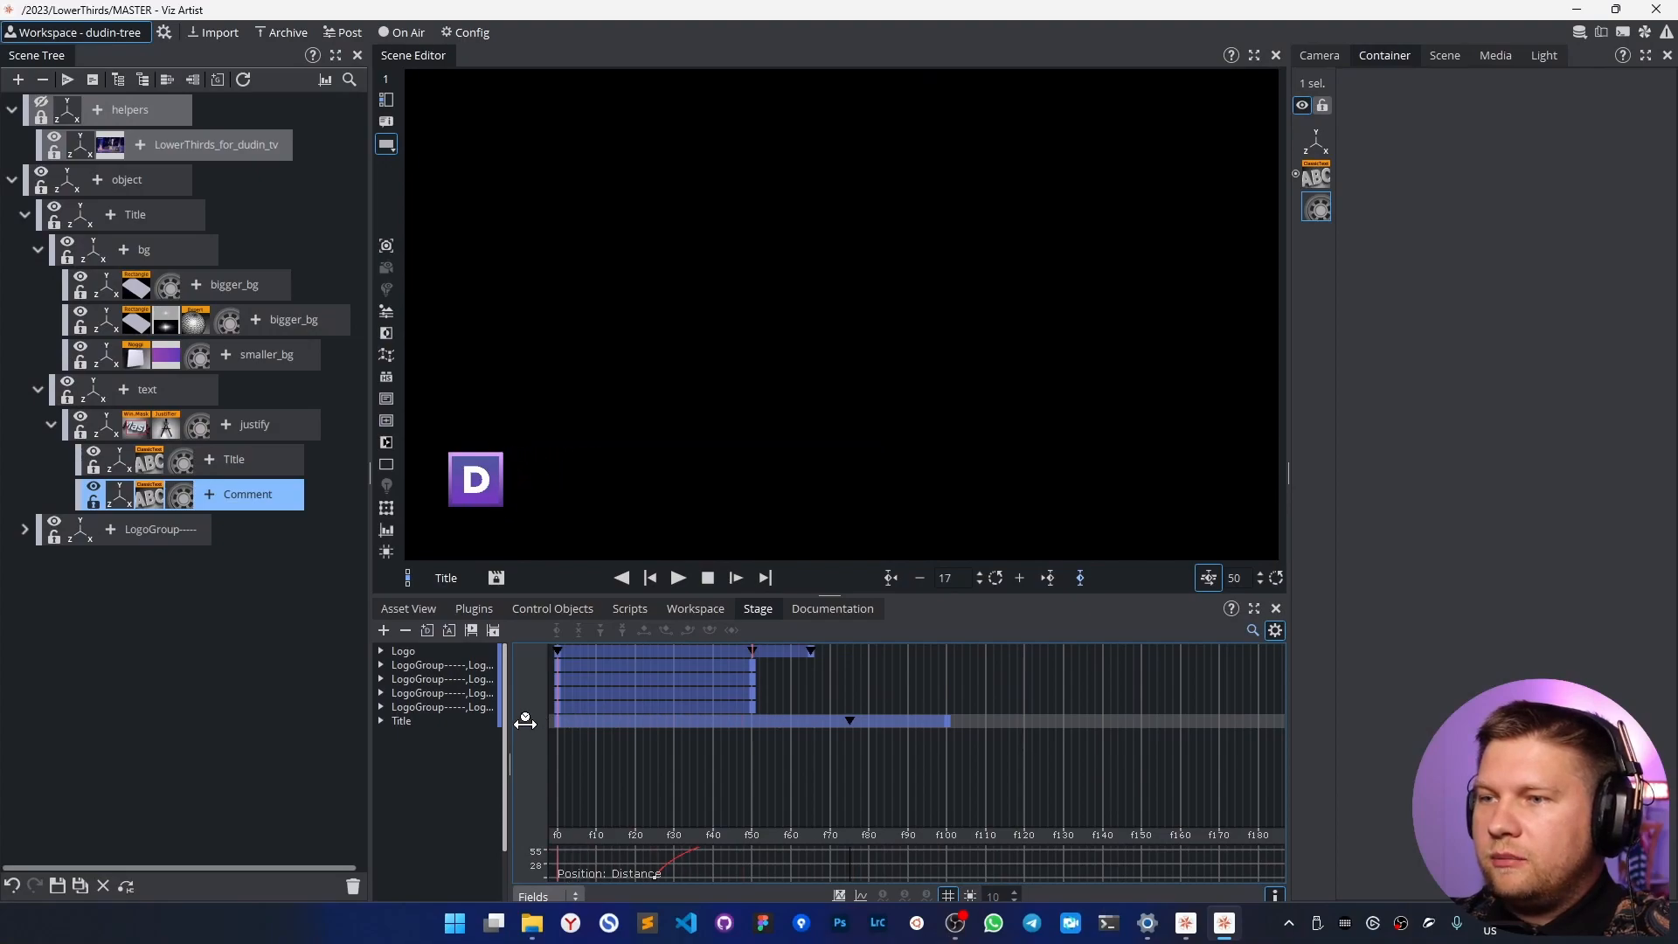
Preview the Title director's in animation up to its stop point and its out animation, repeating the playback.
{"action": "left_click", "coordinate": [680, 579]}
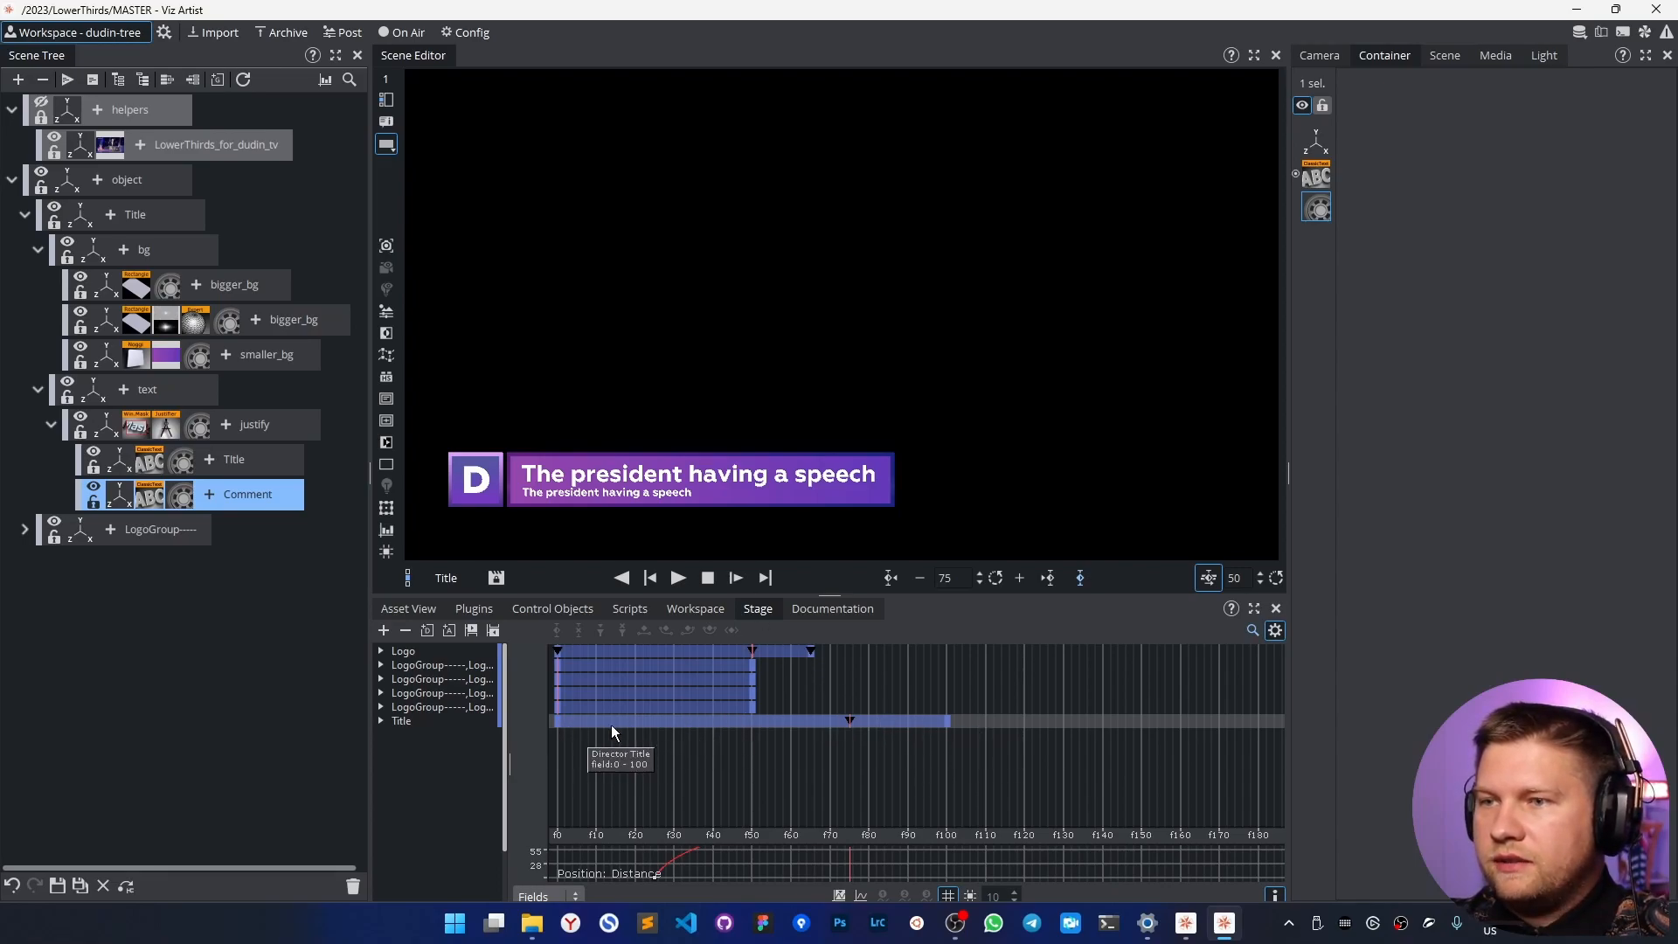
{"action": "left_click", "coordinate": [689, 569]}
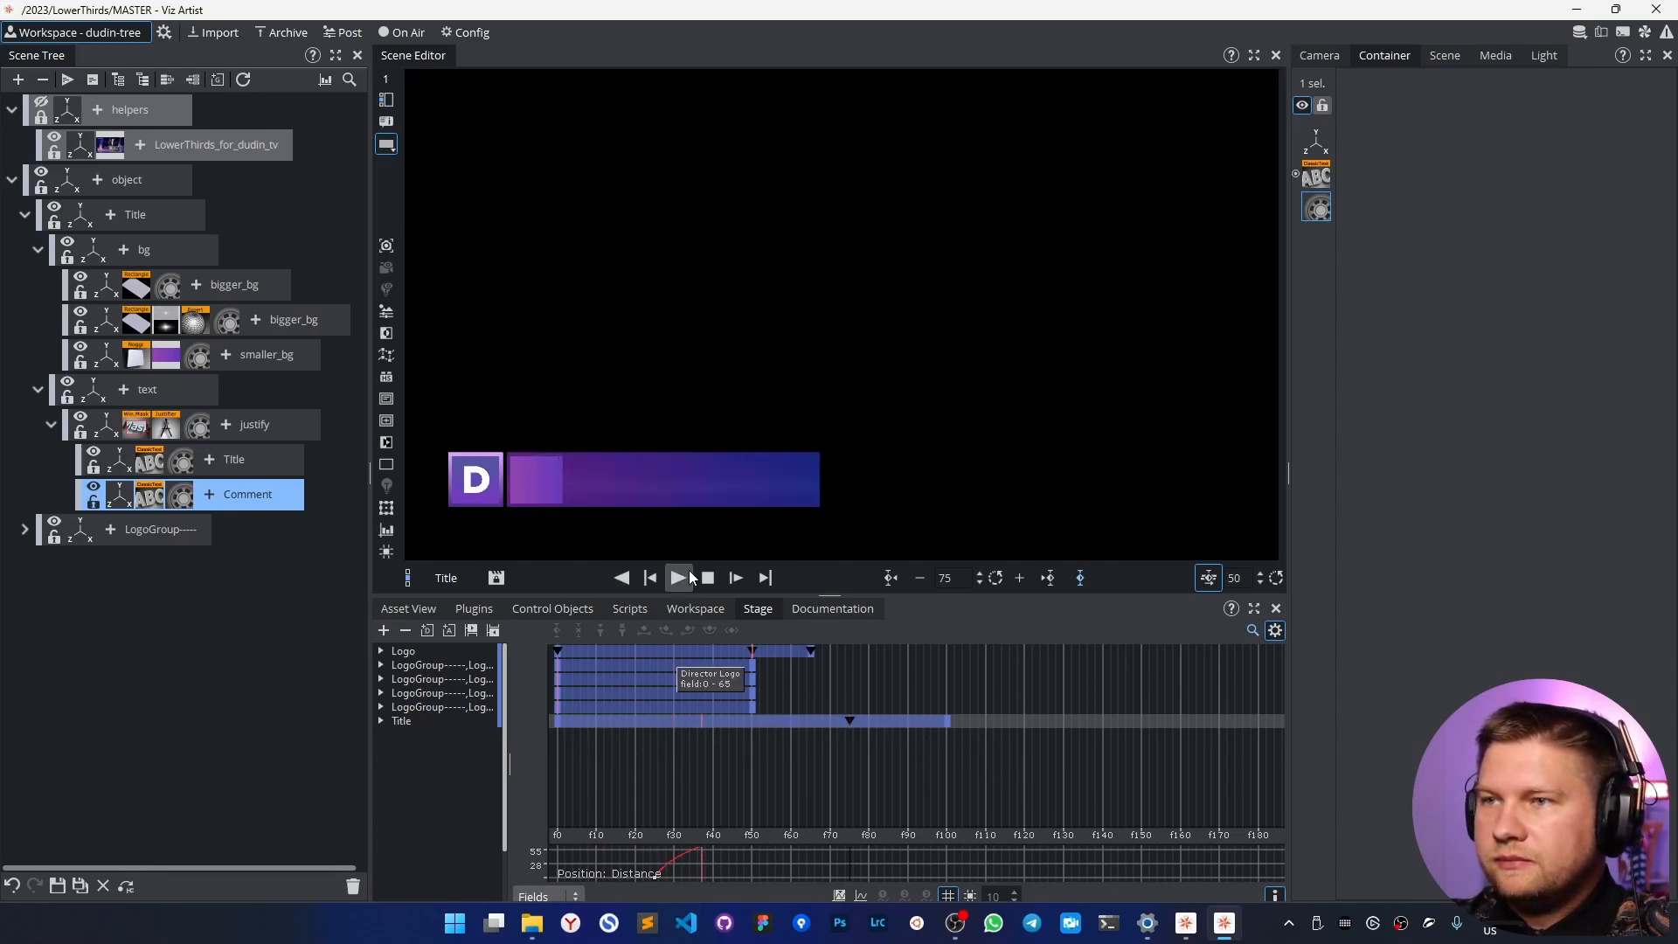
{"action": "left_click", "coordinate": [736, 577]}
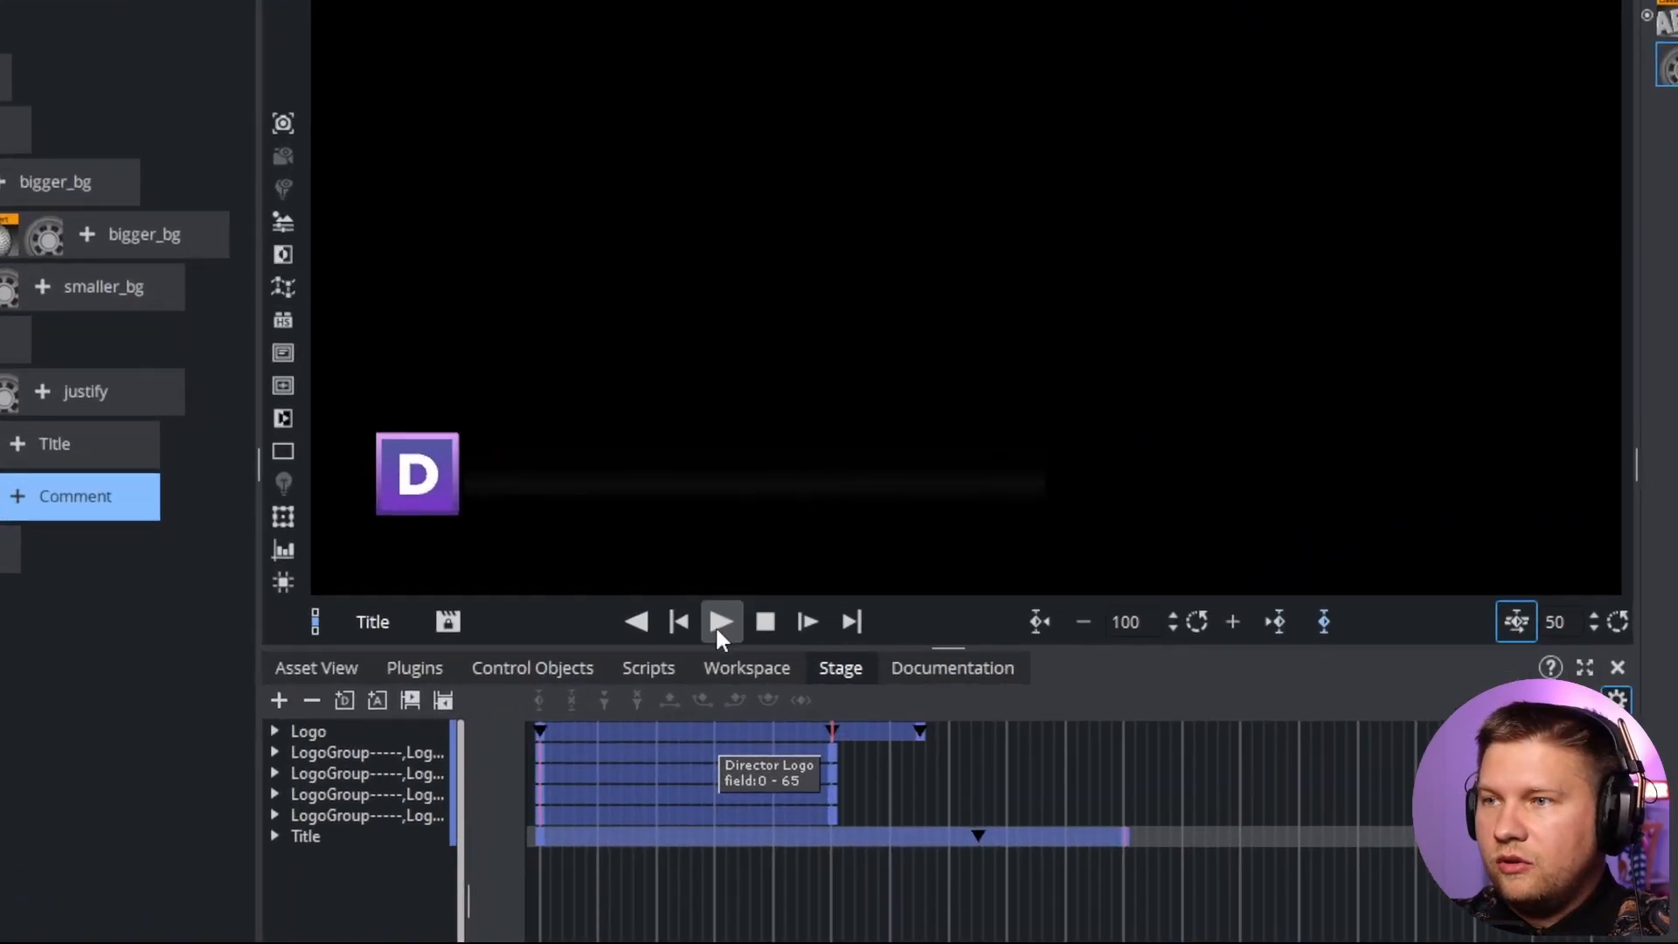
{"action": "left_click", "coordinate": [718, 622]}
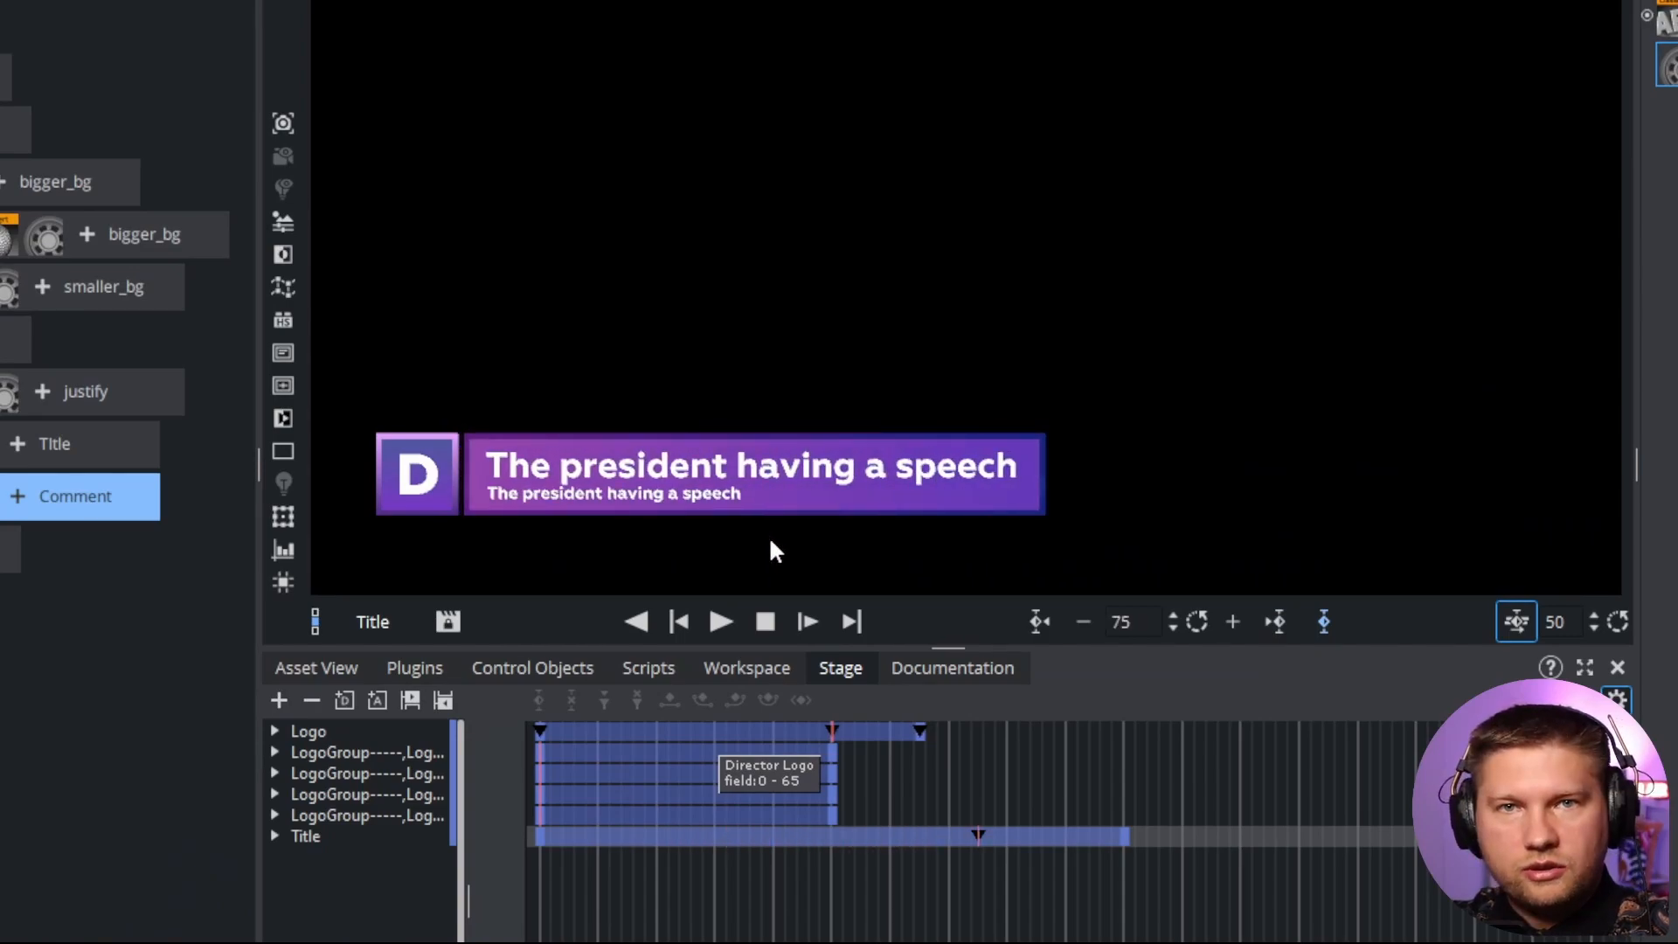
{"action": "left_click", "coordinate": [806, 621]}
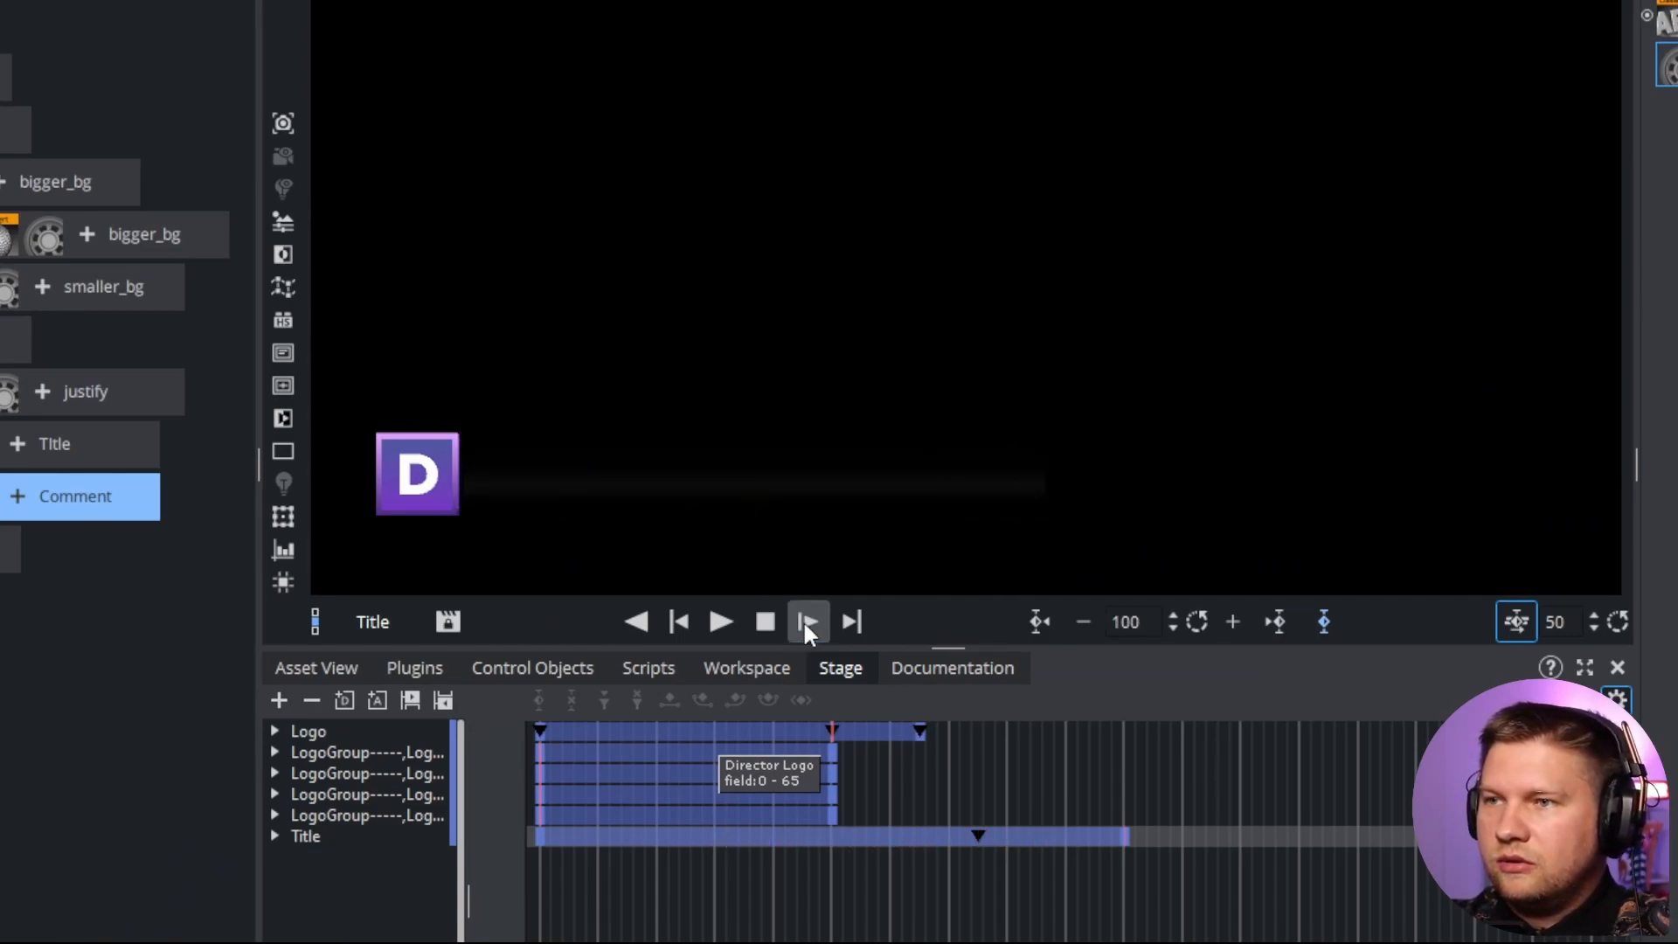
{"action": "left_click", "coordinate": [718, 621]}
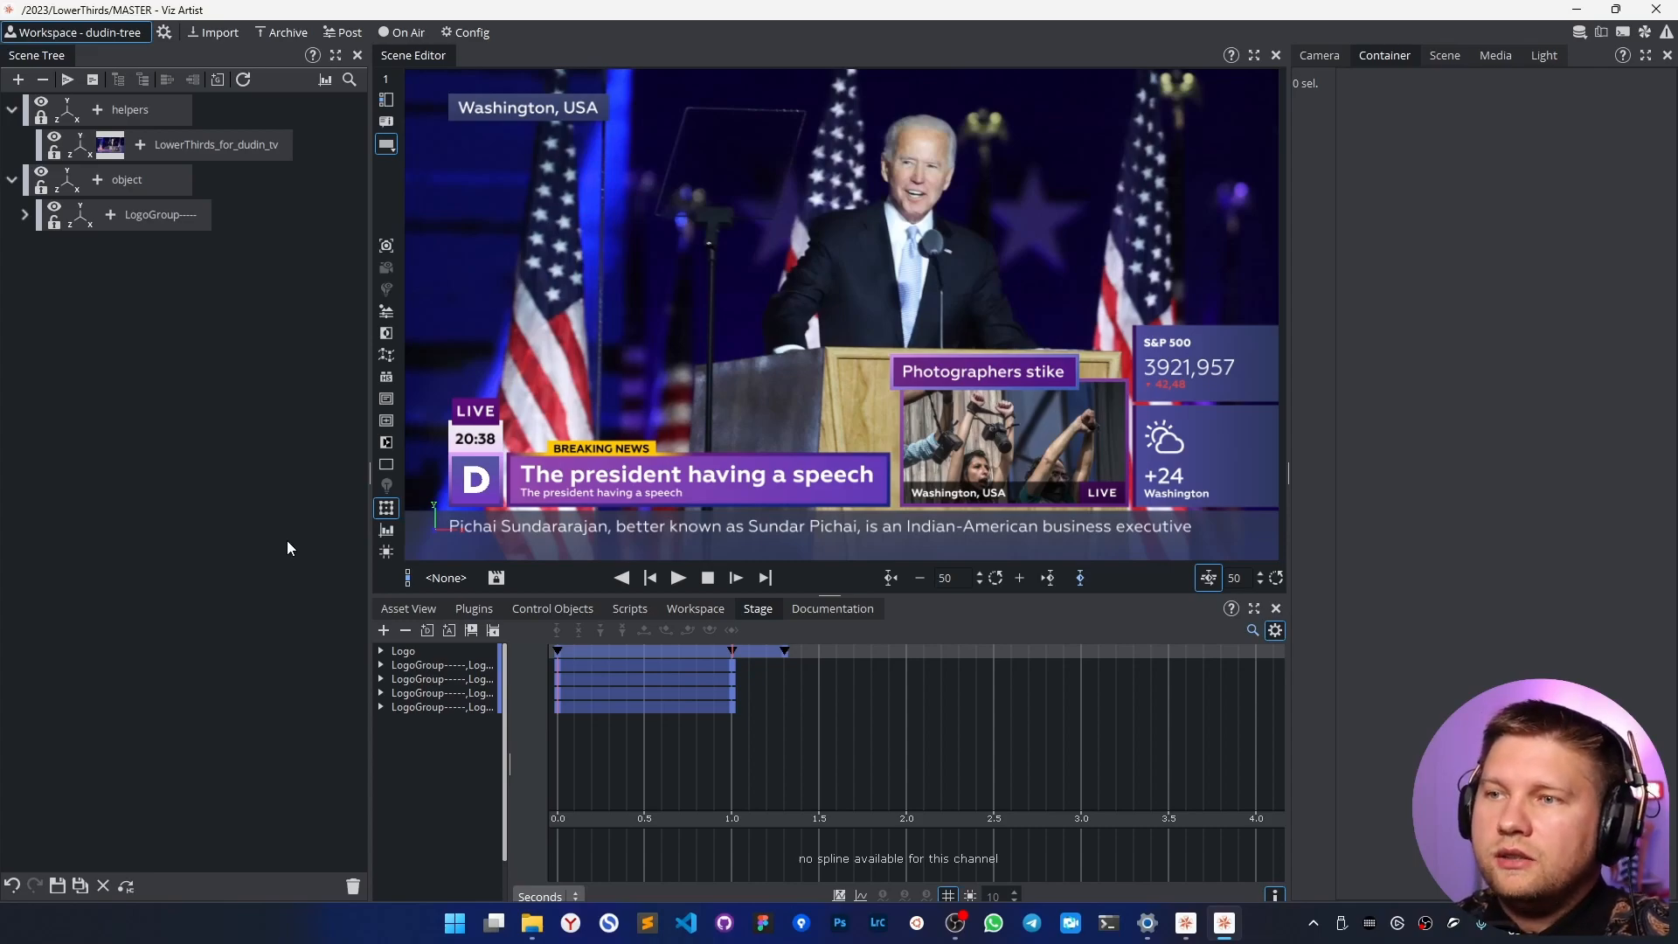
Scrub through the Logo director's animation with the helpers container hidden, and show the helpers reference again.
{"action": "left_click", "coordinate": [144, 215]}
{"action": "left_click", "coordinate": [638, 651]}
{"action": "left_click_drag", "start_coordinate": [638, 651], "coordinate": [714, 651]}
{"action": "left_click", "coordinate": [41, 102]}
{"action": "left_click_drag", "start_coordinate": [852, 652], "coordinate": [732, 667]}
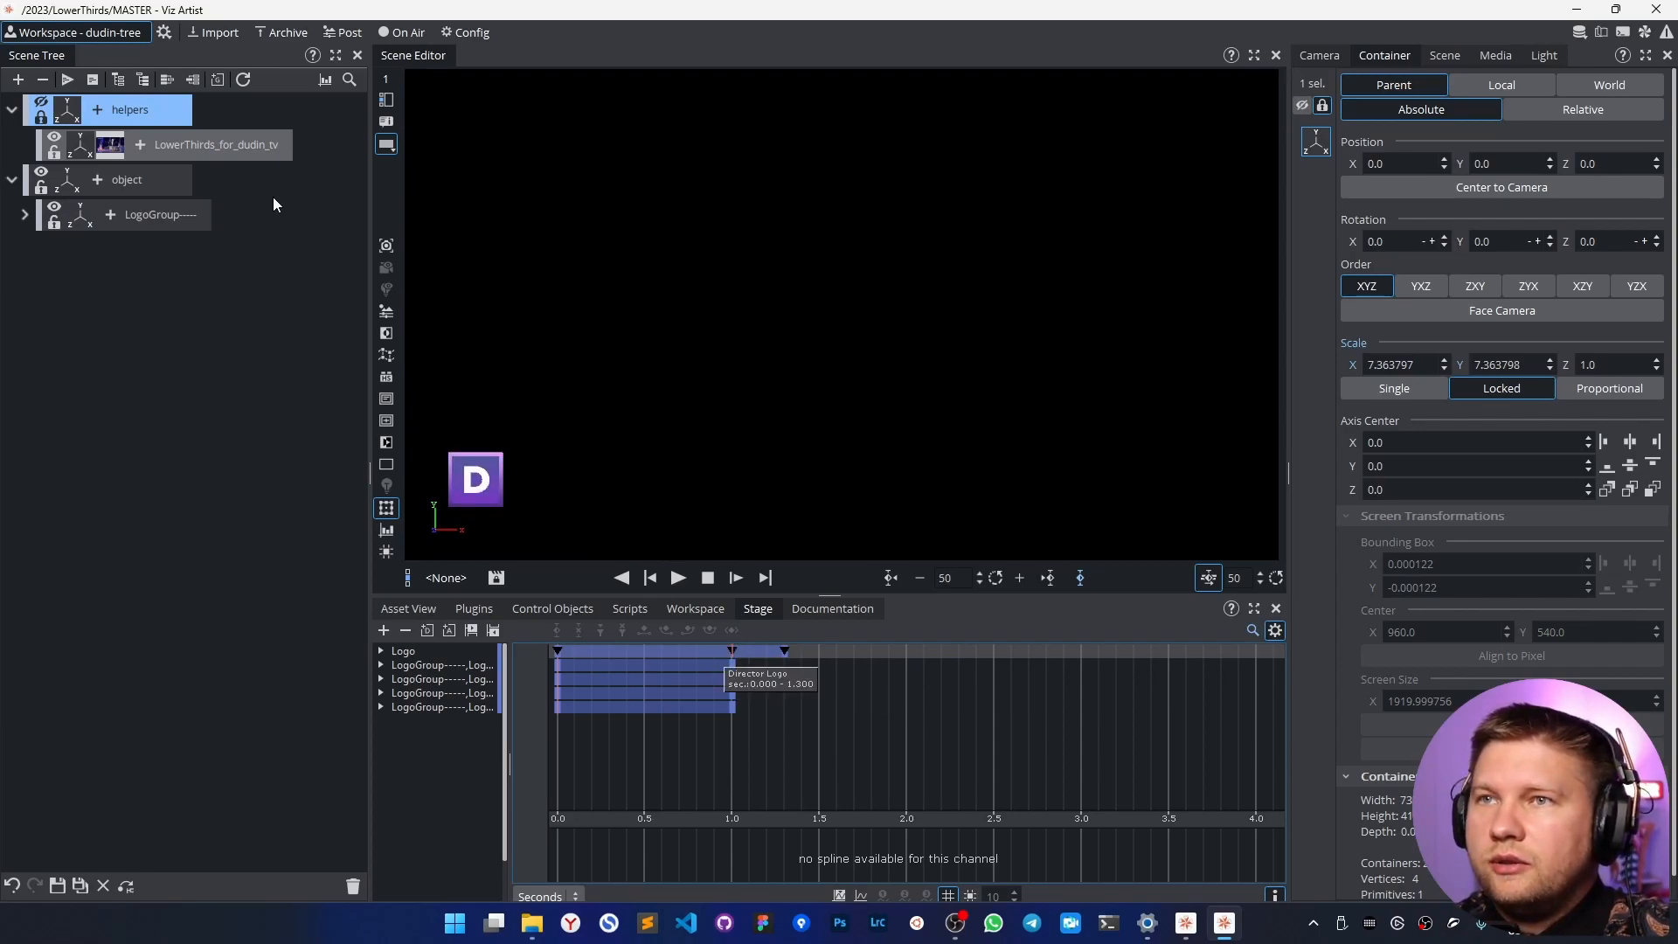
{"action": "left_click", "coordinate": [41, 103]}
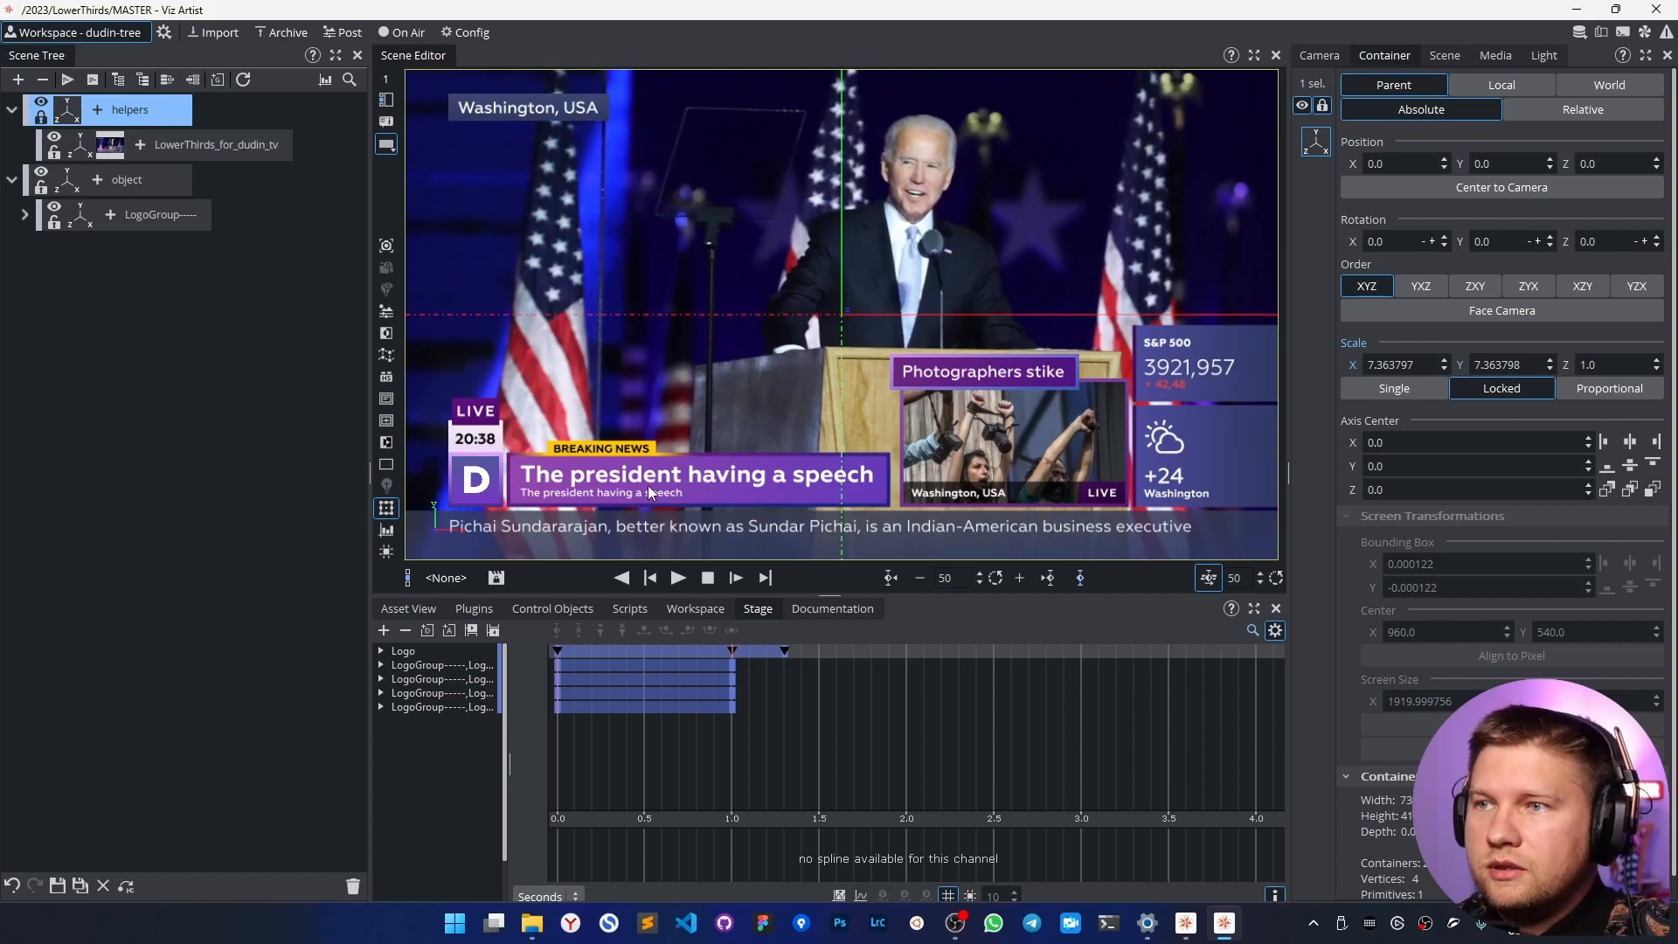
Add a container named TitleGroup under object, holding two child containers named bg and text.
{"action": "left_click_drag", "start_coordinate": [219, 80], "coordinate": [136, 229]}
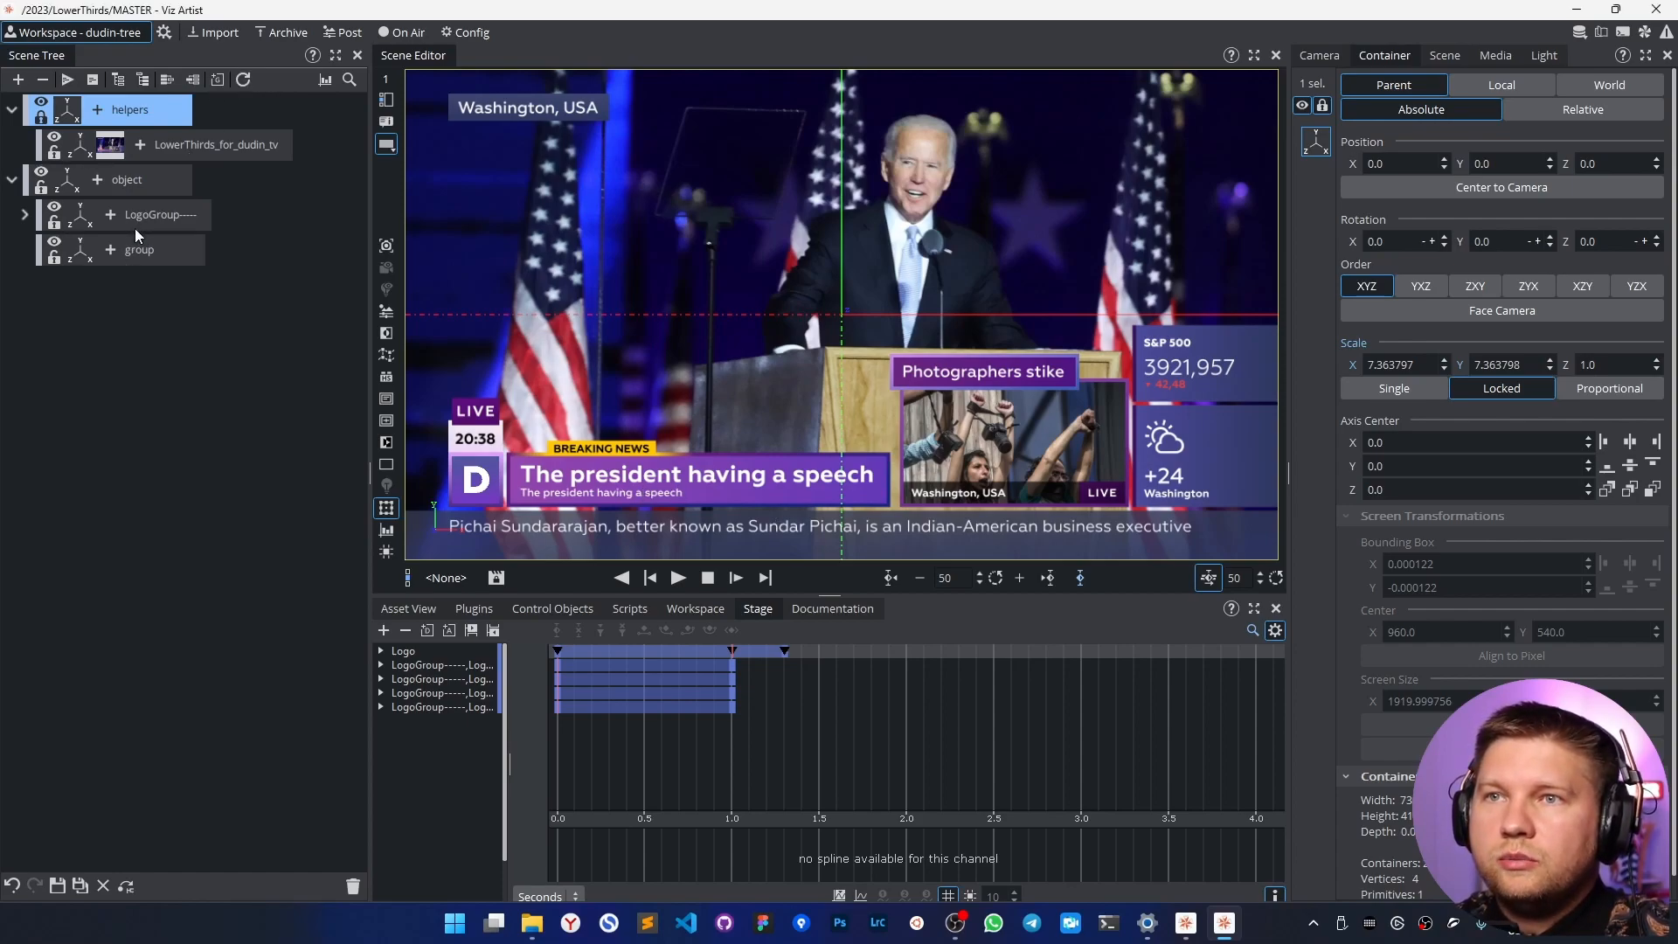
{"action": "double_click", "coordinate": [144, 254]}
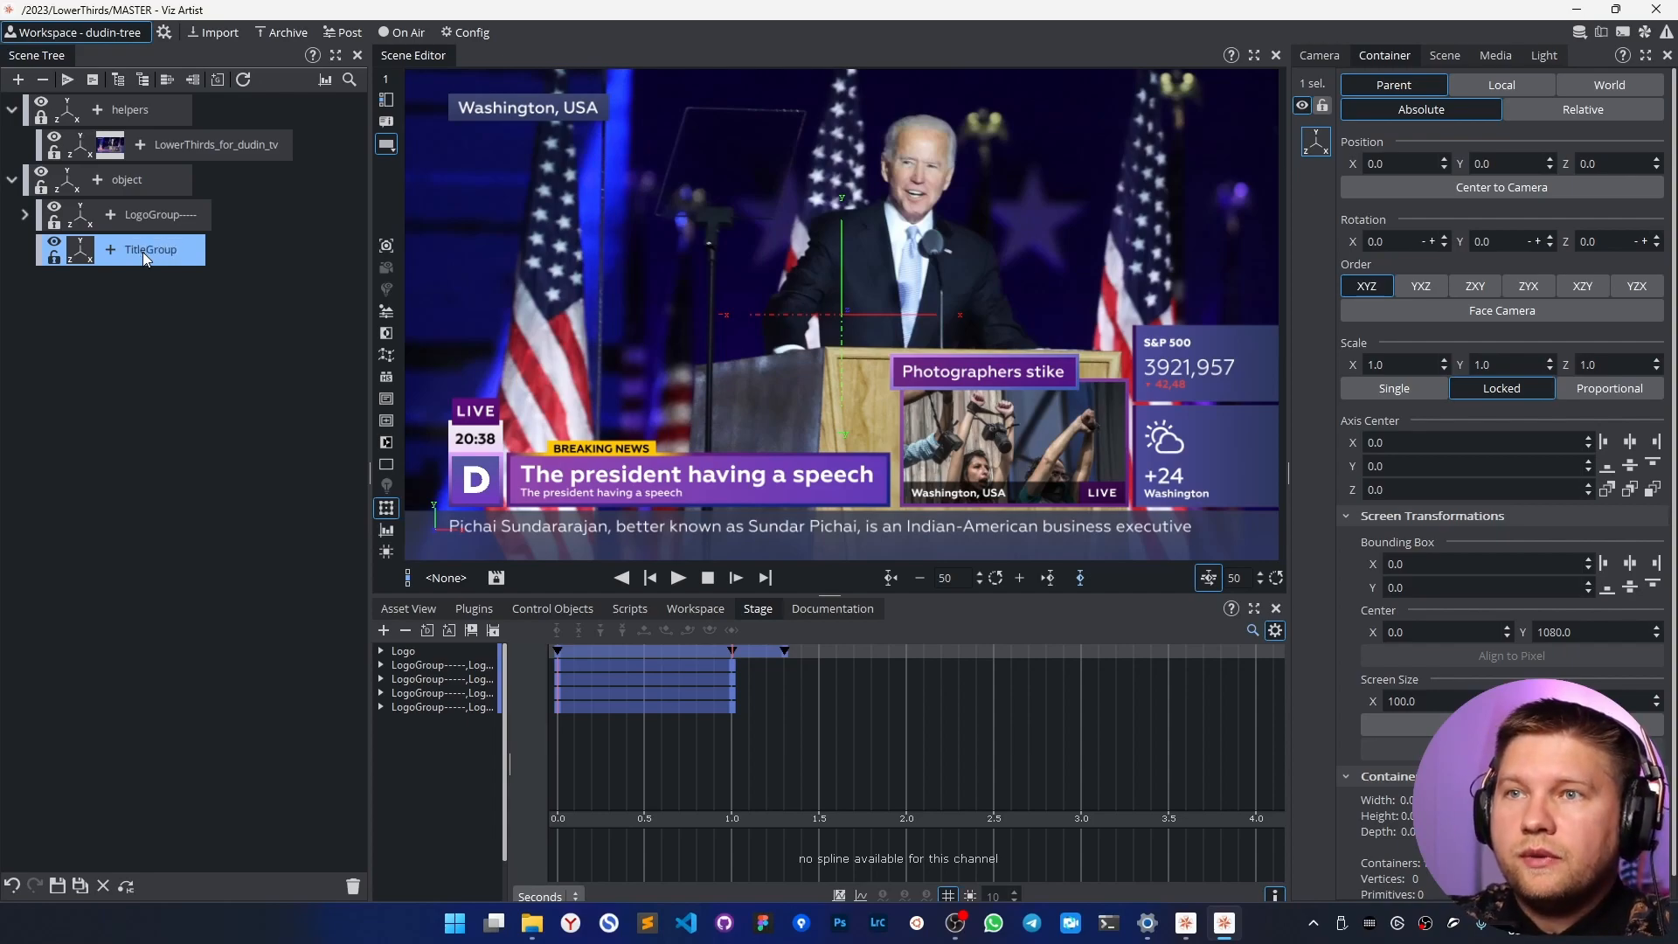
{"action": "left_click_drag", "start_coordinate": [214, 83], "coordinate": [217, 253]}
{"action": "left_click_drag", "start_coordinate": [220, 82], "coordinate": [218, 253]}
{"action": "double_click", "coordinate": [153, 285]}
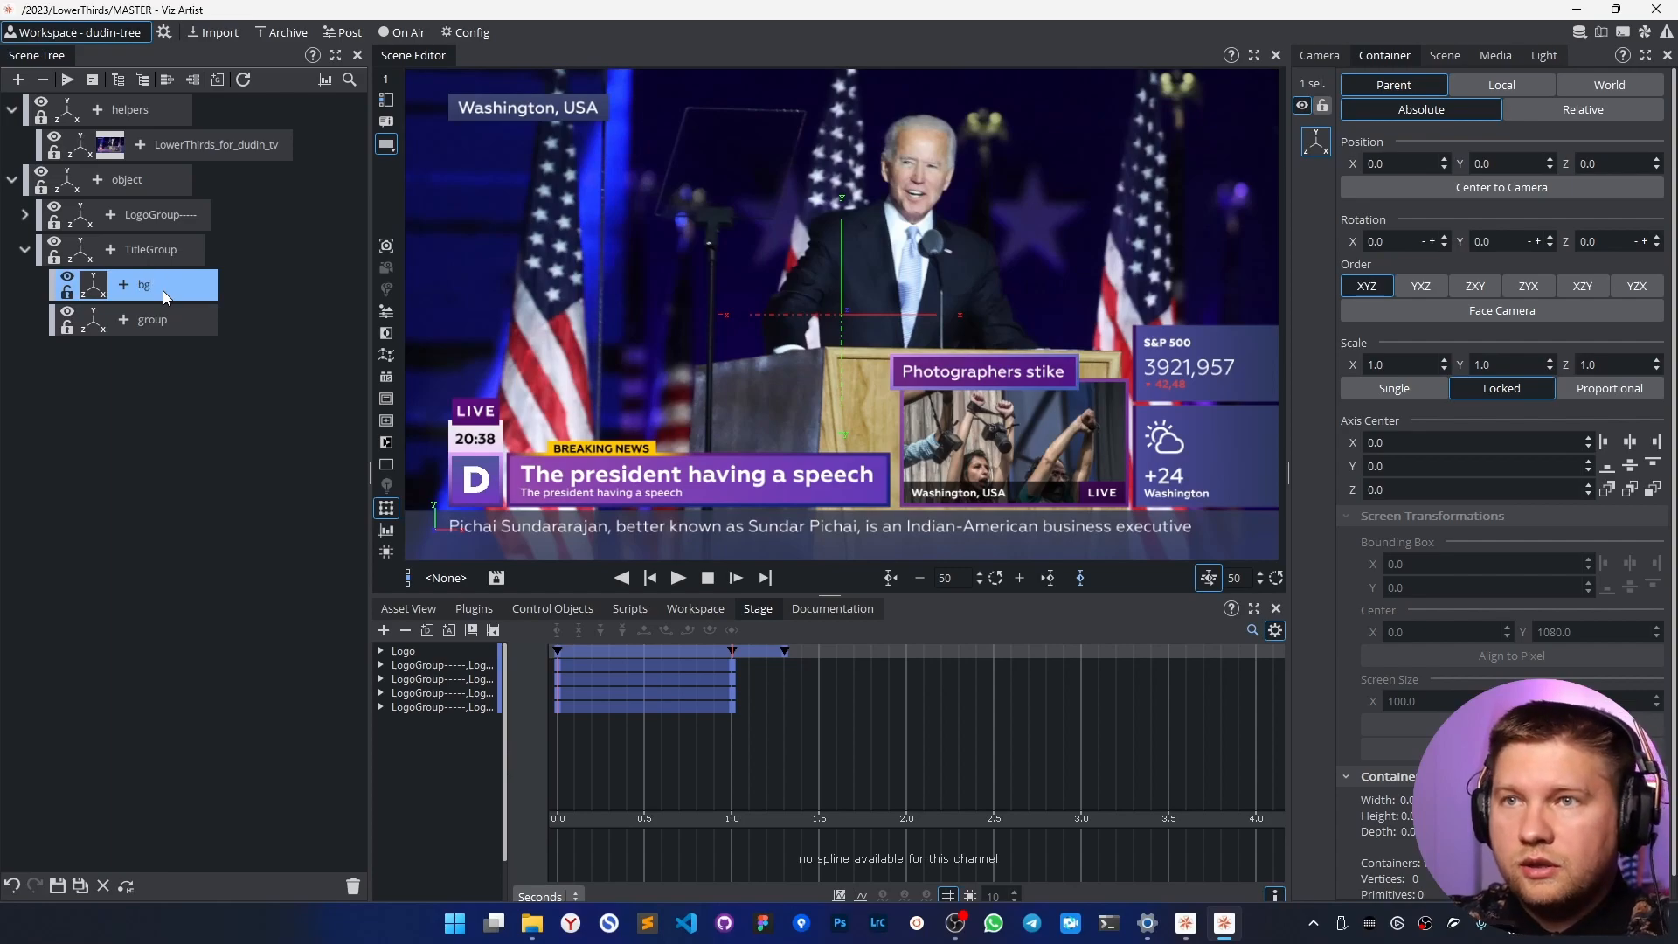
{"action": "key", "text": "Down"}
{"action": "key", "text": "F2"}
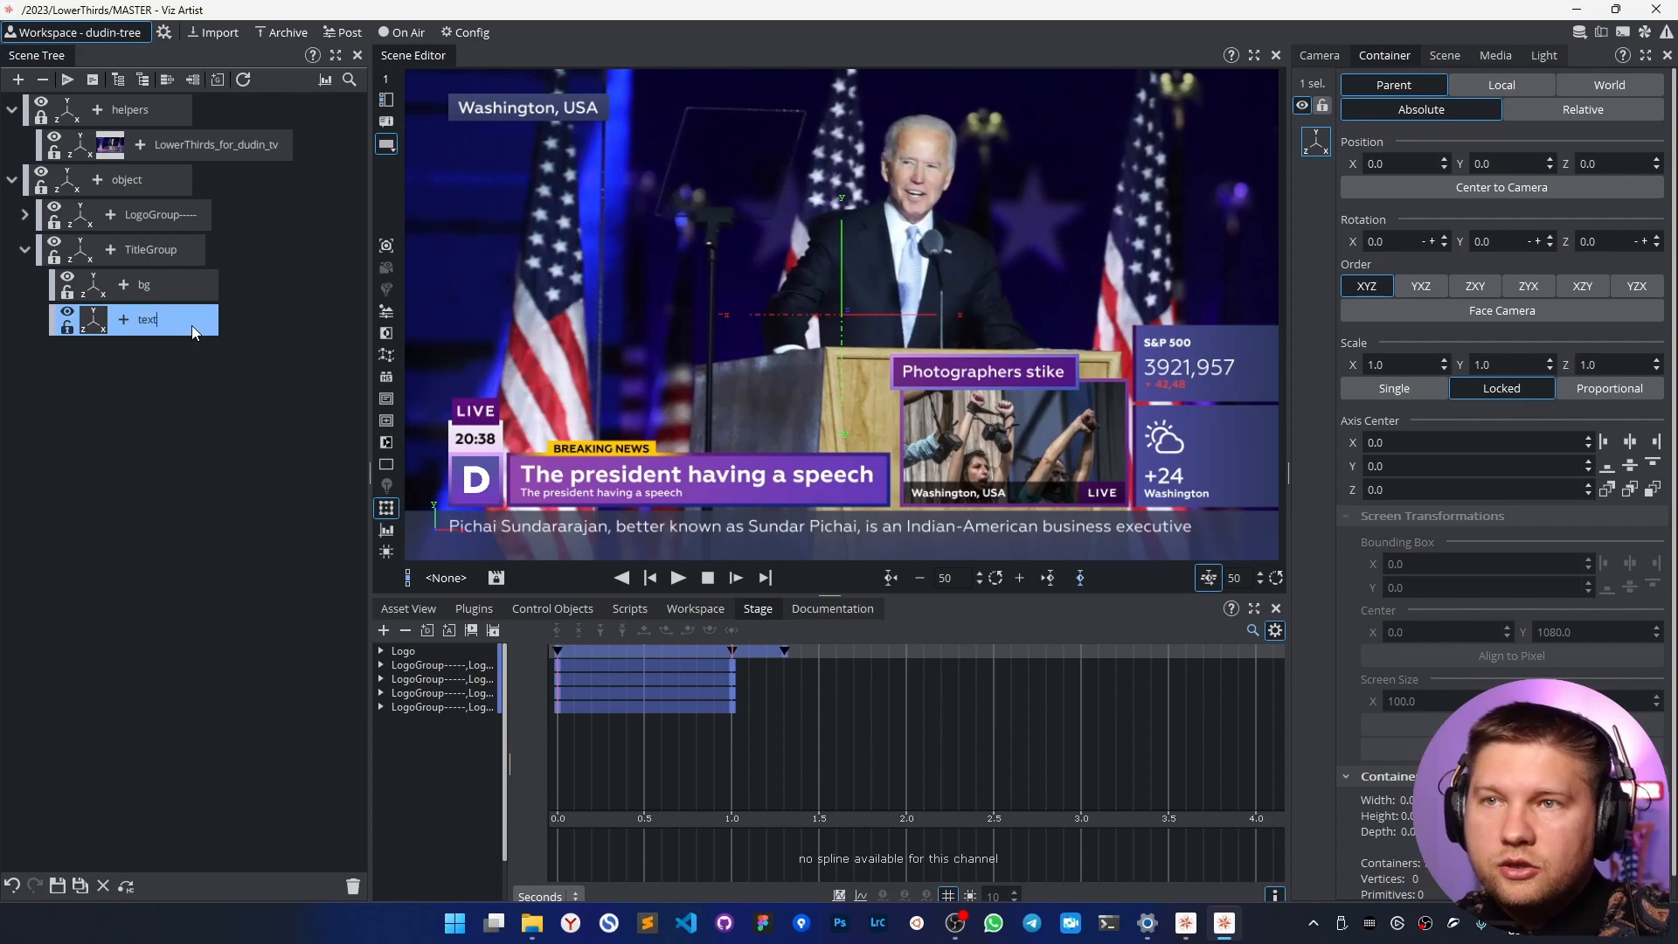
{"action": "left_click", "coordinate": [162, 287]}
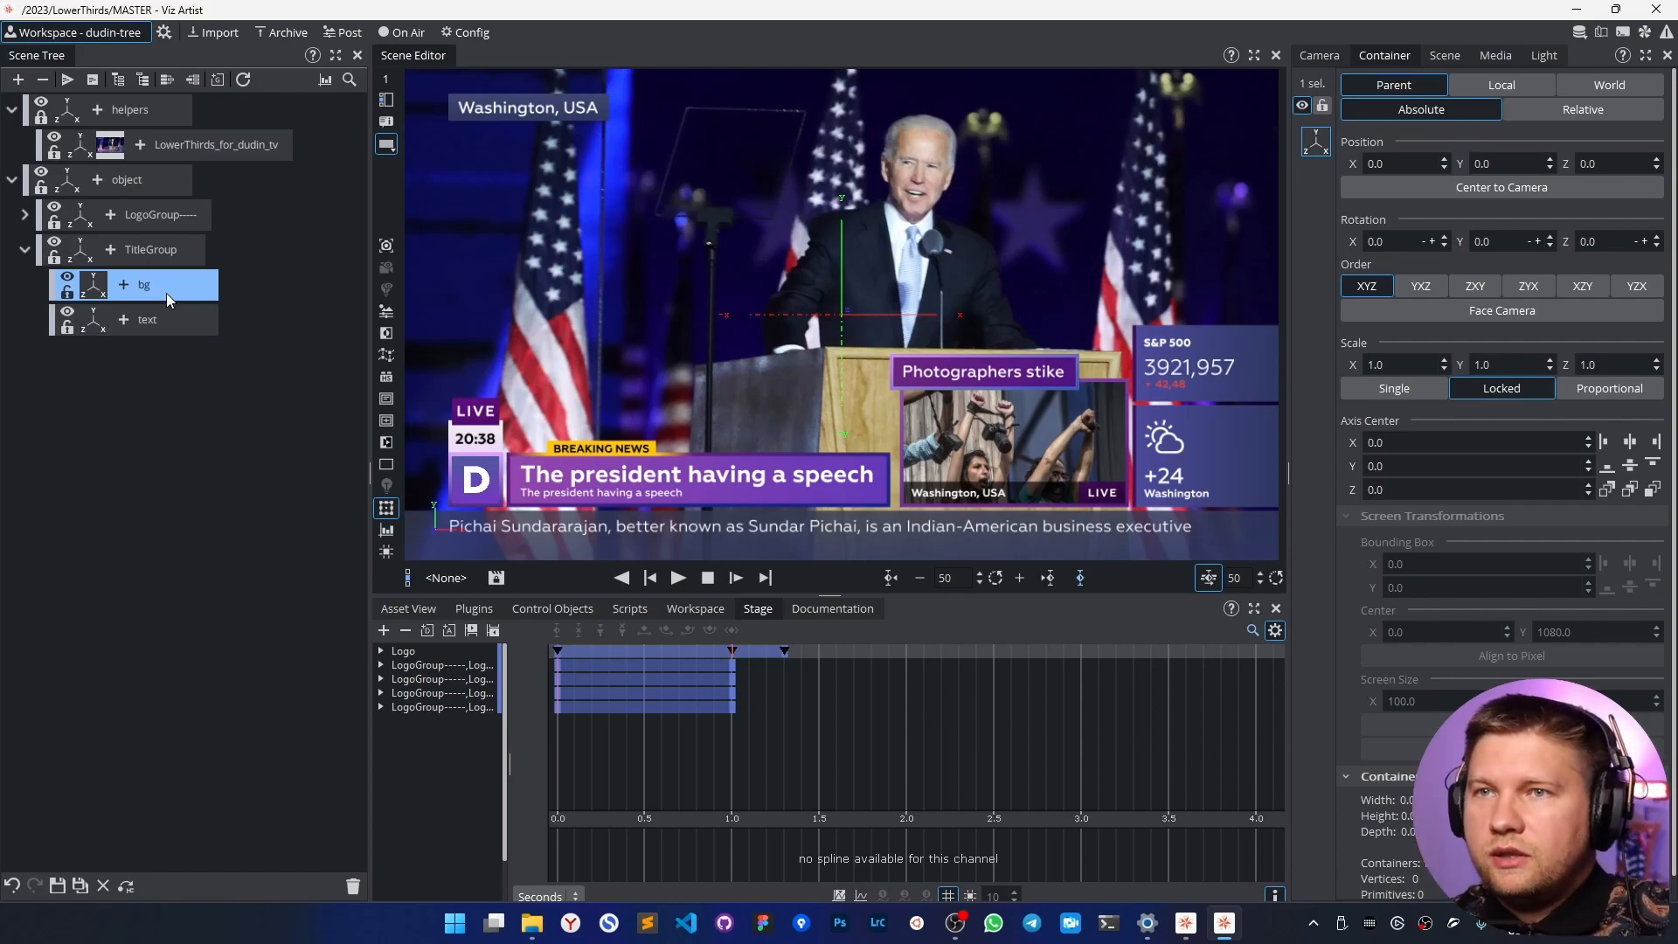
{"action": "left_click", "coordinate": [169, 315]}
{"action": "left_click", "coordinate": [166, 292]}
{"action": "left_click", "coordinate": [168, 329]}
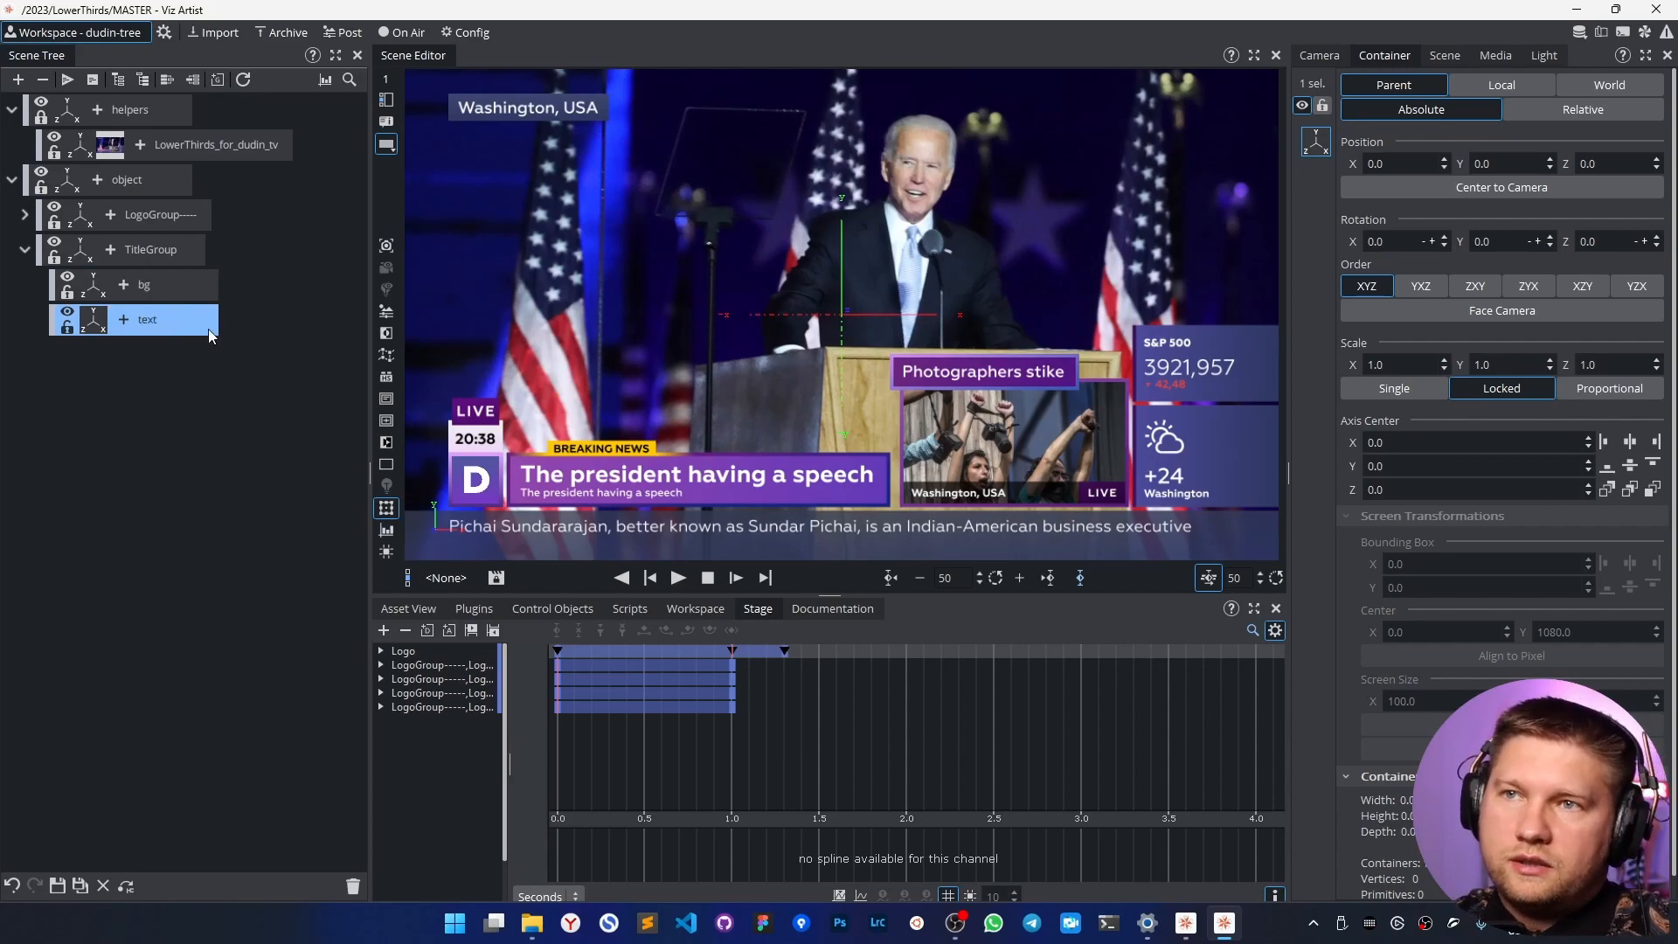
Add a Rectangle geometry in a new container inside bg.
{"action": "left_click", "coordinate": [208, 291]}
{"action": "left_click_drag", "start_coordinate": [217, 150], "coordinate": [234, 288]}
{"action": "left_click", "coordinate": [137, 320]}
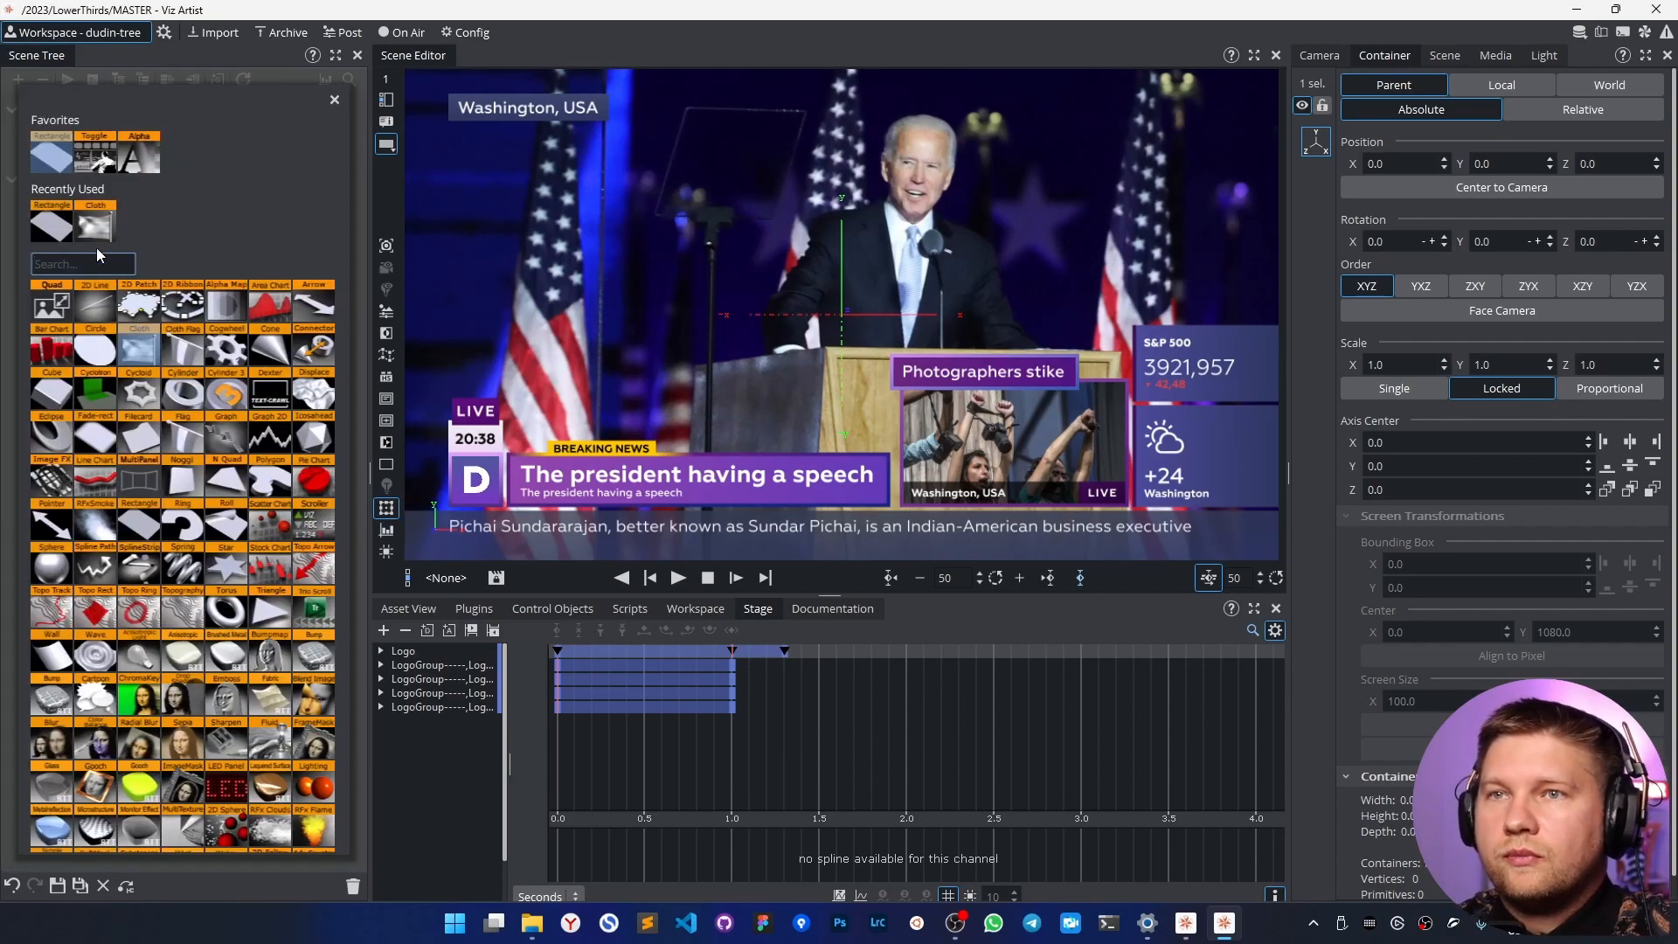
{"action": "left_click", "coordinate": [49, 220]}
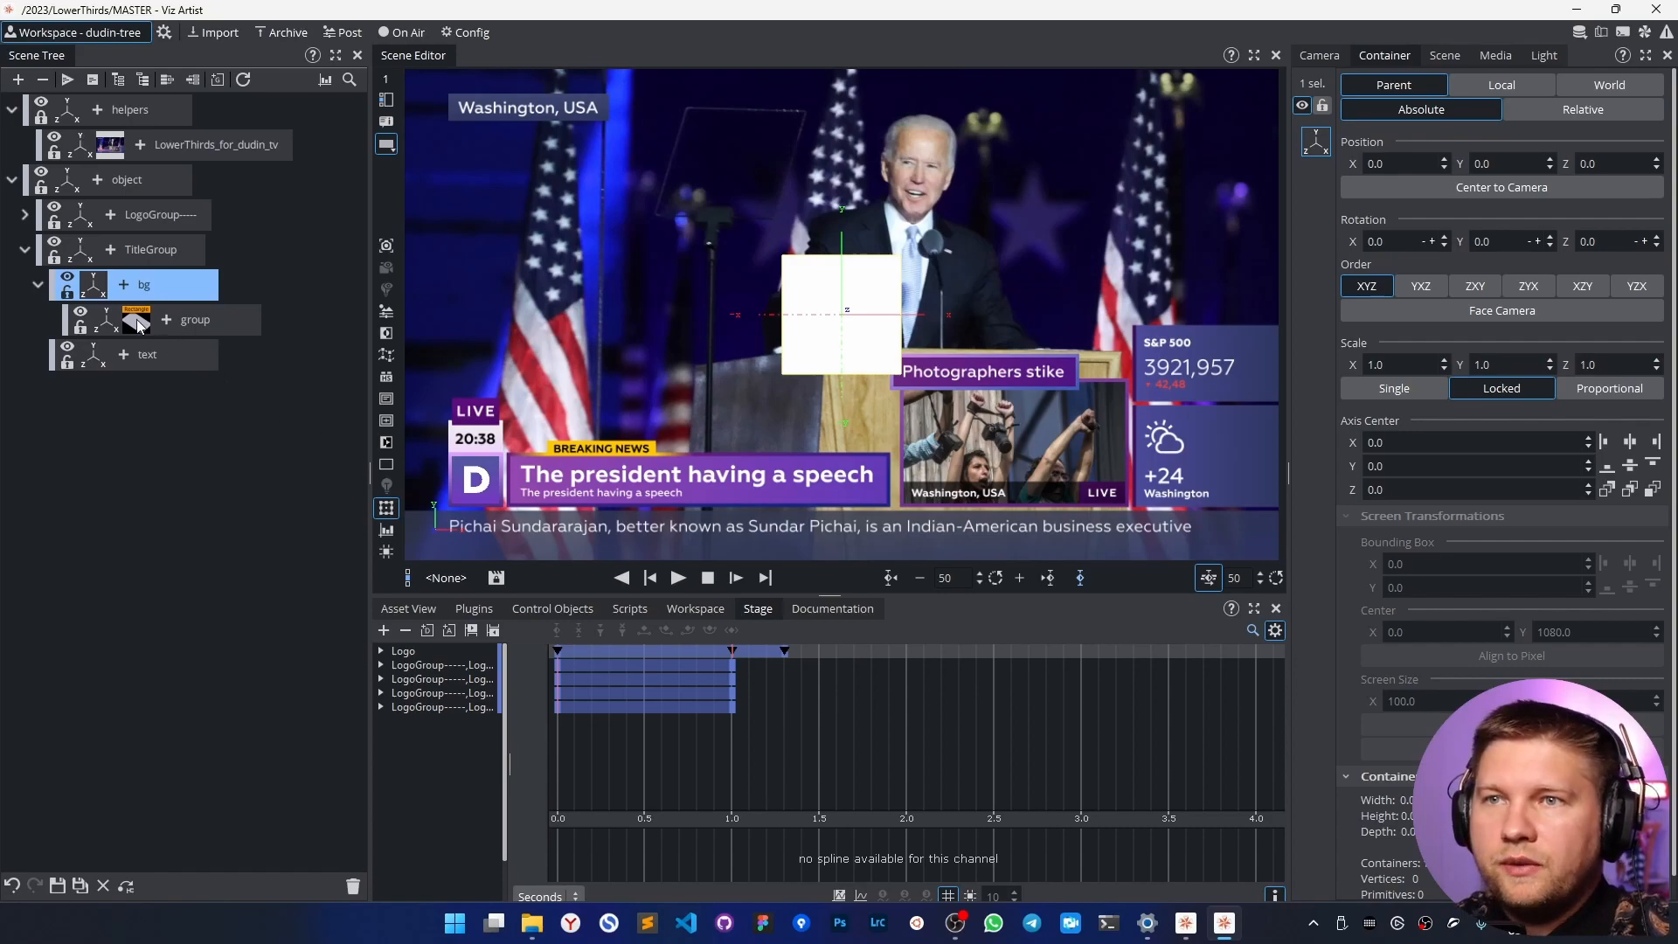
Set the rectangle's axis center to its left edge and position it at X -282.0, Y -138.7 beside the logo.
{"action": "left_click", "coordinate": [174, 326]}
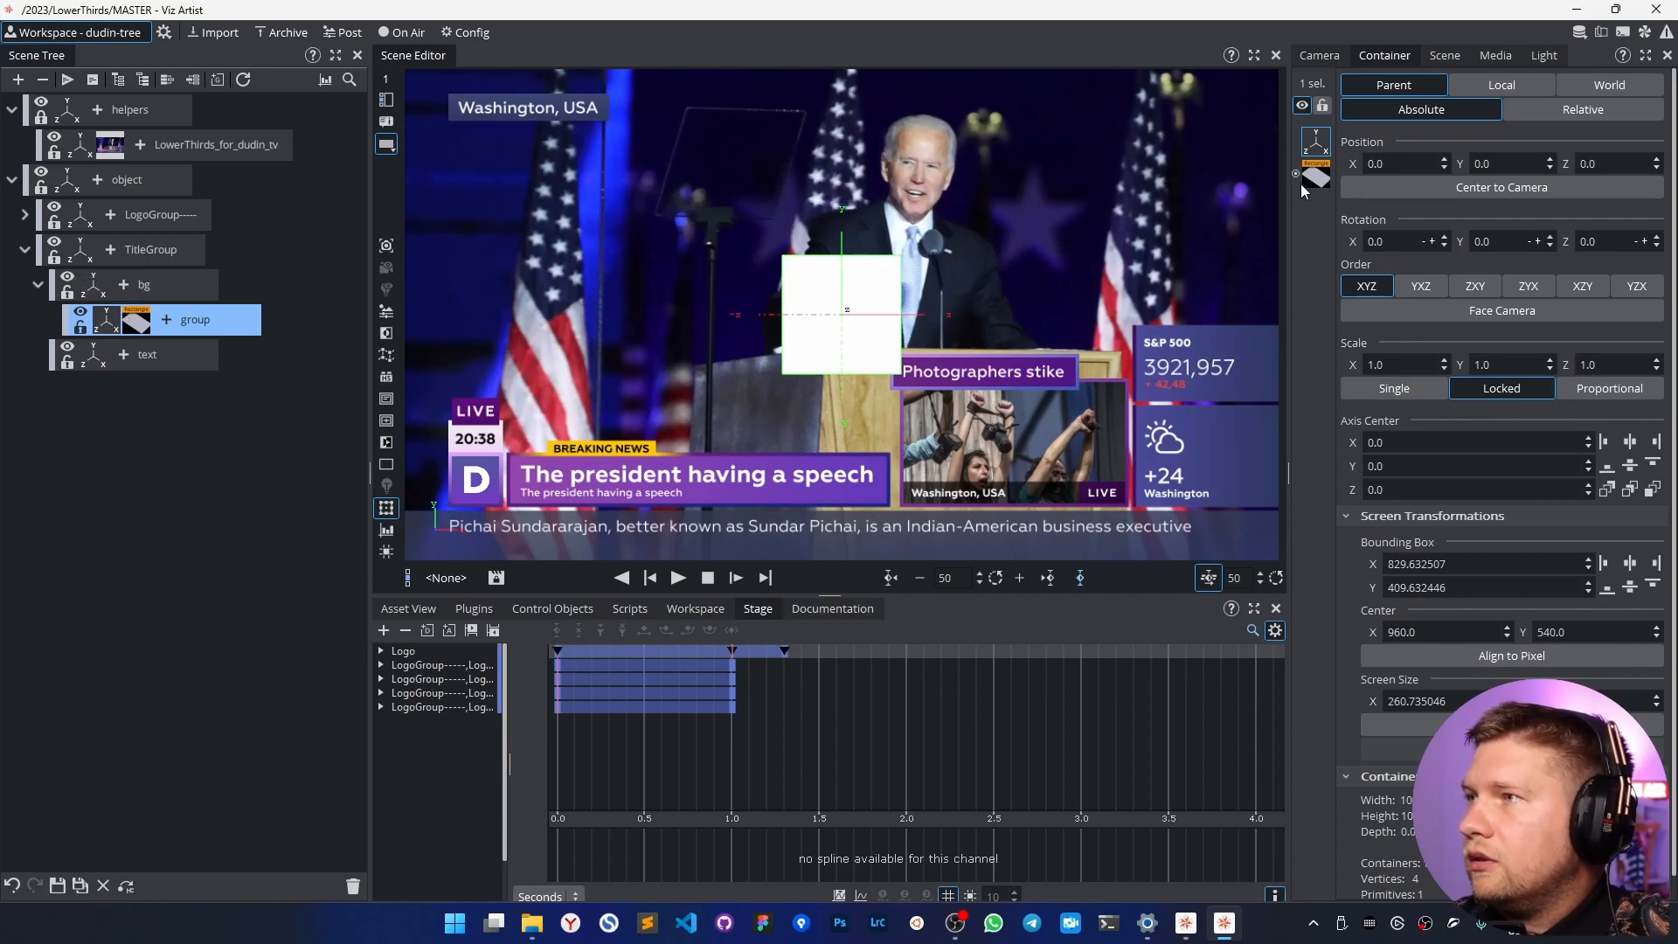
{"action": "left_click", "coordinate": [1607, 443]}
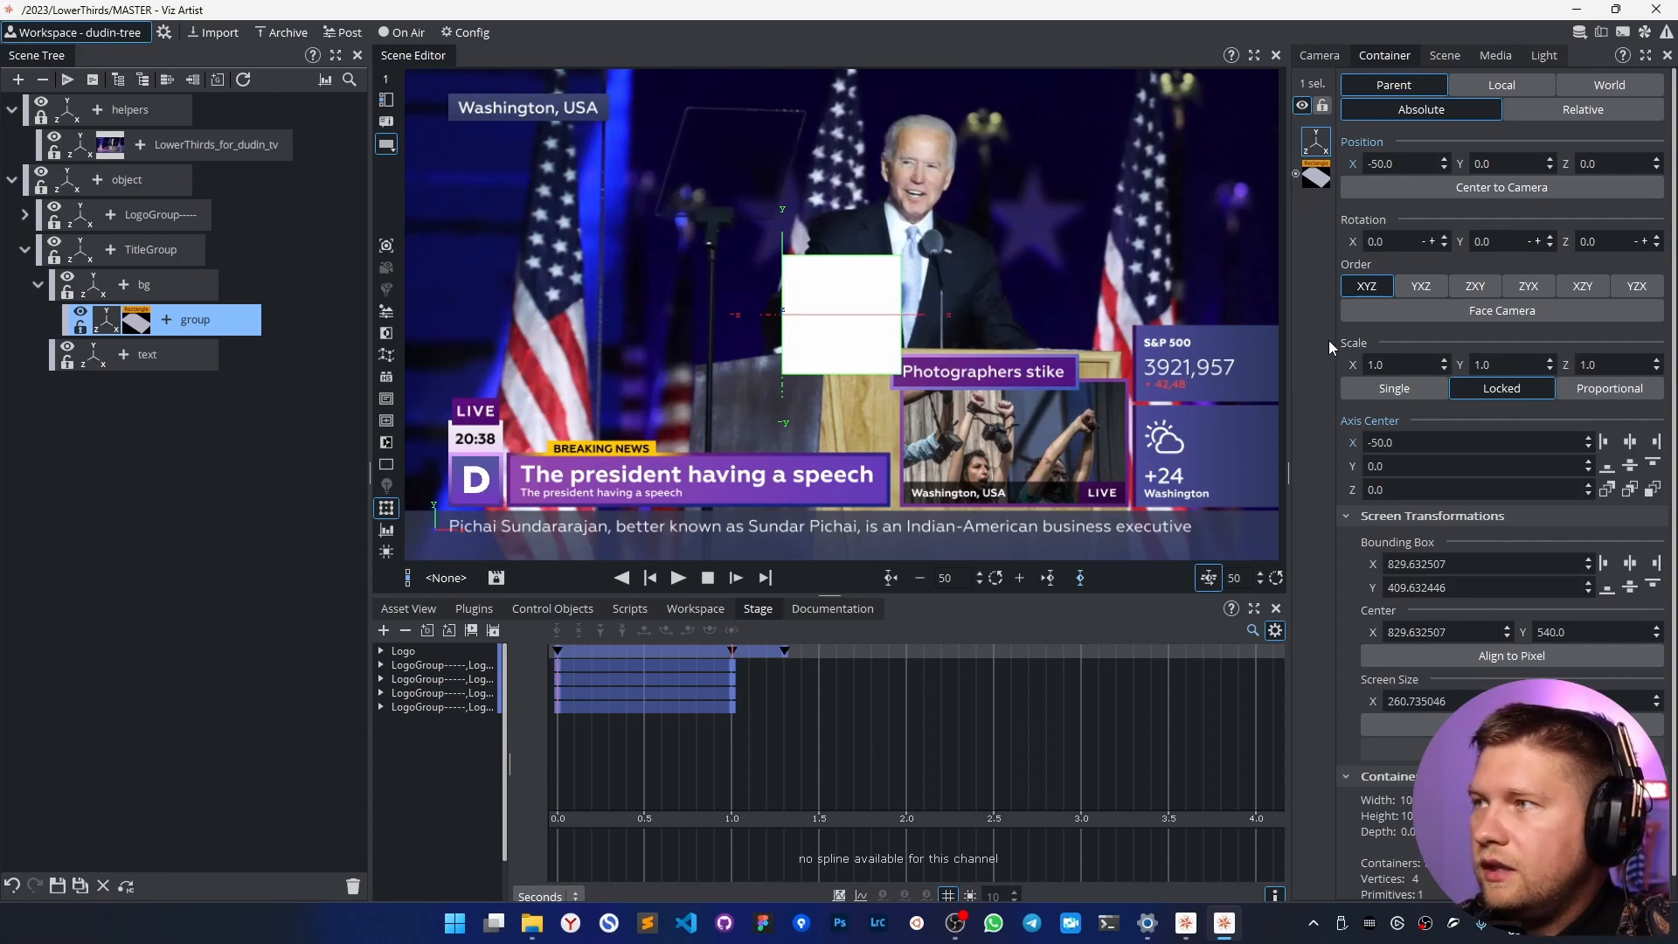
{"action": "left_click_drag", "start_coordinate": [1497, 166], "coordinate": [1212, 181]}
{"action": "left_click_drag", "start_coordinate": [1483, 164], "coordinate": [1510, 164]}
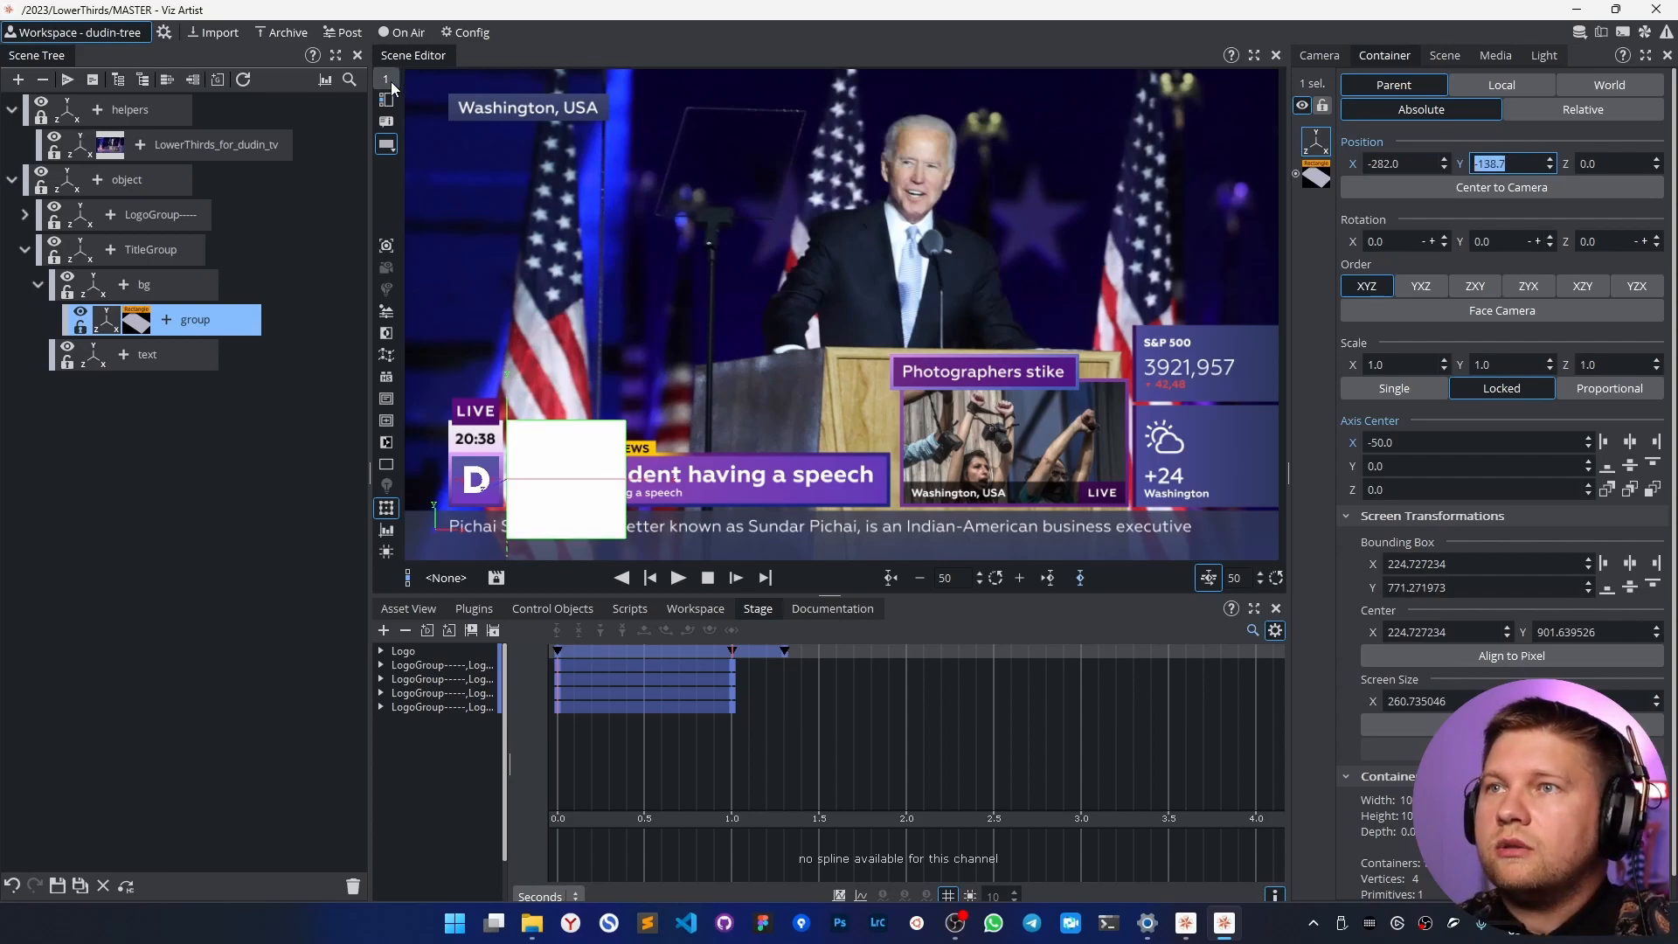
Fit the rectangle to the title bar's height in the camera 2 view with locked scale 0.46 and position X -282.3, Y -139.2.
{"action": "left_click", "coordinate": [385, 78]}
{"action": "left_click", "coordinate": [406, 102]}
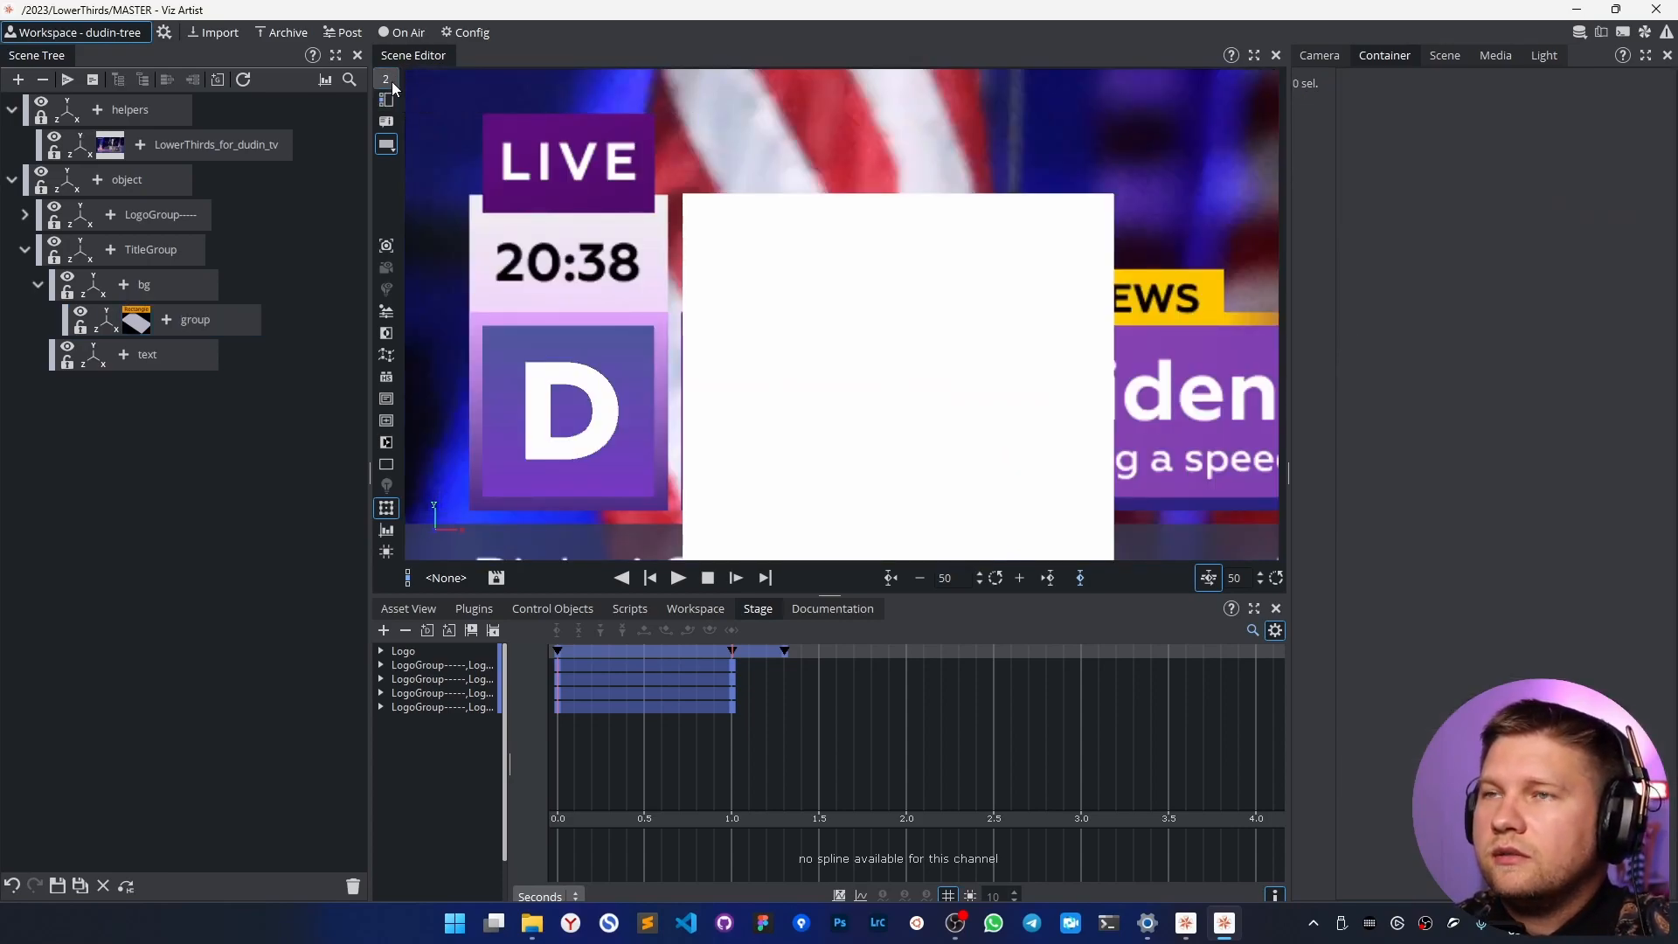
{"action": "left_click", "coordinate": [756, 352]}
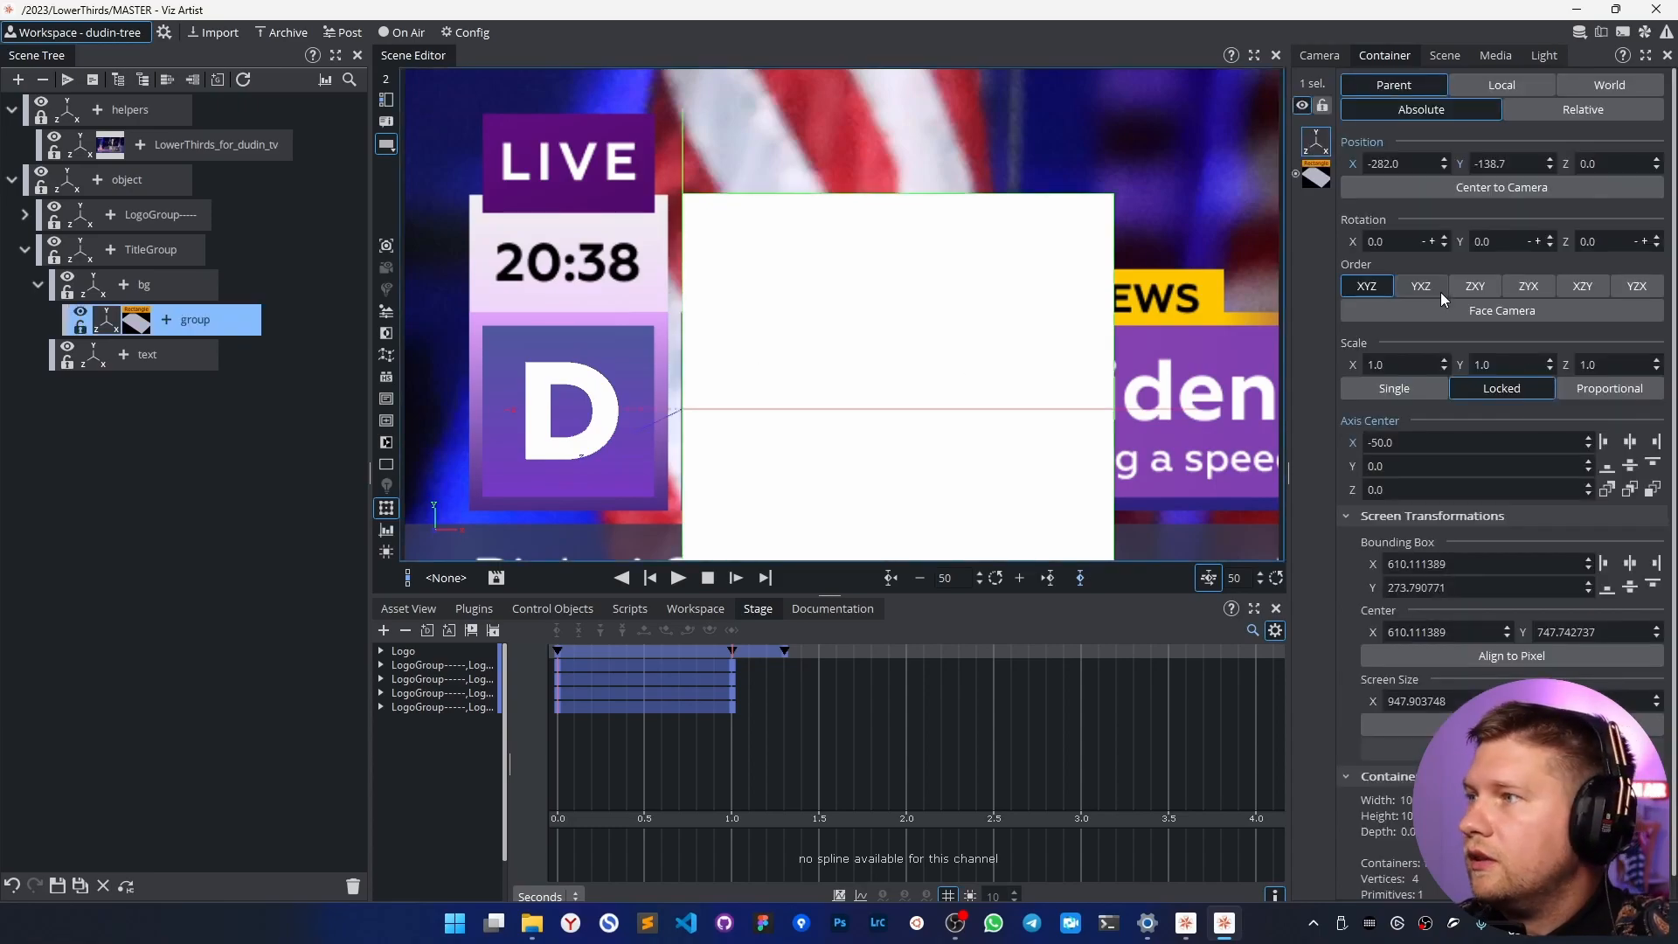
{"action": "left_click_drag", "start_coordinate": [1391, 163], "coordinate": [1390, 163]}
{"action": "left_click_drag", "start_coordinate": [1486, 365], "coordinate": [1460, 364]}
{"action": "left_click_drag", "start_coordinate": [1460, 164], "coordinate": [1457, 164]}
{"action": "left_click_drag", "start_coordinate": [1496, 365], "coordinate": [1502, 365]}
{"action": "left_click_drag", "start_coordinate": [1493, 163], "coordinate": [1492, 164]}
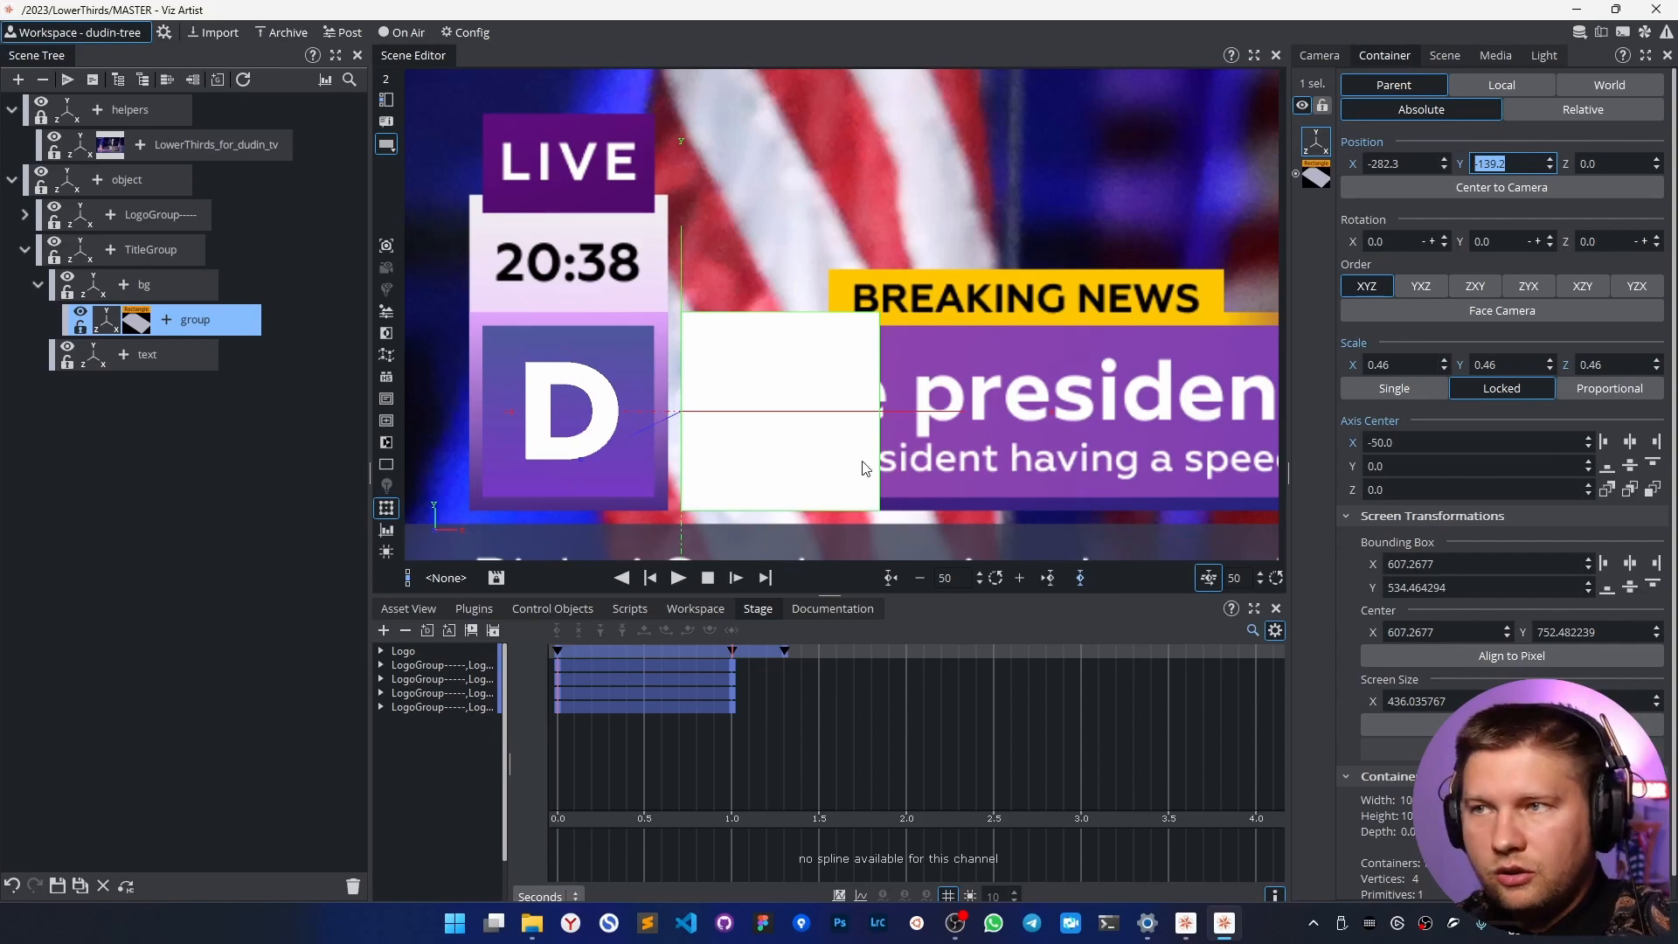
Return to the camera 1 view and switch the rectangle's scaling mode to Single.
{"action": "left_click", "coordinate": [389, 80]}
{"action": "left_click", "coordinate": [407, 80]}
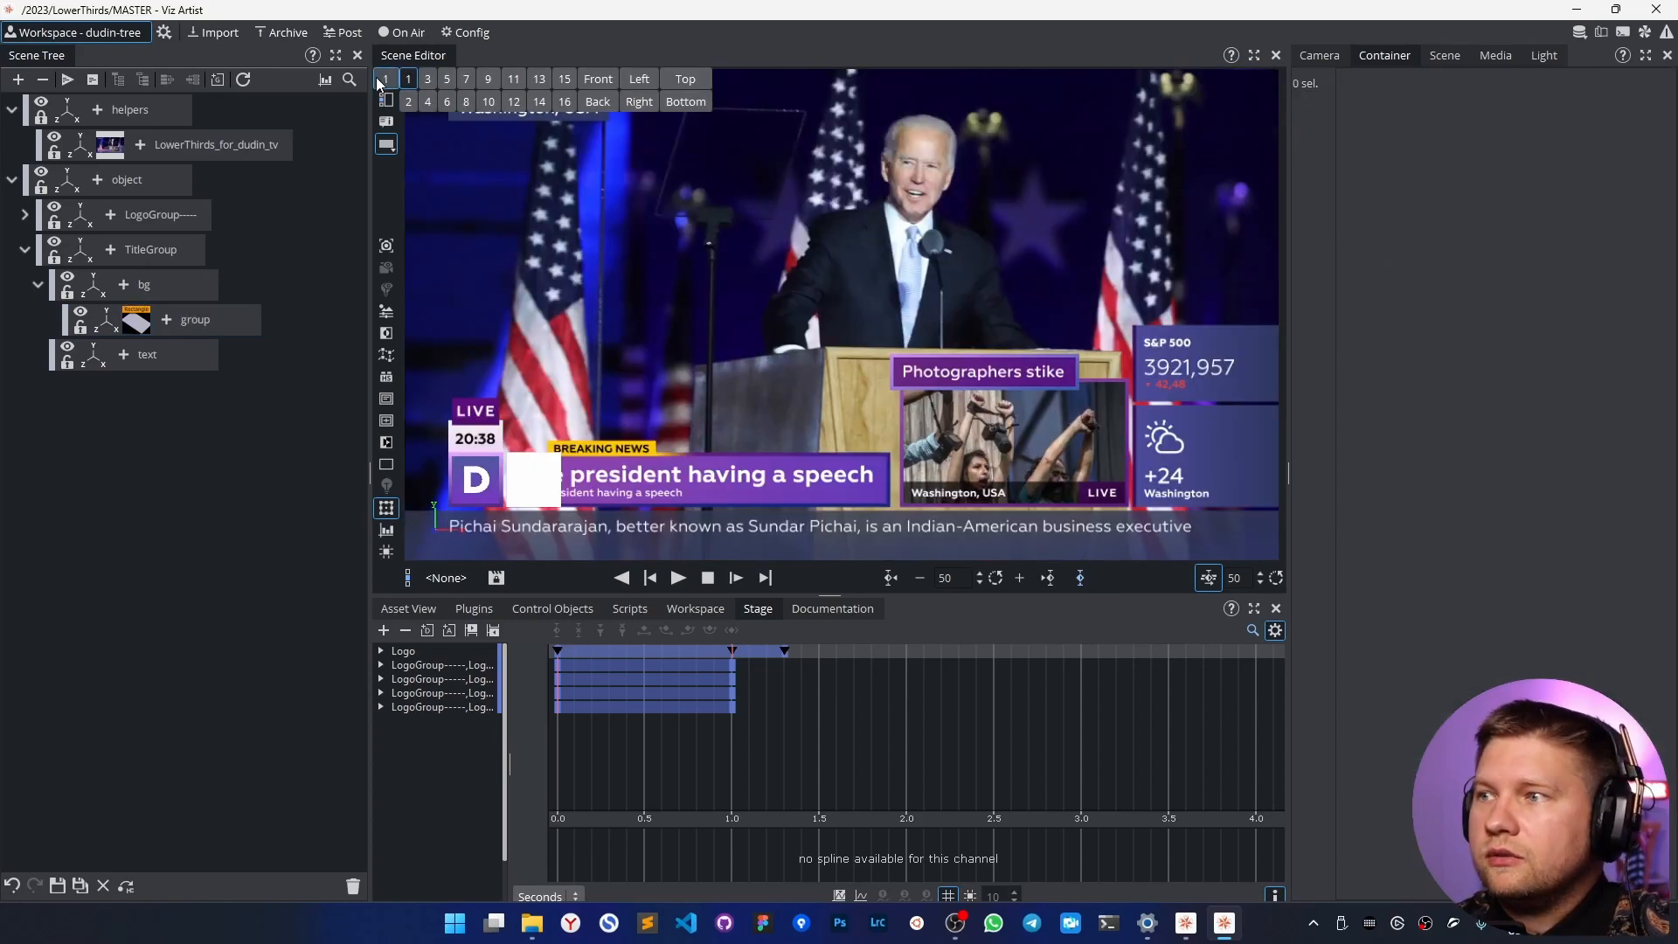
{"action": "left_click", "coordinate": [116, 327]}
{"action": "left_click", "coordinate": [1407, 386]}
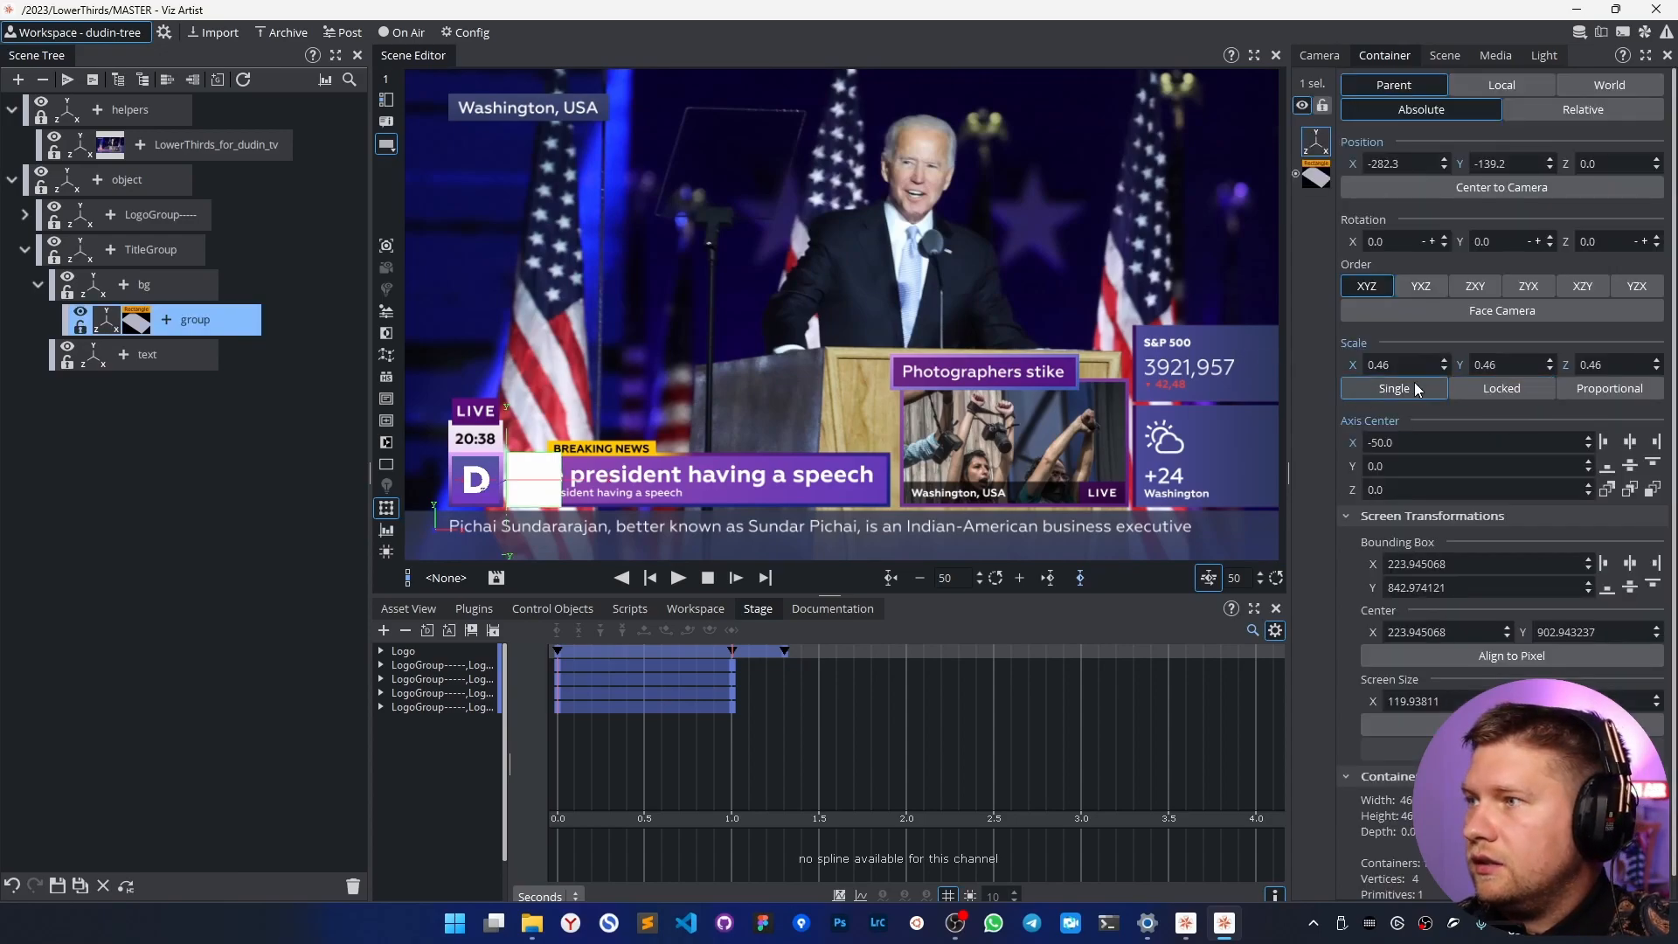
Try stretching the rectangle along the title bar with an X scale of 3.16, and undo the stretch.
{"action": "left_click_drag", "start_coordinate": [1443, 365], "coordinate": [1398, 384]}
{"action": "left_click", "coordinate": [1402, 365]}
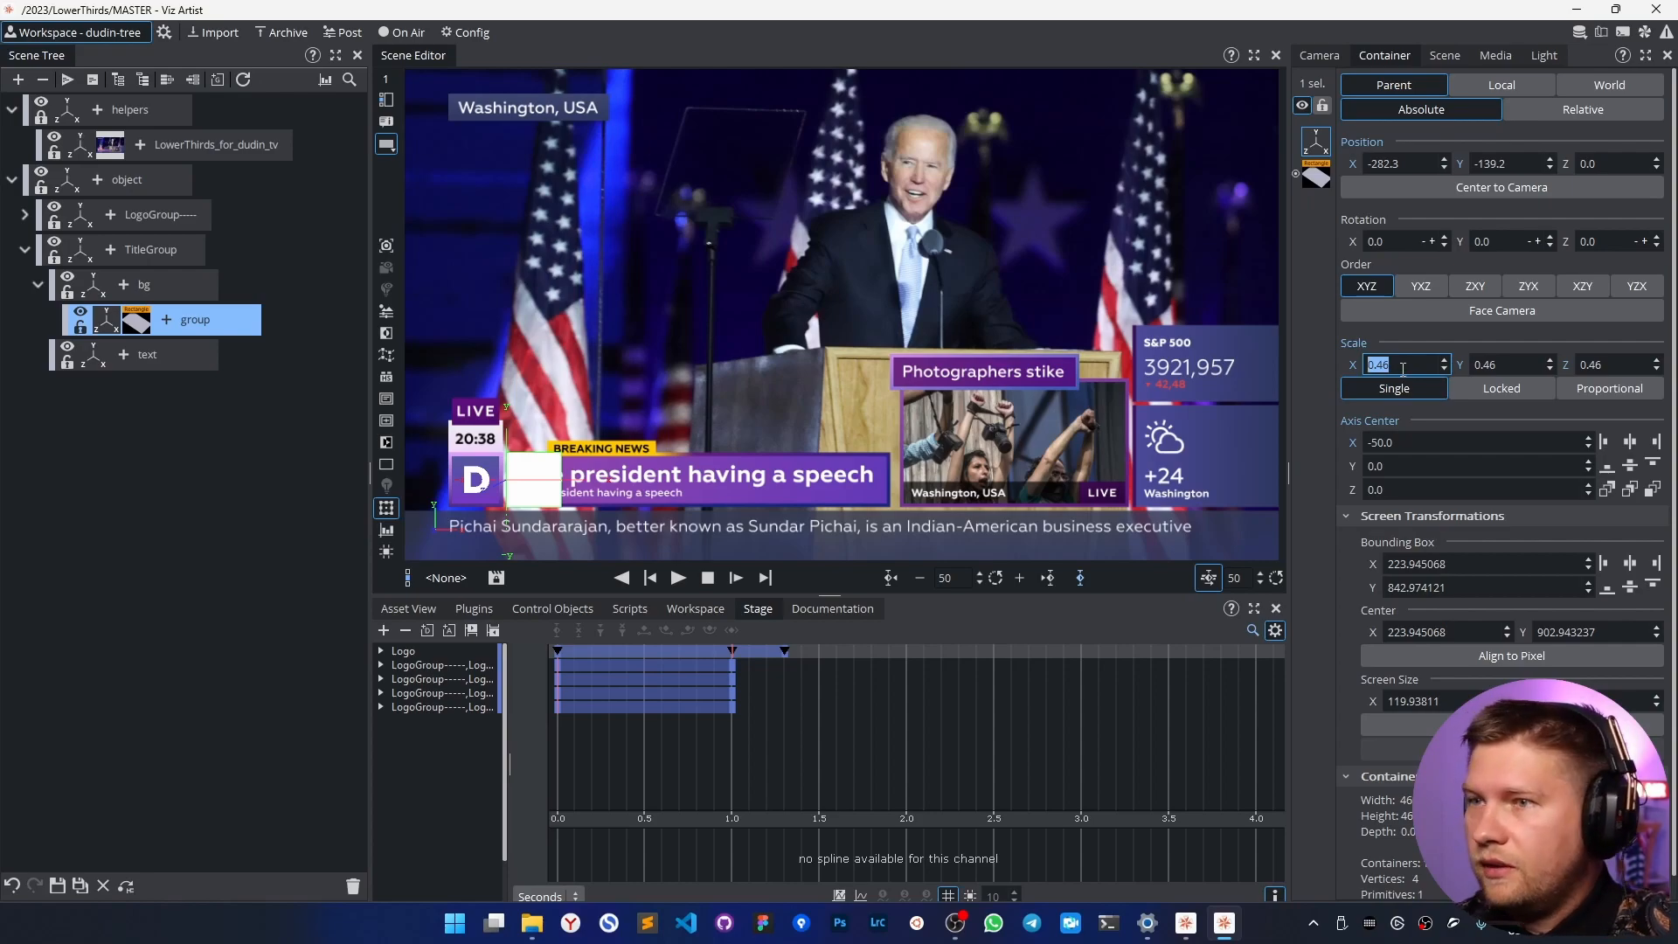
{"action": "left_click_drag", "start_coordinate": [1402, 368], "coordinate": [1639, 358]}
{"action": "left_click", "coordinate": [1383, 364]}
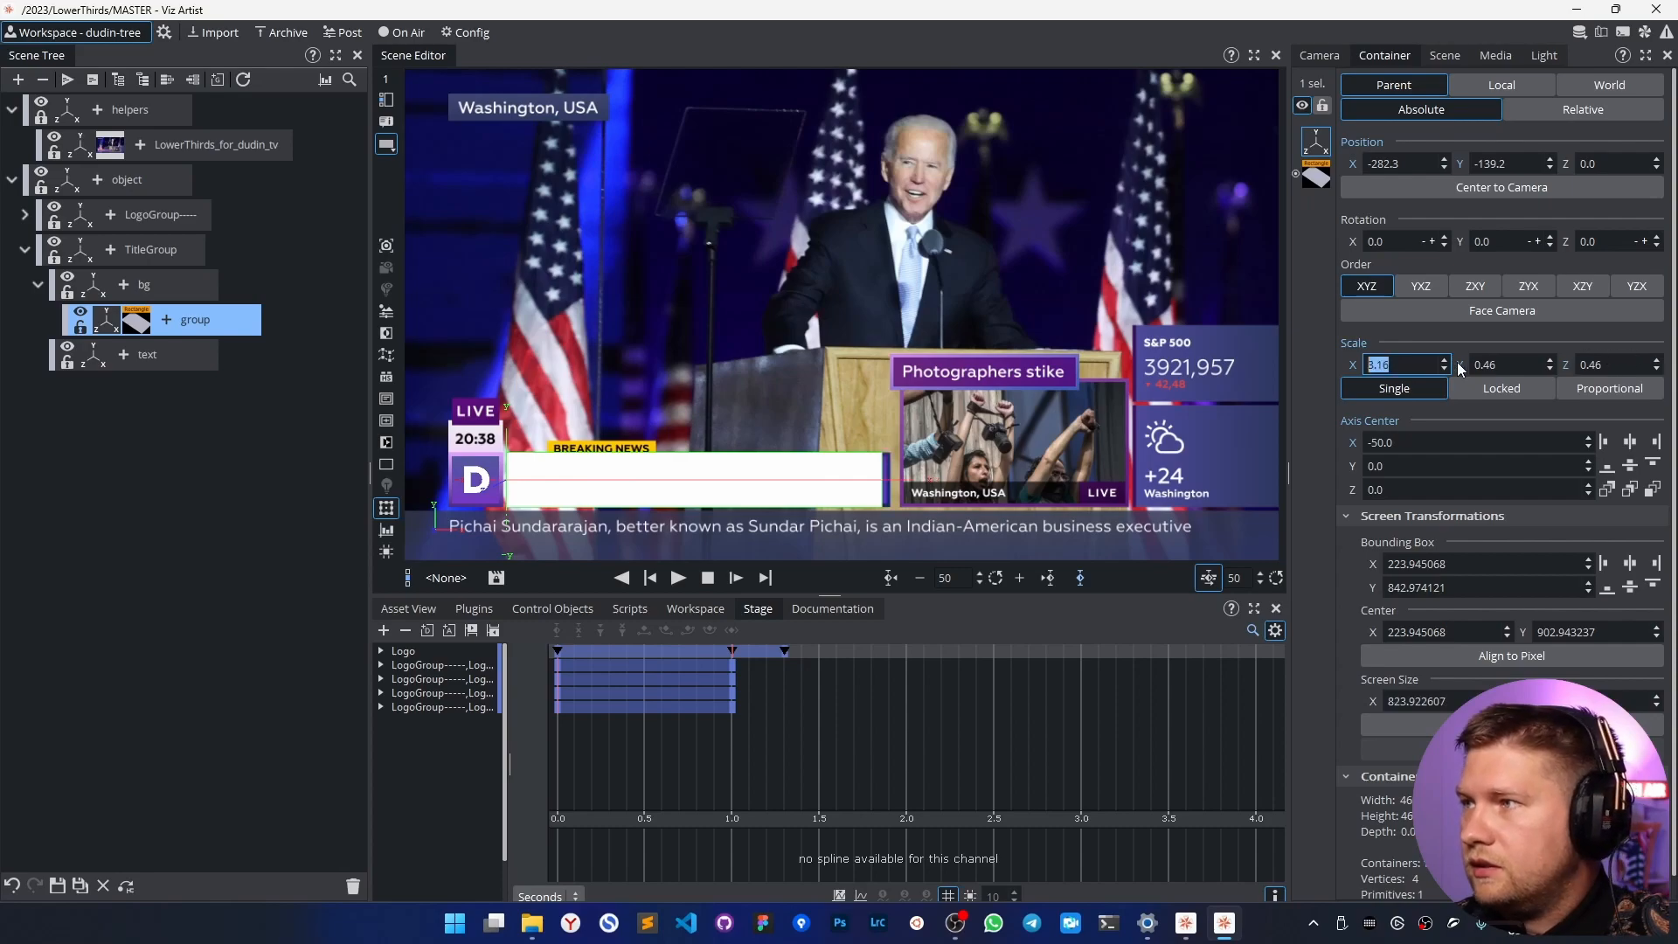
{"action": "left_click", "coordinate": [12, 885]}
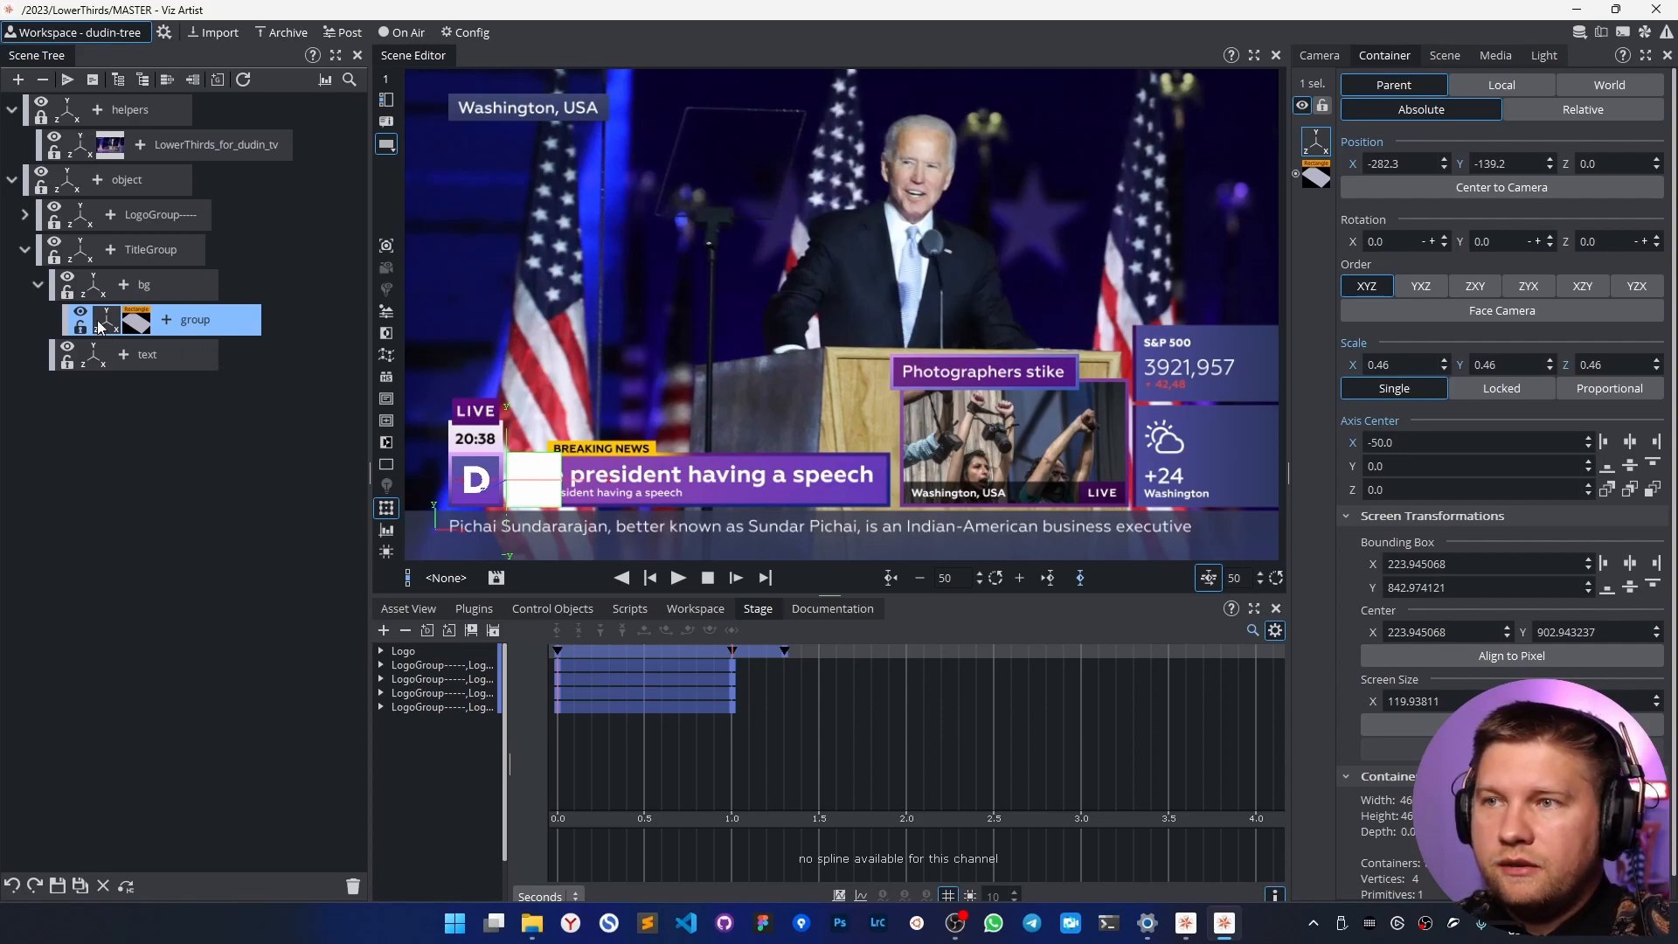
Try rotating the rectangle to -1.0 on Z, and reset its Z rotation to 0.
{"action": "left_click_drag", "start_coordinate": [1628, 241], "coordinate": [1629, 242]}
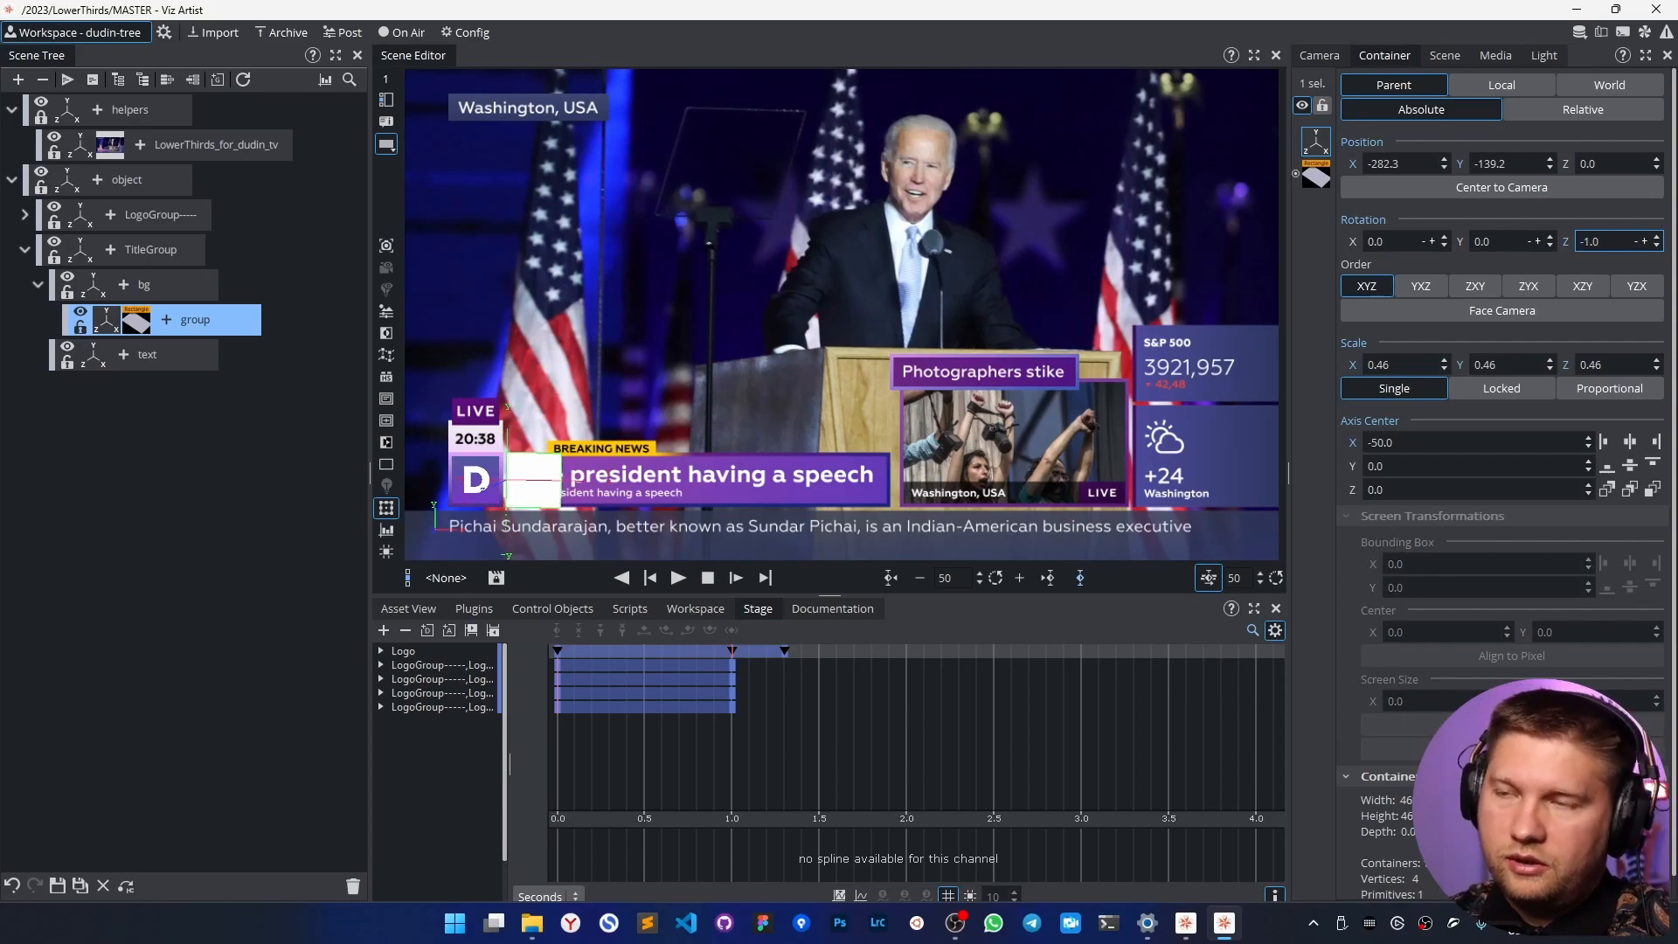
{"action": "double_click", "coordinate": [1603, 242]}
{"action": "type", "text": "0"}
{"action": "key", "text": "Return"}
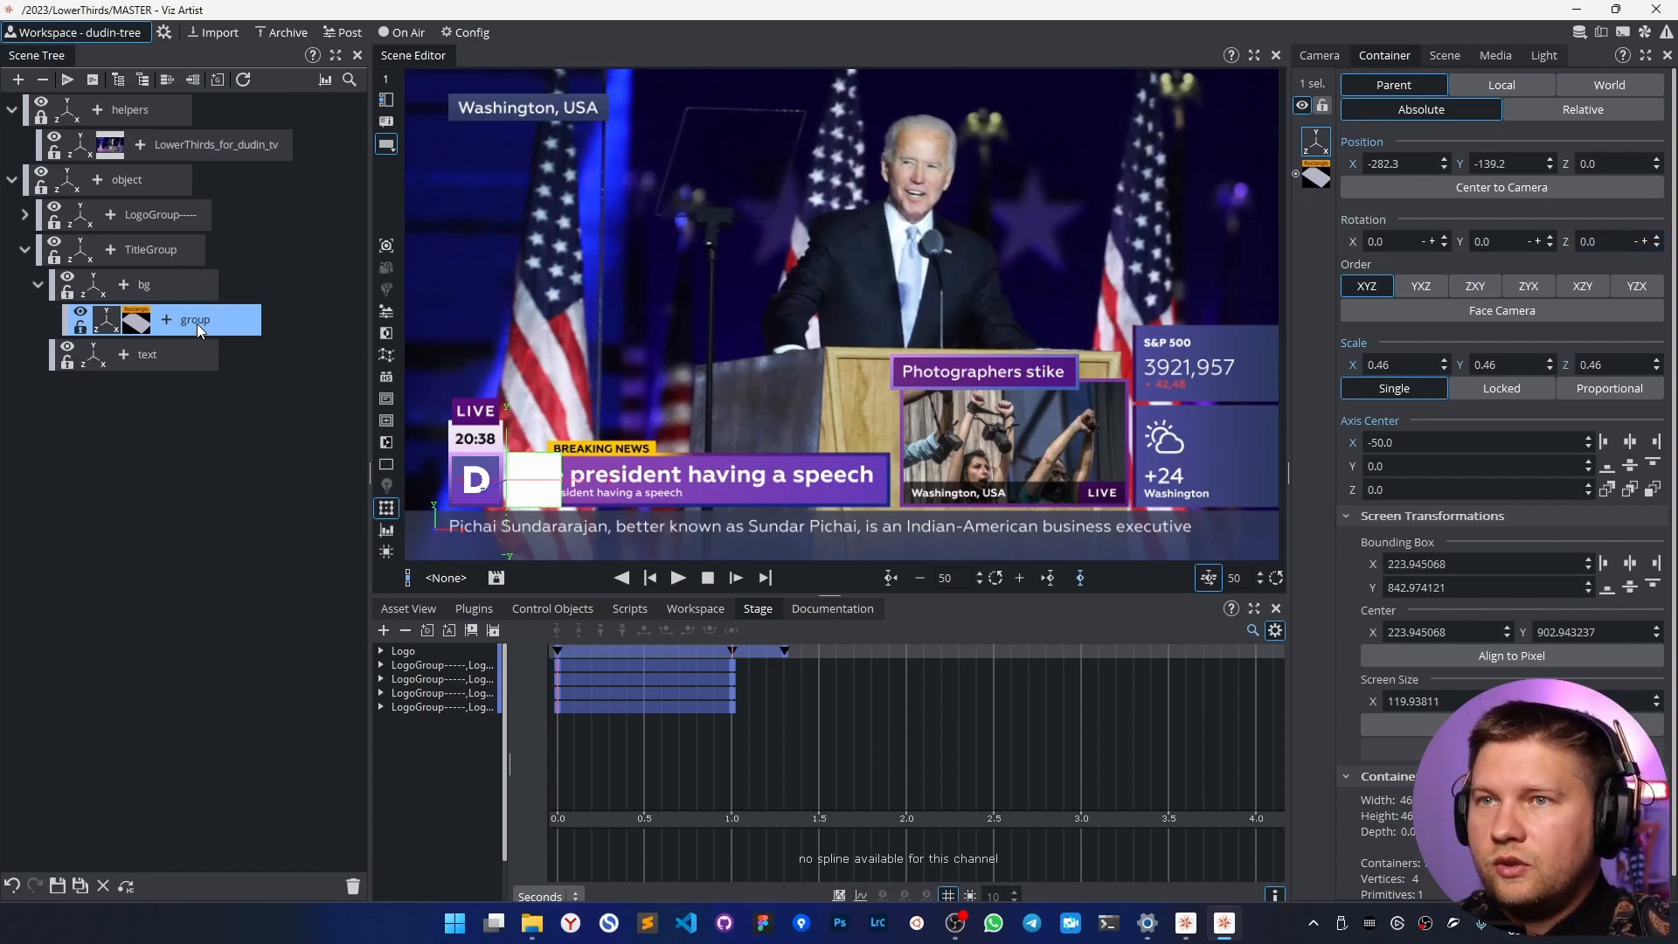
Wrap the rectangle's container in a new parent container named rotate_big_bg.
{"action": "left_click", "coordinate": [116, 79]}
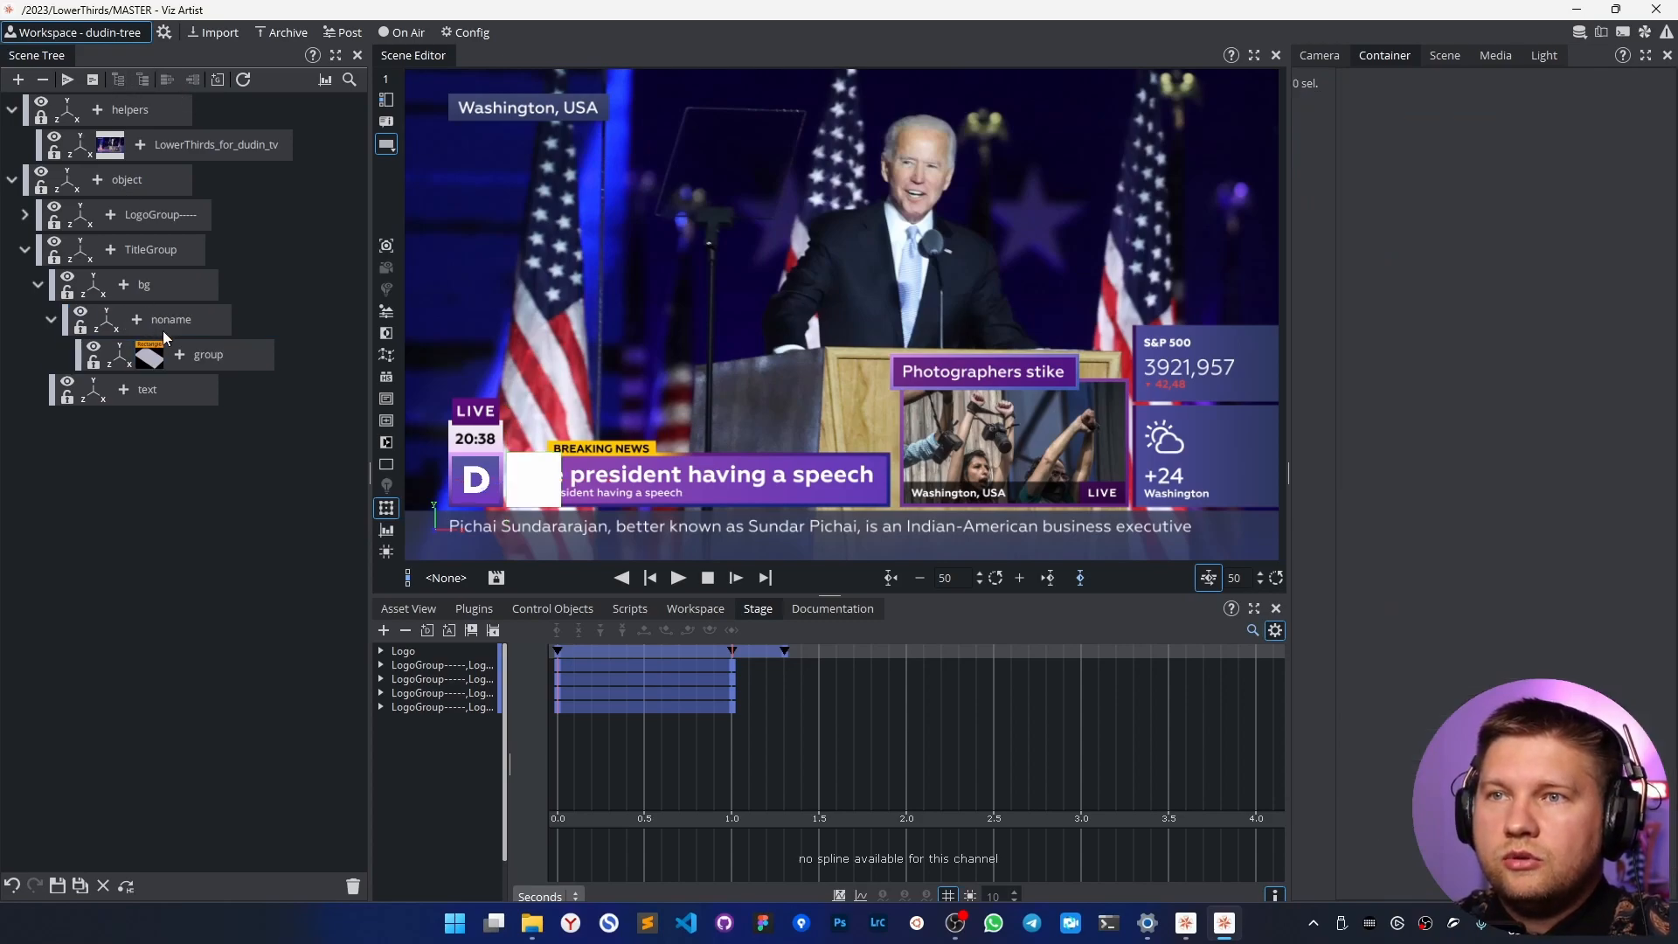
{"action": "double_click", "coordinate": [168, 320]}
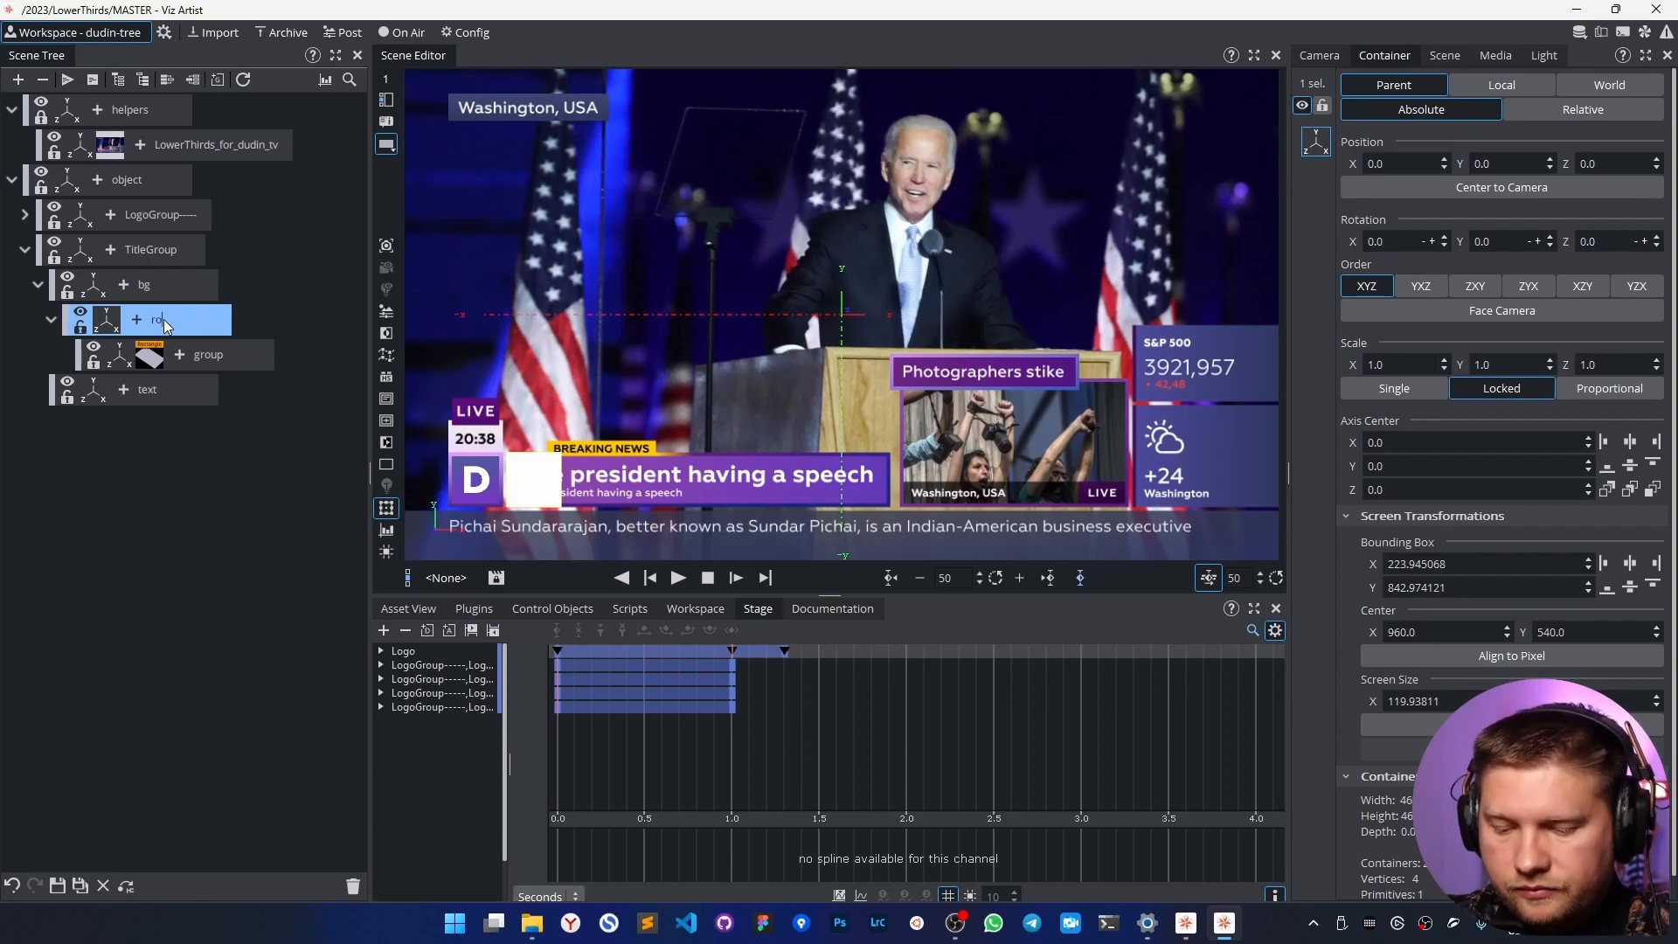
{"action": "type", "text": "rotate_bi"}
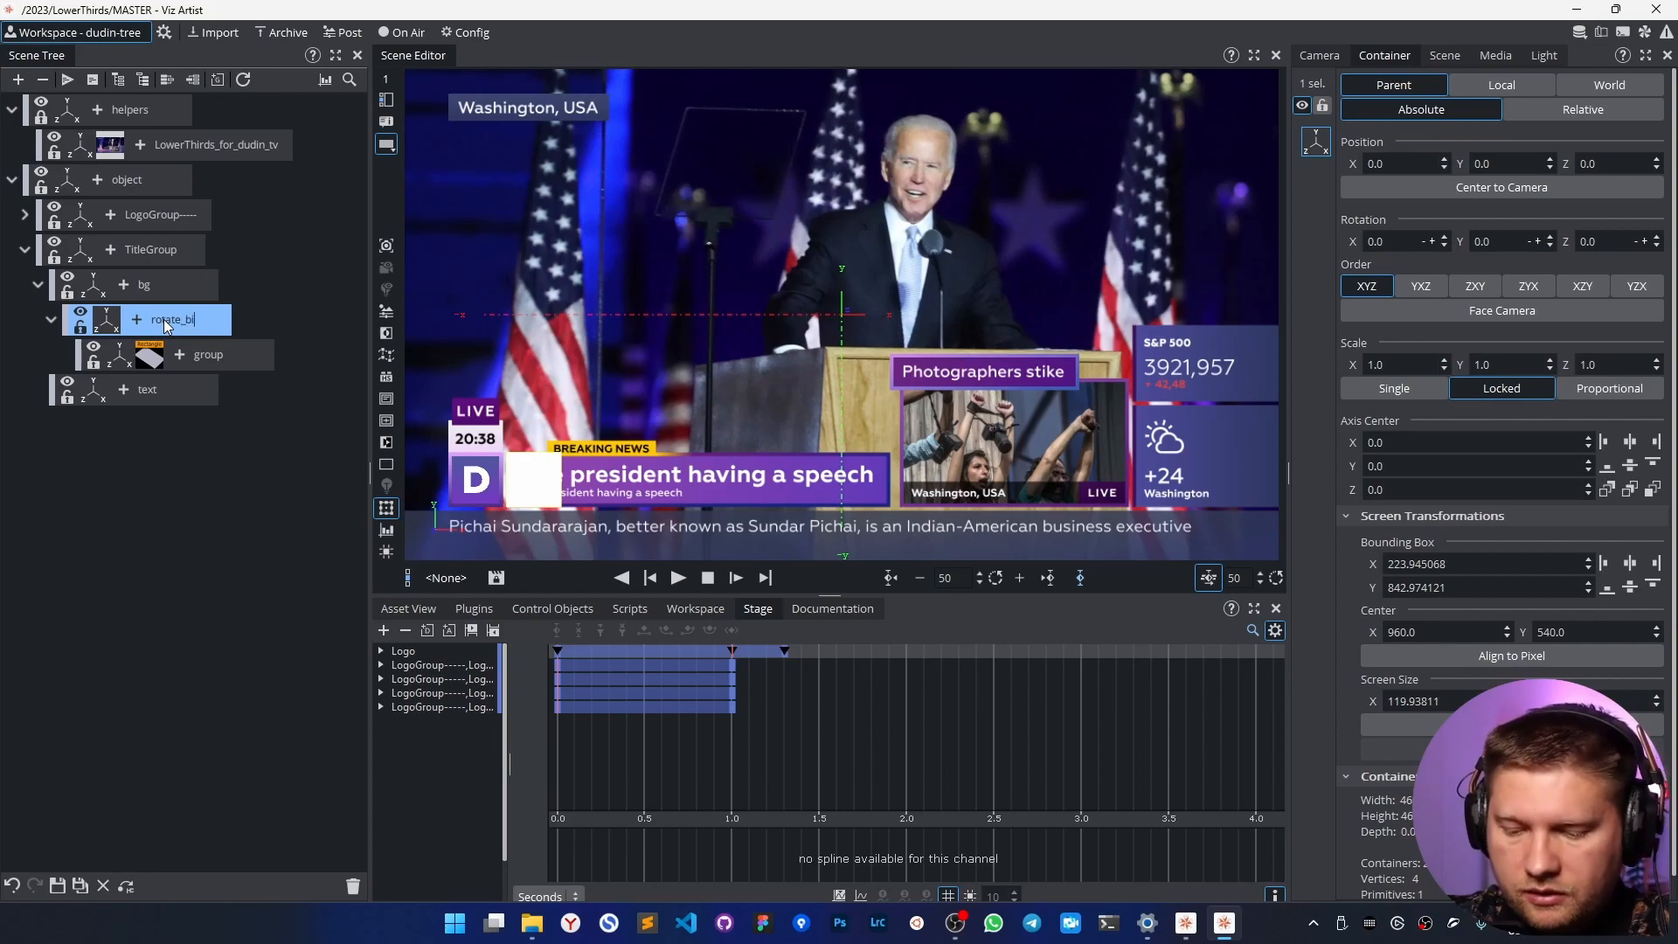
{"action": "type", "text": "g_bg"}
Rename the rectangle's container inside rotate_big_bg as big_bg.
{"action": "key", "text": "Tab"}
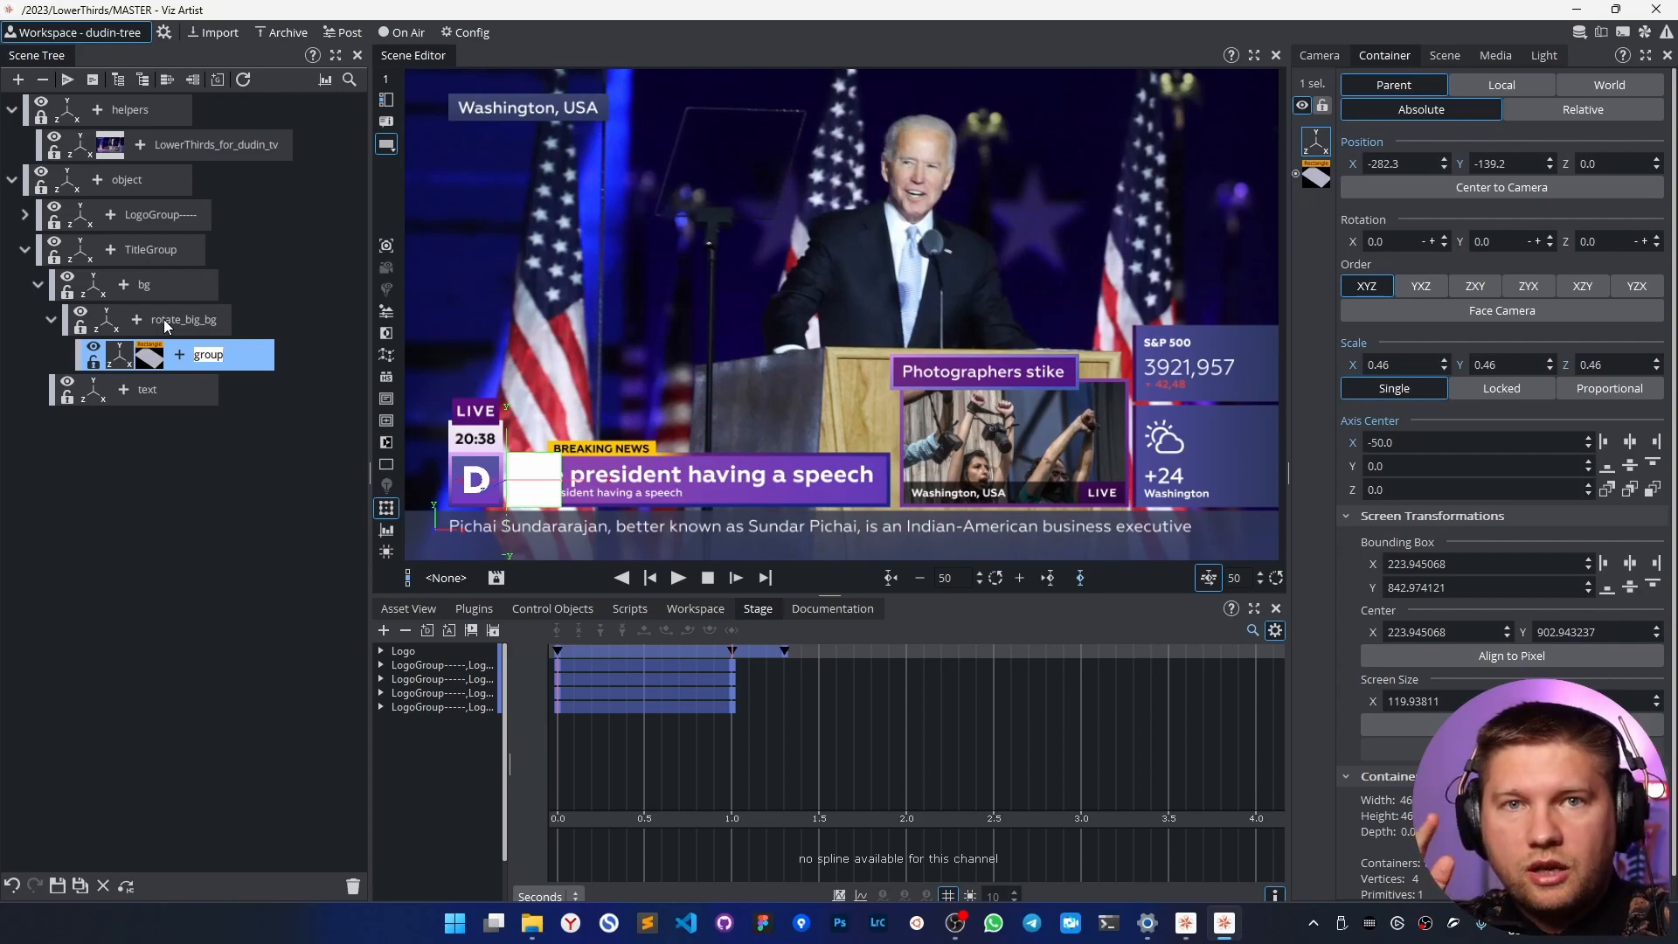
{"action": "key", "text": "BackSpace"}
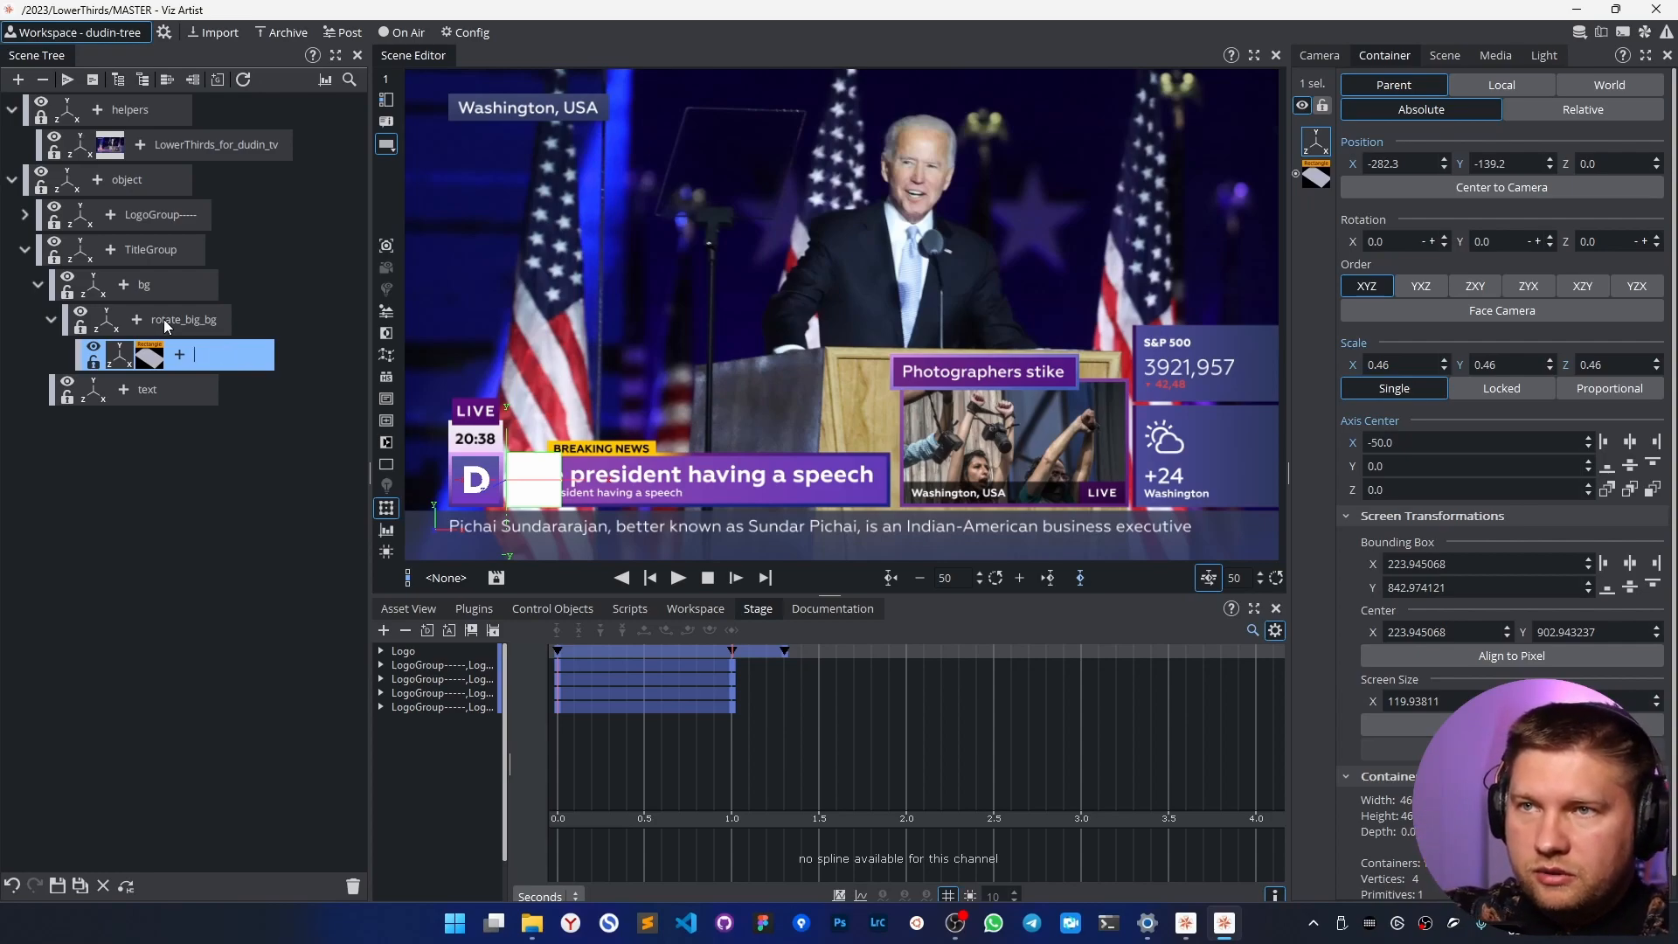
{"action": "type", "text": "big_bg"}
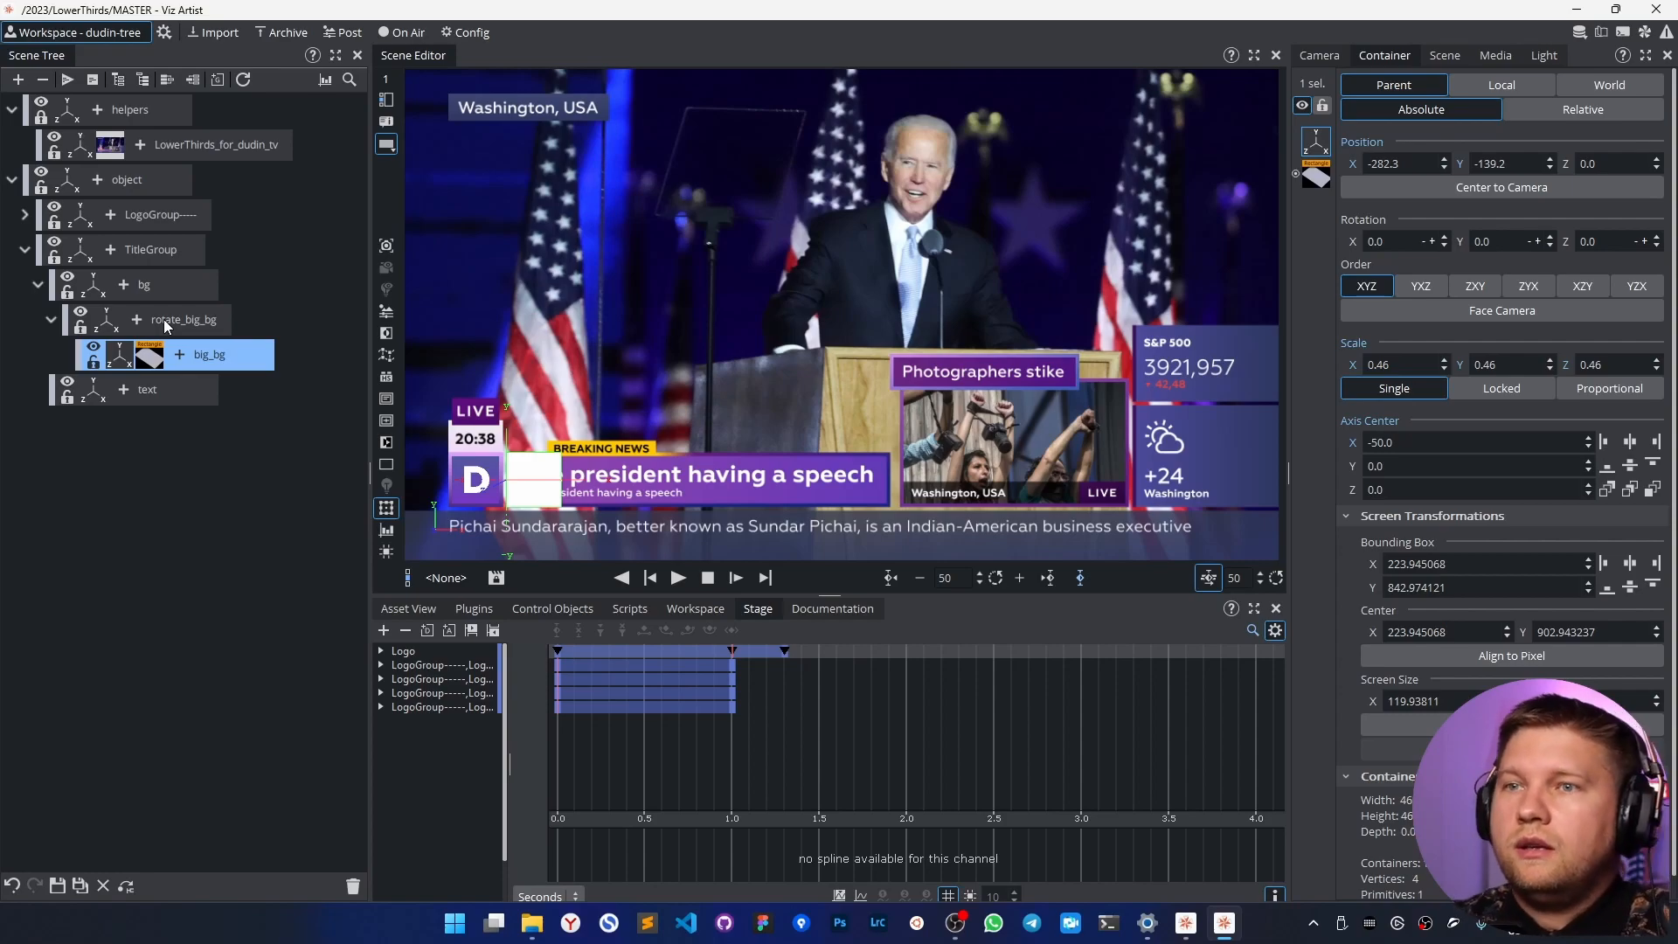
Centre the axis of the rotate_big_bg container on its geometry, and test its rotation around Z.
{"action": "left_click", "coordinate": [203, 323]}
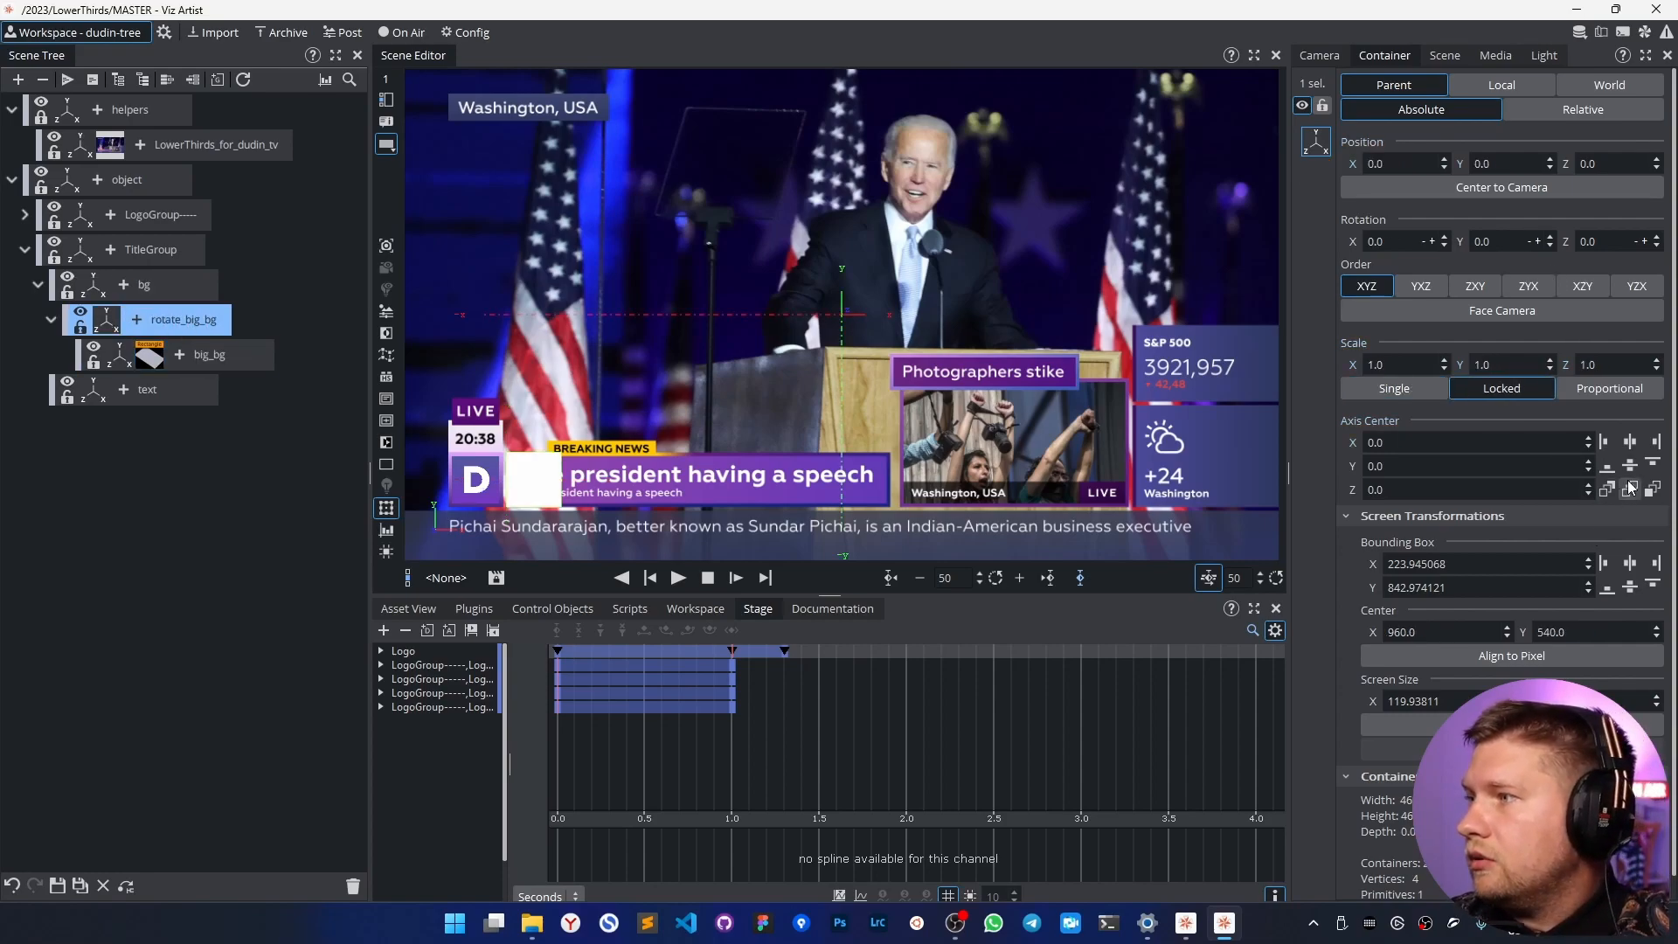
{"action": "left_click", "coordinate": [1631, 442]}
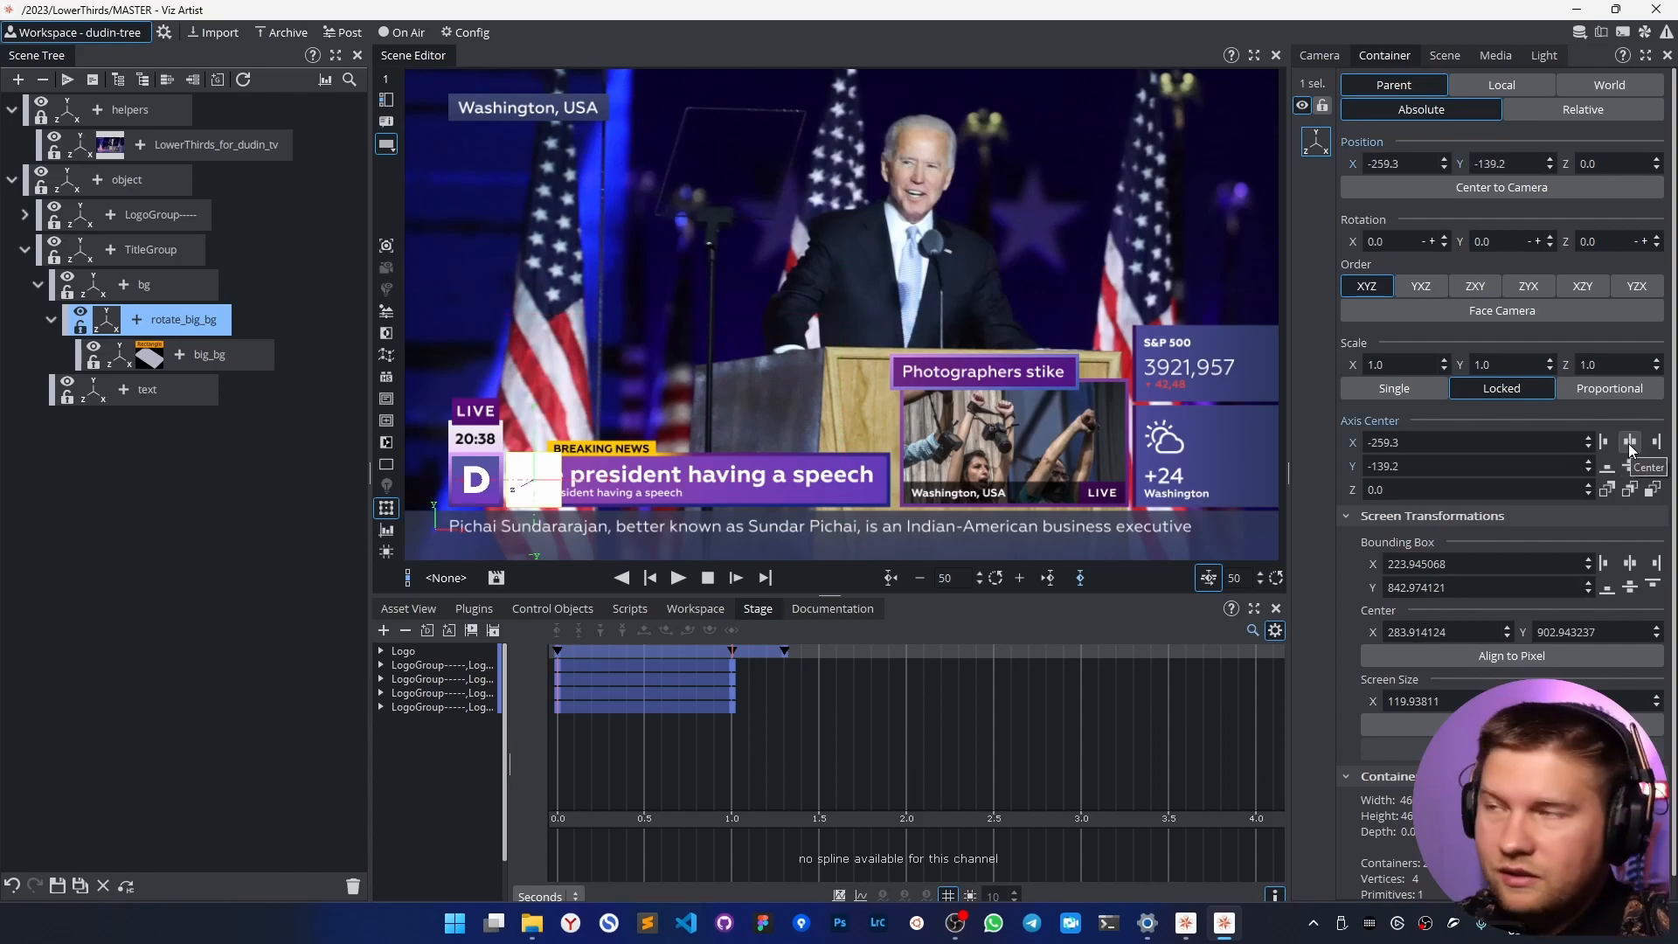
{"action": "mouse_move", "coordinate": [1598, 246]}
{"action": "left_mouse_down"}
{"action": "mouse_move", "coordinate": [1677, 262]}
{"action": "mouse_move", "coordinate": [1596, 255]}
{"action": "mouse_move", "coordinate": [1677, 255]}
{"action": "mouse_move", "coordinate": [1619, 251]}
{"action": "left_mouse_up"}
{"action": "left_click", "coordinate": [1566, 241]}
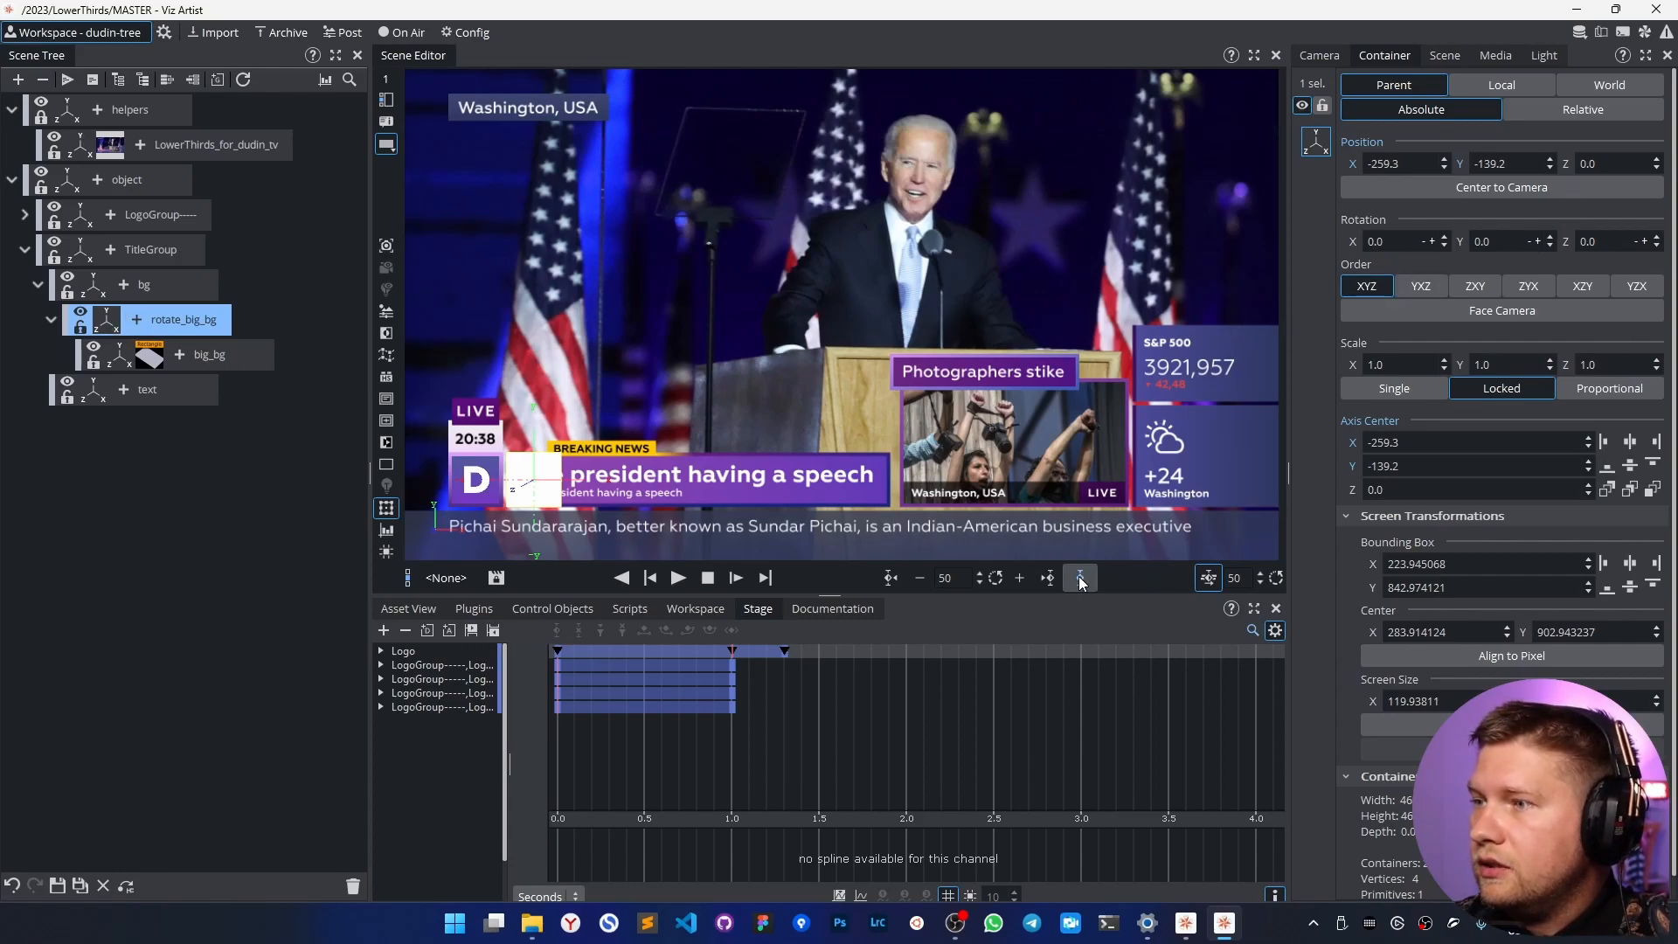
Add a new director to the stage and name it Title.
{"action": "left_click", "coordinate": [427, 630]}
{"action": "double_click", "coordinate": [417, 721]}
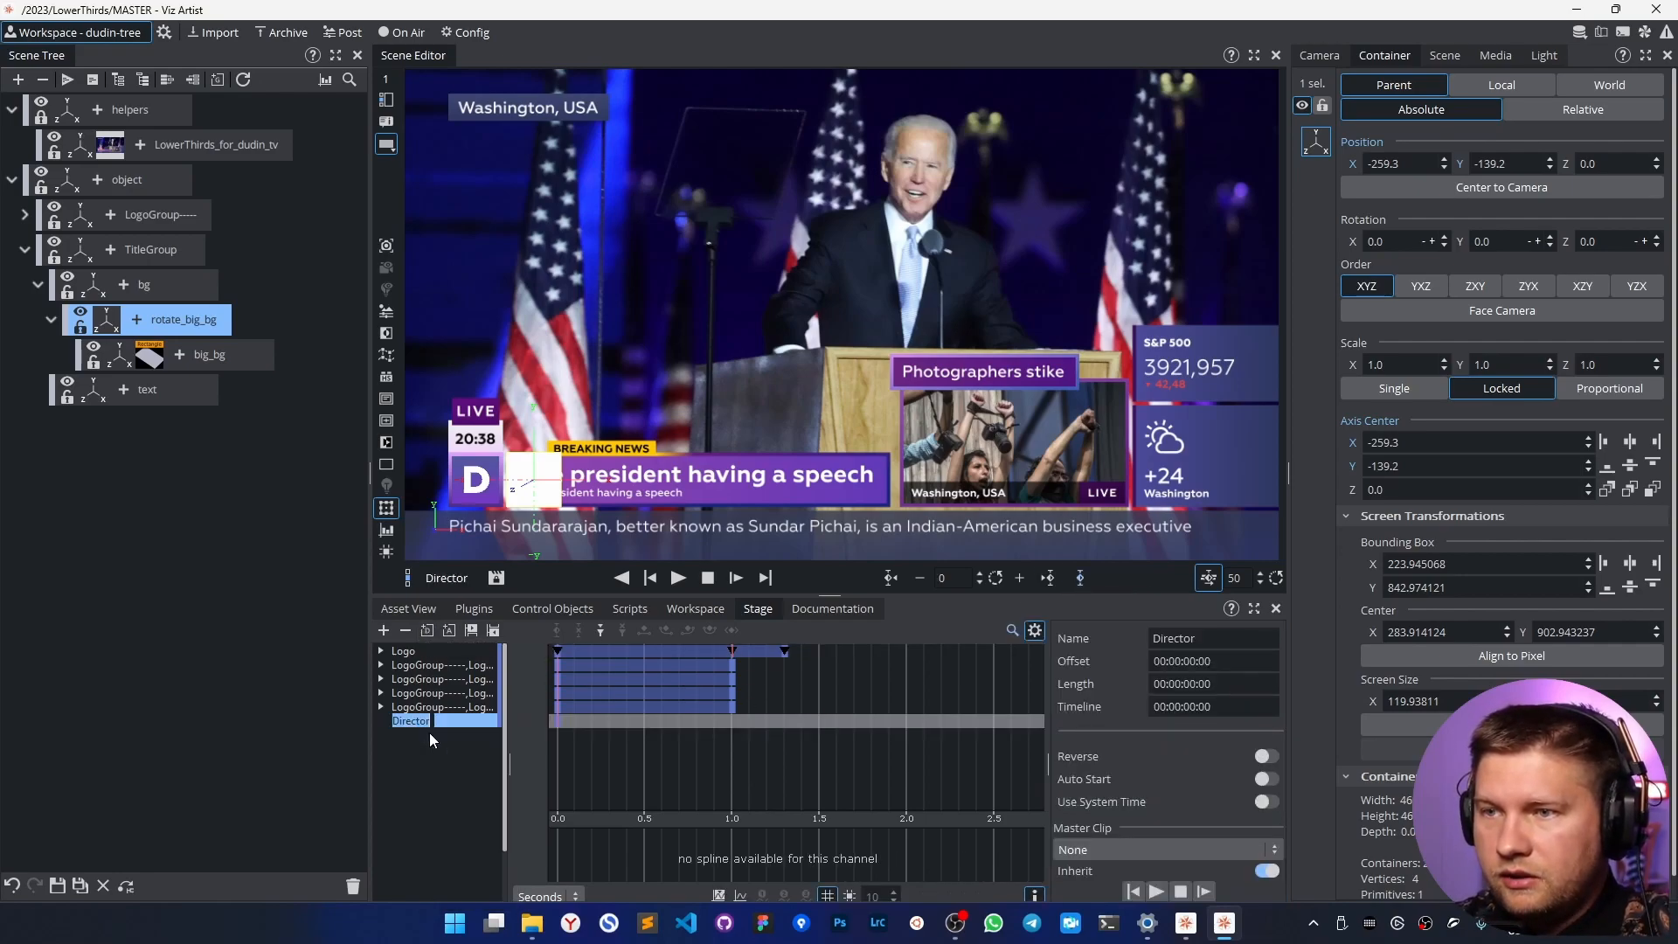
{"action": "type", "text": "Title"}
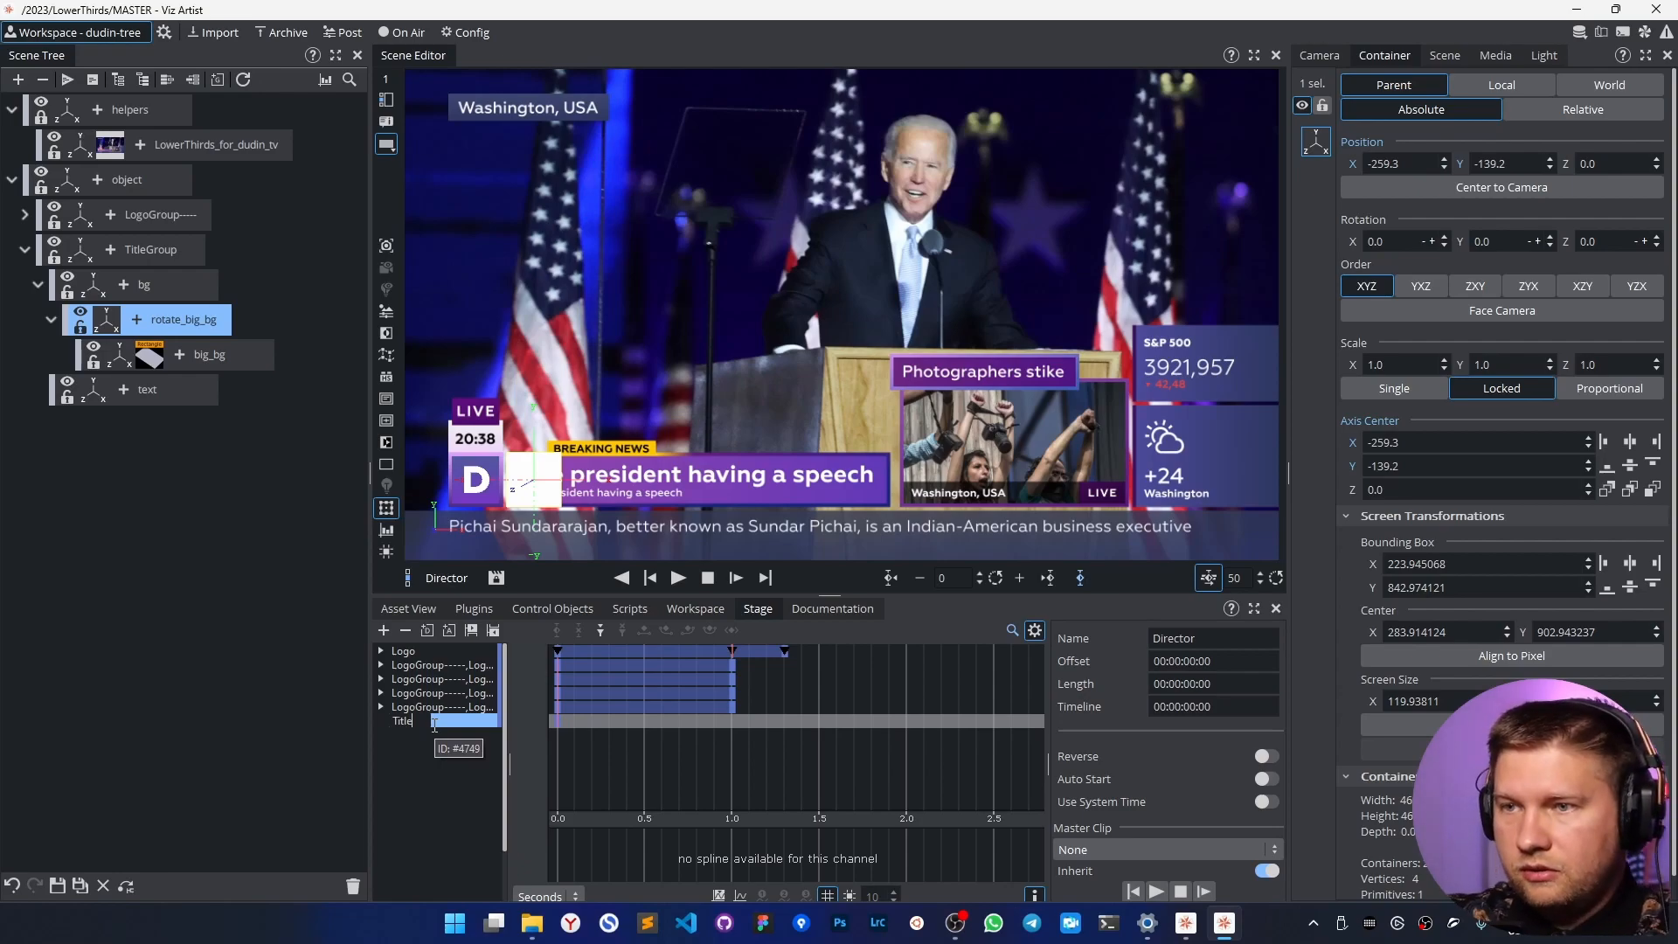
{"action": "key", "text": "Return"}
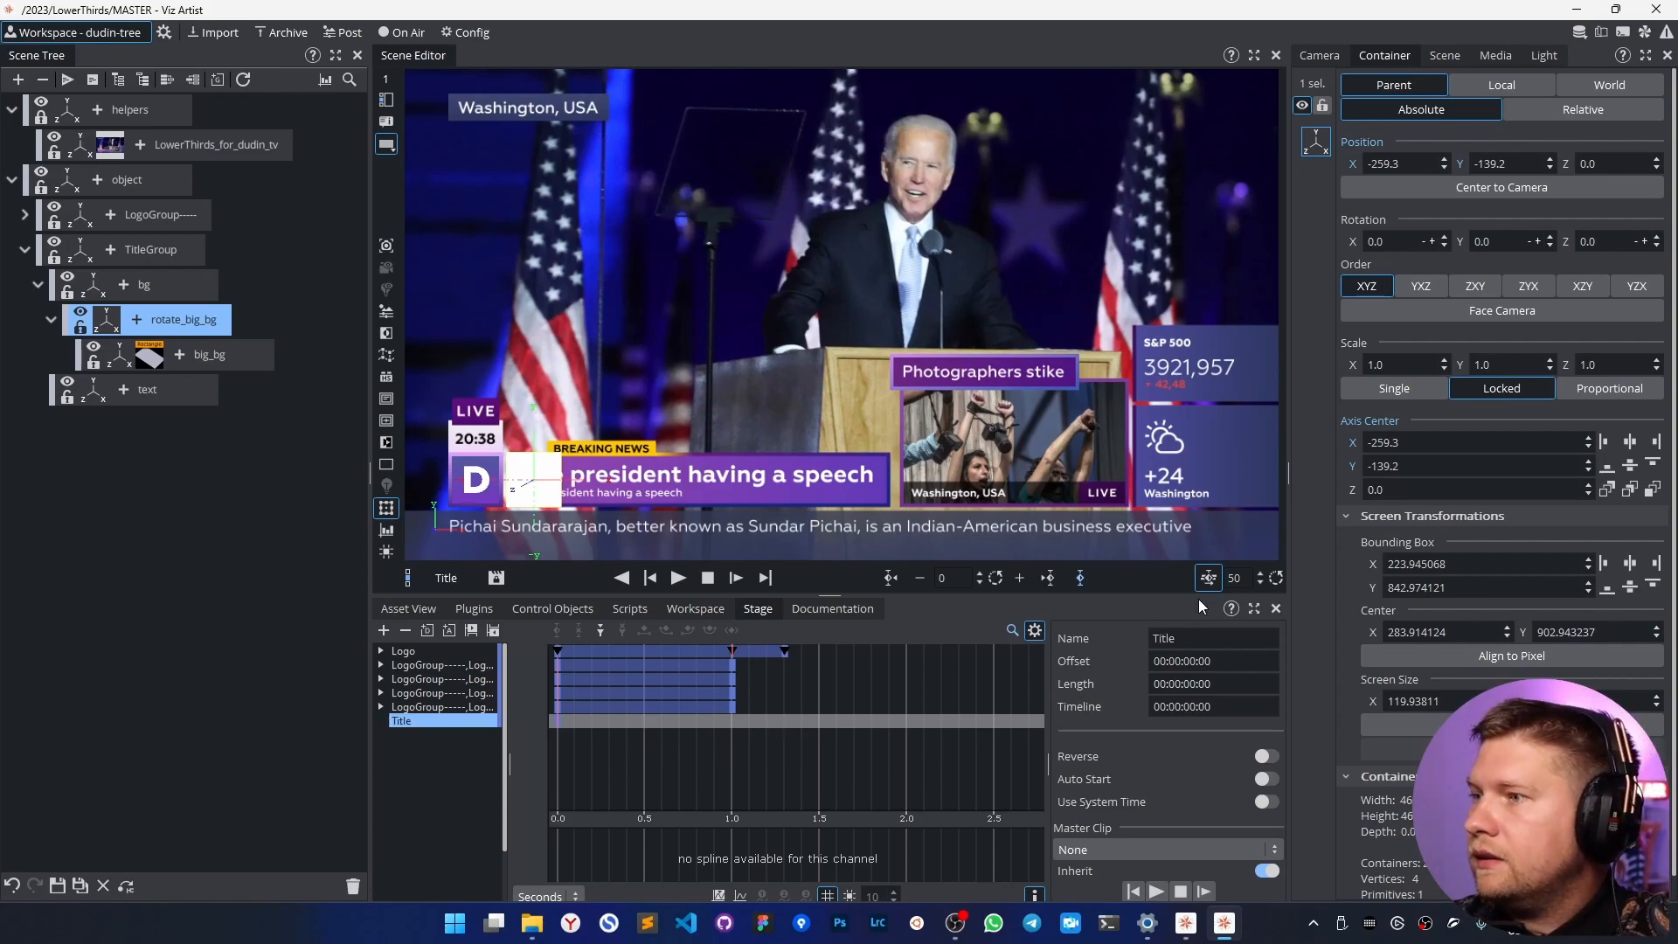
Keyframe rotate_big_bg in the Title director over one second, moving to X -308.1 with a Z rotation of -90, and scrub through it.
{"action": "left_click", "coordinate": [1084, 576]}
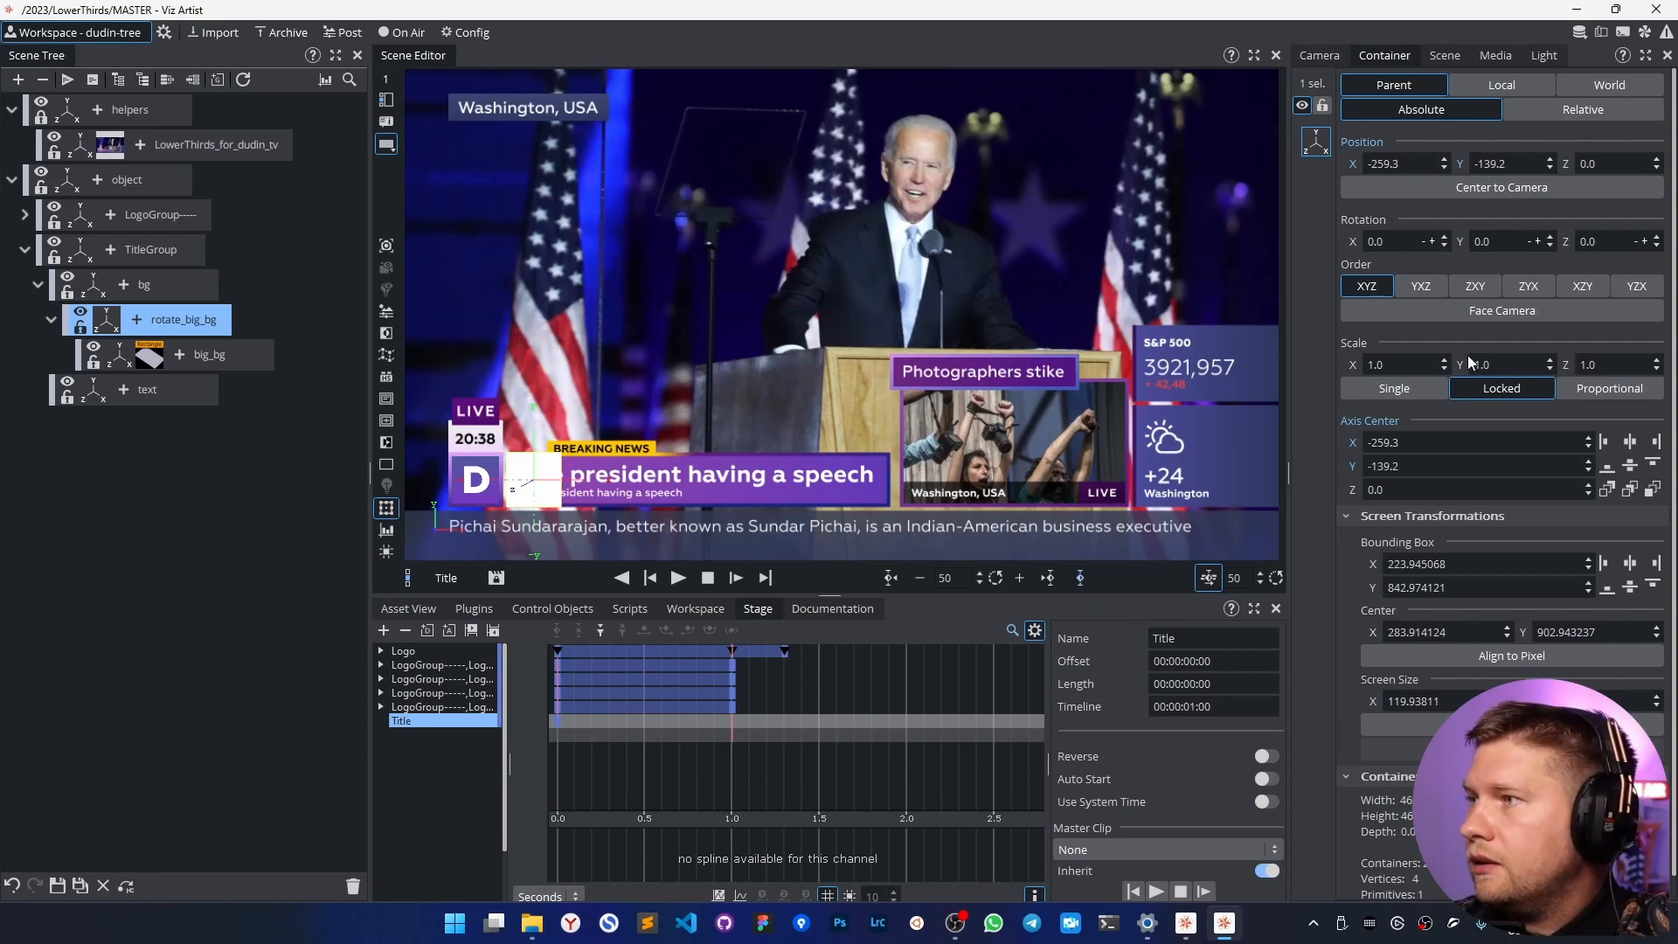
{"action": "left_click_drag", "start_coordinate": [1399, 163], "coordinate": [1371, 164]}
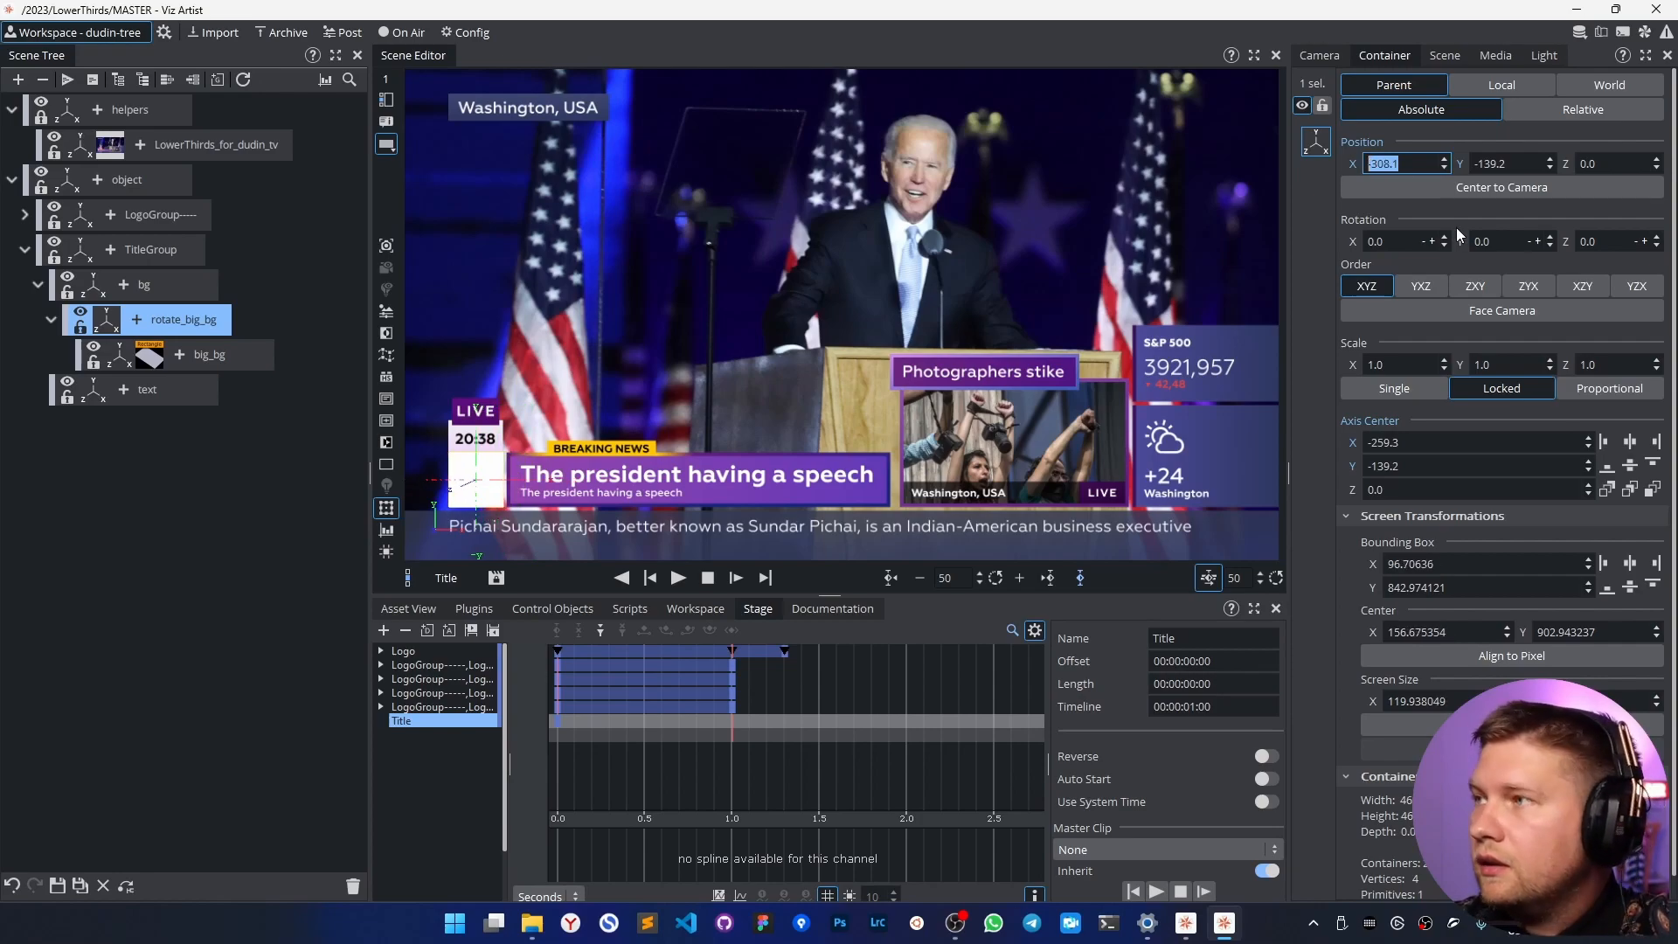
{"action": "left_click", "coordinate": [1611, 243]}
{"action": "type", "text": "-90"}
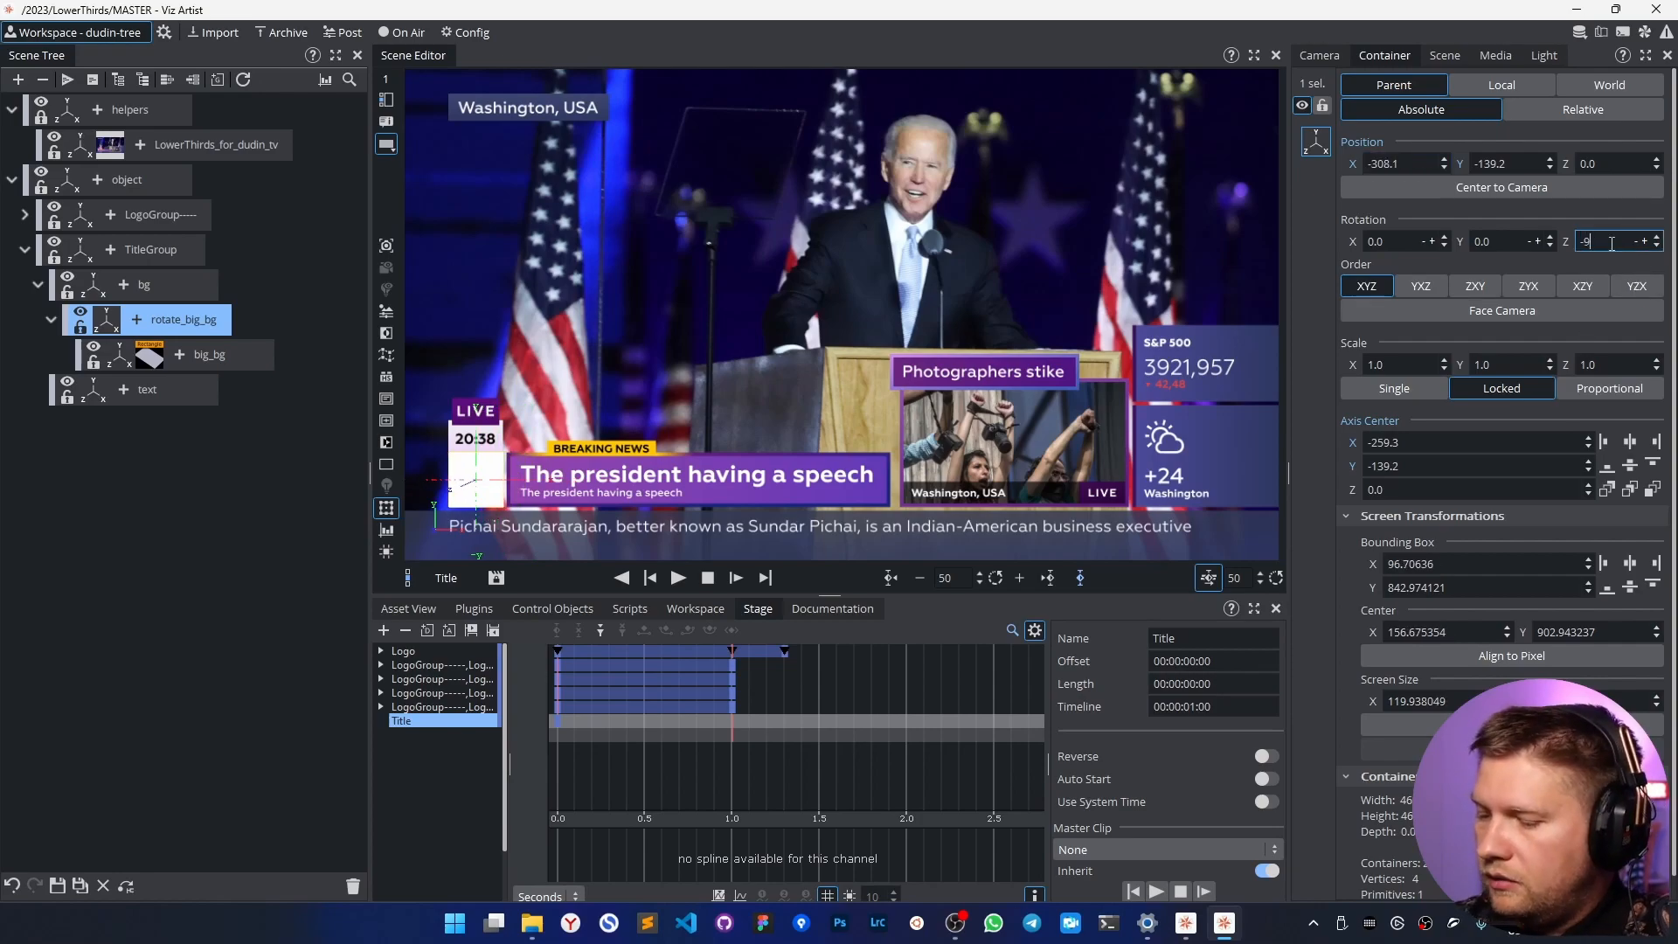
{"action": "key", "text": "Return"}
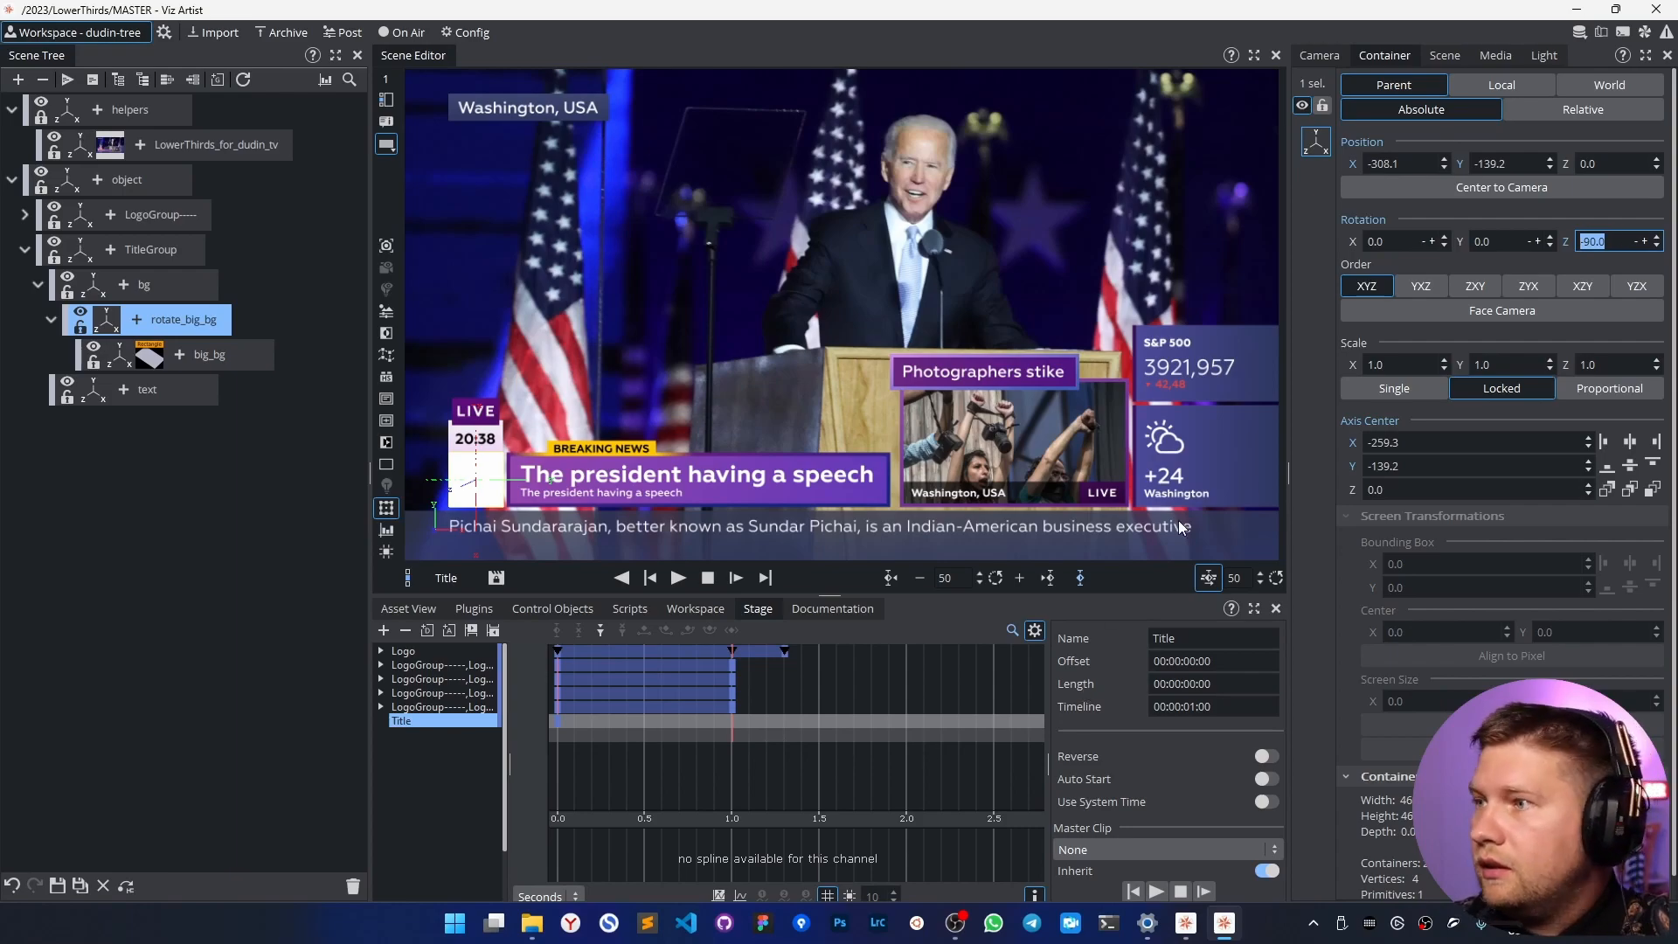
{"action": "left_click", "coordinate": [1082, 578]}
{"action": "left_click_drag", "start_coordinate": [738, 750], "coordinate": [575, 747]}
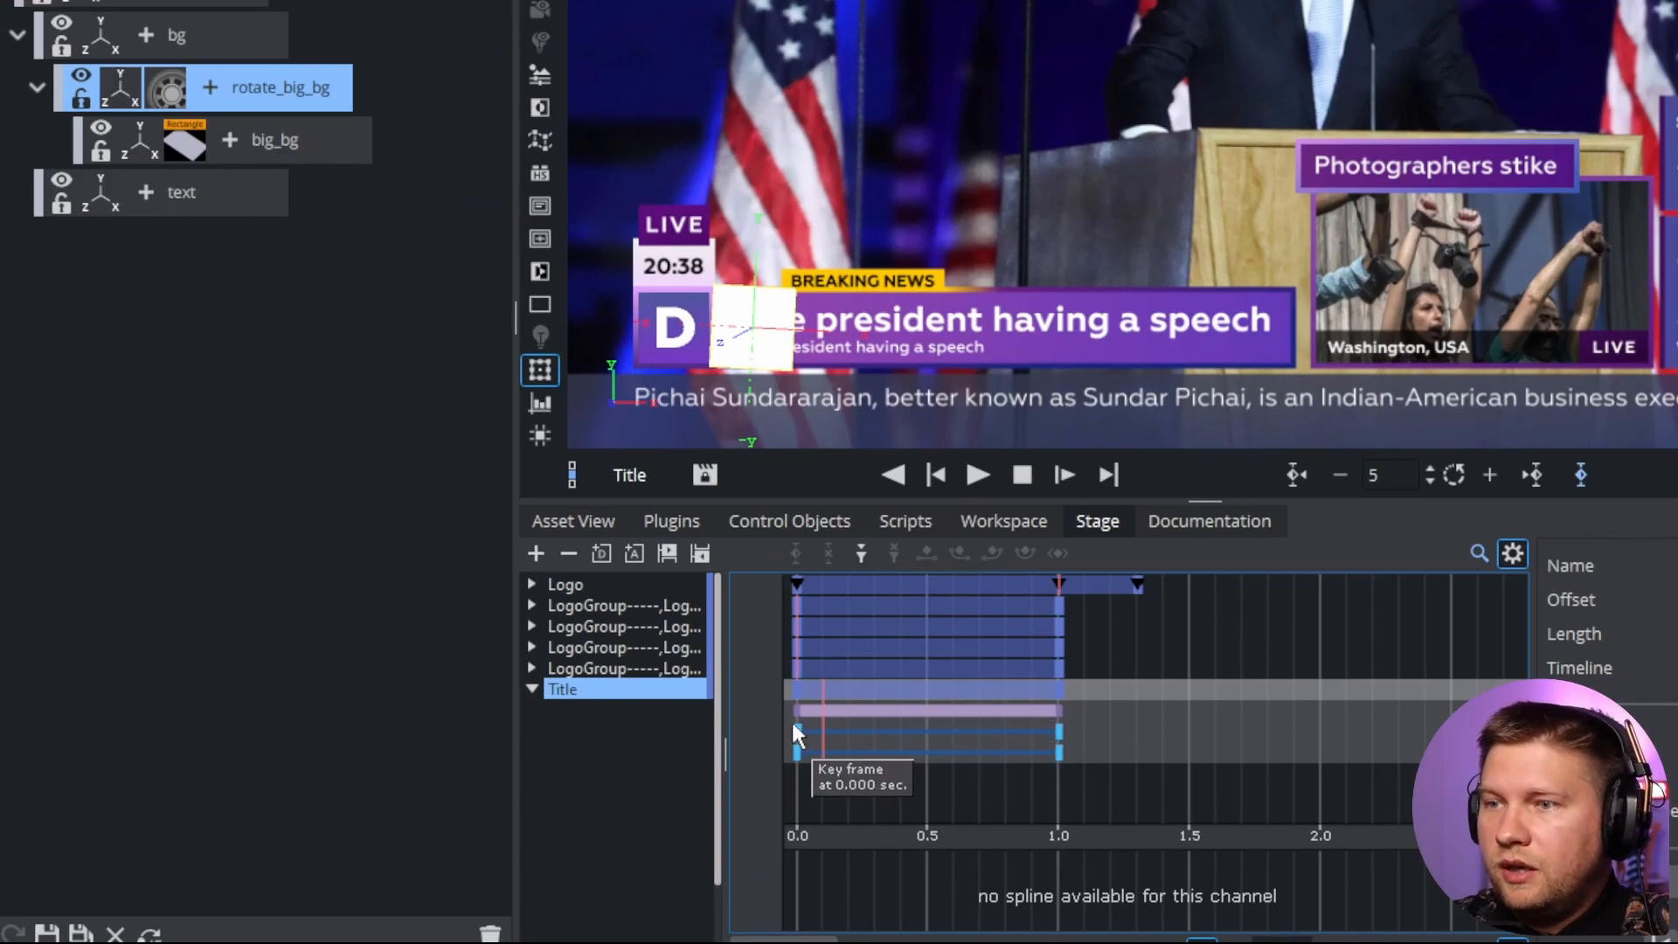
Check the rotation and position curves of rotate_big_bg, reverse the order of its position and rotation keyframes, and preview the animation.
{"action": "mouse_move", "coordinate": [793, 732]}
{"action": "left_mouse_down"}
{"action": "mouse_move", "coordinate": [798, 710]}
{"action": "mouse_move", "coordinate": [1070, 722]}
{"action": "mouse_move", "coordinate": [797, 713]}
{"action": "left_mouse_up"}
{"action": "left_click", "coordinate": [795, 753]}
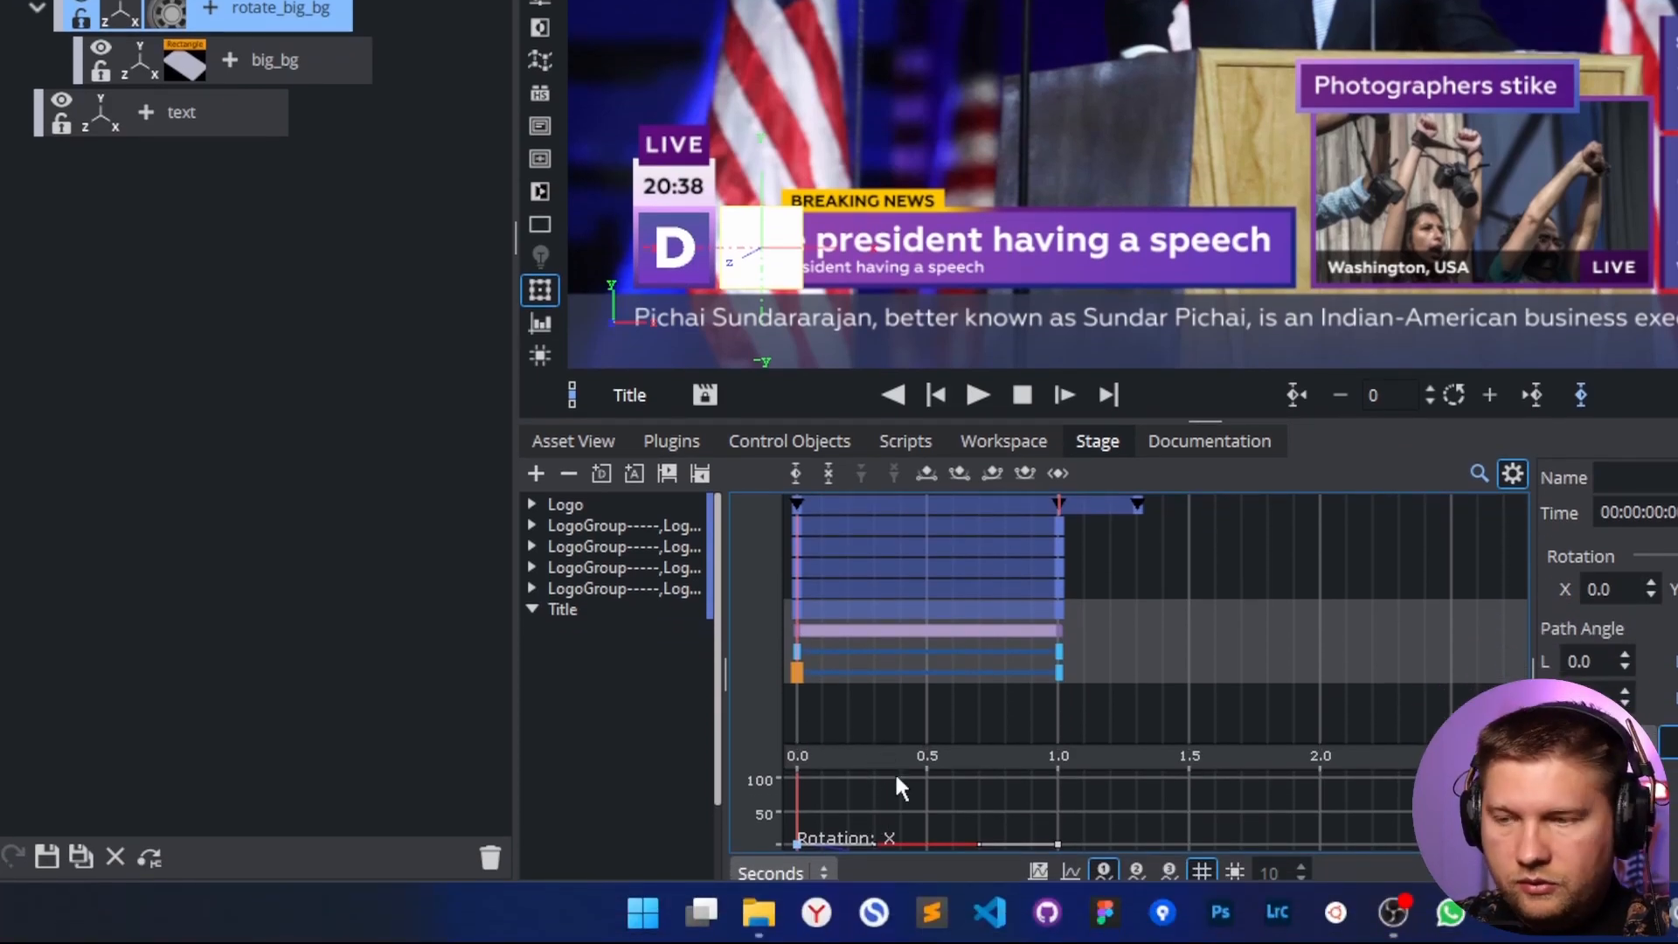
{"action": "left_click", "coordinate": [1167, 869]}
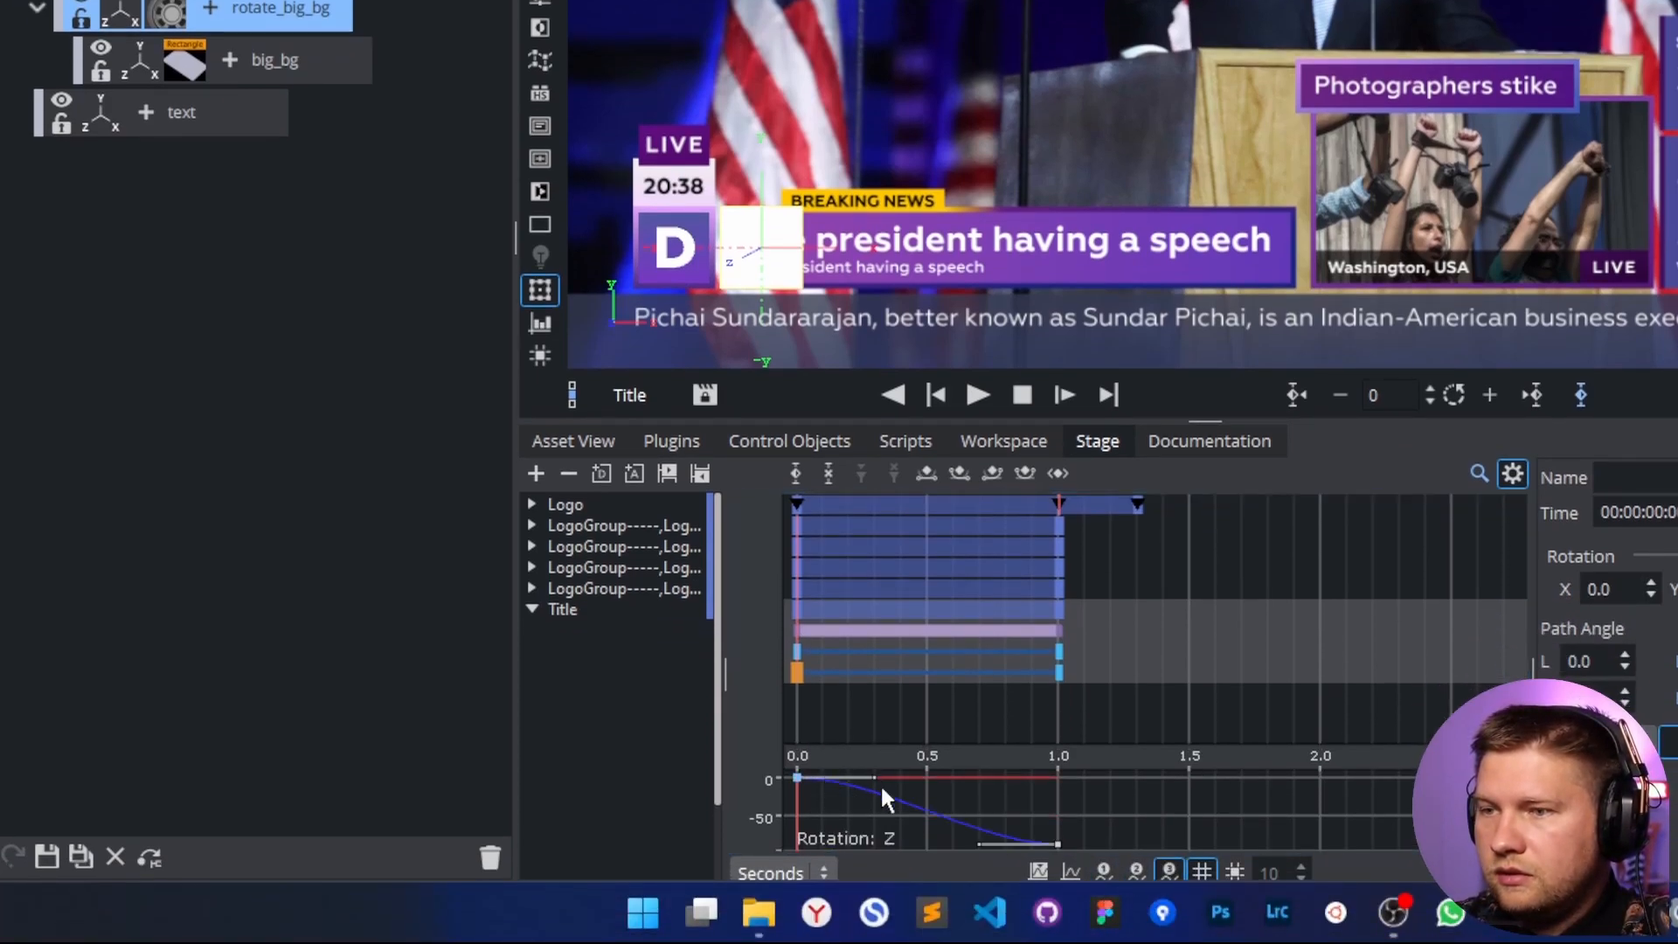
{"action": "left_click", "coordinate": [796, 650]}
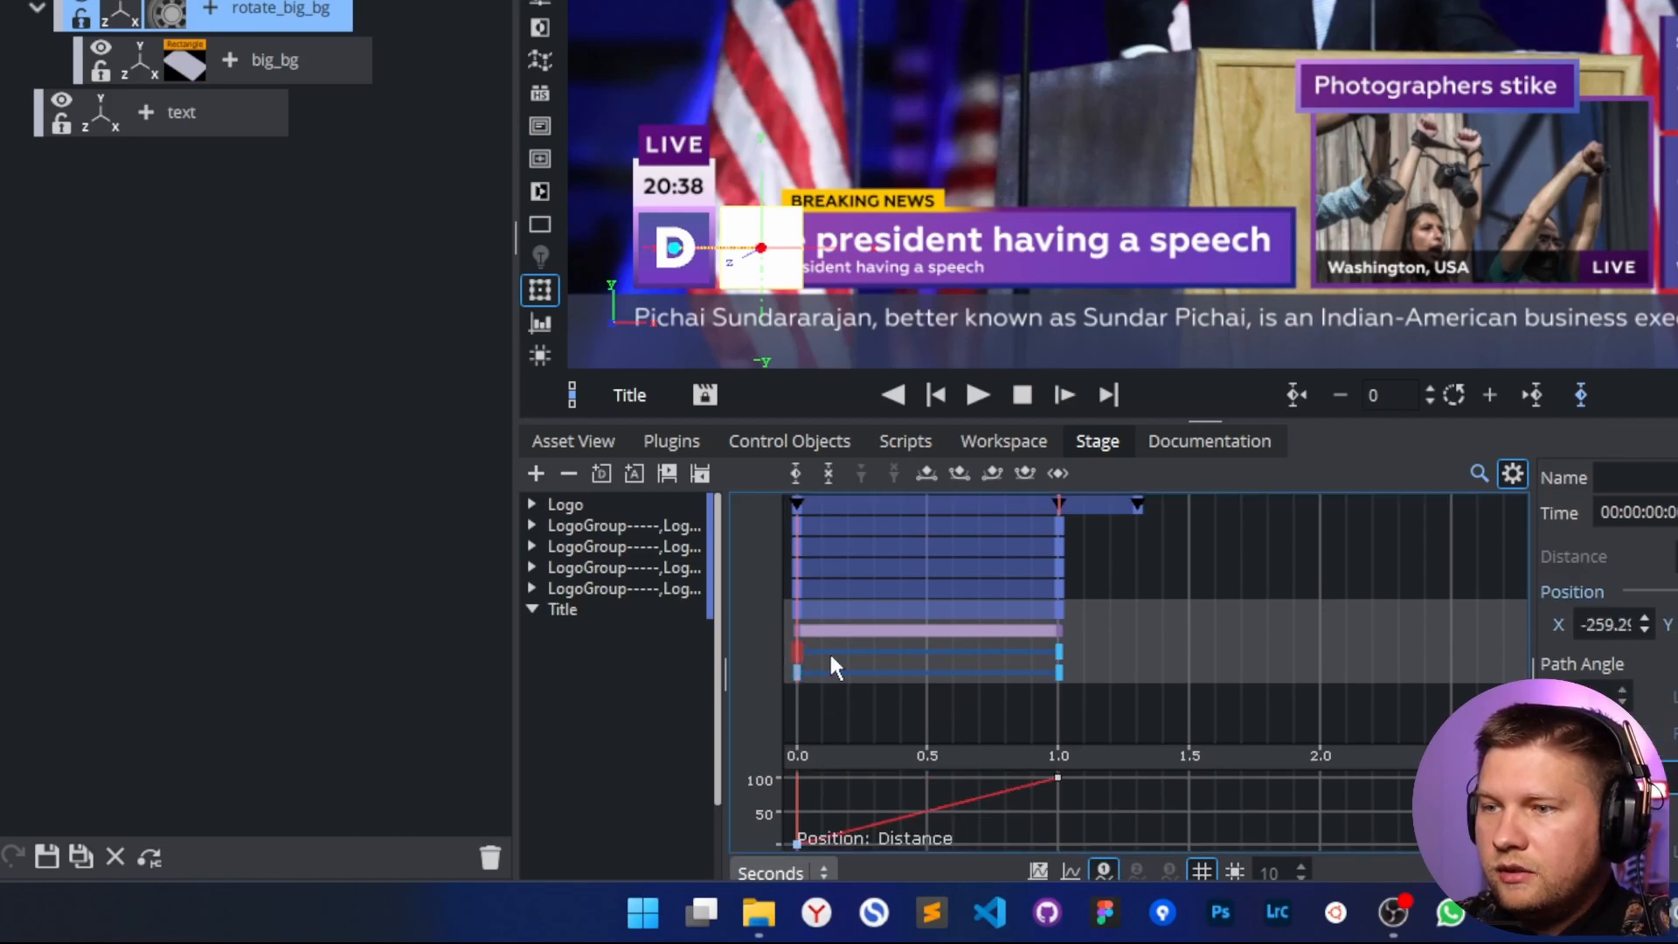
{"action": "left_click_drag", "start_coordinate": [1088, 636], "coordinate": [774, 659]}
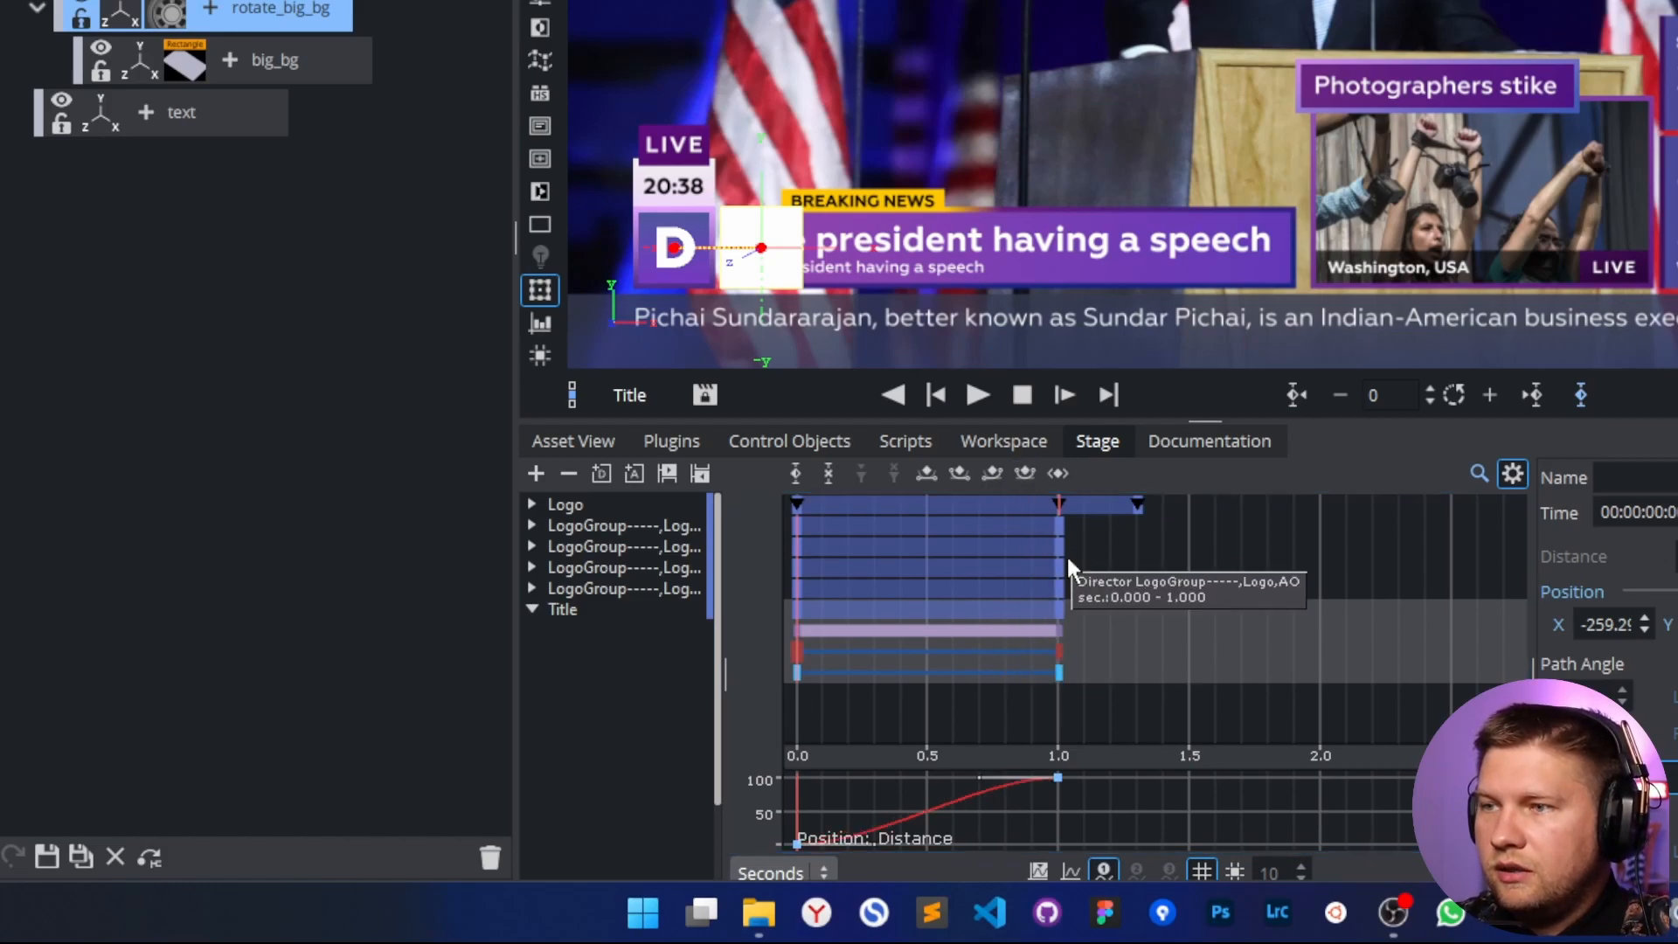
{"action": "left_click_drag", "start_coordinate": [1096, 667], "coordinate": [807, 660]}
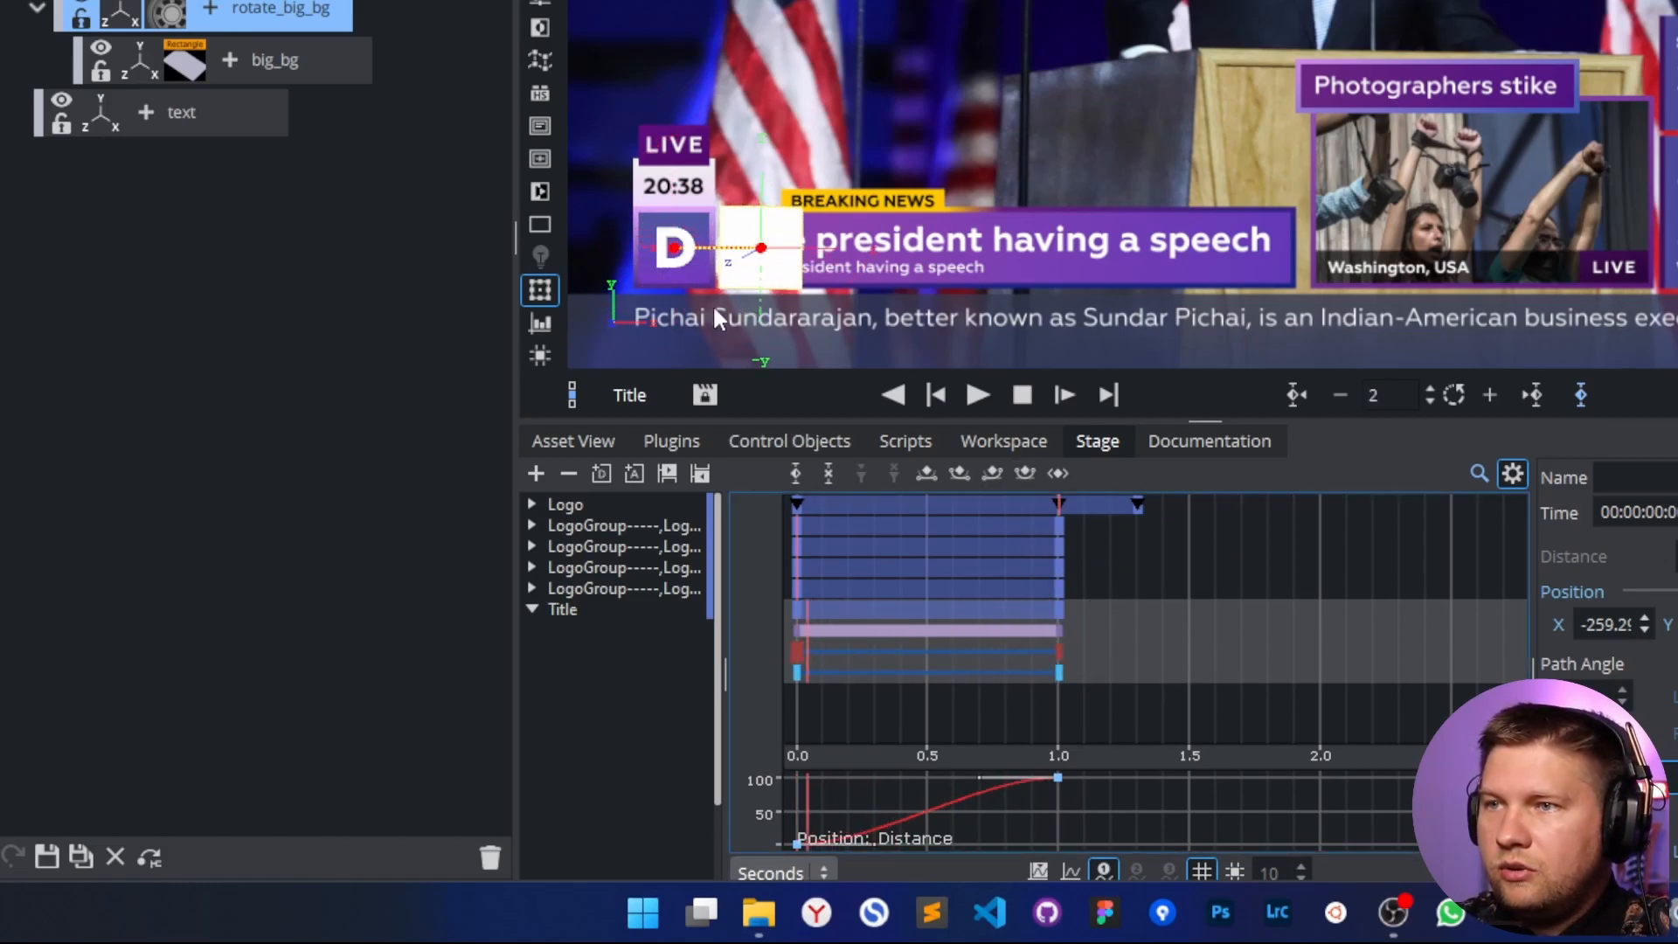
{"action": "left_click_drag", "start_coordinate": [1081, 642], "coordinate": [767, 705]}
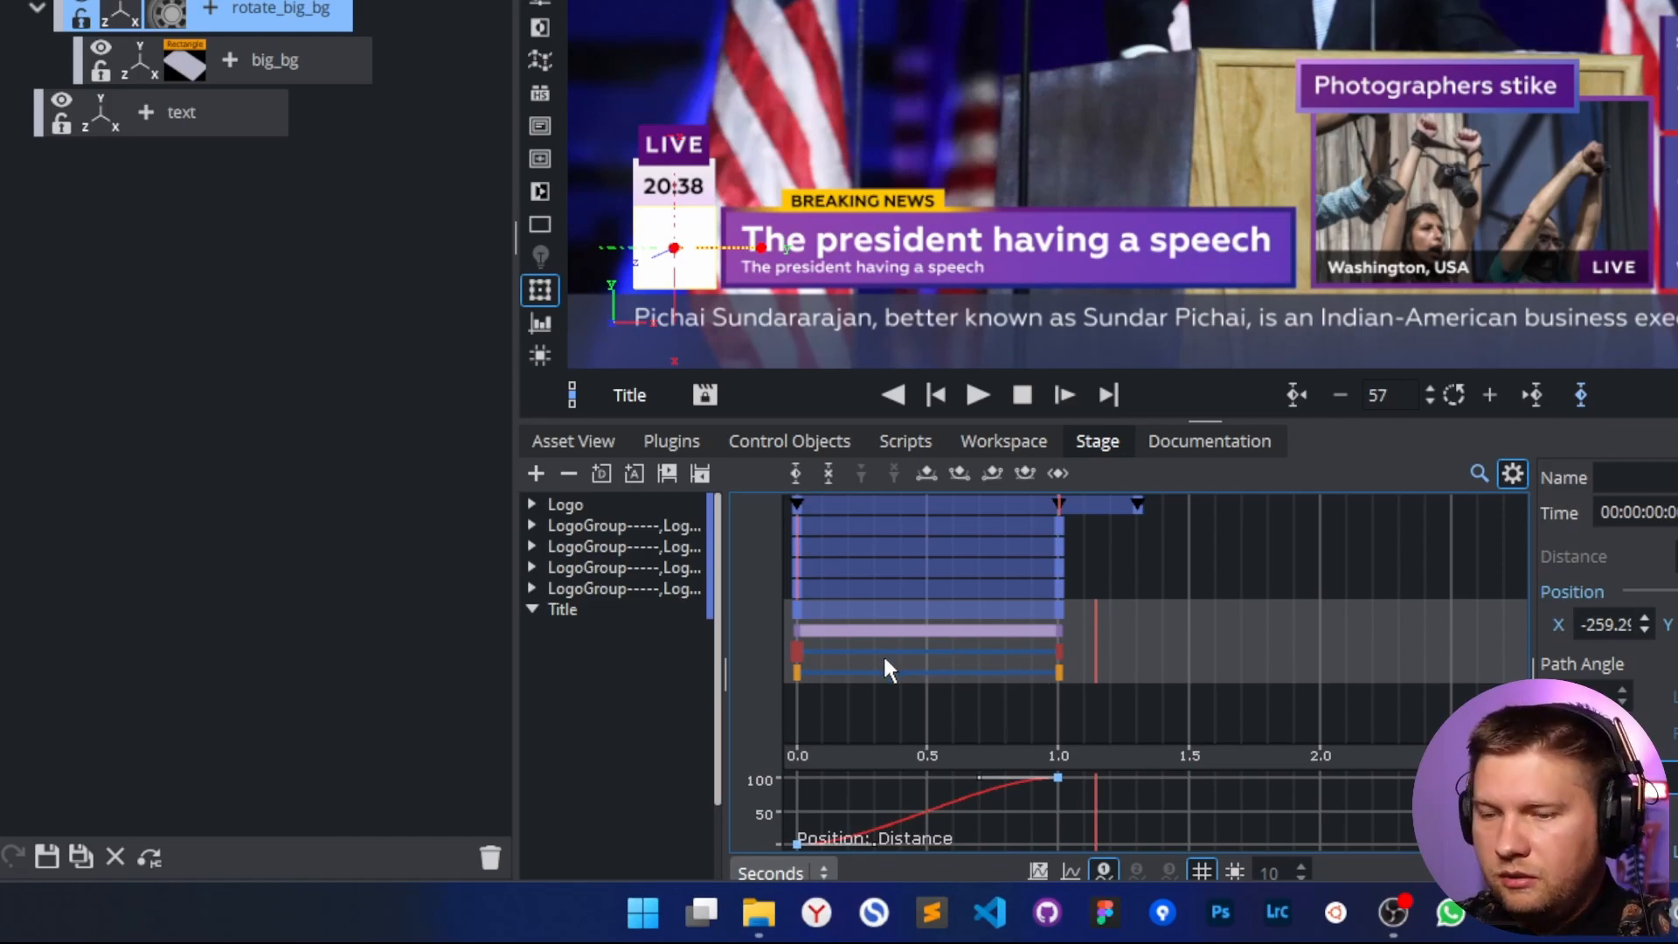
{"action": "mouse_move", "coordinate": [1103, 636]}
{"action": "left_mouse_down"}
{"action": "mouse_move", "coordinate": [824, 618]}
{"action": "mouse_move", "coordinate": [970, 637]}
{"action": "left_mouse_up"}
{"action": "left_click", "coordinate": [965, 395]}
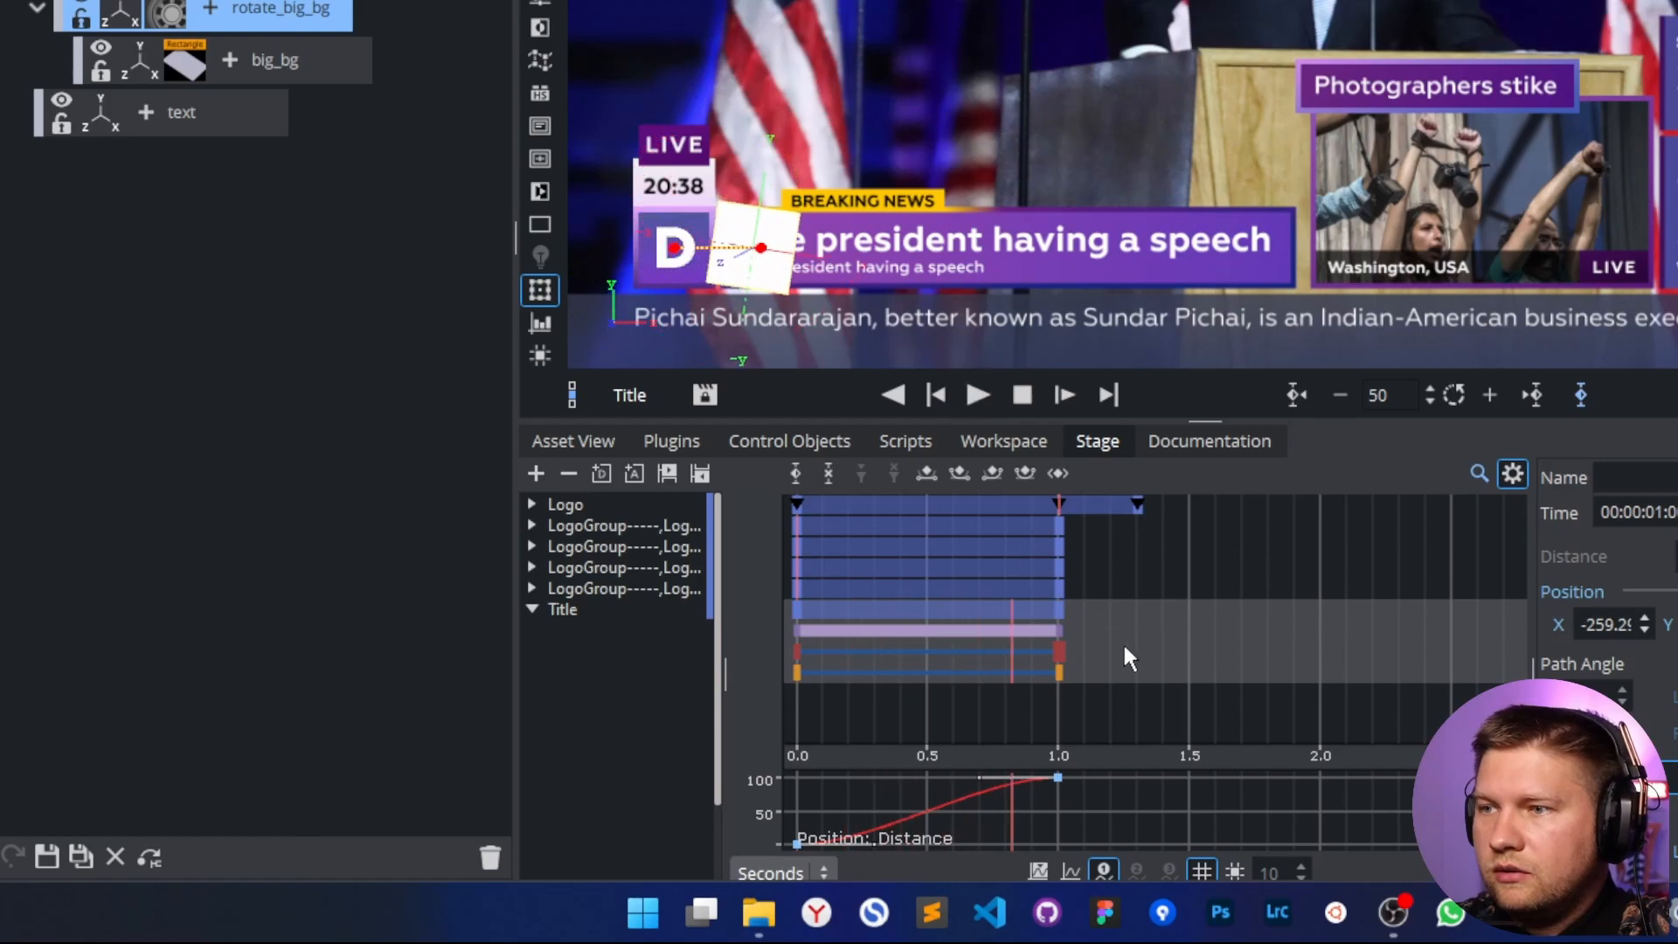
Shorten the rotate_big_bg animation by moving its end position and rotation keyframes to frame 14, and play it back.
{"action": "left_click", "coordinate": [1053, 696]}
{"action": "left_click_drag", "start_coordinate": [1057, 673], "coordinate": [870, 685]}
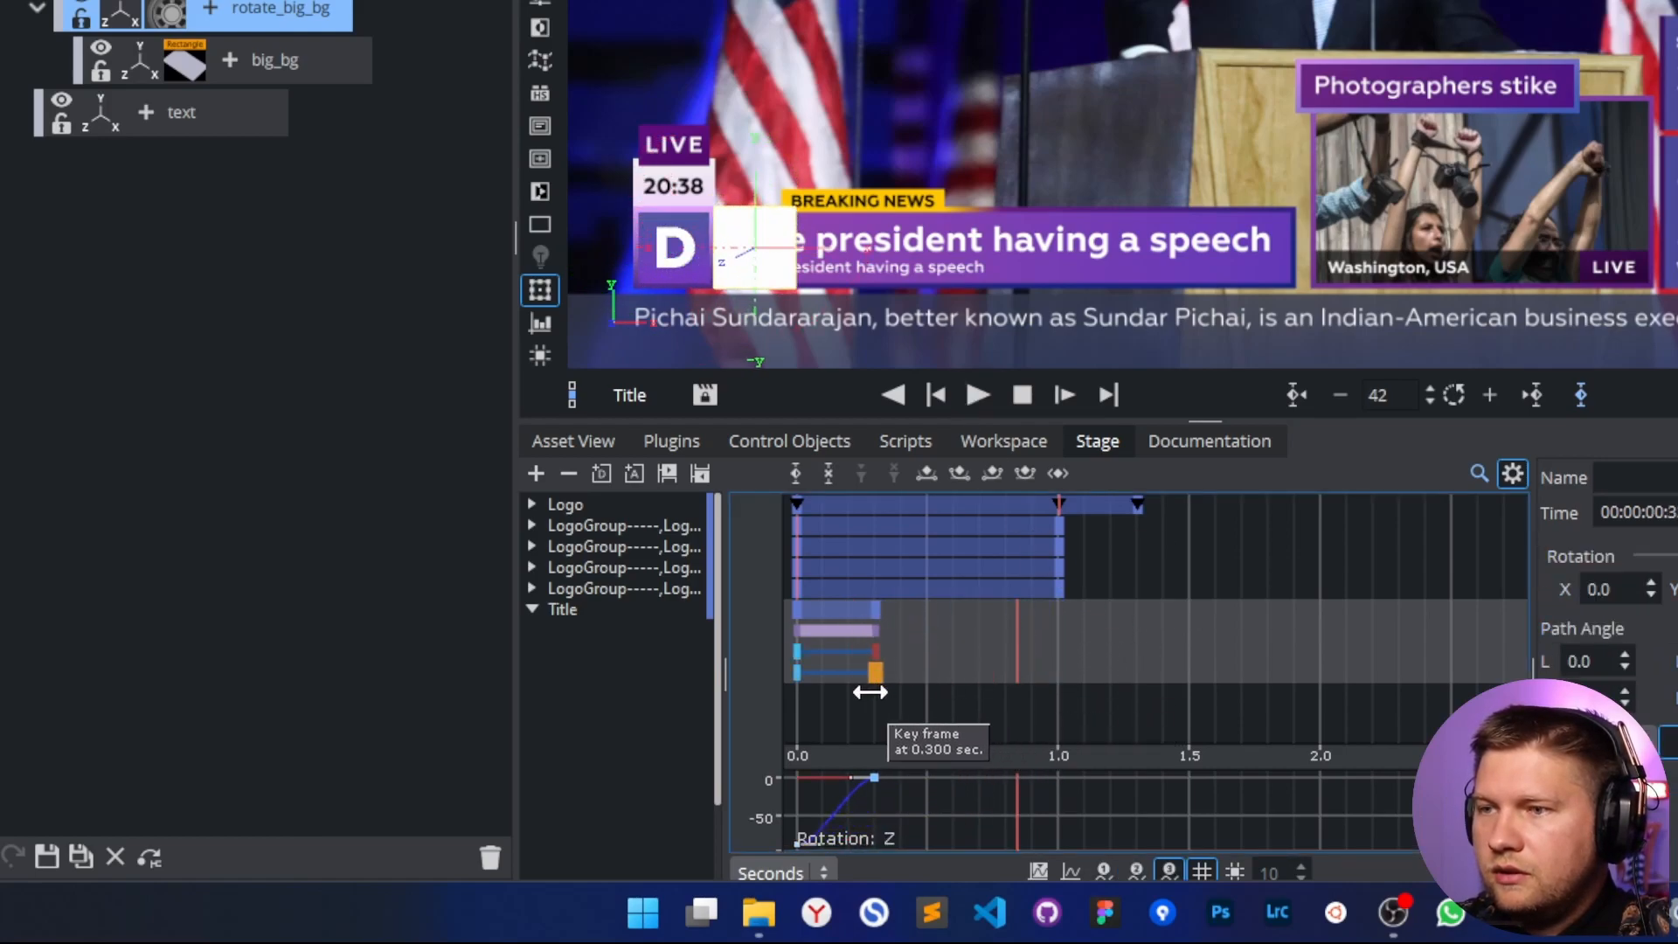
{"action": "left_click", "coordinate": [974, 395]}
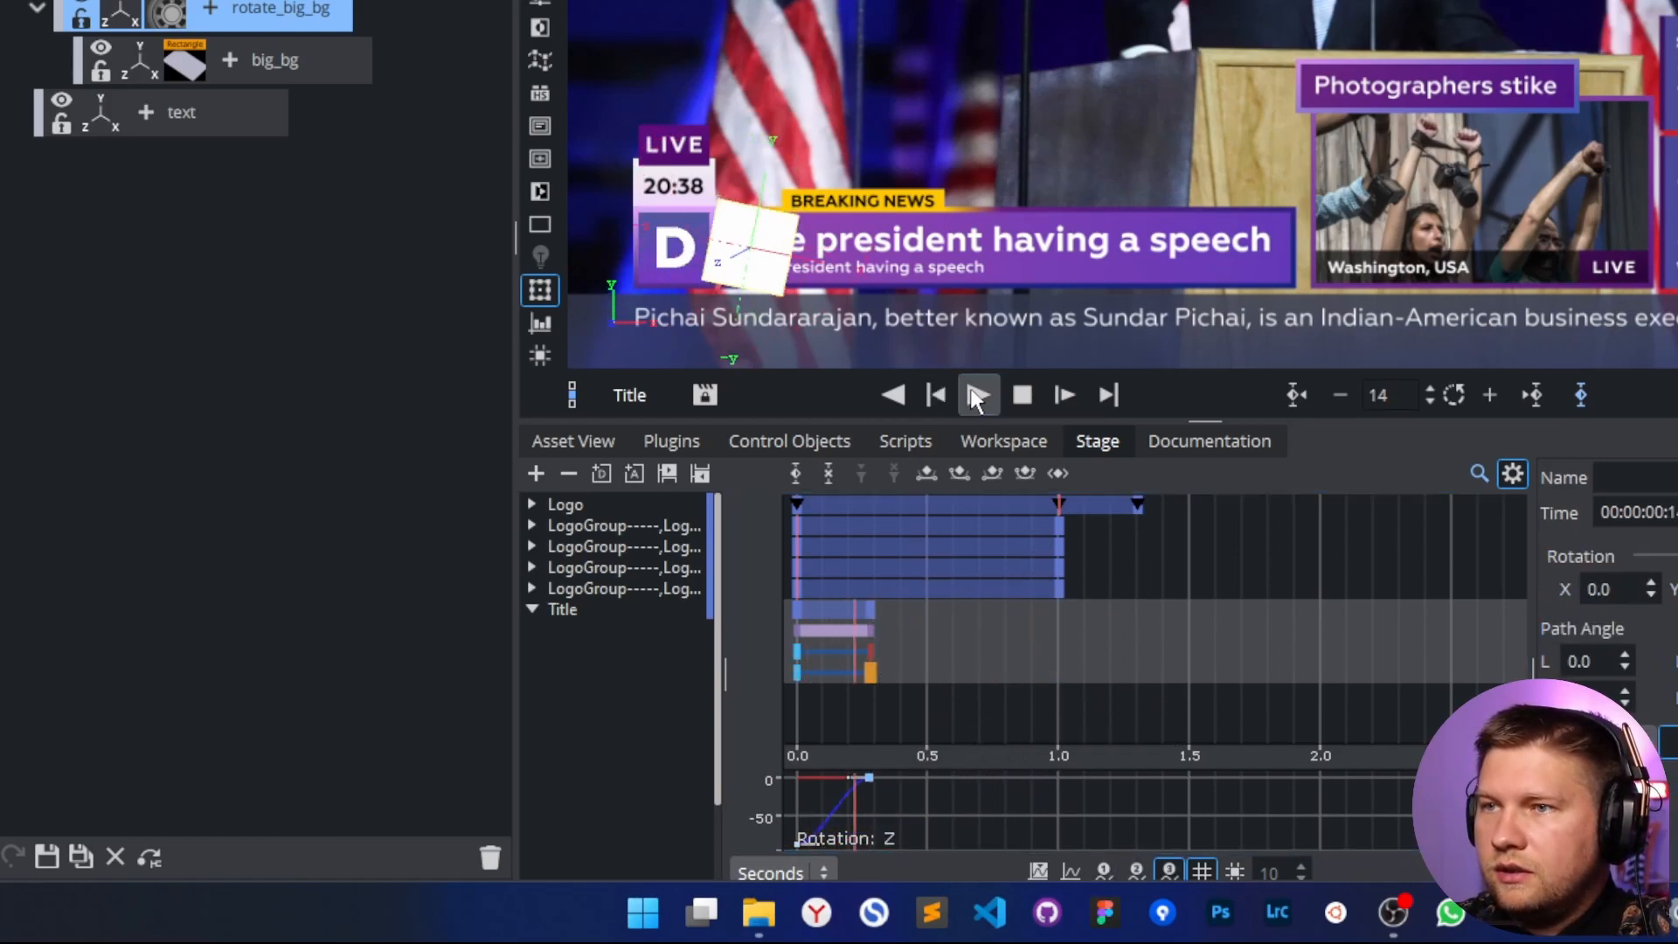
{"action": "left_click", "coordinate": [970, 388]}
{"action": "left_click_drag", "start_coordinate": [926, 671], "coordinate": [869, 655]}
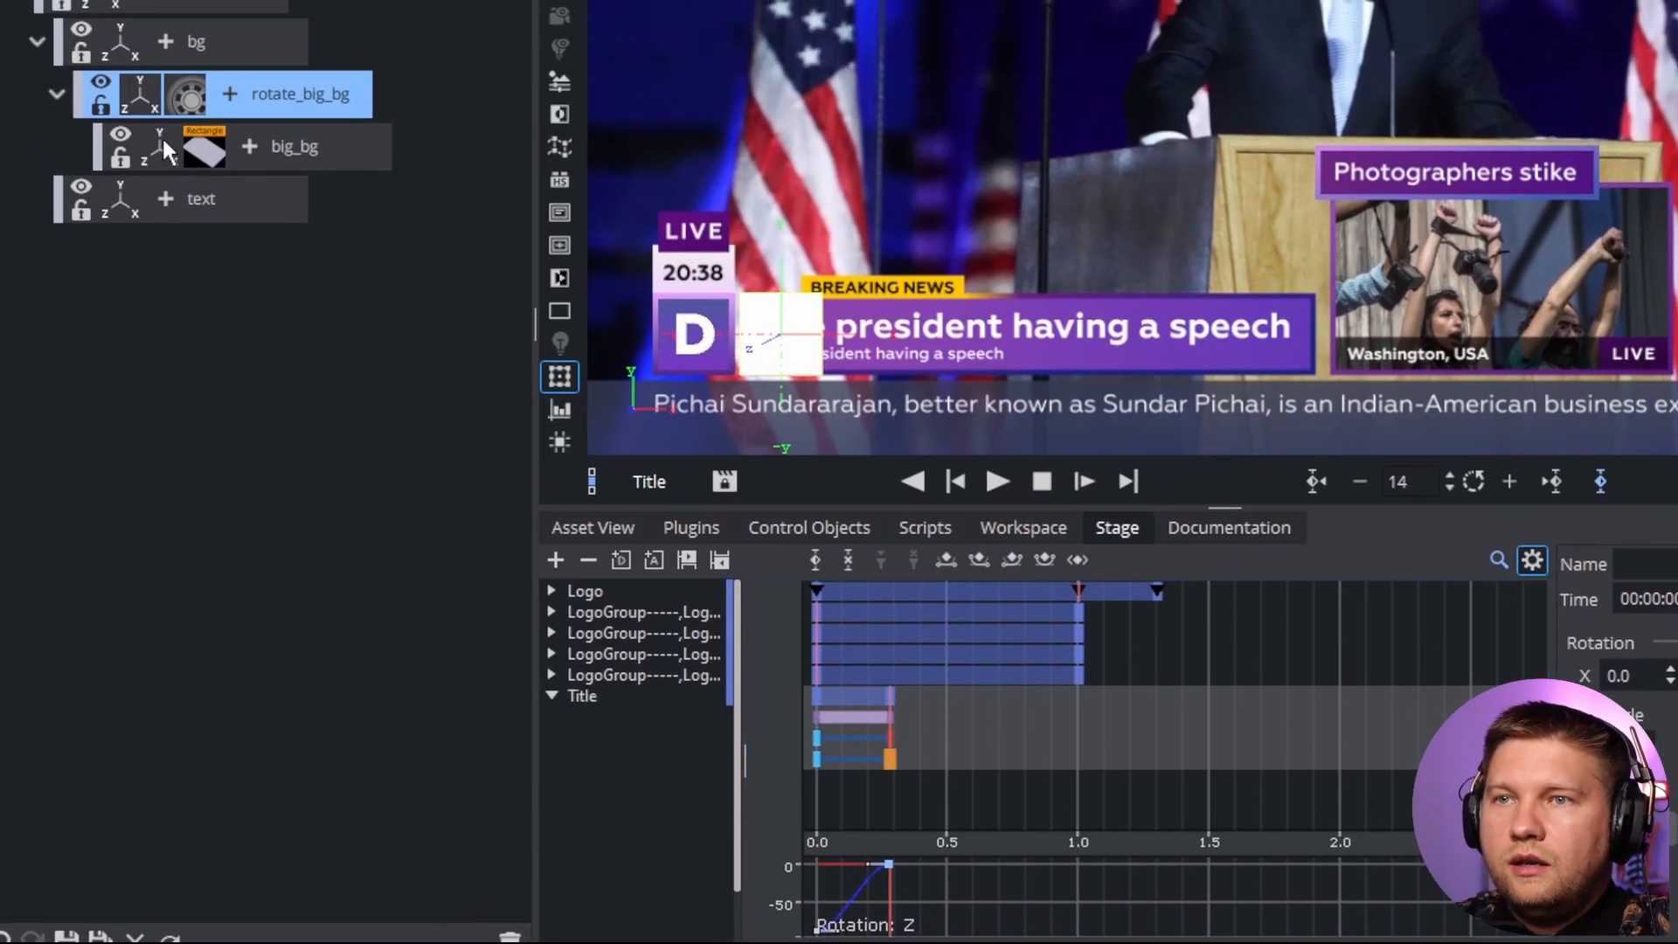
Keyframe a scaling animation on big_bg from frame 14, stretching its X scale to 3.227 along the title bar.
{"action": "left_click", "coordinate": [147, 64]}
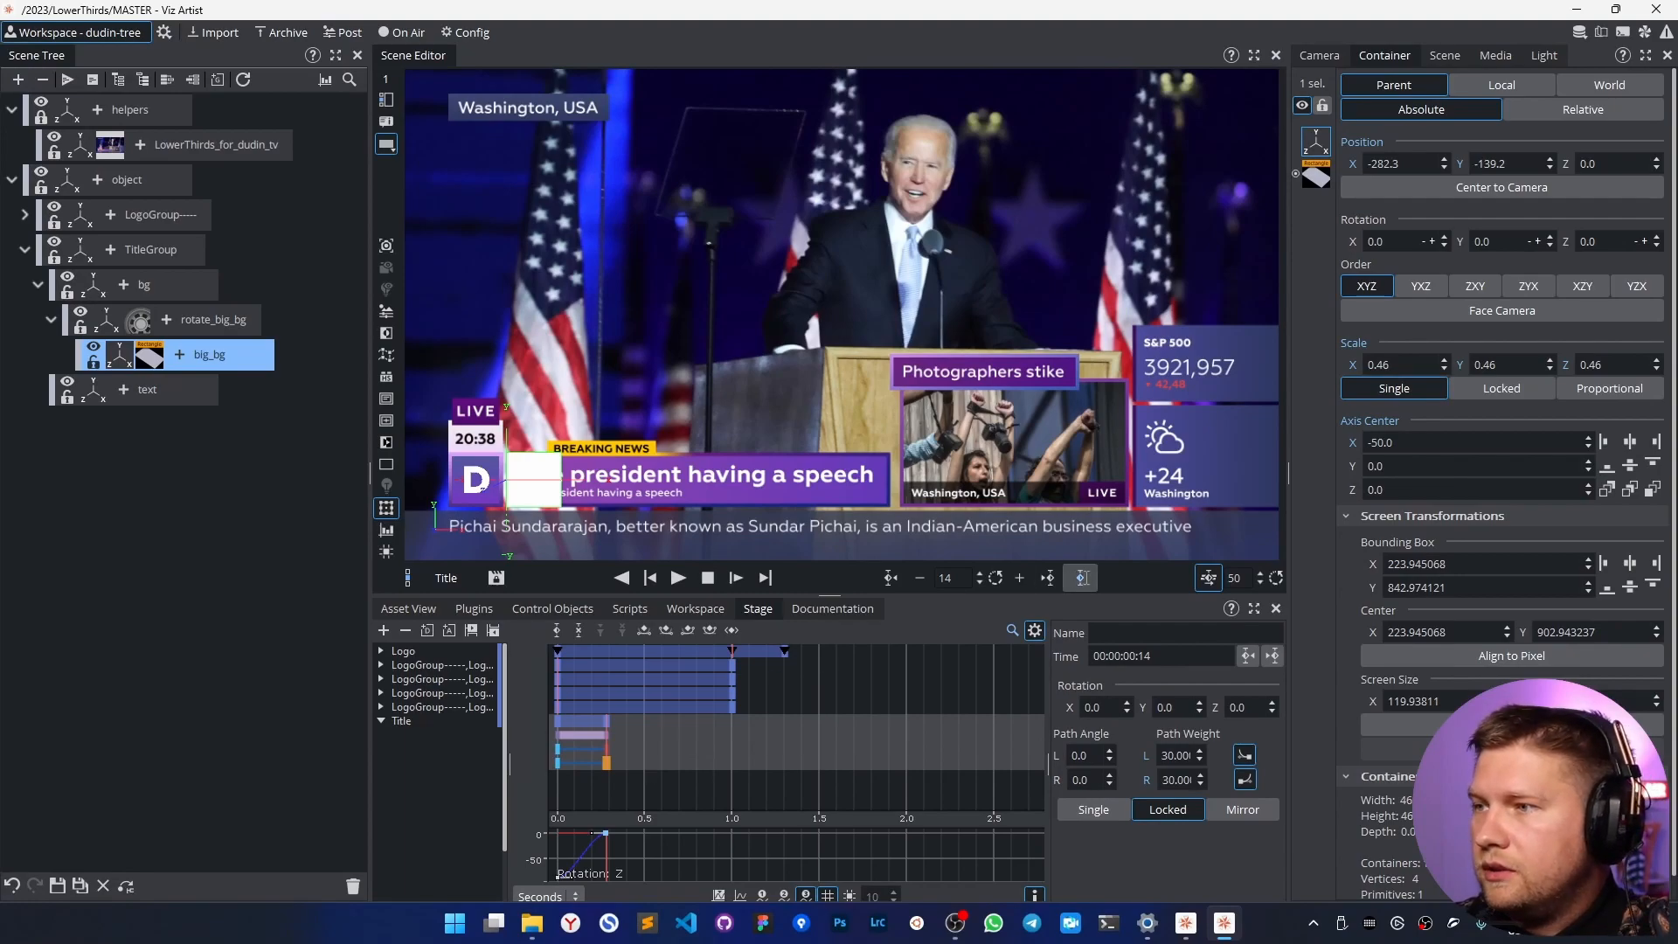
{"action": "left_click", "coordinate": [1081, 578]}
{"action": "left_click_drag", "start_coordinate": [1407, 365], "coordinate": [1645, 377]}
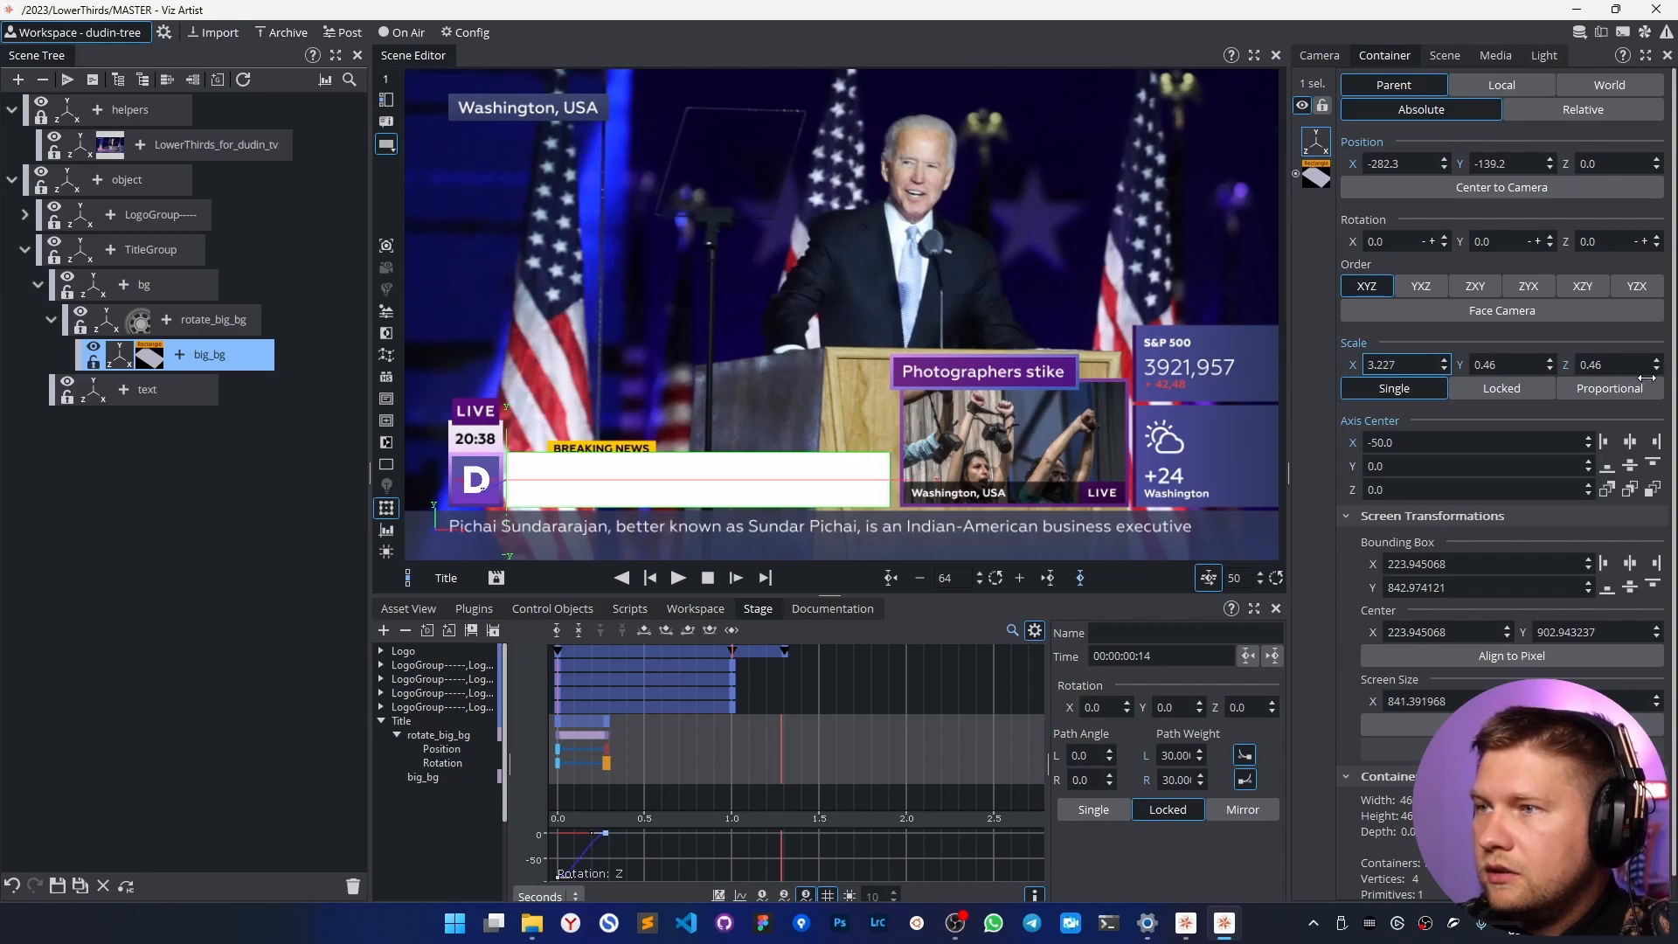
{"action": "left_click", "coordinate": [1396, 364]}
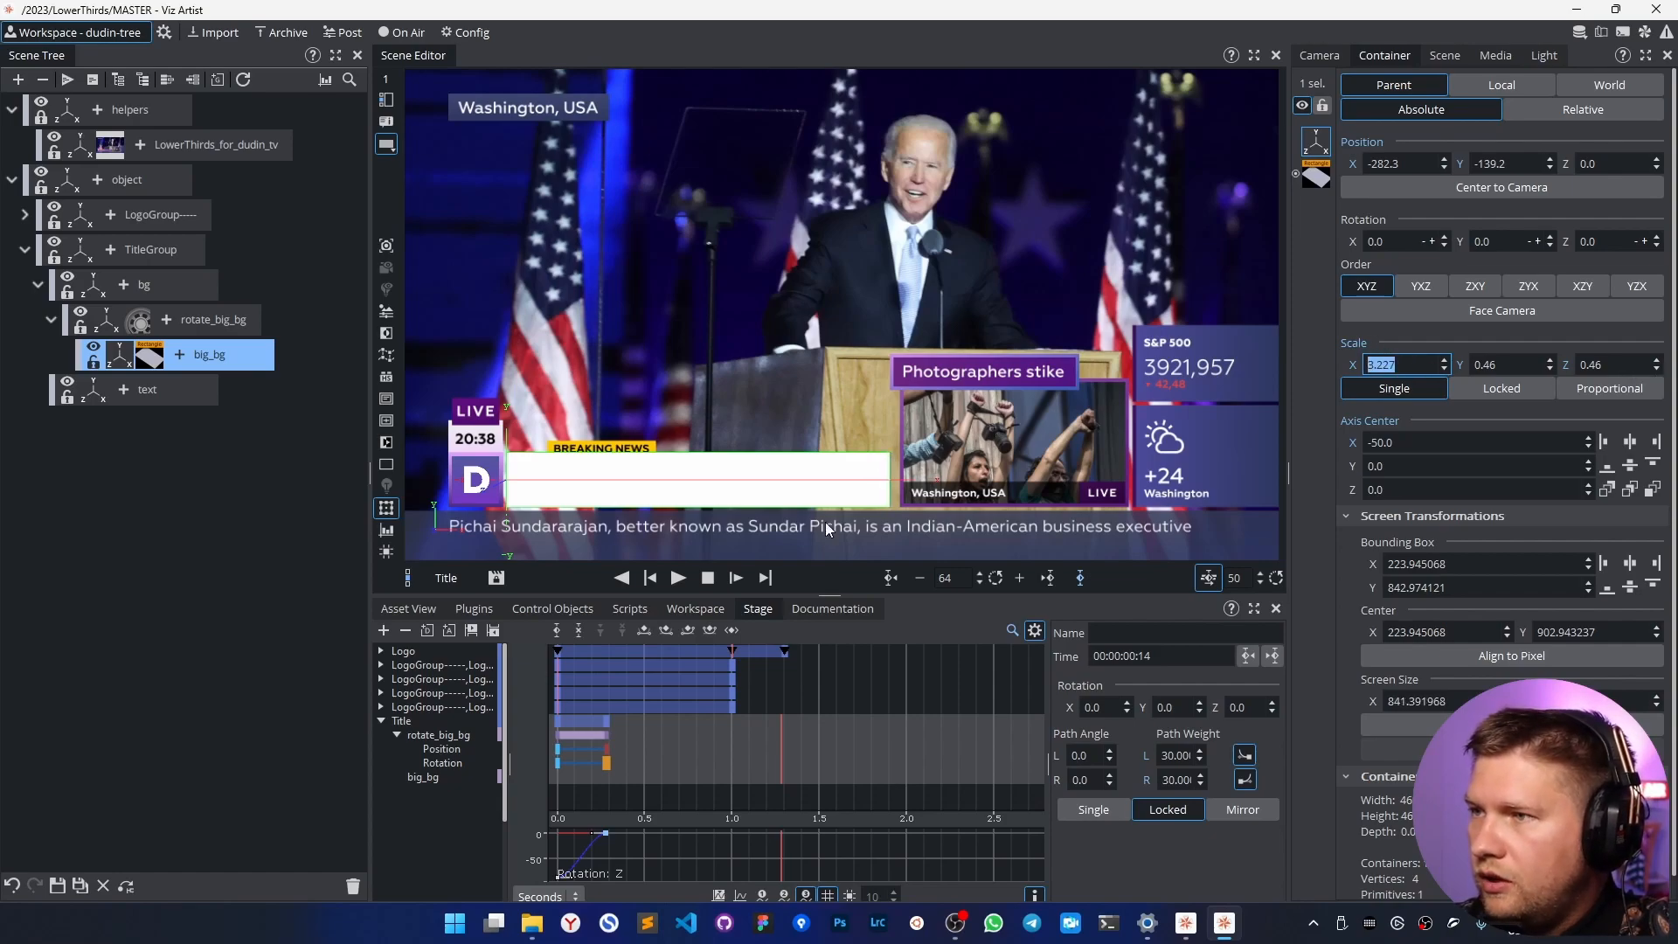
{"action": "left_click", "coordinate": [1089, 582]}
Move the end scaling keyframe of big_bg to 1 second and set its path weight to 80.
{"action": "left_click_drag", "start_coordinate": [786, 759], "coordinate": [607, 769]}
{"action": "left_click_drag", "start_coordinate": [638, 765], "coordinate": [732, 790]}
{"action": "double_click", "coordinate": [1190, 780]}
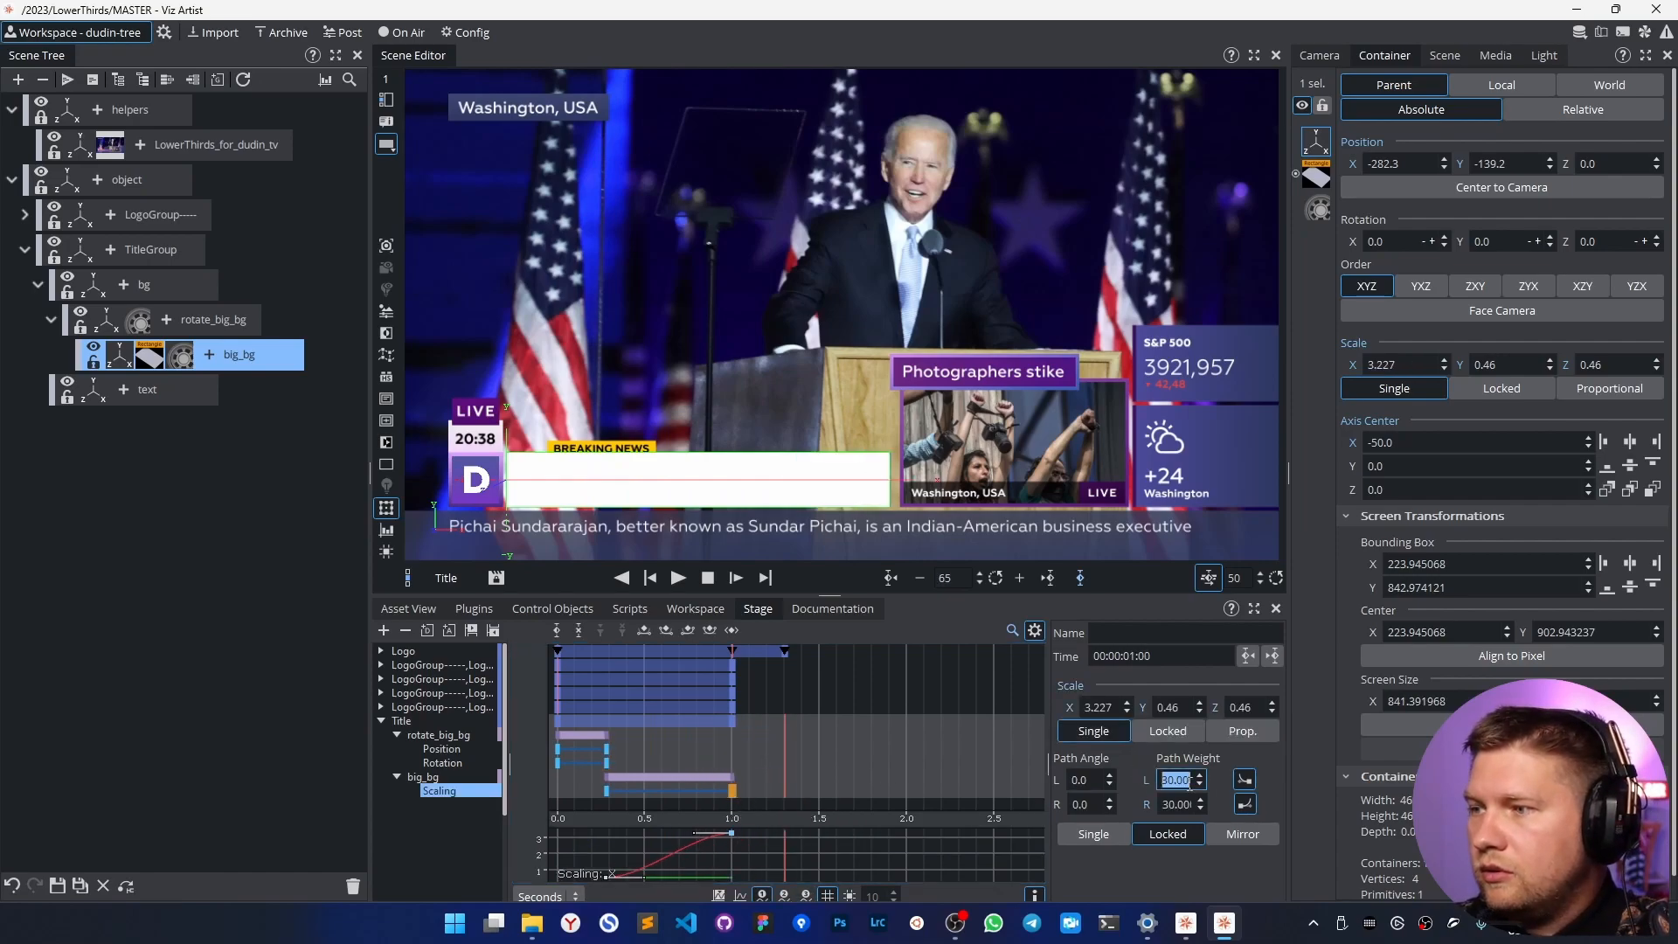
{"action": "type", "text": "80"}
{"action": "key", "text": "Return"}
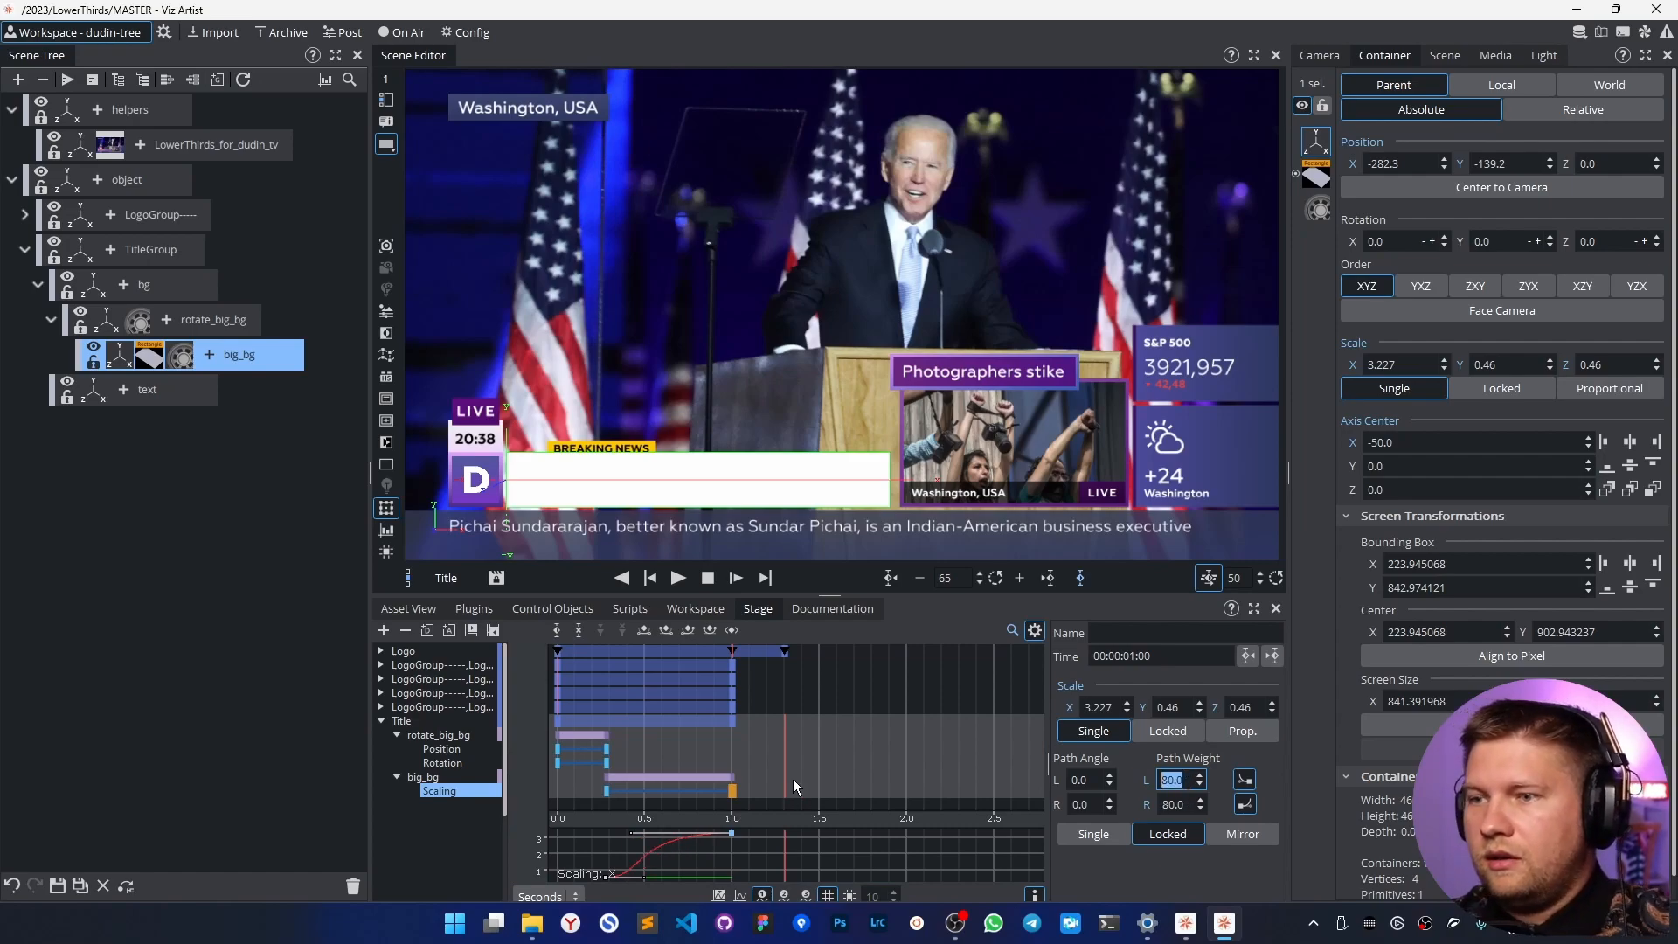
Play and scrub the Title animation to examine how the background rotates out from the logo and stretches.
{"action": "mouse_move", "coordinate": [727, 747]}
{"action": "left_mouse_down"}
{"action": "mouse_move", "coordinate": [659, 749]}
{"action": "mouse_move", "coordinate": [724, 750]}
{"action": "left_mouse_up"}
{"action": "left_click", "coordinate": [678, 583]}
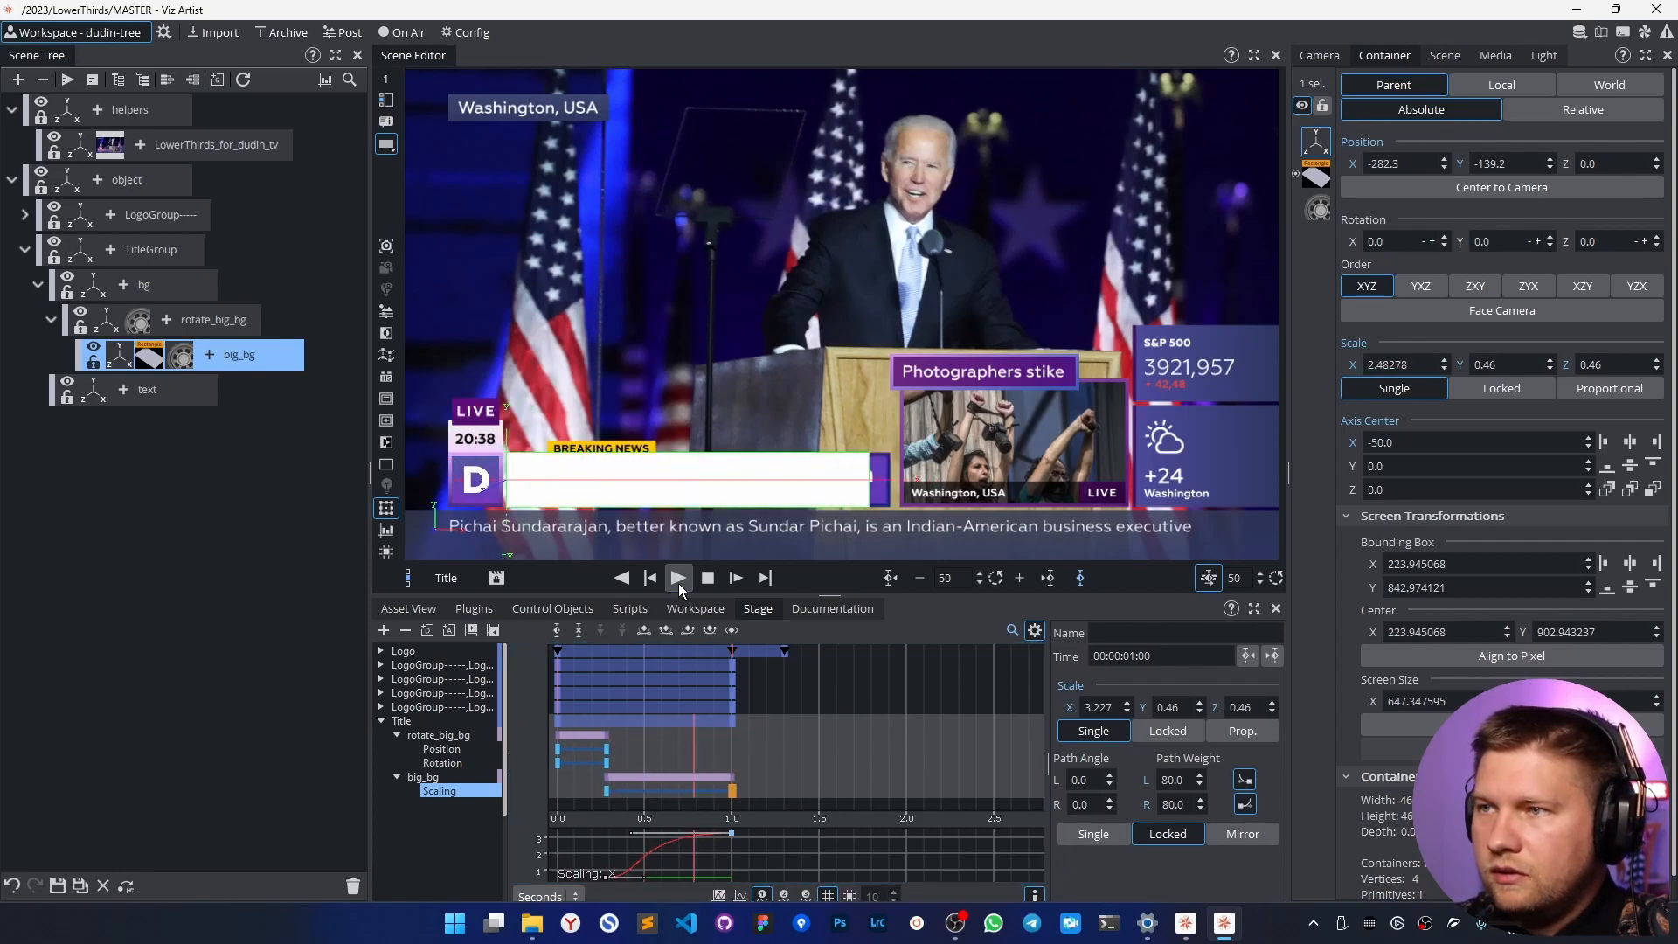
{"action": "left_click", "coordinate": [633, 753]}
{"action": "left_click_drag", "start_coordinate": [633, 753], "coordinate": [743, 757]}
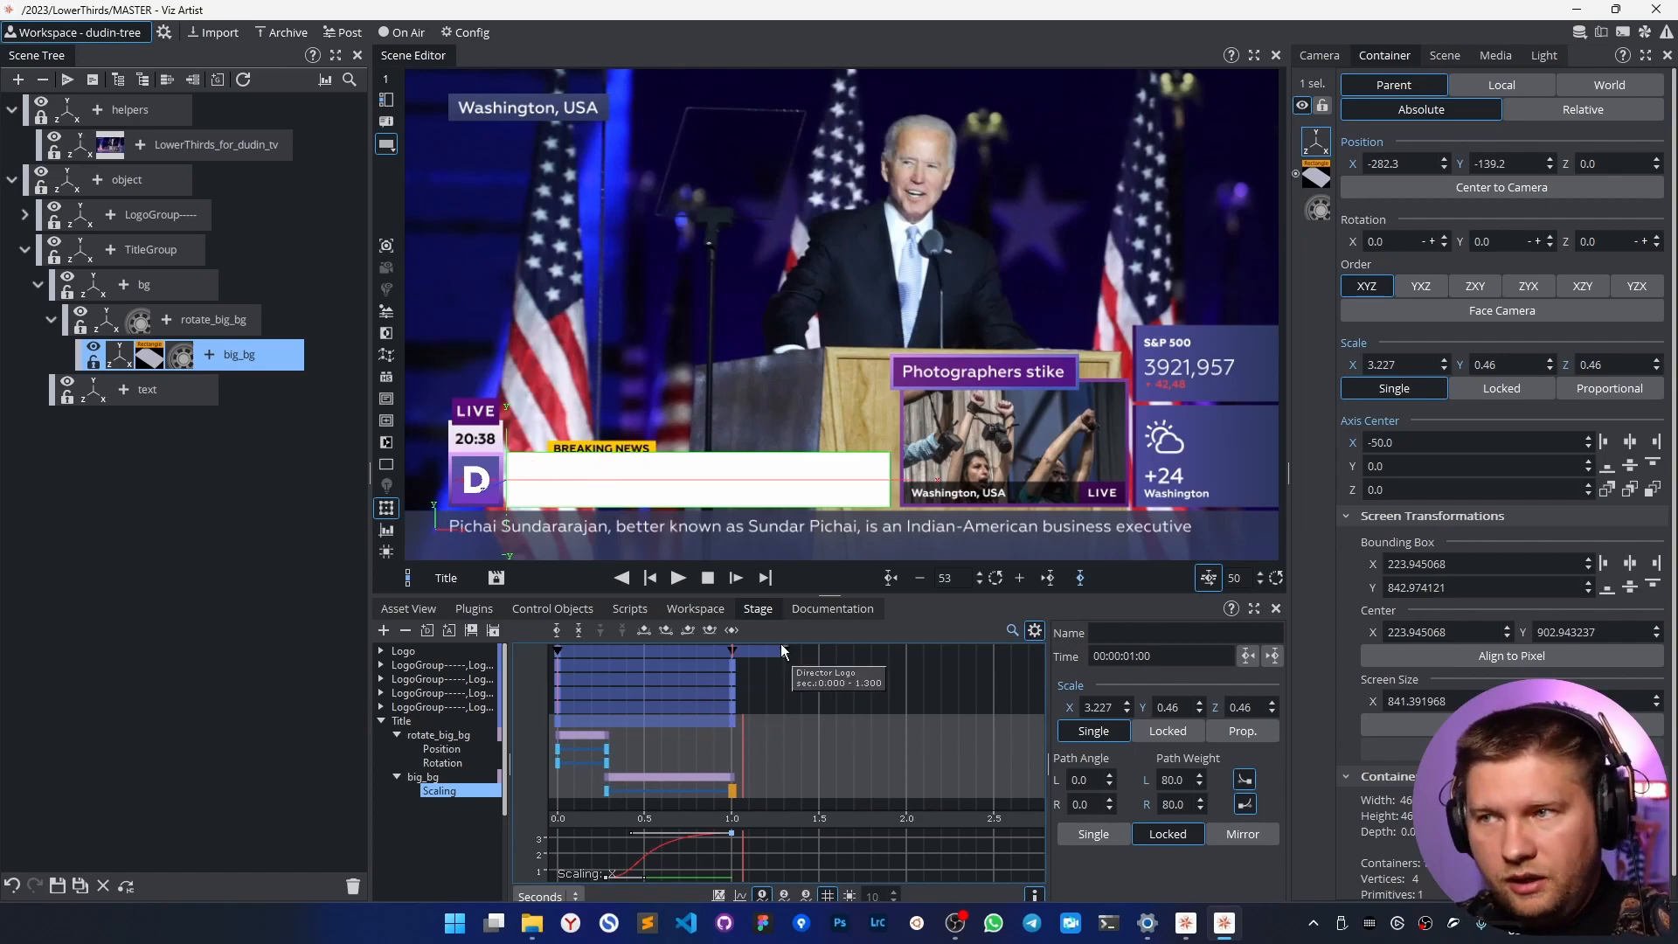
{"action": "left_click_drag", "start_coordinate": [737, 762], "coordinate": [732, 755]}
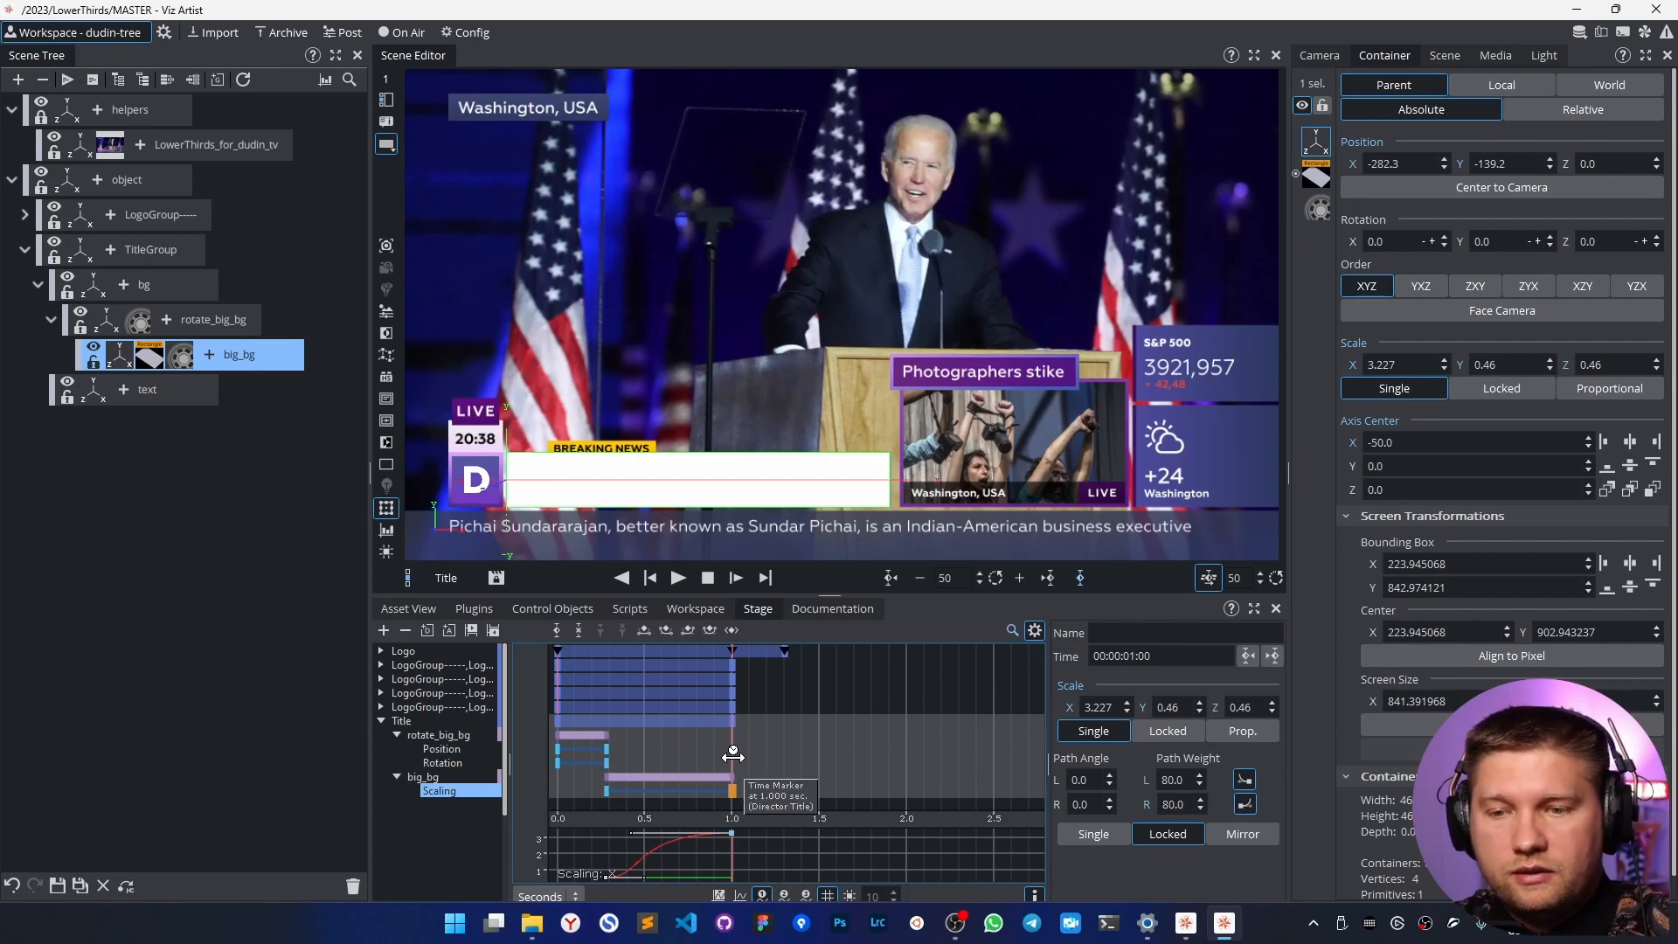
{"action": "mouse_move", "coordinate": [732, 754]}
{"action": "left_mouse_down"}
{"action": "mouse_move", "coordinate": [587, 752]}
{"action": "mouse_move", "coordinate": [735, 754]}
{"action": "left_mouse_up"}
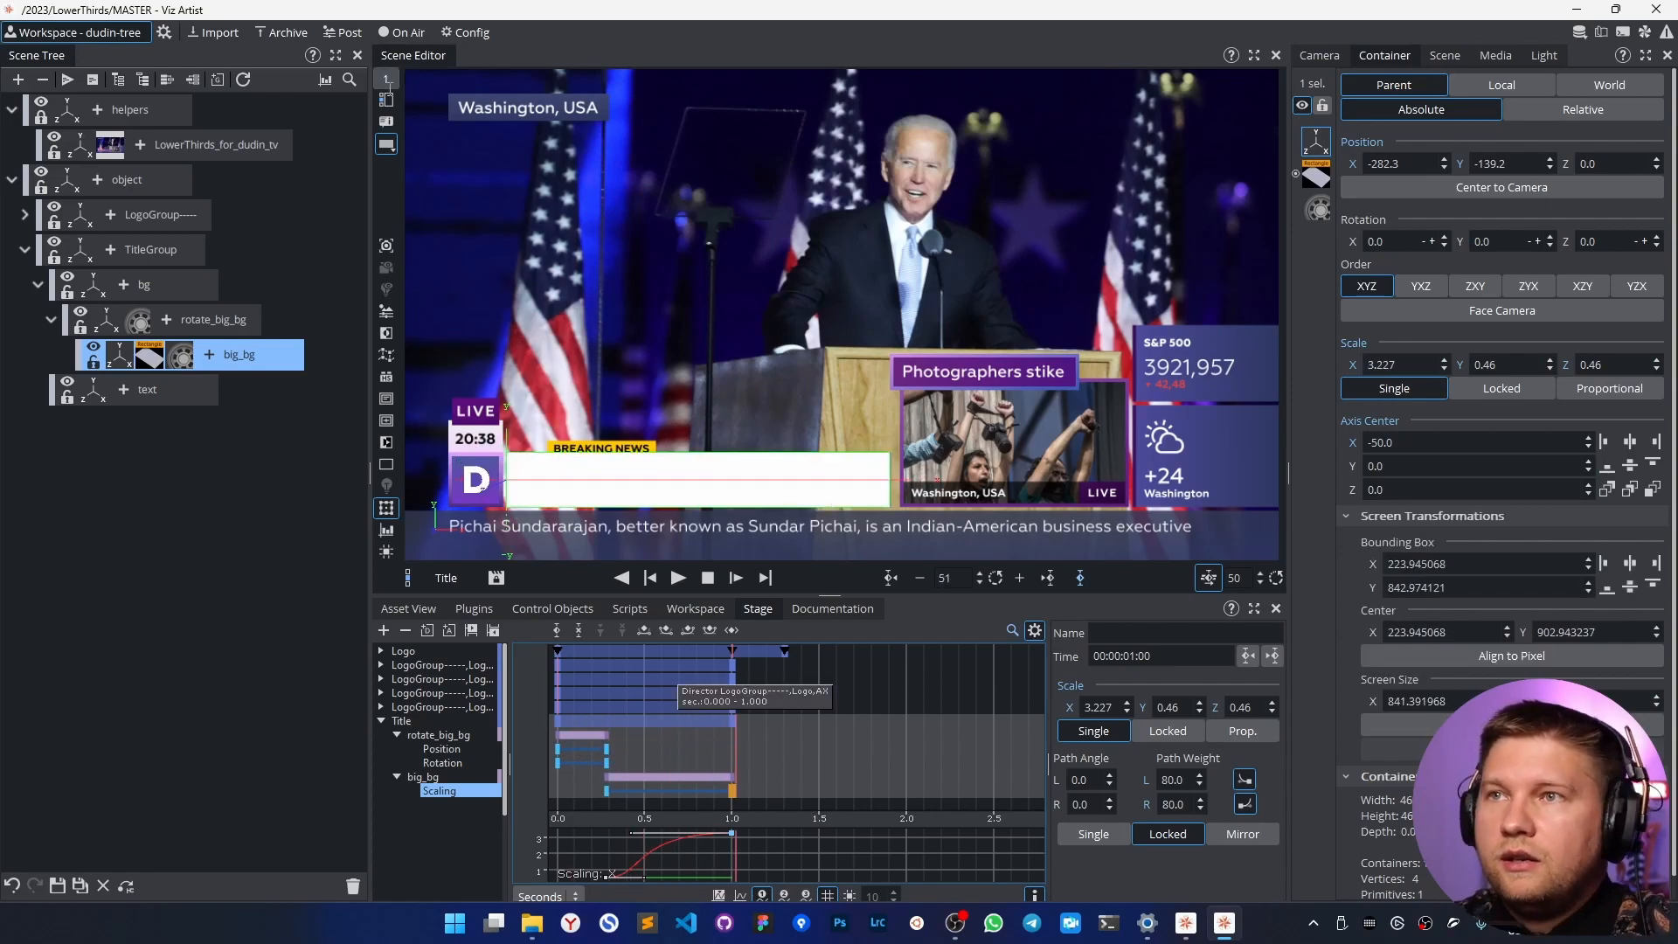
View the lower third through cameras 3 and 2, return to camera 3, and show its lens settings.
{"action": "left_click", "coordinate": [428, 79]}
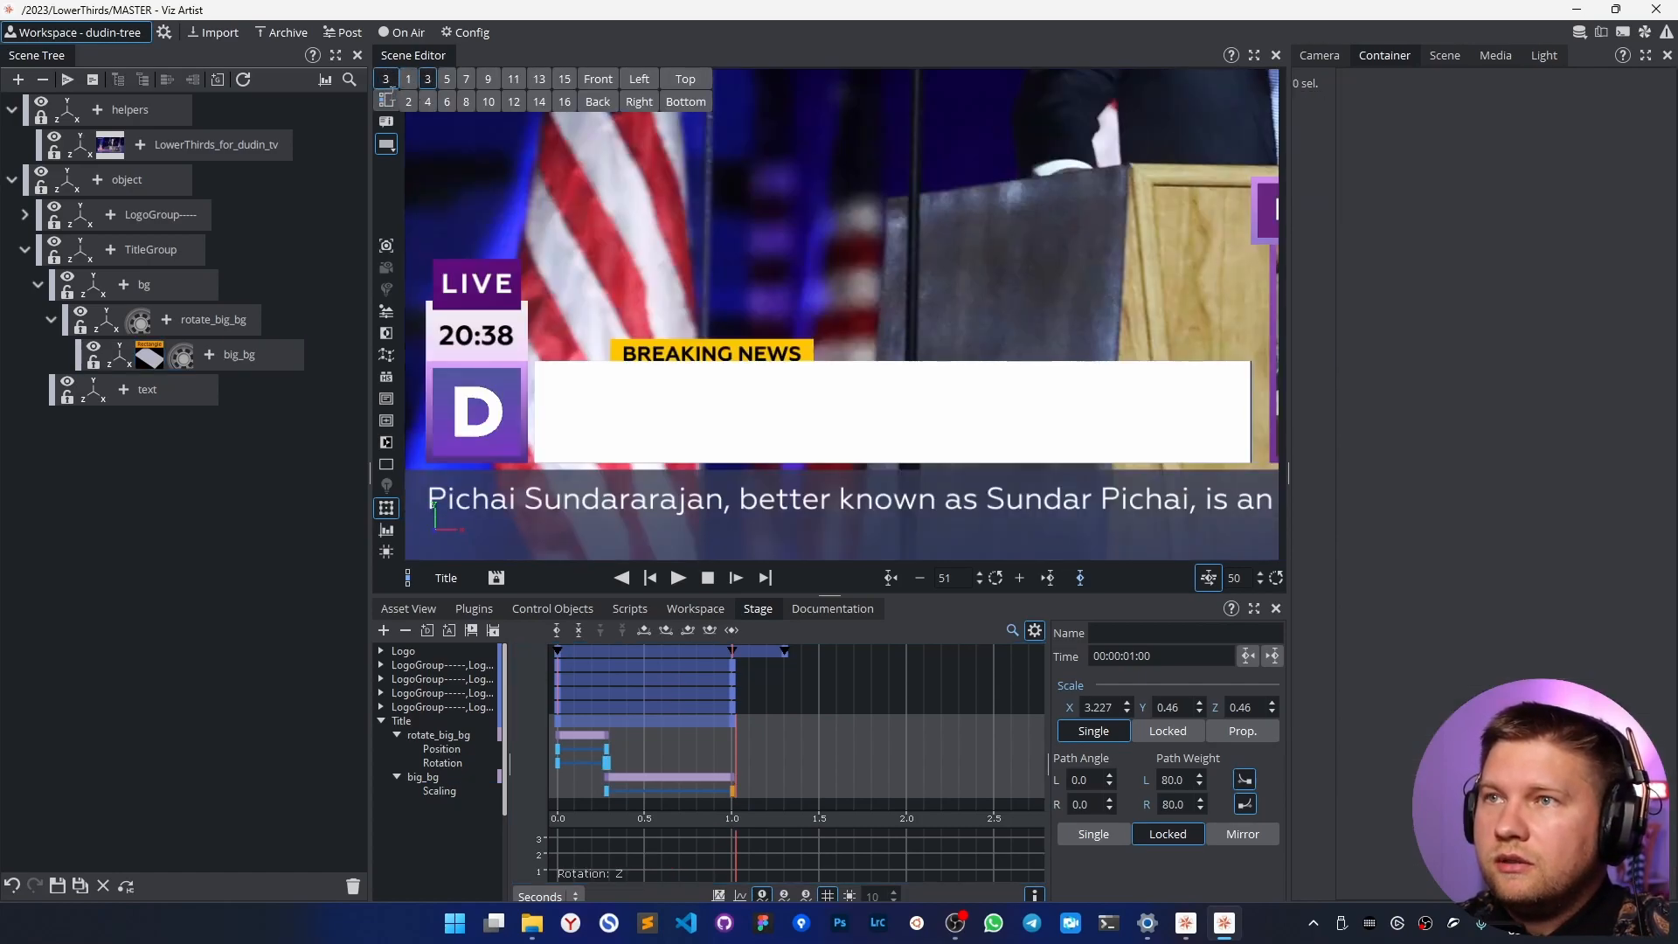
{"action": "left_click", "coordinate": [408, 102]}
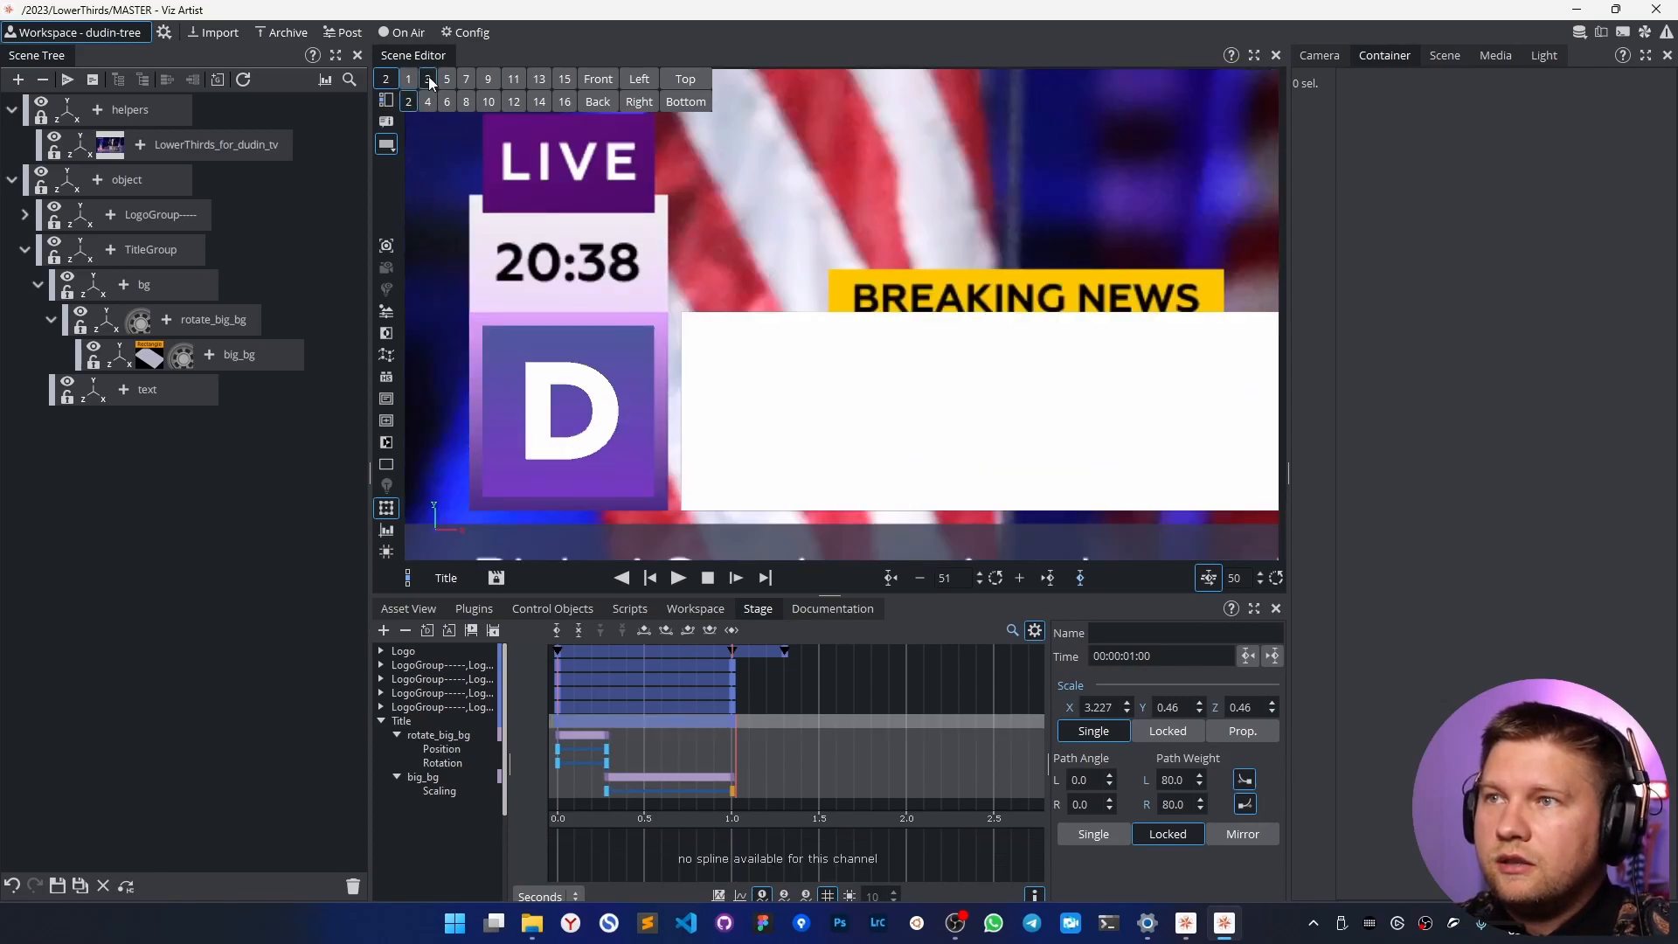
{"action": "left_click", "coordinate": [428, 78]}
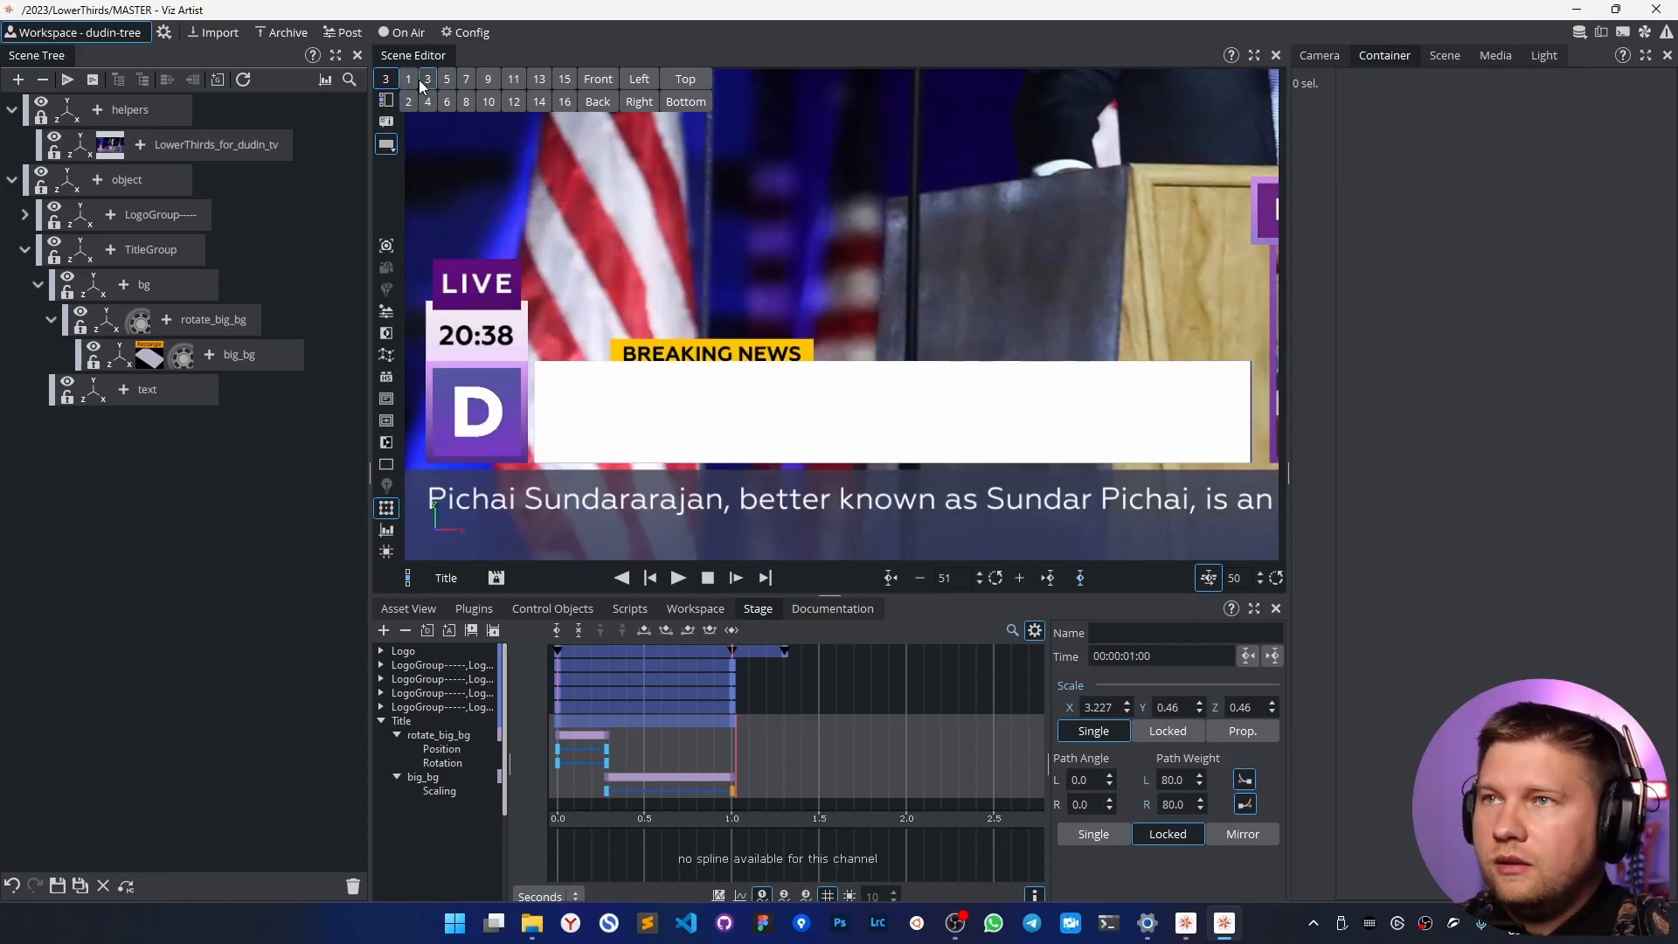
{"action": "left_click", "coordinate": [1325, 56]}
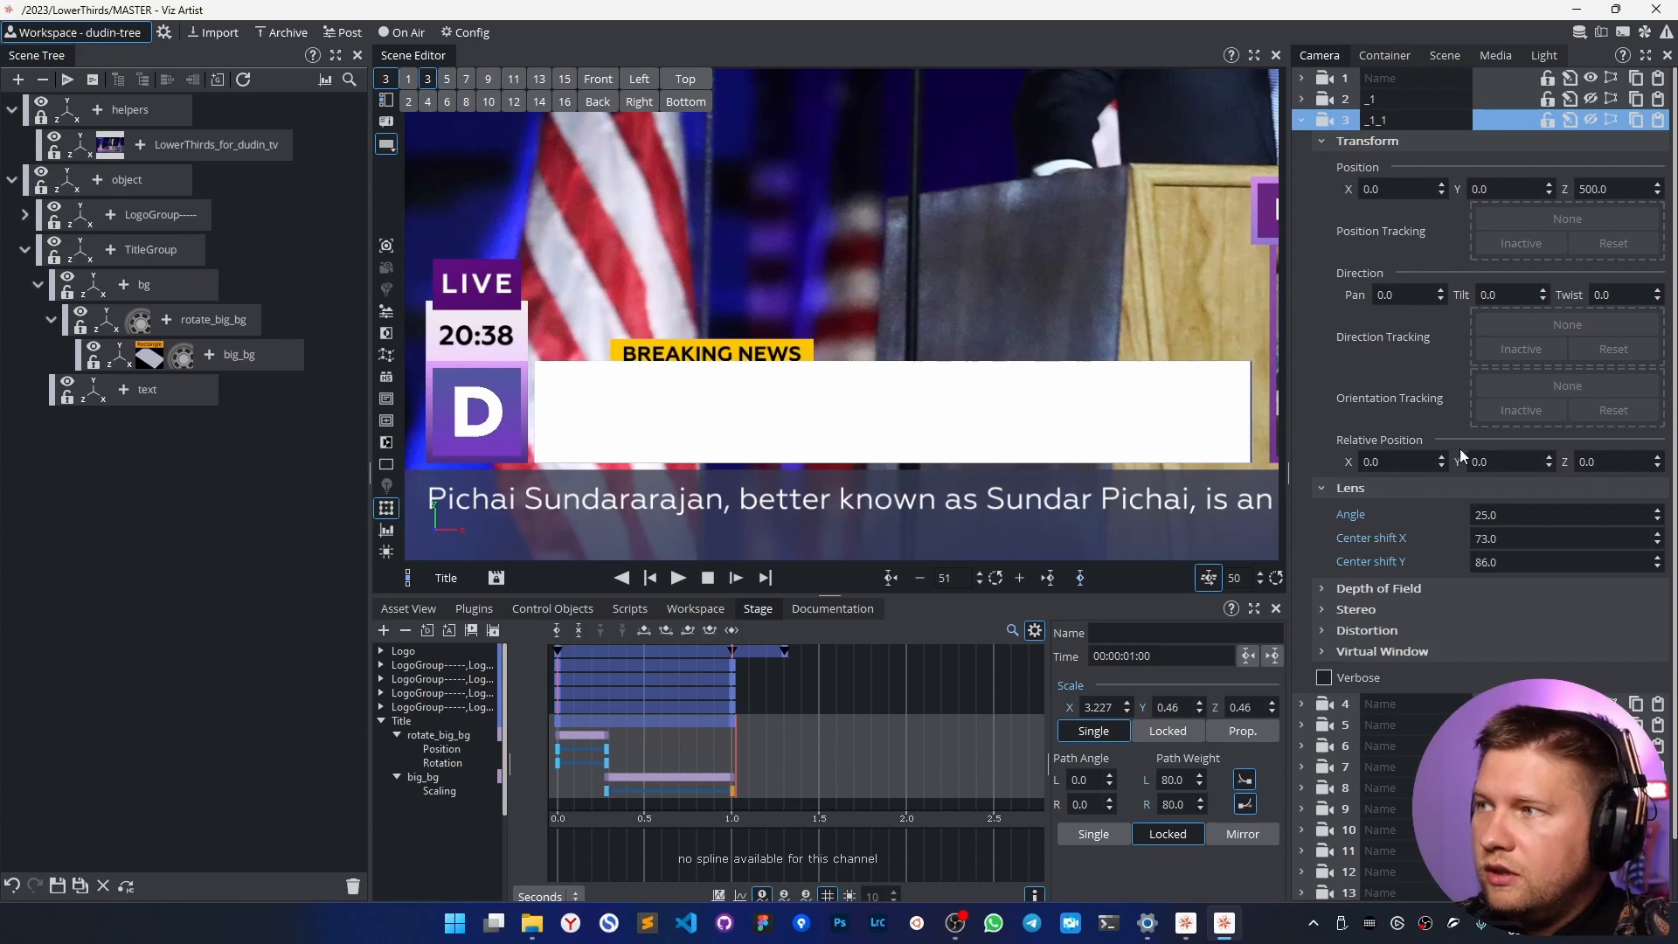
{"action": "left_click", "coordinate": [1323, 140]}
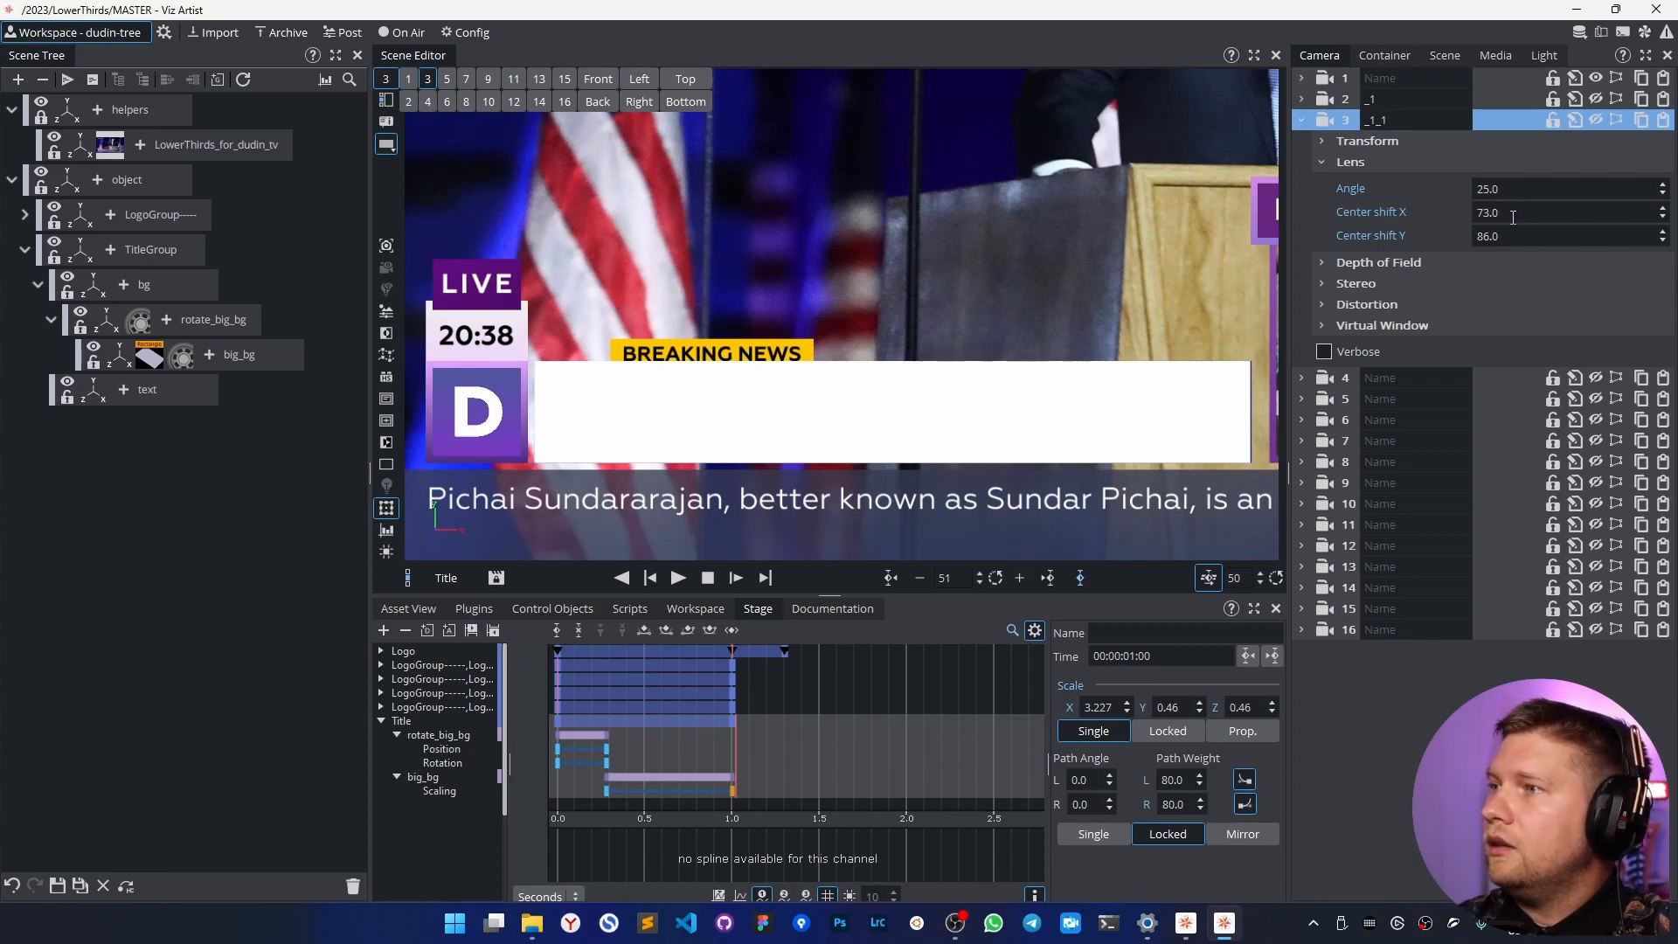
Set camera 3's lens center shift to X 75.0 and Y 83.0 and move the helpers reference up above the built title.
{"action": "mouse_move", "coordinate": [1513, 218]}
{"action": "left_mouse_down"}
{"action": "mouse_move", "coordinate": [1503, 234]}
{"action": "mouse_move", "coordinate": [1507, 189]}
{"action": "left_mouse_up"}
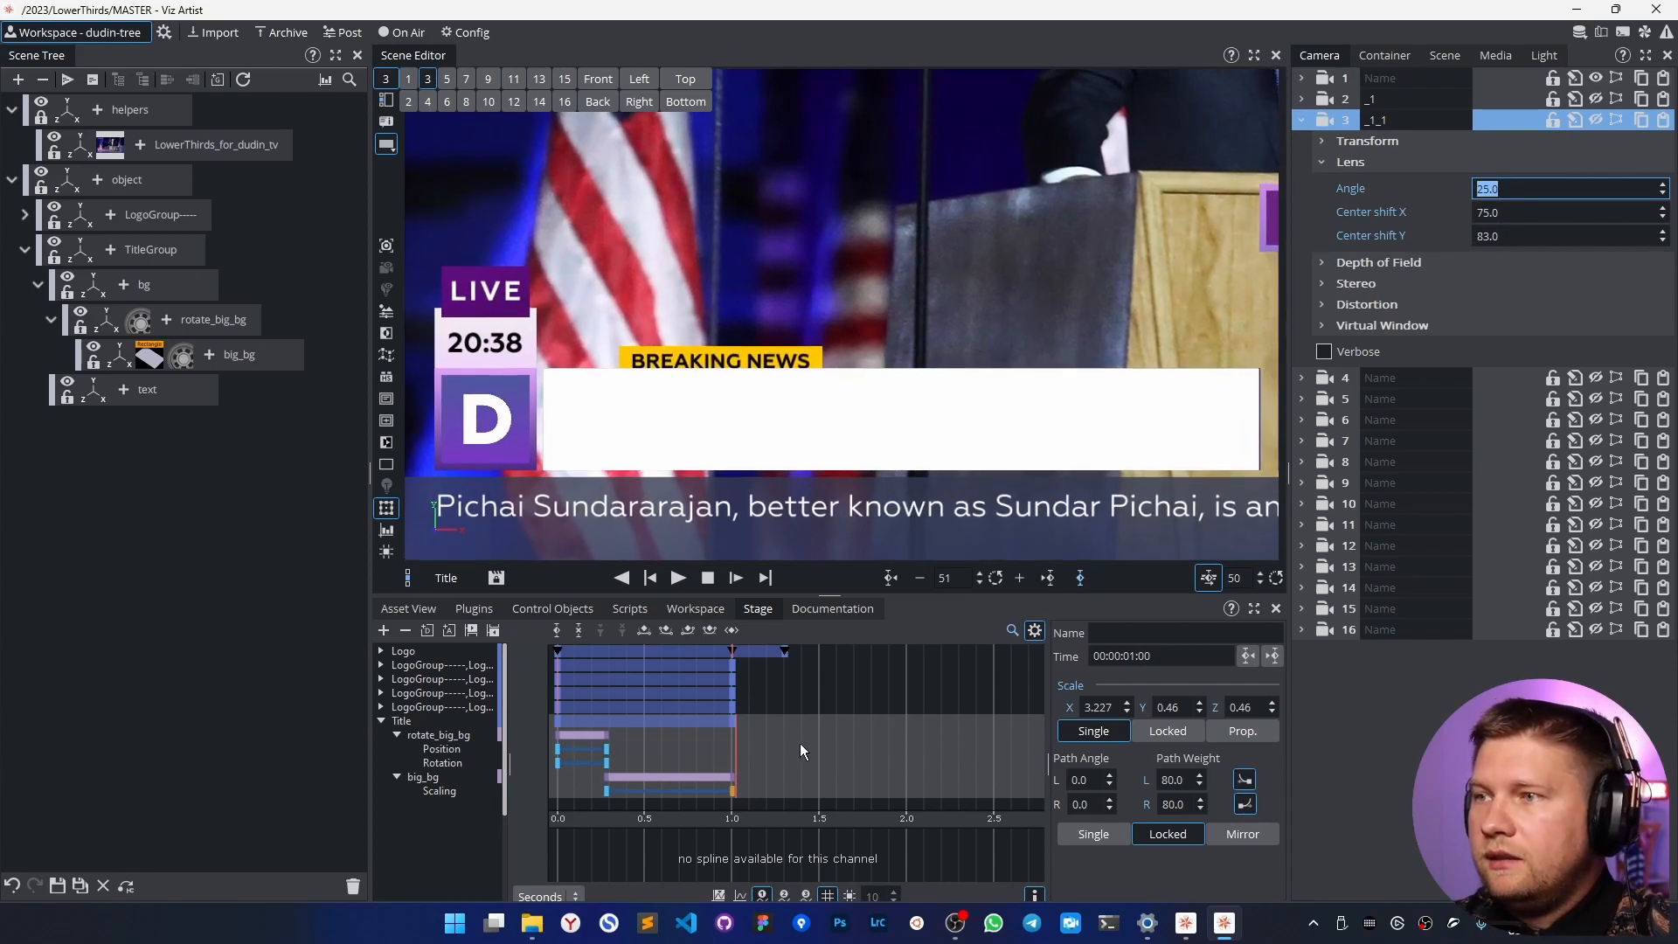
{"action": "left_click", "coordinate": [63, 114]}
{"action": "left_click_drag", "start_coordinate": [1493, 163], "coordinate": [1545, 163]}
Enable vertex colors on the big_bg rectangle and sample its corner colors from the reference, purple for the left corners and dark blue for the right.
{"action": "left_click", "coordinate": [152, 360]}
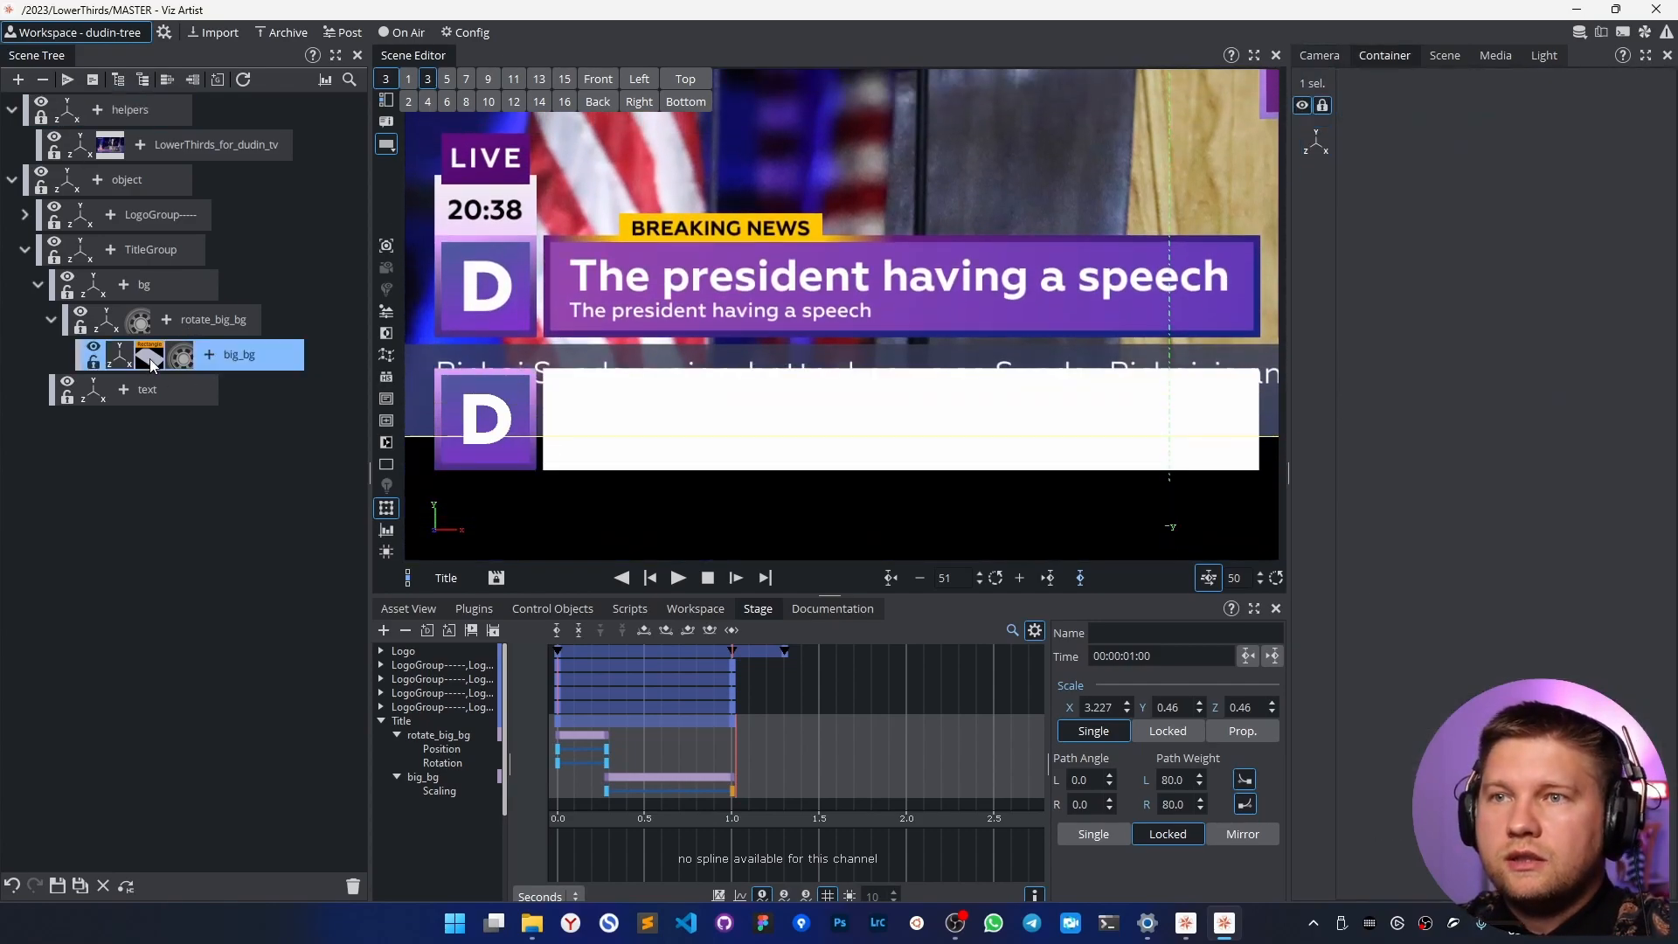
{"action": "left_click", "coordinate": [1349, 267]}
{"action": "left_click", "coordinate": [1498, 288]}
{"action": "left_click_drag", "start_coordinate": [1643, 519], "coordinate": [547, 332]}
{"action": "left_click", "coordinate": [1488, 313]}
{"action": "left_click", "coordinate": [1493, 337]}
{"action": "left_click", "coordinate": [1496, 359]}
{"action": "left_click_drag", "start_coordinate": [1643, 565], "coordinate": [1255, 333]}
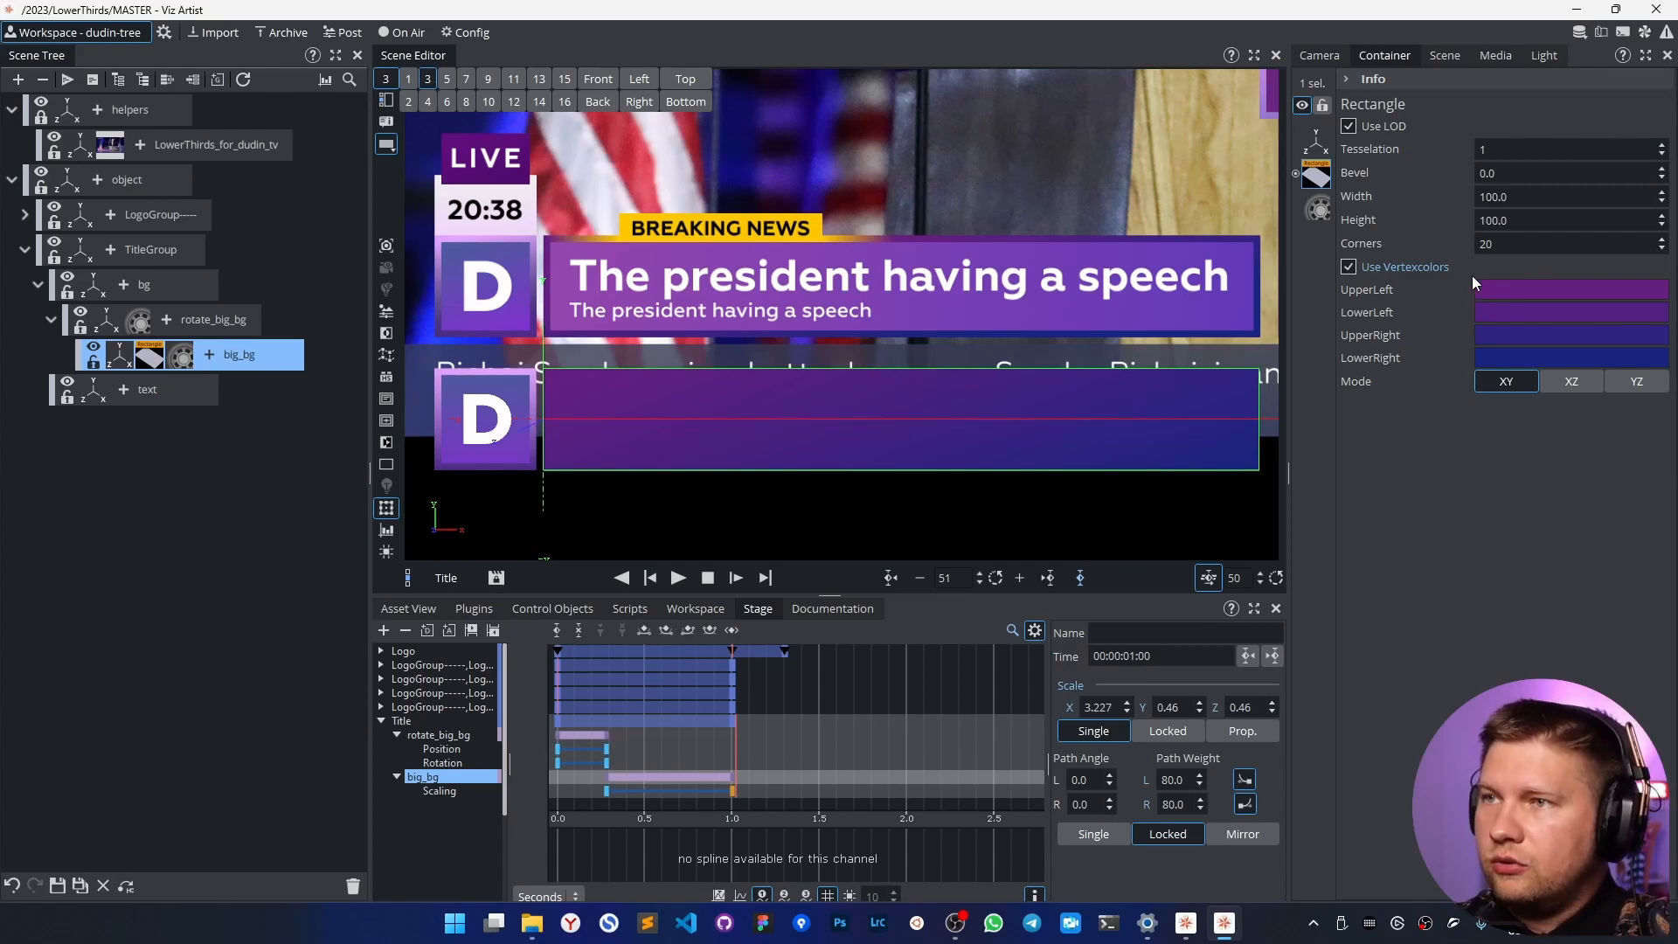
Set the big_bg rectangle's tesselation to 5 and play the title animation.
{"action": "left_click", "coordinate": [1662, 146]}
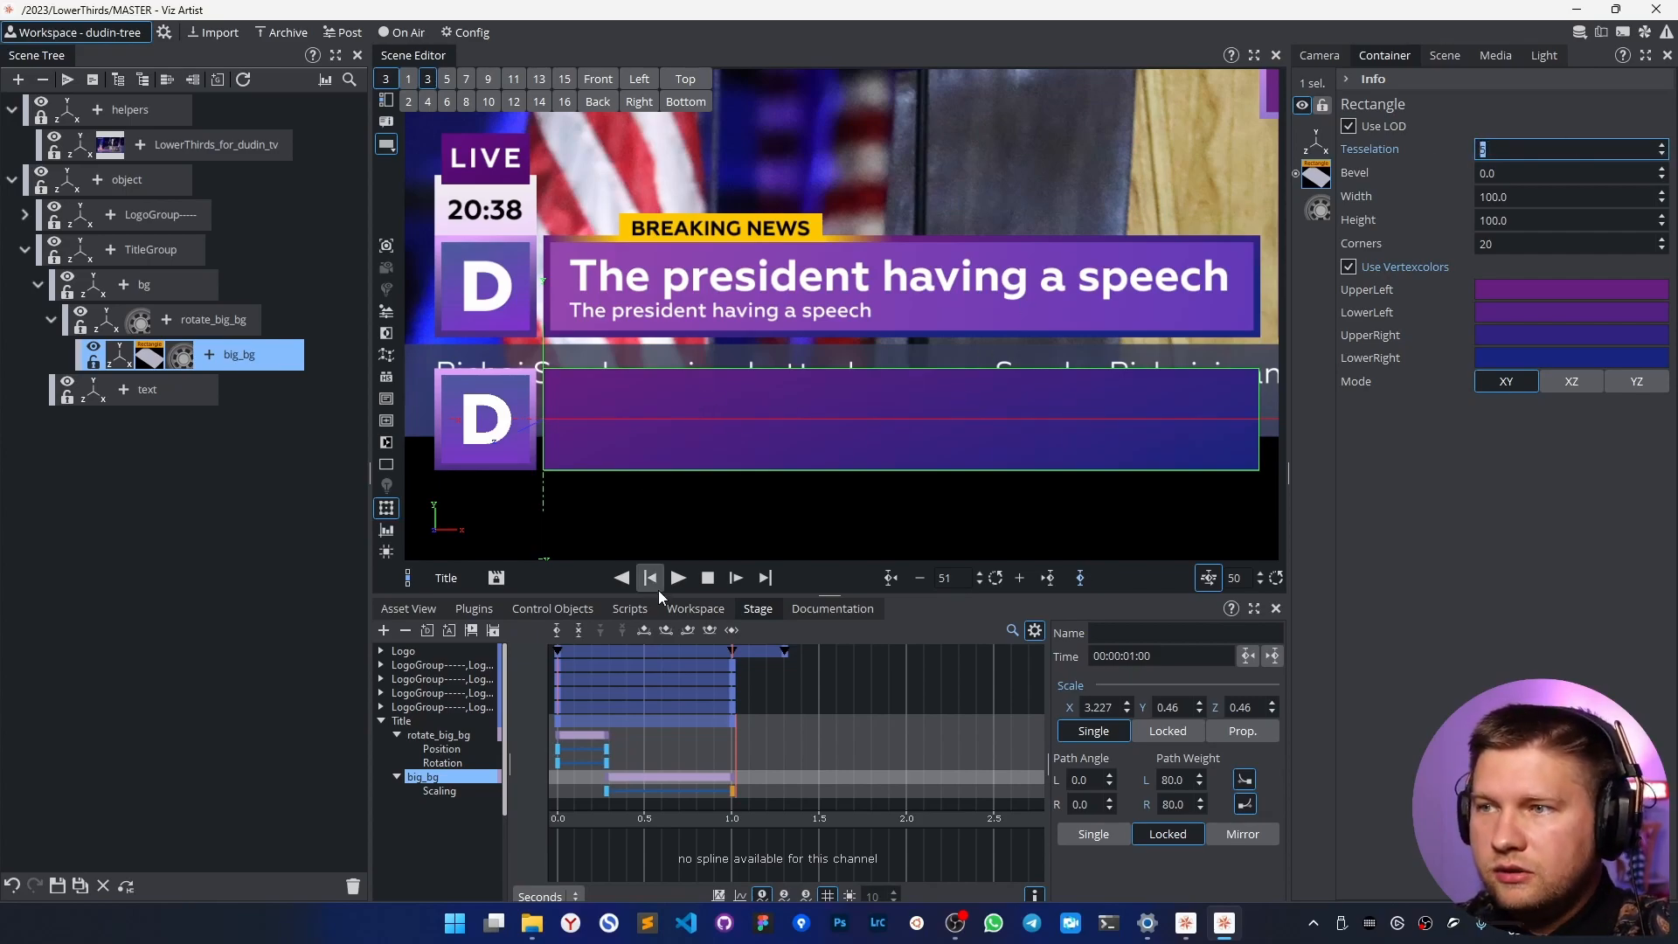
{"action": "type", "text": "5"}
{"action": "left_click", "coordinate": [677, 577]}
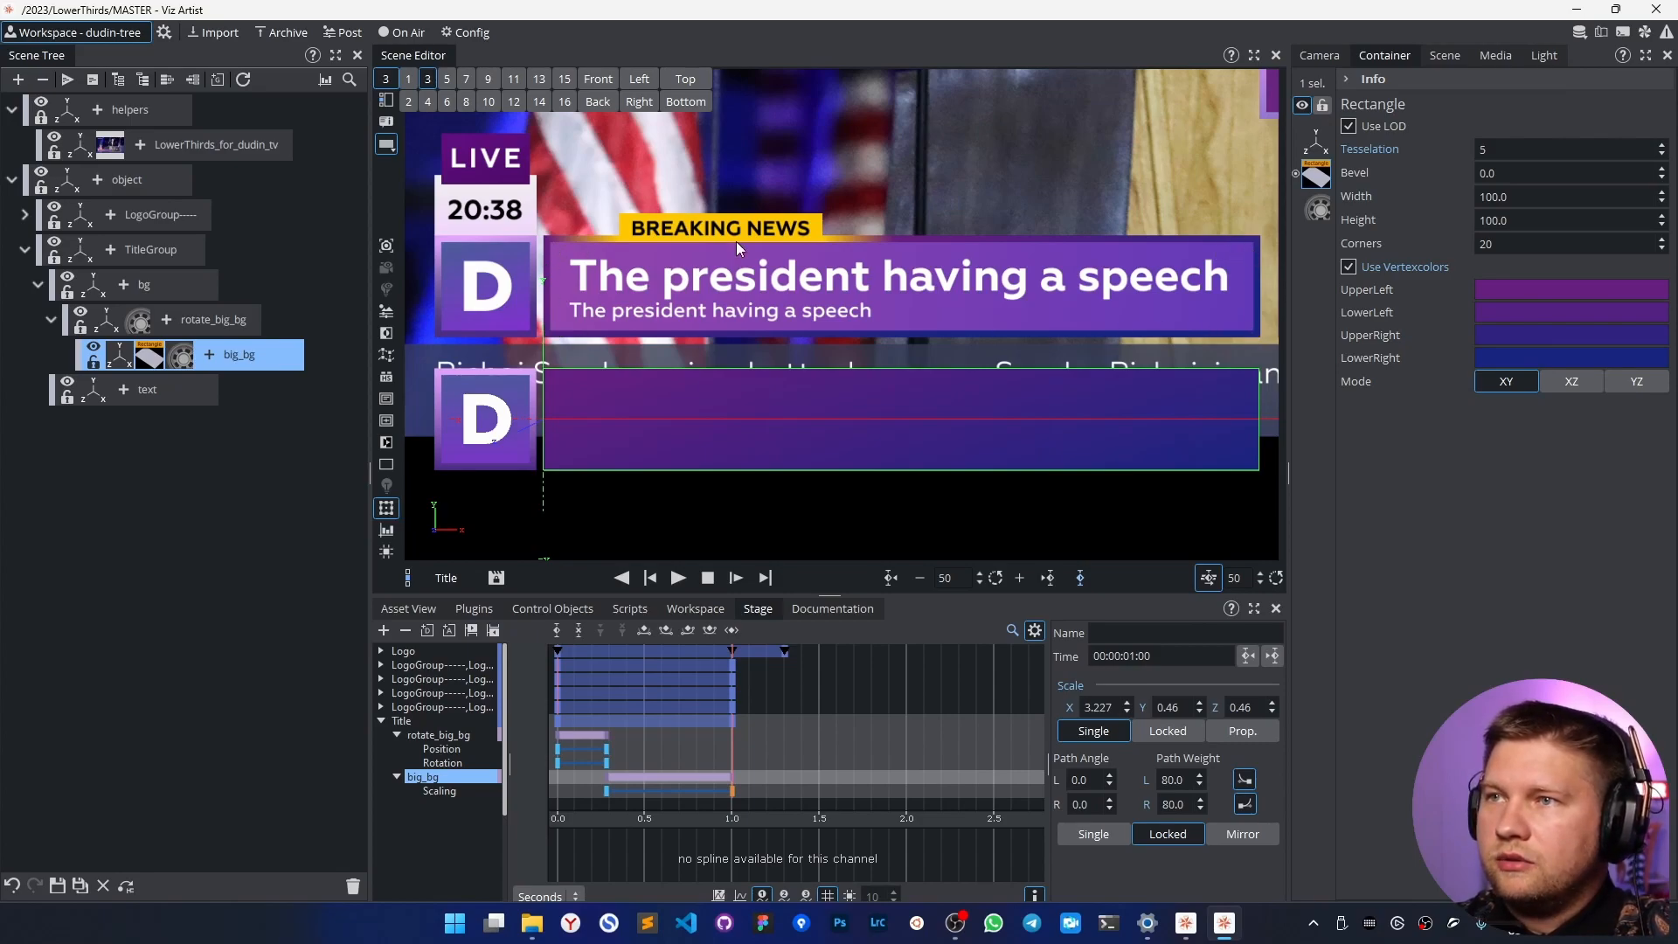
{"action": "left_click", "coordinate": [257, 469]}
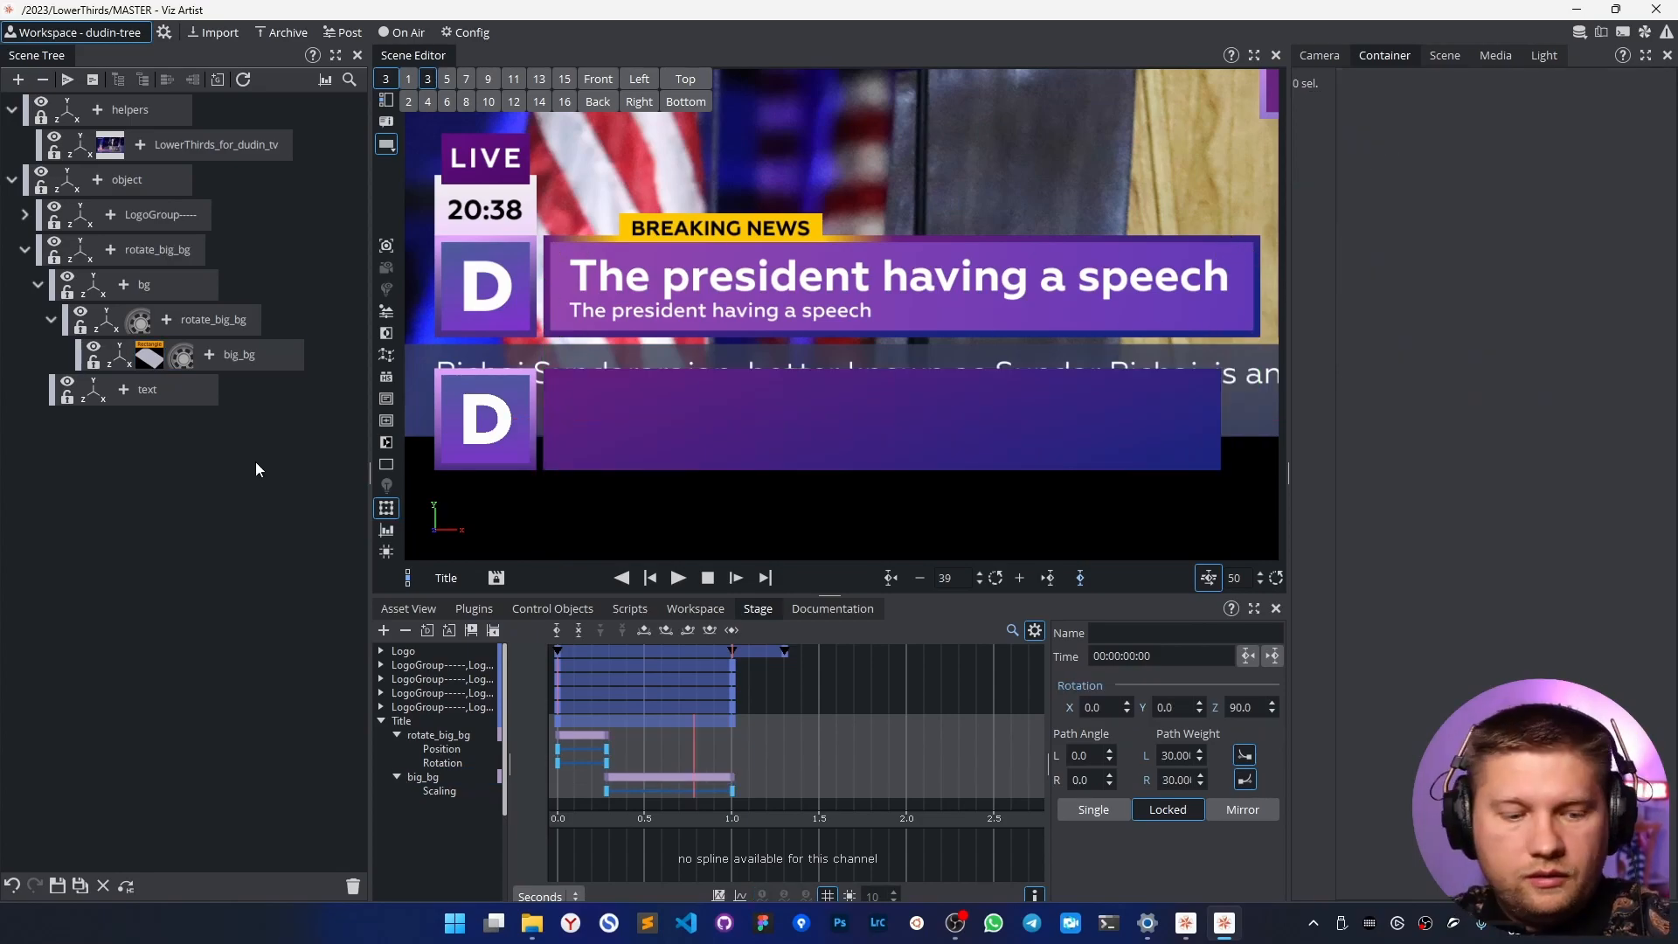
Duplicate rotate_big_bg inside the bg group, naming the copy rotate_small_bg and its child small_bg.
{"action": "left_click_drag", "start_coordinate": [221, 323], "coordinate": [192, 335], "text": "ctrl"}
{"action": "double_click", "coordinate": [197, 392]}
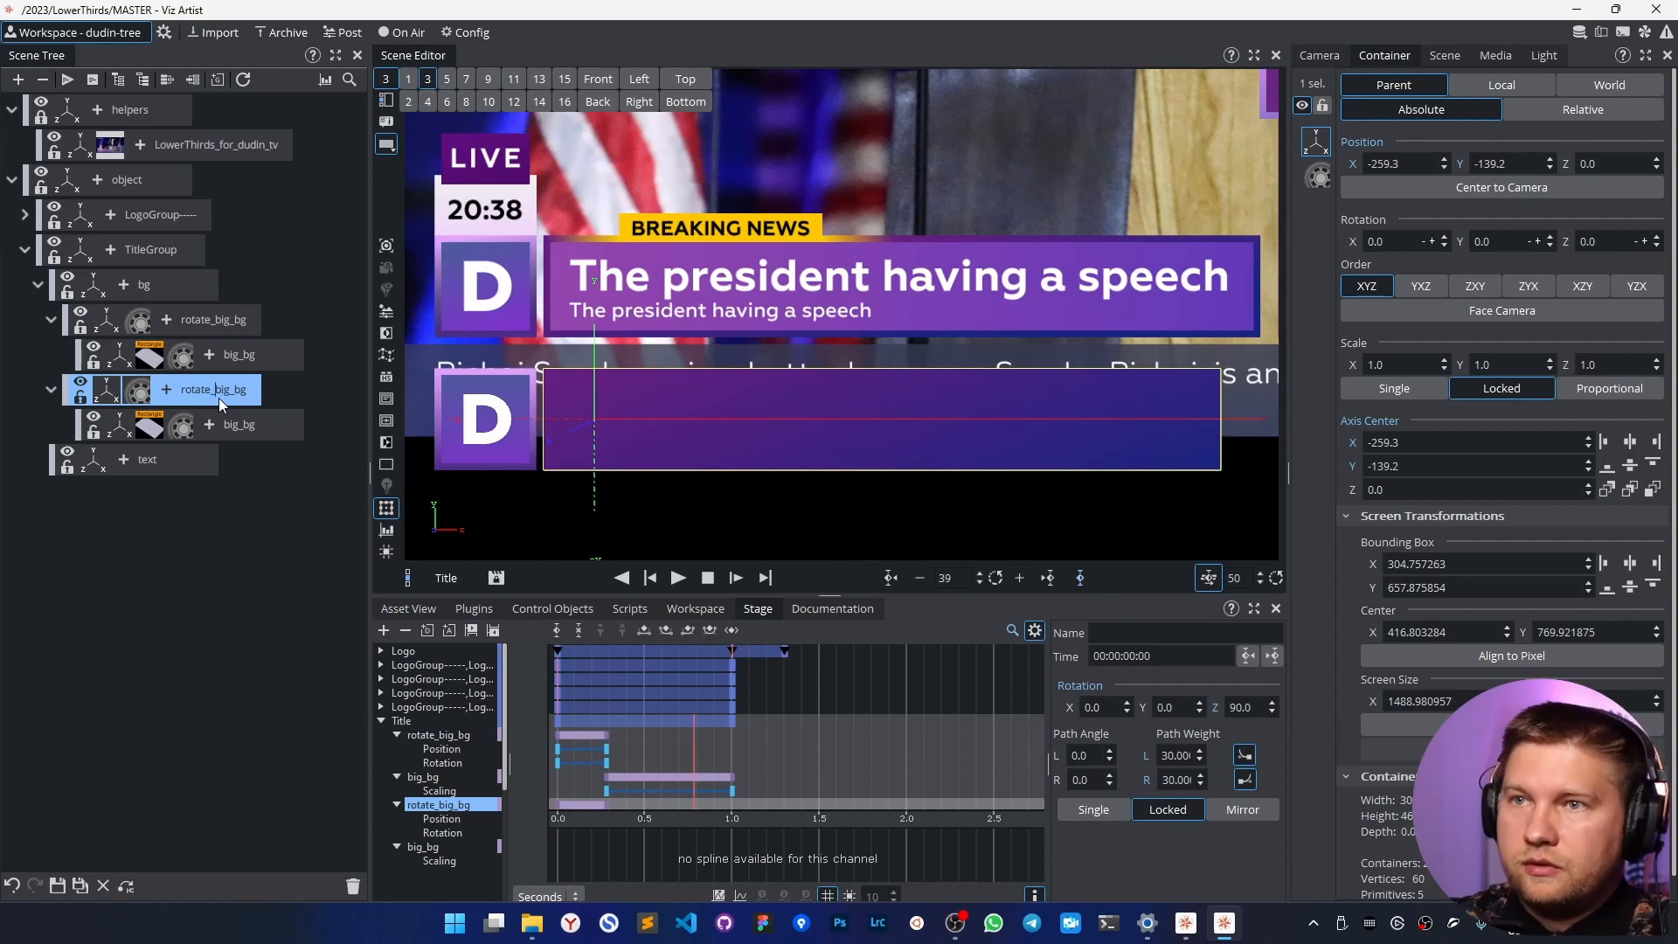
{"action": "type", "text": "small"}
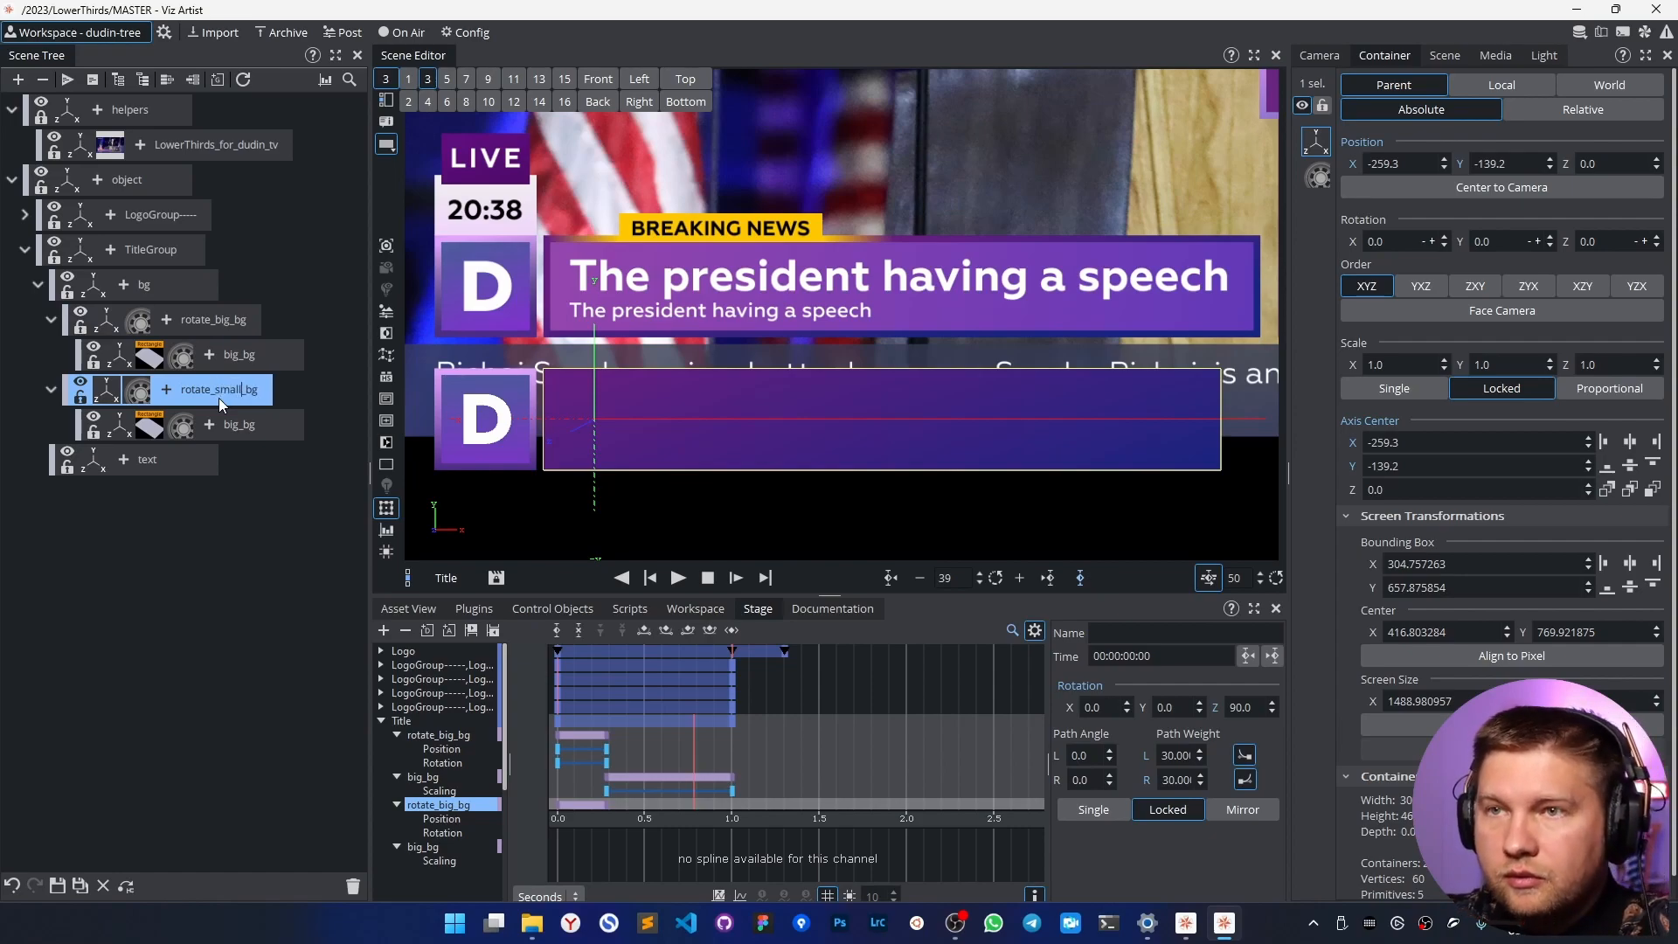
{"action": "key", "text": "Tab"}
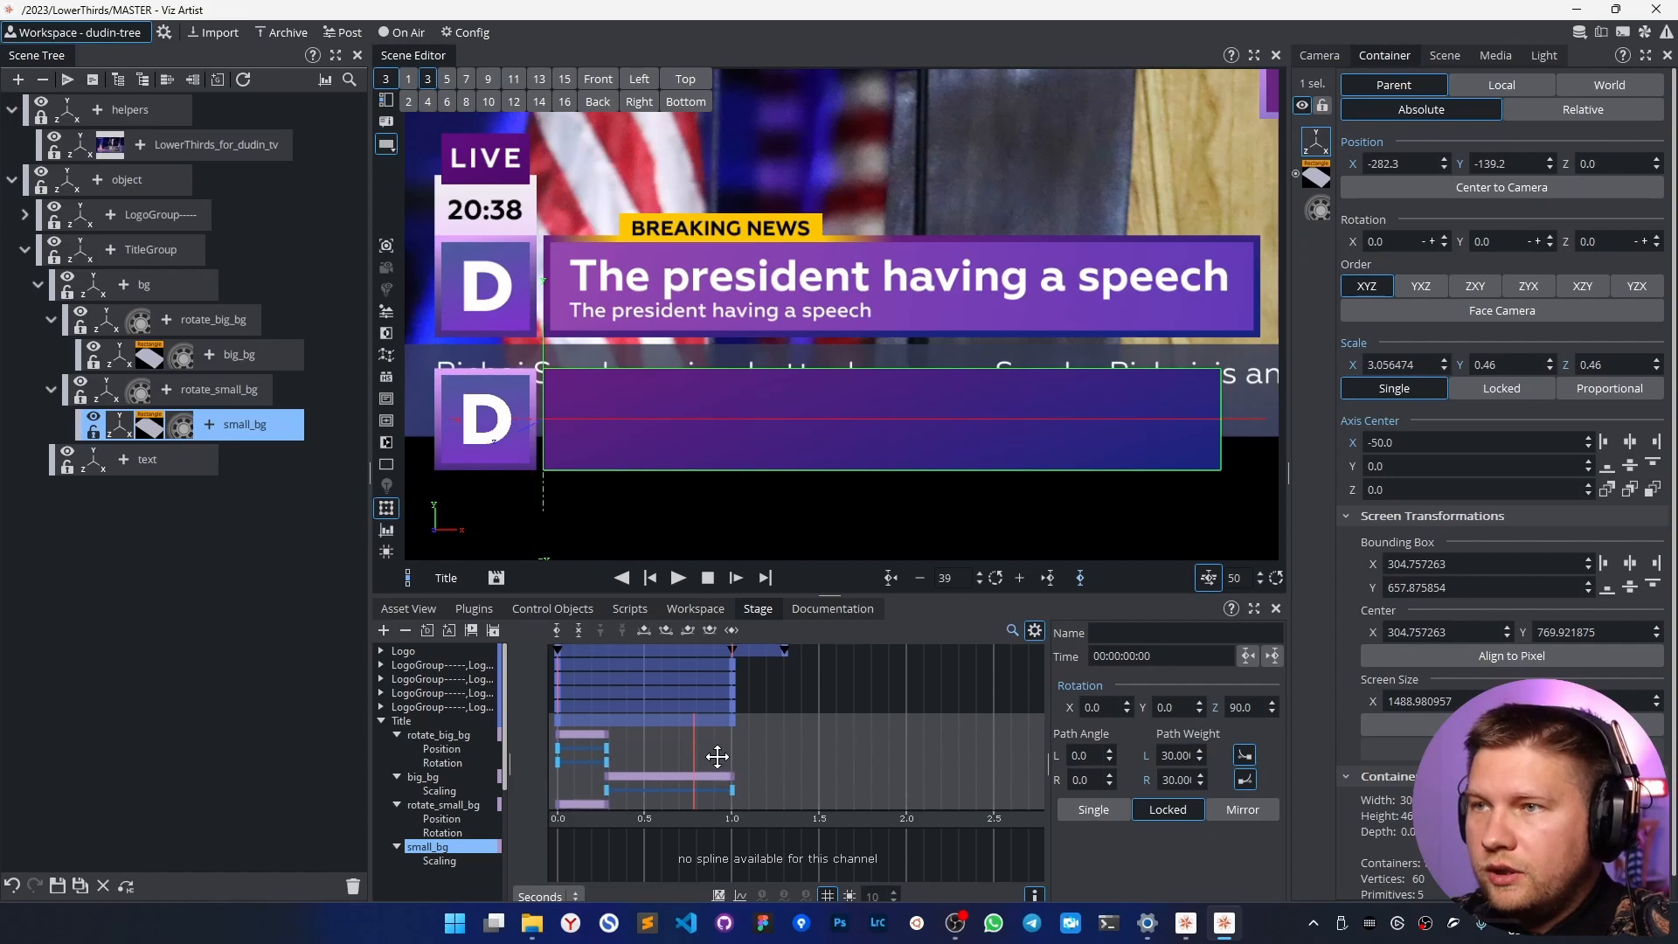
Set small_bg's first scaling keyframe at frame 14 to X 0.4 and Y 0.4.
{"action": "scroll", "coordinate": [711, 757], "scroll_direction": "down", "scroll_amount": 3}
{"action": "left_click_drag", "start_coordinate": [695, 706], "coordinate": [715, 701]}
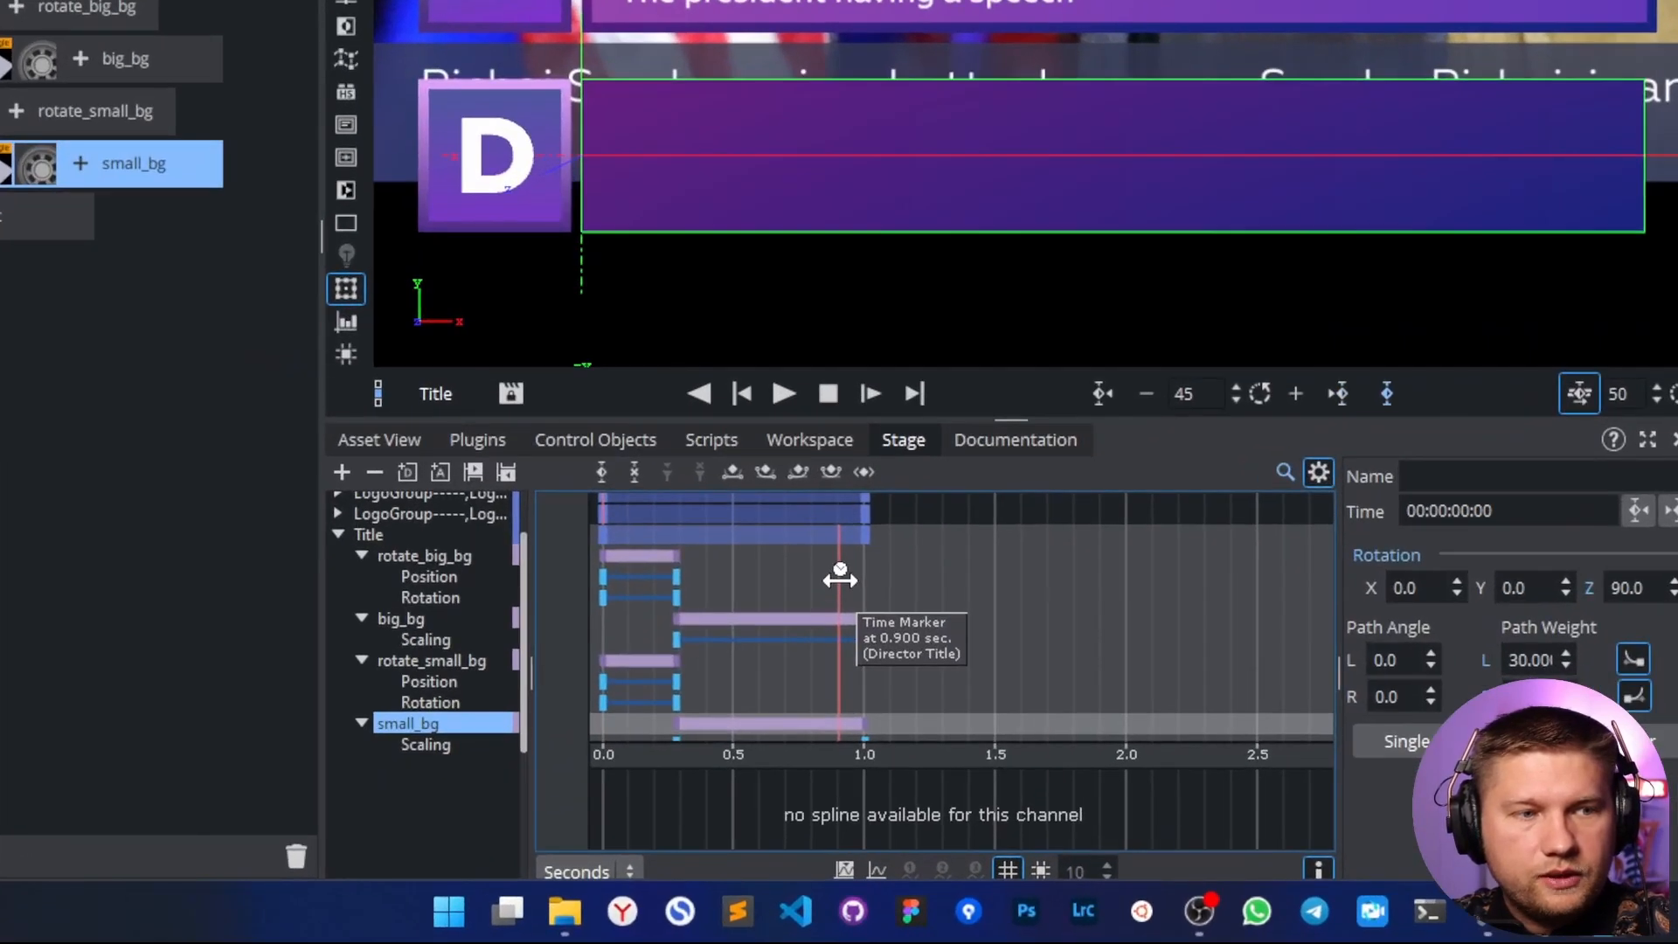
{"action": "mouse_move", "coordinate": [839, 577]}
{"action": "left_mouse_down"}
{"action": "mouse_move", "coordinate": [865, 580]}
{"action": "mouse_move", "coordinate": [728, 605]}
{"action": "mouse_move", "coordinate": [863, 606]}
{"action": "left_mouse_up"}
{"action": "scroll", "coordinate": [830, 569], "scroll_direction": "down", "scroll_amount": 1}
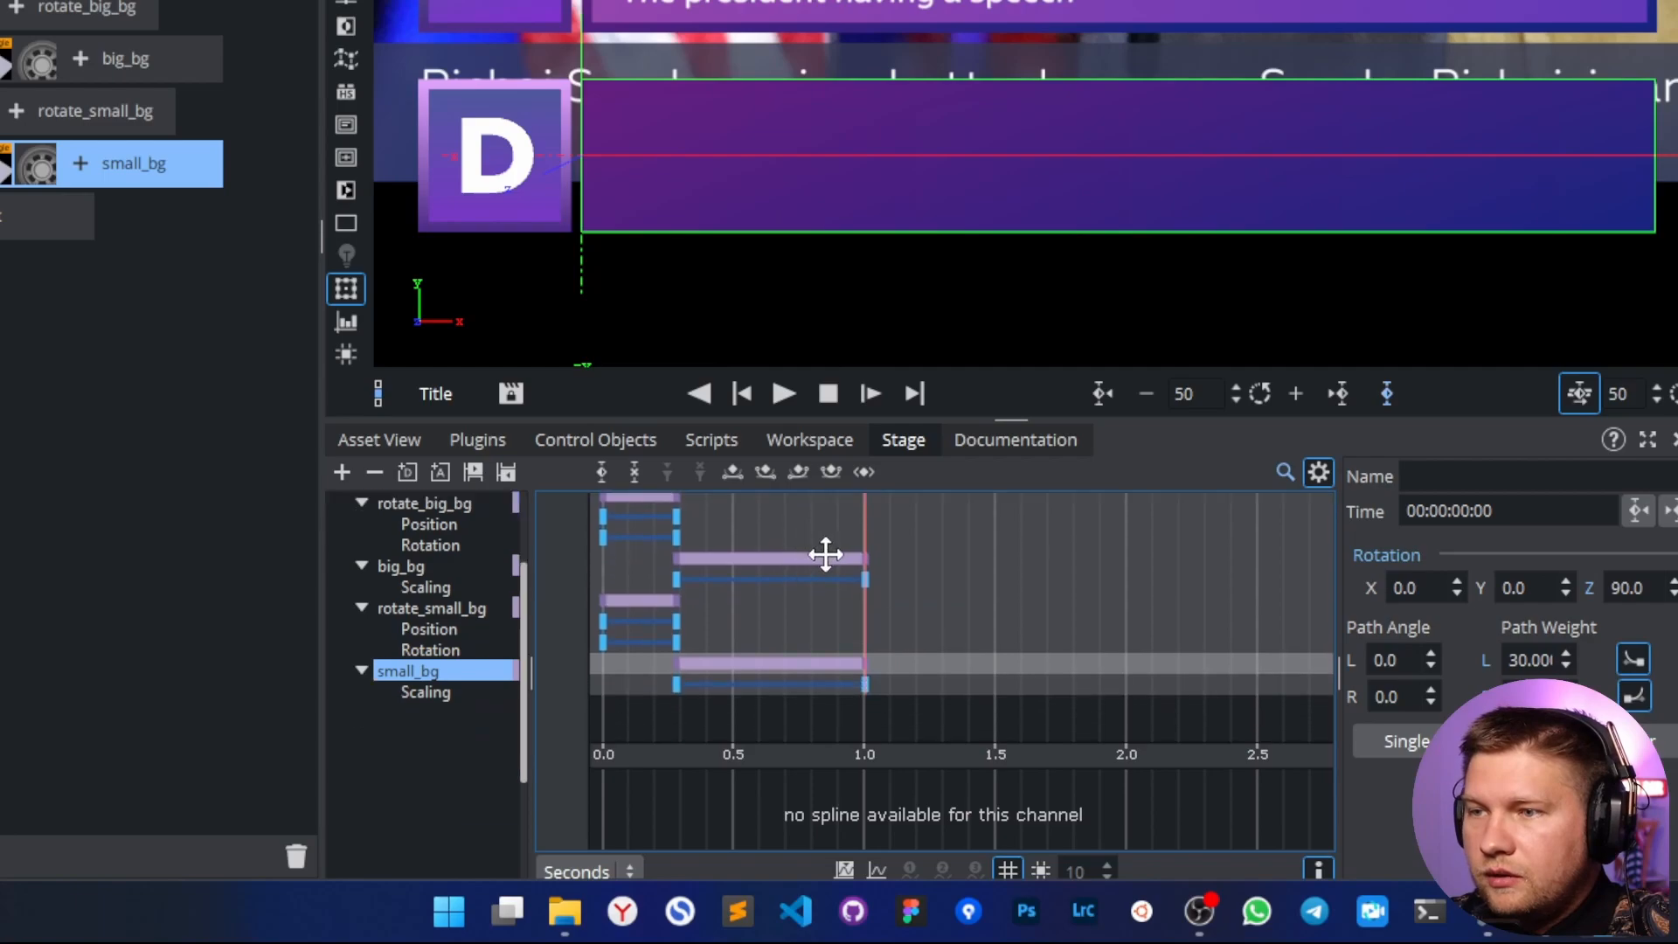
{"action": "left_click_drag", "start_coordinate": [698, 627], "coordinate": [676, 618]}
{"action": "left_click", "coordinate": [678, 676]}
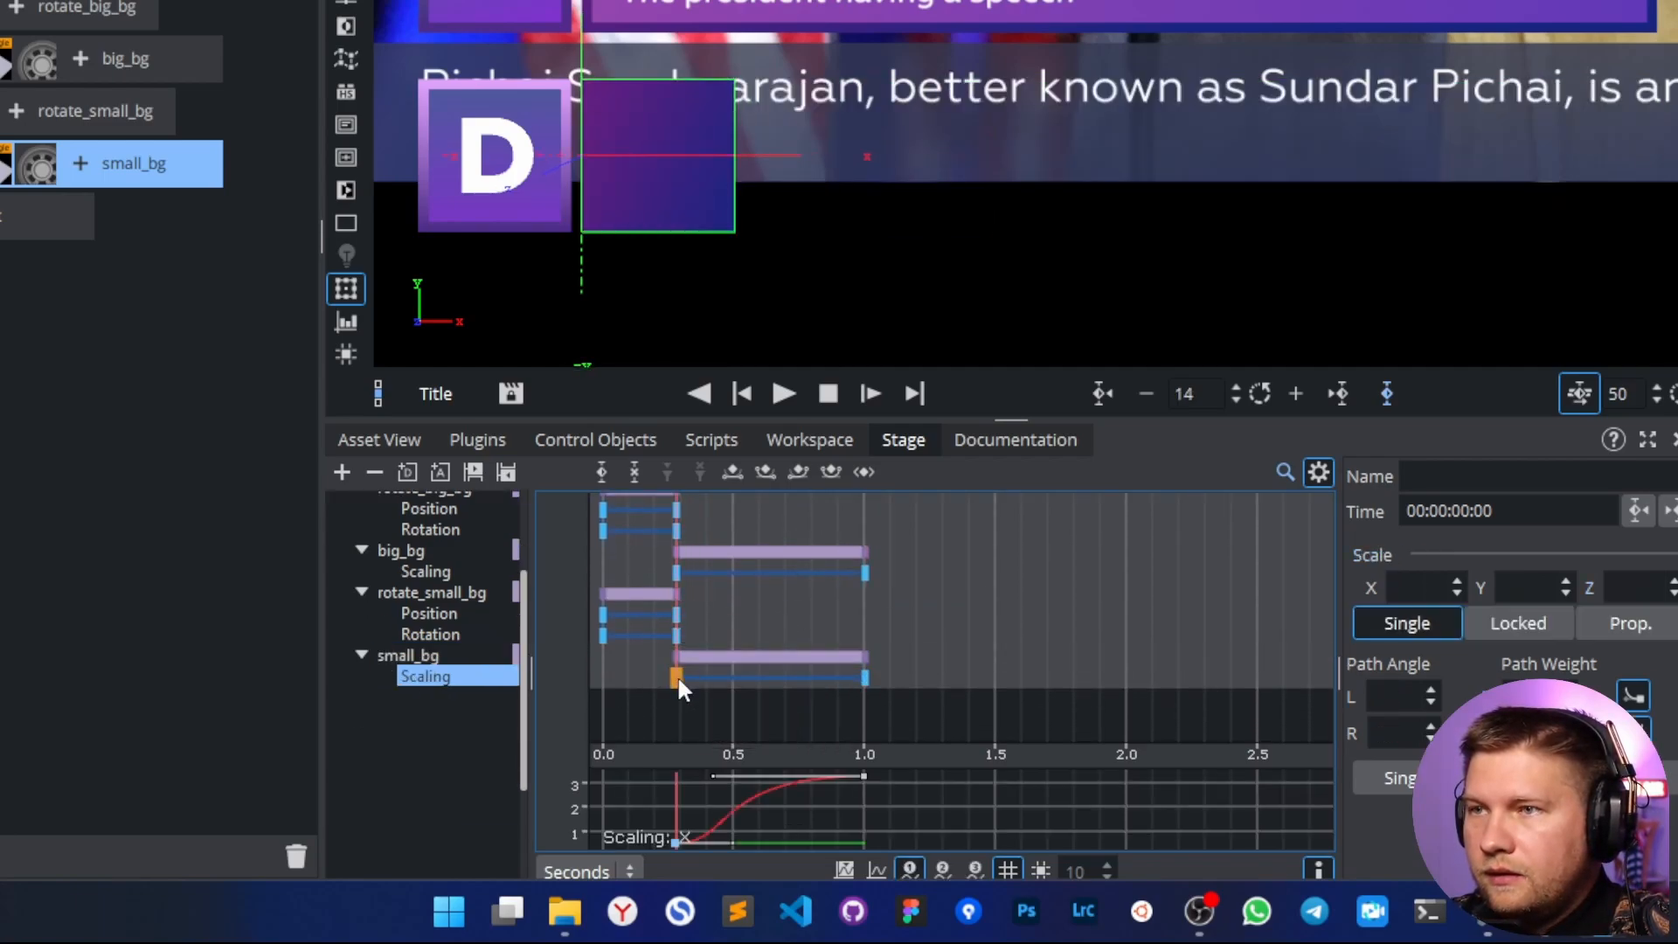
{"action": "double_click", "coordinate": [1534, 587]}
{"action": "type", "text": "0.4"}
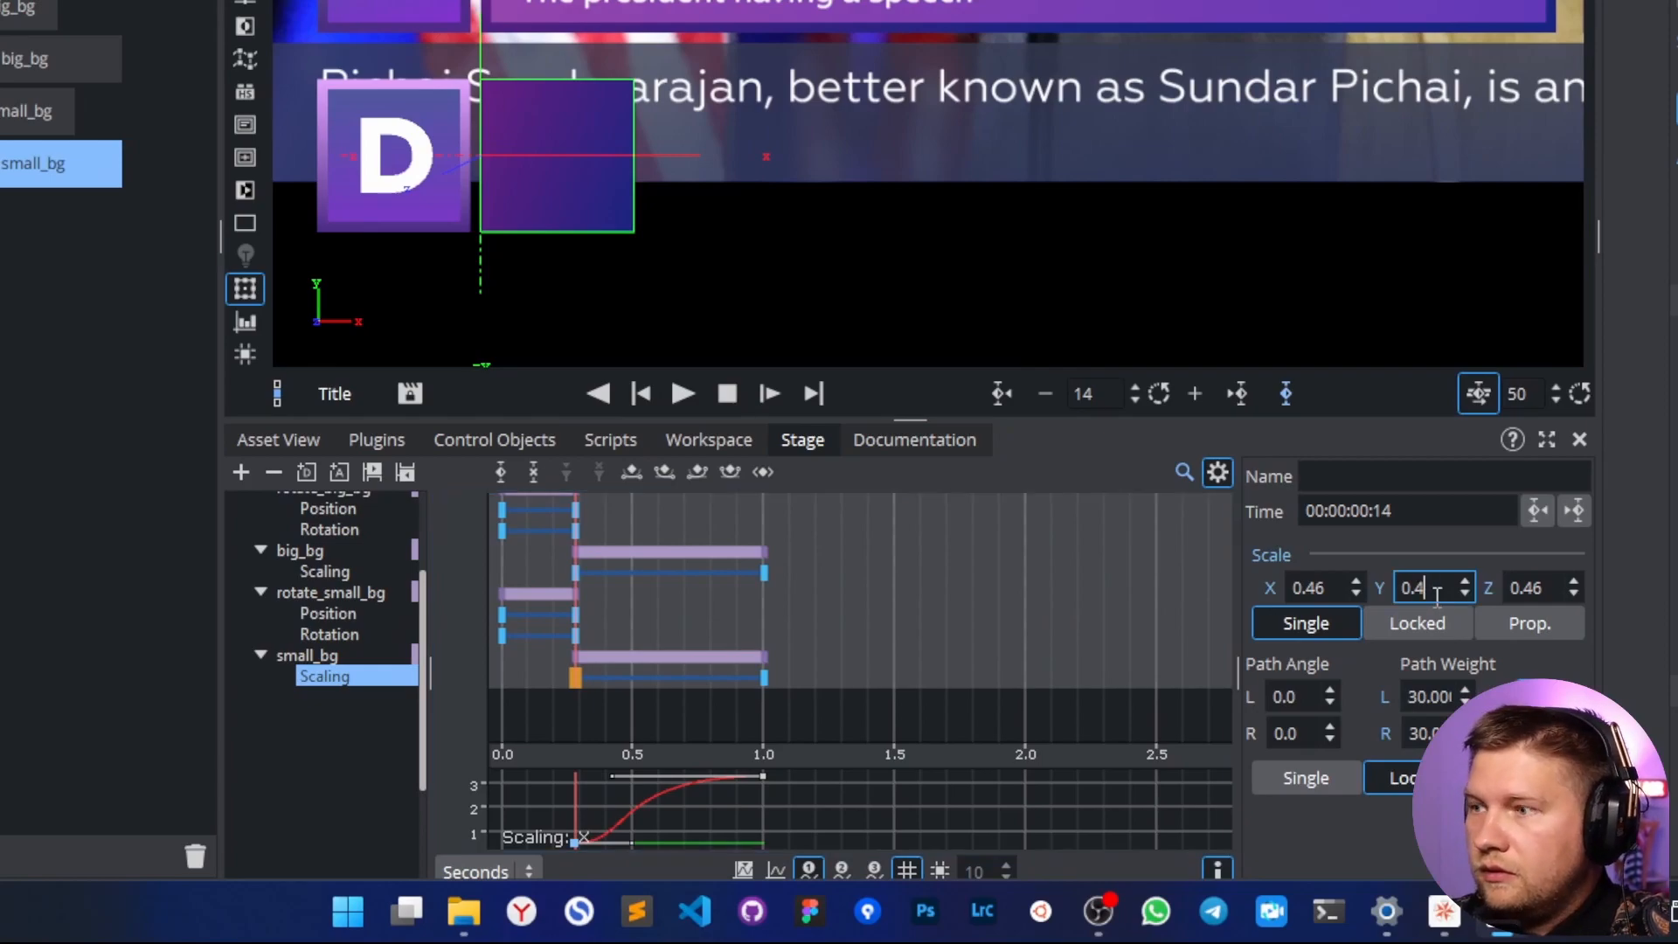
{"action": "double_click", "coordinate": [1333, 588]}
{"action": "type", "text": "0.4"}
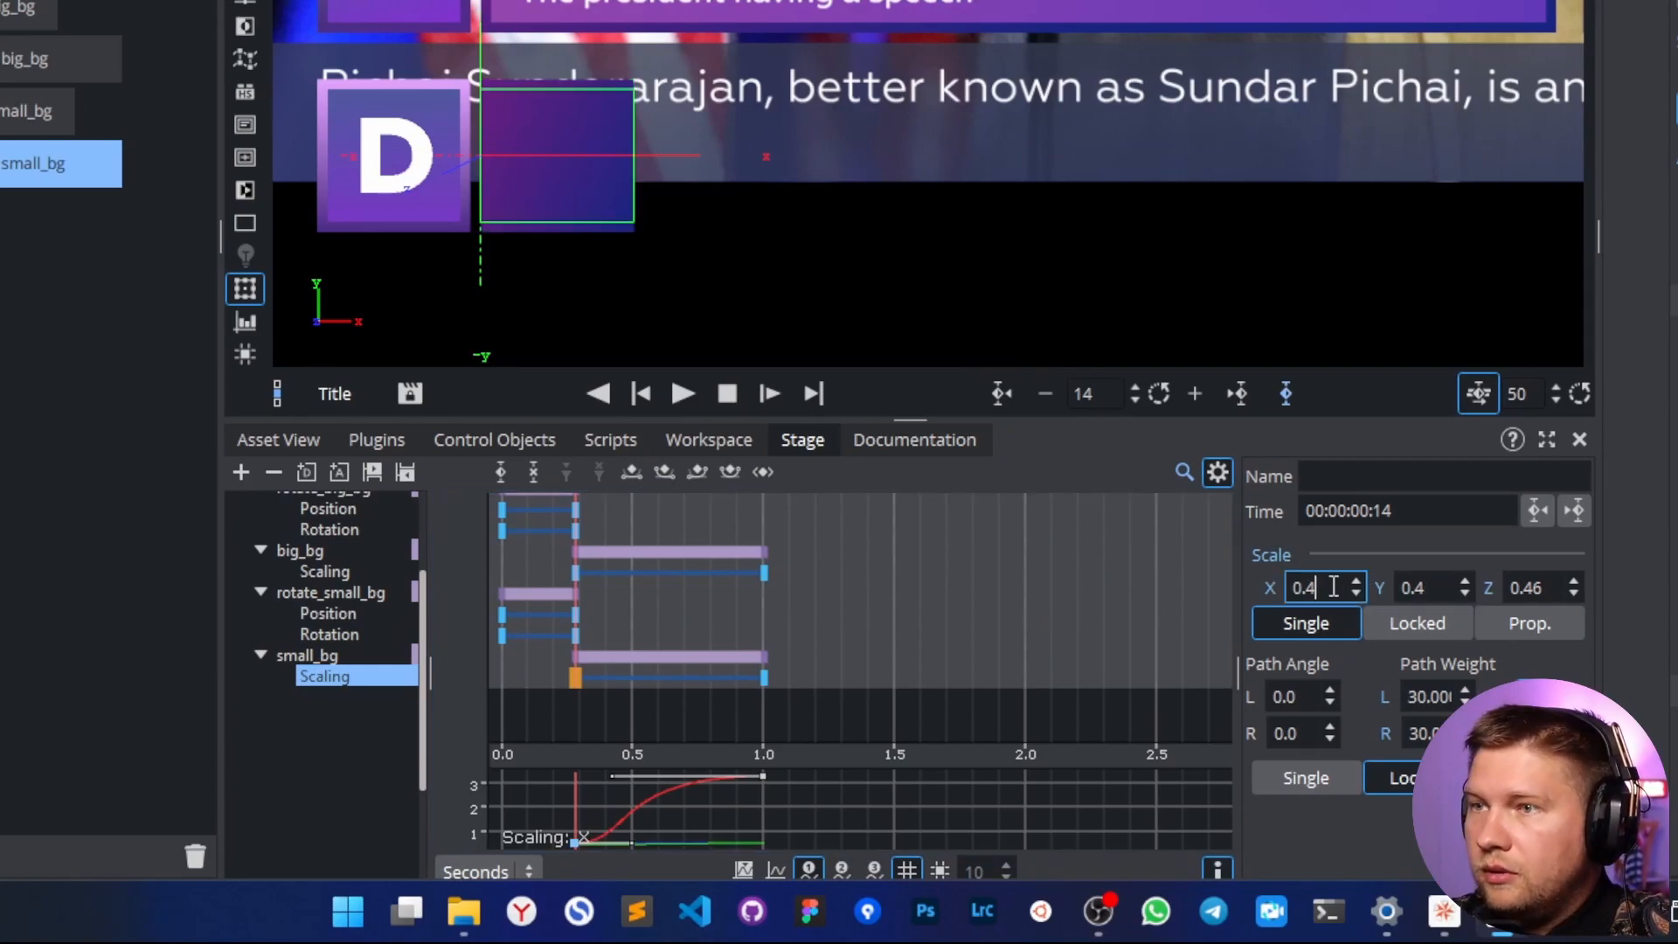
{"action": "key", "text": "Return"}
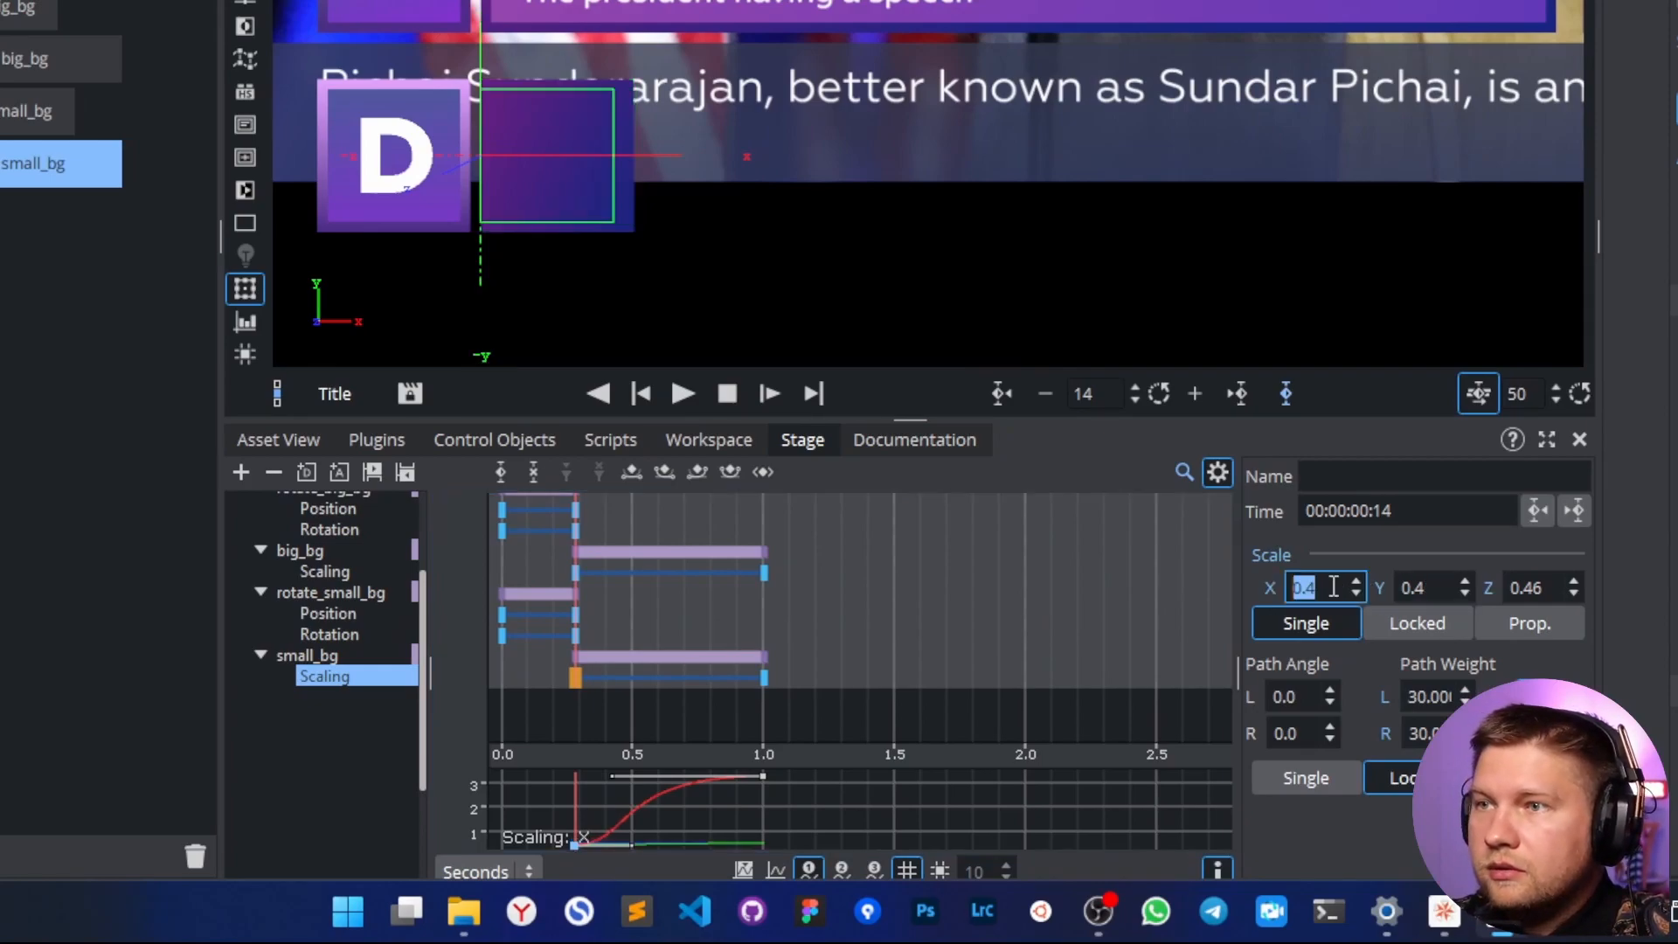
Adjust the X position of rotate_small_bg's keyframe at frame 14 so the small square is centered inside the big one.
{"action": "left_click", "coordinate": [575, 613]}
{"action": "double_click", "coordinate": [1325, 623]}
{"action": "scroll", "coordinate": [1325, 623], "scroll_direction": "up", "scroll_amount": 5}
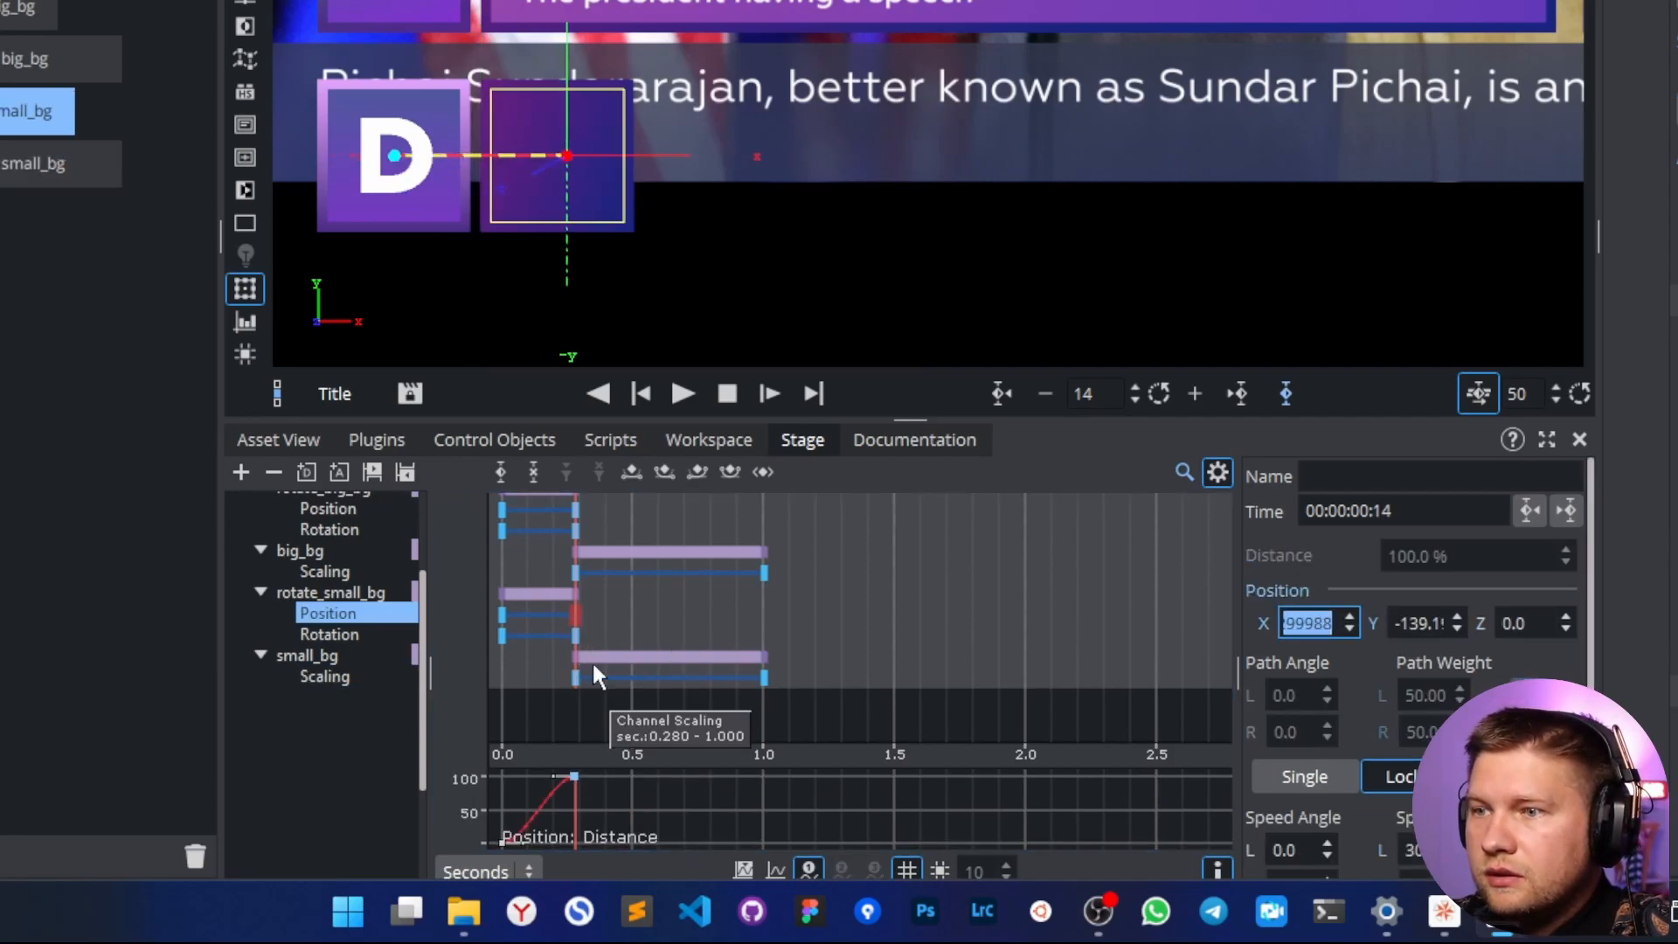
Set small_bg's end scaling keyframe at 1 second to X 3.17 and Y 0.4, leaving an even border inside big_bg.
{"action": "left_click", "coordinate": [696, 622]}
{"action": "left_click_drag", "start_coordinate": [696, 622], "coordinate": [764, 625]}
{"action": "left_click", "coordinate": [763, 675]}
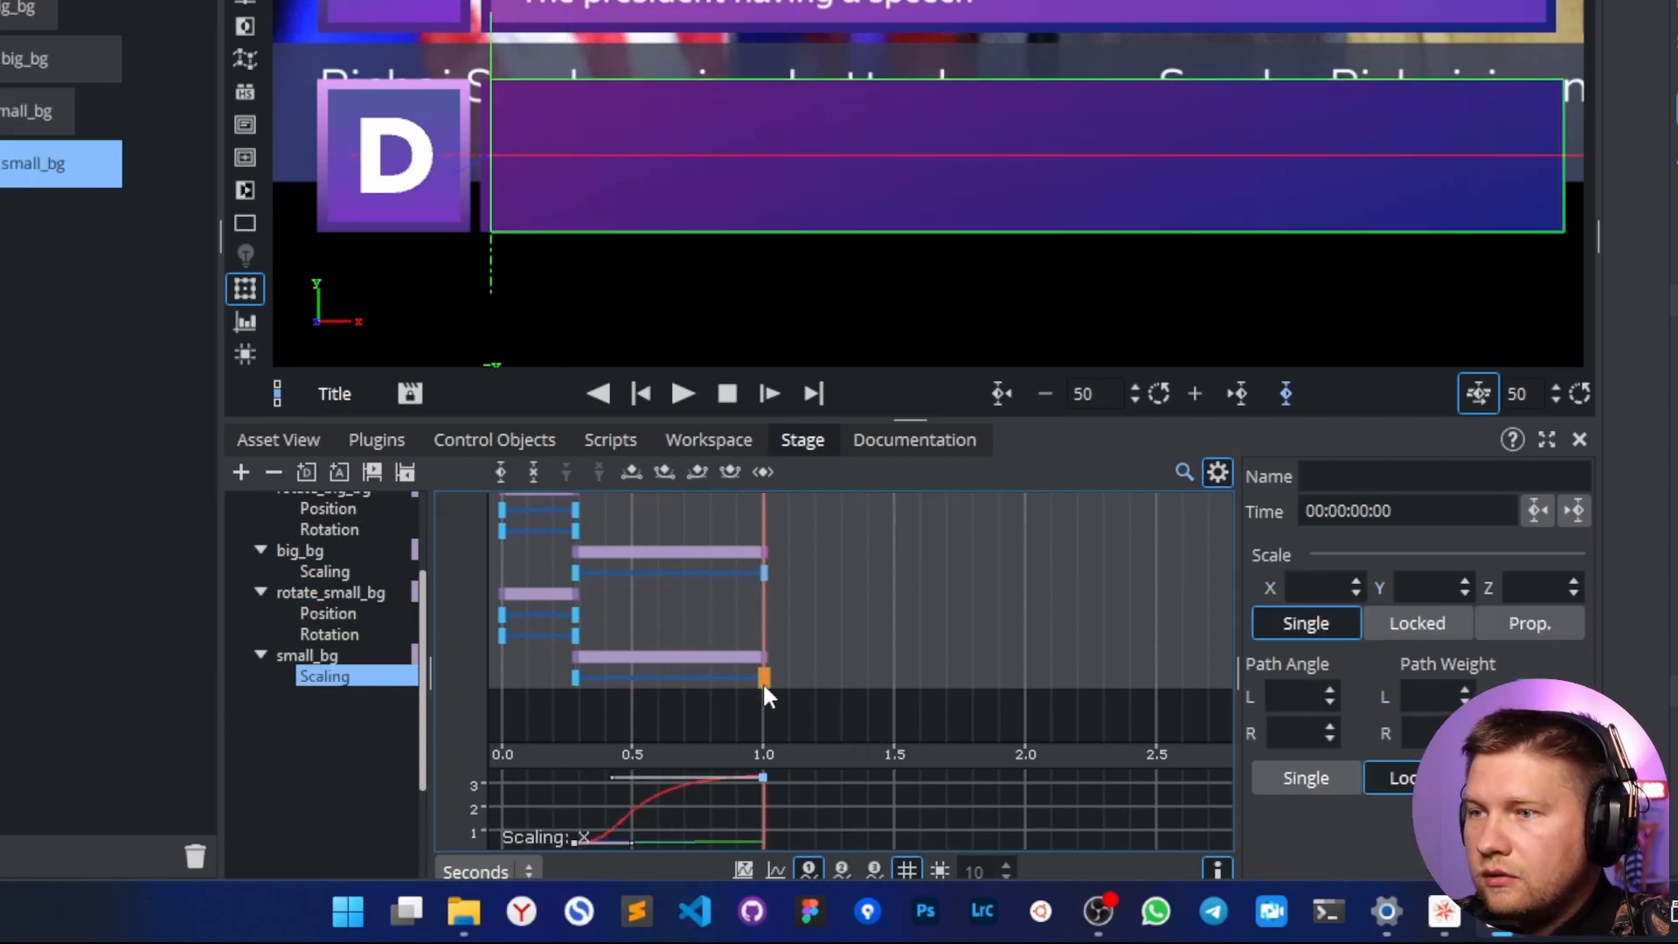
{"action": "double_click", "coordinate": [1424, 588]}
{"action": "type", "text": "0.4"}
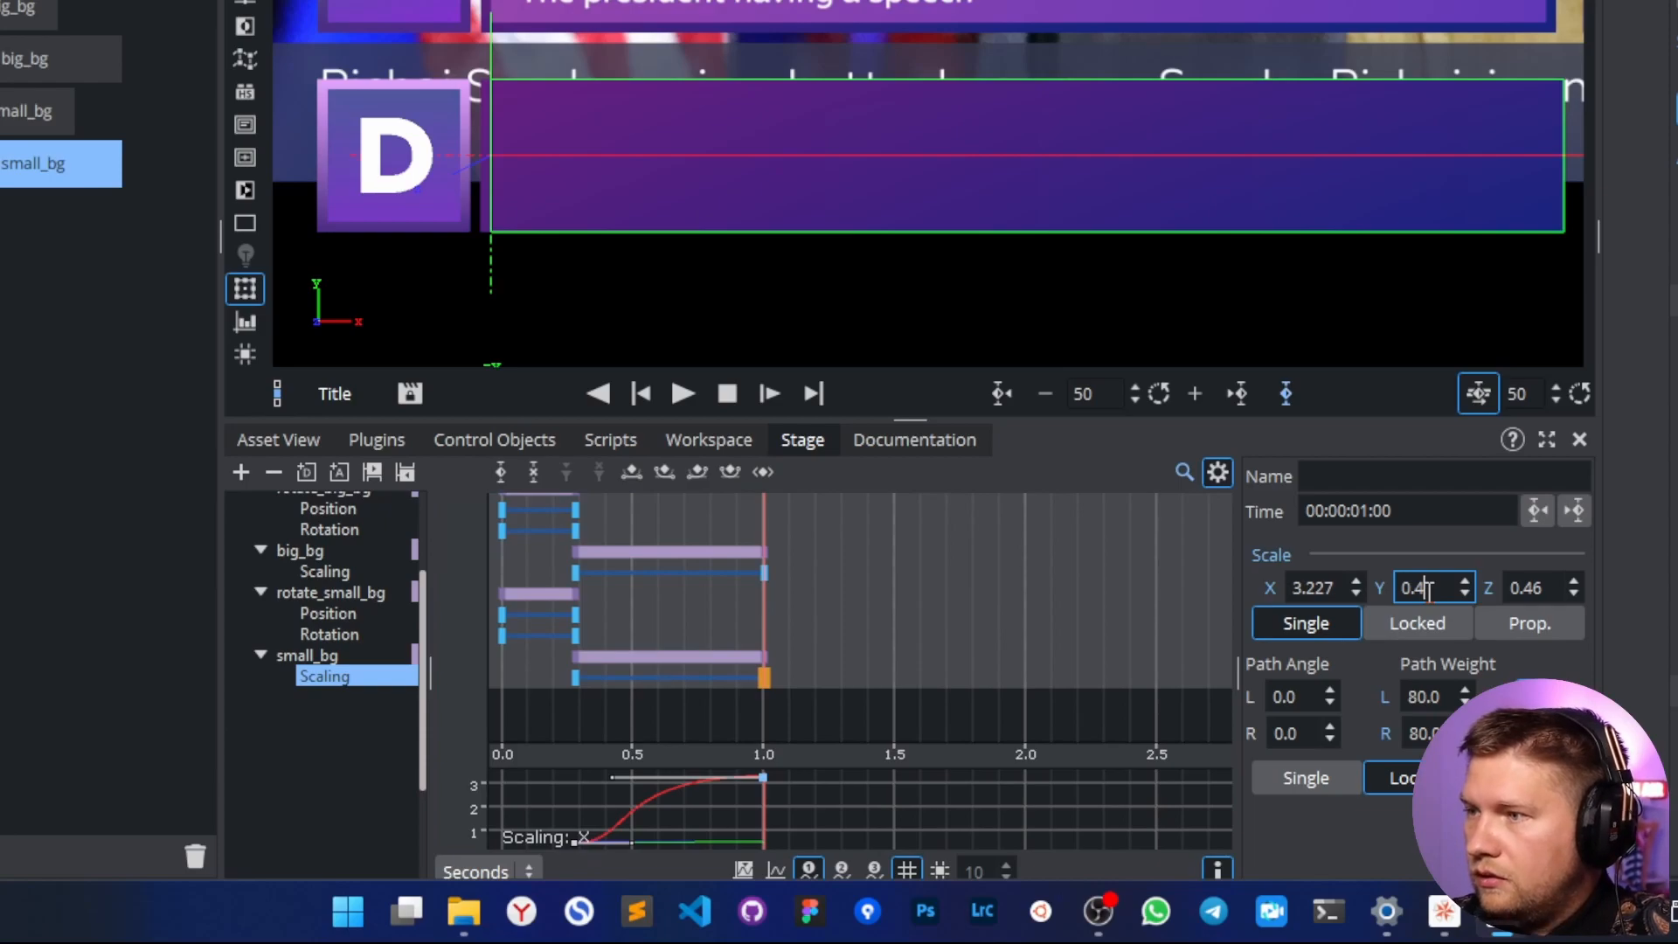
{"action": "double_click", "coordinate": [1302, 586]}
{"action": "type", "text": "0.4"}
{"action": "key", "text": "Return"}
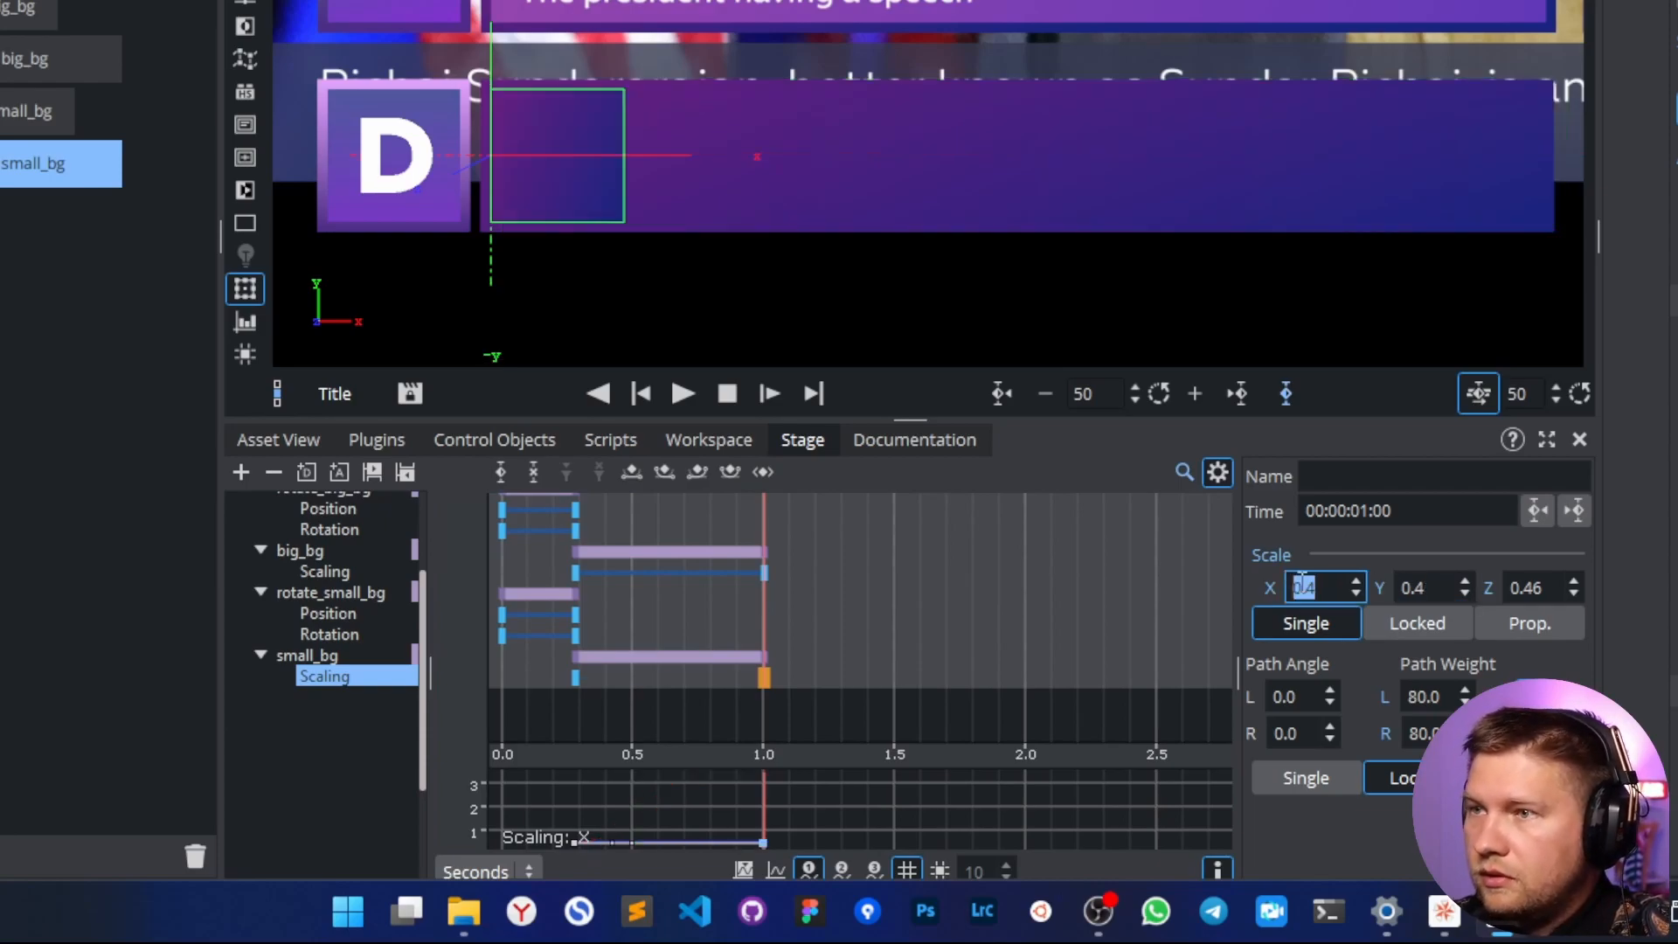
{"action": "left_click_drag", "start_coordinate": [1314, 583], "coordinate": [1677, 615]}
{"action": "left_click_drag", "start_coordinate": [1541, 615], "coordinate": [1584, 621]}
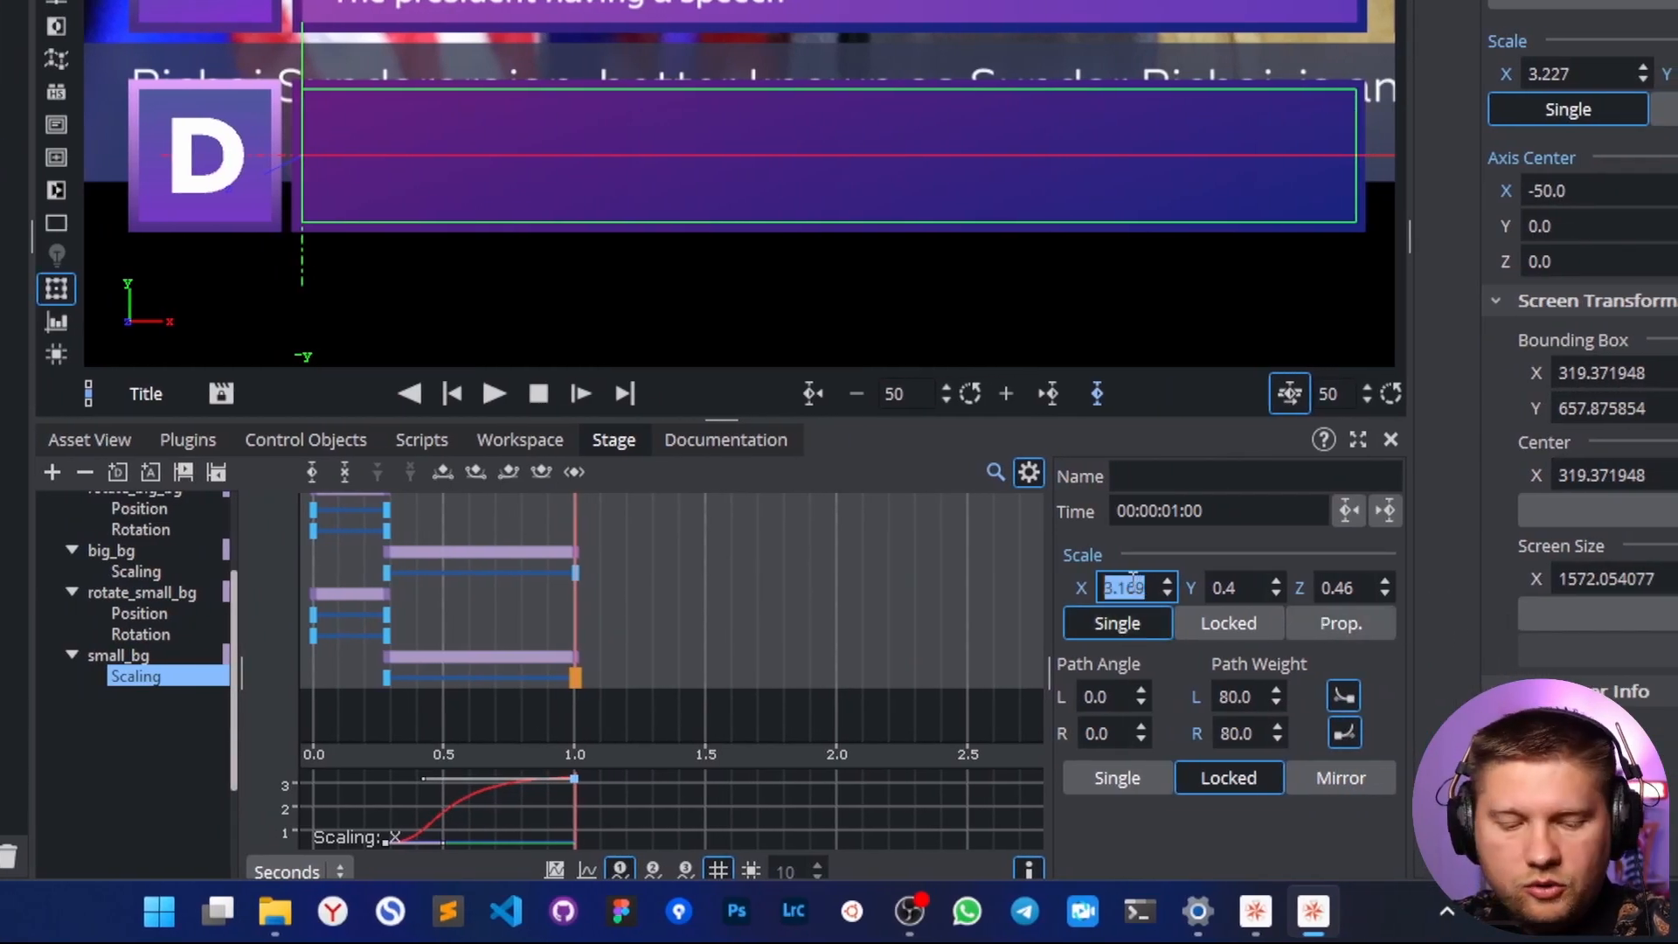
{"action": "left_click_drag", "start_coordinate": [1133, 582], "coordinate": [1131, 589]}
Set rotate_small_bg's rotation keyframe at frame 0 to Z 90 and scrub through the animation to its end.
{"action": "left_click_drag", "start_coordinate": [587, 627], "coordinate": [311, 637]}
{"action": "left_click", "coordinate": [313, 636]}
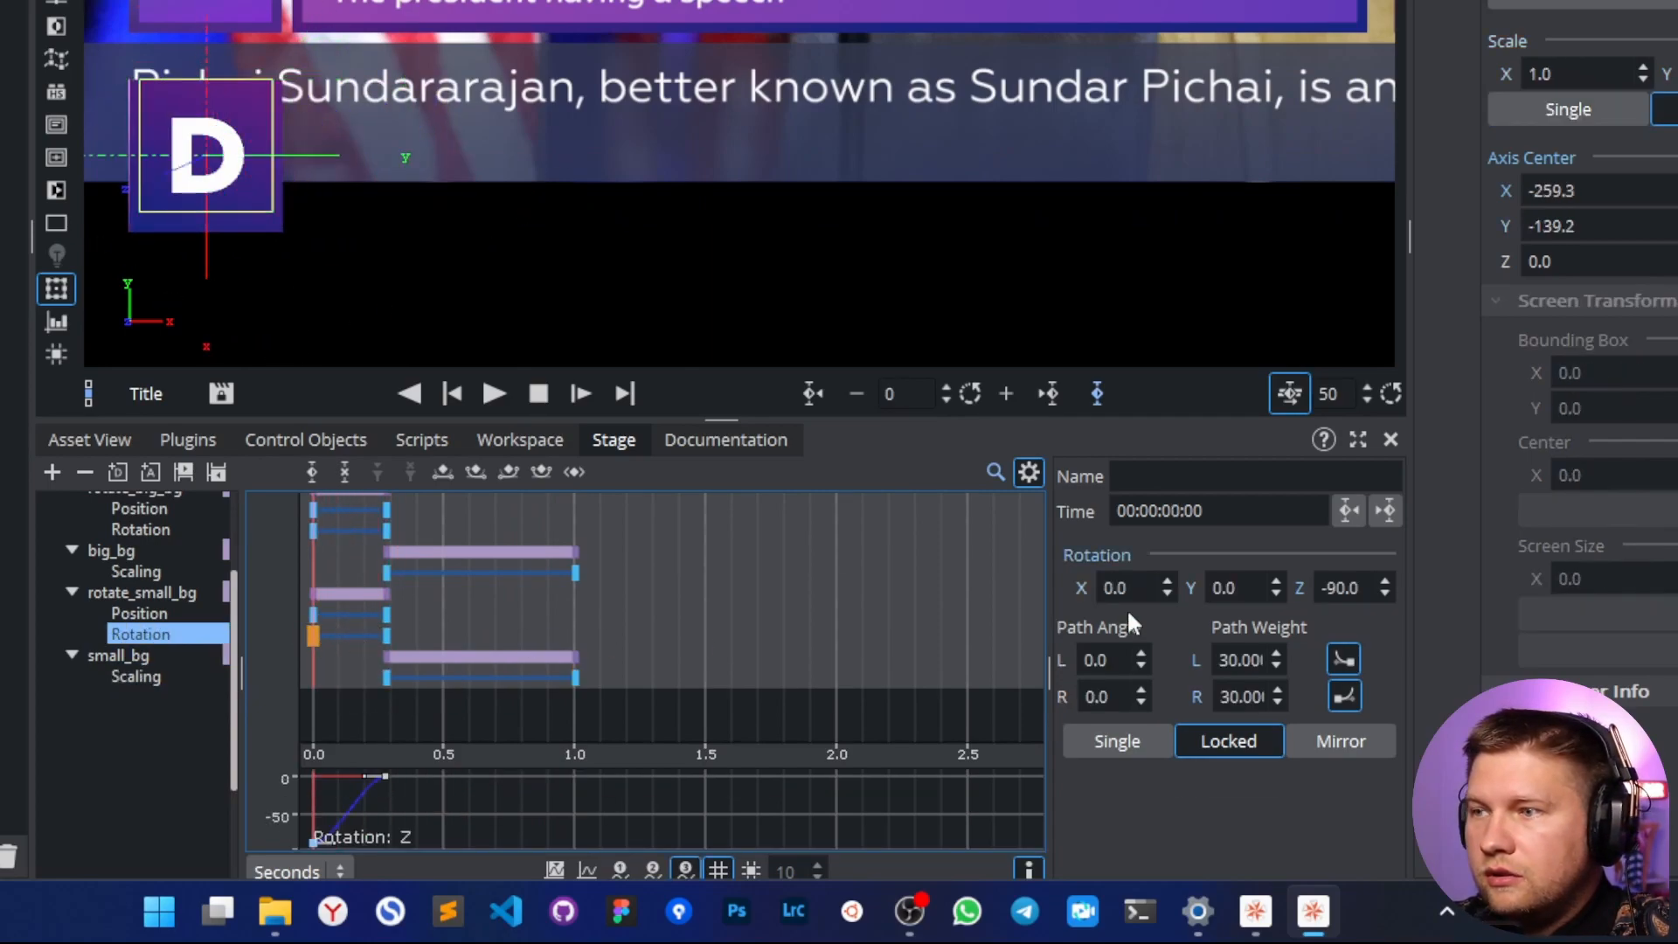
{"action": "double_click", "coordinate": [1353, 586]}
{"action": "type", "text": "90"}
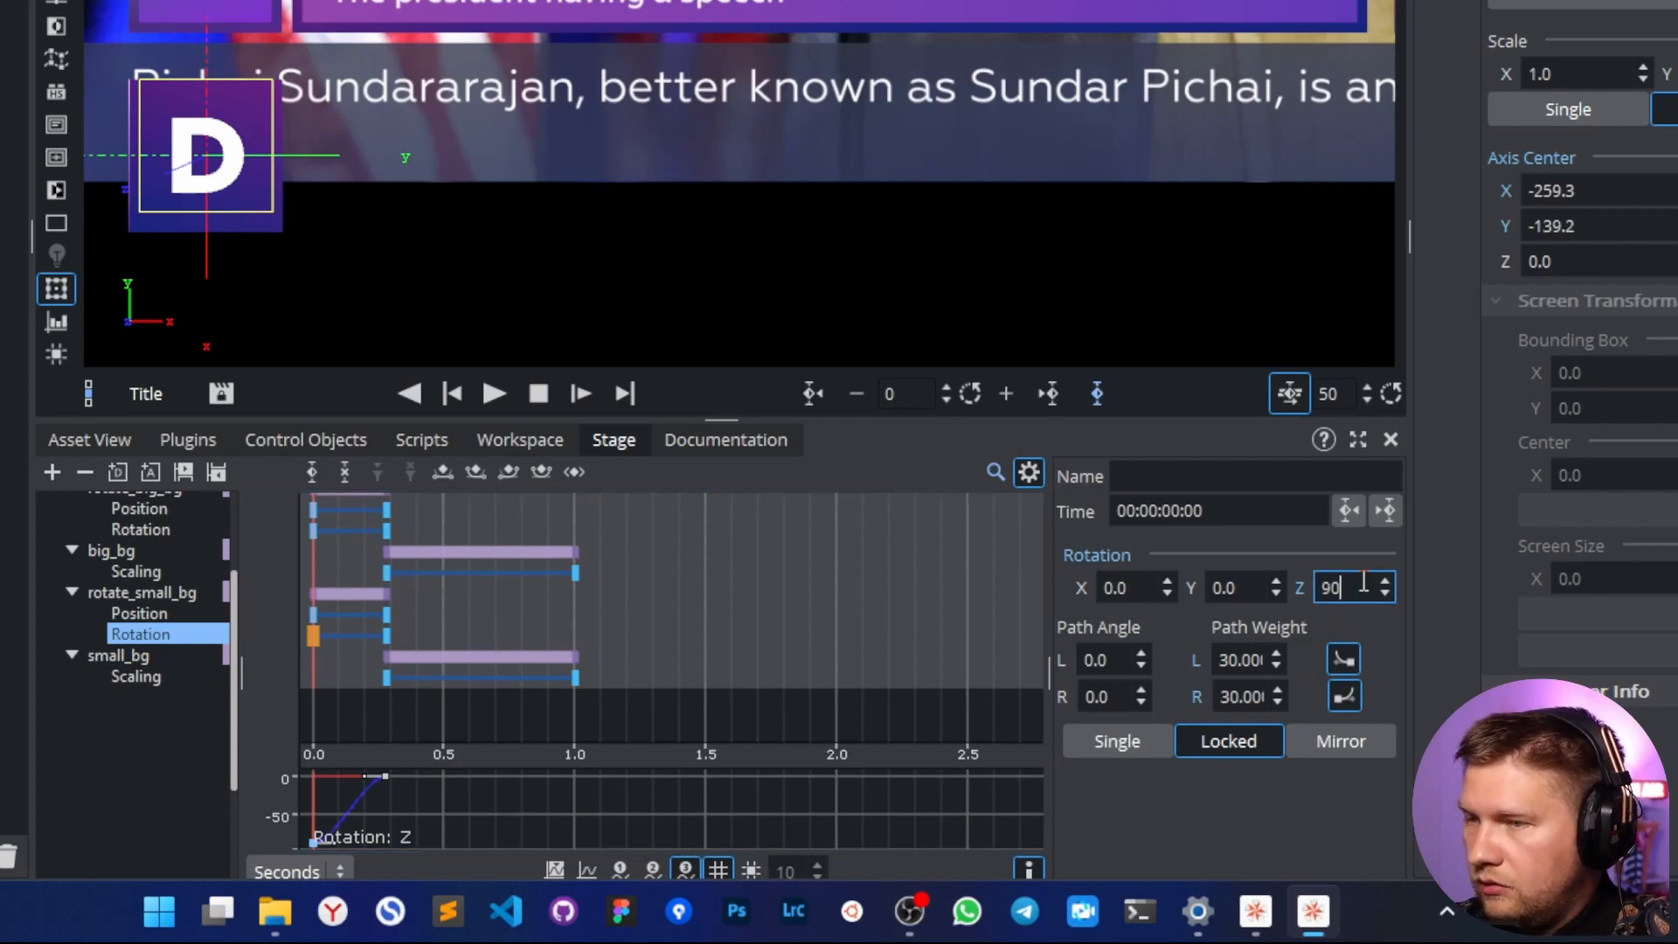
{"action": "key", "text": "Return"}
{"action": "left_click", "coordinate": [298, 657]}
{"action": "left_click_drag", "start_coordinate": [298, 658], "coordinate": [536, 688]}
{"action": "left_click_drag", "start_coordinate": [579, 692], "coordinate": [583, 693]}
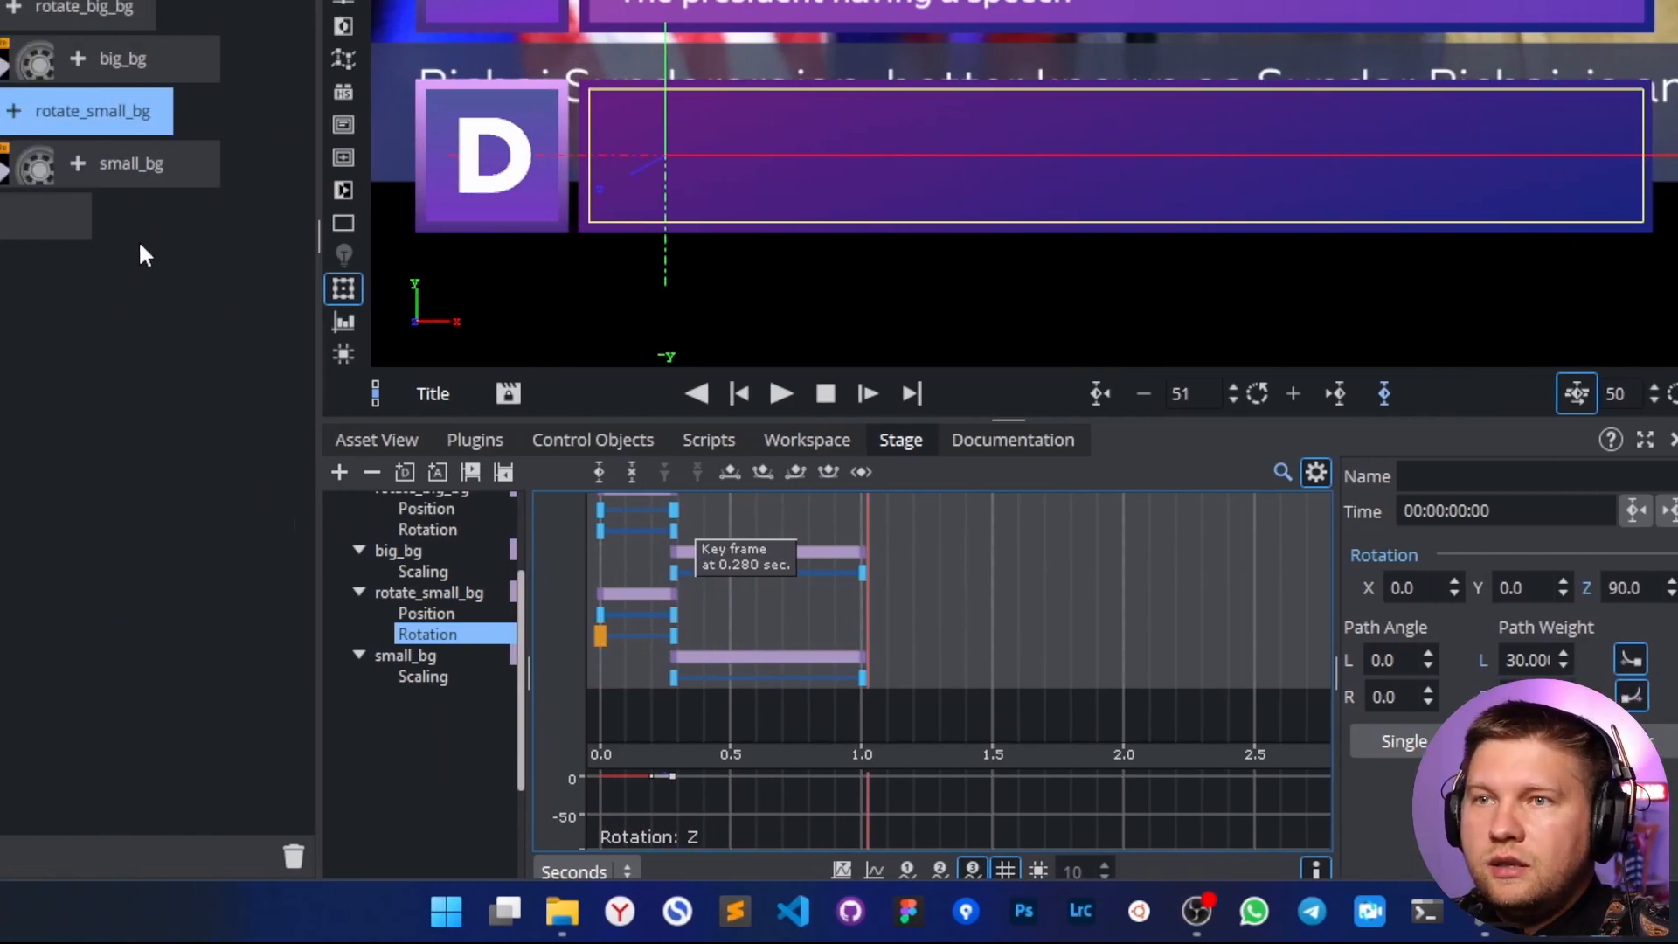
Recolor the four vertex colors of small_bg from the reference, lighter purple for the left corners and blue-violet for the right.
{"action": "left_click", "coordinate": [139, 166]}
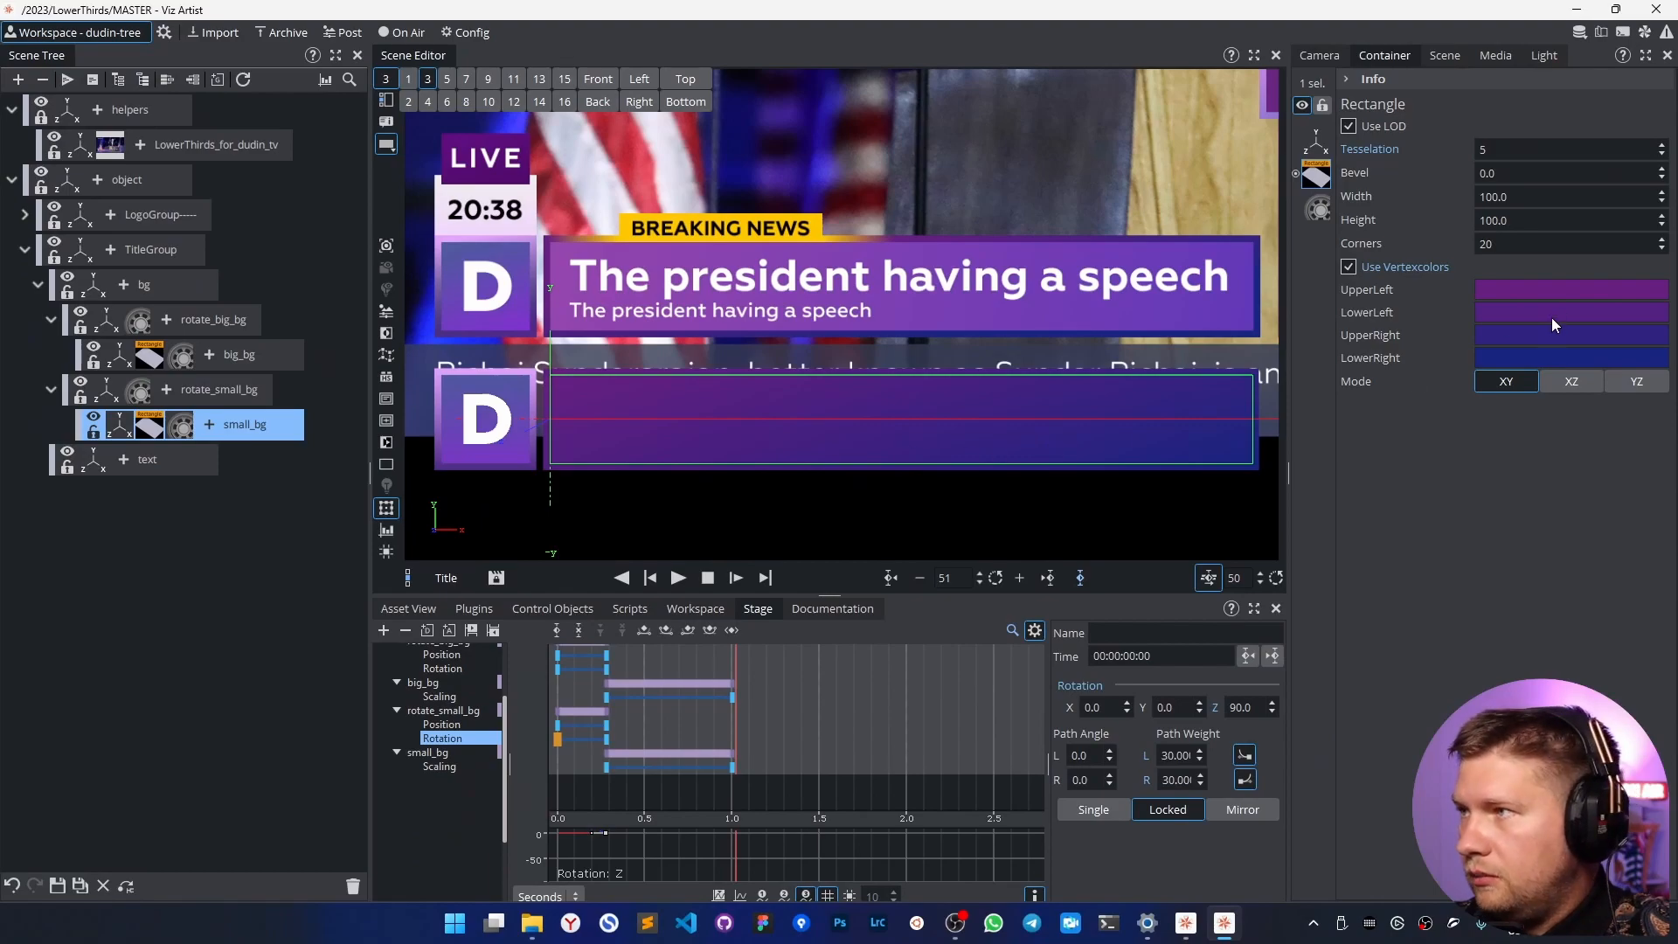
{"action": "left_click", "coordinate": [1556, 289]}
{"action": "left_click", "coordinate": [1645, 519]}
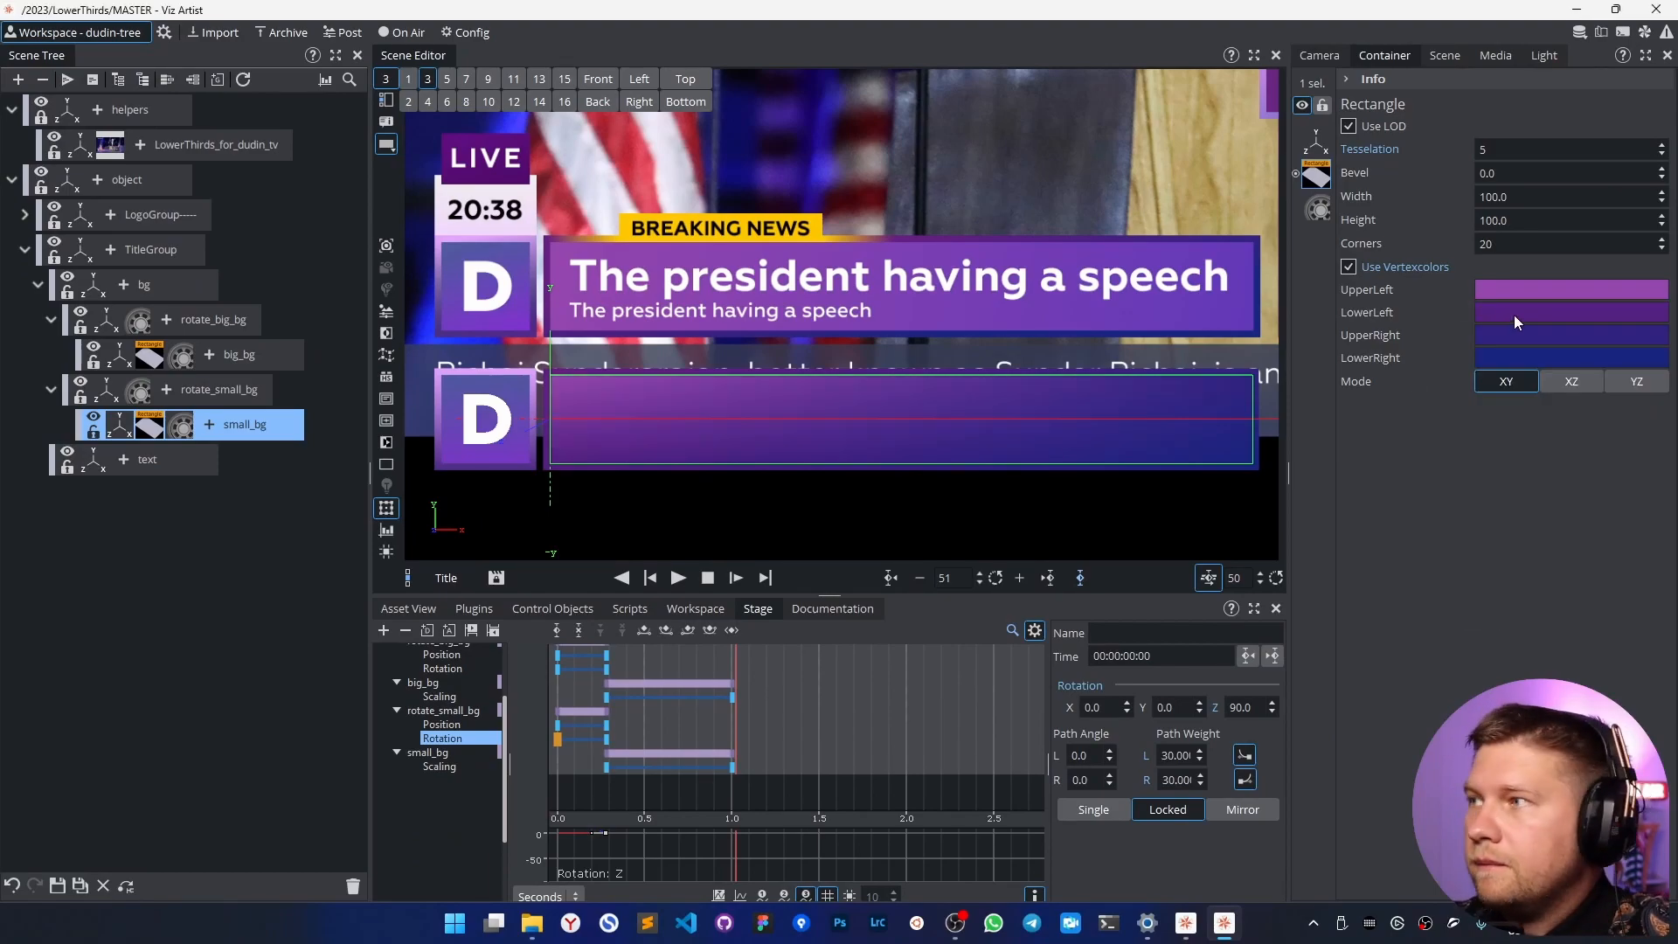
{"action": "left_click", "coordinate": [1507, 316]}
{"action": "left_click", "coordinate": [1644, 542]}
{"action": "left_click", "coordinate": [1521, 335]}
{"action": "left_click", "coordinate": [1645, 565]}
{"action": "left_click", "coordinate": [1248, 245]}
{"action": "left_click", "coordinate": [1539, 358]}
{"action": "left_click", "coordinate": [1645, 587]}
{"action": "left_click", "coordinate": [1248, 246]}
Scrub and play the title animation with the bounding box display turned off.
{"action": "left_click_drag", "start_coordinate": [736, 738], "coordinate": [621, 749]}
{"action": "left_click", "coordinate": [679, 578]}
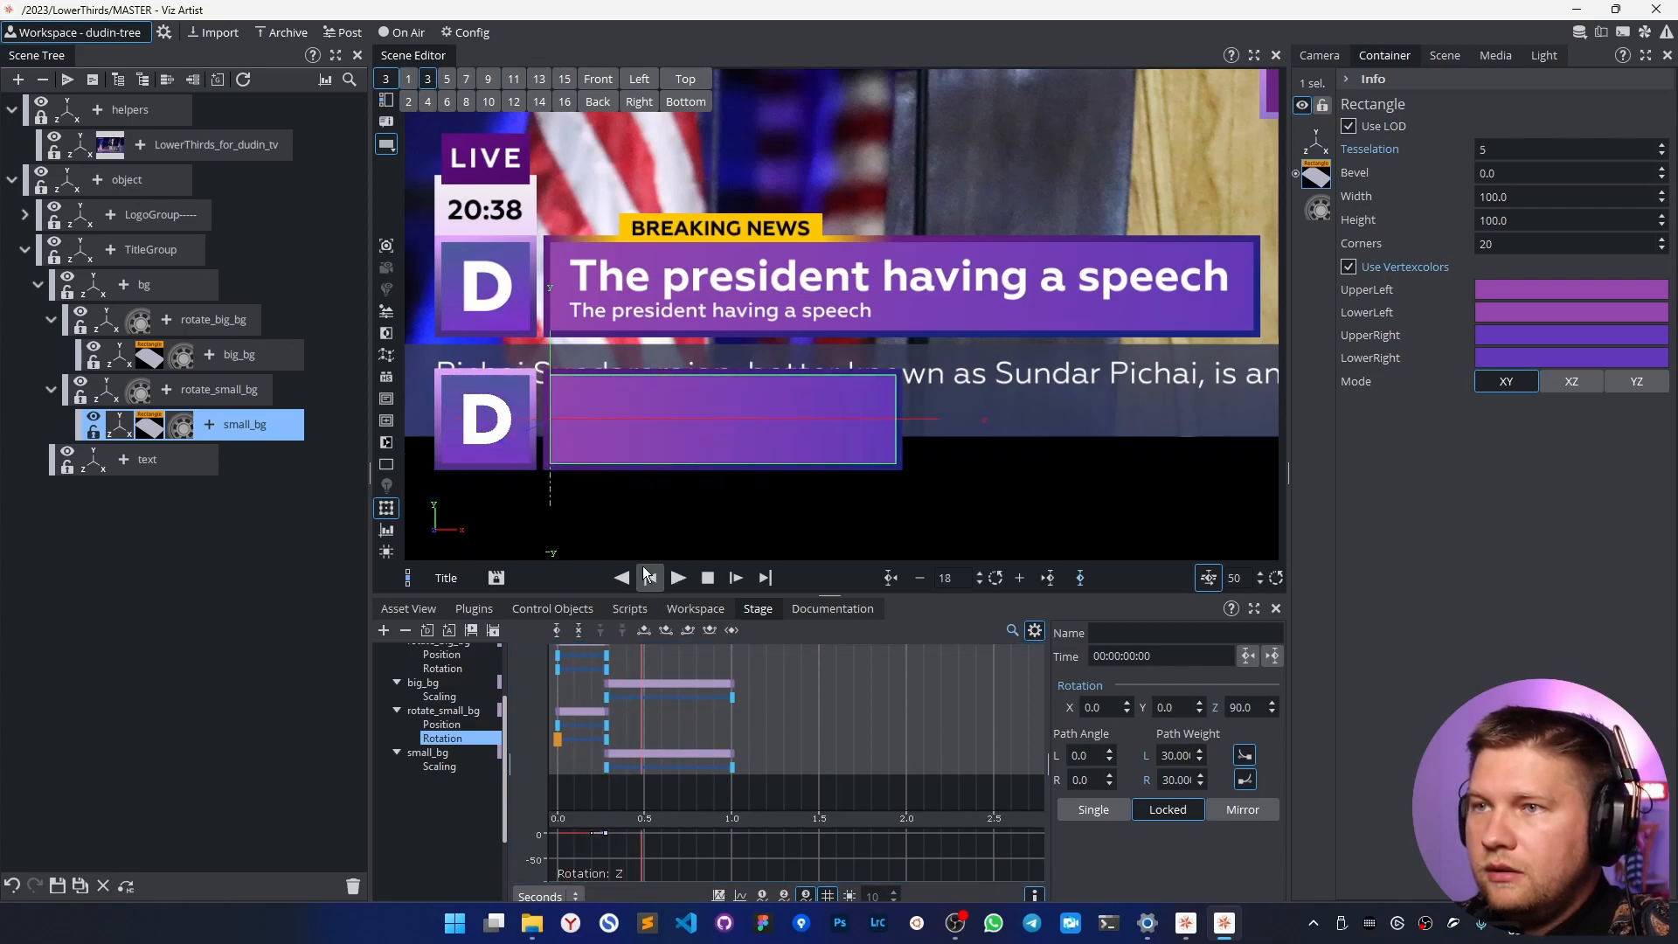
{"action": "key", "text": "b"}
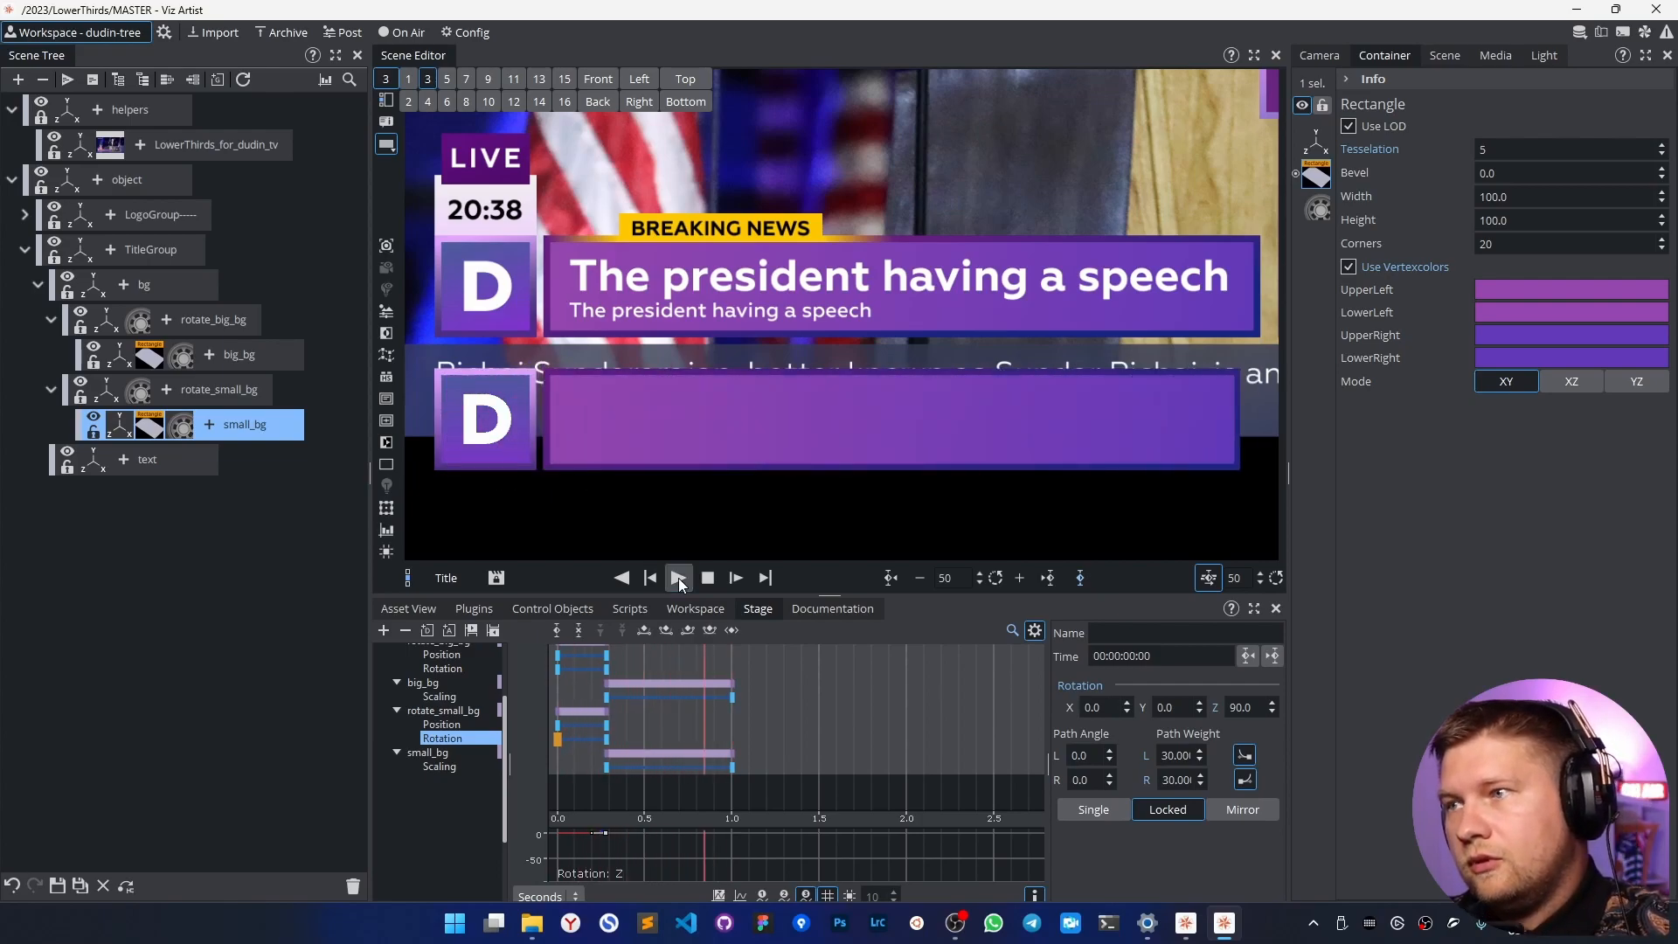
Move big_bg's end scaling keyframe earlier to frame 40 and play the animation to check the stretch.
{"action": "left_click_drag", "start_coordinate": [732, 727], "coordinate": [647, 711]}
{"action": "left_click", "coordinate": [678, 578]}
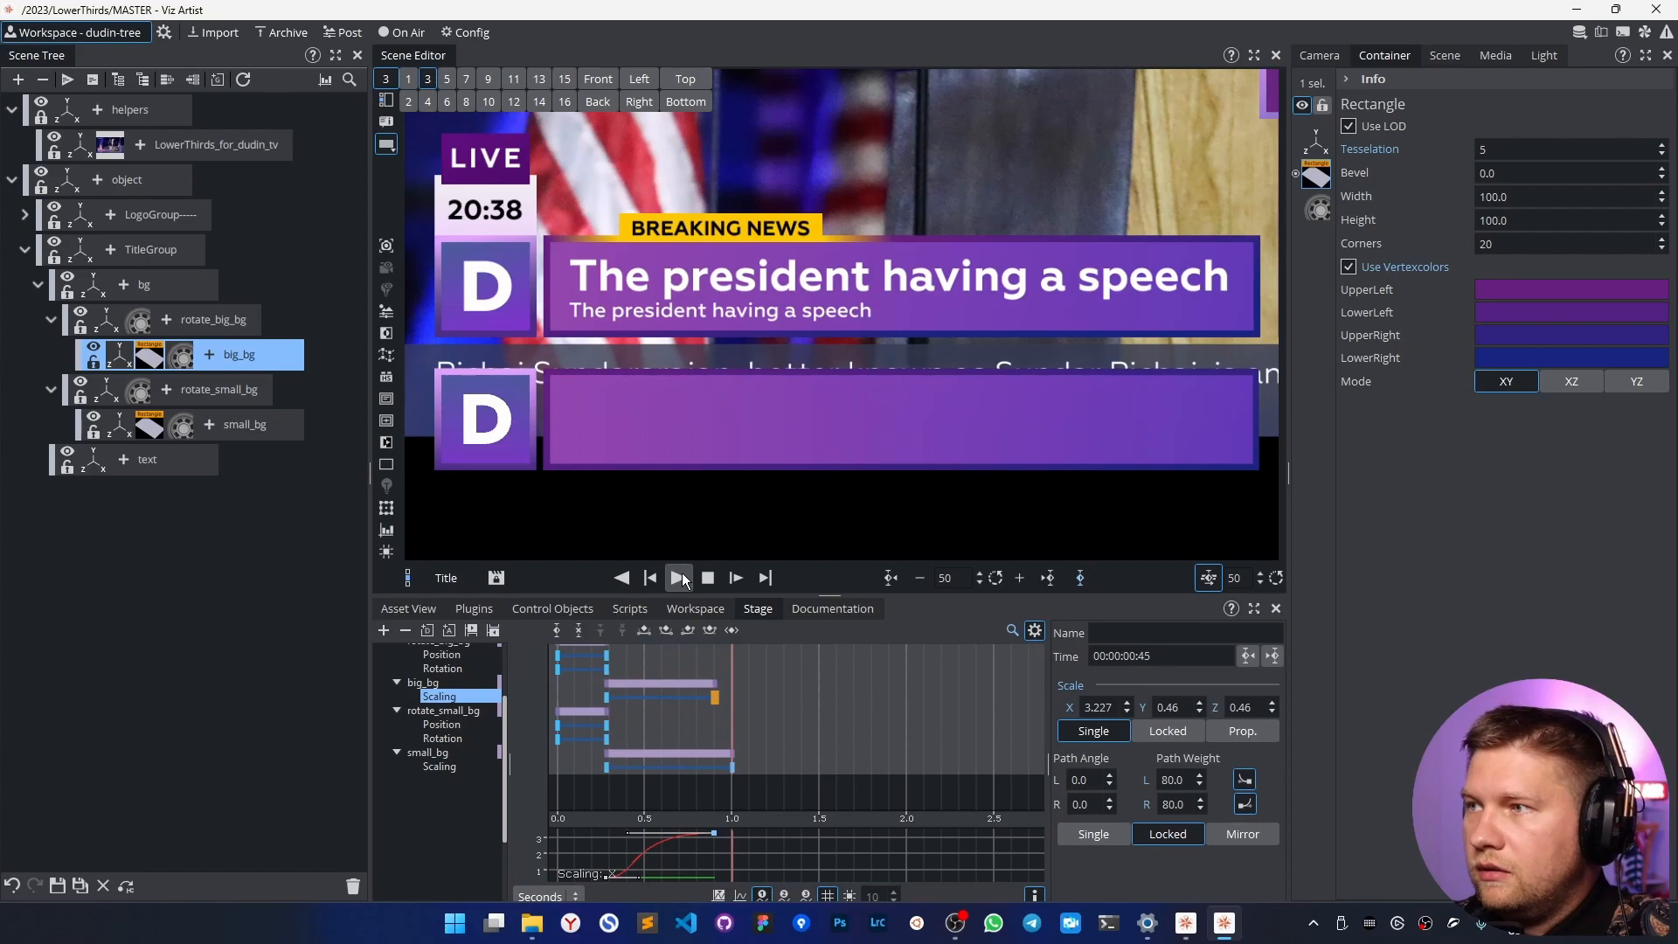
{"action": "left_click_drag", "start_coordinate": [716, 706], "coordinate": [697, 700]}
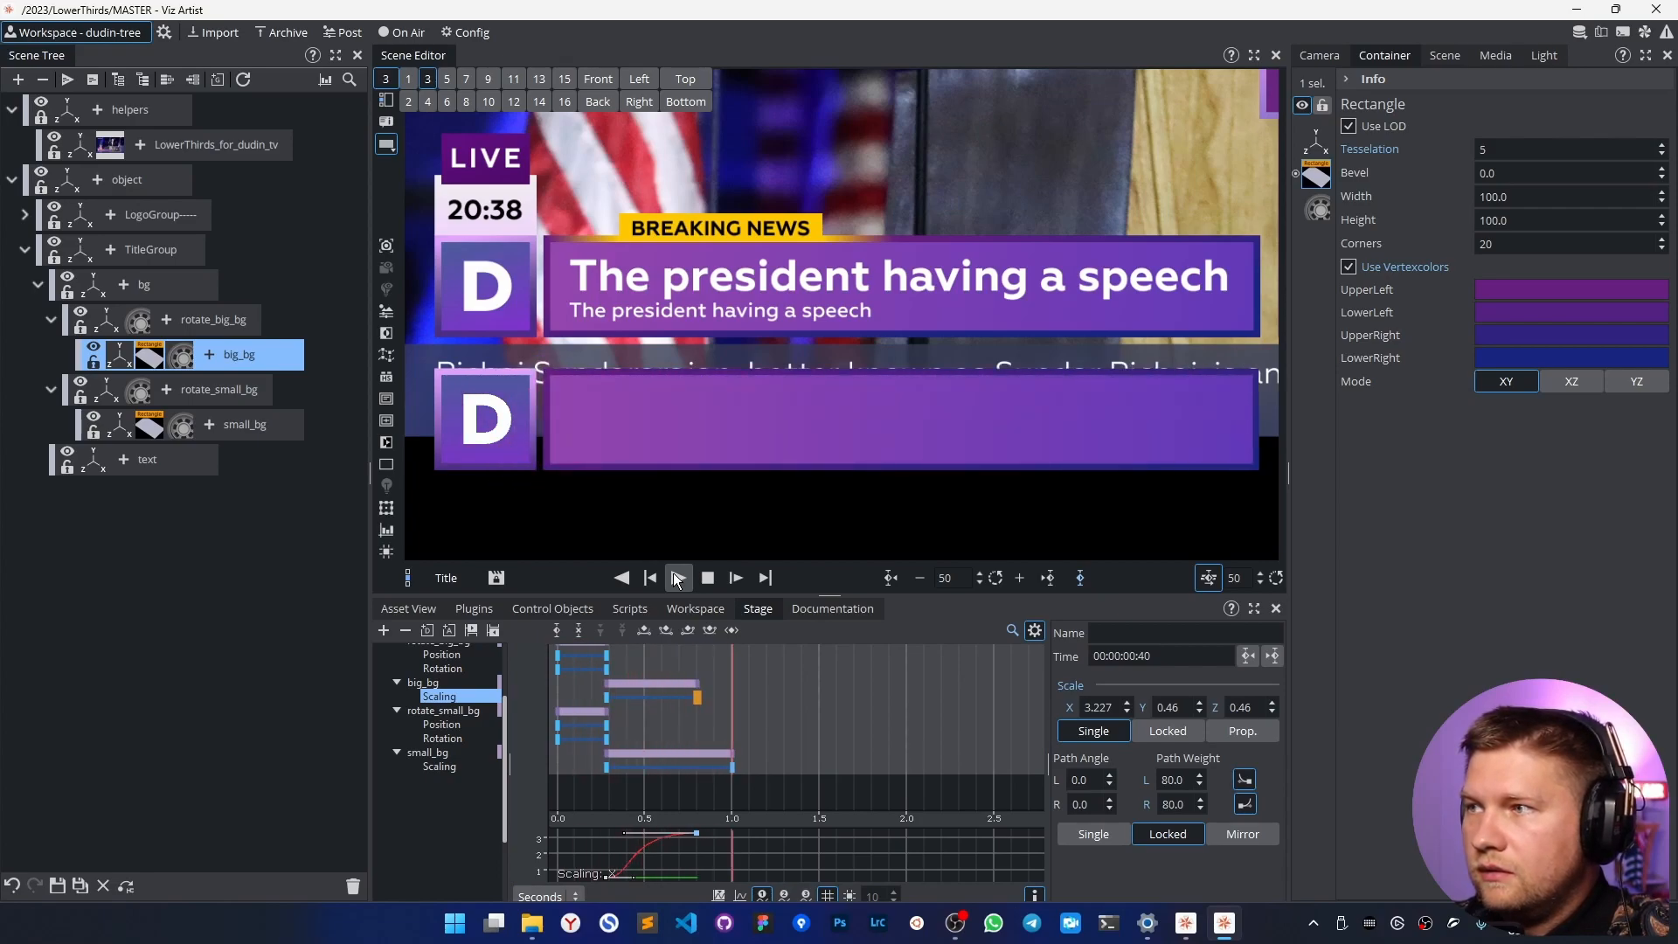
{"action": "mouse_move", "coordinate": [696, 699]}
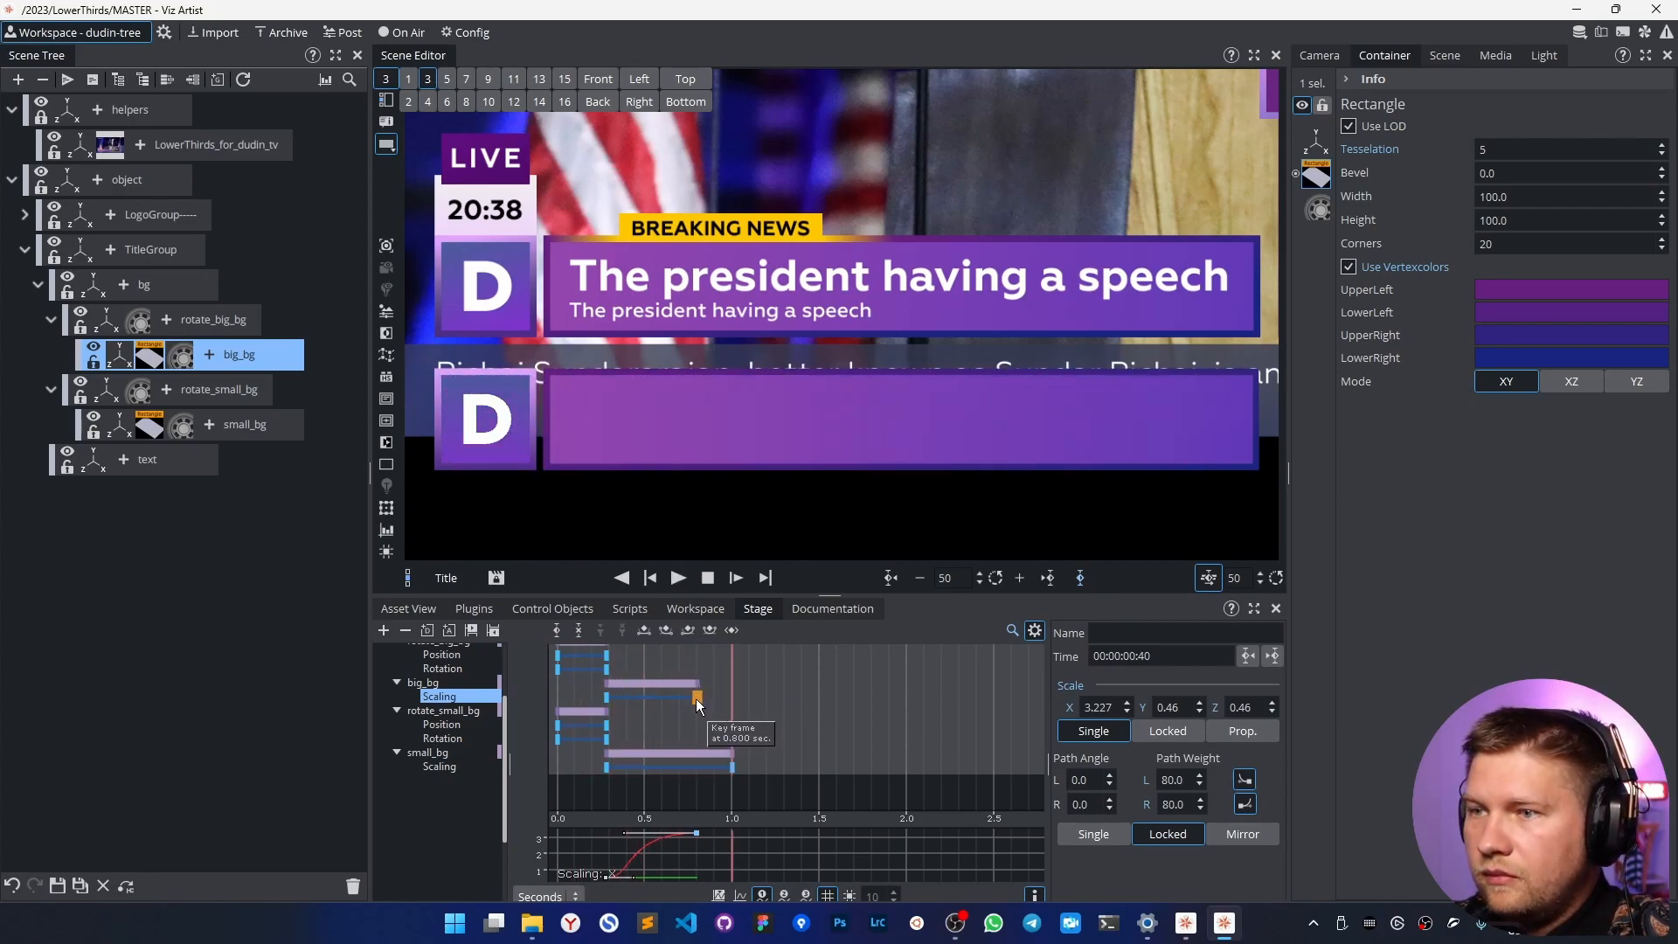
Try big_bg's end scaling keyframe at frame 35, return it to frame 40, and replay the animation.
{"action": "left_click_drag", "start_coordinate": [696, 699], "coordinate": [680, 696]}
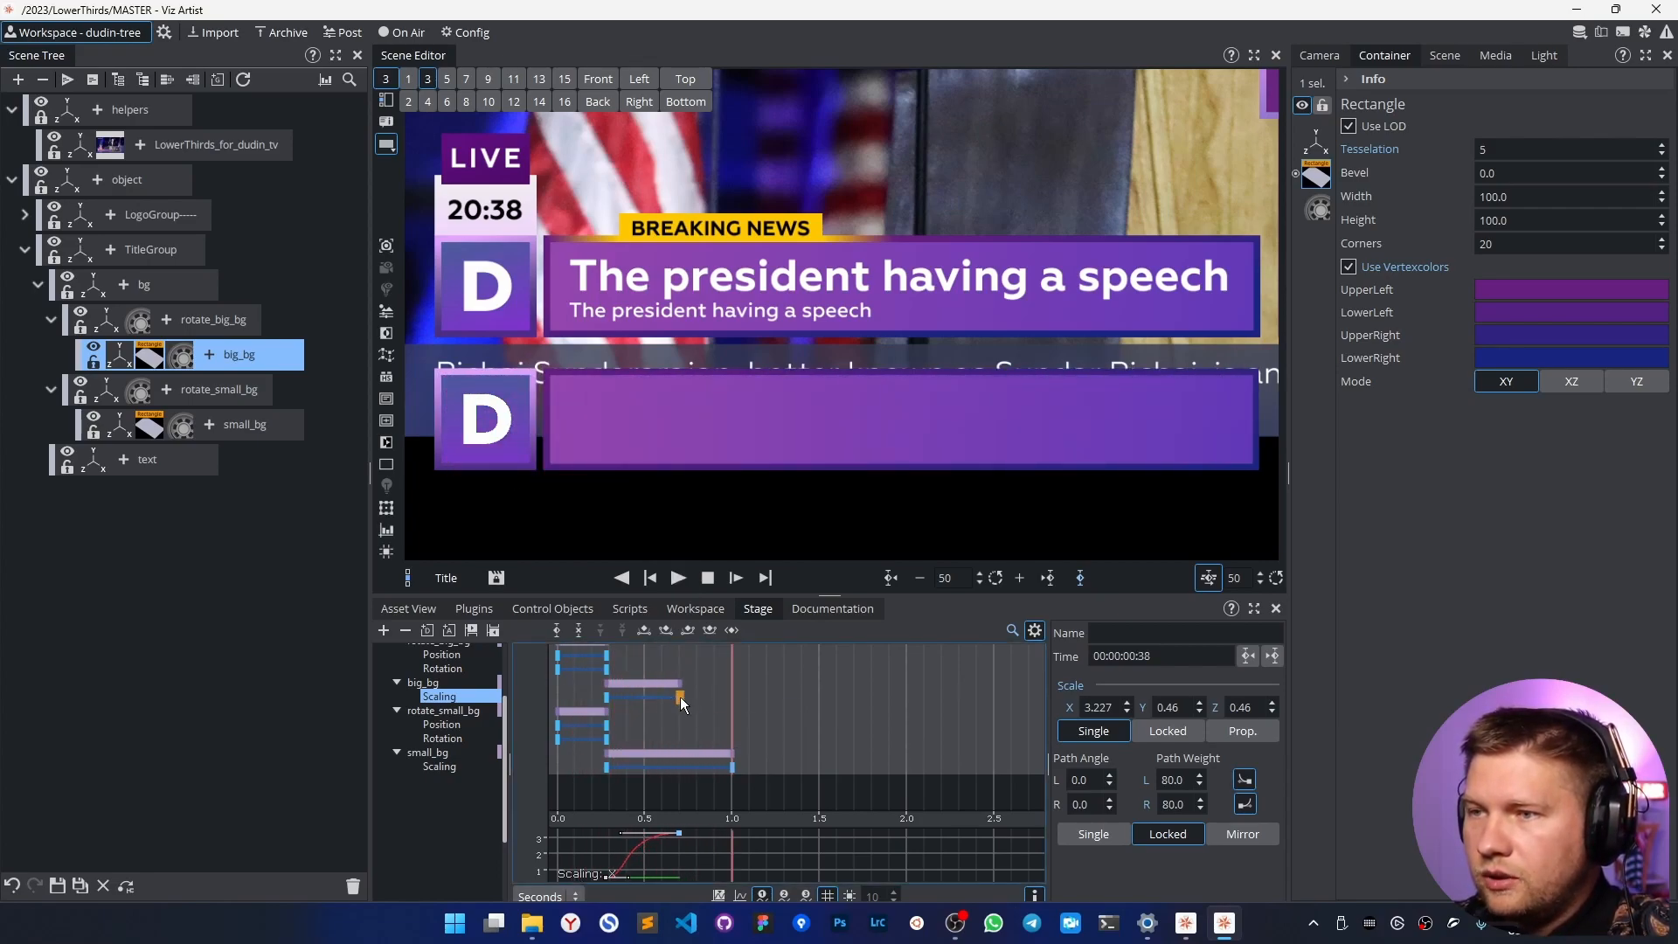
{"action": "left_click", "coordinate": [676, 583]}
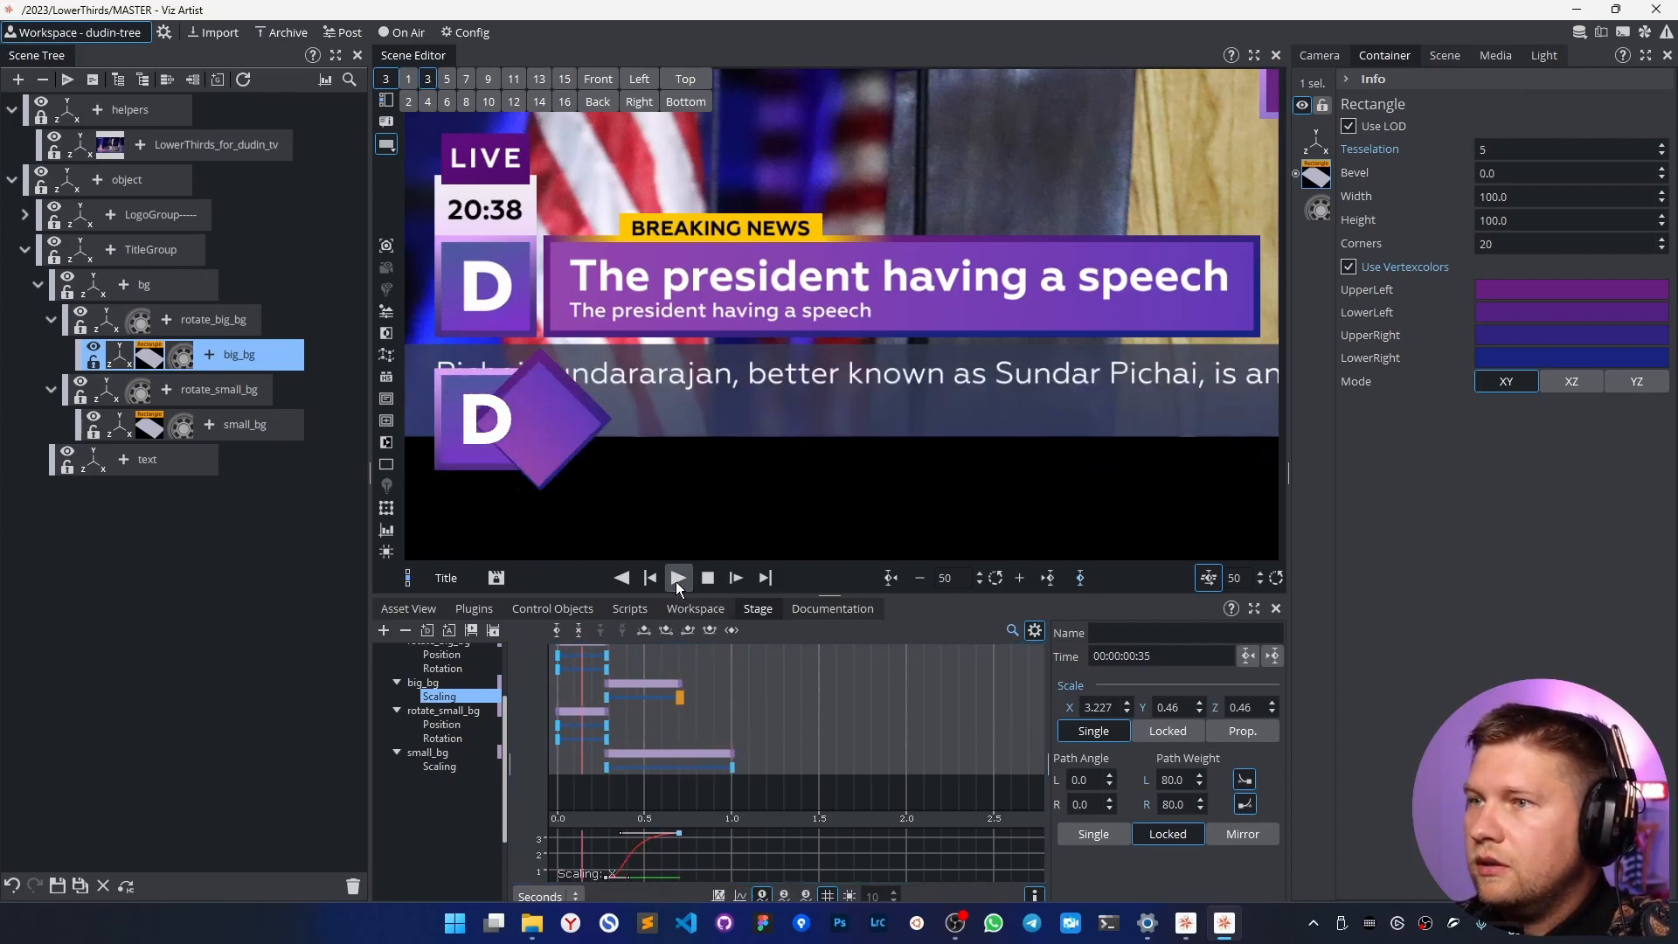
{"action": "left_click_drag", "start_coordinate": [681, 697], "coordinate": [695, 728]}
{"action": "left_click", "coordinate": [679, 578]}
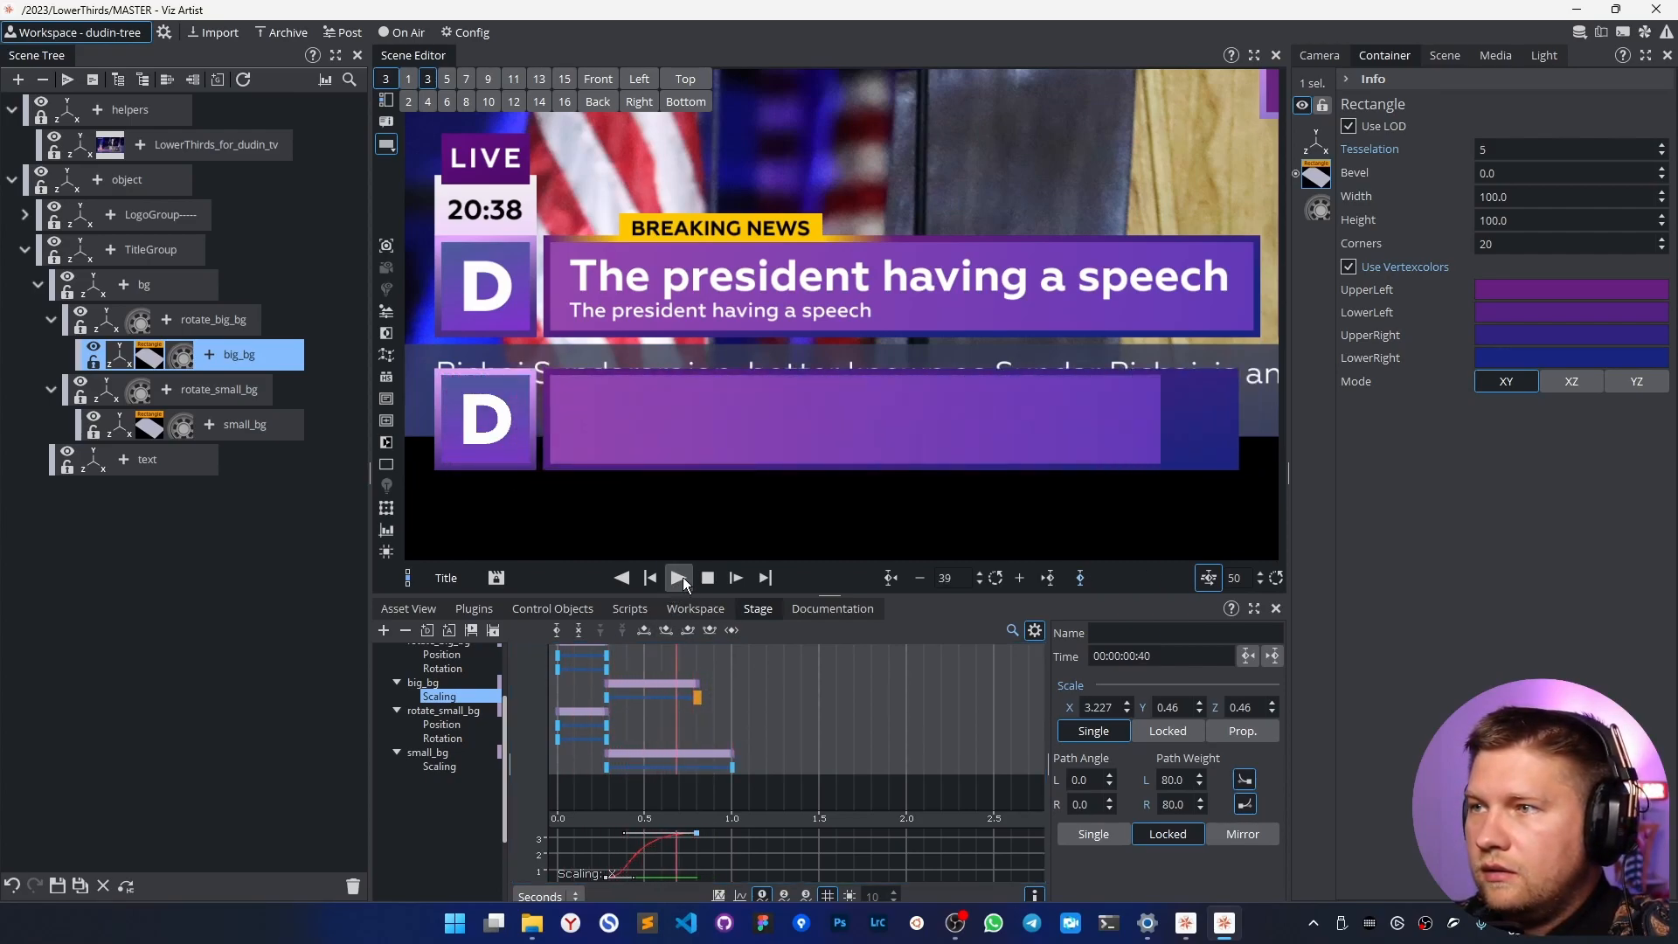
{"action": "left_click", "coordinate": [679, 577]}
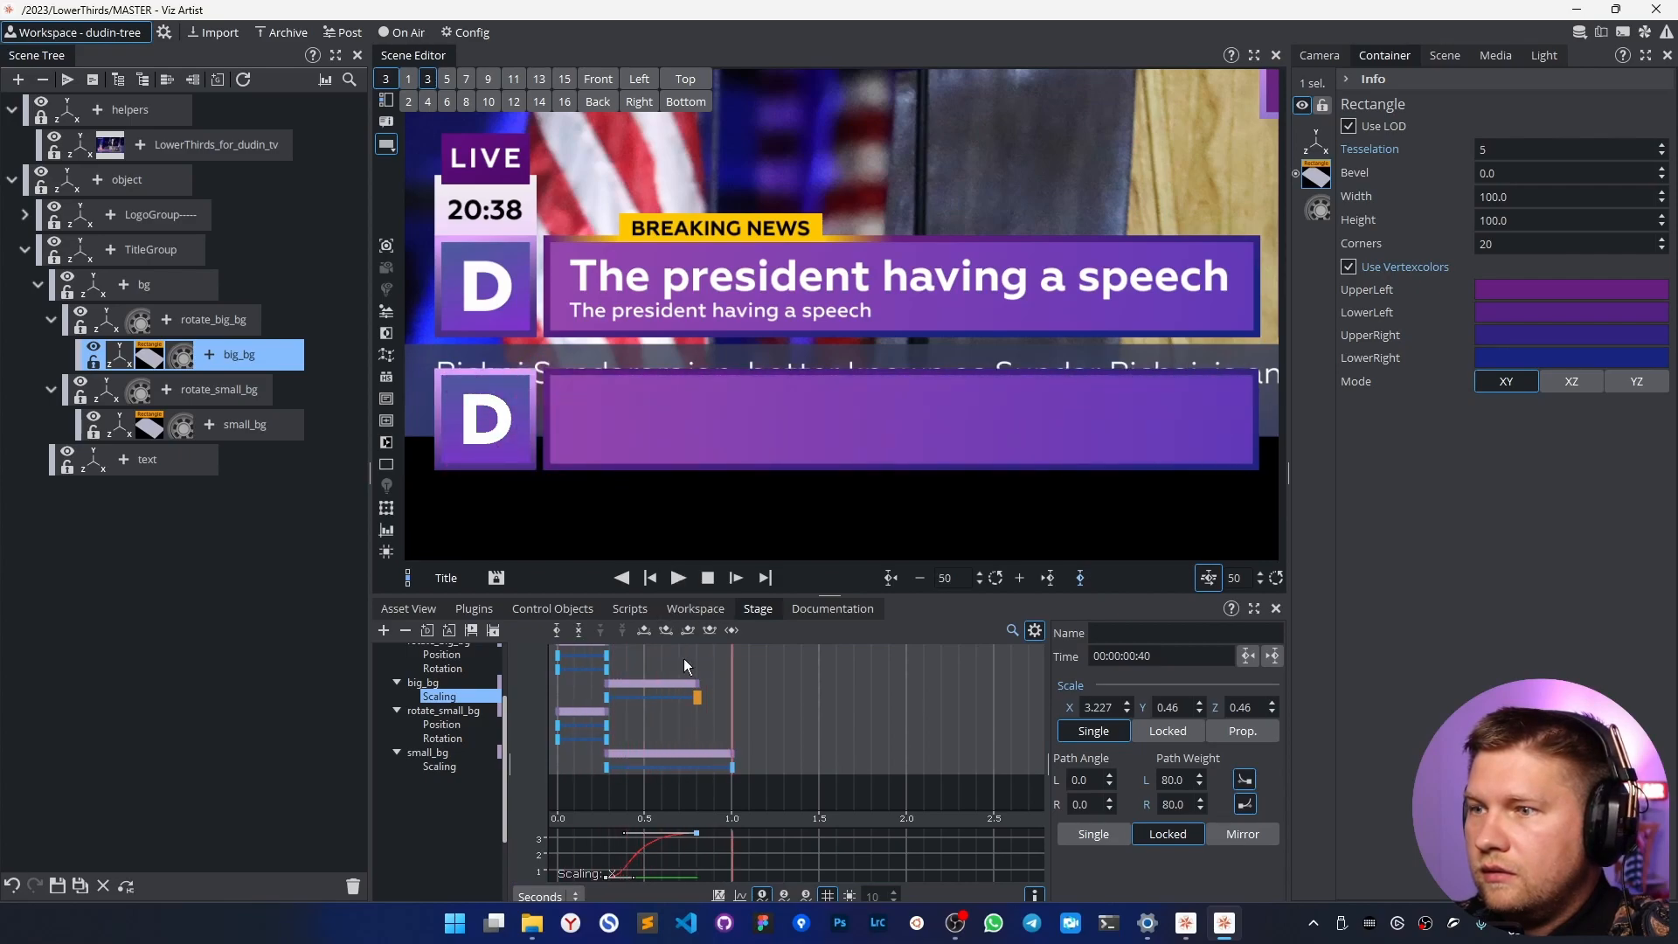
Move small_bg's end scaling keyframe to 1.2 seconds so its stretch finishes after big_bg's.
{"action": "left_click_drag", "start_coordinate": [734, 767], "coordinate": [768, 768]}
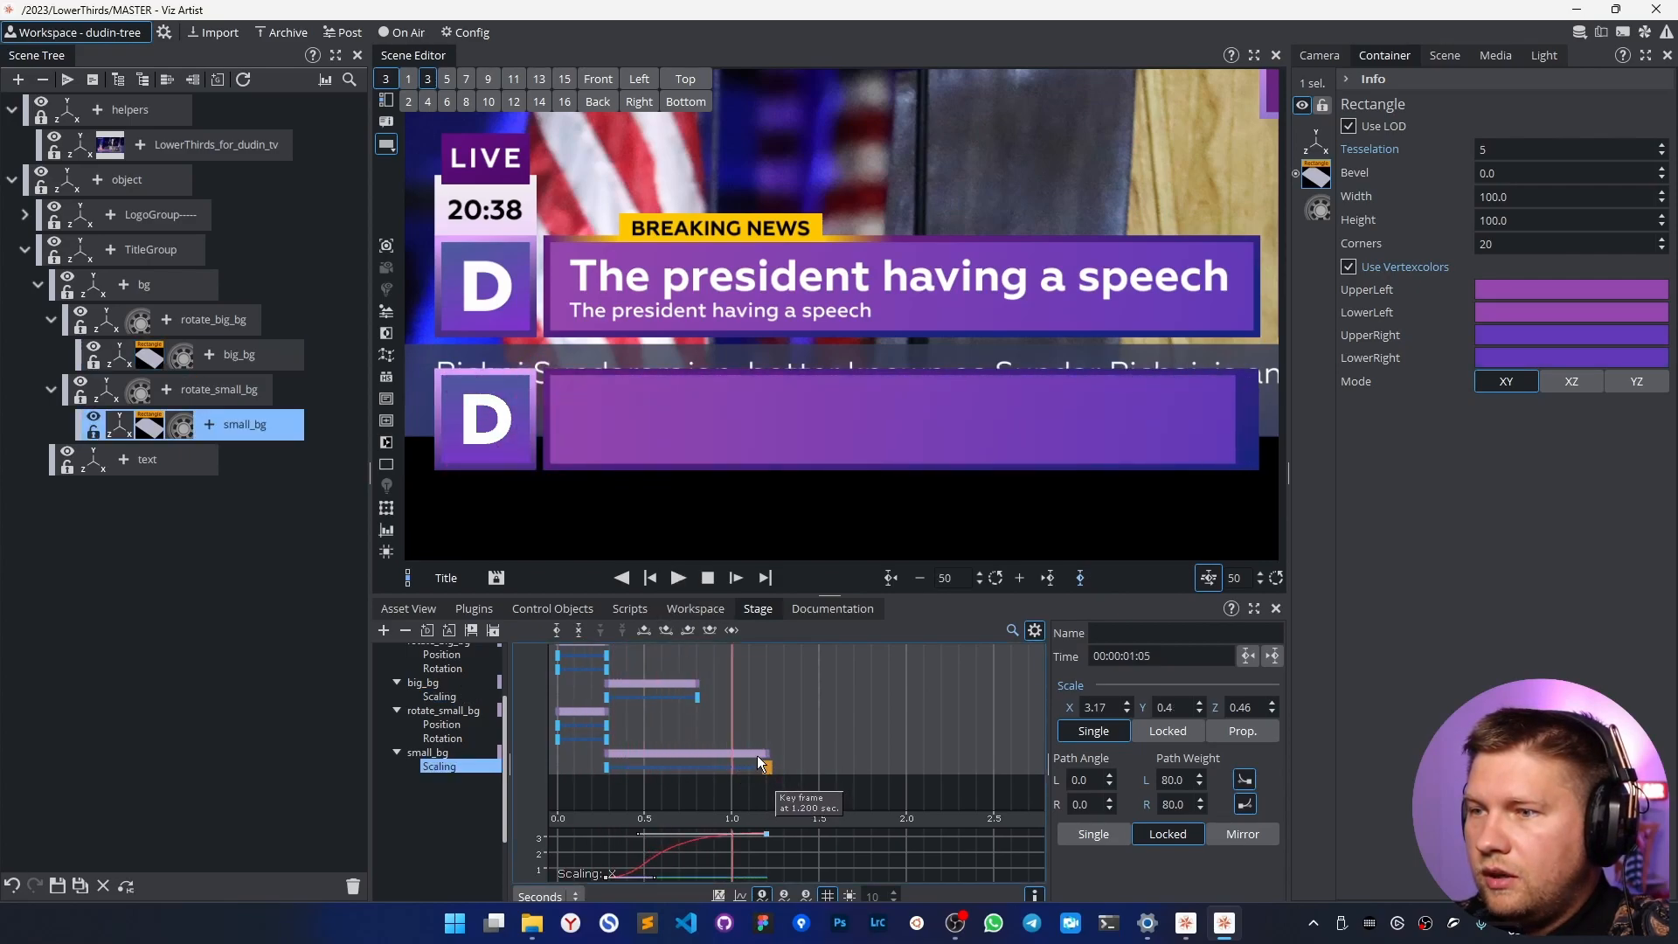
Replay the title animation and move small_bg's end scaling keyframe to 1.0 second.
{"action": "left_click", "coordinate": [679, 578]}
{"action": "left_click", "coordinate": [679, 577]}
{"action": "left_click", "coordinate": [680, 576]}
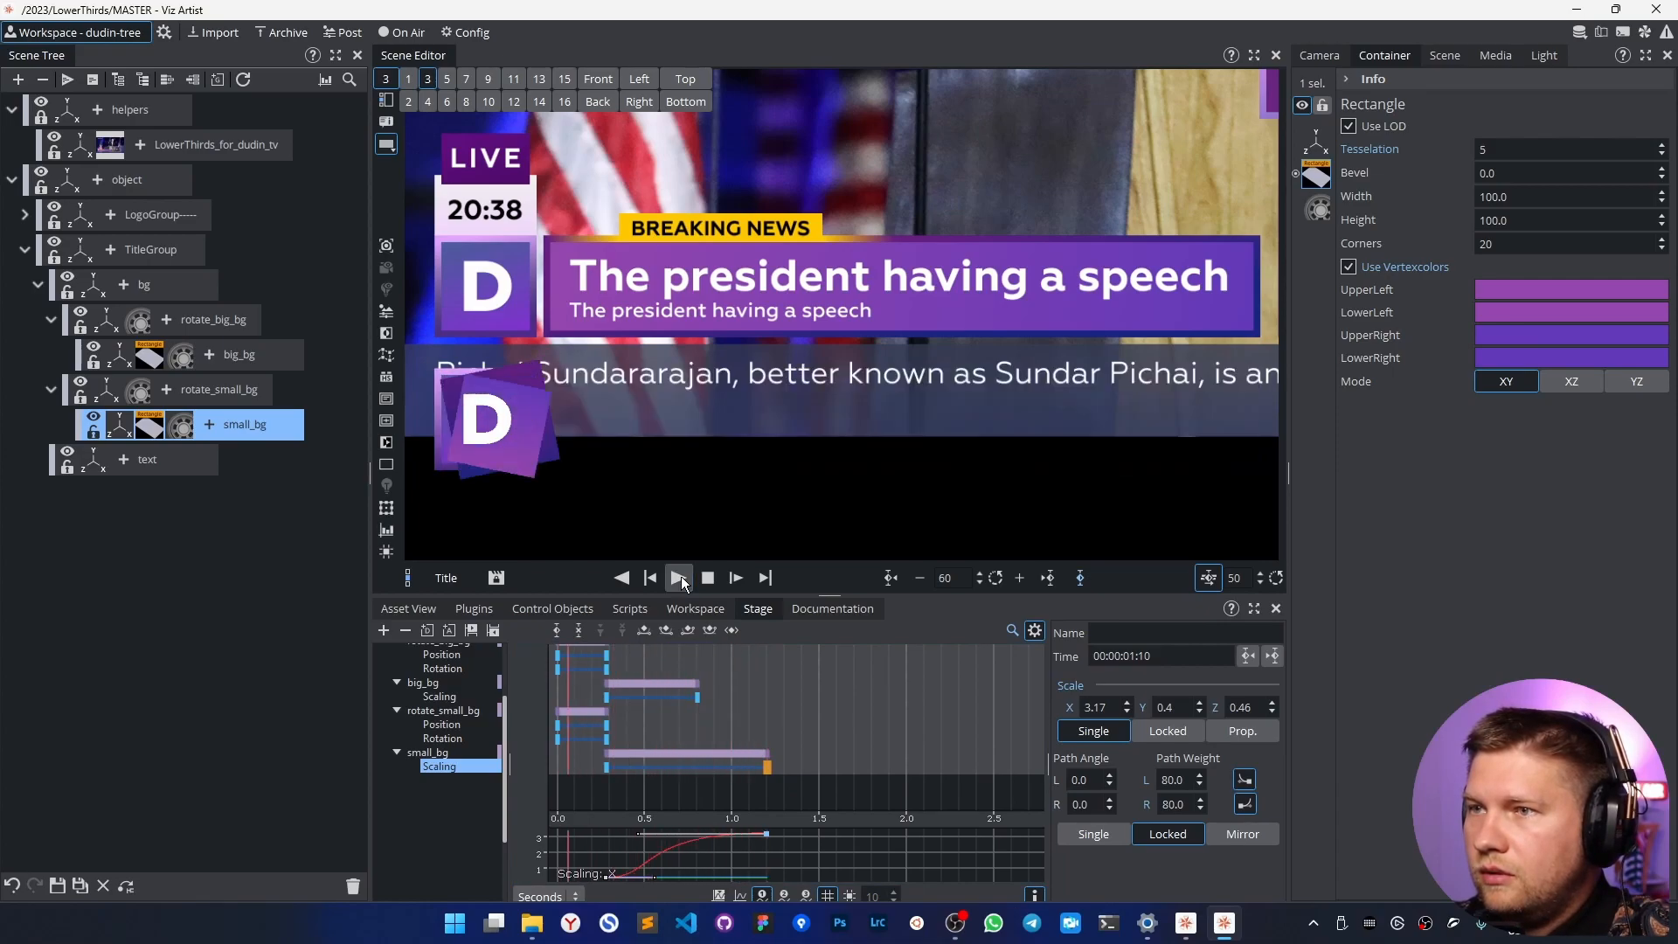
{"action": "left_click", "coordinate": [680, 578]}
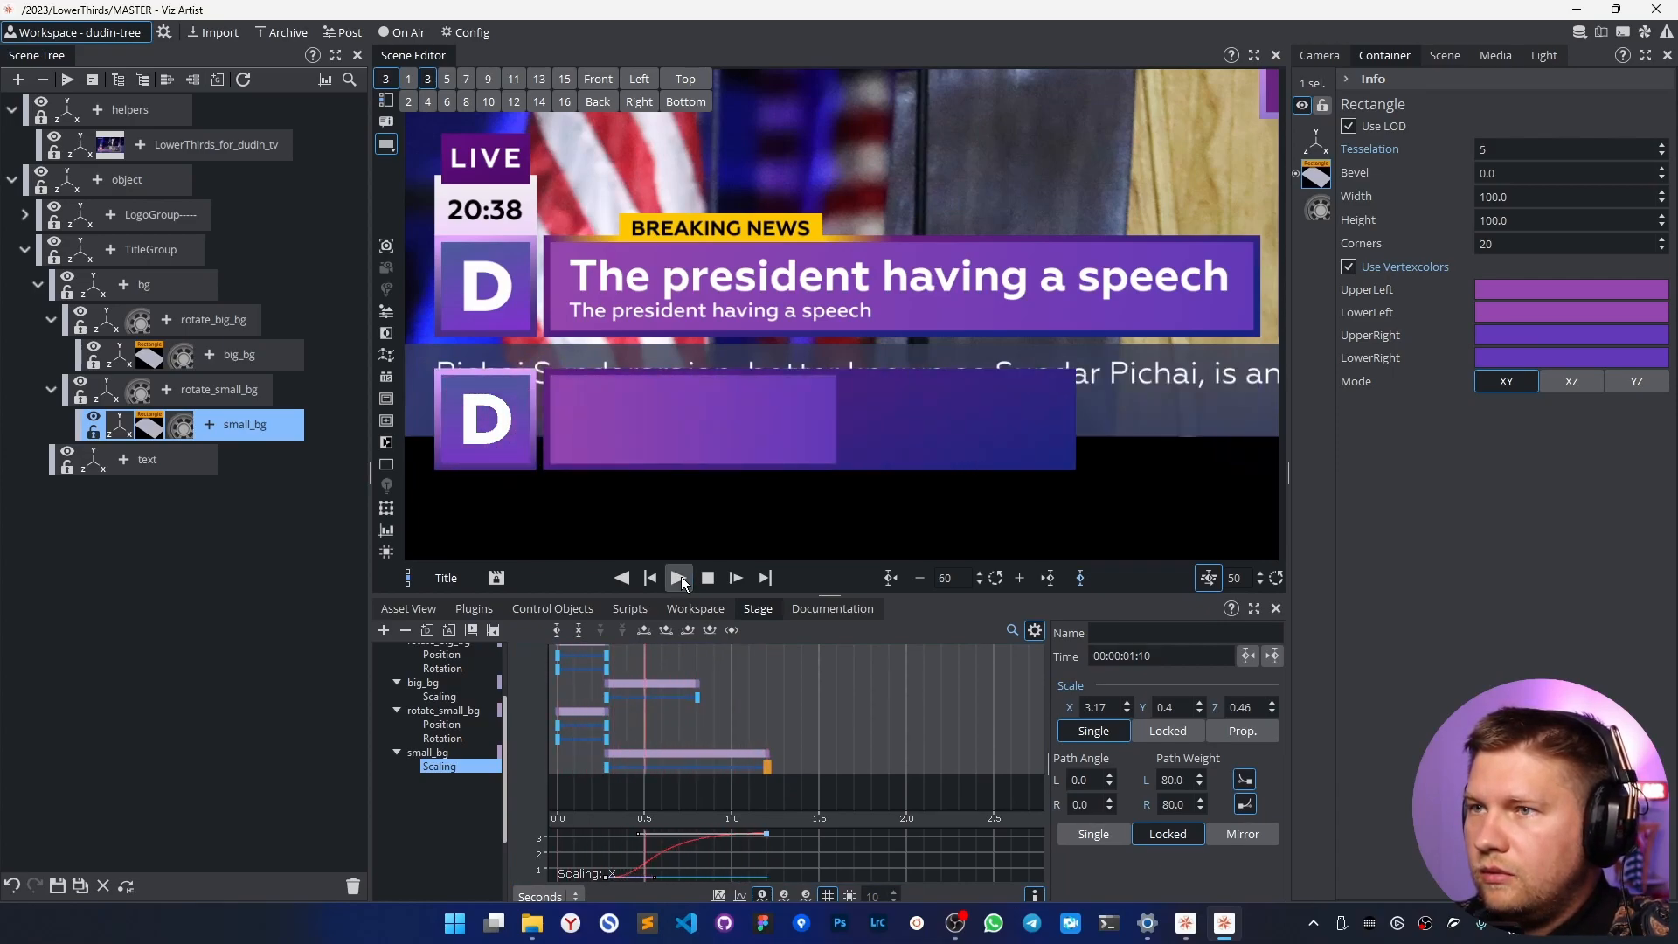
{"action": "left_click", "coordinate": [680, 576]}
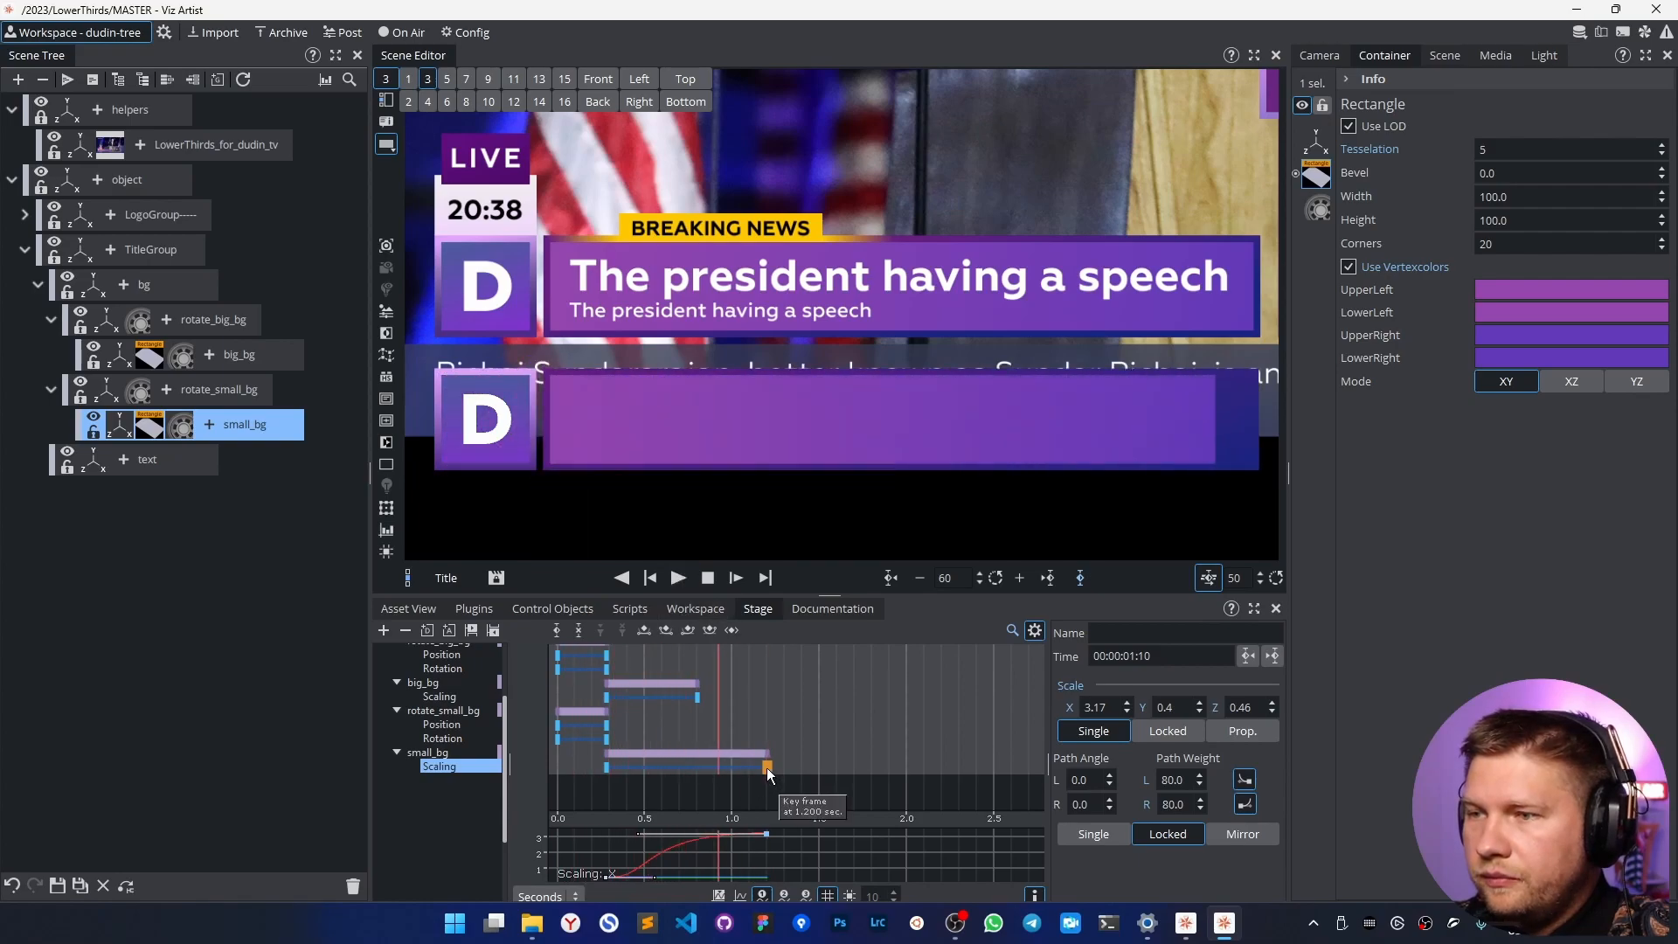
{"action": "left_click_drag", "start_coordinate": [768, 766], "coordinate": [733, 736]}
{"action": "scroll", "coordinate": [808, 769], "scroll_direction": "up", "scroll_amount": 3}
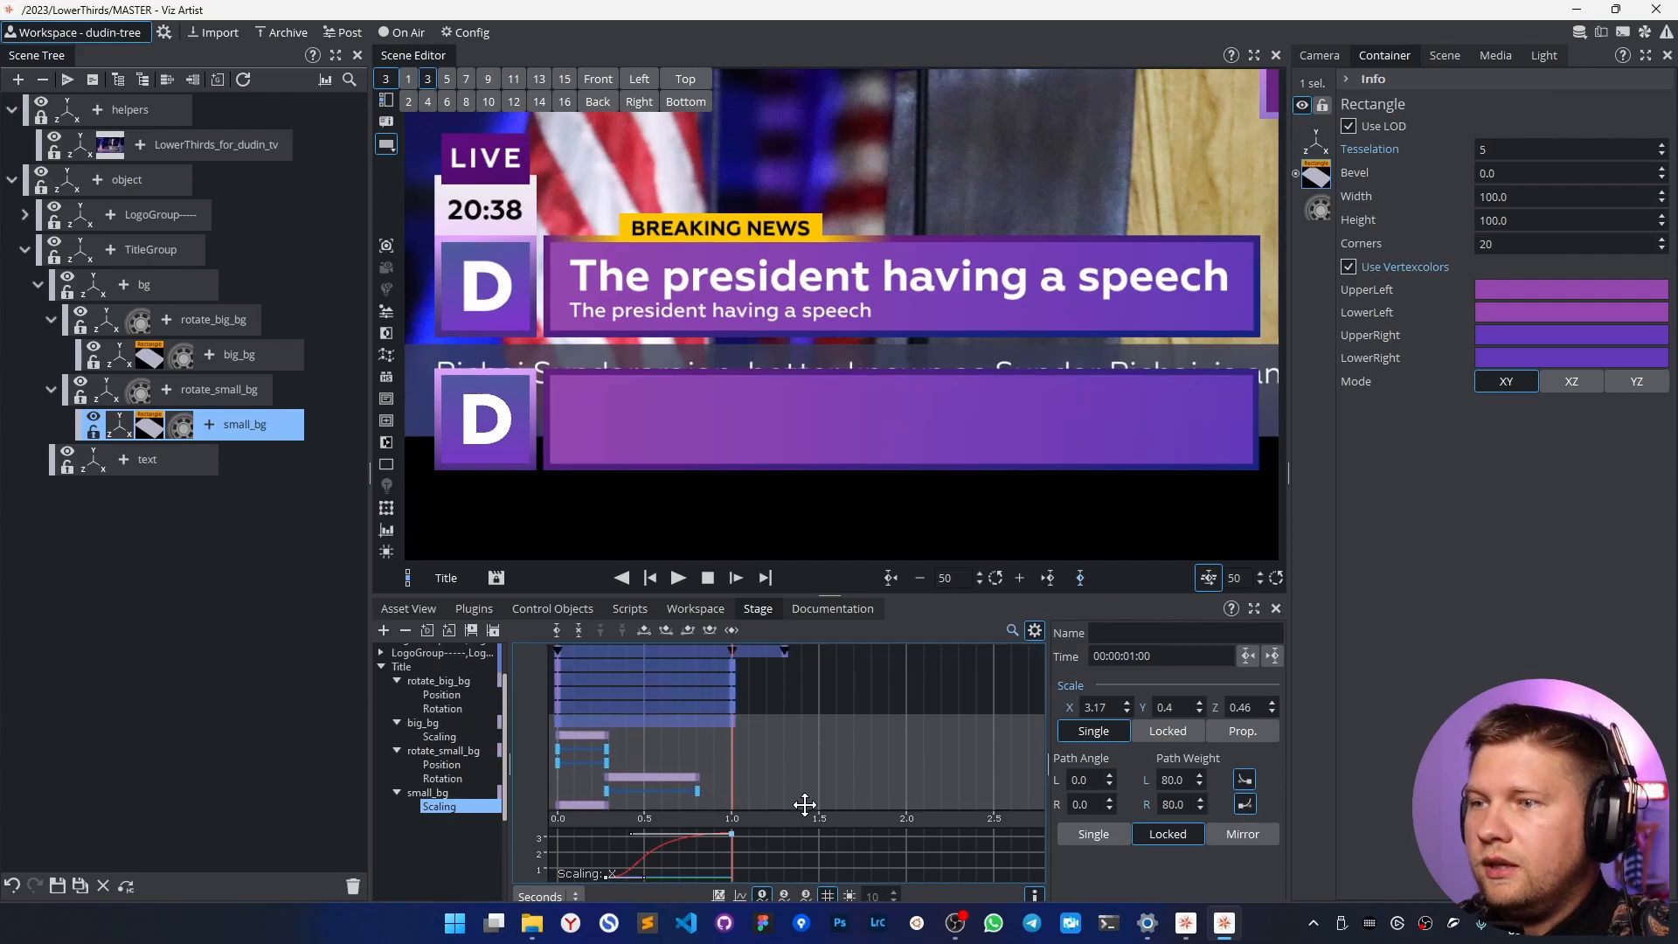
{"action": "mouse_move", "coordinate": [747, 760]}
{"action": "left_mouse_down"}
{"action": "mouse_move", "coordinate": [521, 760]}
{"action": "mouse_move", "coordinate": [733, 760]}
{"action": "left_mouse_up"}
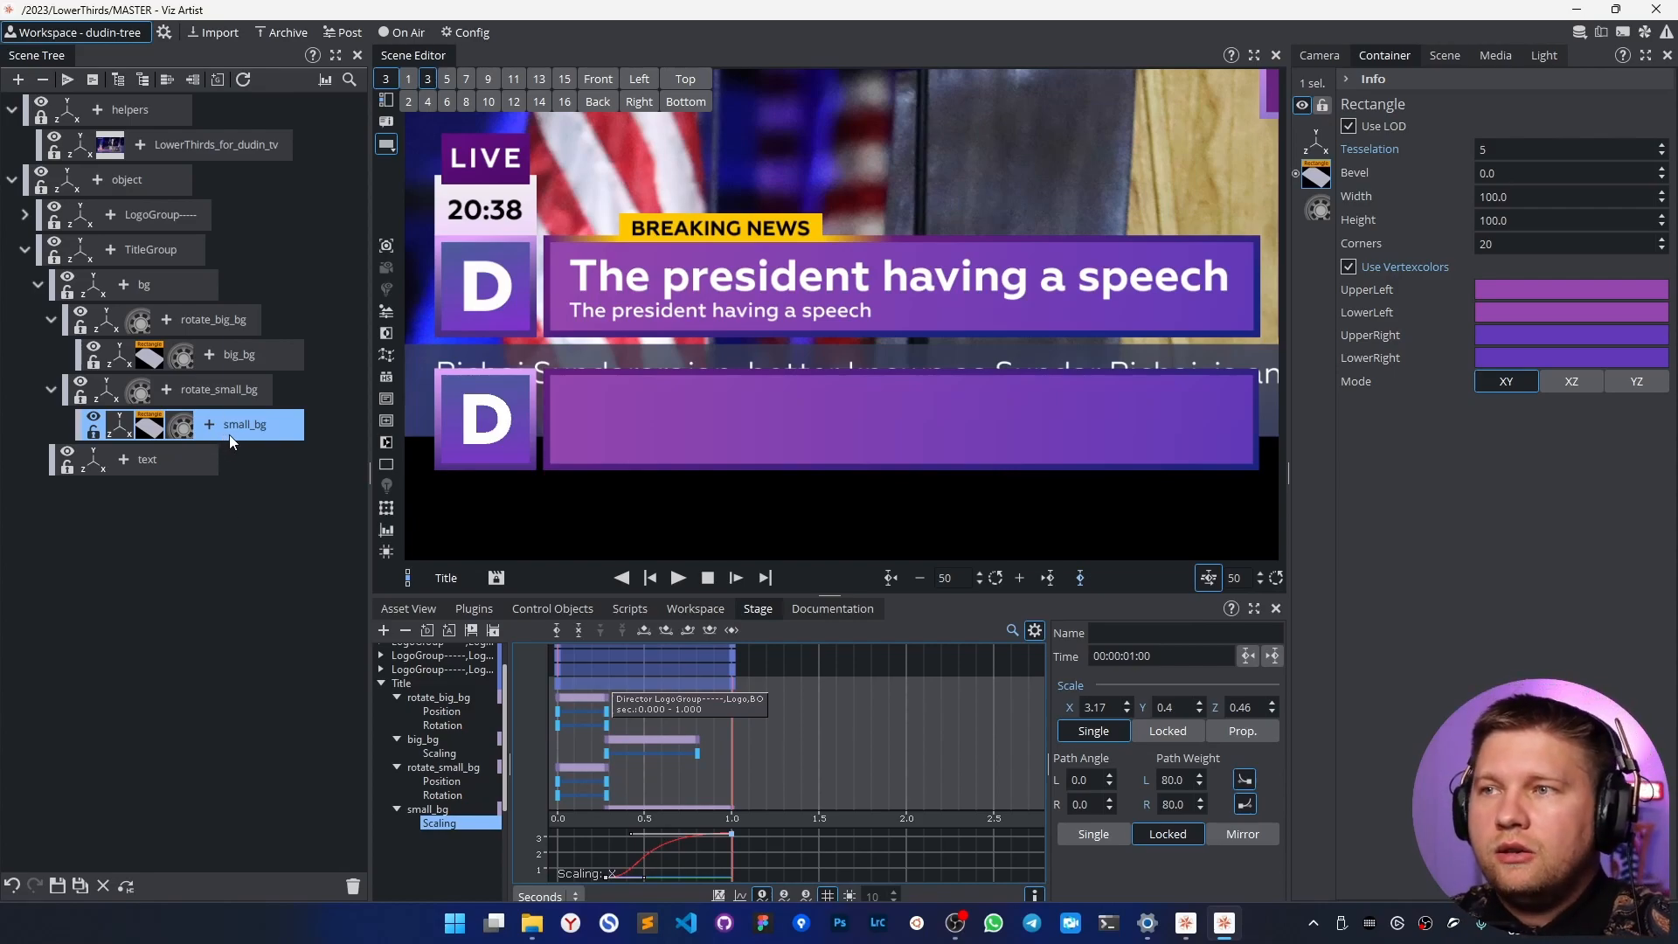
Add a Geometria-Medium text object from the COMMON/FONTS/Geometria folder inside the text container.
{"action": "left_click", "coordinate": [428, 610]}
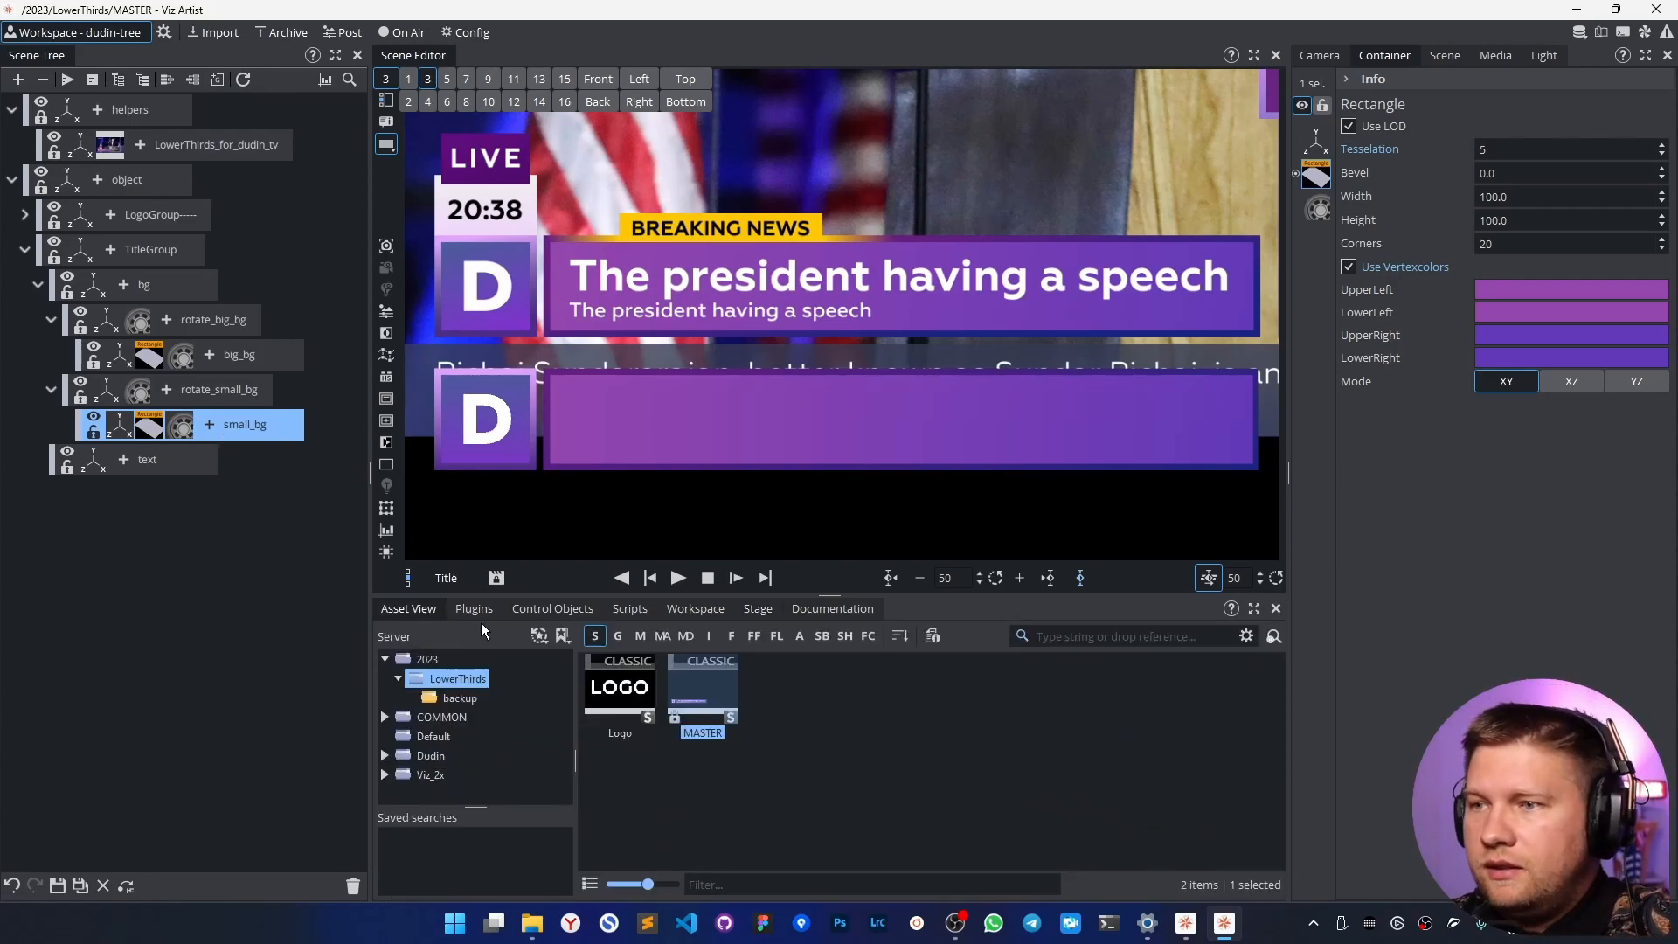
{"action": "left_click", "coordinate": [732, 636]}
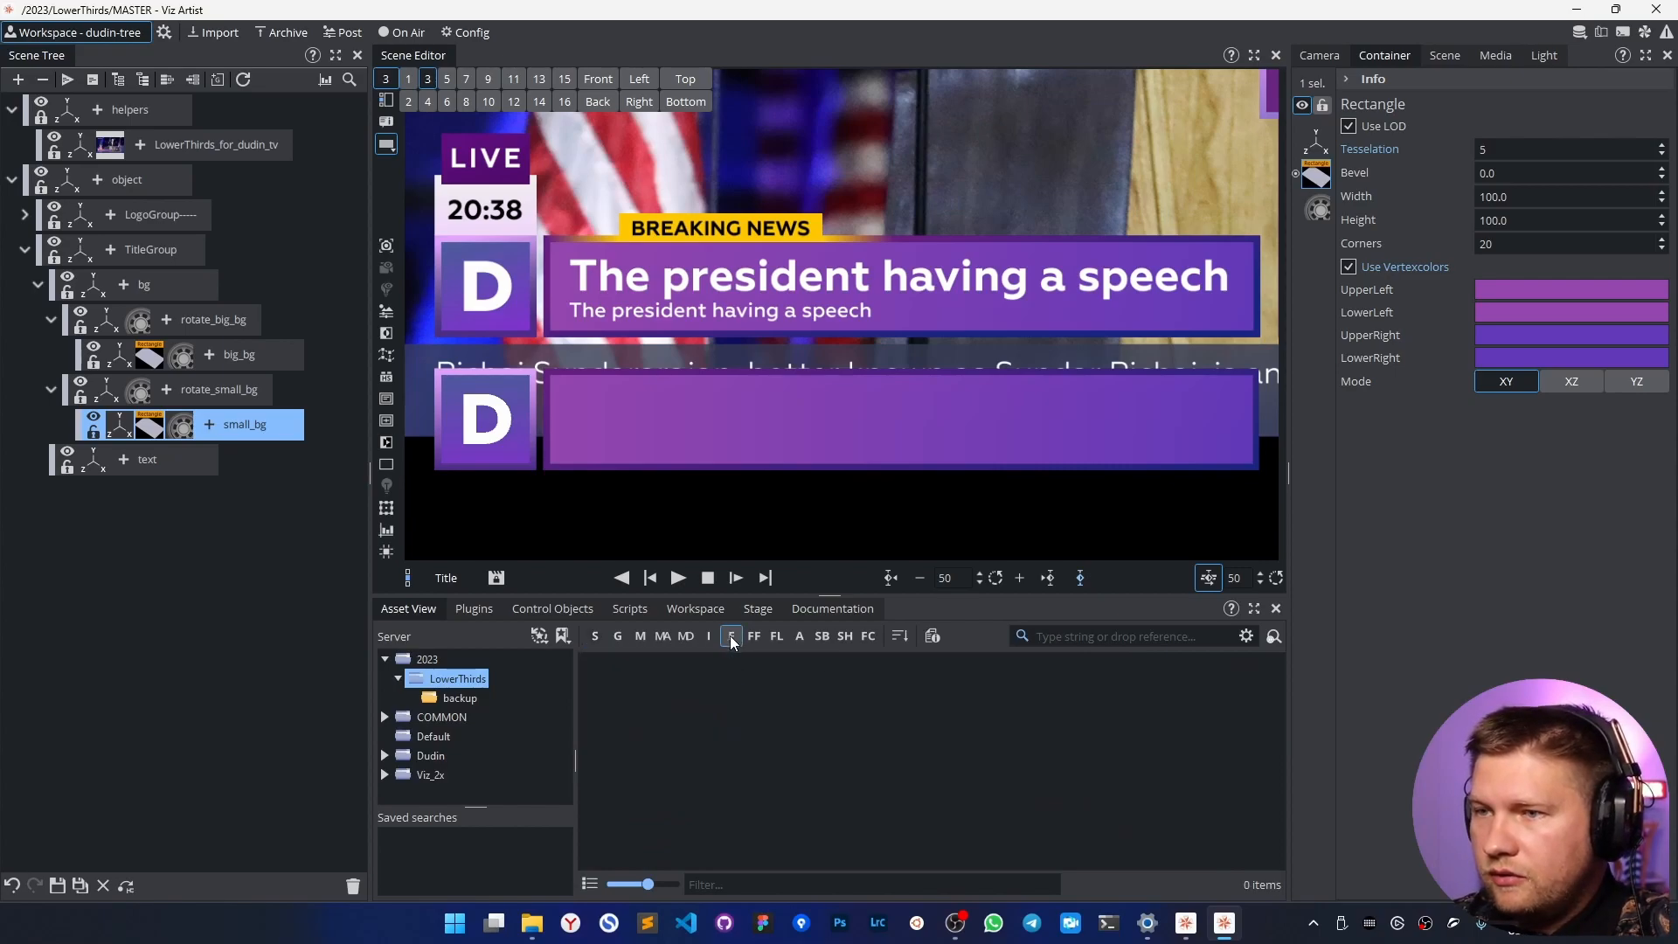
{"action": "left_click", "coordinate": [385, 718]}
{"action": "left_click", "coordinate": [413, 735]}
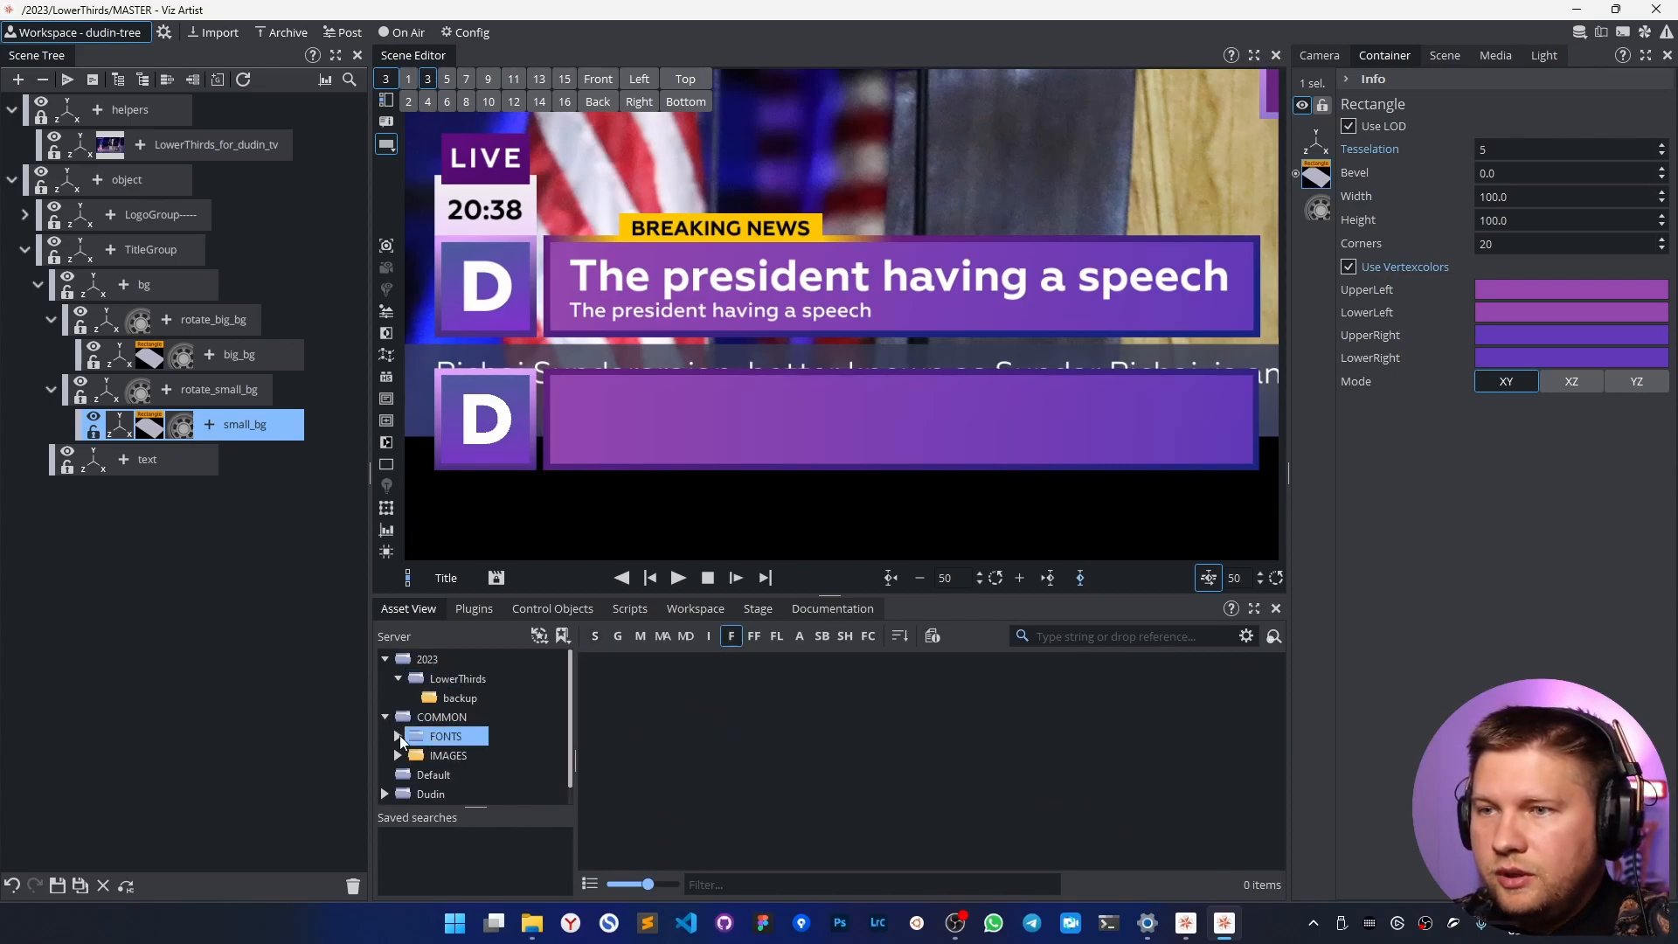
{"action": "left_click", "coordinate": [398, 737]}
{"action": "left_click", "coordinate": [459, 775]}
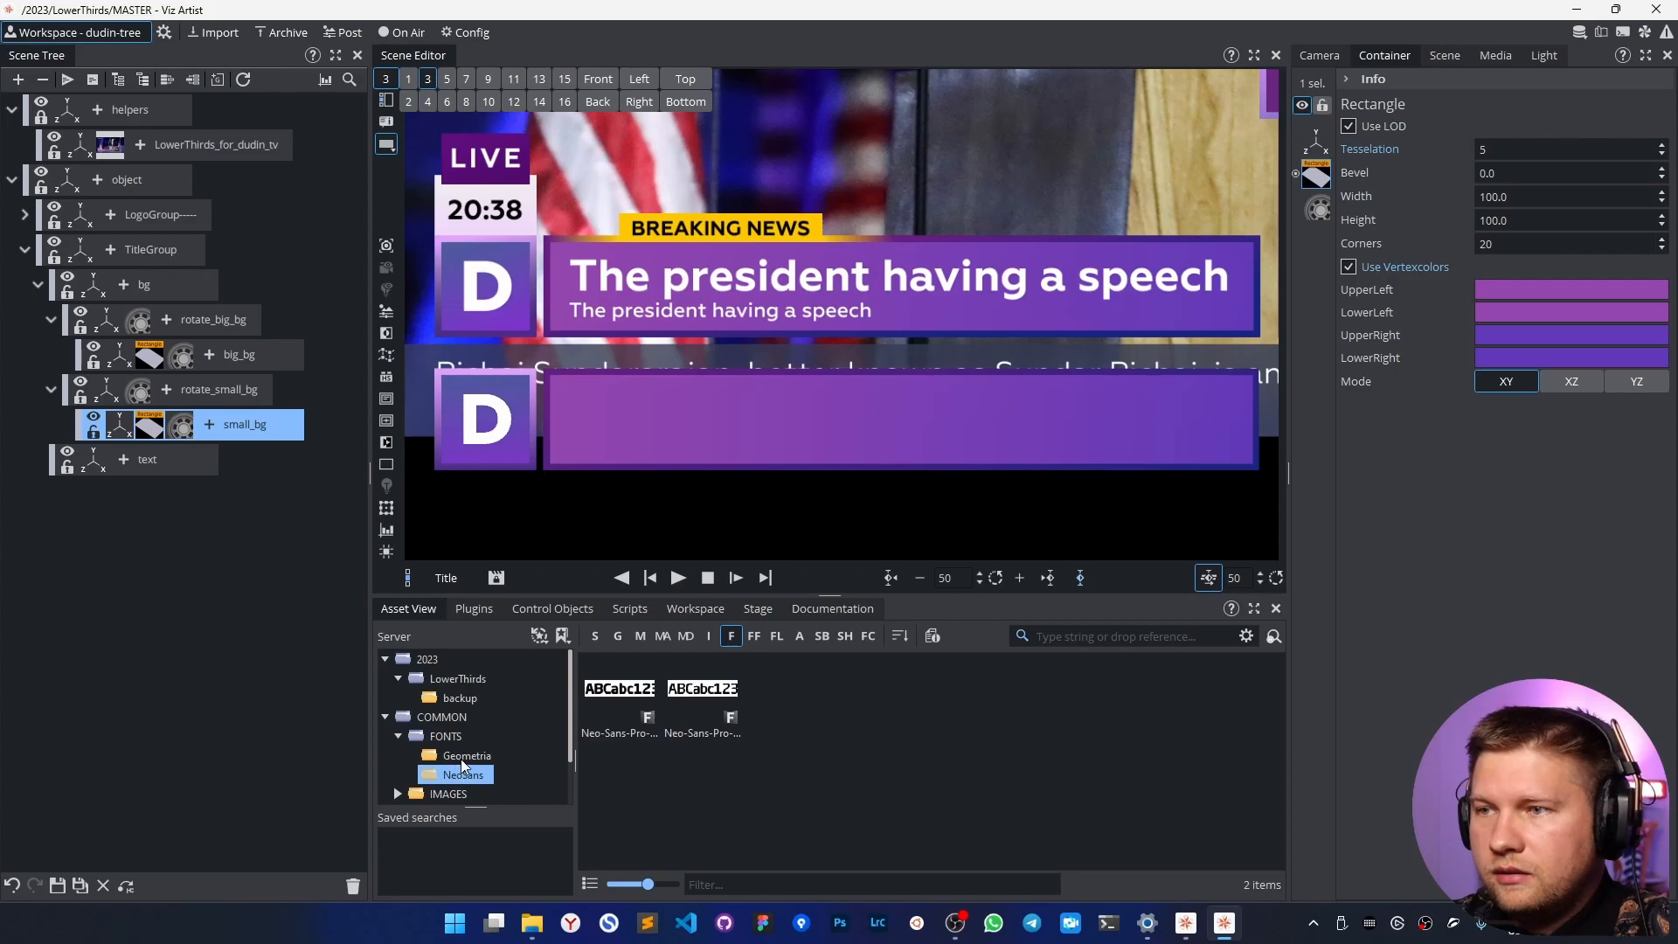
{"action": "left_click", "coordinate": [626, 691]}
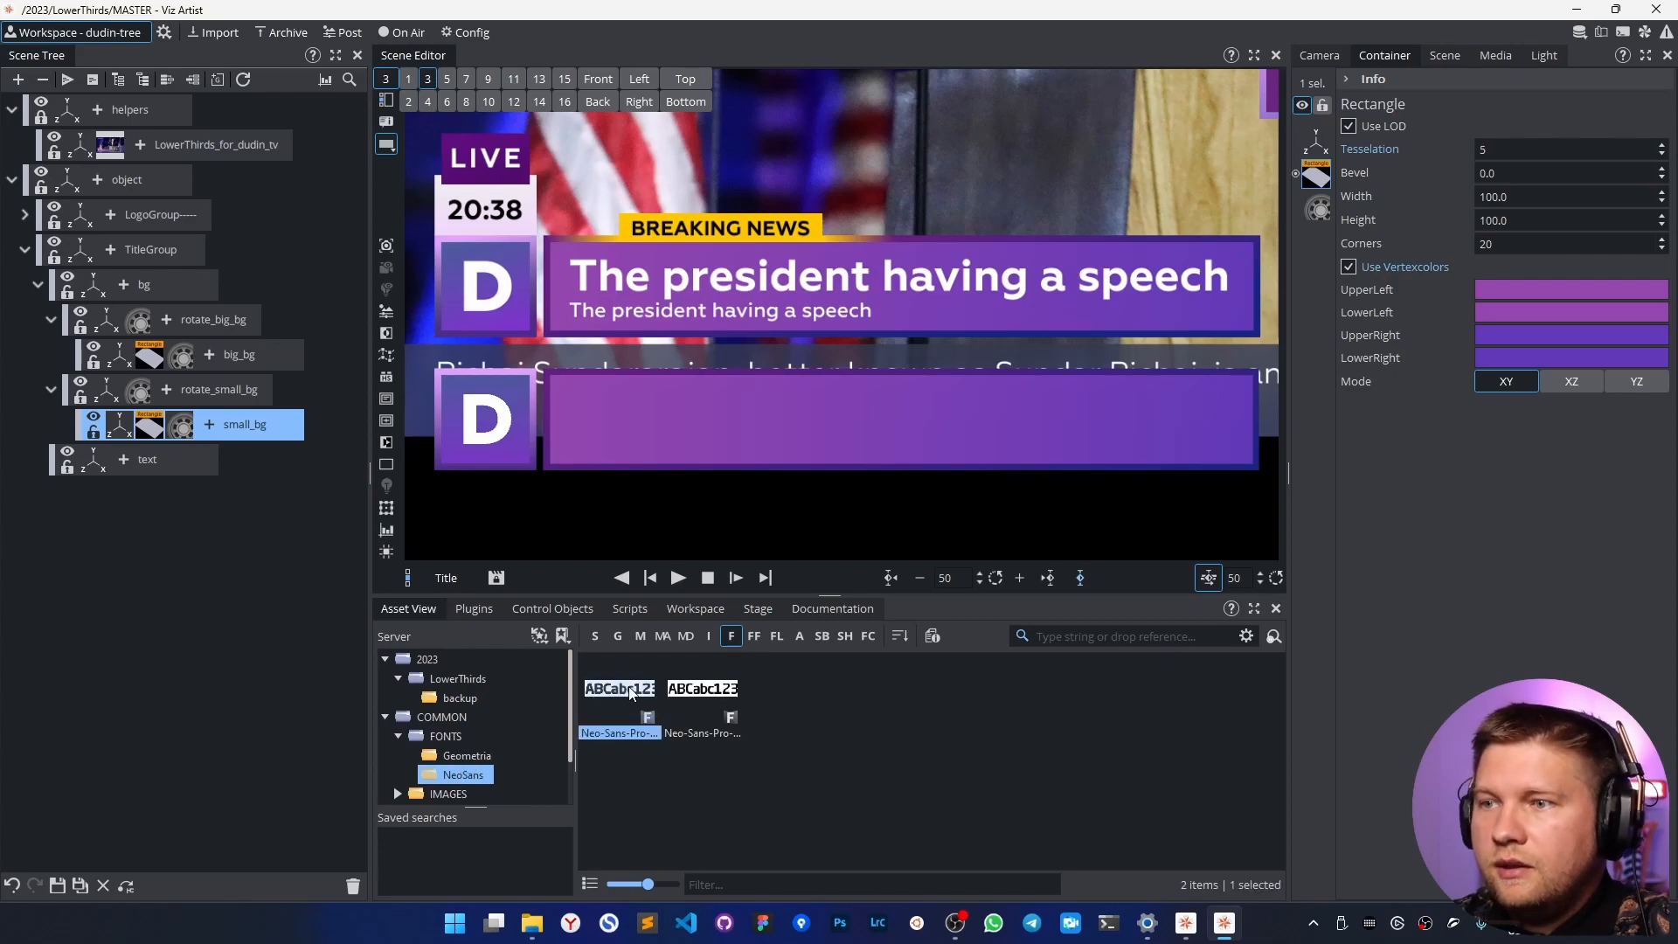
{"action": "left_click", "coordinate": [476, 758]}
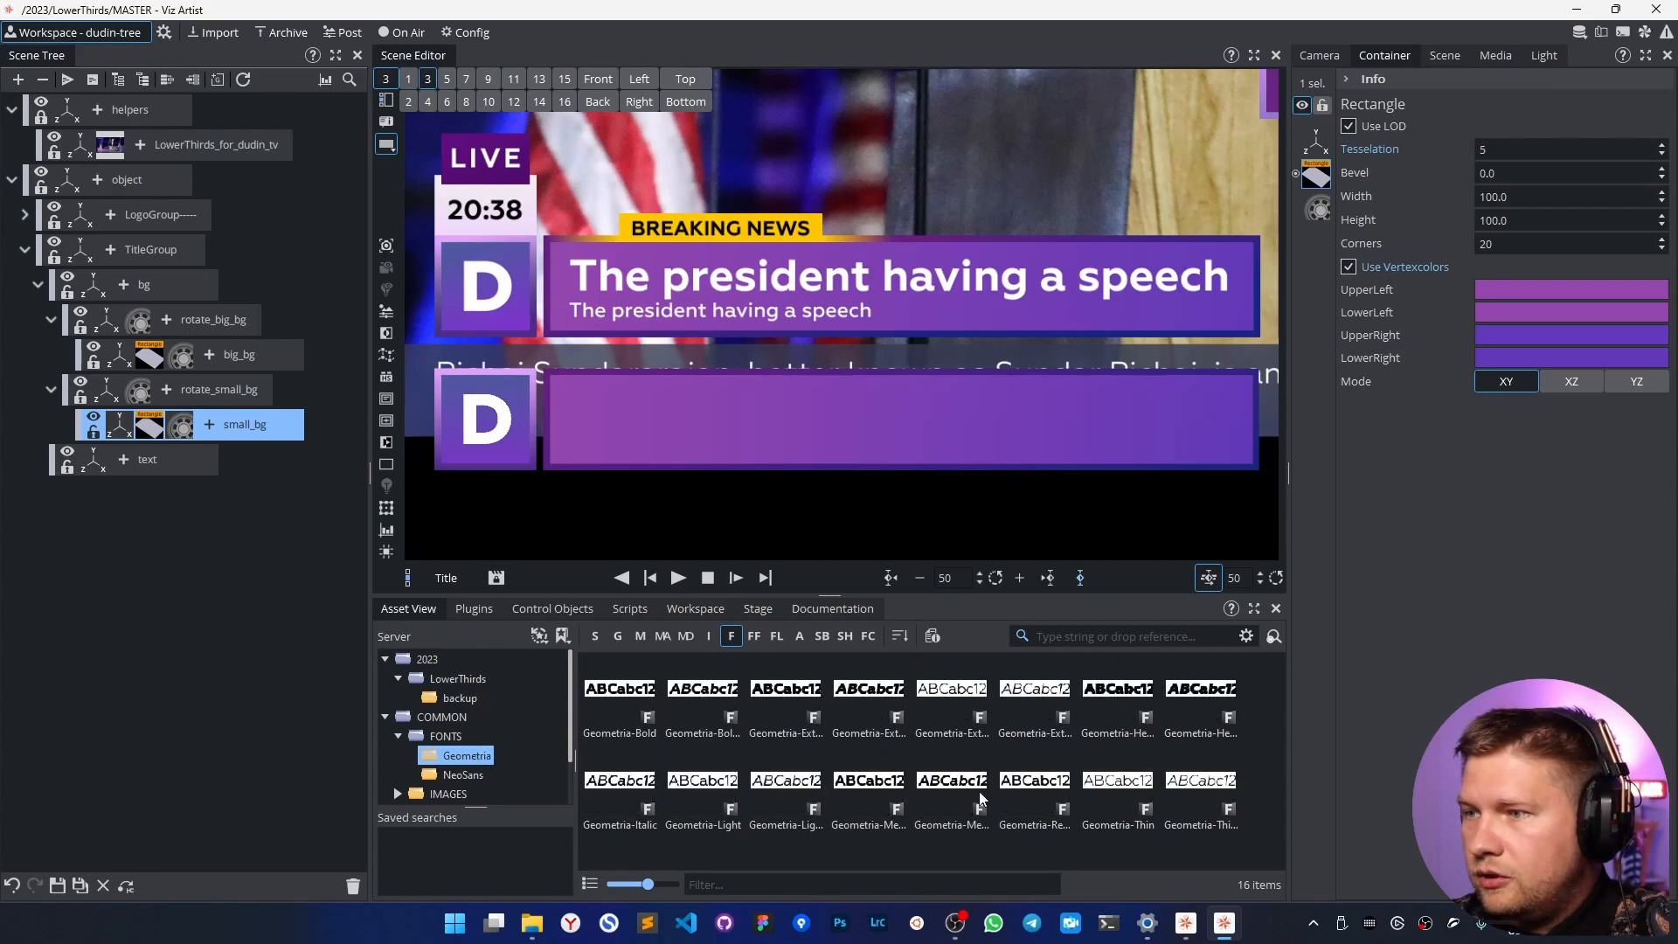
{"action": "left_click_drag", "start_coordinate": [881, 795], "coordinate": [273, 476]}
Rename the new Geometria-Medium text container as main_title.
{"action": "double_click", "coordinate": [244, 502]}
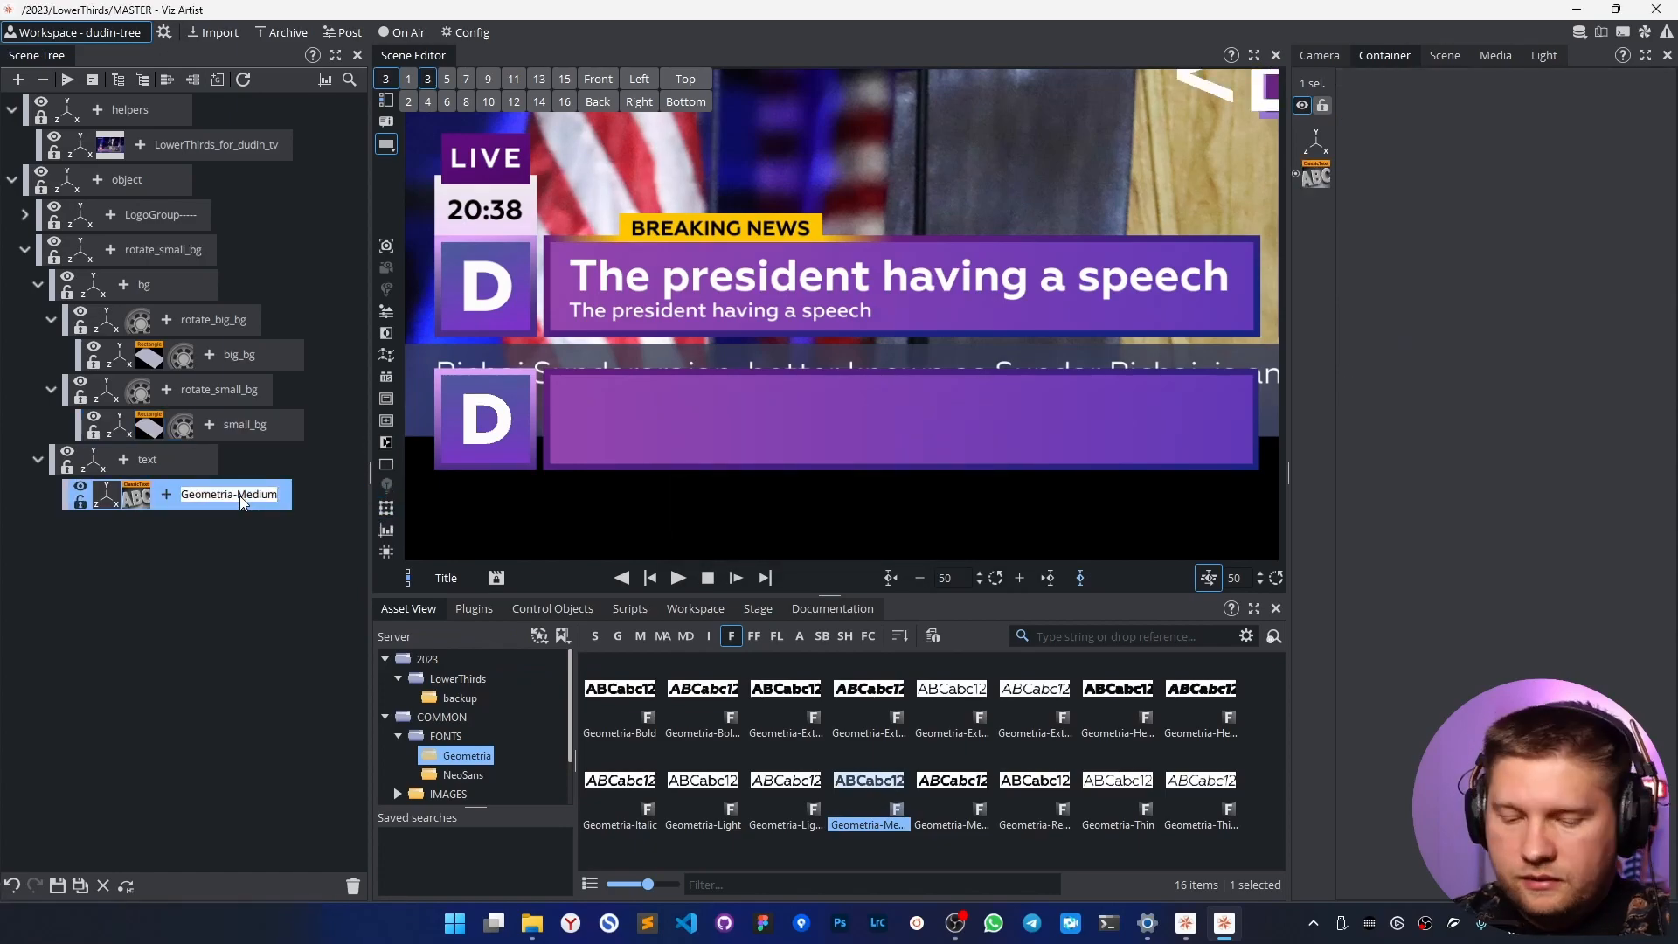
{"action": "type", "text": "Title"}
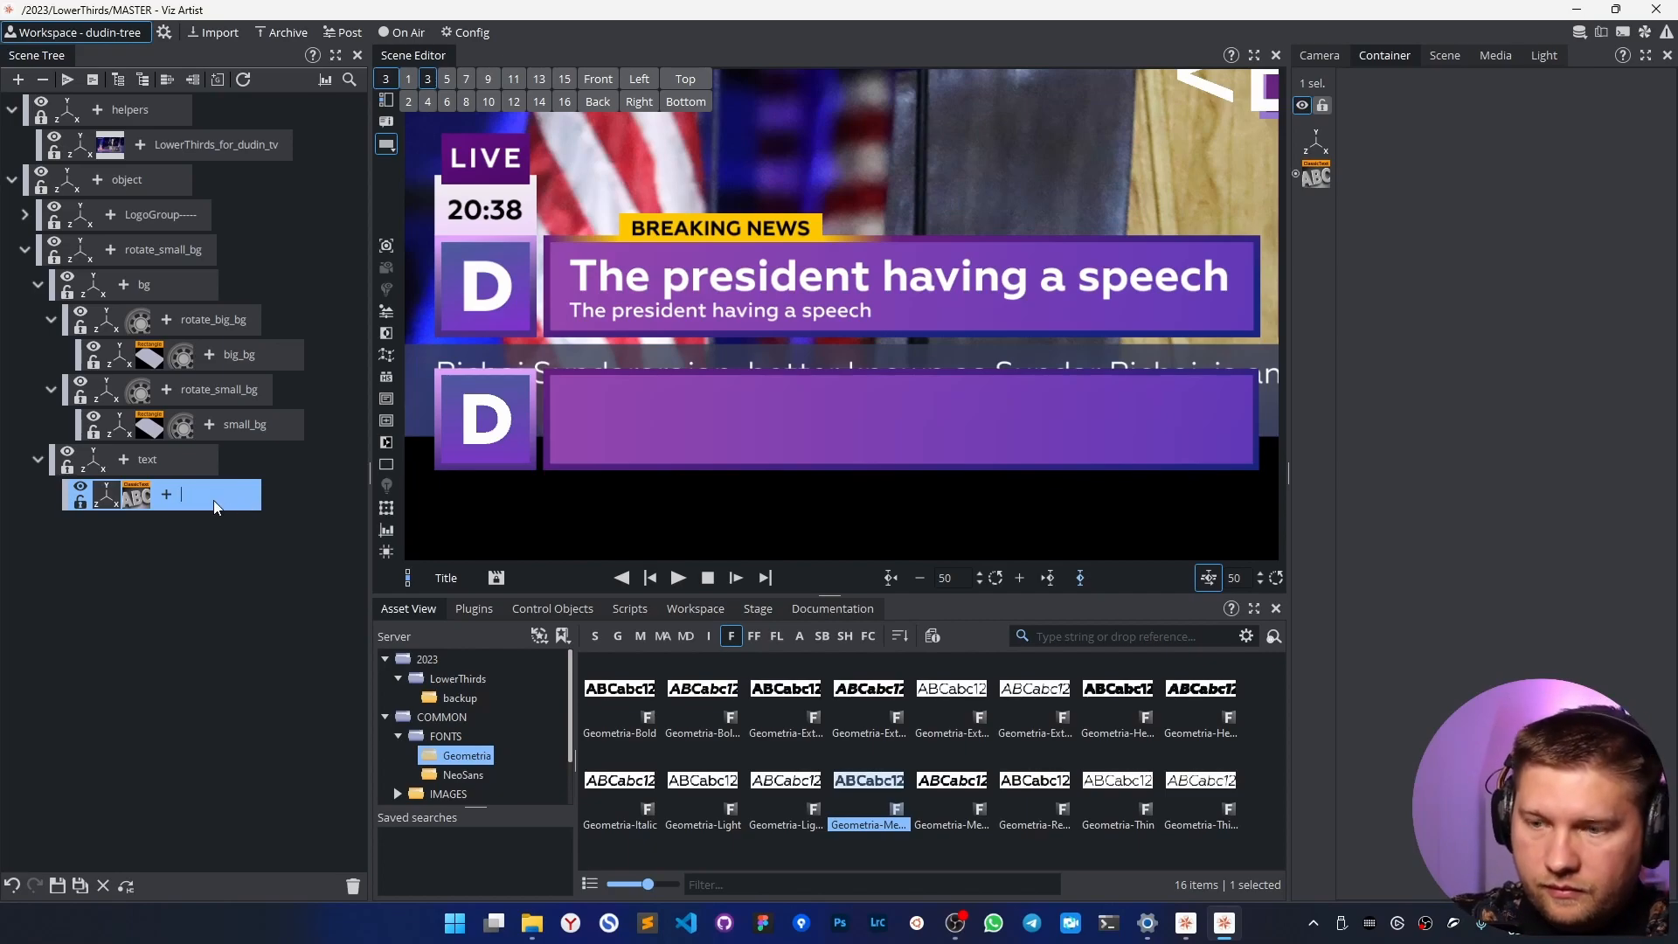
{"action": "type", "text": "_title"}
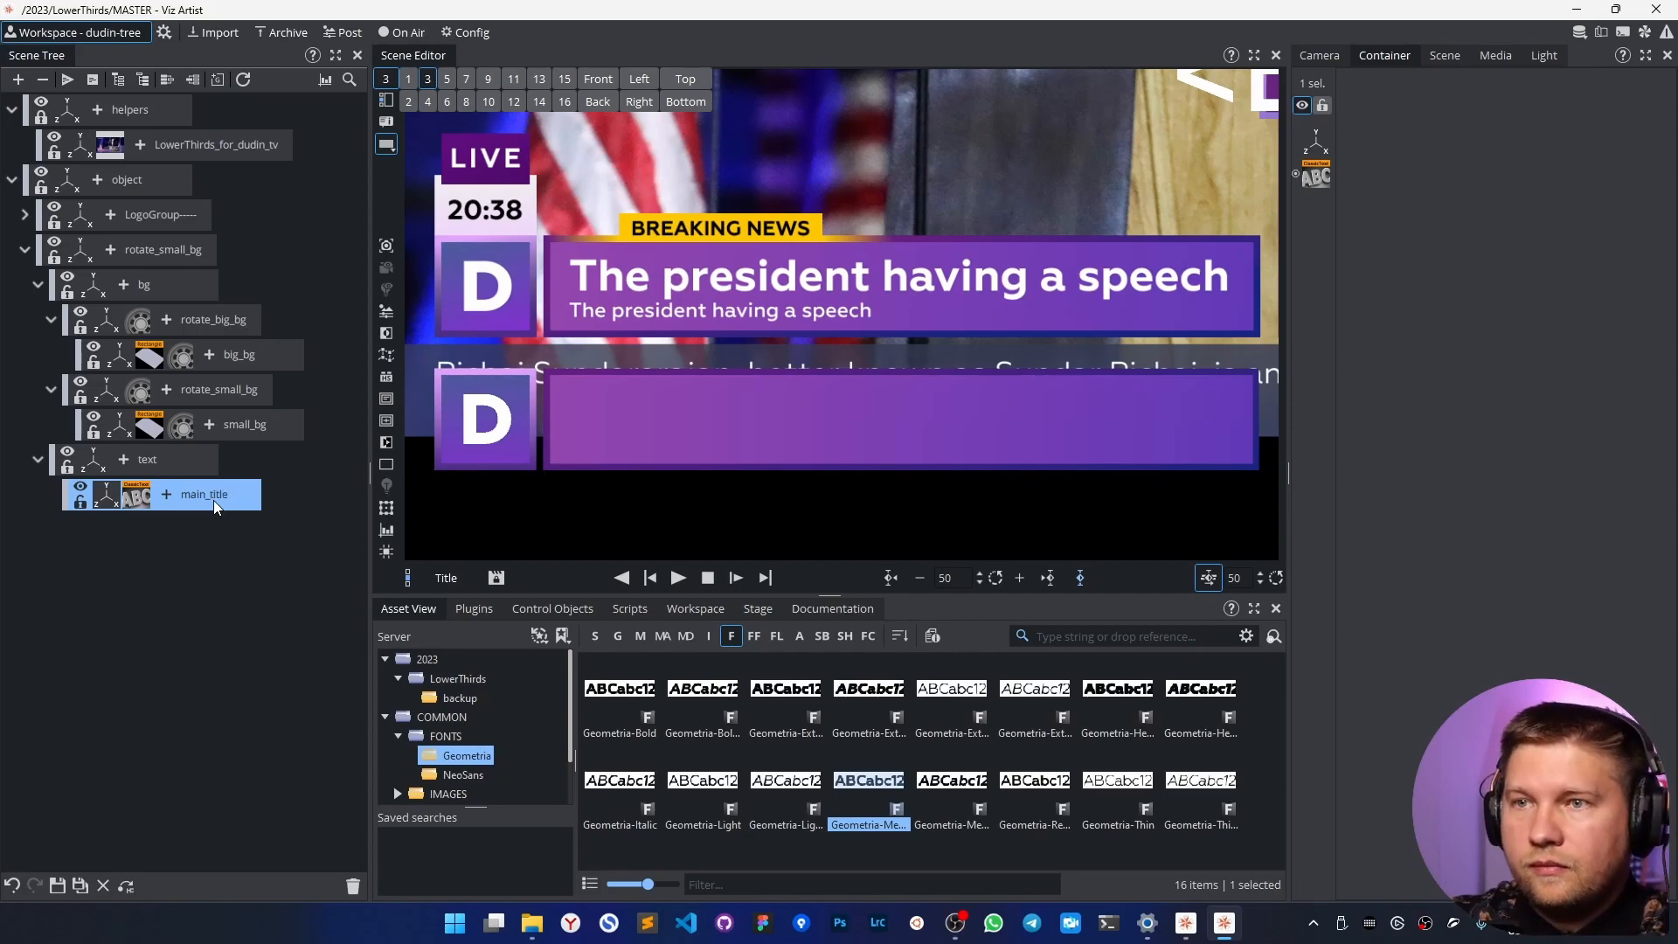
Replace main_title's placeholder text with "The president having a speech".
{"action": "left_click", "coordinate": [135, 501]}
{"action": "left_click", "coordinate": [135, 498]}
{"action": "left_click", "coordinate": [1456, 124]}
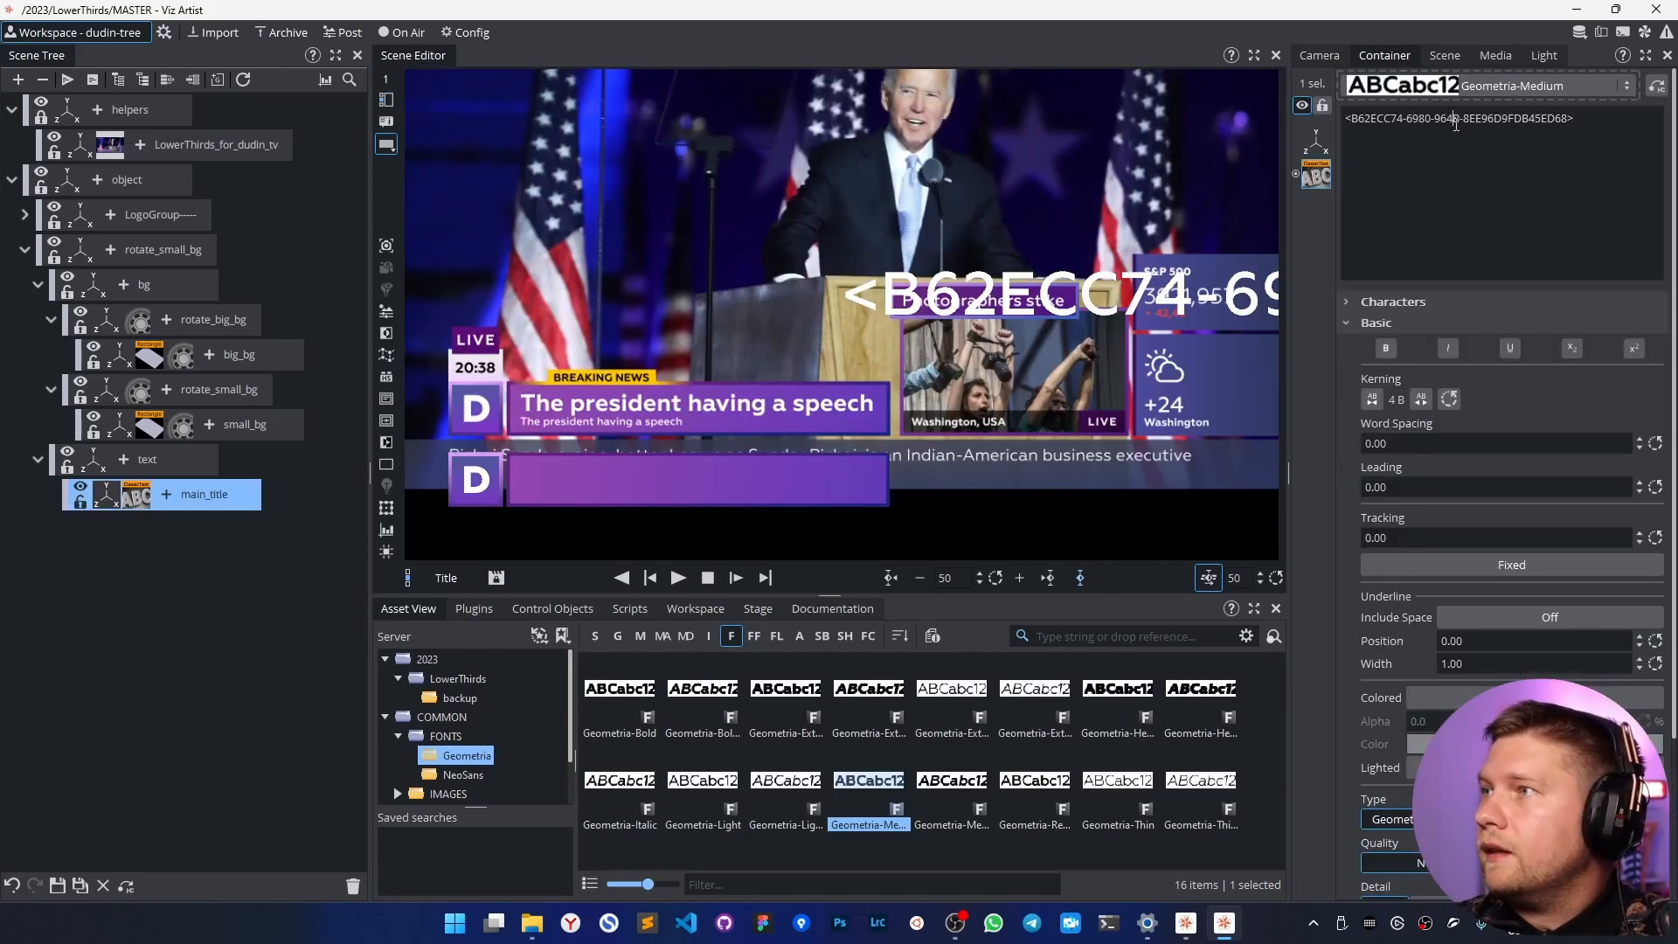
{"action": "key", "text": "ctrl+a"}
{"action": "type", "text": "The president h"}
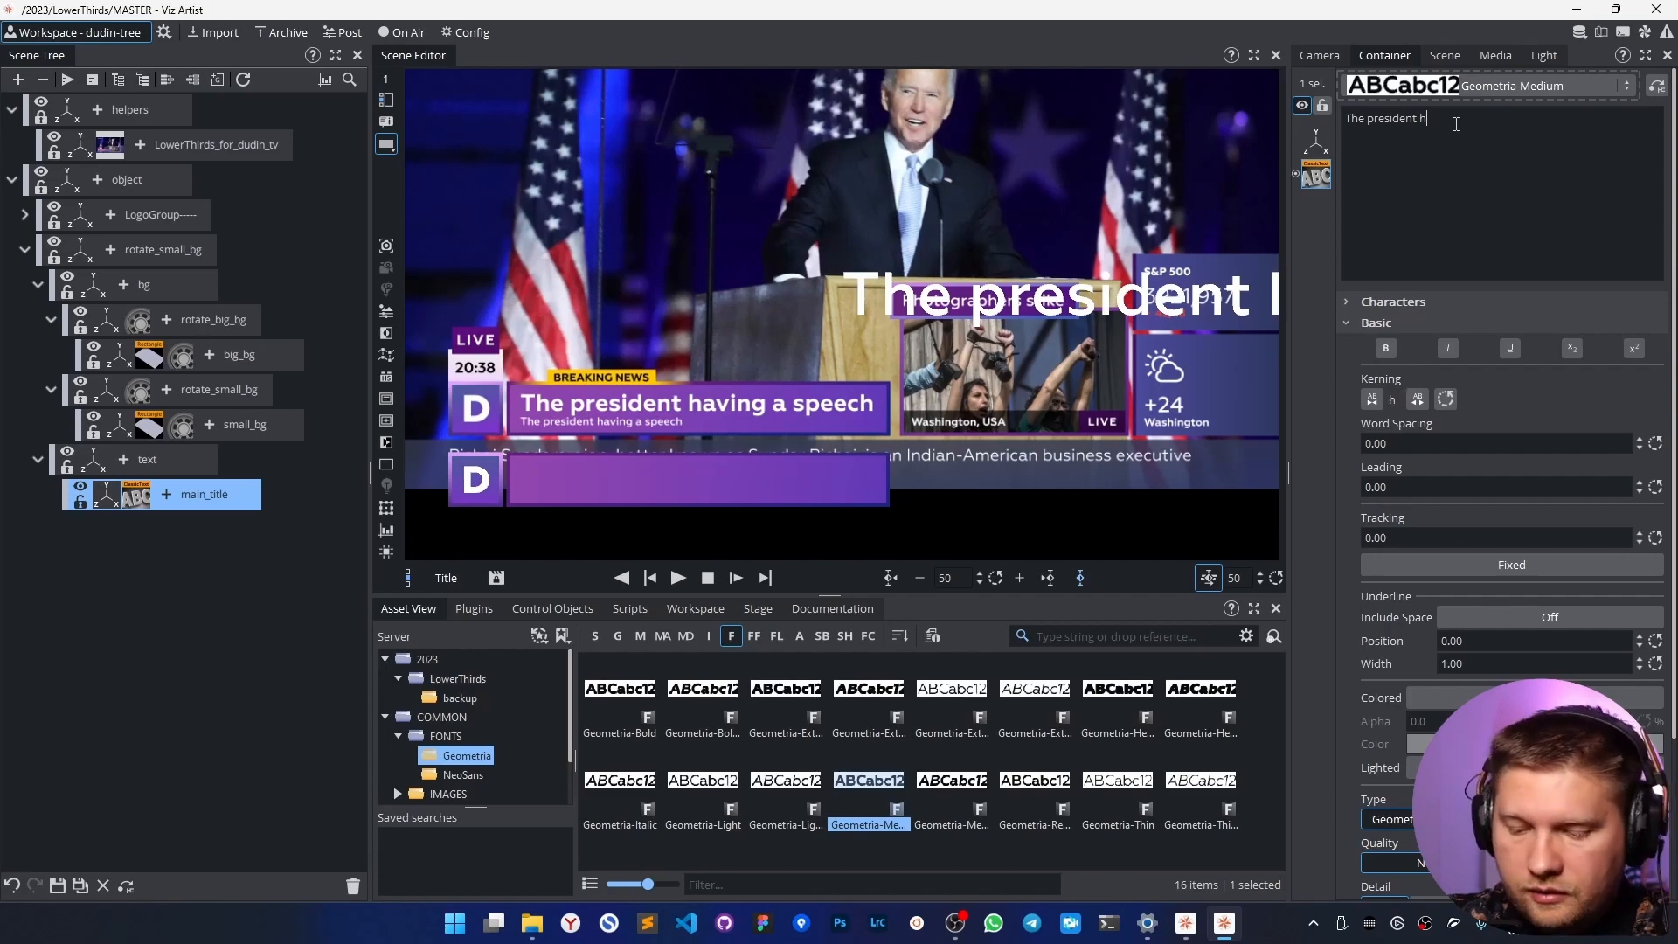
{"action": "type", "text": "aving a speech"}
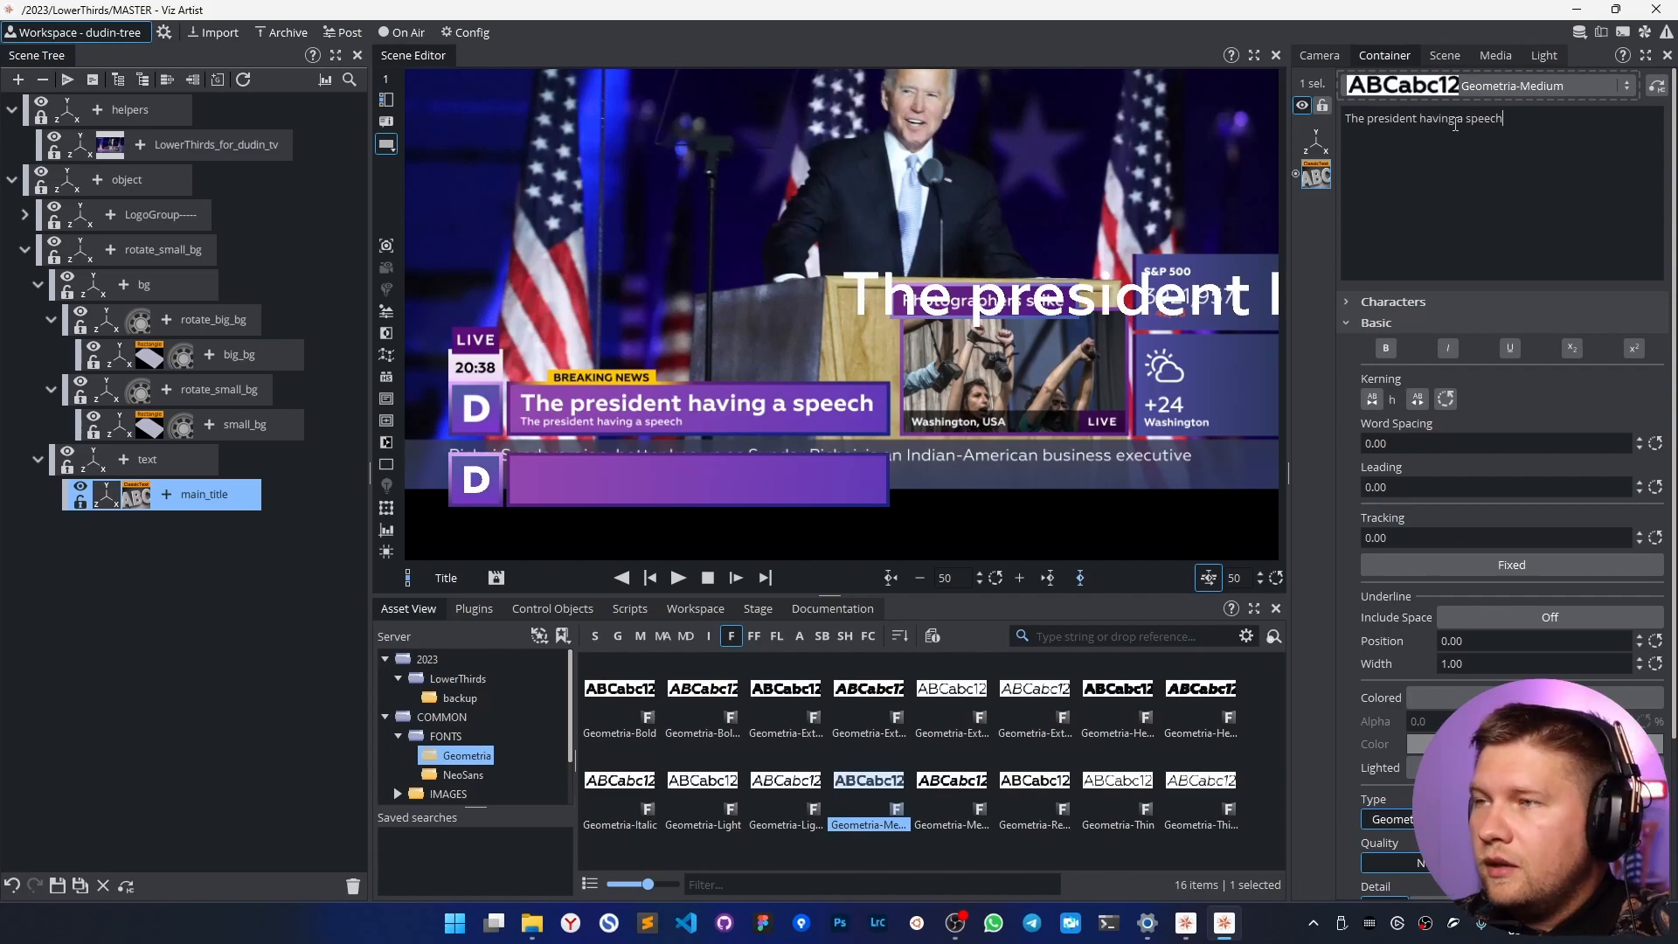
Scale main_title to 0.391 and position it at X -270.8, Y -140.4 on the lower title bar.
{"action": "left_click", "coordinate": [1316, 142]}
{"action": "left_click_drag", "start_coordinate": [1402, 166], "coordinate": [1317, 204]}
{"action": "left_click_drag", "start_coordinate": [1496, 164], "coordinate": [1409, 180]}
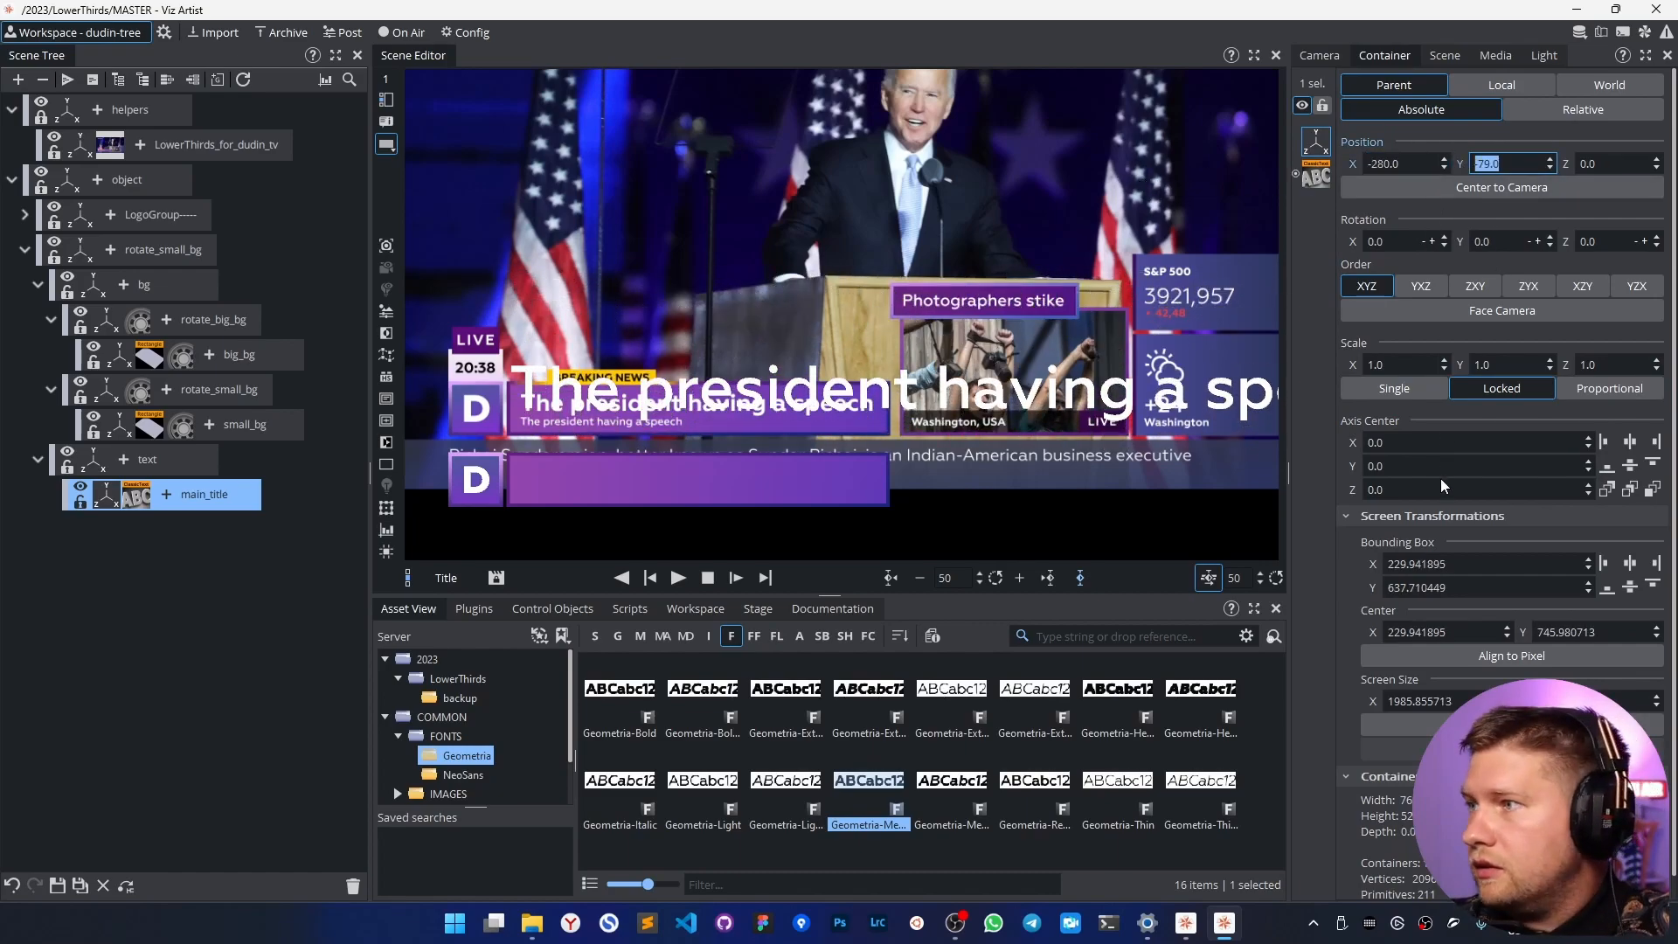
{"action": "left_click_drag", "start_coordinate": [1505, 366], "coordinate": [1454, 370]}
{"action": "left_click_drag", "start_coordinate": [1392, 164], "coordinate": [1356, 209]}
{"action": "type", "text": "-140.4"}
{"action": "key", "text": "Return"}
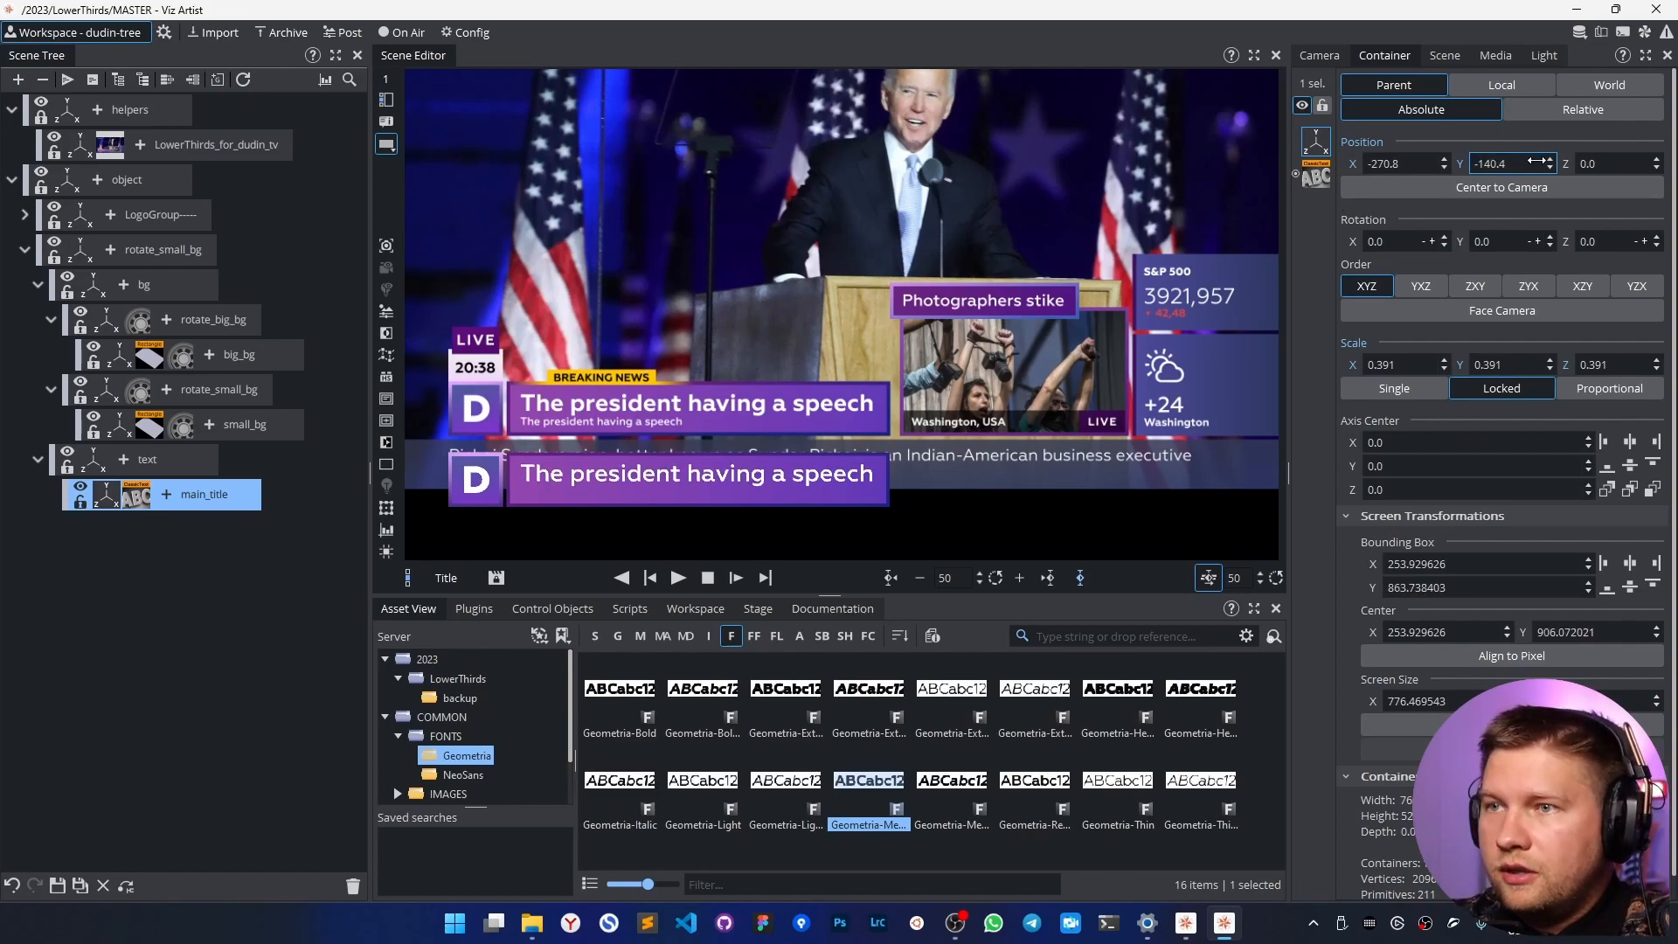
Duplicate main_title as sub_title, scaling the copy to 0.18 and placing it at Y -152.5 under the main title.
{"action": "left_click_drag", "start_coordinate": [87, 494], "coordinate": [175, 507], "text": "ctrl"}
{"action": "left_click", "coordinate": [199, 528]}
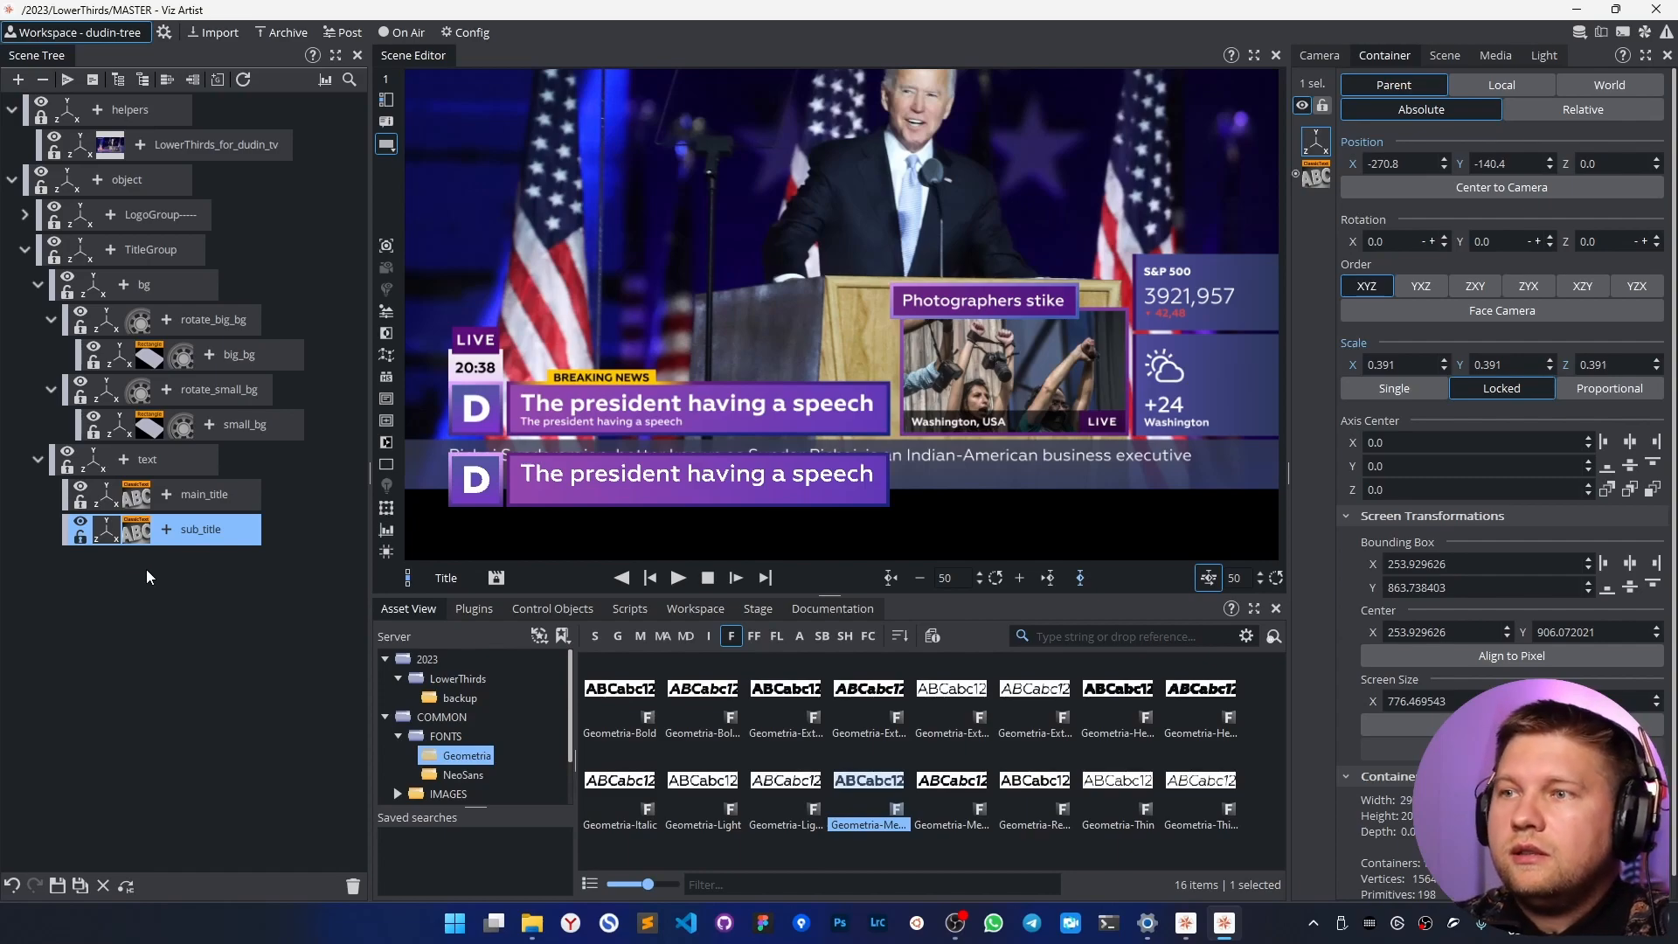
{"action": "left_click_drag", "start_coordinate": [1510, 165], "coordinate": [1525, 164]}
{"action": "left_click_drag", "start_coordinate": [1501, 365], "coordinate": [1318, 363]}
{"action": "left_click", "coordinate": [1494, 162]}
{"action": "left_click_drag", "start_coordinate": [1494, 163], "coordinate": [1507, 162]}
{"action": "type", "text": "-151.9"}
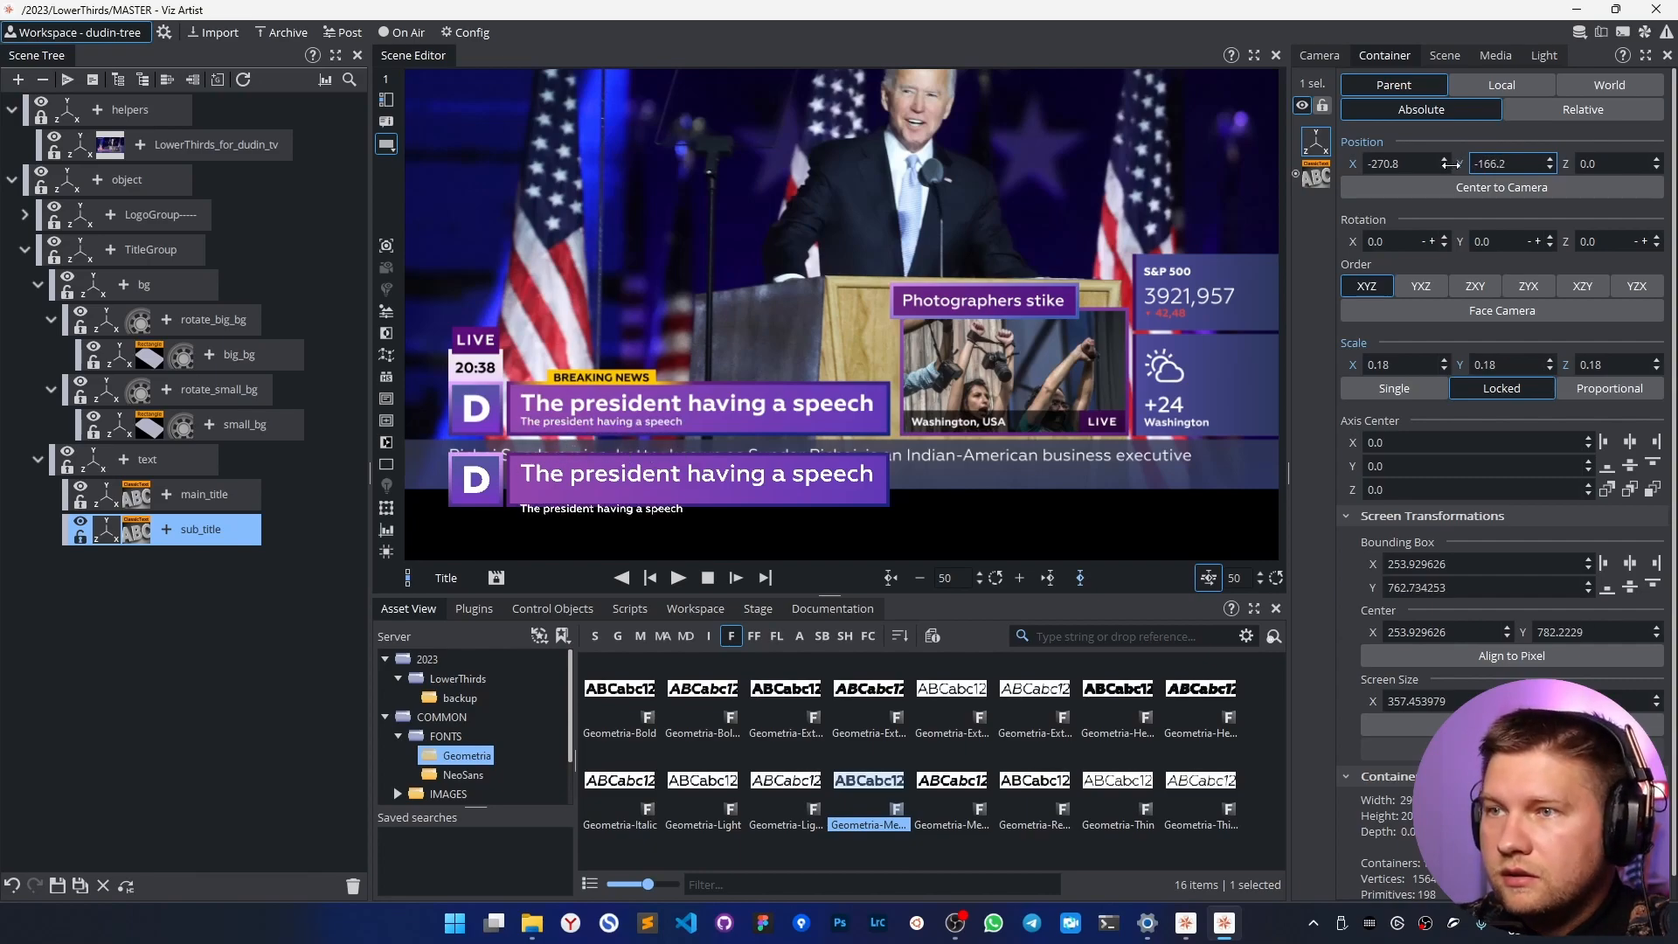
{"action": "left_click_drag", "start_coordinate": [1572, 166], "coordinate": [1566, 168]}
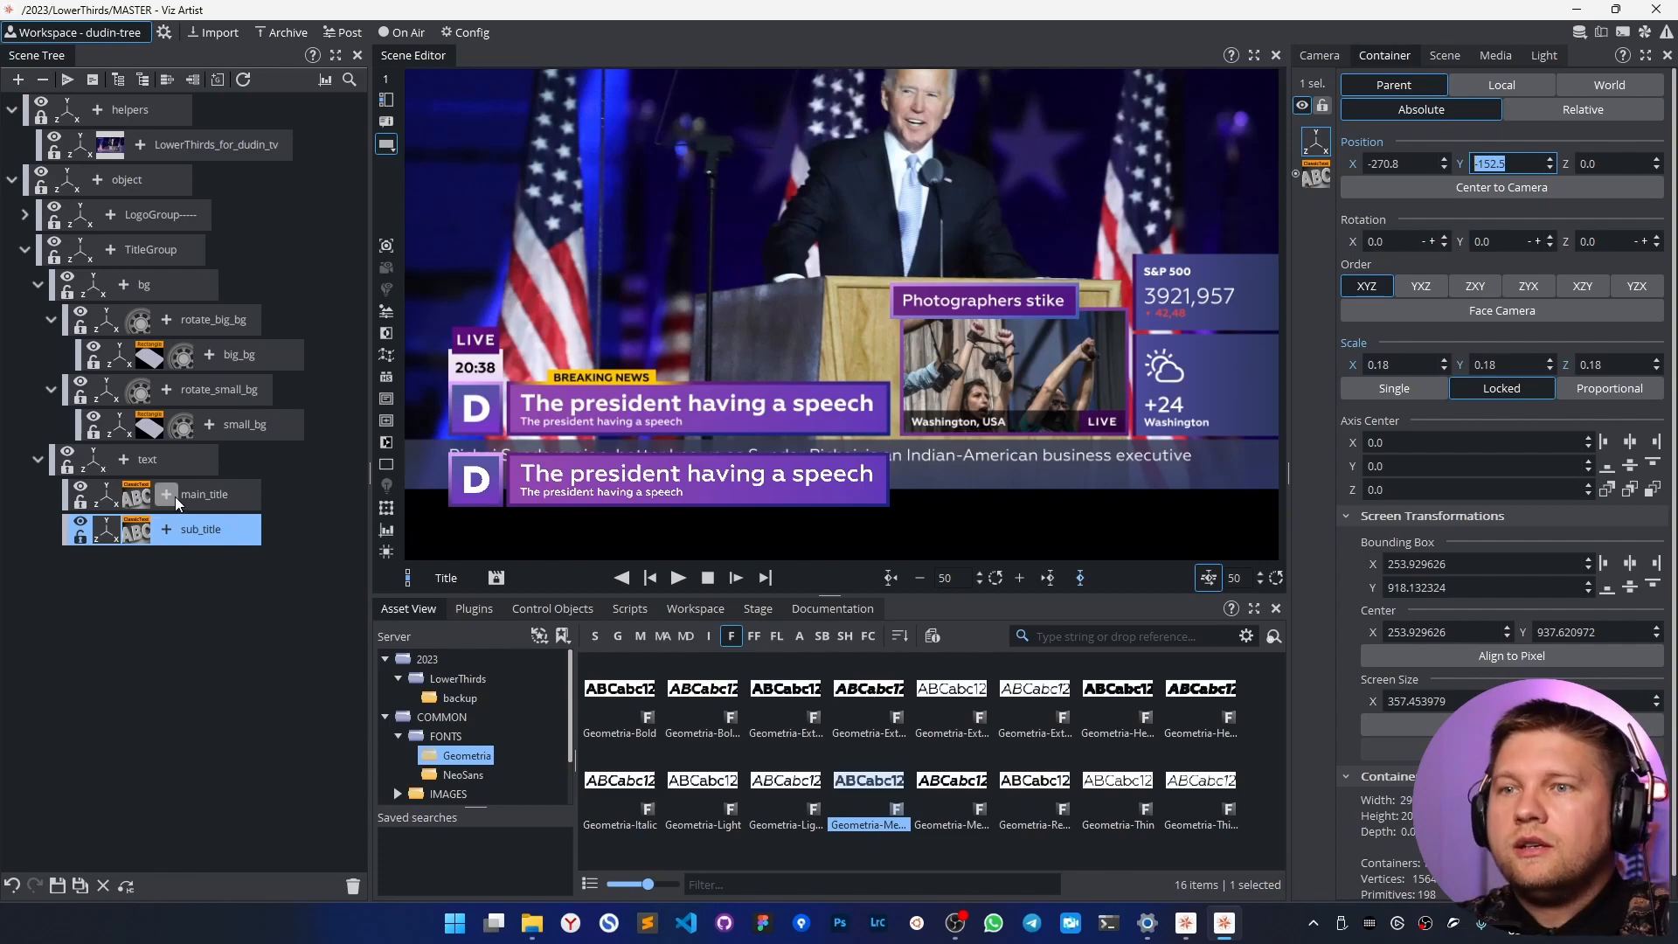
Try main_title vertically centred at Y -145.5 with sub_title hidden, set its Y to -136.5, and show sub_title again.
{"action": "left_click", "coordinate": [214, 500]}
{"action": "left_click", "coordinate": [218, 532]}
{"action": "left_click", "coordinate": [214, 499], "text": "ctrl"}
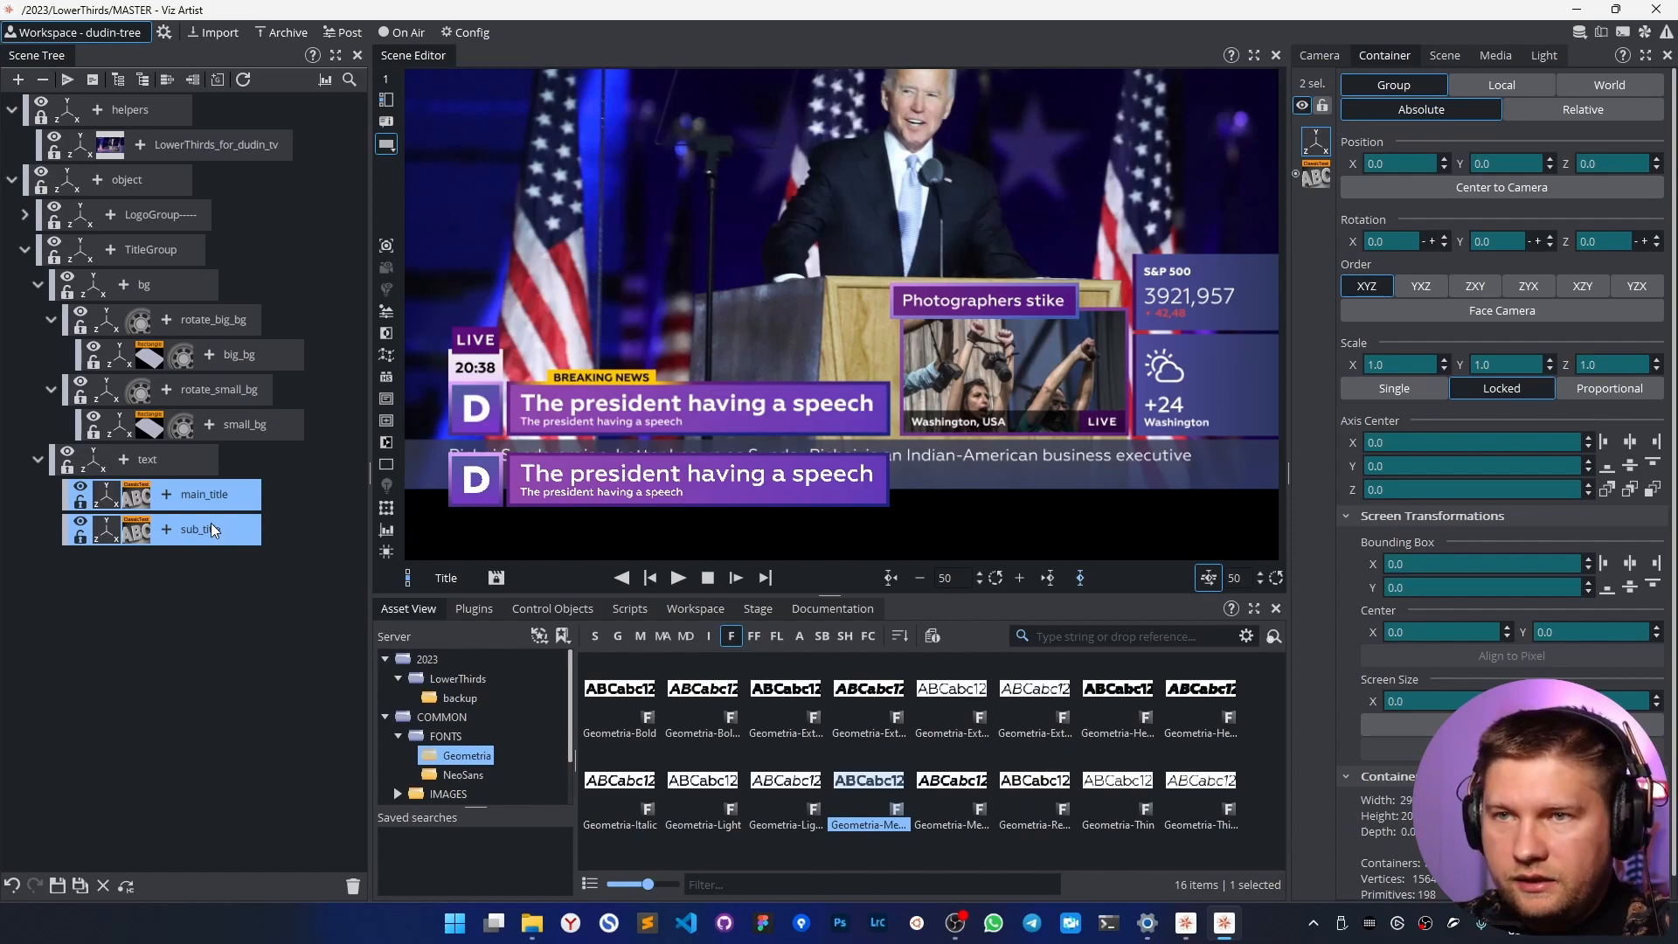
{"action": "left_click", "coordinate": [215, 528]}
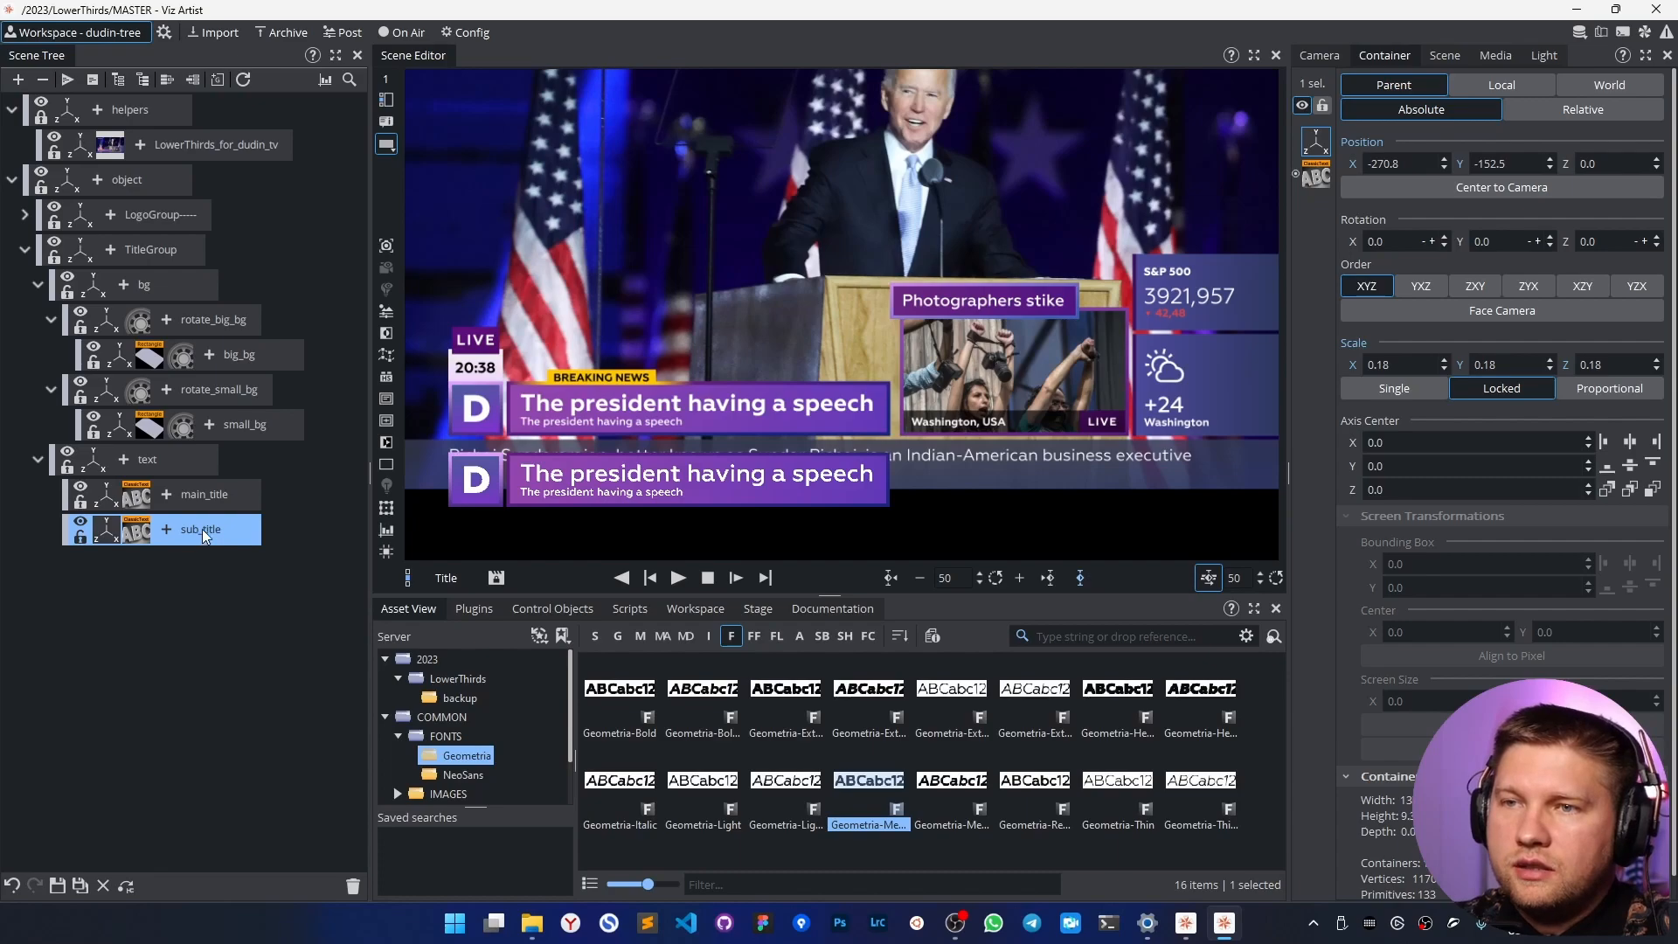
{"action": "left_click", "coordinate": [80, 522]}
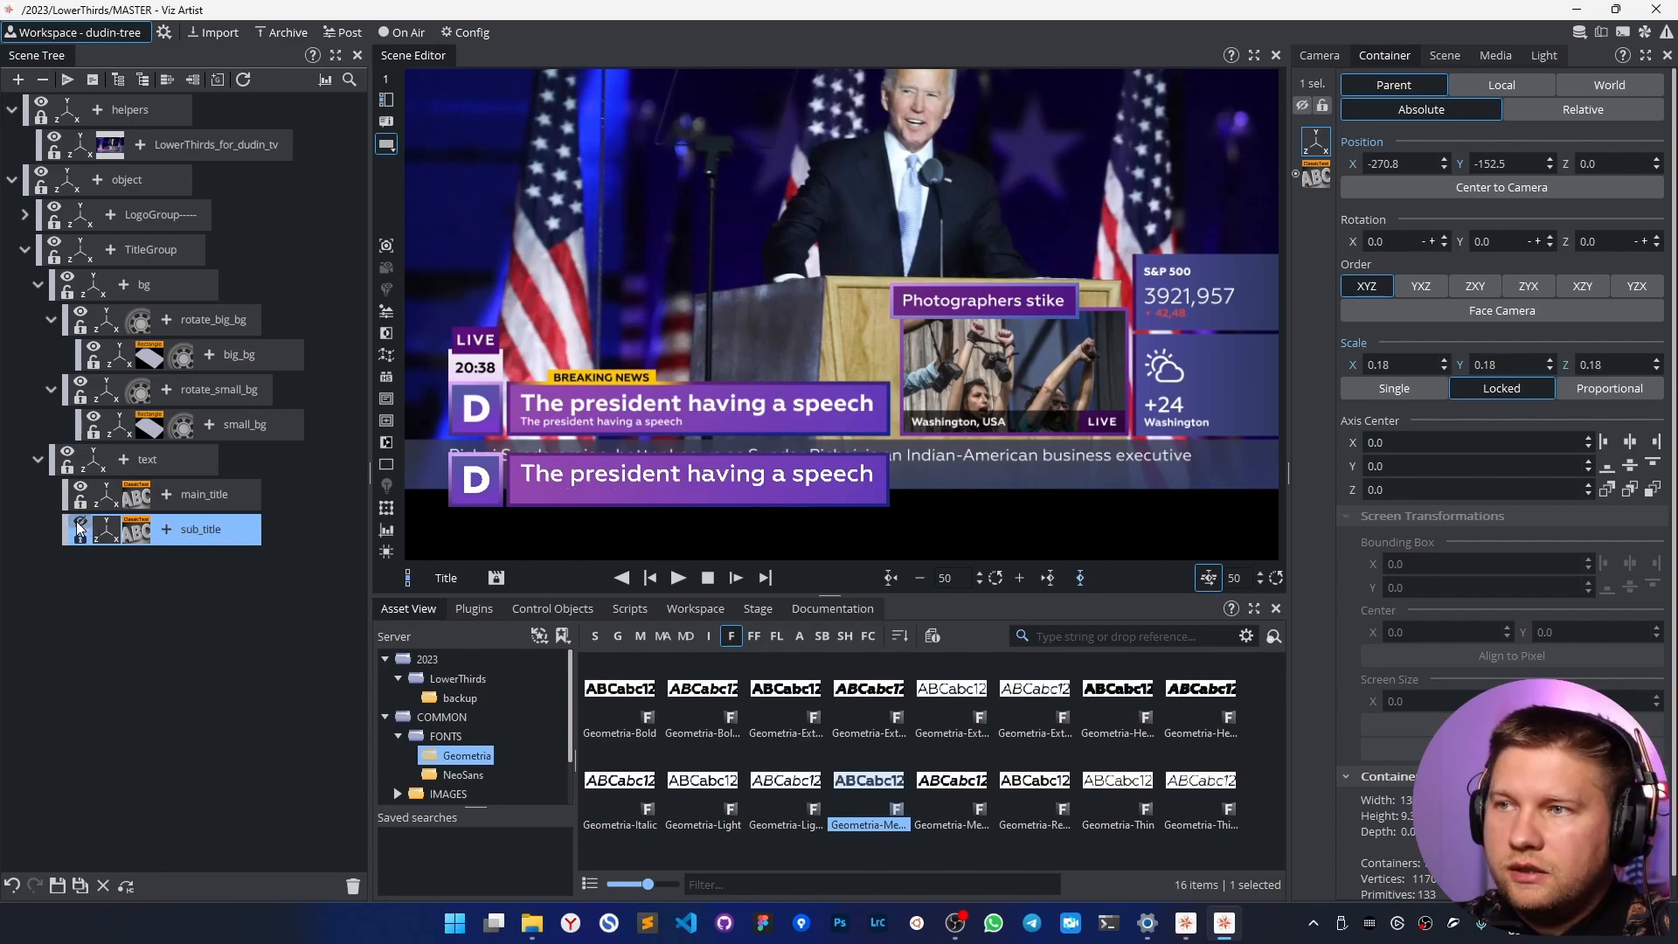
{"action": "left_click", "coordinate": [107, 502]}
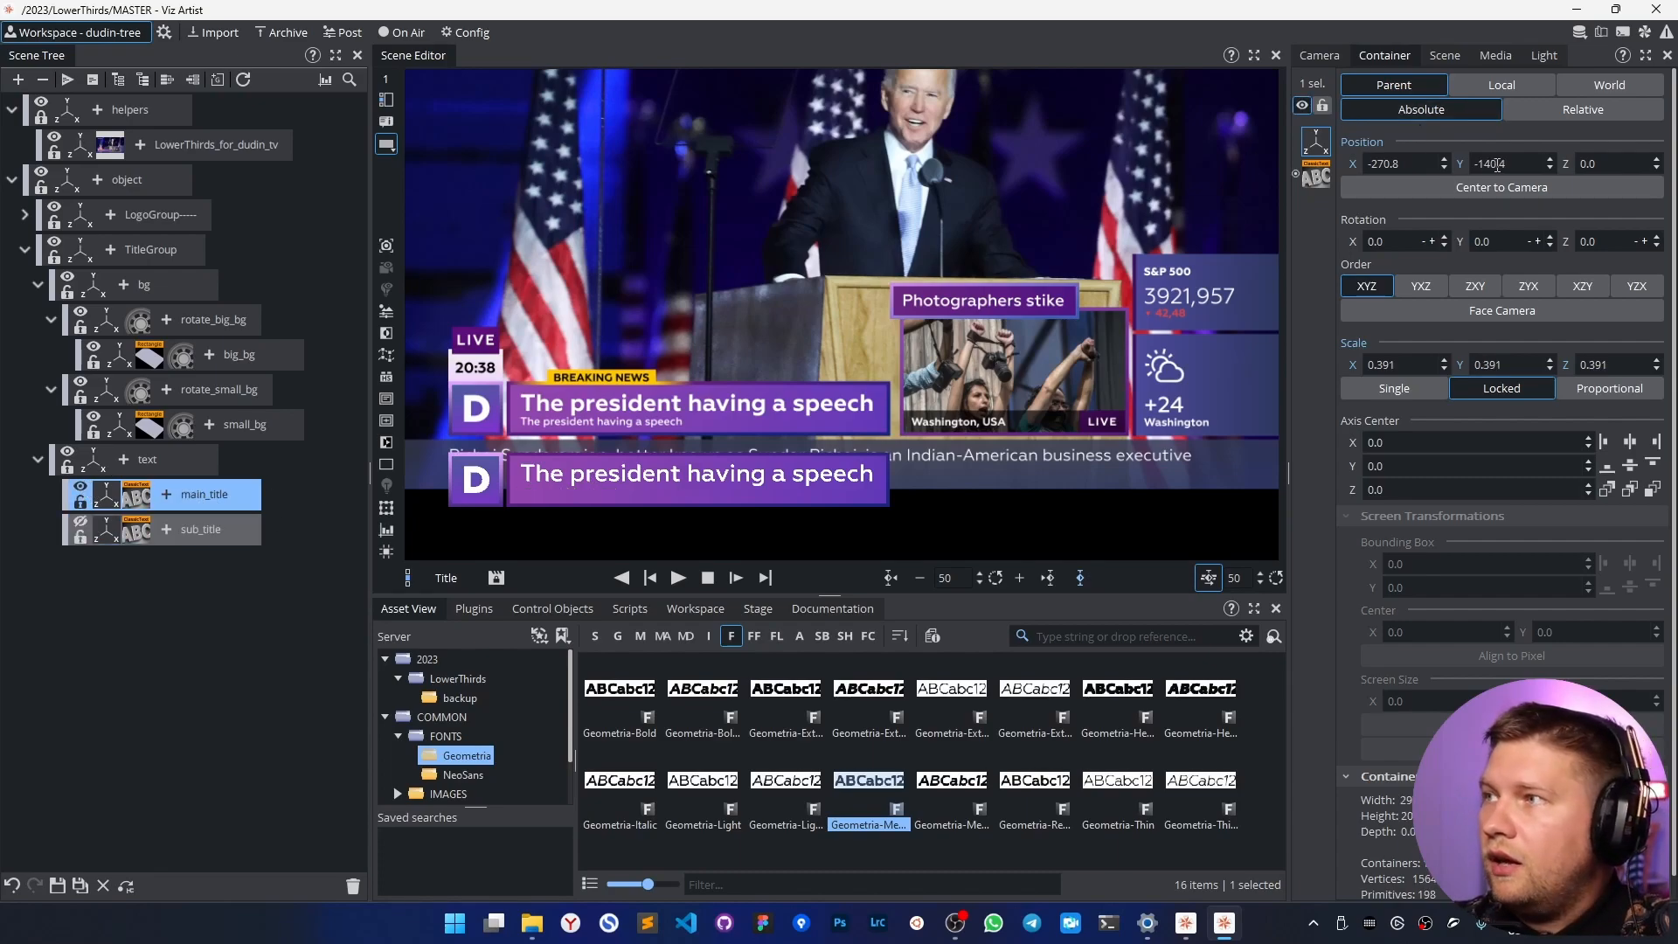
{"action": "left_click_drag", "start_coordinate": [1513, 164], "coordinate": [1493, 167]}
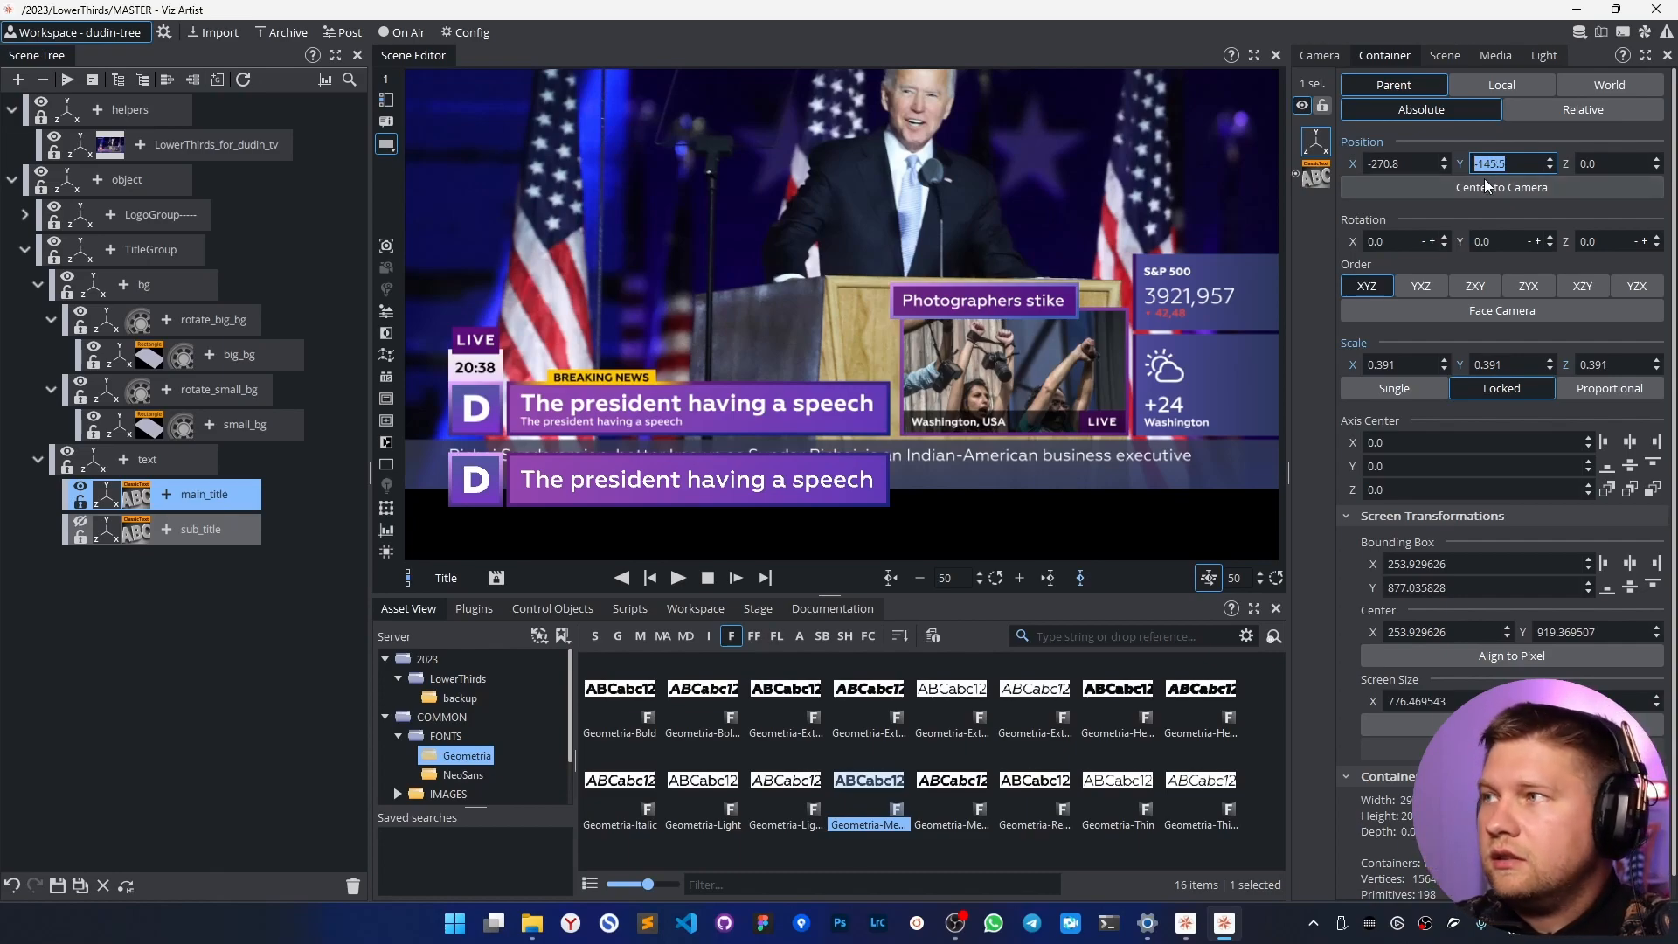
{"action": "left_click_drag", "start_coordinate": [1489, 163], "coordinate": [1498, 163]}
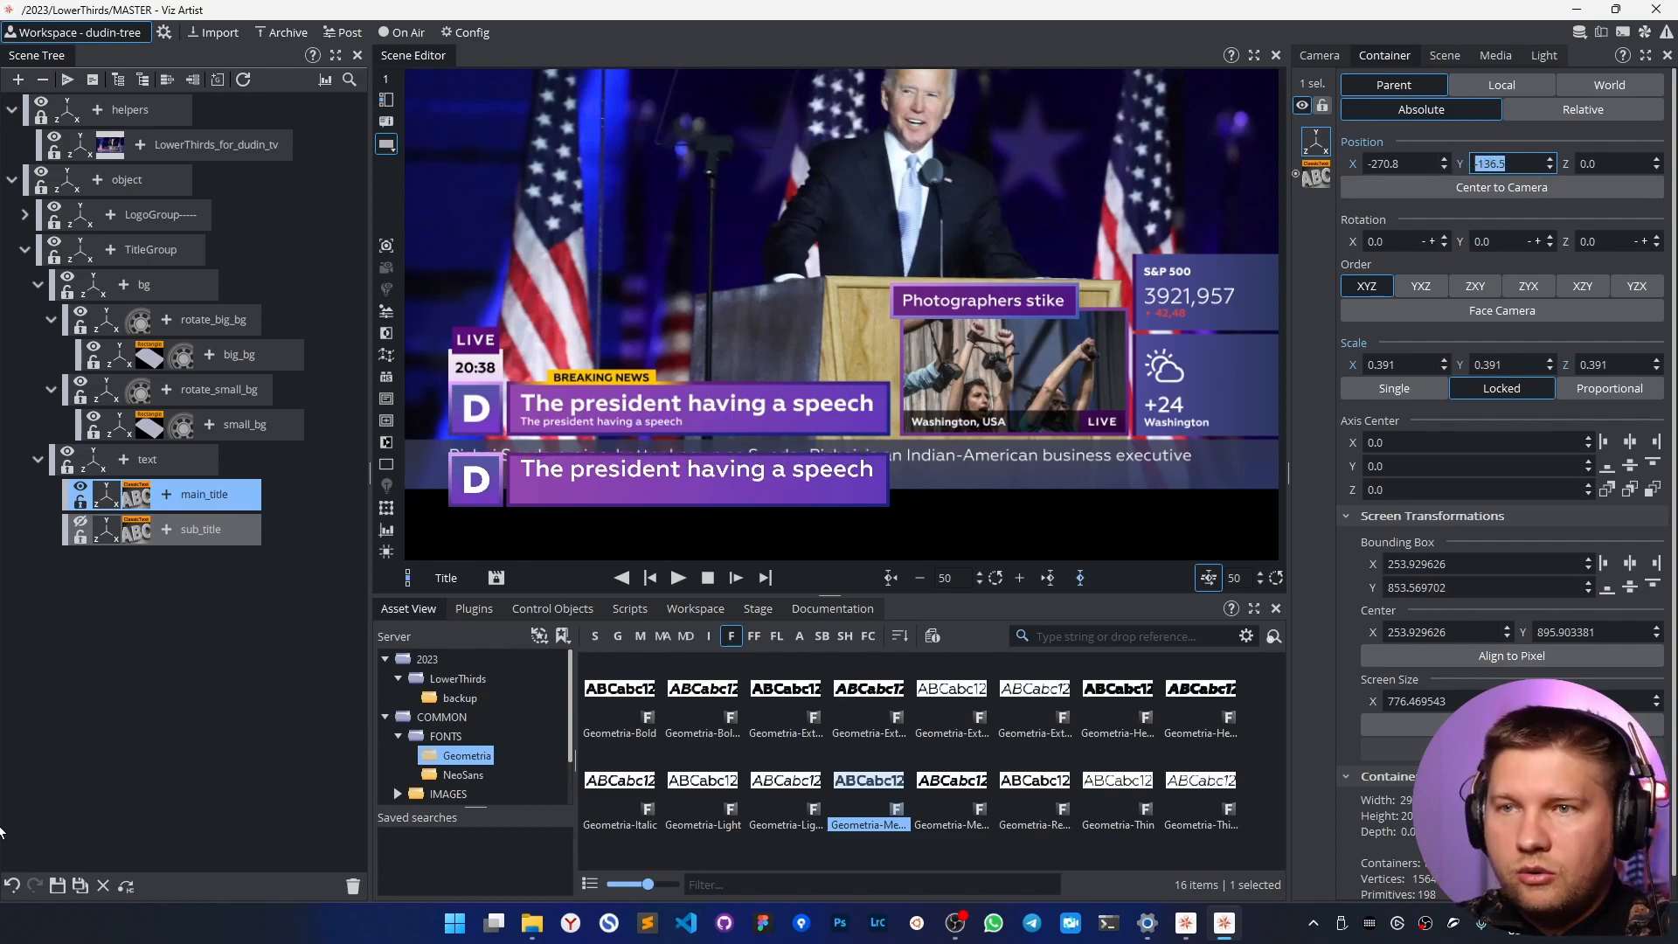
{"action": "left_click", "coordinate": [80, 522]}
Add the Justifier plugin to the text container and set Align on Y to Center.
{"action": "left_click", "coordinate": [168, 459]}
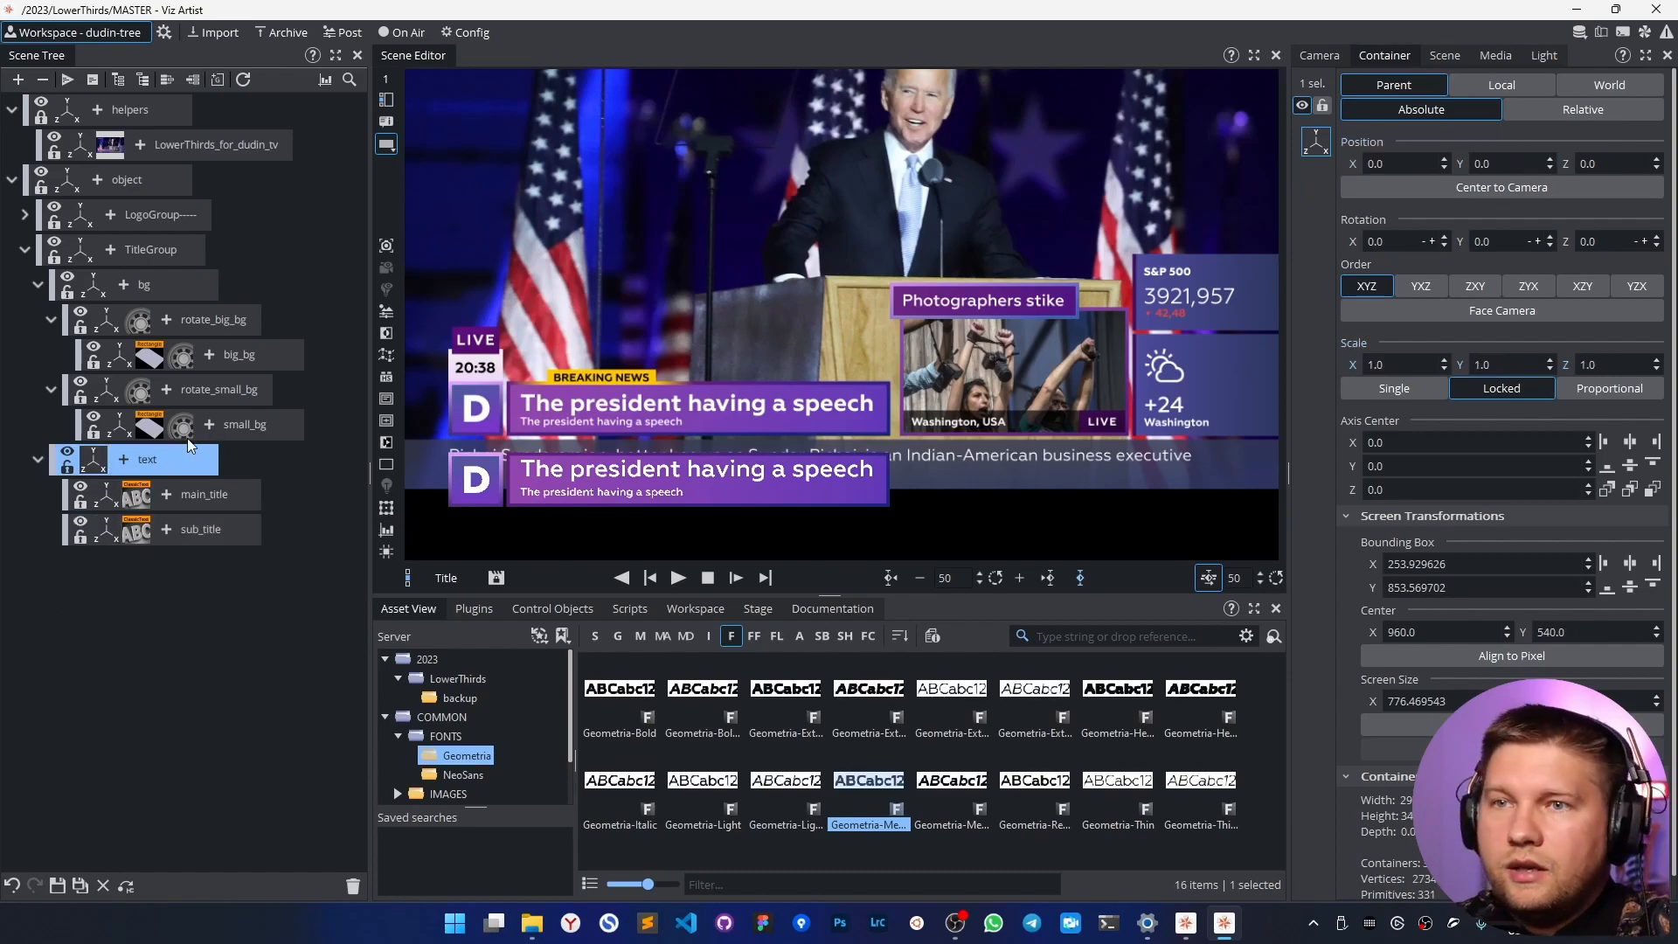
{"action": "left_click", "coordinate": [123, 459]}
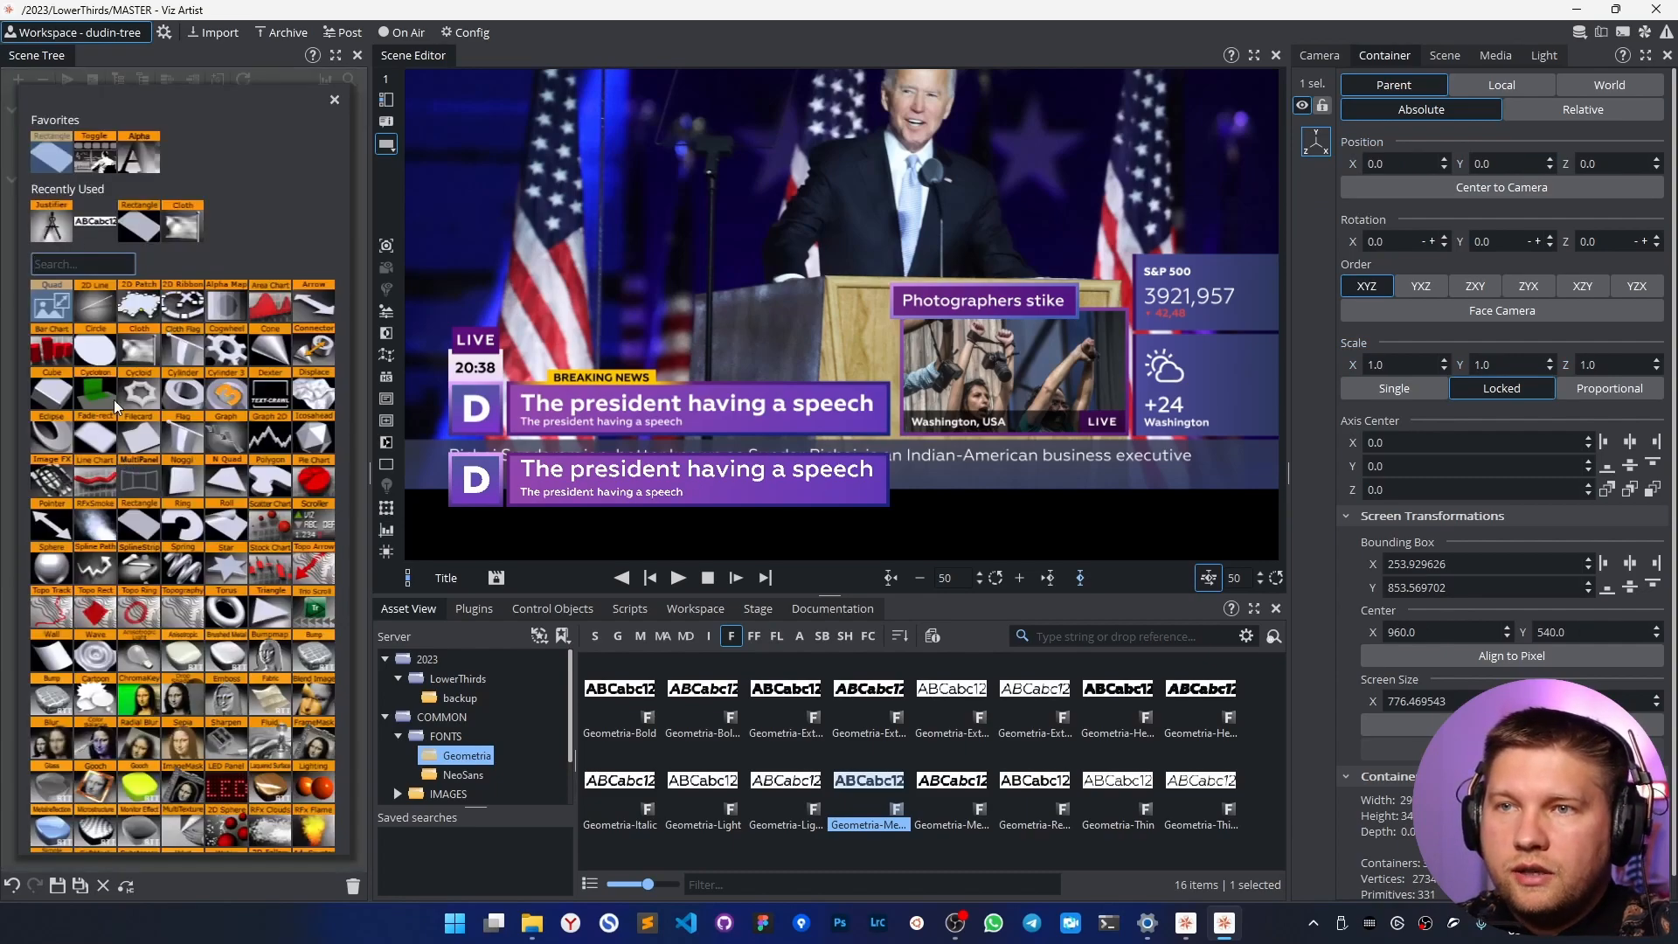
{"action": "left_click", "coordinate": [51, 223]}
{"action": "left_click", "coordinate": [123, 462]}
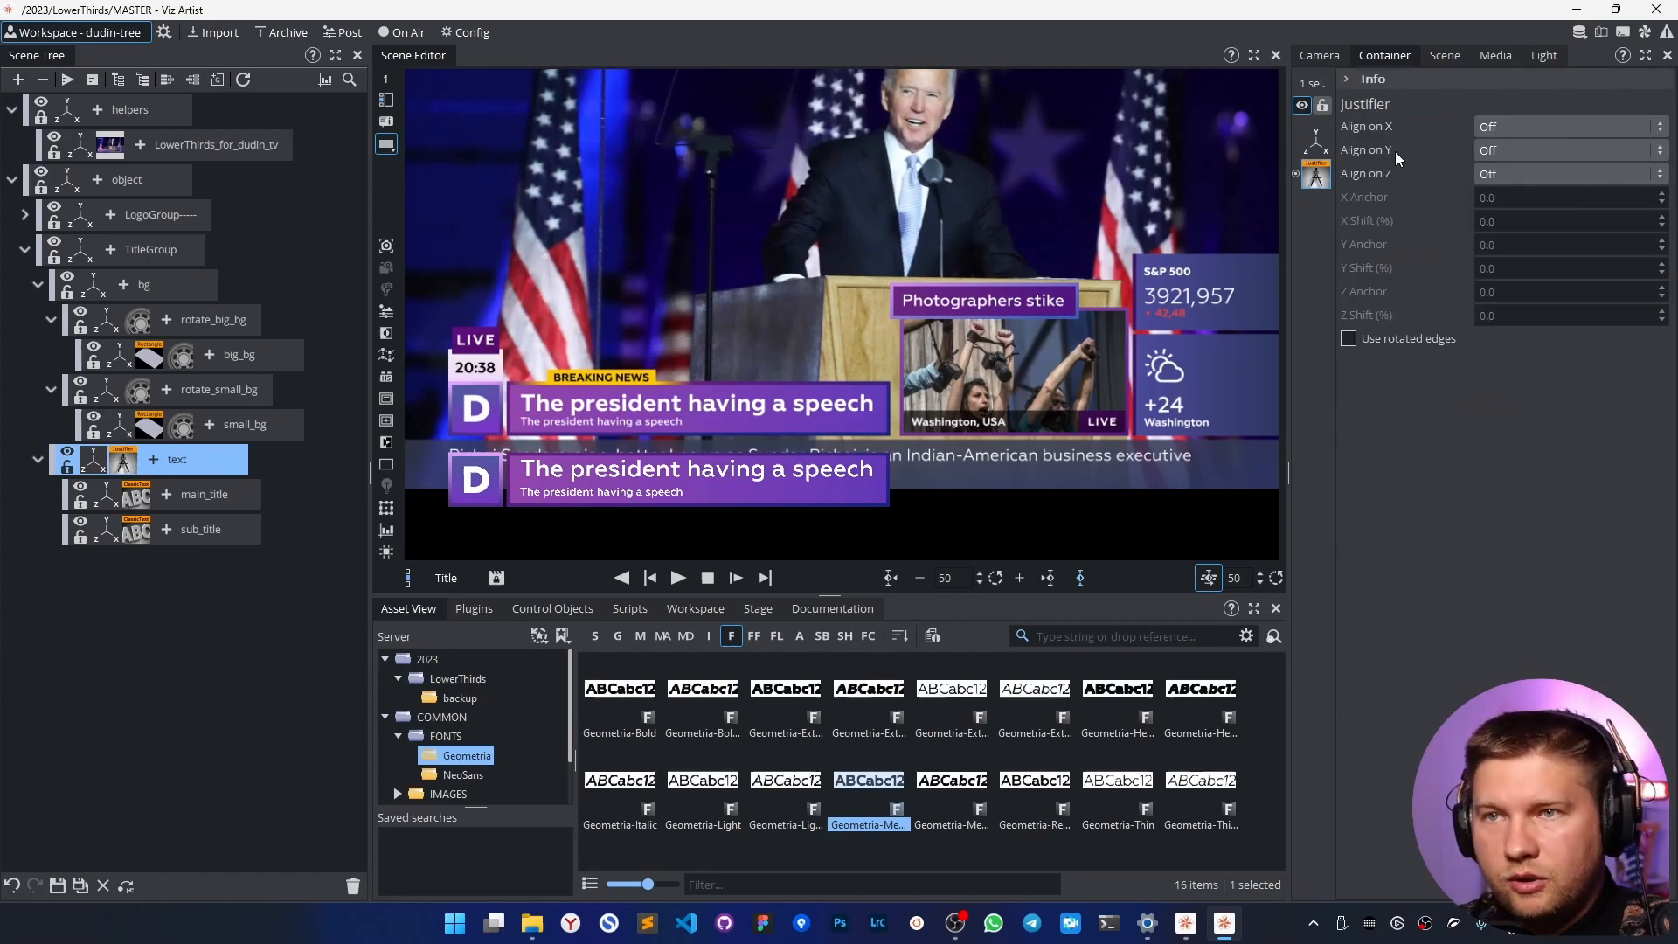
{"action": "left_click", "coordinate": [1503, 150]}
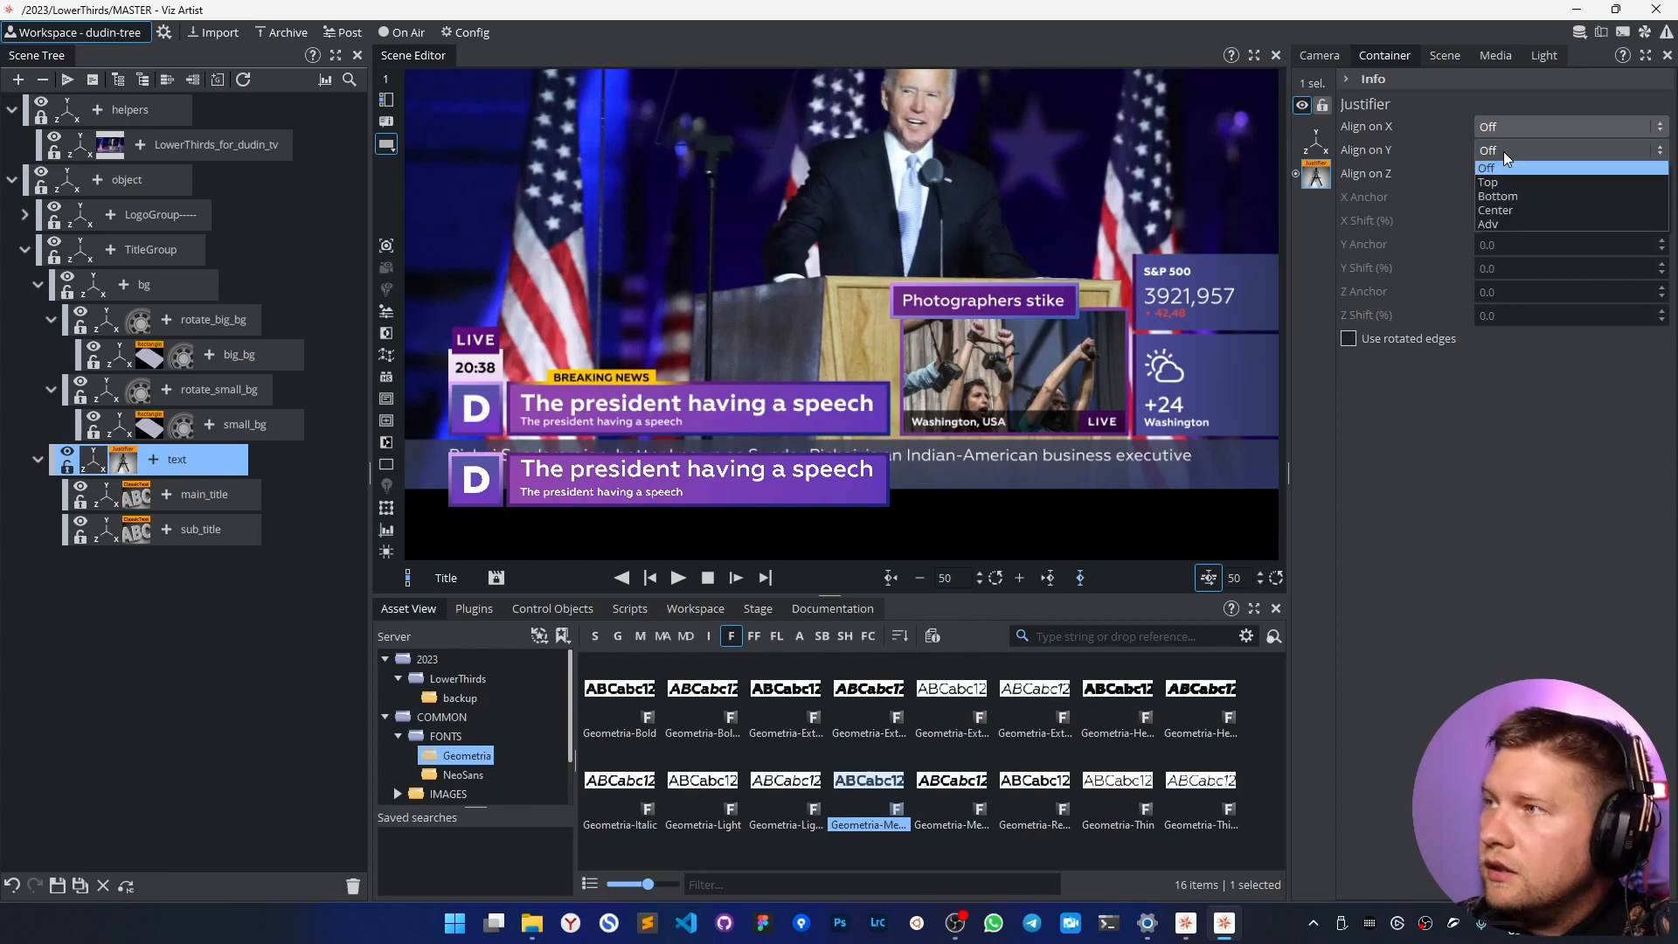
{"action": "left_click", "coordinate": [1524, 208]}
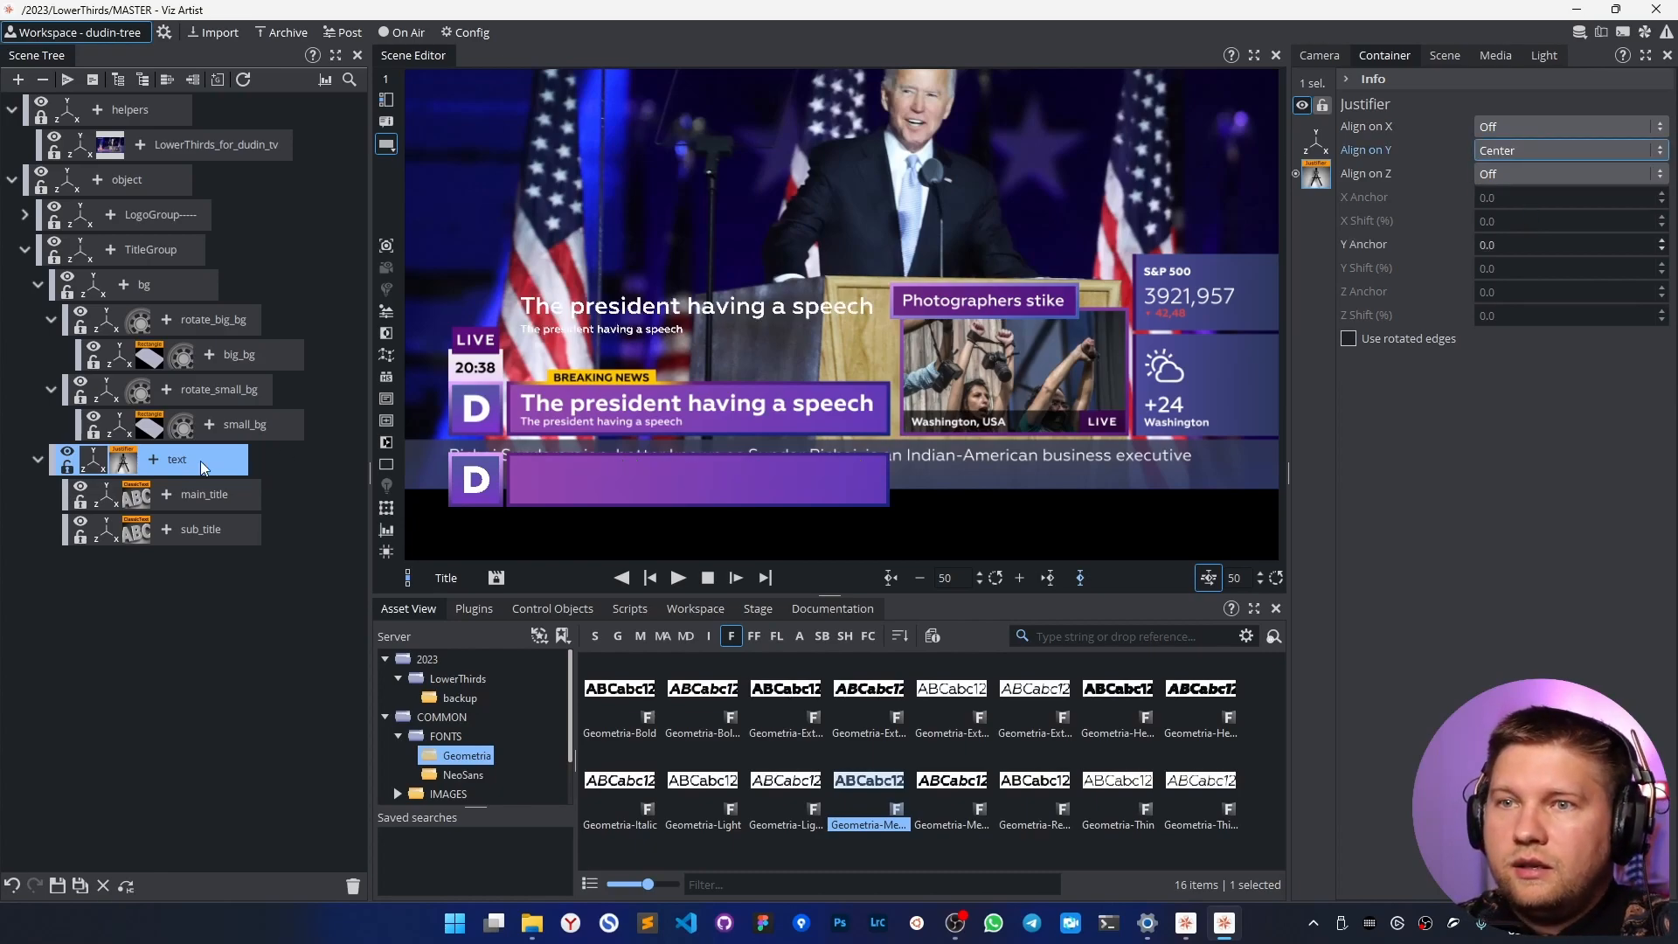
Show the justified text container's bounding box and try changing its position, undoing the change.
{"action": "left_click", "coordinate": [92, 462]}
{"action": "left_click", "coordinate": [389, 508]}
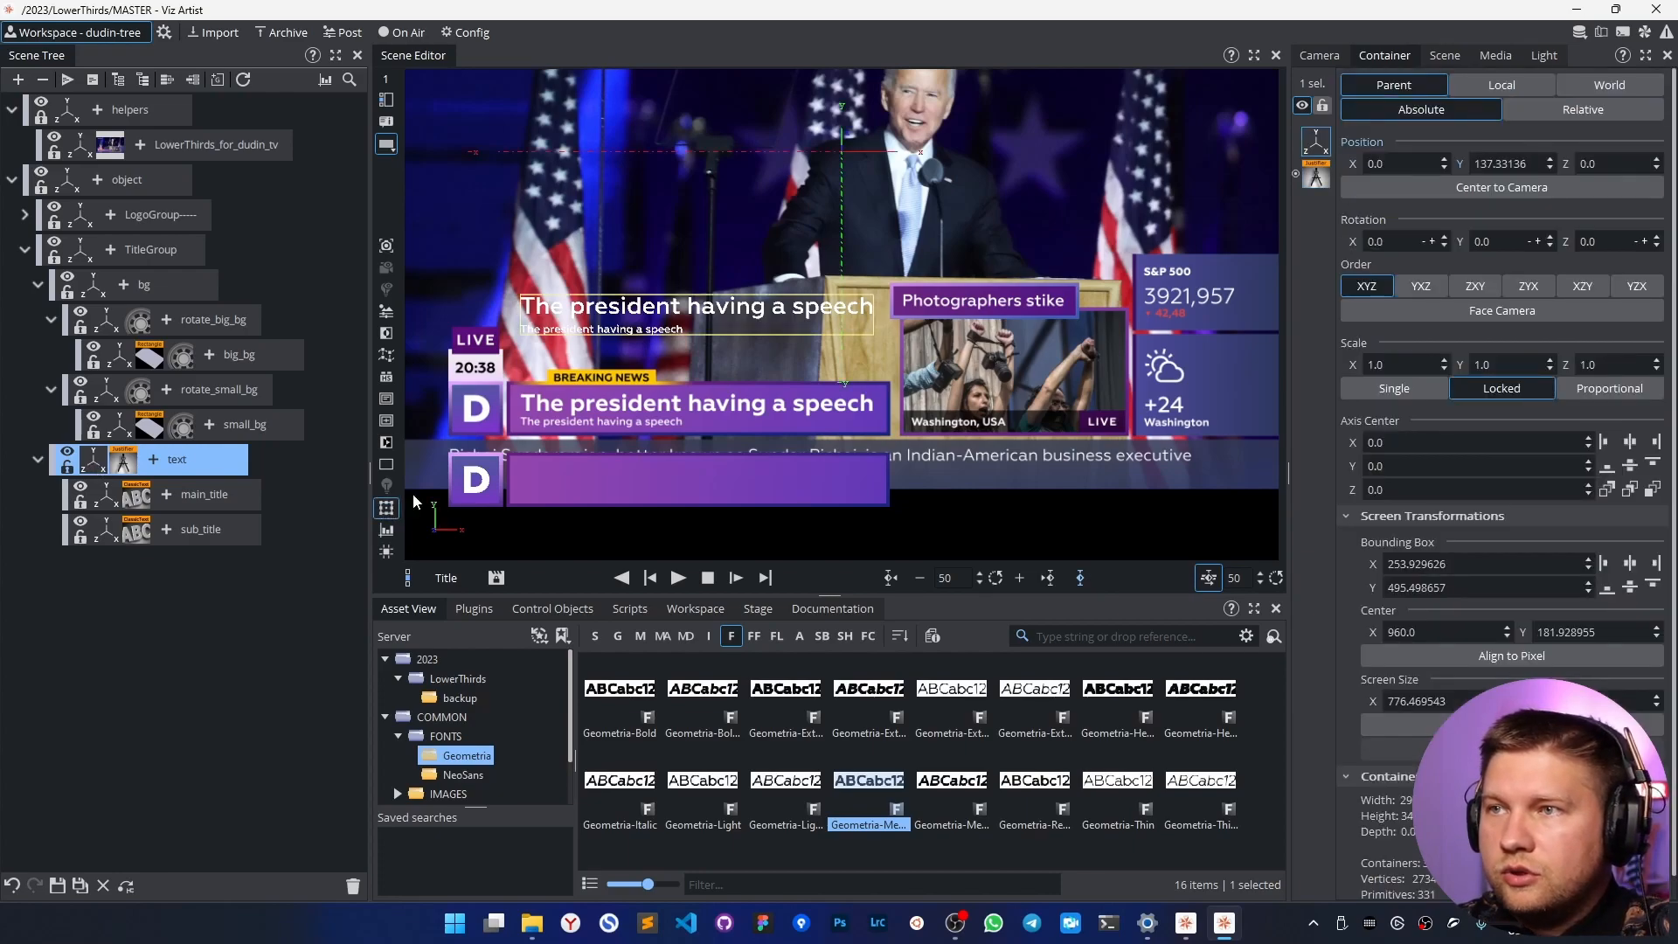
{"action": "left_click_drag", "start_coordinate": [1454, 164], "coordinate": [1448, 163]}
{"action": "key", "text": "ctrl+z"}
{"action": "left_click", "coordinate": [1501, 164]}
{"action": "double_click", "coordinate": [1501, 163]}
{"action": "left_click", "coordinate": [1460, 167]}
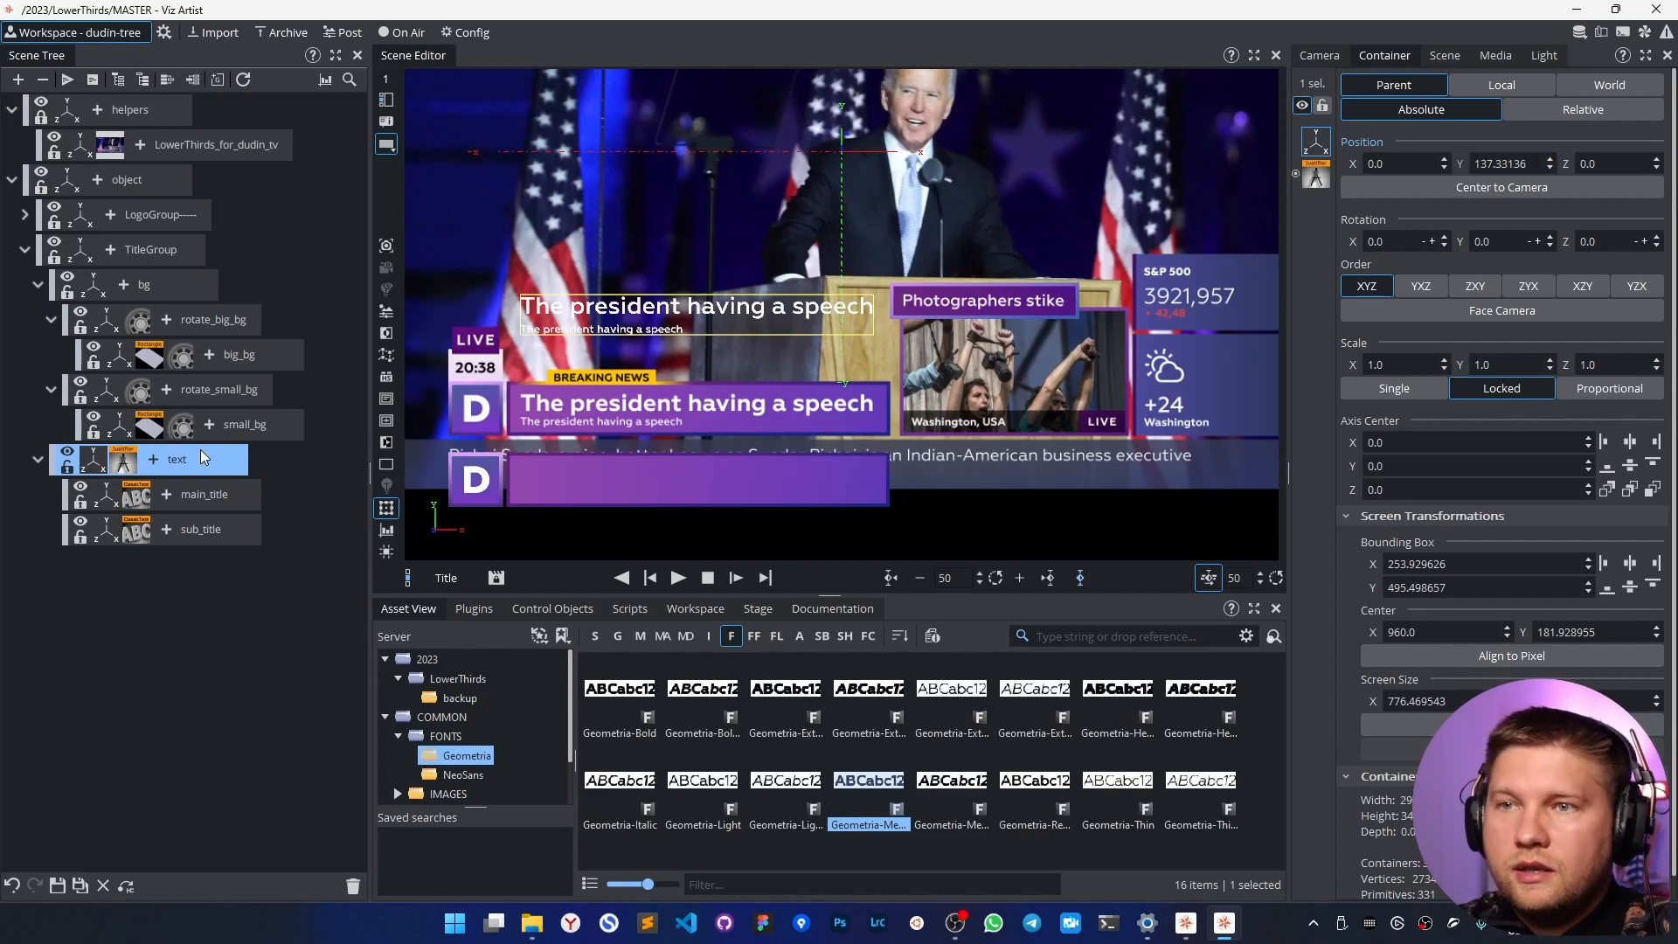
Add a parent container named text_shift above the text container and set its Y position to -138.8.
{"action": "left_click", "coordinate": [125, 78]}
{"action": "double_click", "coordinate": [158, 464]}
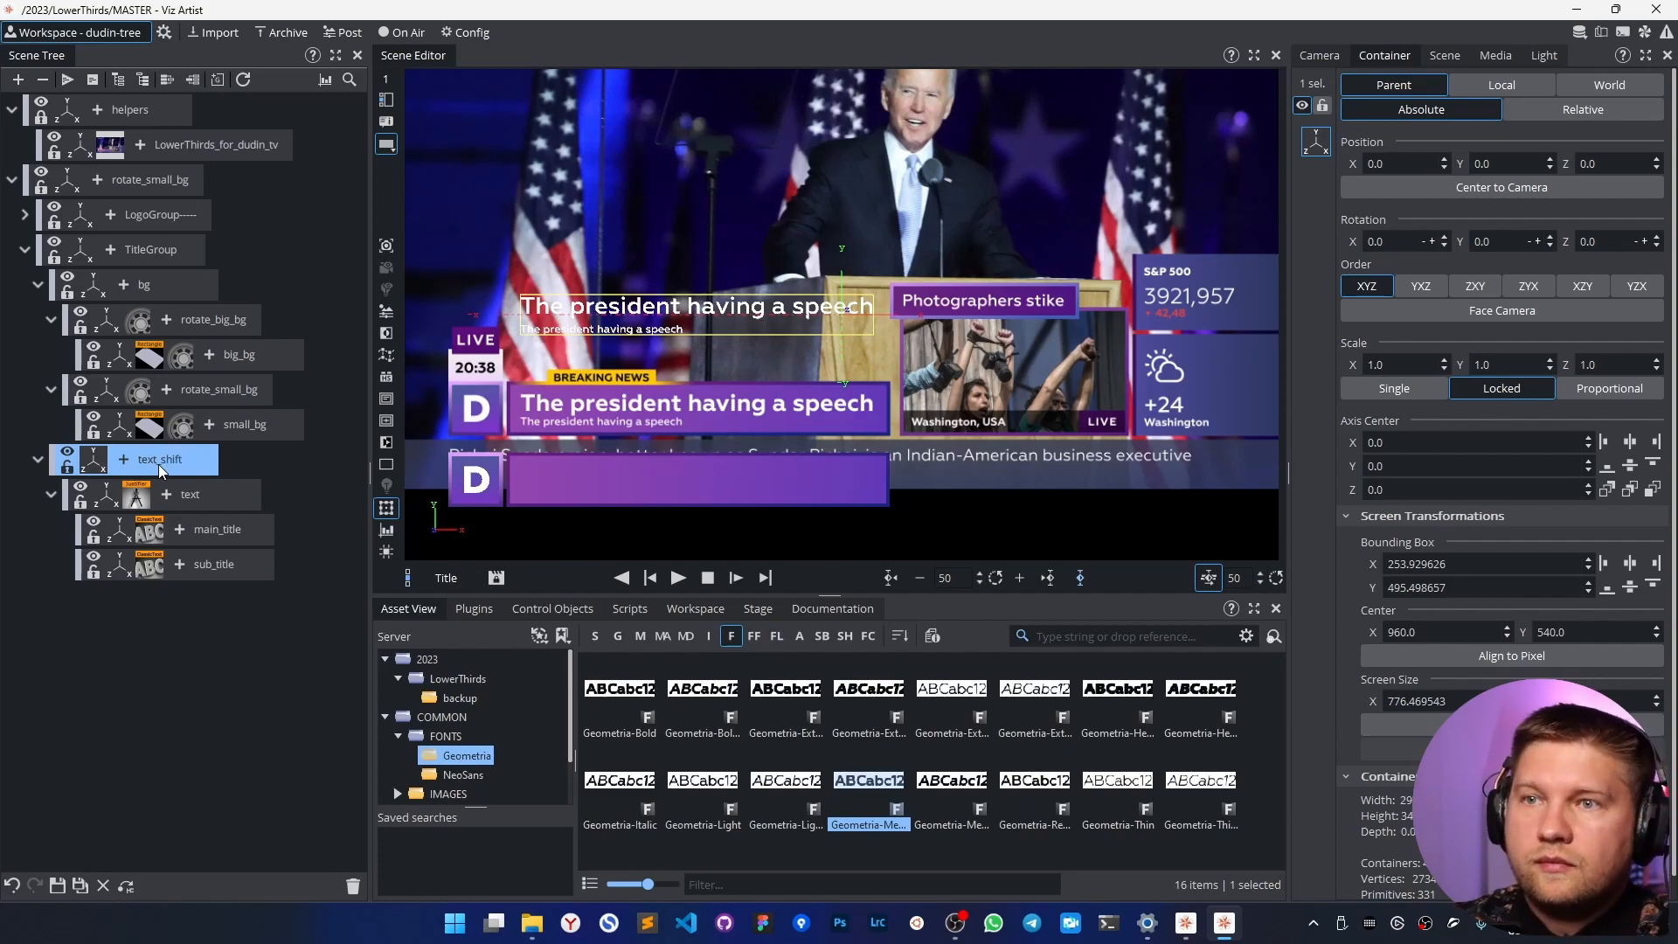
{"action": "left_click_drag", "start_coordinate": [1503, 164], "coordinate": [1407, 201]}
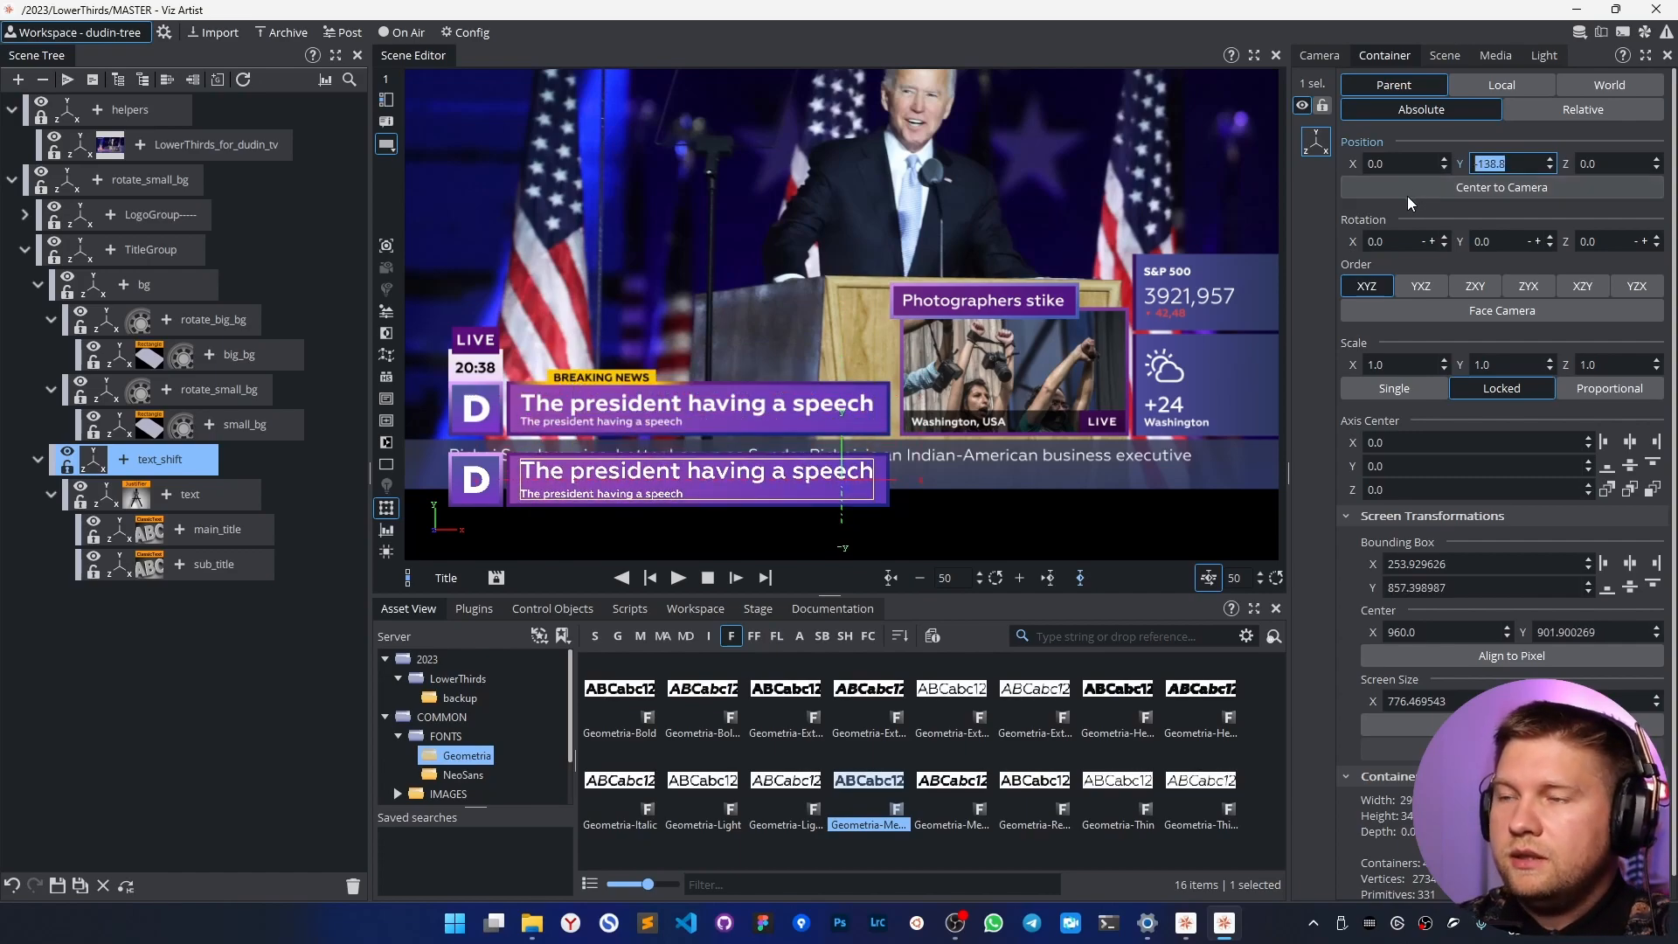
Move sub_title closer to the main title by setting its Y position to -149.2.
{"action": "left_click", "coordinate": [206, 495]}
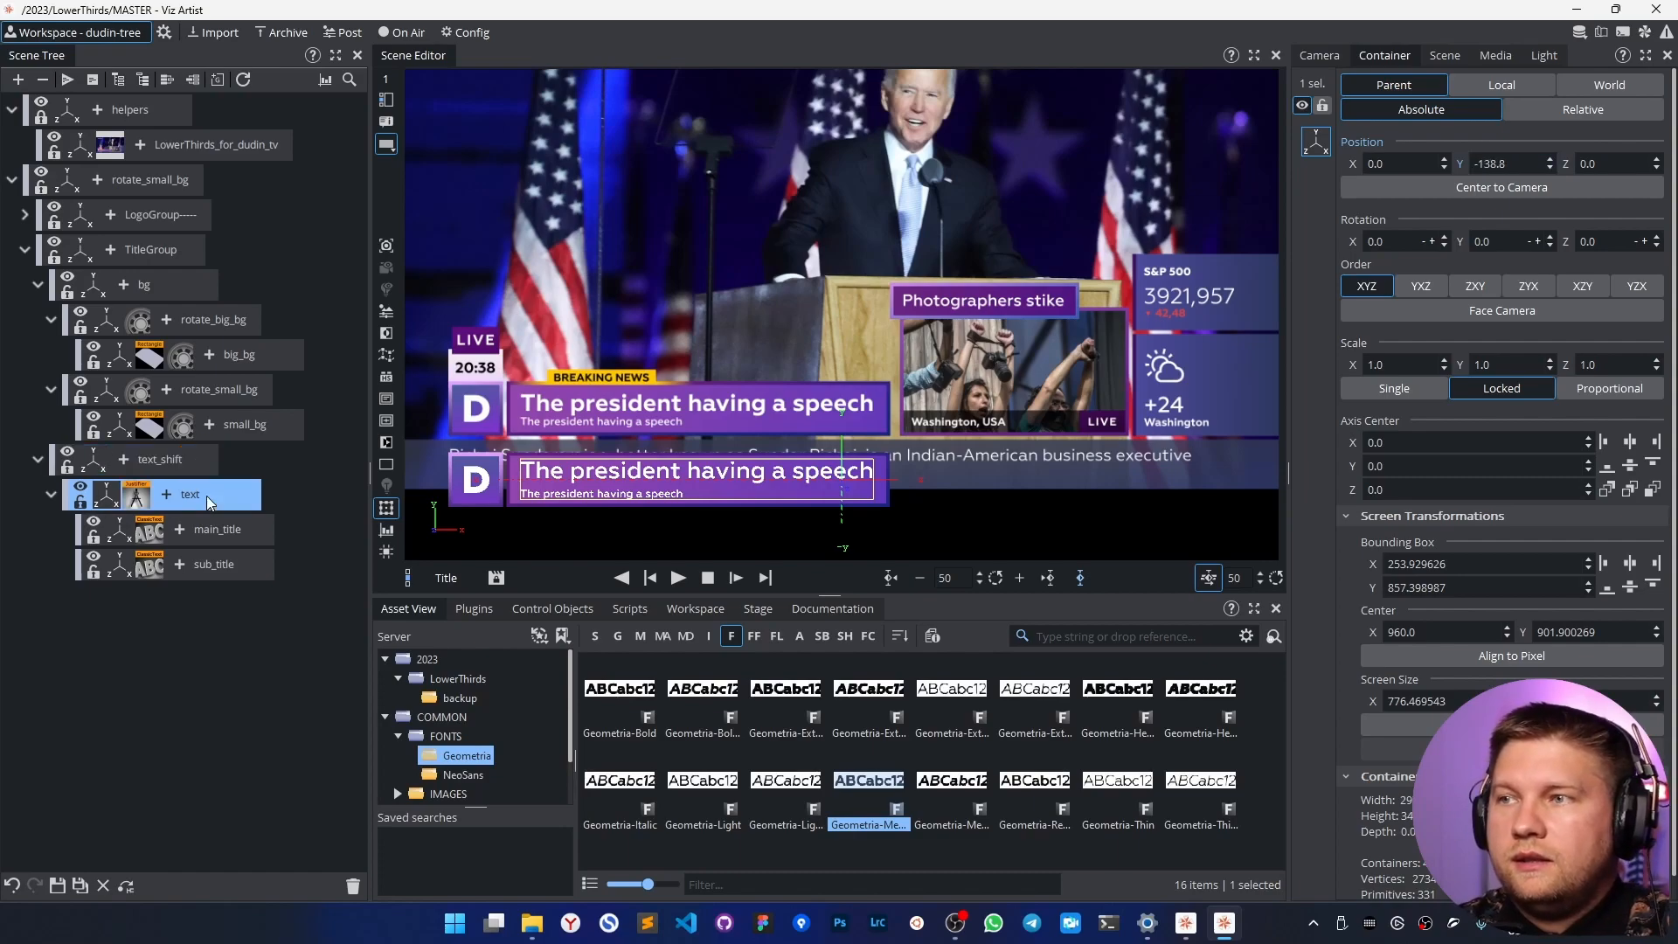
{"action": "left_click", "coordinate": [120, 573]}
{"action": "left_click_drag", "start_coordinate": [1468, 164], "coordinate": [1490, 164]}
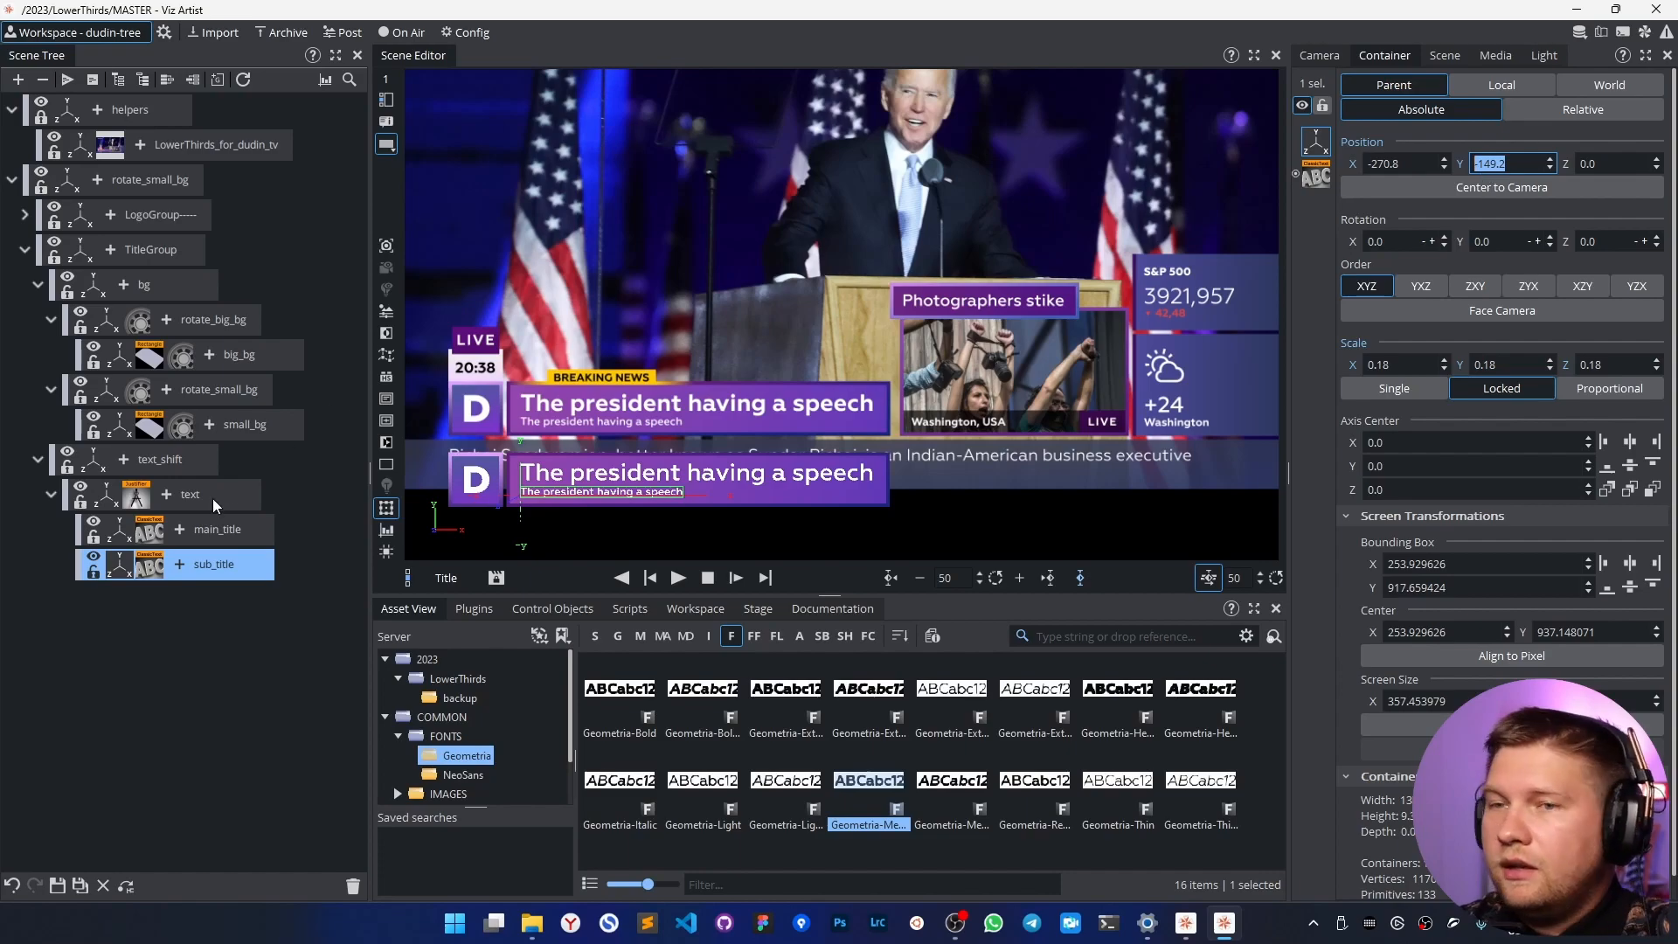
Hide and show sub_title and main_title in turn to check the vertical centring of the remaining title.
{"action": "left_click", "coordinate": [94, 560]}
{"action": "left_click", "coordinate": [94, 560]}
{"action": "left_click", "coordinate": [95, 524]}
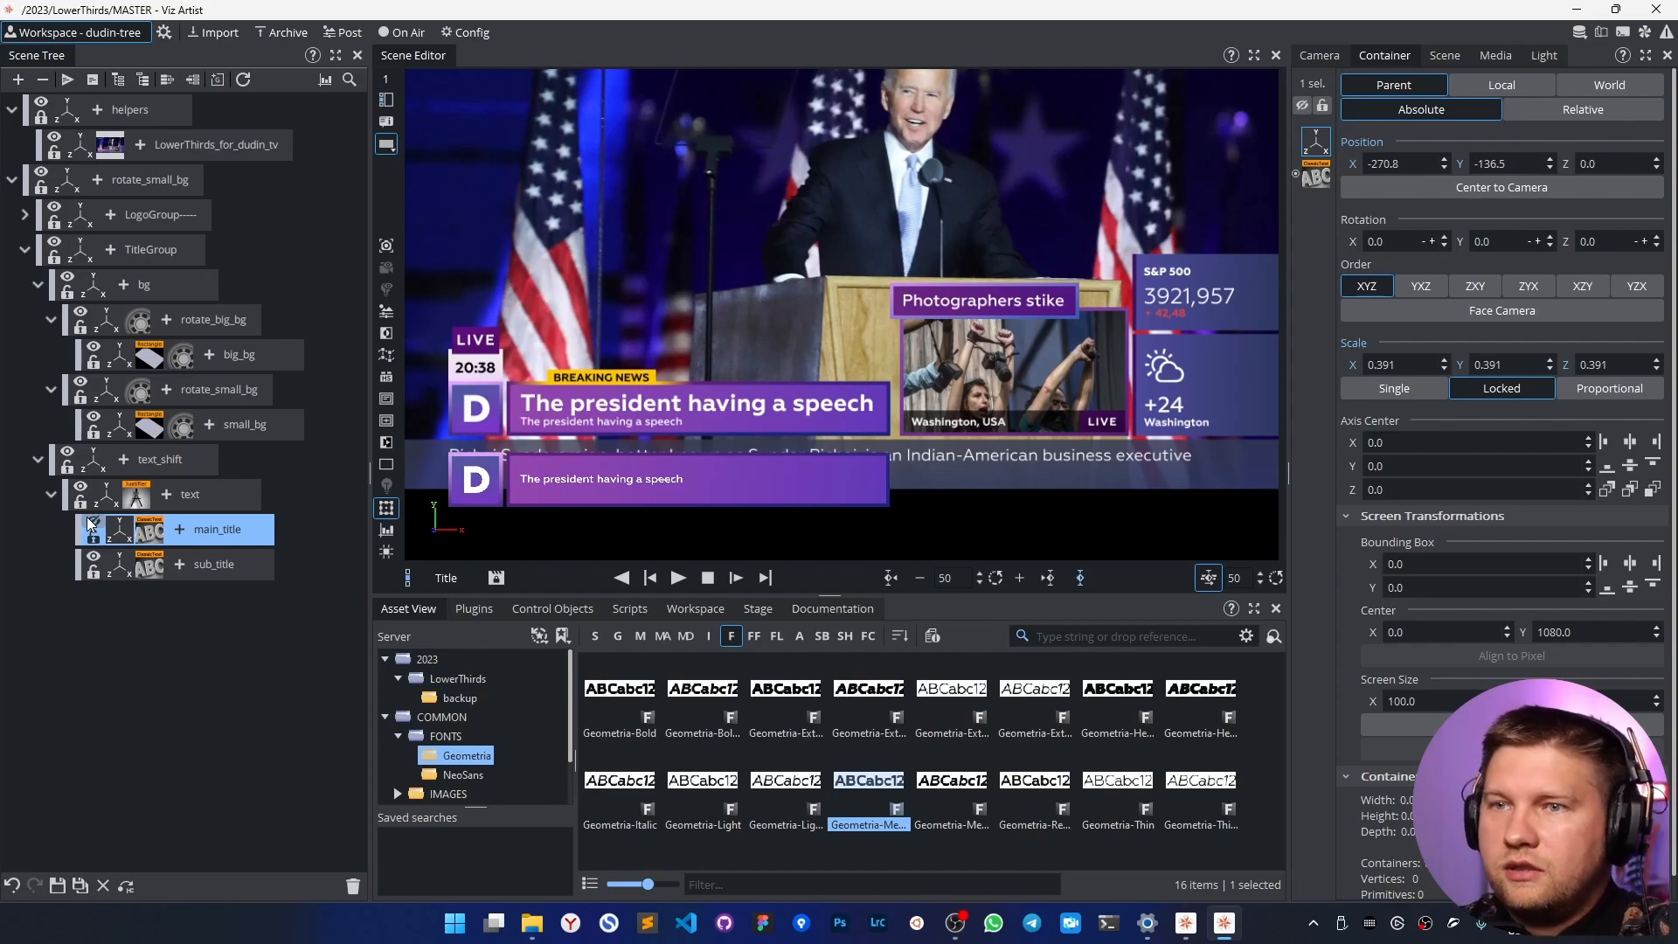
{"action": "left_click", "coordinate": [91, 525]}
{"action": "left_click", "coordinate": [96, 557]}
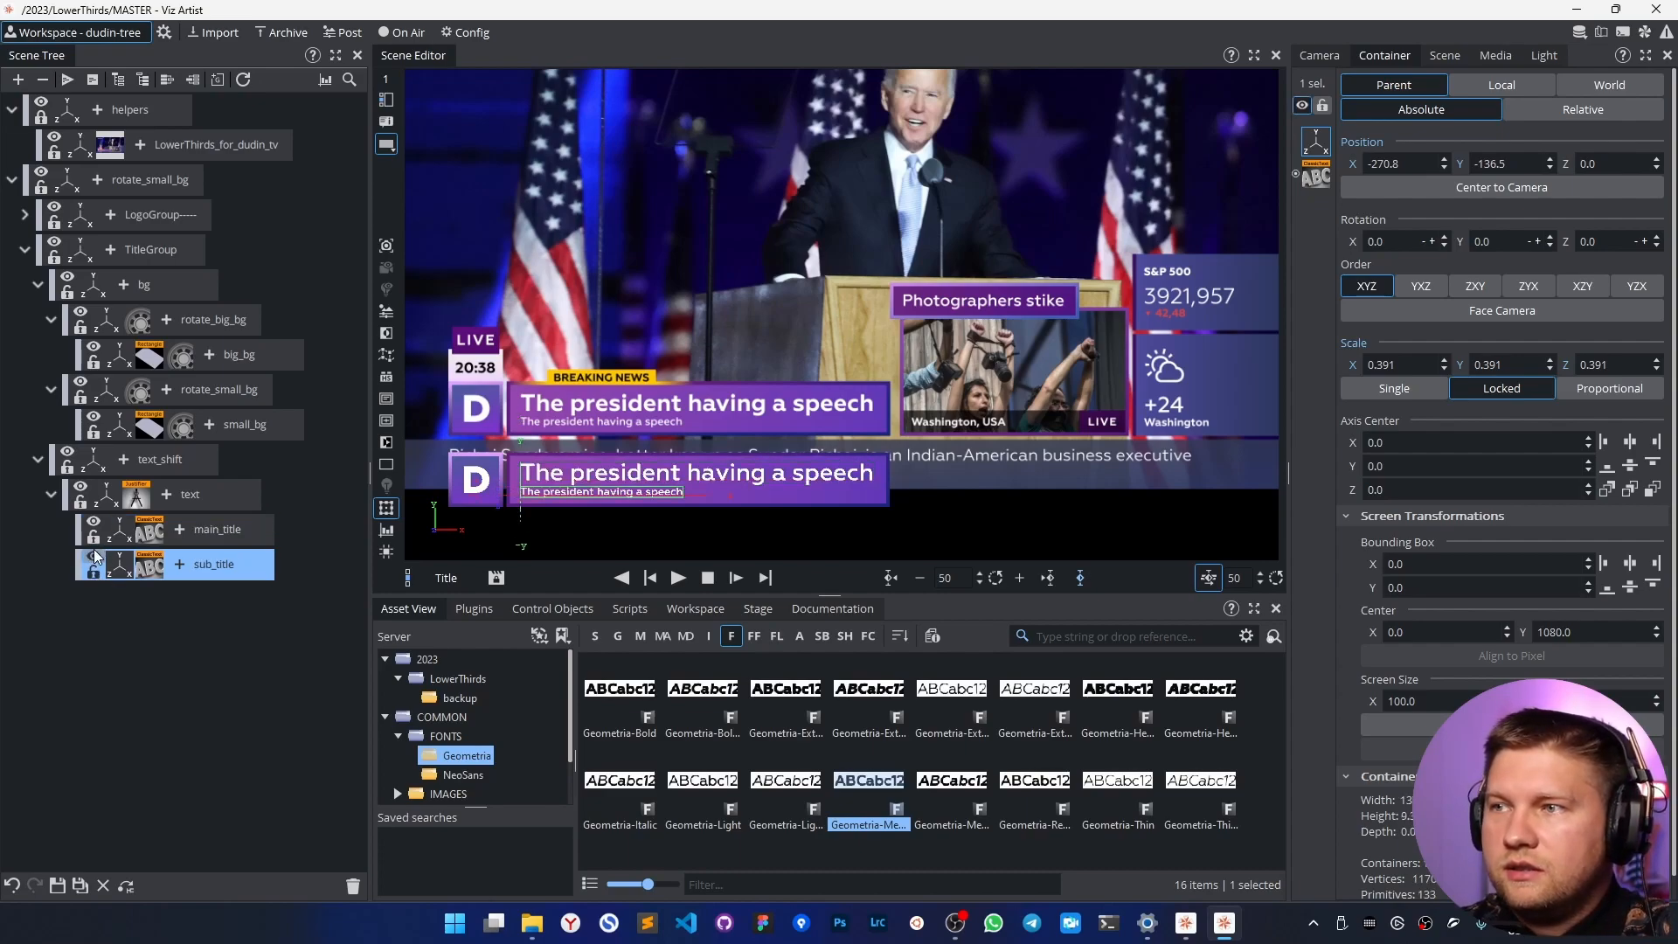
Align the text container's axis centre to its left edge on X, reset its position to 0, and centre the axis on Y.
{"action": "left_click", "coordinate": [192, 495]}
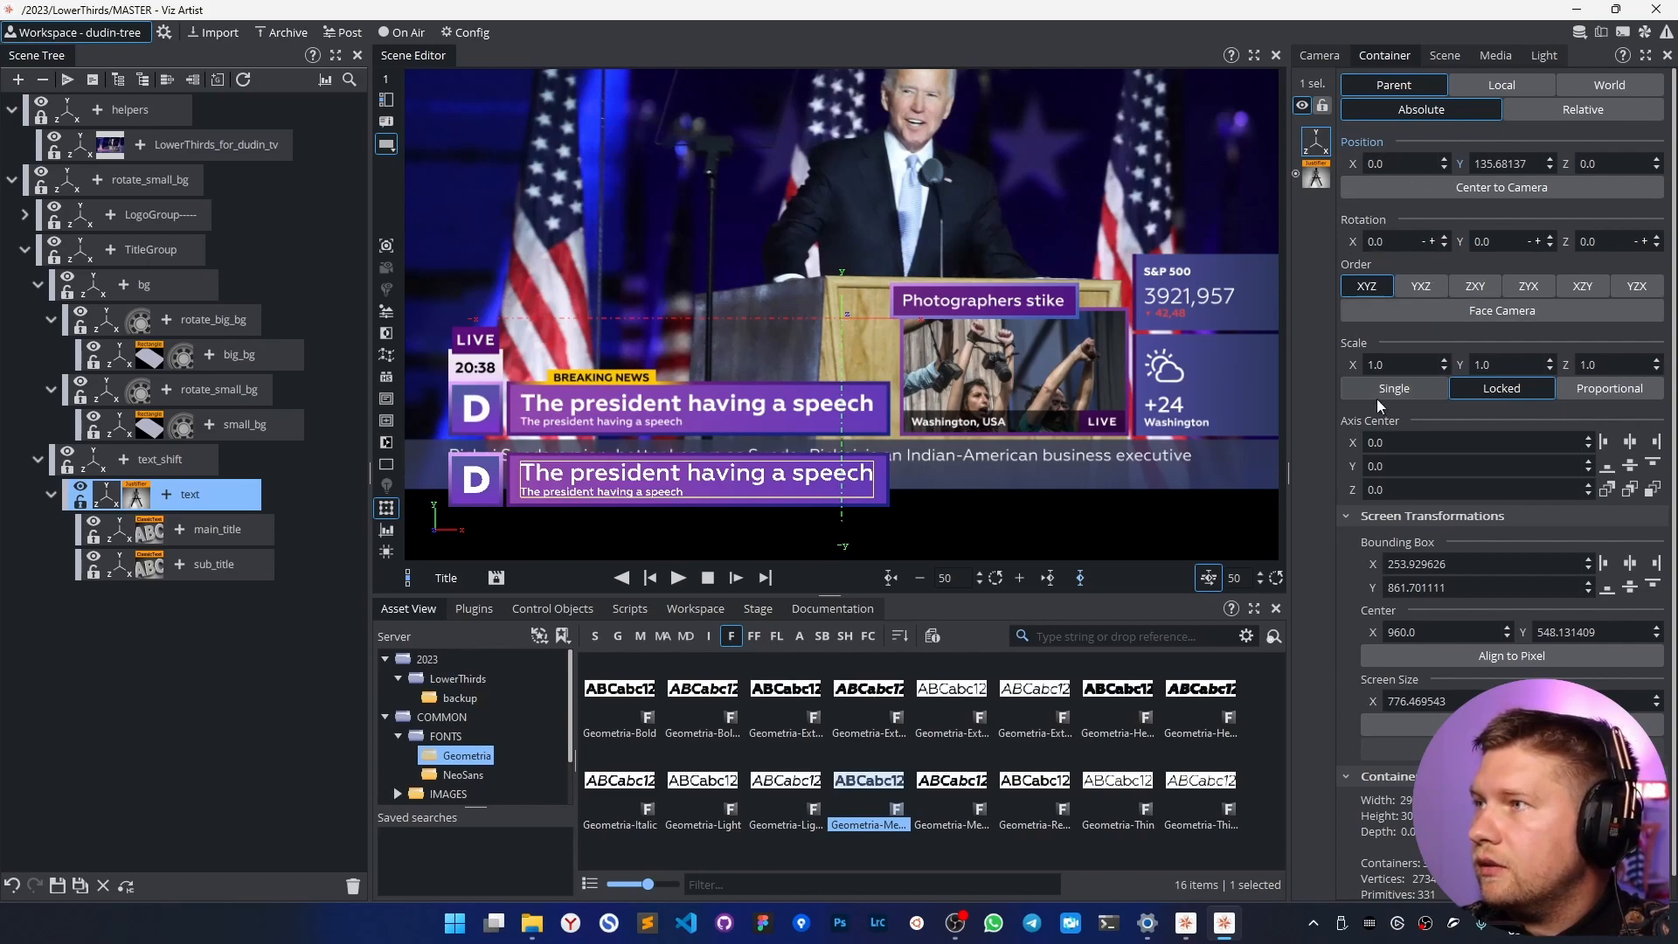
{"action": "left_click", "coordinate": [1606, 441]}
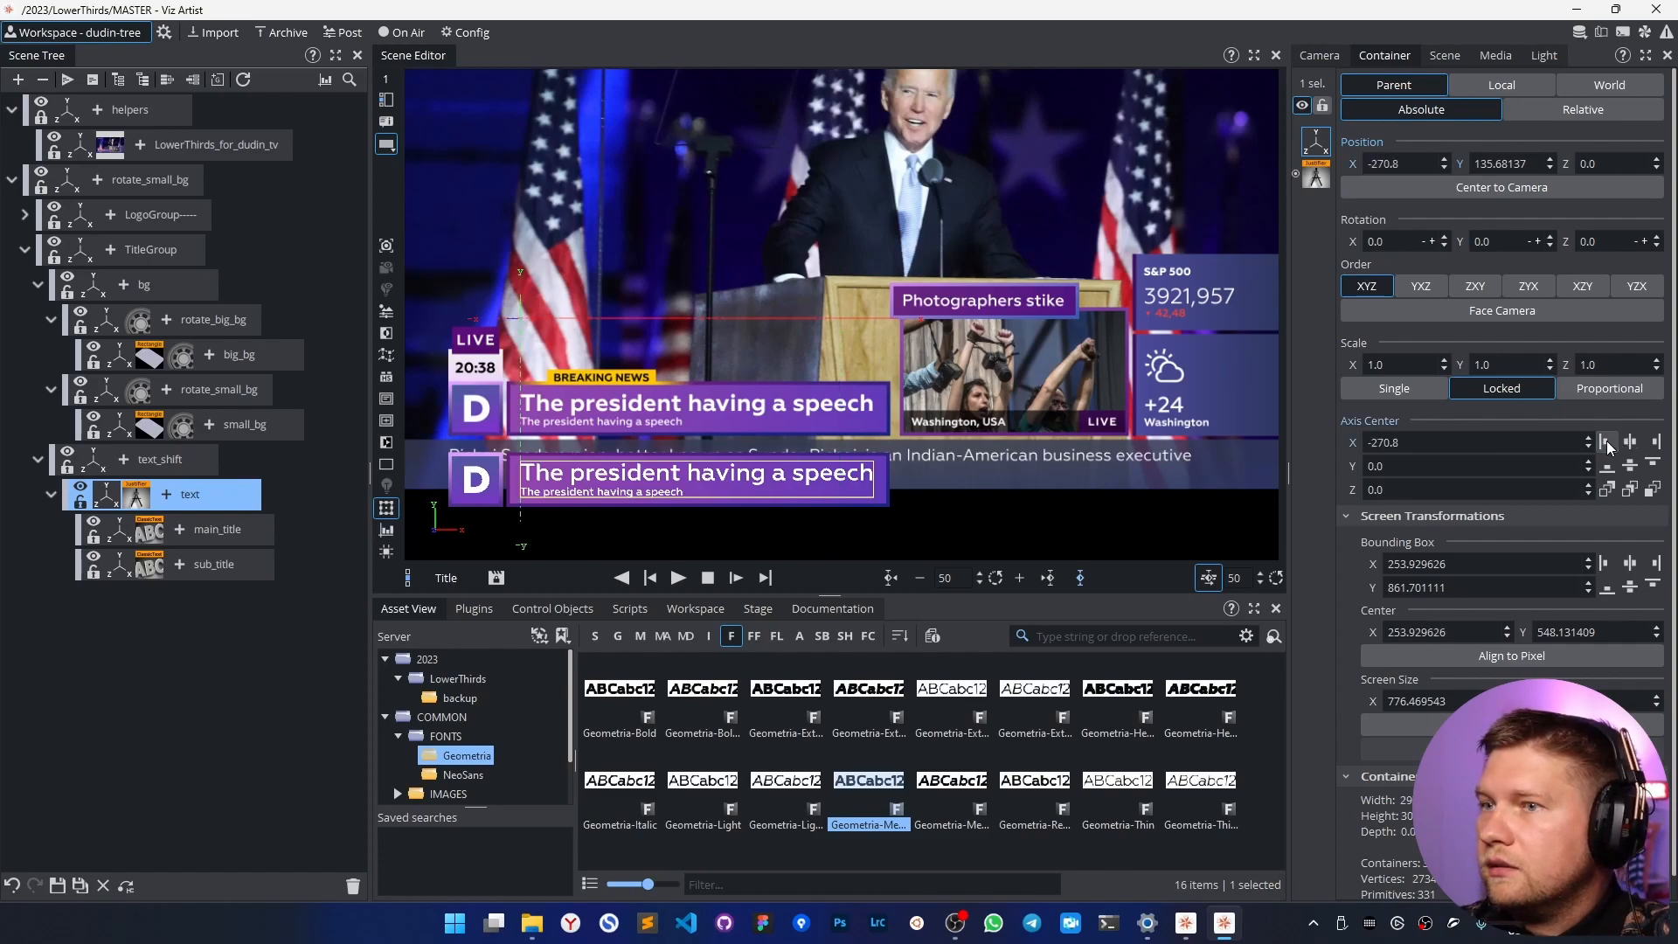
{"action": "left_click", "coordinate": [1359, 140]}
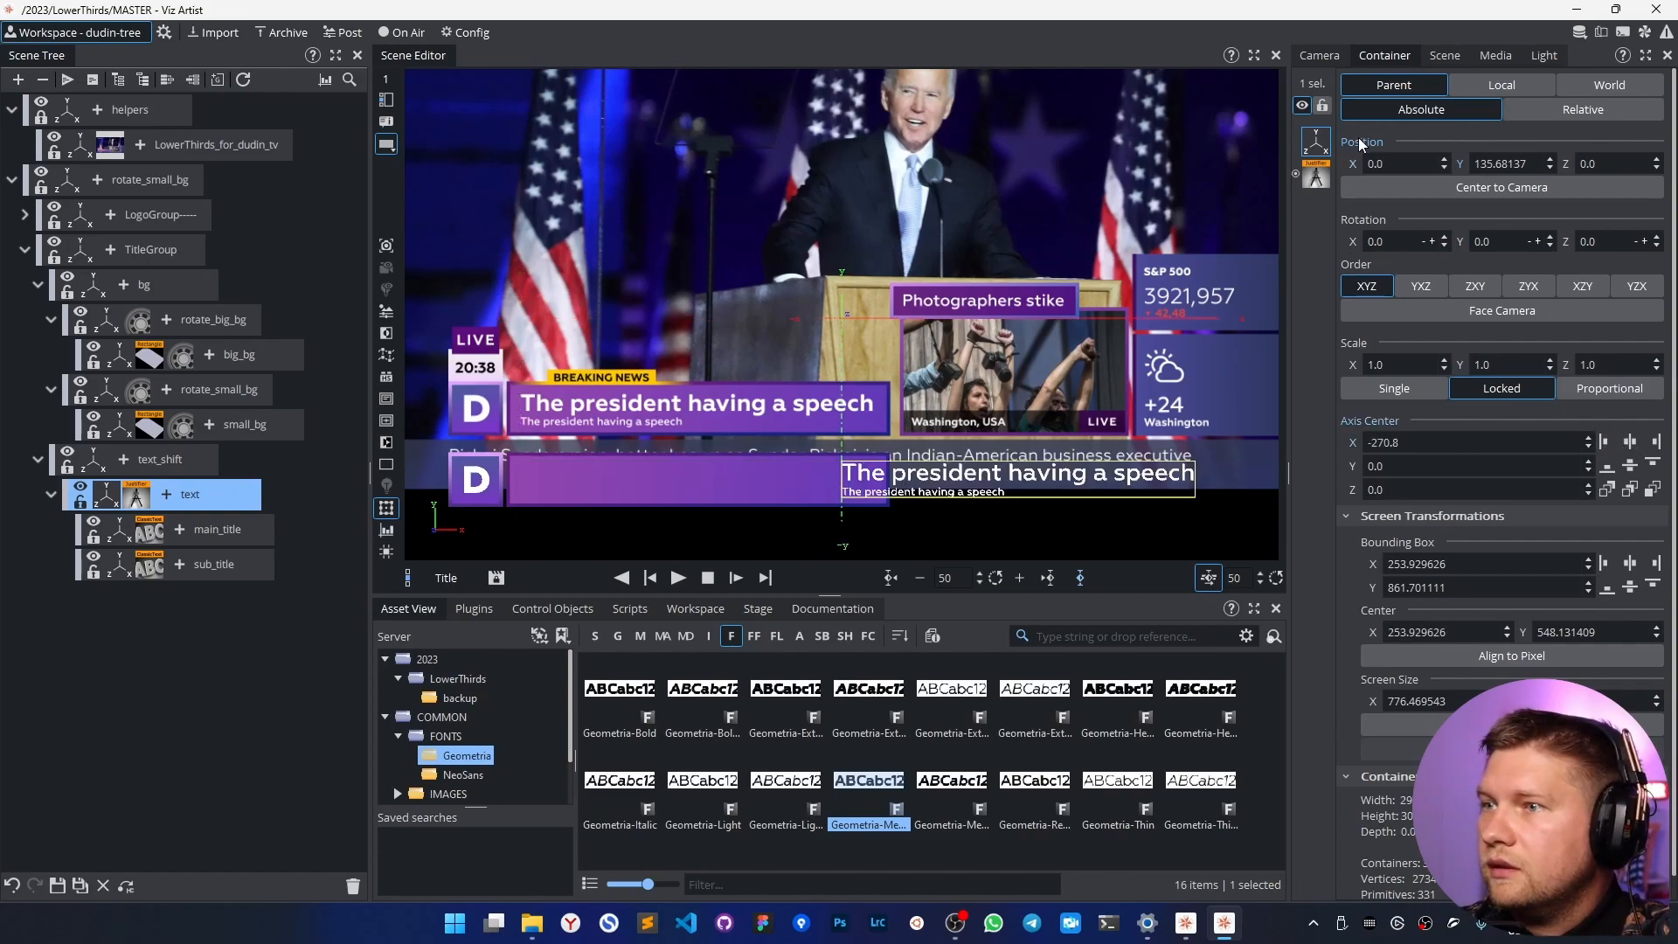
{"action": "left_click", "coordinate": [1629, 466]}
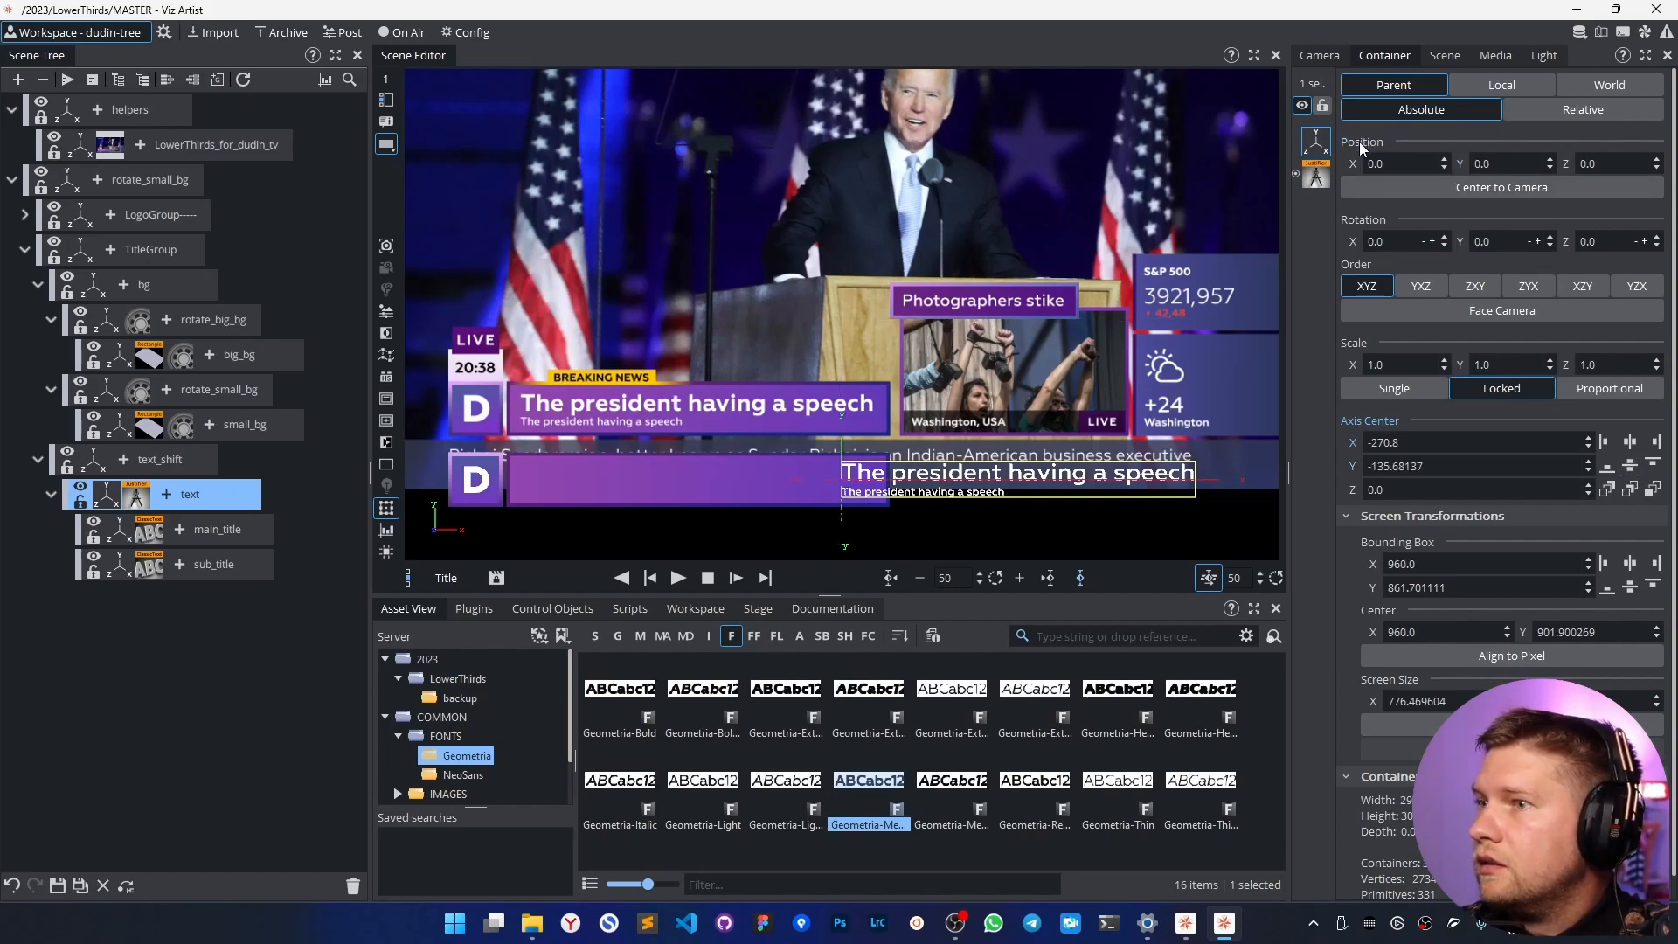
Set text_shift's X position to -271.0 and check the title placement with the bounding box hidden, showing it again.
{"action": "left_click", "coordinate": [169, 460]}
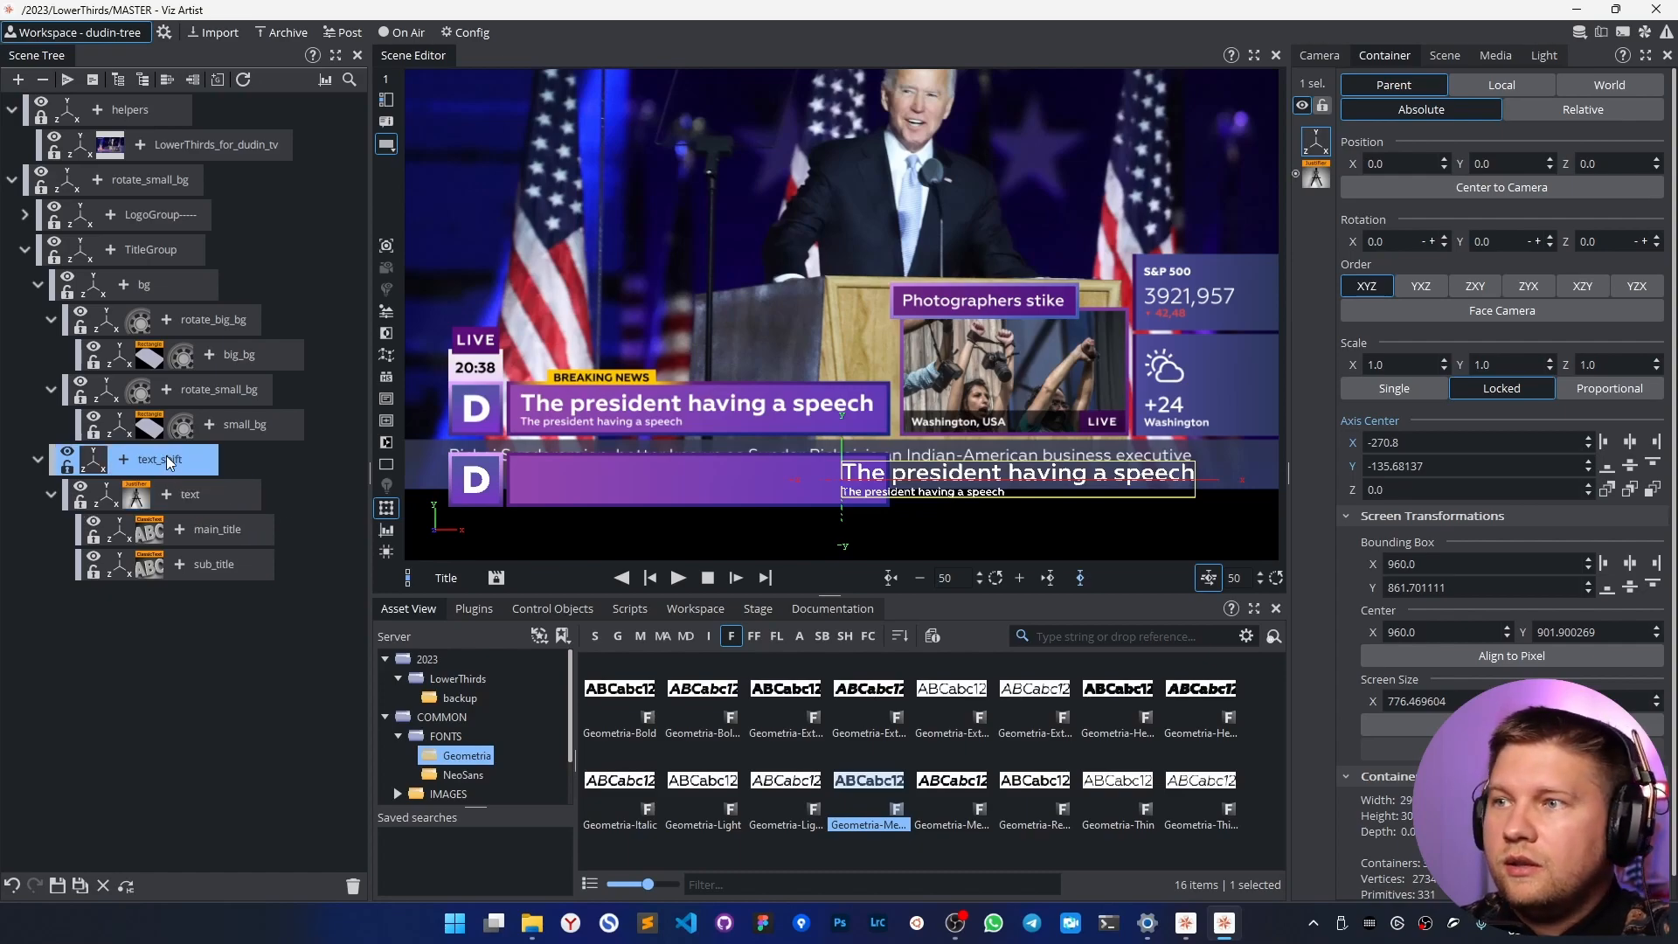
{"action": "left_click_drag", "start_coordinate": [1406, 160], "coordinate": [1161, 167]}
{"action": "left_click", "coordinate": [385, 511]}
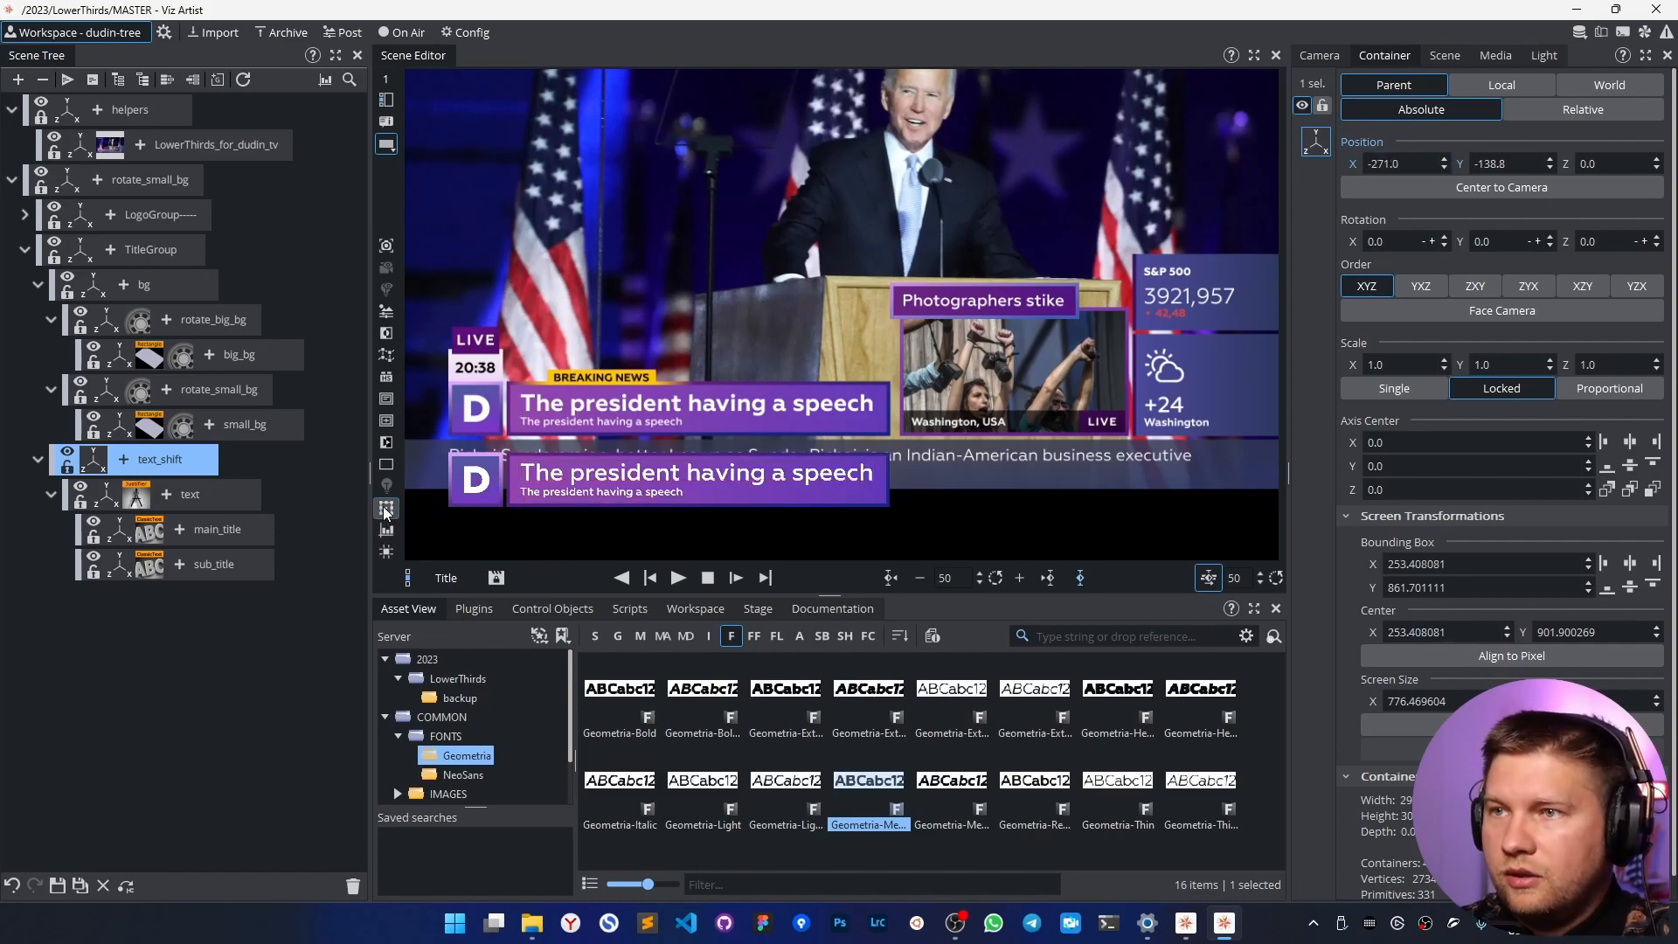
{"action": "left_click", "coordinate": [385, 510]}
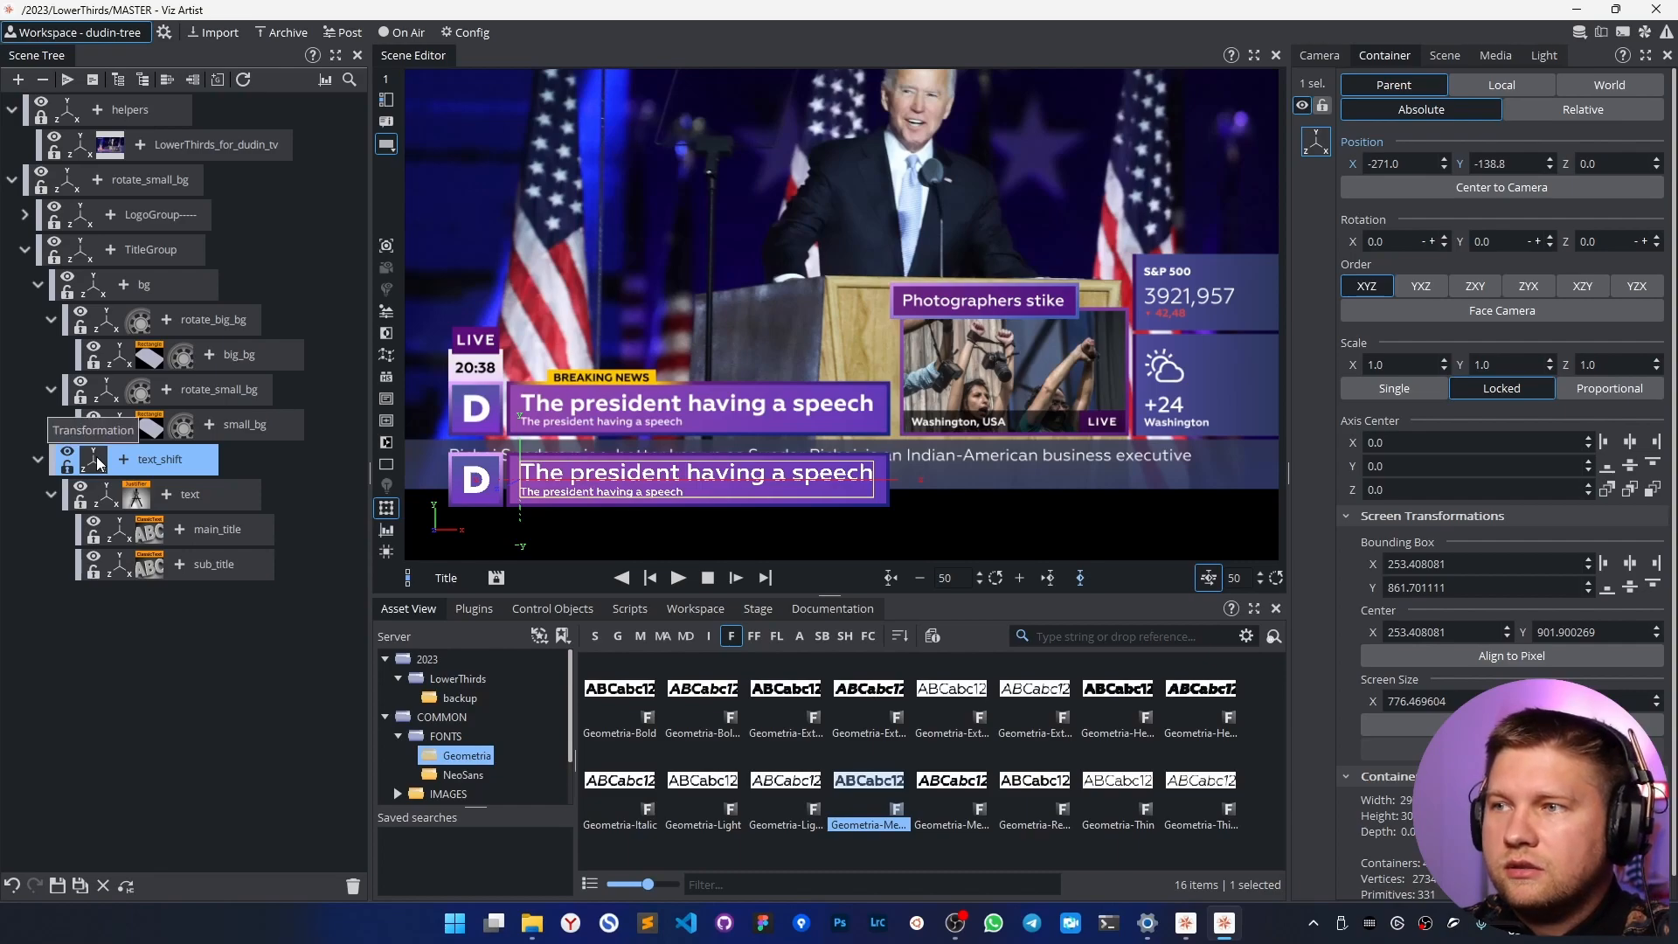
Keyframe text_shift's position on the stage at X -271.0, and at frame 100 with X 49.0.
{"action": "left_click", "coordinate": [757, 609]}
{"action": "left_click_drag", "start_coordinate": [777, 822], "coordinate": [777, 842]}
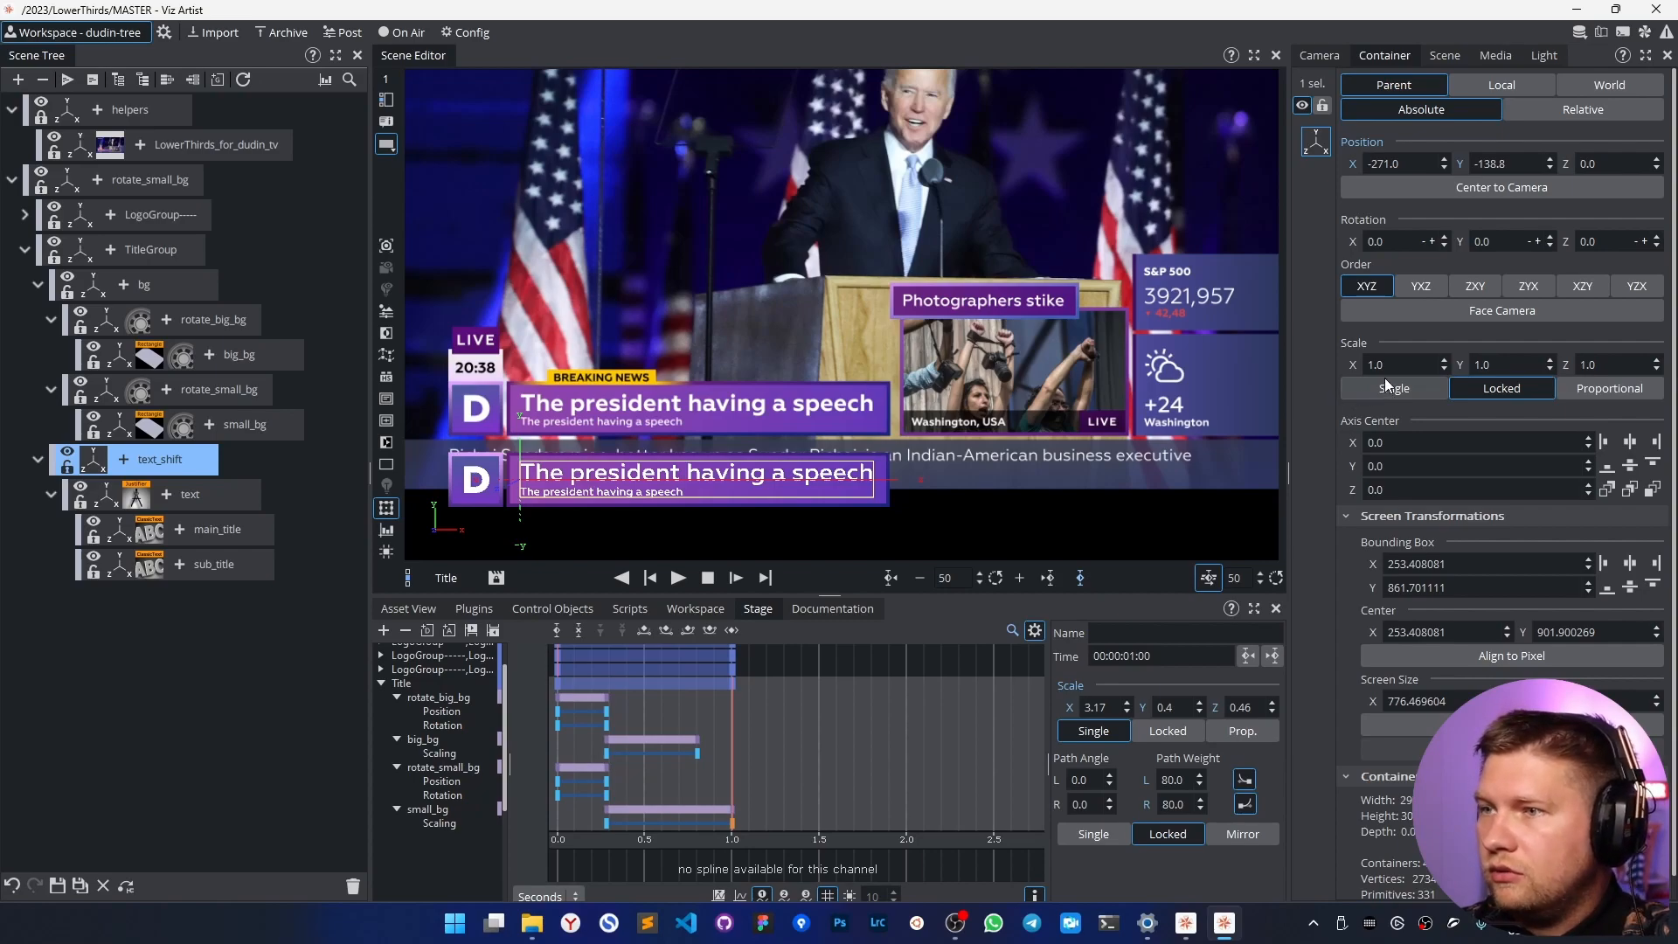
{"action": "left_click", "coordinate": [1082, 579]}
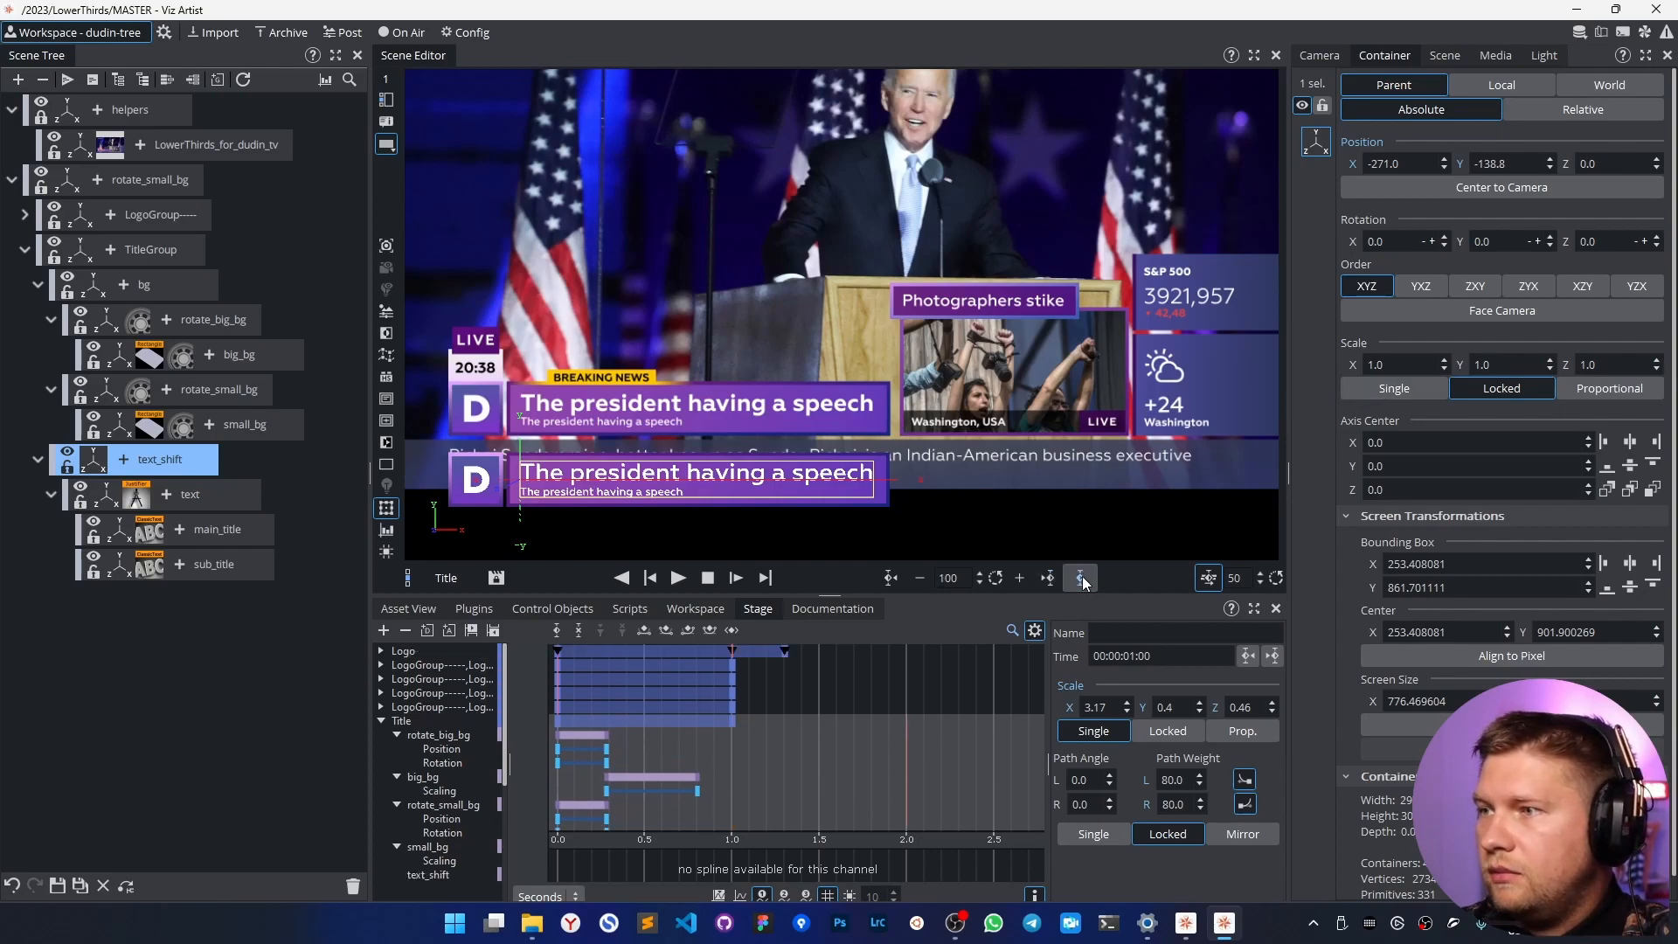
{"action": "mouse_move", "coordinate": [1369, 164]}
{"action": "left_mouse_down"}
{"action": "mouse_move", "coordinate": [1449, 163]}
{"action": "mouse_move", "coordinate": [1342, 166]}
{"action": "mouse_move", "coordinate": [1375, 166]}
{"action": "left_mouse_up"}
{"action": "type", "text": "40"}
{"action": "key", "text": "Return"}
{"action": "left_click", "coordinate": [1077, 578]}
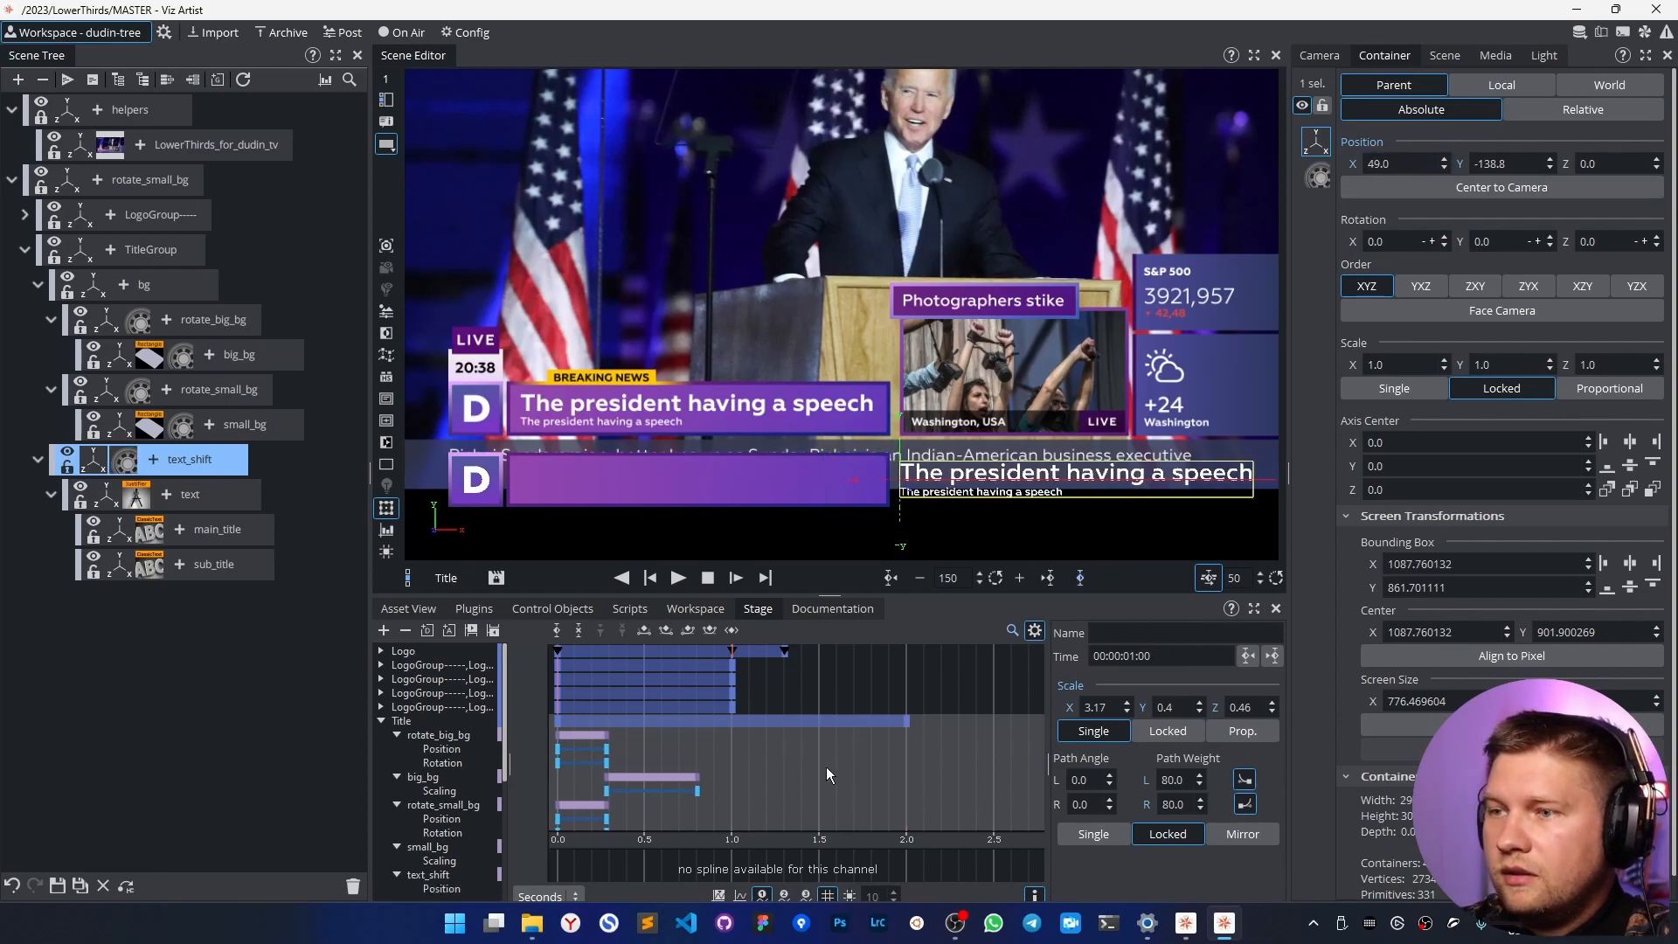
Retime text_shift's position keyframes so the X 49.0 key sits at frame 14 and the X -271.0 key at frame 40.
{"action": "left_click_drag", "start_coordinate": [855, 663], "coordinate": [854, 649]}
{"action": "mouse_move", "coordinate": [843, 699]}
{"action": "middle_mouse_down"}
{"action": "mouse_move", "coordinate": [711, 704]}
{"action": "mouse_move", "coordinate": [893, 706]}
{"action": "middle_mouse_up"}
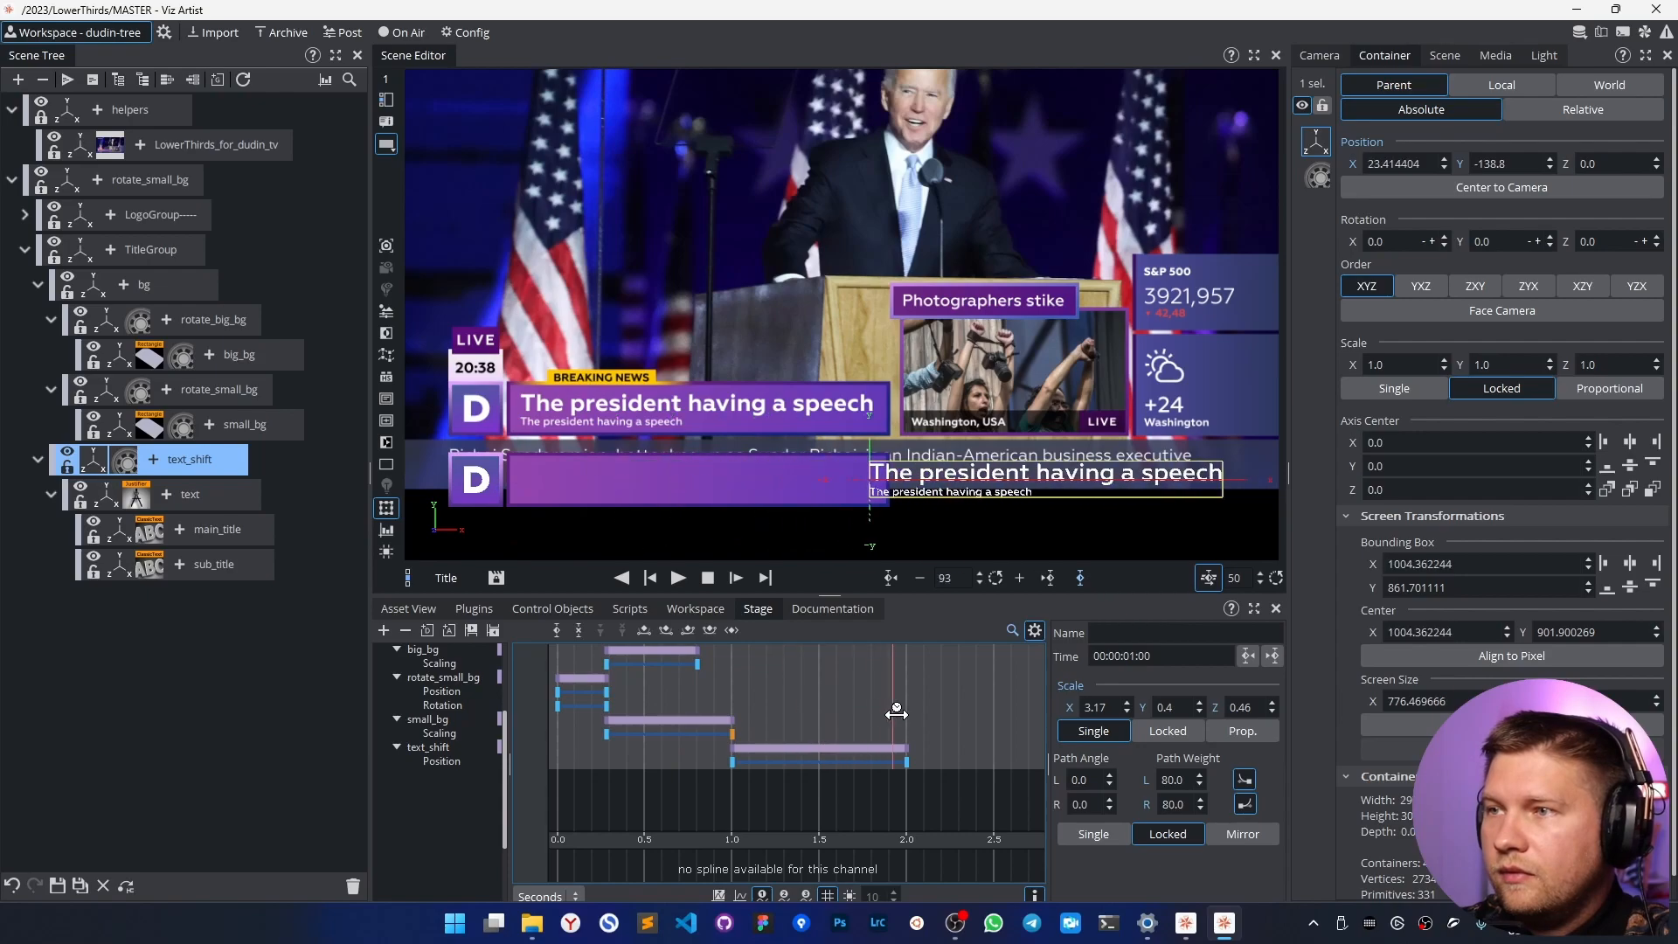
{"action": "left_click_drag", "start_coordinate": [906, 762], "coordinate": [728, 766]}
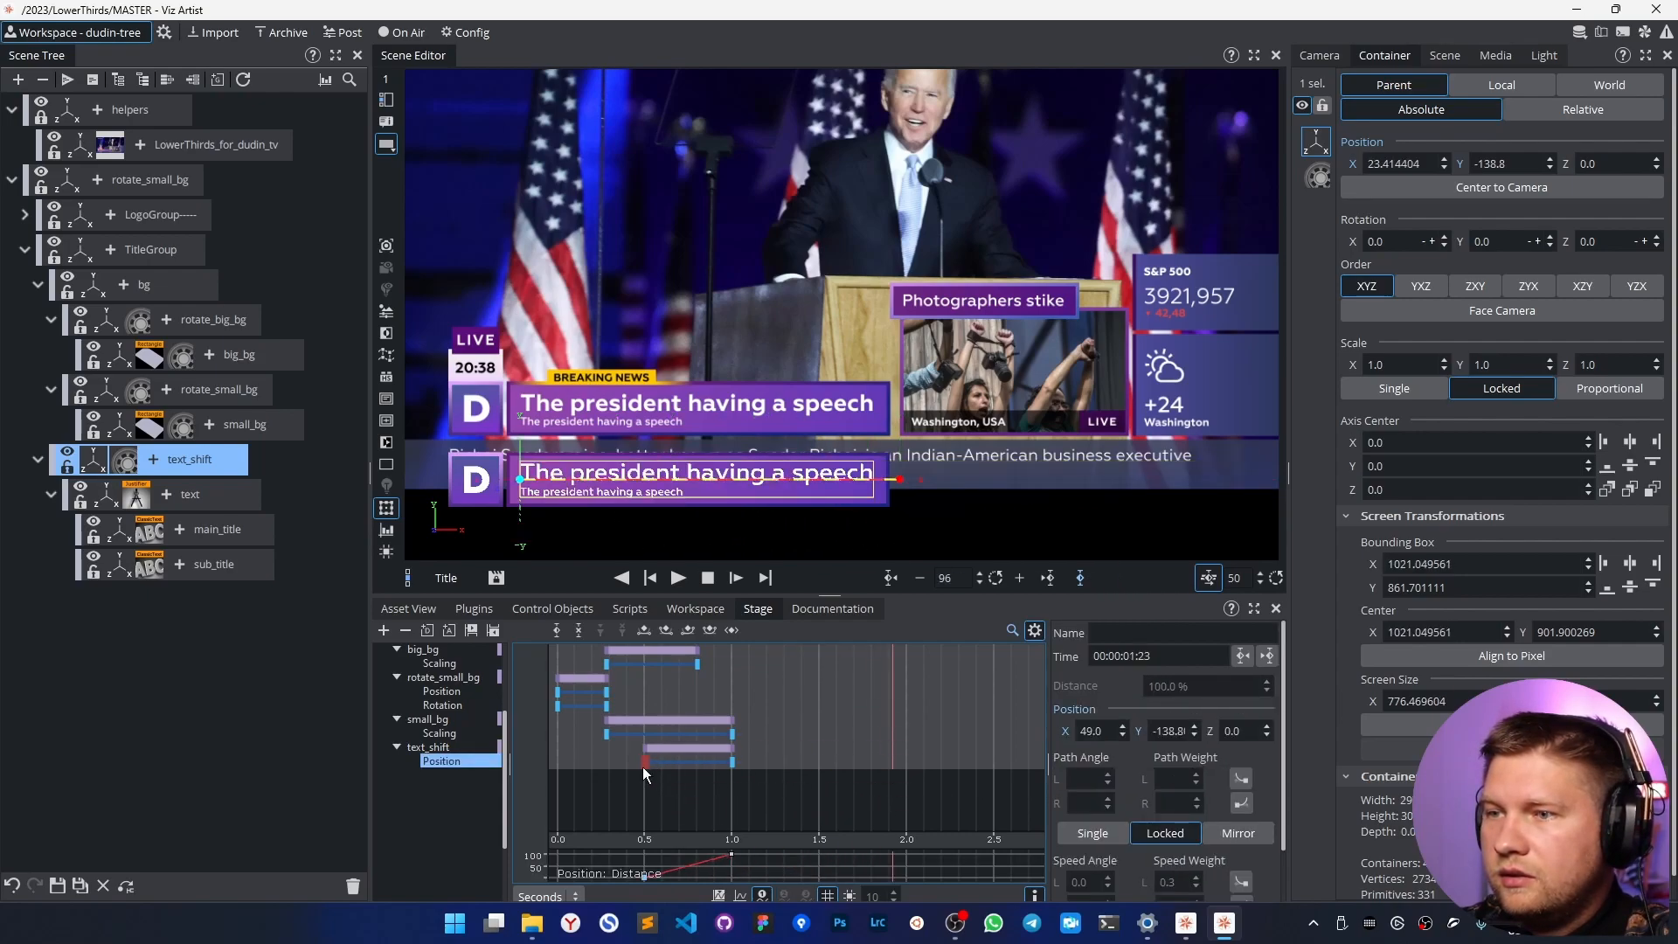
{"action": "left_click_drag", "start_coordinate": [646, 769], "coordinate": [609, 762]}
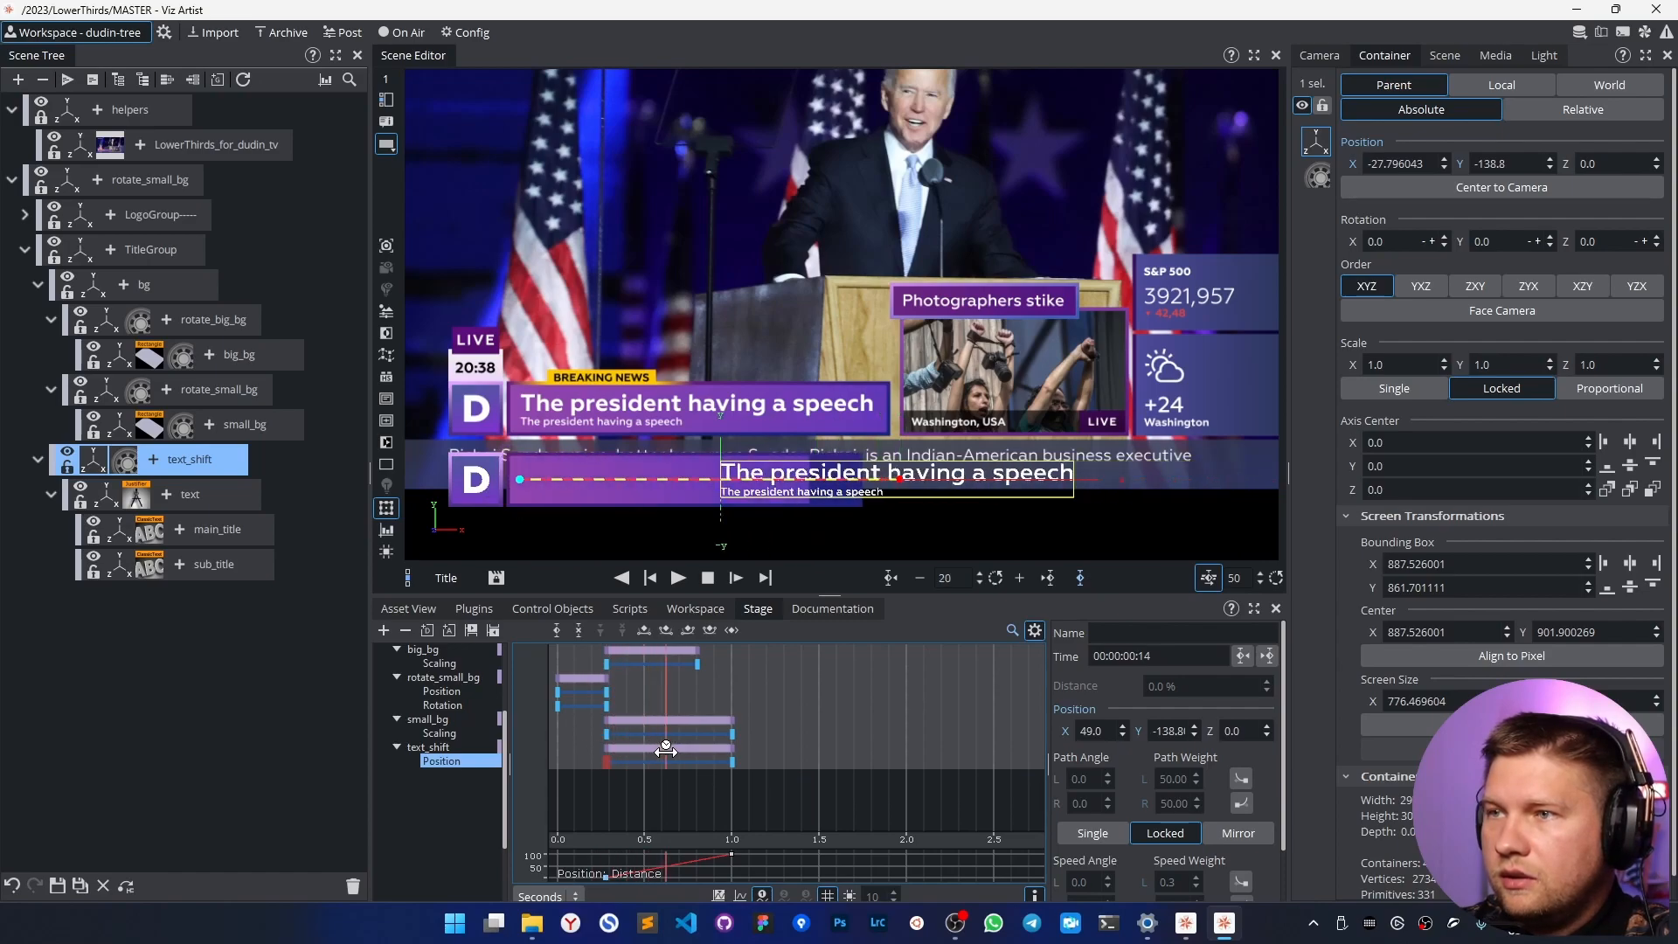
{"action": "left_click_drag", "start_coordinate": [733, 761], "coordinate": [699, 763]}
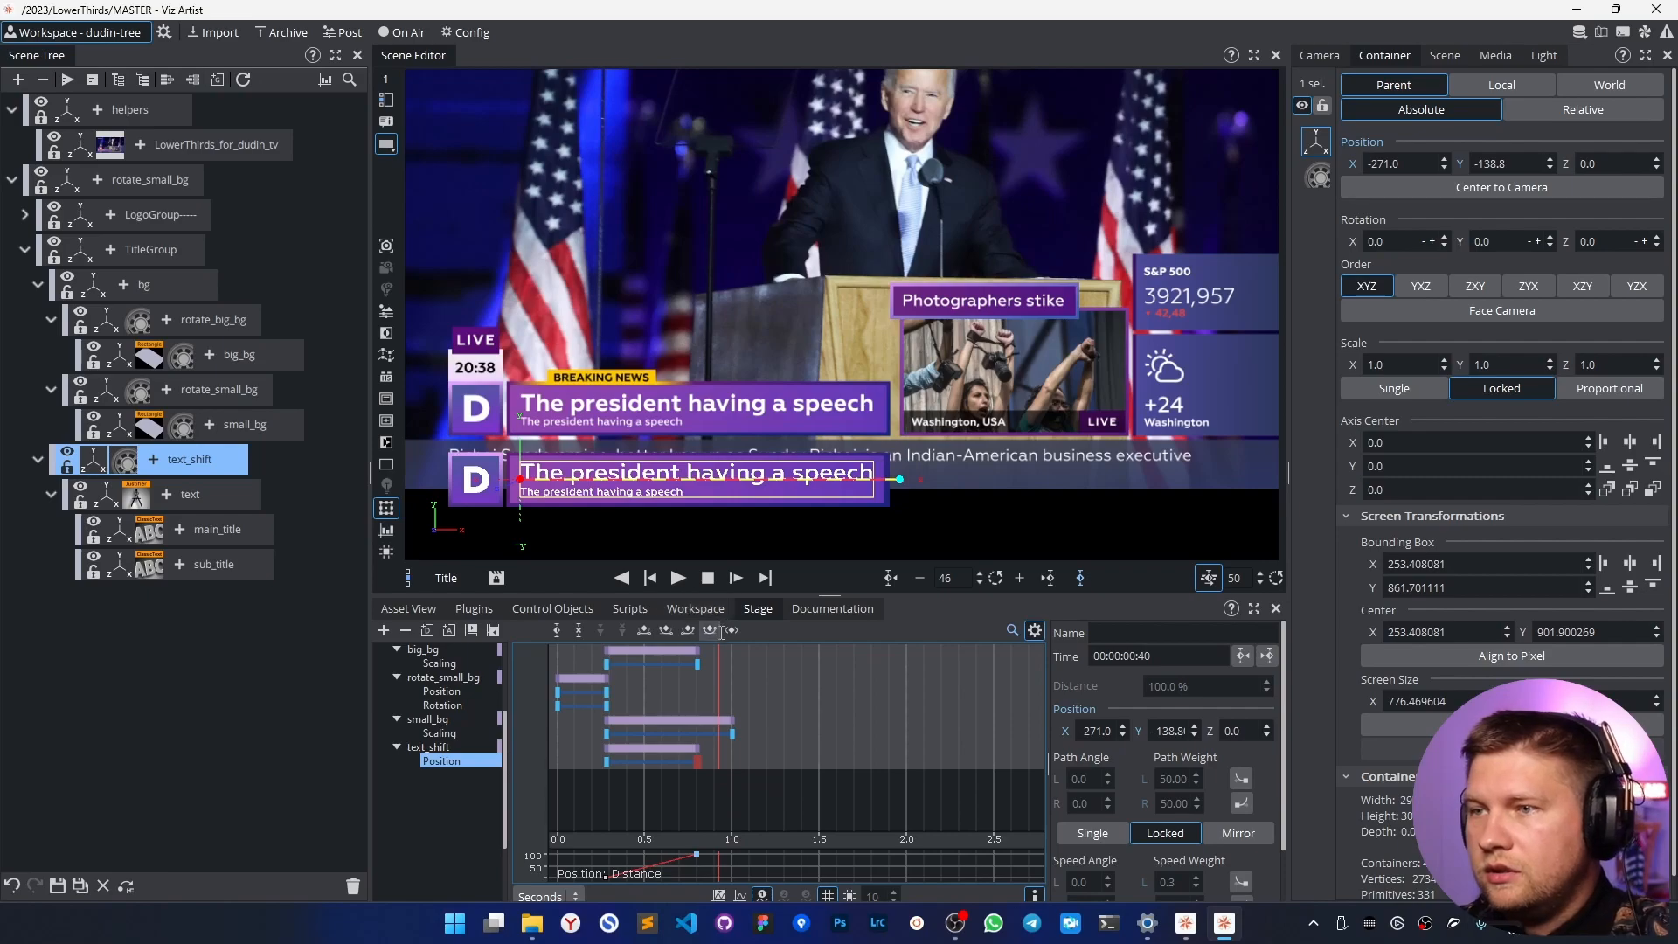
Set the speed weight of text_shift's final position keyframe to 80.0 and scrub through the eased motion.
{"action": "scroll", "coordinate": [1153, 808], "scroll_direction": "down", "scroll_amount": 1}
{"action": "double_click", "coordinate": [1176, 812]}
{"action": "left_click_drag", "start_coordinate": [627, 784], "coordinate": [722, 812]}
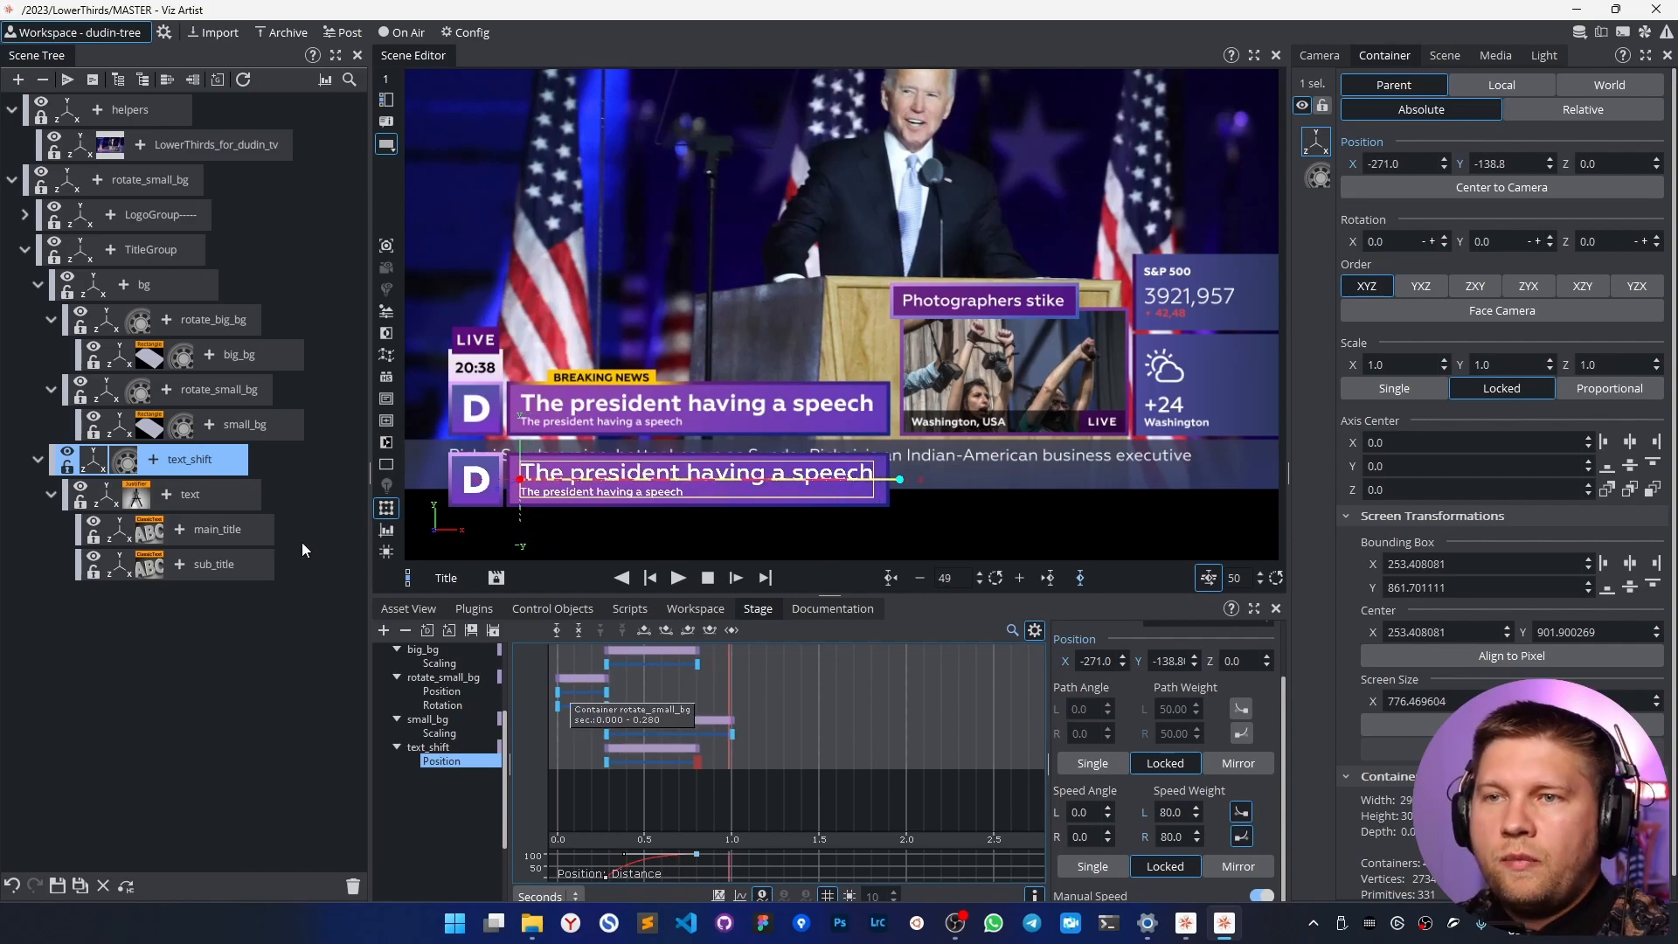
Add the Window Mask plugin to the text container and use small_bg as its tracking object.
{"action": "left_click", "coordinate": [166, 495]}
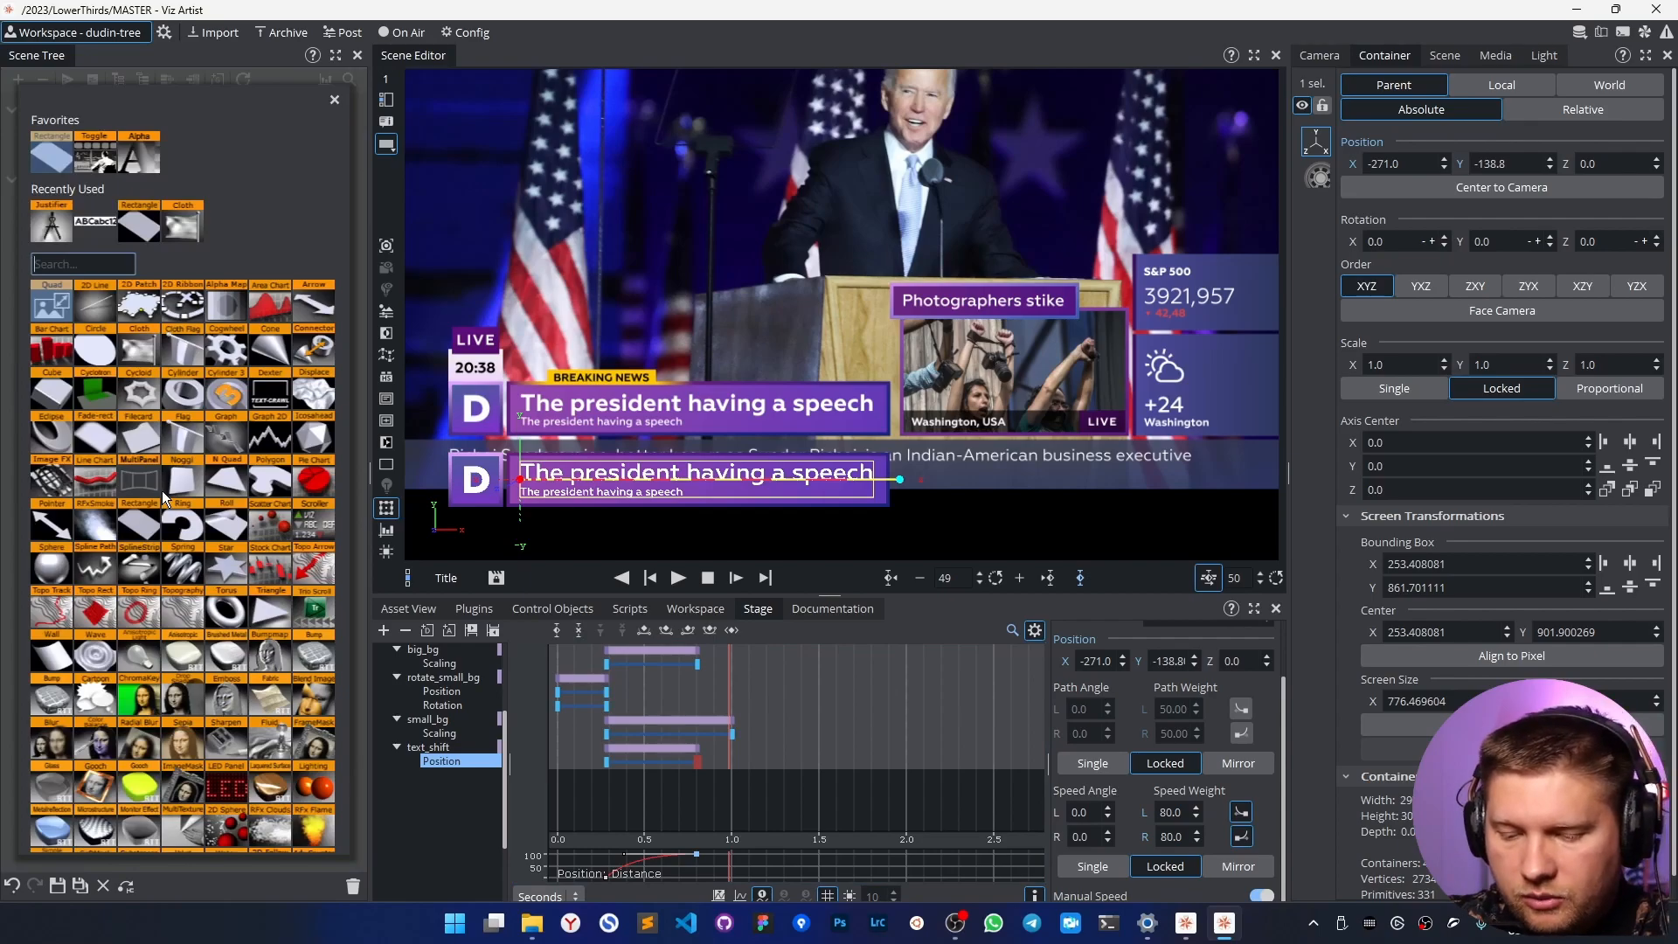
{"action": "type", "text": "win"}
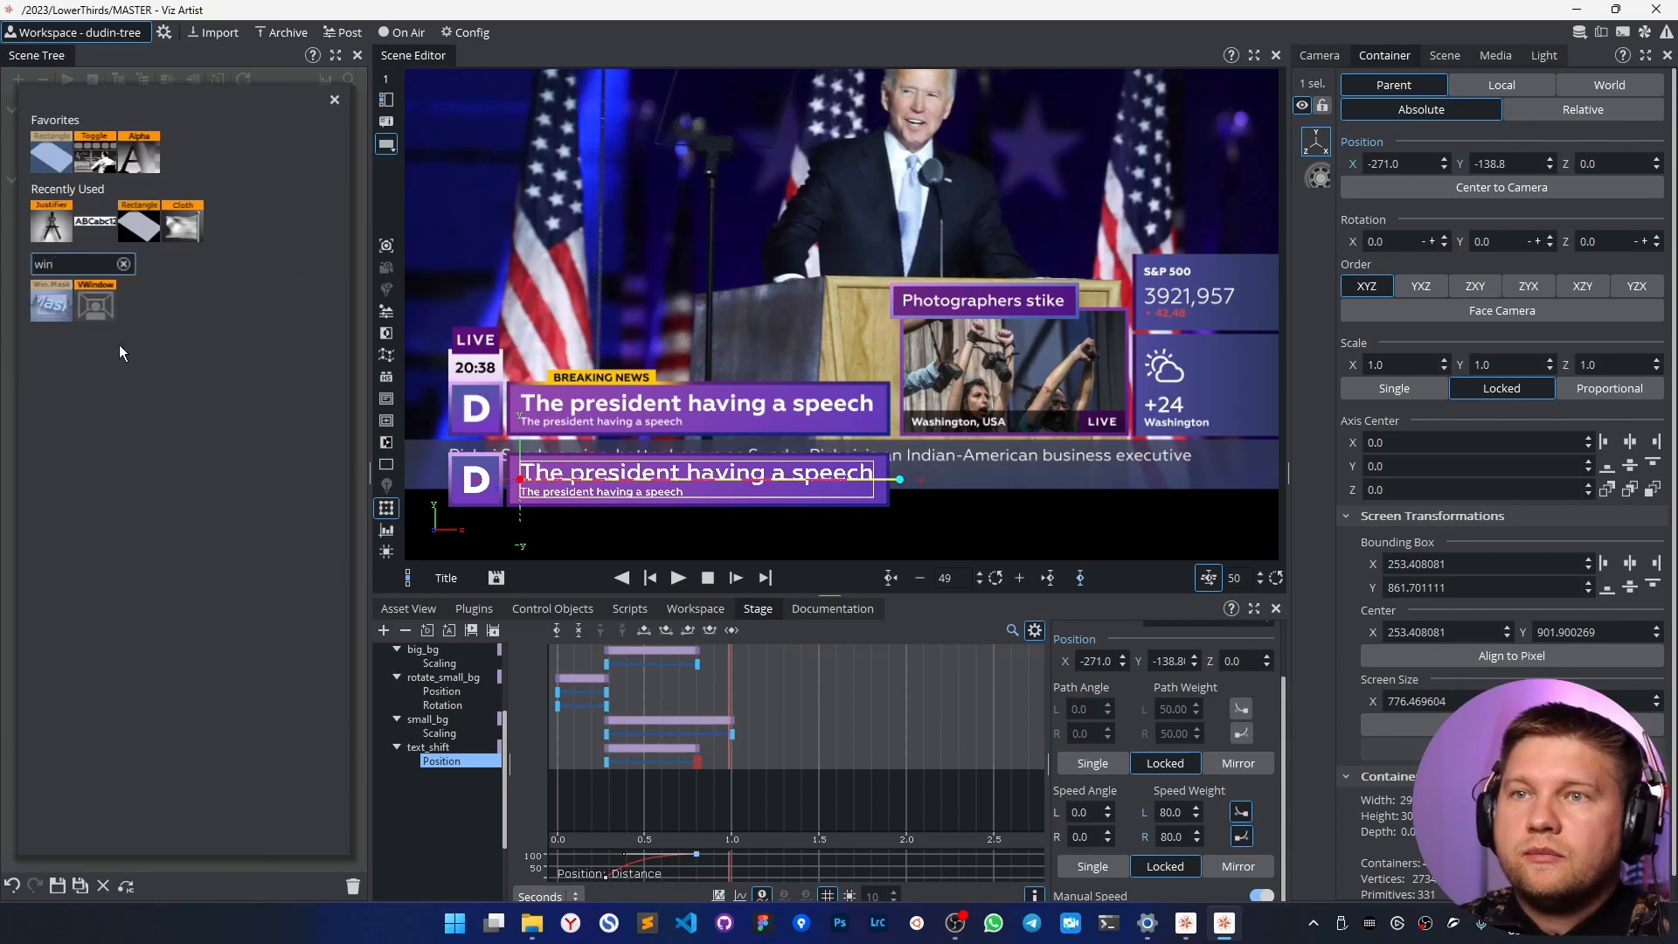
{"action": "left_click", "coordinate": [52, 302]}
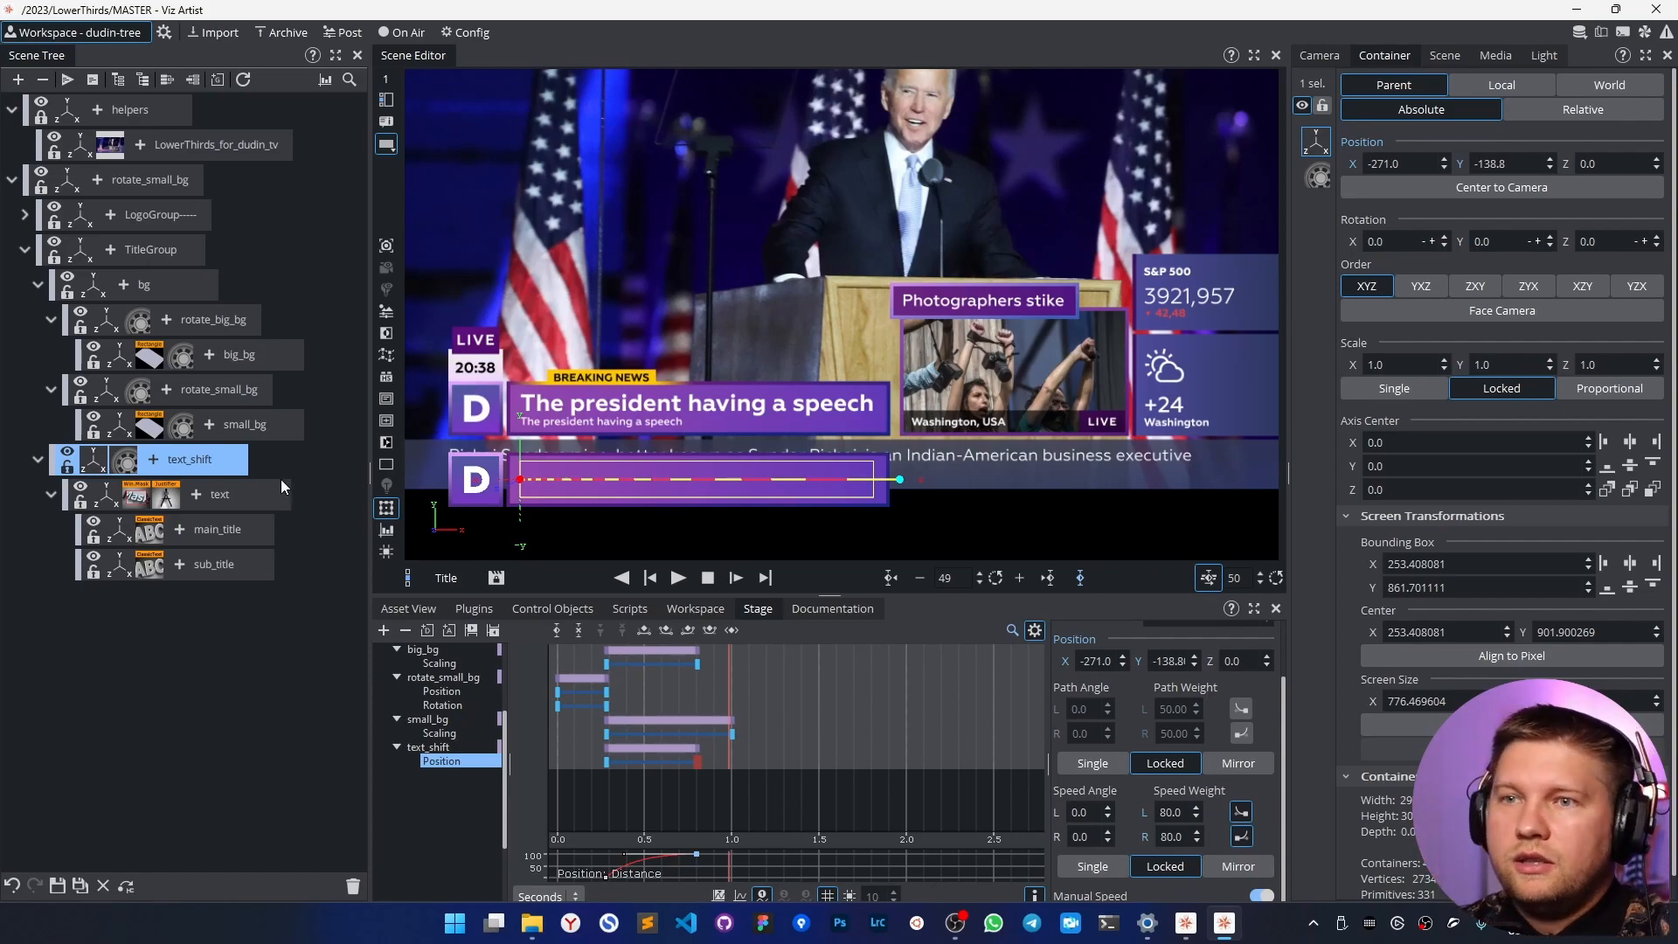
{"action": "left_click", "coordinate": [134, 498]}
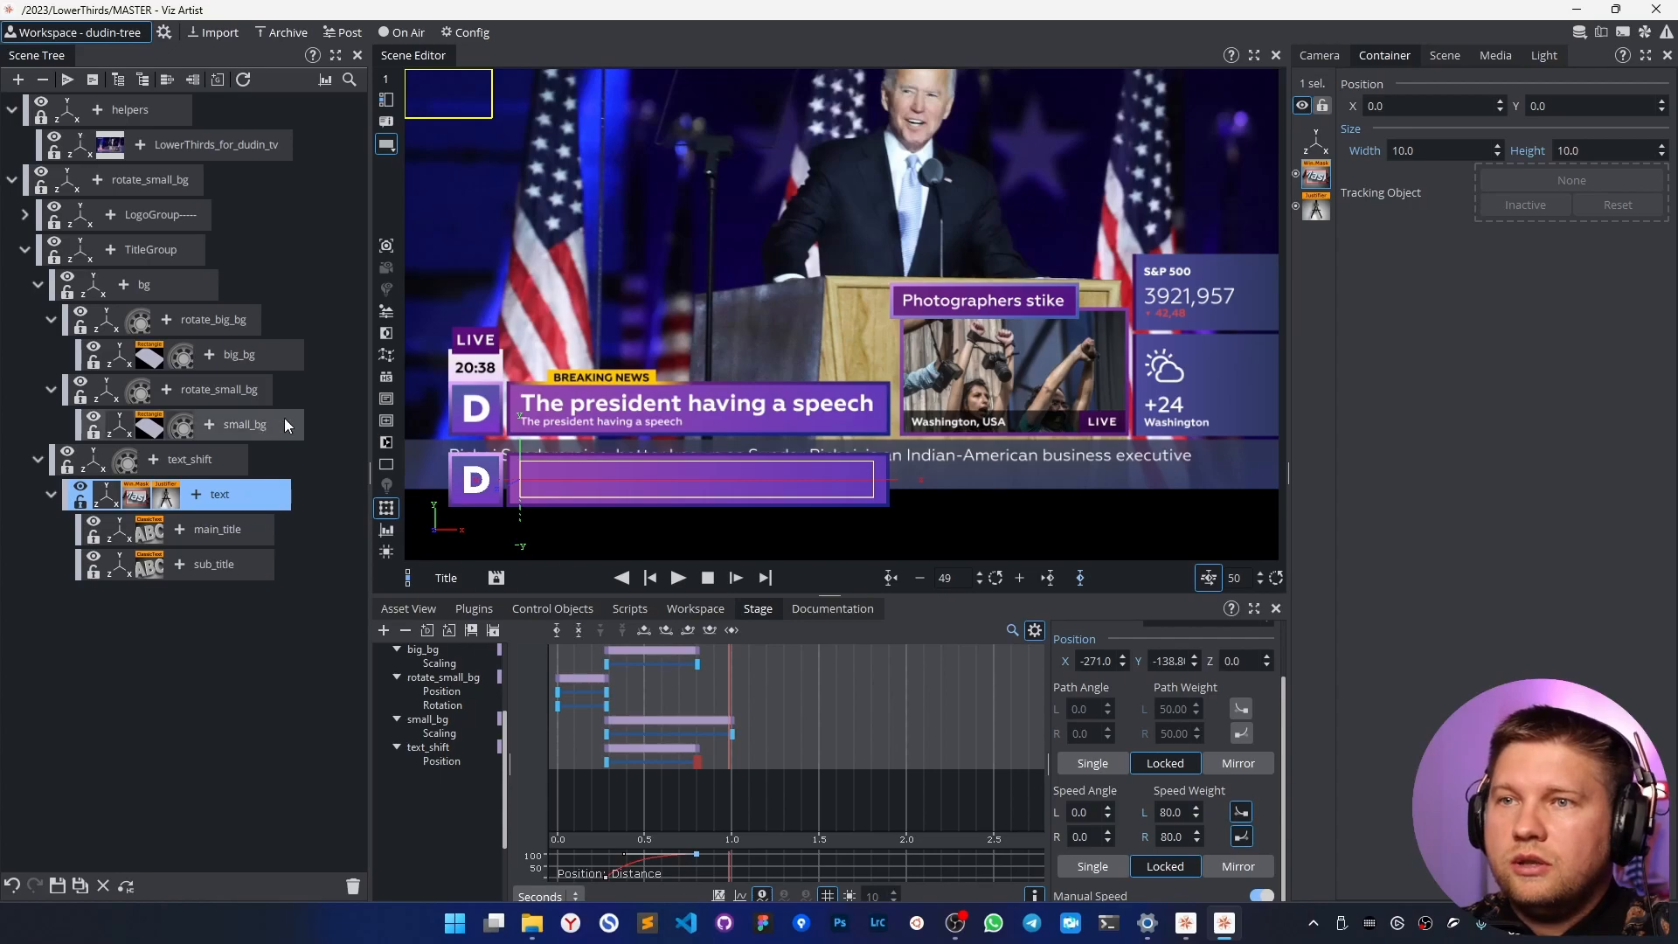
{"action": "left_click_drag", "start_coordinate": [1567, 183], "coordinate": [1569, 182]}
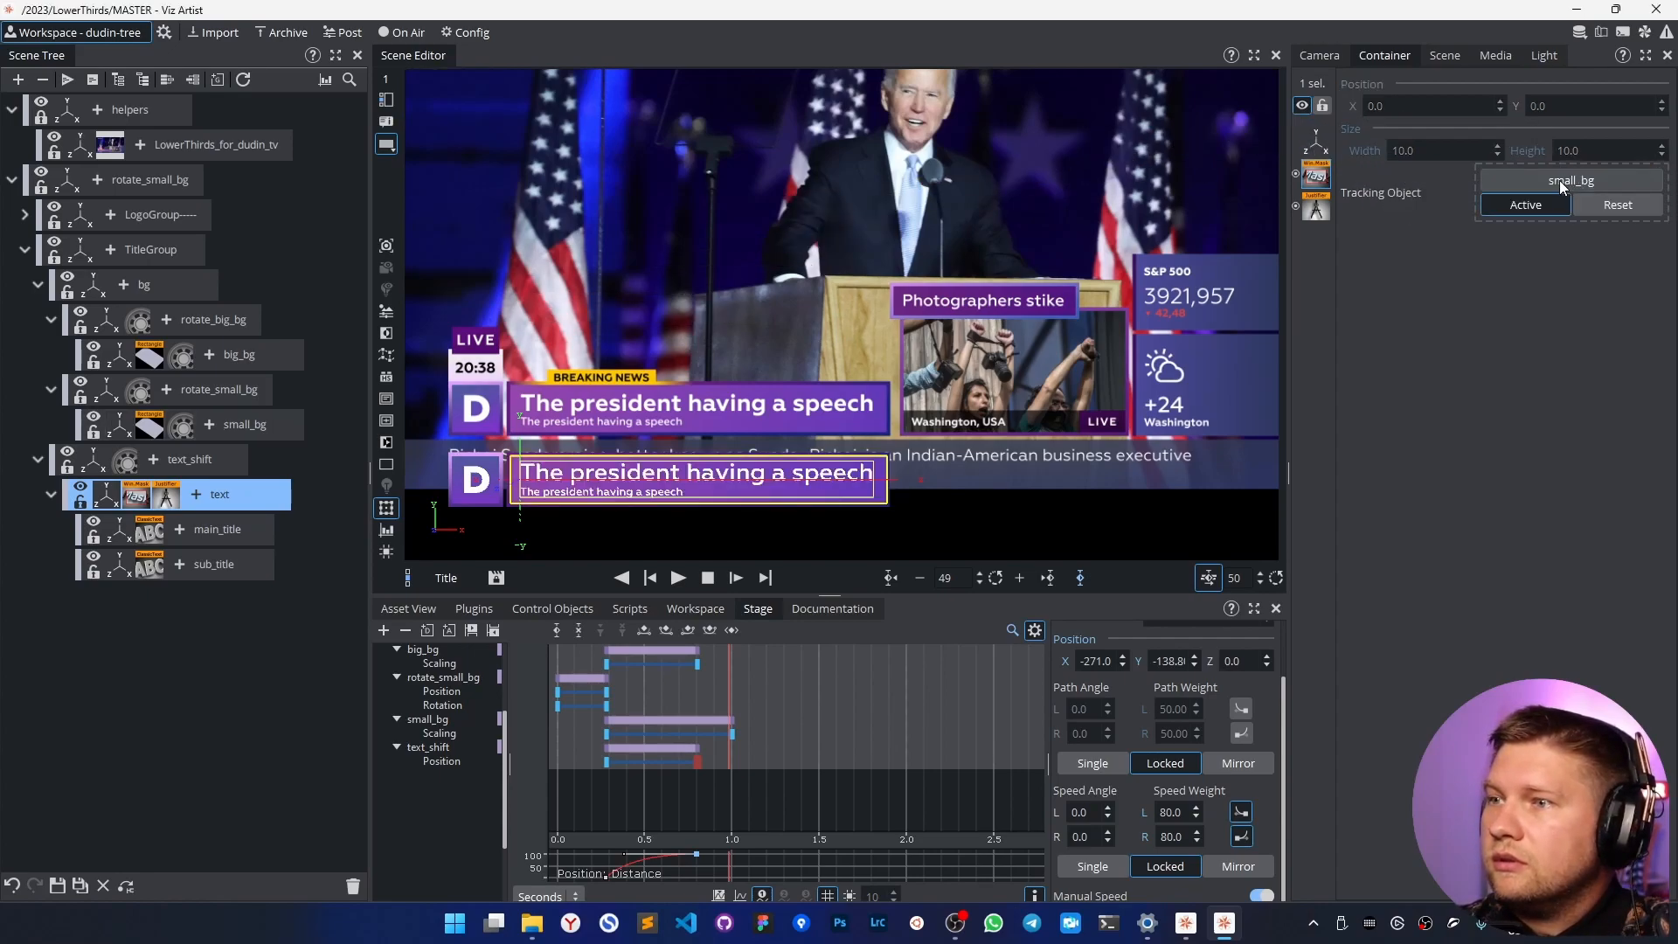
Scrub and play the Title animation to check how the masked text is revealed.
{"action": "left_click", "coordinate": [654, 721]}
{"action": "left_click_drag", "start_coordinate": [654, 721], "coordinate": [704, 740]}
{"action": "left_click", "coordinate": [679, 579]}
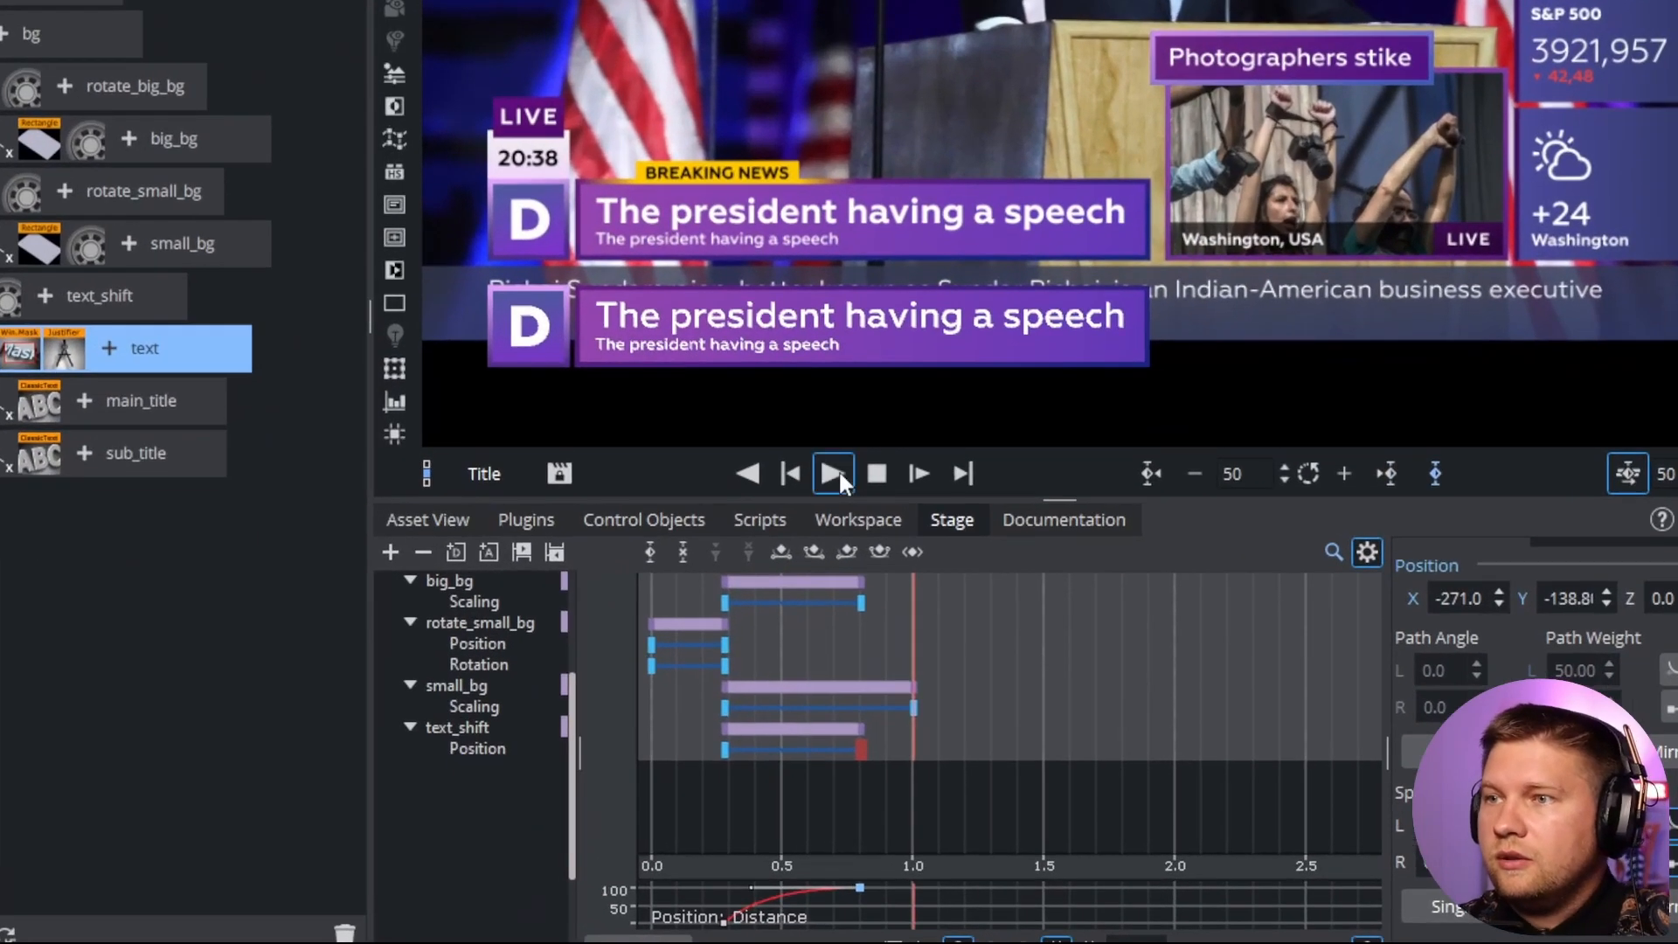
{"action": "left_click", "coordinate": [679, 577]}
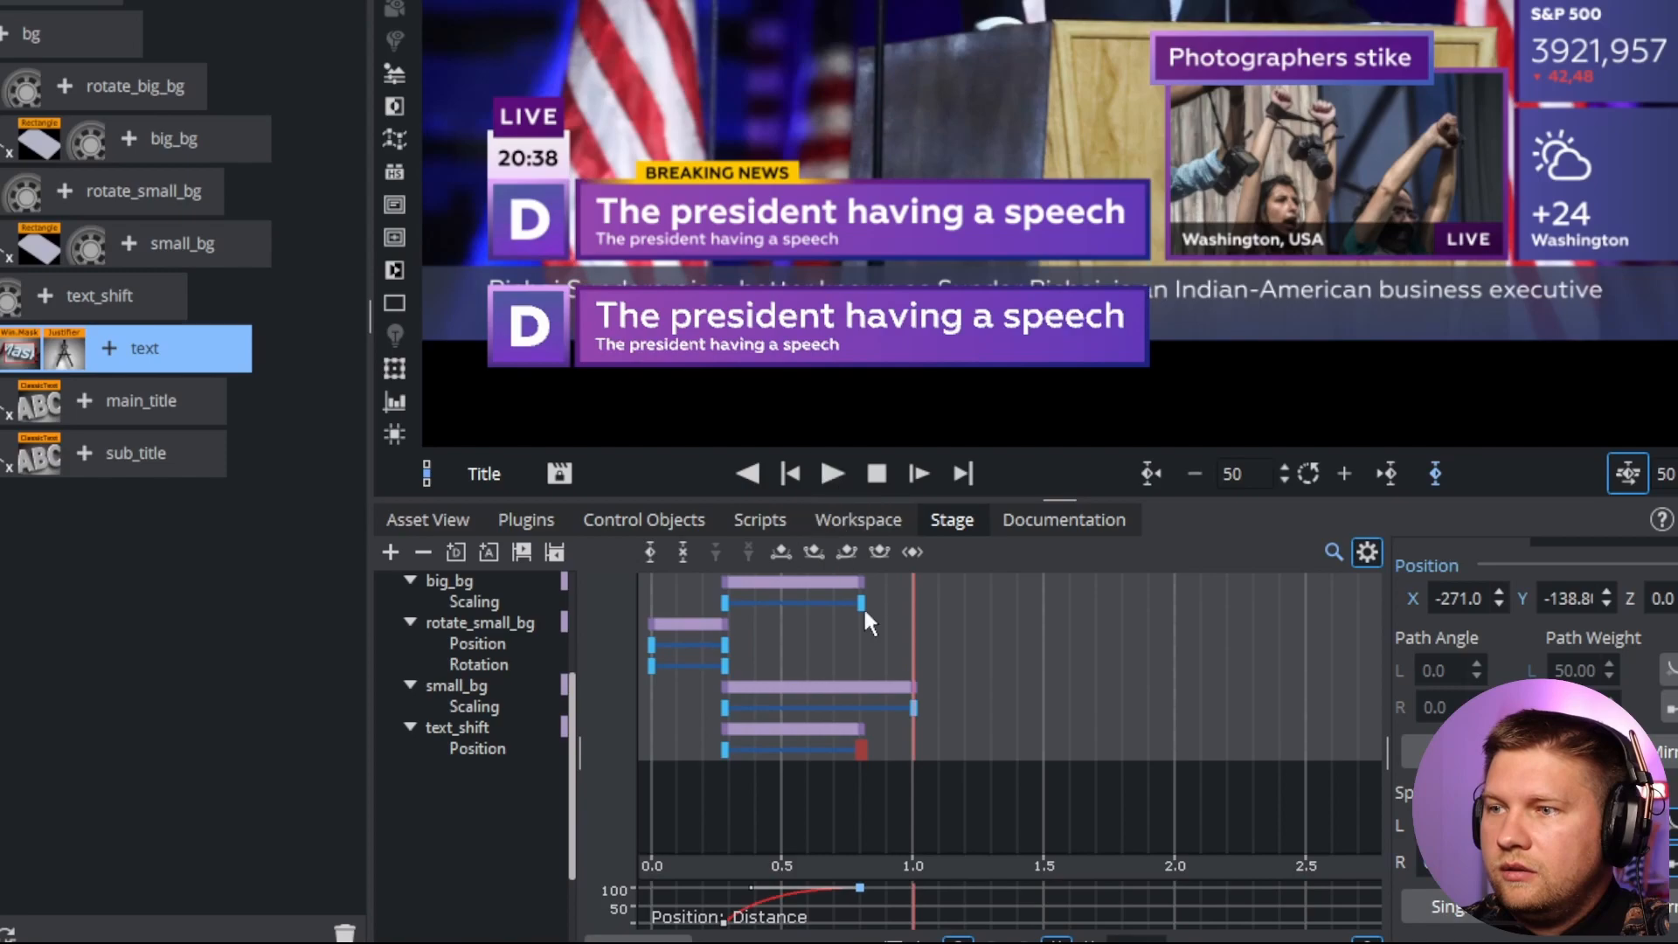
Try ending text_shift's position animation at frame 60, scrubbing and playing the result.
{"action": "left_click", "coordinate": [937, 756]}
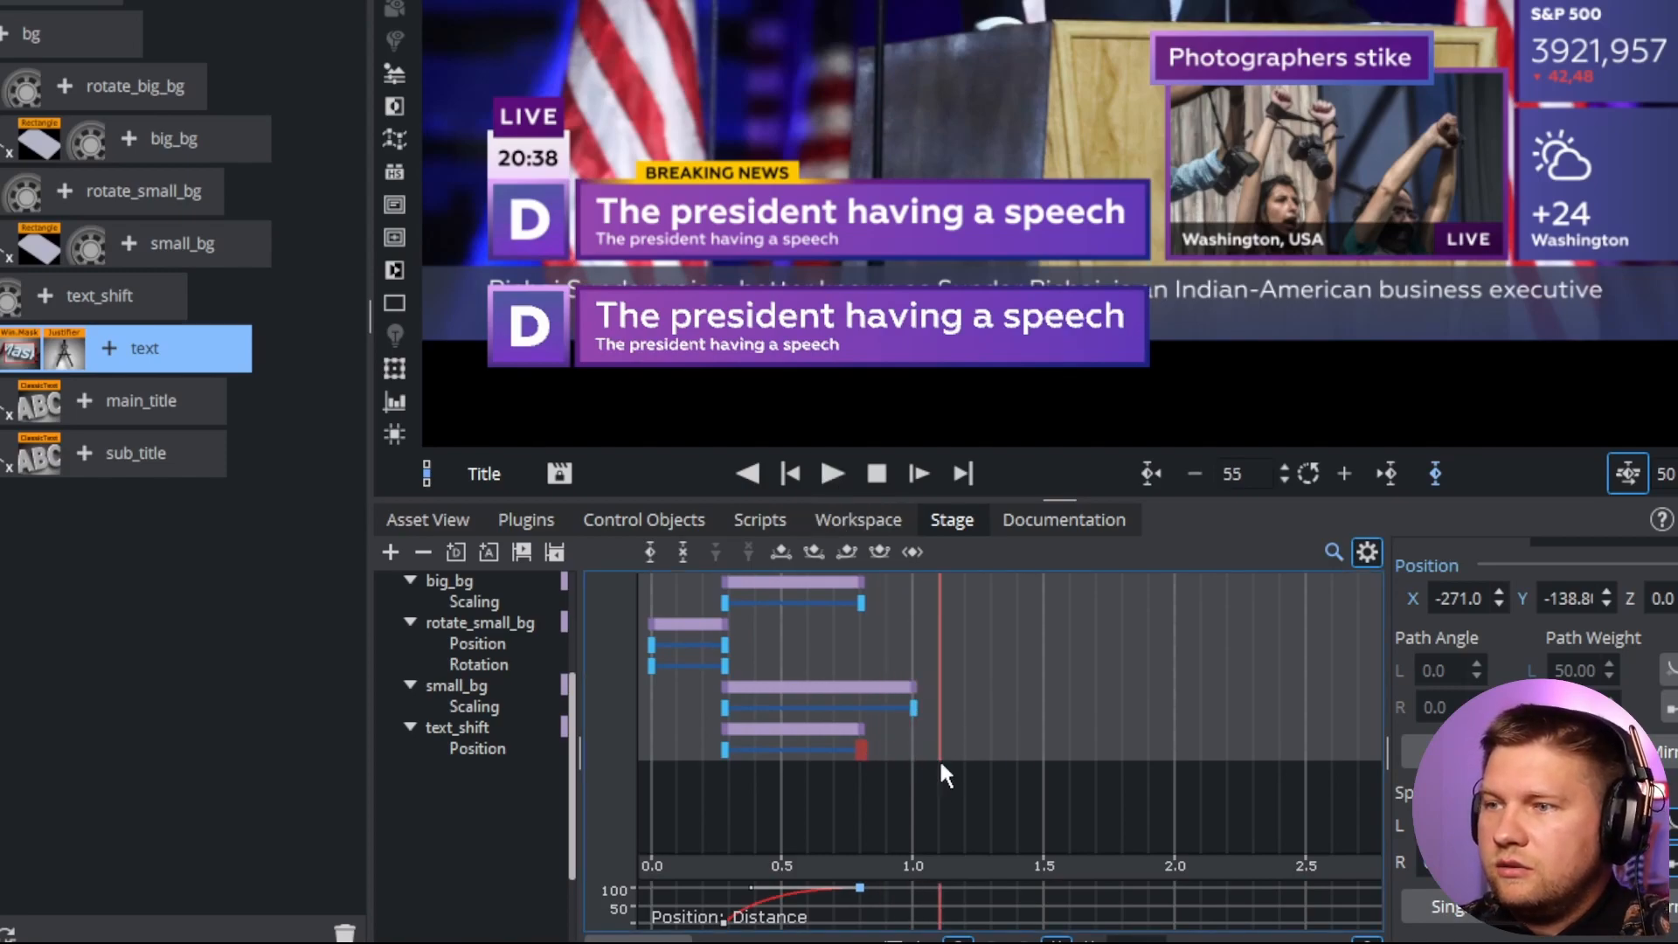
{"action": "left_click_drag", "start_coordinate": [861, 749], "coordinate": [966, 753]}
{"action": "left_click", "coordinate": [878, 651]}
{"action": "left_click_drag", "start_coordinate": [883, 651], "coordinate": [955, 661]}
{"action": "left_click", "coordinate": [827, 472]}
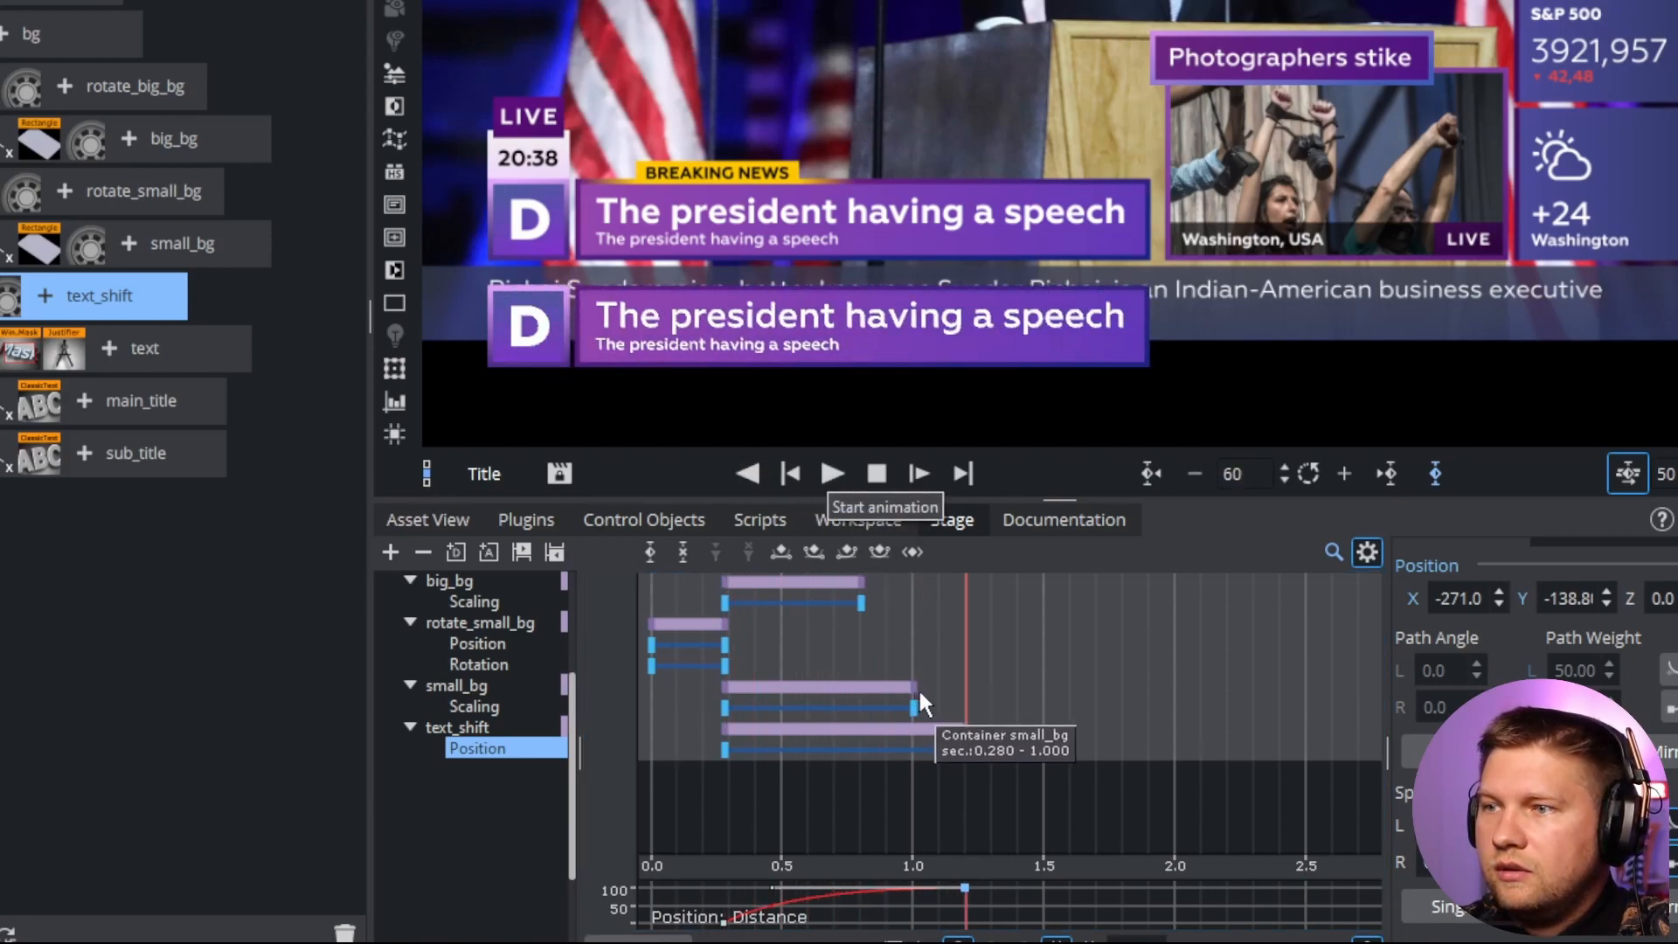
Place text_shift's final position keyframe at 1.0 second, level with small_bg's end key, and play the animation.
{"action": "left_click_drag", "start_coordinate": [966, 749], "coordinate": [913, 749]}
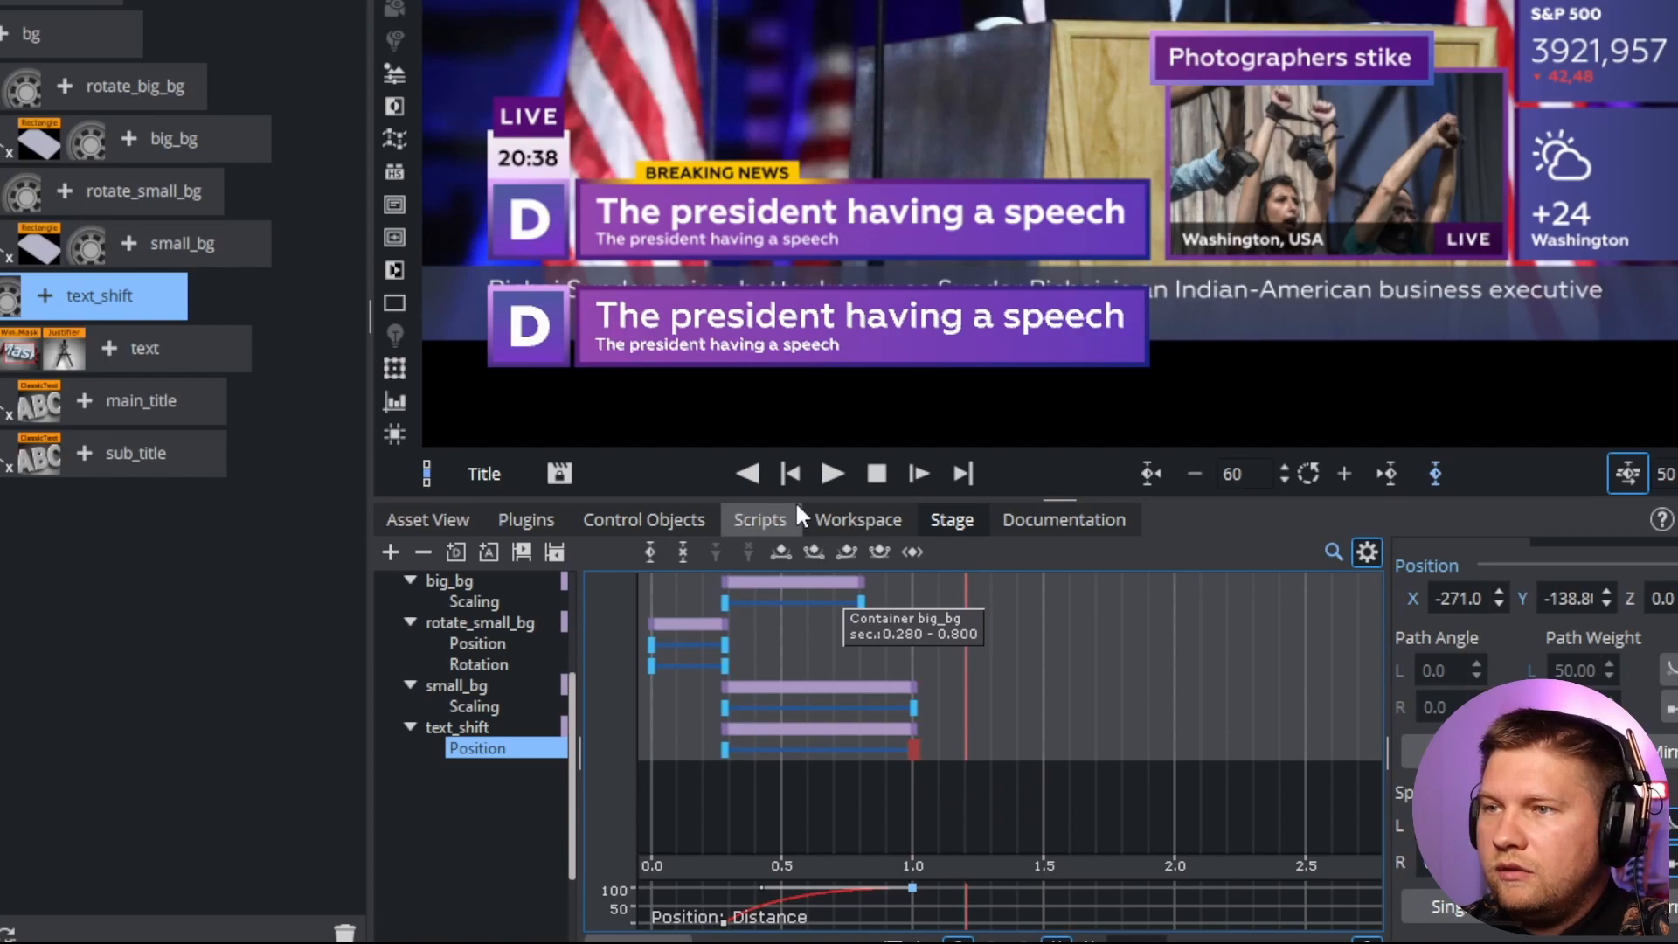
{"action": "left_click", "coordinate": [826, 472]}
{"action": "left_click", "coordinate": [825, 468]}
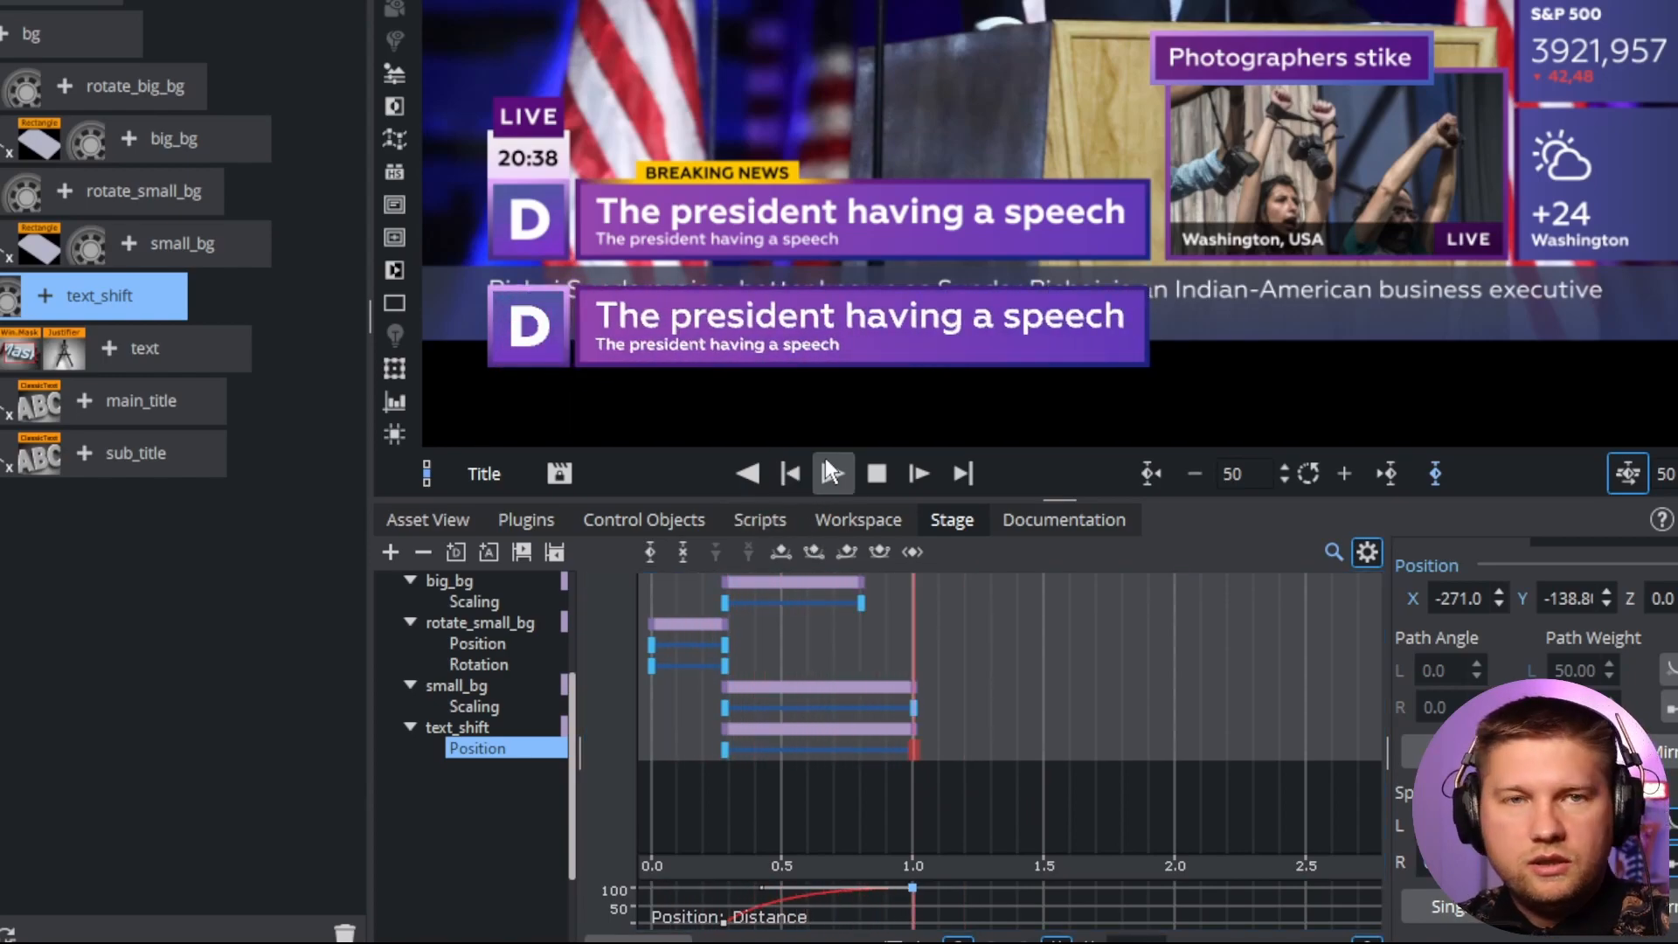
Add a stop point to the Title director at 1.0 second, level with the end keys of small_bg and text_shift.
{"action": "left_click_drag", "start_coordinate": [973, 664], "coordinate": [913, 664]}
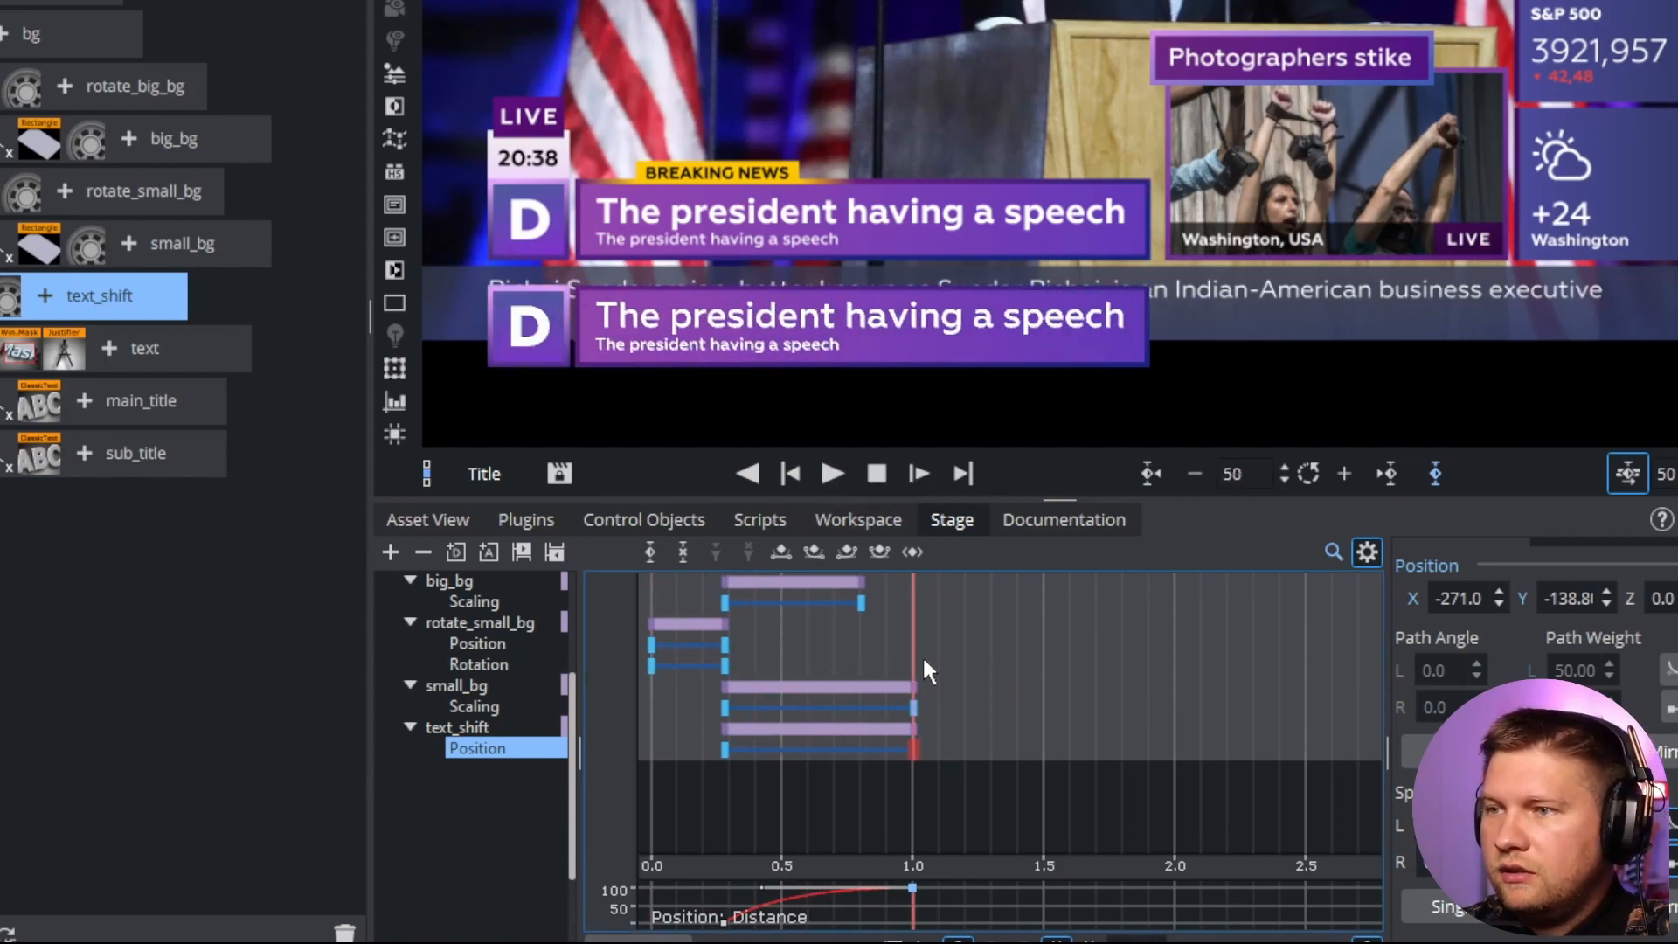
{"action": "scroll", "coordinate": [956, 704], "scroll_direction": "up", "scroll_amount": 3}
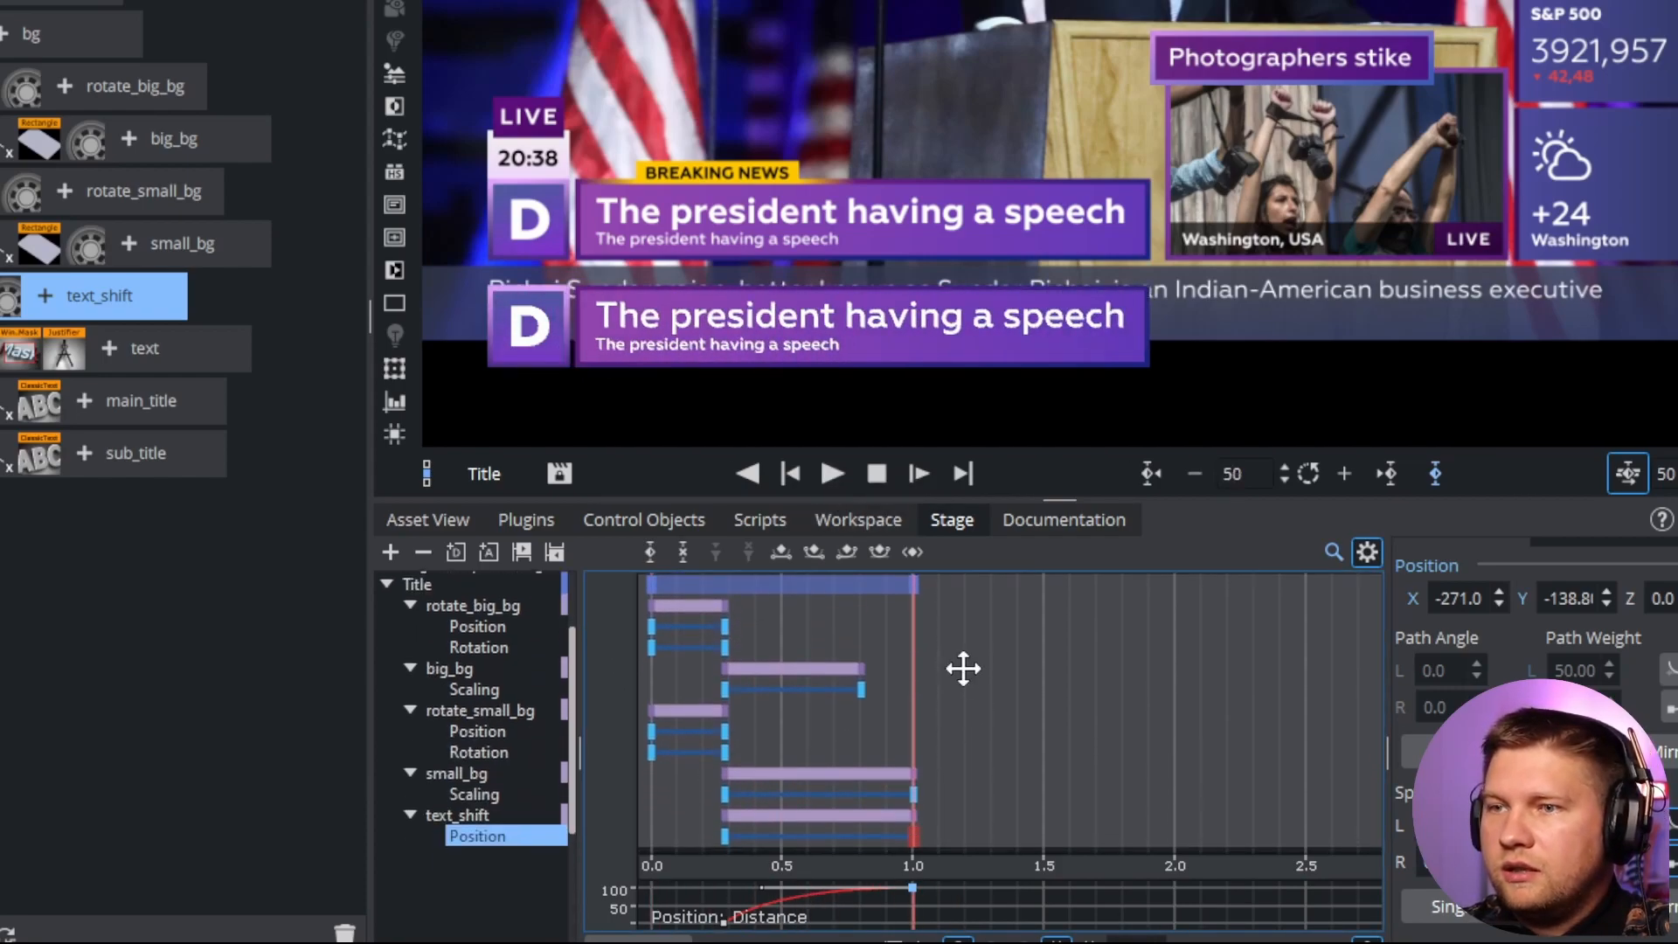
{"action": "scroll", "coordinate": [964, 666], "scroll_direction": "up", "scroll_amount": 1}
{"action": "left_click", "coordinate": [420, 612]}
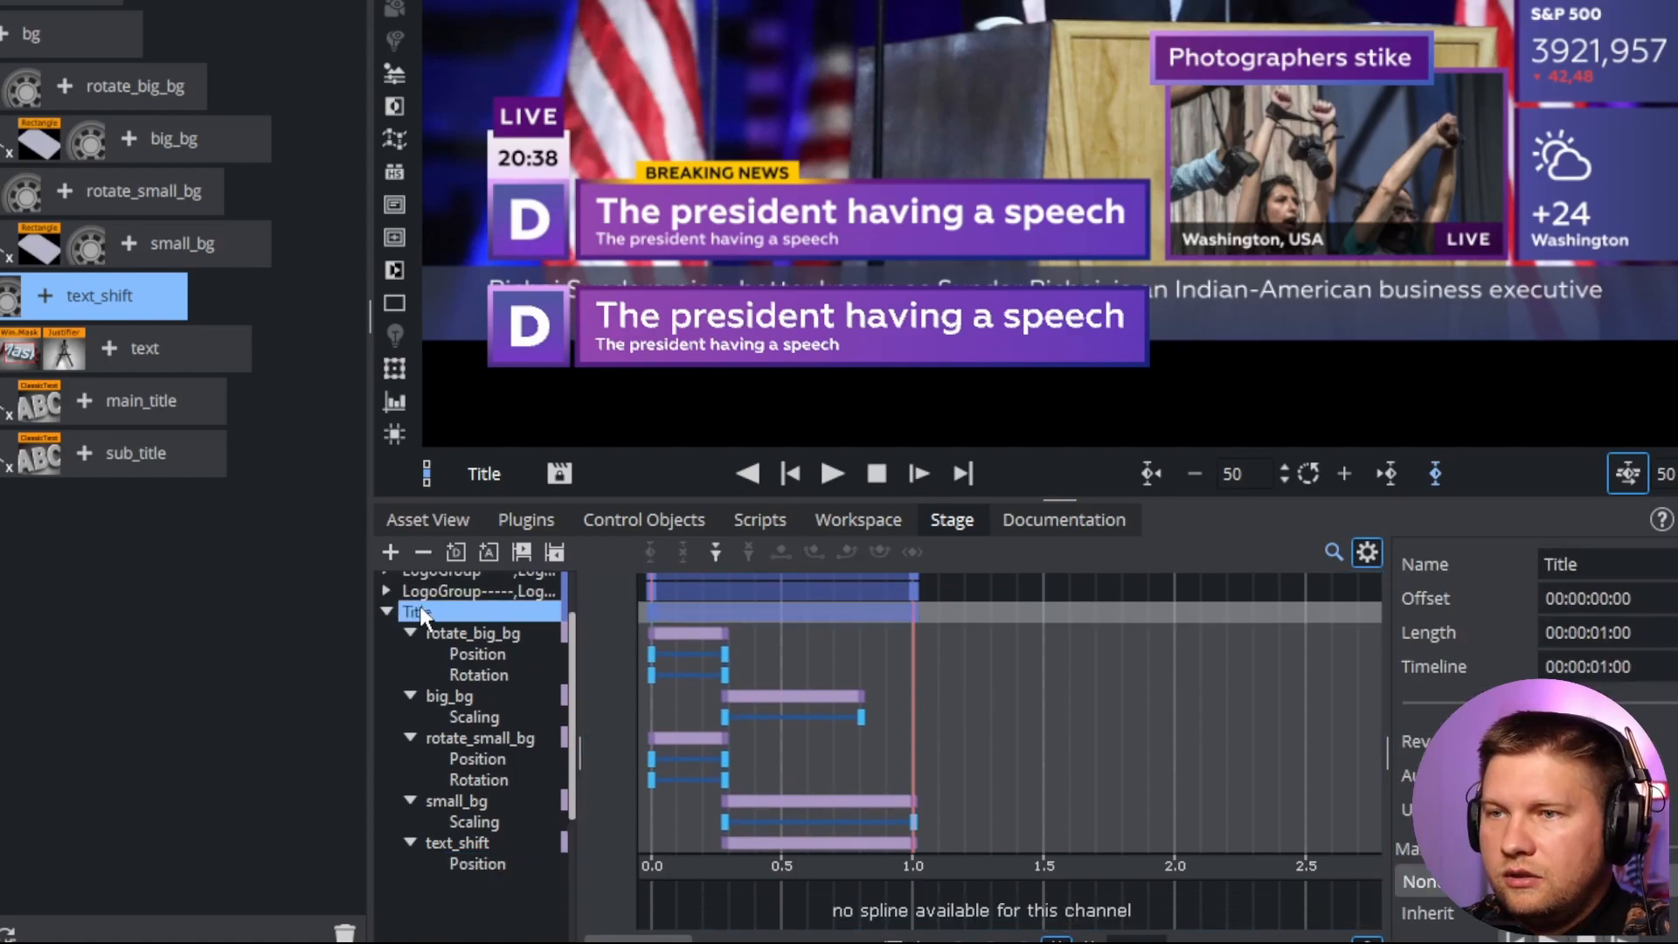
{"action": "left_click", "coordinate": [717, 552]}
Return the Title animation to its start and play it through to the stop point.
{"action": "mouse_move", "coordinate": [917, 685]}
{"action": "left_mouse_down"}
{"action": "mouse_move", "coordinate": [667, 685]}
{"action": "mouse_move", "coordinate": [647, 706]}
{"action": "left_mouse_up"}
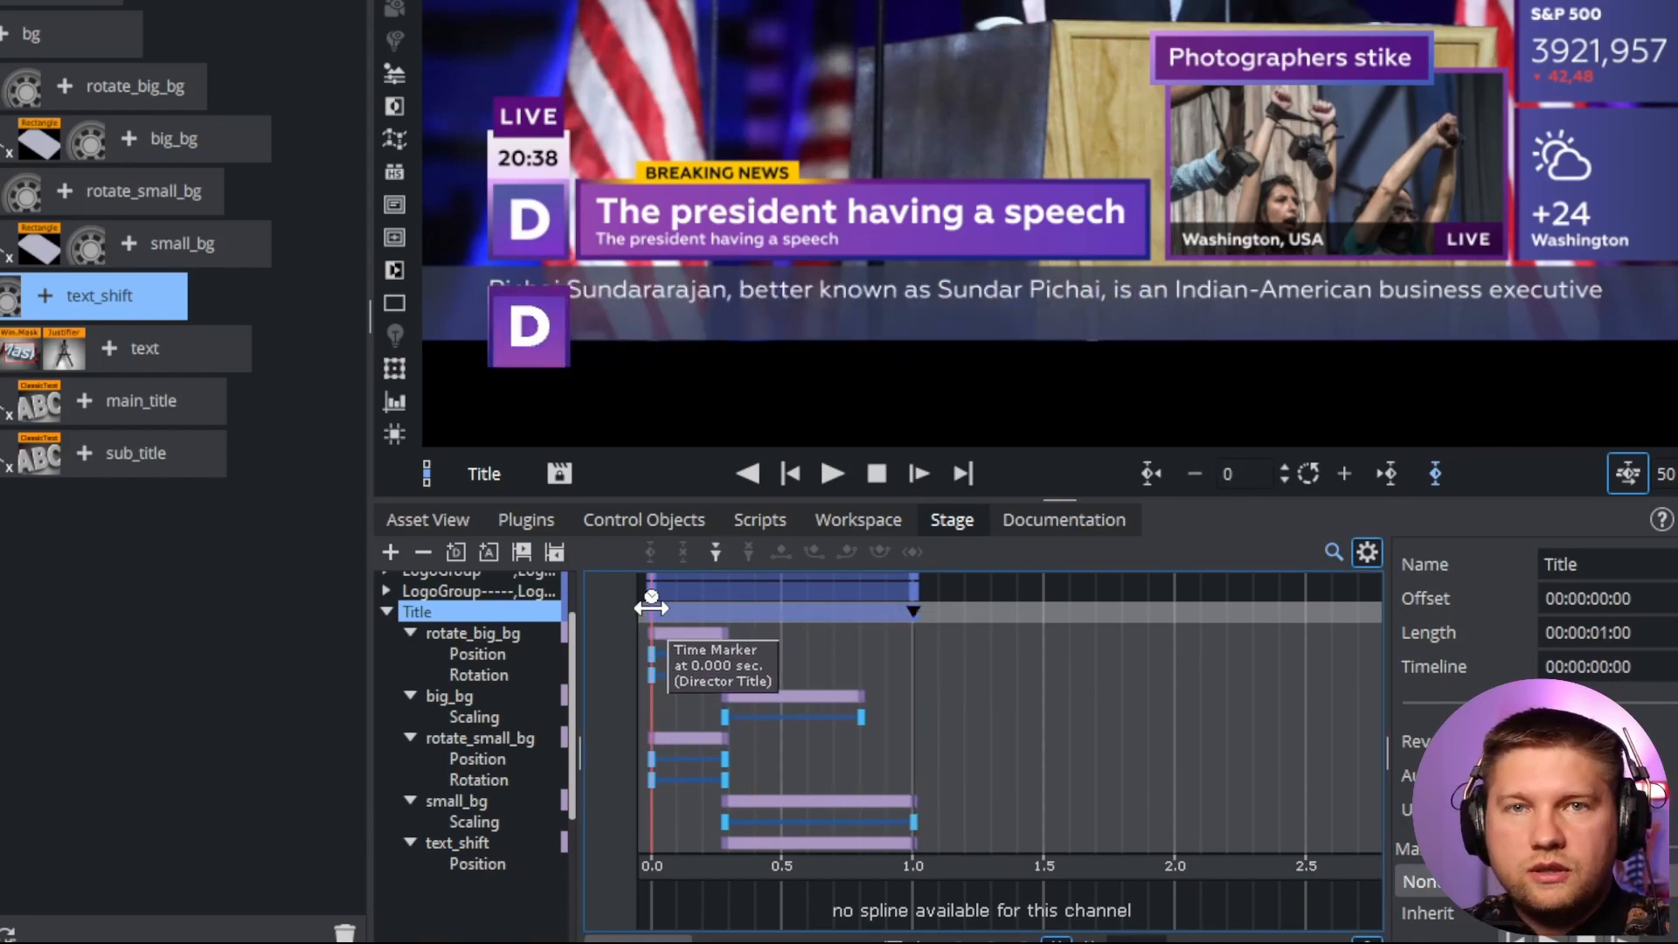
{"action": "left_click_drag", "start_coordinate": [753, 675], "coordinate": [651, 686]}
{"action": "left_click", "coordinate": [830, 473]}
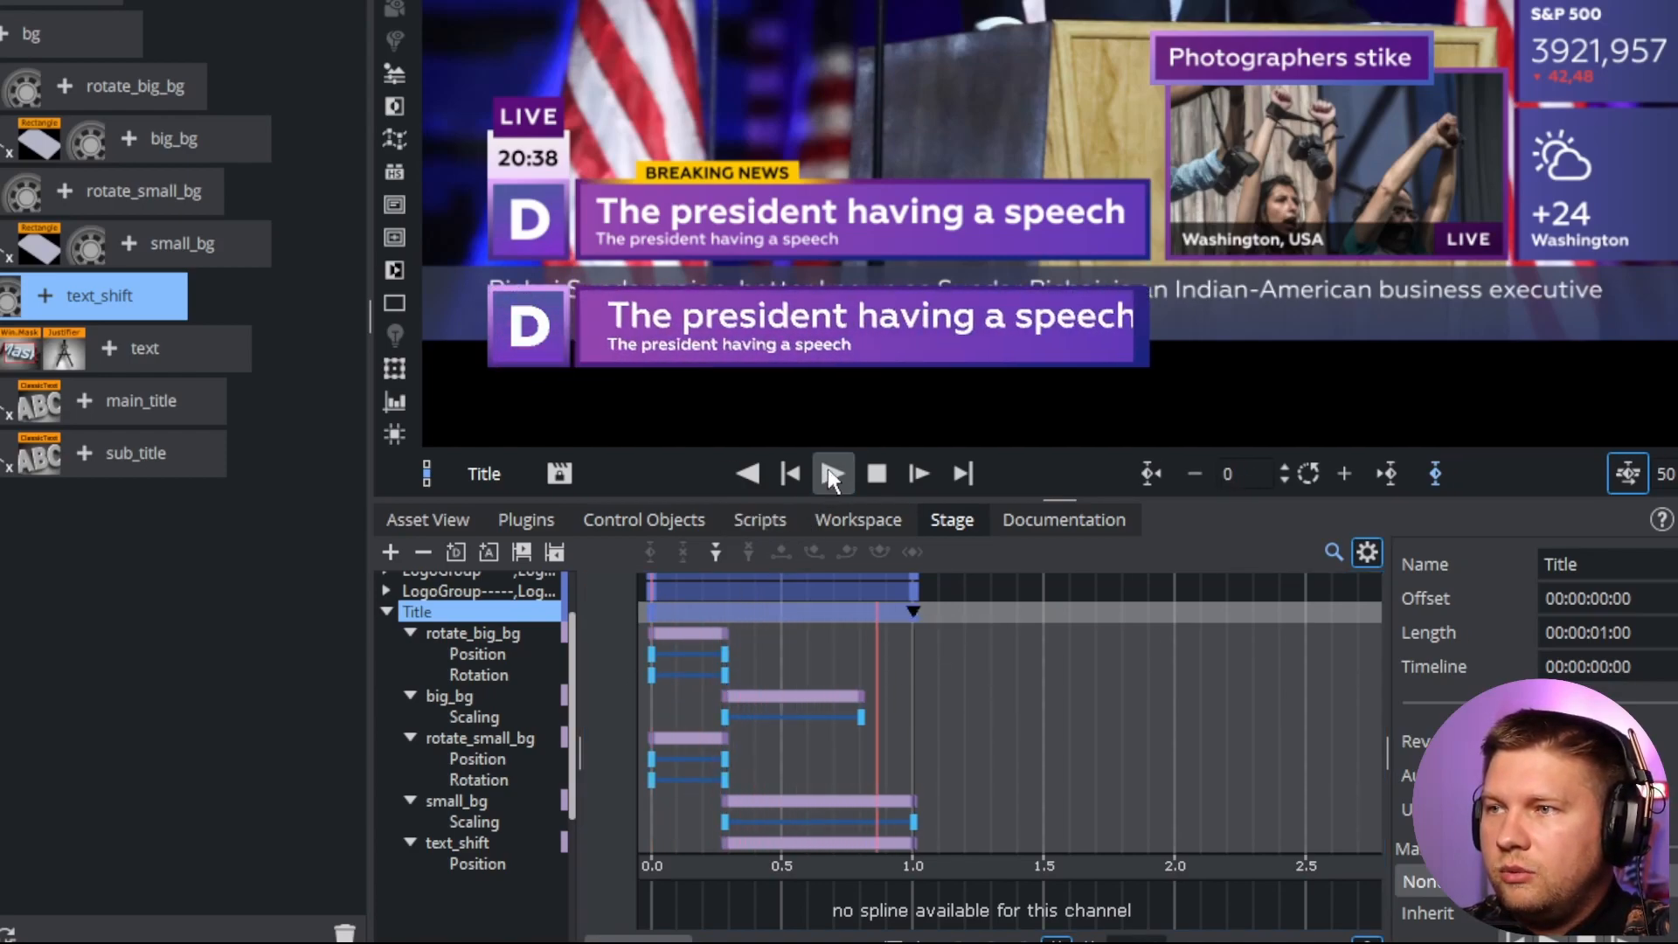
{"action": "left_click", "coordinate": [830, 474]}
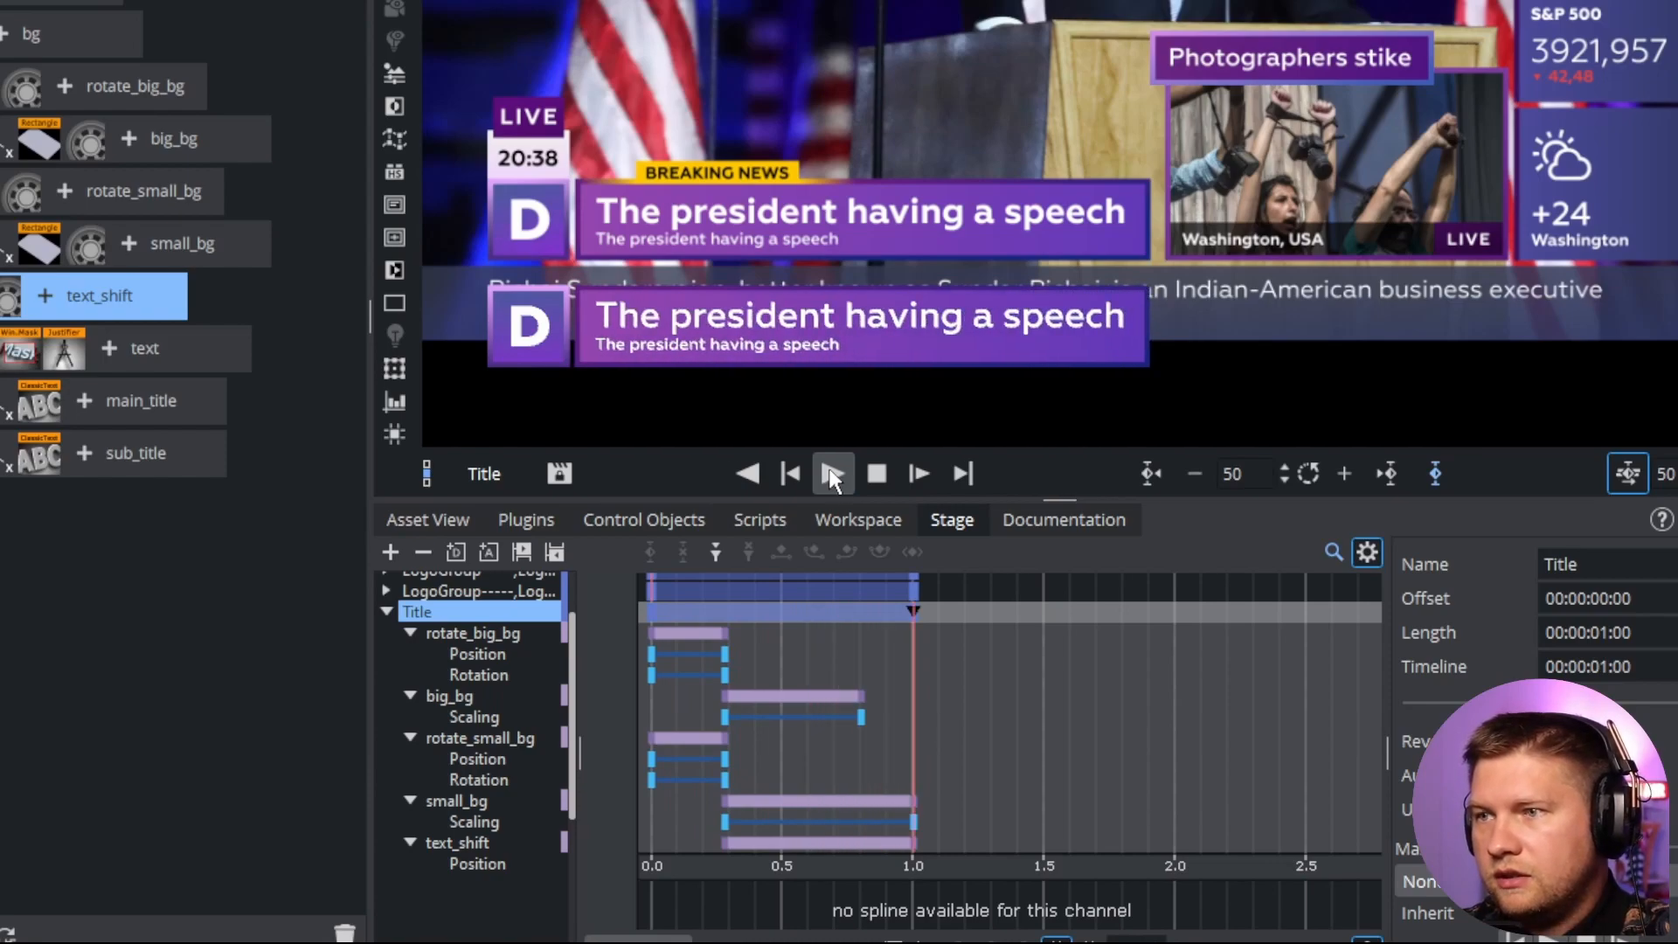
{"action": "mouse_move", "coordinate": [951, 697]}
{"action": "left_mouse_down"}
{"action": "mouse_move", "coordinate": [673, 685]}
{"action": "mouse_move", "coordinate": [933, 710]}
{"action": "mouse_move", "coordinate": [914, 704]}
{"action": "left_mouse_up"}
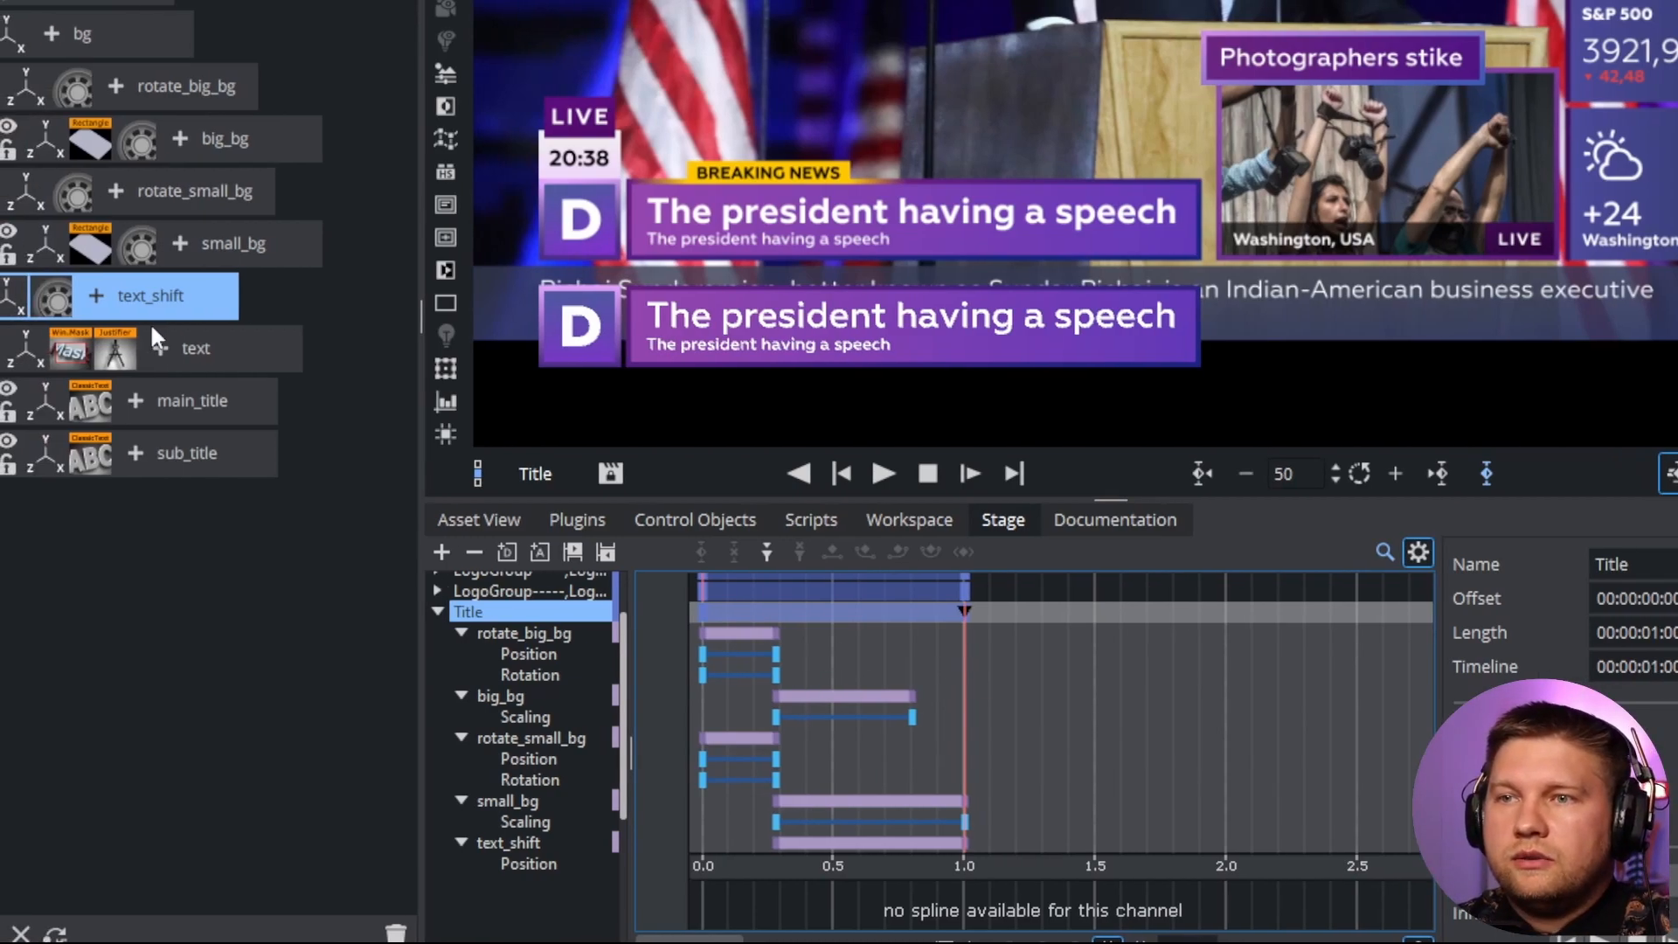
{"action": "left_click_drag", "start_coordinate": [1040, 676], "coordinate": [967, 680]}
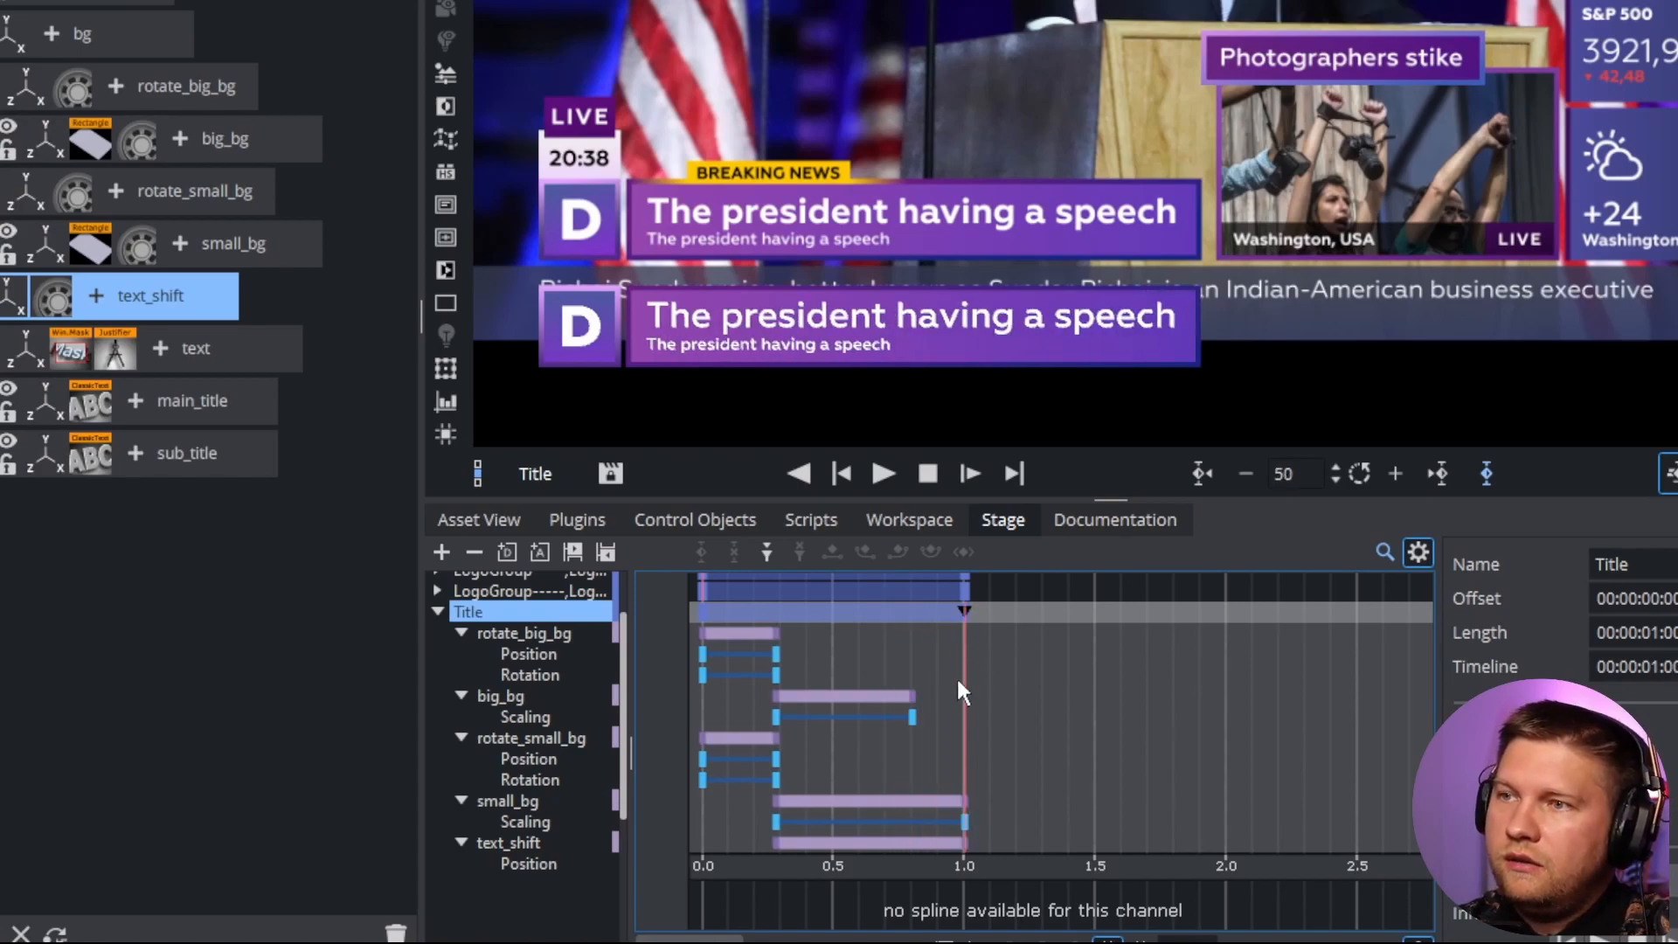
Copy text_shift's first position keyframe to 1.5 seconds so the text slides back out, and scrub the exit.
{"action": "scroll", "coordinate": [956, 674], "scroll_direction": "down", "scroll_amount": 3}
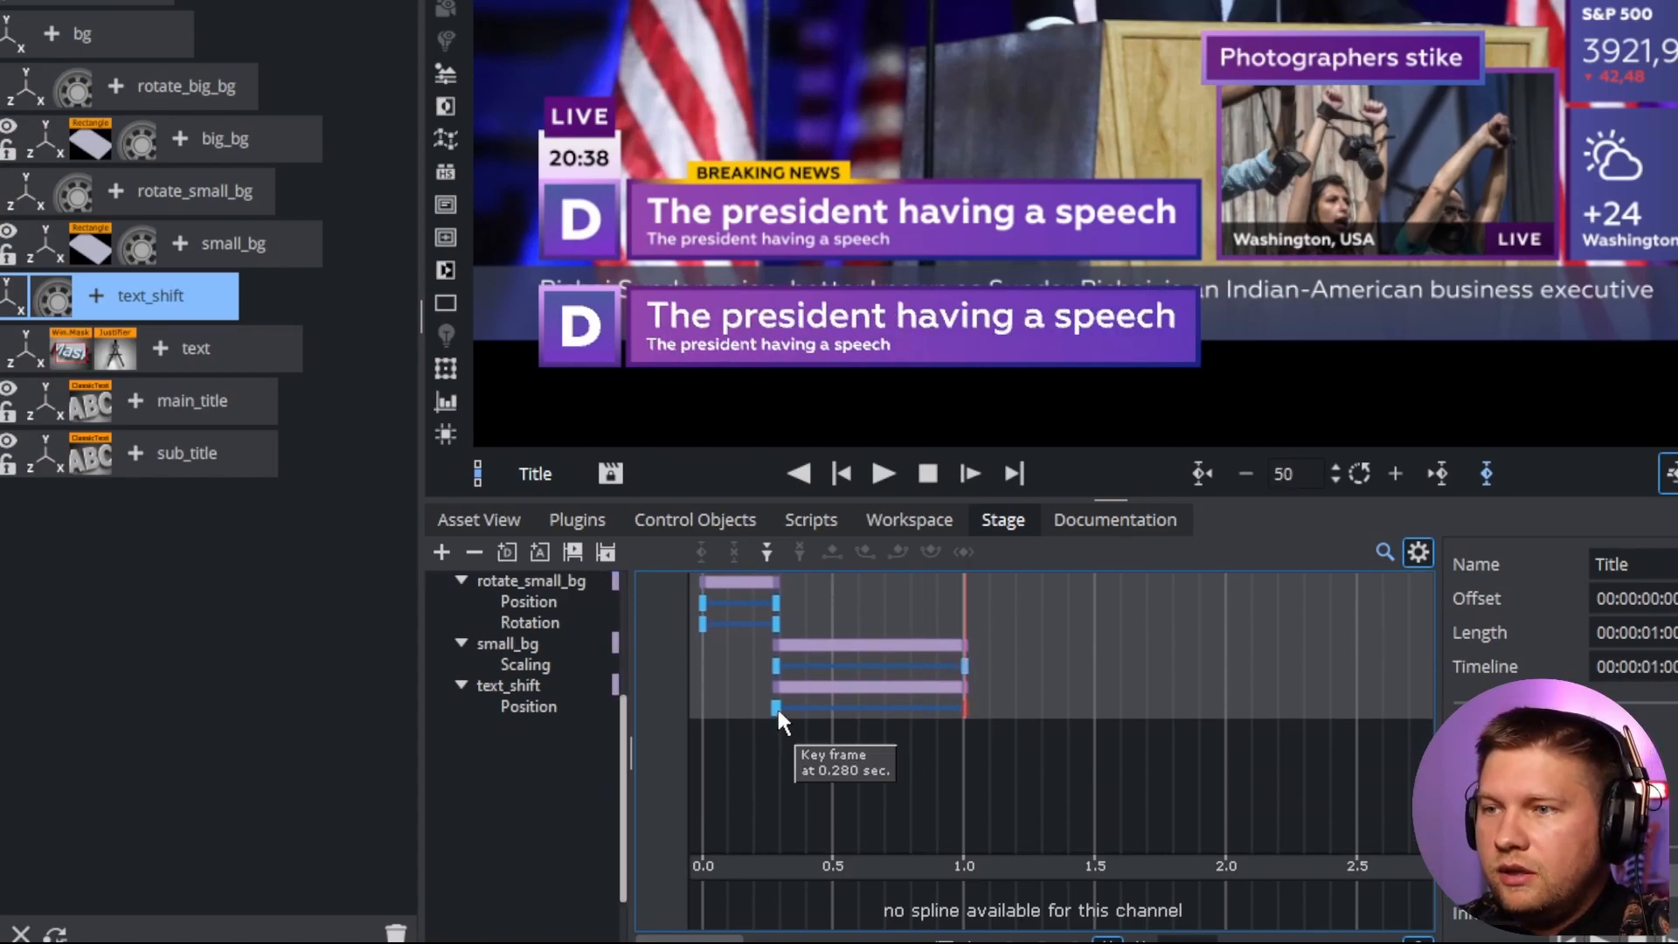
{"action": "left_click", "coordinate": [774, 709]}
{"action": "left_click_drag", "start_coordinate": [774, 709], "coordinate": [1094, 723], "text": "ctrl"}
{"action": "mouse_move", "coordinate": [1051, 638]}
{"action": "left_mouse_down"}
{"action": "mouse_move", "coordinate": [970, 643]}
{"action": "mouse_move", "coordinate": [1045, 653]}
{"action": "left_mouse_up"}
Make text_shift's position path linear at its 1.0-second keyframe after scrubbing the exit movement.
{"action": "left_click", "coordinate": [964, 707]}
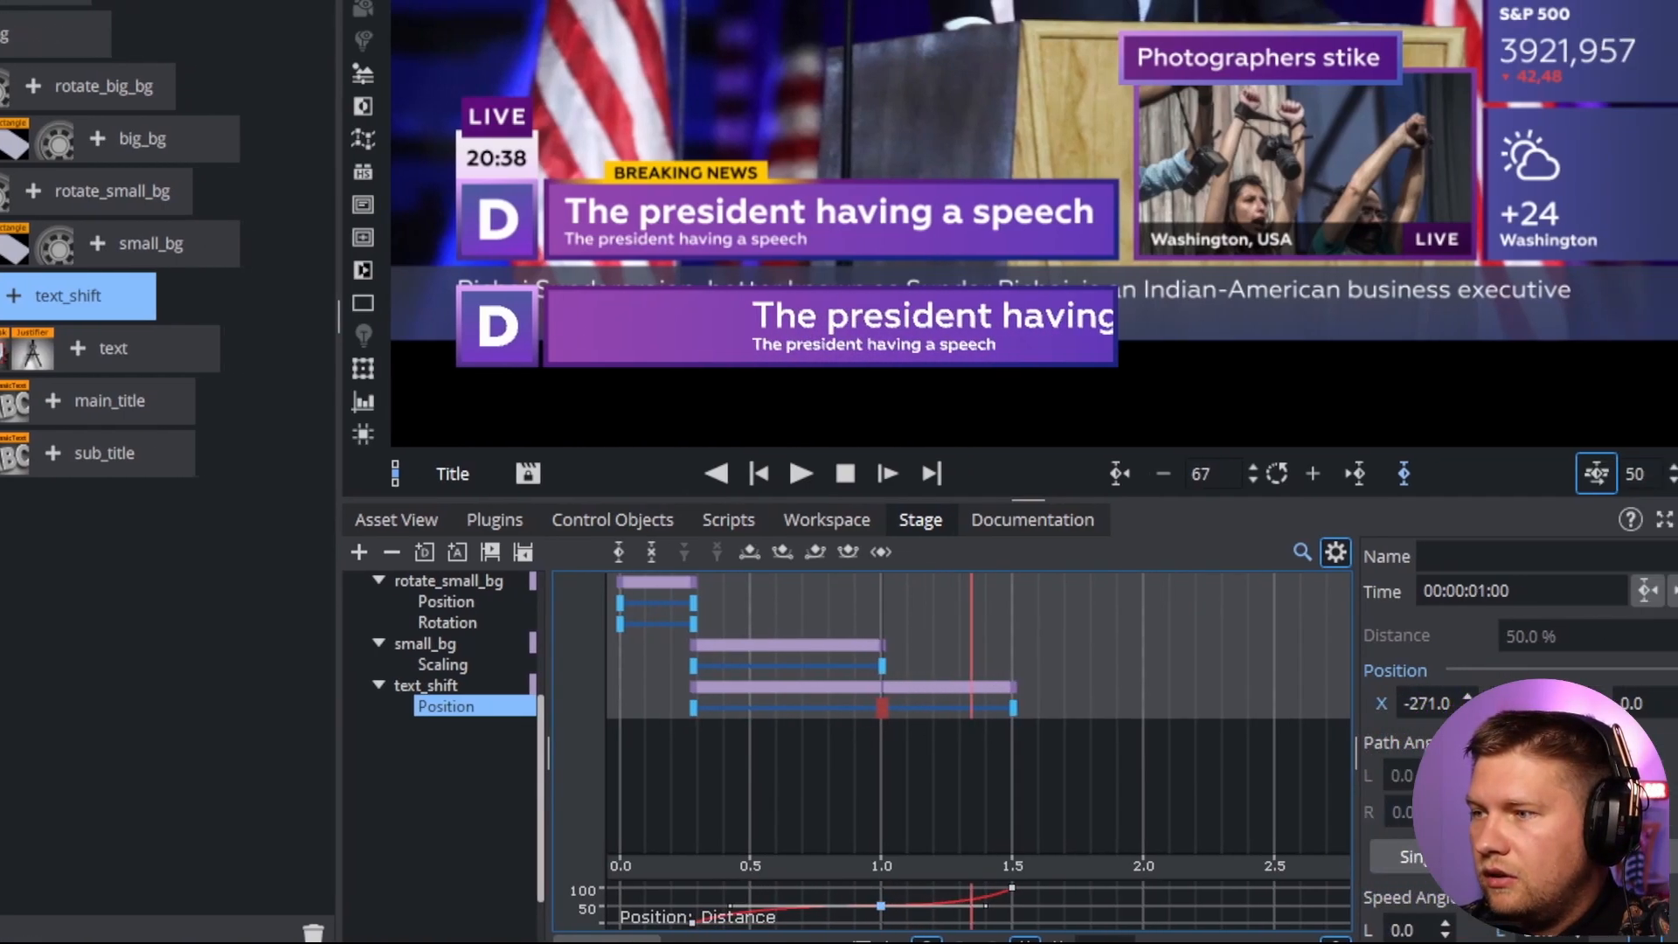
{"action": "left_click_drag", "start_coordinate": [924, 747], "coordinate": [880, 732]}
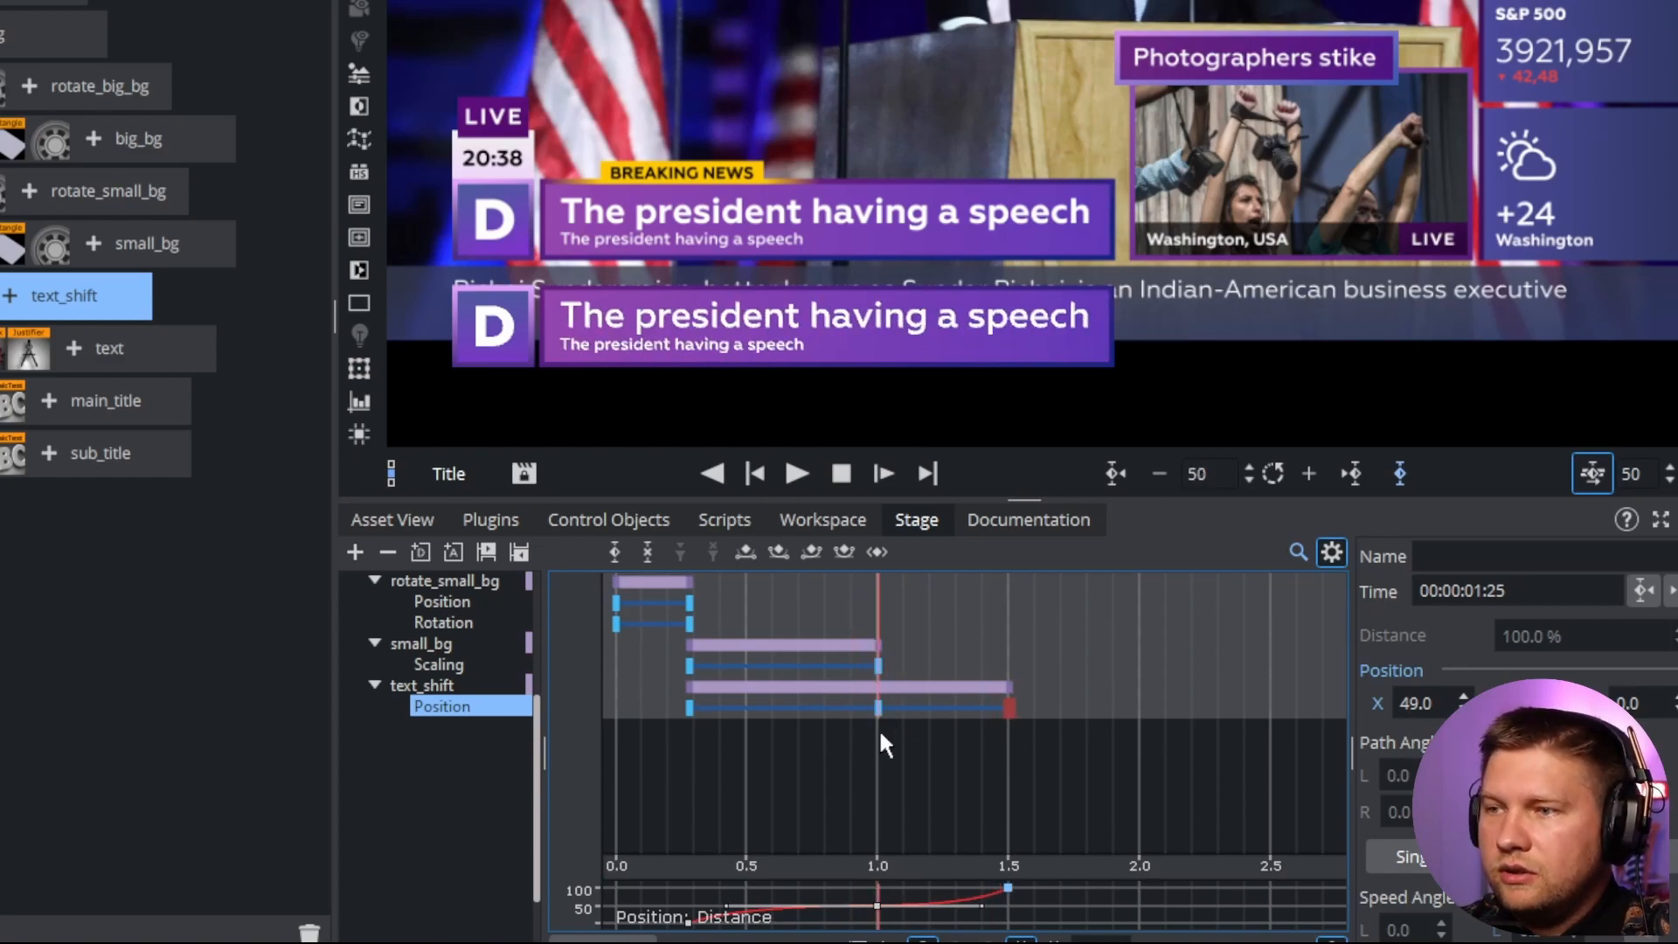
{"action": "left_click", "coordinate": [878, 707]}
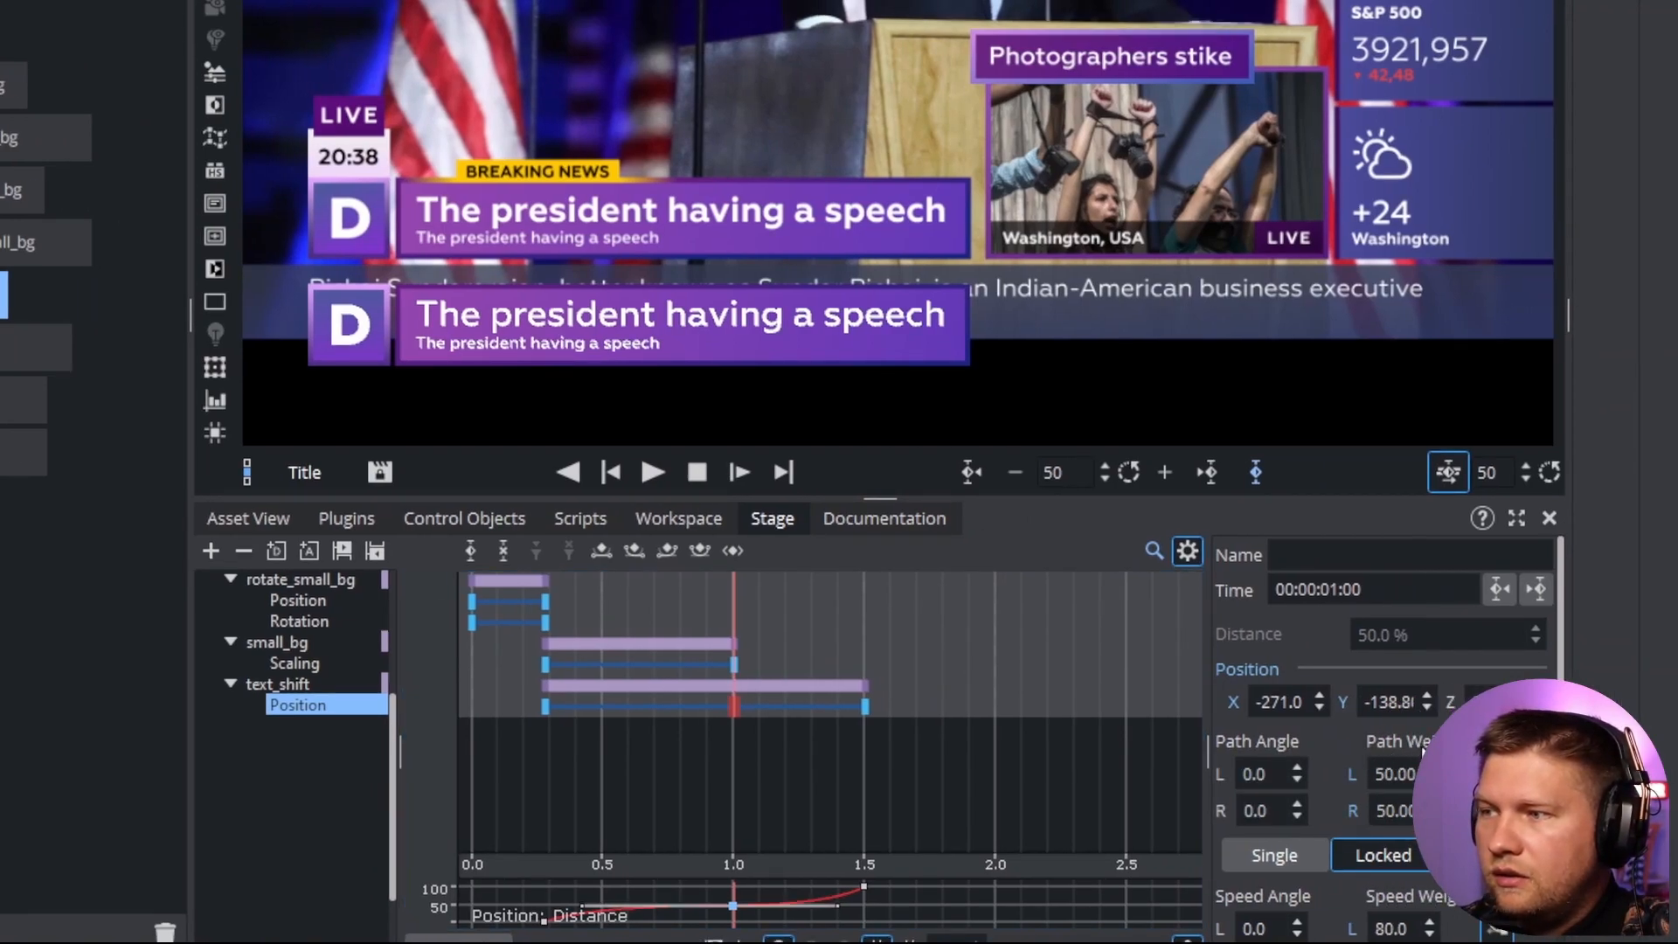
{"action": "mouse_move", "coordinate": [774, 757]}
{"action": "left_mouse_down"}
{"action": "mouse_move", "coordinate": [712, 731]}
{"action": "mouse_move", "coordinate": [794, 742]}
{"action": "mouse_move", "coordinate": [766, 742]}
{"action": "left_mouse_up"}
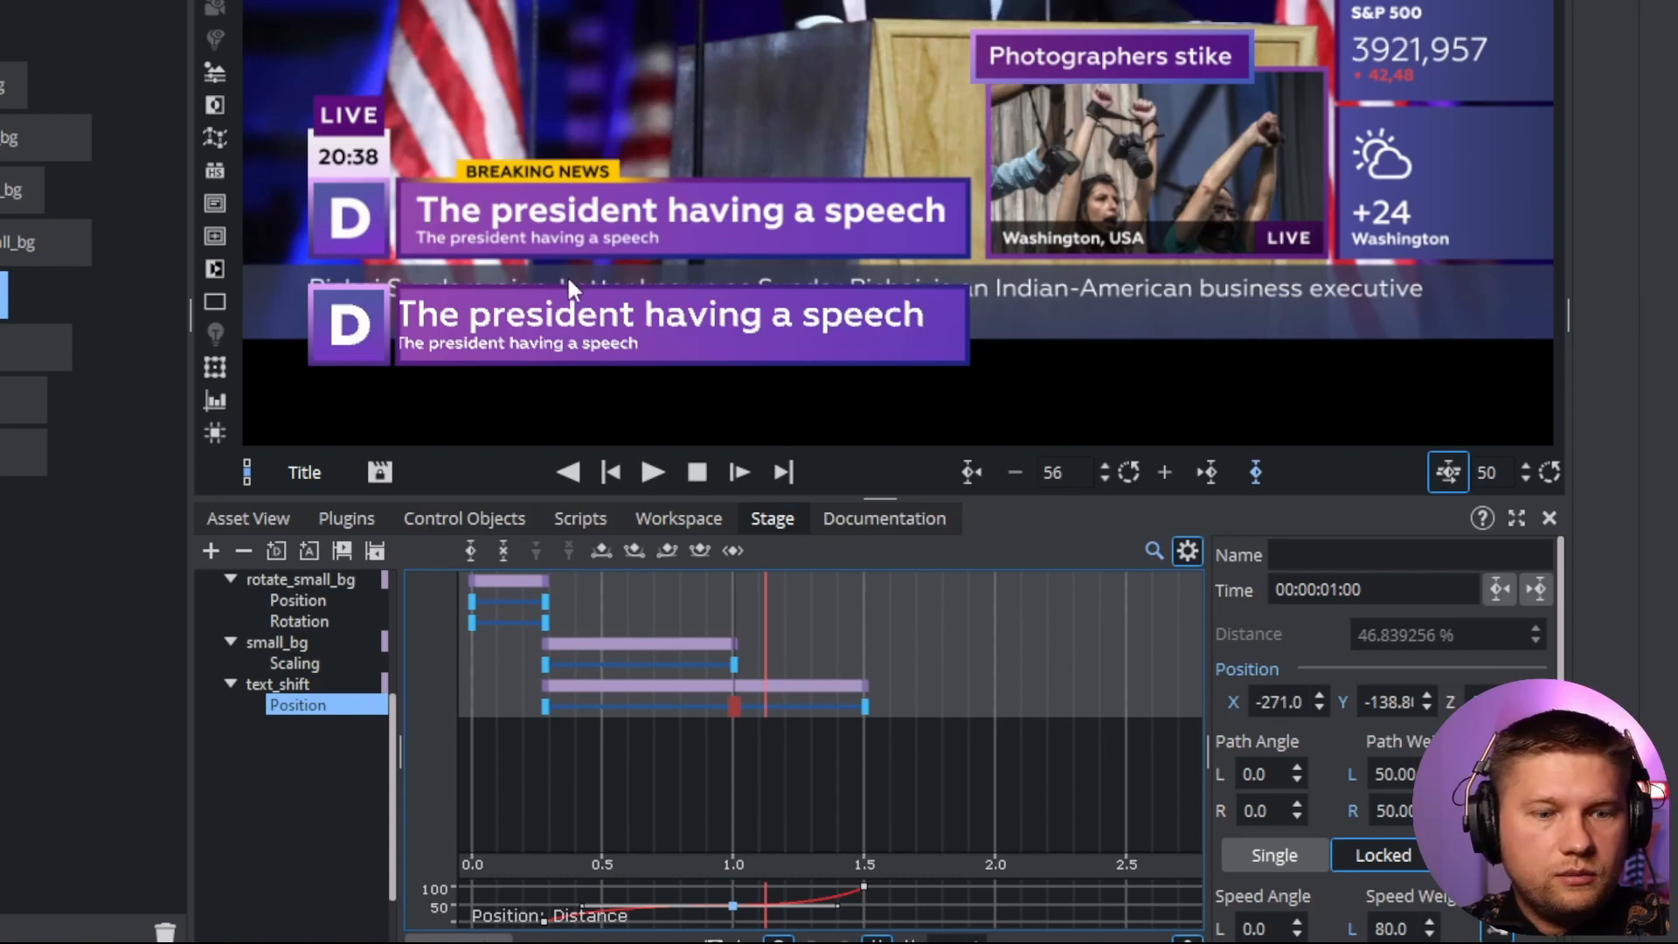
{"action": "mouse_move", "coordinate": [767, 611]}
{"action": "left_mouse_down"}
{"action": "mouse_move", "coordinate": [771, 629]}
{"action": "mouse_move", "coordinate": [783, 618]}
{"action": "mouse_move", "coordinate": [756, 622]}
{"action": "mouse_move", "coordinate": [779, 618]}
{"action": "left_mouse_up"}
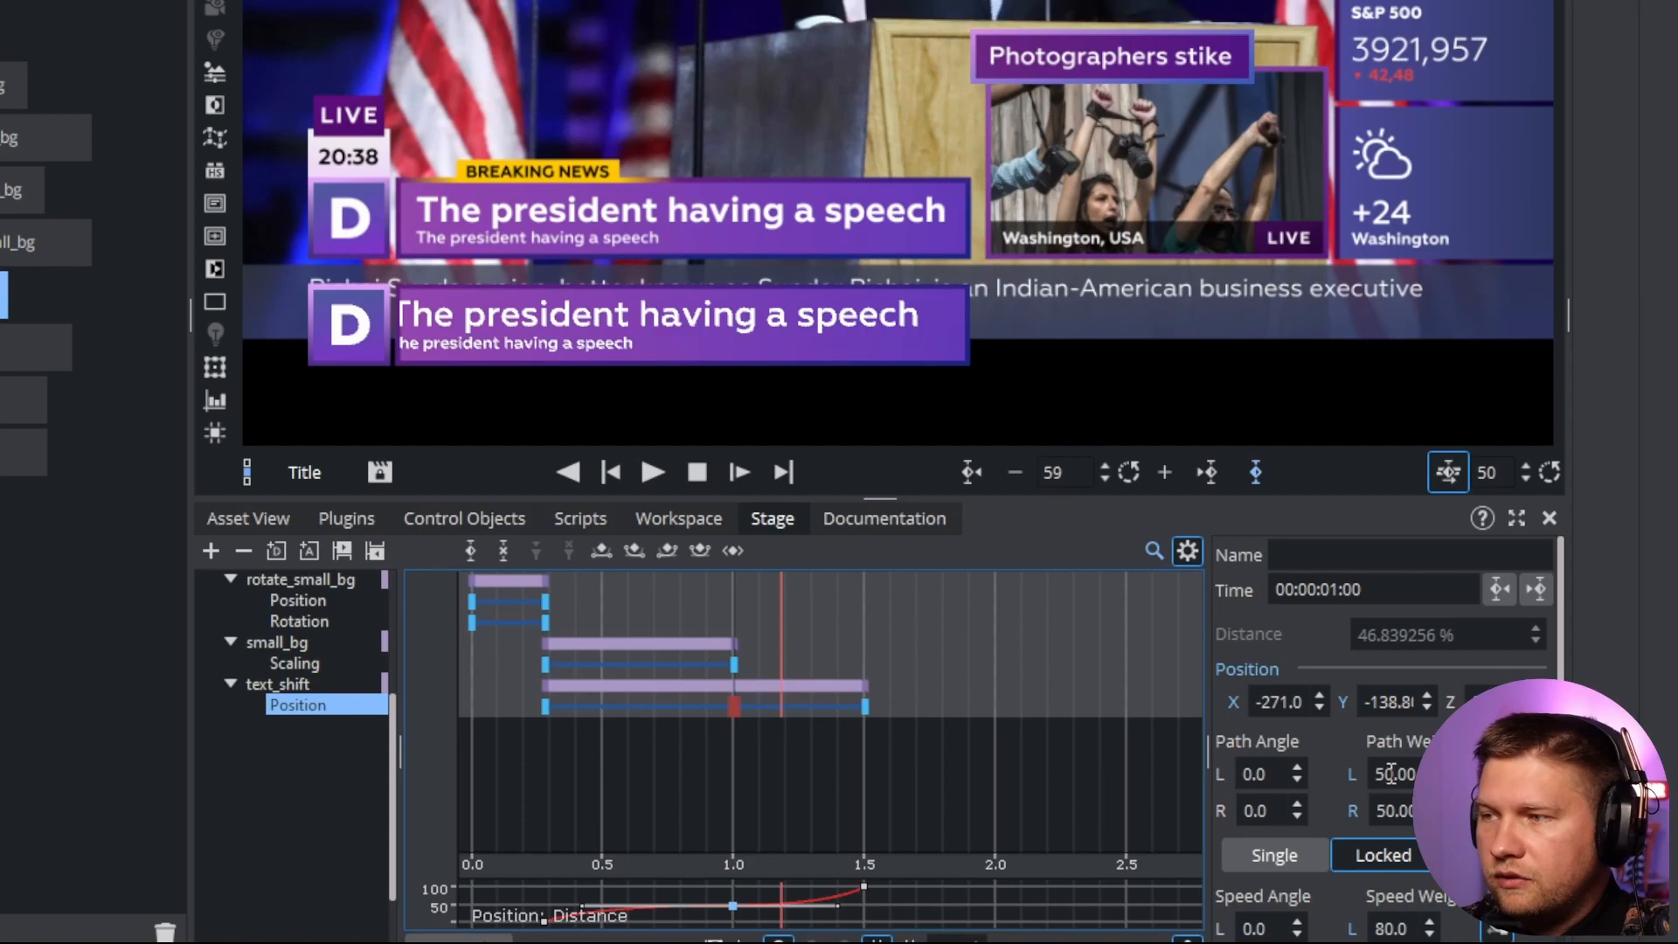
{"action": "left_click", "coordinate": [1497, 774]}
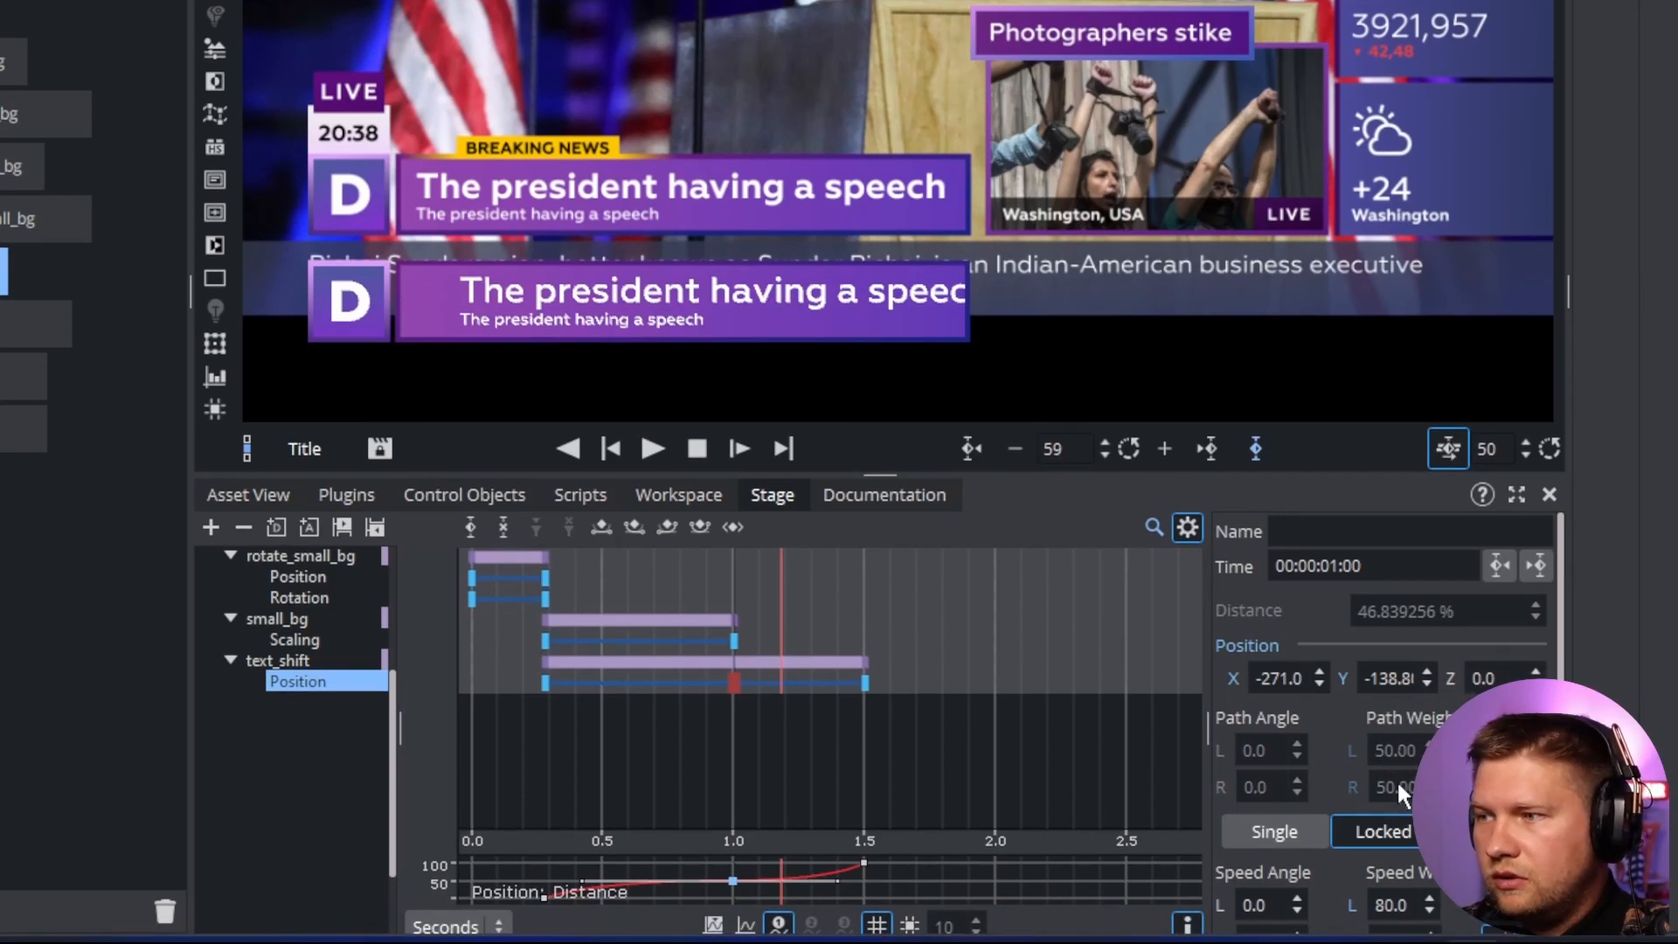
Move text_shift's last position keyframe to 00:00:01:15 and scrub the shortened text exit.
{"action": "mouse_move", "coordinate": [781, 598]}
{"action": "left_mouse_down"}
{"action": "mouse_move", "coordinate": [783, 580]}
{"action": "mouse_move", "coordinate": [697, 580]}
{"action": "mouse_move", "coordinate": [811, 607]}
{"action": "left_mouse_up"}
{"action": "left_click_drag", "start_coordinate": [865, 683], "coordinate": [815, 680]}
{"action": "left_click", "coordinate": [737, 588]}
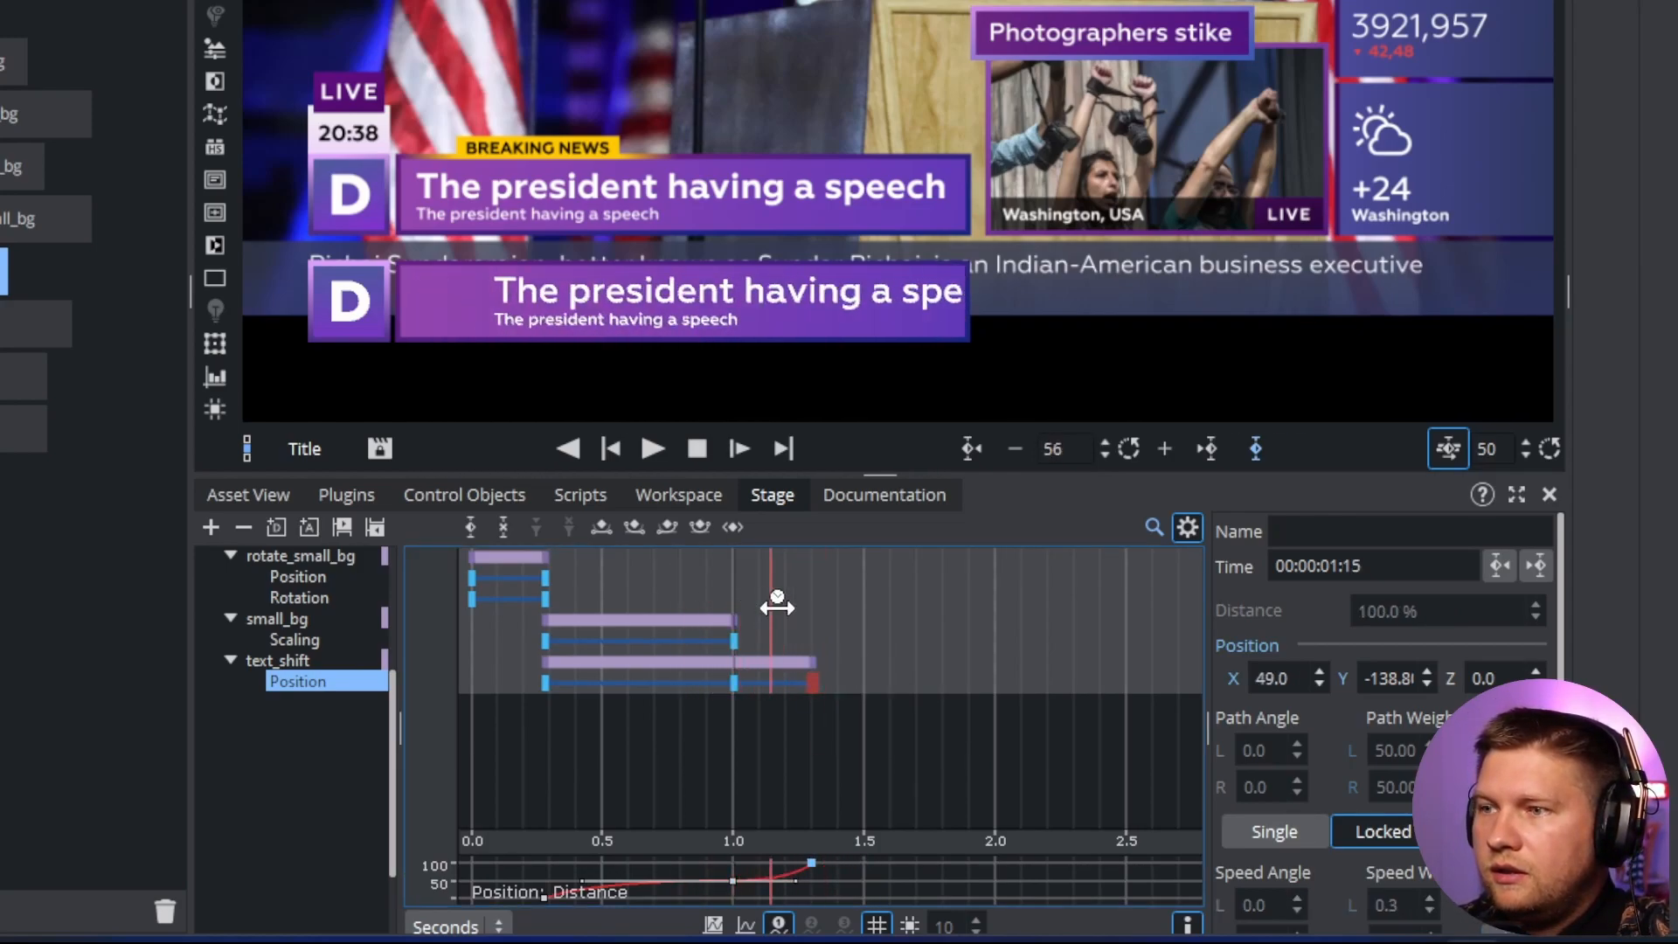
{"action": "left_click_drag", "start_coordinate": [737, 601], "coordinate": [756, 596]}
{"action": "left_click", "coordinate": [739, 588]}
Examine the Title timeline around the stop point, keeping the stop at 00:00:01:00 and parking the playhead on it.
{"action": "middle_click_drag", "start_coordinate": [755, 596], "coordinate": [764, 797]}
{"action": "left_click_drag", "start_coordinate": [739, 635], "coordinate": [734, 697]}
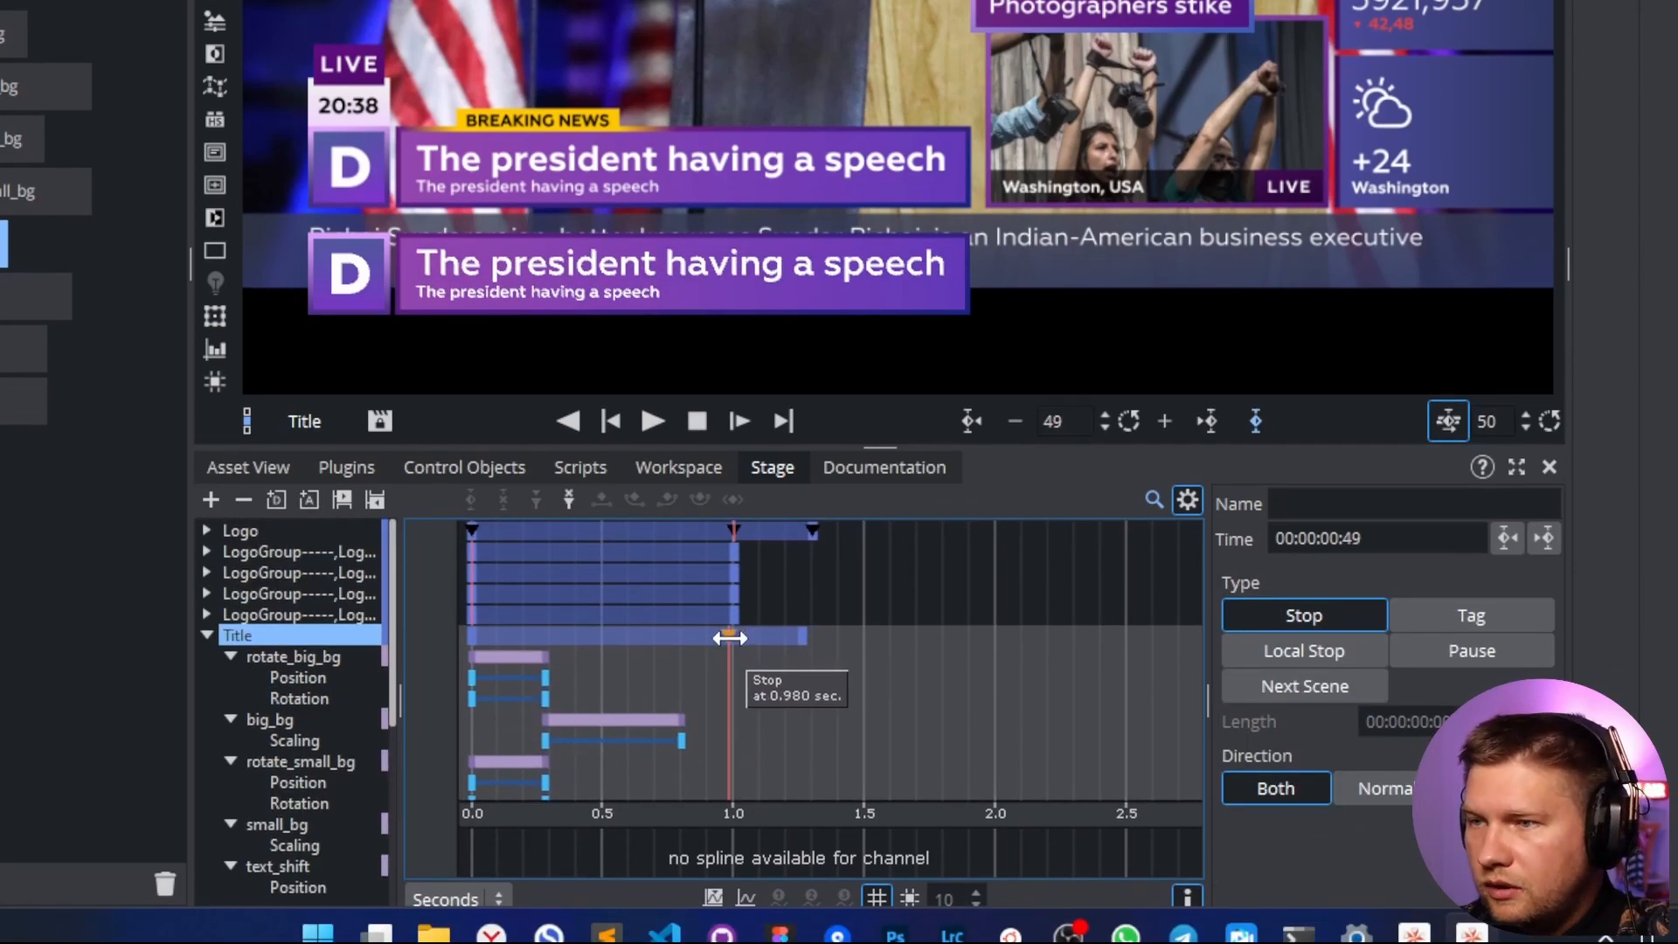
{"action": "middle_click_drag", "start_coordinate": [743, 714], "coordinate": [935, 638]}
{"action": "scroll", "coordinate": [939, 638], "scroll_direction": "down", "scroll_amount": 3}
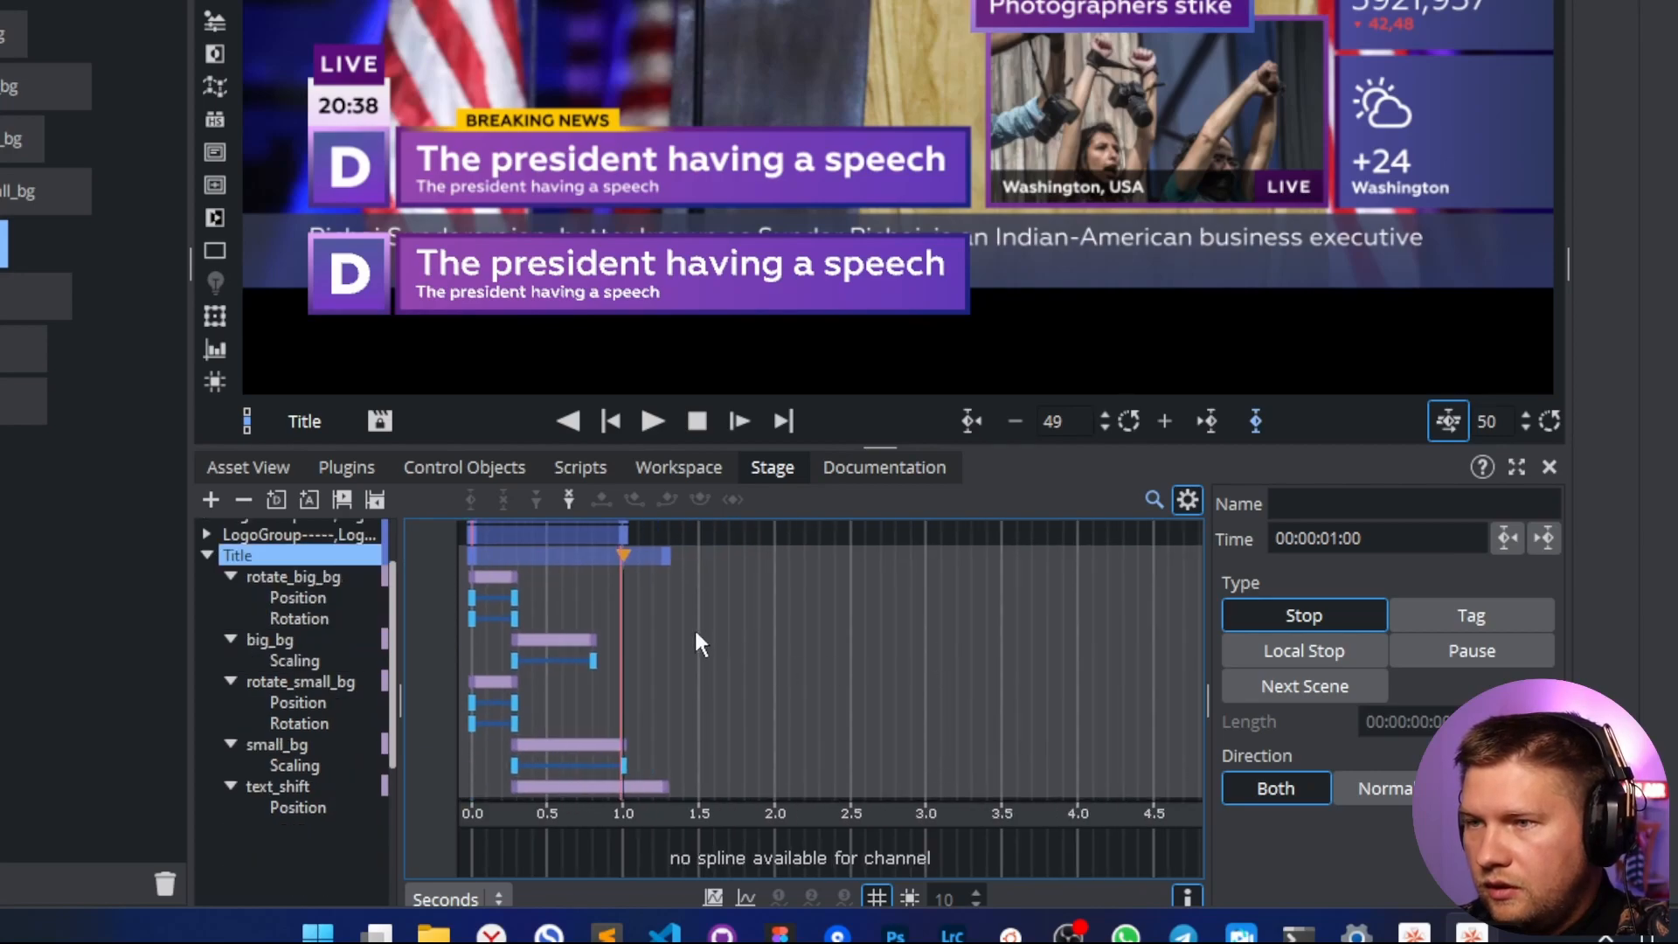
{"action": "scroll", "coordinate": [693, 634], "scroll_direction": "up", "scroll_amount": 6}
{"action": "middle_click_drag", "start_coordinate": [688, 642], "coordinate": [1074, 656]}
{"action": "scroll", "coordinate": [933, 683], "scroll_direction": "down", "scroll_amount": 3}
{"action": "left_click_drag", "start_coordinate": [813, 701], "coordinate": [758, 673]}
{"action": "scroll", "coordinate": [757, 672], "scroll_direction": "down", "scroll_amount": 3}
{"action": "scroll", "coordinate": [753, 672], "scroll_direction": "up", "scroll_amount": 8}
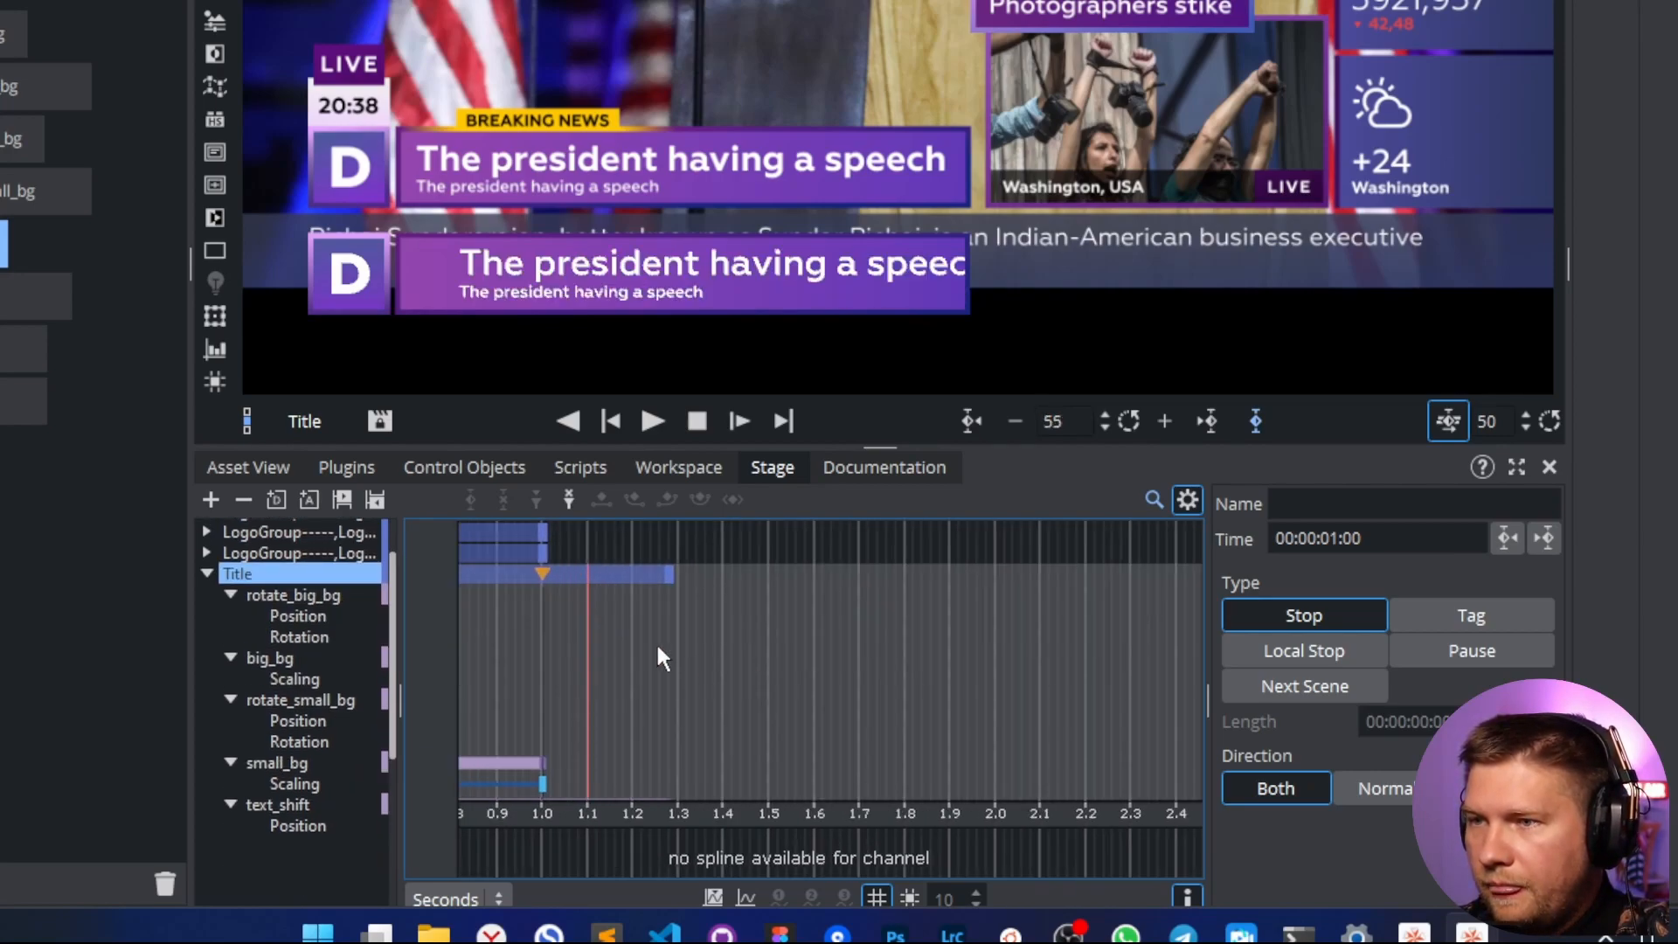
{"action": "middle_click_drag", "start_coordinate": [483, 642], "coordinate": [1180, 650]}
{"action": "scroll", "coordinate": [952, 649], "scroll_direction": "down", "scroll_amount": 7}
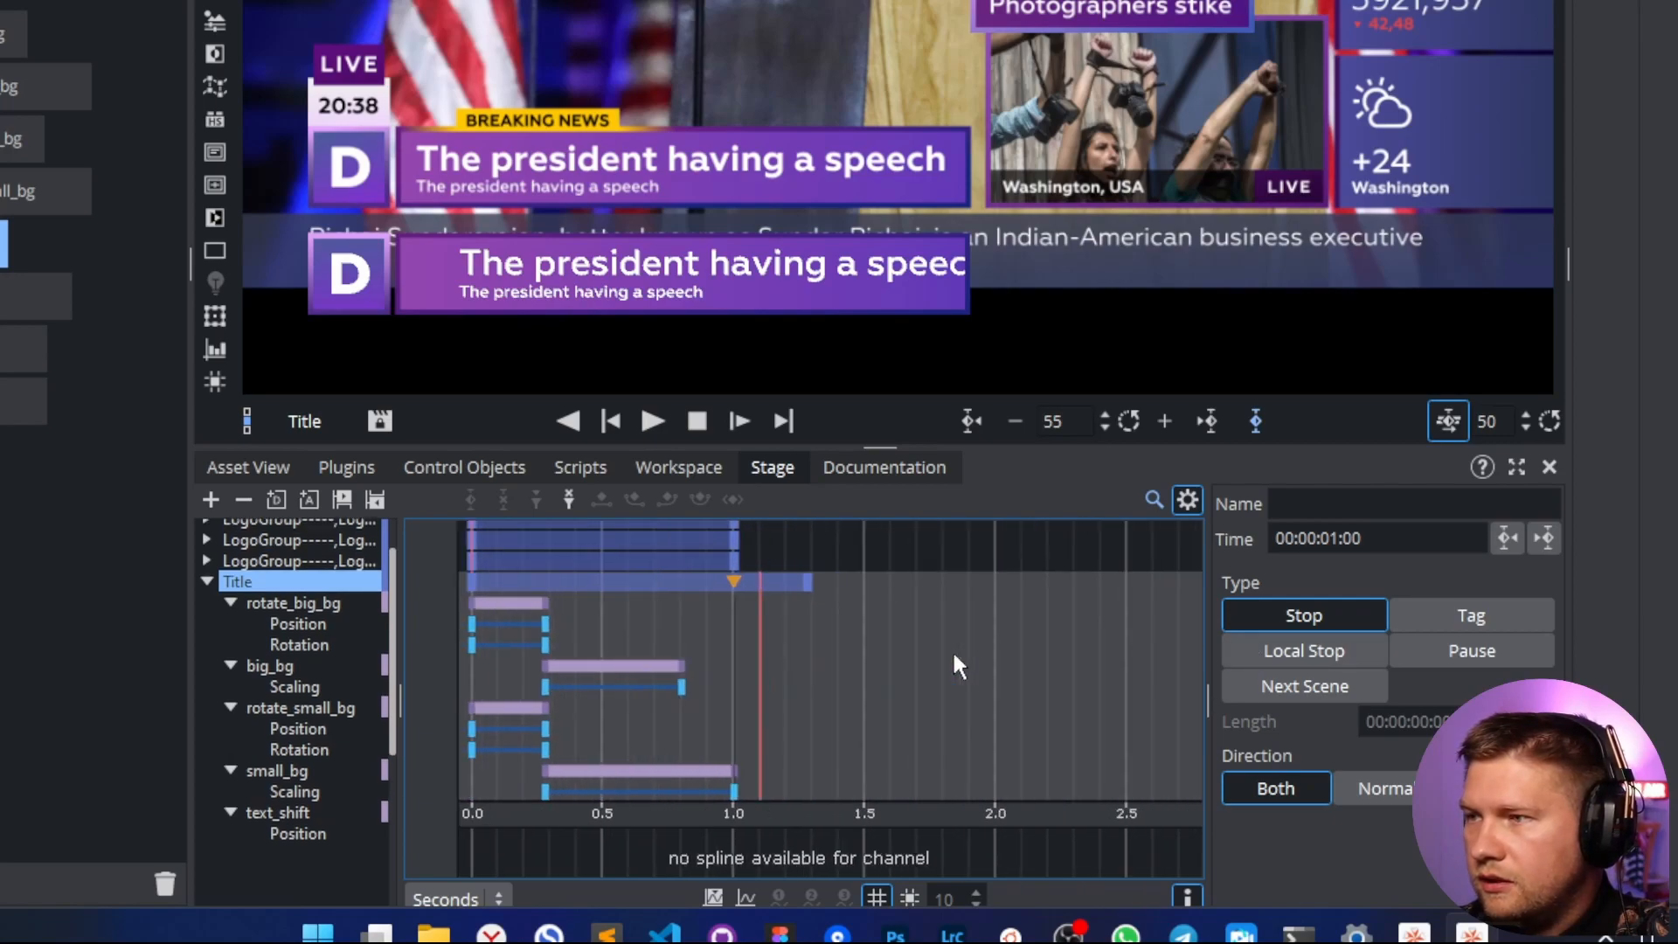
{"action": "middle_click_drag", "start_coordinate": [828, 656], "coordinate": [945, 652]}
{"action": "mouse_move", "coordinate": [759, 662]}
{"action": "left_mouse_down"}
{"action": "mouse_move", "coordinate": [734, 656]}
{"action": "mouse_move", "coordinate": [752, 637]}
{"action": "mouse_move", "coordinate": [734, 641]}
{"action": "left_mouse_up"}
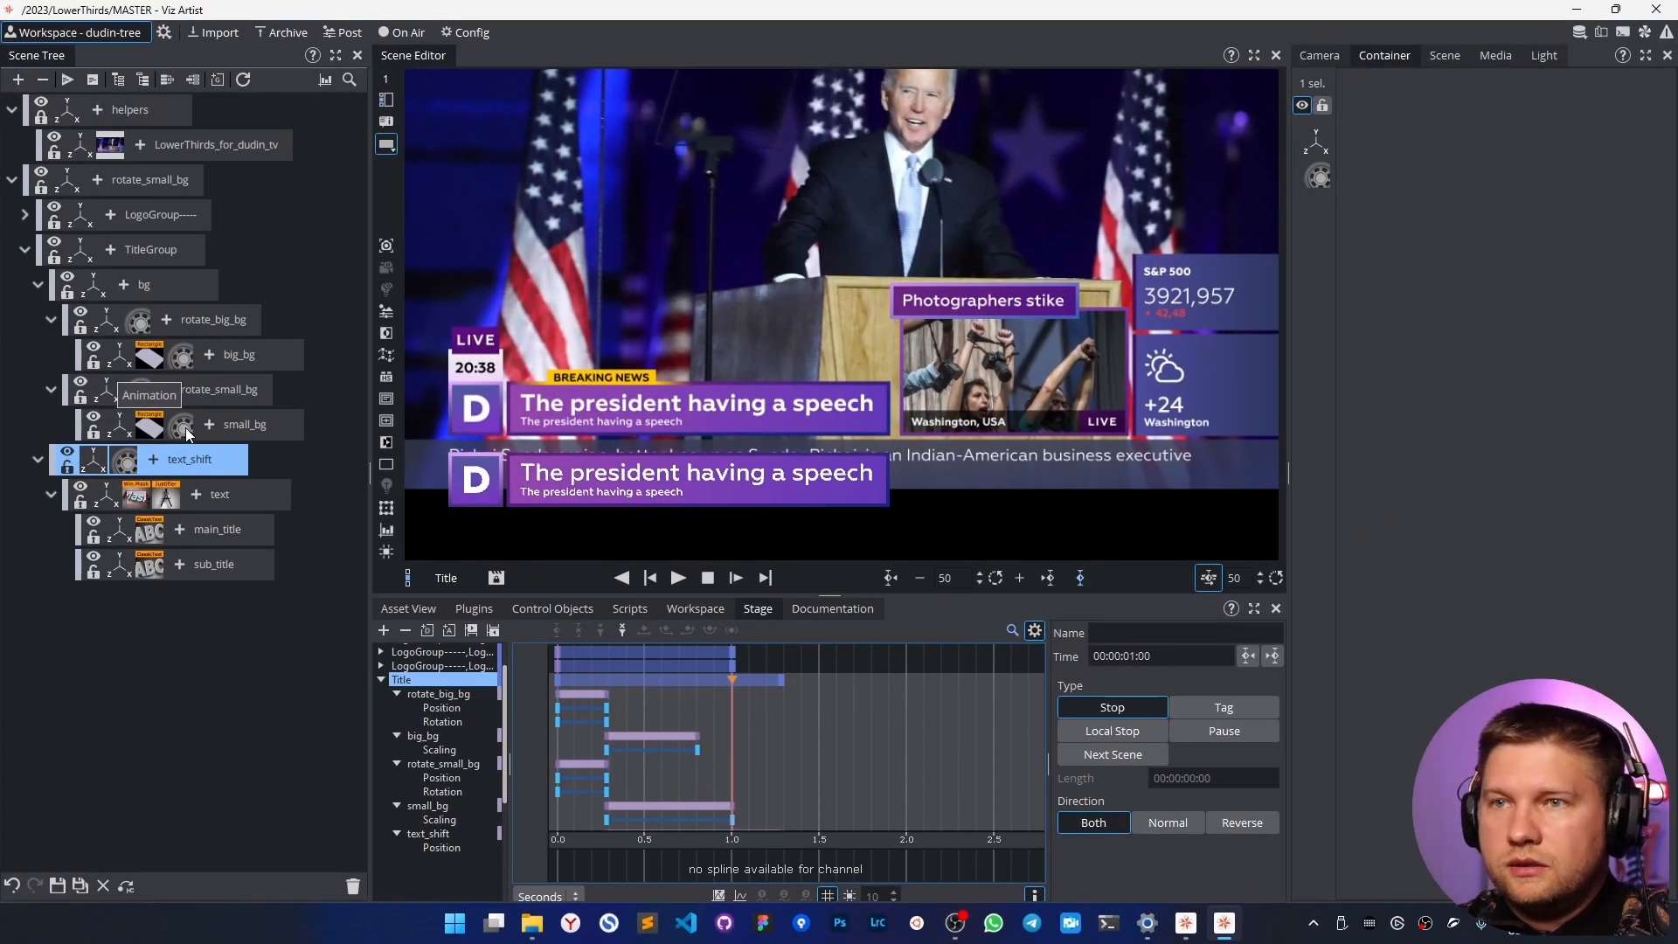
Copy small_bg's first scaling keyframe to 1.2 seconds to shrink the background after the stop.
{"action": "left_click", "coordinate": [184, 430]}
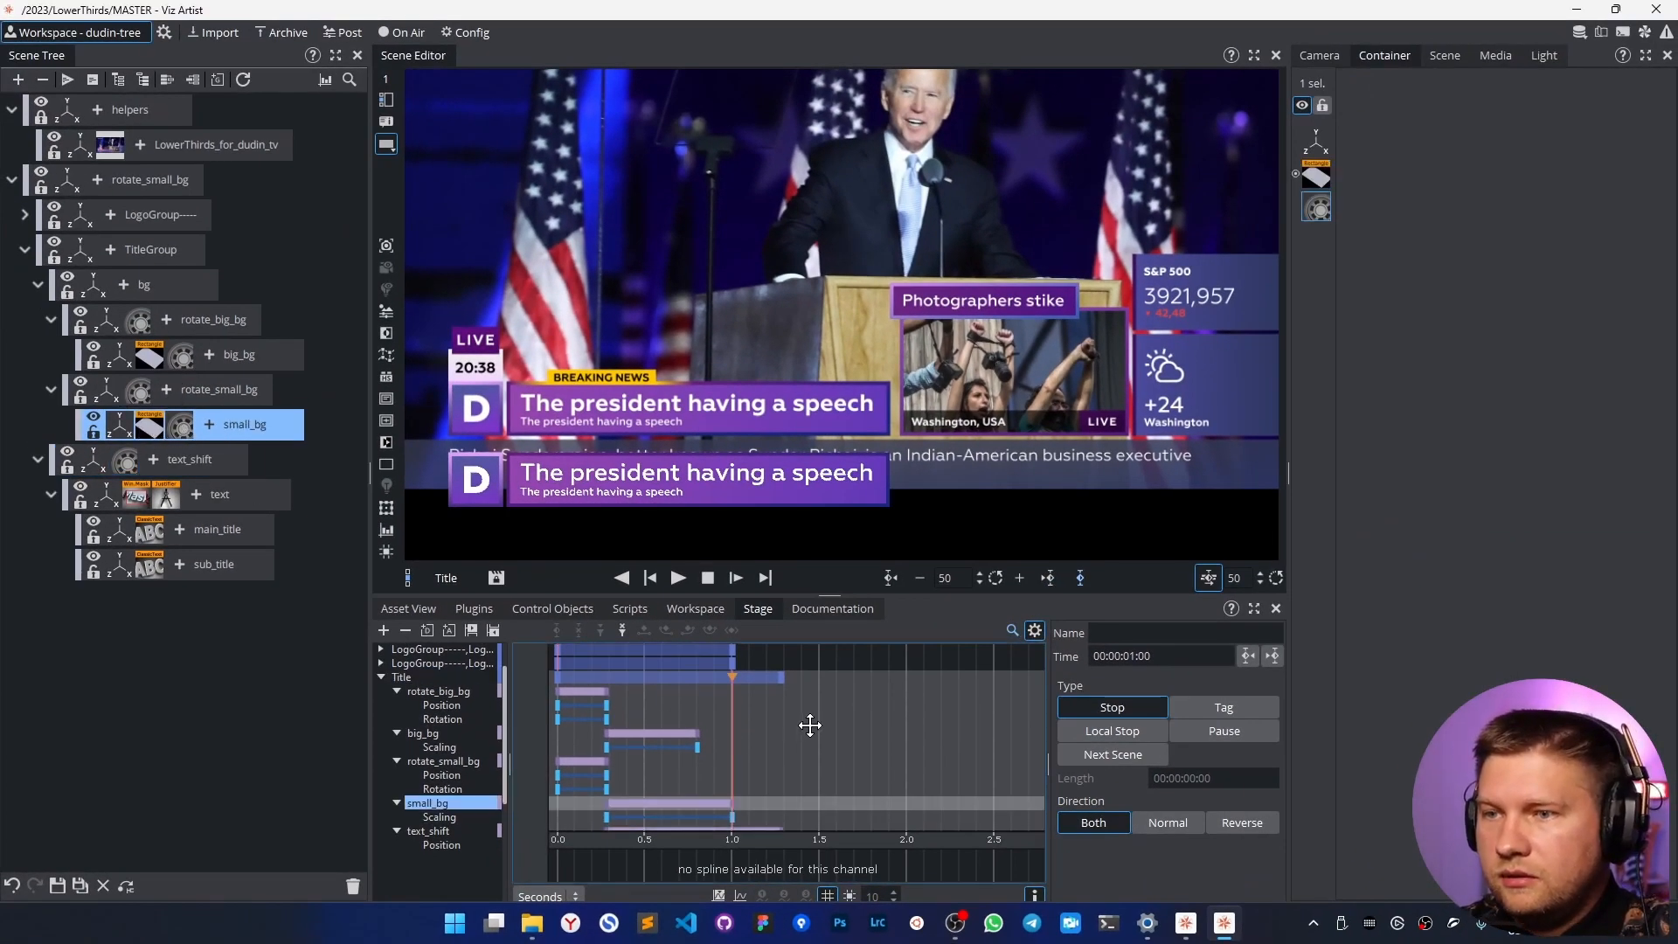
{"action": "scroll", "coordinate": [804, 730], "scroll_direction": "down", "scroll_amount": 1}
{"action": "left_click", "coordinate": [732, 790]}
{"action": "left_click_drag", "start_coordinate": [608, 791], "coordinate": [768, 795], "text": "ctrl"}
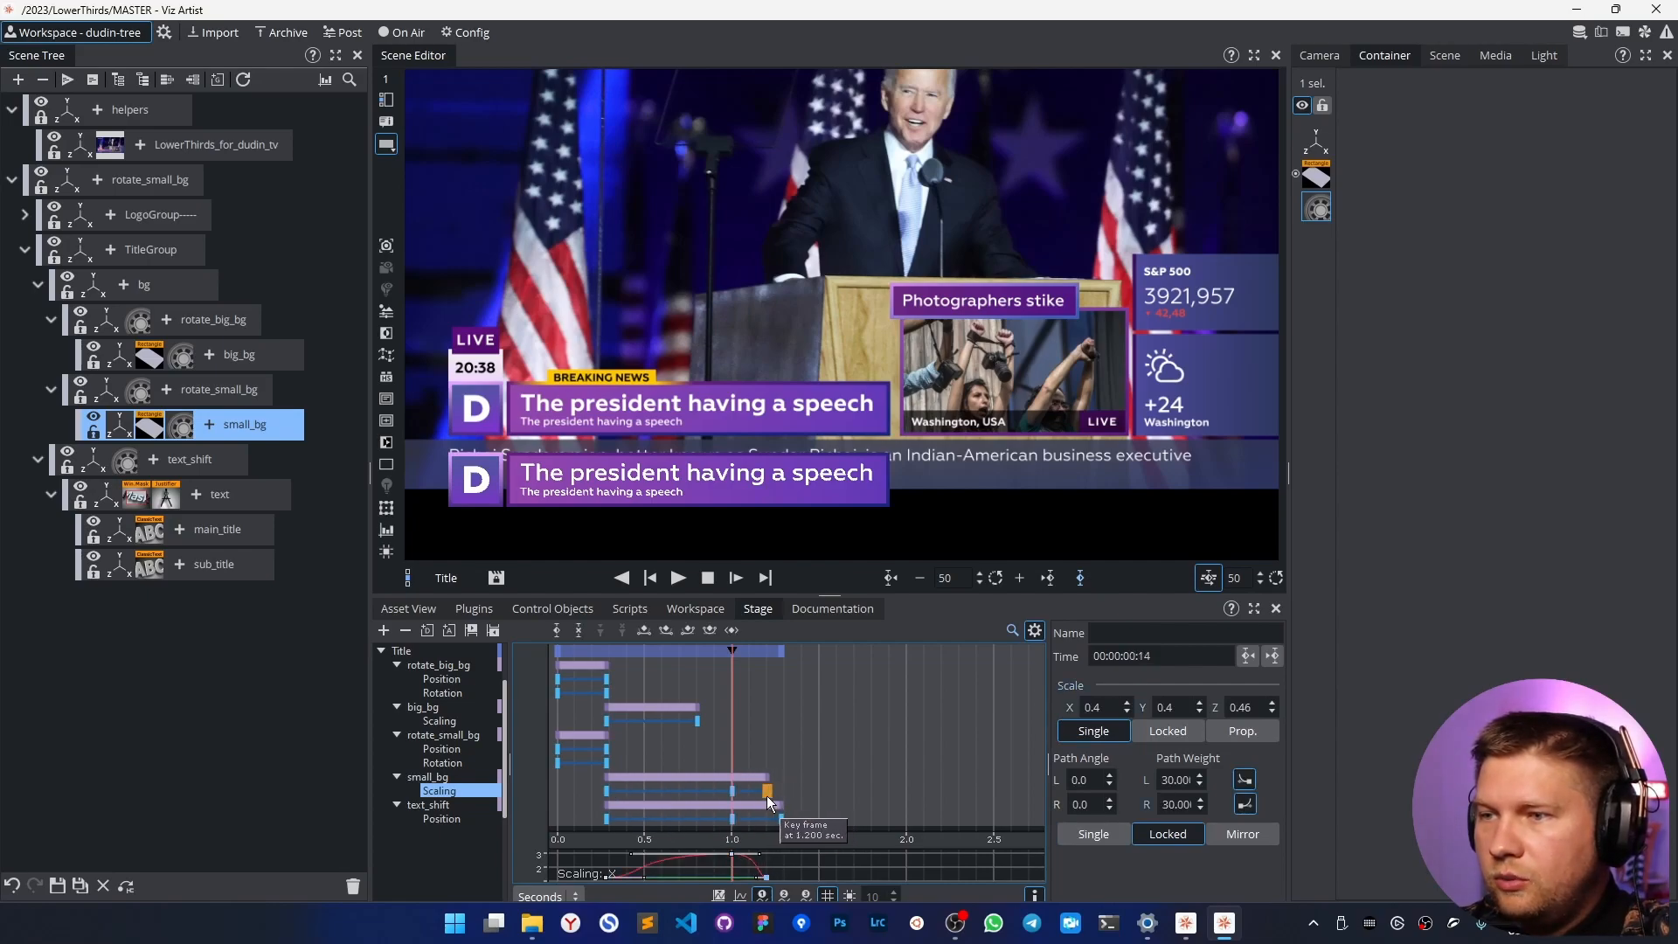
Copy big_bg's 0.8-second scaling keyframe to 1.0 second and its first scaling keyframe to 1.2 seconds.
{"action": "left_click", "coordinate": [696, 720]}
{"action": "left_click_drag", "start_coordinate": [695, 722], "coordinate": [733, 721], "text": "ctrl"}
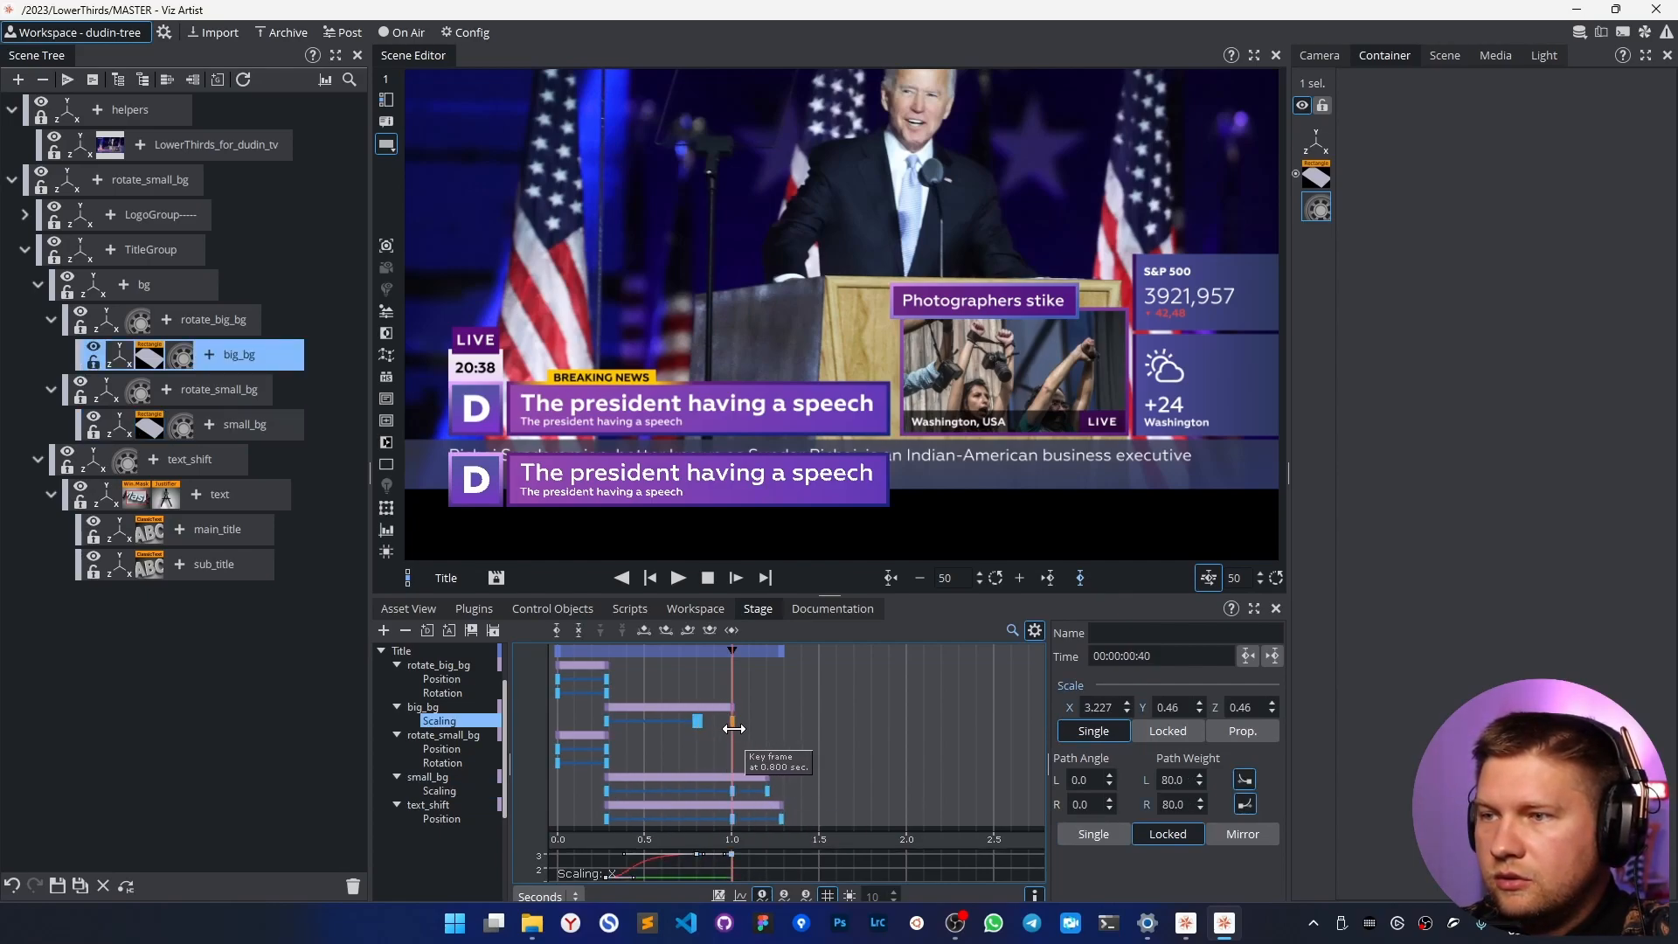
{"action": "left_click_drag", "start_coordinate": [610, 721], "coordinate": [767, 738], "text": "ctrl"}
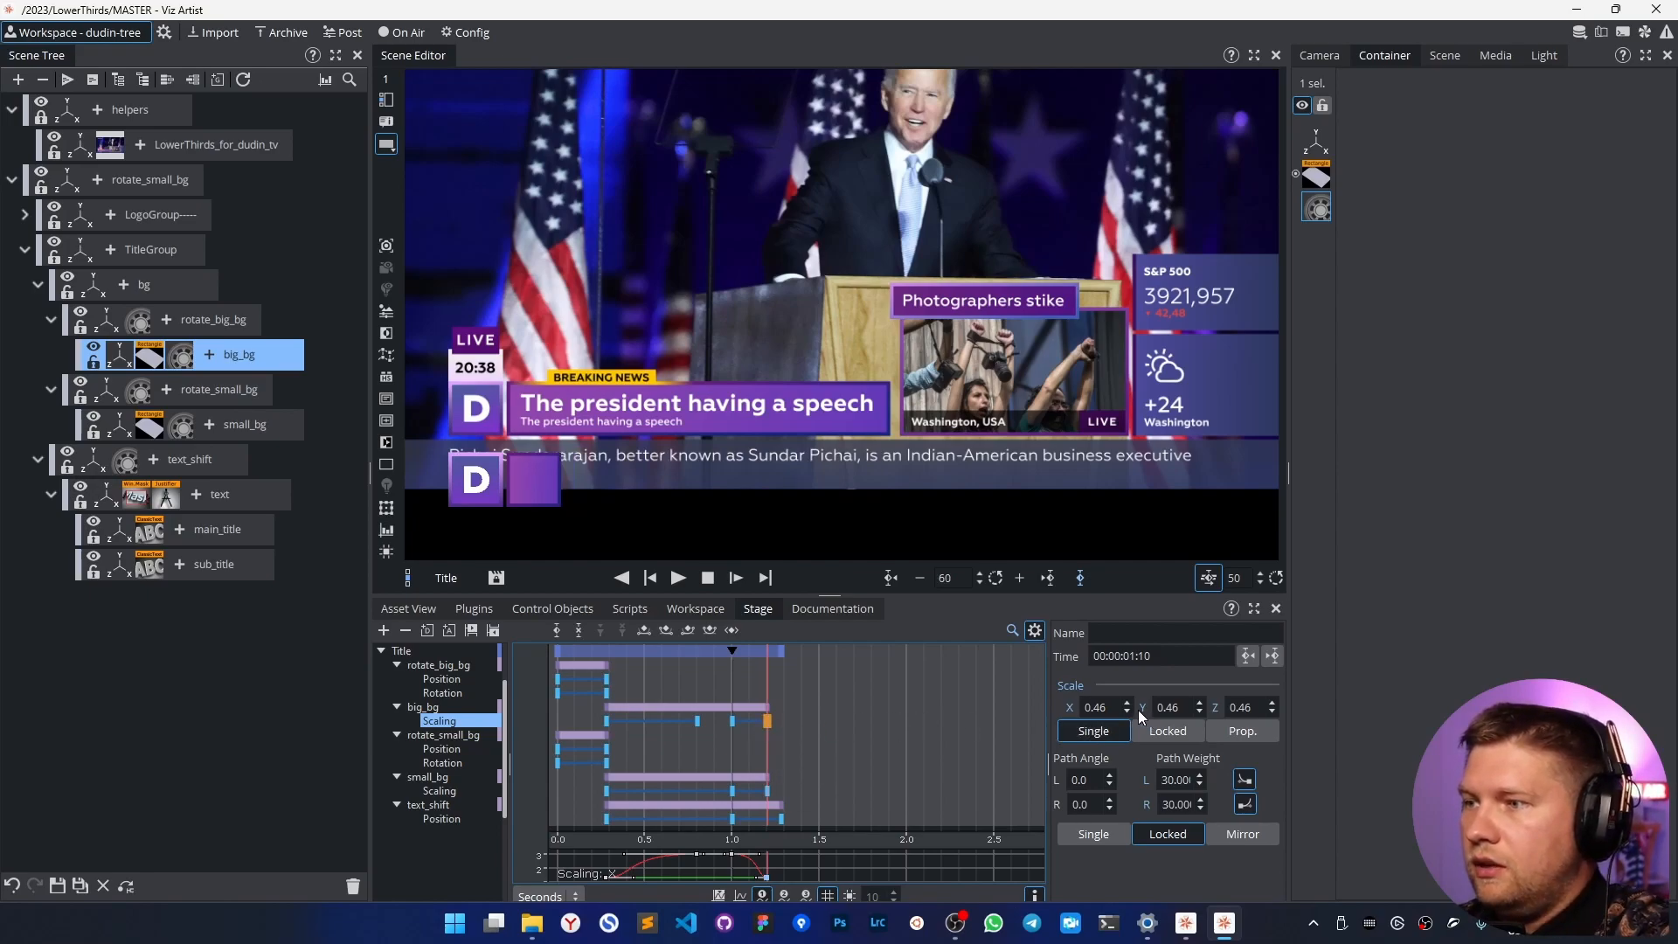
Set scale X to 0 on the final keyframes of big_bg and small_bg, and move big_bg's to 00:00:01:12.
{"action": "left_click_drag", "start_coordinate": [1106, 710], "coordinate": [1100, 709]}
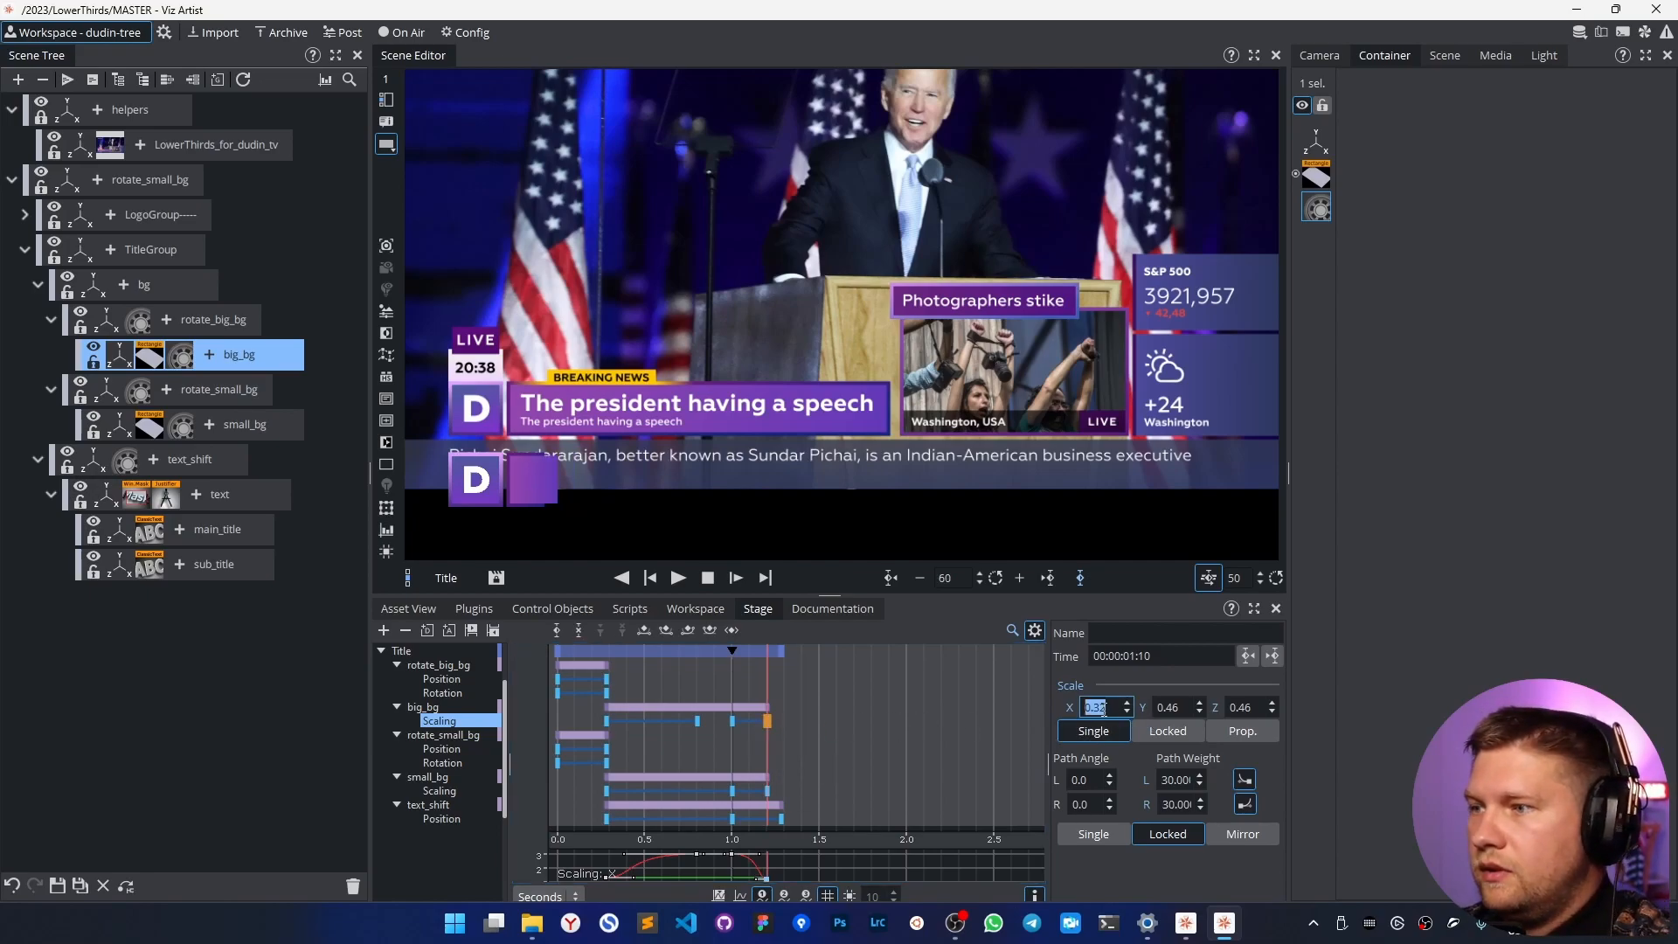
{"action": "left_click", "coordinate": [767, 790]}
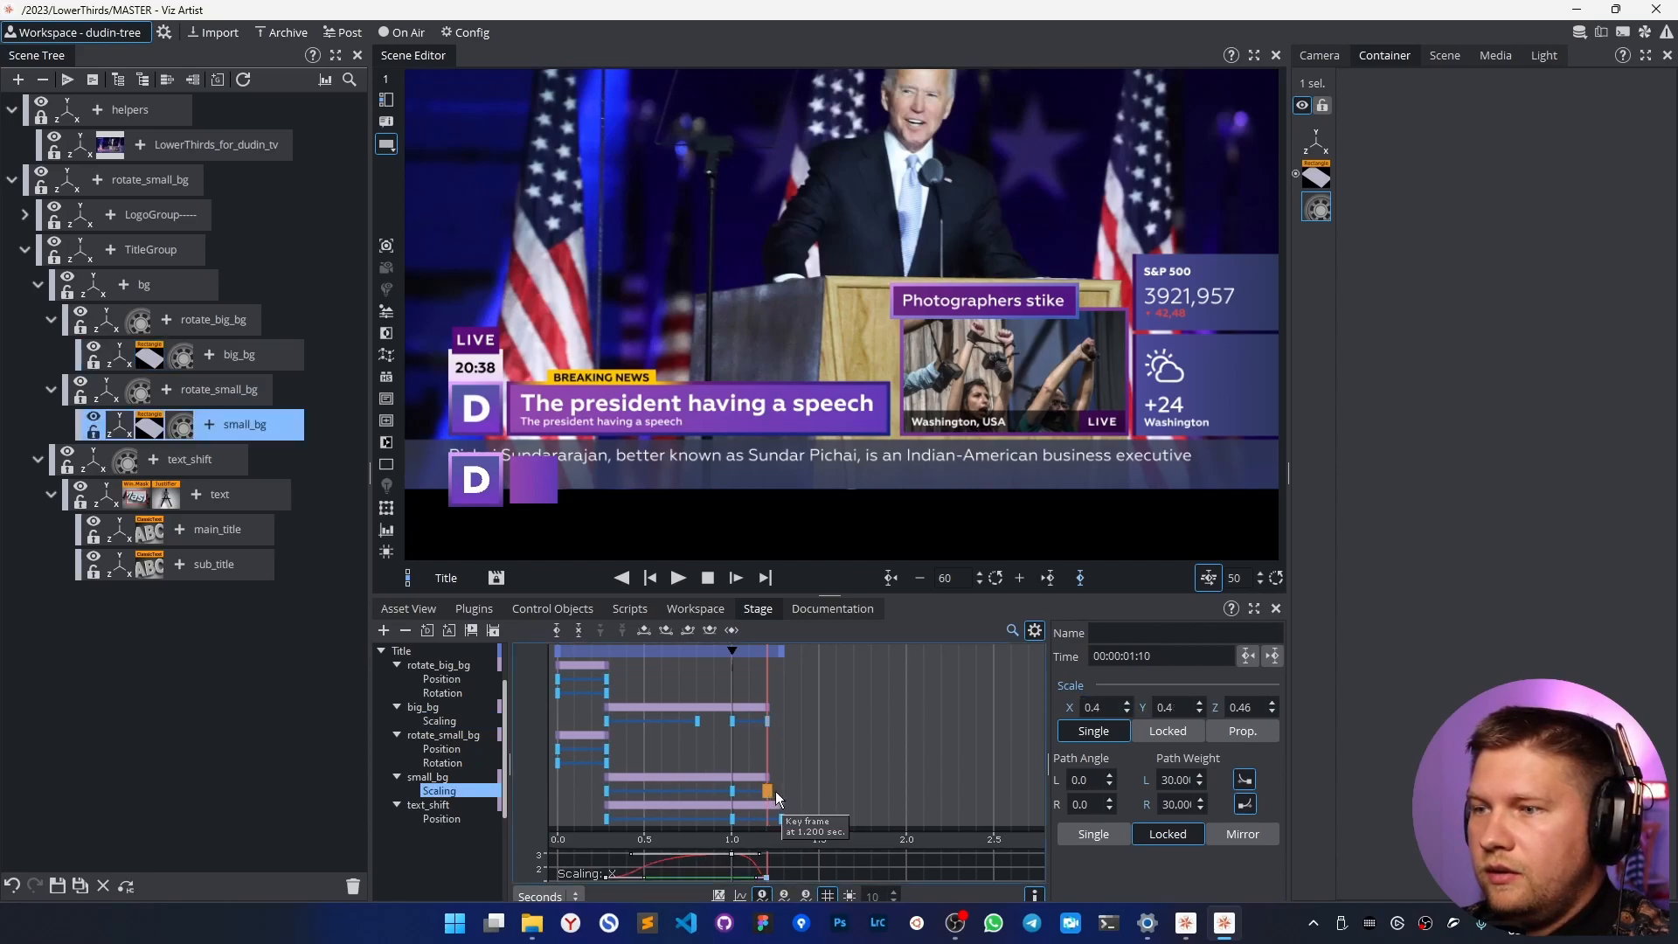
{"action": "double_click", "coordinate": [1097, 708]}
{"action": "type", "text": "0"}
{"action": "key", "text": "Return"}
{"action": "left_click_drag", "start_coordinate": [768, 748], "coordinate": [765, 792]}
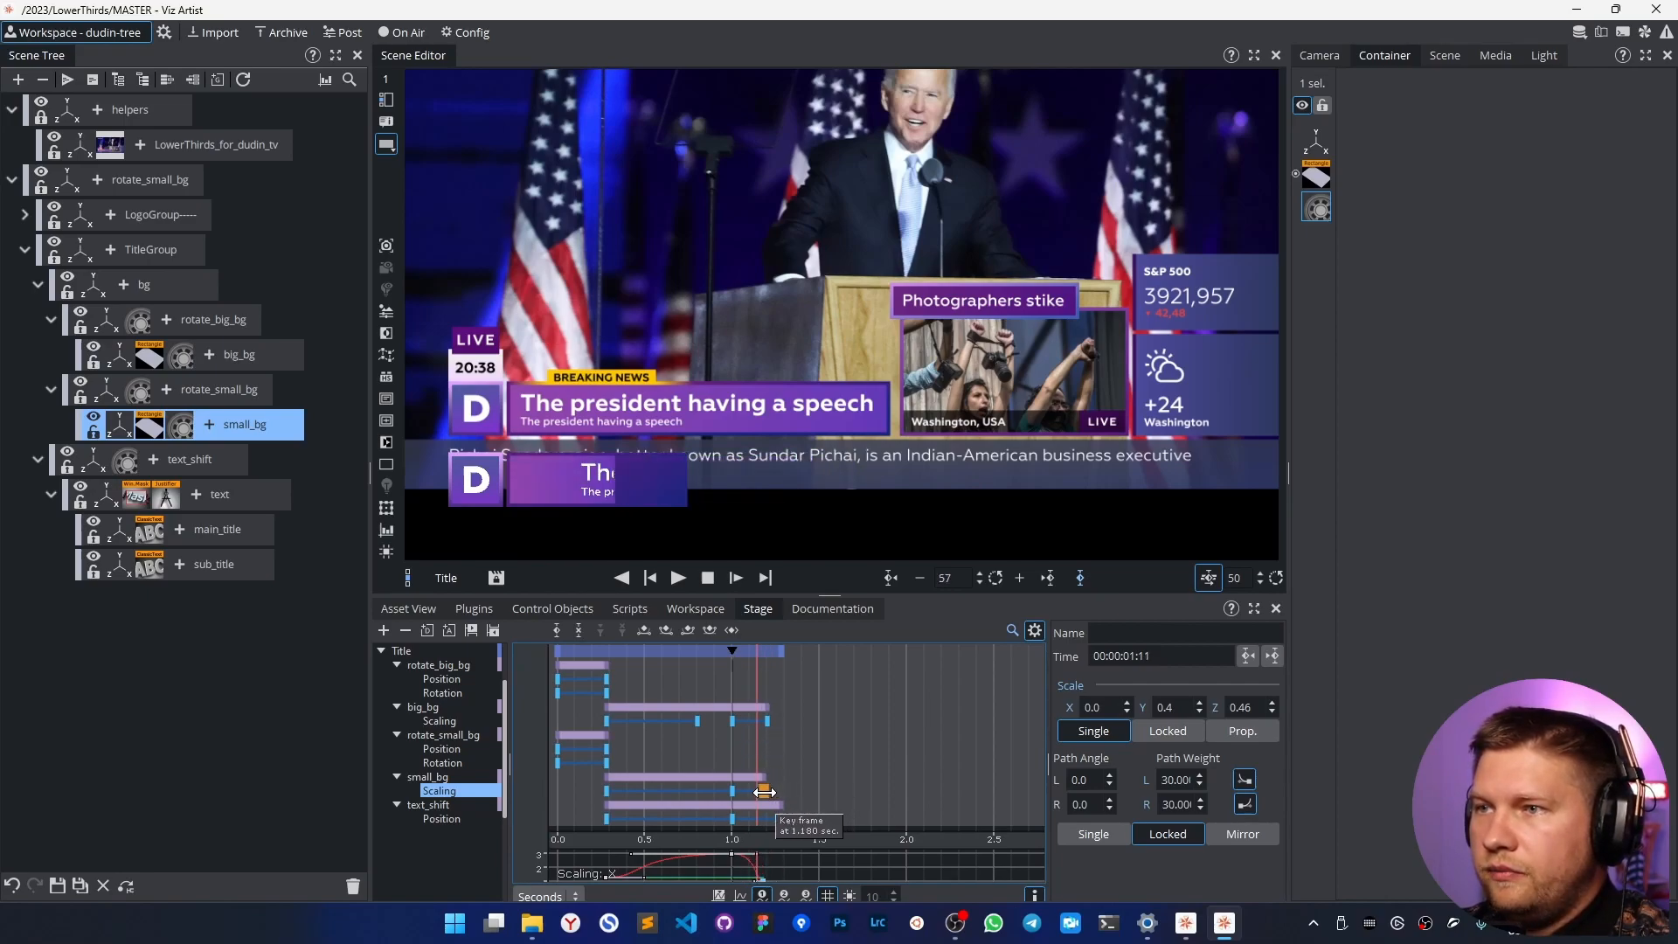
{"action": "mouse_move", "coordinate": [768, 721]}
{"action": "left_mouse_down"}
{"action": "mouse_move", "coordinate": [783, 723]}
{"action": "mouse_move", "coordinate": [739, 742]}
{"action": "mouse_move", "coordinate": [774, 748]}
{"action": "mouse_move", "coordinate": [732, 747]}
{"action": "mouse_move", "coordinate": [778, 757]}
{"action": "left_mouse_up"}
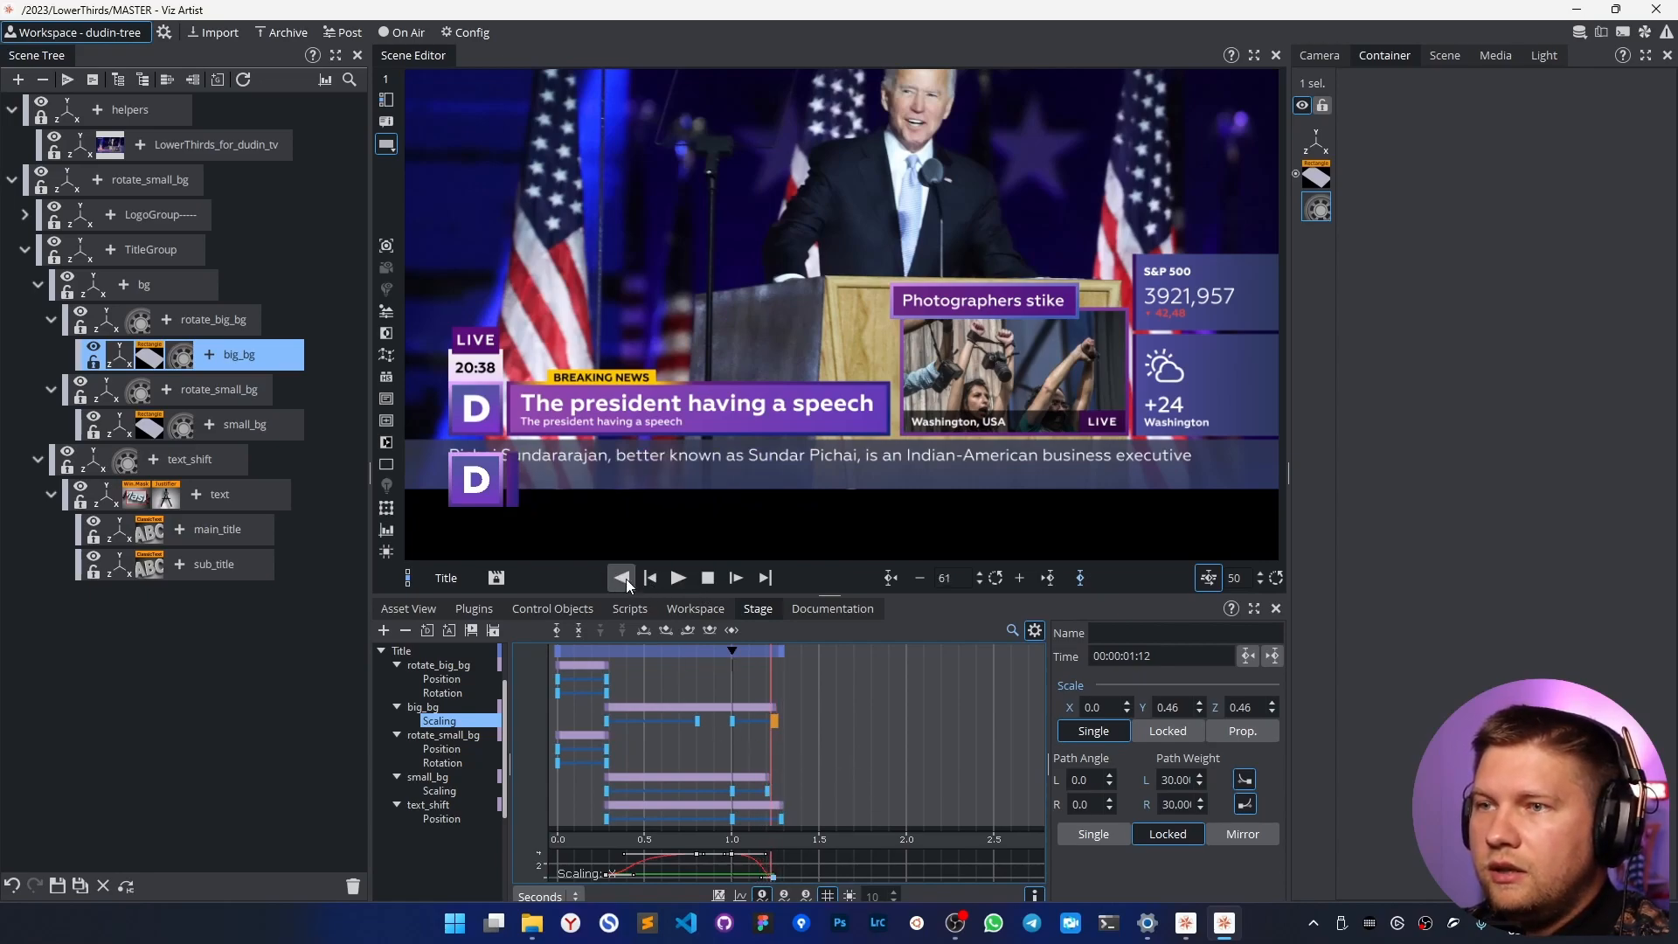
Play the Title animation in and continue past the stop several times, then scrub back to the opening rotation.
{"action": "left_click", "coordinate": [680, 579]}
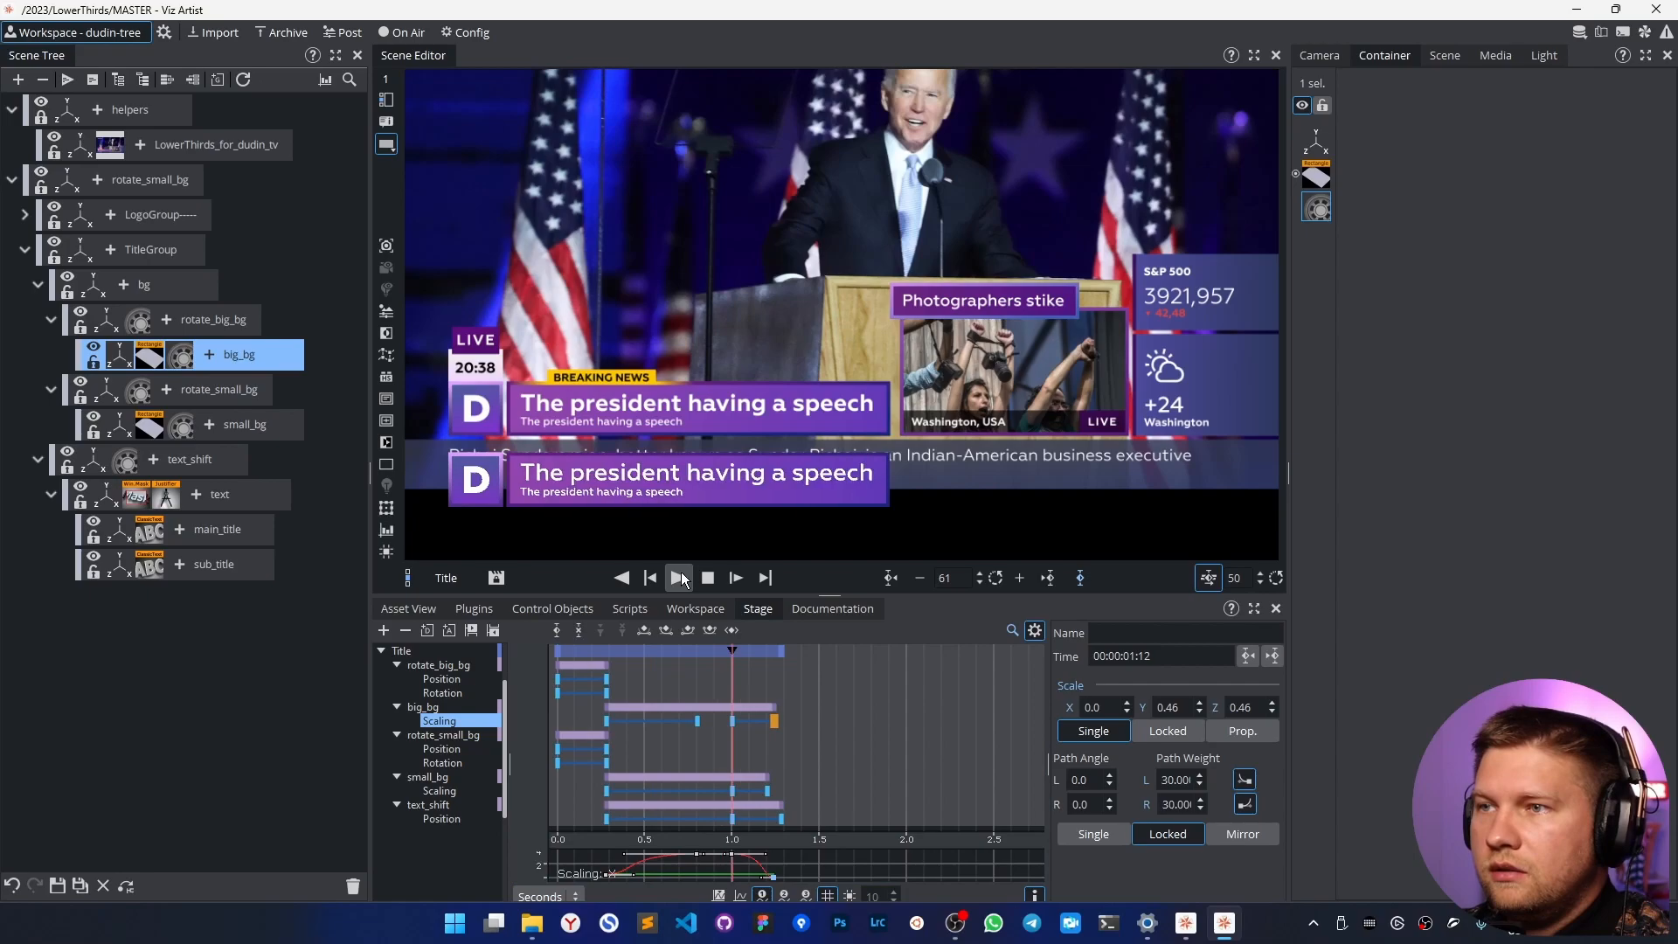
{"action": "left_click", "coordinate": [675, 579]}
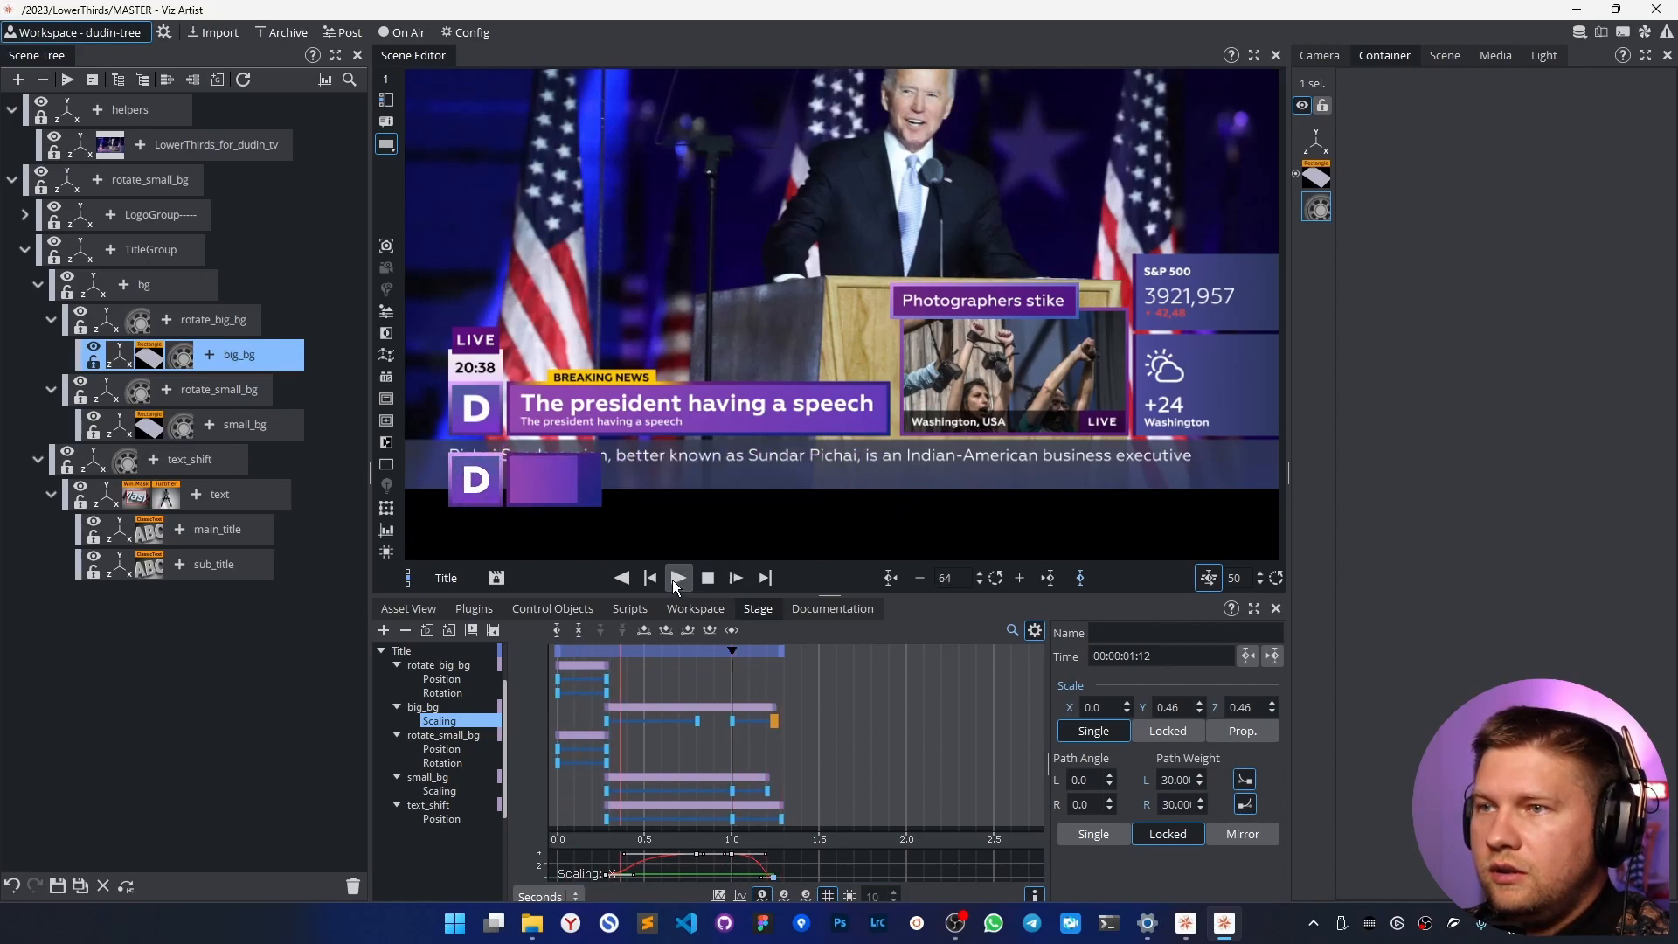
{"action": "left_click", "coordinate": [740, 587]}
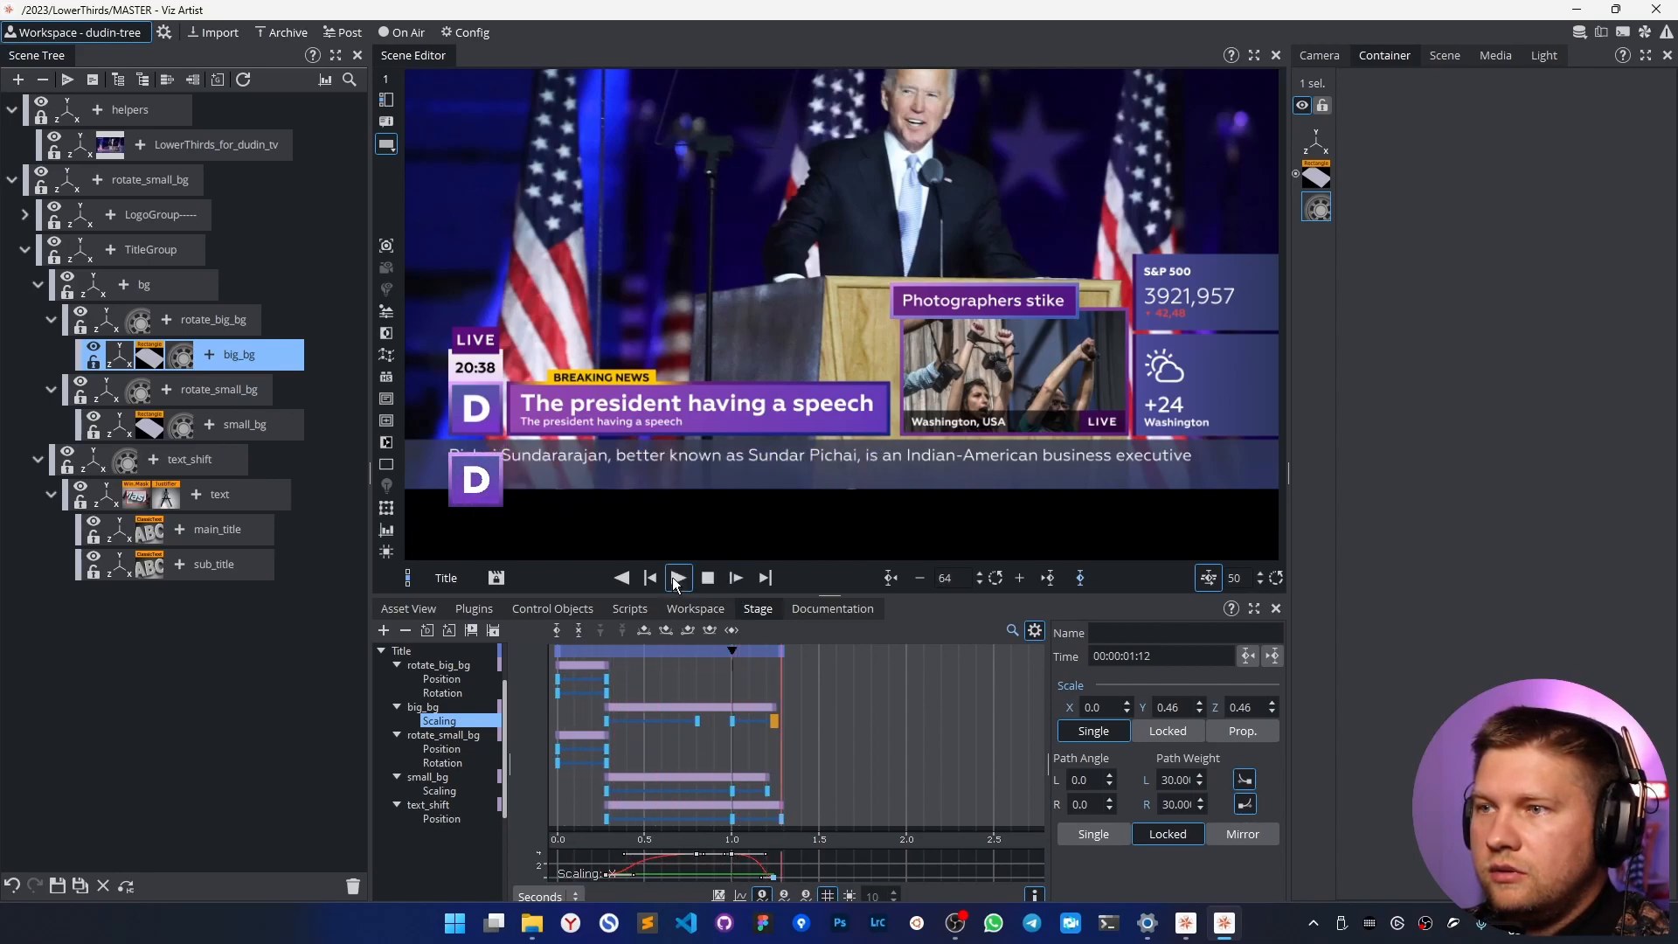
{"action": "left_click", "coordinate": [676, 583]}
{"action": "left_click", "coordinate": [739, 583]}
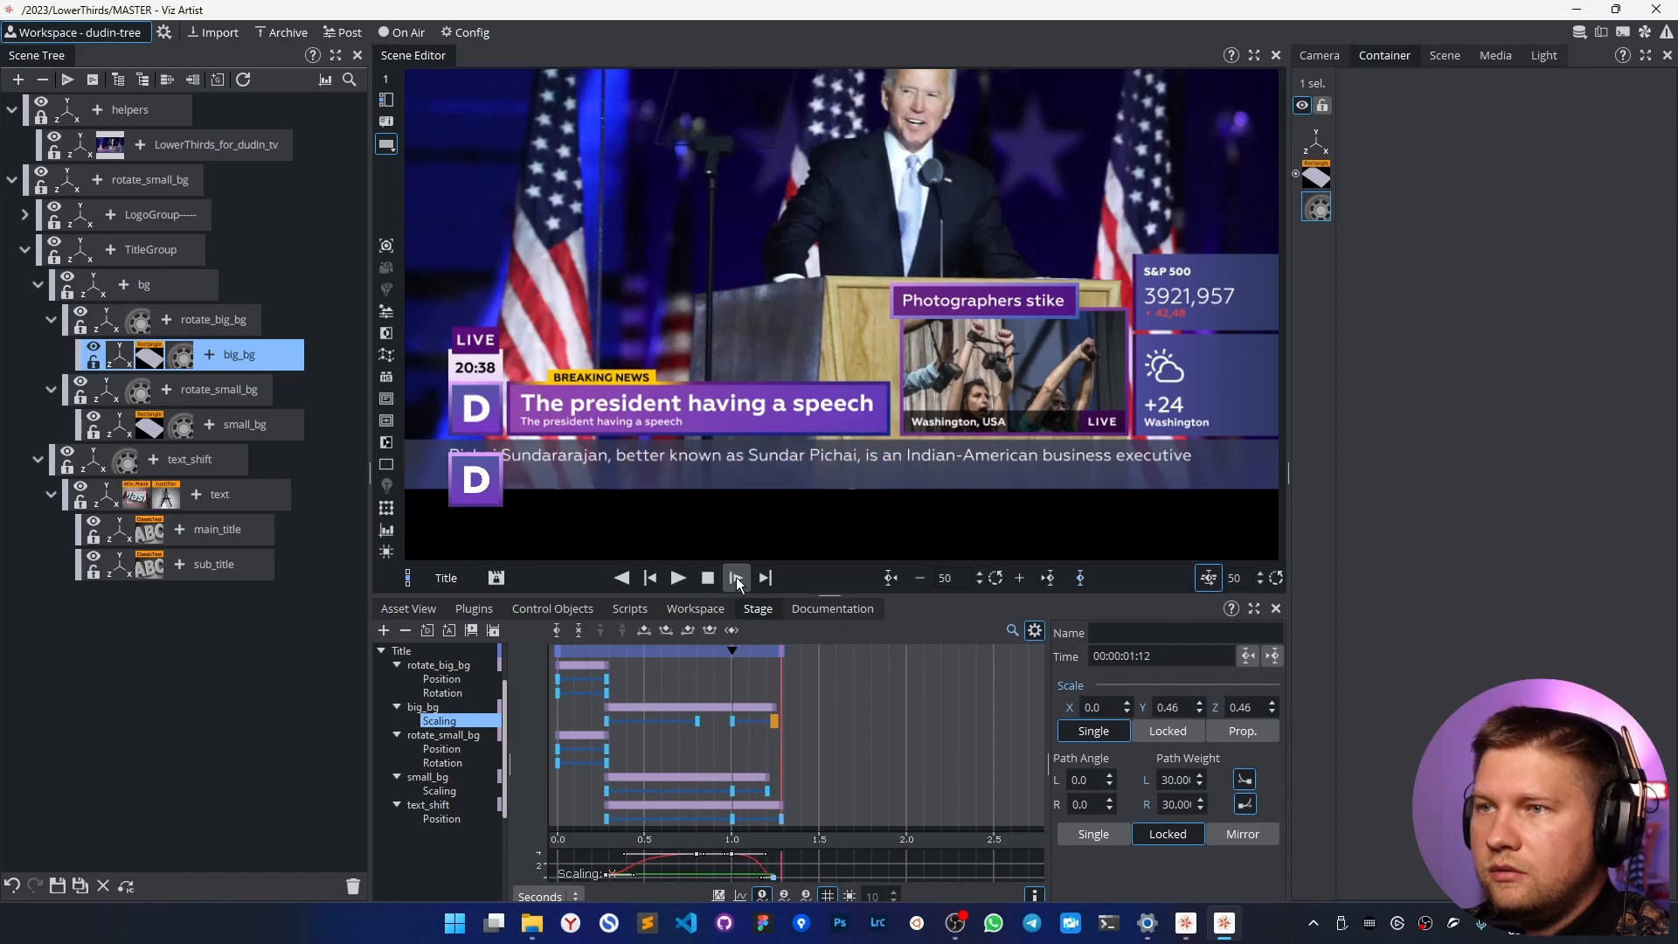
{"action": "left_click", "coordinate": [679, 577]}
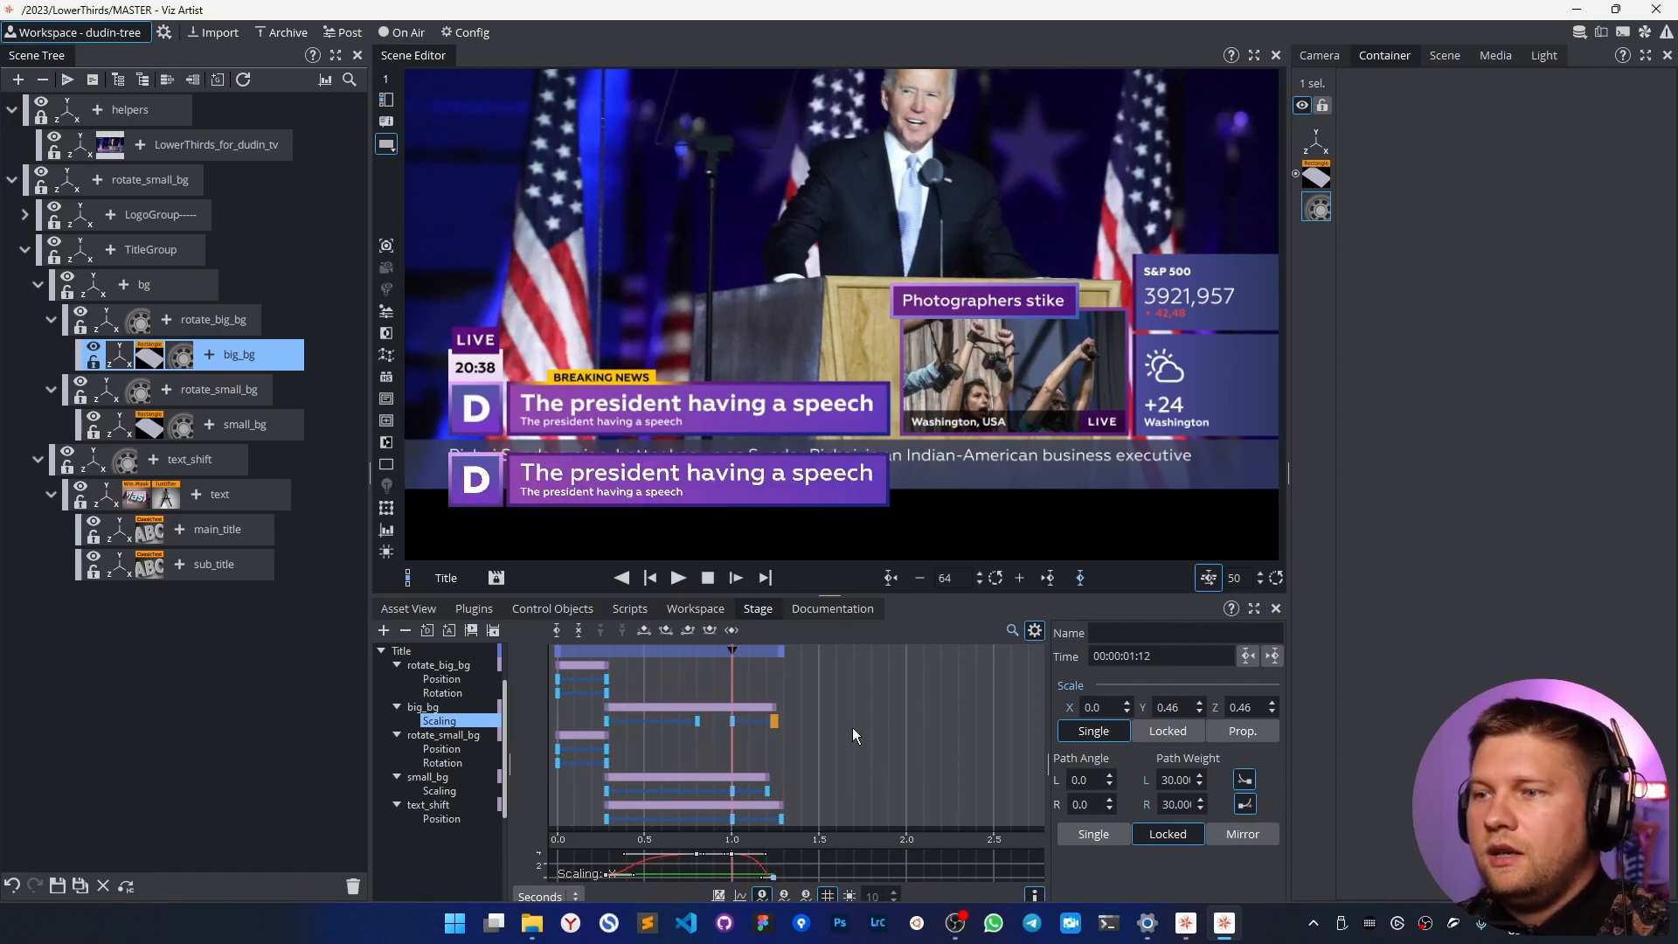
{"action": "mouse_move", "coordinate": [862, 701]}
{"action": "left_mouse_down"}
{"action": "mouse_move", "coordinate": [768, 753]}
{"action": "mouse_move", "coordinate": [637, 749]}
{"action": "mouse_move", "coordinate": [655, 767]}
{"action": "mouse_move", "coordinate": [685, 766]}
{"action": "mouse_move", "coordinate": [589, 749]}
{"action": "left_mouse_up"}
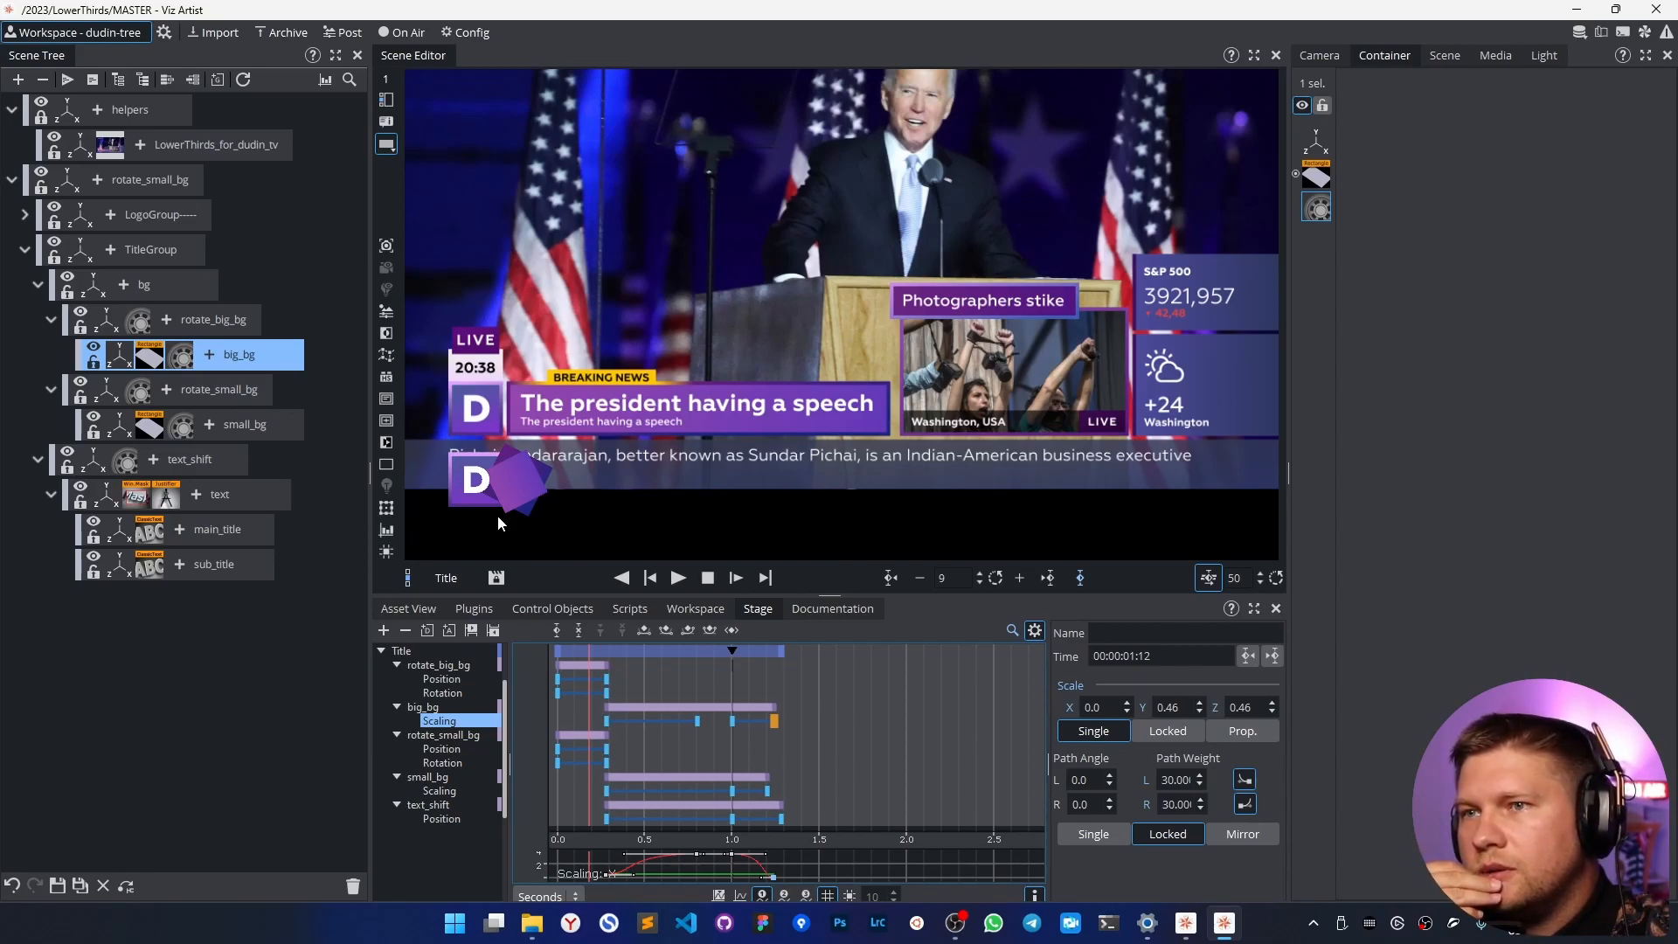
Set the bg container's Z position to -0.1 so it sits behind the logo.
{"action": "left_click", "coordinate": [175, 289]}
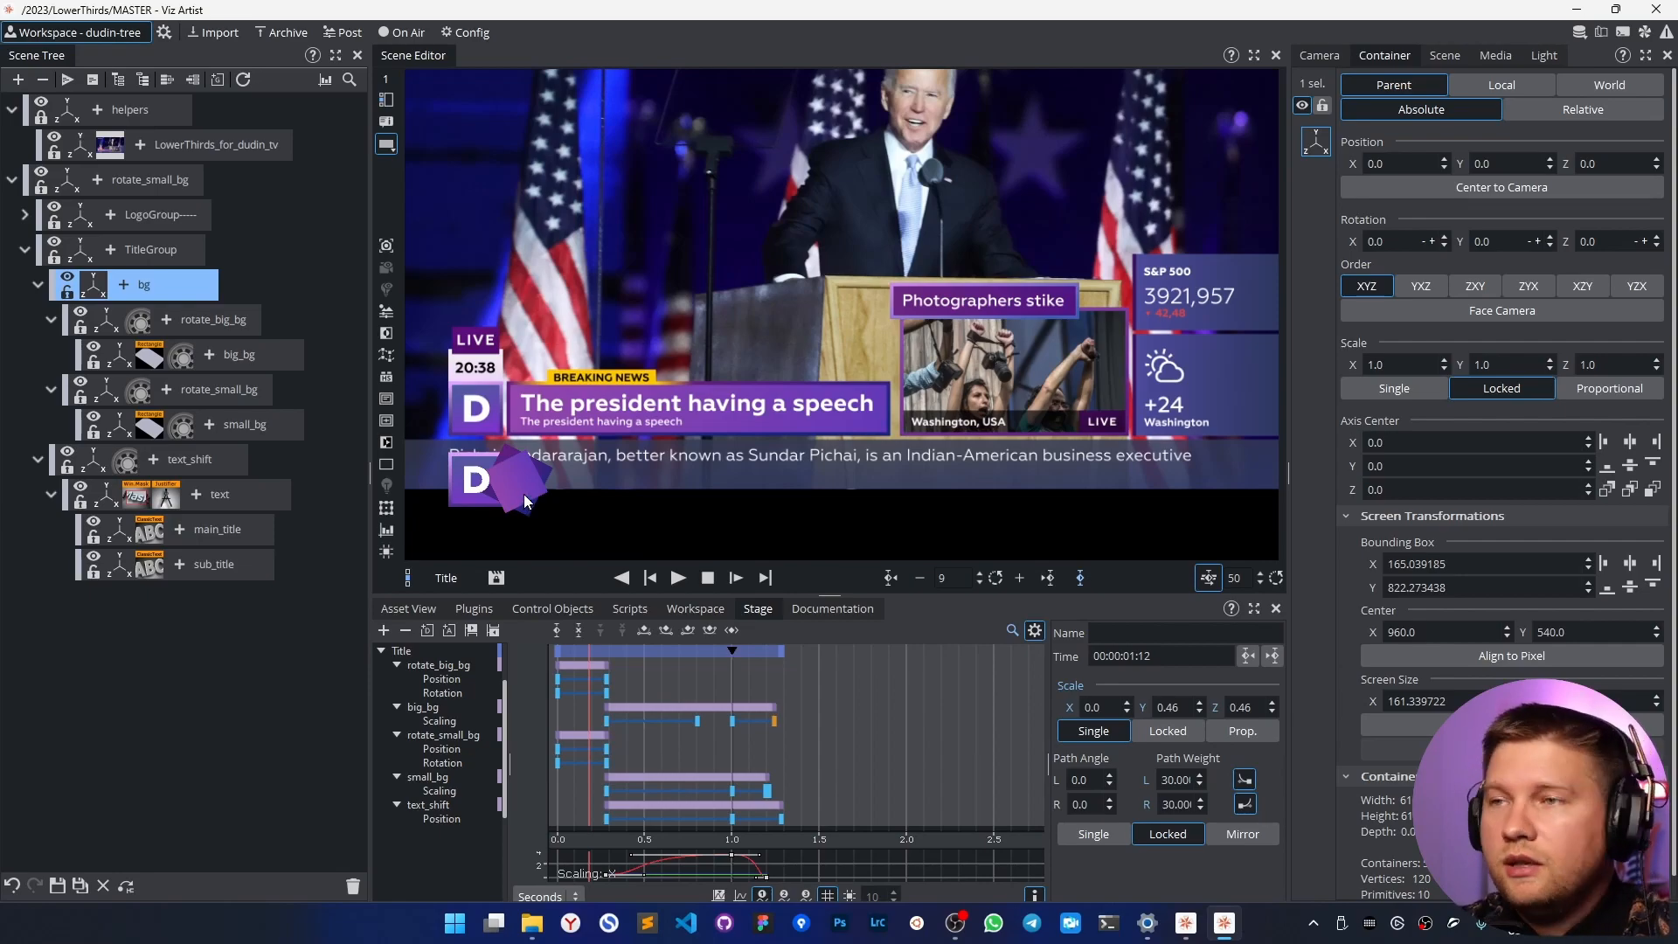
{"action": "left_click", "coordinate": [1658, 168]}
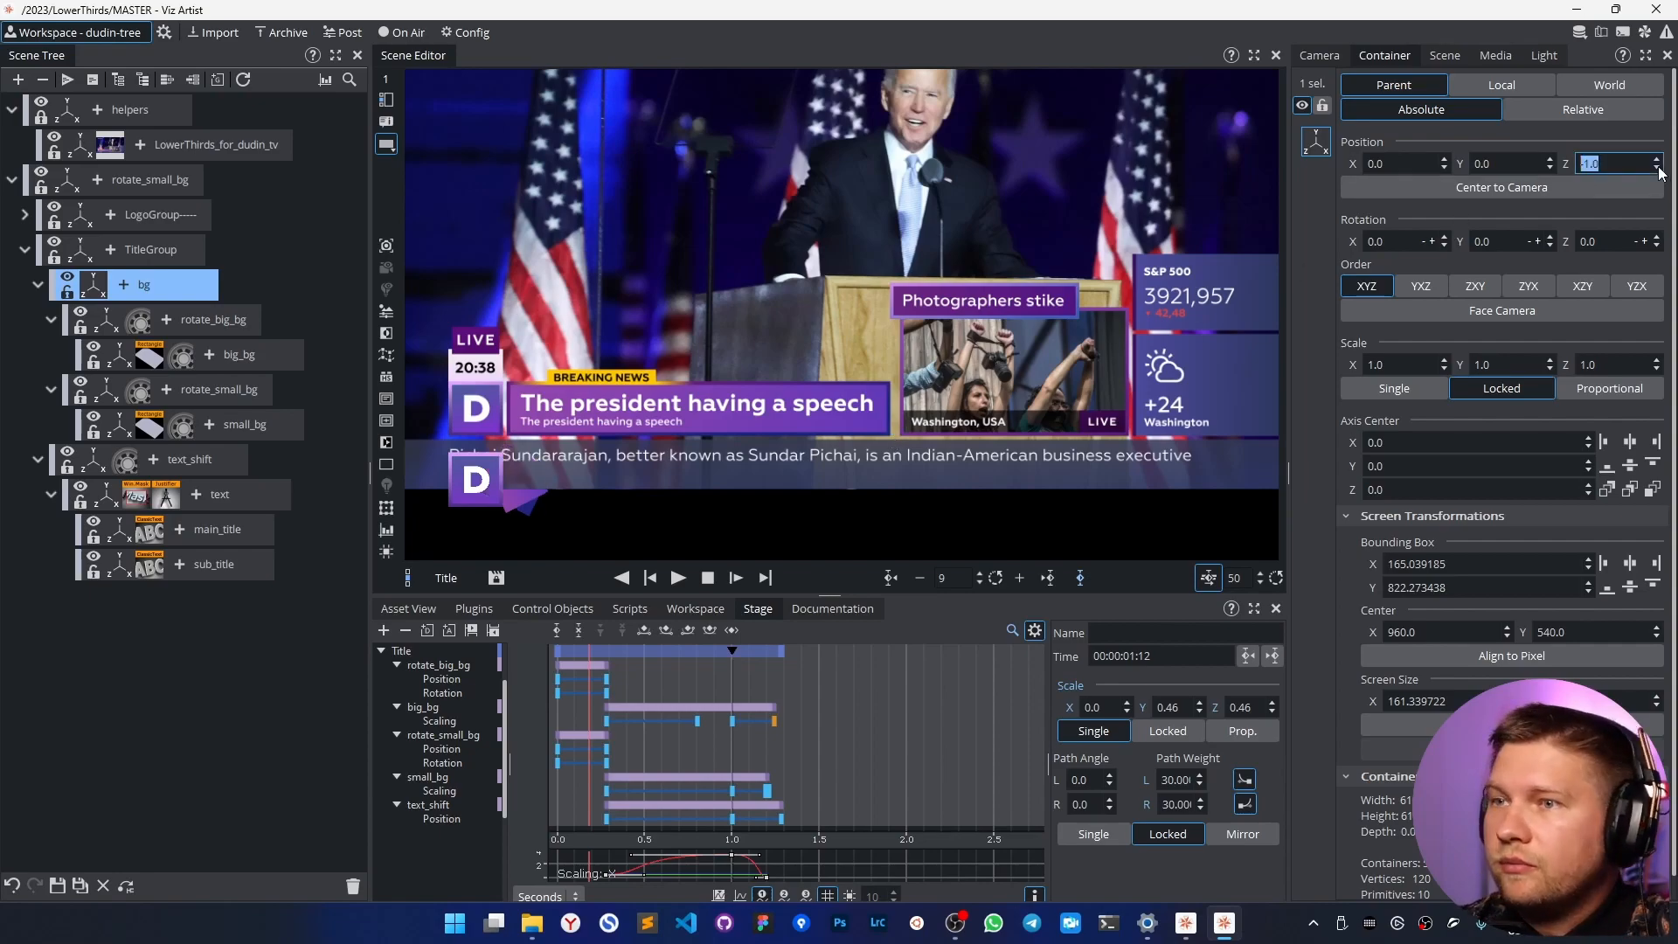
{"action": "left_click", "coordinate": [1658, 161]}
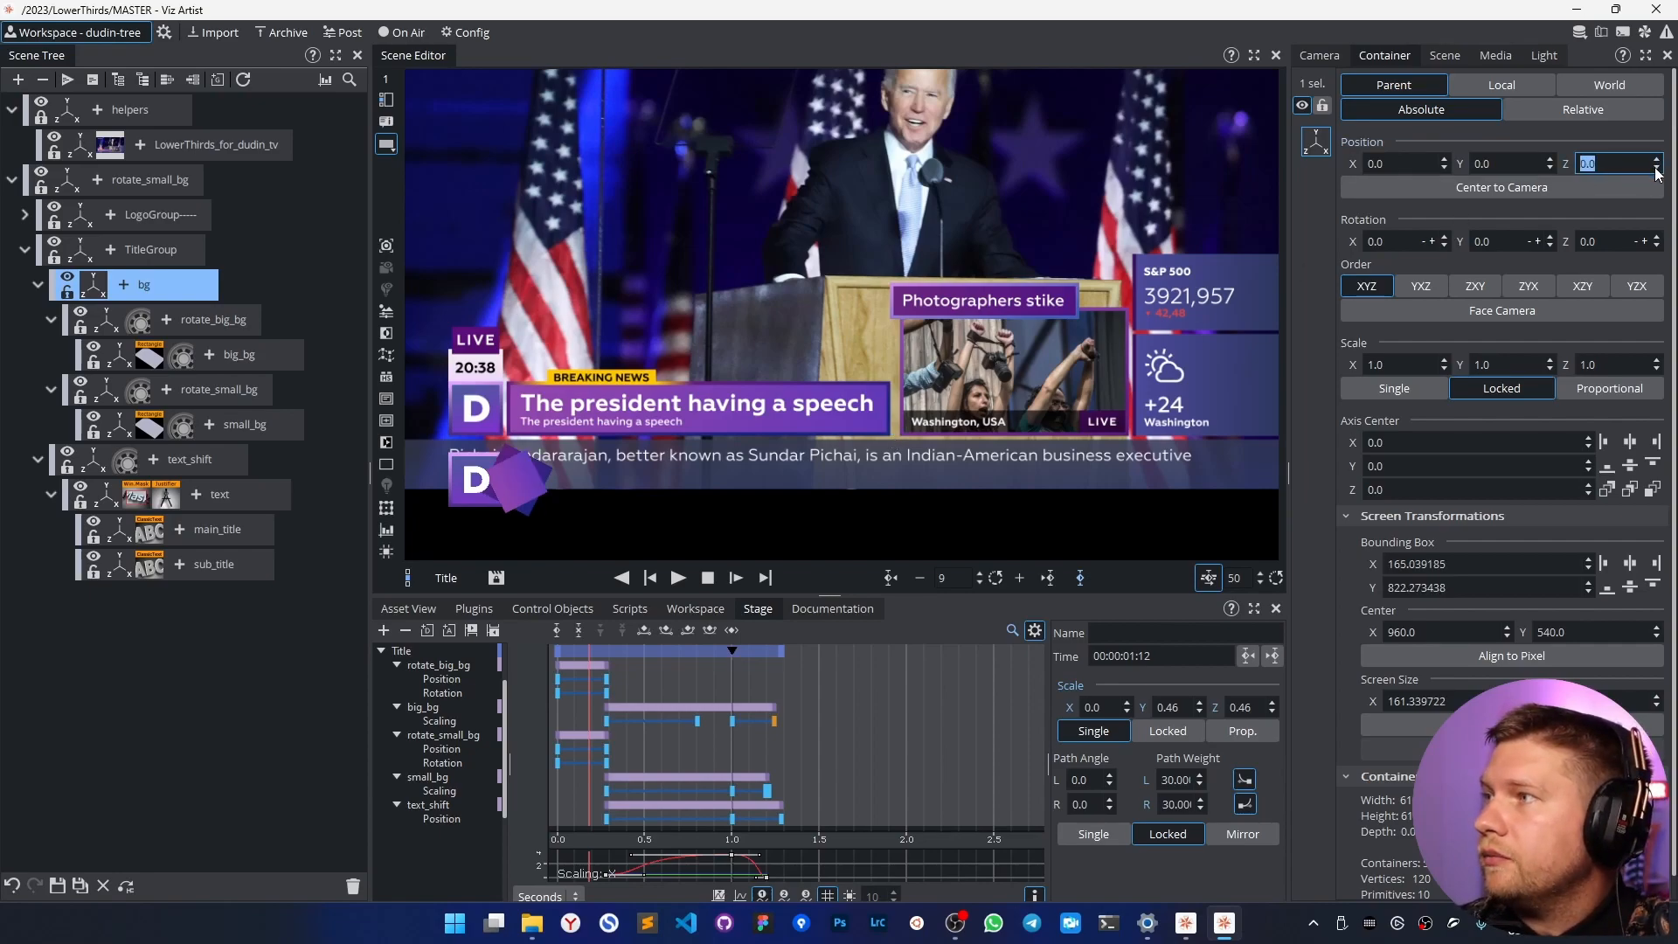
{"action": "left_click", "coordinate": [1656, 169]}
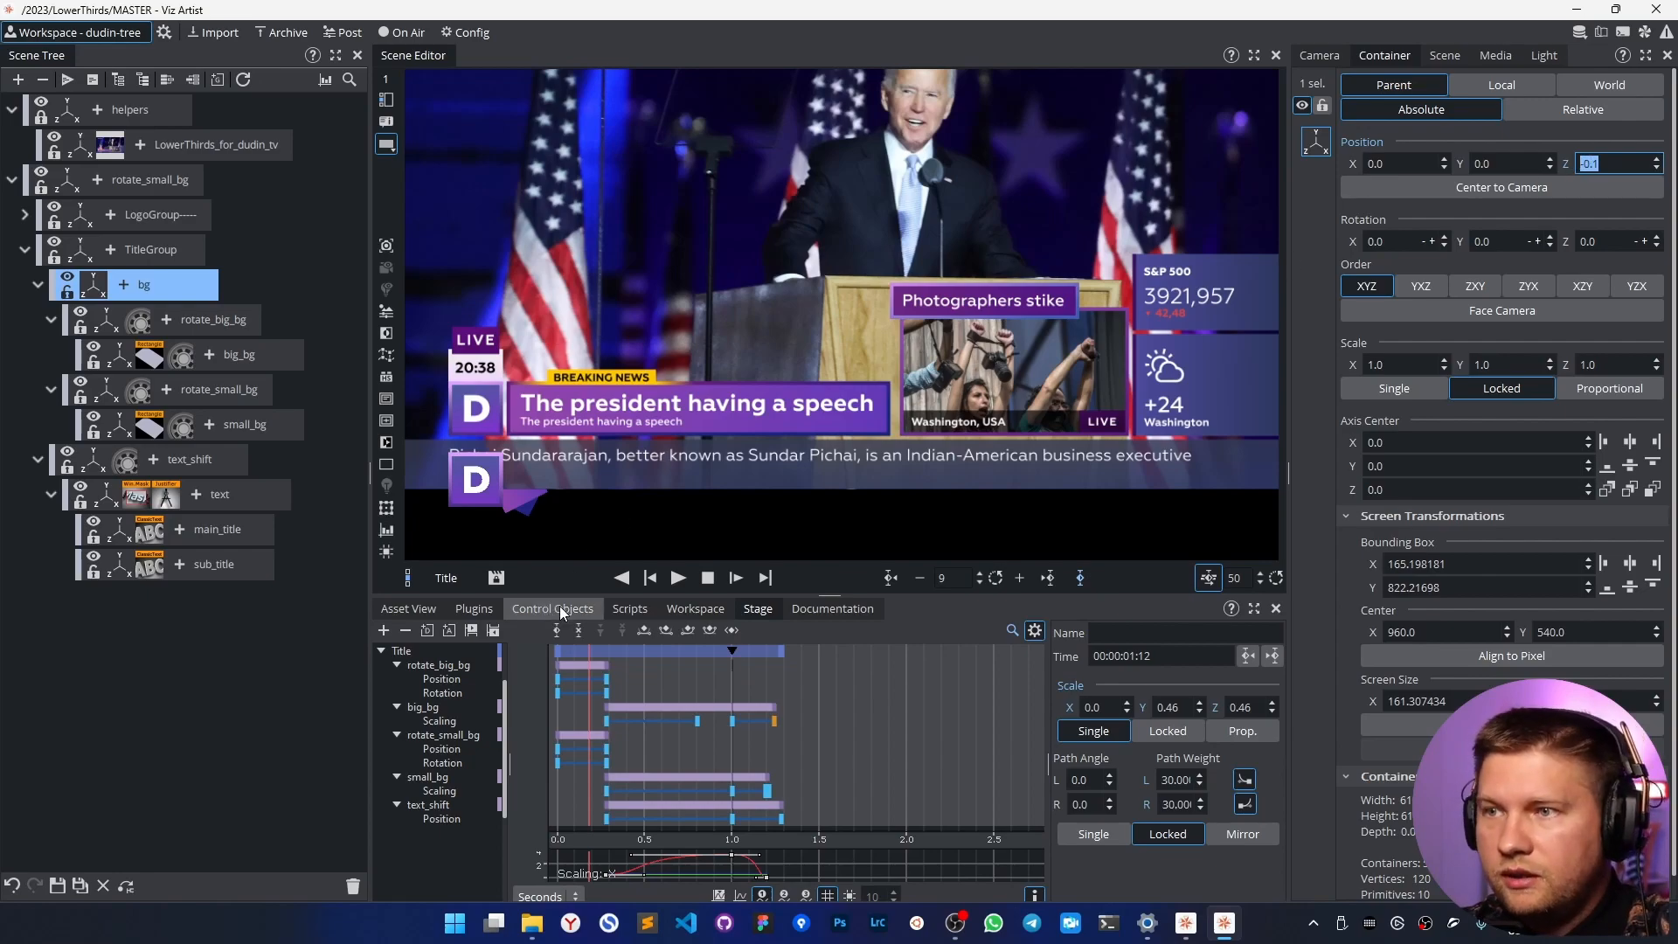
Hide the helpers container and play the Title animation in and past the stop several times.
{"action": "left_click", "coordinate": [41, 107]}
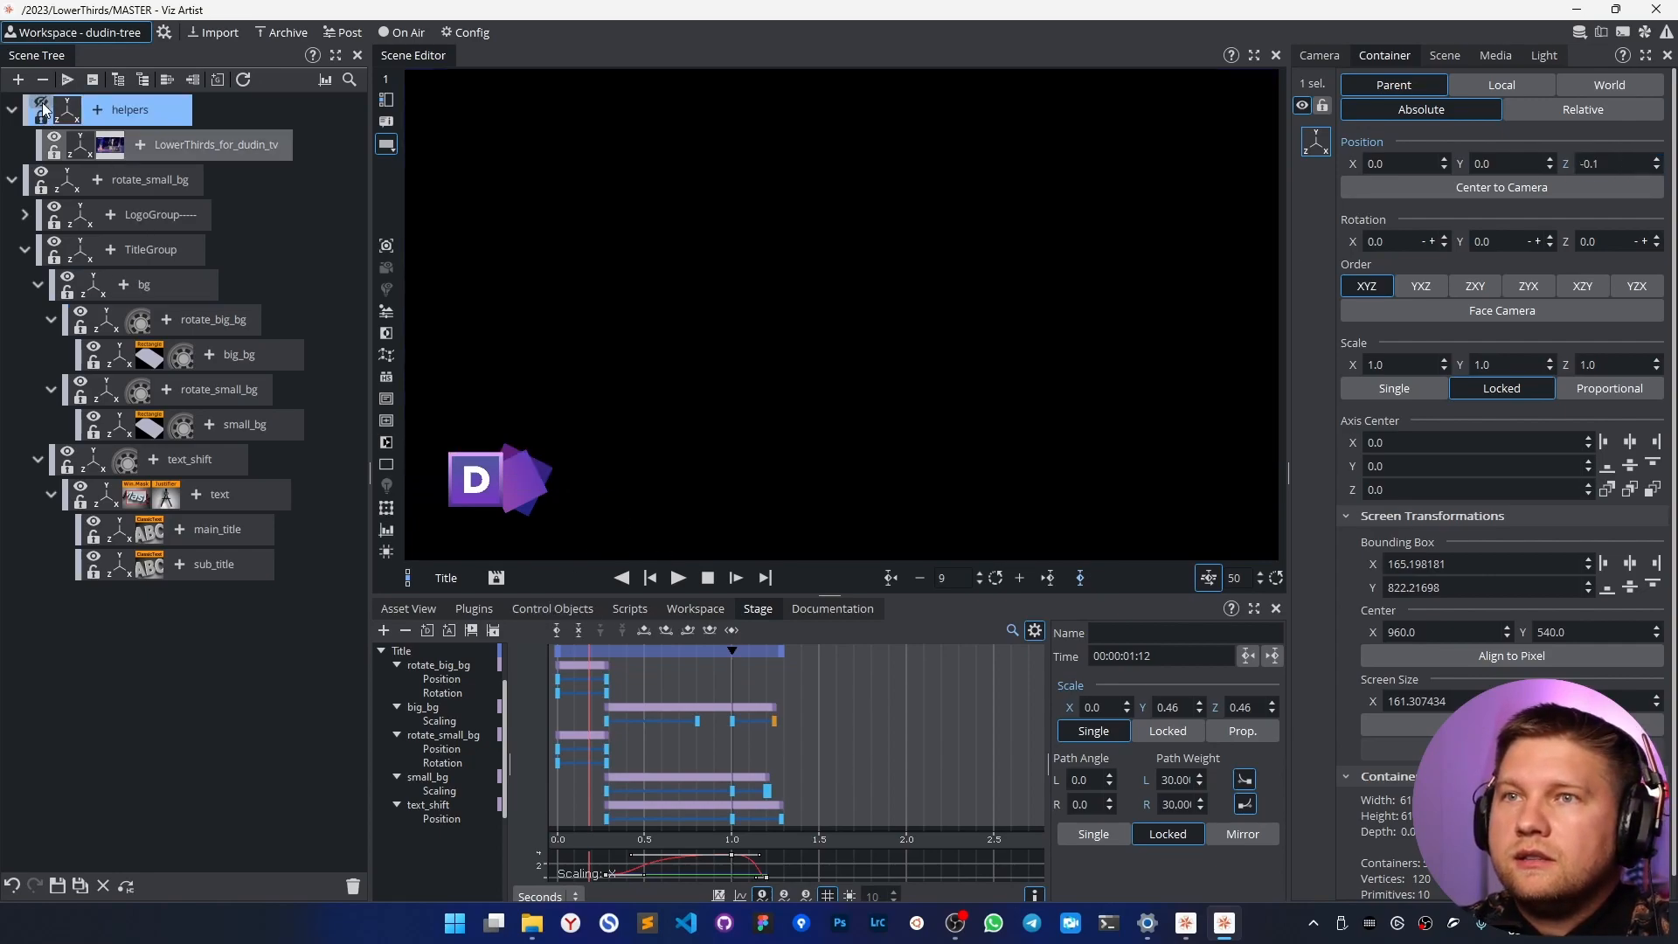
{"action": "left_click", "coordinate": [679, 578]}
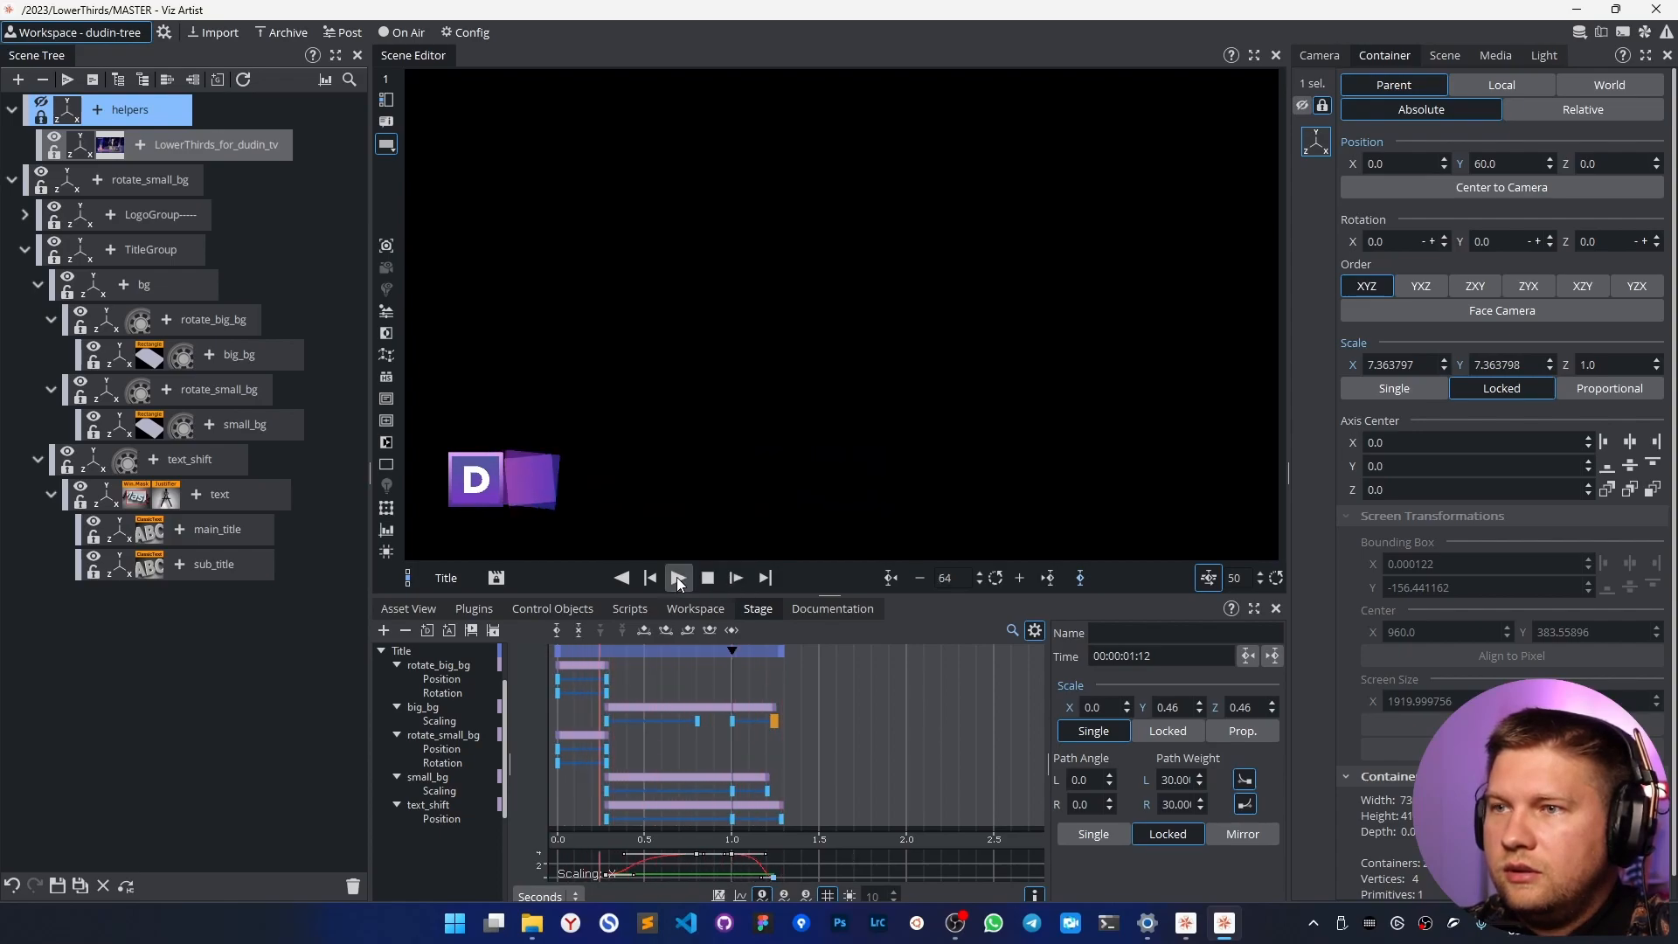
{"action": "left_click", "coordinate": [731, 580]}
{"action": "left_click", "coordinate": [679, 578]}
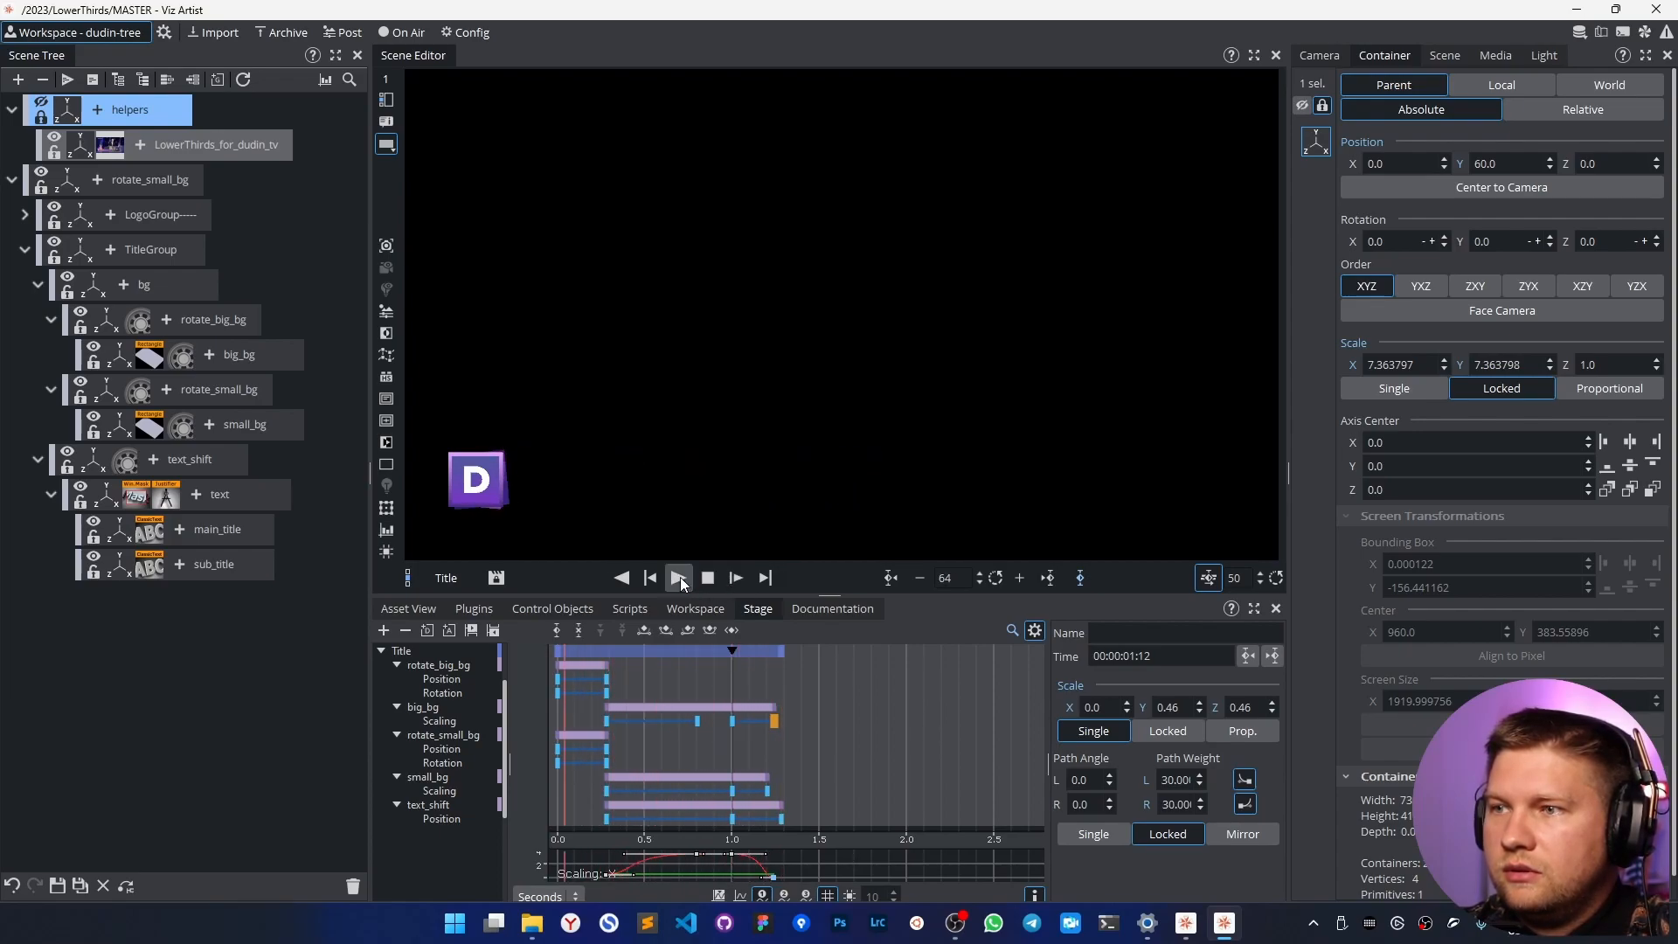
{"action": "left_click", "coordinate": [736, 581]}
{"action": "left_click", "coordinate": [677, 579]}
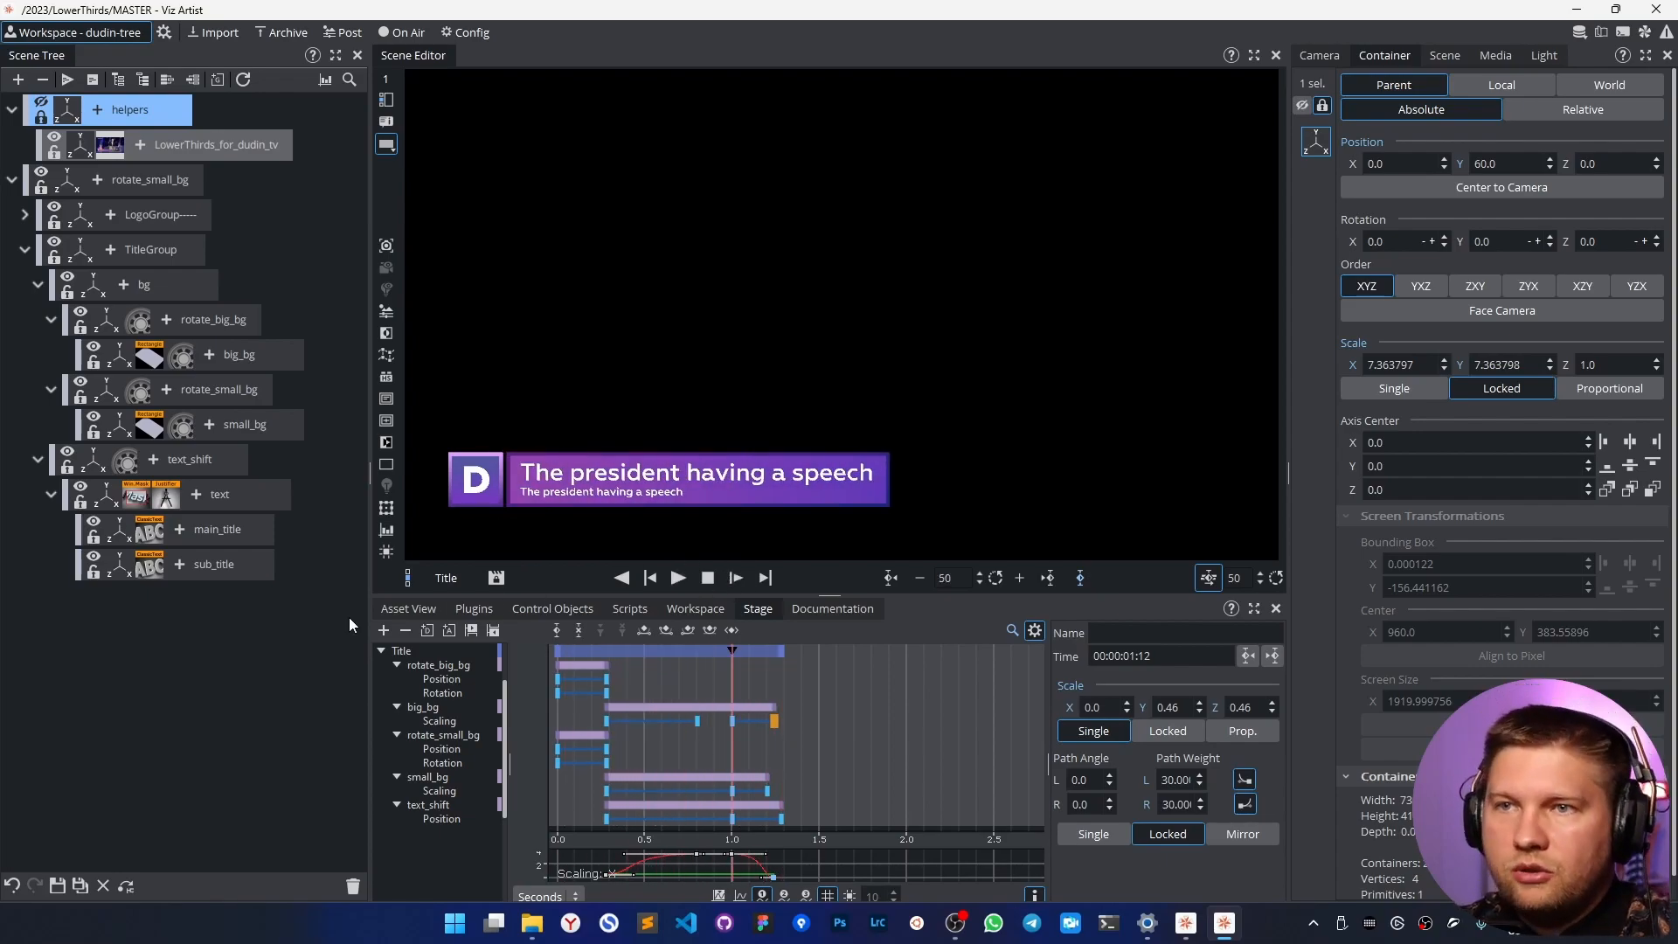
Save the scene and open the Mirrored folder of gradient images with the Title animation scrubbed to frame 29.
{"action": "left_click", "coordinate": [57, 887]}
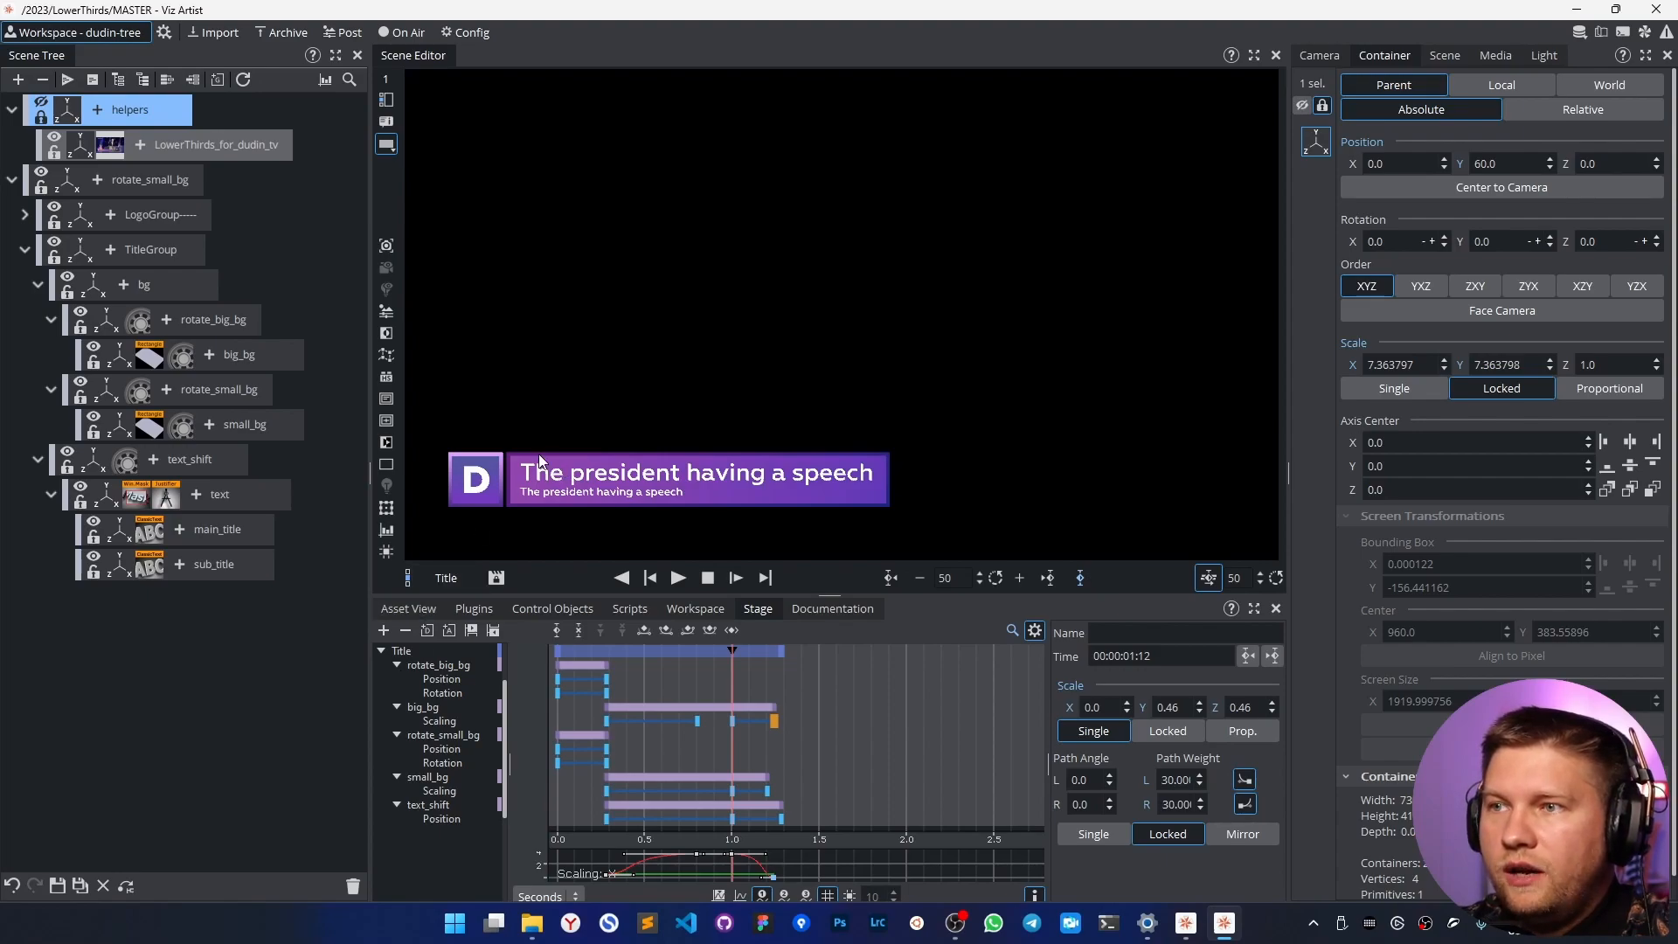
{"action": "left_click_drag", "start_coordinate": [734, 662], "coordinate": [674, 697]}
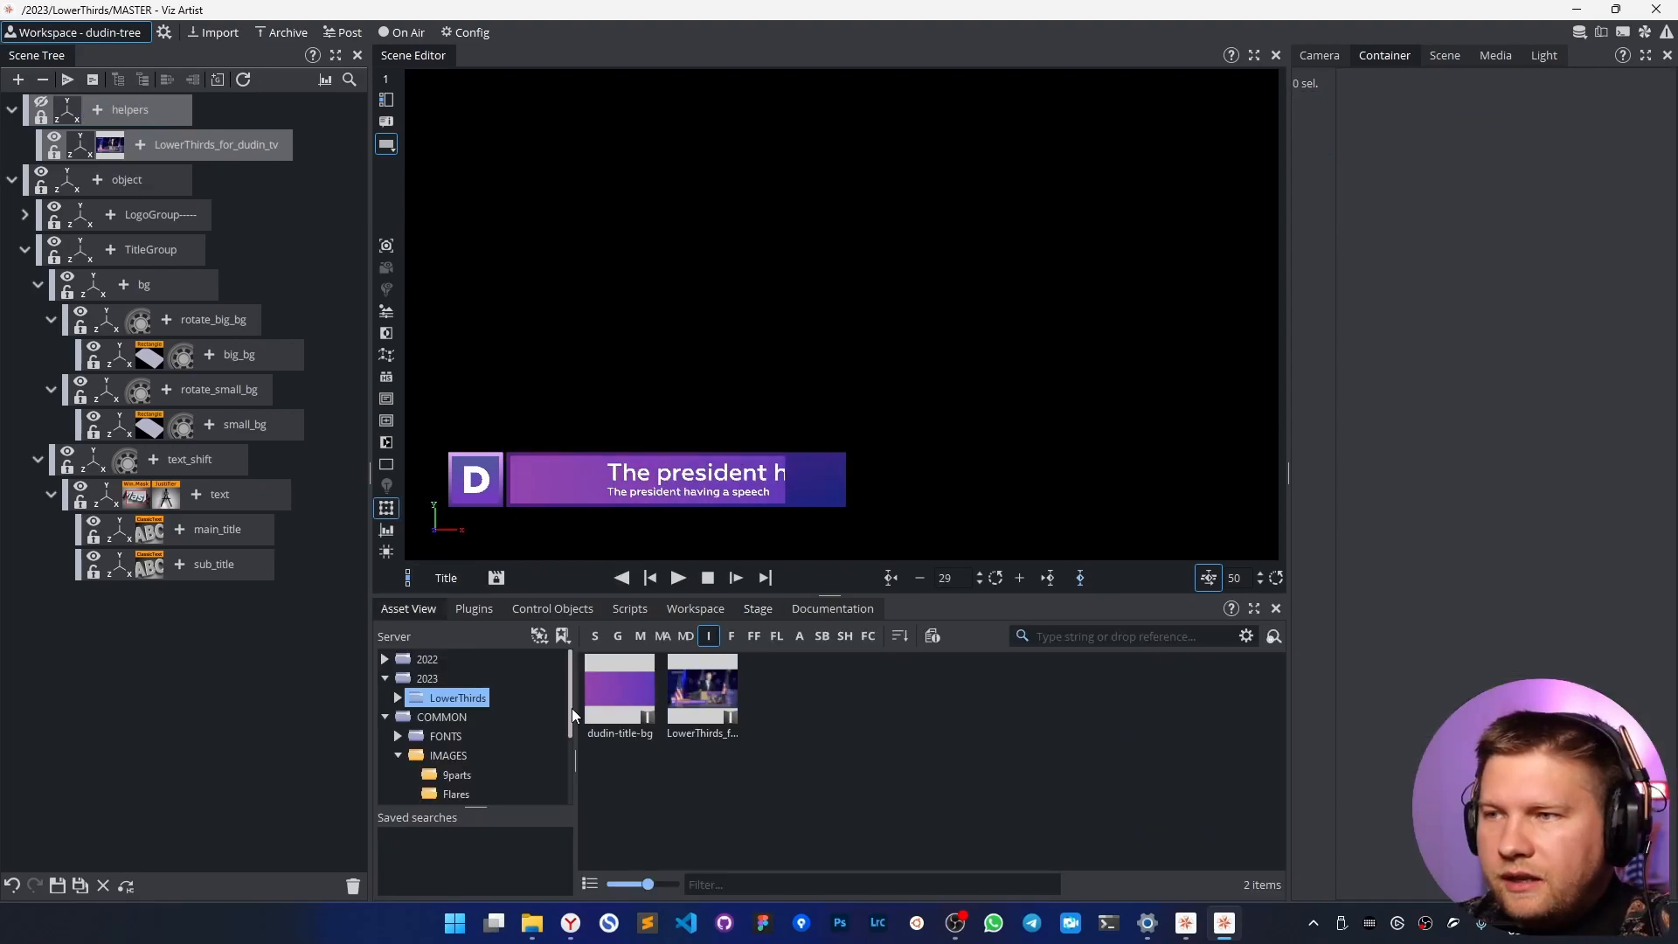
{"action": "left_click_drag", "start_coordinate": [571, 707], "coordinate": [574, 758]}
{"action": "left_click", "coordinate": [410, 744]}
{"action": "scroll", "coordinate": [489, 755], "scroll_direction": "down", "scroll_amount": 1}
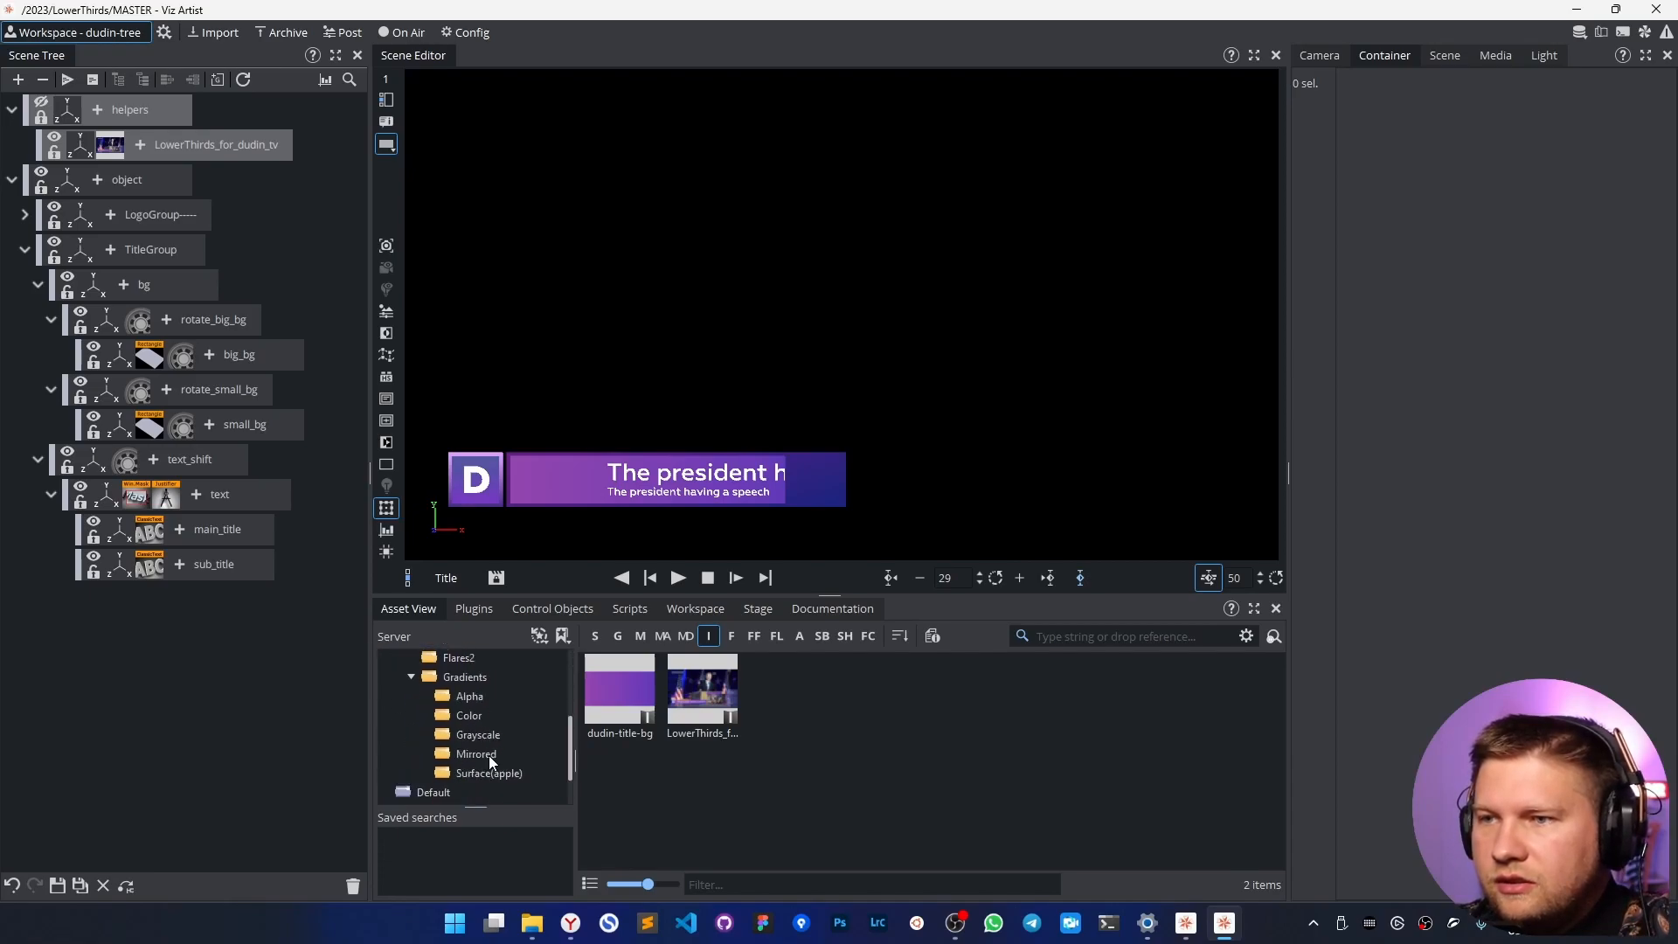
{"action": "left_click", "coordinate": [480, 752]}
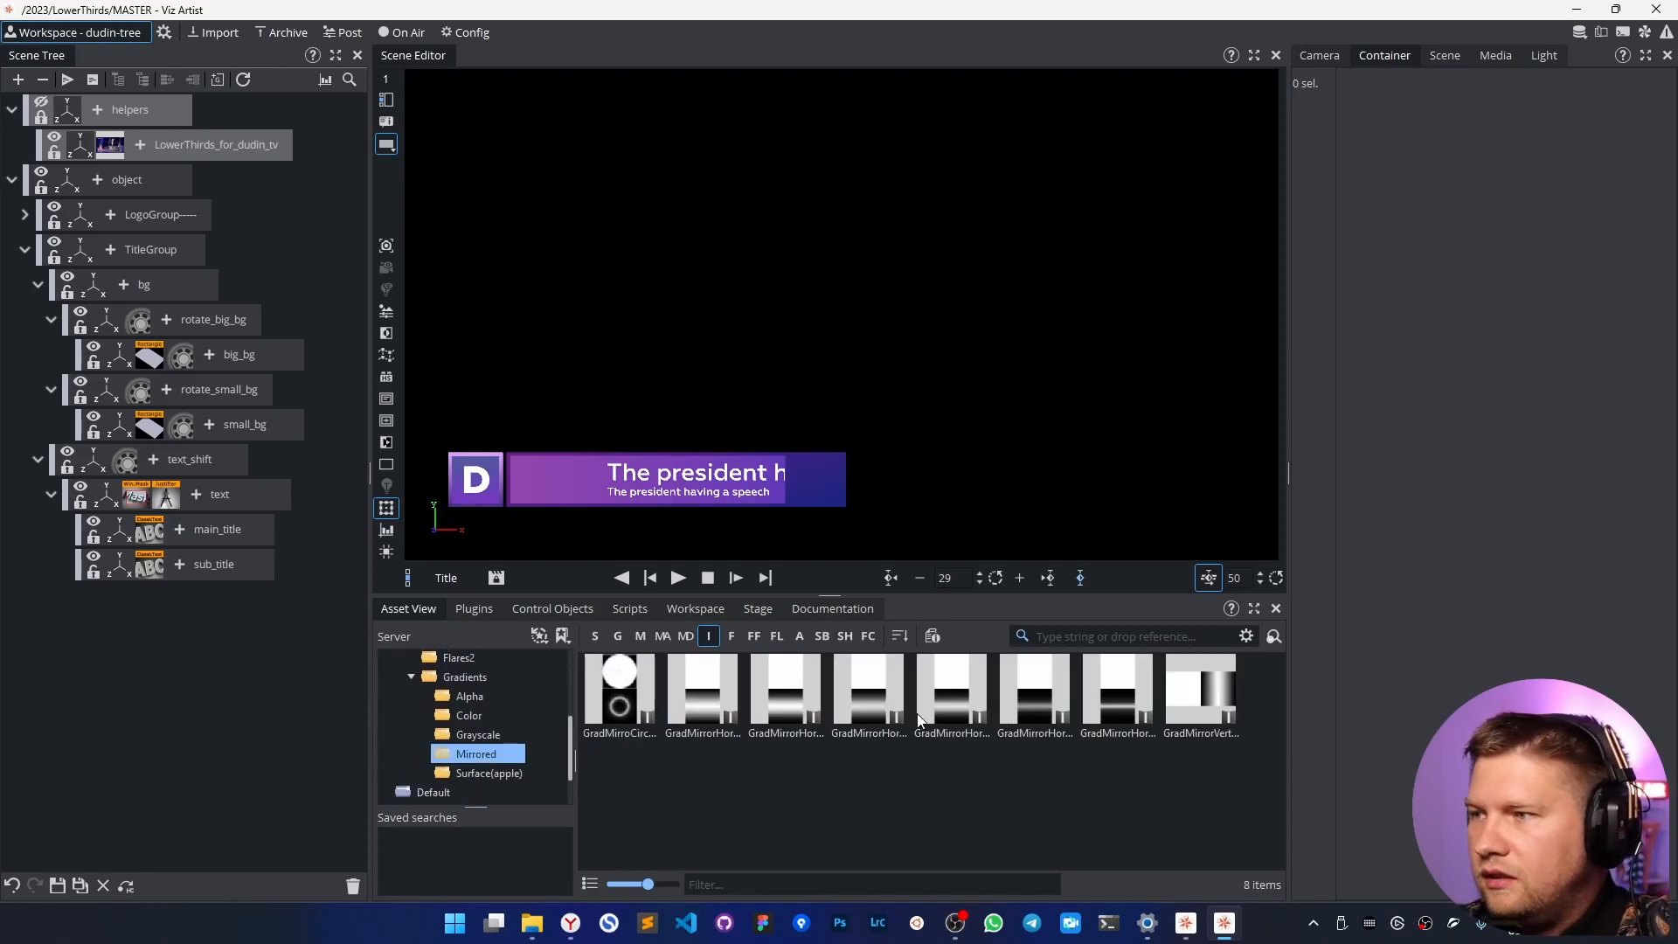
{"action": "left_click", "coordinate": [762, 705]}
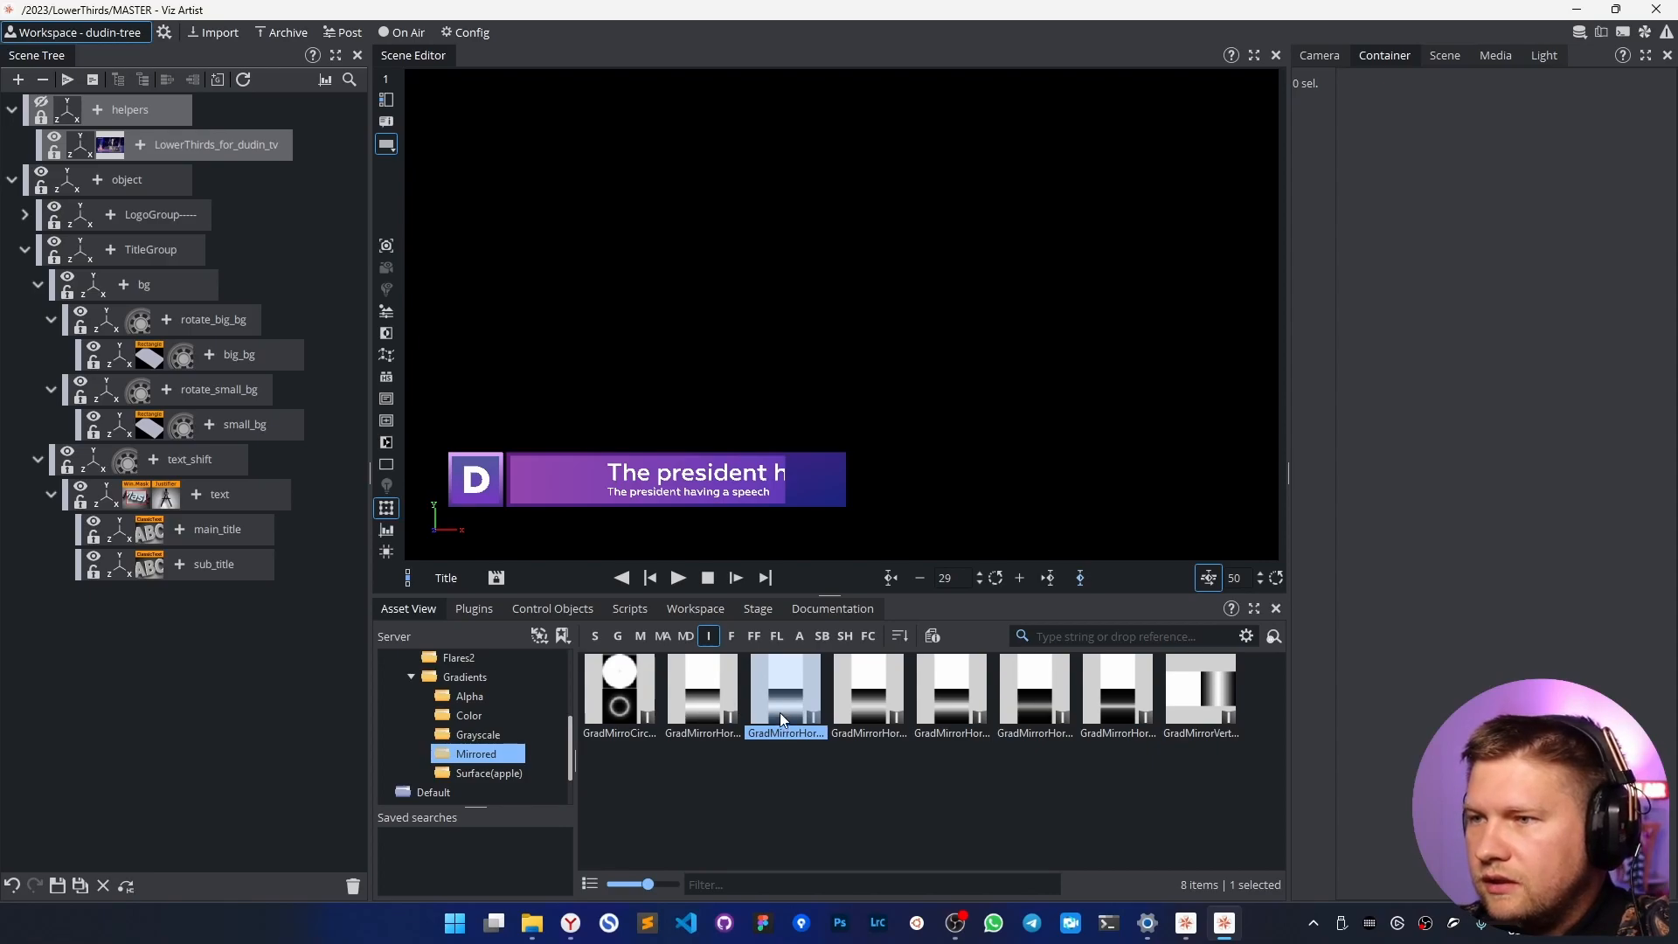
Try the GradMirrorHorWhite_Var2_512 gradient directly on the original big_bg, and remove it from the container.
{"action": "mouse_move", "coordinate": [783, 706]}
{"action": "left_mouse_down"}
{"action": "mouse_move", "coordinate": [454, 638]}
{"action": "mouse_move", "coordinate": [281, 500]}
{"action": "mouse_move", "coordinate": [333, 463]}
{"action": "mouse_move", "coordinate": [211, 317]}
{"action": "mouse_move", "coordinate": [179, 360]}
{"action": "left_mouse_up"}
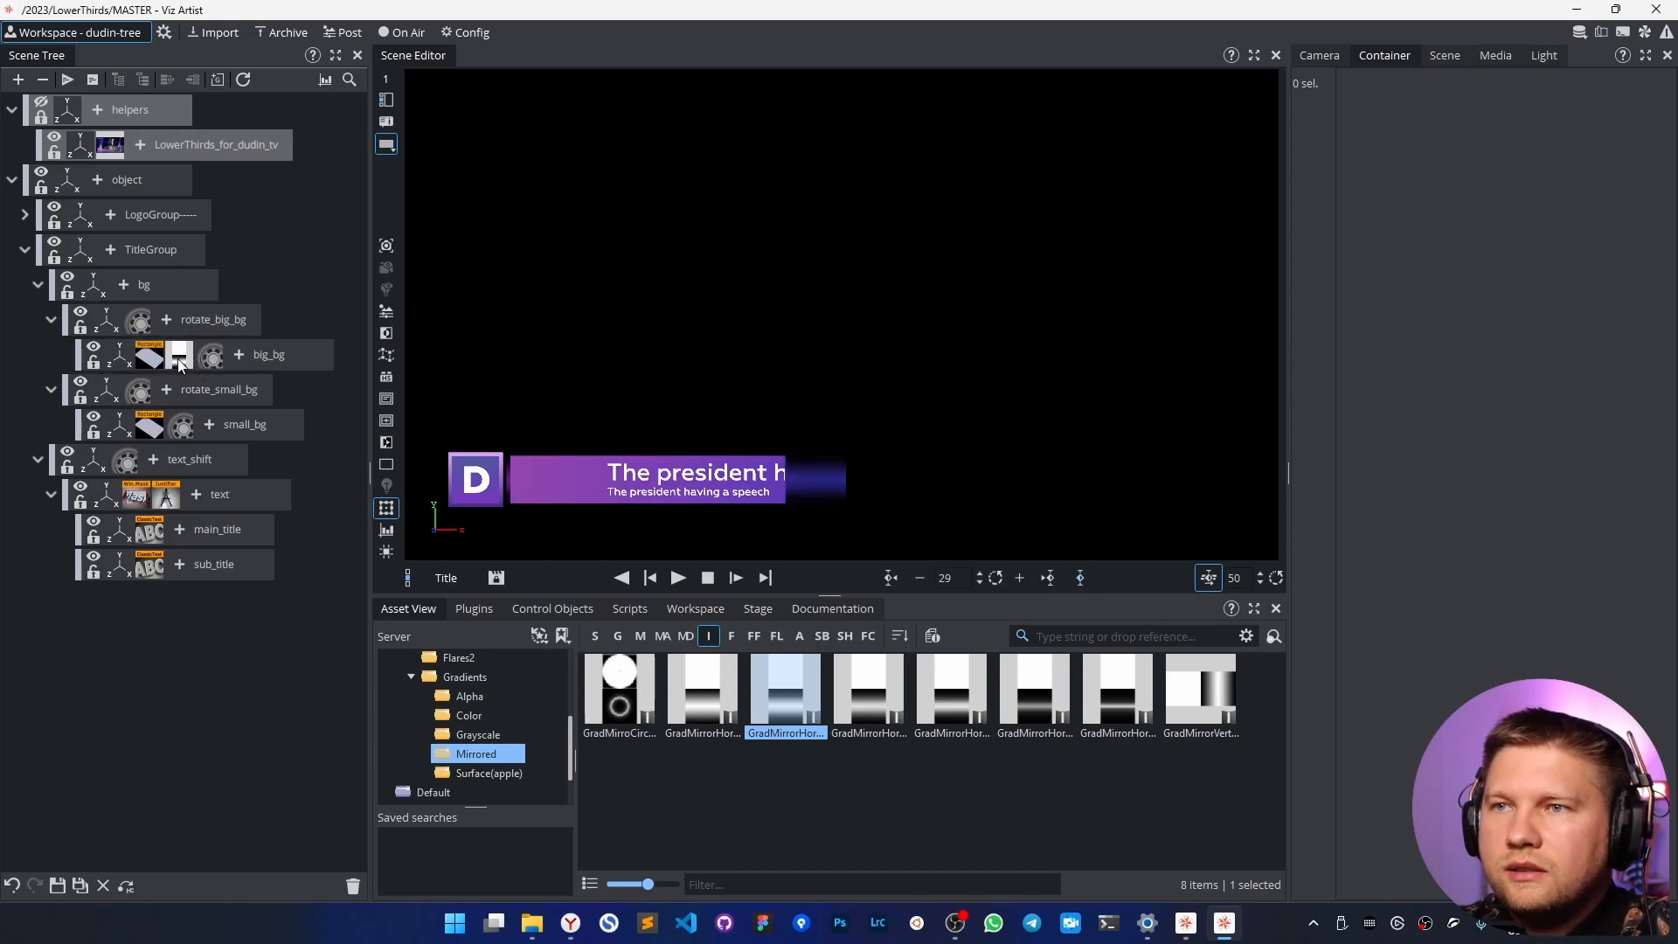
{"action": "left_click", "coordinate": [179, 358]}
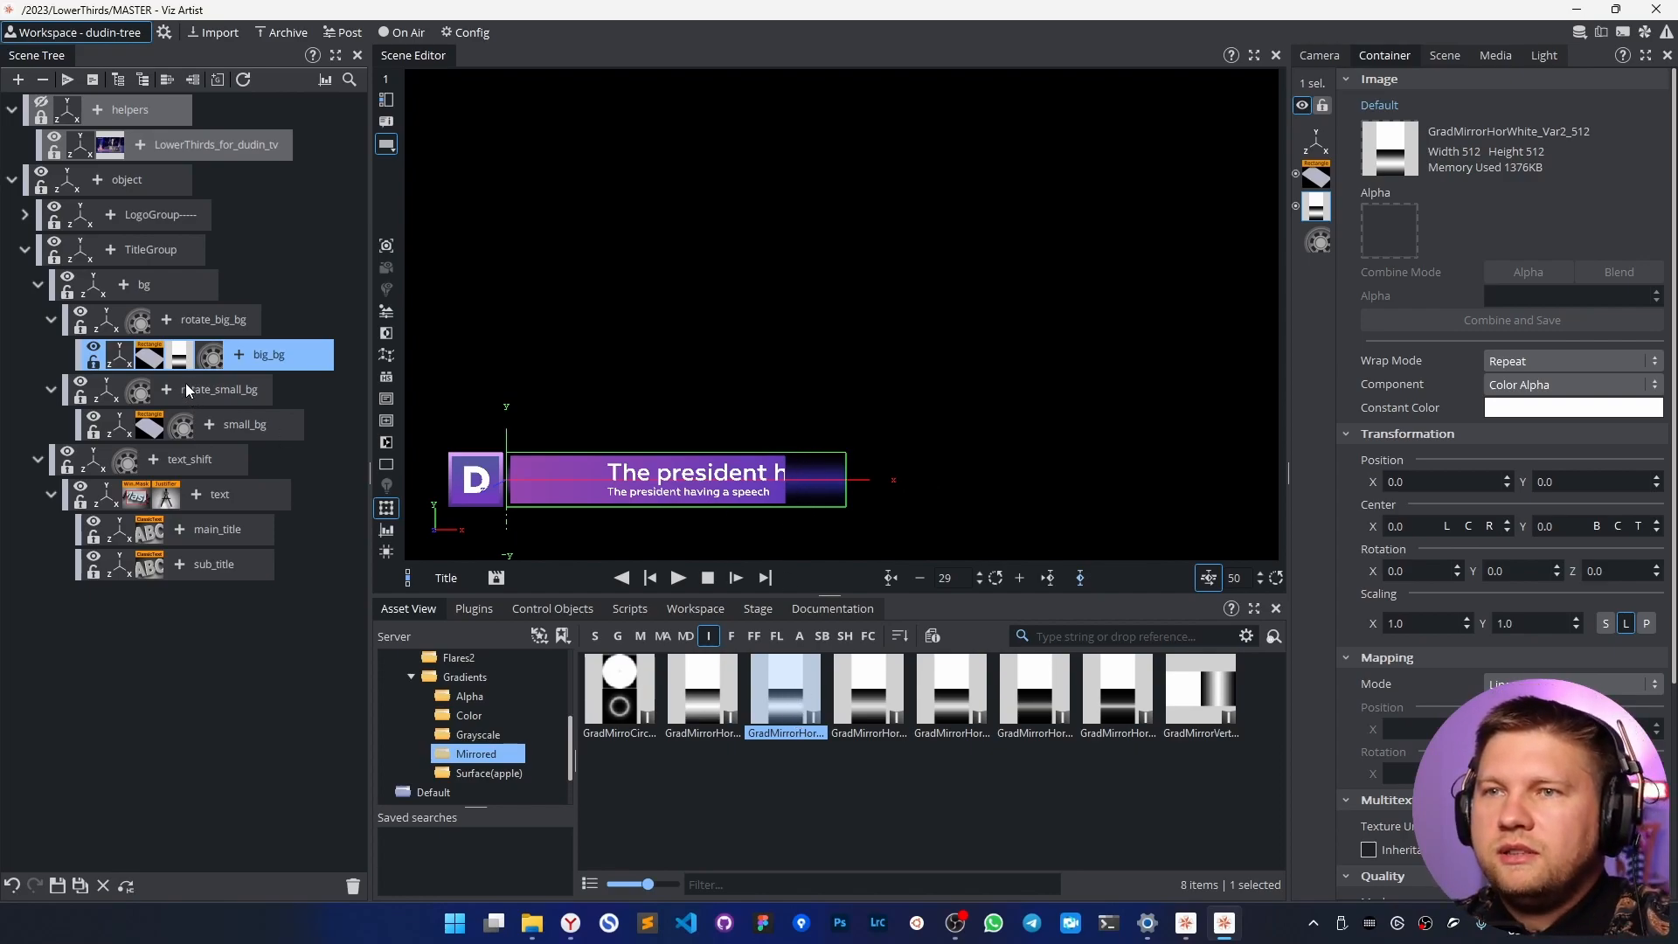
{"action": "left_click_drag", "start_coordinate": [182, 356], "coordinate": [351, 886]}
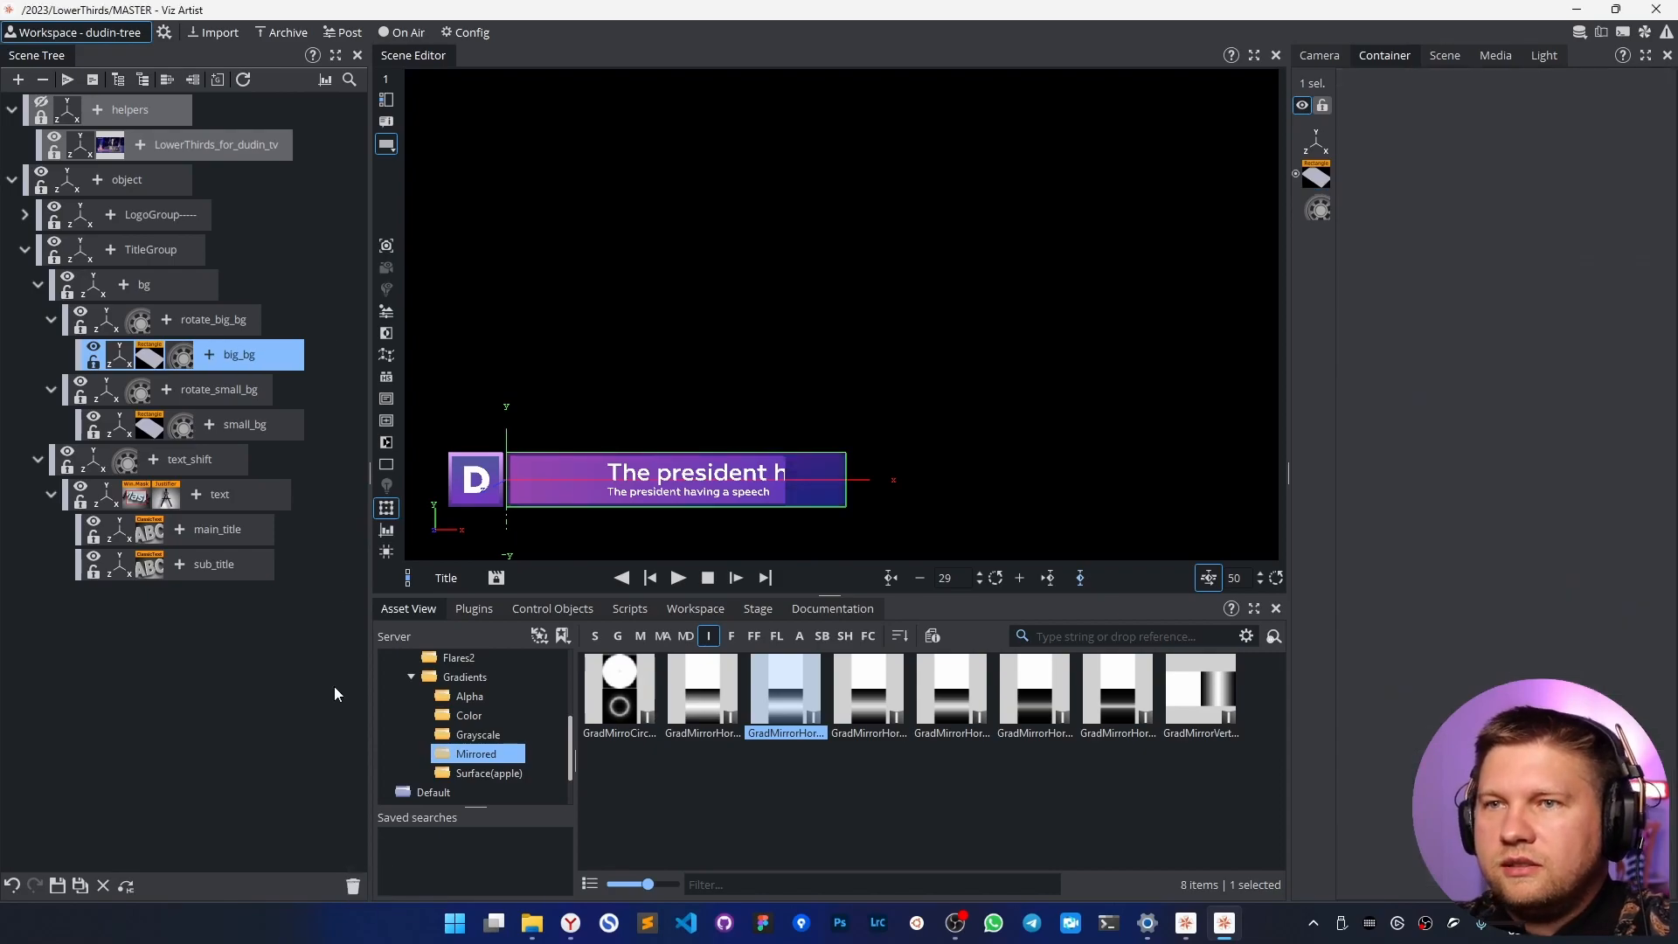
Duplicate big_bg, disable the copy's vertex colors, and apply the GradMirrorHorWhite_Var2_512 gradient to the copy.
{"action": "left_click_drag", "start_coordinate": [230, 355], "coordinate": [217, 365], "text": "ctrl"}
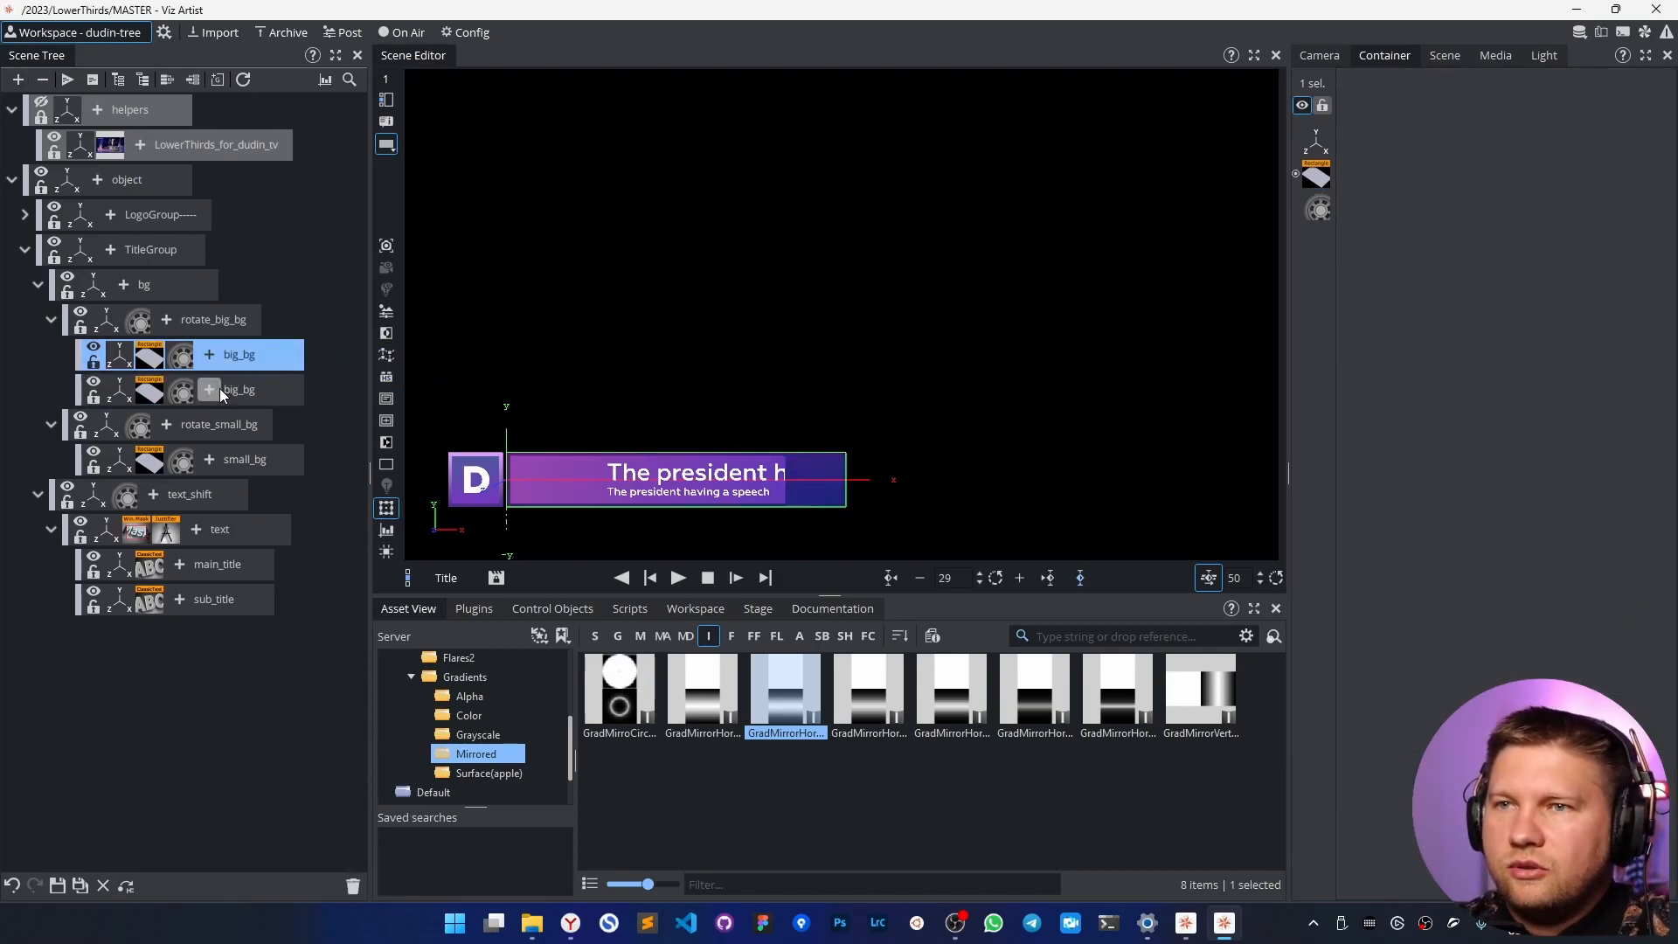
{"action": "left_click", "coordinate": [159, 394]}
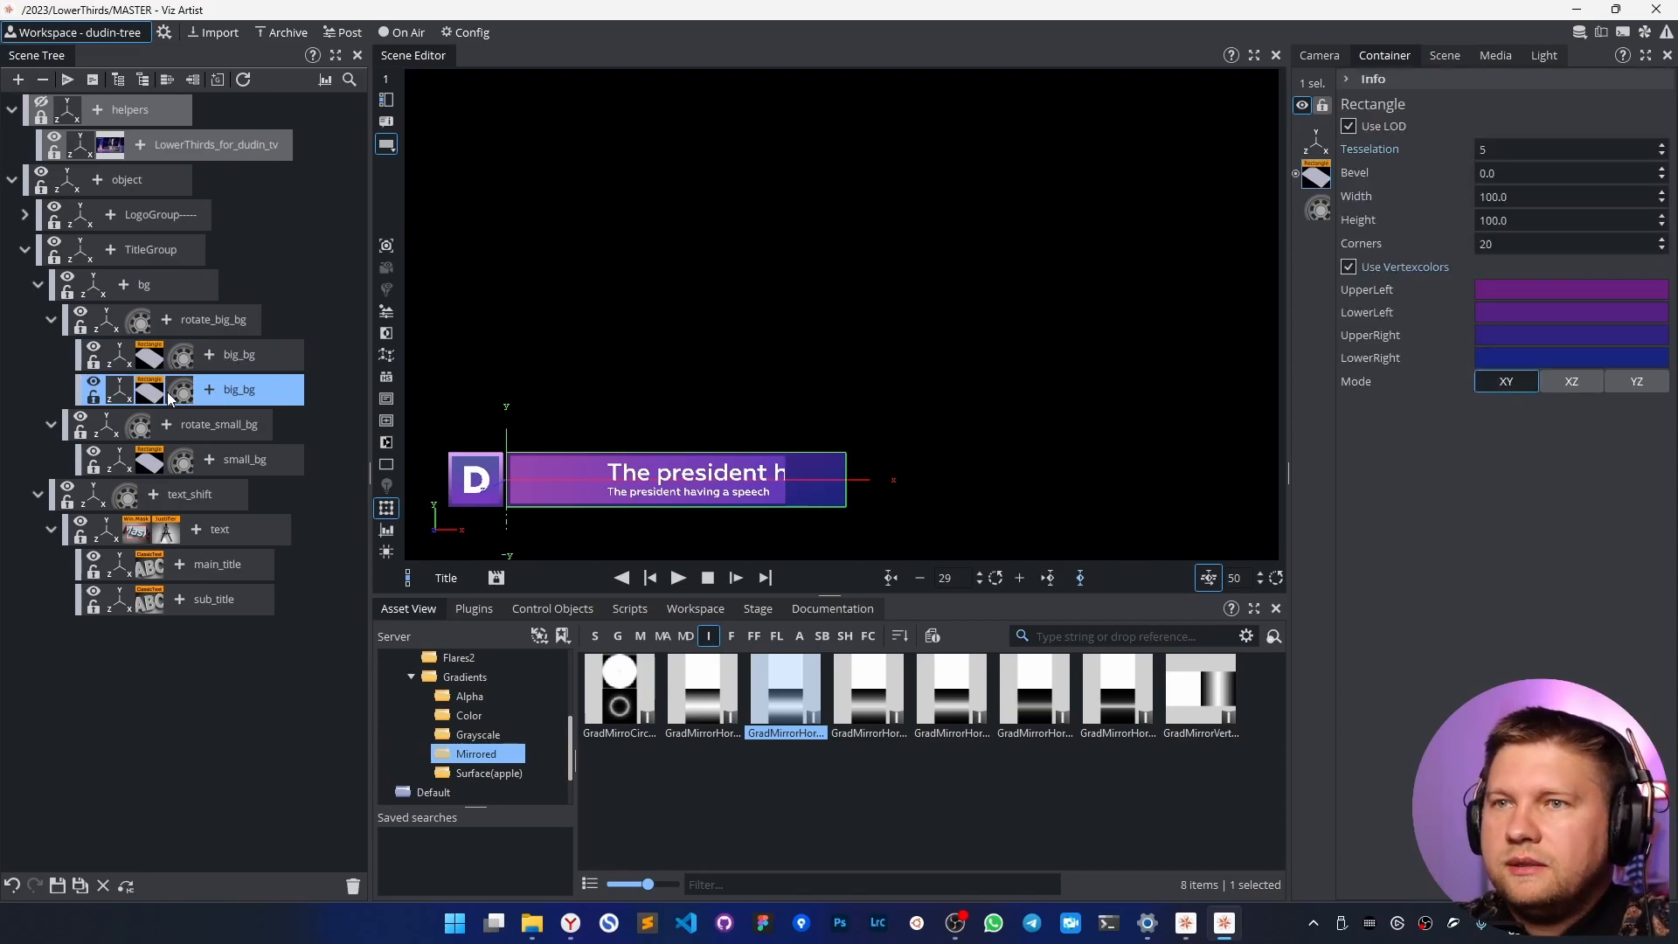
{"action": "left_click", "coordinate": [1348, 264]}
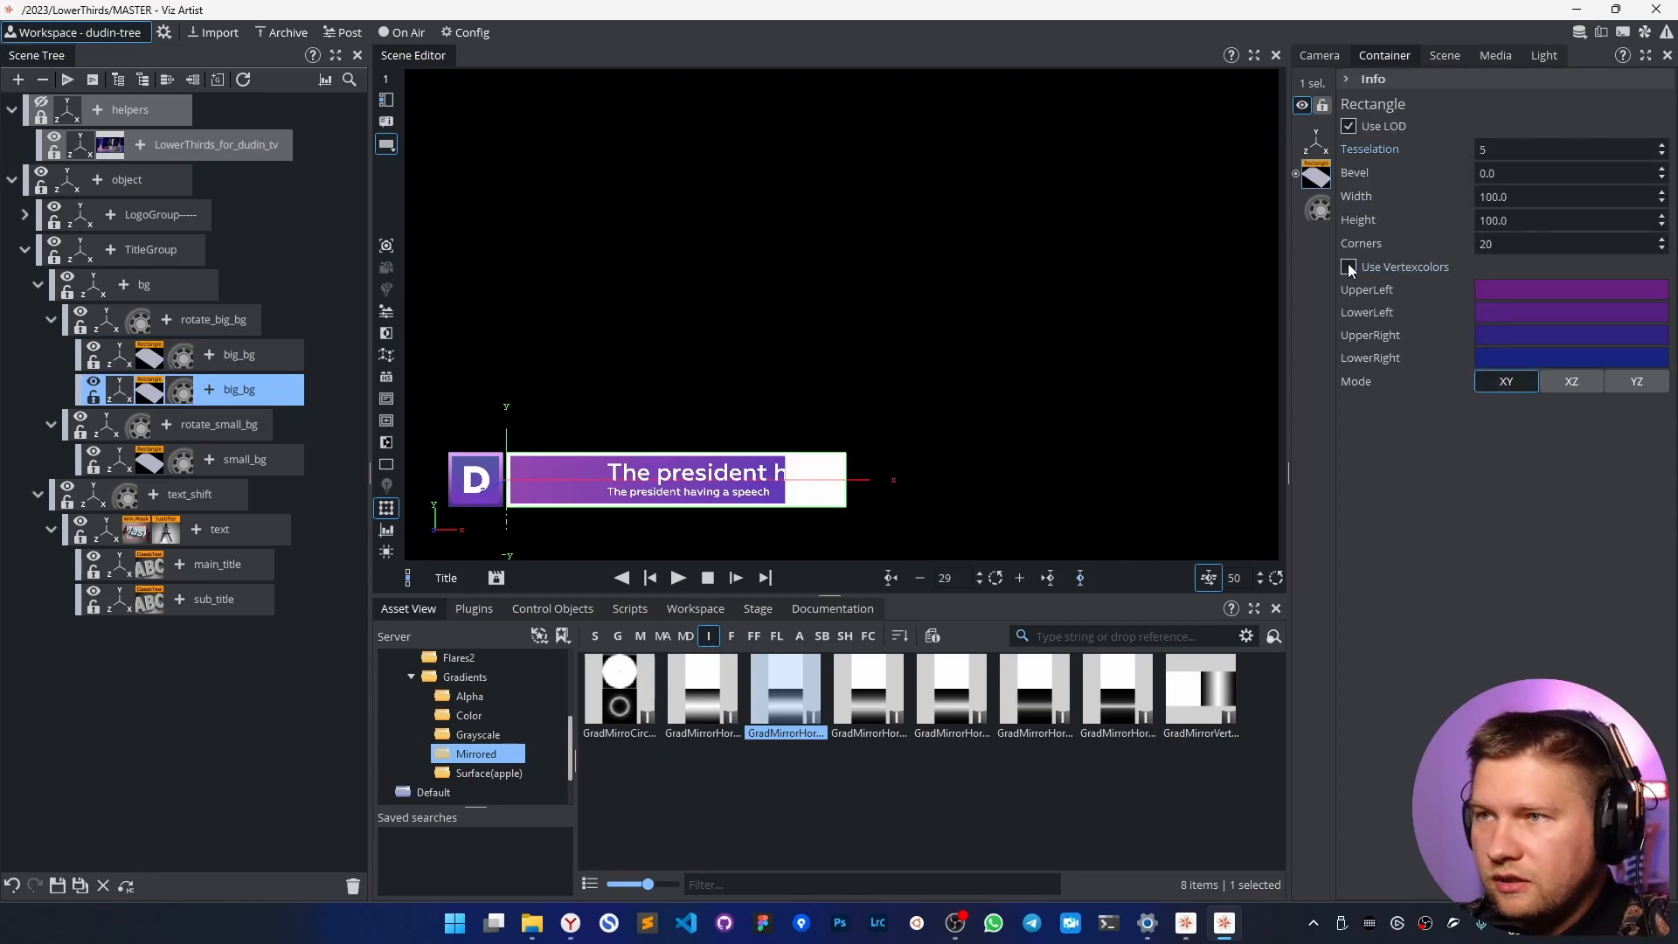
{"action": "left_click_drag", "start_coordinate": [786, 699], "coordinate": [265, 391]}
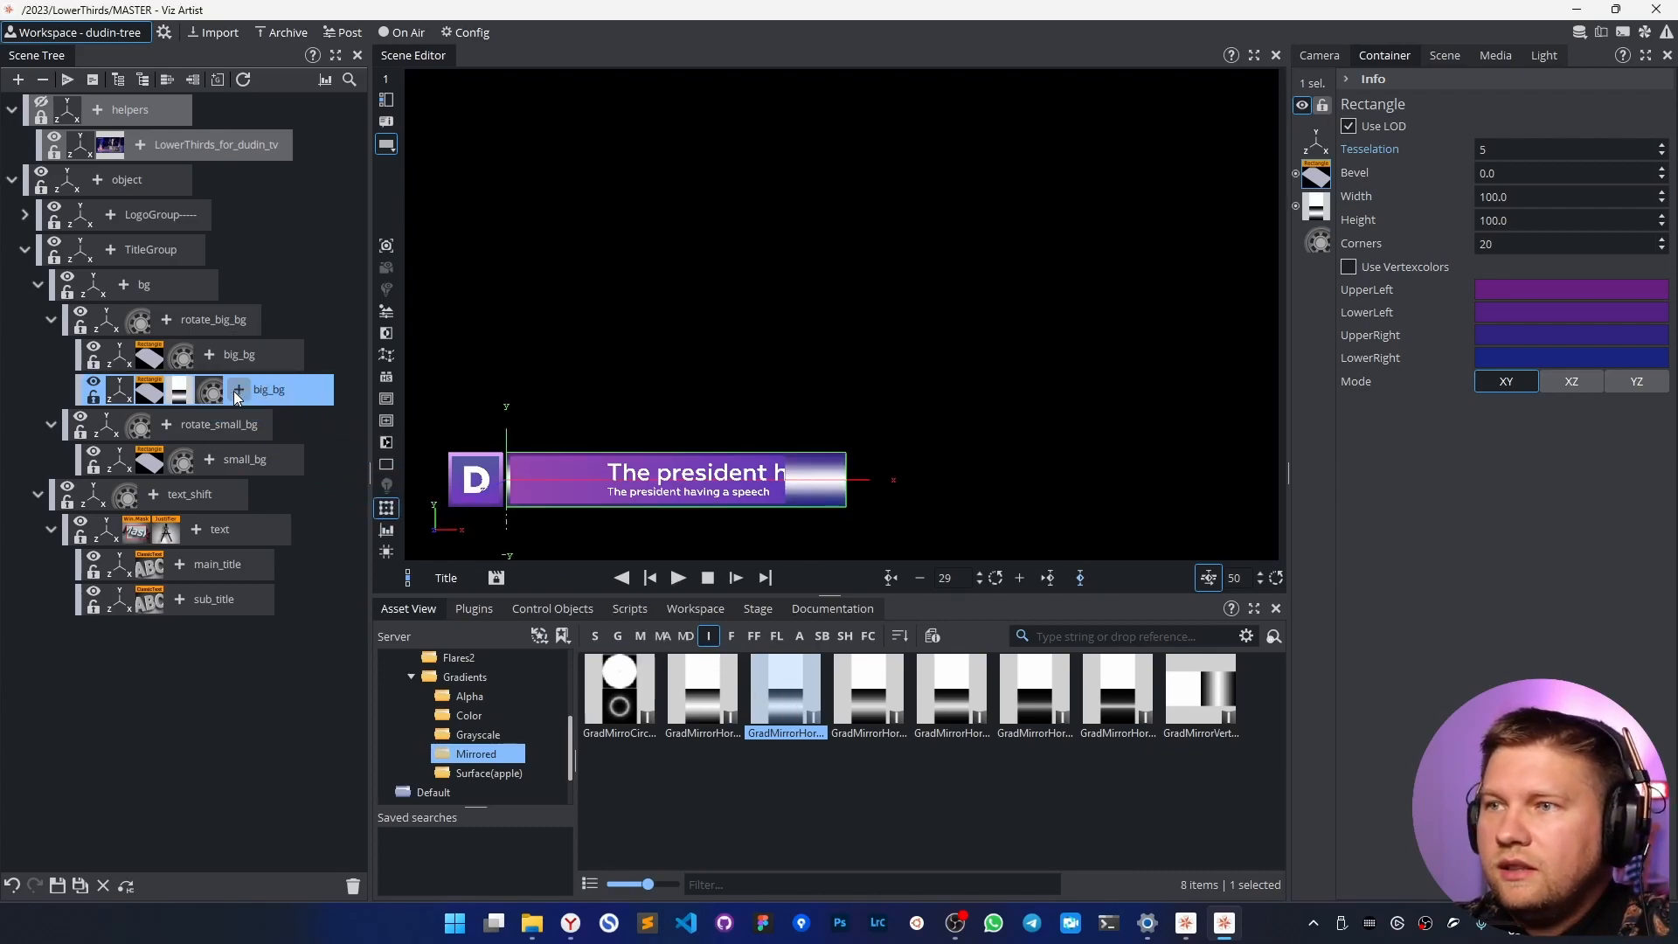
Set the gradient image's Z rotation to 90 and try shifting its X position to 0.9.
{"action": "left_click", "coordinate": [181, 398]}
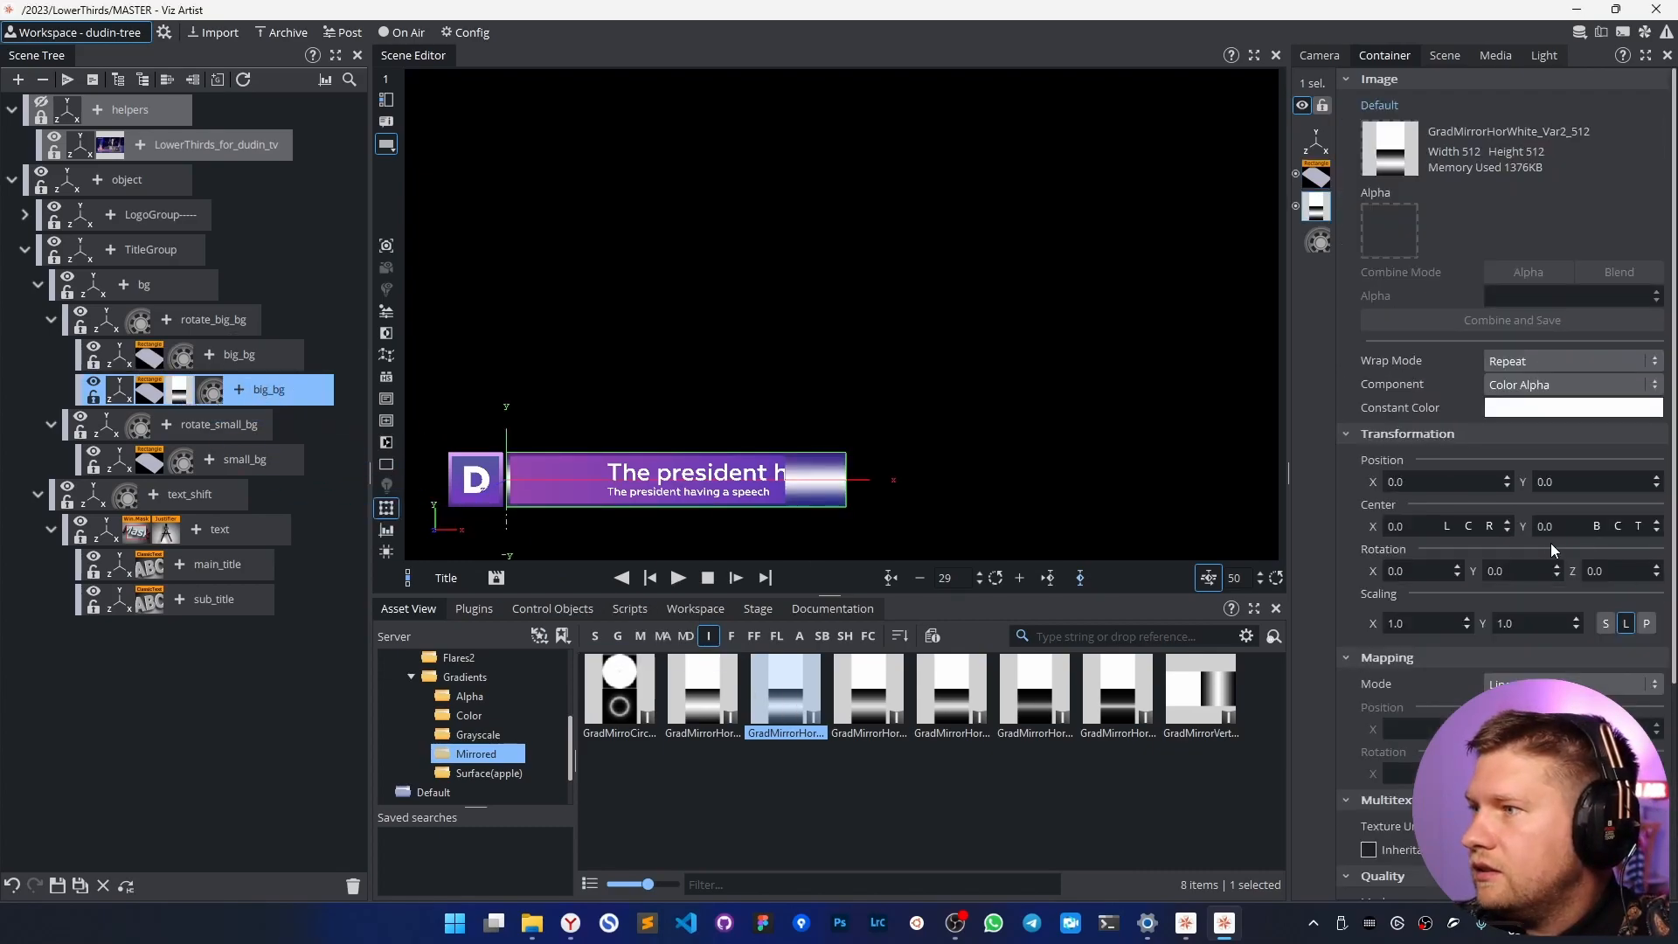
{"action": "left_click", "coordinate": [1614, 565]}
{"action": "type", "text": "90"}
{"action": "key", "text": "Return"}
{"action": "mouse_move", "coordinate": [1372, 482]}
{"action": "left_mouse_down"}
{"action": "mouse_move", "coordinate": [1351, 475]}
{"action": "mouse_move", "coordinate": [1374, 475]}
{"action": "left_mouse_up"}
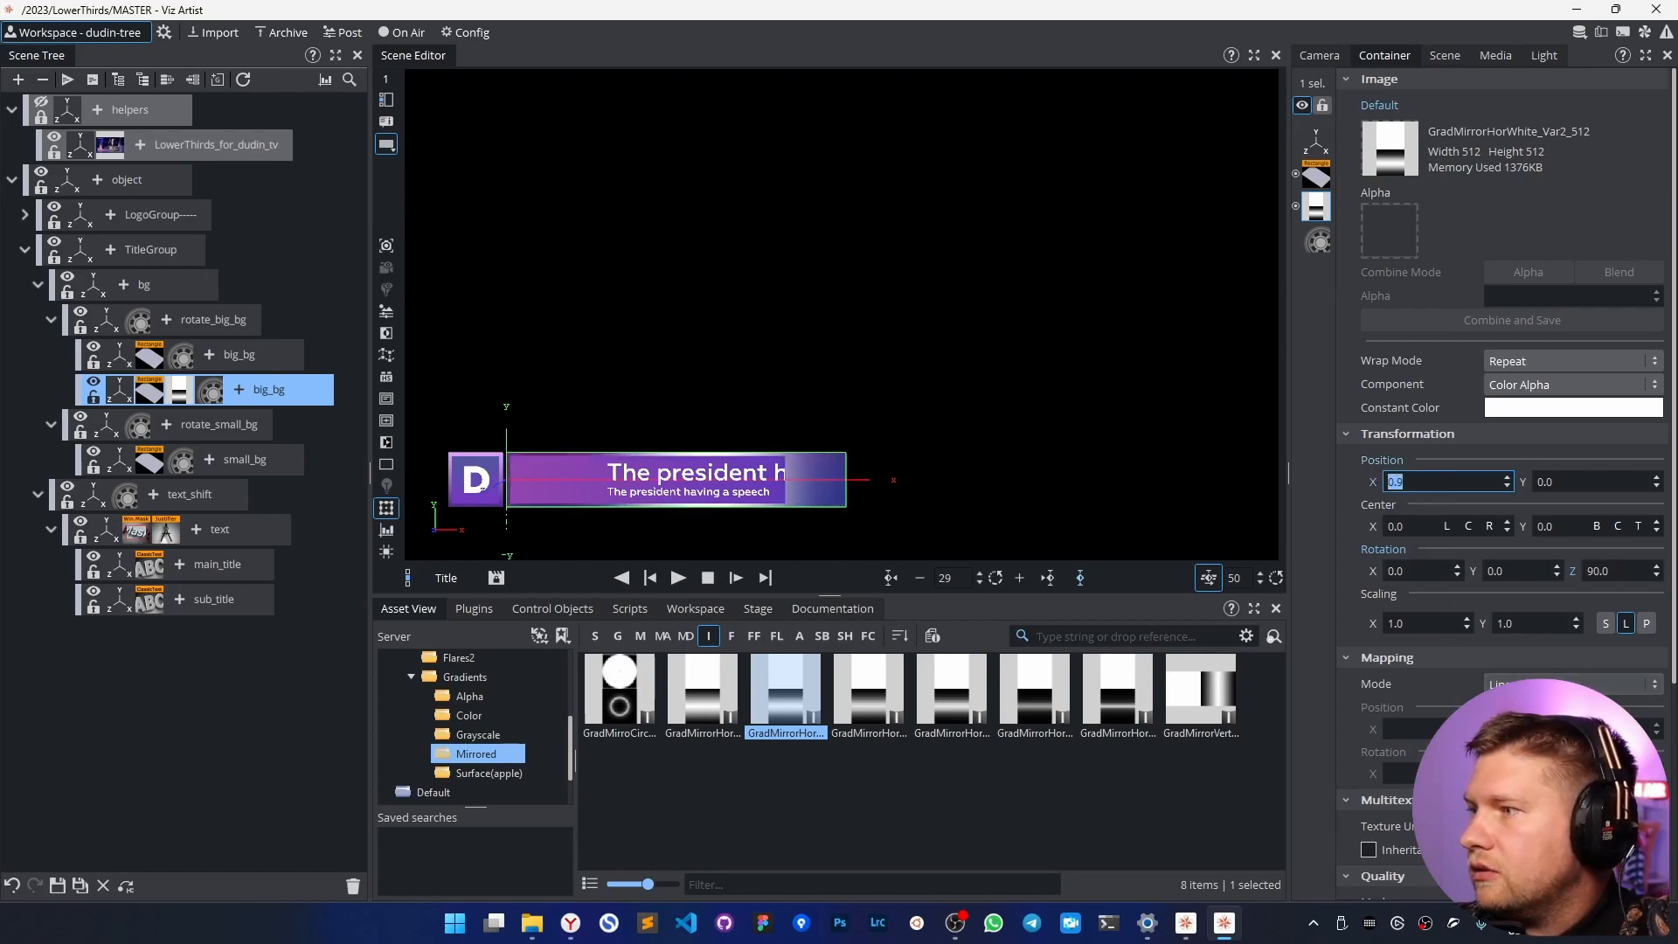
Set the gradient image's mapping mode to Vertex and its wrap mode to Clamp.
{"action": "left_click", "coordinate": [1516, 684]}
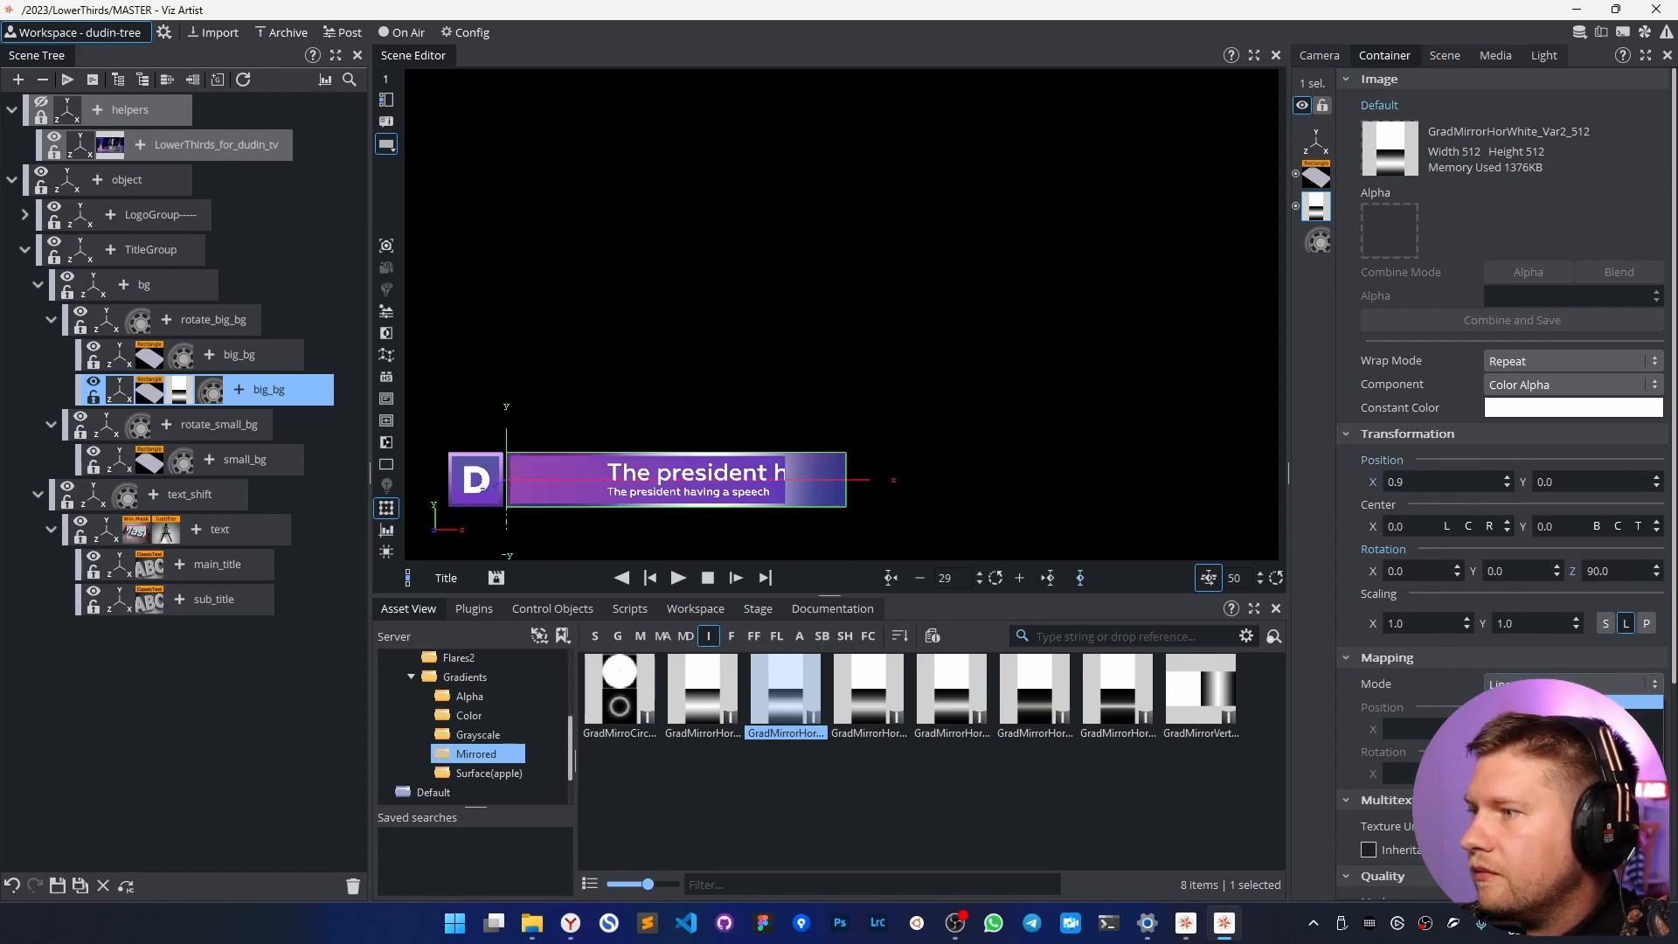
{"action": "left_click", "coordinate": [1512, 718]}
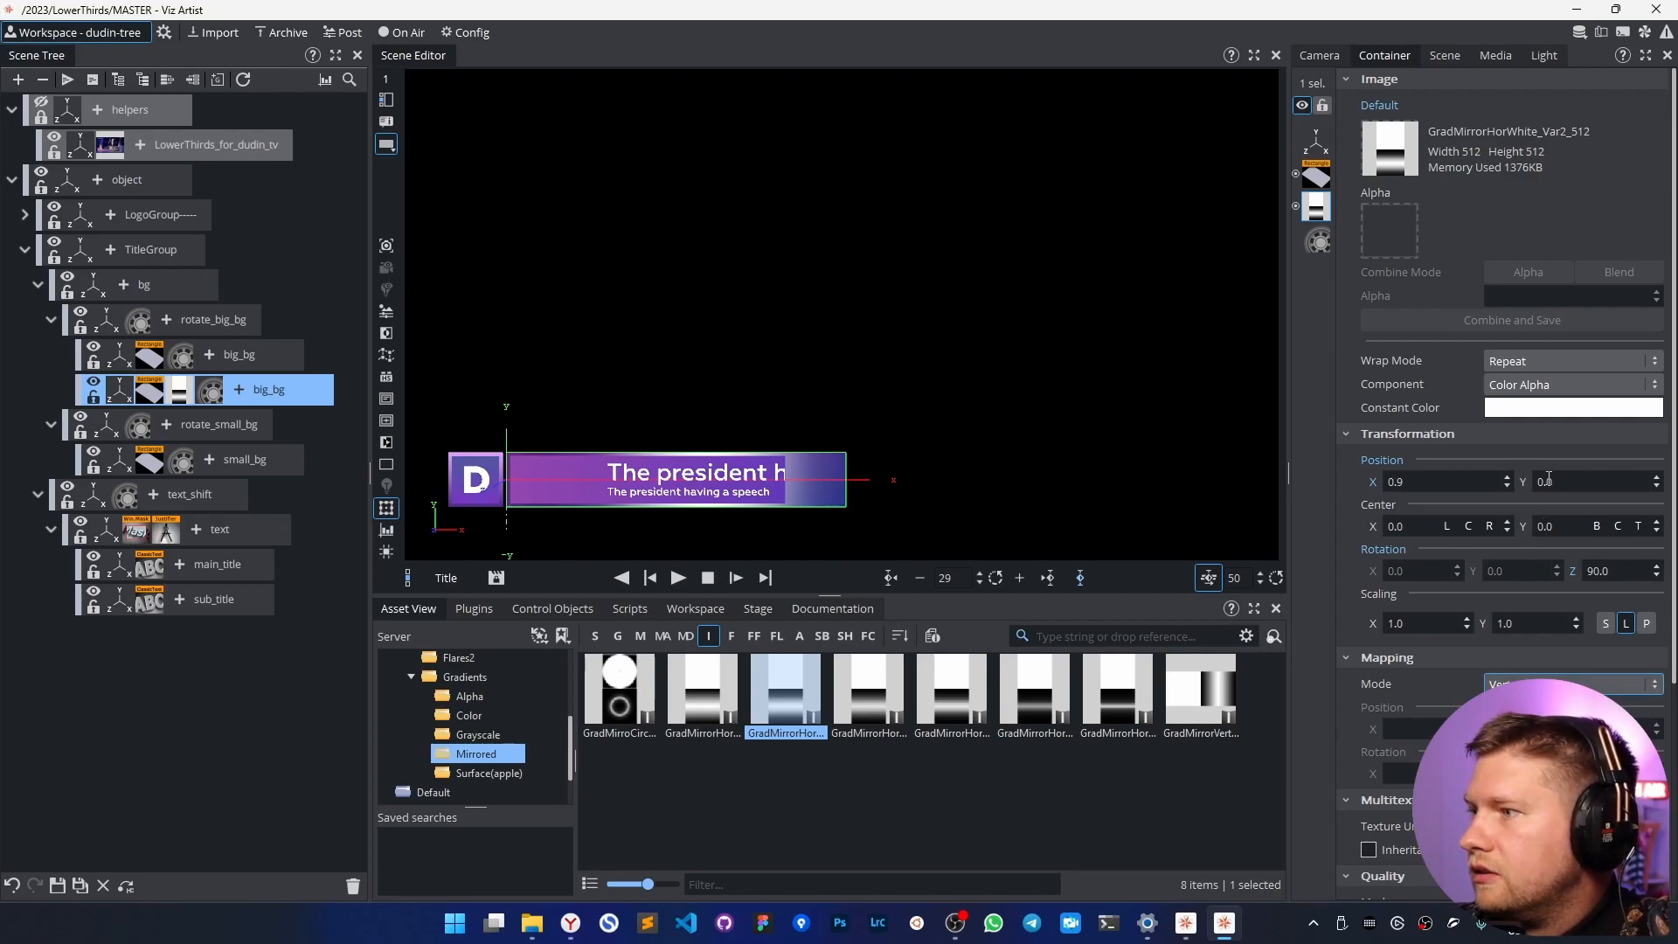
{"action": "left_click", "coordinate": [1540, 363]}
{"action": "left_click", "coordinate": [1536, 384]}
Set the gradient image's X position to -10, keeping the mapping mode on Vertex.
{"action": "left_click_drag", "start_coordinate": [1447, 483], "coordinate": [1352, 503]}
{"action": "double_click", "coordinate": [1402, 488]}
{"action": "type", "text": "-10"}
{"action": "key", "text": "Return"}
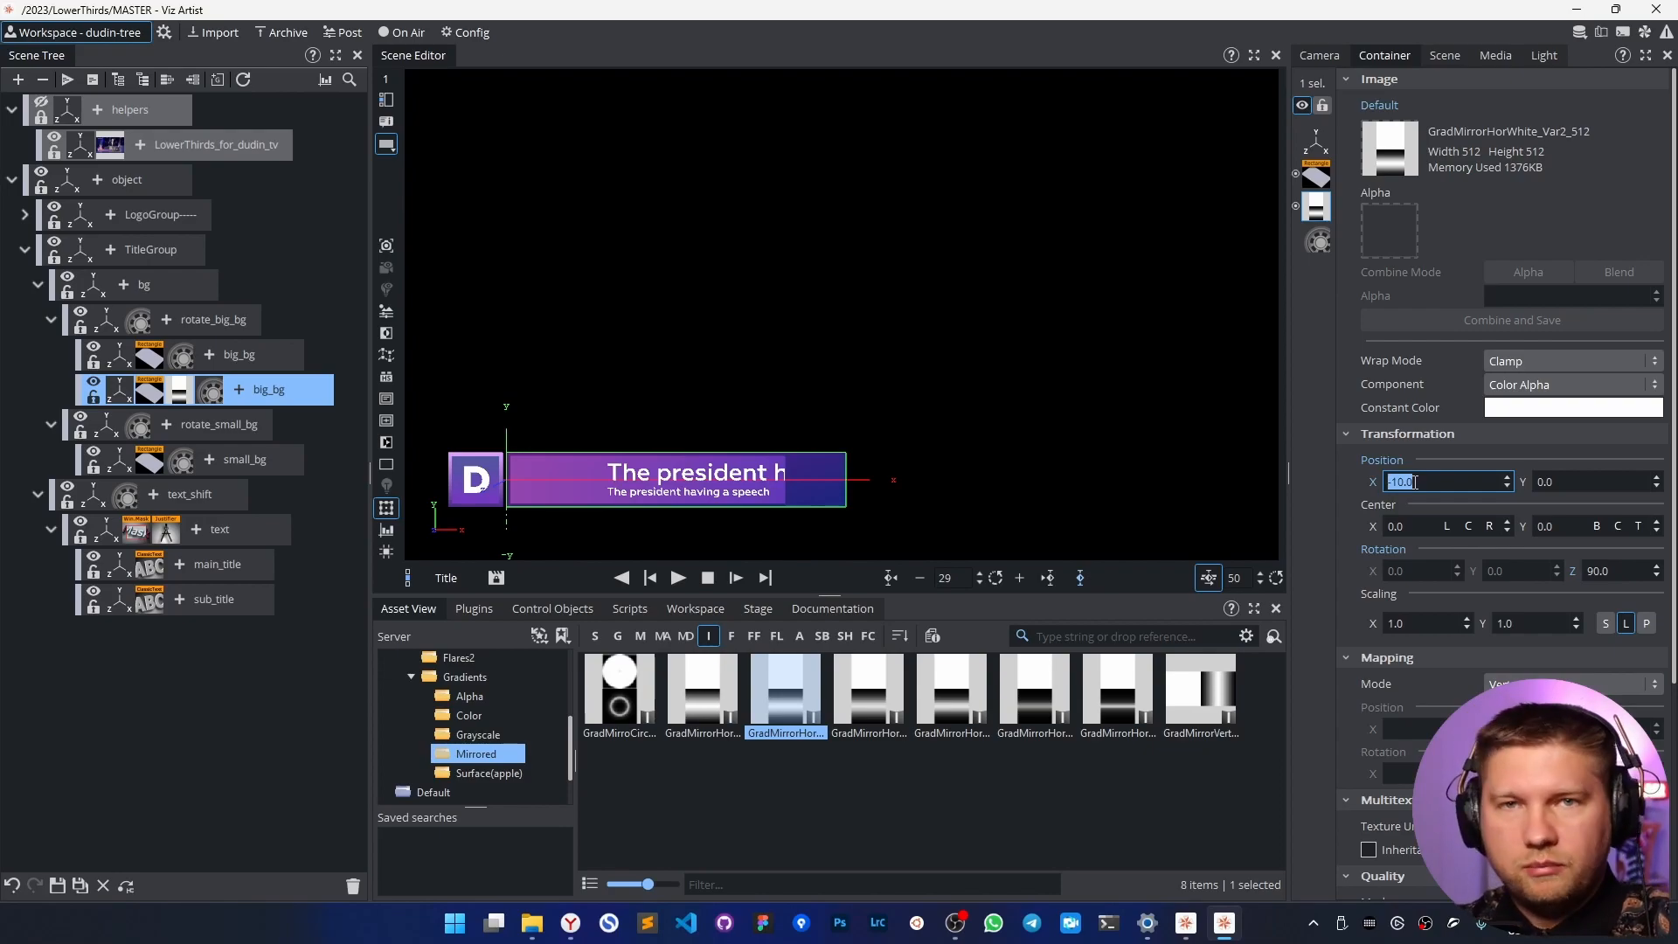
{"action": "left_click", "coordinate": [1505, 684]}
{"action": "left_click", "coordinate": [1497, 654]}
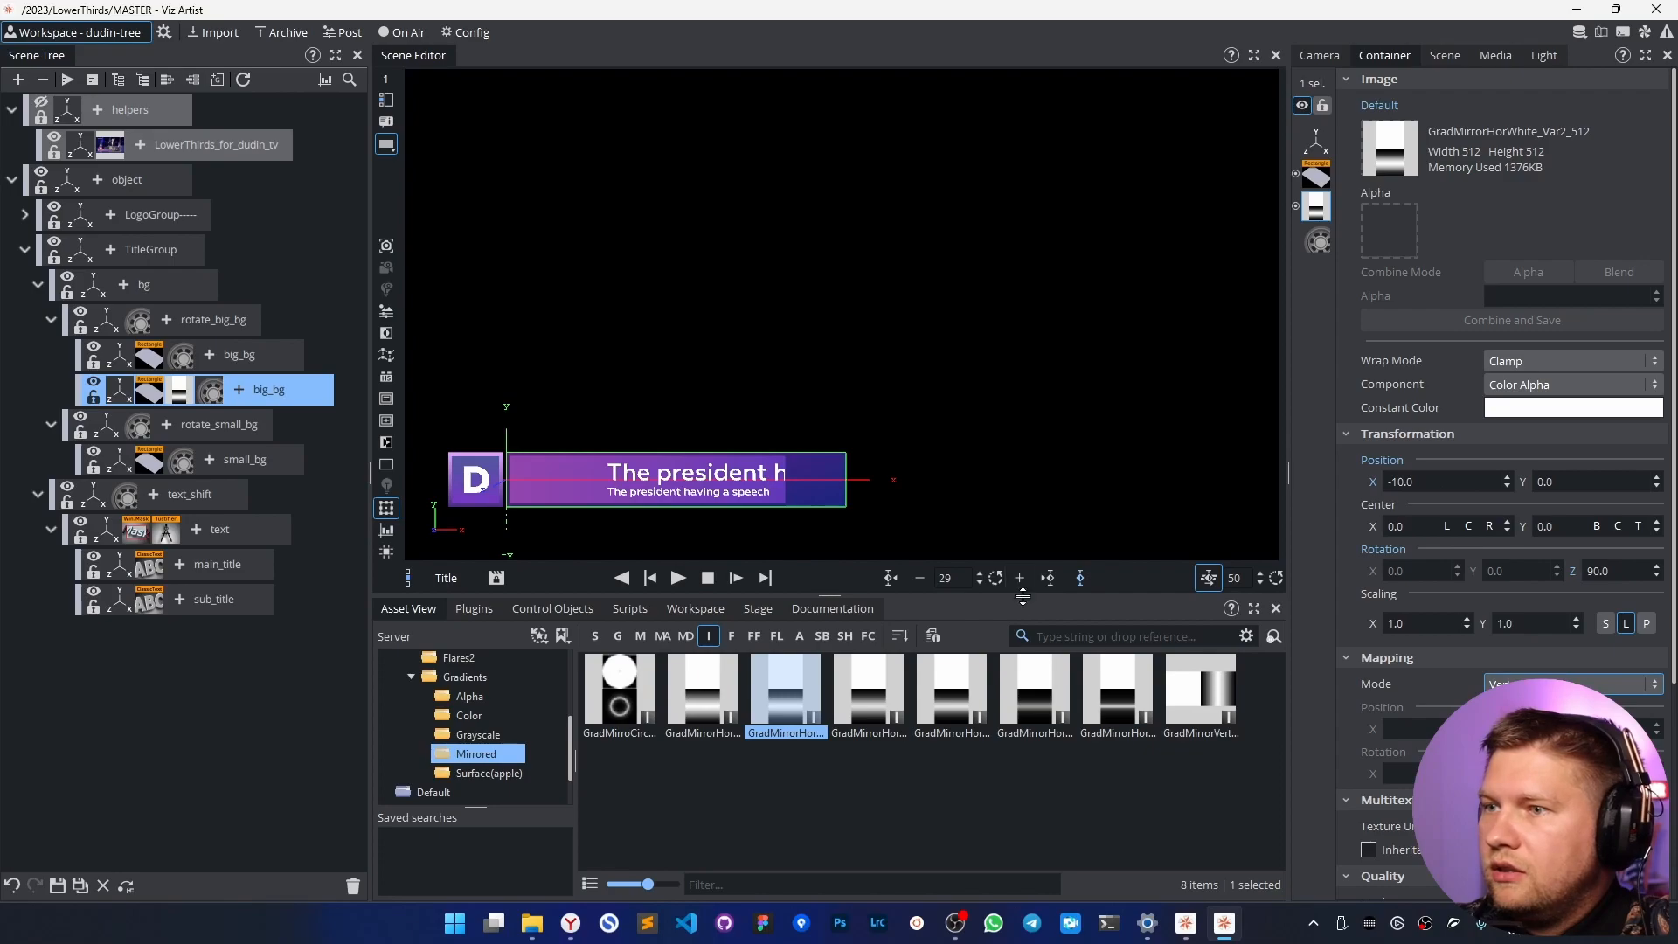
Keyframe the gradient image's X position at frames 29 and 79.
{"action": "left_click", "coordinate": [1082, 576]}
{"action": "double_click", "coordinate": [1425, 483]}
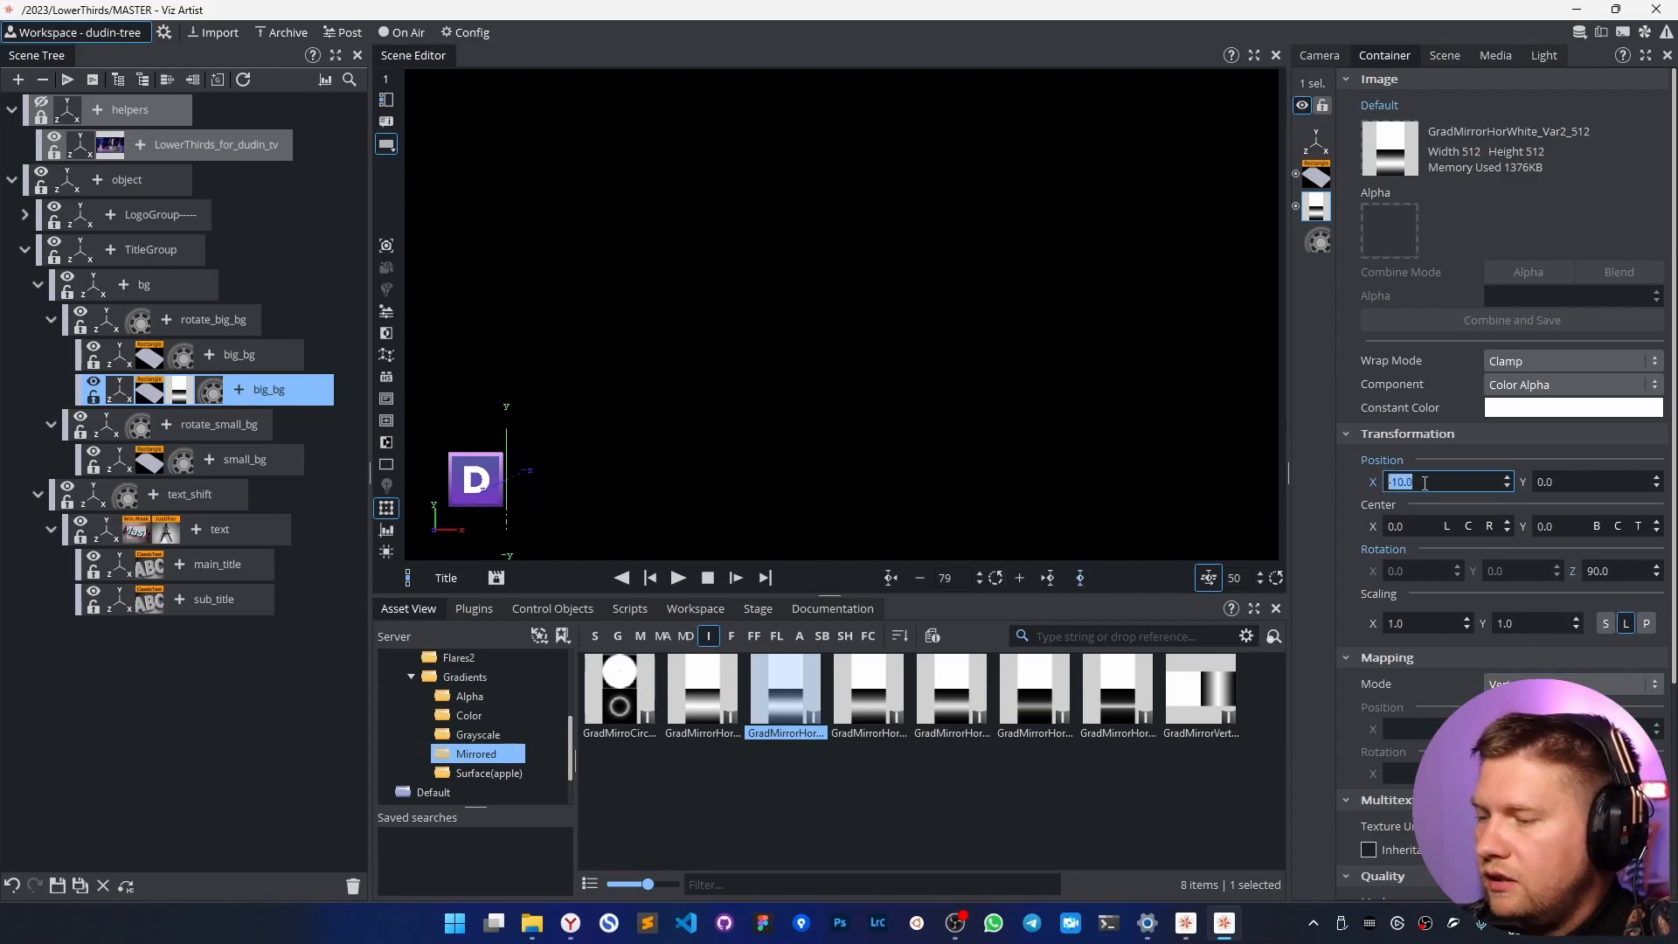
{"action": "left_click", "coordinate": [1080, 576]}
Move the big_bg copy's texture PositionX keyframes to 00:00:00:14 and 1.0 second.
{"action": "left_click", "coordinate": [210, 392]}
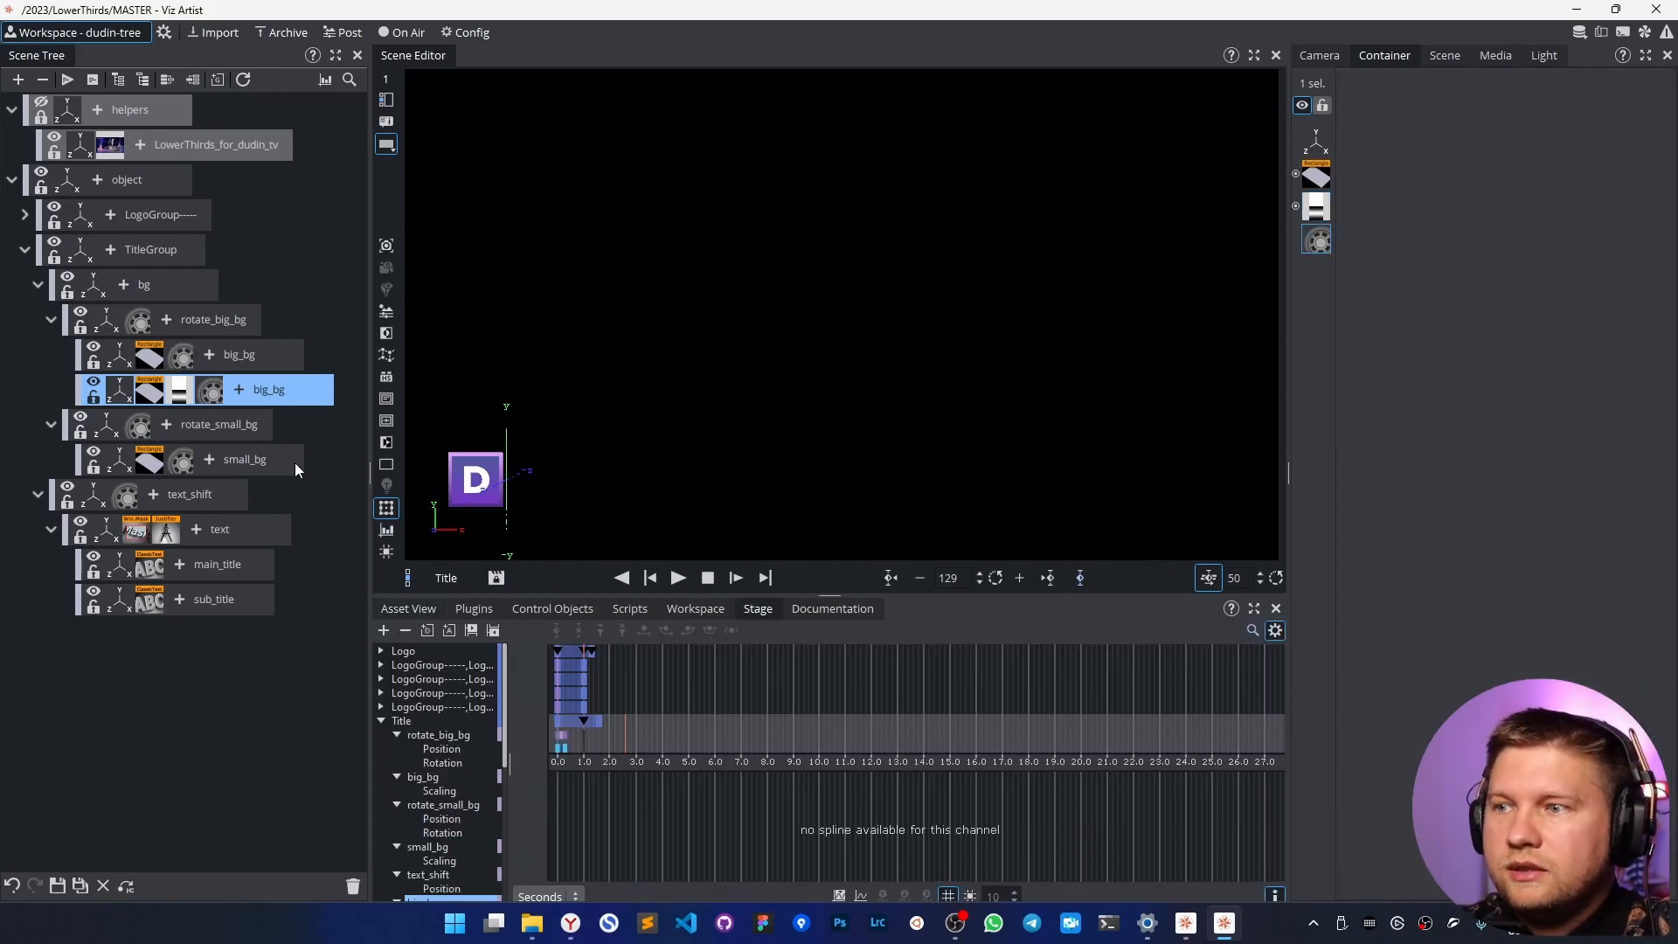
{"action": "left_click_drag", "start_coordinate": [661, 770], "coordinate": [662, 881]}
{"action": "scroll", "coordinate": [647, 830], "scroll_direction": "down", "scroll_amount": 3}
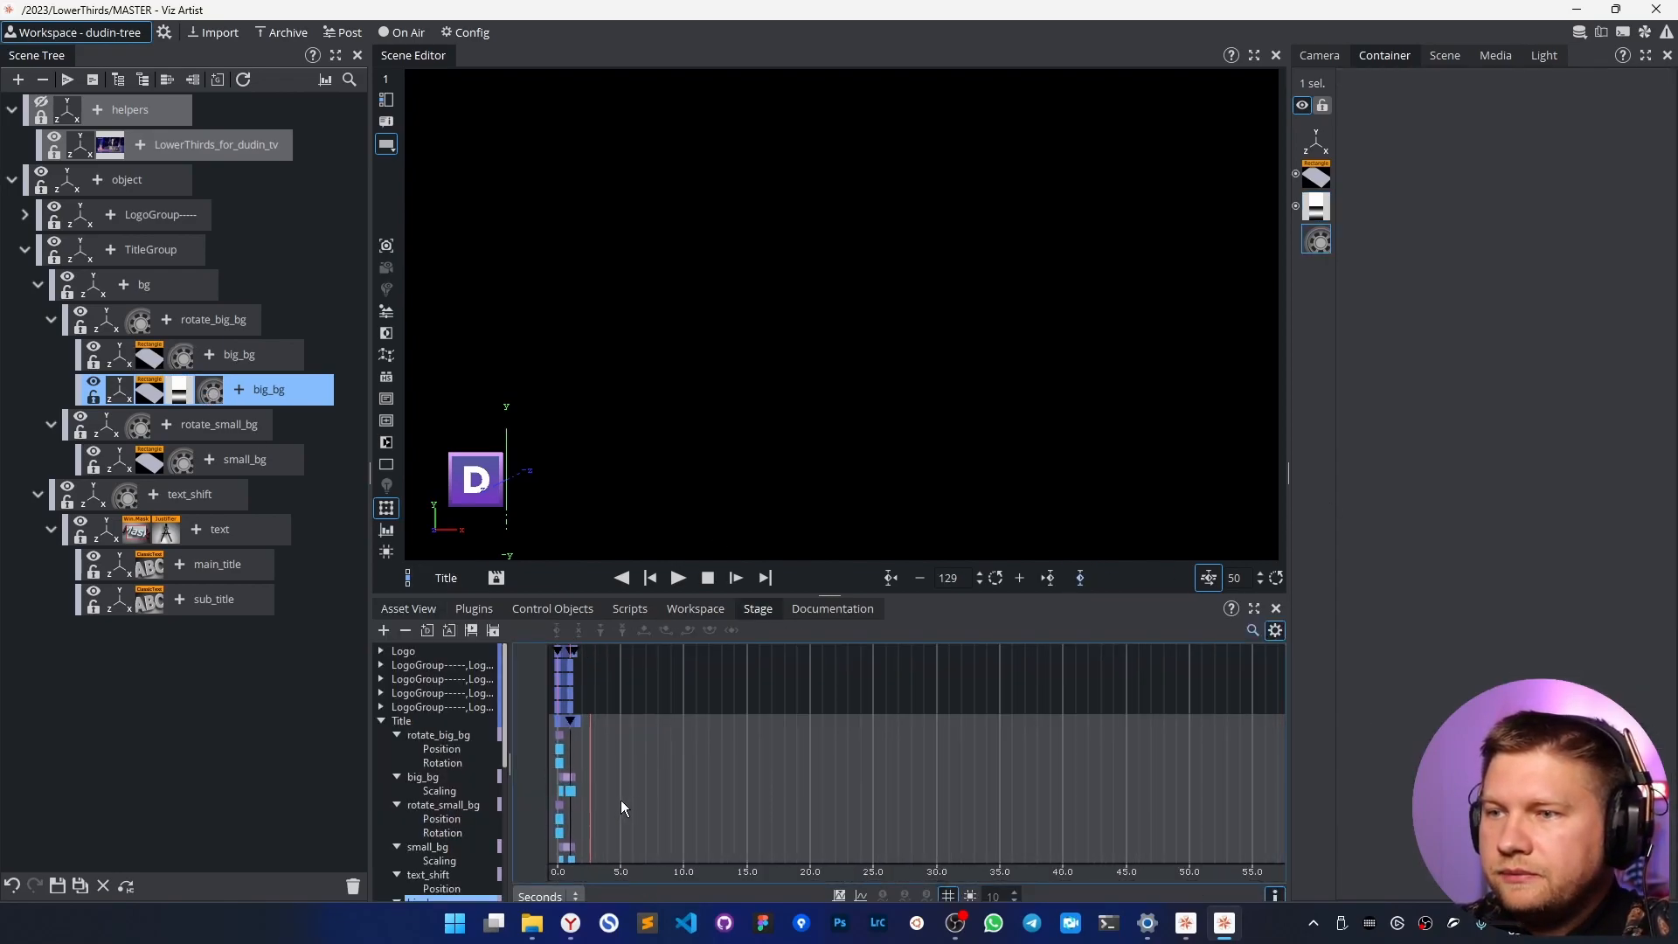
{"action": "scroll", "coordinate": [626, 800], "scroll_direction": "down", "scroll_amount": 3}
{"action": "scroll", "coordinate": [647, 778], "scroll_direction": "up", "scroll_amount": 8}
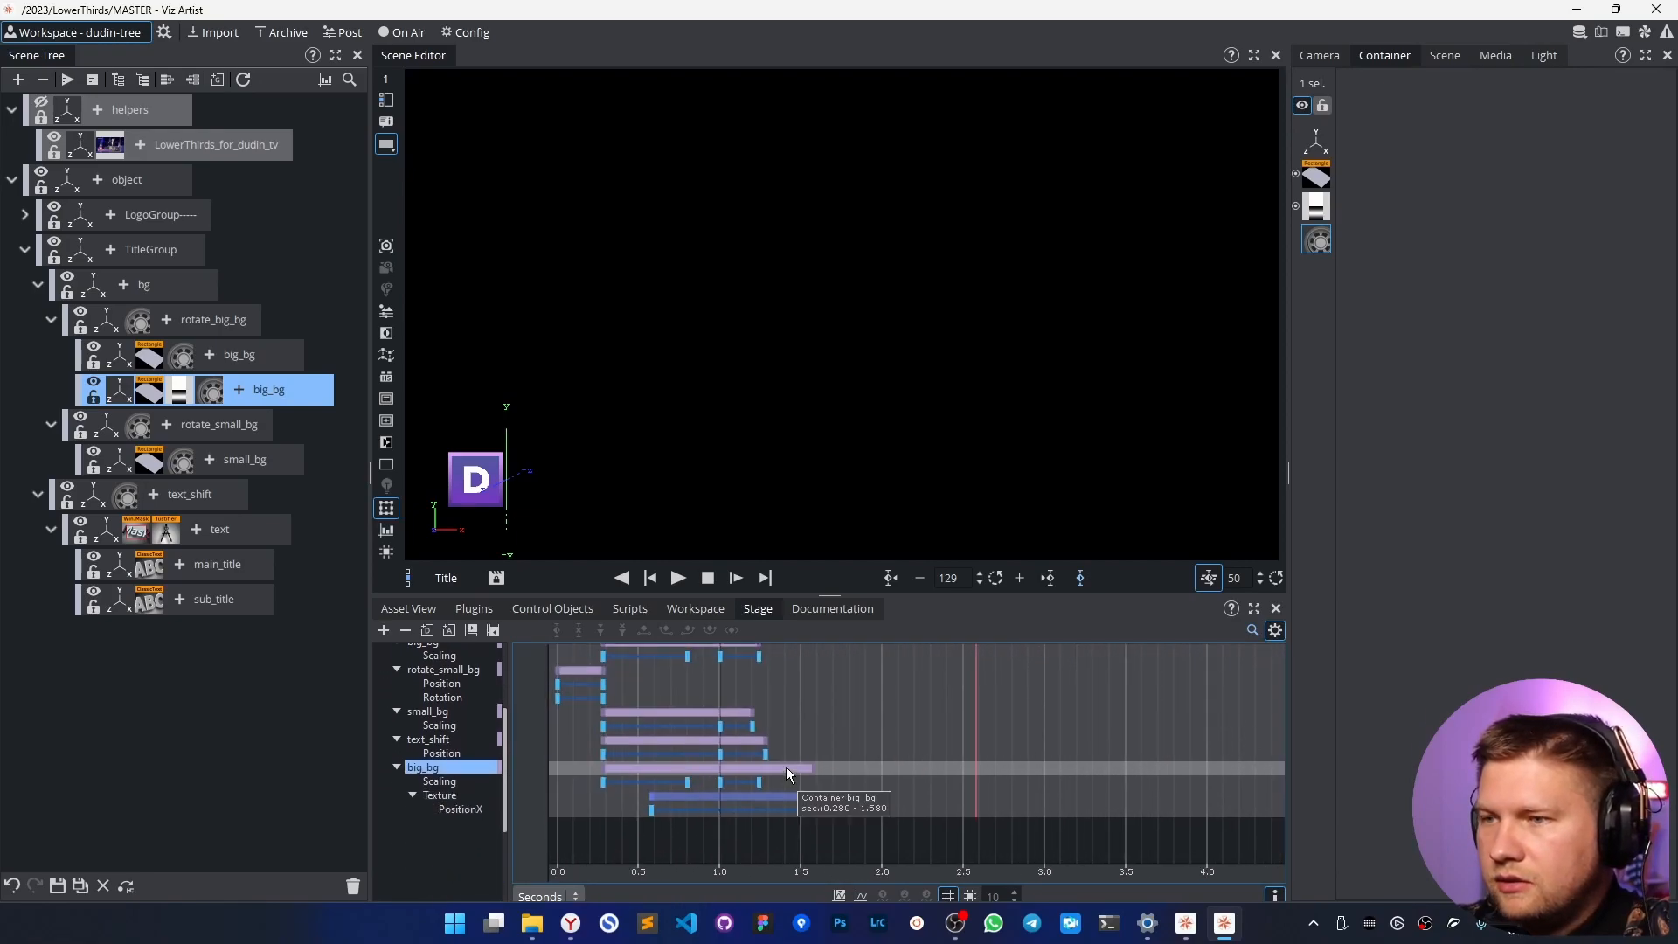
{"action": "scroll", "coordinate": [851, 691], "scroll_direction": "up", "scroll_amount": 1}
{"action": "left_click_drag", "start_coordinate": [776, 727], "coordinate": [752, 754]}
{"action": "left_click_drag", "start_coordinate": [813, 837], "coordinate": [710, 816]}
Turn off the bounding box display and replay the Title animation to check the gradient sweep in and out.
{"action": "left_click", "coordinate": [386, 508]}
{"action": "left_click", "coordinate": [677, 579]}
{"action": "left_click", "coordinate": [677, 579]}
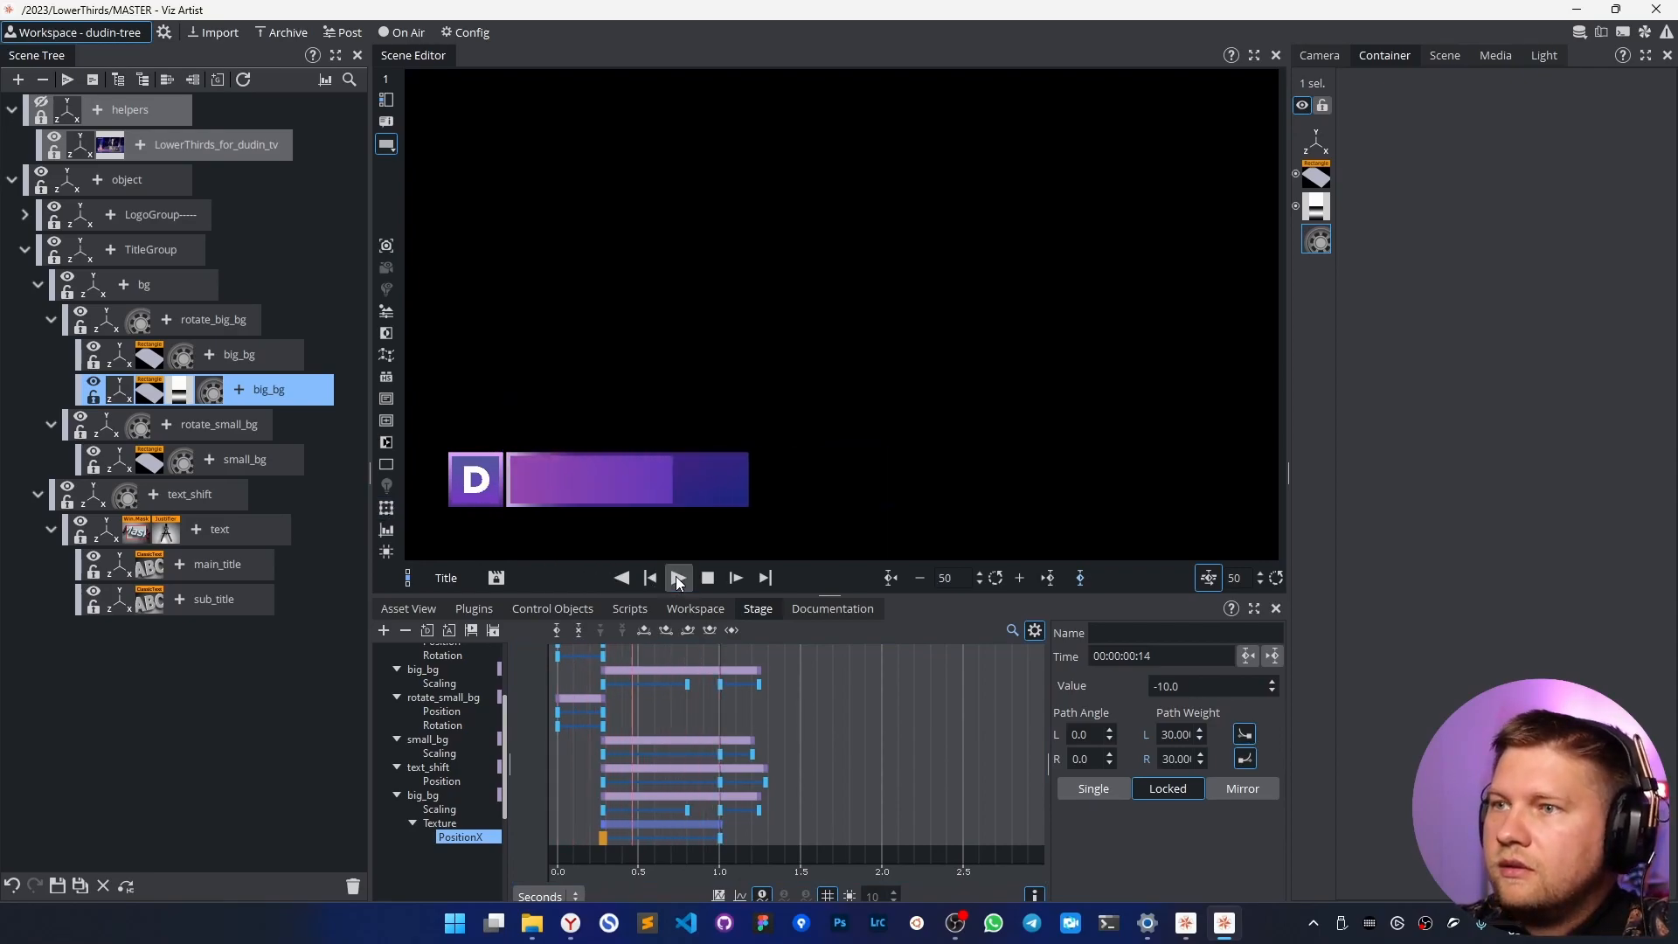
{"action": "left_click", "coordinate": [677, 578]}
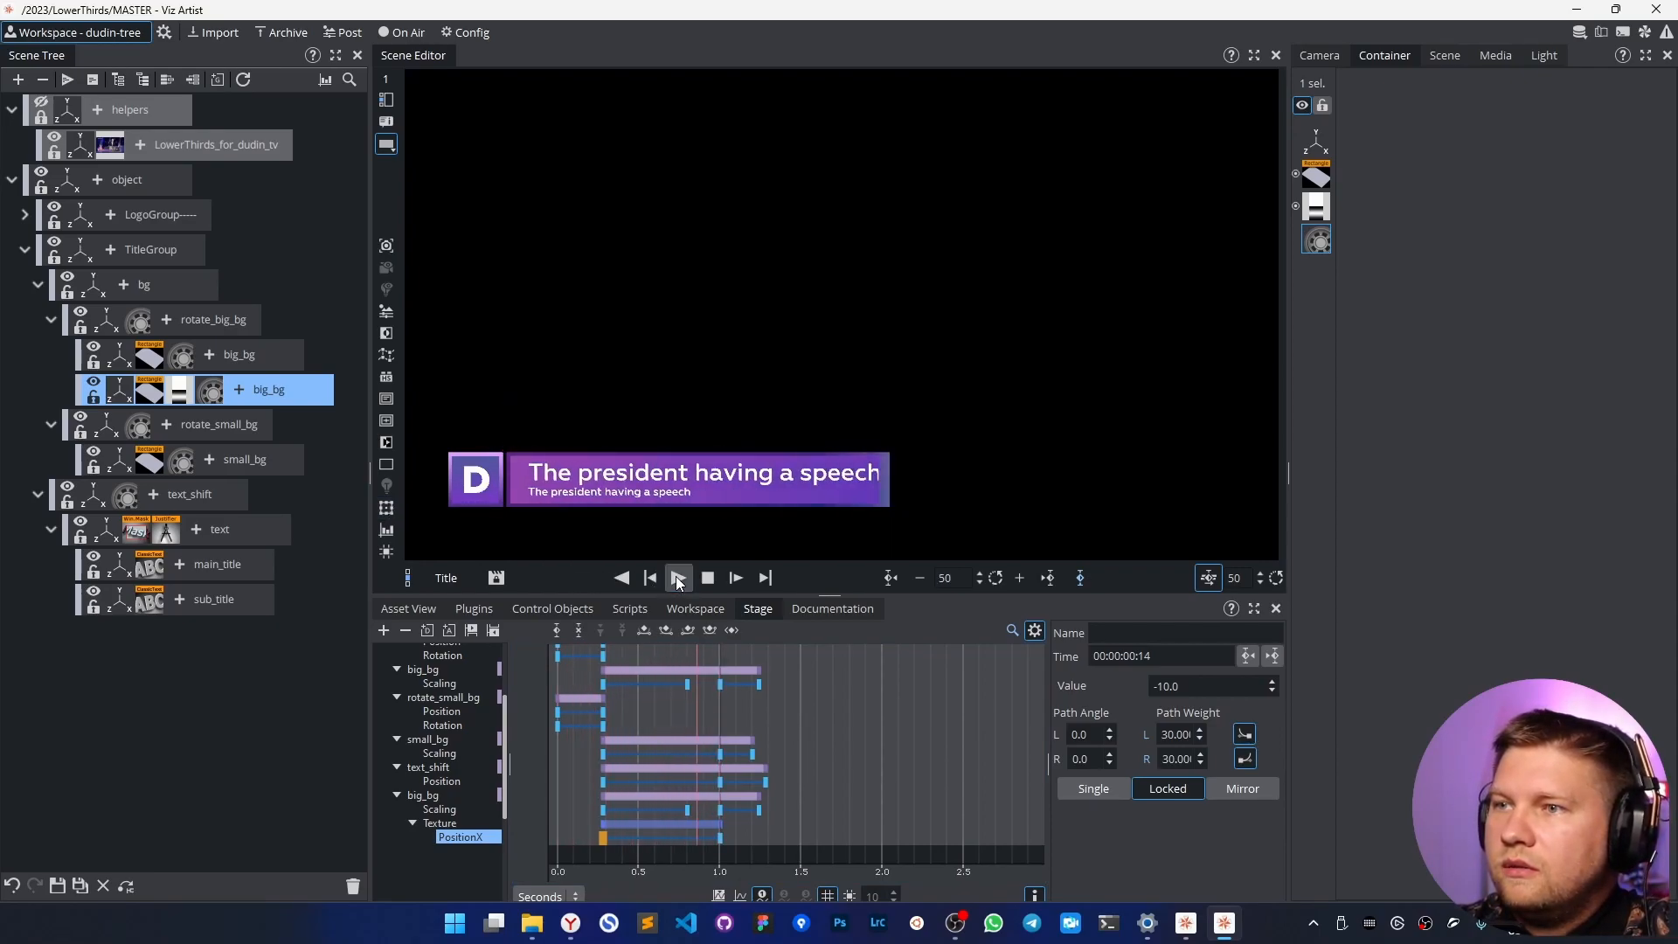
{"action": "left_click", "coordinate": [676, 578]}
{"action": "left_click", "coordinate": [676, 578]}
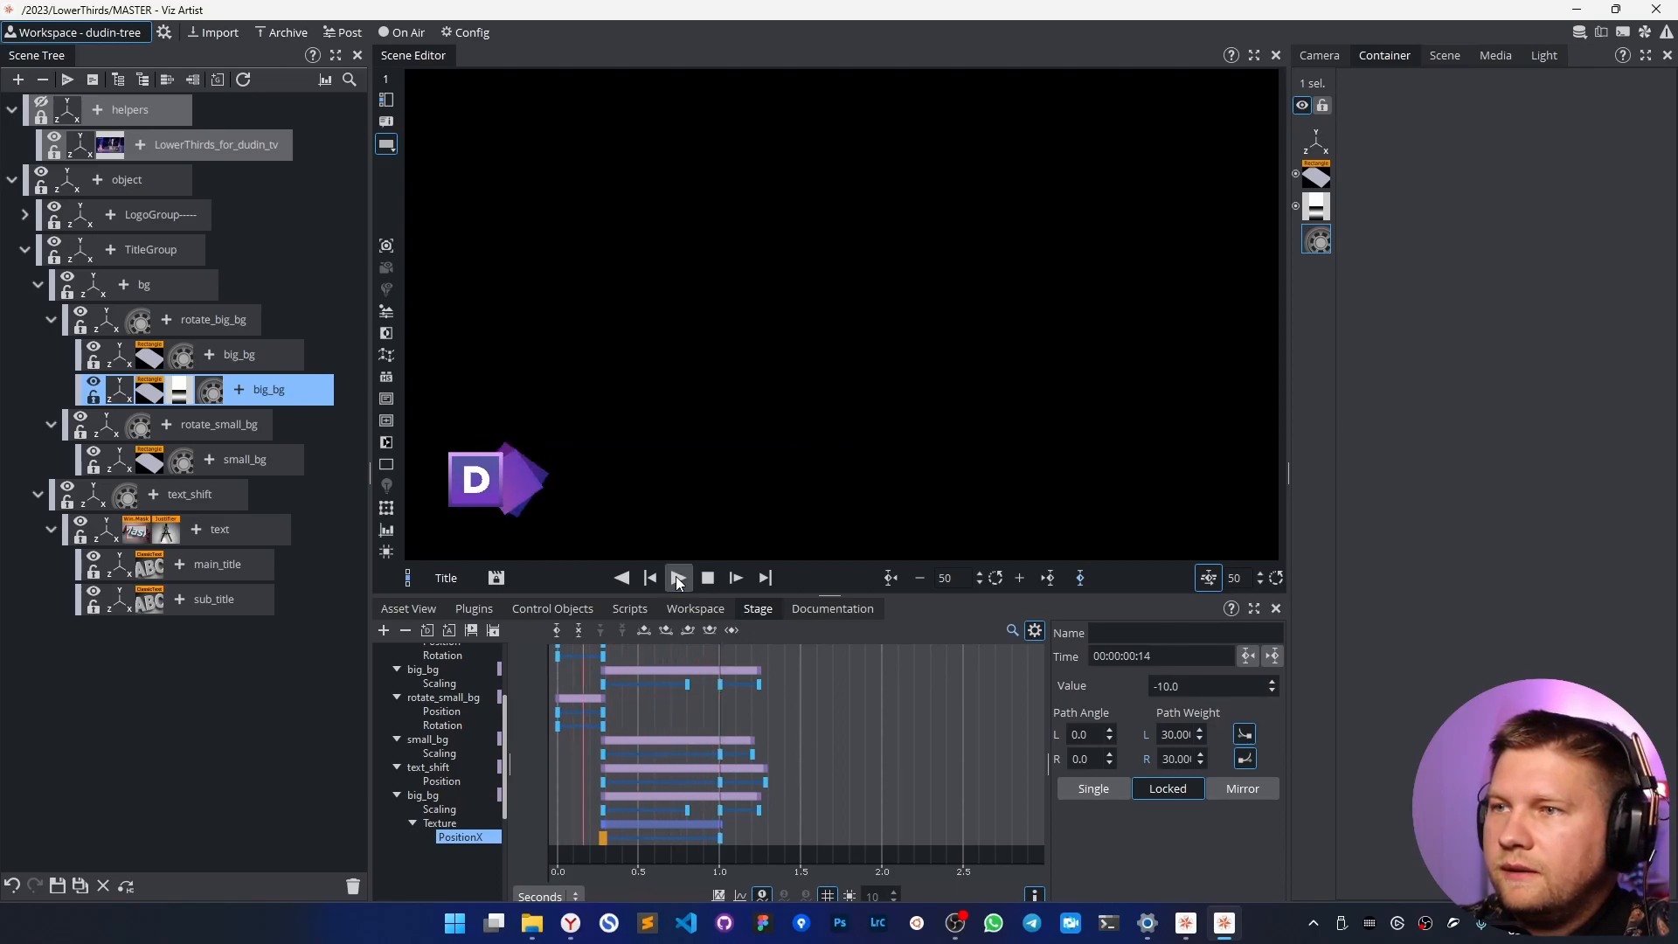
{"action": "left_click", "coordinate": [676, 578]}
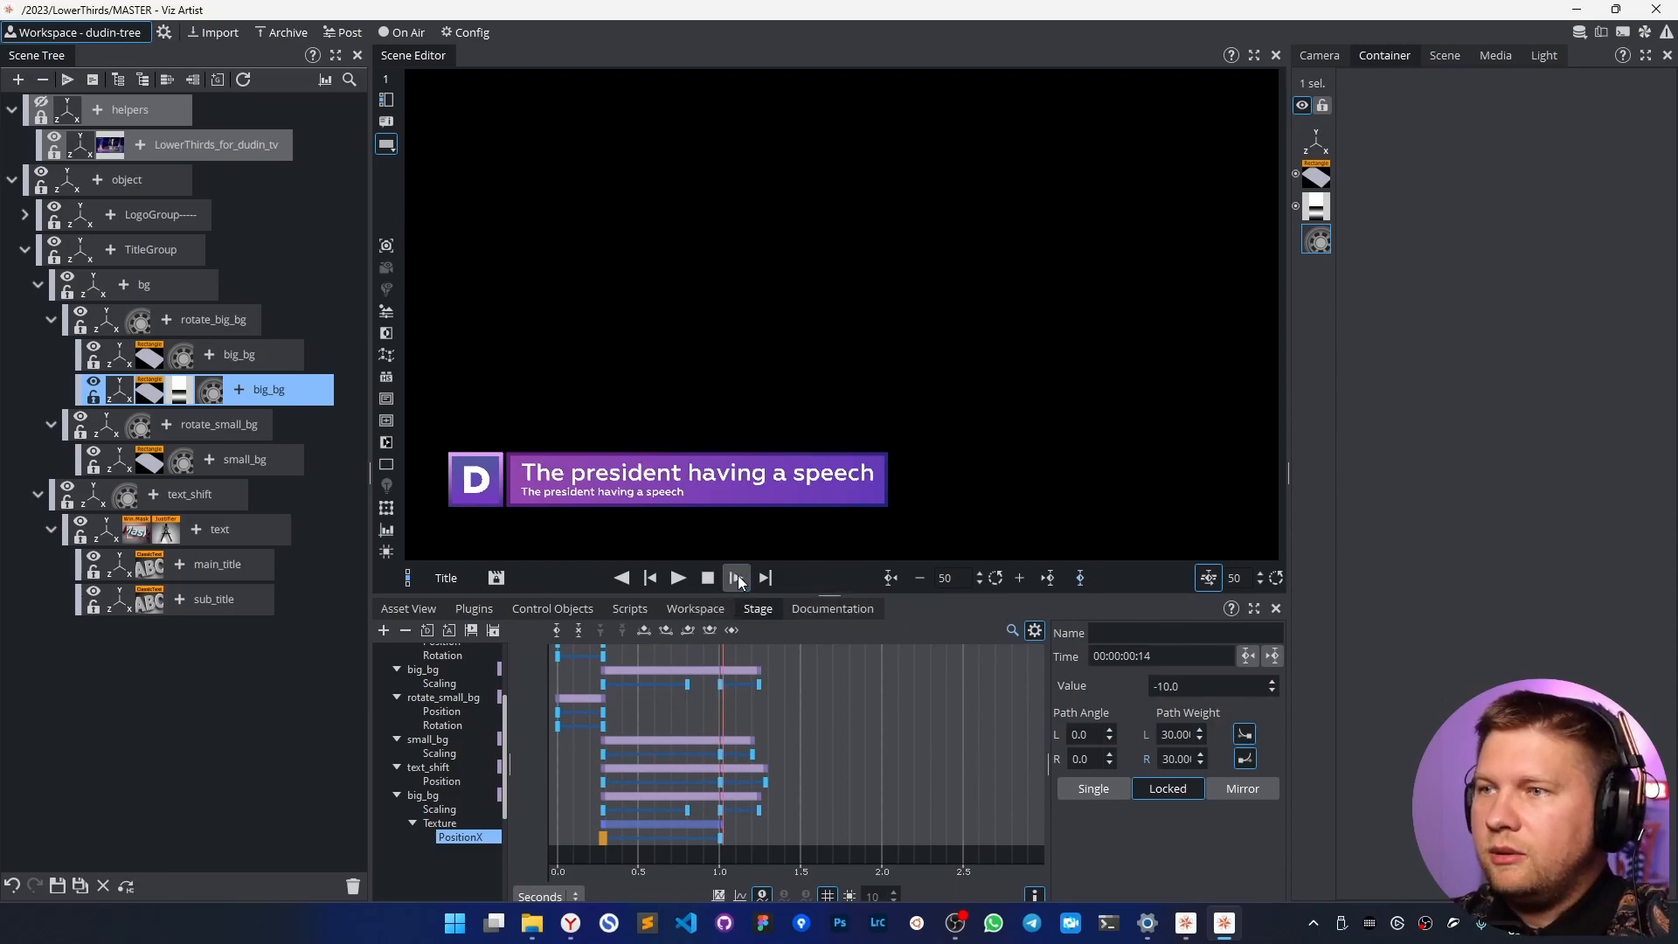
{"action": "left_click", "coordinate": [678, 578]}
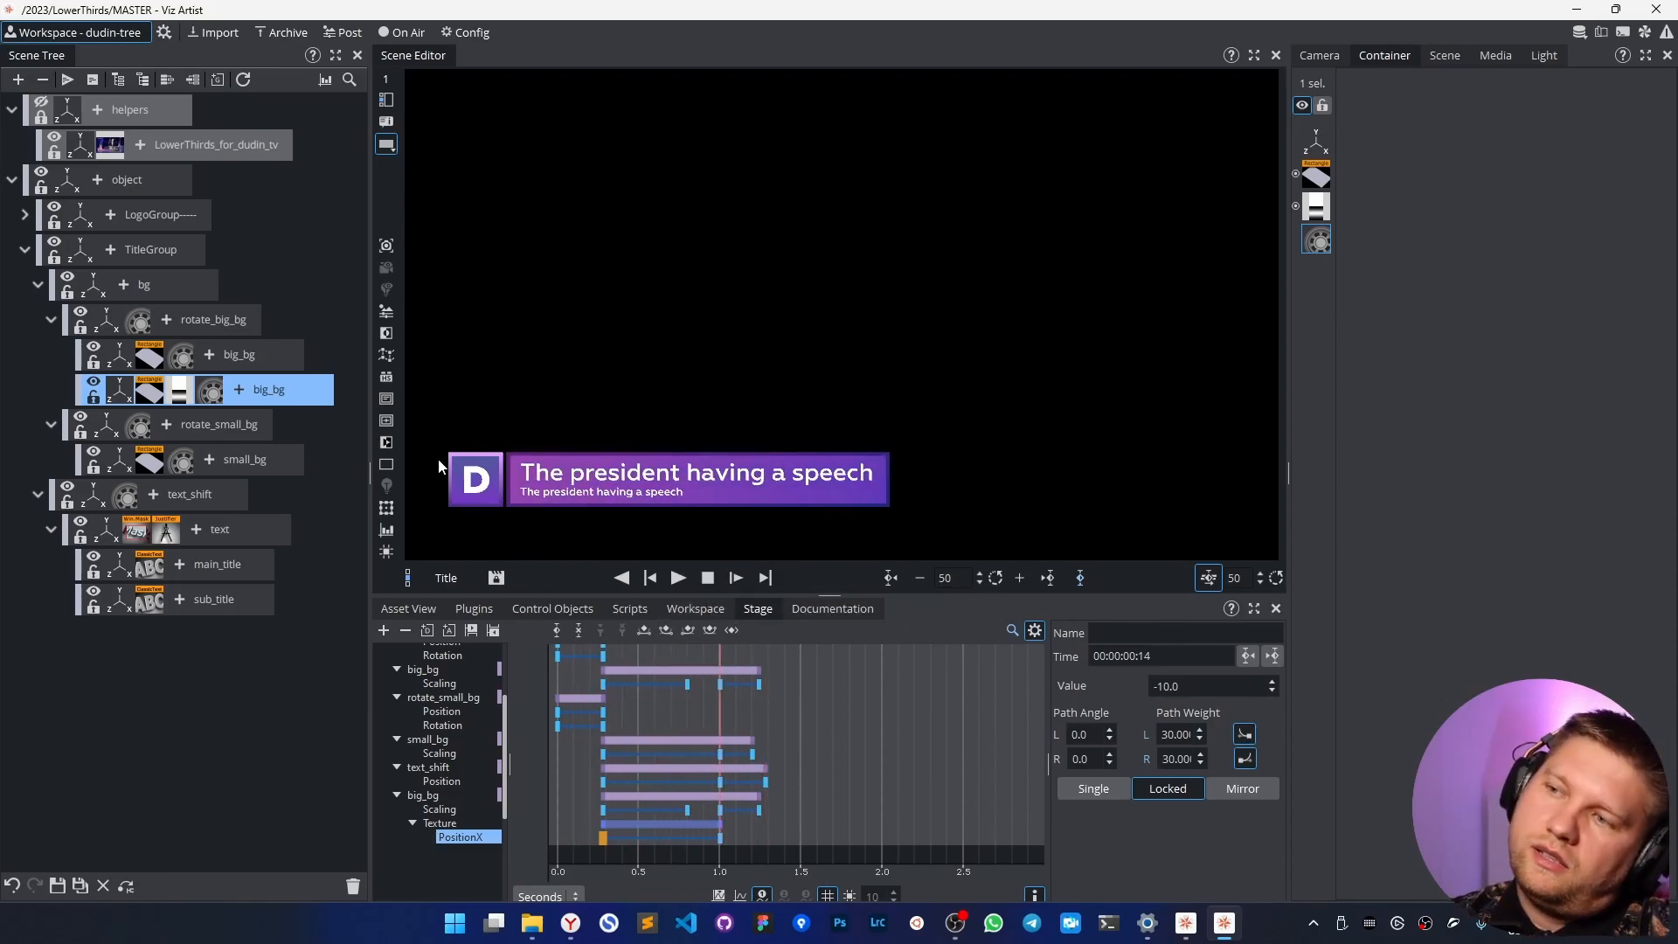
Replay the Title animation through its in and out parts and save the scene.
{"action": "left_click", "coordinate": [676, 578]}
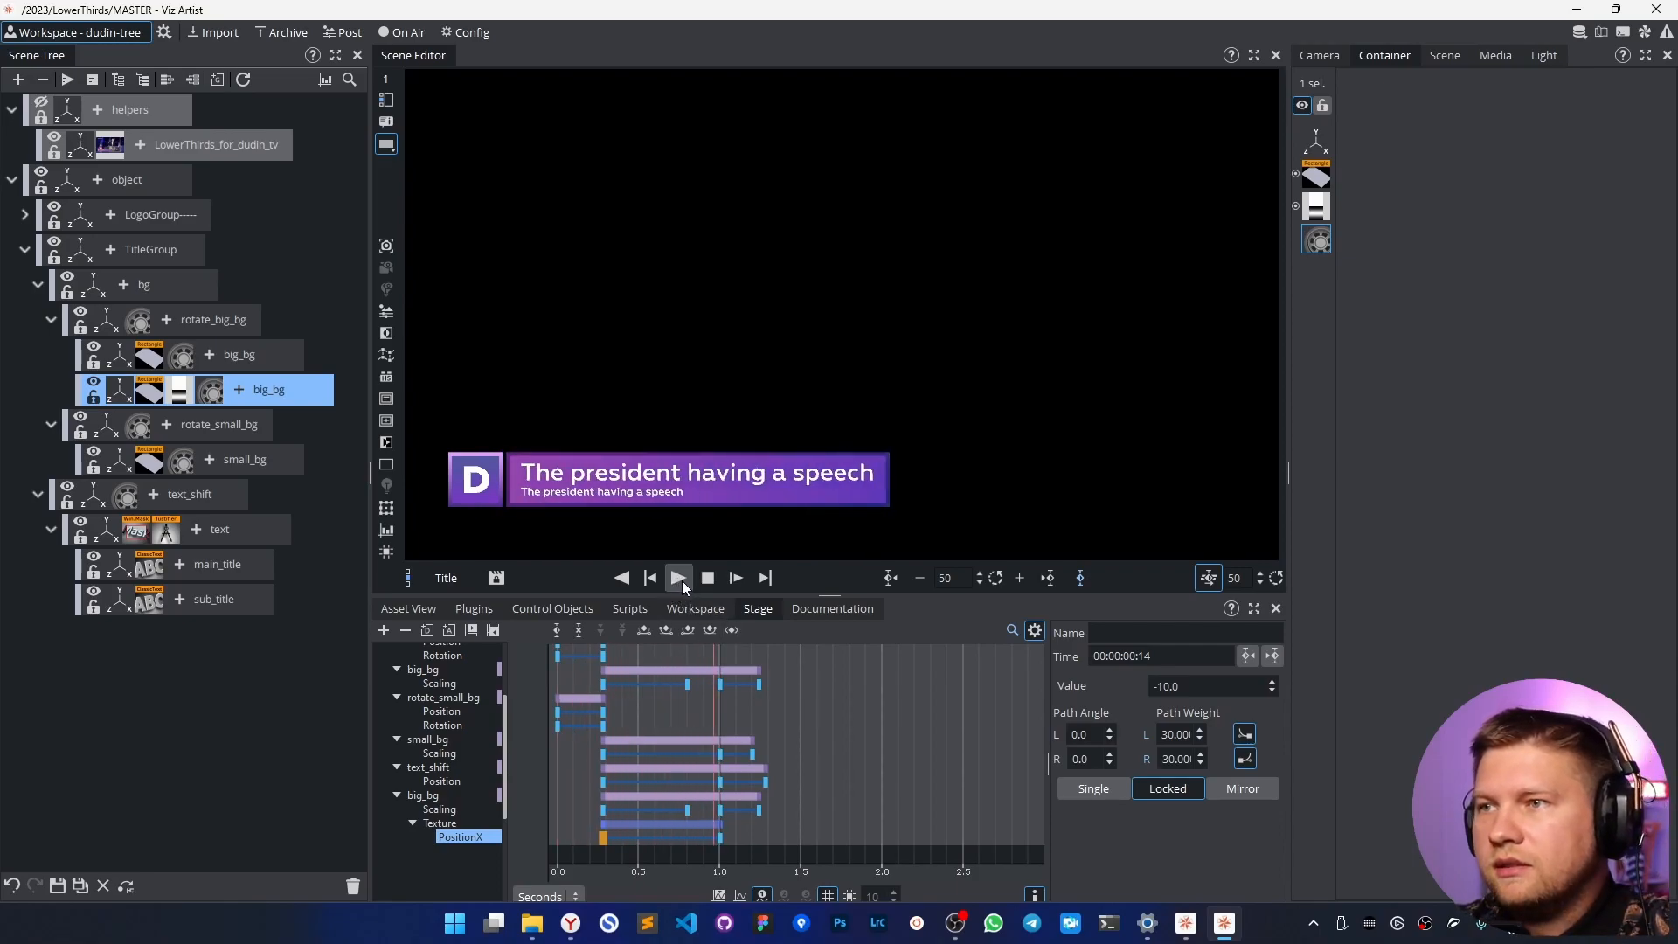
{"action": "left_click", "coordinate": [735, 580]}
{"action": "left_click", "coordinate": [683, 580]}
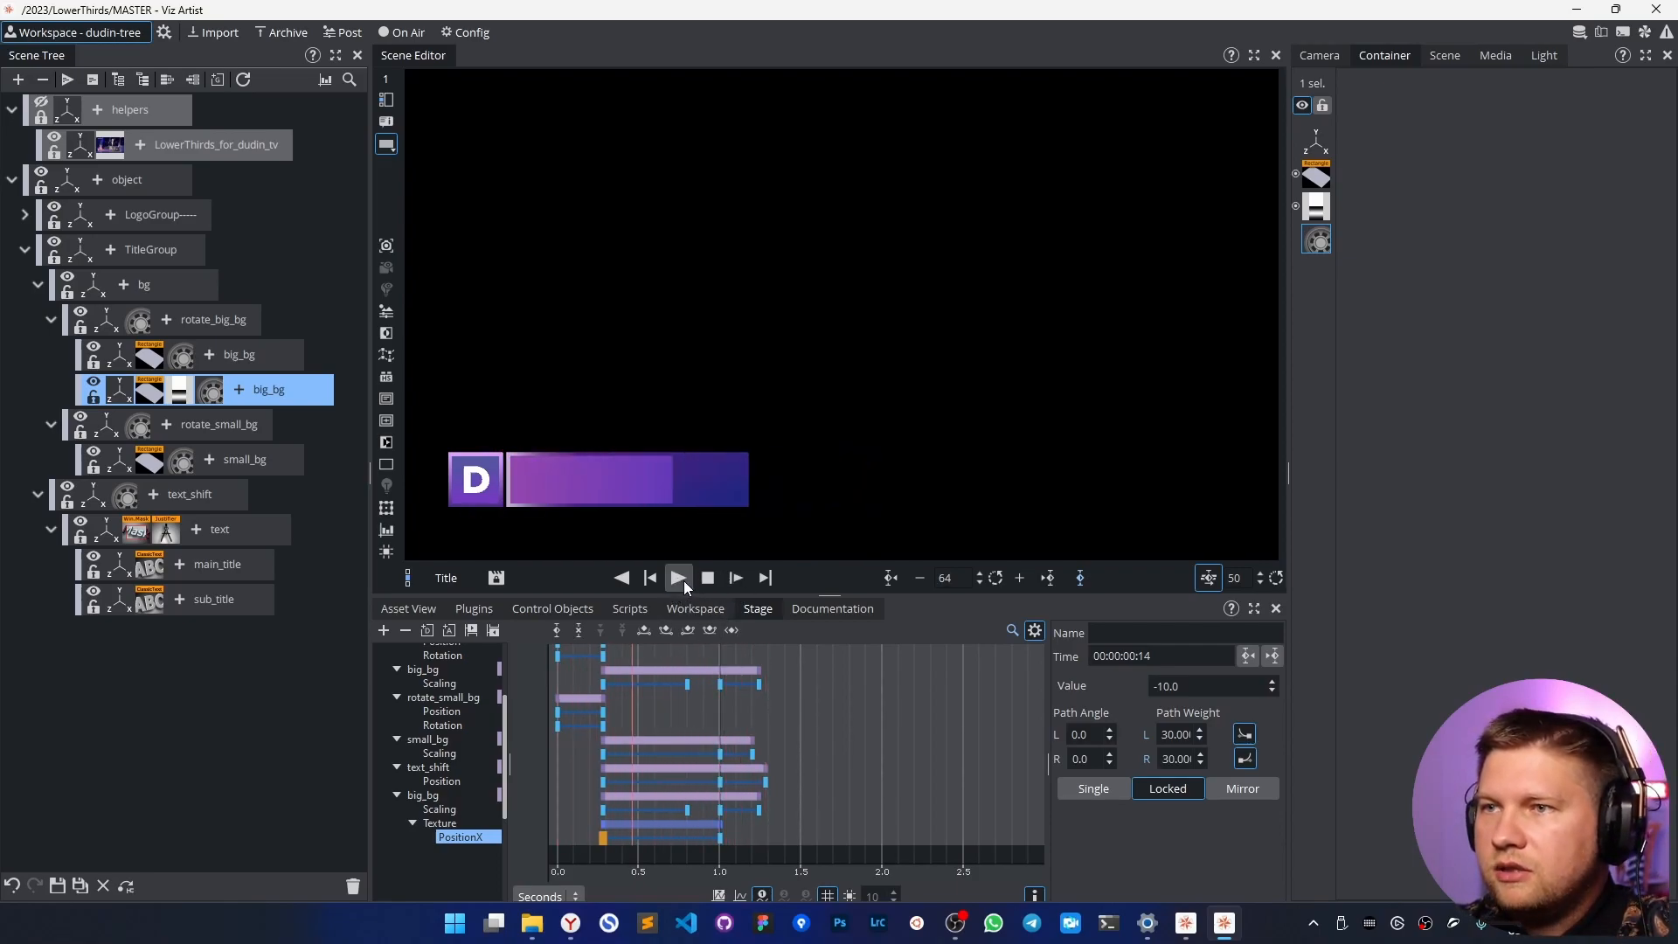
{"action": "left_click", "coordinate": [54, 887]}
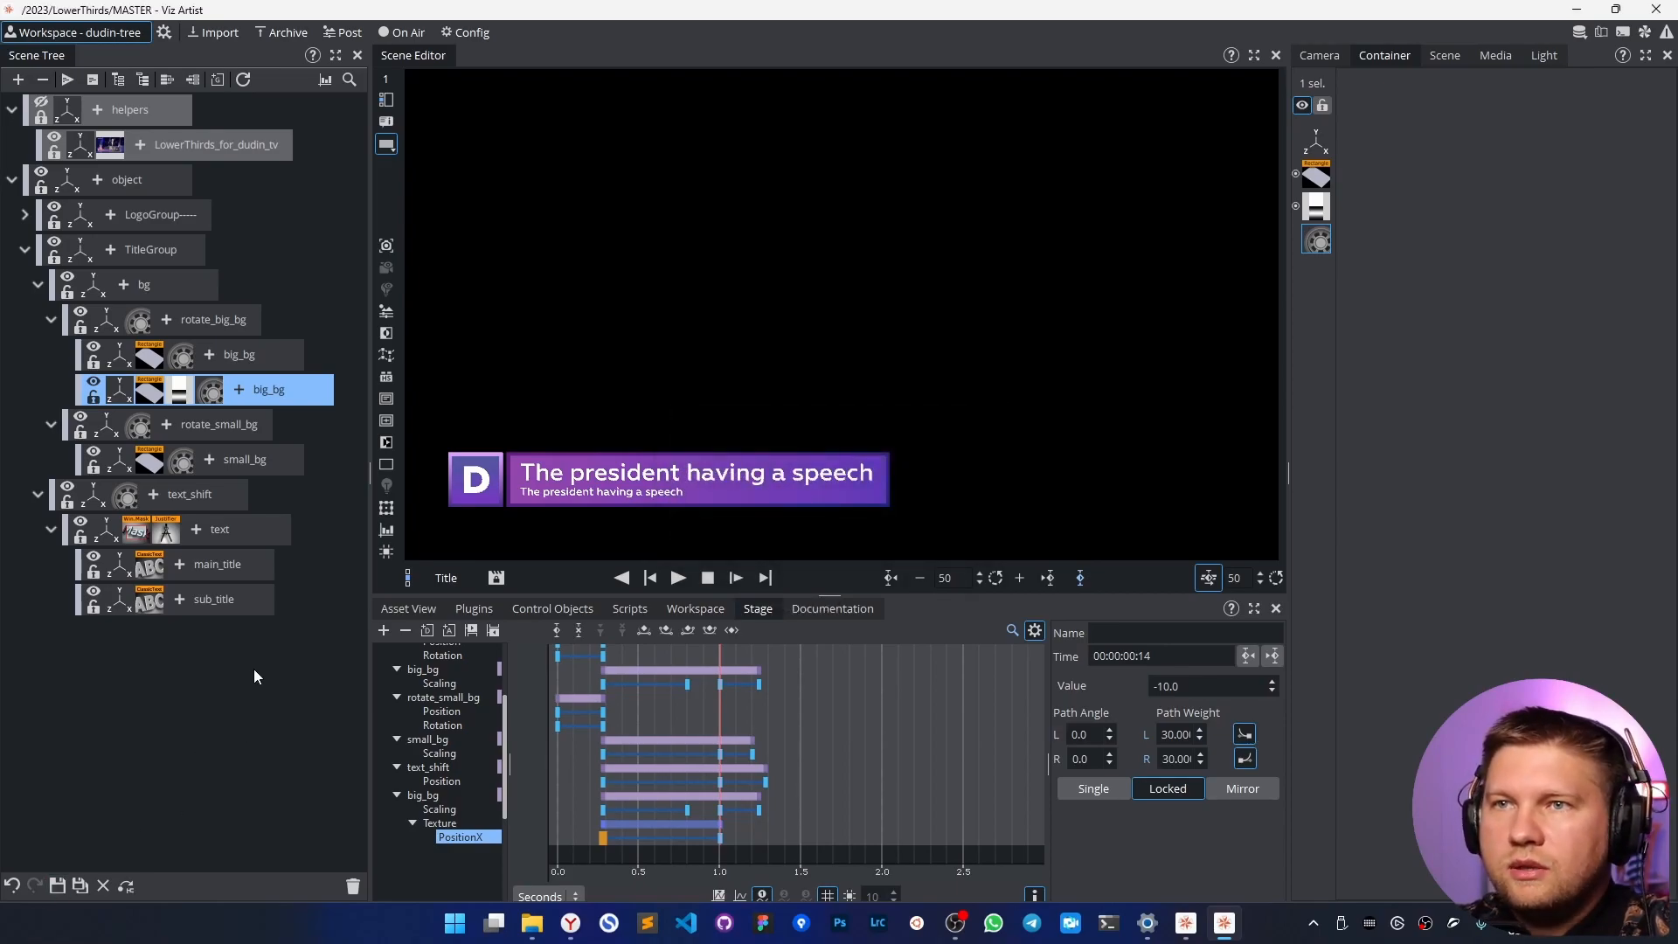
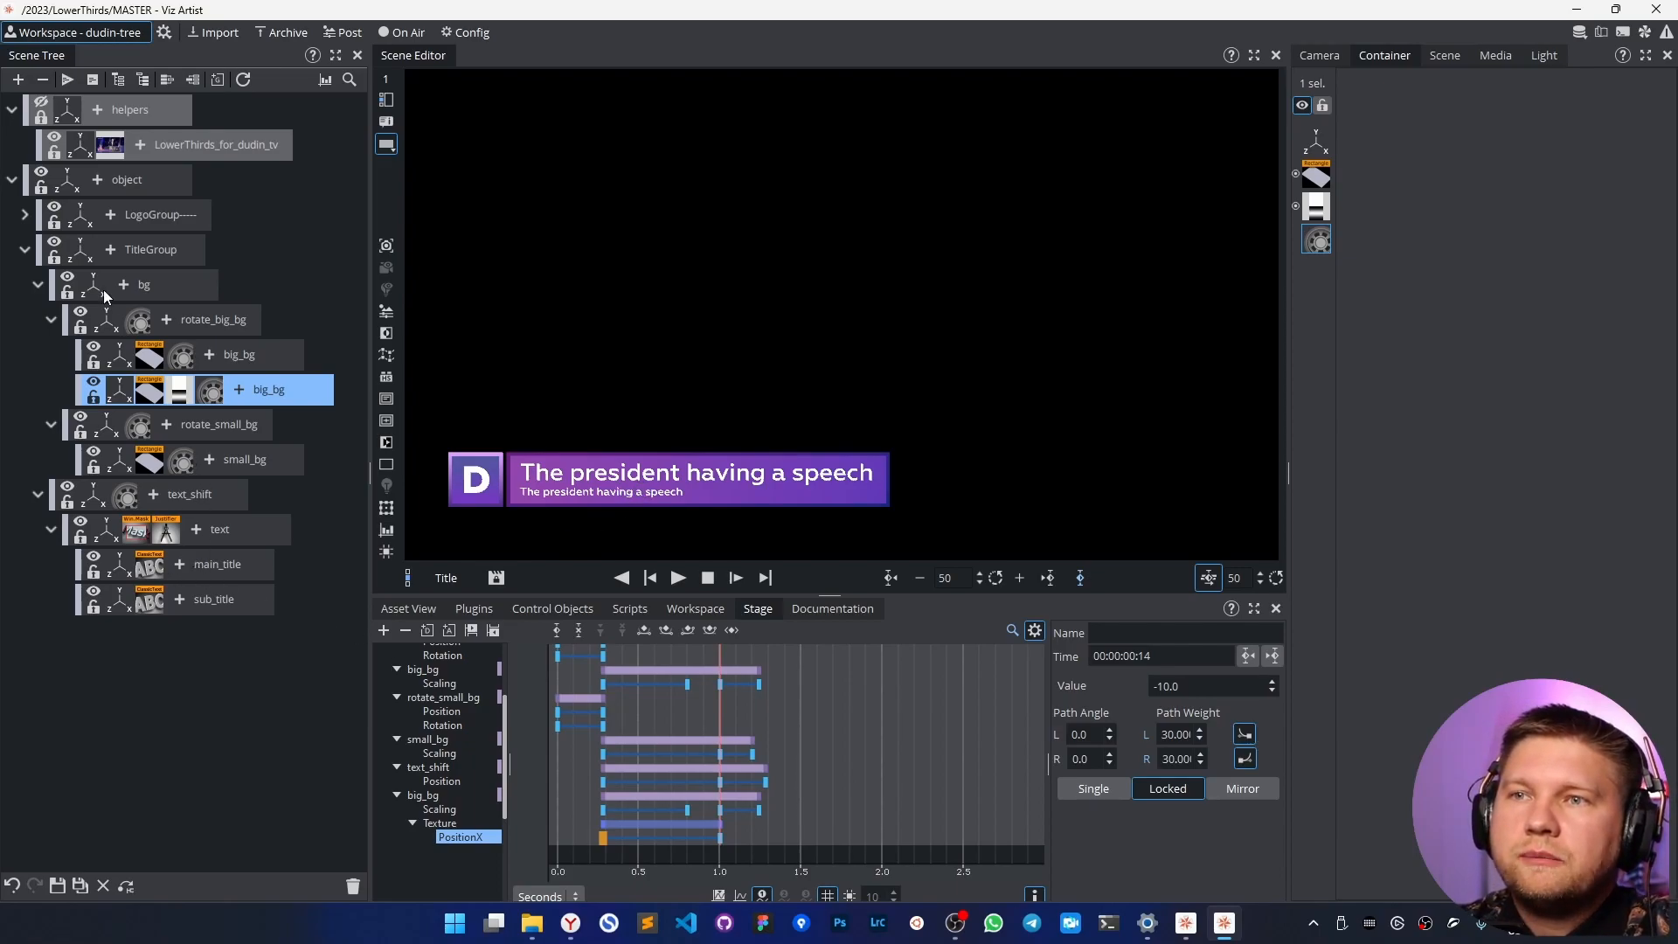
Wrap text_shift in a new parent container inside TitleGroup and merge that container into a single geometry.
{"action": "left_click", "coordinate": [159, 285]}
{"action": "left_click", "coordinate": [38, 285]}
{"action": "left_click", "coordinate": [37, 319]}
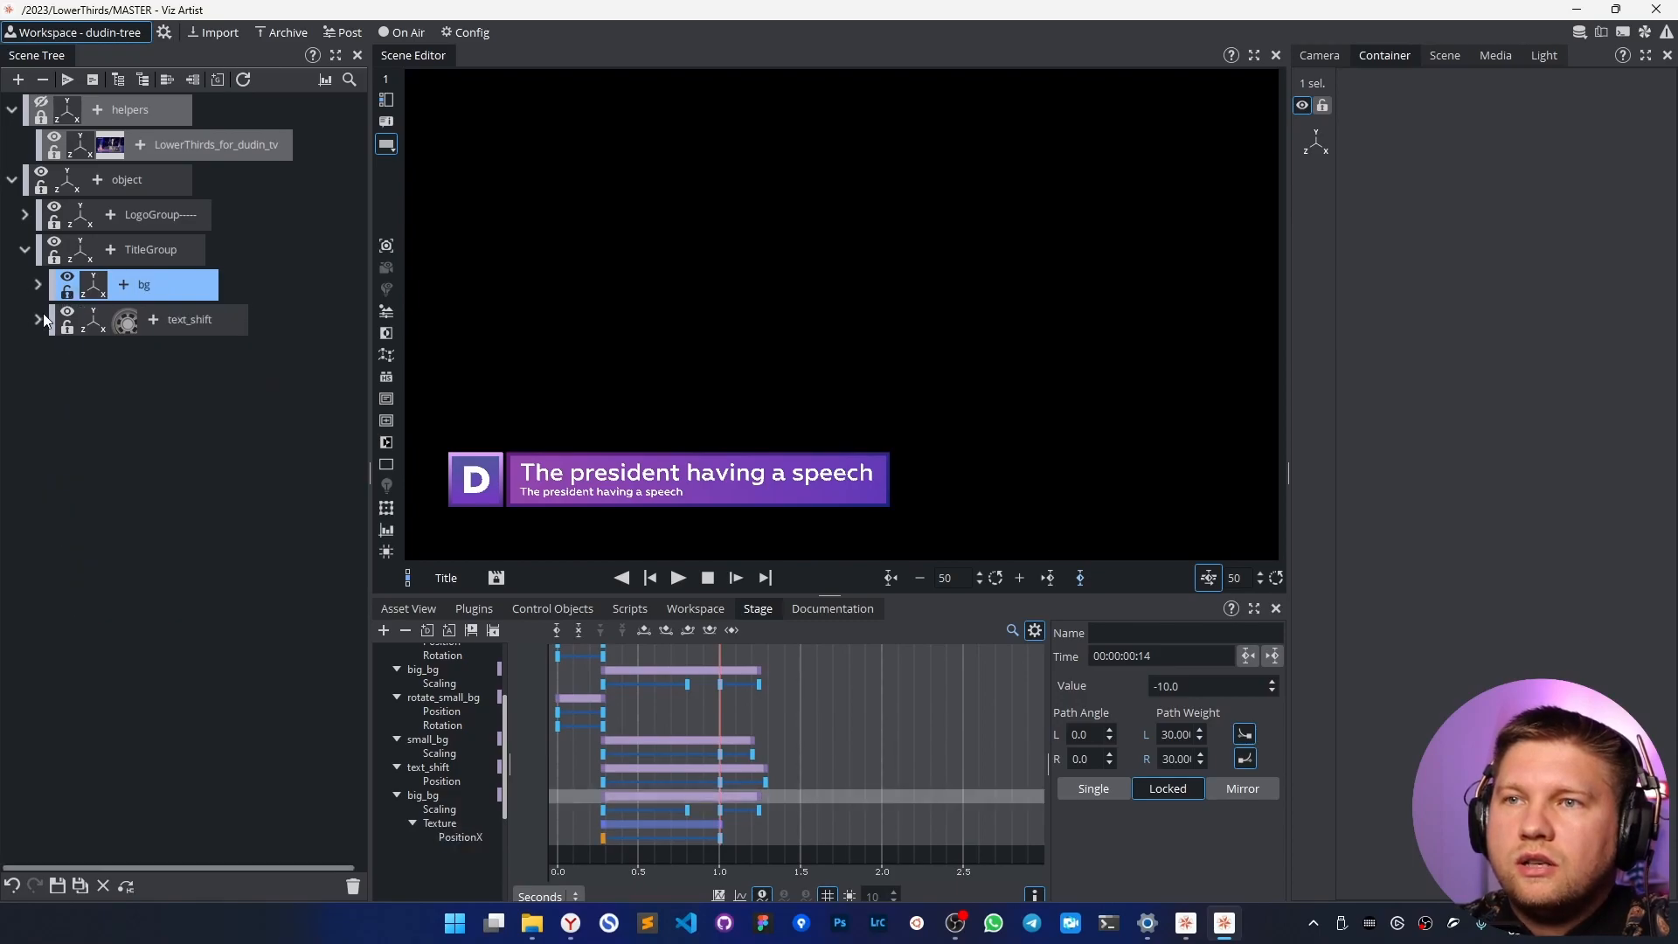
{"action": "left_click", "coordinate": [192, 323]}
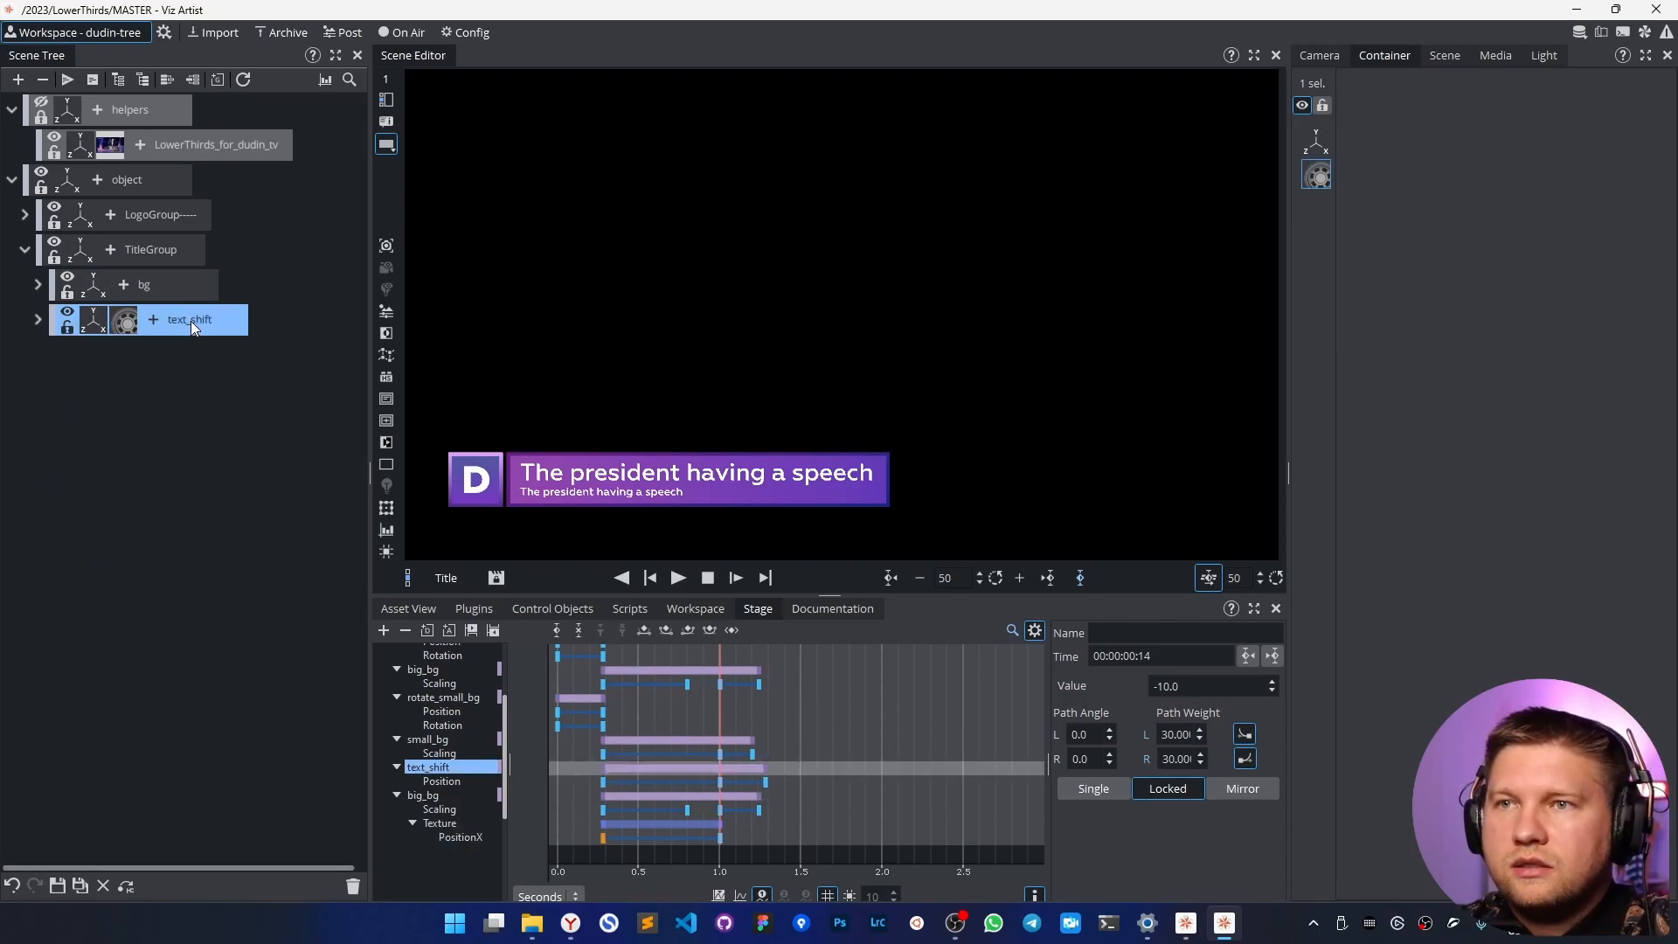
{"action": "left_click", "coordinate": [120, 80]}
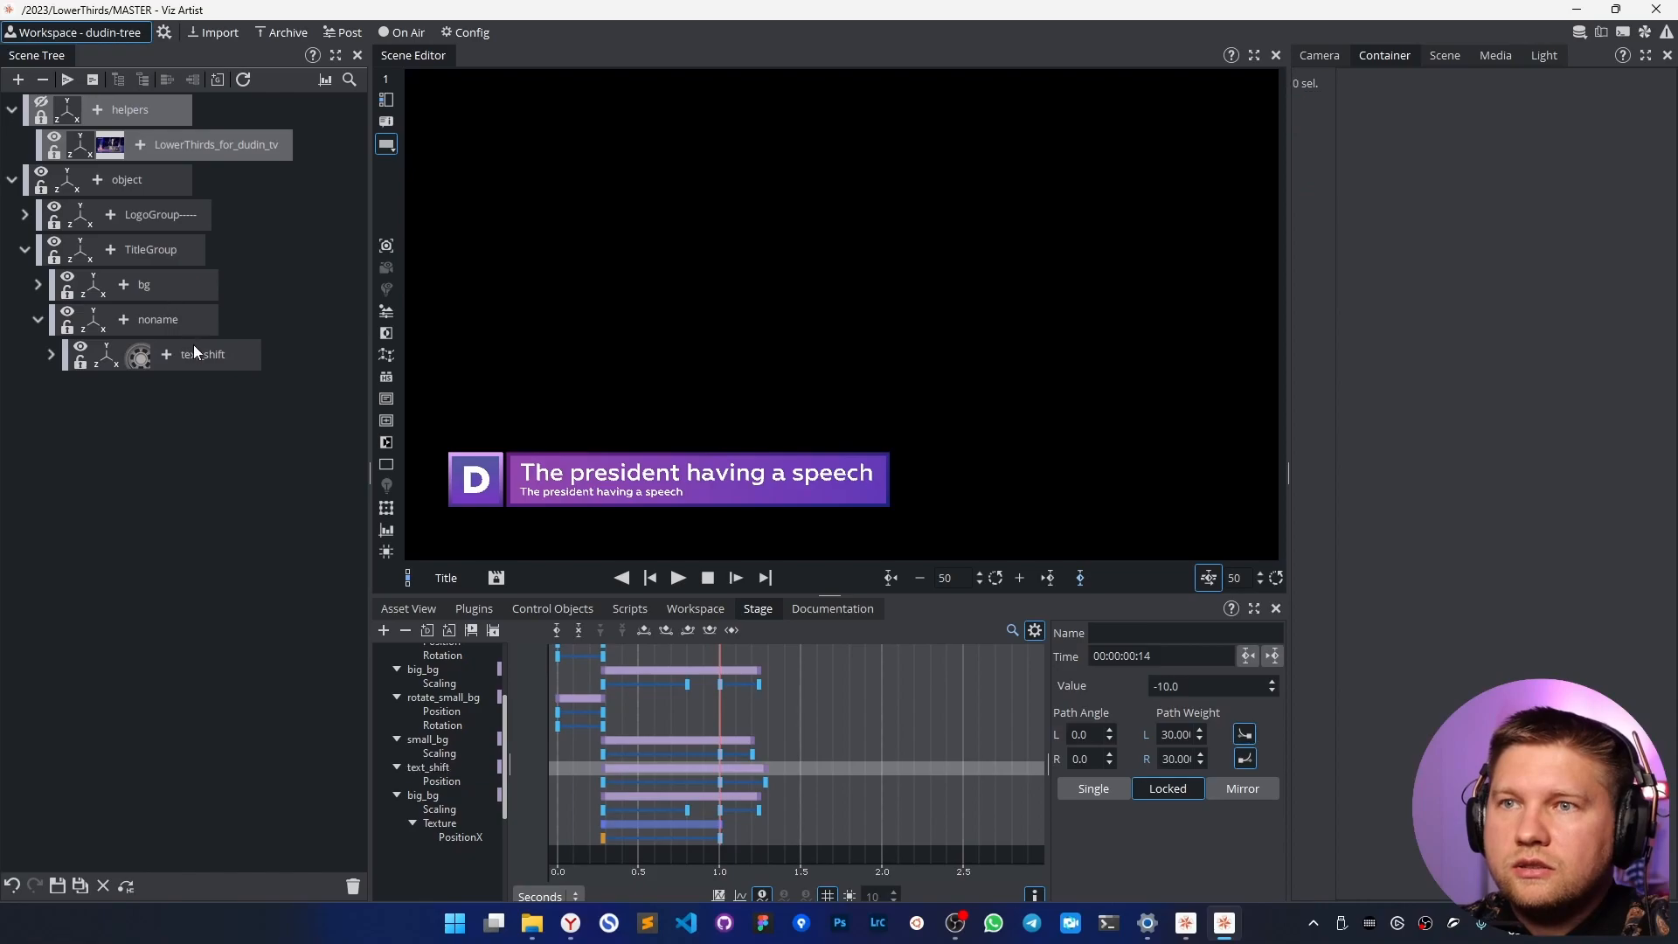
{"action": "left_click", "coordinate": [166, 328]}
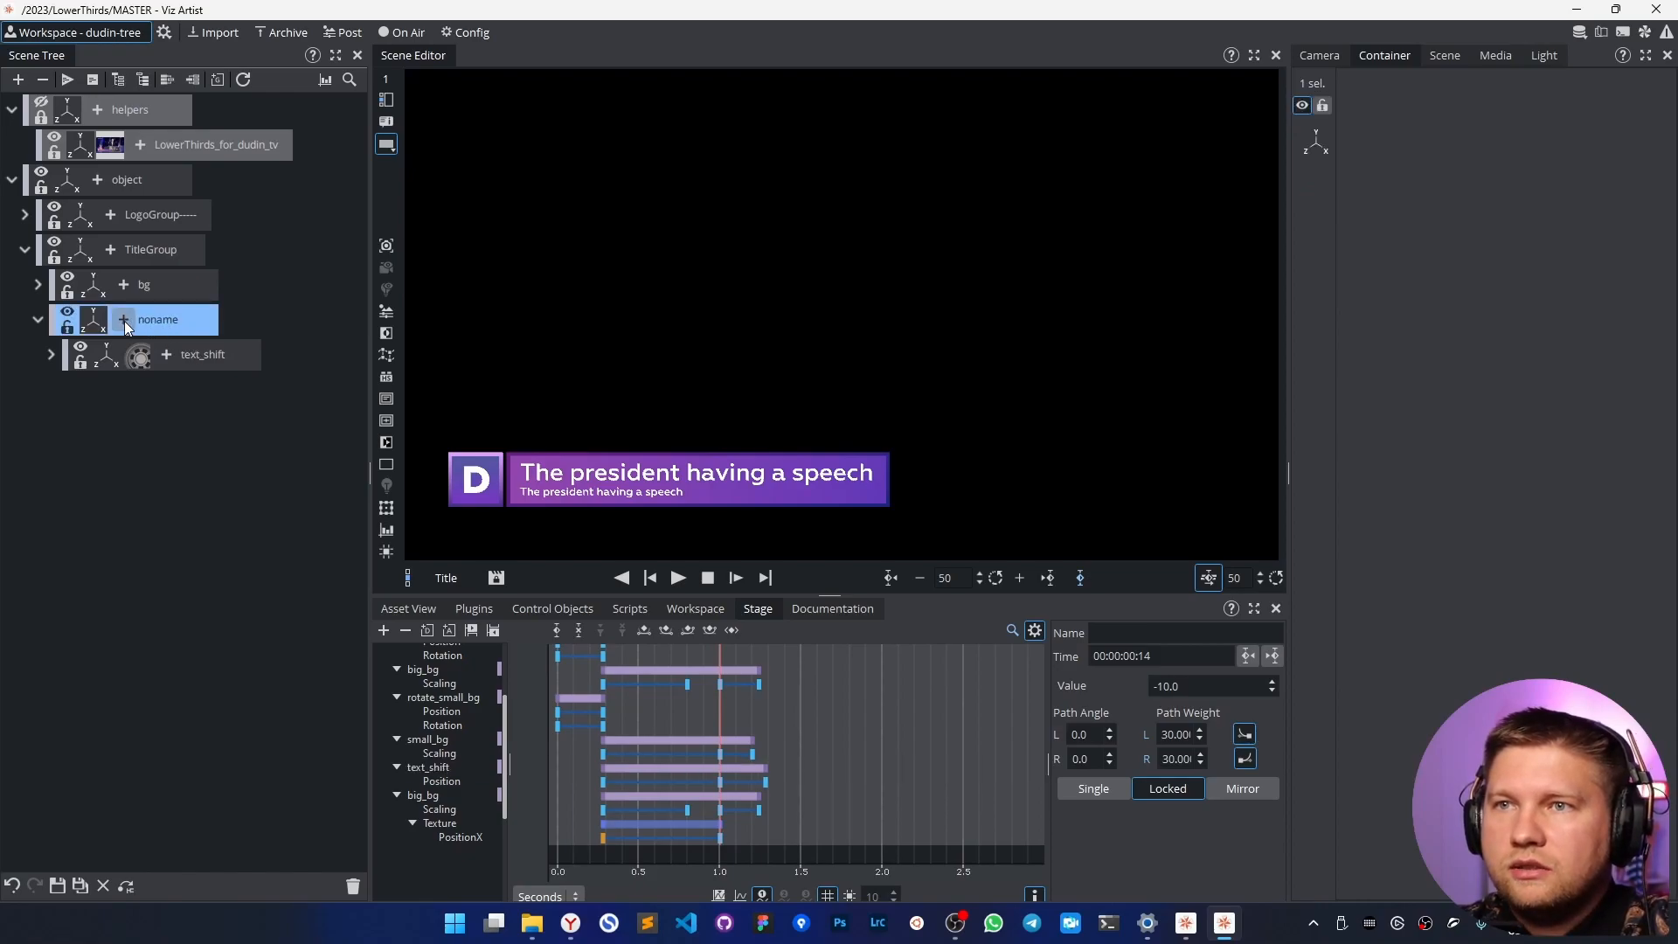
{"action": "left_click", "coordinate": [169, 81]}
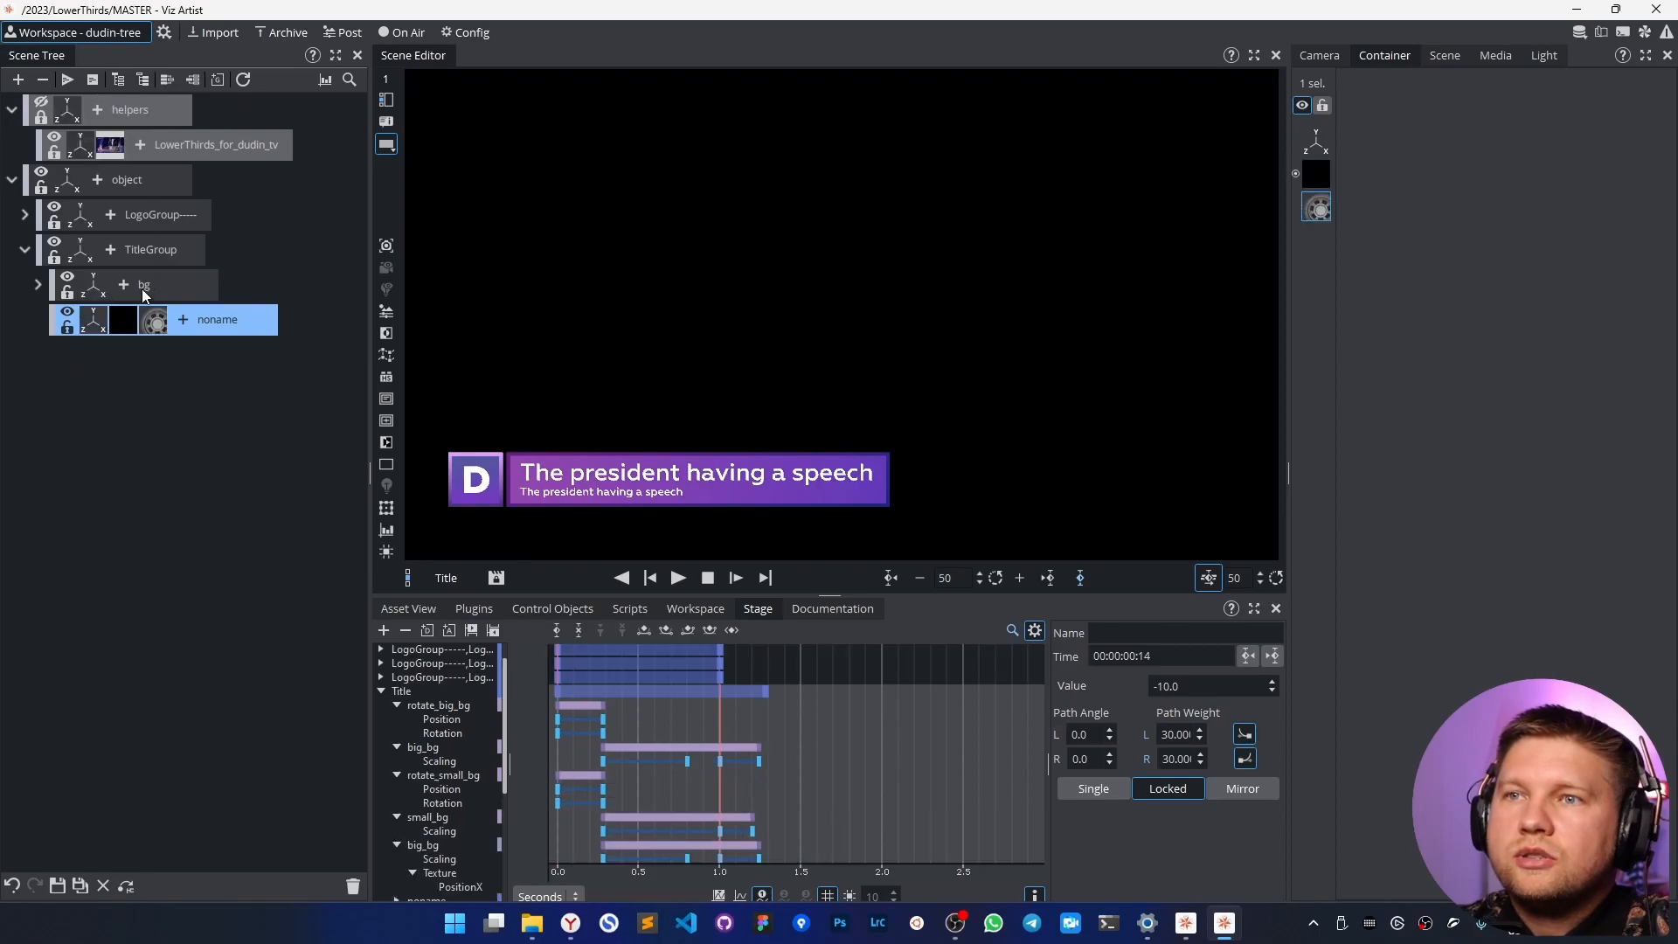
Save the merged text geometry to the 2023/LowerThirds folder under the name TitleText.
{"action": "left_click", "coordinate": [422, 609]}
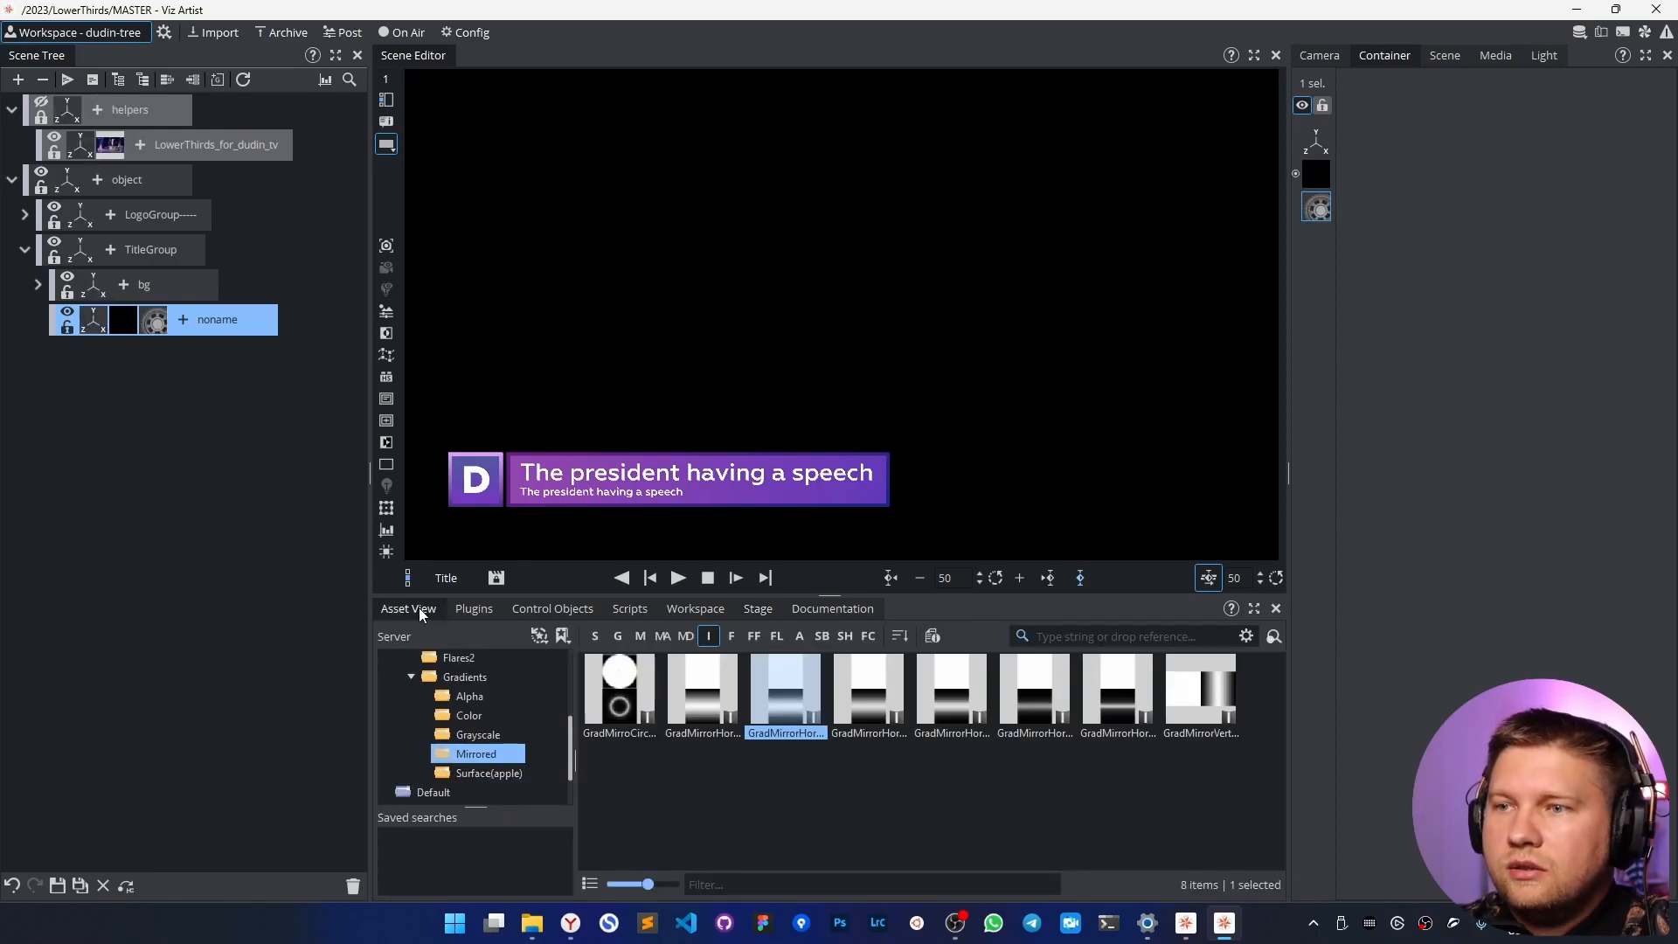
{"action": "left_click", "coordinate": [450, 698]}
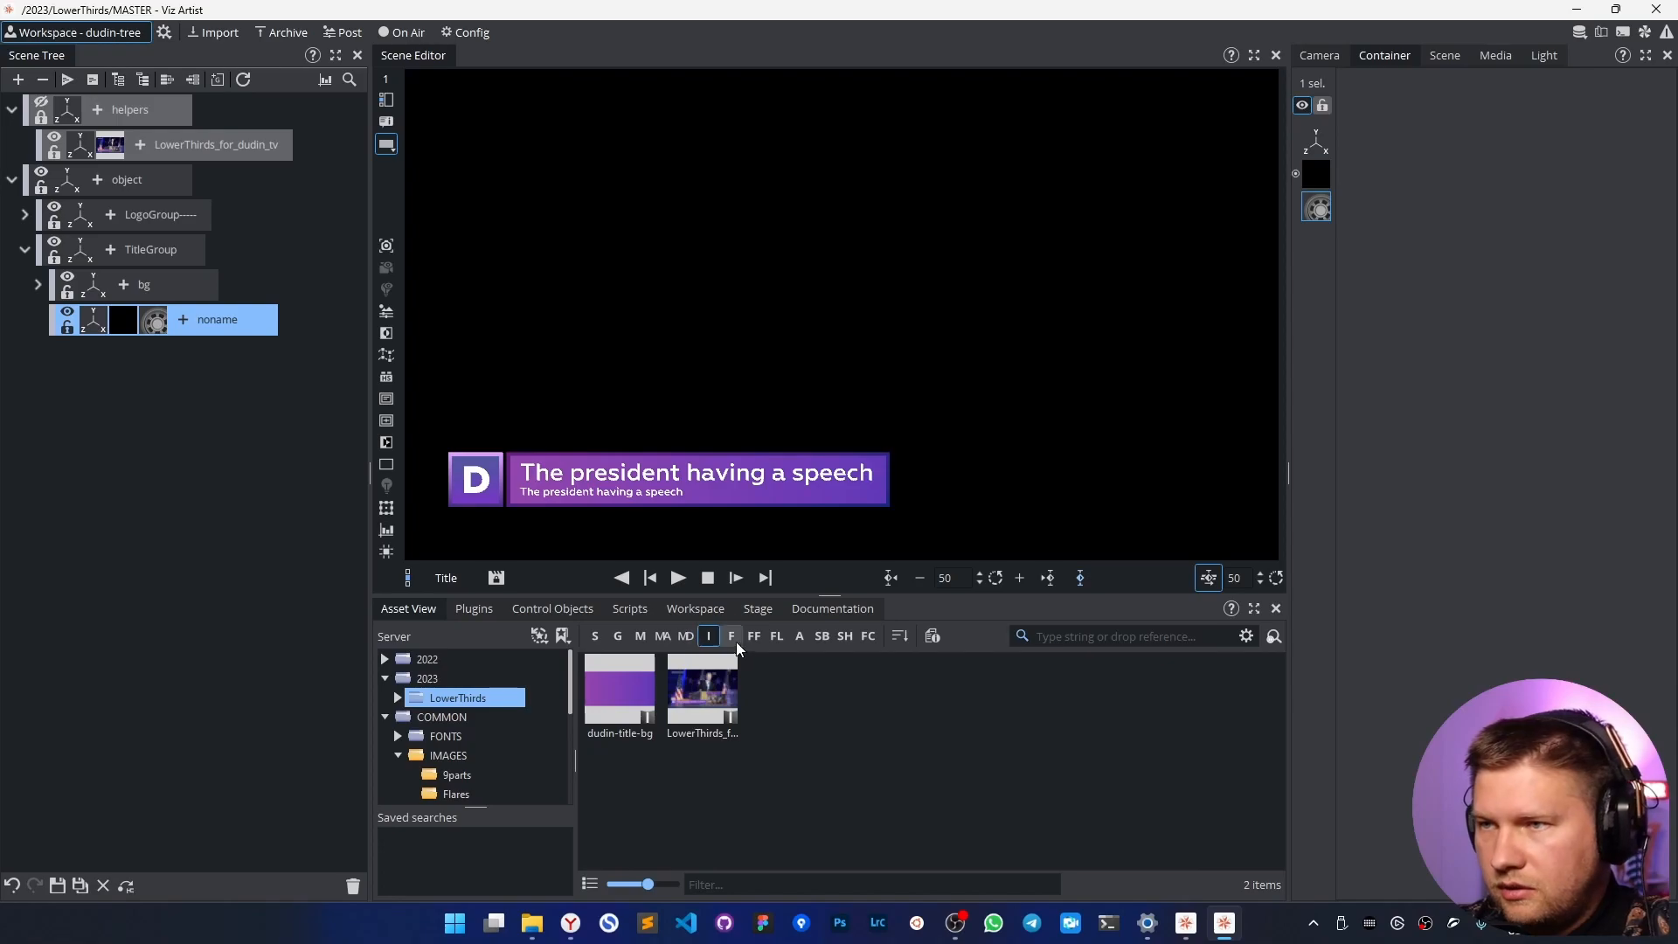
{"action": "left_click_drag", "start_coordinate": [127, 319], "coordinate": [883, 775]}
{"action": "type", "text": "TitleText"}
{"action": "left_click", "coordinate": [908, 825]}
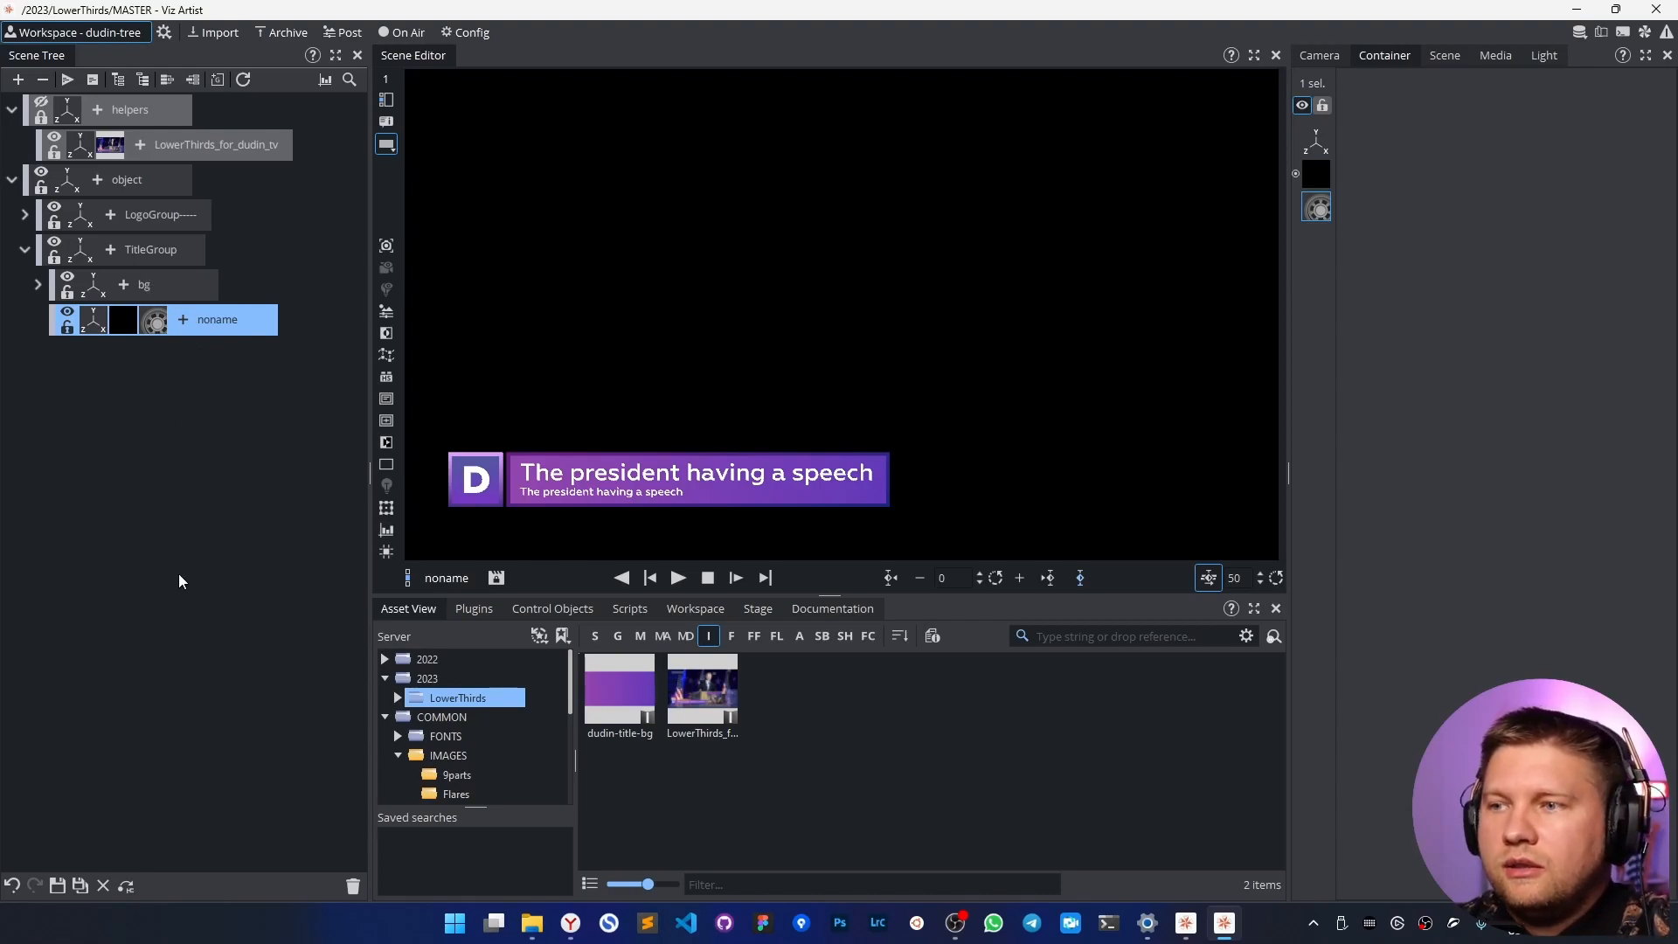
Save the scene and copy MASTER into the LowerThirds backup folder, accepting the suggested new name.
{"action": "left_click", "coordinate": [57, 886]}
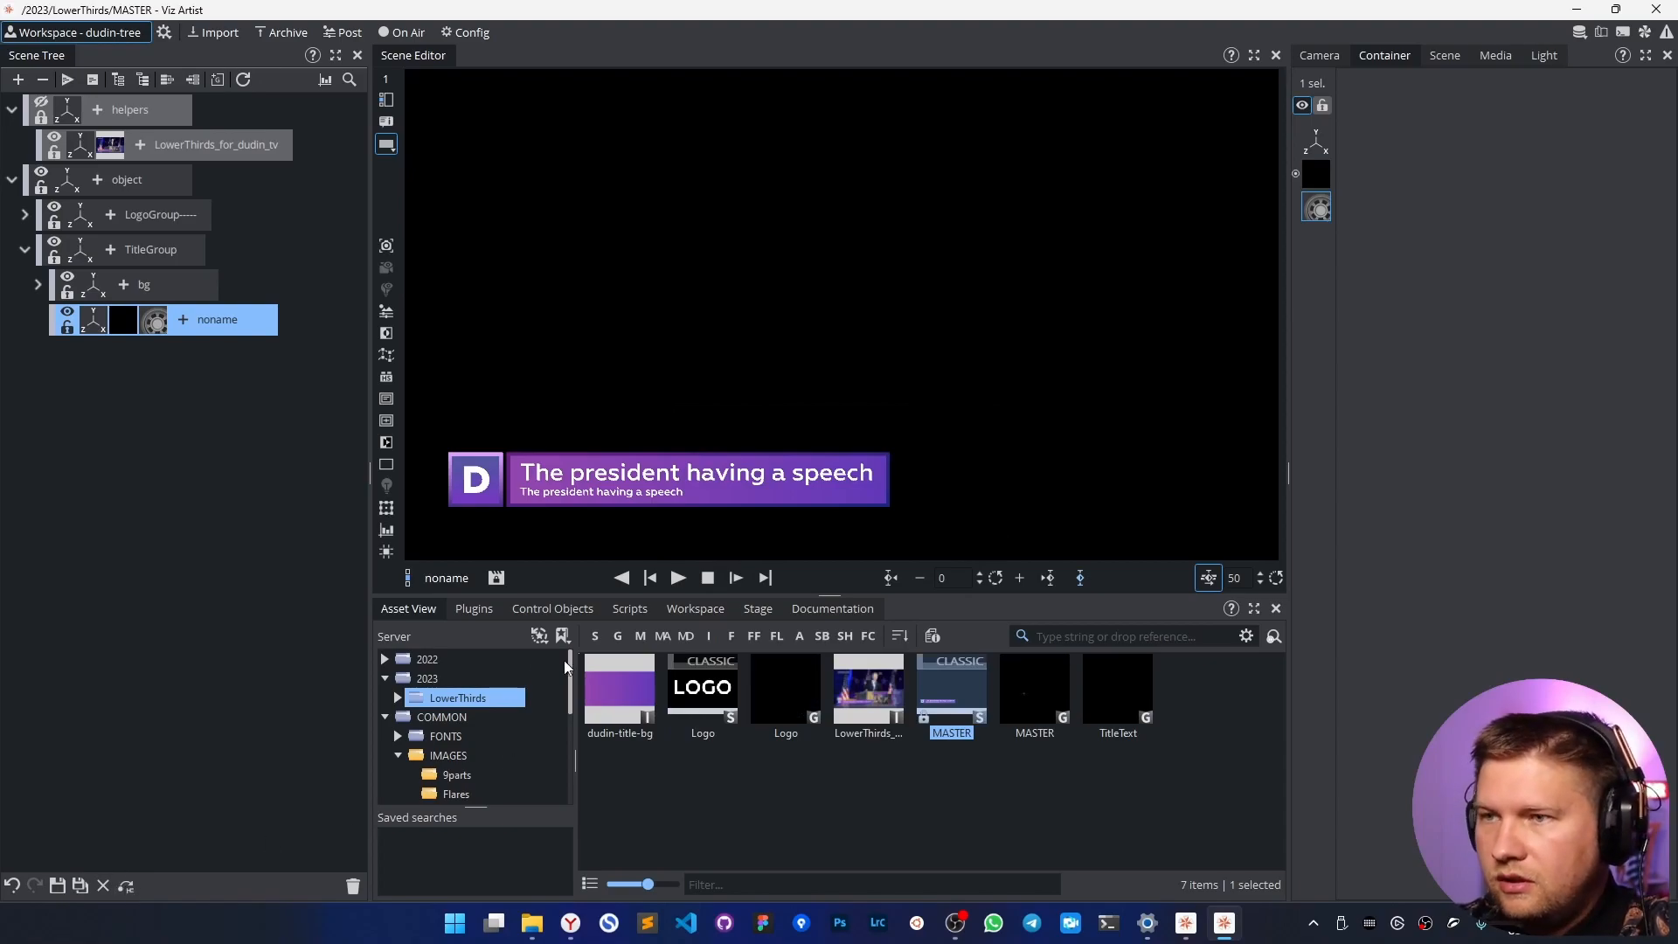
{"action": "left_click", "coordinate": [594, 635]}
{"action": "left_click", "coordinate": [397, 698]}
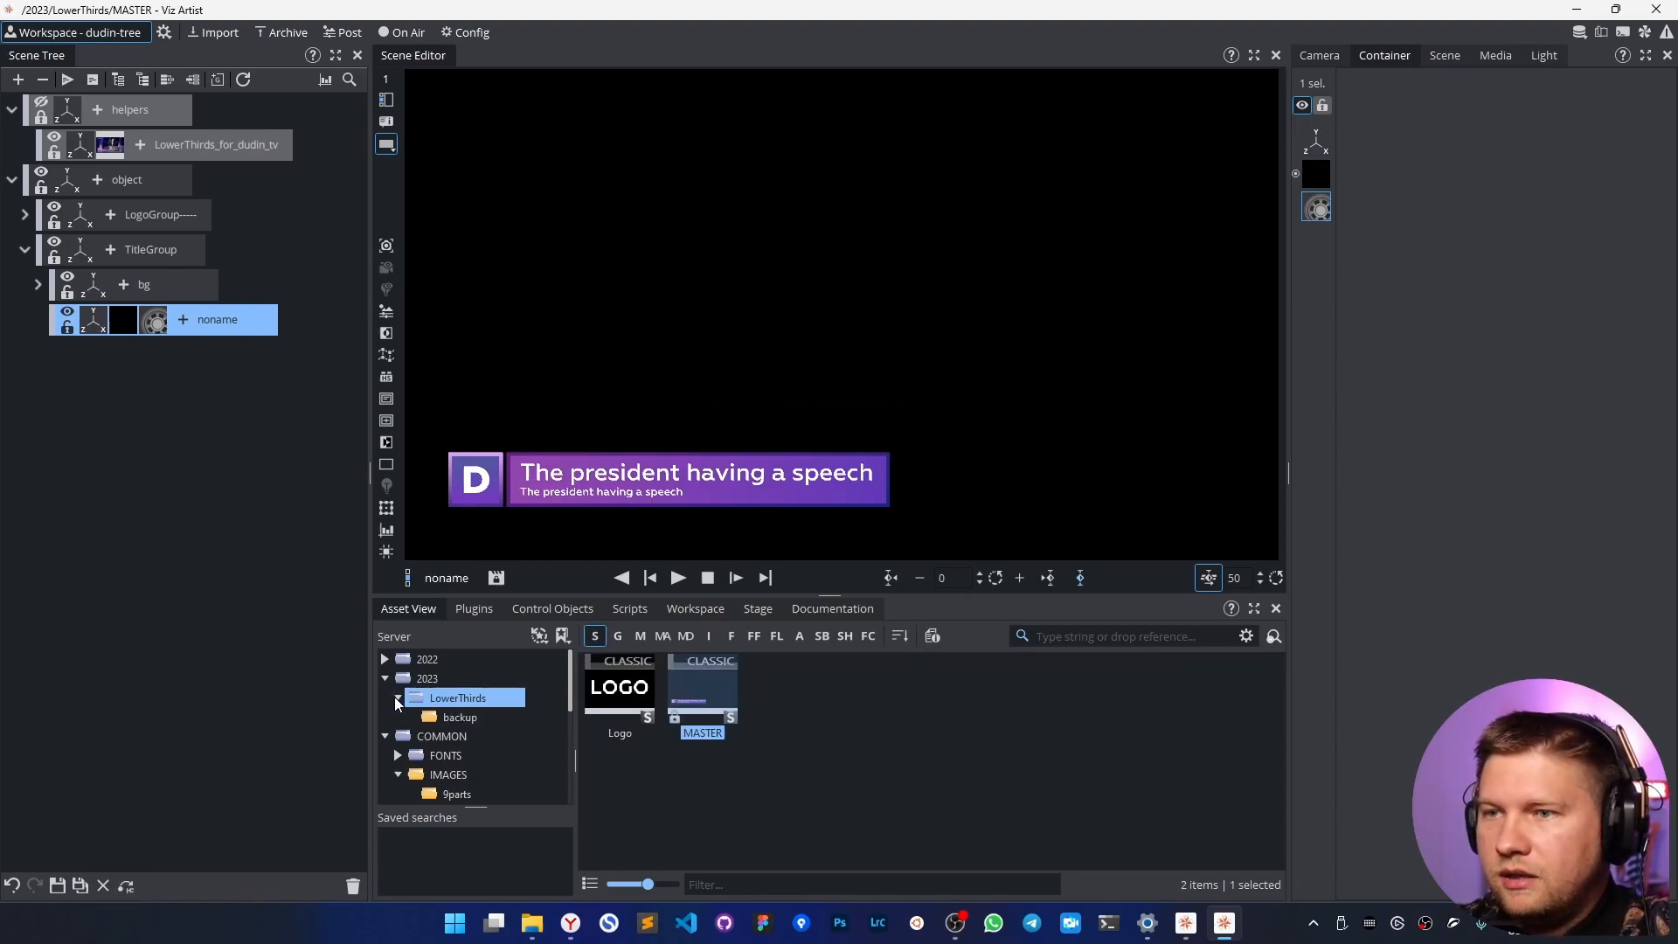
{"action": "left_click_drag", "start_coordinate": [705, 704], "coordinate": [469, 722]}
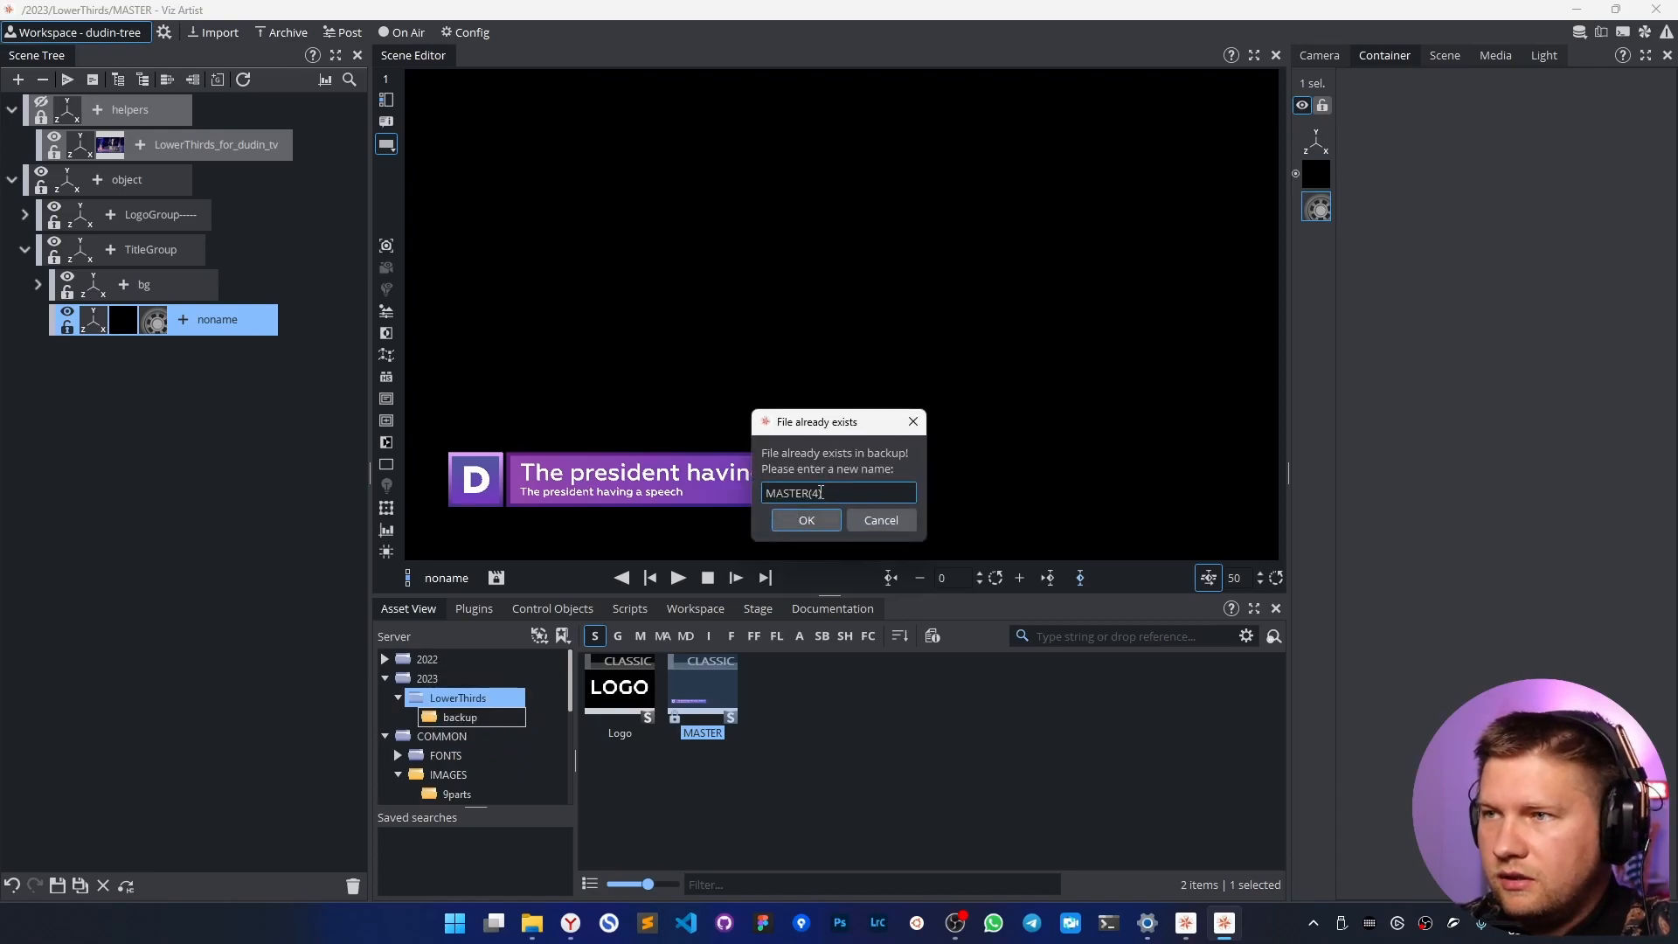
{"action": "left_click", "coordinate": [792, 521]}
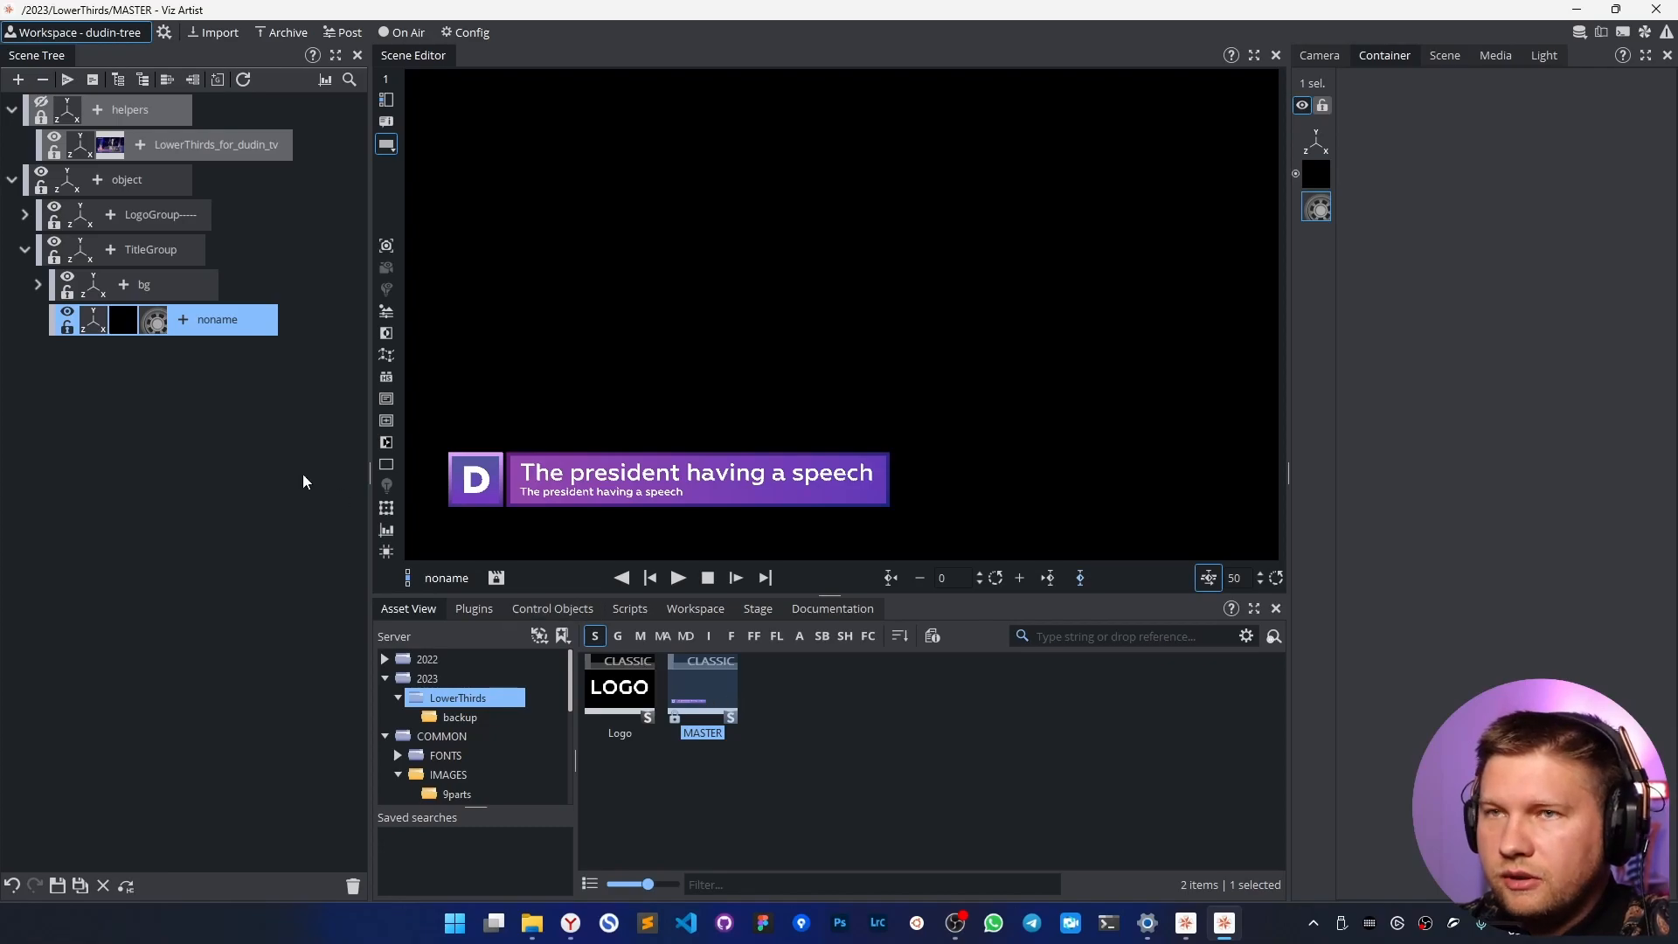
Delete the merged text container from the scene and add an empty container named Title below bg in TitleGroup.
{"action": "left_click_drag", "start_coordinate": [218, 321], "coordinate": [353, 886]}
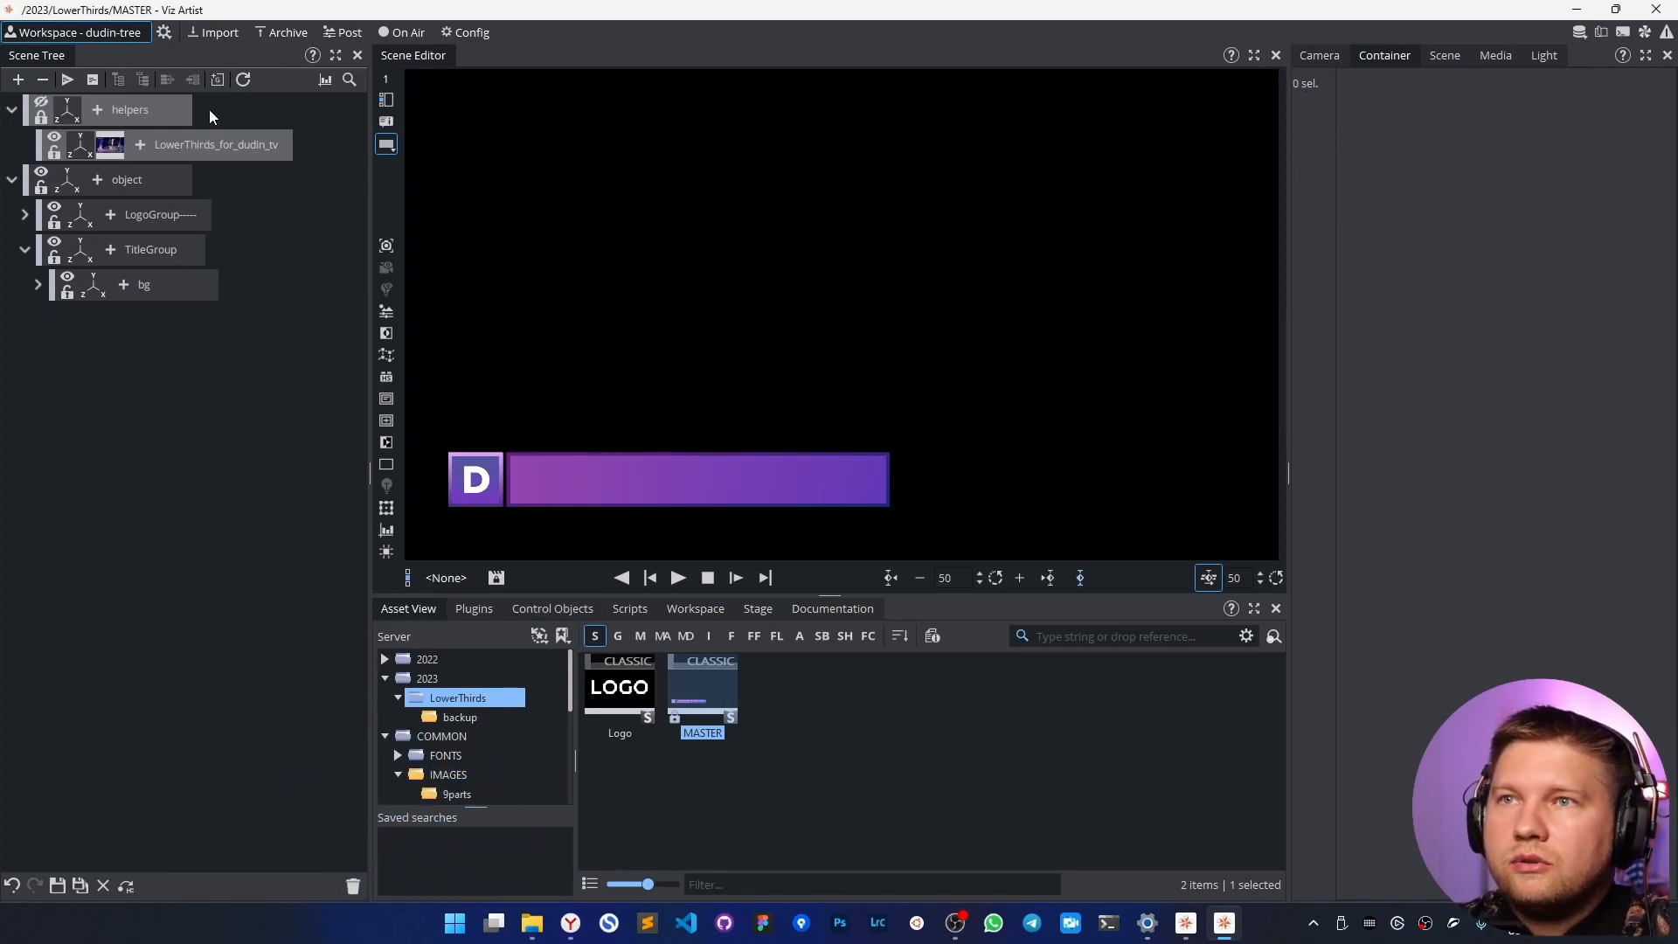
{"action": "left_click_drag", "start_coordinate": [199, 131], "coordinate": [150, 296]}
{"action": "double_click", "coordinate": [161, 320]}
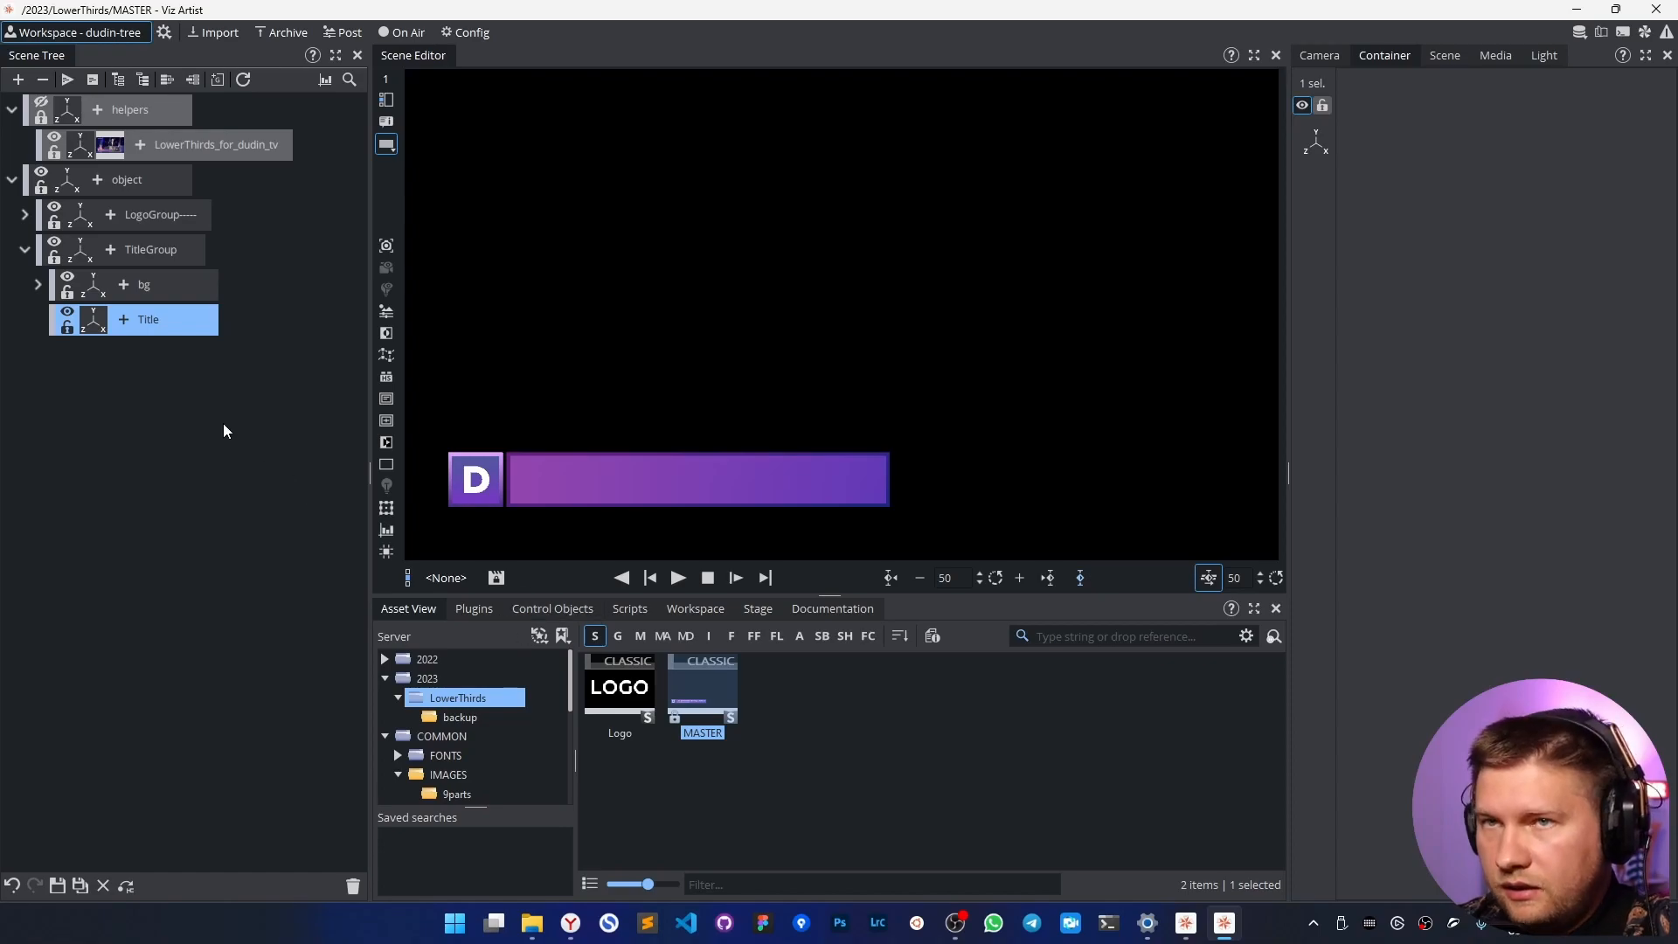
Add the Toggle plugin to the Title container, collapse its four directors on the stage and widen the director list.
{"action": "left_click", "coordinate": [126, 318]}
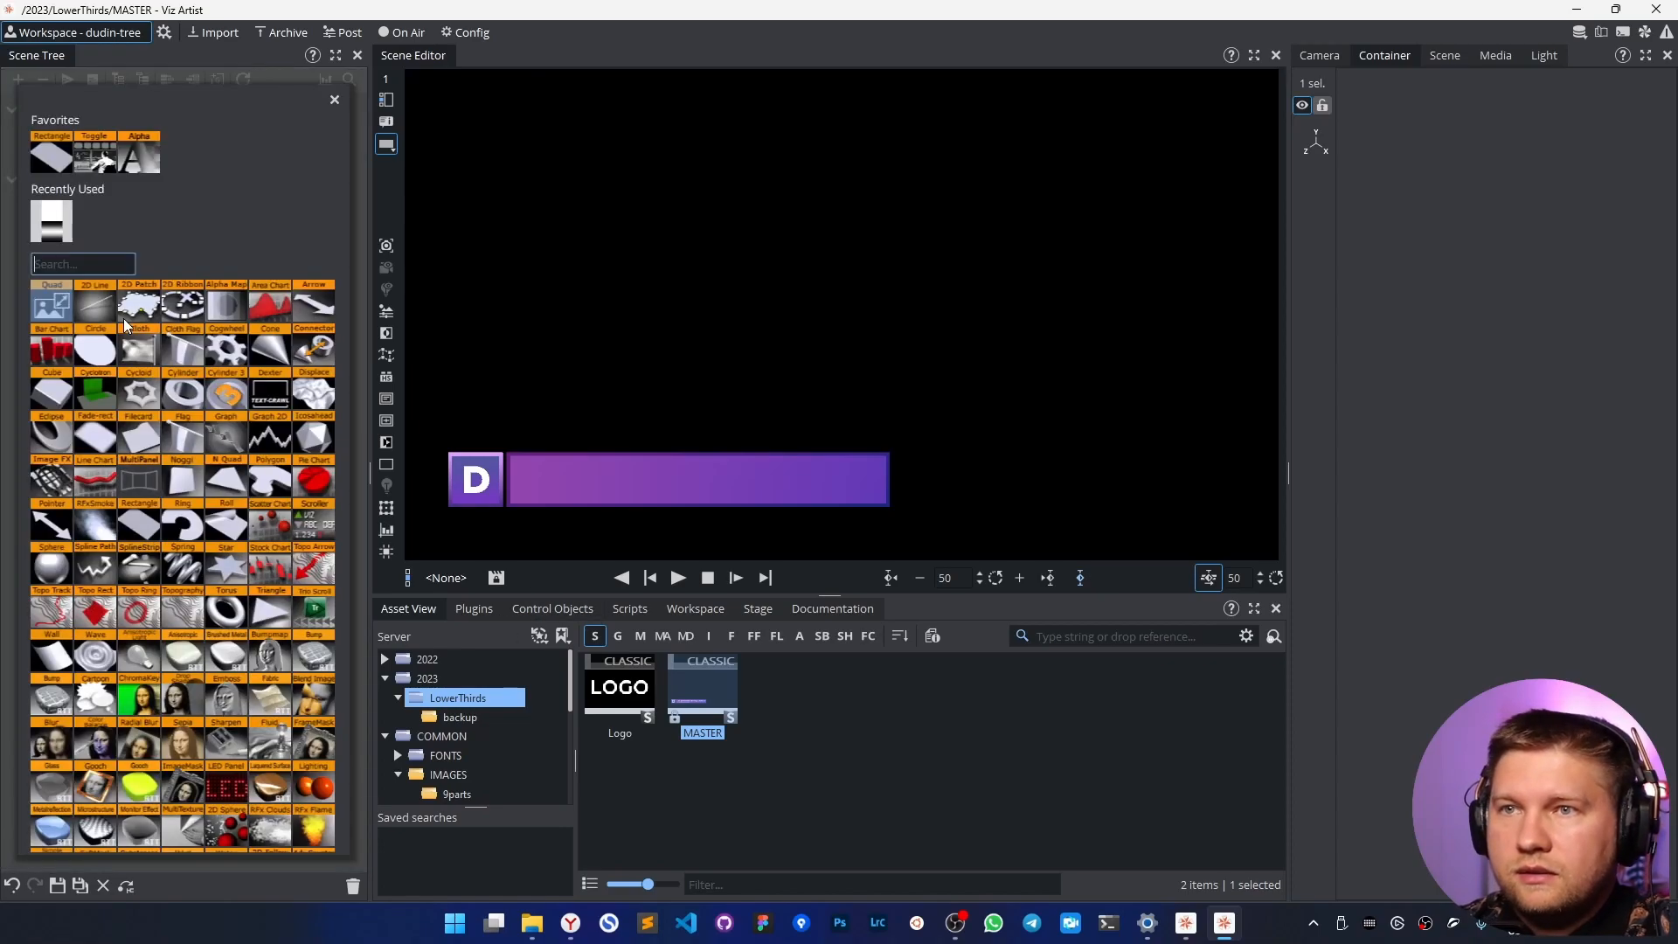
{"action": "left_click", "coordinate": [88, 152]}
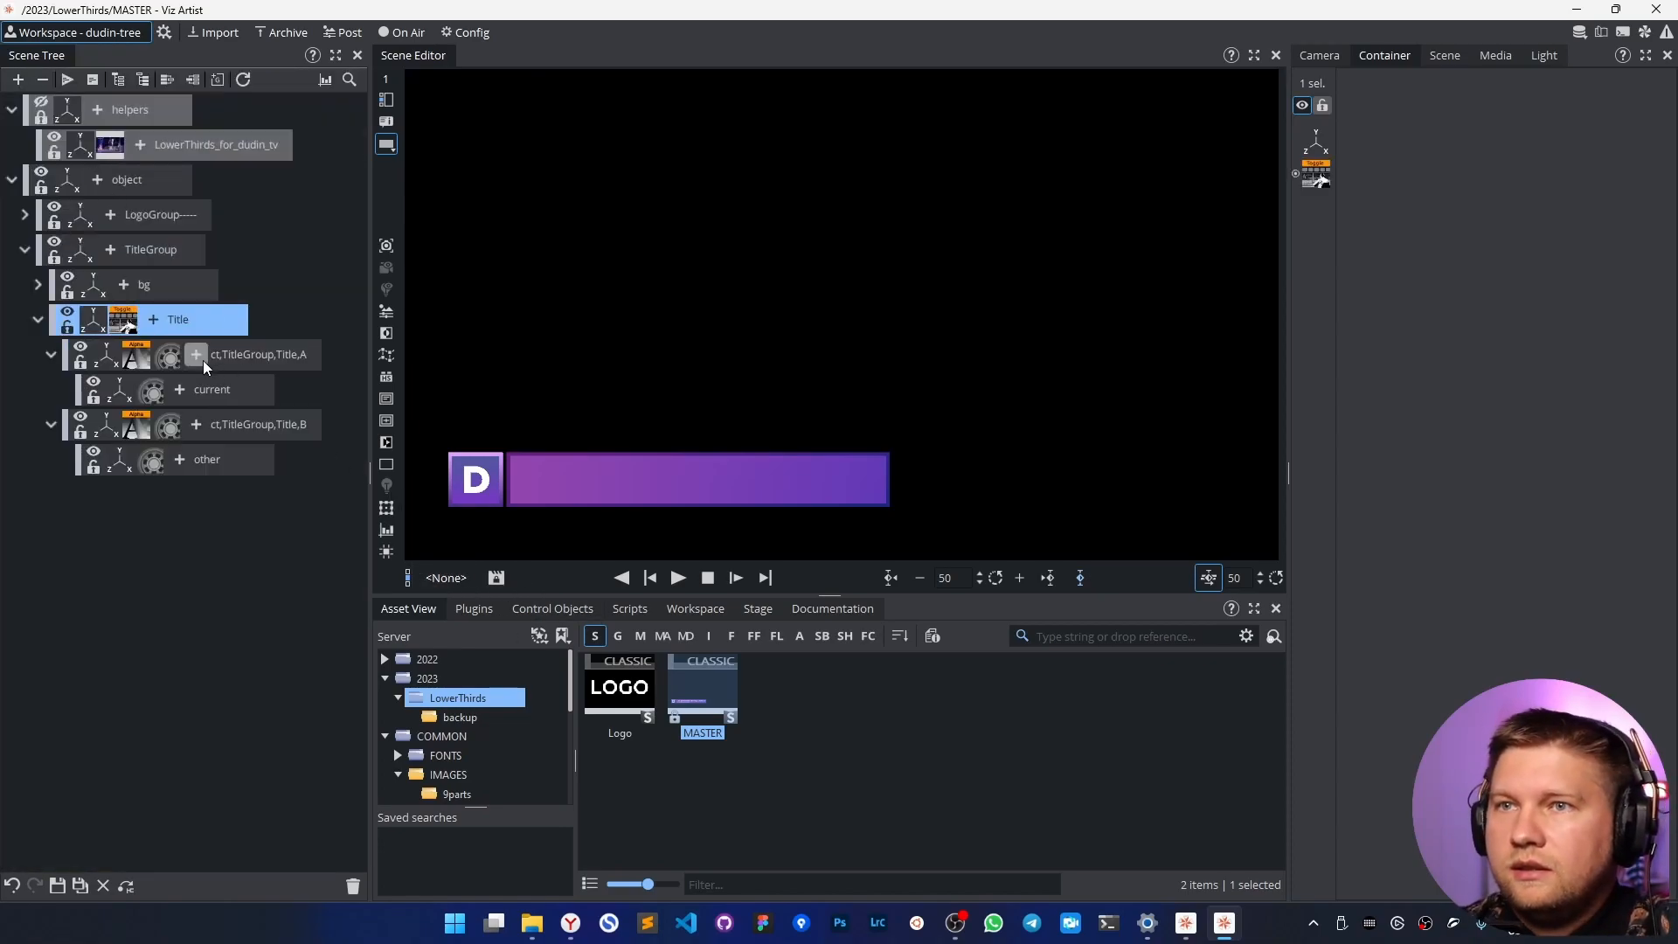
{"action": "left_click", "coordinate": [167, 357]}
{"action": "left_click", "coordinate": [756, 609]}
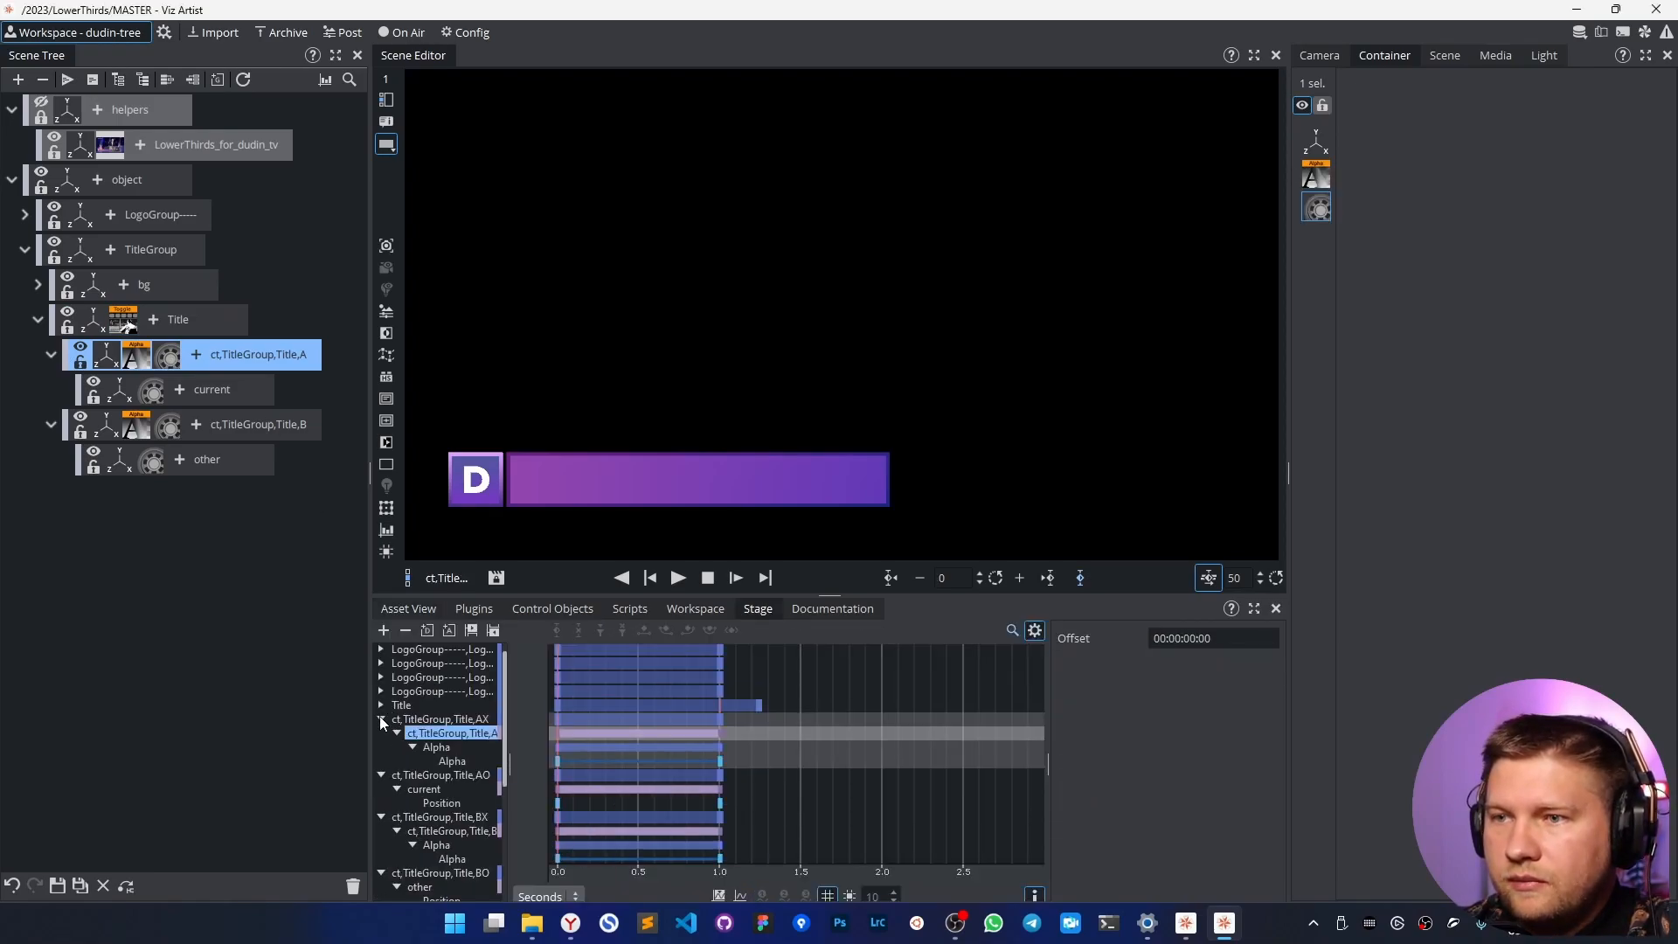
{"action": "left_click", "coordinate": [381, 718]}
{"action": "left_click", "coordinate": [382, 750]}
{"action": "left_click", "coordinate": [381, 763]}
{"action": "left_click", "coordinate": [381, 776]}
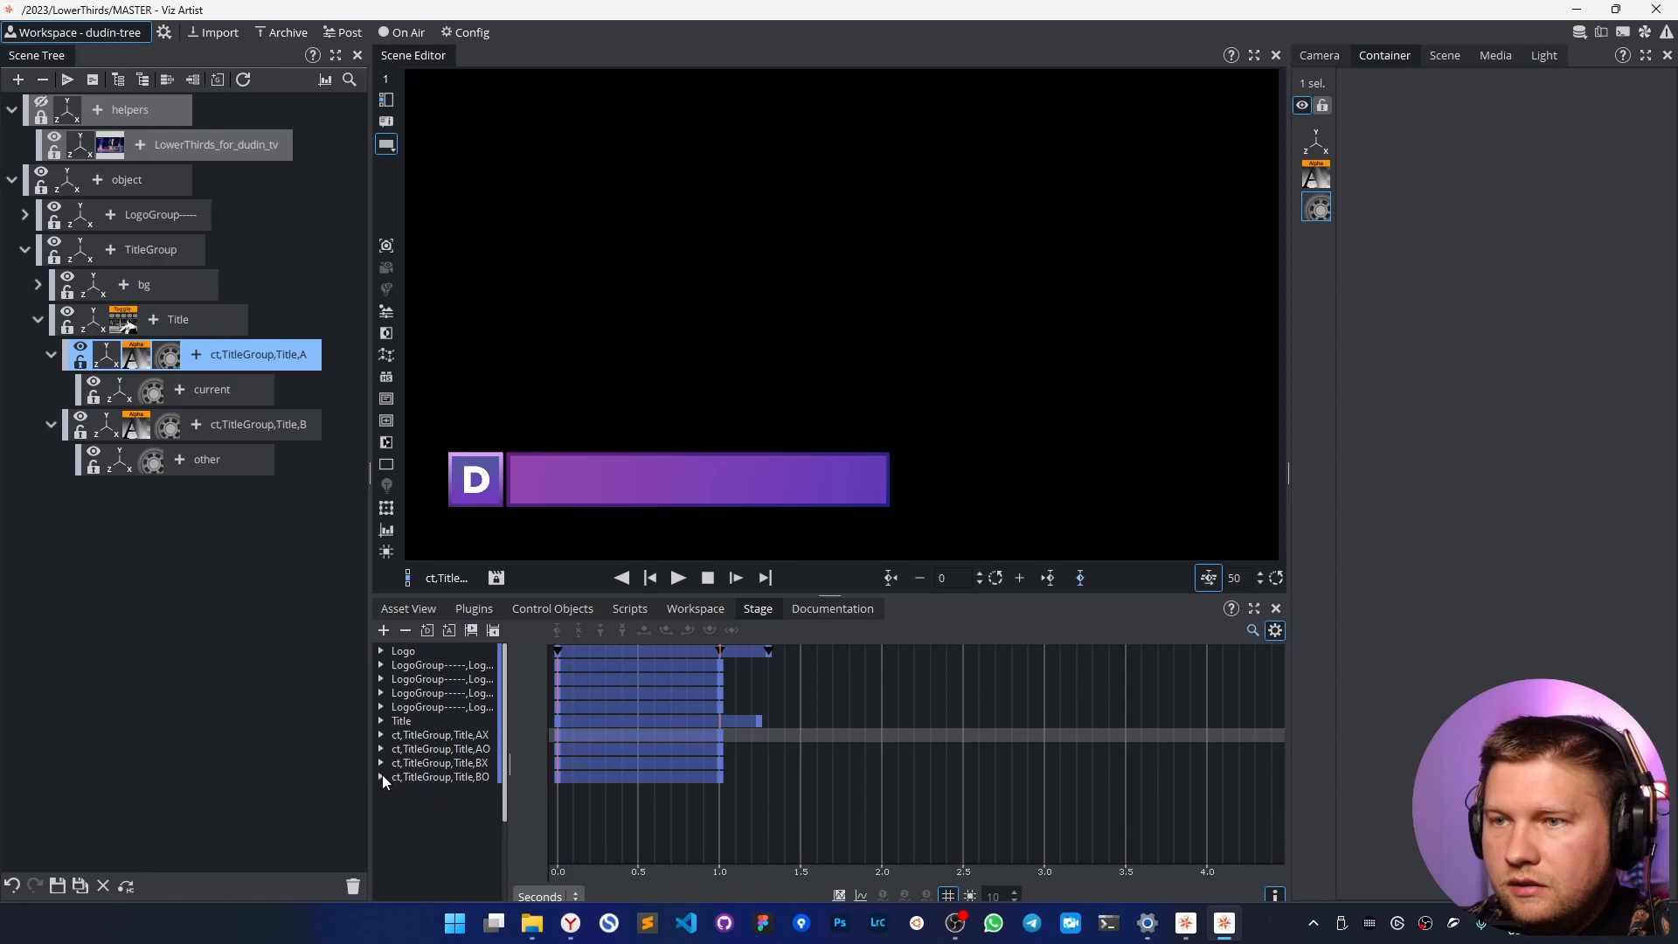
{"action": "left_click_drag", "start_coordinate": [510, 788], "coordinate": [568, 787]}
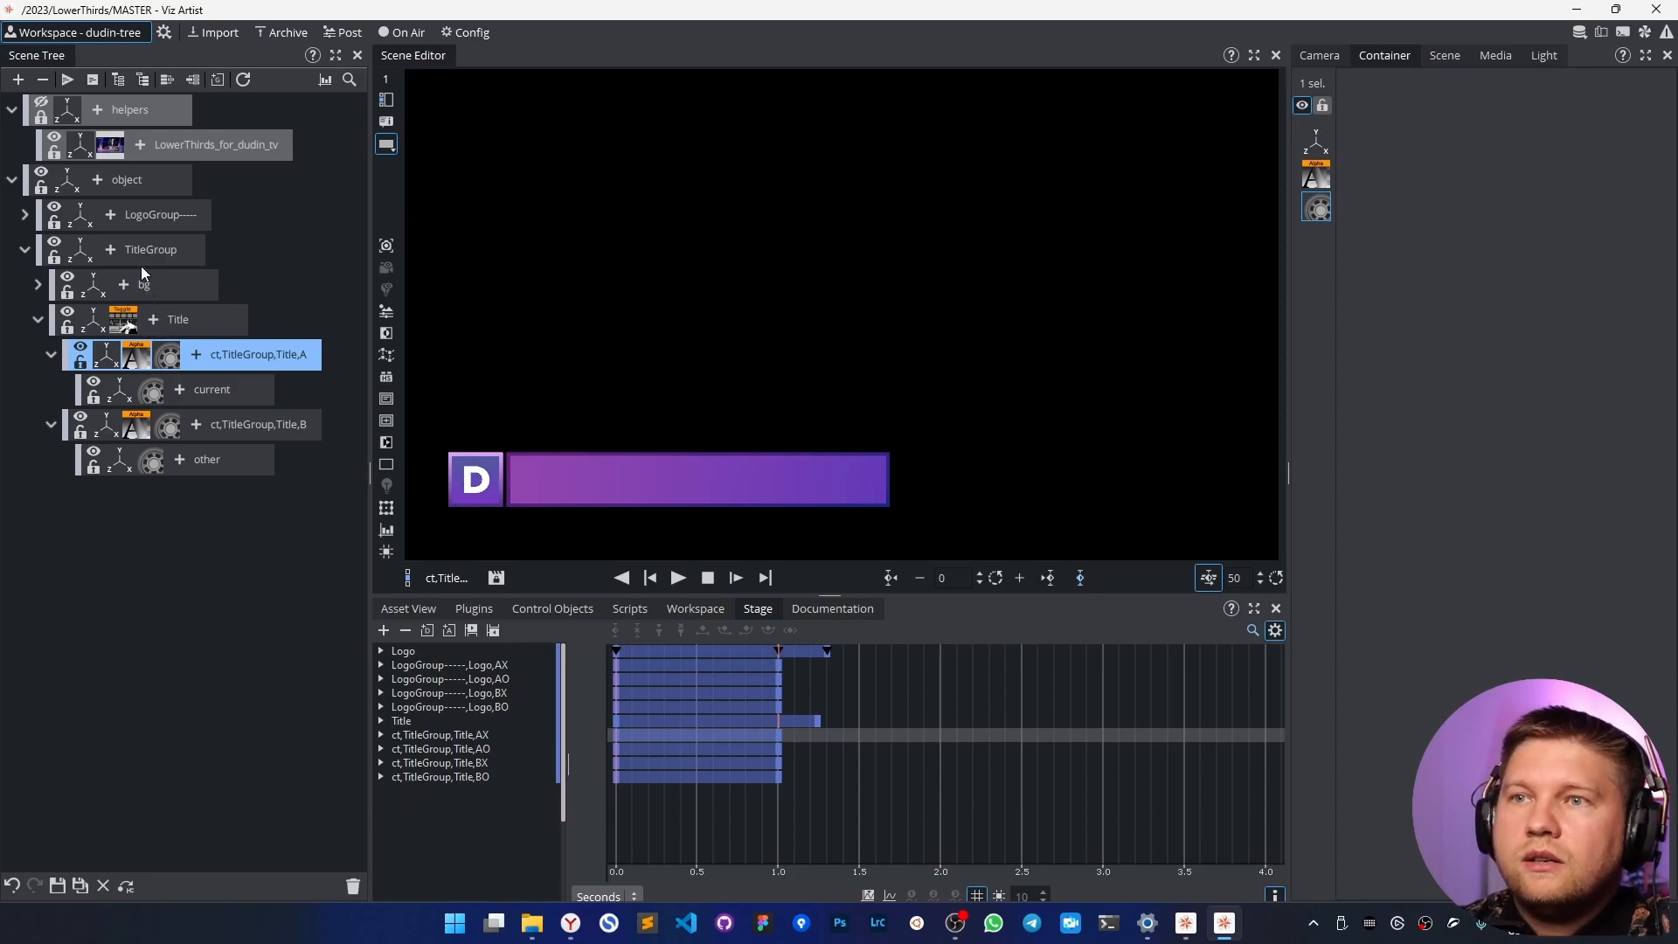
Rename the TitleGroup container to TitleGroup--- and check the names of the Toggle directors.
{"action": "double_click", "coordinate": [160, 249]}
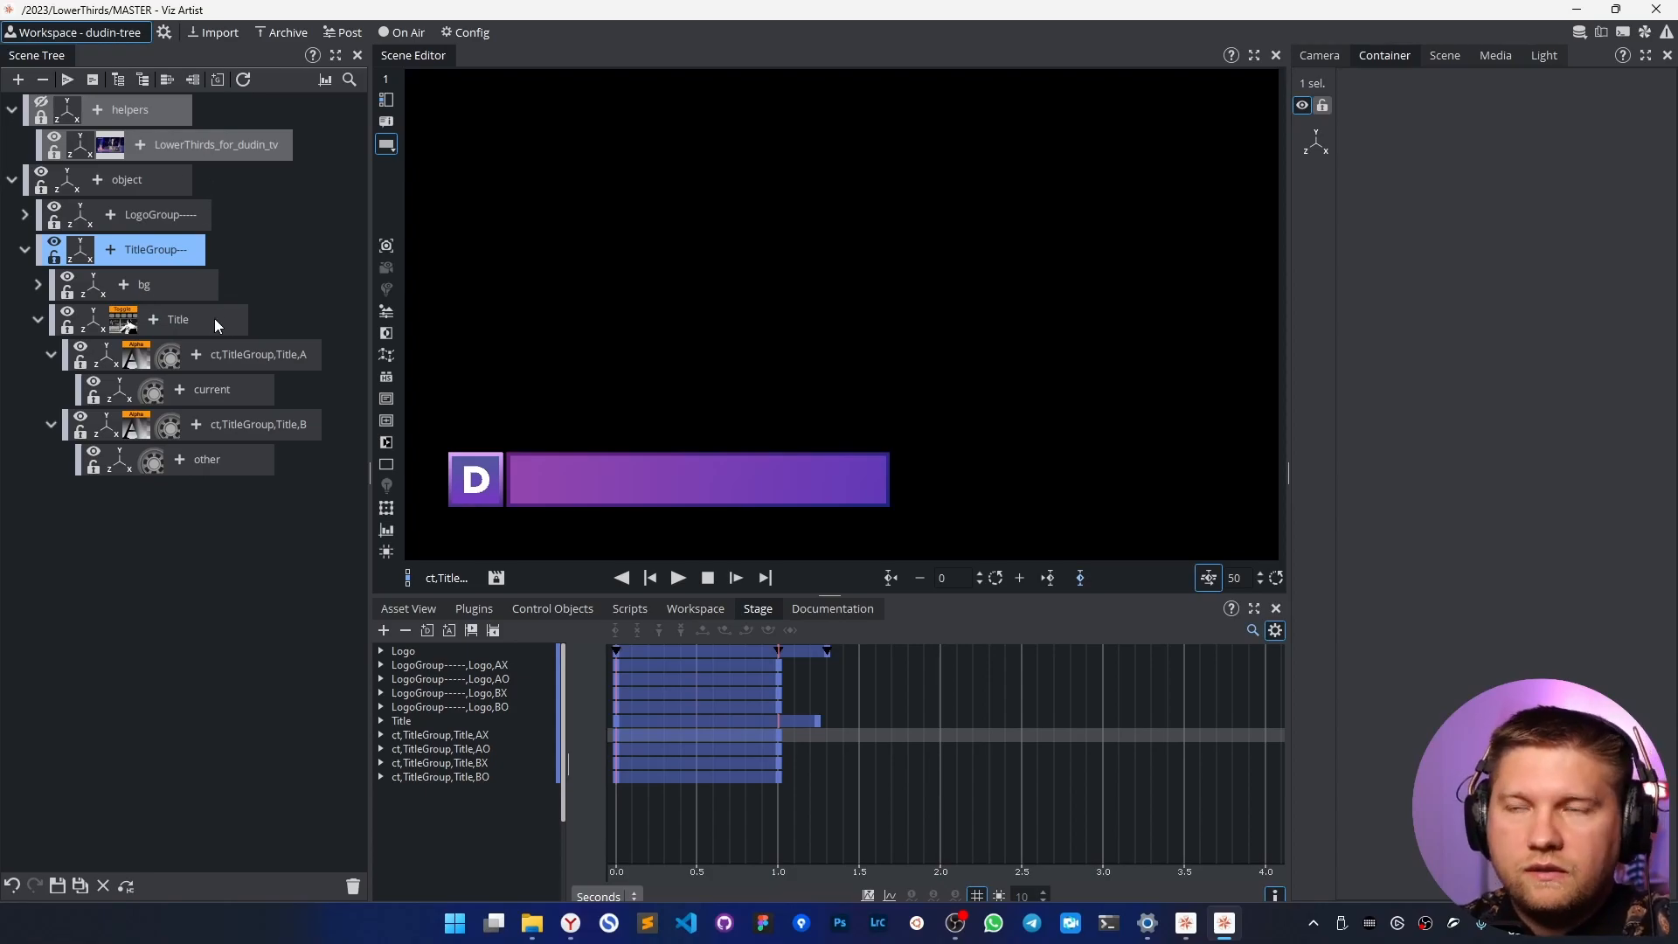
{"action": "left_click", "coordinate": [419, 720]}
{"action": "left_click", "coordinate": [422, 738]}
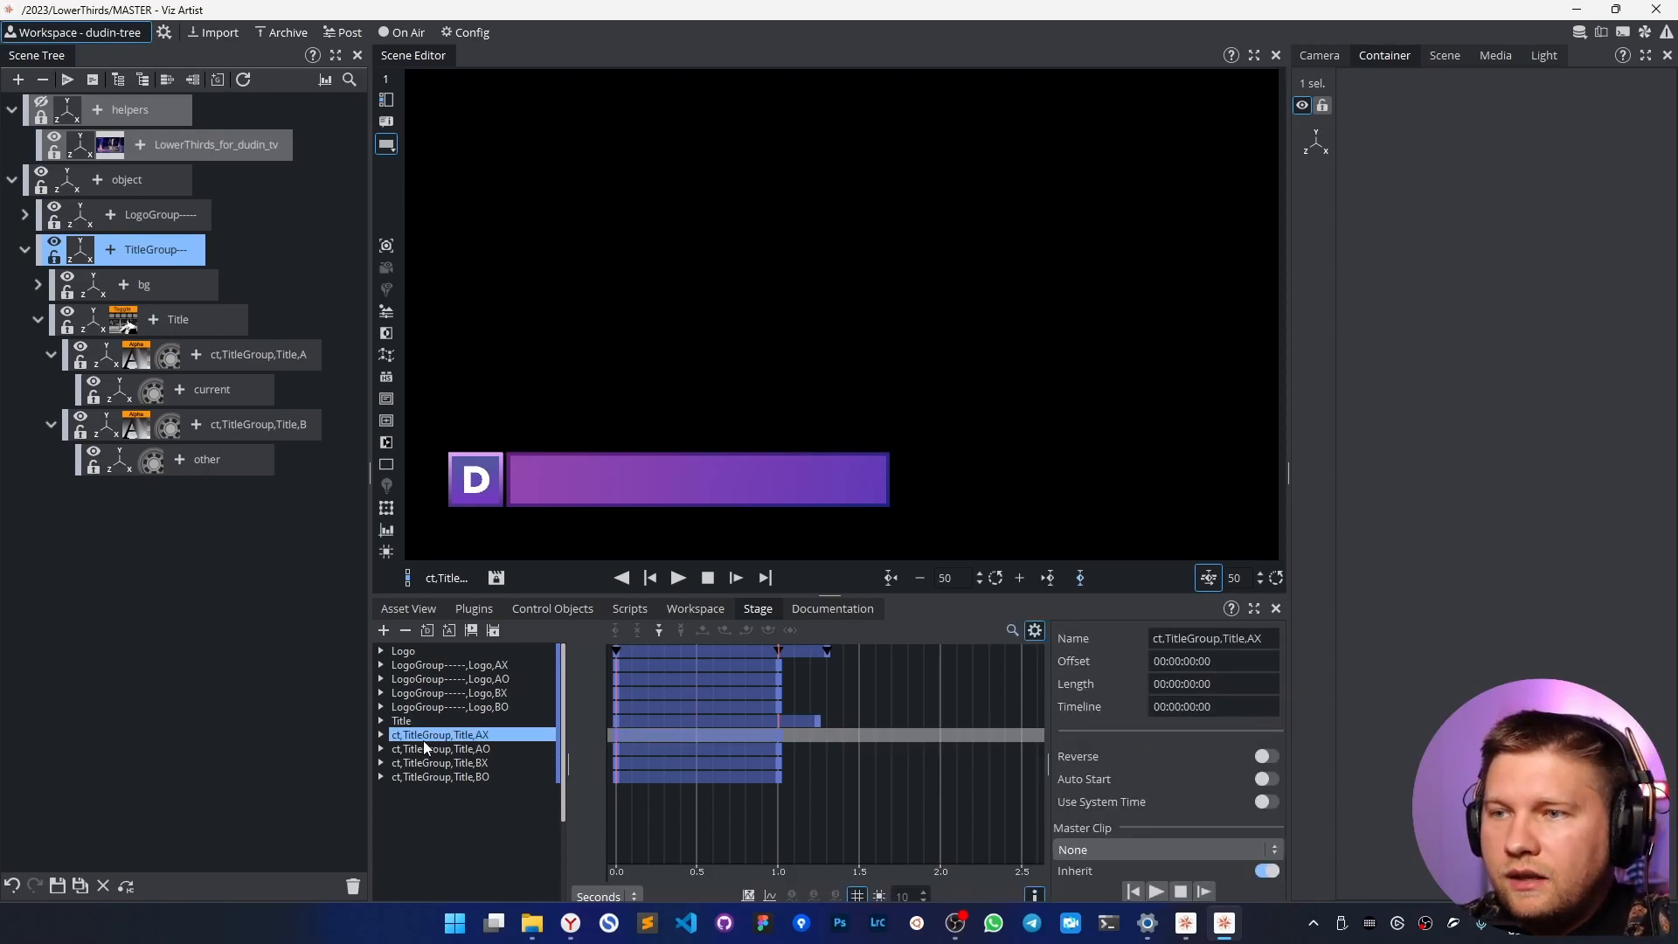
{"action": "left_click", "coordinate": [425, 776]}
Delete the Toggle's A and B containers and remove the Toggle plugin from Title.
{"action": "left_click", "coordinate": [200, 354]}
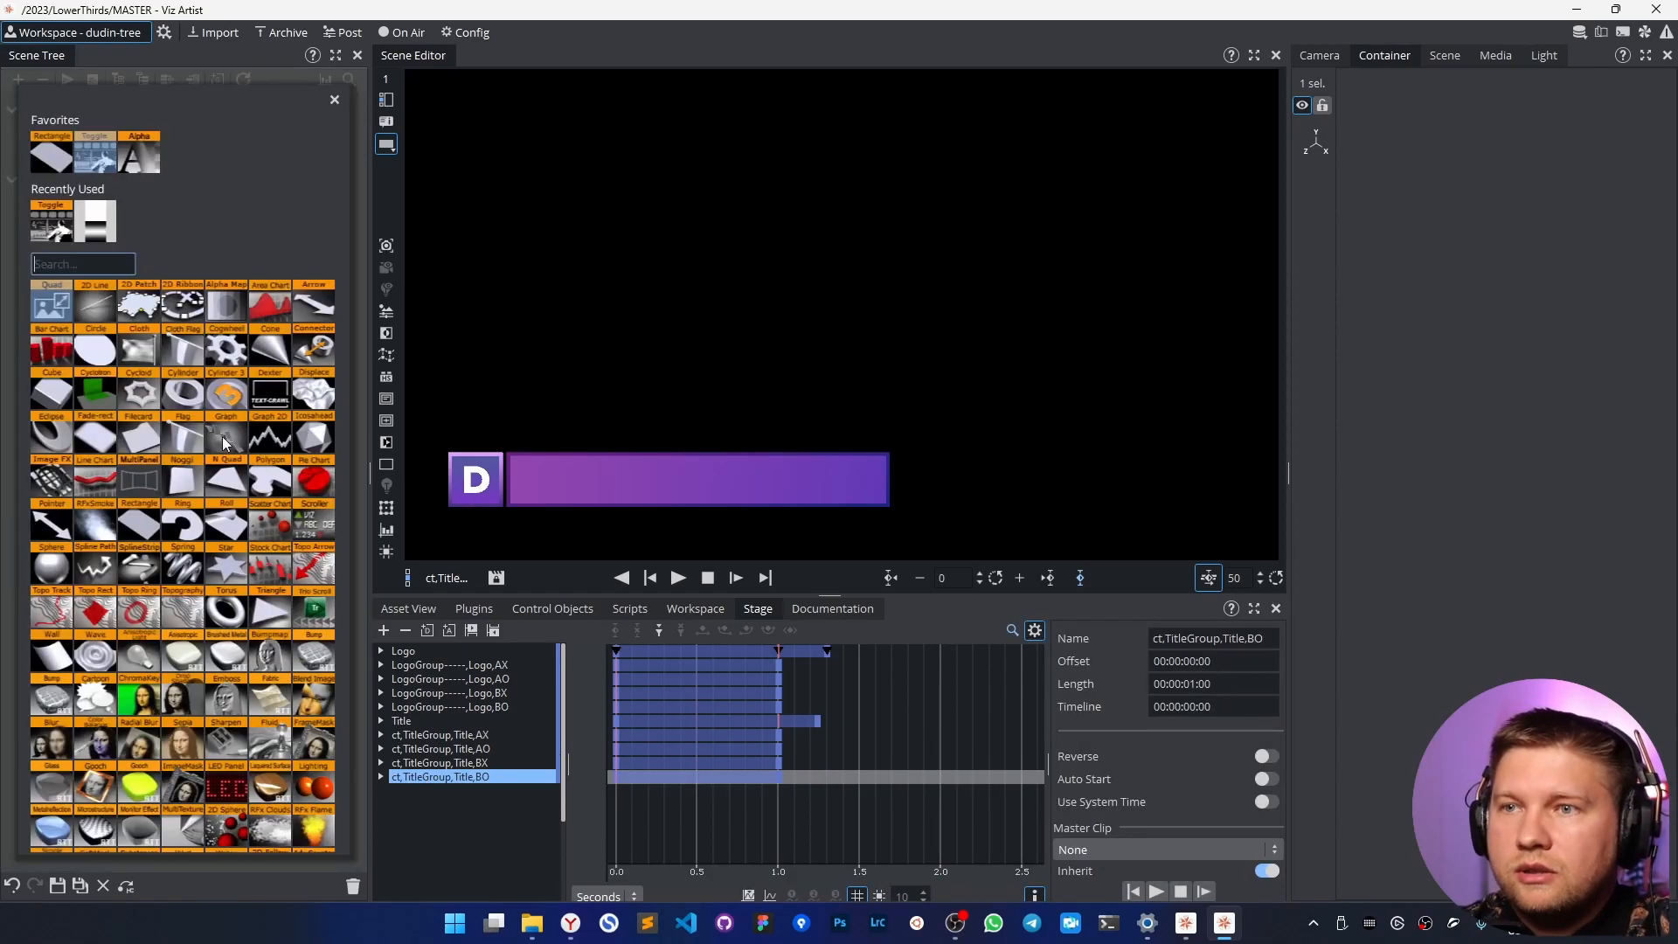
{"action": "left_click", "coordinate": [332, 101]}
{"action": "left_click", "coordinate": [223, 358]}
{"action": "left_click", "coordinate": [220, 460], "text": "shift"}
{"action": "left_click_drag", "start_coordinate": [220, 459], "coordinate": [353, 886]}
{"action": "left_click_drag", "start_coordinate": [123, 324], "coordinate": [353, 886]}
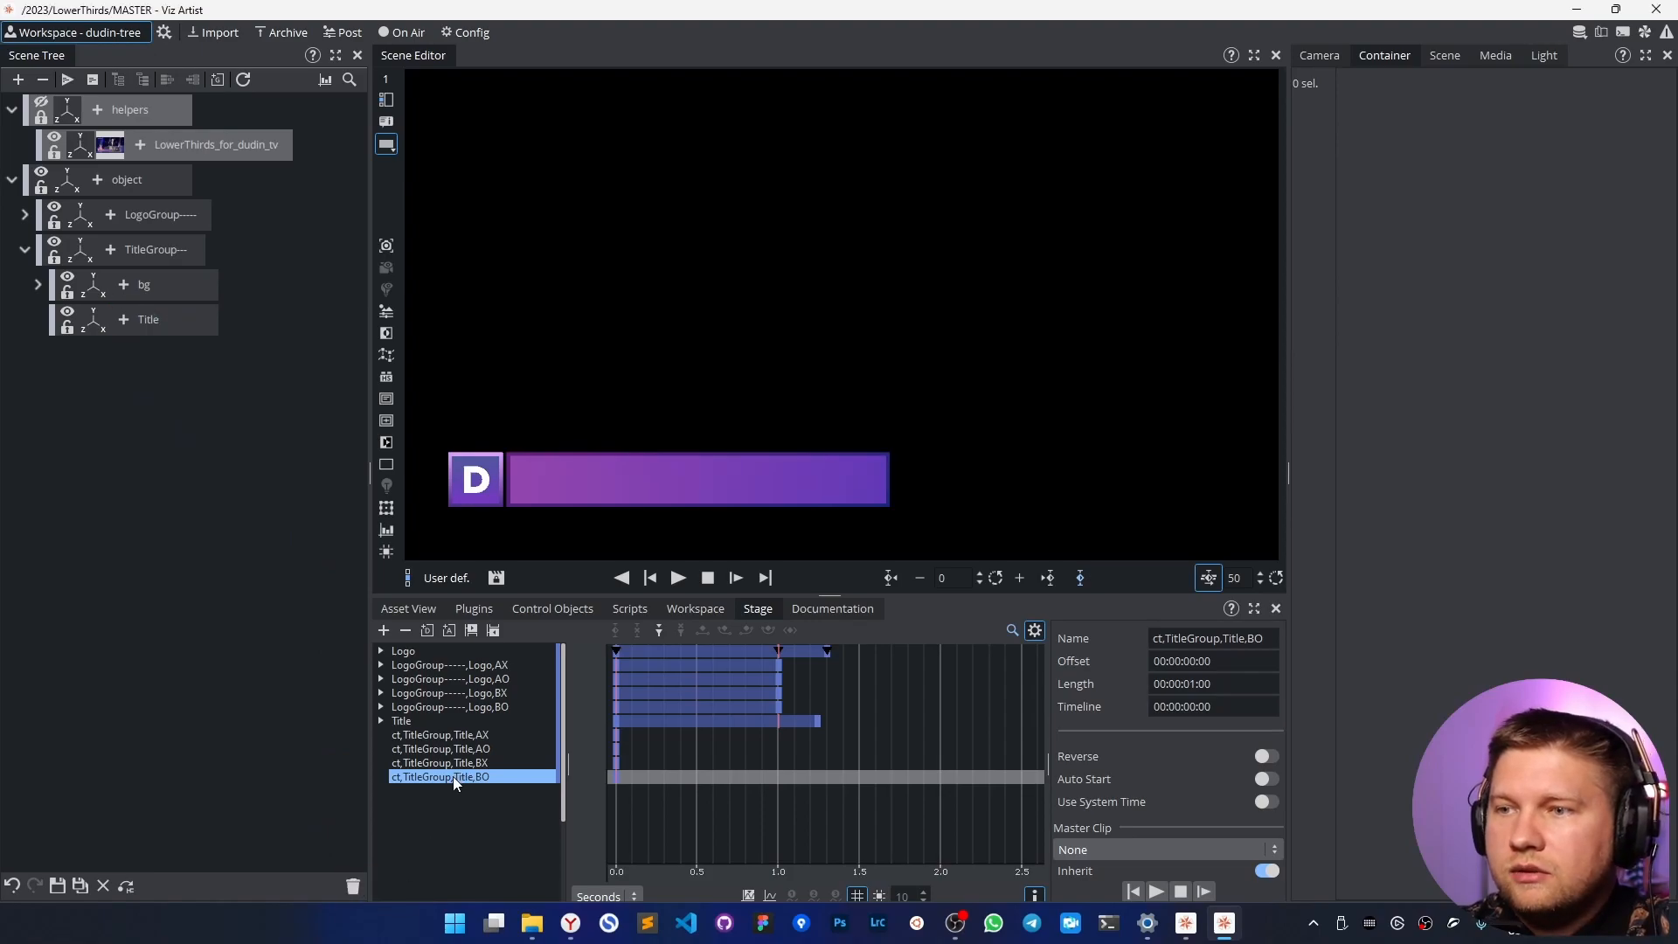
Delete the four leftover Toggle directors with the truncated ct,TitleGroup,Title names from the stage.
{"action": "left_click", "coordinate": [454, 734]}
{"action": "left_click", "coordinate": [448, 762]}
{"action": "left_click", "coordinate": [441, 776]}
{"action": "left_click", "coordinate": [440, 762]}
{"action": "left_click", "coordinate": [437, 748]}
{"action": "left_click", "coordinate": [437, 736]}
{"action": "key", "text": "alt+shift"}
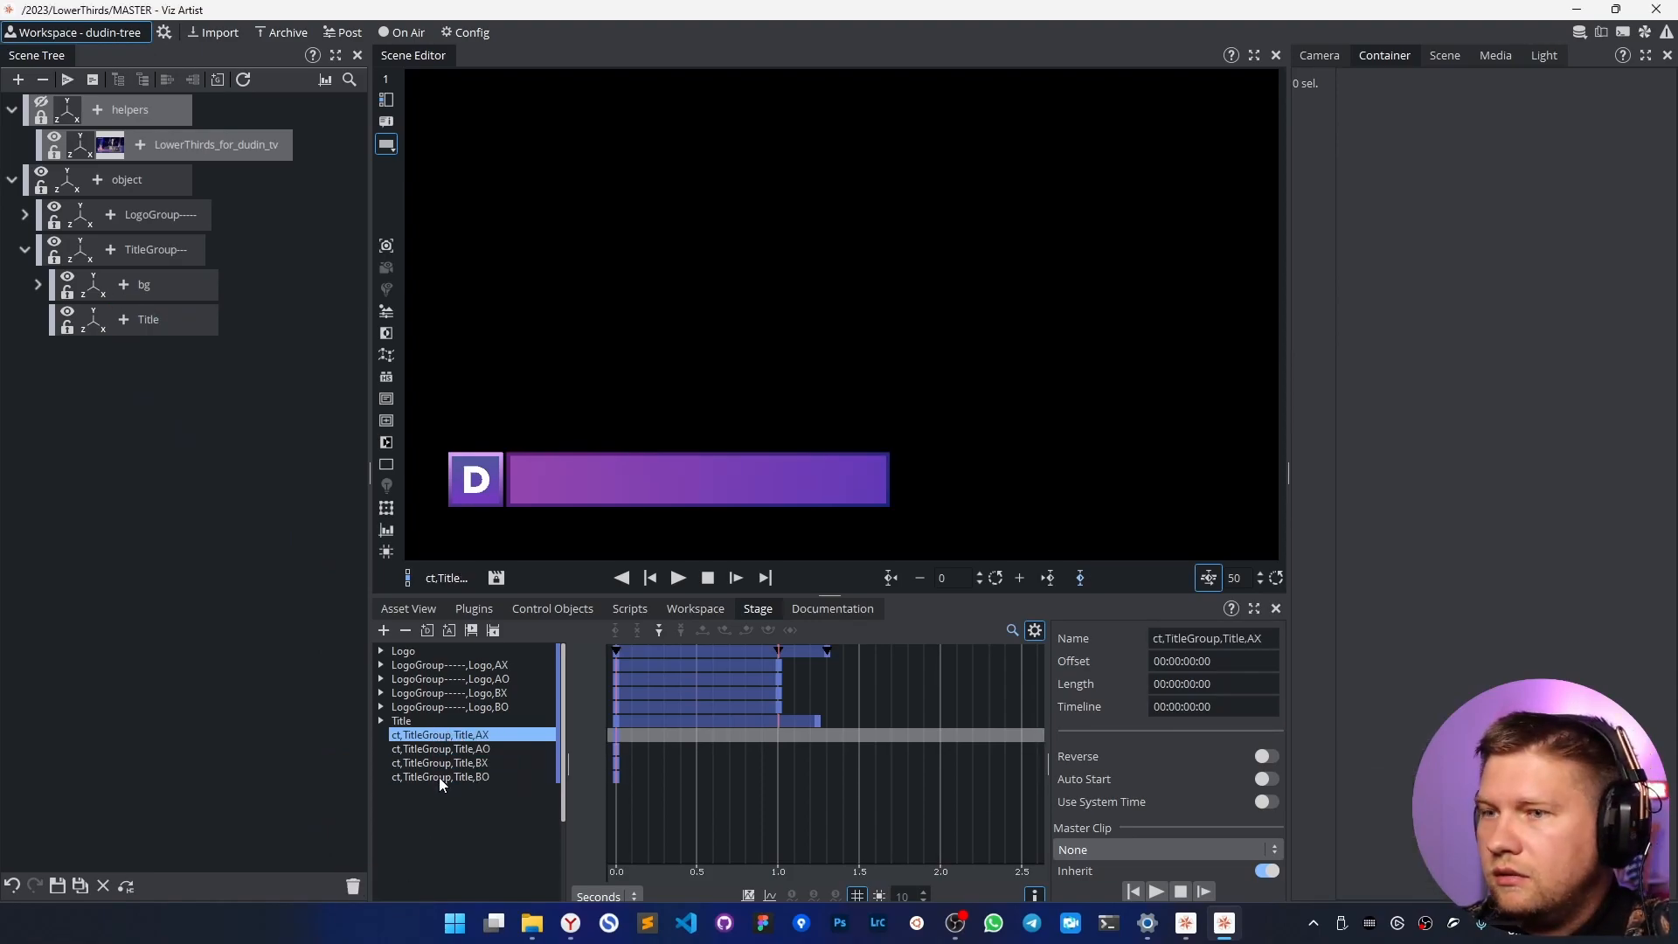
{"action": "left_click", "coordinate": [439, 776]}
{"action": "left_click_drag", "start_coordinate": [438, 776], "coordinate": [354, 887]}
{"action": "left_click_drag", "start_coordinate": [437, 734], "coordinate": [354, 887]}
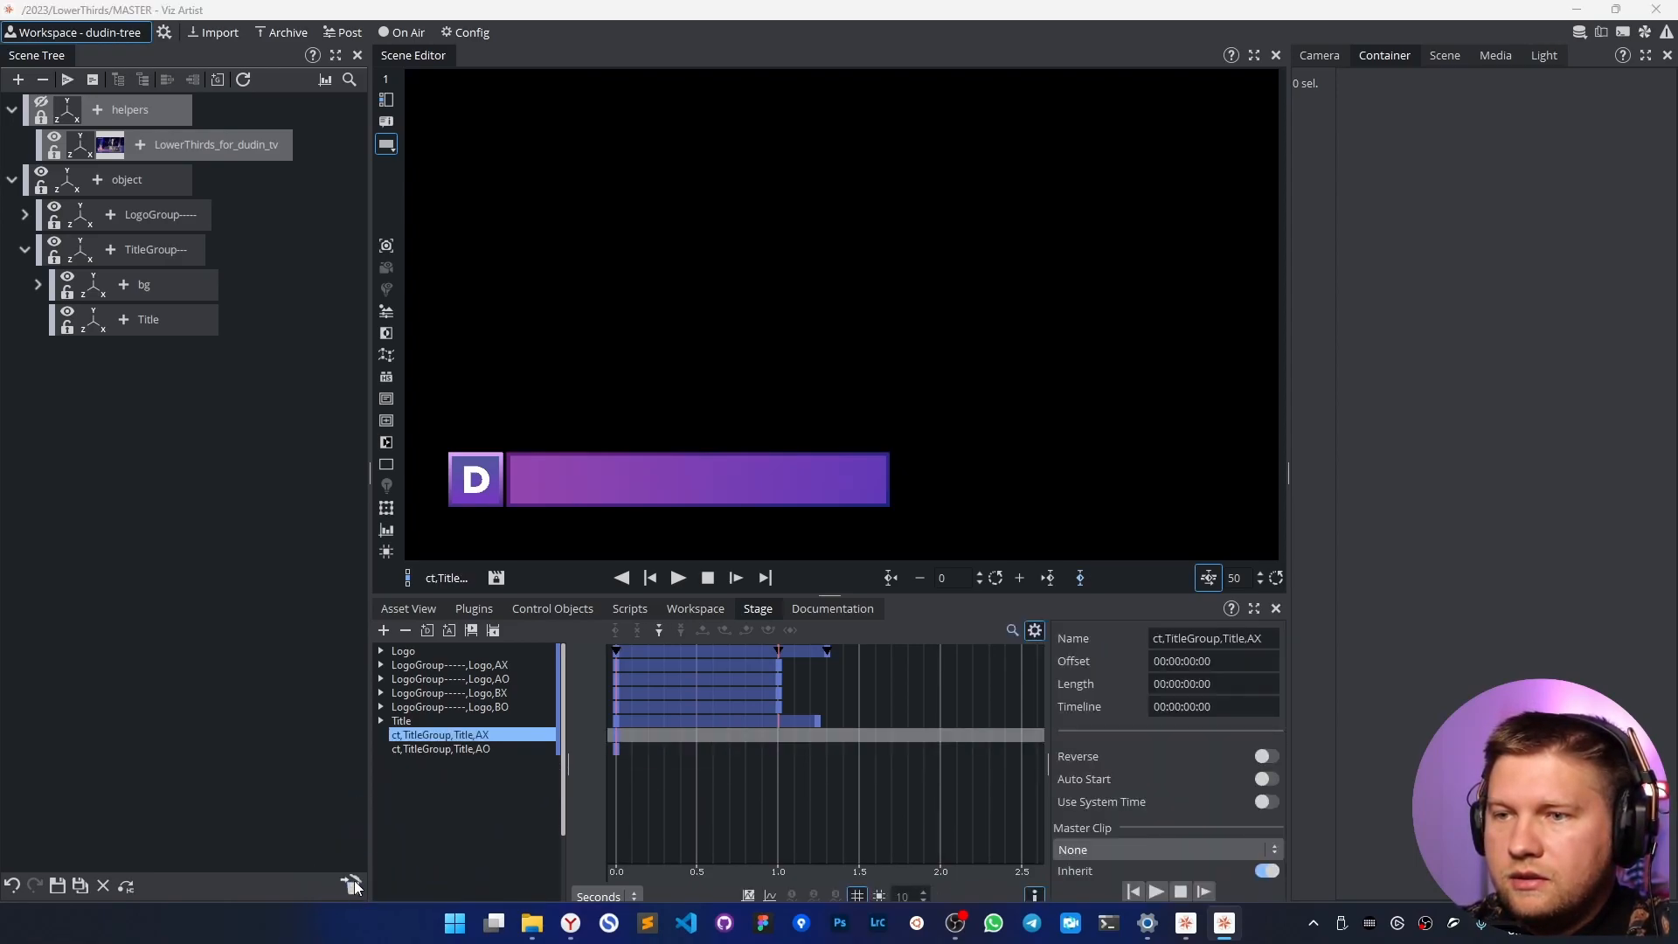
{"action": "left_click_drag", "start_coordinate": [431, 738], "coordinate": [353, 887]}
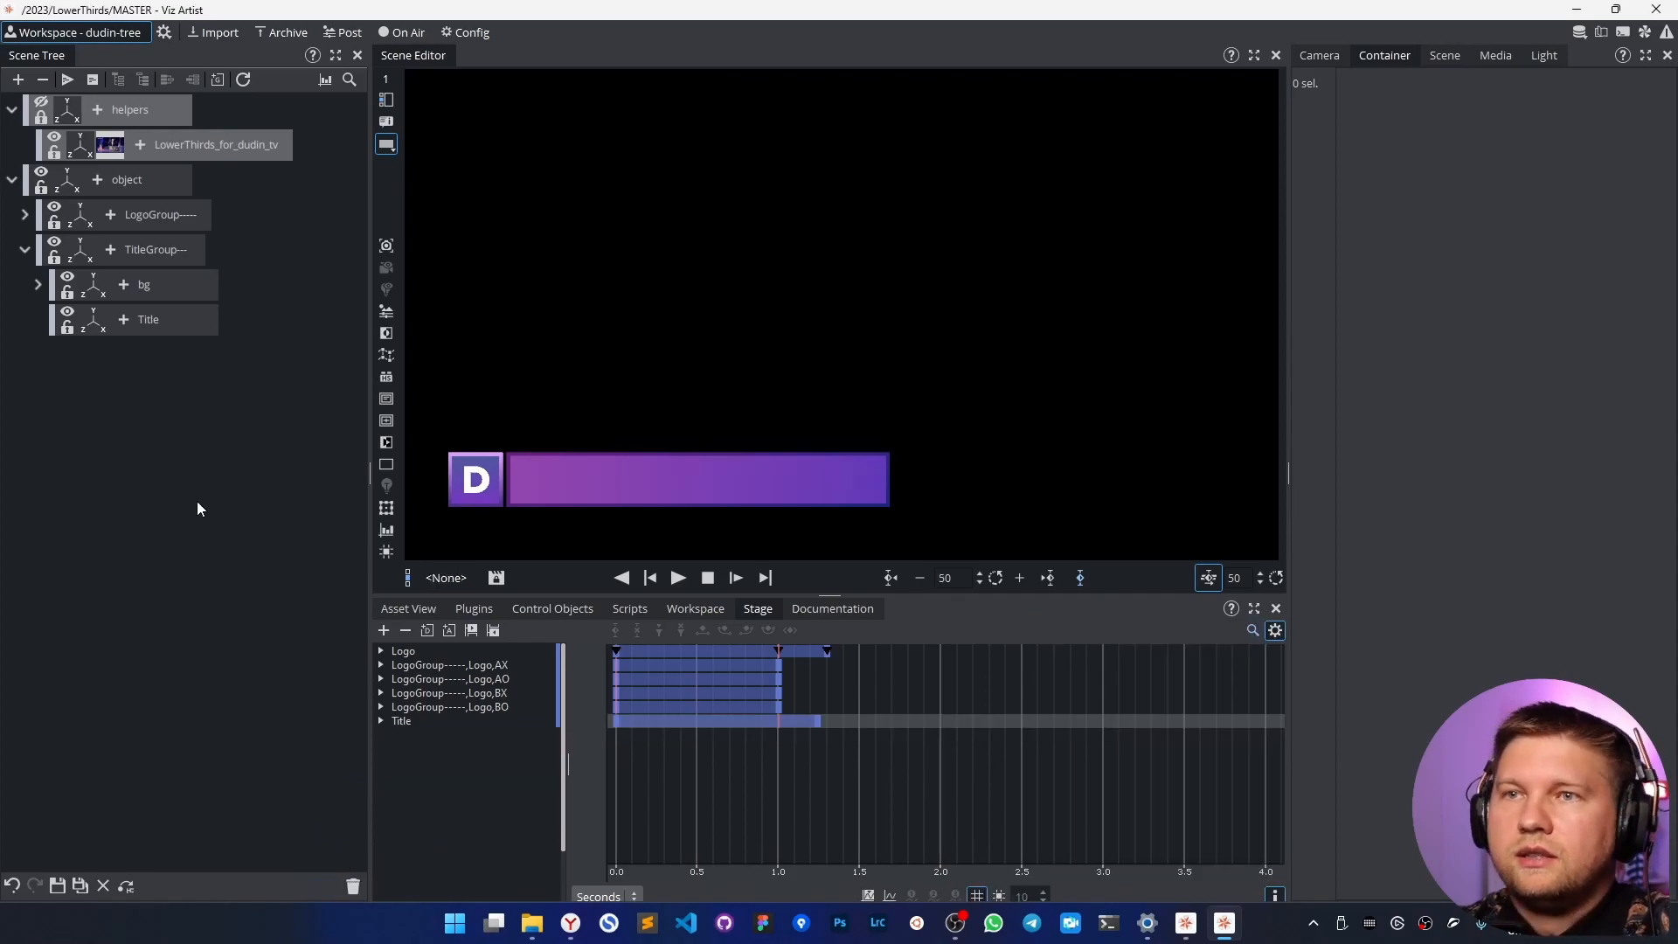
Add the Toggle plugin to the Title container again and collapse its AX, AO, BX and BO directors.
{"action": "left_click", "coordinate": [154, 325]}
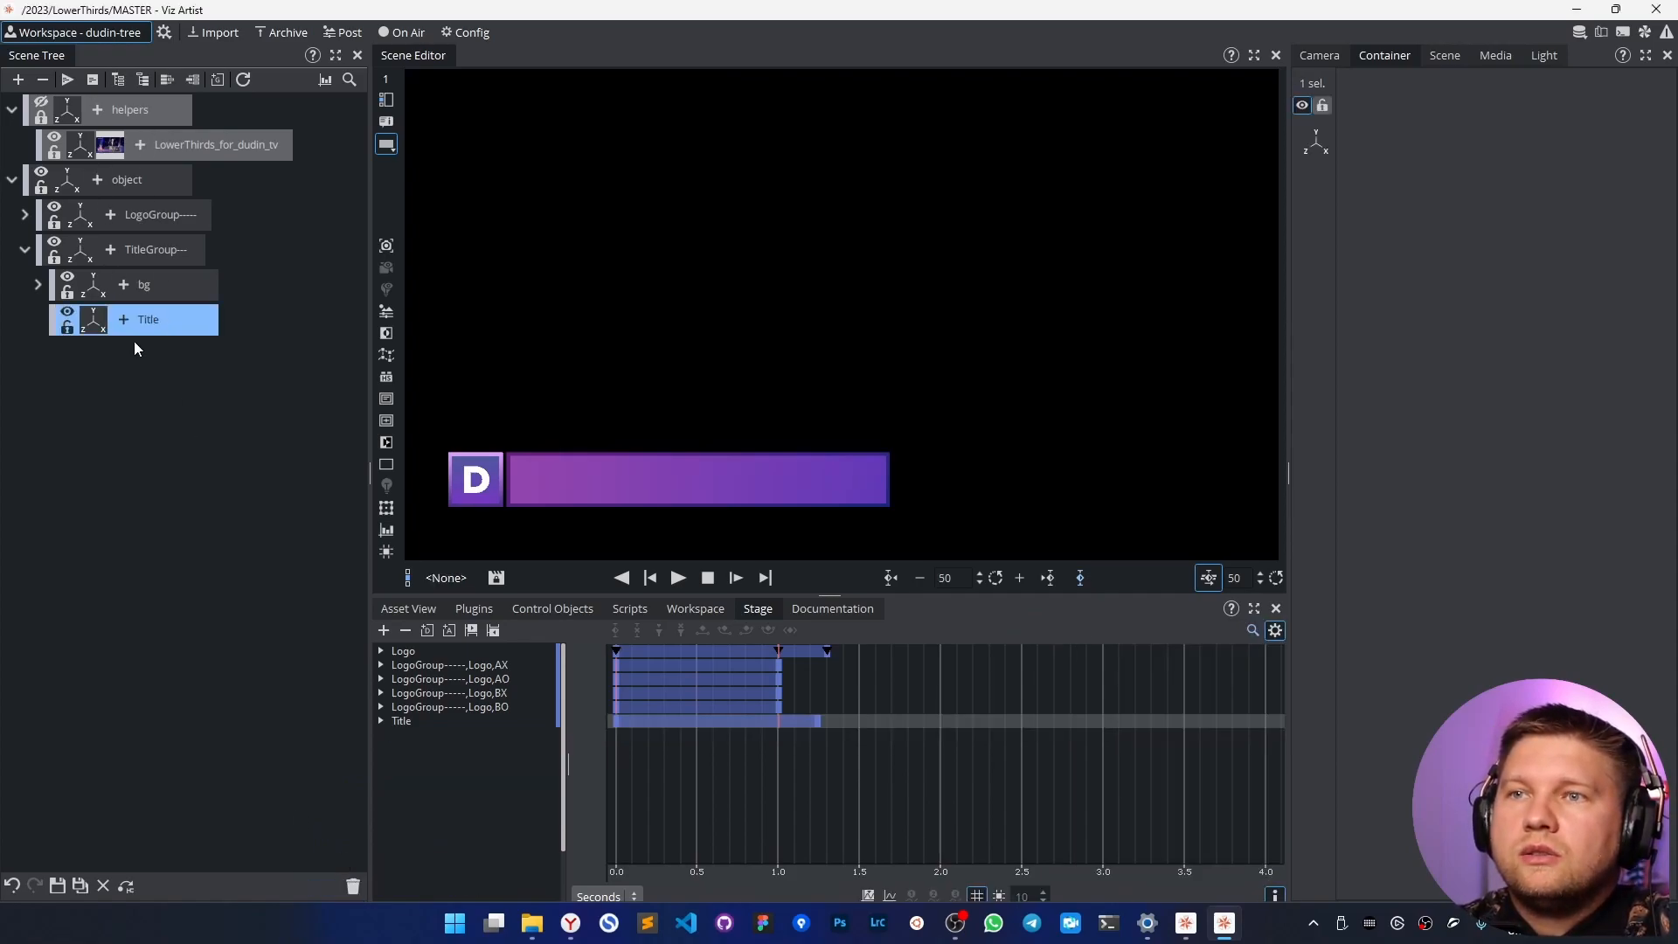
{"action": "left_click", "coordinate": [124, 319]}
{"action": "left_click", "coordinate": [51, 229]}
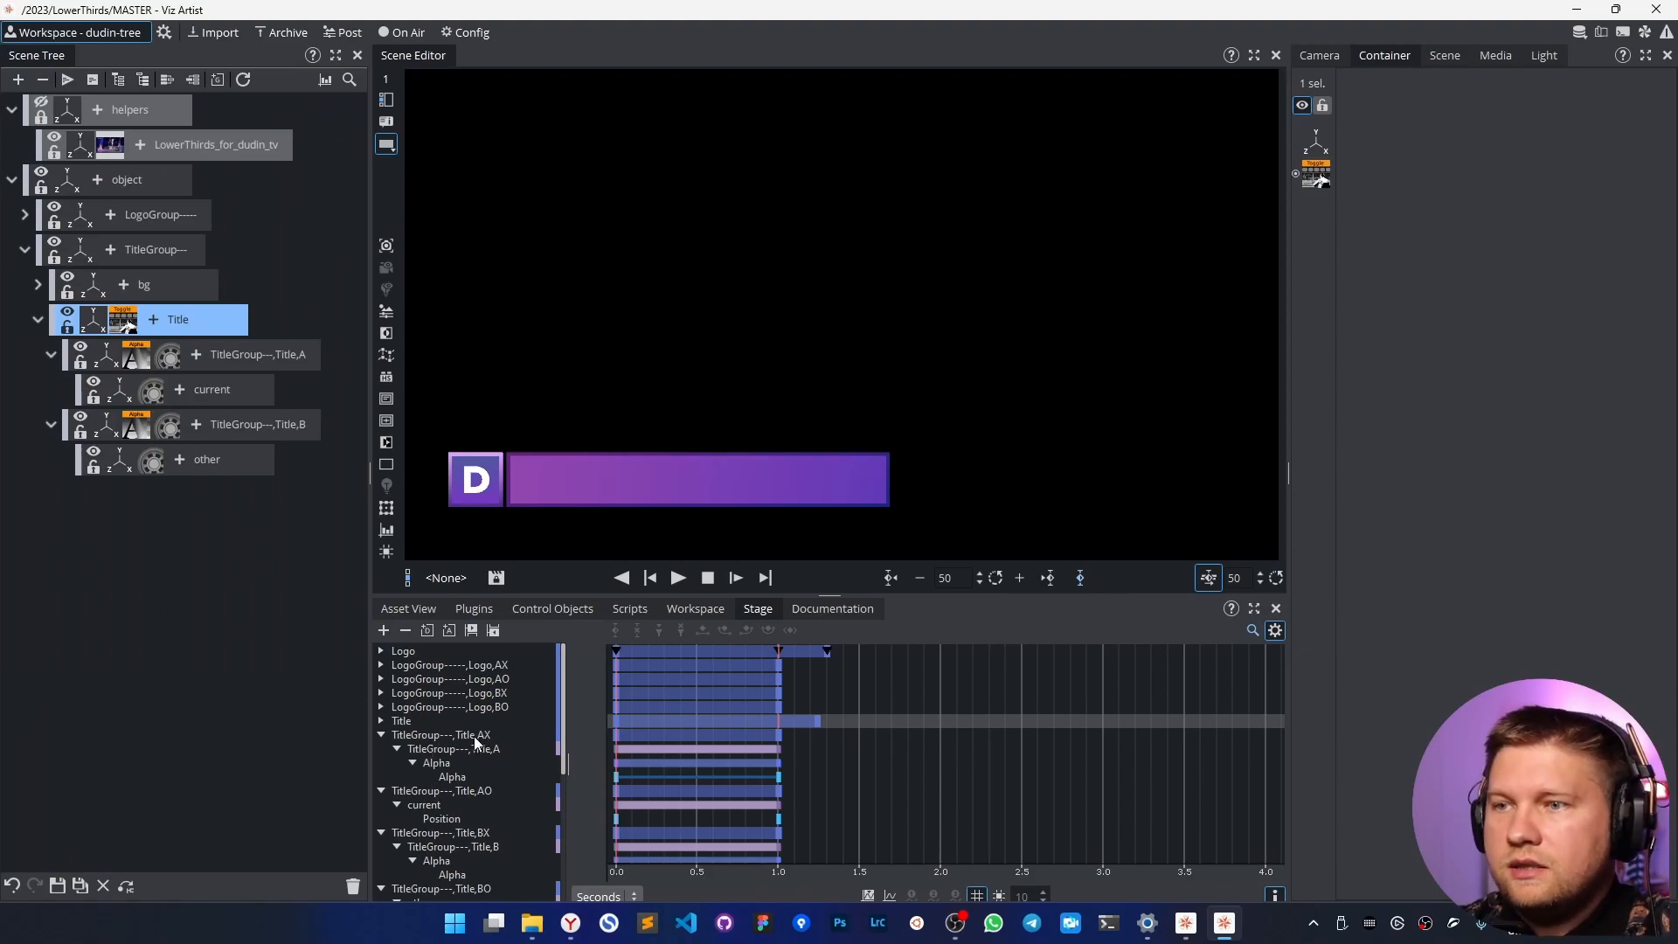
{"action": "left_click", "coordinate": [381, 734]}
{"action": "left_click", "coordinate": [380, 748]}
{"action": "left_click", "coordinate": [381, 762]}
{"action": "left_click", "coordinate": [381, 776]}
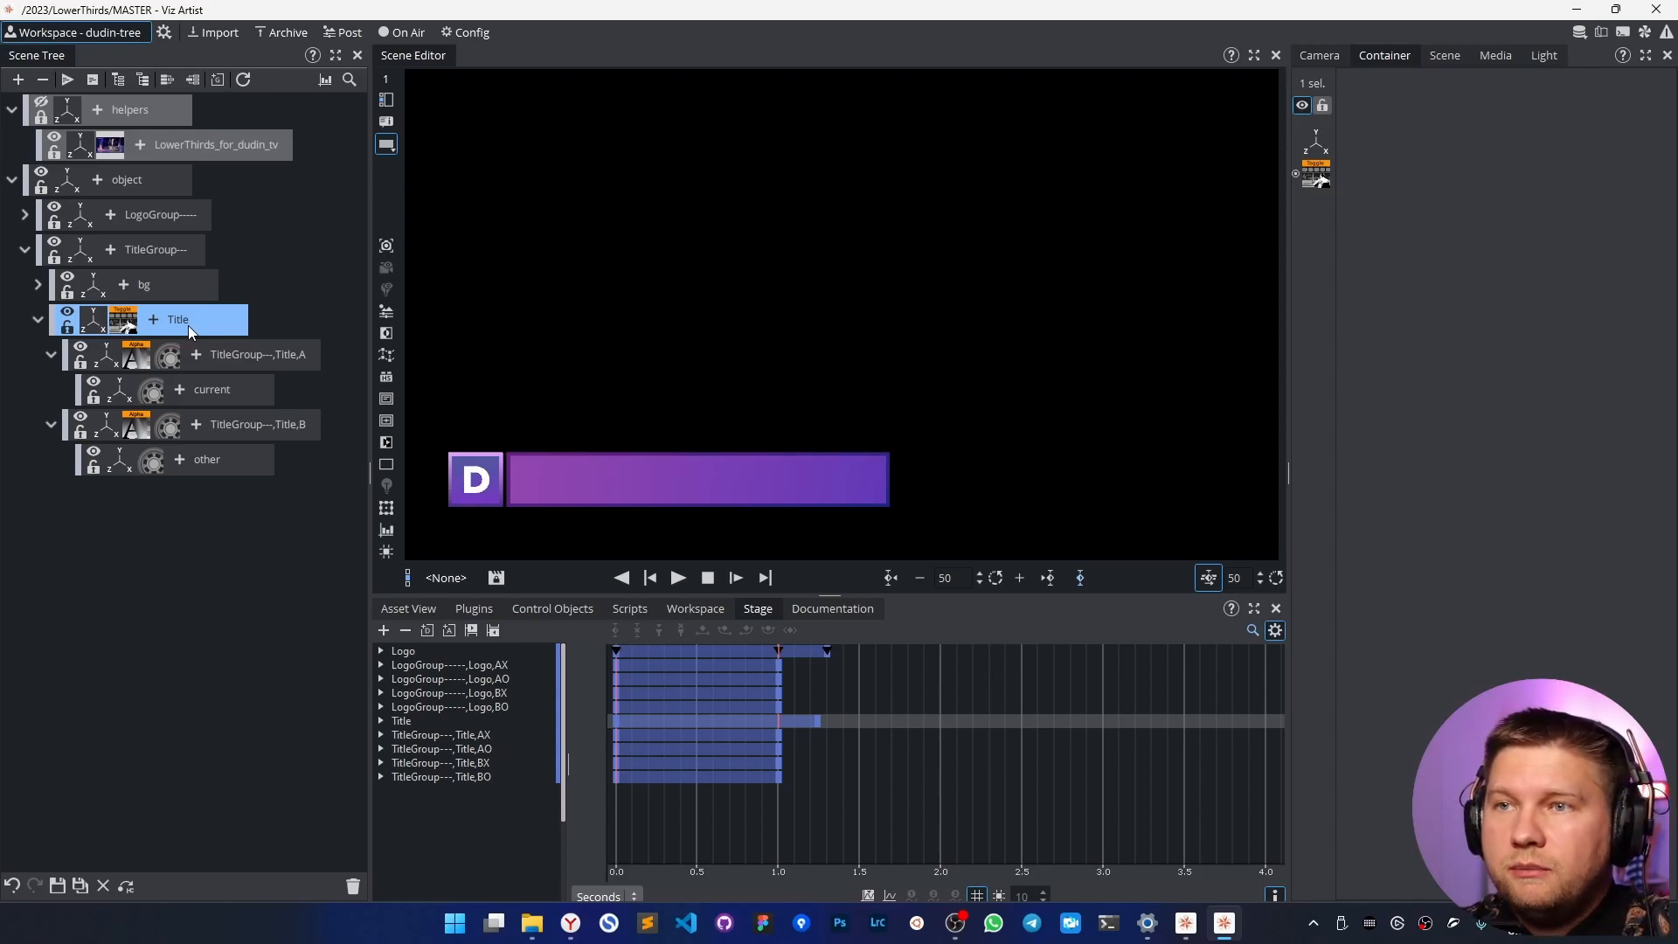
Add stop points to the Title director at 0, at 1.0 second and at its end, and select the first one.
{"action": "left_click", "coordinate": [382, 721]}
{"action": "mouse_move", "coordinate": [711, 755]}
{"action": "left_mouse_down"}
{"action": "mouse_move", "coordinate": [685, 749]}
{"action": "mouse_move", "coordinate": [719, 756]}
{"action": "left_mouse_up"}
{"action": "left_click_drag", "start_coordinate": [723, 741], "coordinate": [783, 745]}
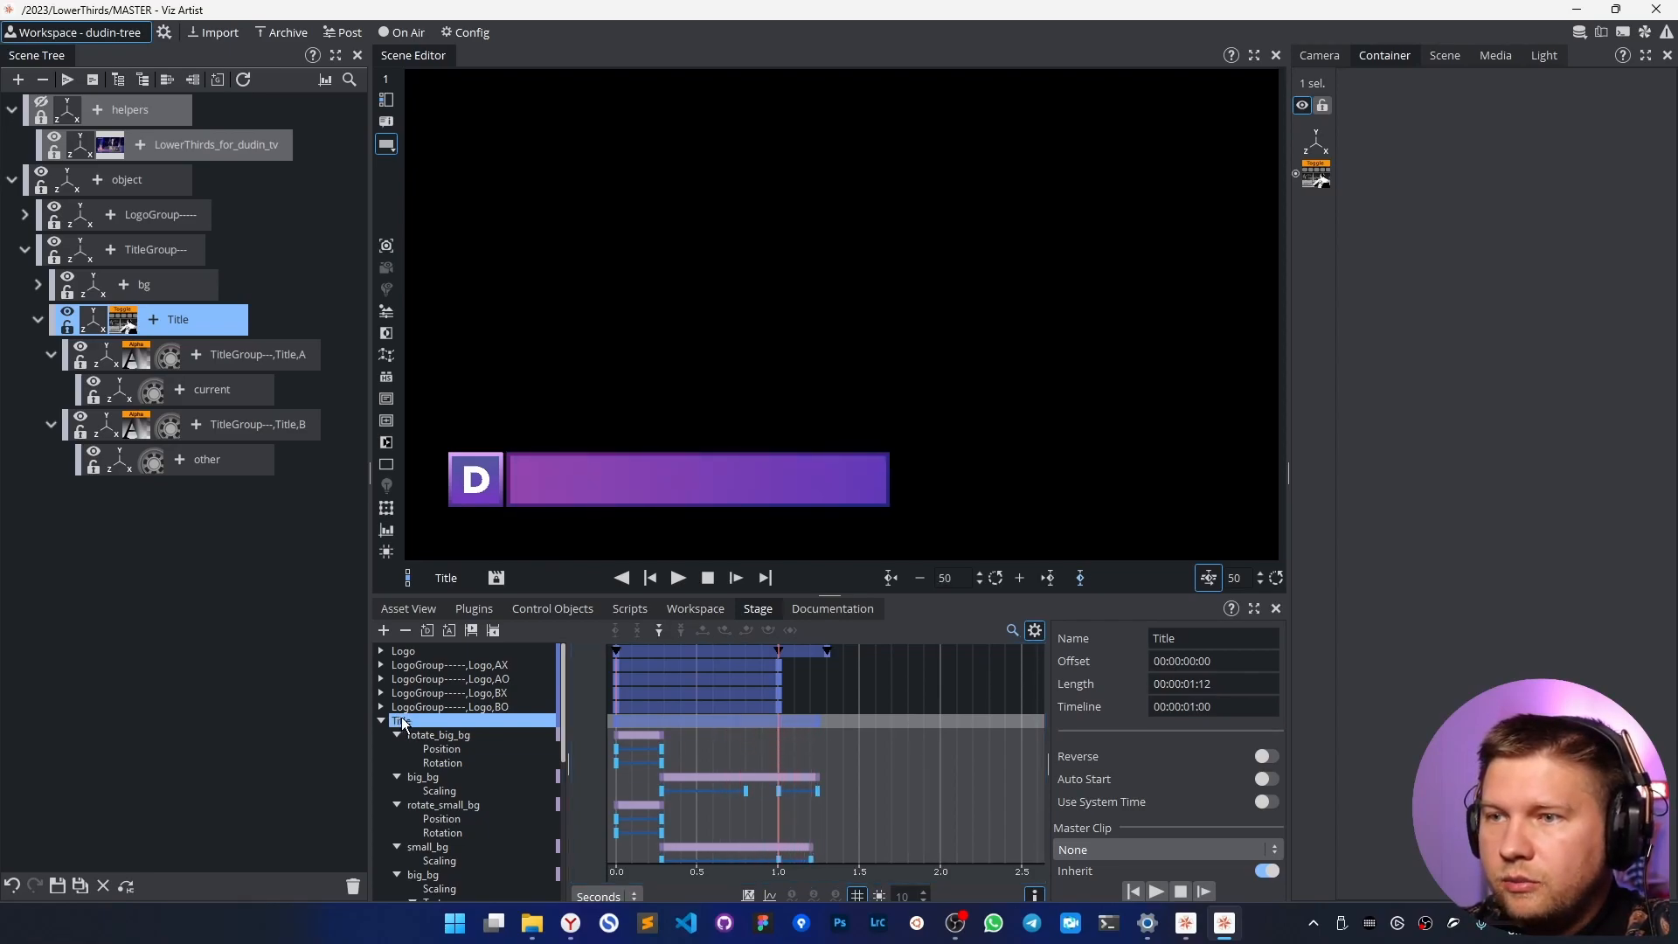
{"action": "left_click_drag", "start_coordinate": [806, 713], "coordinate": [616, 720]}
{"action": "left_click", "coordinate": [660, 631]}
{"action": "left_click", "coordinate": [659, 629]}
{"action": "left_click", "coordinate": [616, 718]}
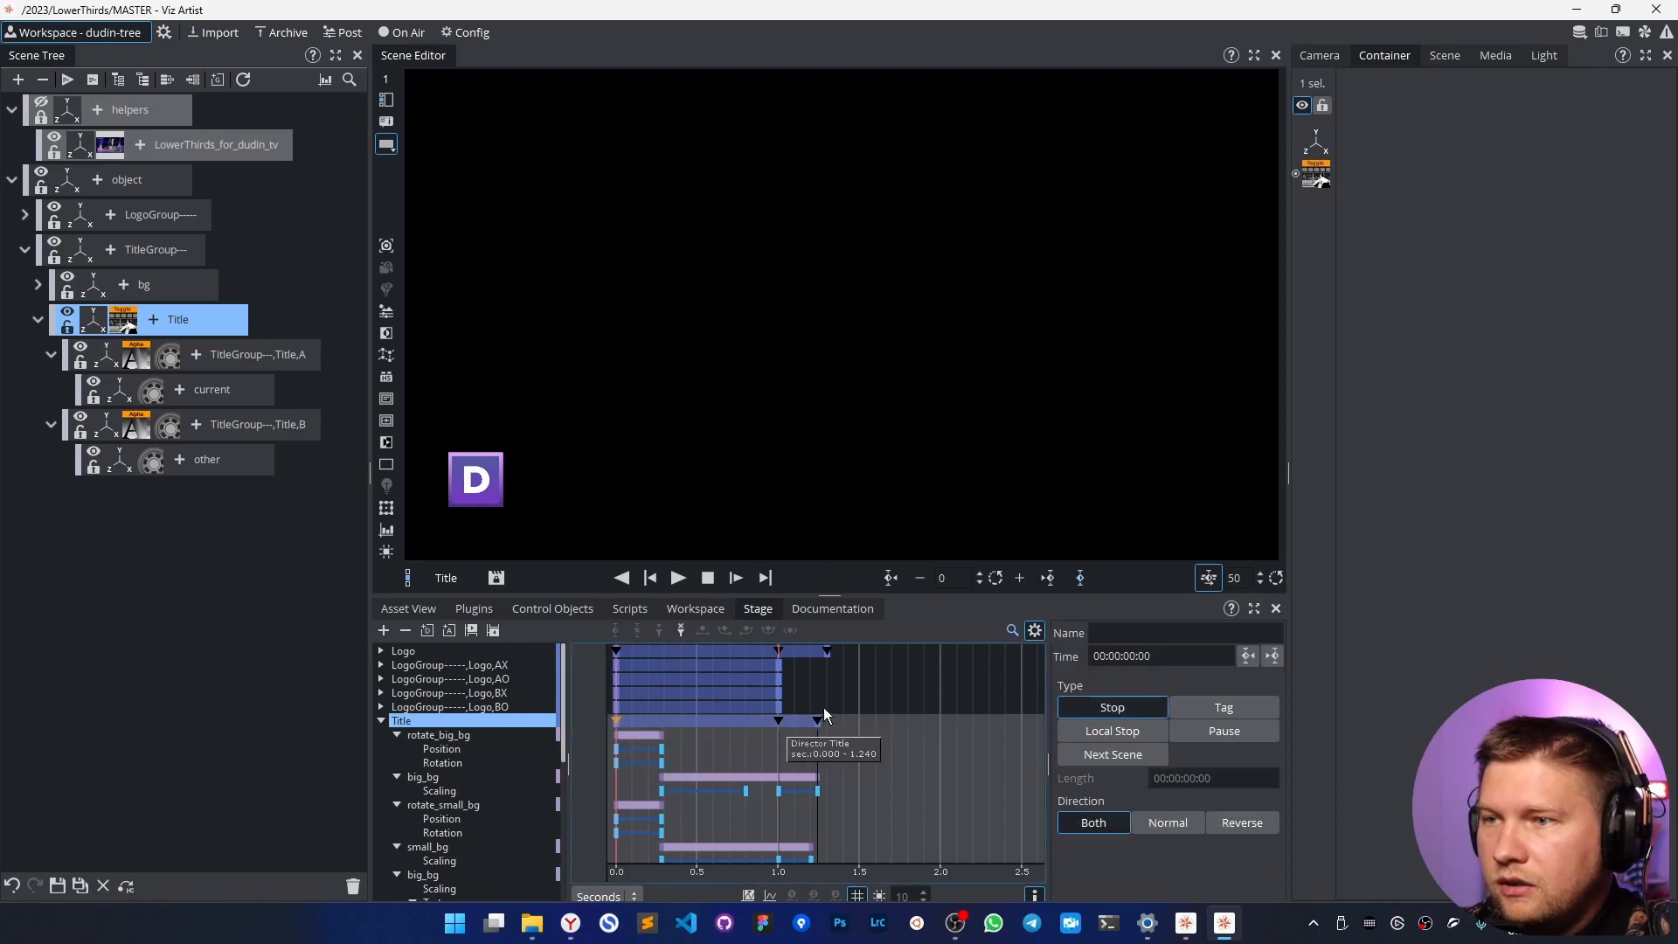
Name the Title director's stop points, entering O for the last one at 00:00:01:12.
{"action": "left_click", "coordinate": [1117, 632]}
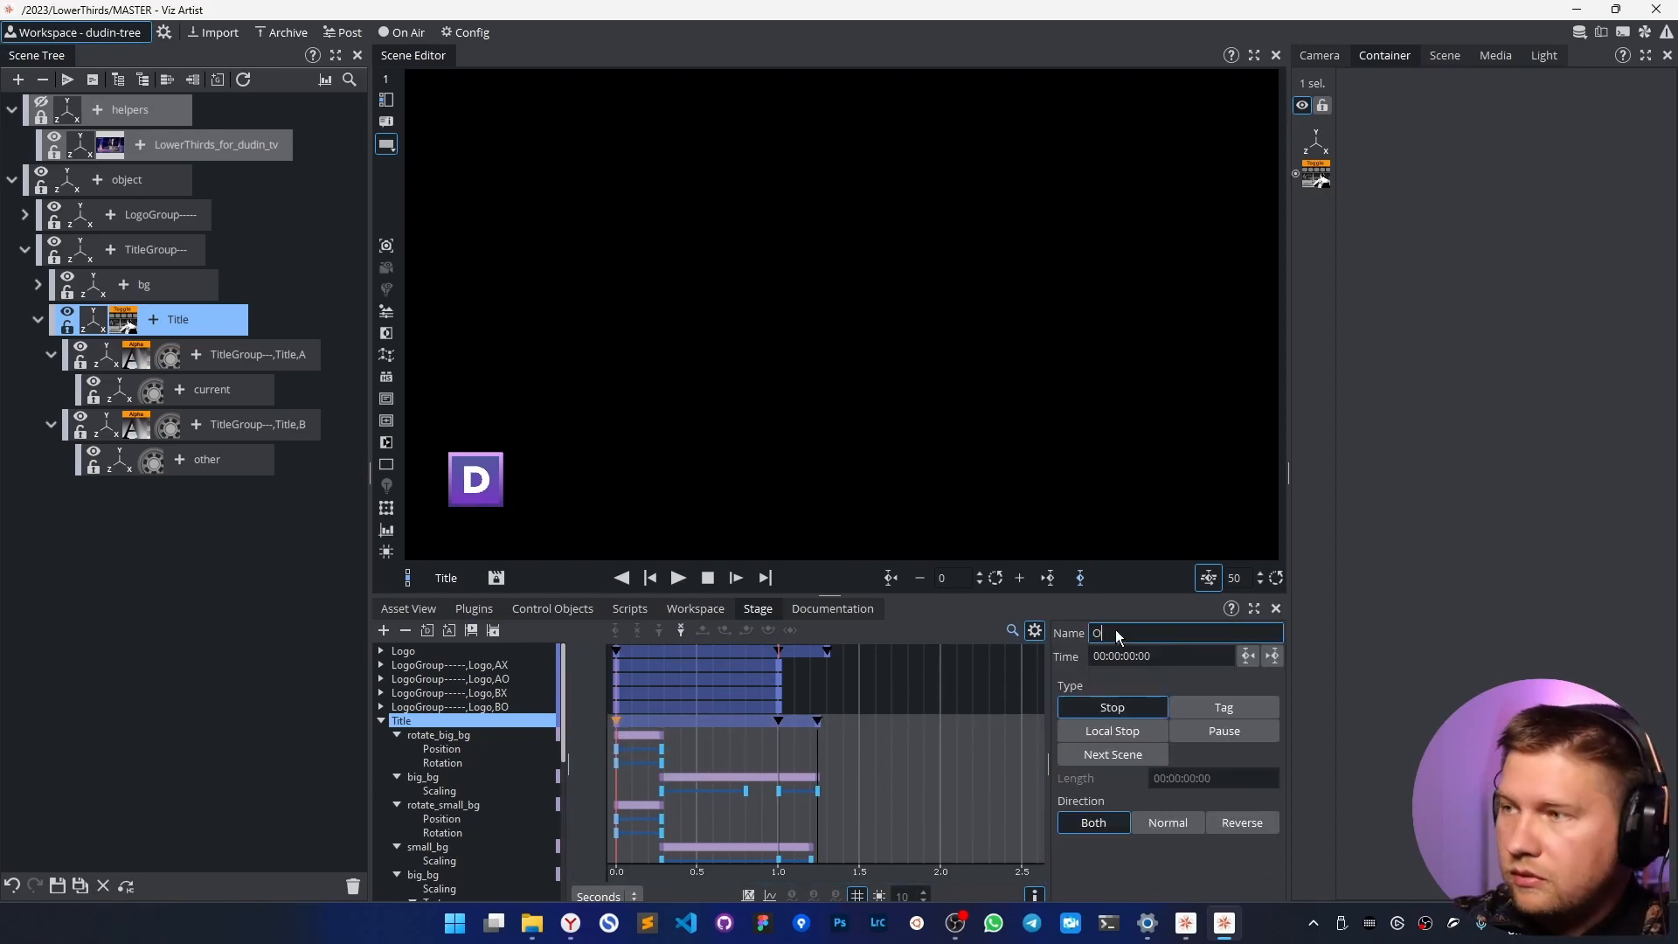
{"action": "type", "text": "O"}
{"action": "key", "text": "BackSpace"}
{"action": "left_click", "coordinate": [1269, 657]}
{"action": "left_click", "coordinate": [1236, 631]}
{"action": "left_click", "coordinate": [1273, 656]}
{"action": "left_click", "coordinate": [1257, 632]}
{"action": "type", "text": "O"}
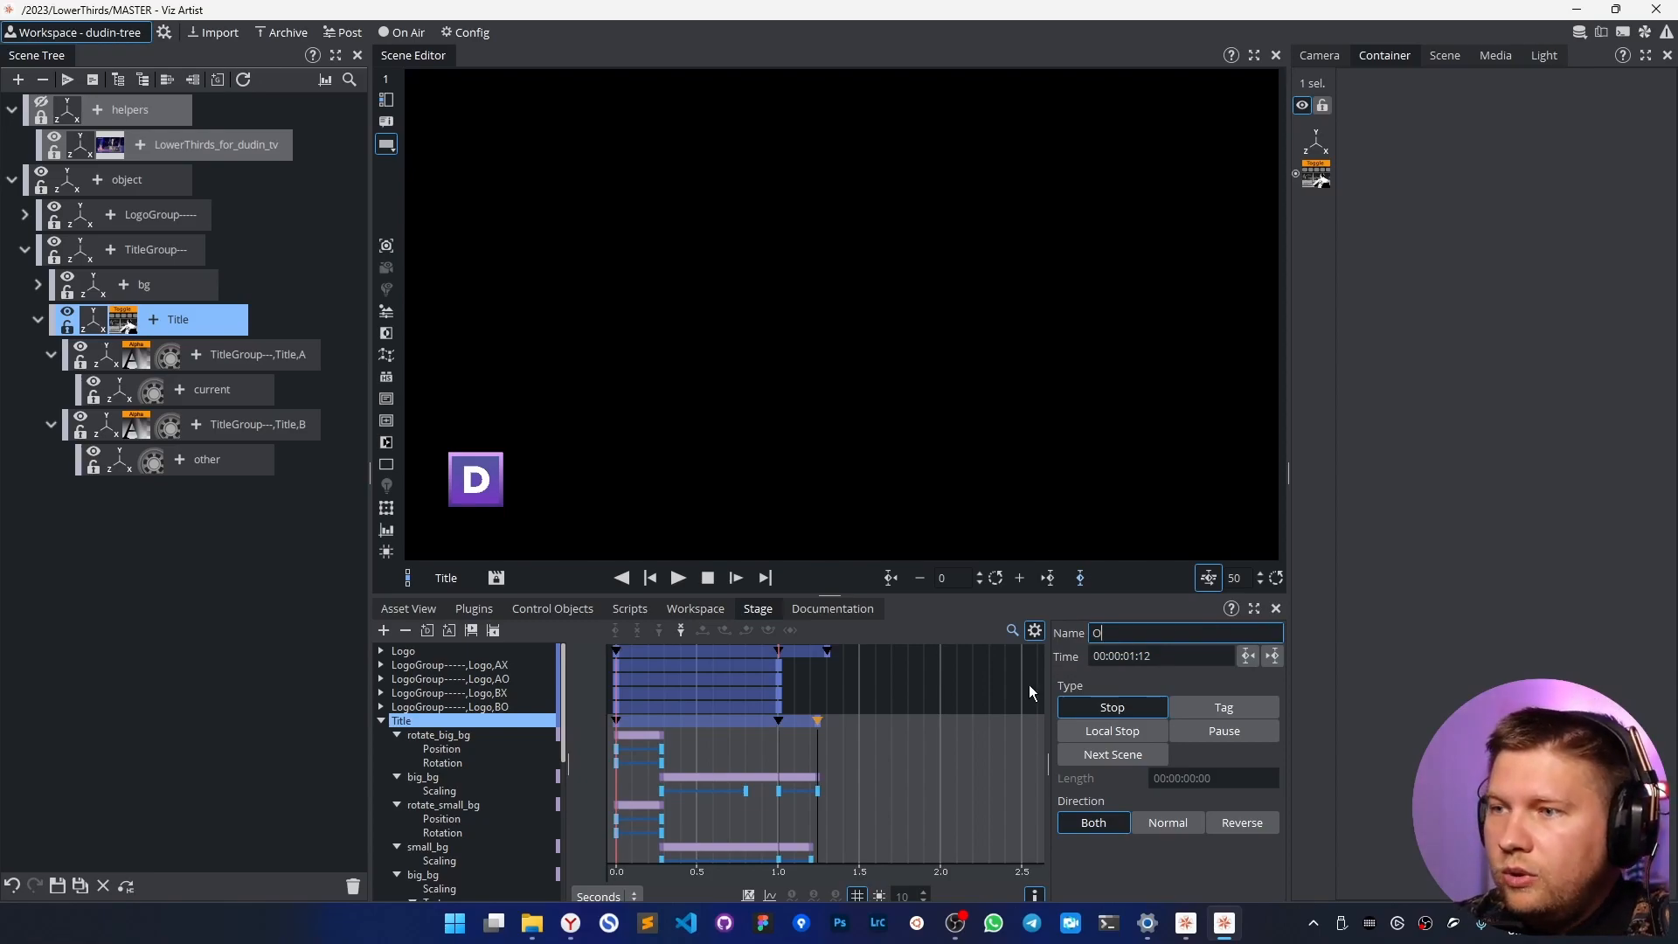
Collapse the Title director in the stage, and save and close the MASTER scene.
{"action": "left_click_drag", "start_coordinate": [825, 760], "coordinate": [577, 747]}
{"action": "left_click", "coordinate": [381, 720]}
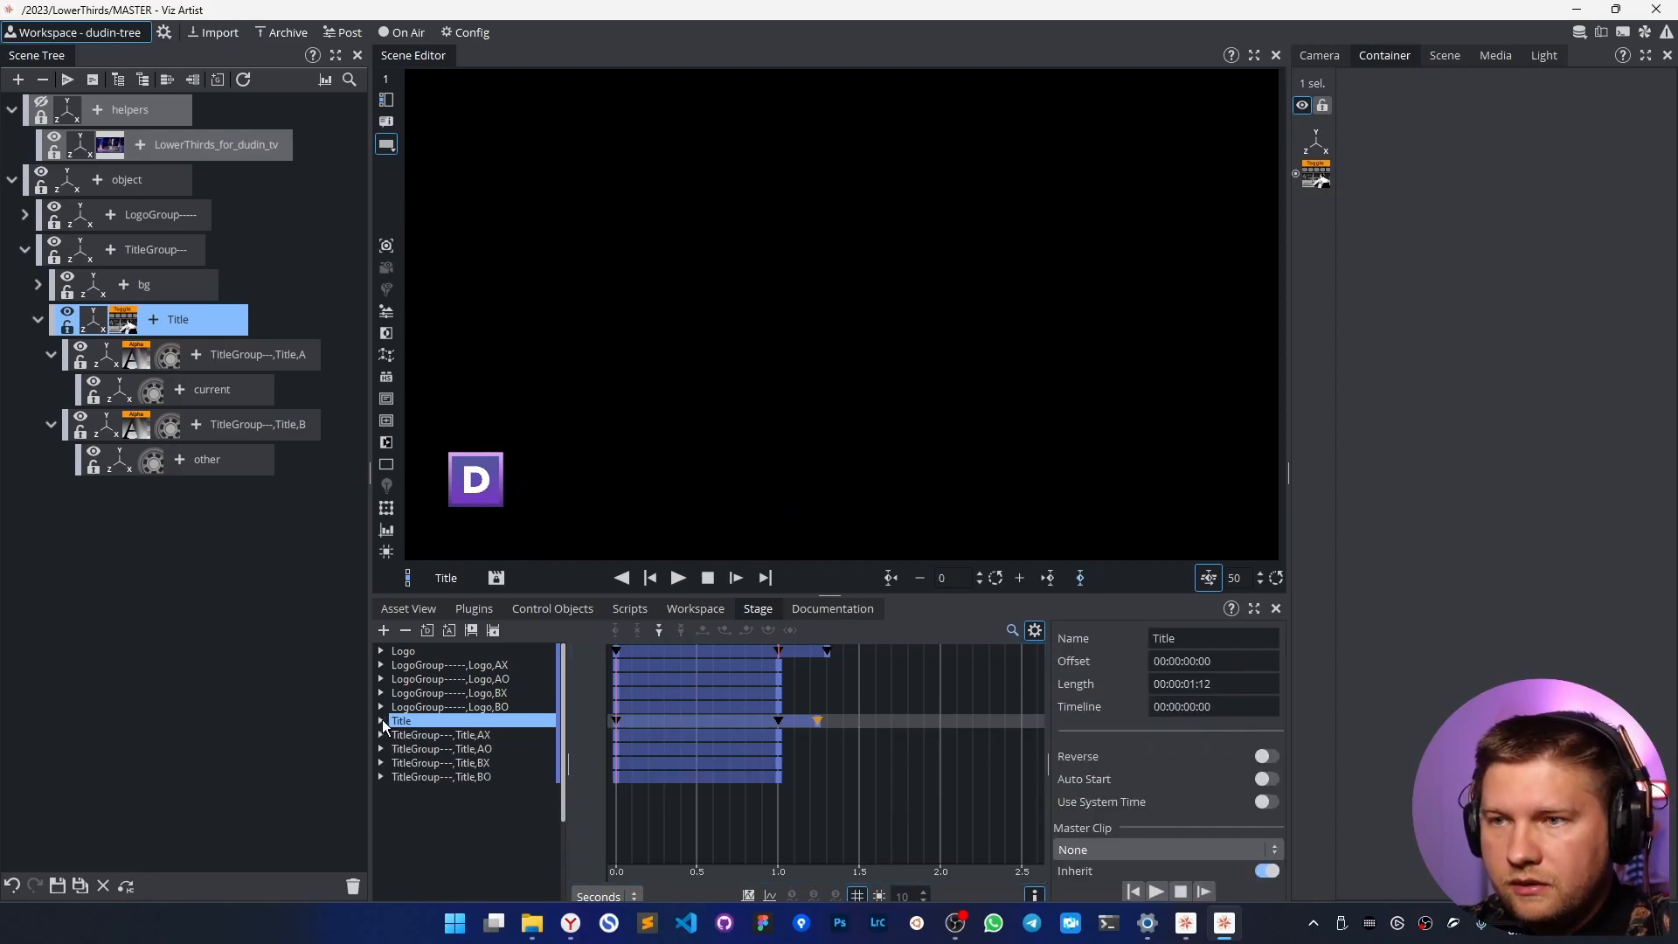
{"action": "left_click", "coordinate": [57, 886]}
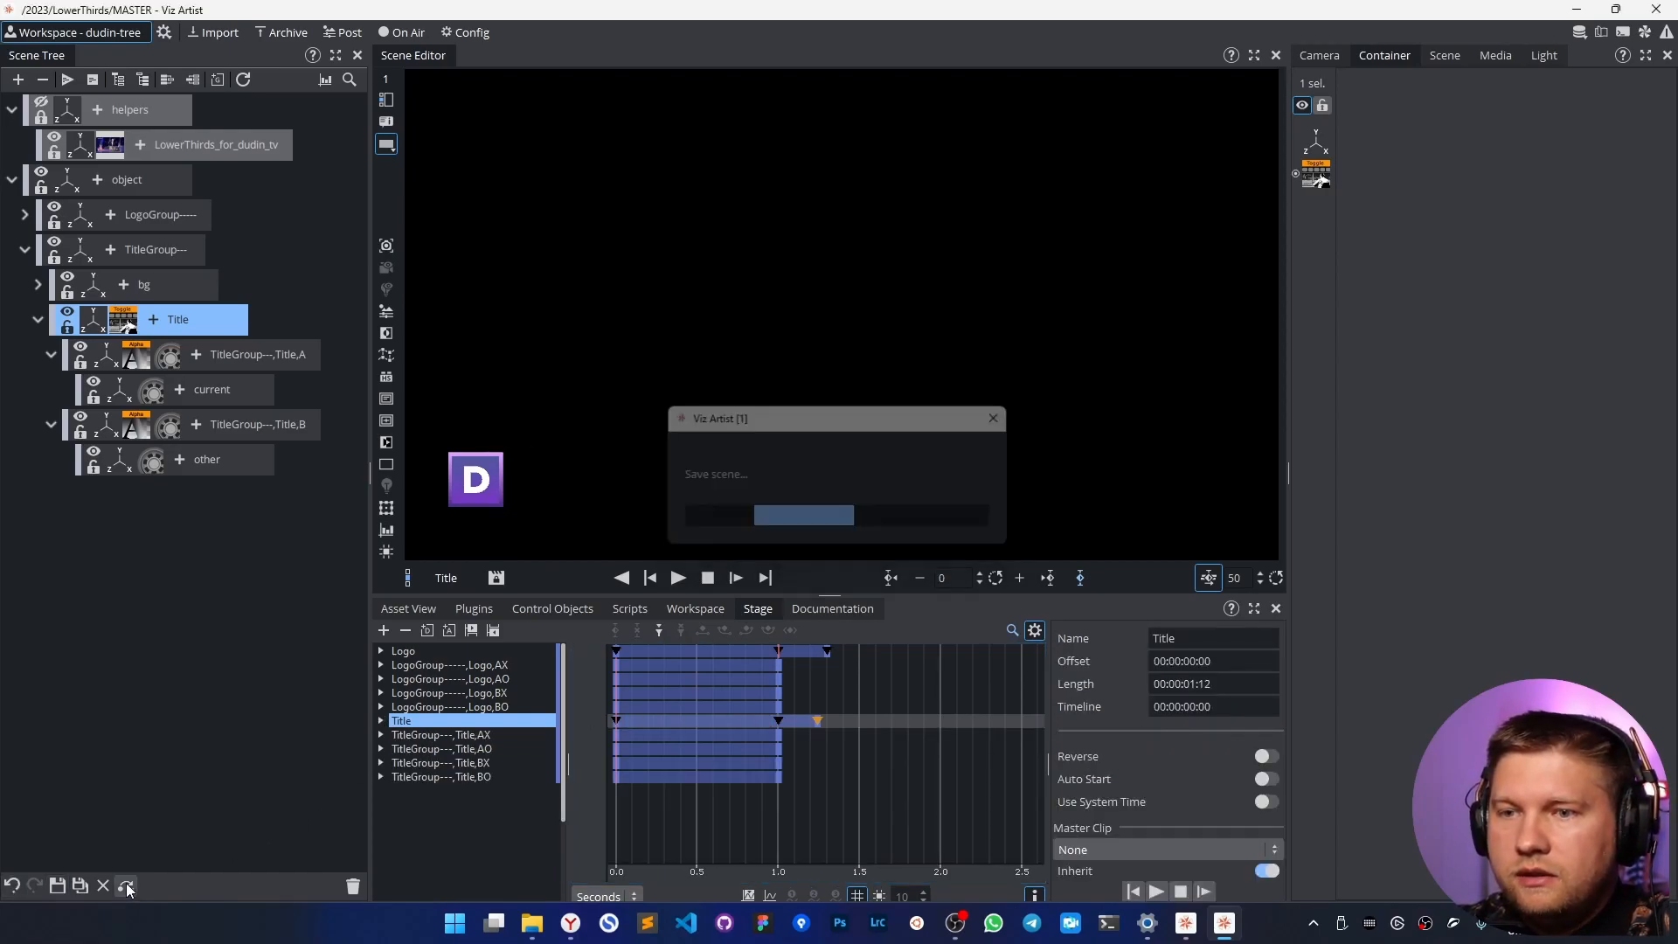
{"action": "left_click", "coordinate": [101, 885]}
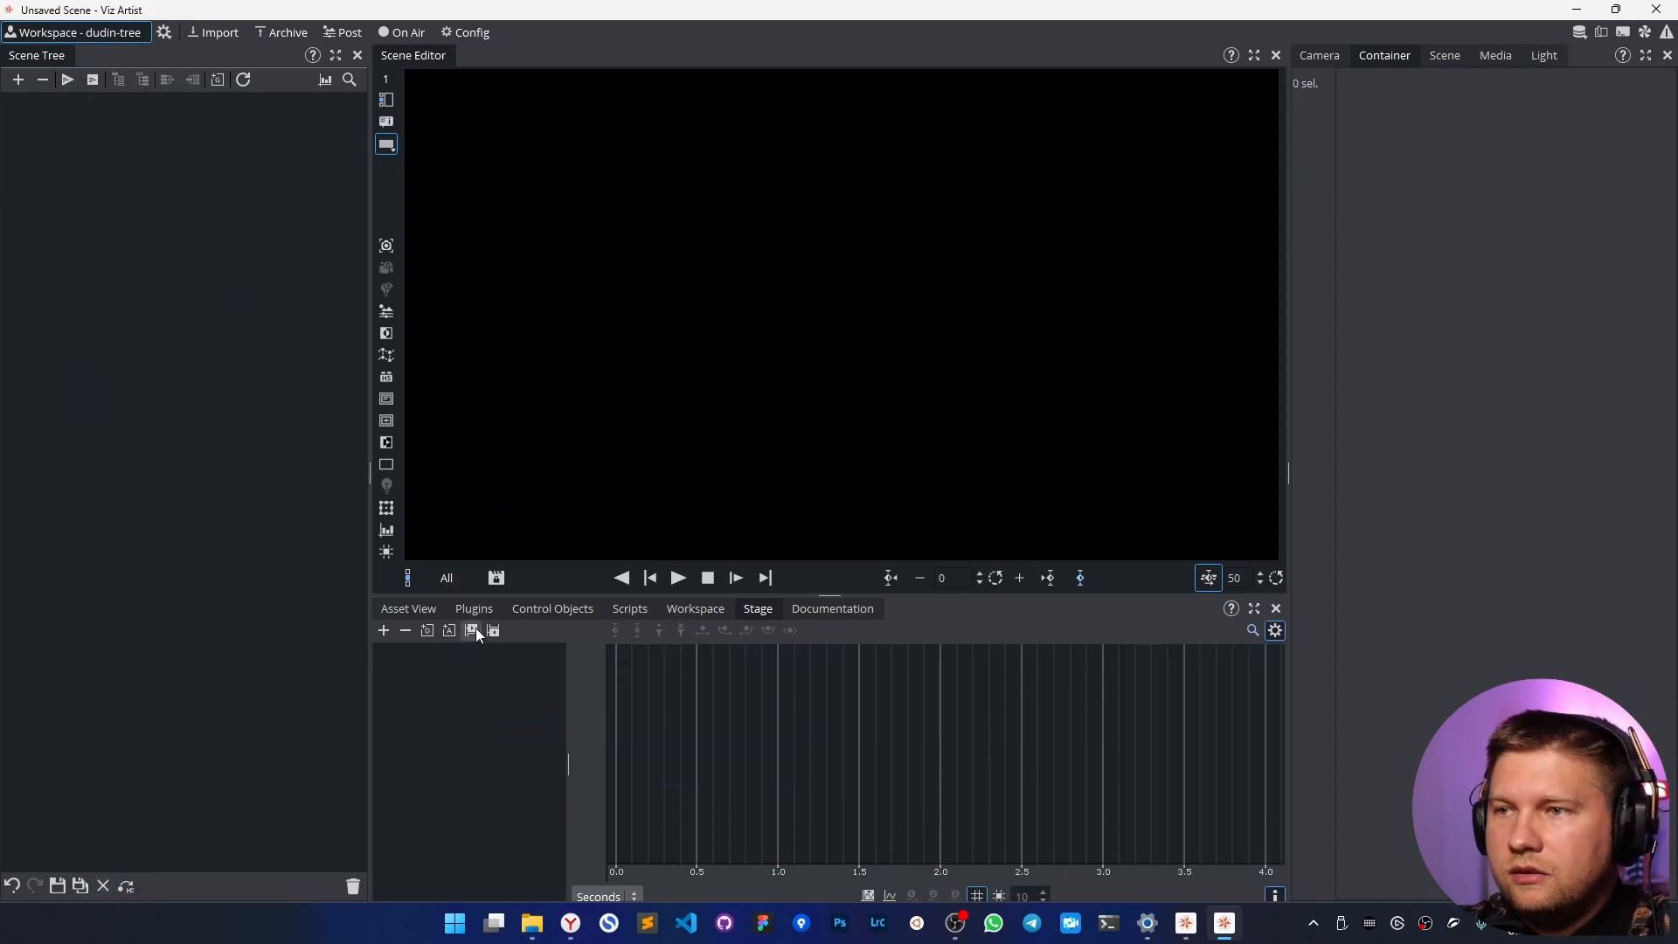
Create a new scene named Title in the LowerThirds folder and open it.
{"action": "left_click", "coordinate": [409, 609]}
{"action": "right_click", "coordinate": [856, 713]}
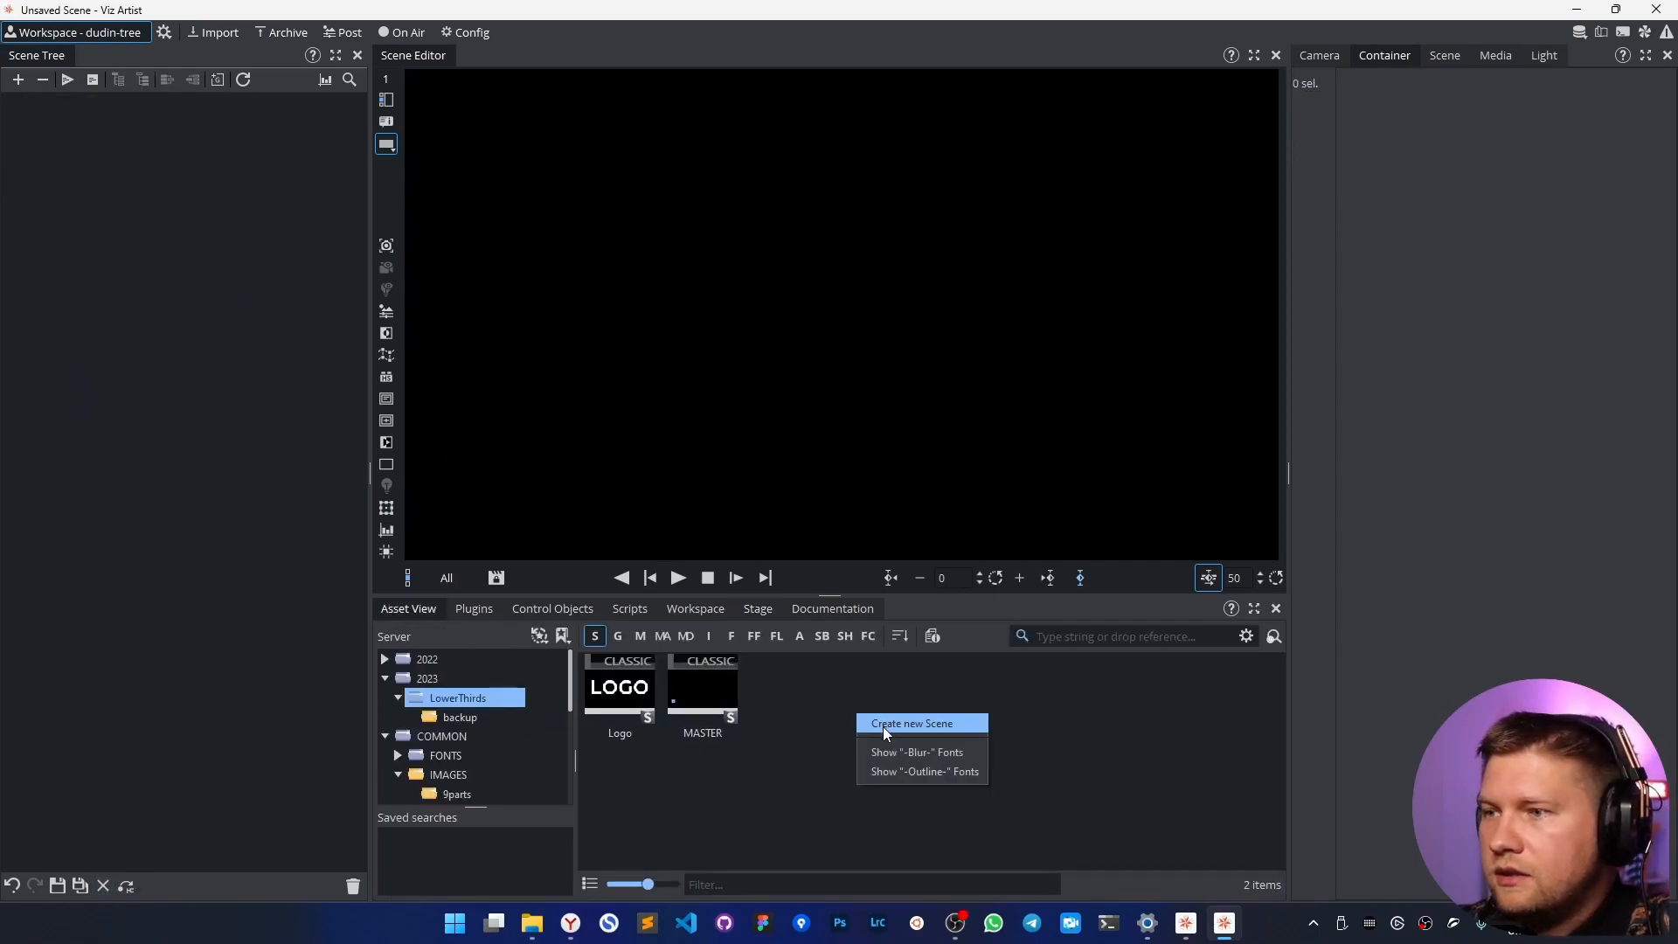
{"action": "left_click", "coordinate": [882, 727]}
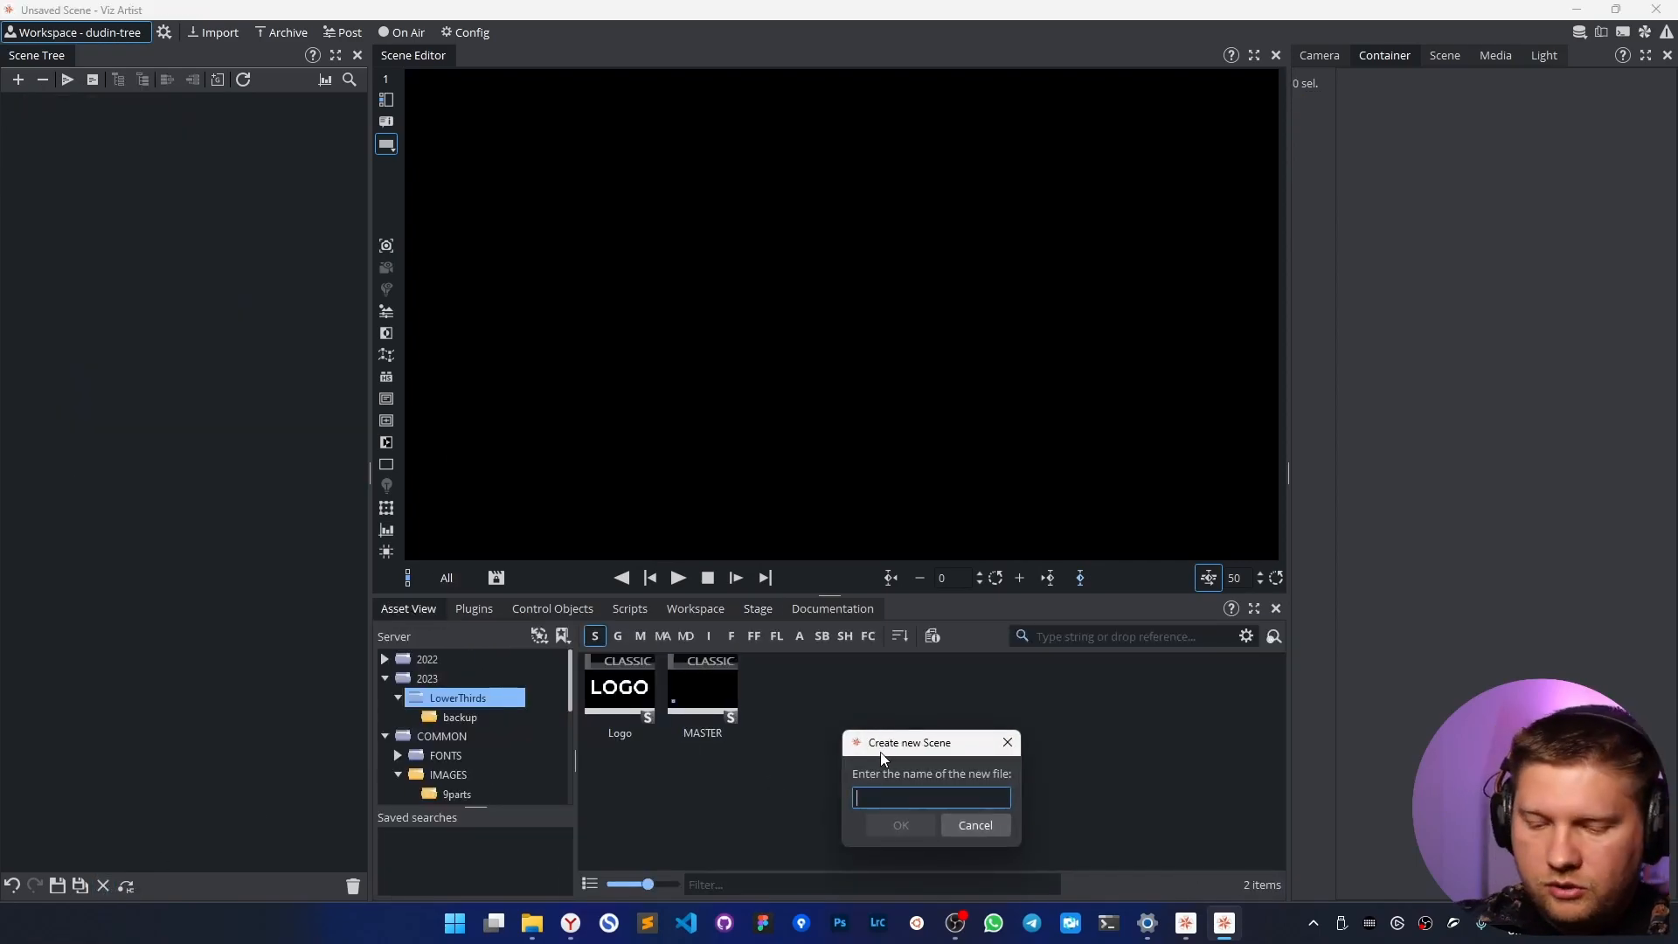
{"action": "type", "text": "Title"}
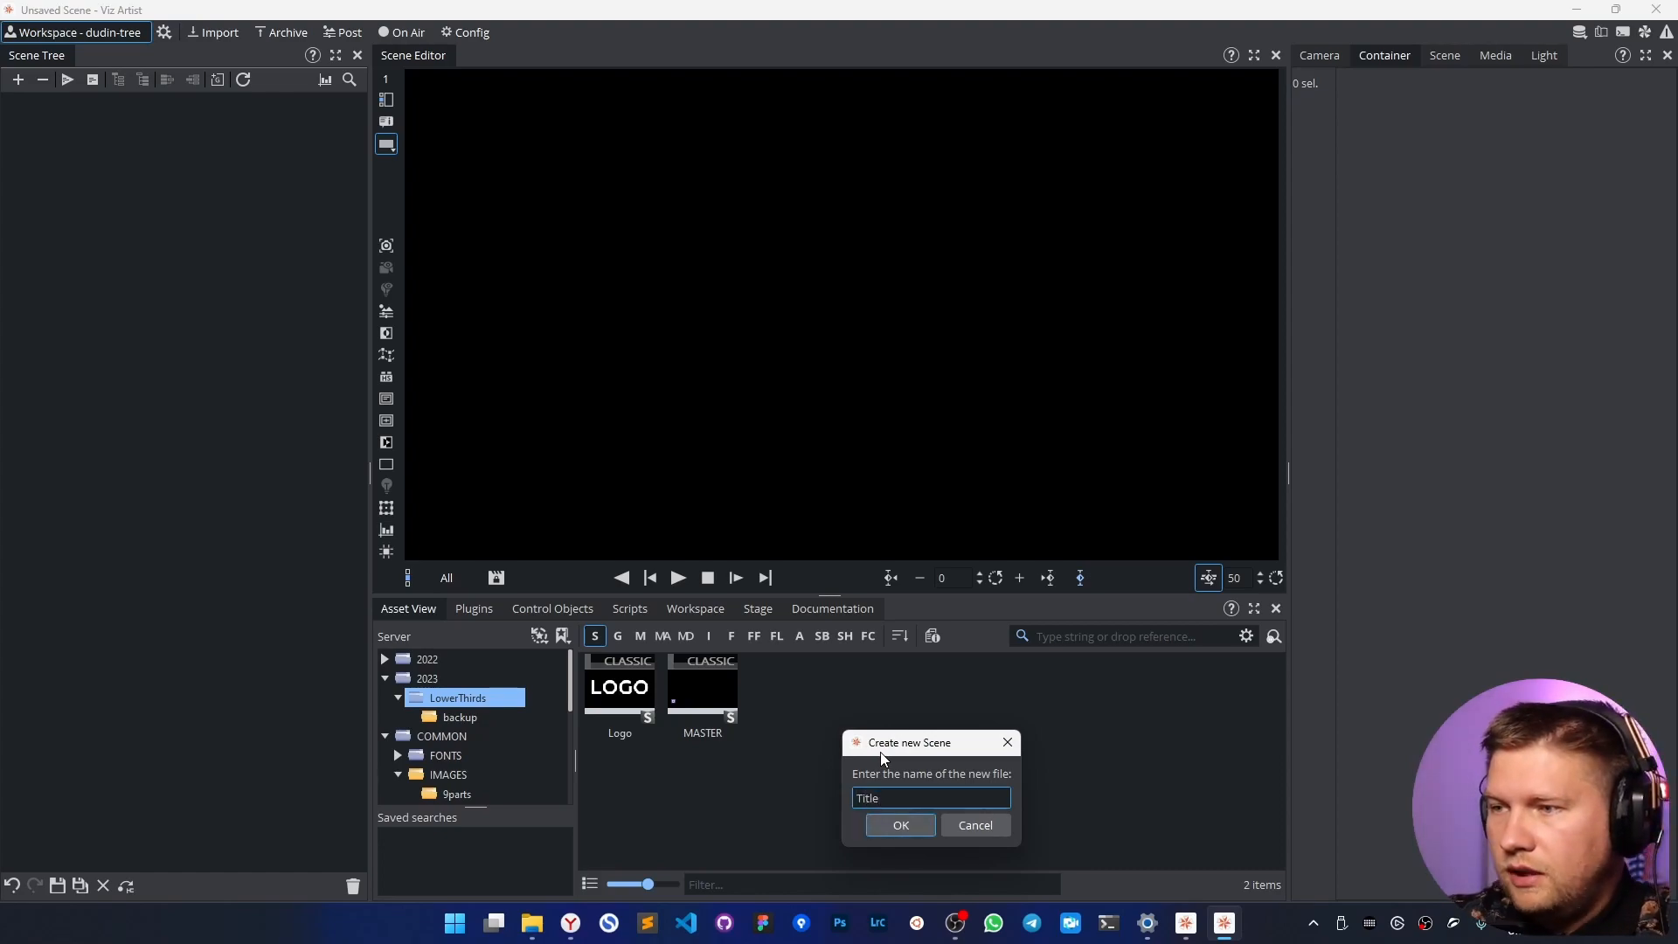
{"action": "left_click", "coordinate": [908, 826]}
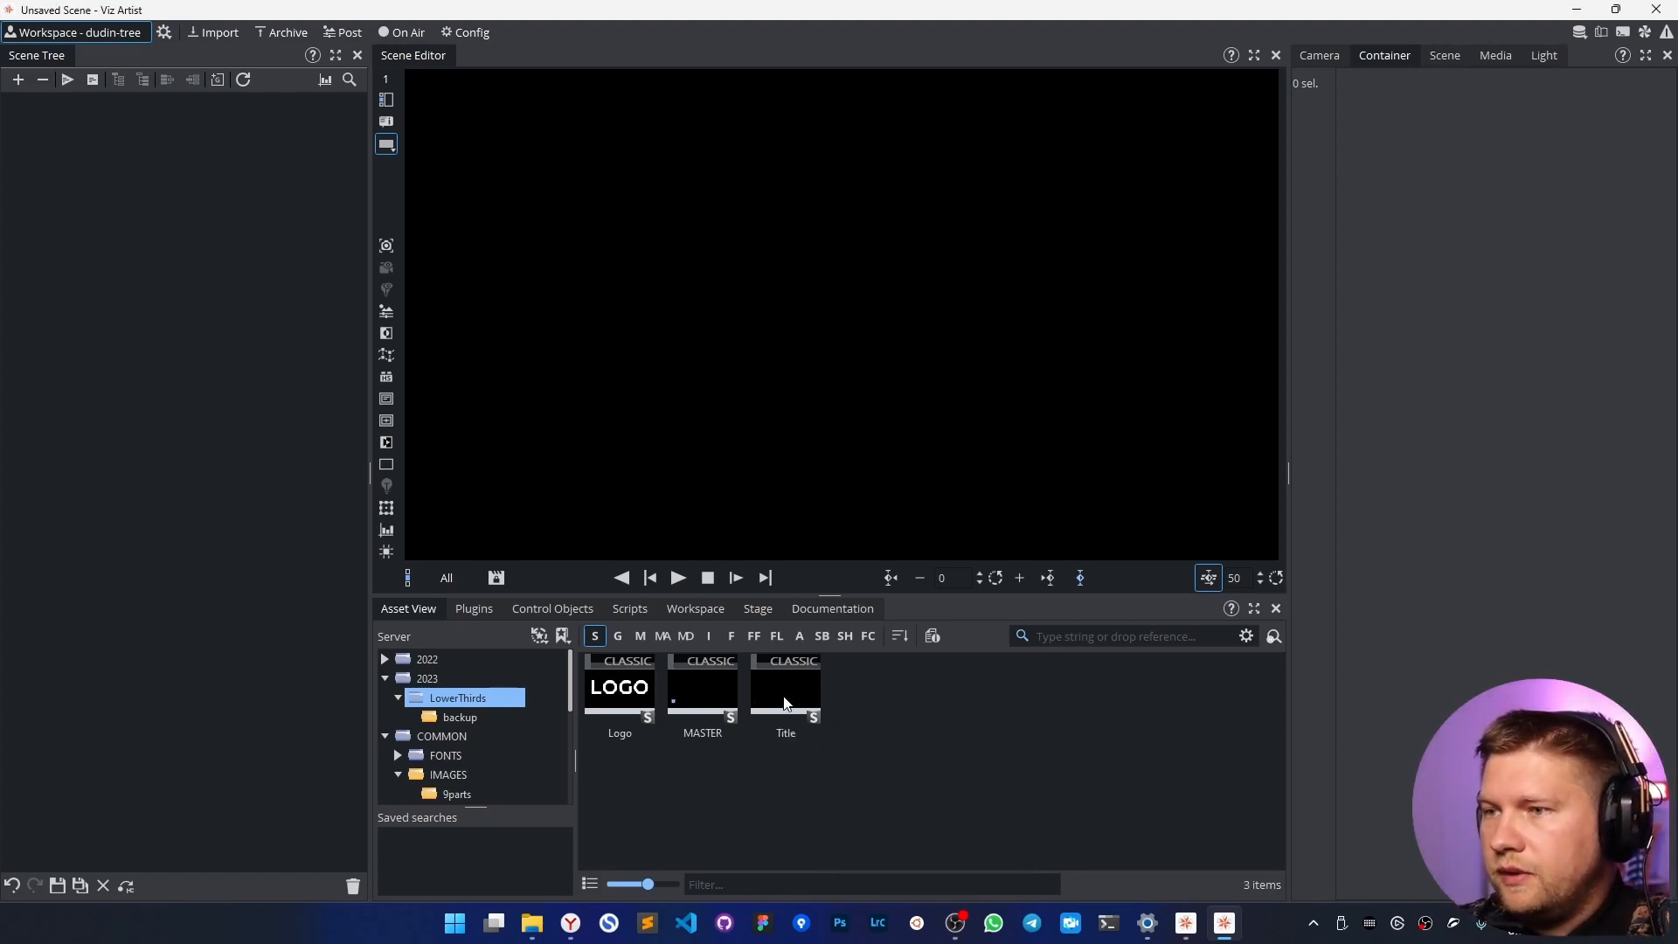
{"action": "left_click", "coordinate": [774, 699]}
{"action": "double_click", "coordinate": [777, 697]}
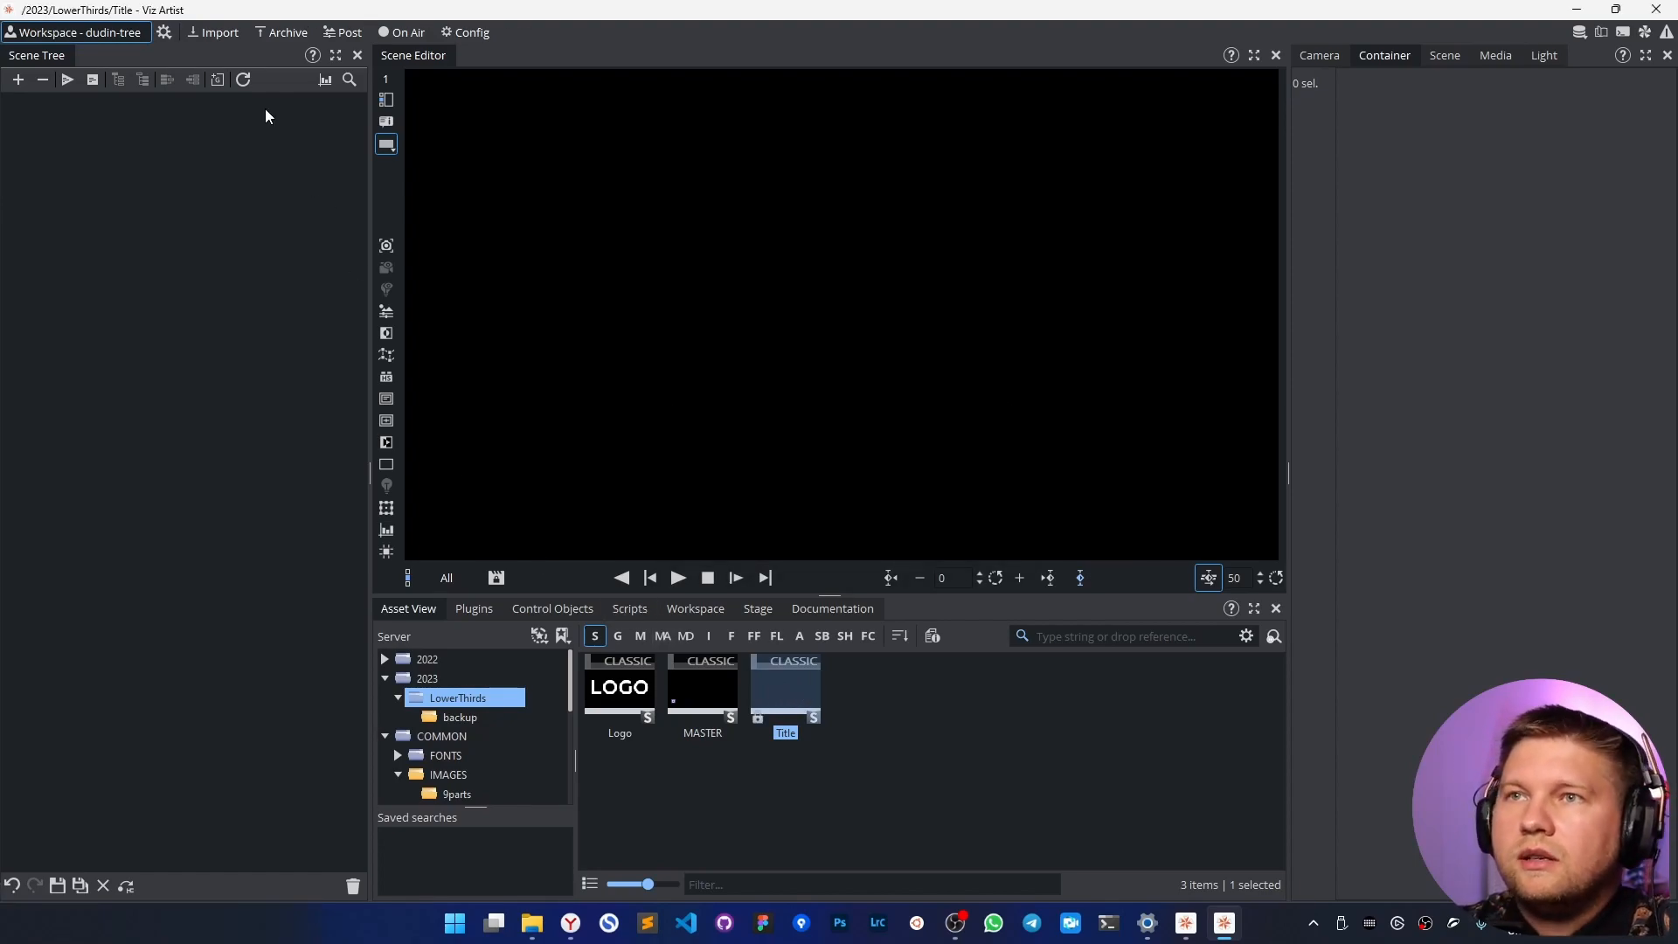
Add two group containers, place the TitleText geometry in the second one and split it into its text containers.
{"action": "left_click", "coordinate": [218, 80]}
{"action": "left_click", "coordinate": [217, 79]}
{"action": "left_click", "coordinate": [129, 150]}
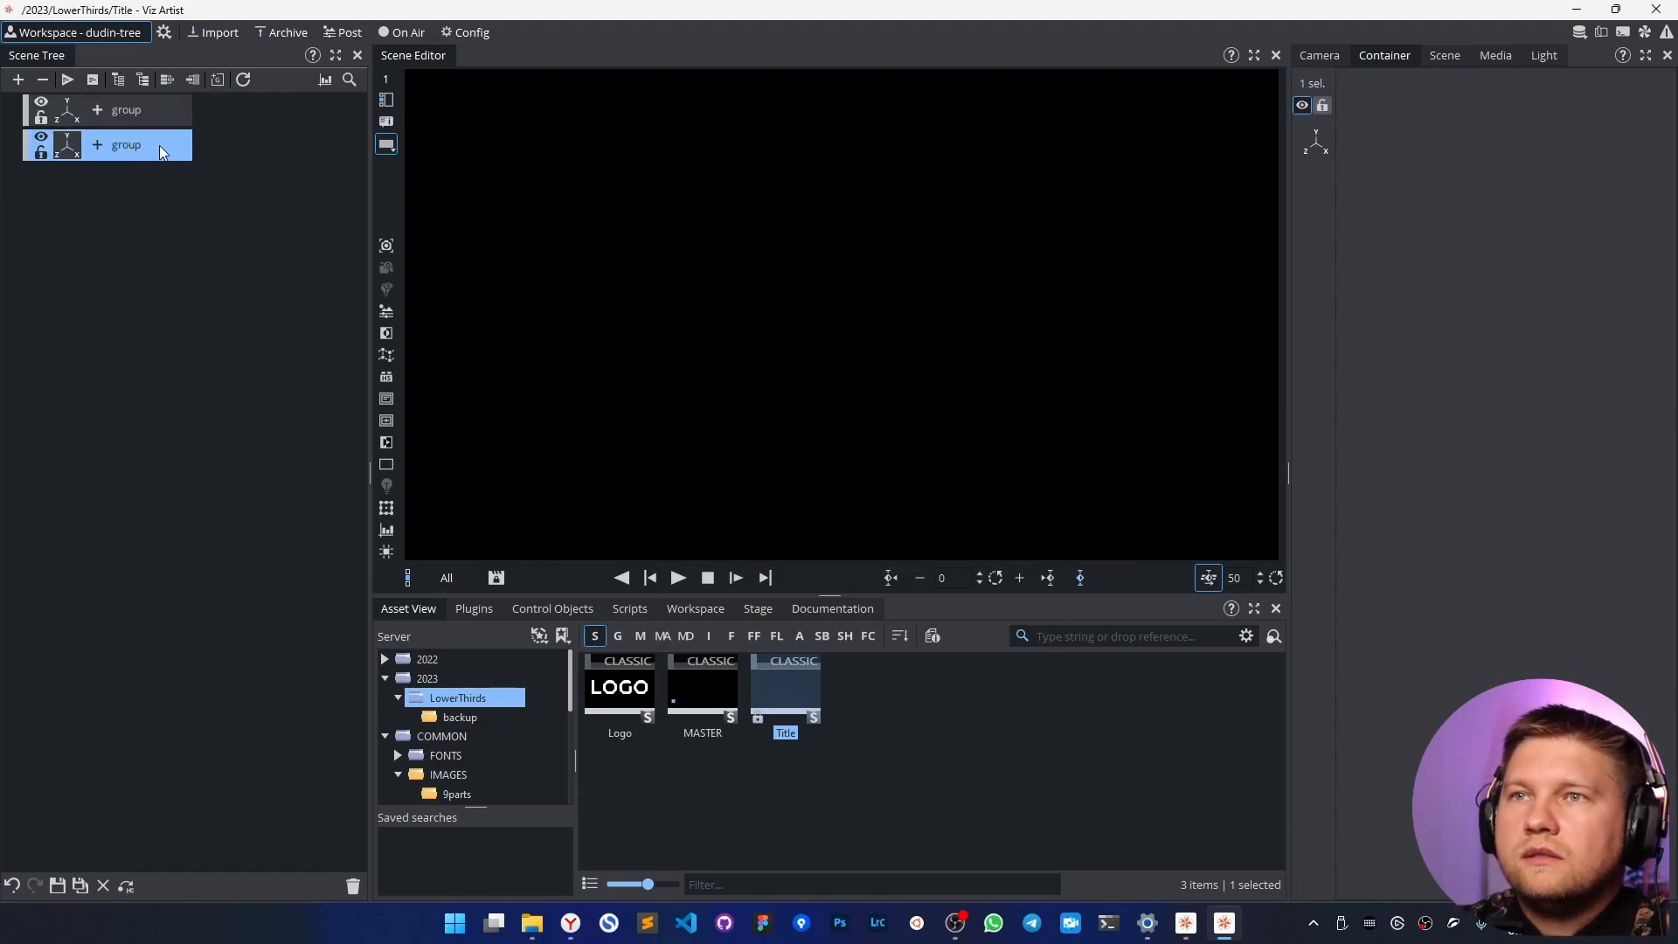
{"action": "left_click", "coordinate": [617, 636]}
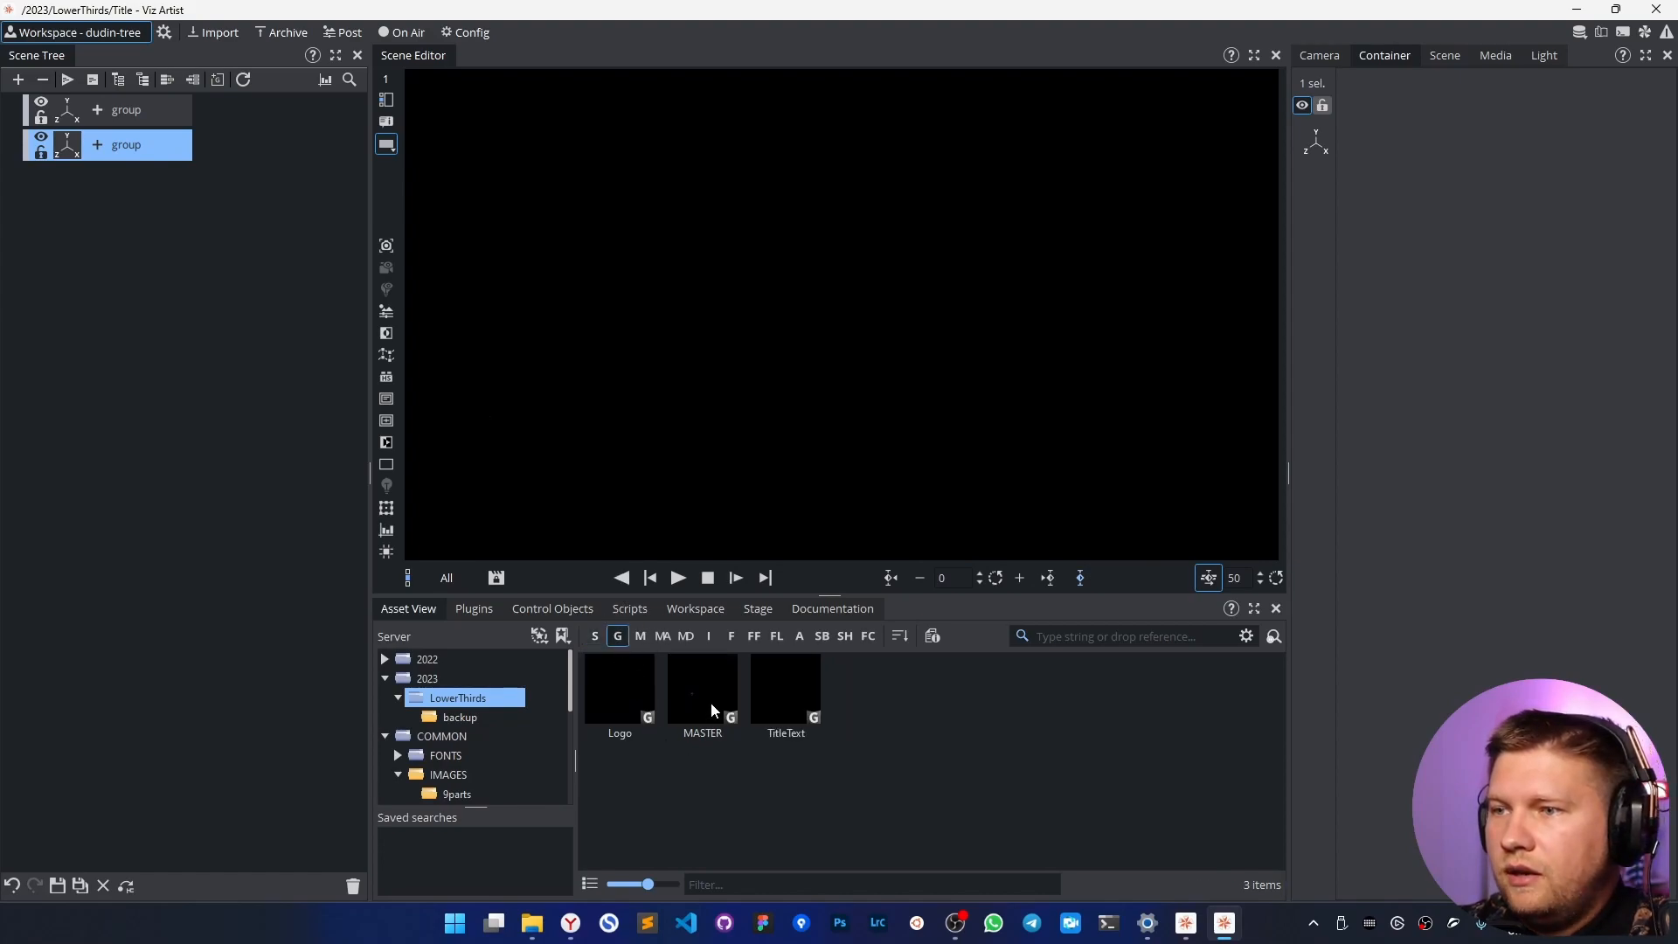
{"action": "left_click_drag", "start_coordinate": [774, 699], "coordinate": [161, 146]}
{"action": "left_click", "coordinate": [193, 80]}
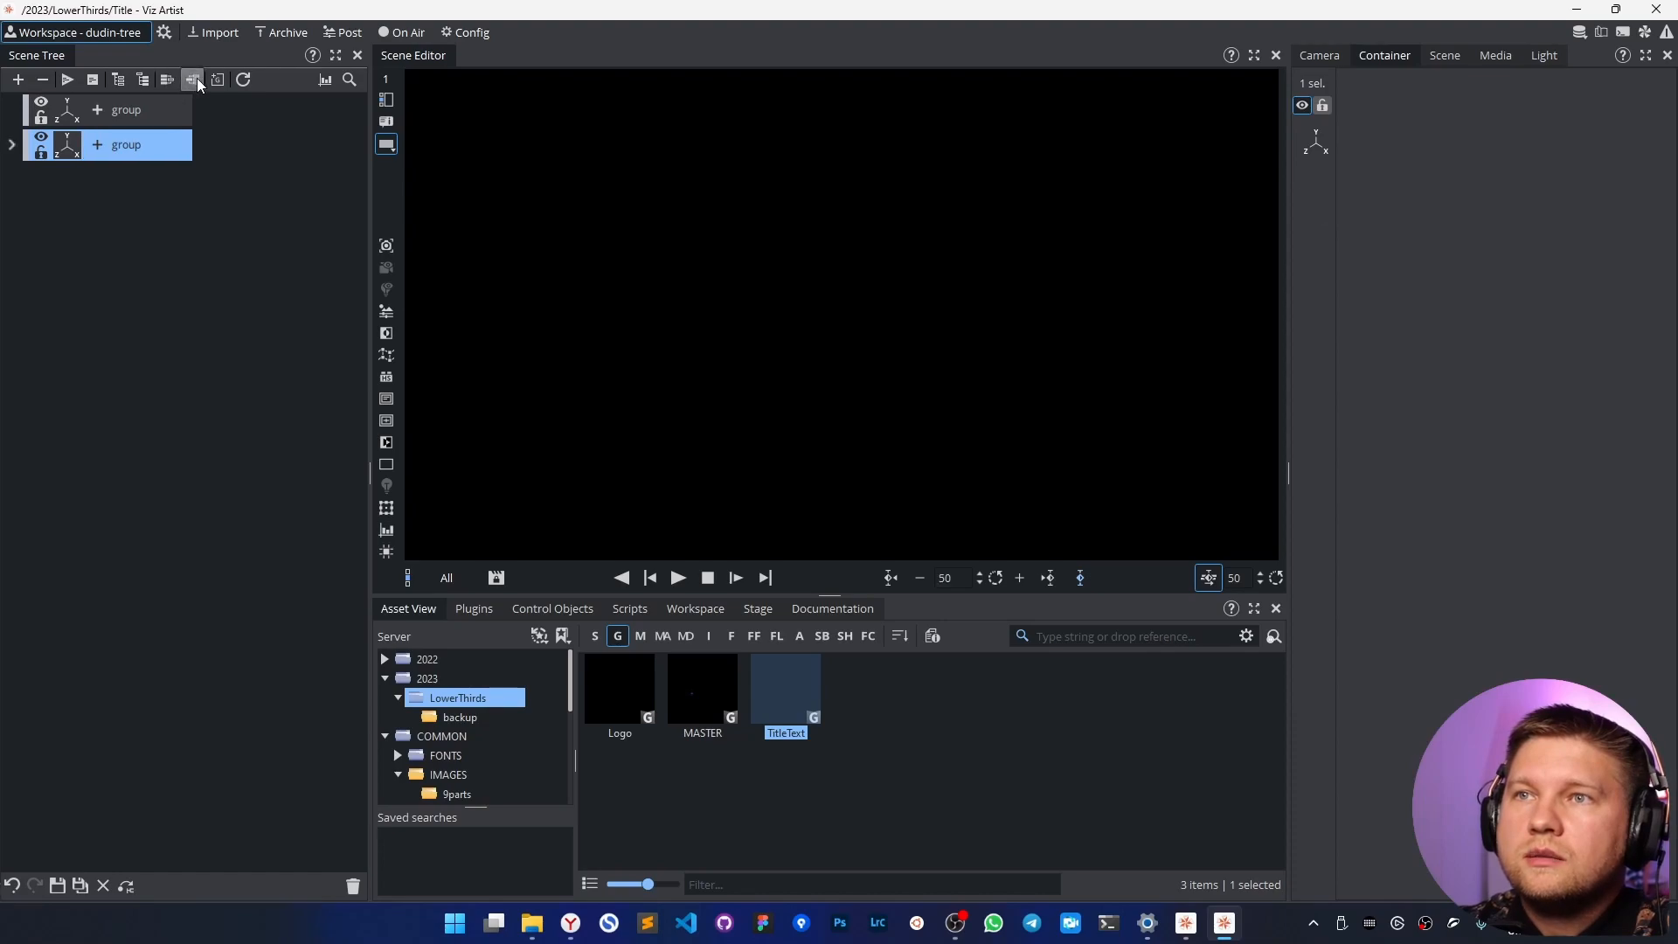
{"action": "left_click", "coordinate": [11, 144]}
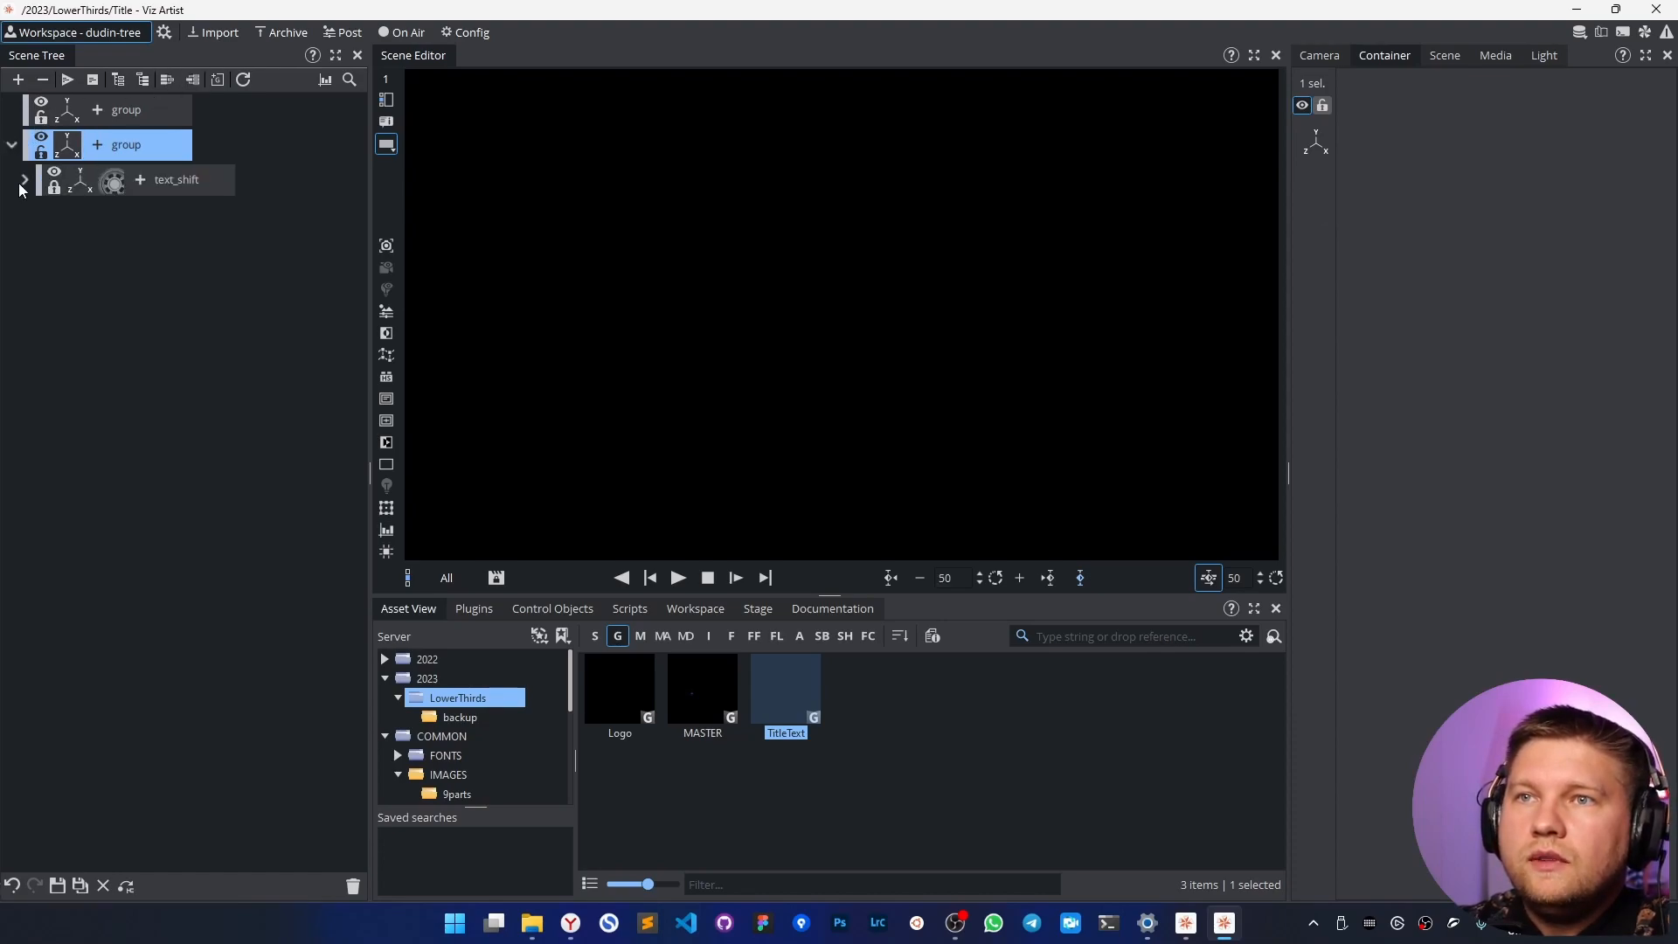
{"action": "left_click", "coordinate": [25, 180]}
Delete the empty first group and rename the remaining top-level group as object.
{"action": "left_click_drag", "start_coordinate": [127, 110], "coordinate": [352, 884]}
{"action": "left_click", "coordinate": [132, 115]}
{"action": "left_click", "coordinate": [124, 113]}
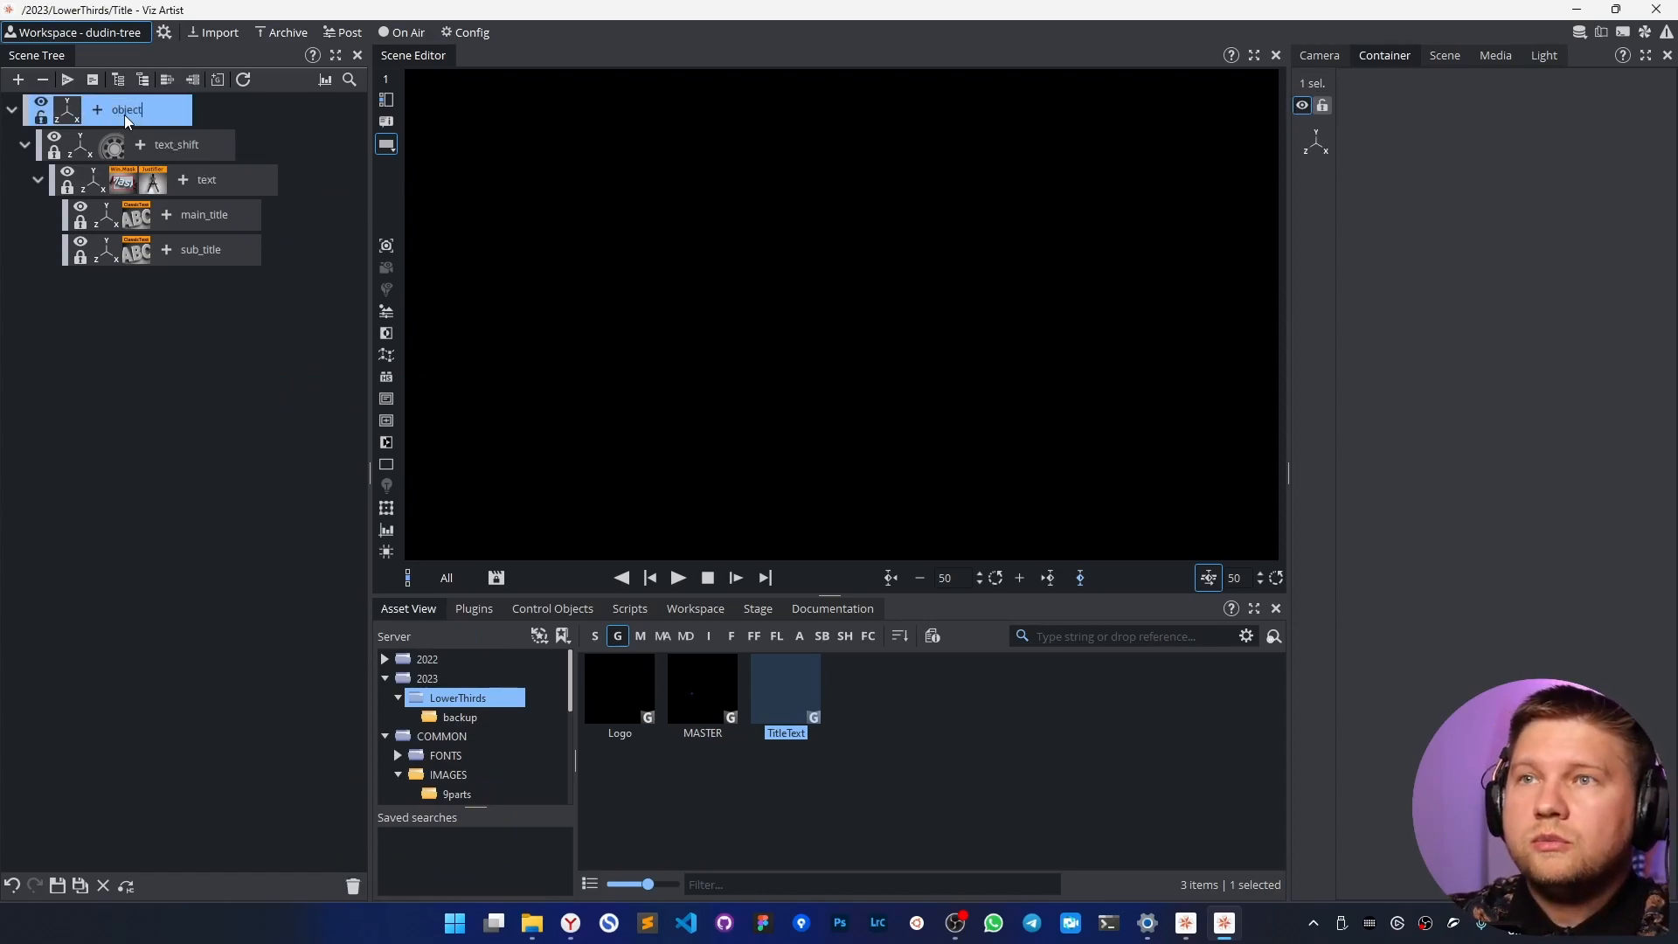
Add the Control Text plugin to both the main_title and sub_title containers.
{"action": "left_click", "coordinate": [175, 141]}
{"action": "left_click", "coordinate": [167, 214]}
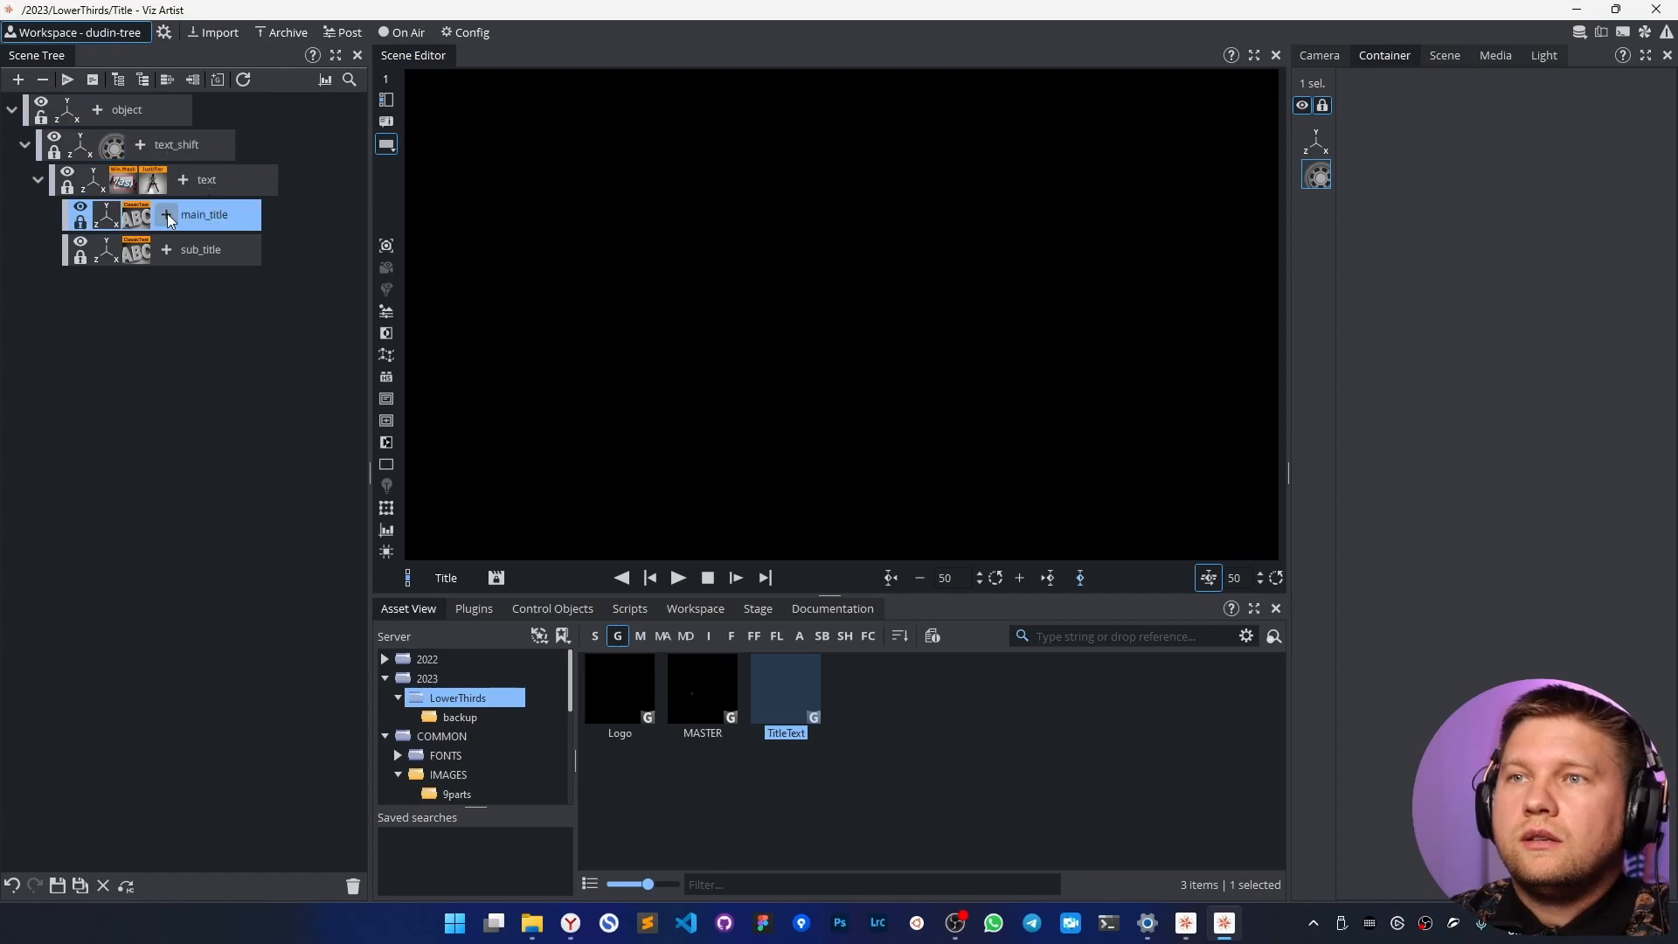
{"action": "left_click", "coordinate": [163, 214]}
{"action": "type", "text": "text"}
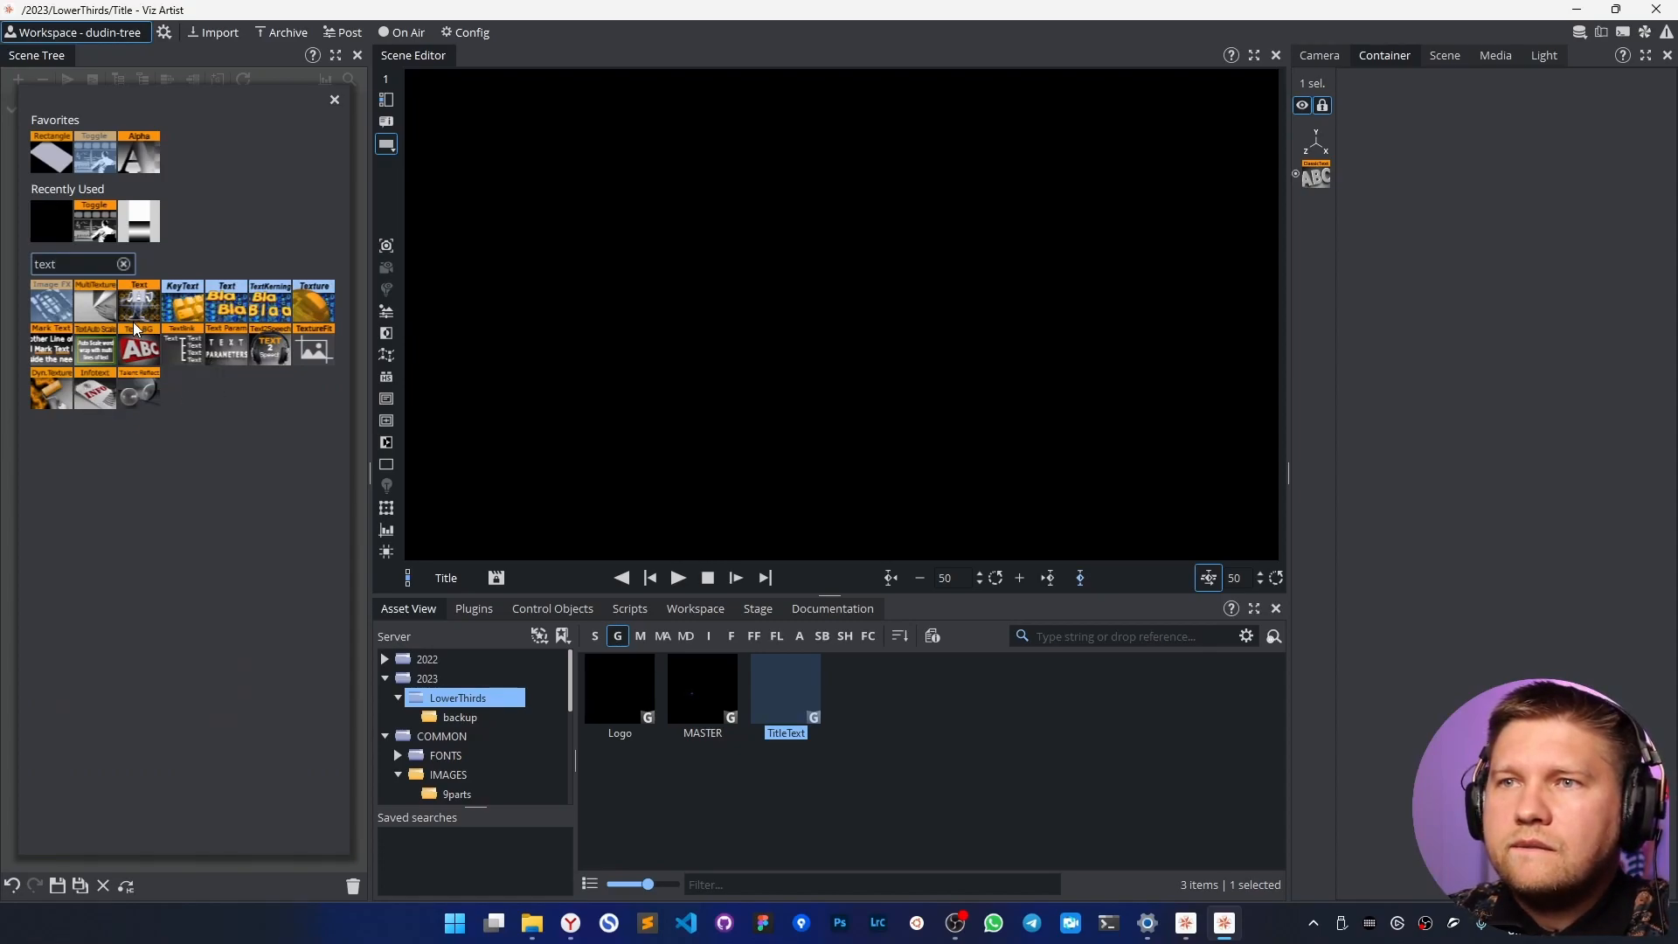
{"action": "left_click_drag", "start_coordinate": [140, 304], "coordinate": [125, 193]}
{"action": "left_click", "coordinate": [165, 219]}
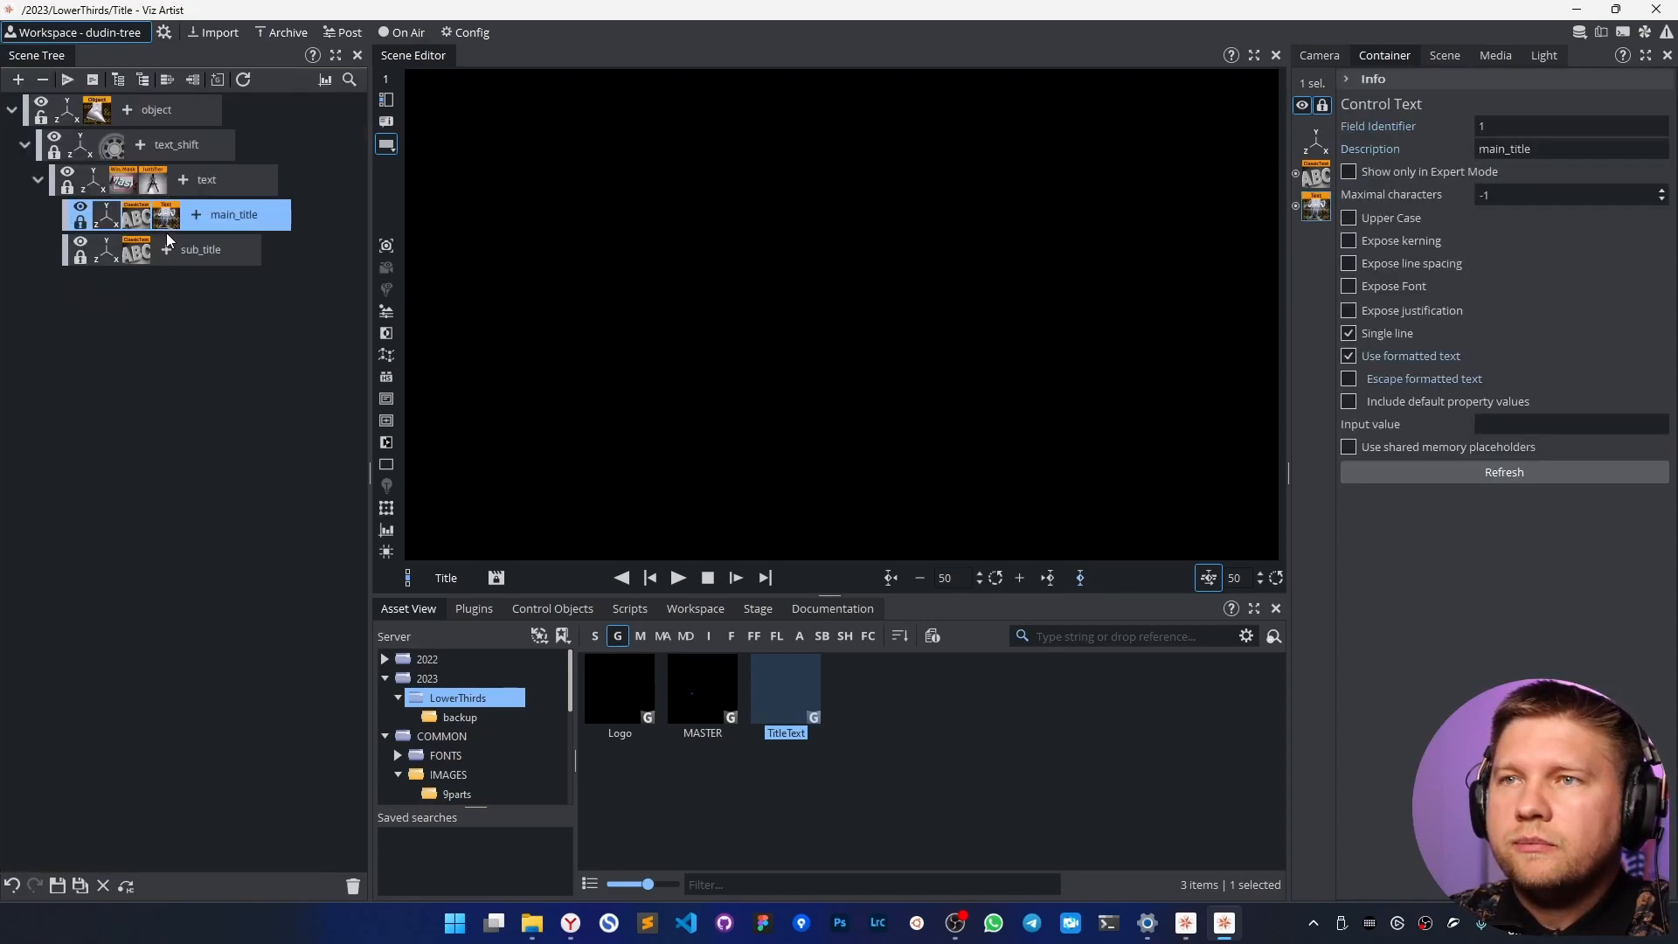
{"action": "left_click", "coordinate": [166, 250]}
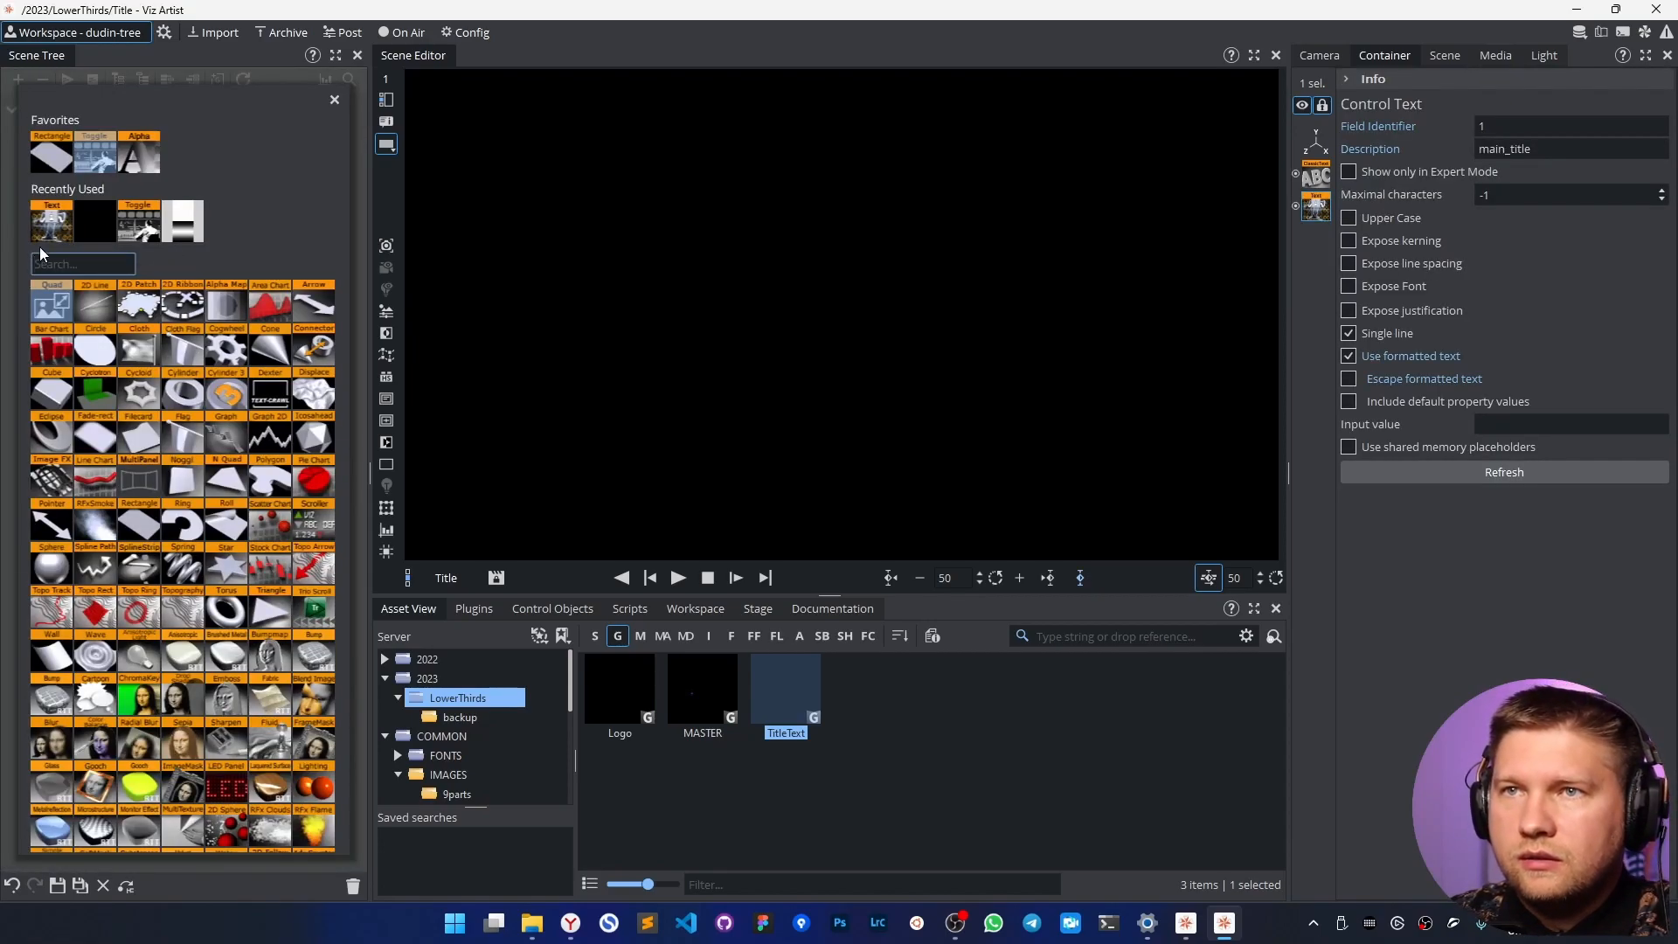
{"action": "key", "text": "Escape"}
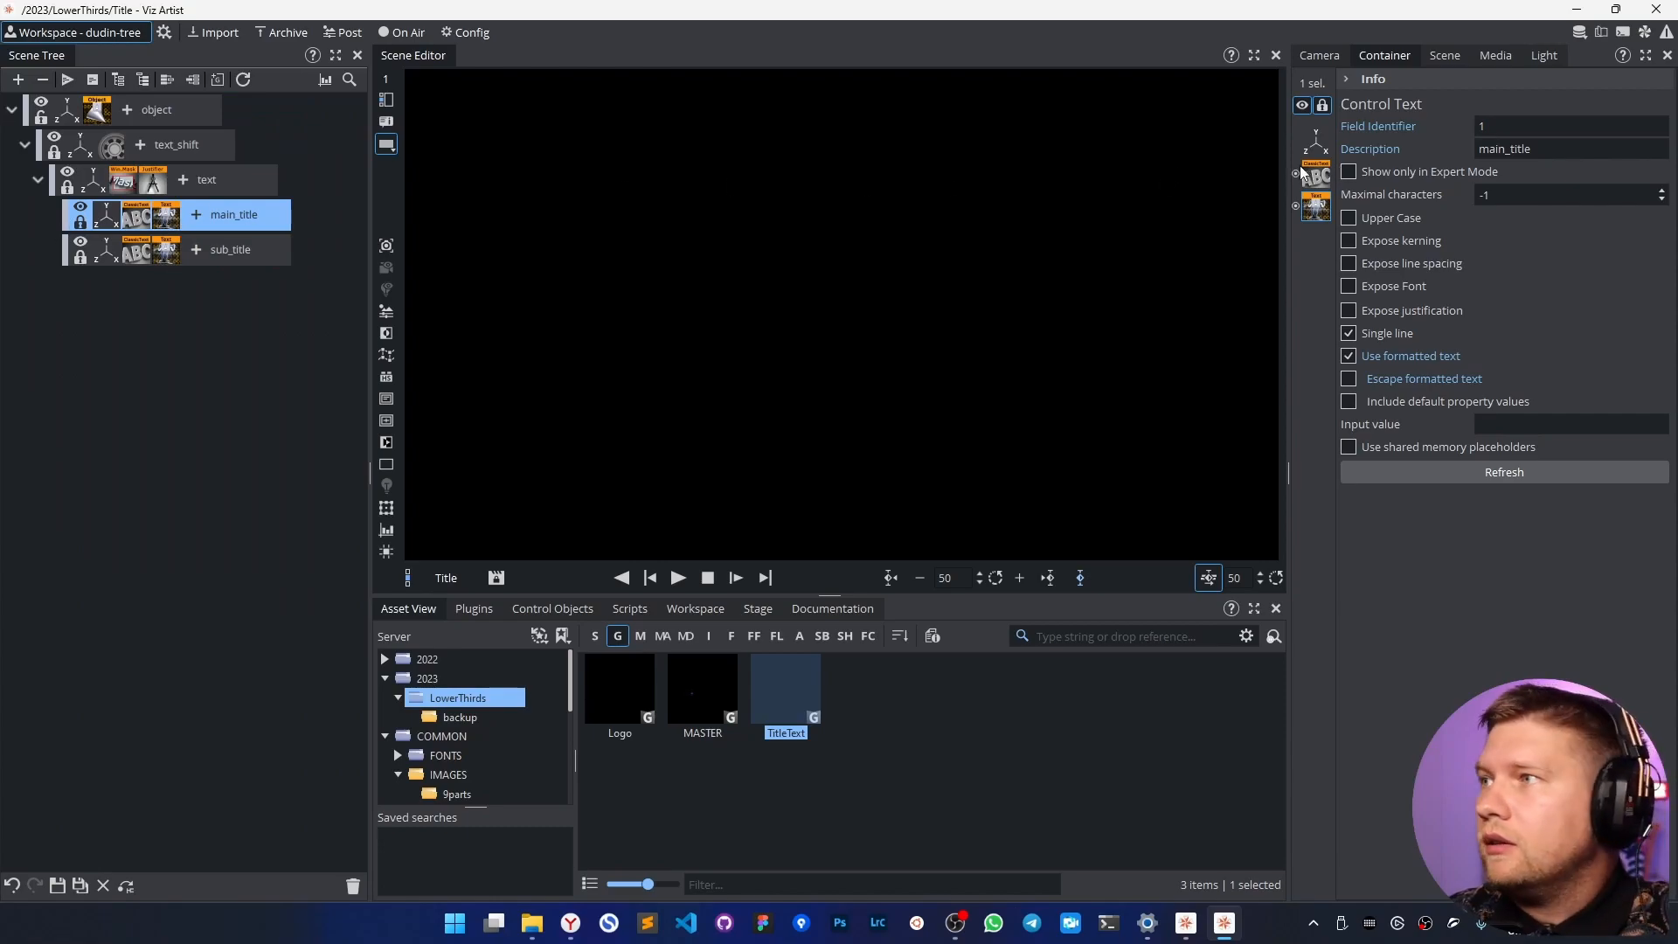
Set sub_title's Control Text field identifier to 2 and disable Use formatted text and Single line.
{"action": "left_click", "coordinate": [251, 251]}
{"action": "double_click", "coordinate": [1520, 131]}
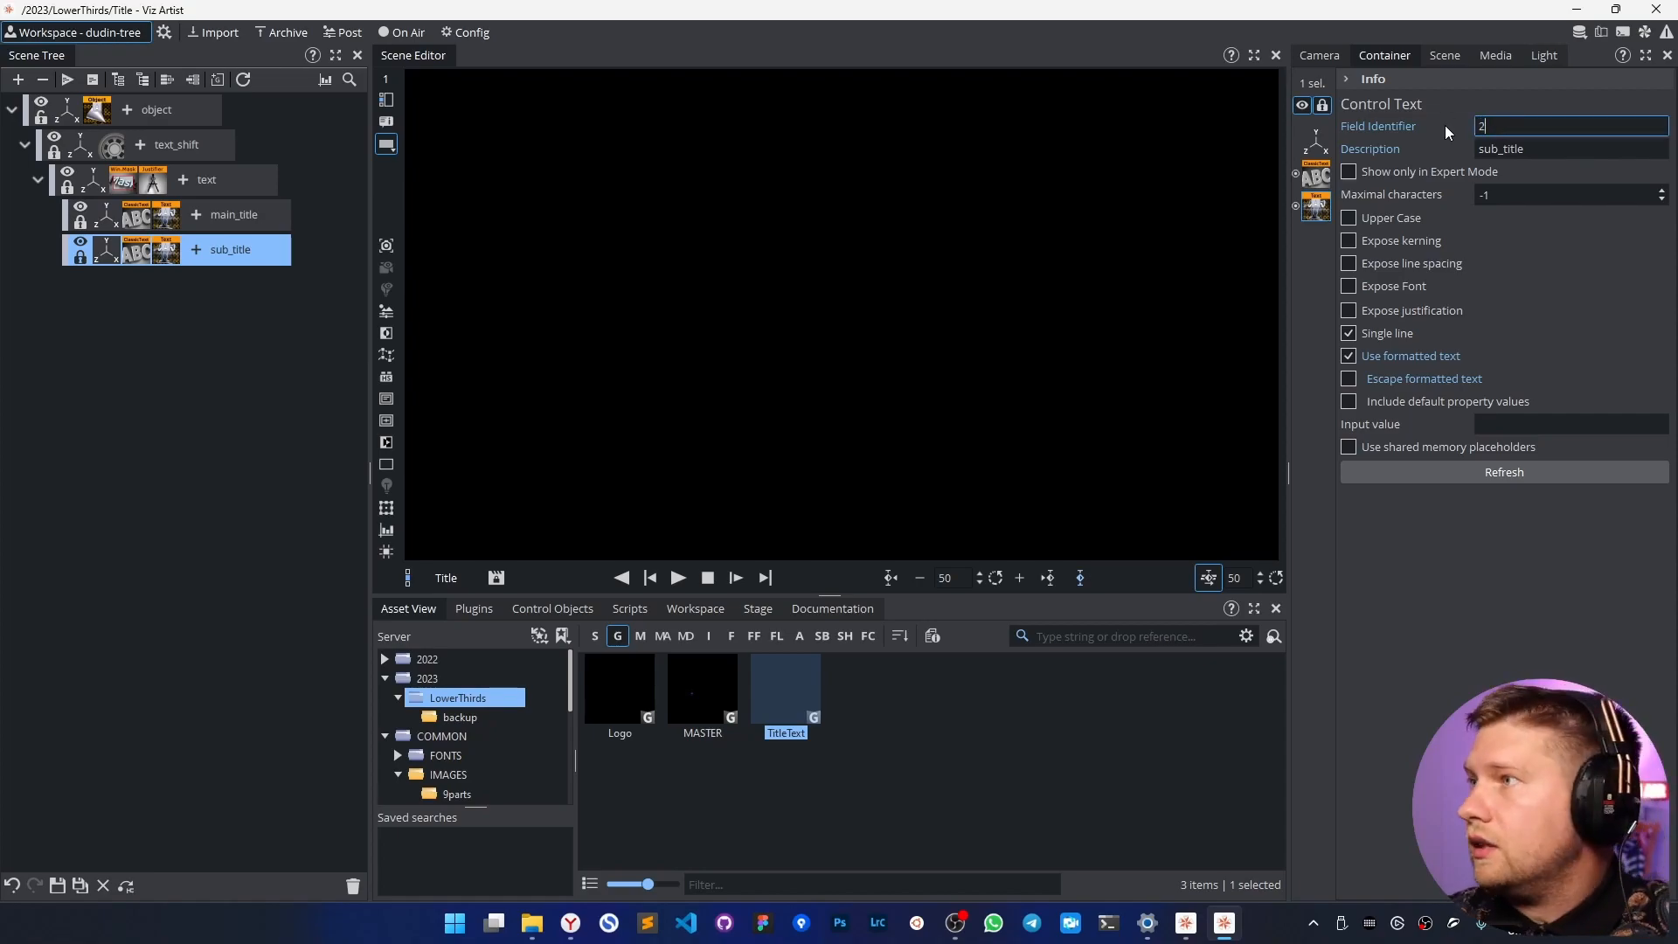
{"action": "left_click", "coordinate": [1348, 358]}
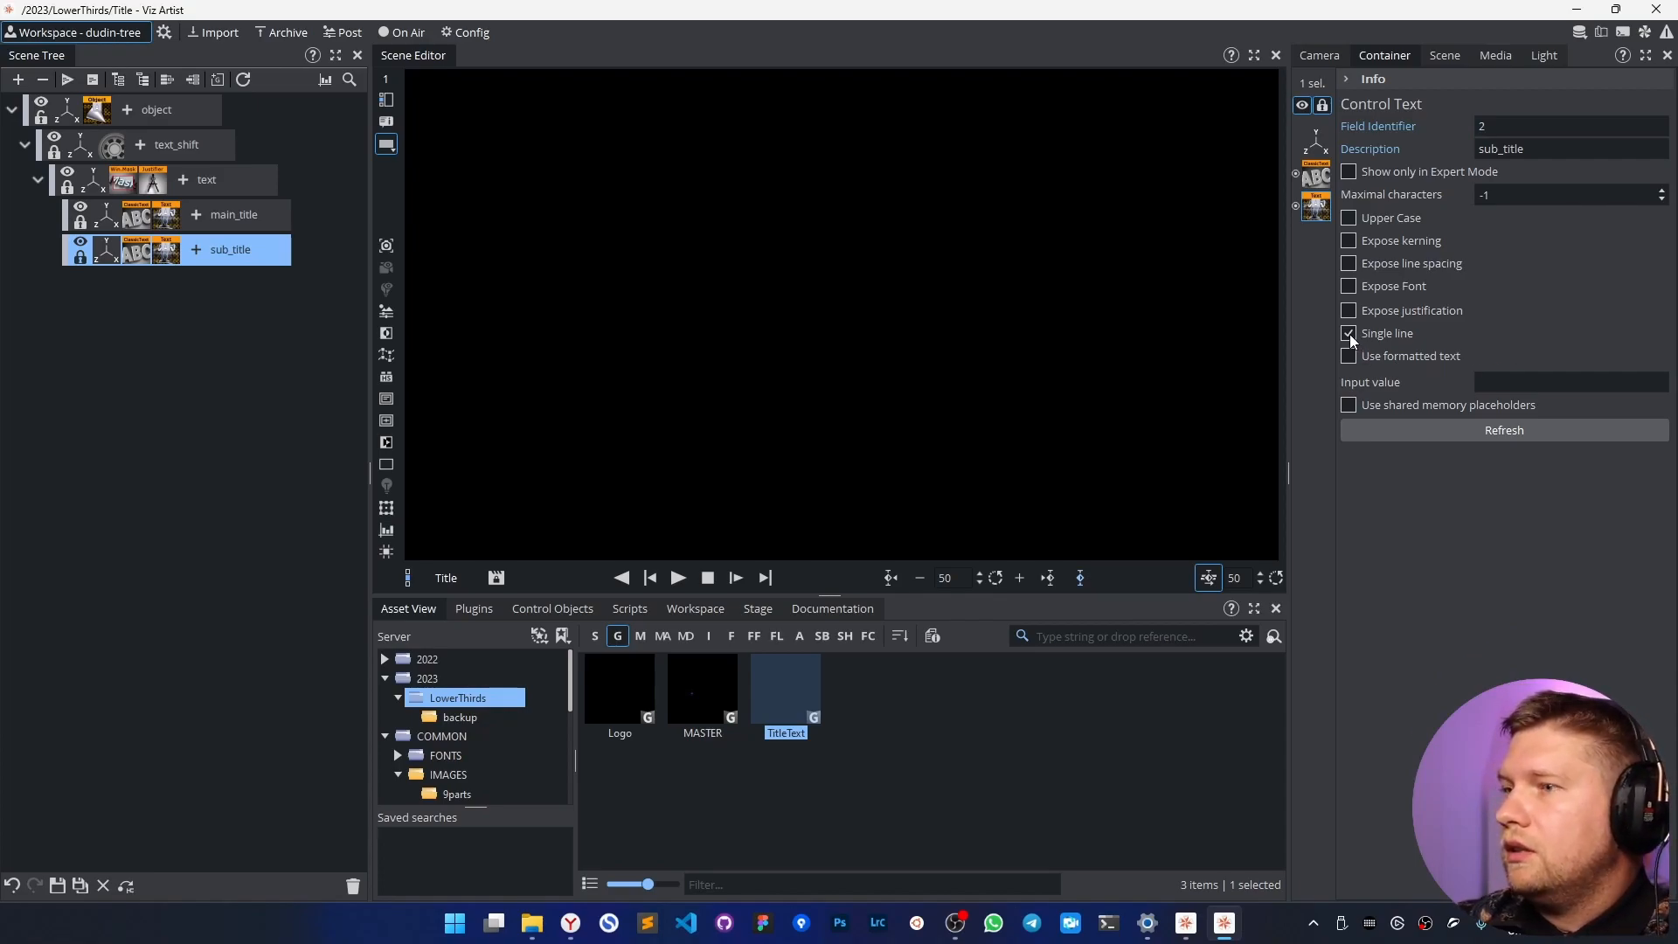
{"action": "left_click", "coordinate": [1349, 334]}
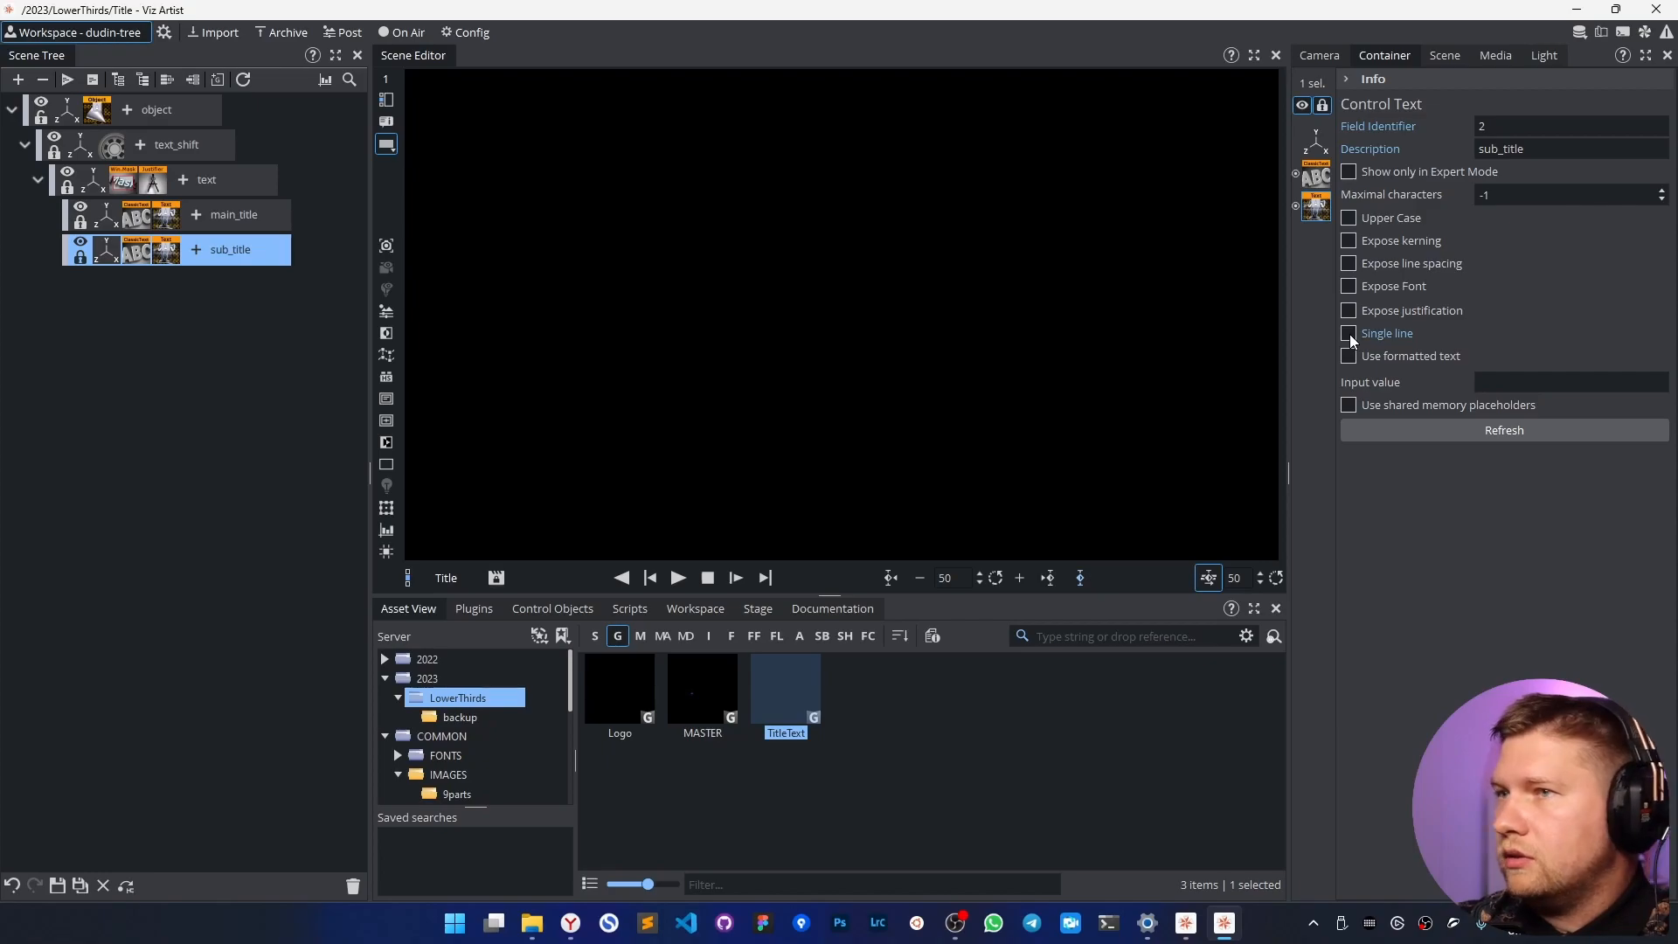
Disable Use formatted text in main_title's Control Text settings.
{"action": "left_click", "coordinate": [171, 223]}
{"action": "left_click", "coordinate": [1350, 357]}
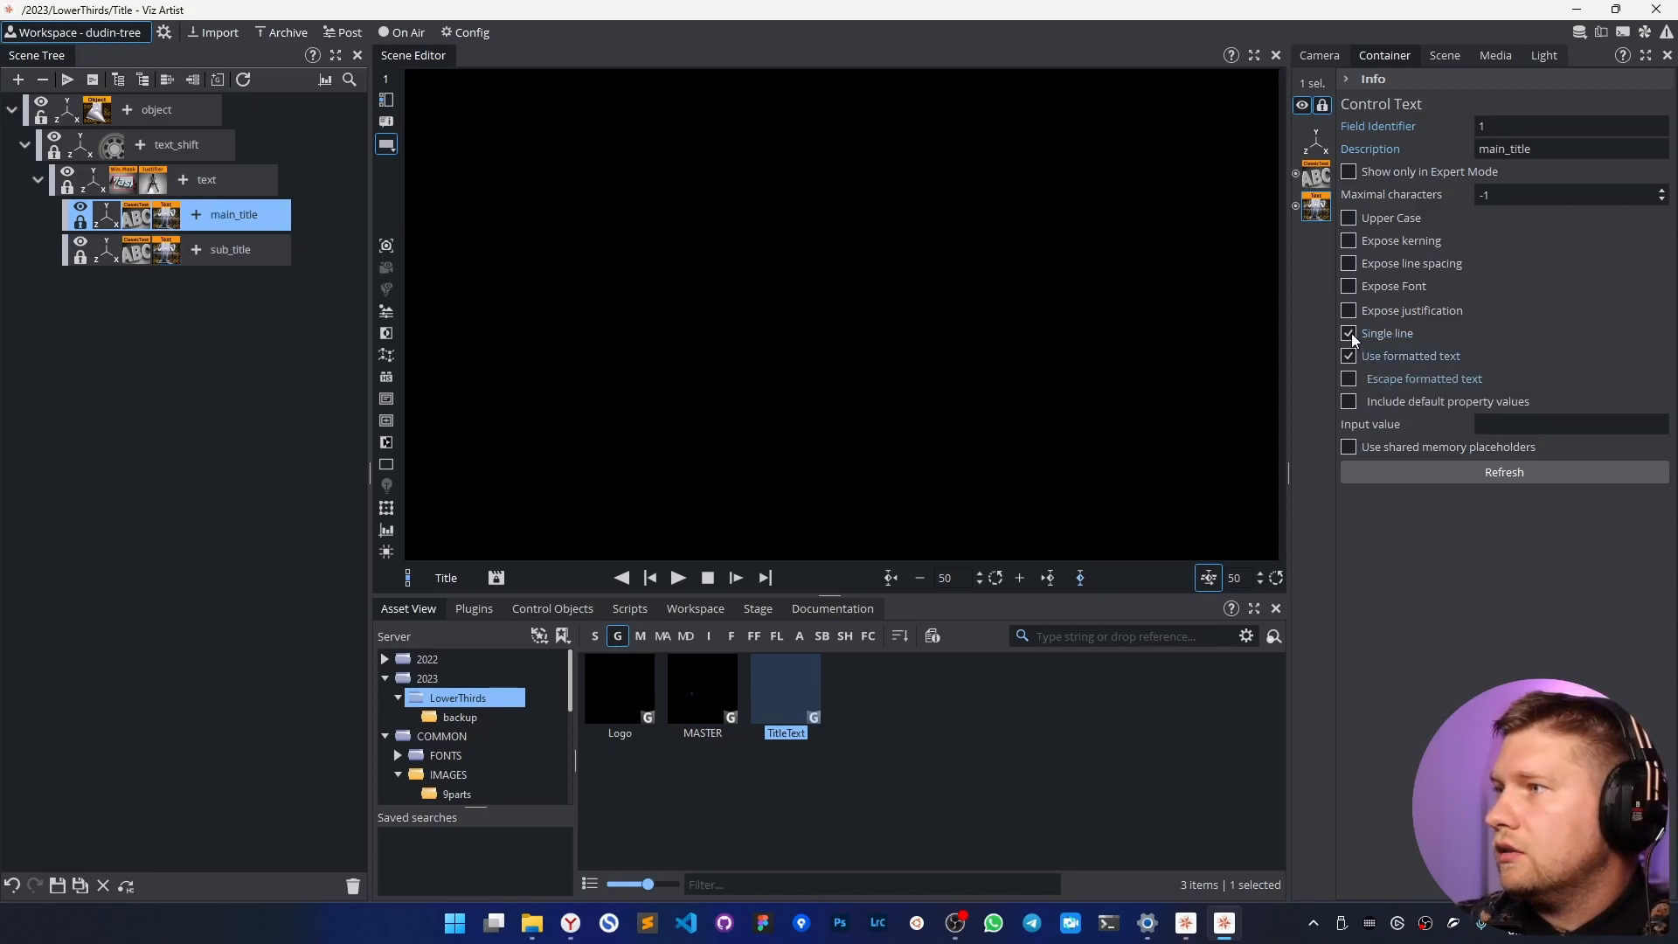
{"action": "left_click", "coordinate": [1350, 356]}
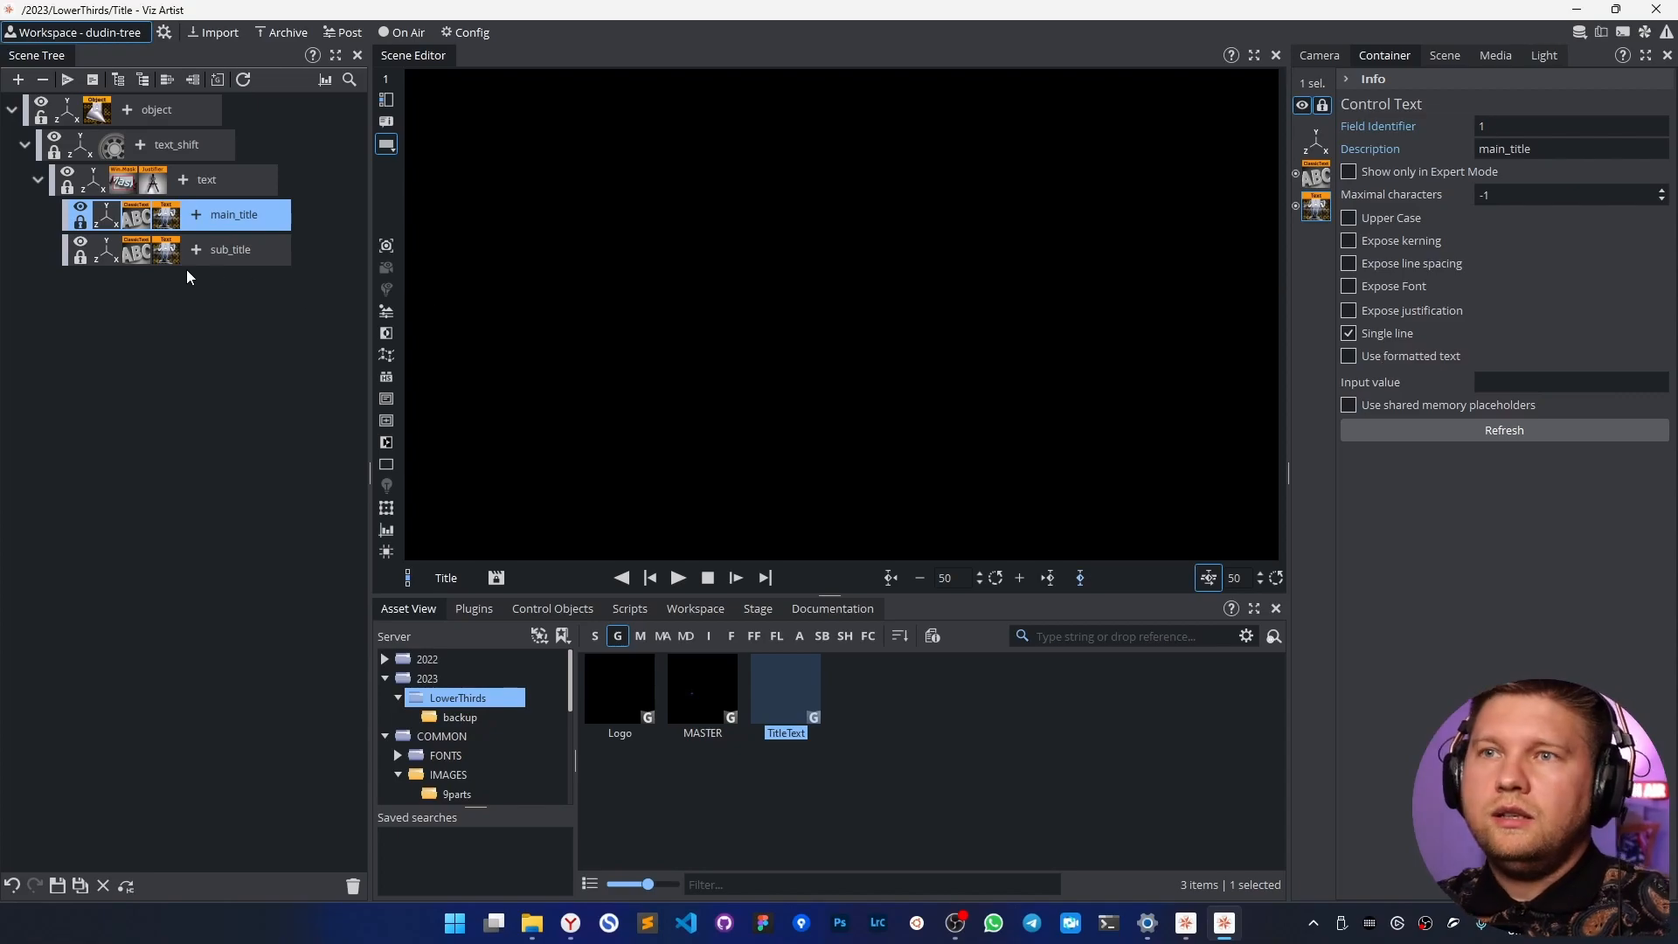
Enable Transition Logic in the object container's Control Object plugin and set the layer identifier to Title.
{"action": "left_click", "coordinate": [107, 121]}
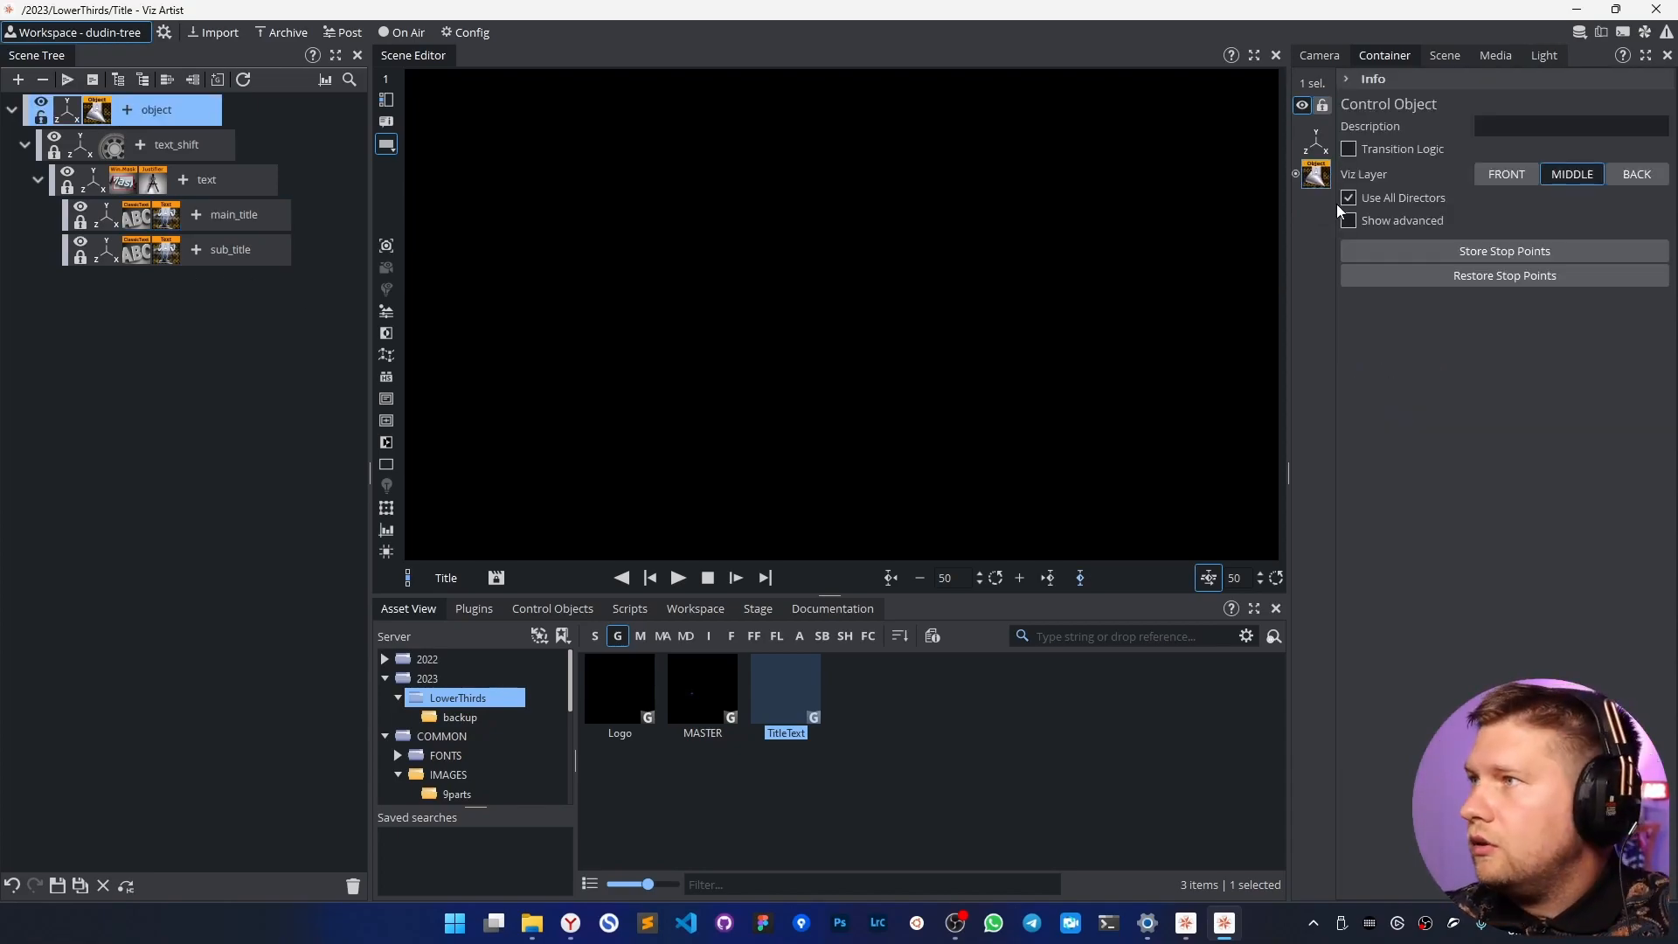
{"action": "left_click", "coordinate": [1348, 149]}
{"action": "left_click", "coordinate": [1511, 169]}
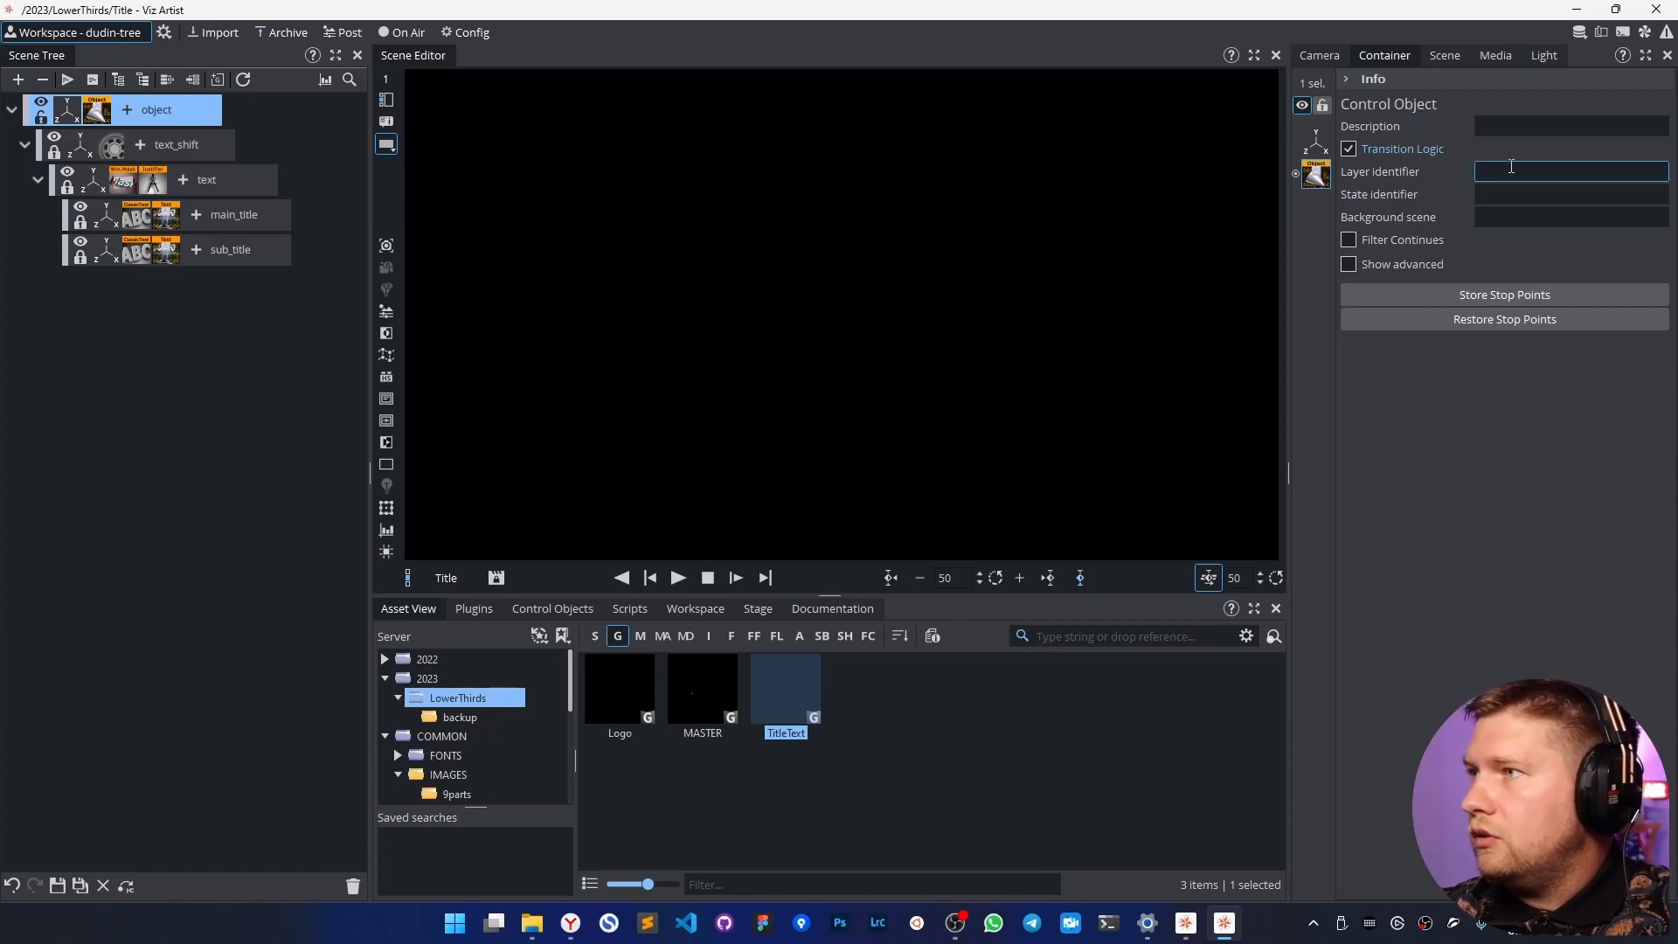
{"action": "type", "text": "Title"}
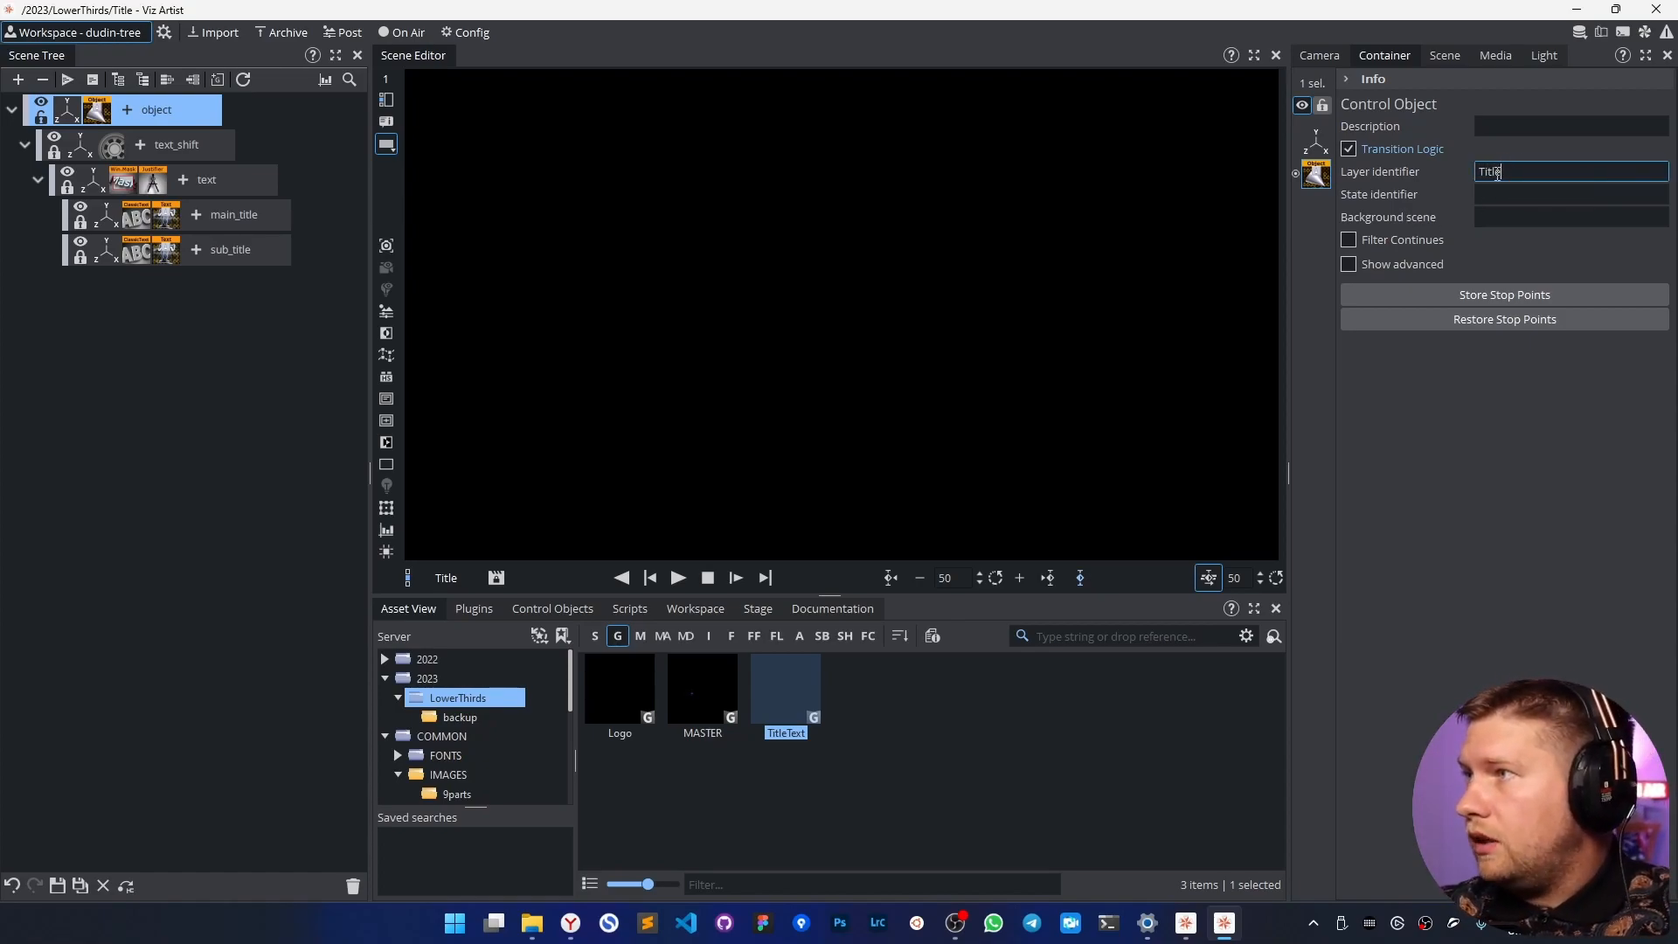
{"action": "double_click", "coordinate": [1488, 173]}
{"action": "left_click", "coordinate": [1508, 173]}
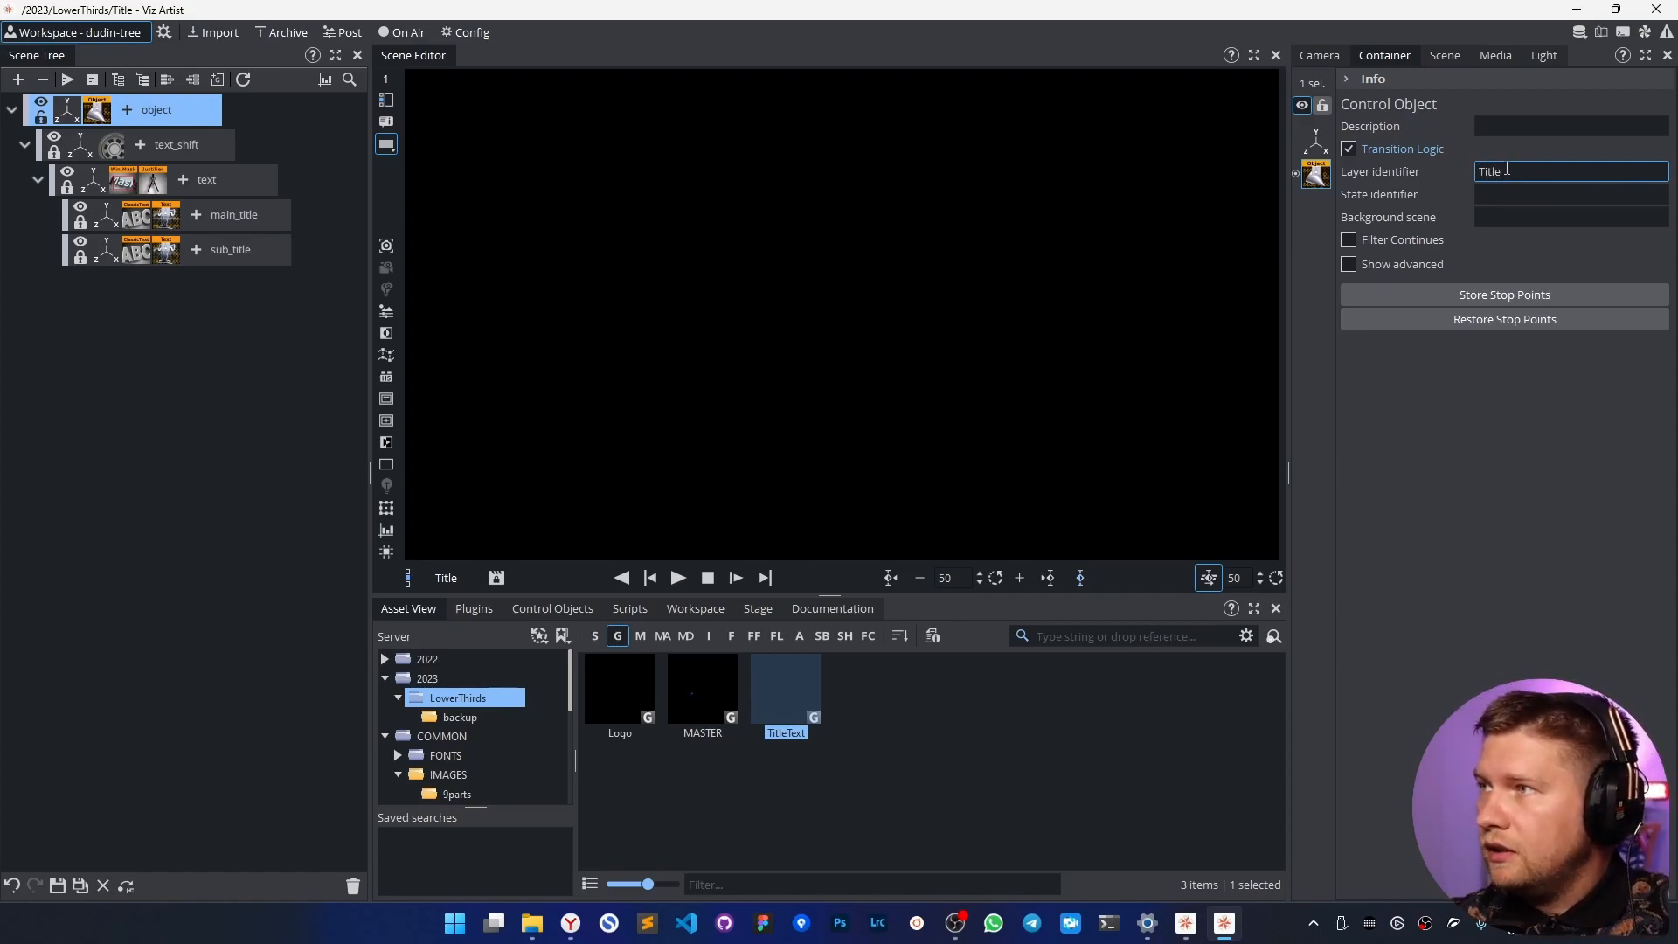
{"action": "double_click", "coordinate": [1488, 172]}
Set the Control Object's state identifier to IN and its background scene to MASTER.
{"action": "left_click", "coordinate": [1504, 192]}
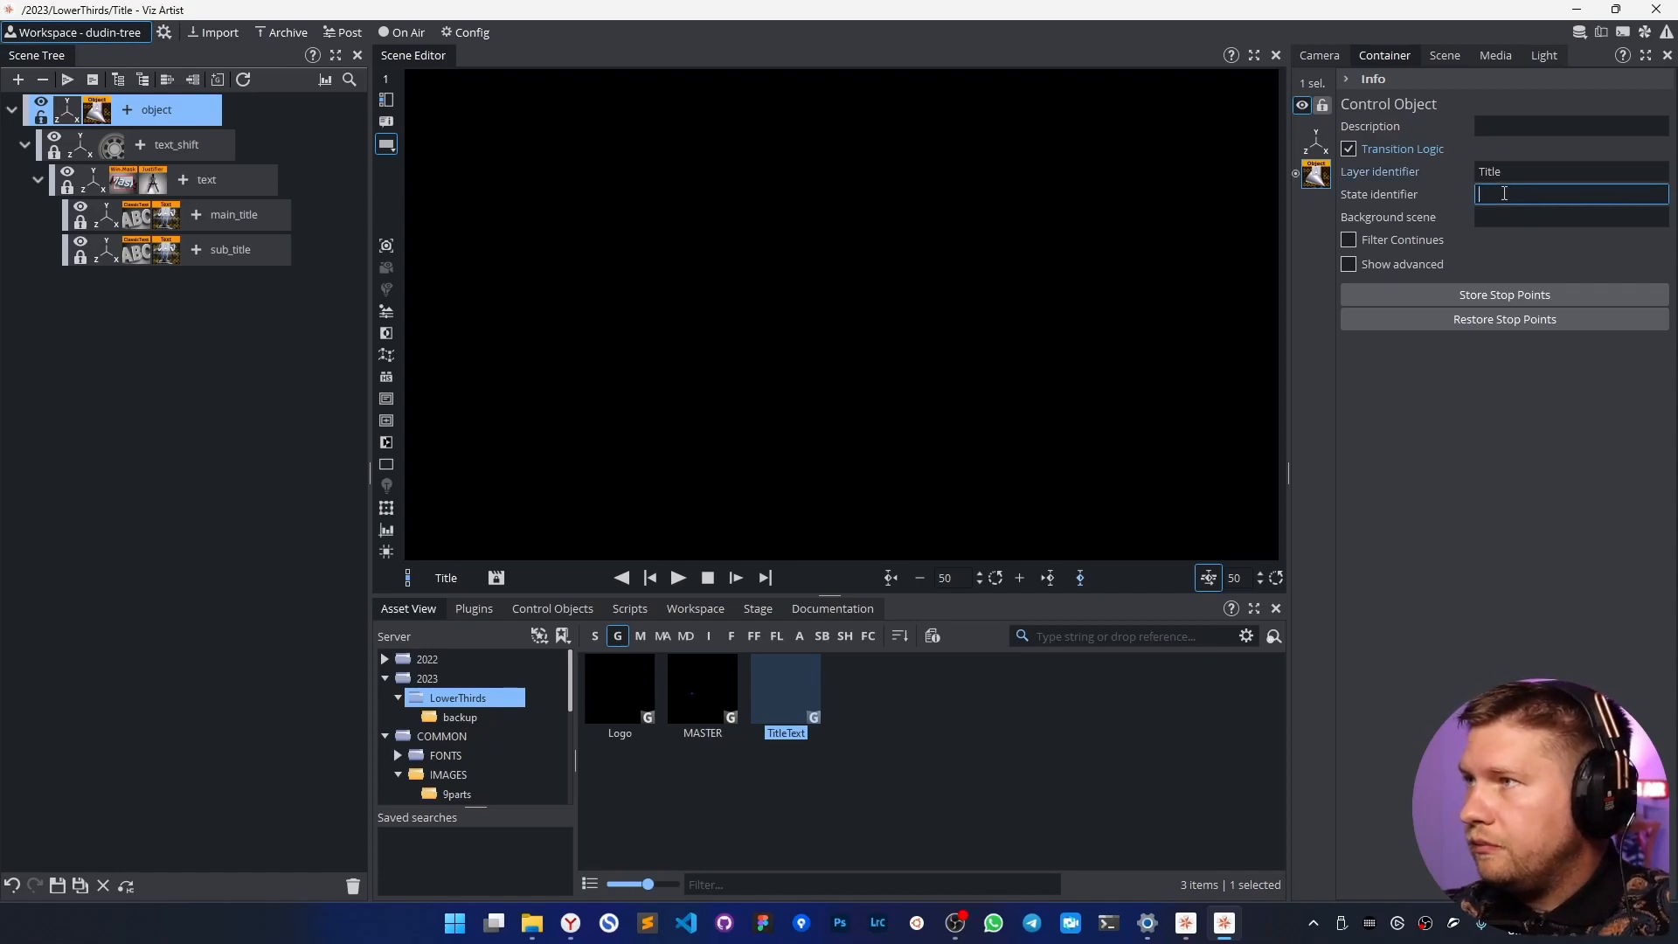
{"action": "type", "text": "IN"}
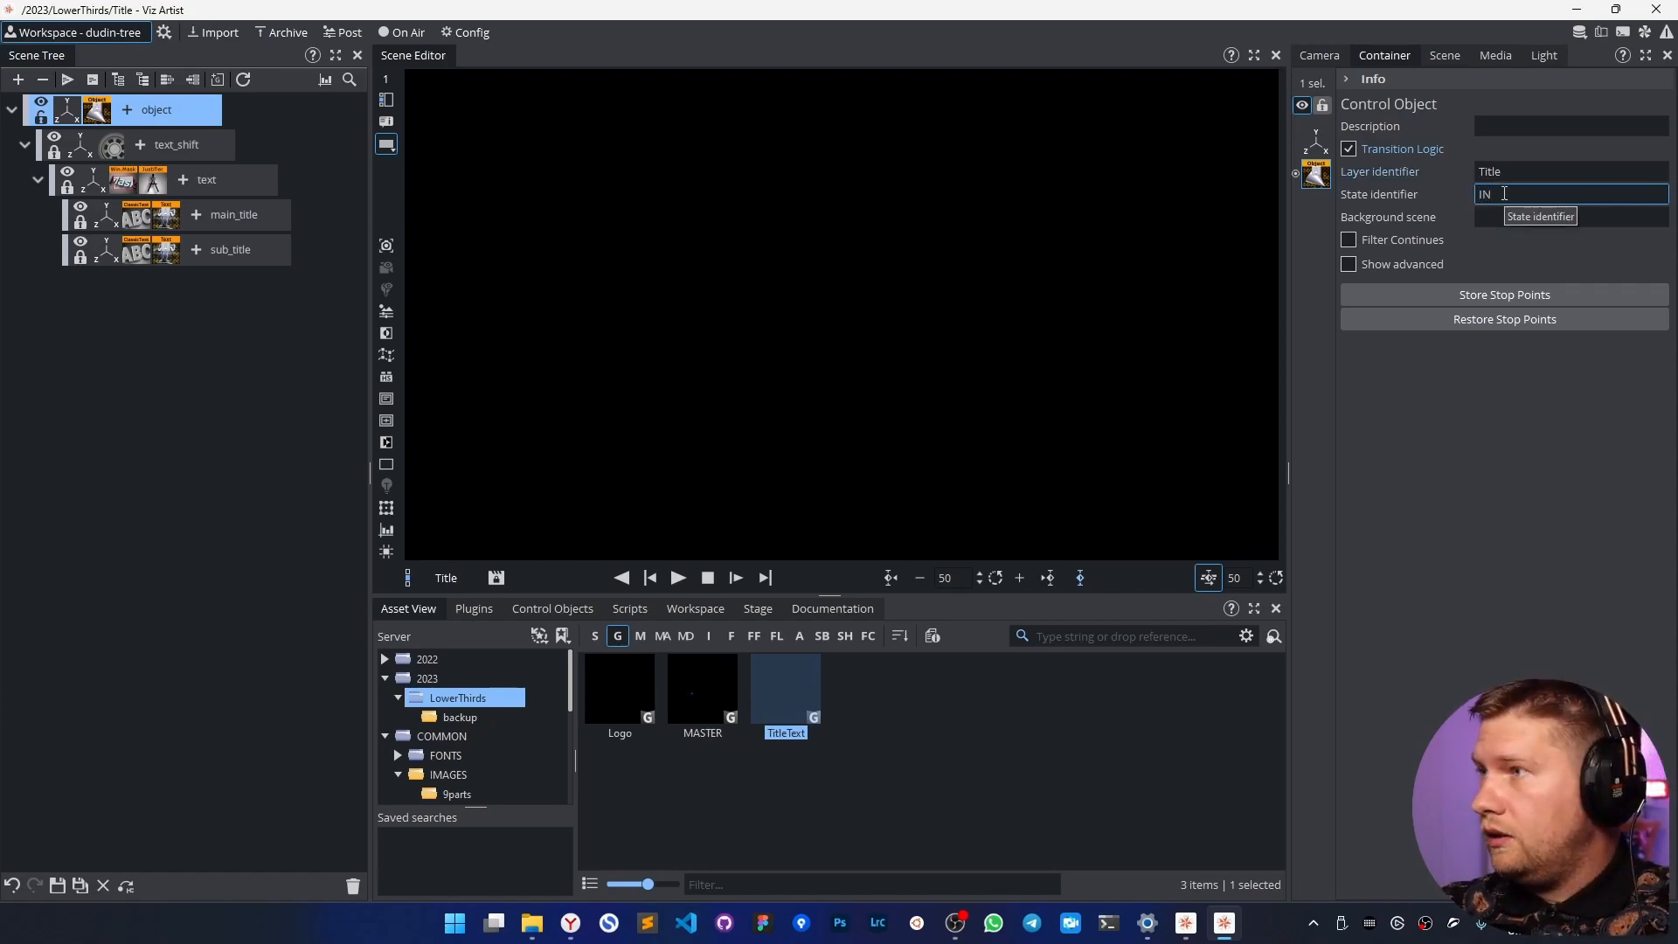
{"action": "double_click", "coordinate": [1504, 194]}
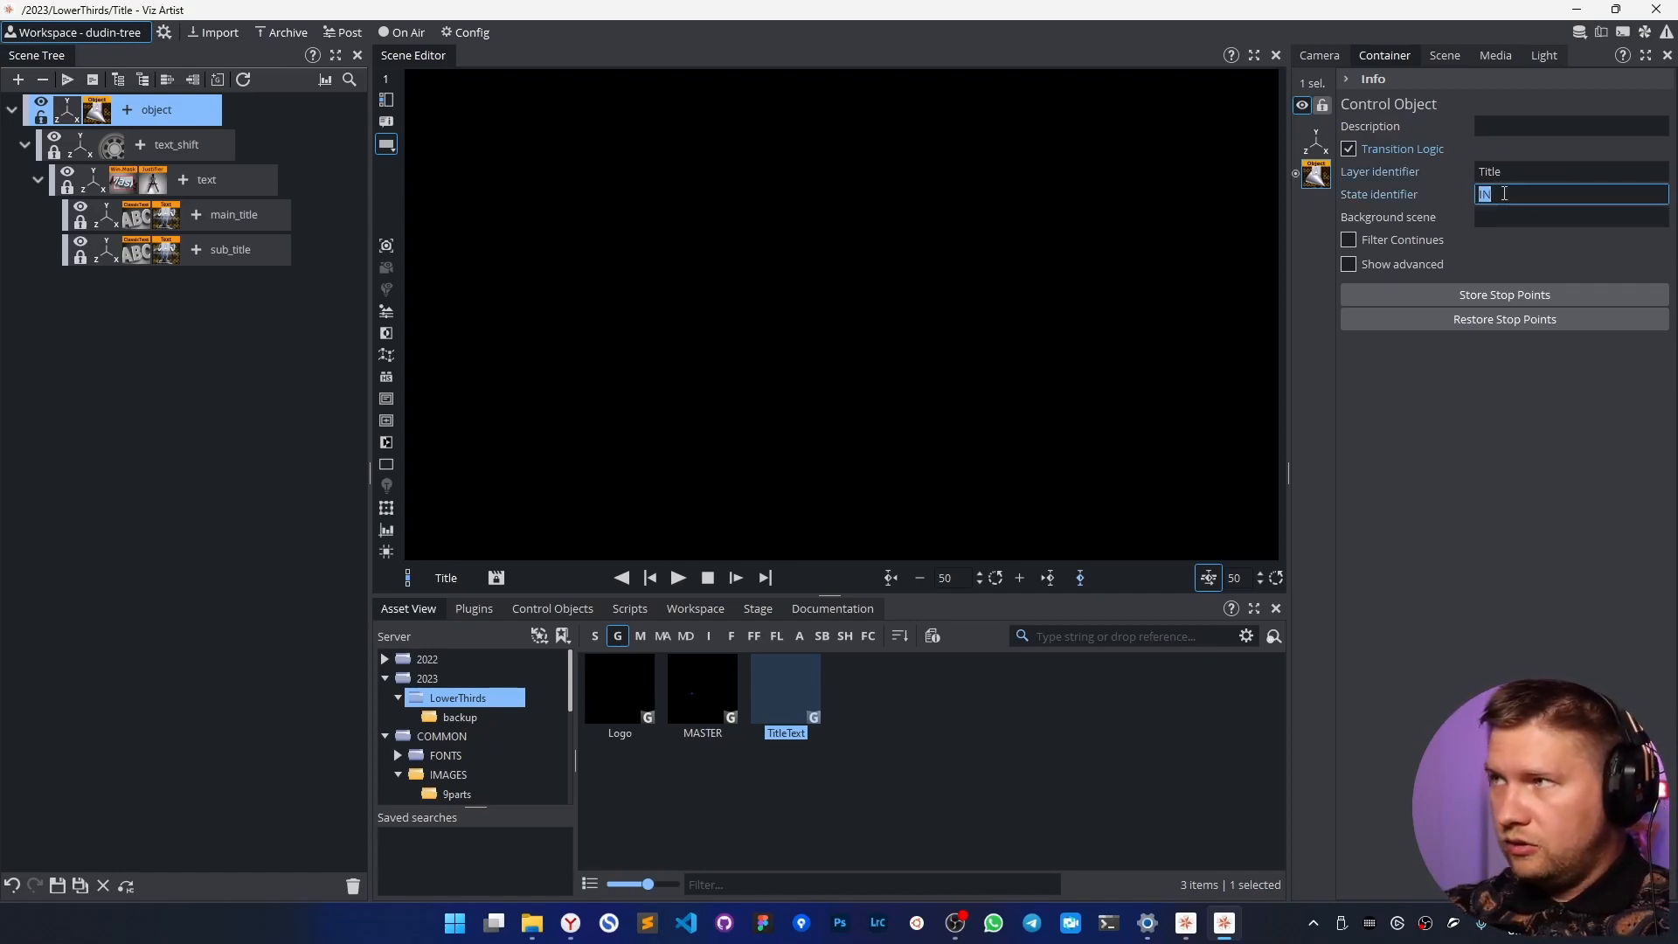
{"action": "key", "text": "Tab"}
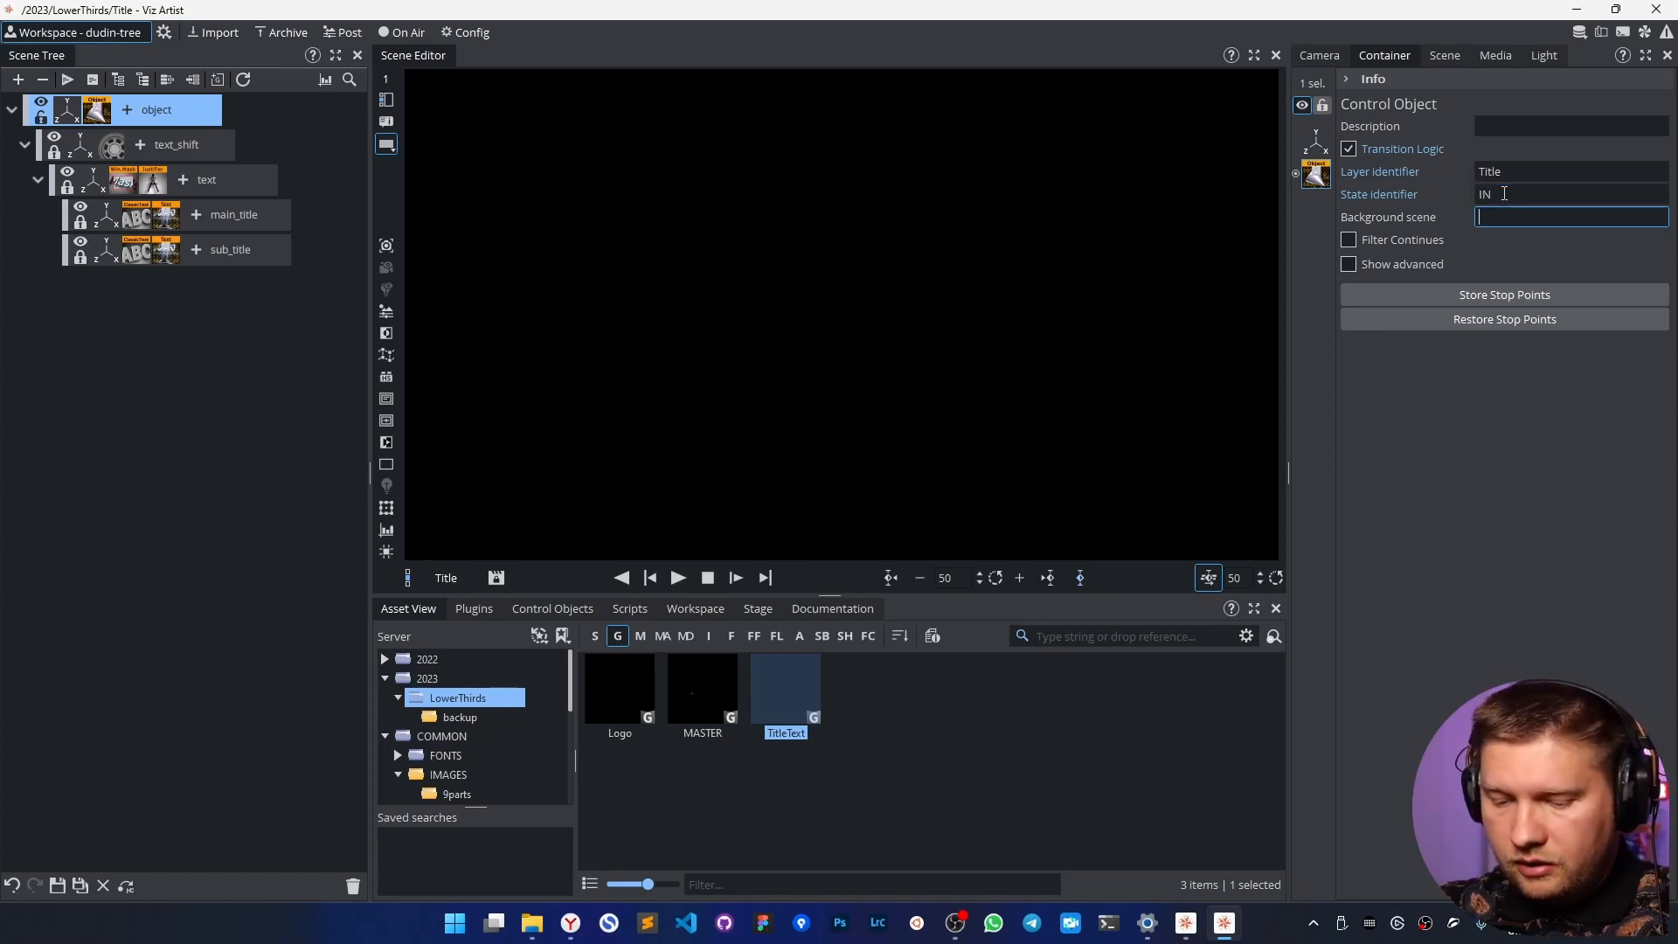
{"action": "left_click", "coordinate": [704, 732]}
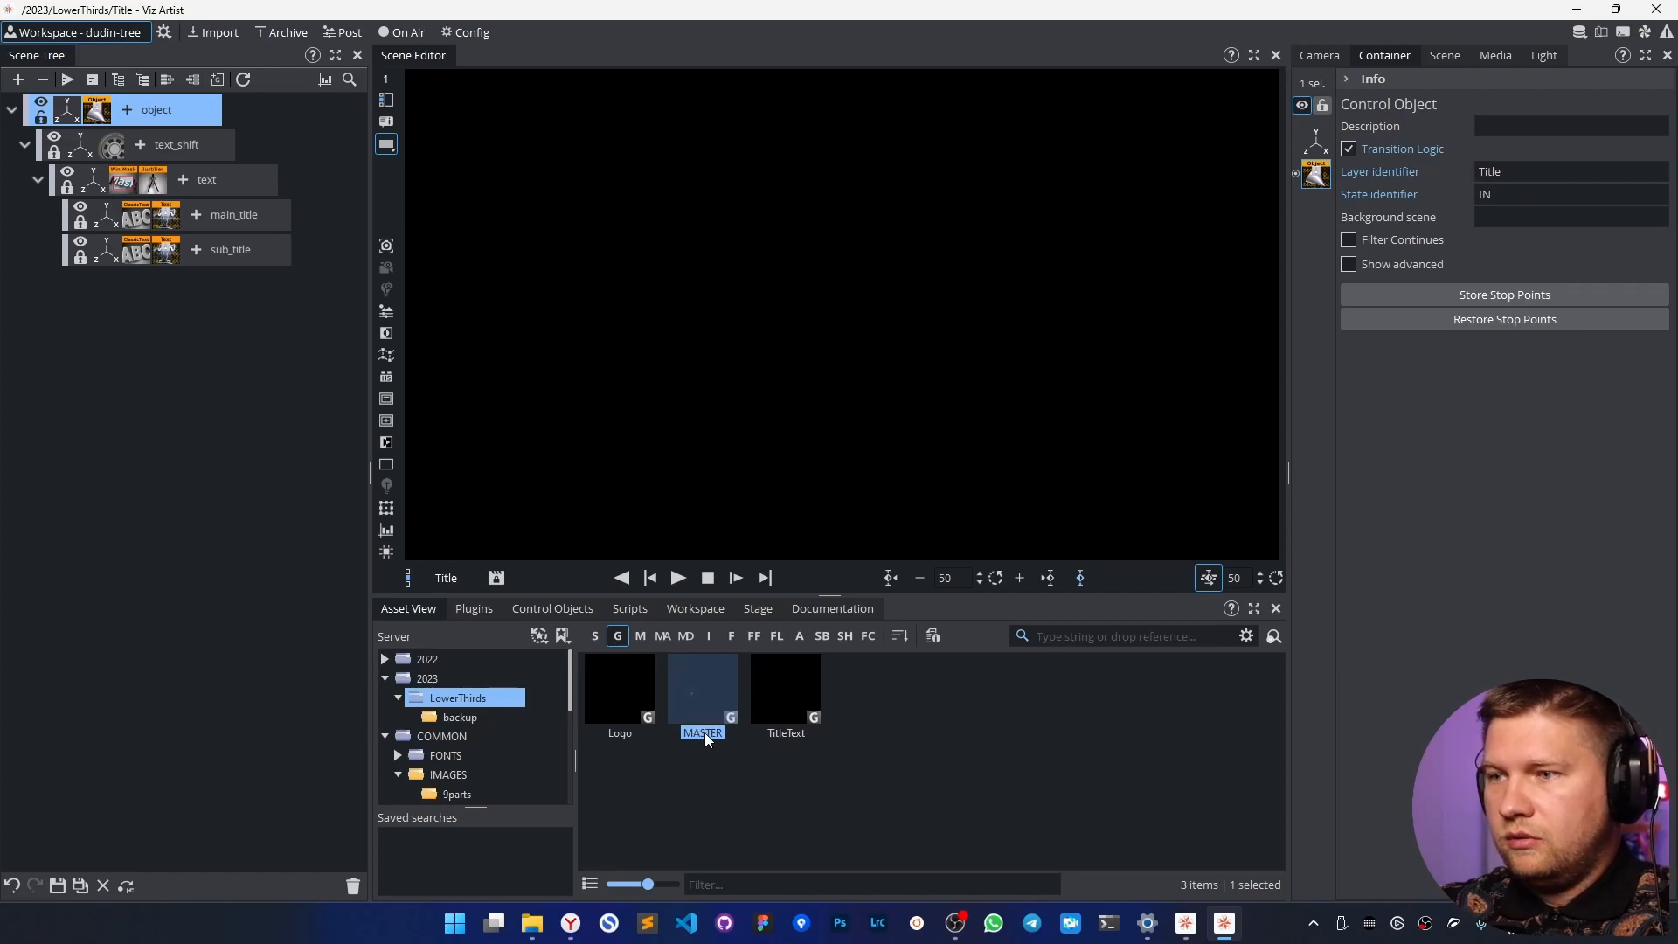
{"action": "left_click", "coordinate": [1489, 218]}
{"action": "type", "text": "MASTER"}
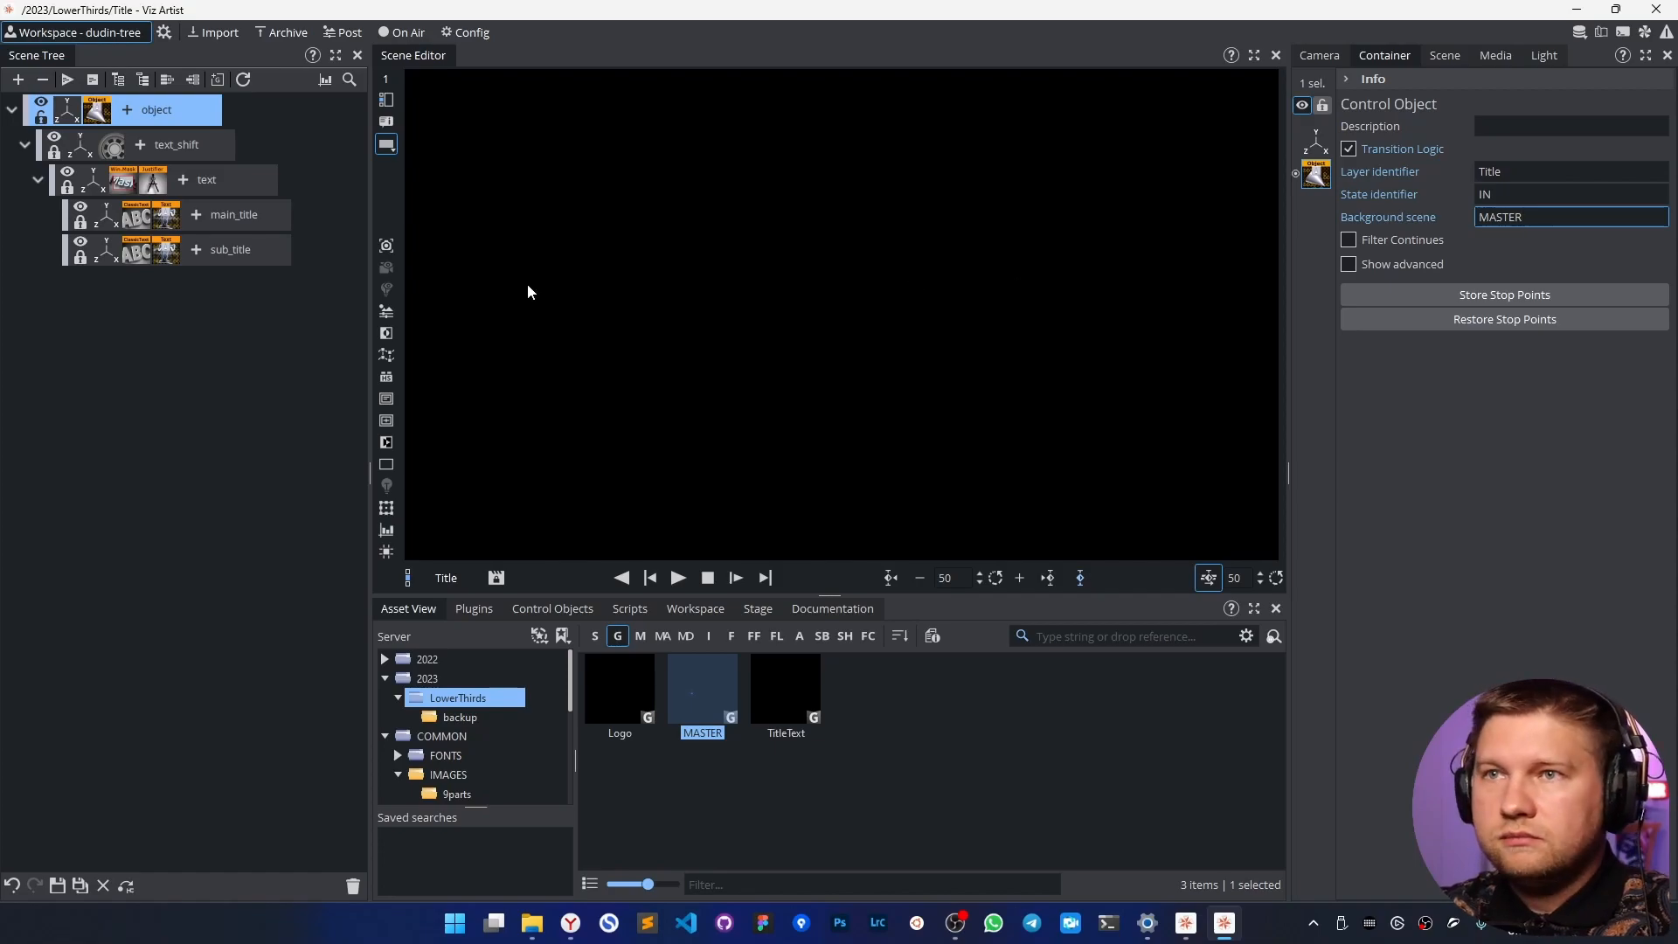
Delete the Window Mask plugin from the text container.
{"action": "left_click", "coordinate": [125, 187]}
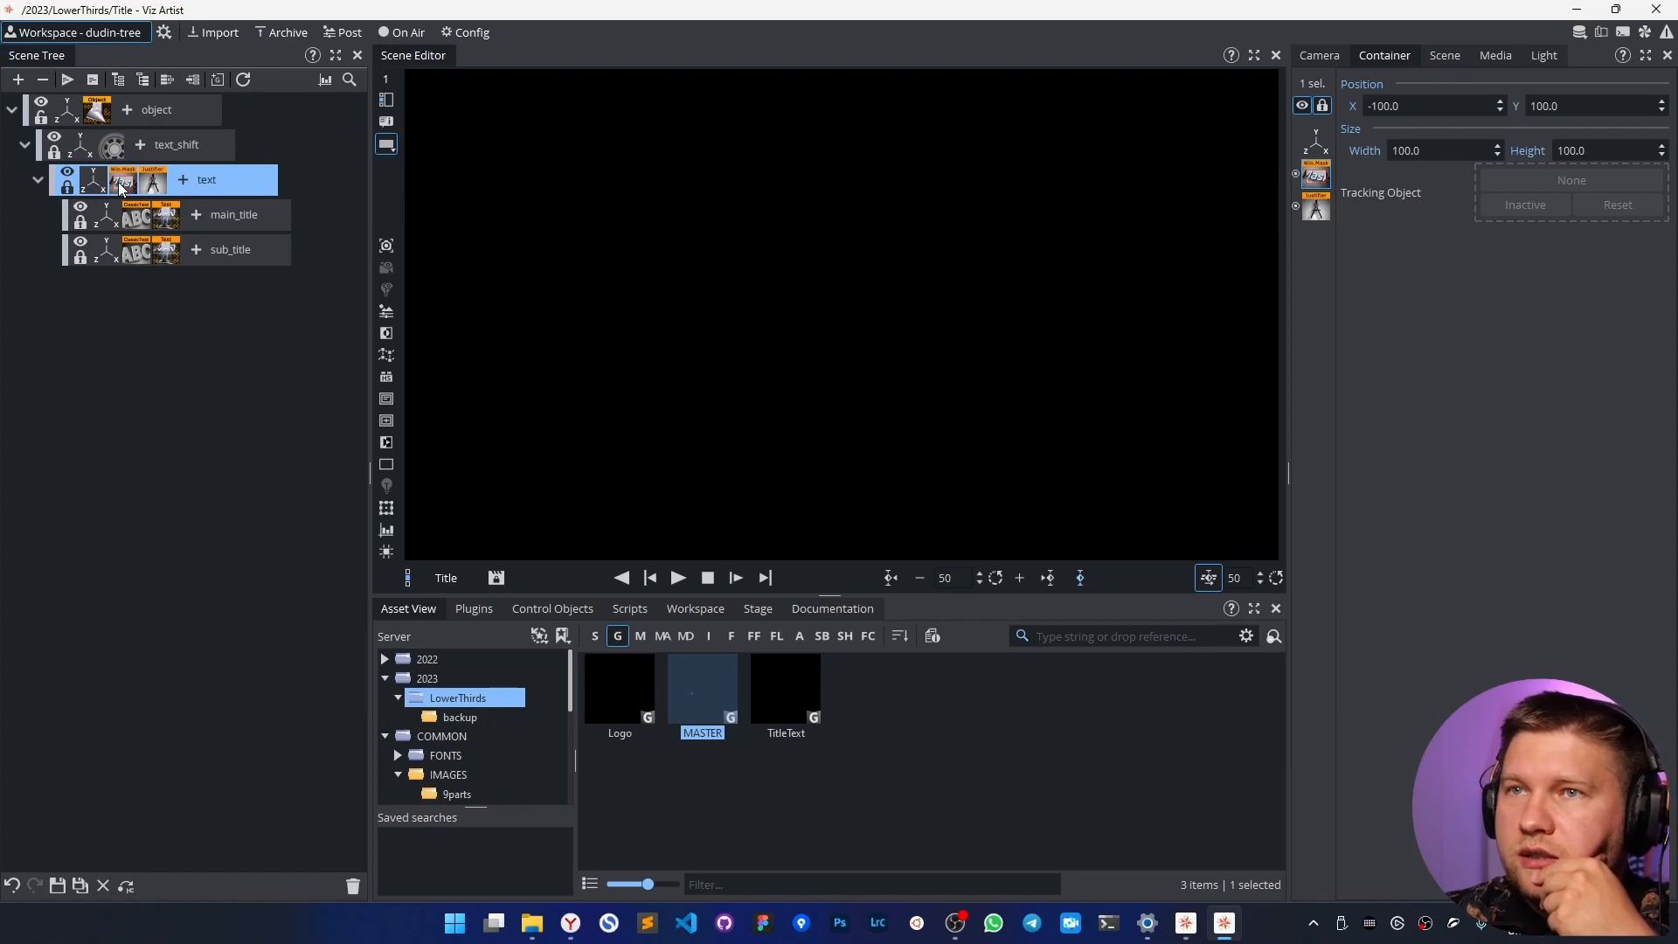
{"action": "left_click_drag", "start_coordinate": [121, 188], "coordinate": [350, 883]}
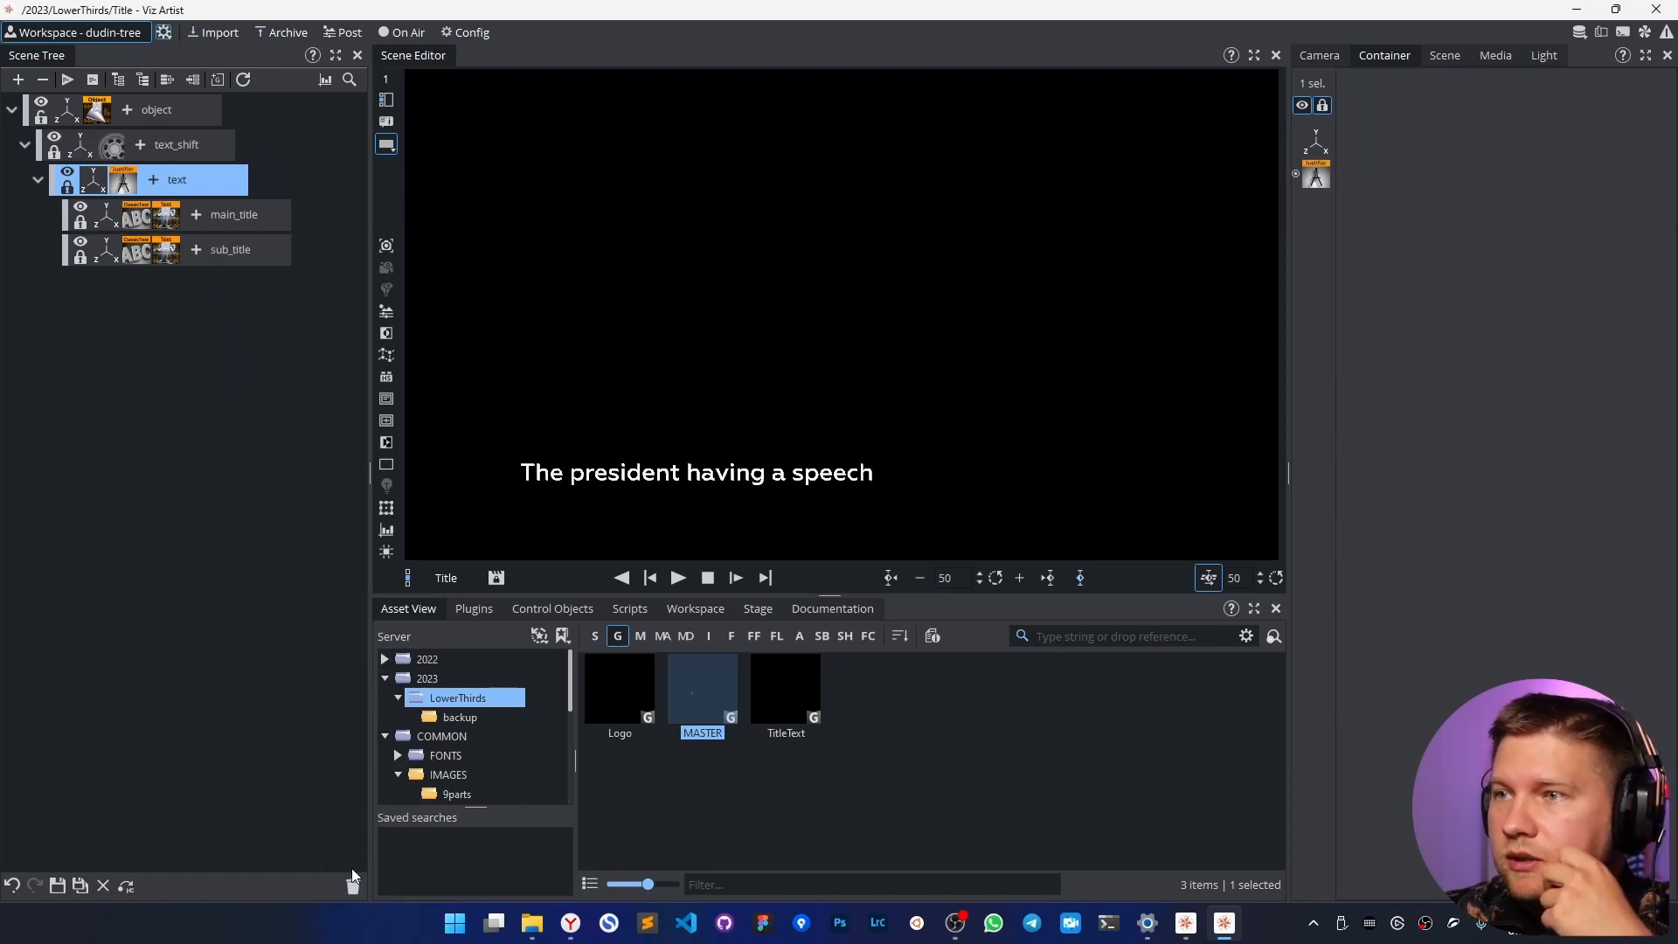
Fill sub_title with the placeholder text "Fdsfdfsffdsfs" and save the Title scene.
{"action": "left_click", "coordinate": [133, 255]}
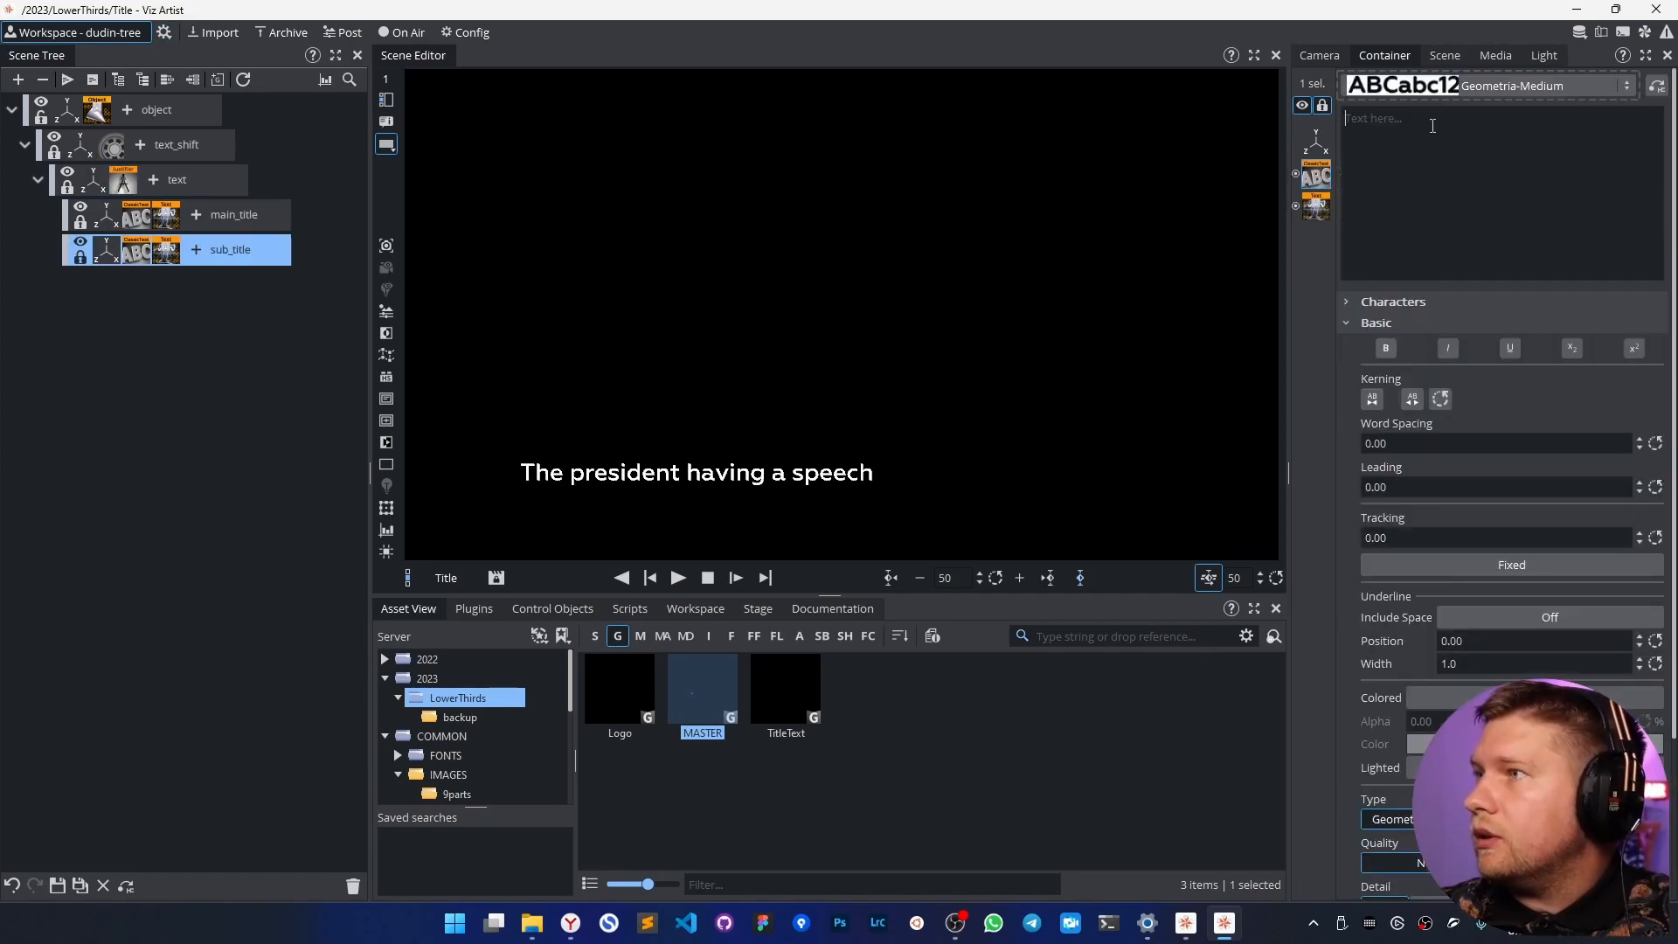
{"action": "type", "text": "Fdsfdfsffdsfs"}
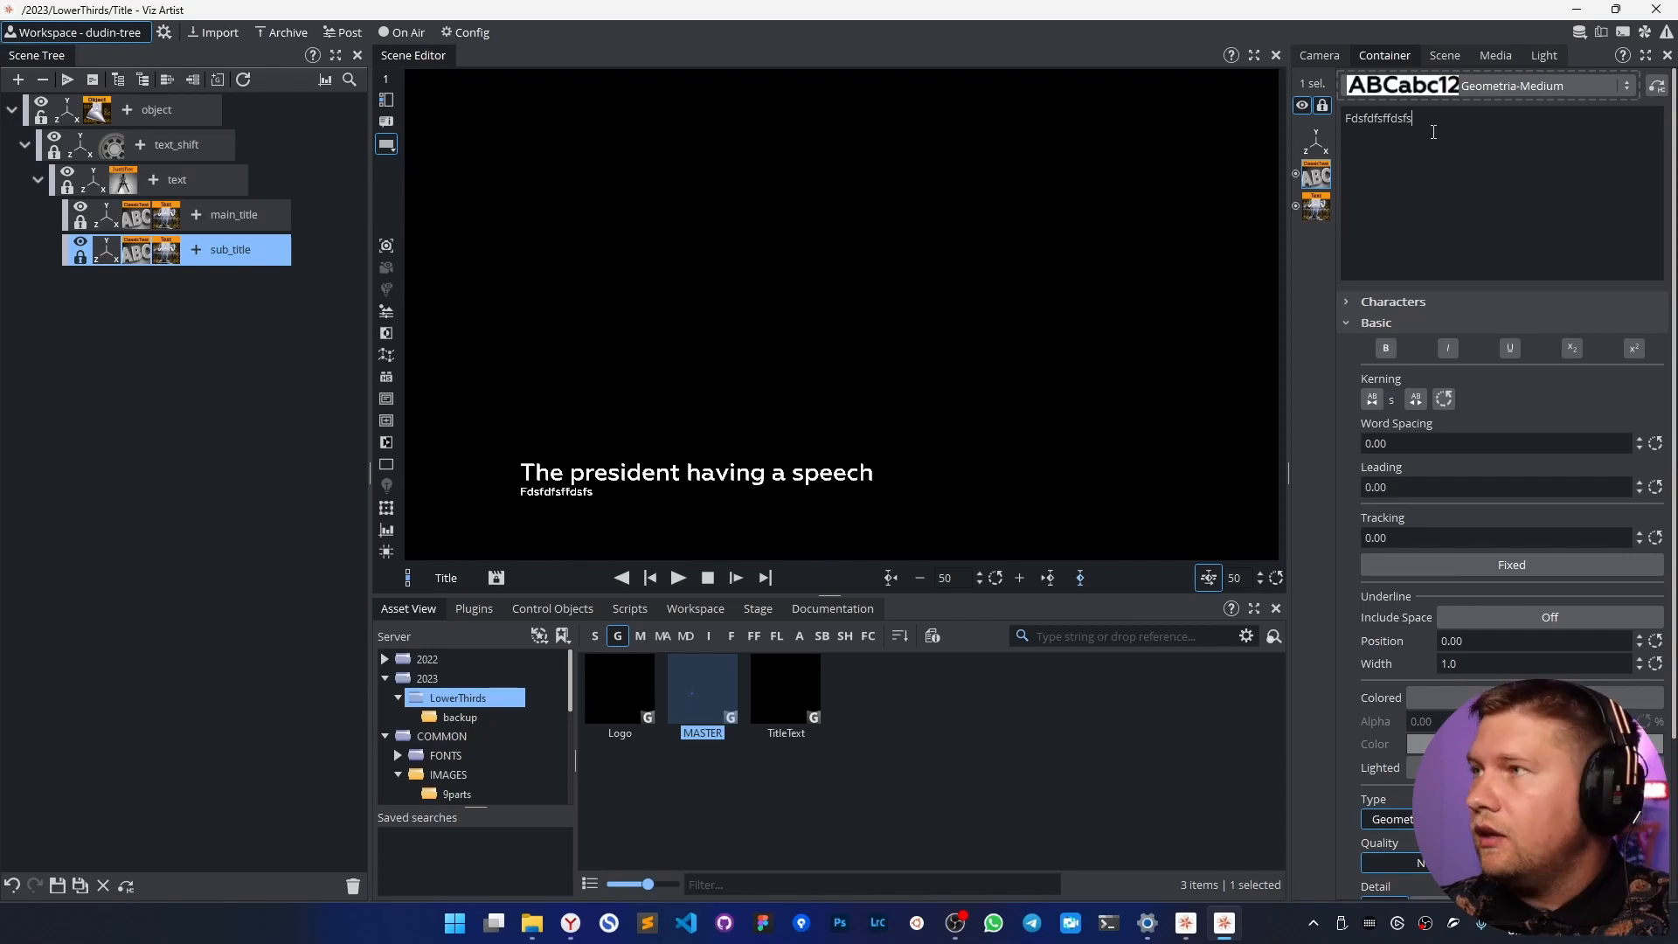
{"action": "left_click", "coordinate": [57, 885]}
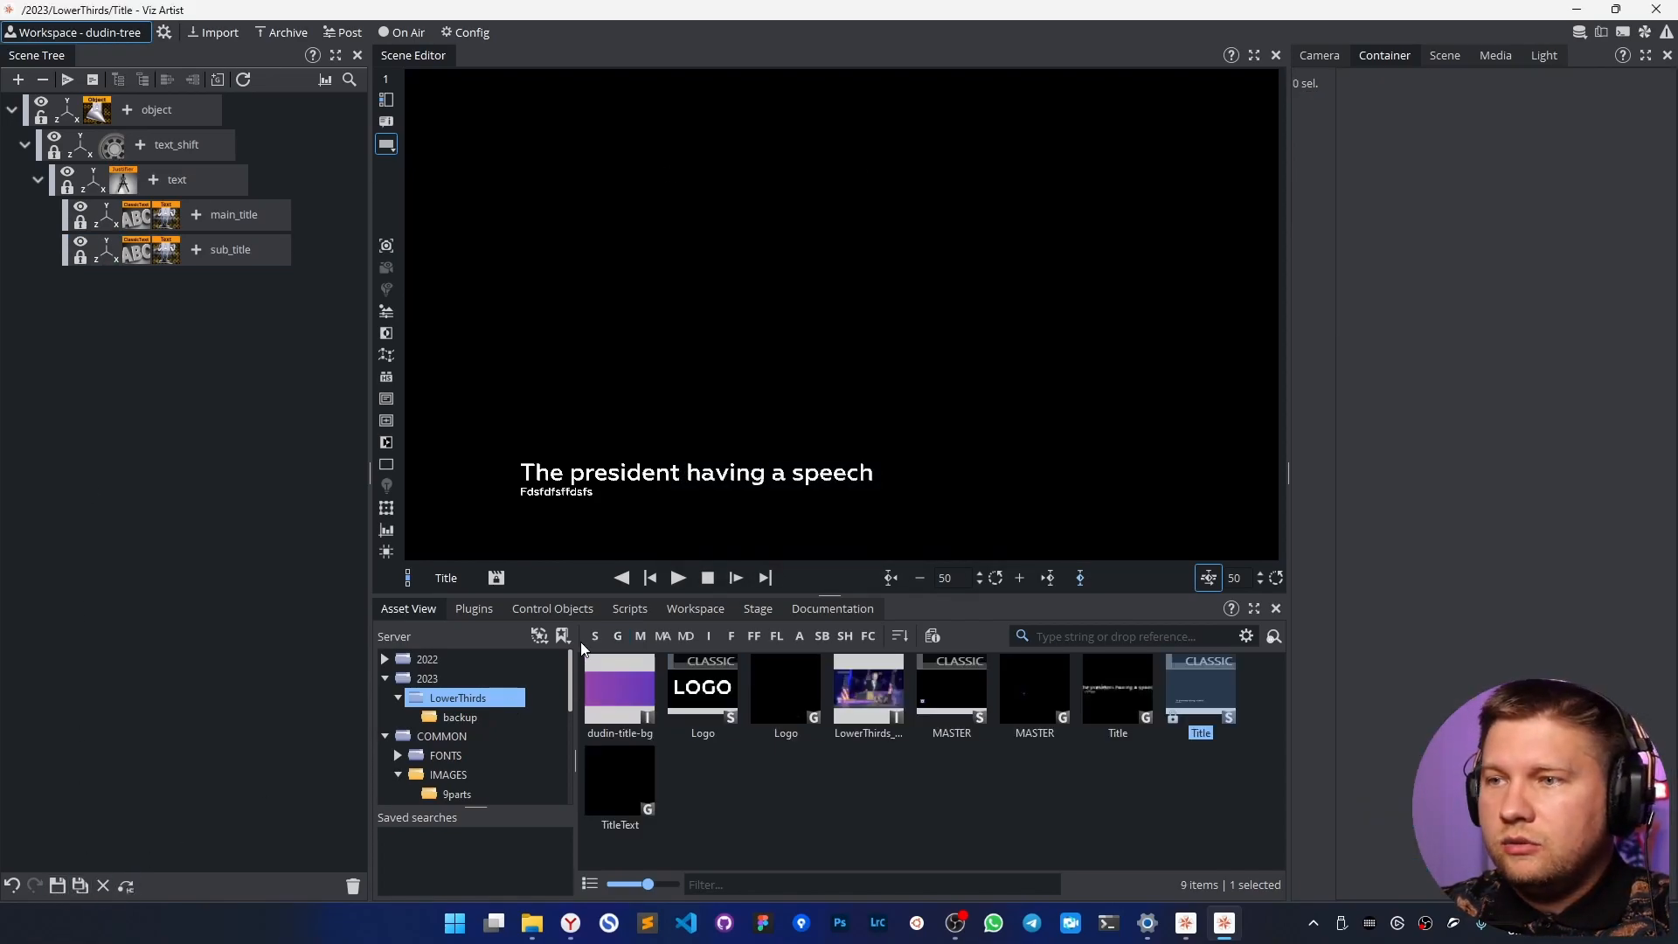
Open the MASTER scene from the LowerThirds folder and add a Window Mask plugin to the Title container.
{"action": "left_click", "coordinate": [595, 636]}
{"action": "double_click", "coordinate": [708, 680]}
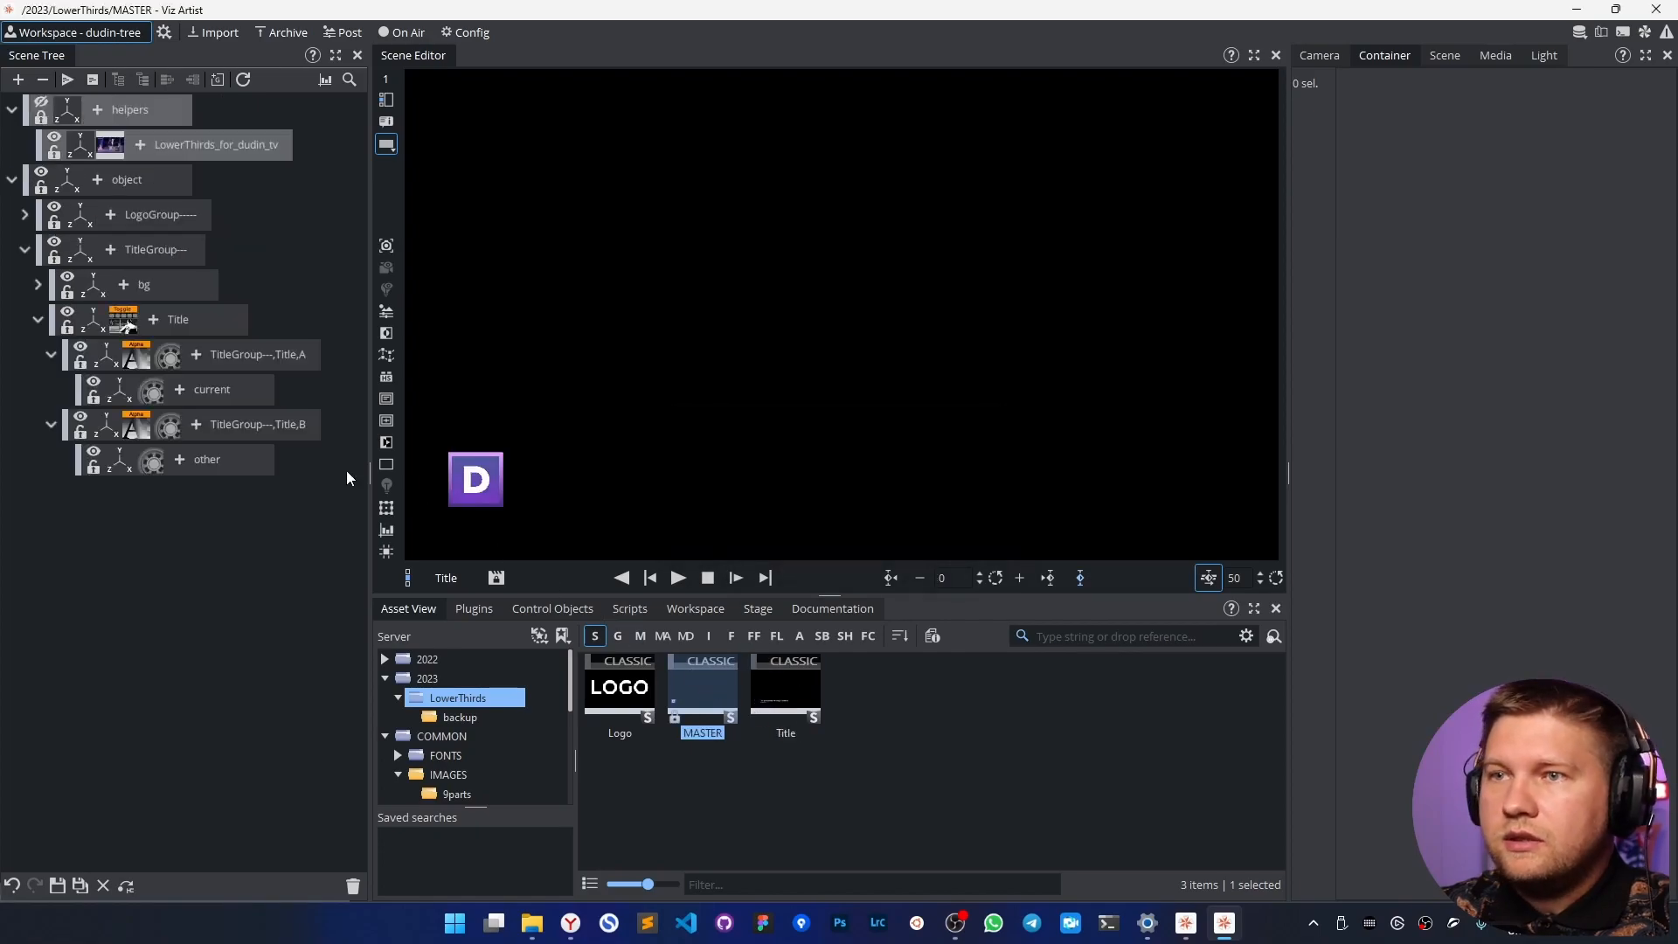
{"action": "left_click", "coordinate": [154, 319]}
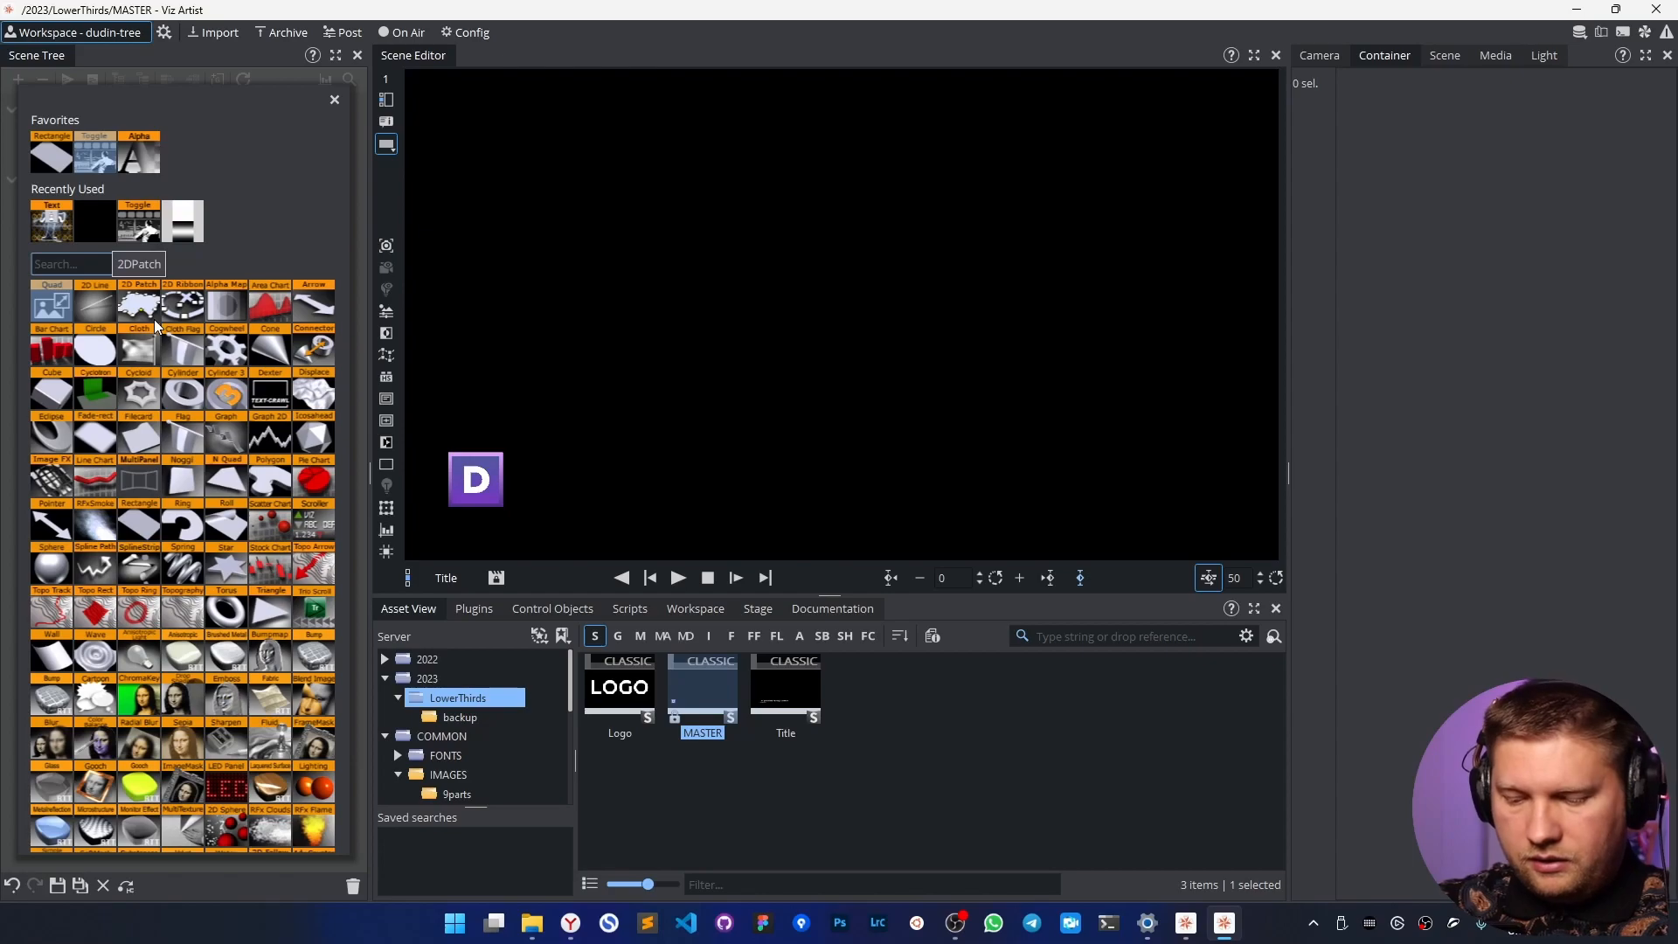
{"action": "type", "text": "wind"}
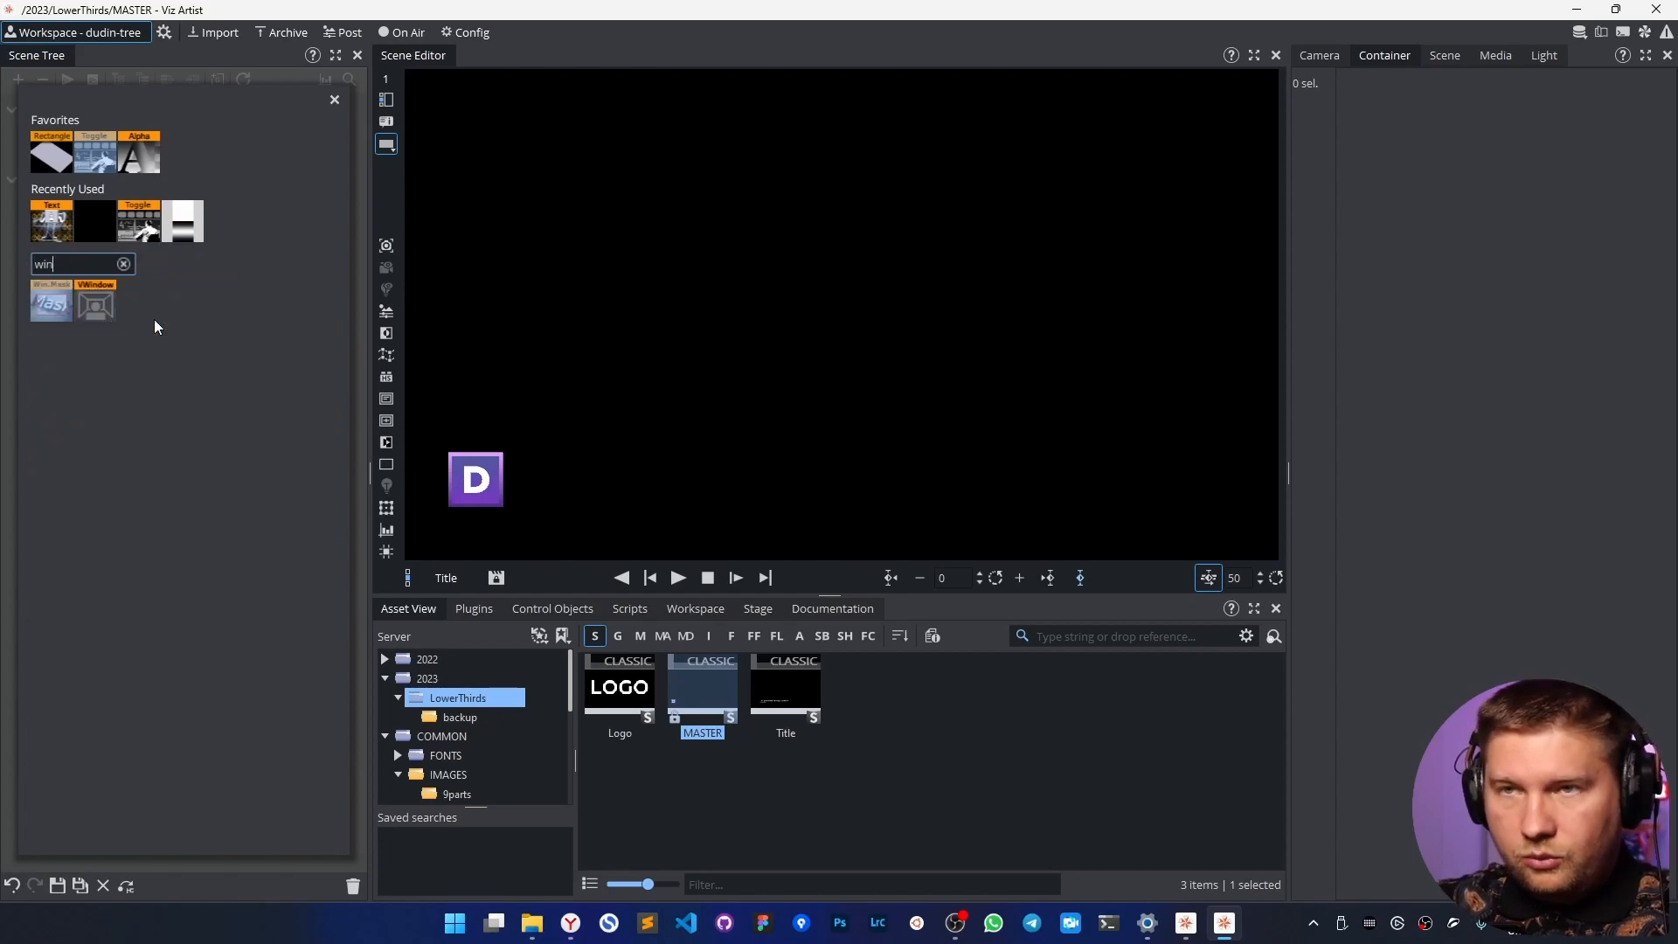
{"action": "left_click", "coordinate": [53, 304]}
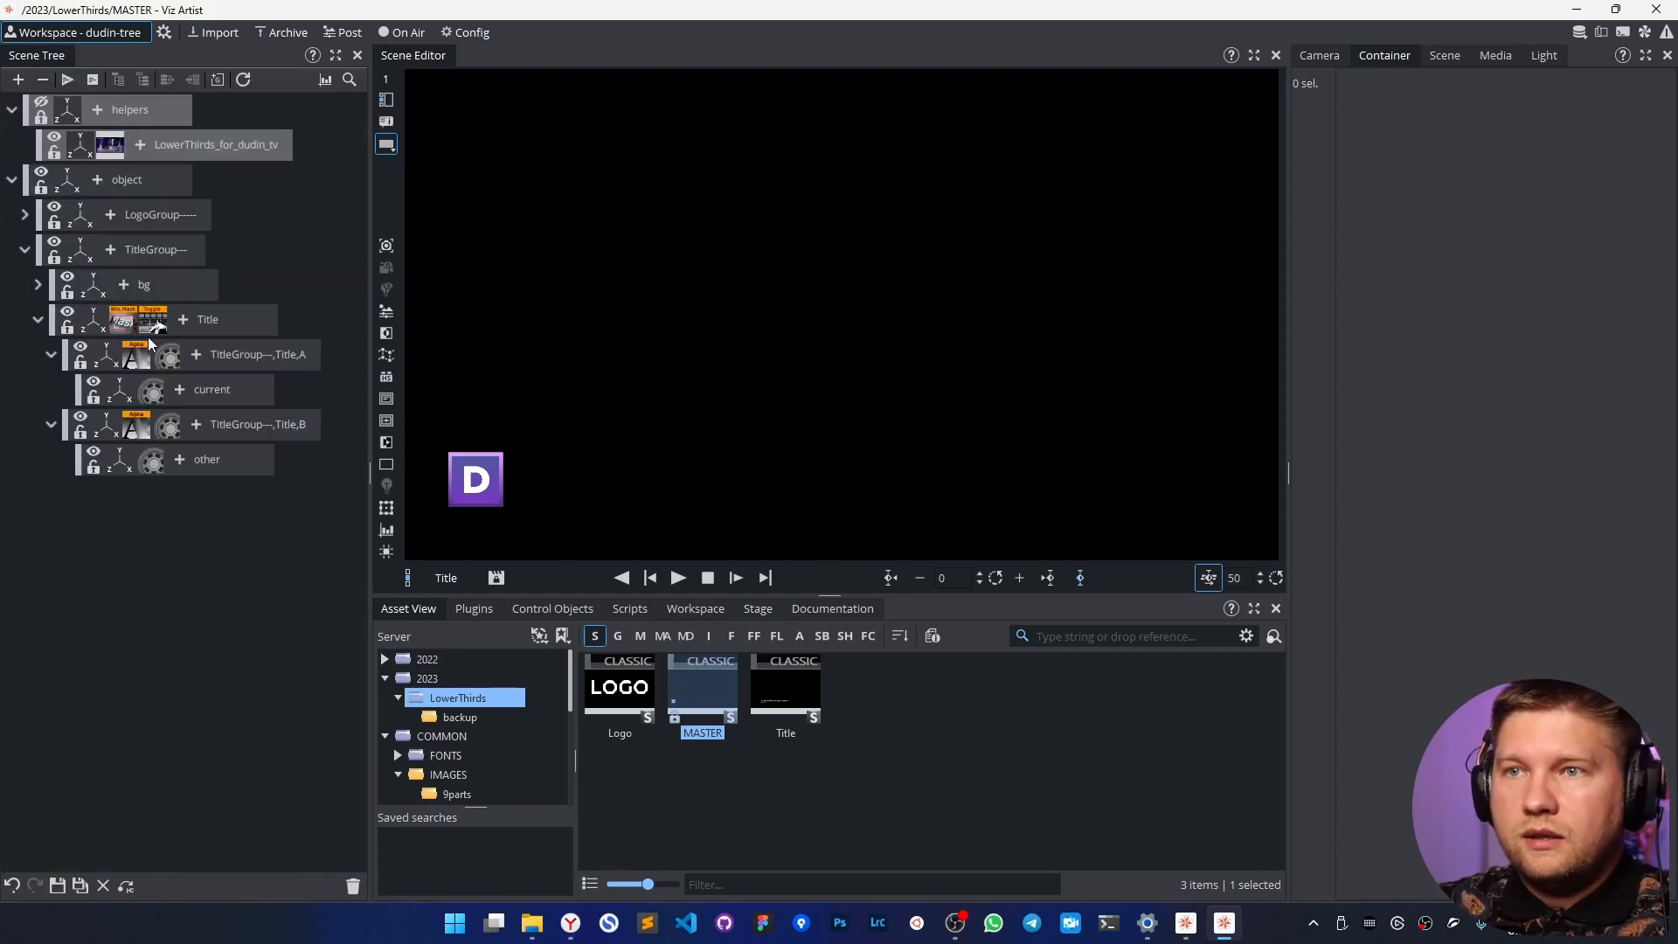
Assign small_bg as the tracking object of the Title container's Window Mask and save the MASTER scene.
{"action": "left_click", "coordinate": [37, 285]}
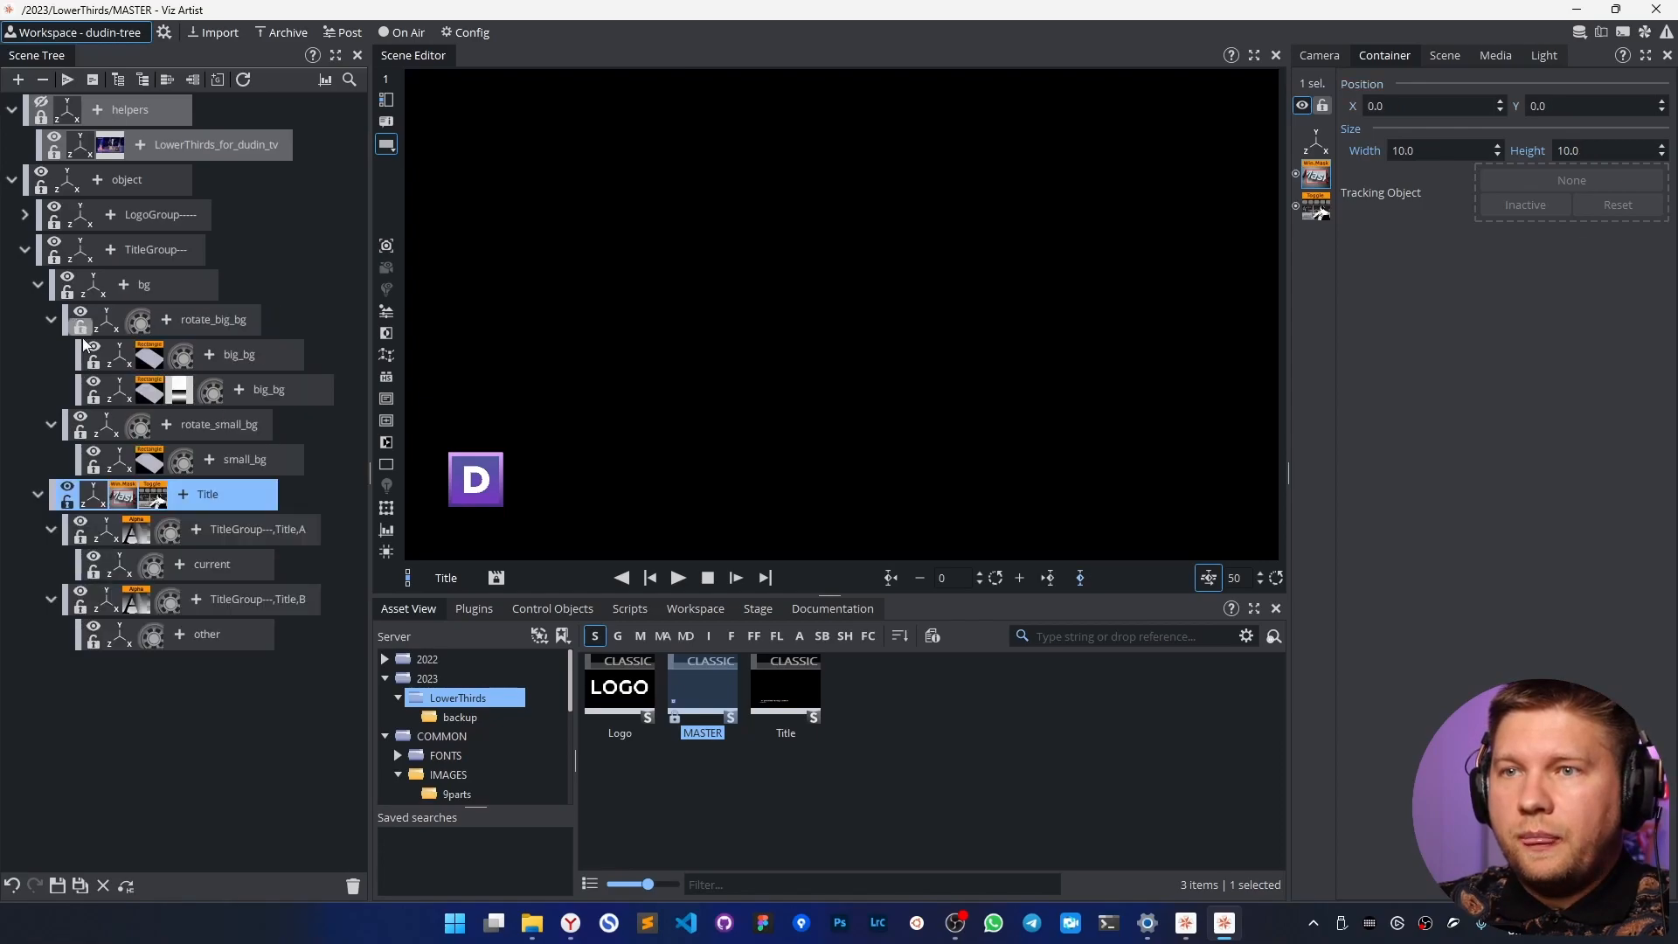
{"action": "left_click_drag", "start_coordinate": [253, 458], "coordinate": [1581, 182]}
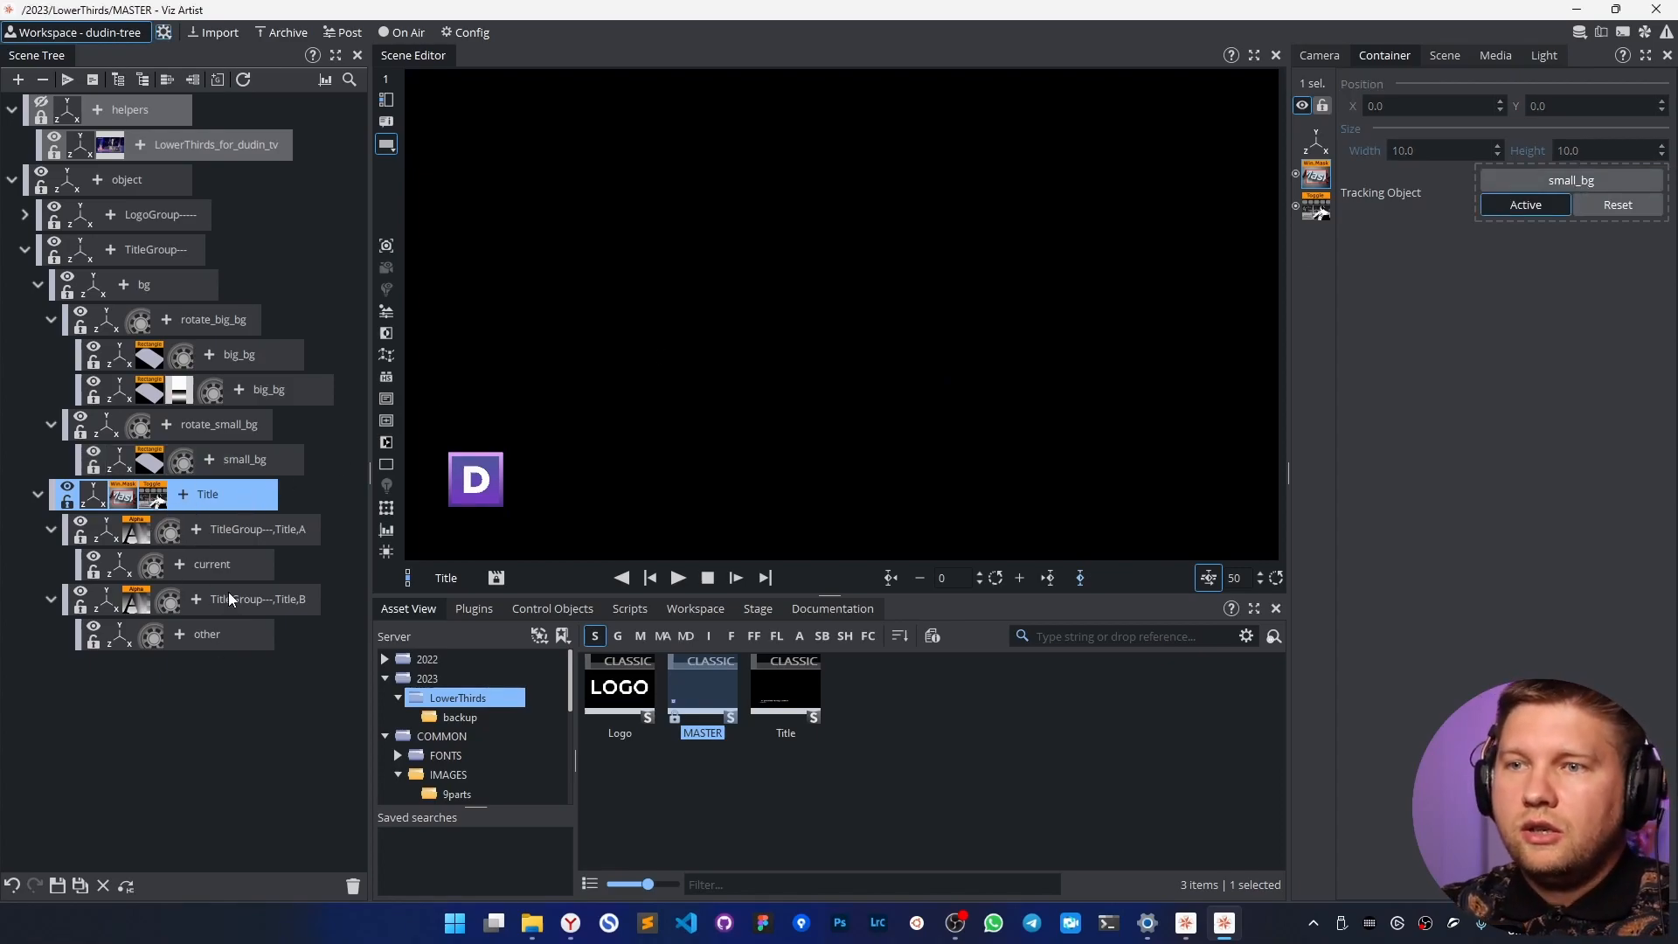
{"action": "left_click", "coordinate": [36, 285]}
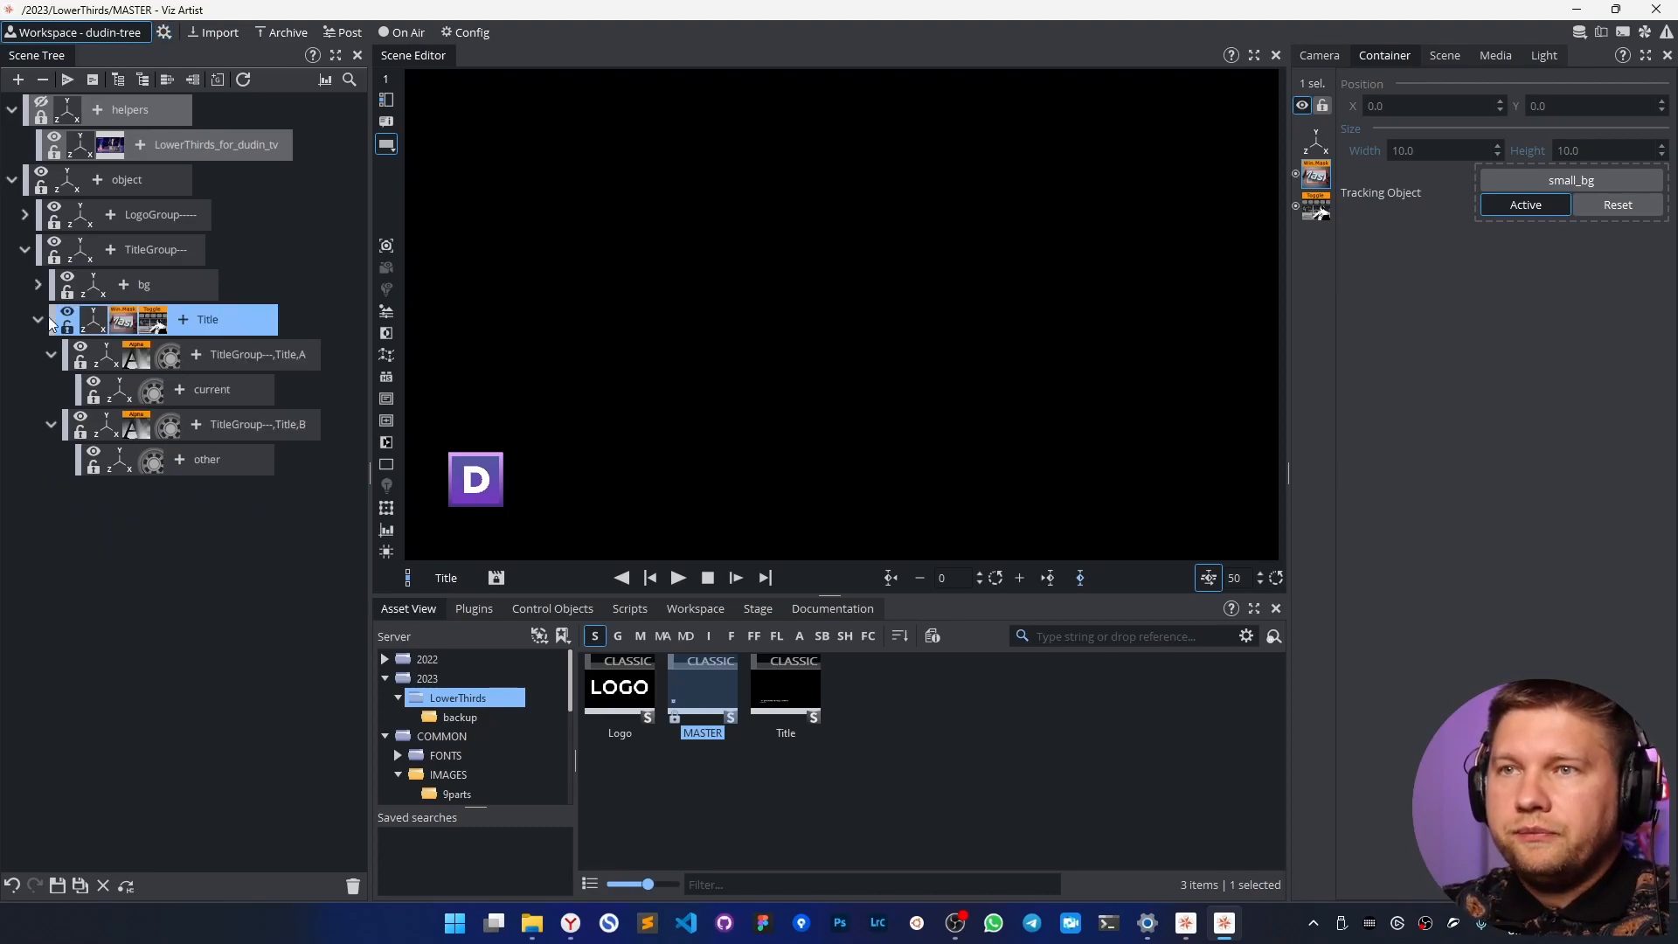
{"action": "left_click", "coordinate": [57, 885]}
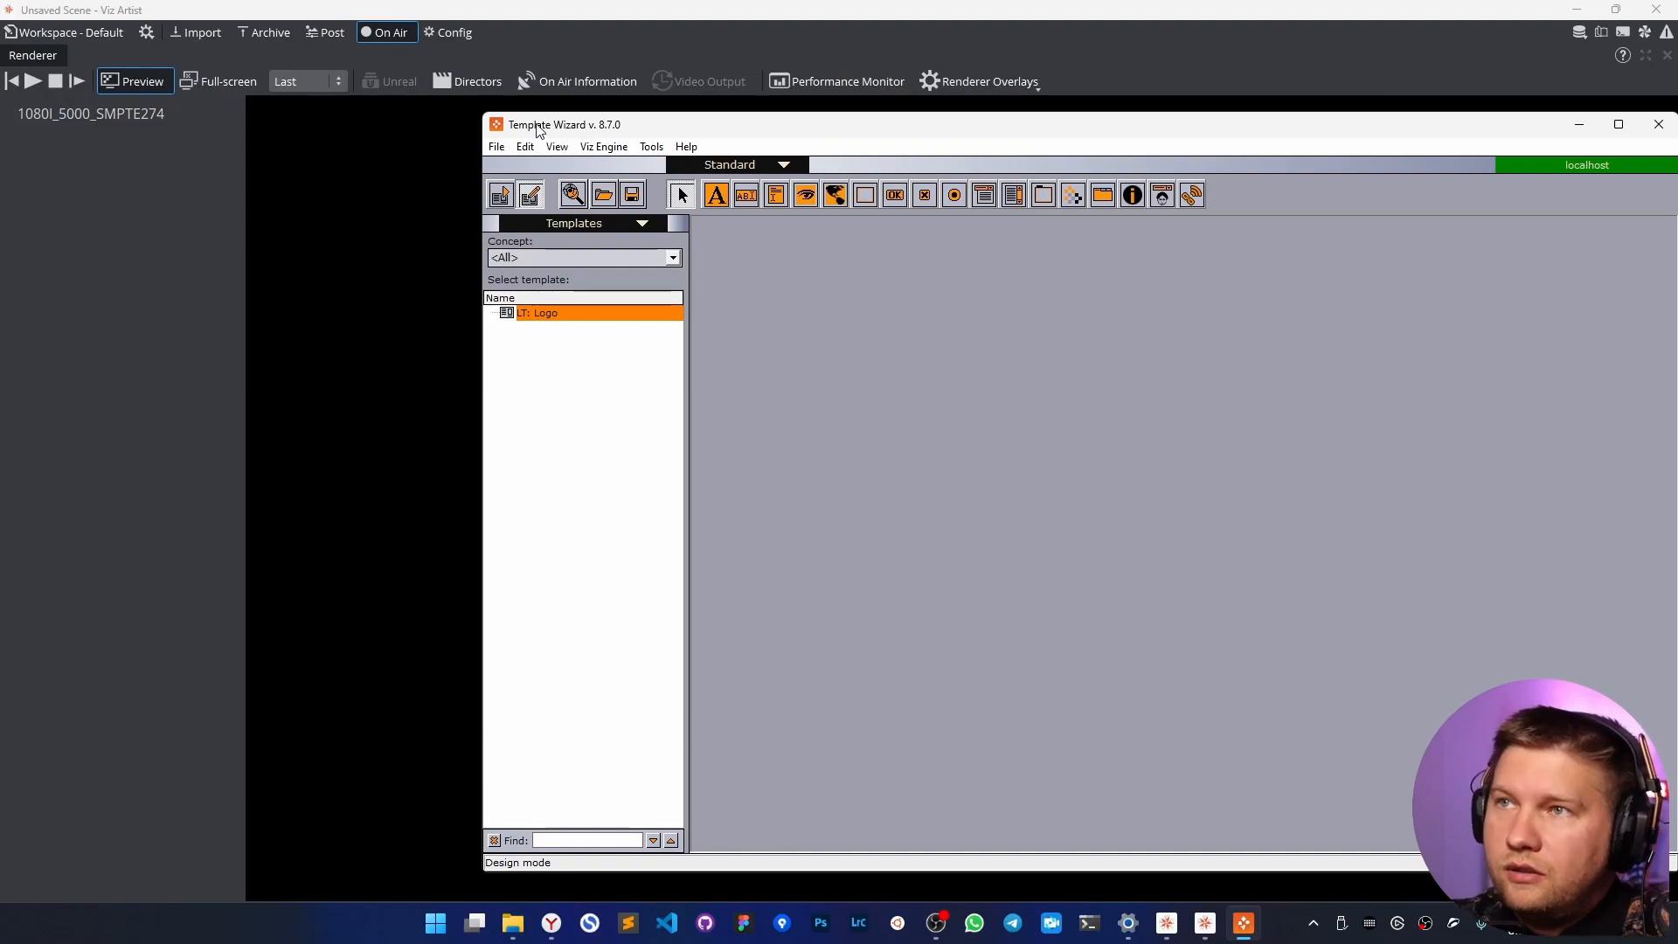
In Template Wizard, create a template from the Title scene with the main_title and sub_title text fields, and resize its form.
{"action": "left_click", "coordinate": [575, 201]}
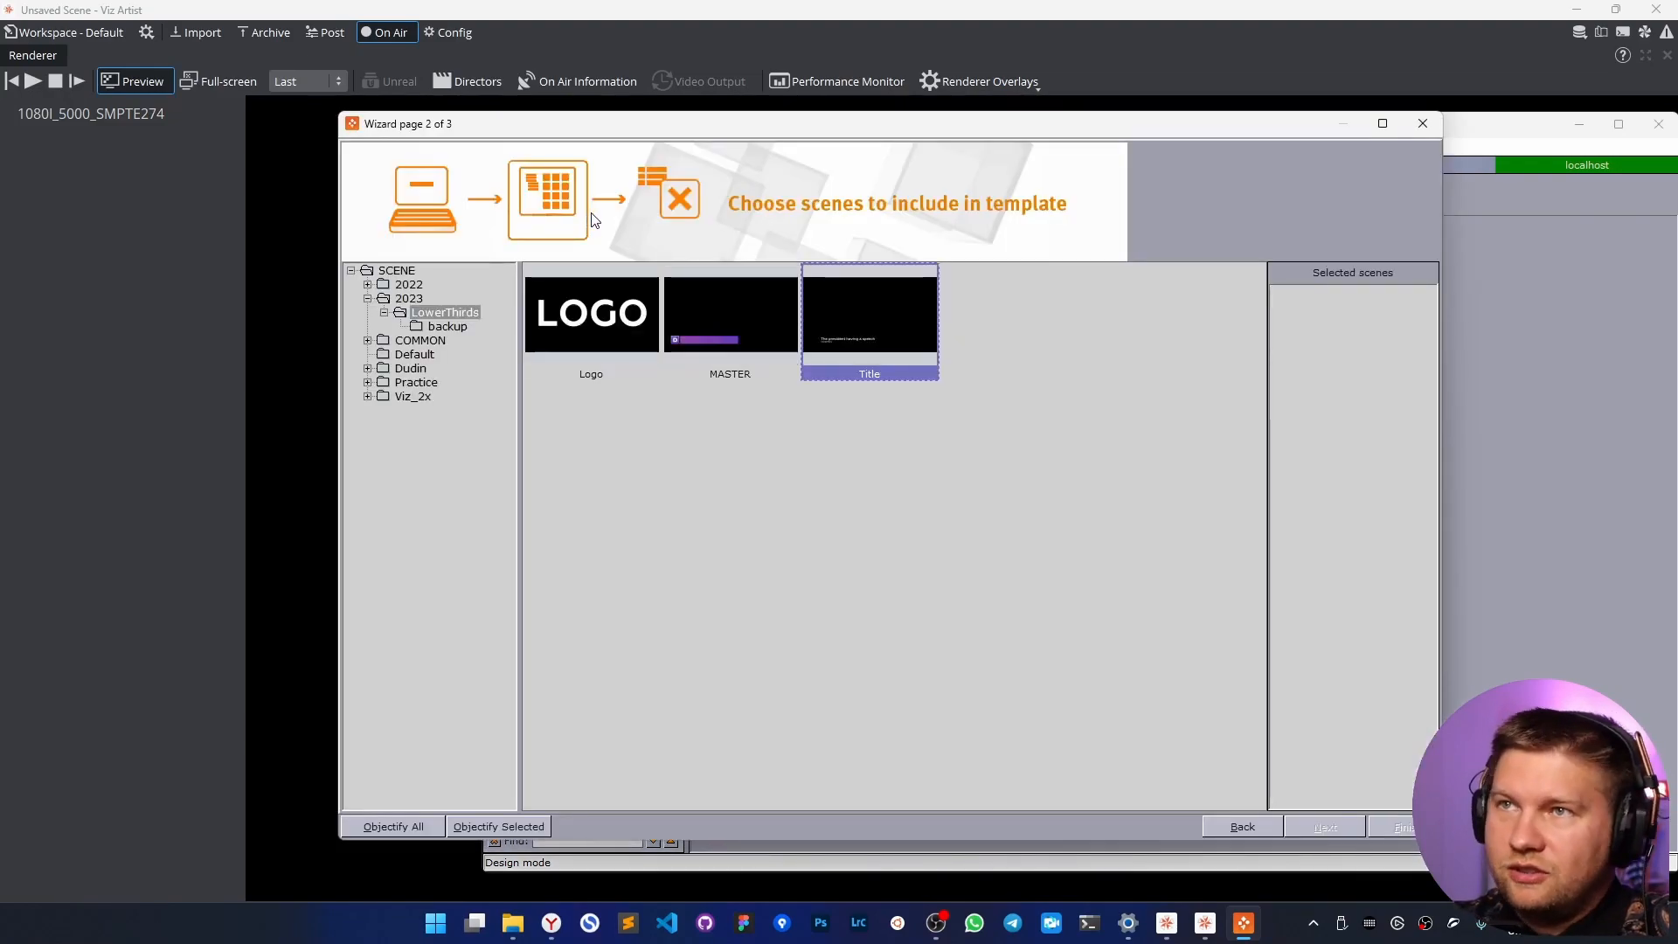
{"action": "left_click", "coordinate": [771, 324]}
{"action": "left_click", "coordinate": [909, 325]}
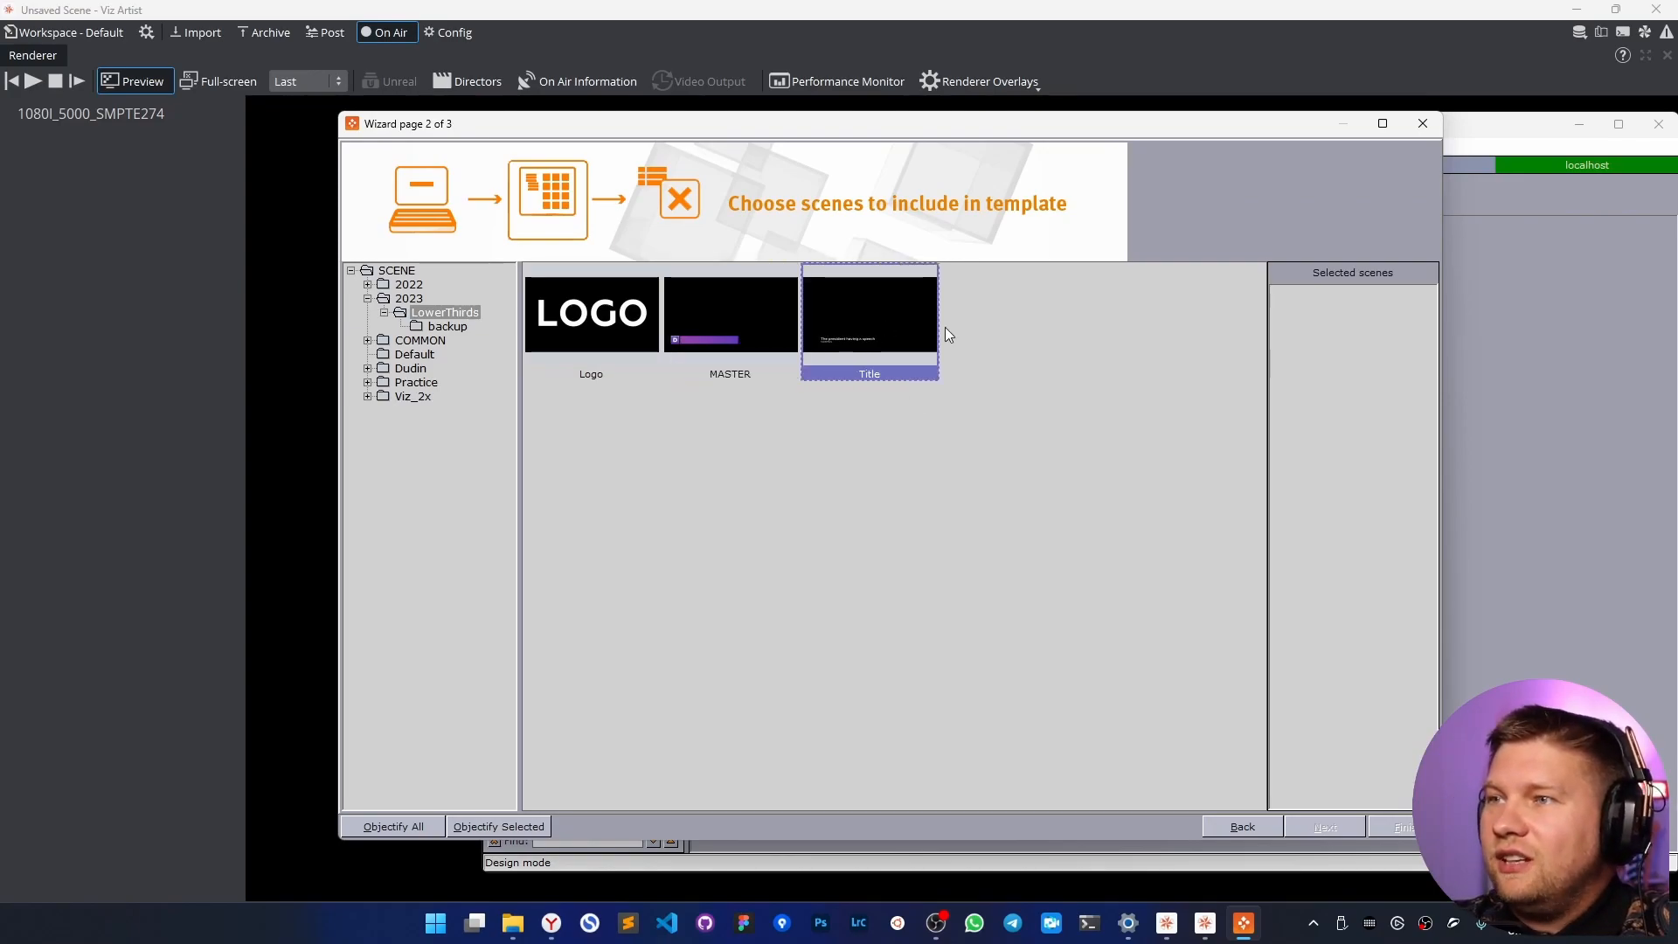
{"action": "double_click", "coordinate": [898, 331]}
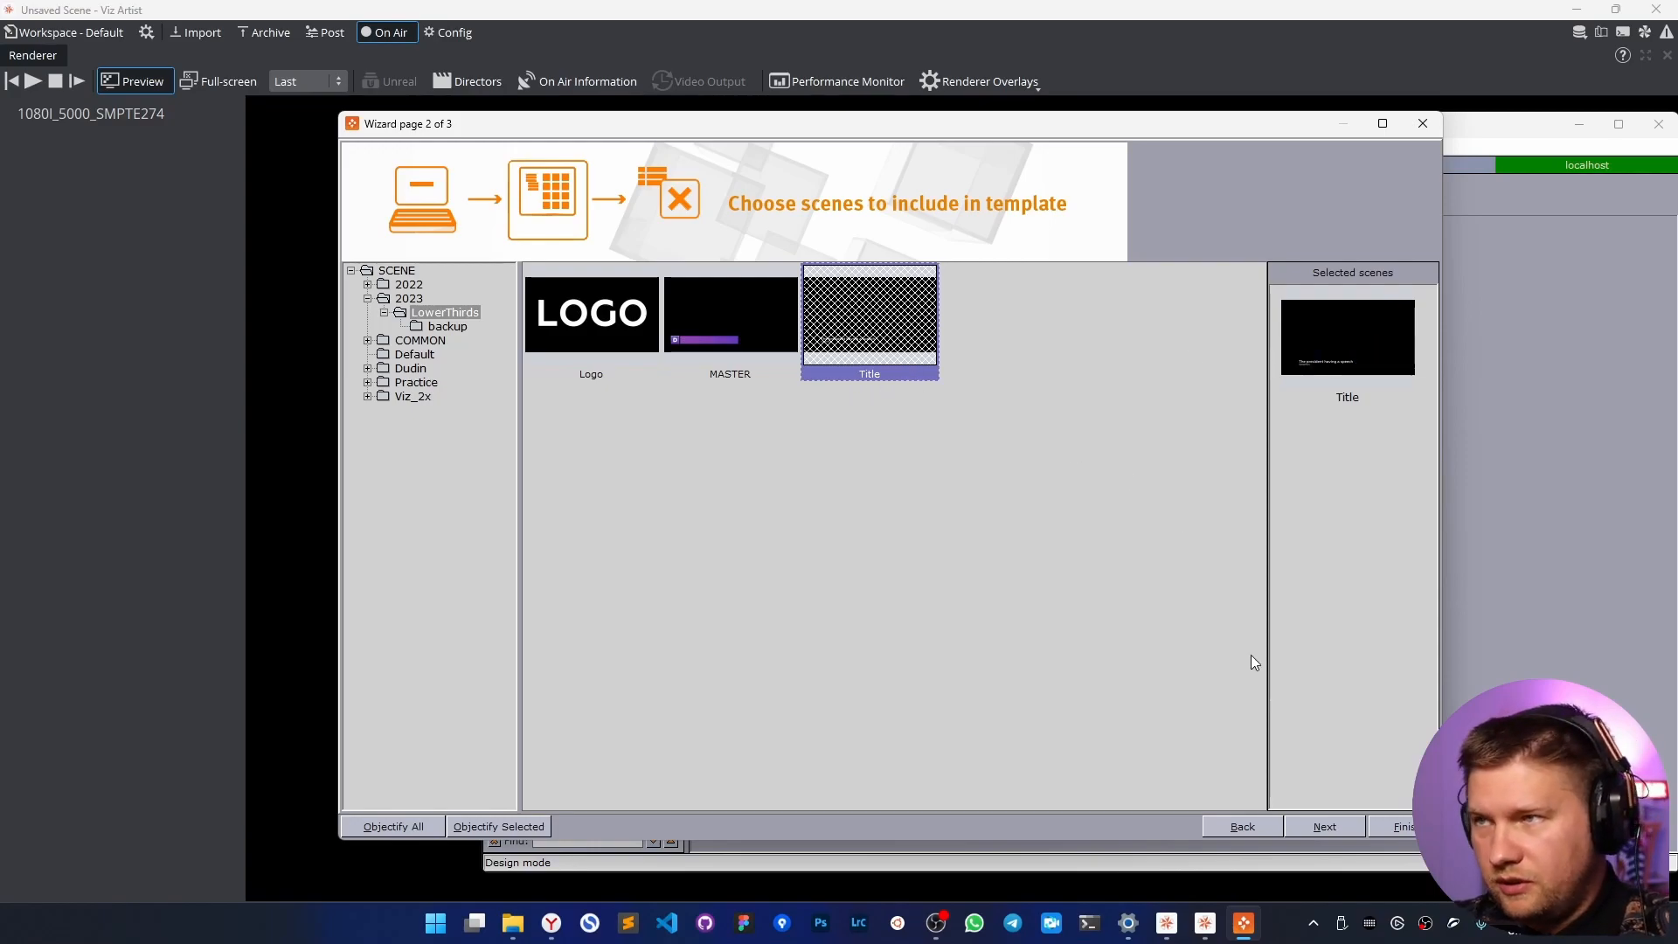
{"action": "left_click", "coordinate": [1326, 825]}
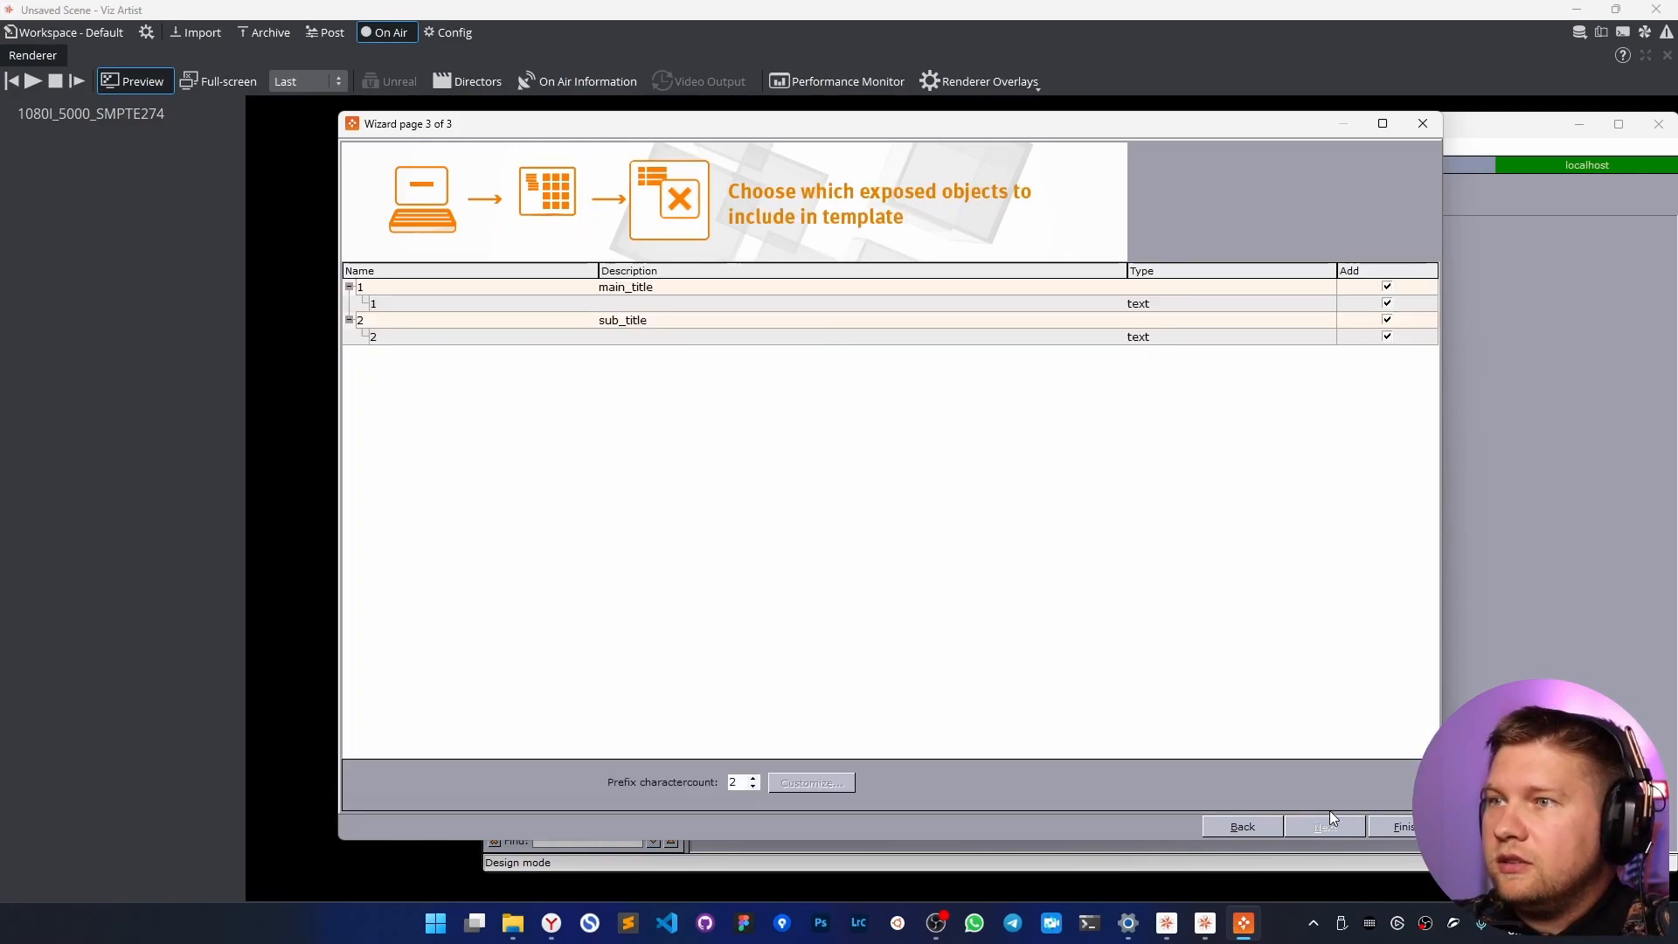
{"action": "left_click", "coordinate": [524, 306]}
{"action": "left_click", "coordinate": [518, 337]}
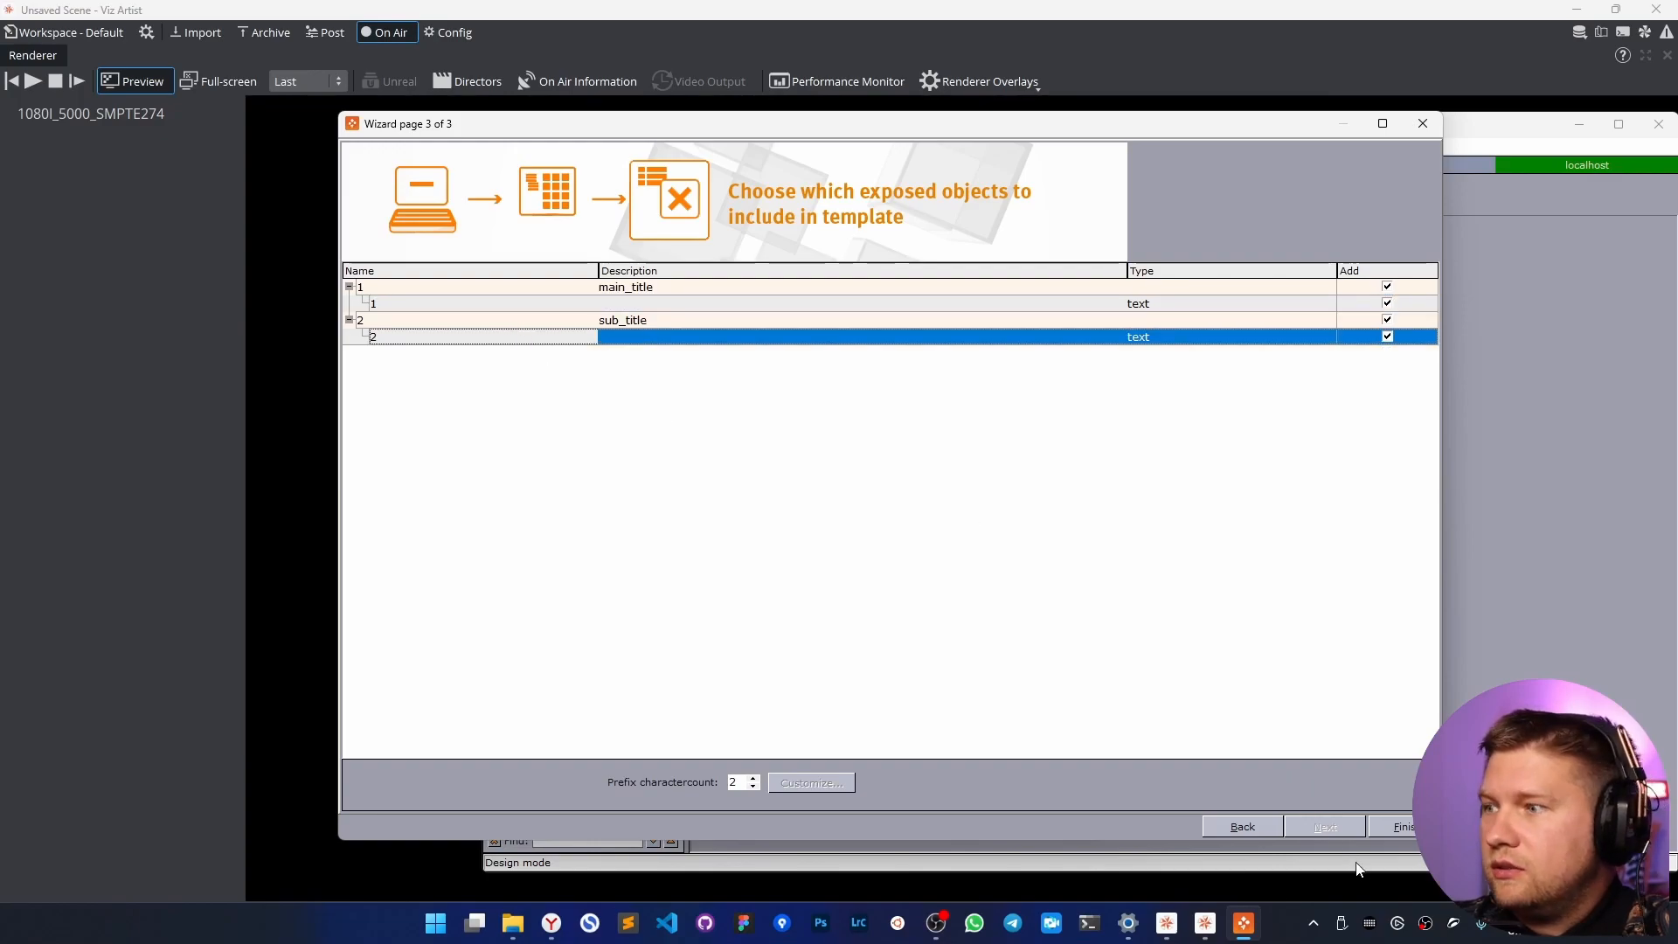
{"action": "left_click", "coordinate": [1400, 827]}
{"action": "left_click_drag", "start_coordinate": [713, 226], "coordinate": [781, 258]}
{"action": "left_click_drag", "start_coordinate": [1206, 432], "coordinate": [1005, 399]}
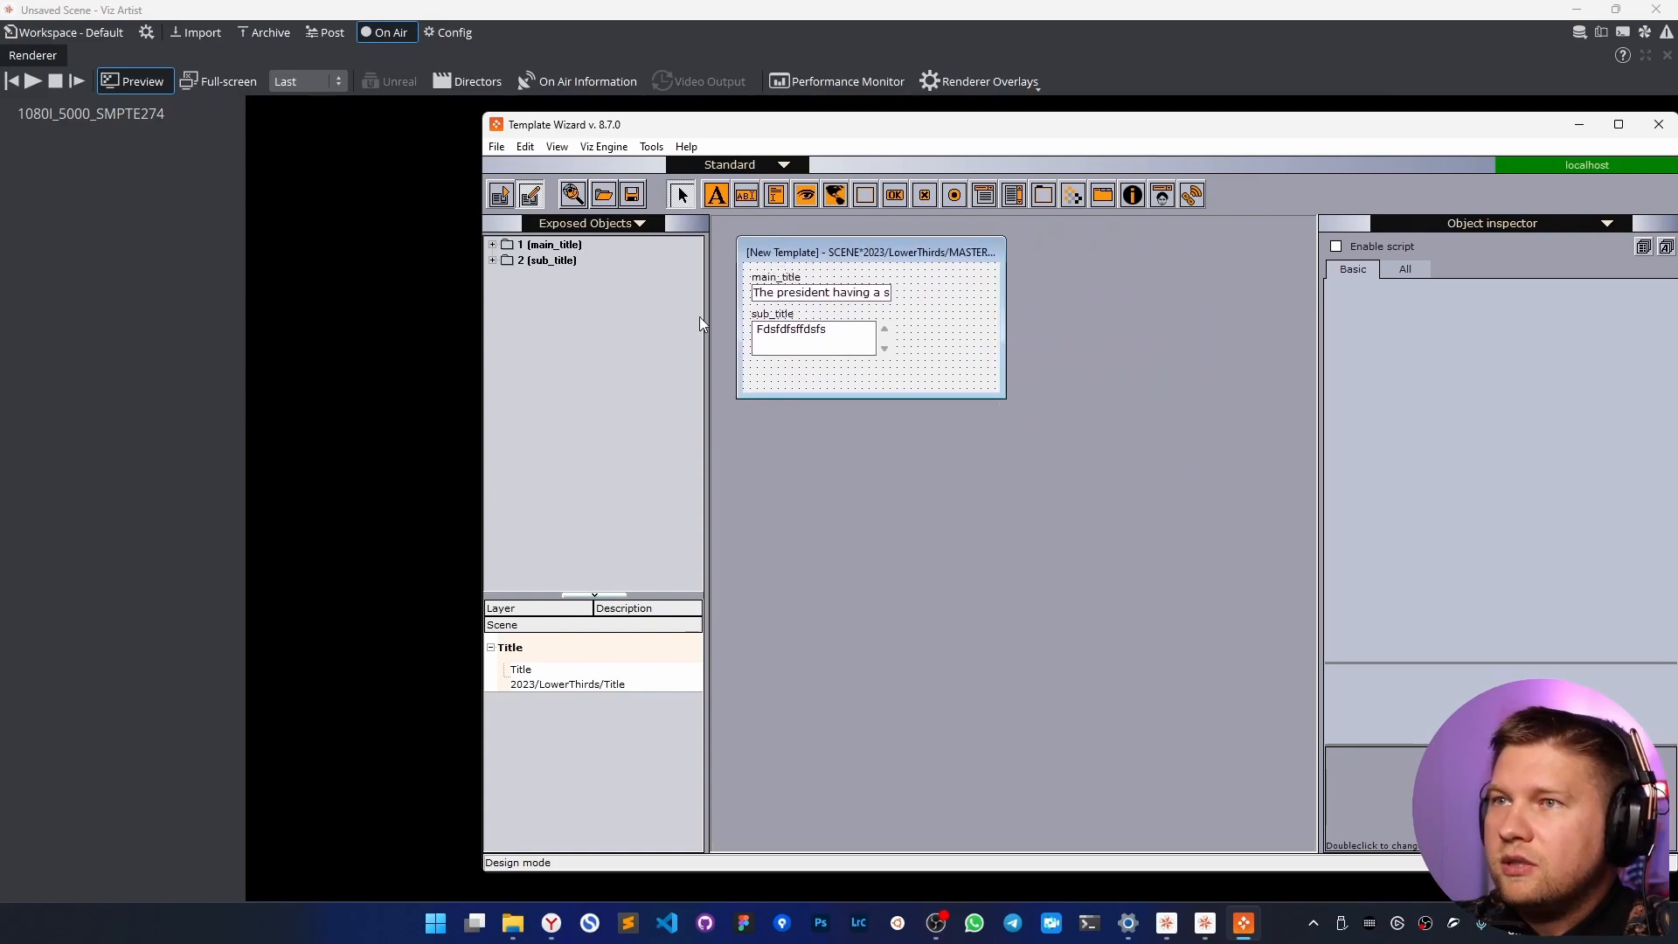
Switch the new template to run mode and test loading the title and taking it out in the renderer.
{"action": "left_click", "coordinate": [523, 188]}
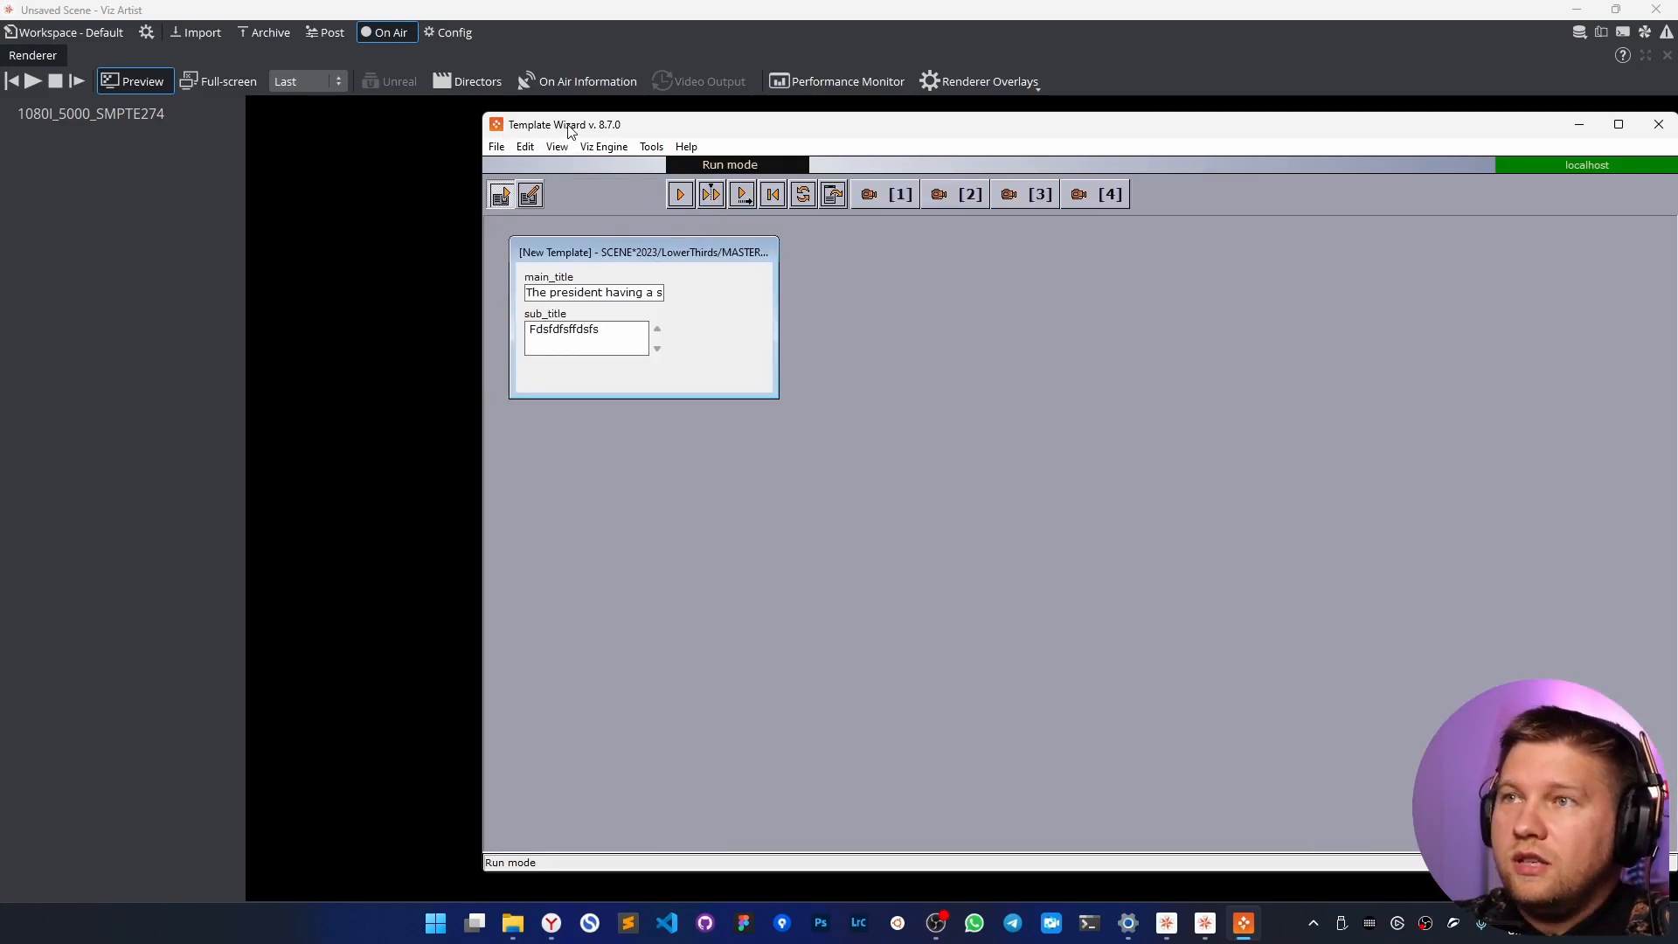
{"action": "left_click_drag", "start_coordinate": [607, 131], "coordinate": [1219, 129]}
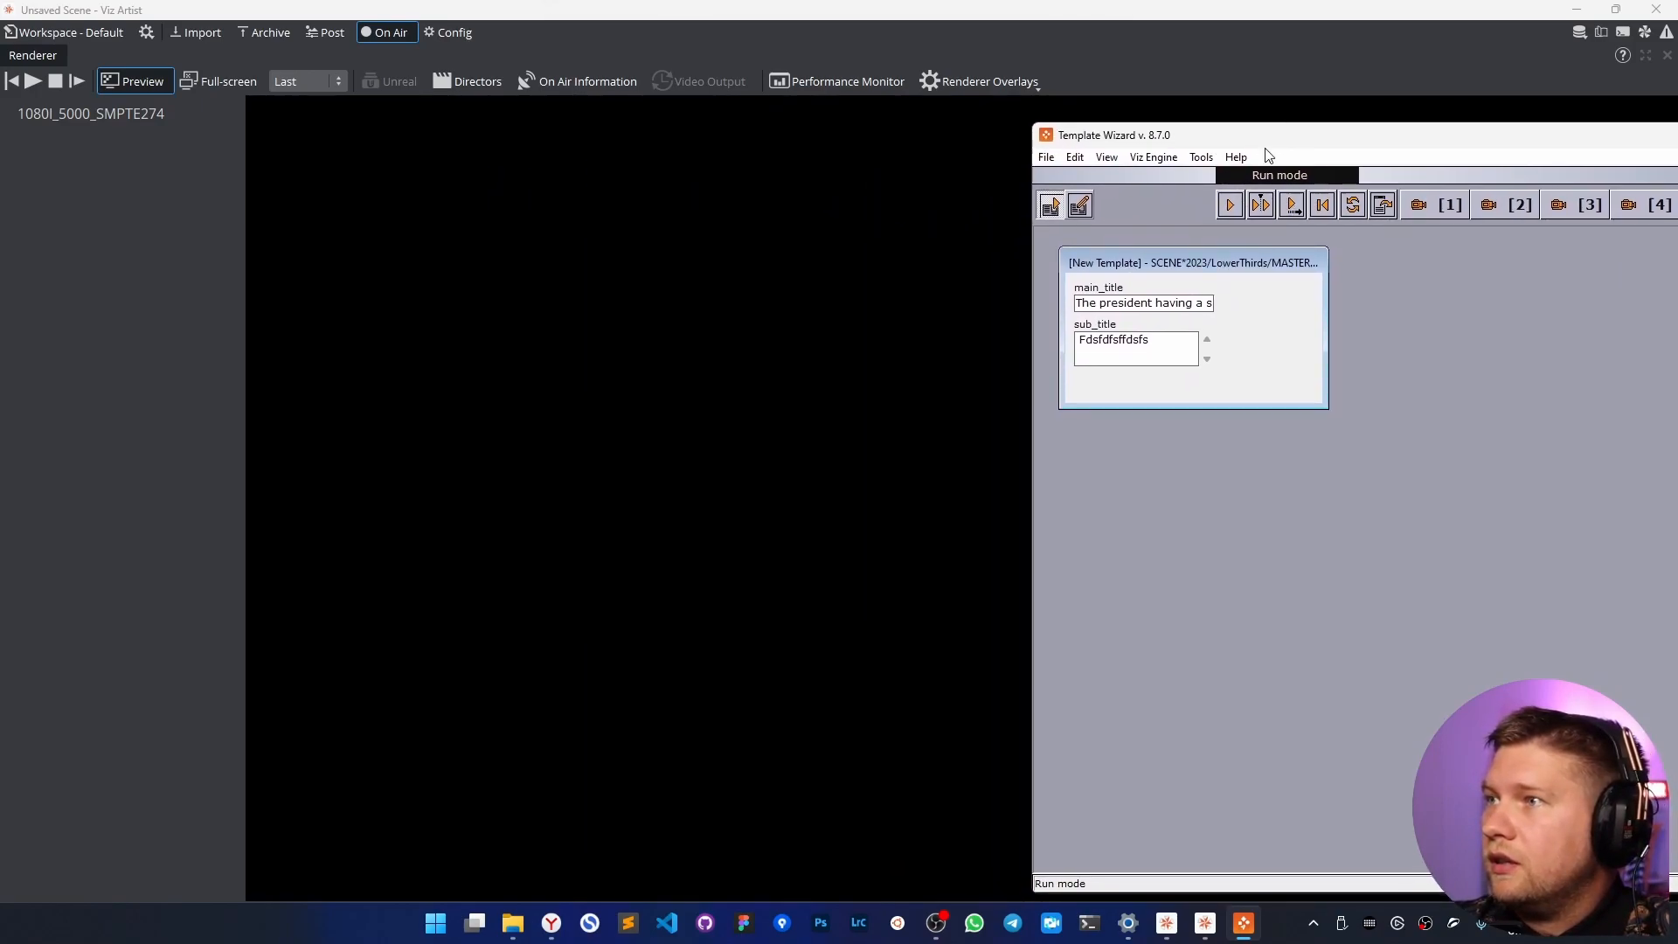
{"action": "left_click", "coordinate": [1231, 207]}
{"action": "left_click_drag", "start_coordinate": [1236, 144], "coordinate": [1315, 132]}
{"action": "left_click", "coordinate": [1369, 193]}
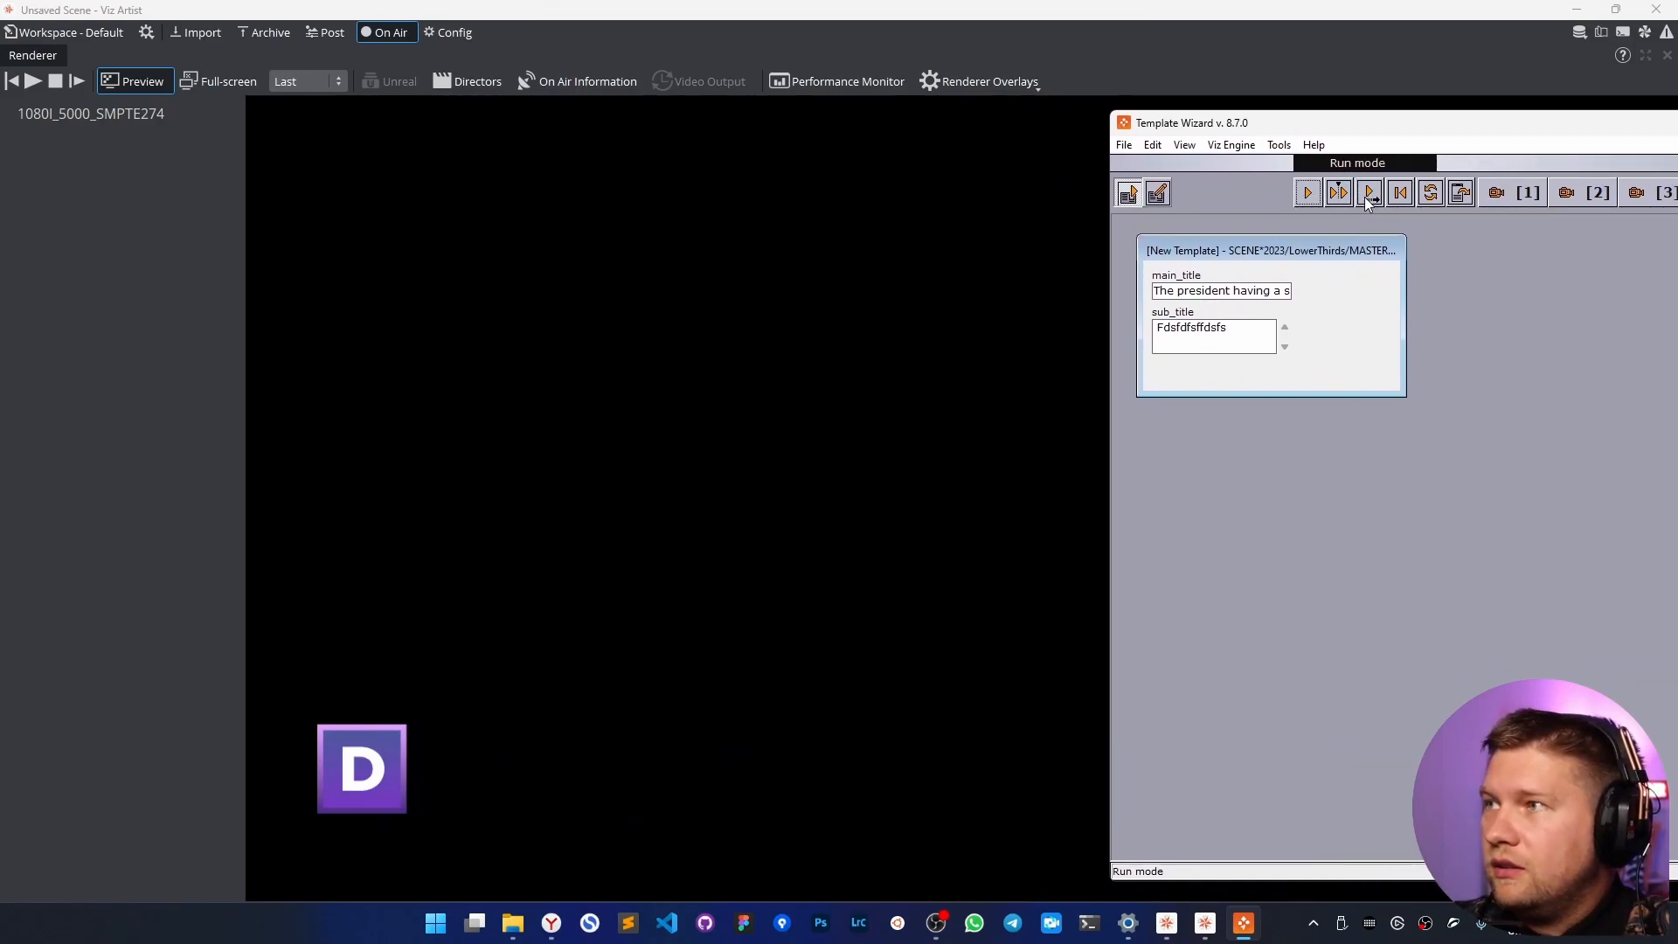
{"action": "left_click", "coordinate": [1368, 194]}
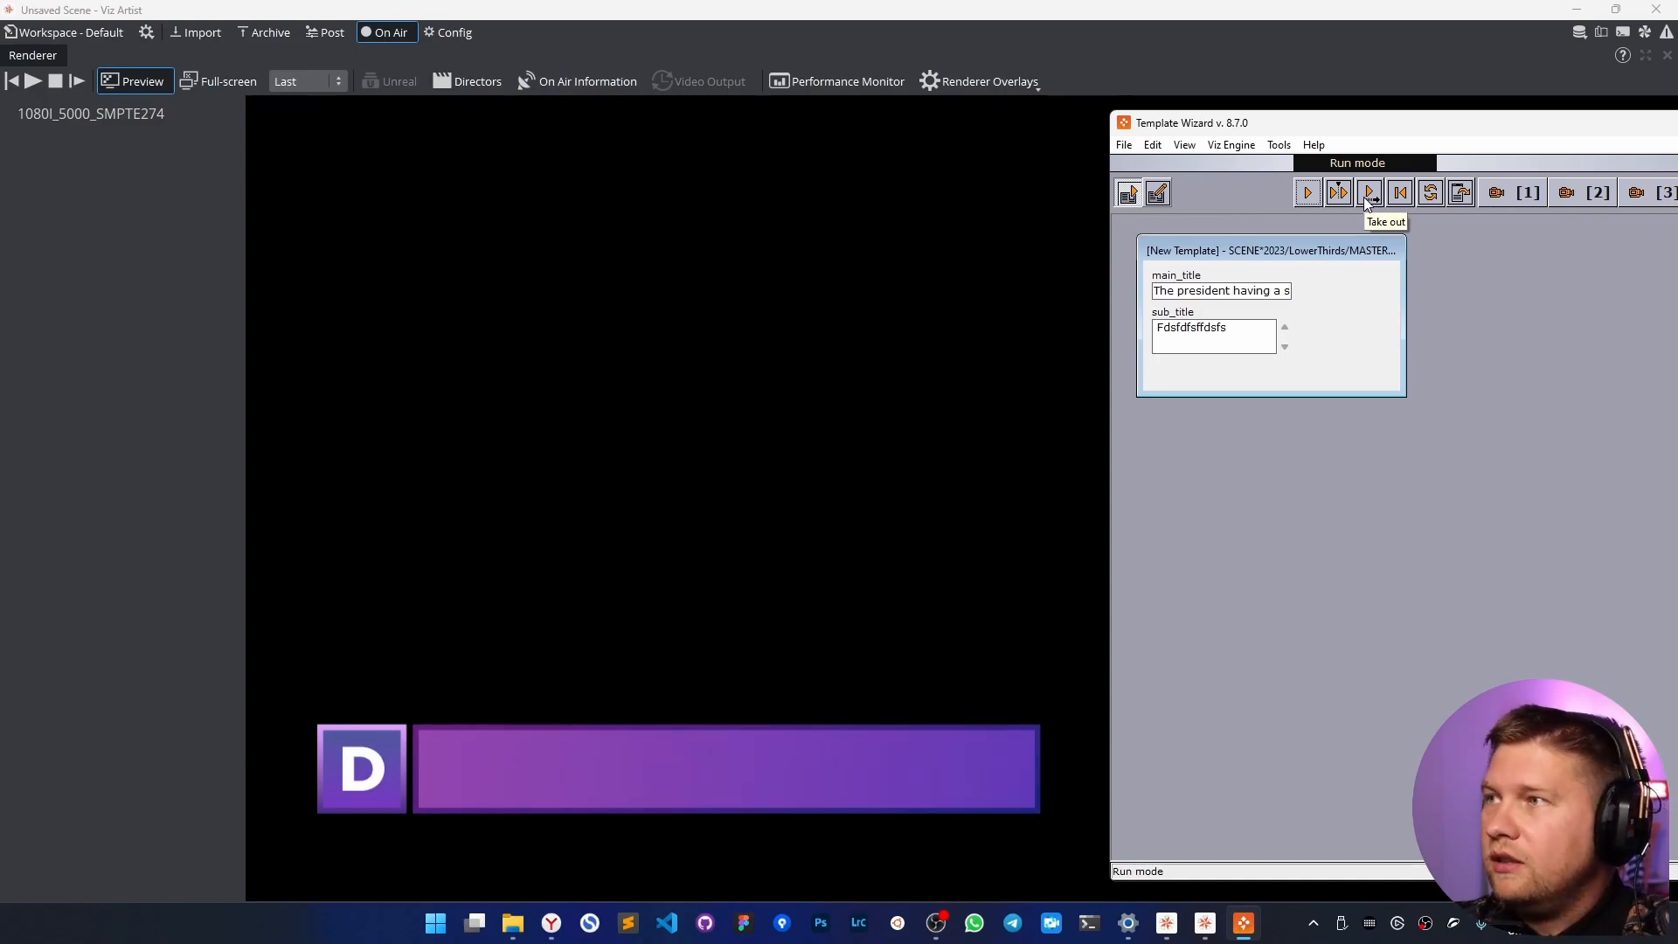
{"action": "left_click", "coordinate": [1367, 197]}
{"action": "left_click", "coordinate": [1310, 194]}
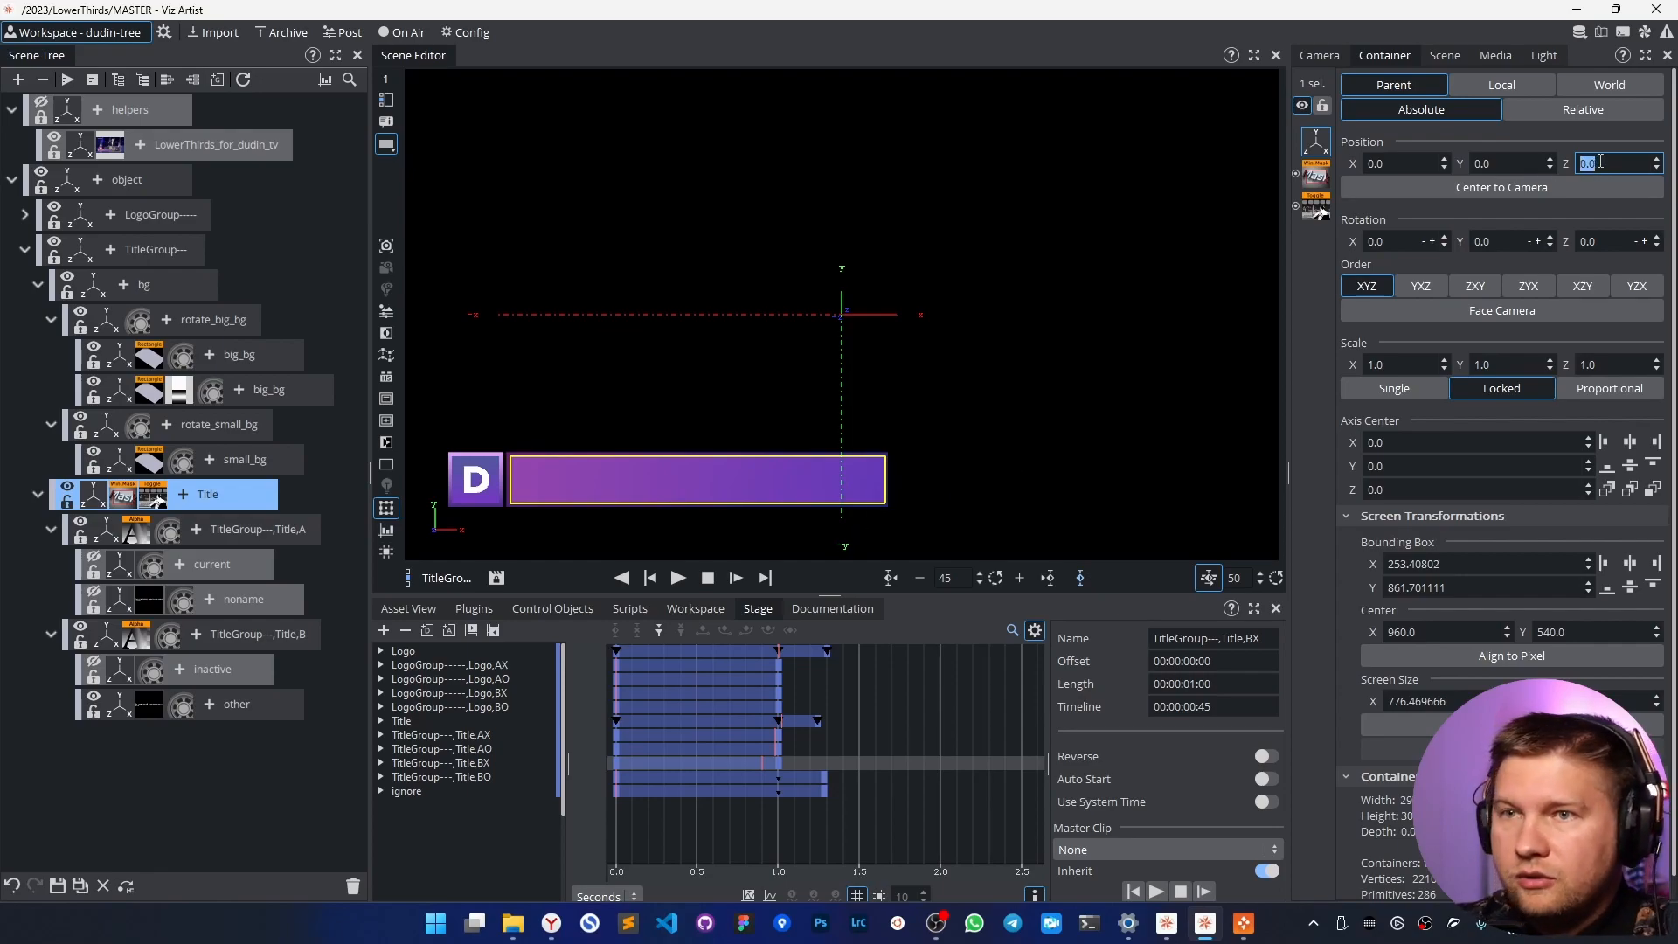
Back in the MASTER scene in Viz Artist, set the Title container's Z position to 0.1.
{"action": "left_click", "coordinate": [222, 505]}
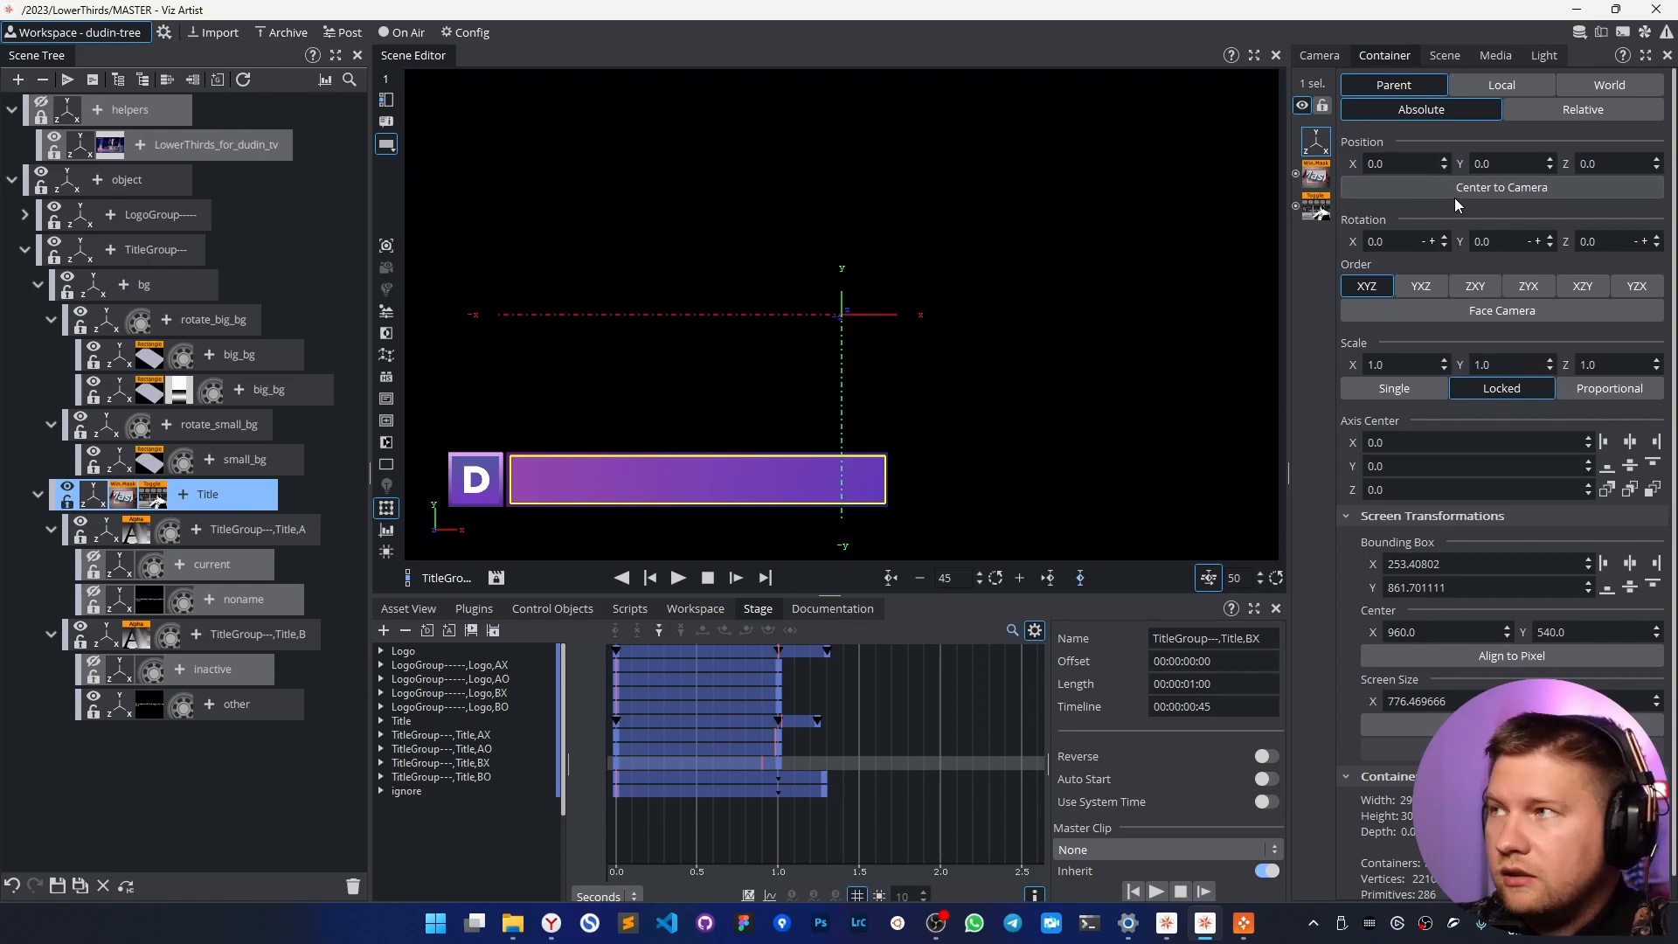
{"action": "left_click", "coordinate": [1610, 164]}
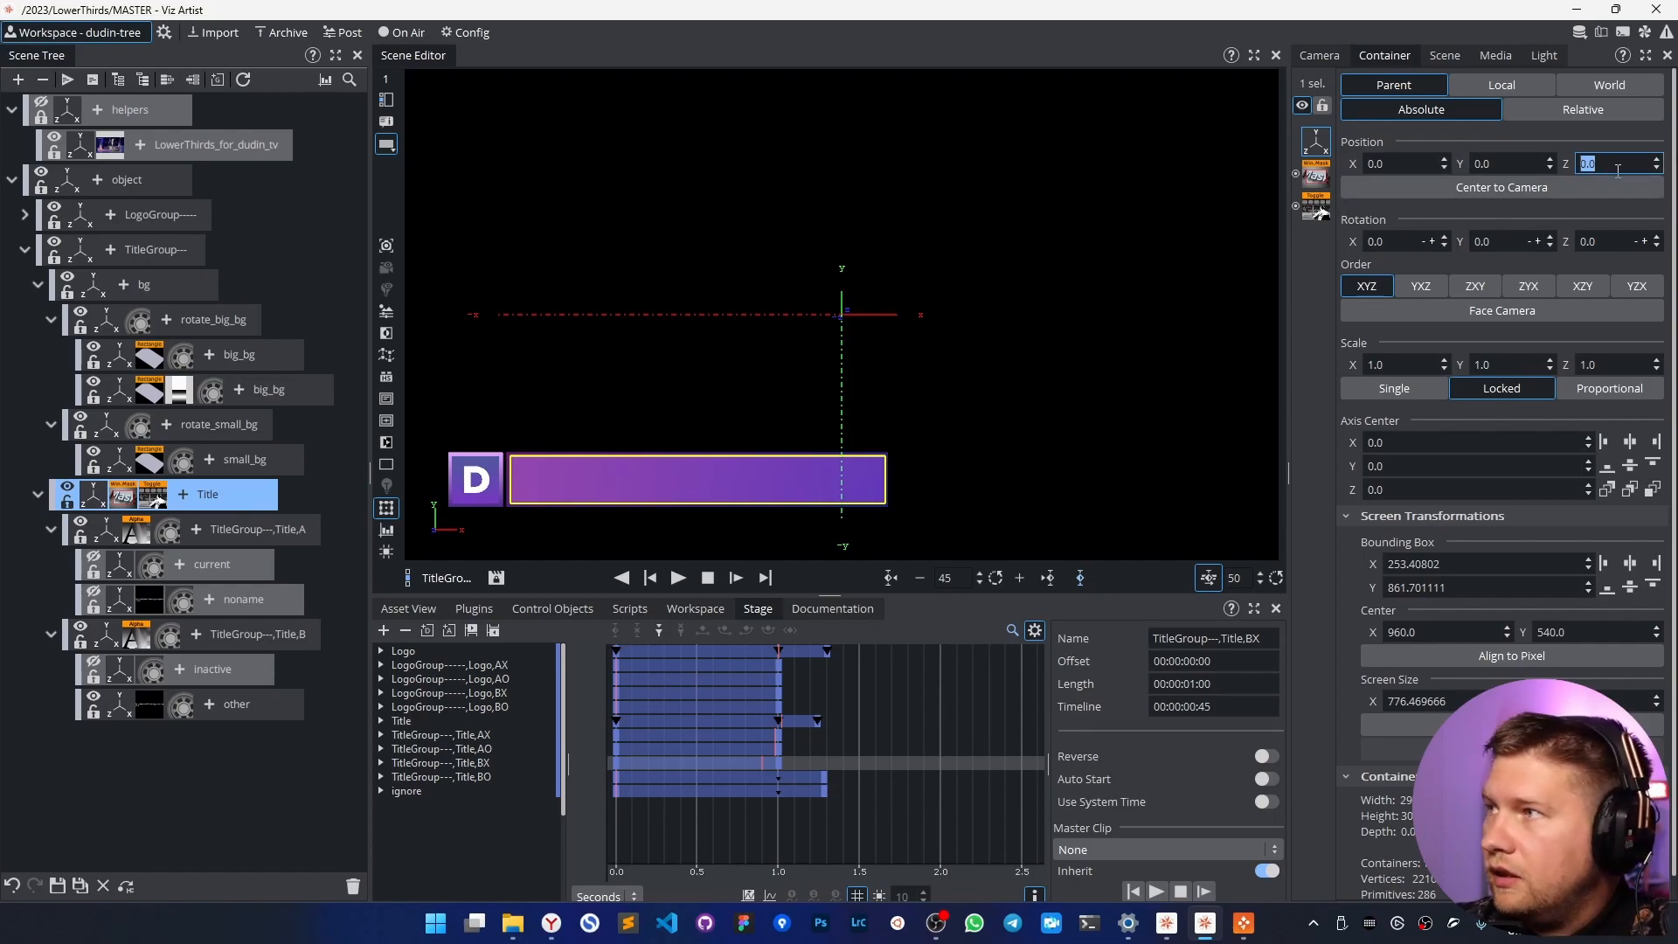
{"action": "type", "text": "0."}
{"action": "key", "text": "Return"}
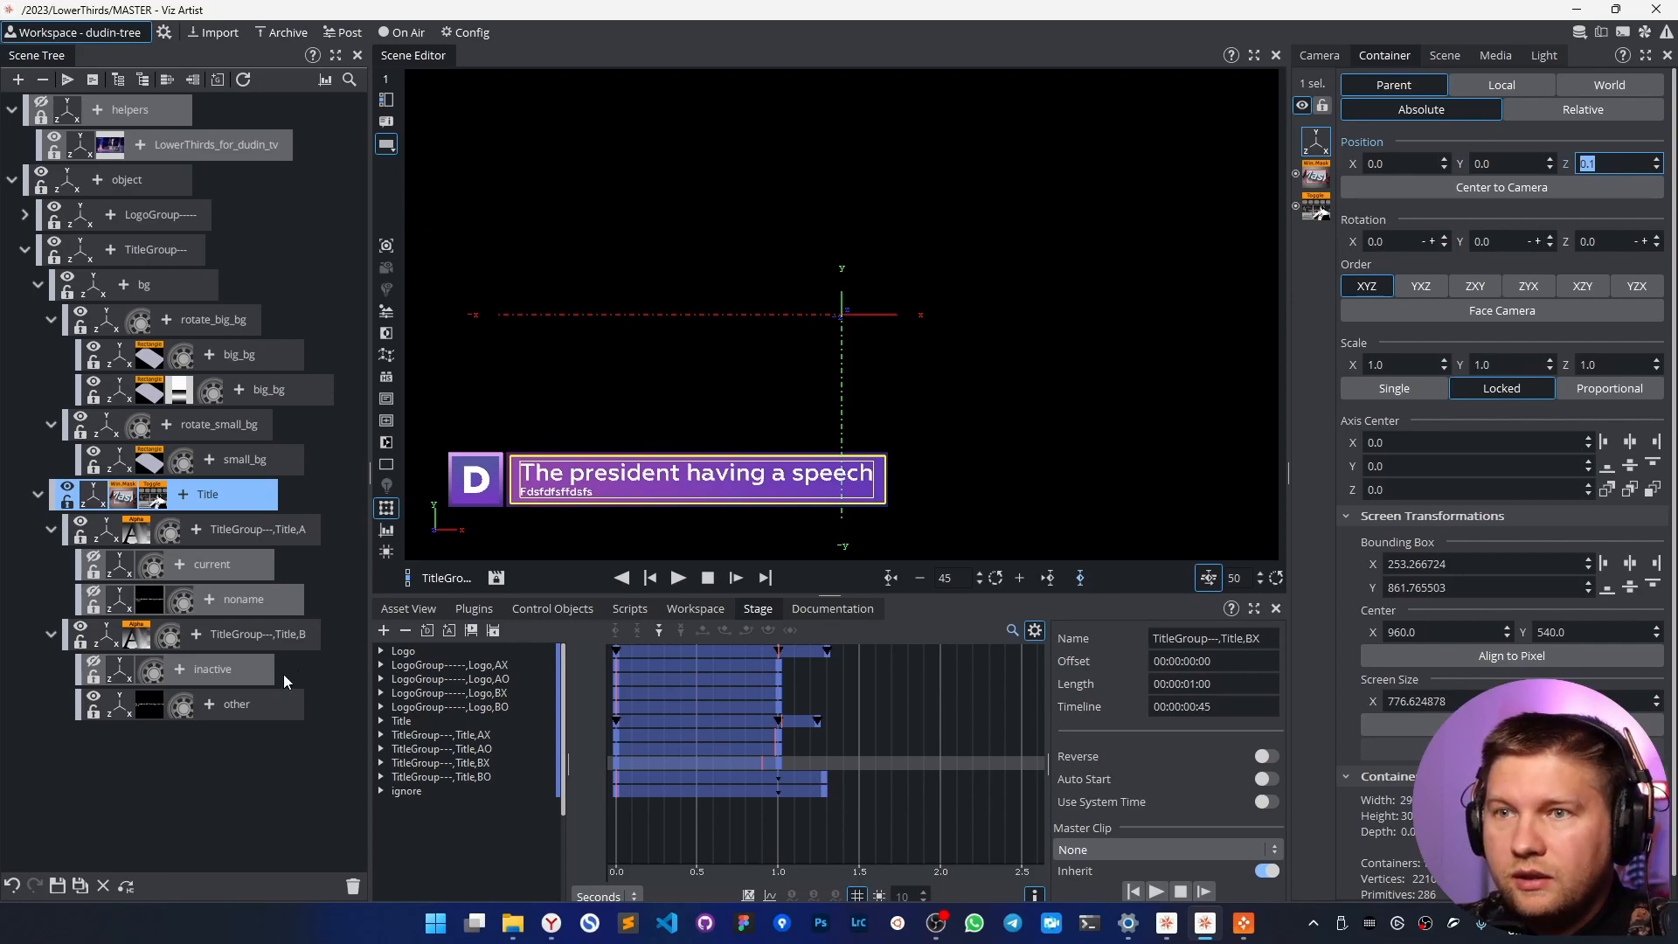
Clear the loaded objects through the advanced options of Title's Toggle plugin, and save and close the MASTER scene.
{"action": "left_click", "coordinate": [156, 498]}
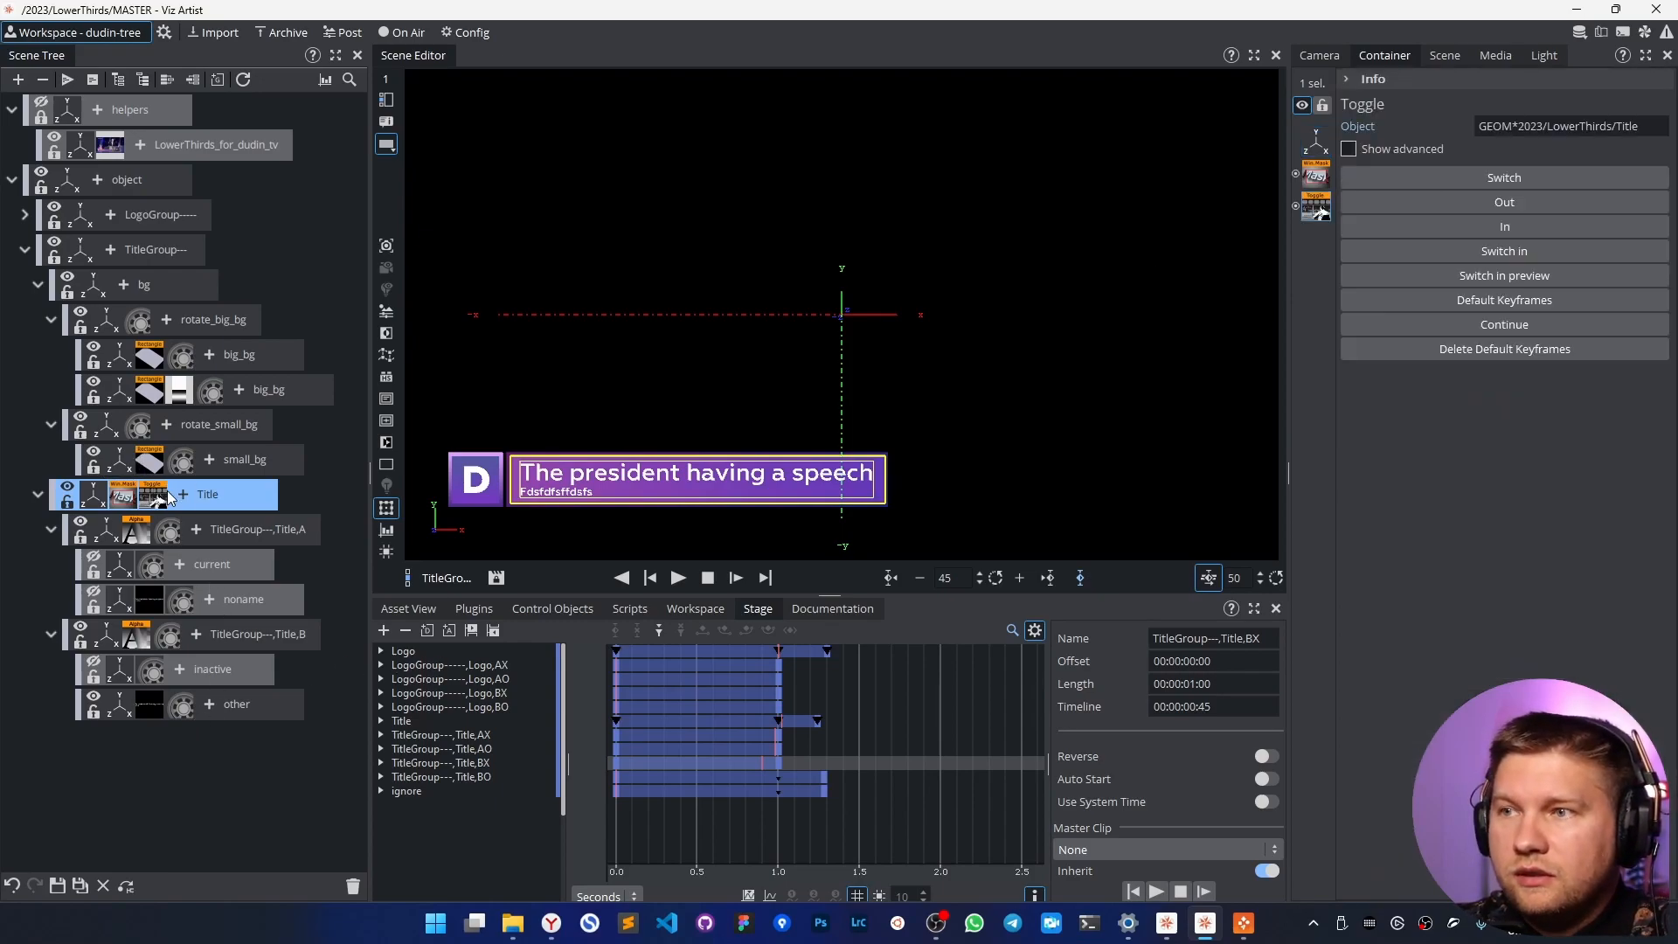
{"action": "left_click", "coordinate": [1349, 149]}
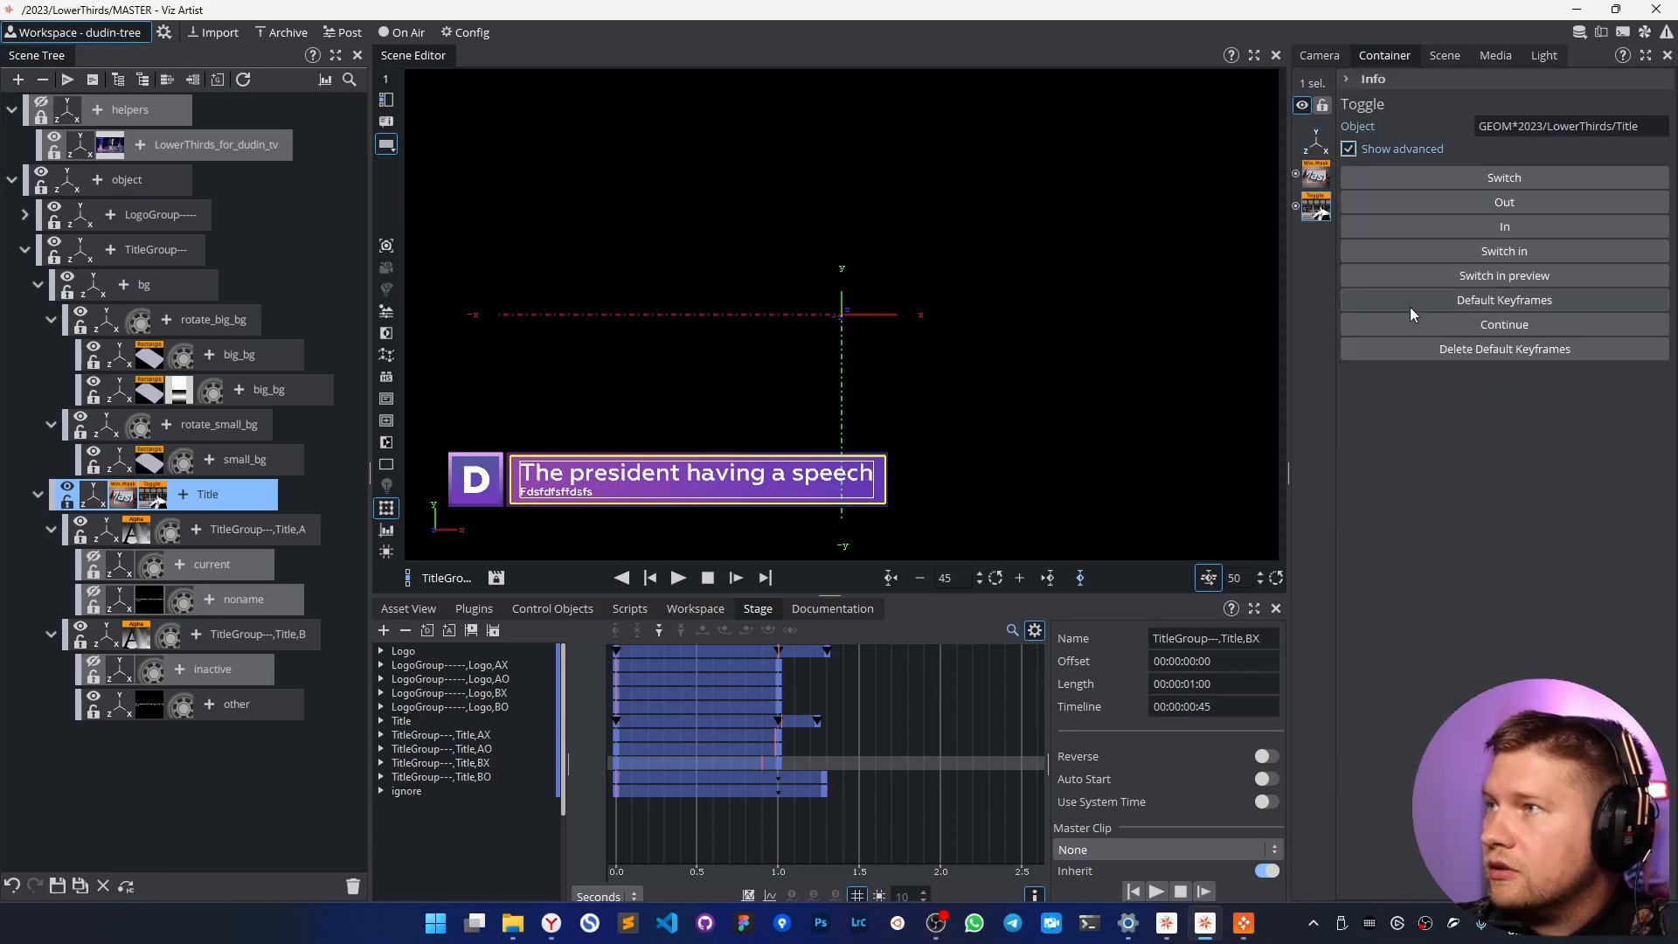
{"action": "left_click", "coordinate": [1486, 858]}
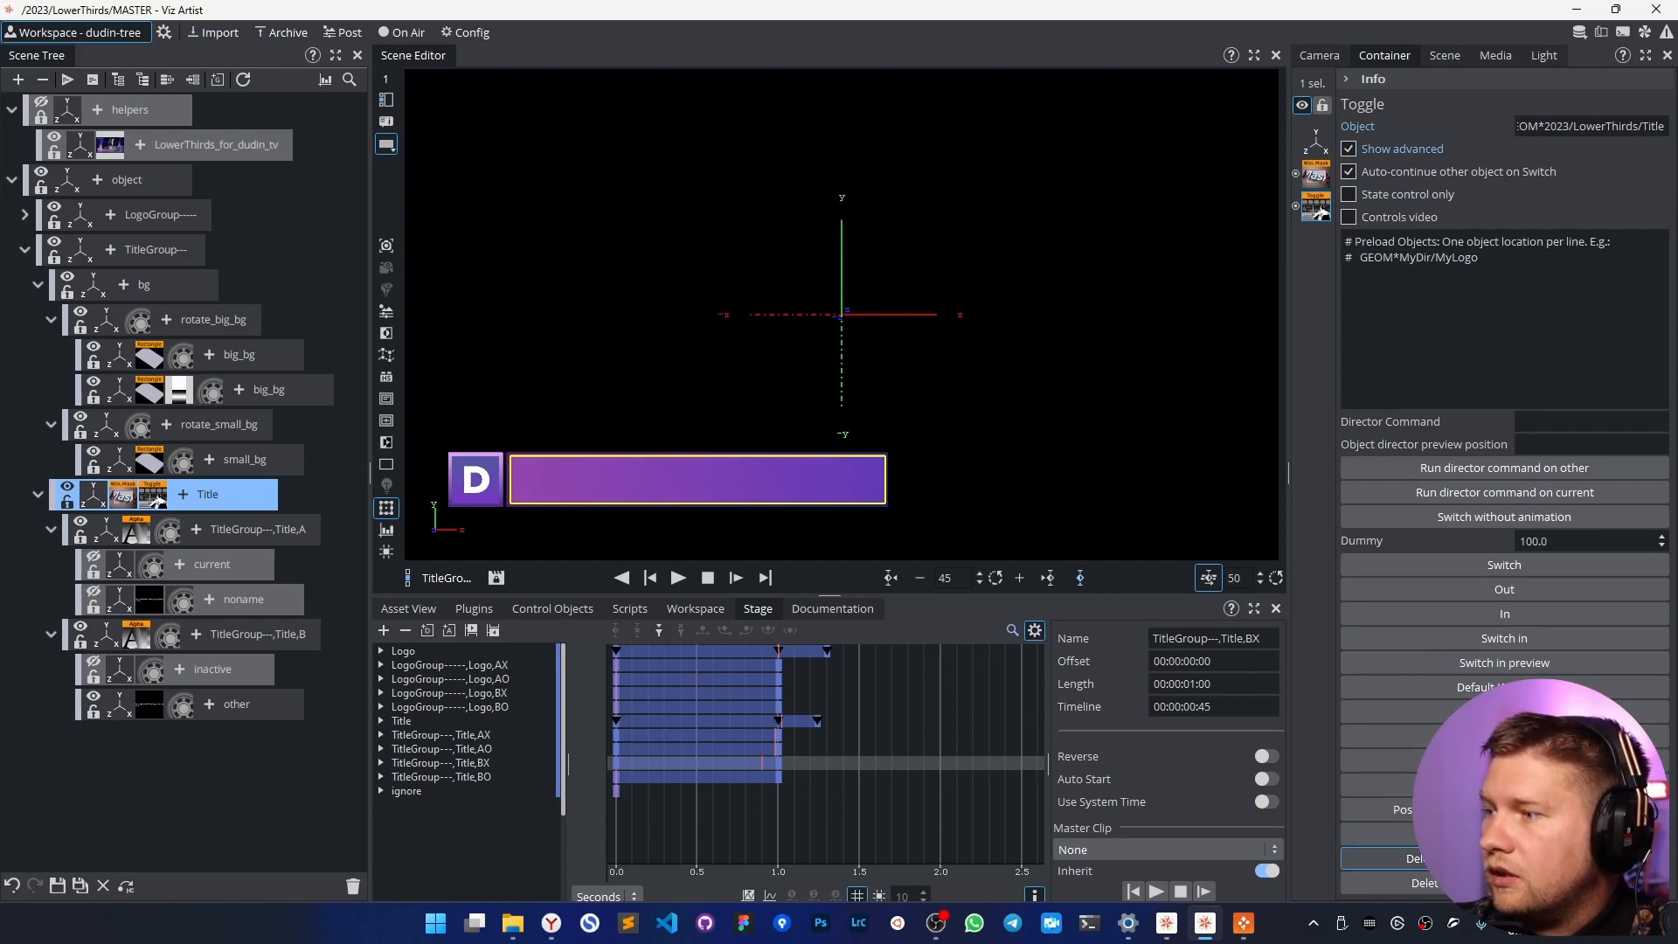
{"action": "left_click", "coordinate": [56, 886]}
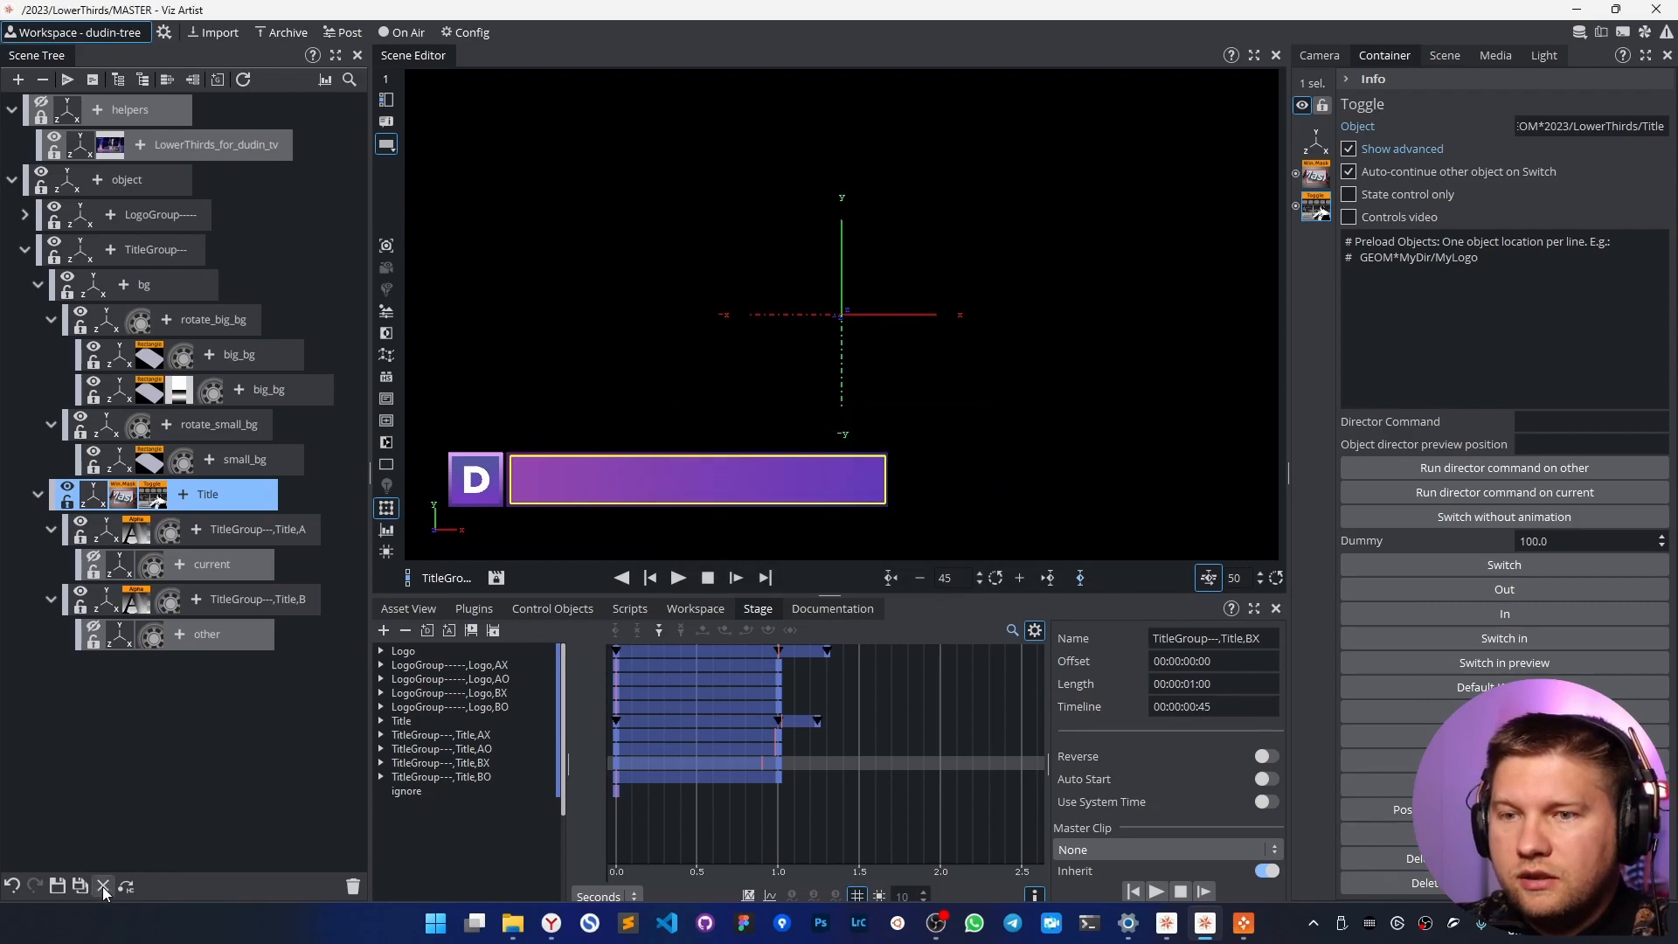
{"action": "left_click", "coordinate": [102, 886]}
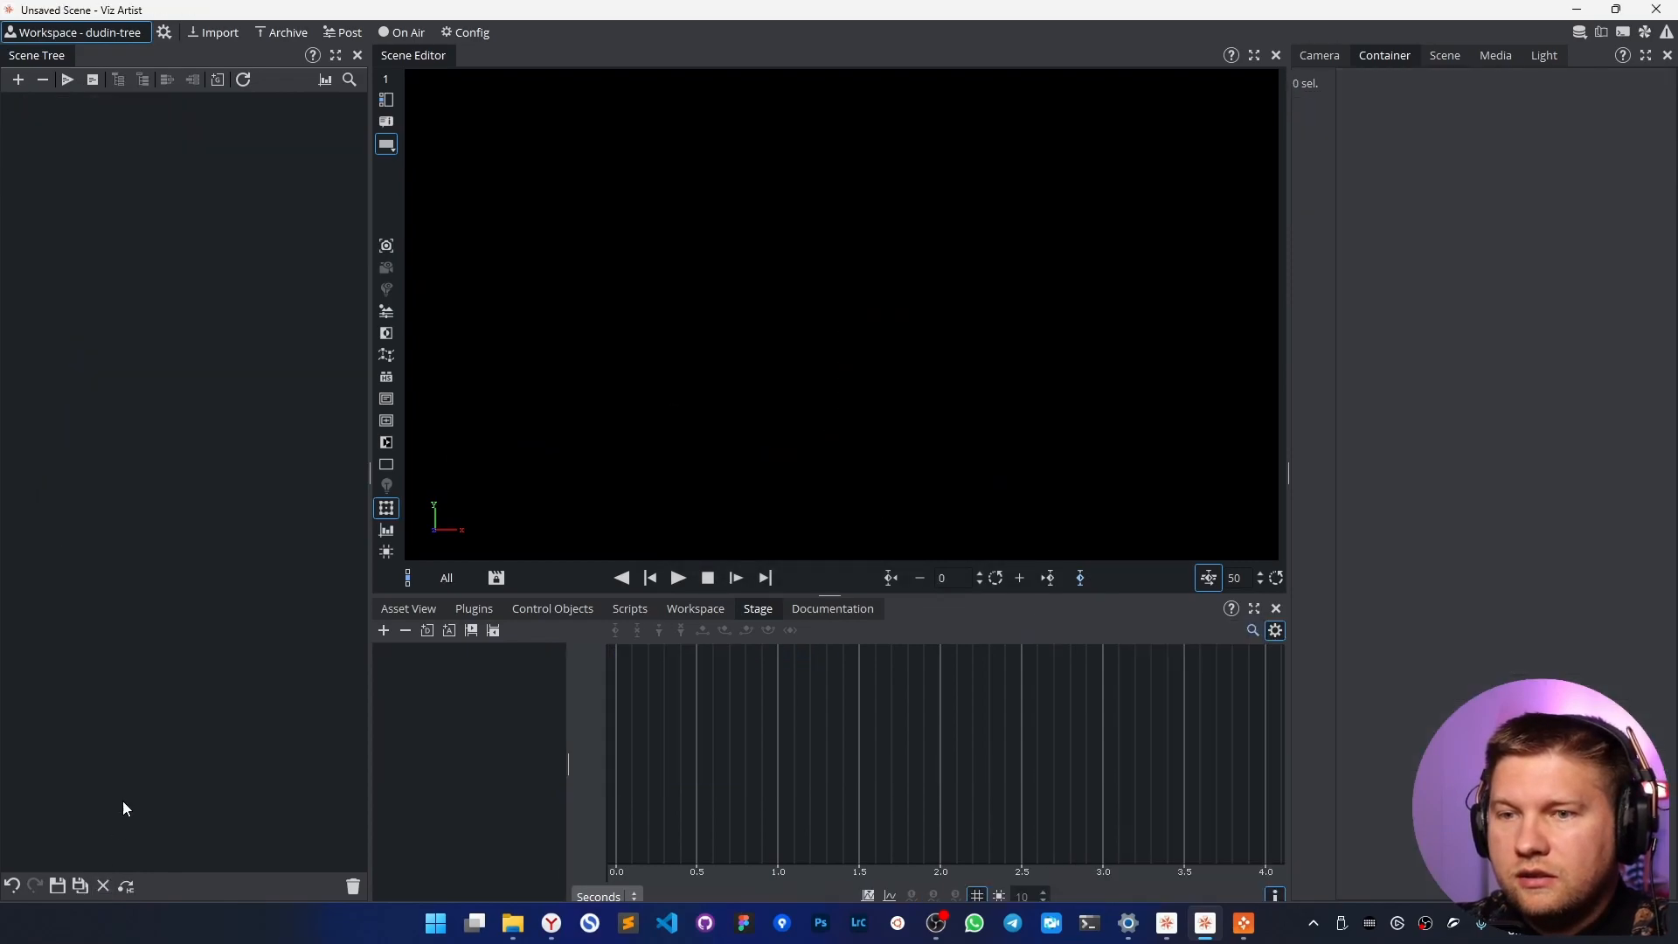
Return Viz Artist to On Air mode and load the title template again from Template Wizard.
{"action": "left_click", "coordinate": [397, 35]}
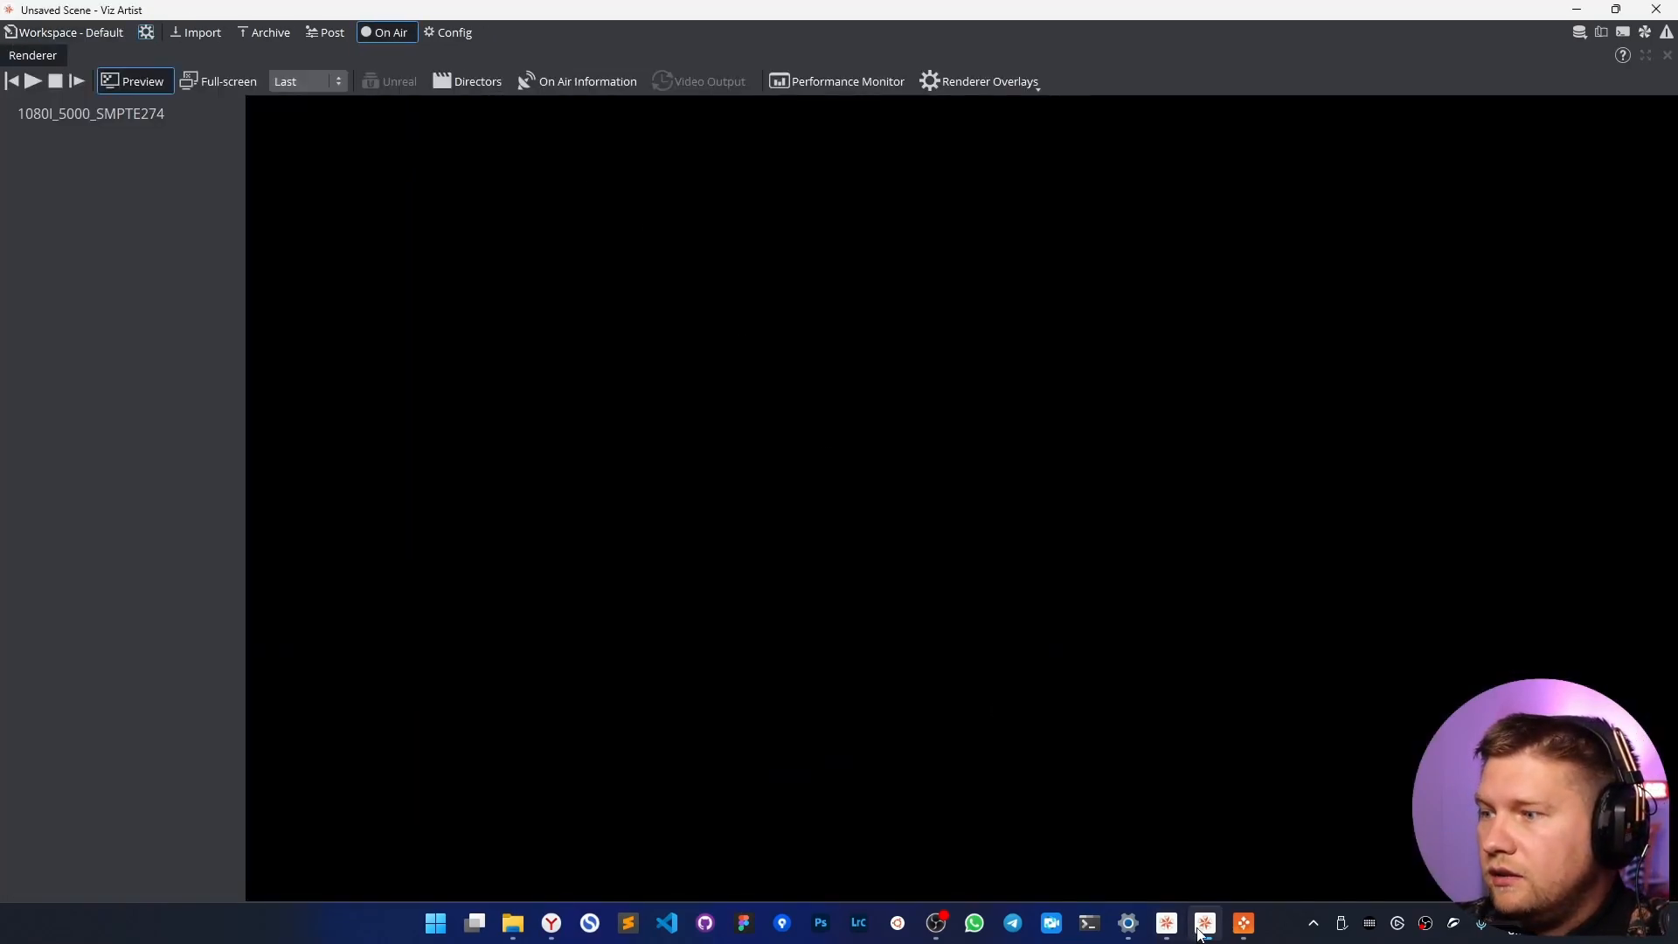
{"action": "left_click", "coordinate": [1243, 923]}
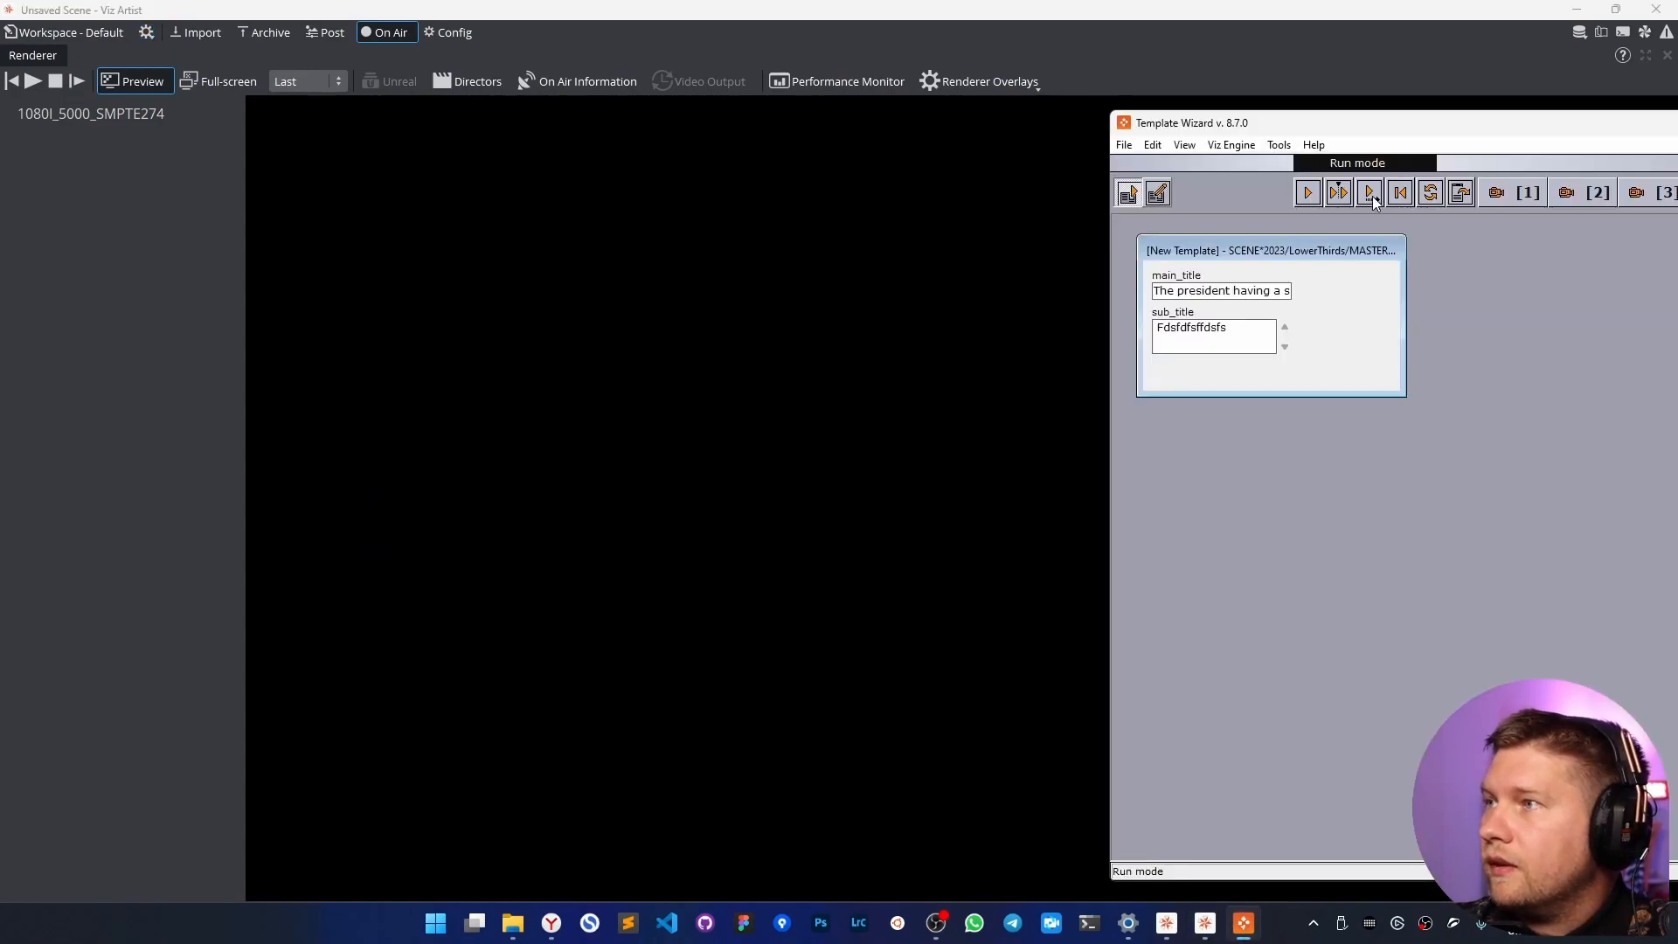
{"action": "left_click", "coordinate": [1308, 194]}
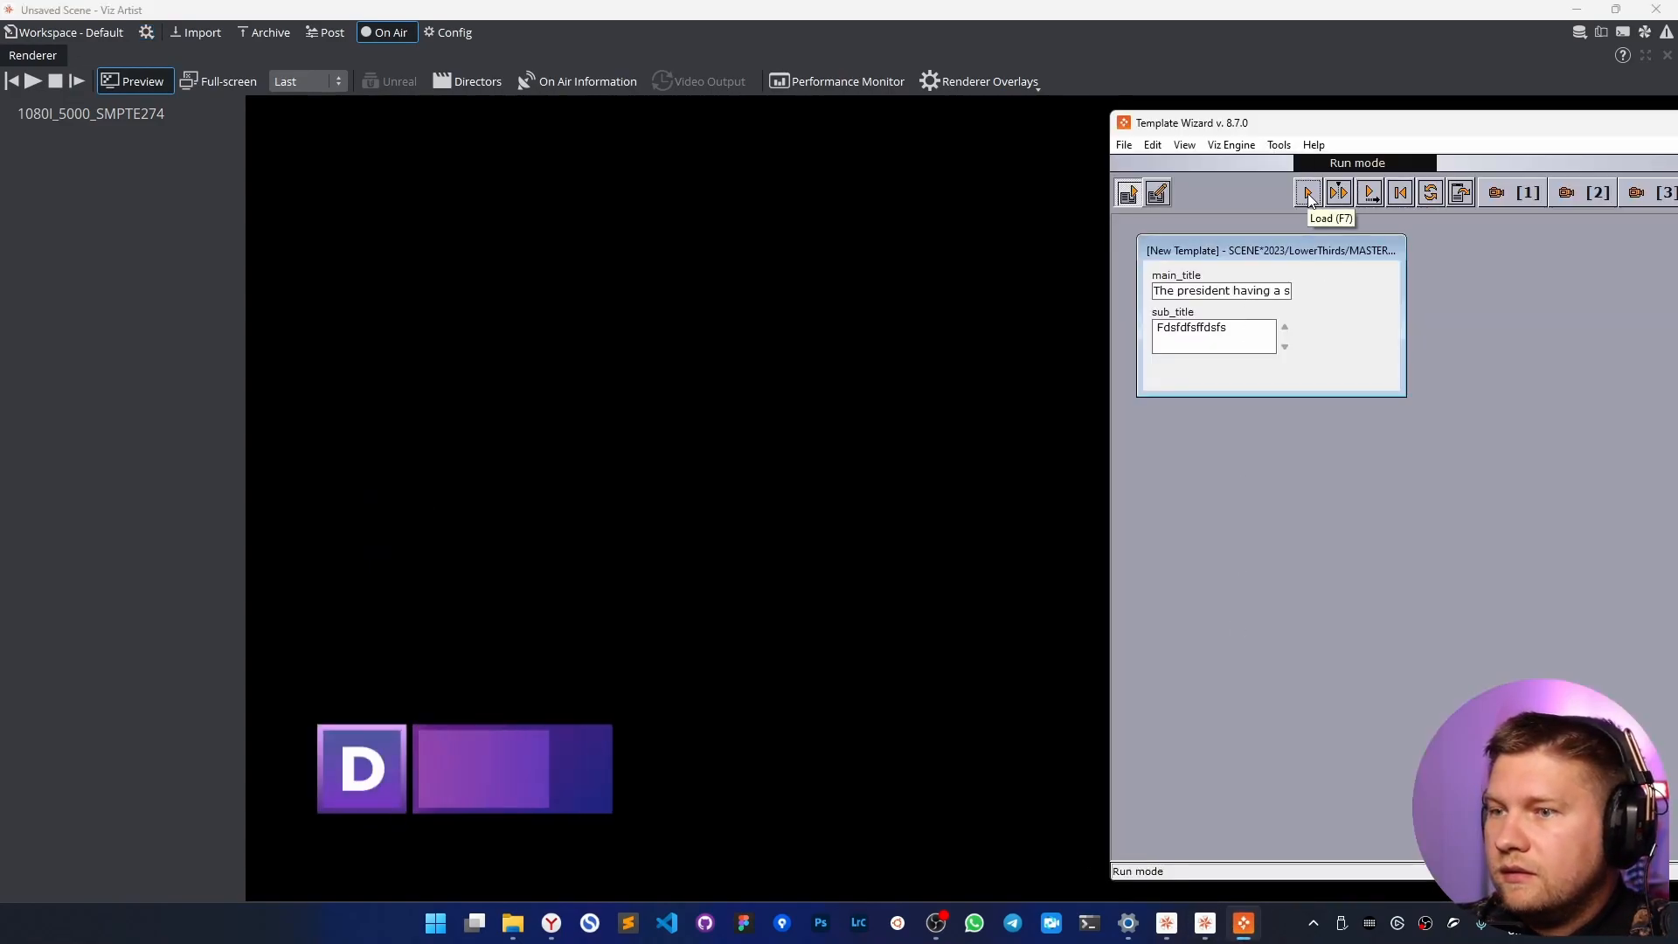
Take the title out in Template Wizard and clean up the renderer.
{"action": "left_click", "coordinate": [1370, 194]}
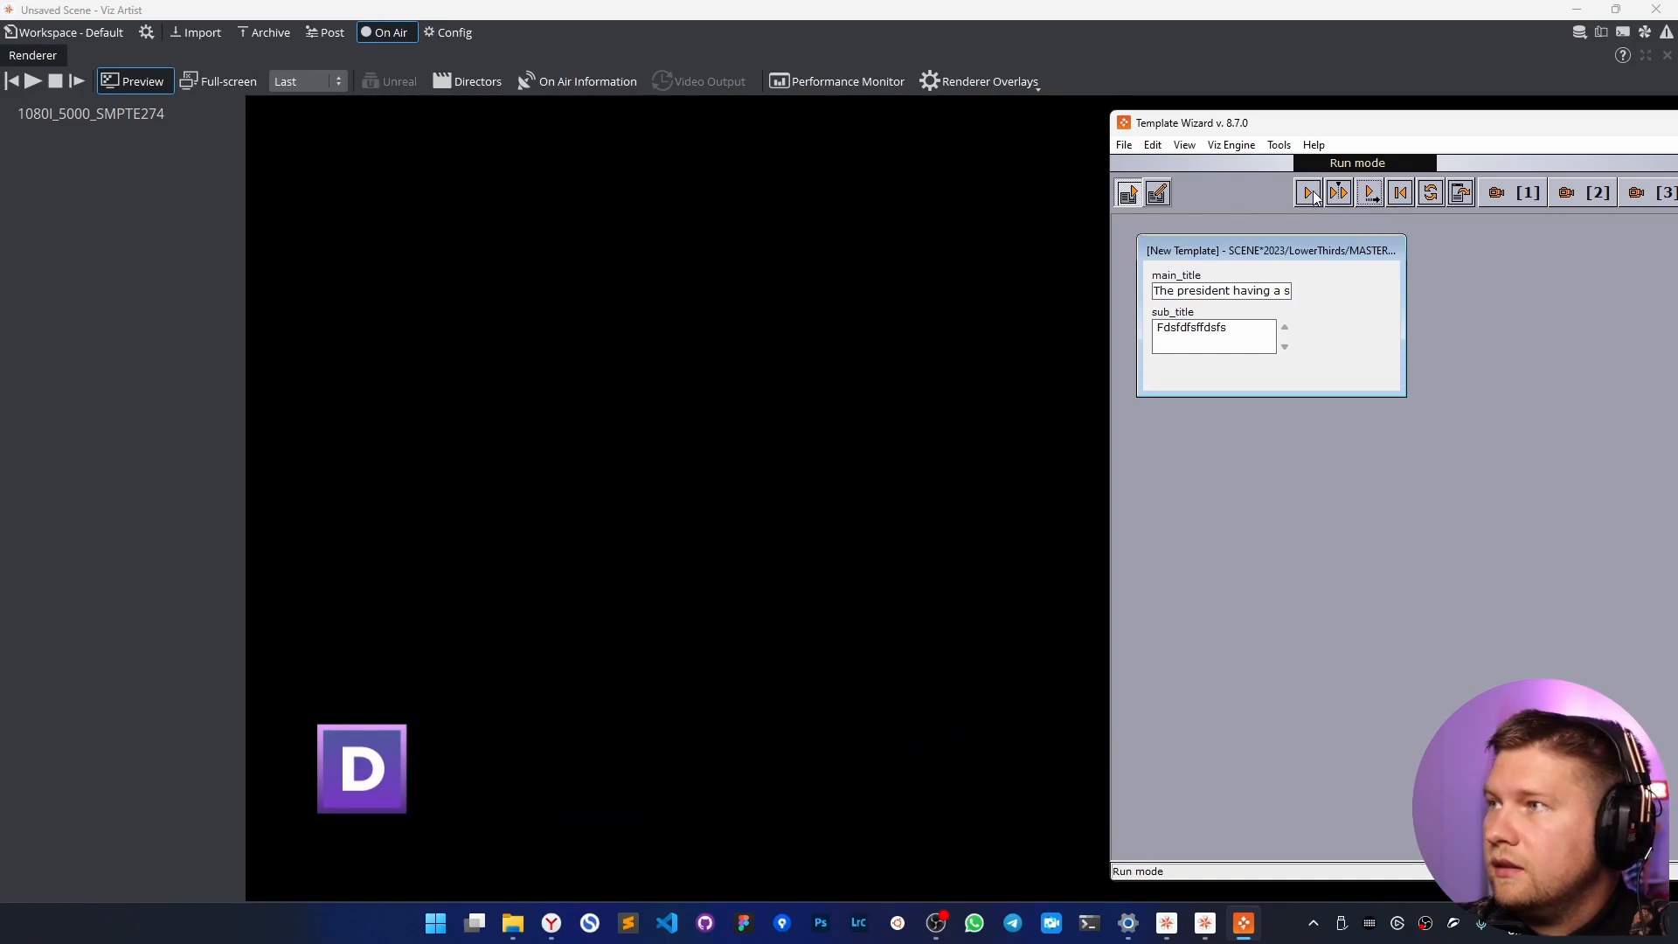
{"action": "left_click", "coordinate": [1232, 145]}
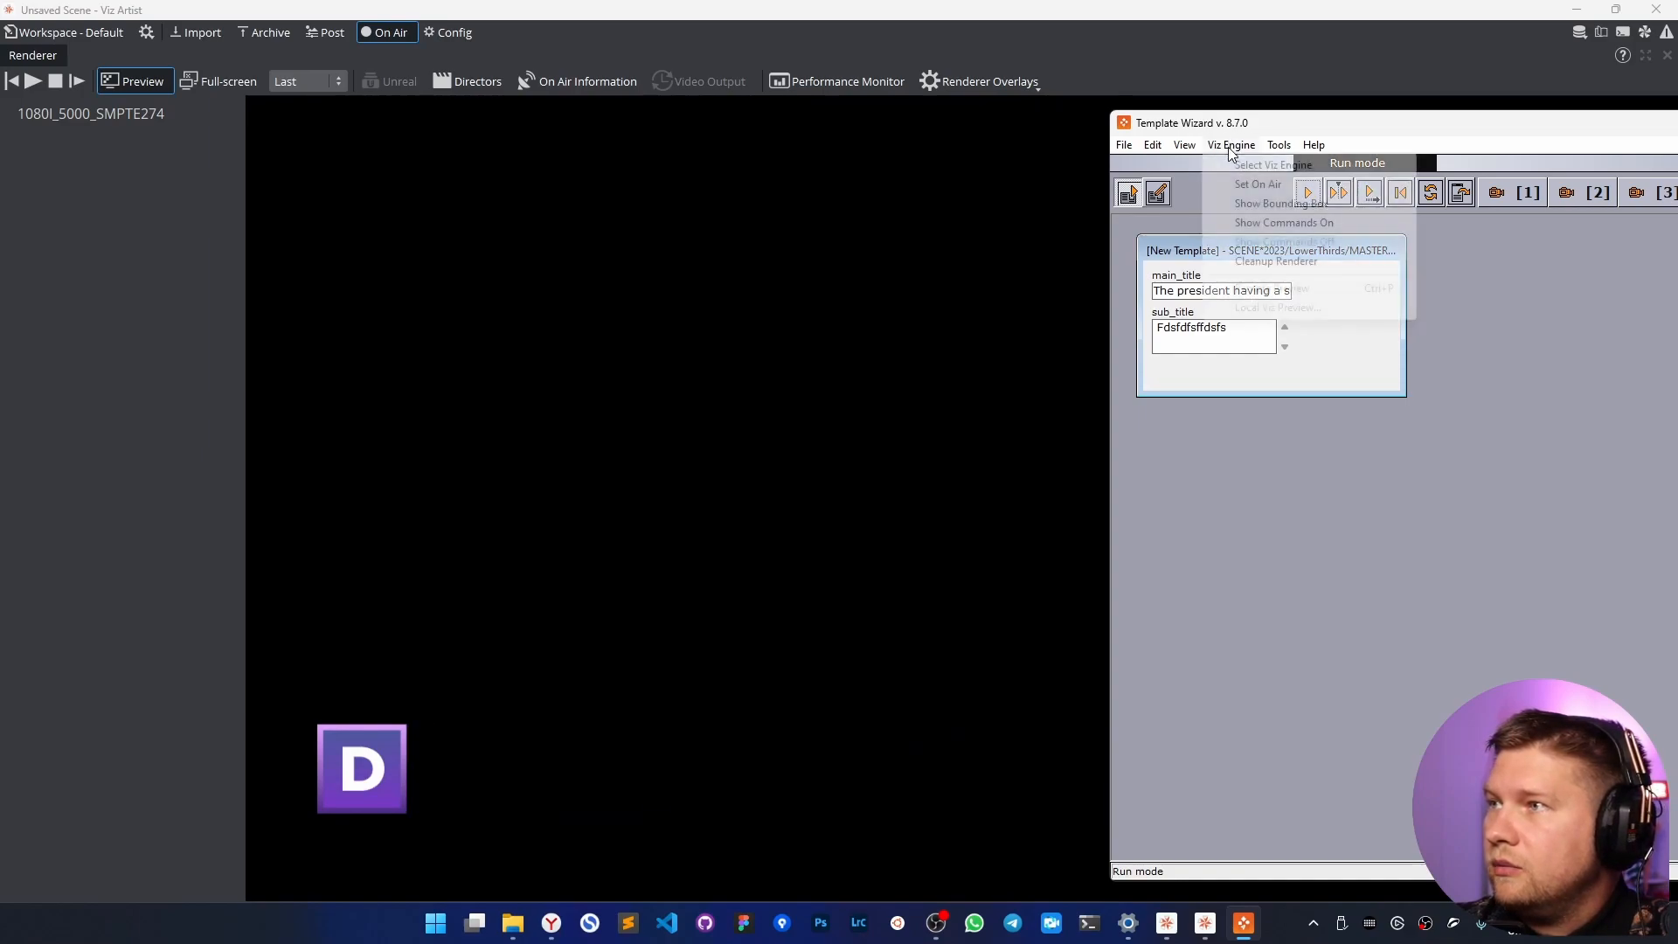
{"action": "left_click", "coordinate": [1276, 260]}
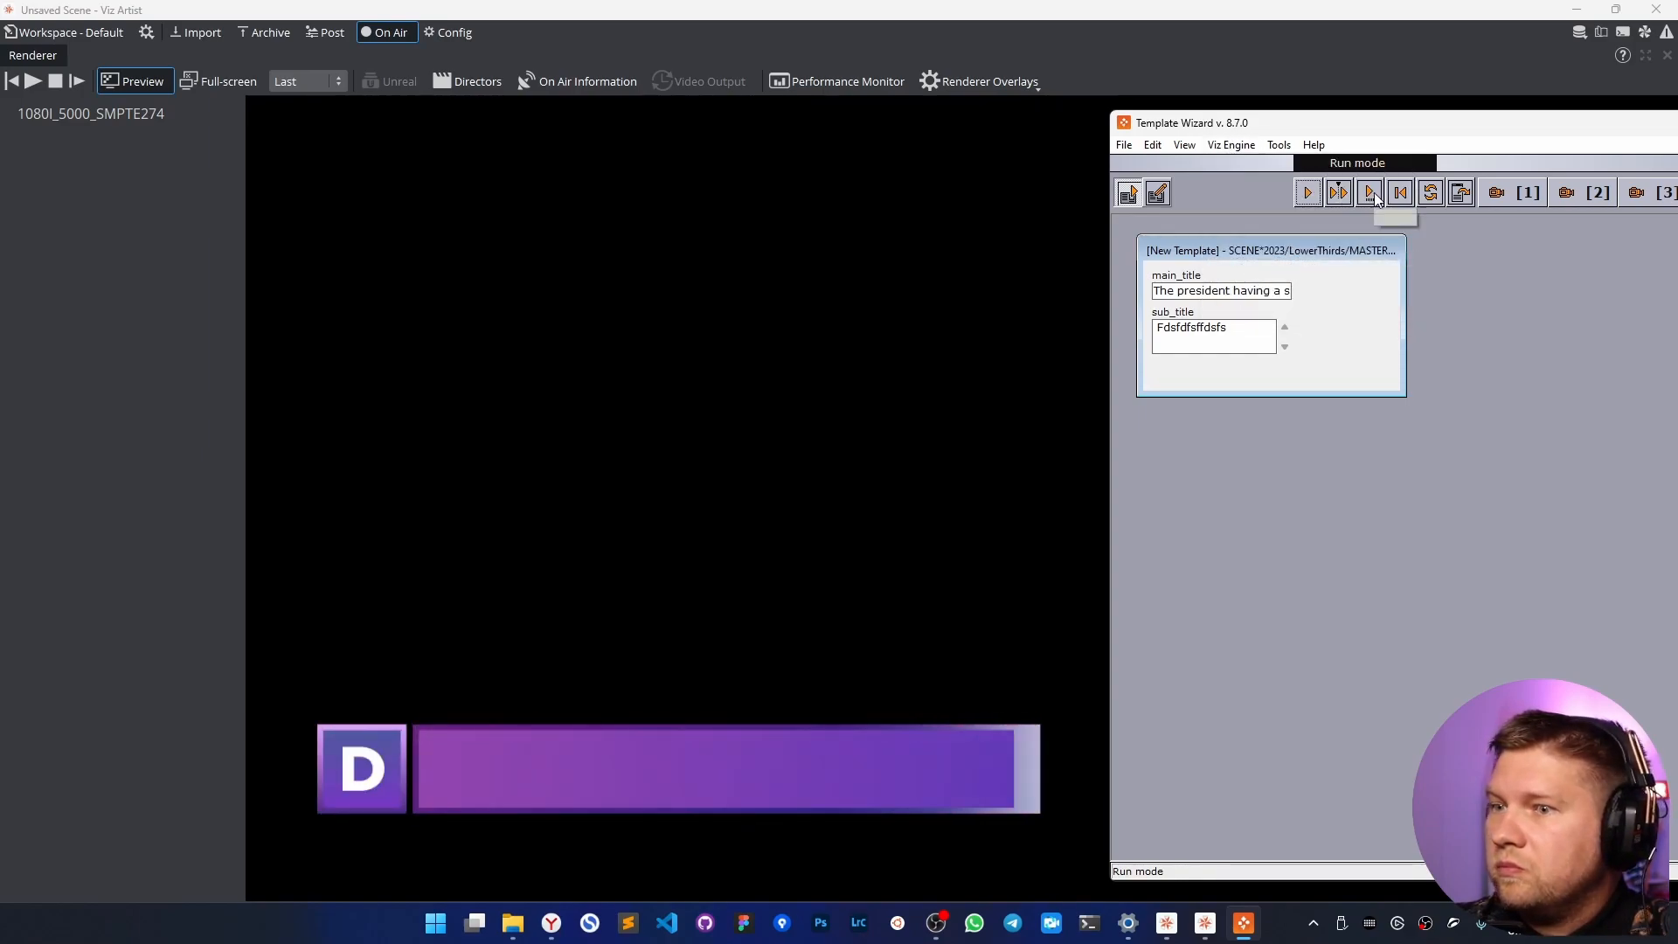
Back in the MASTER scene in Viz Artist, expand the Title director and create the default keyframes from the Title container's Toggle plugin.
{"action": "left_click", "coordinate": [77, 32]}
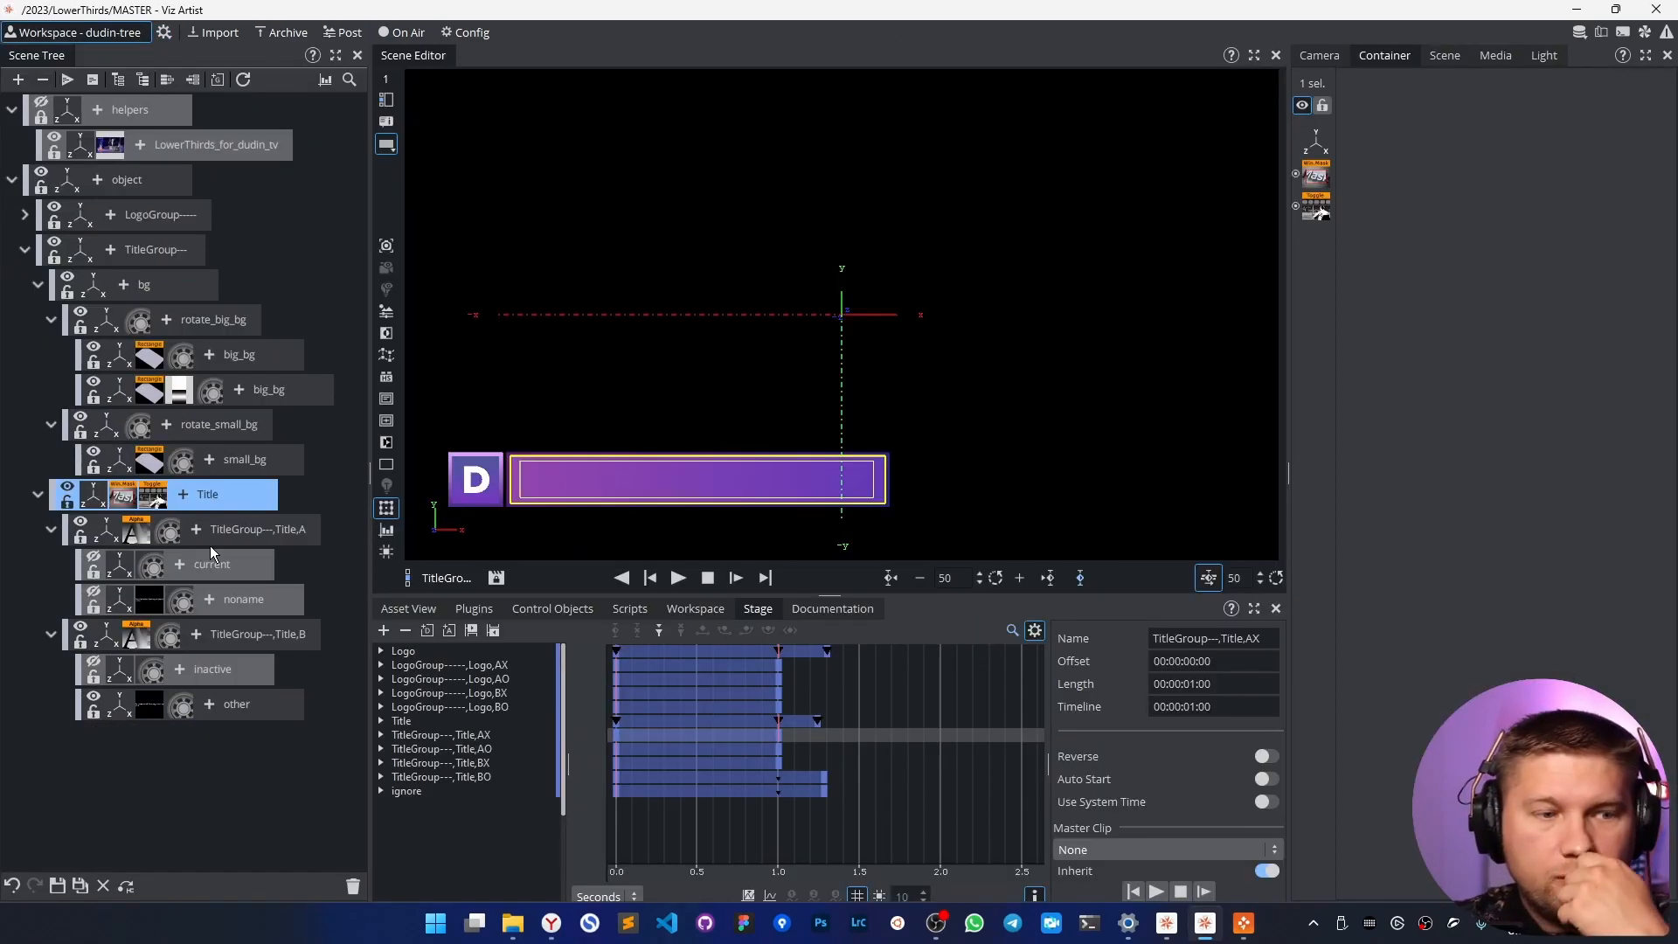
{"action": "left_click", "coordinate": [382, 721]}
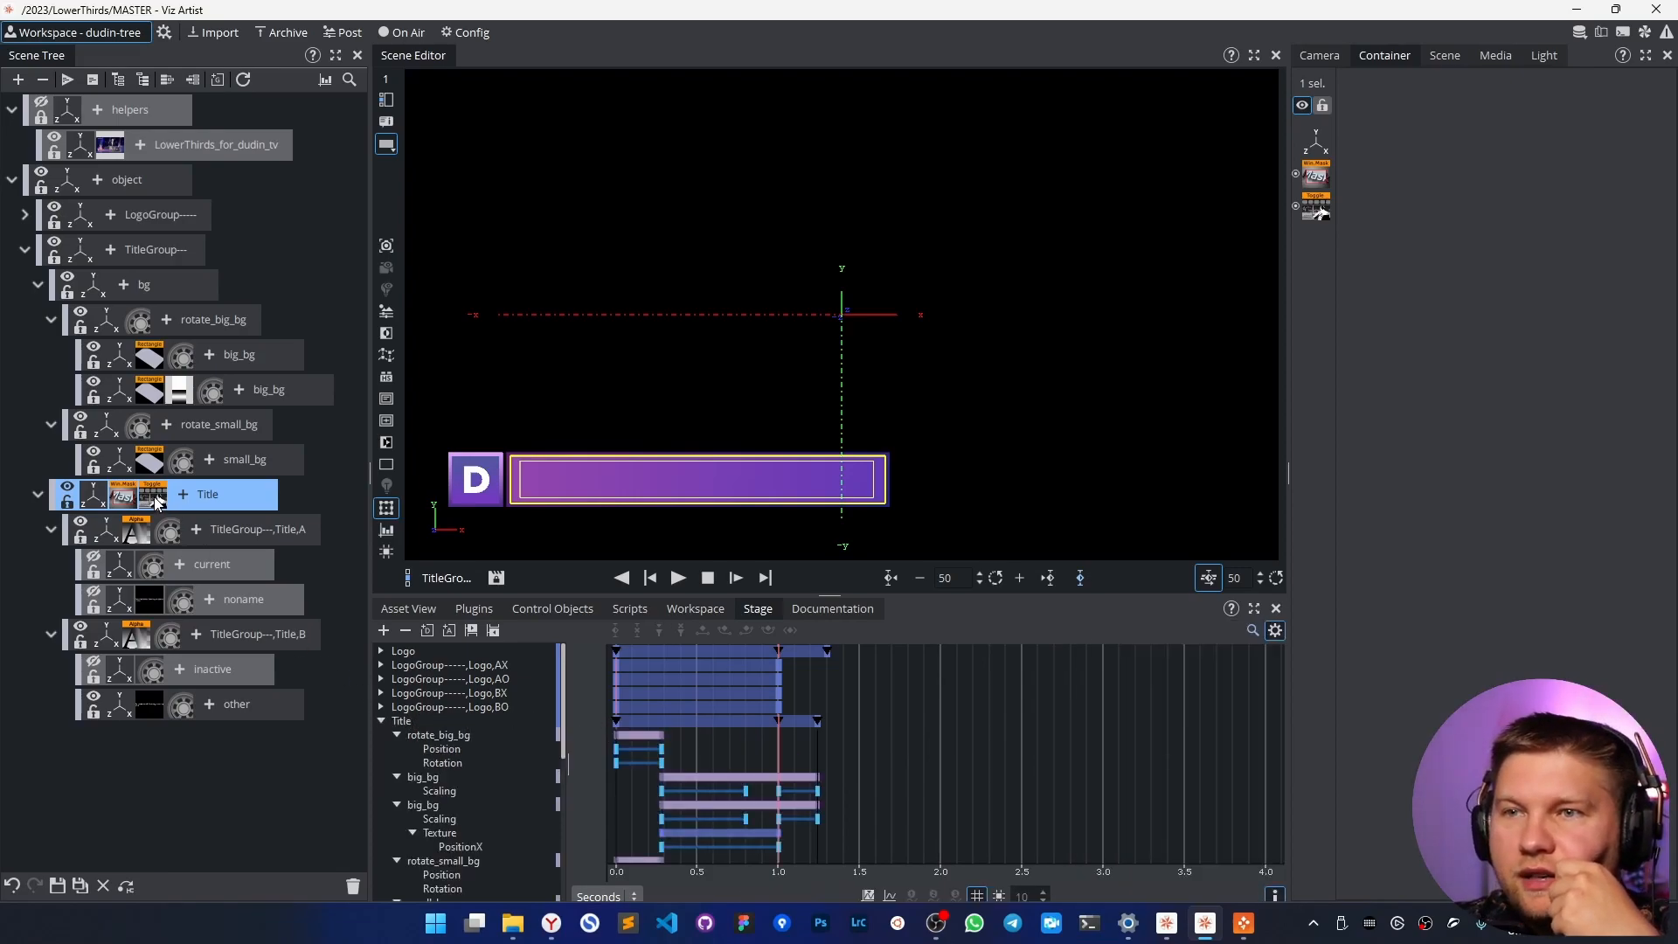
{"action": "left_click", "coordinate": [154, 498]}
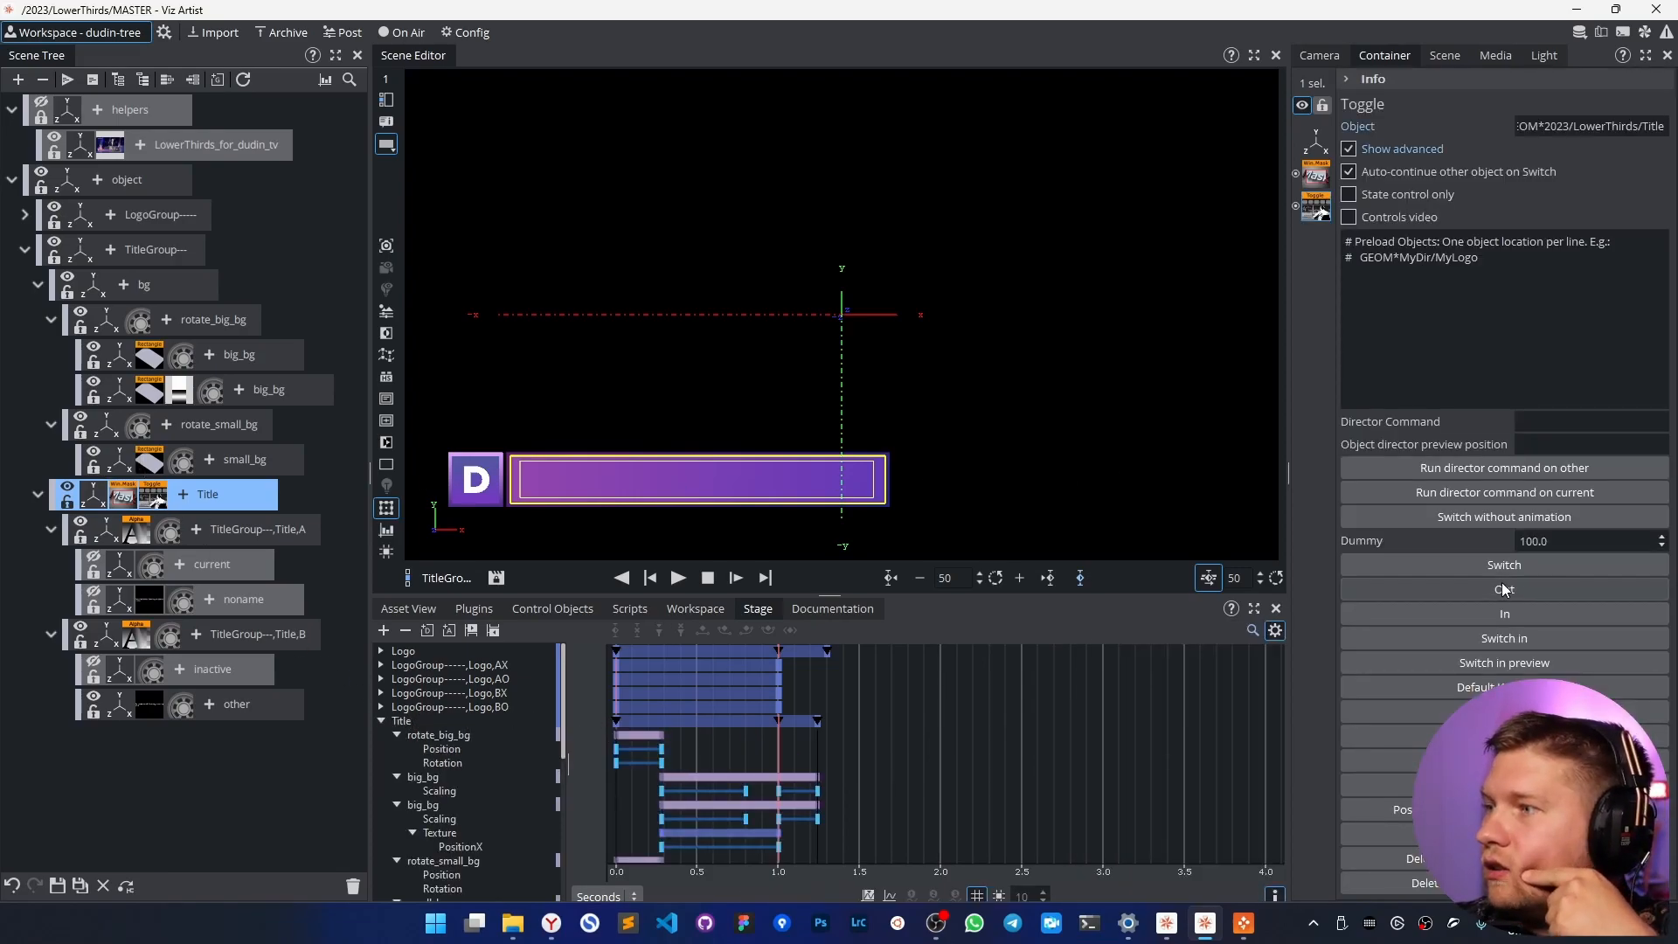
{"action": "left_click", "coordinate": [1520, 688]}
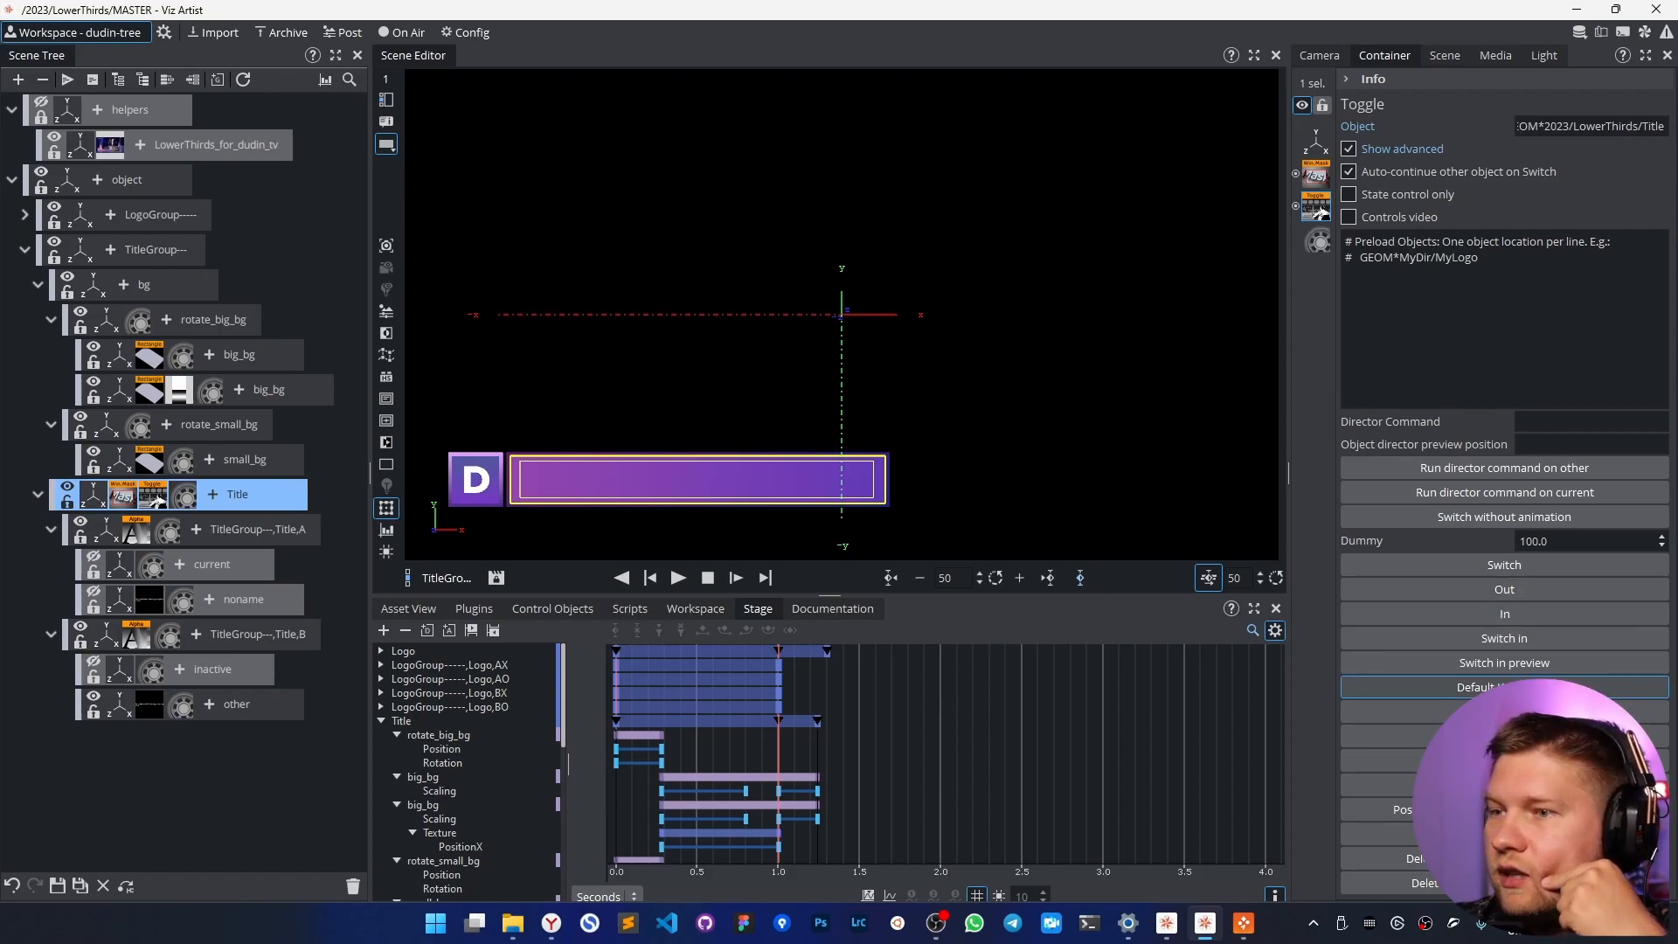
Examine the Toggle plugin's out, switch and switch_in keyframes in the Title director, and scrub its timeline around the one-second stop point.
{"action": "left_click", "coordinate": [186, 500]}
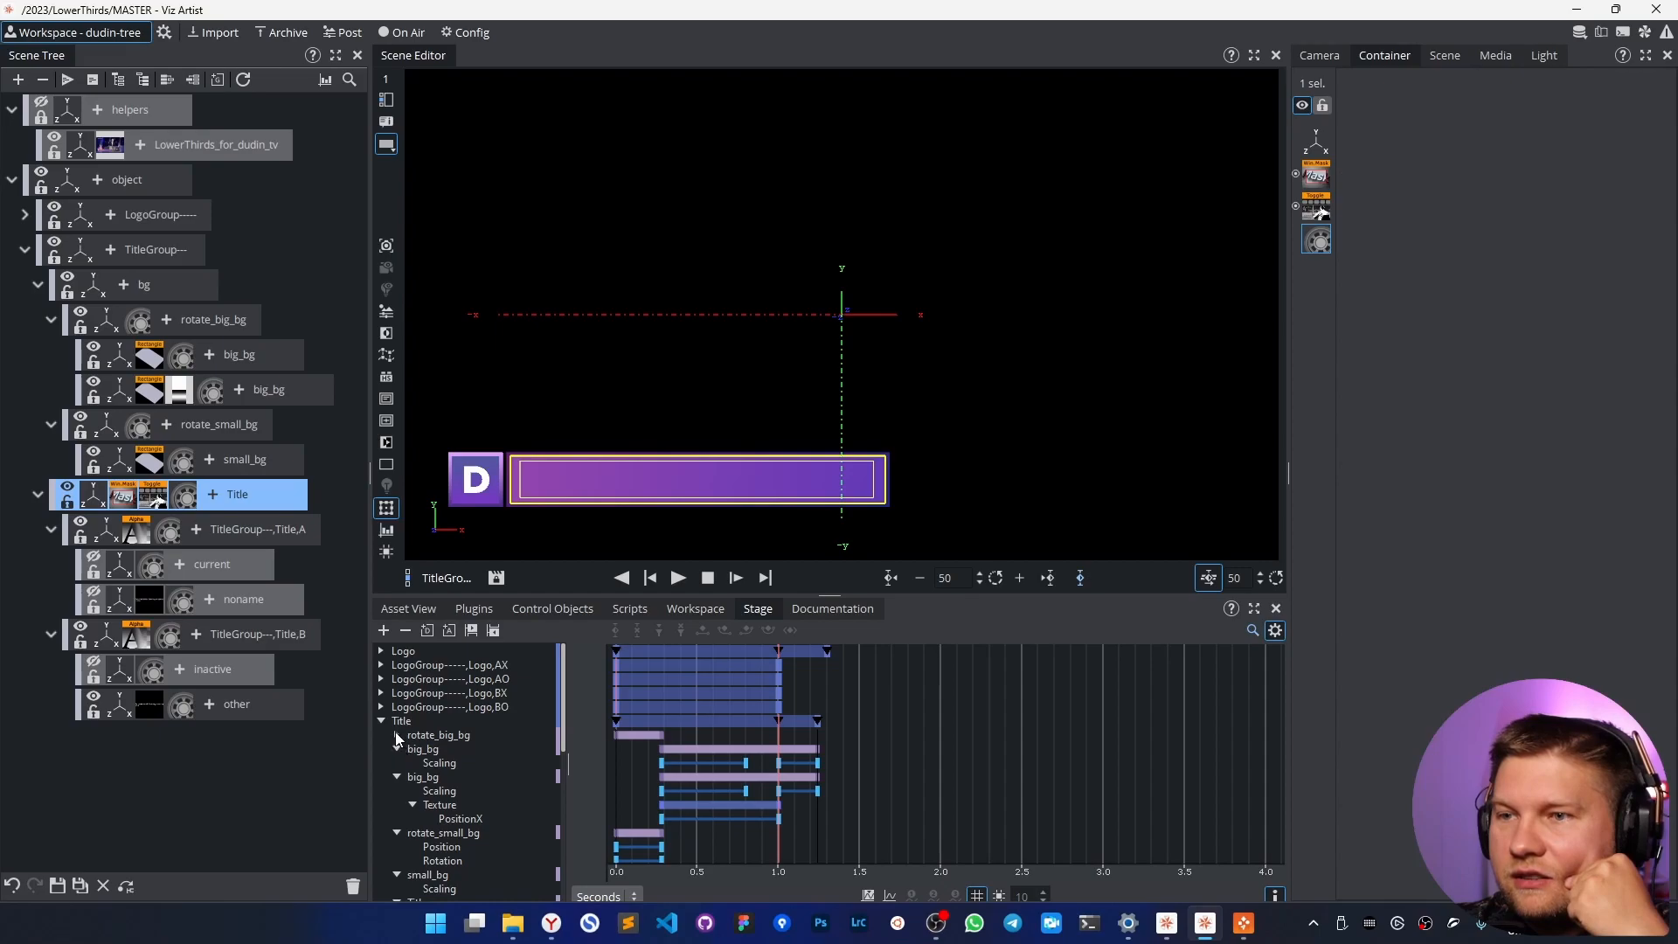
{"action": "scroll", "coordinate": [877, 797], "scroll_direction": "down", "scroll_amount": 3}
{"action": "scroll", "coordinate": [877, 797], "scroll_direction": "up", "scroll_amount": 2}
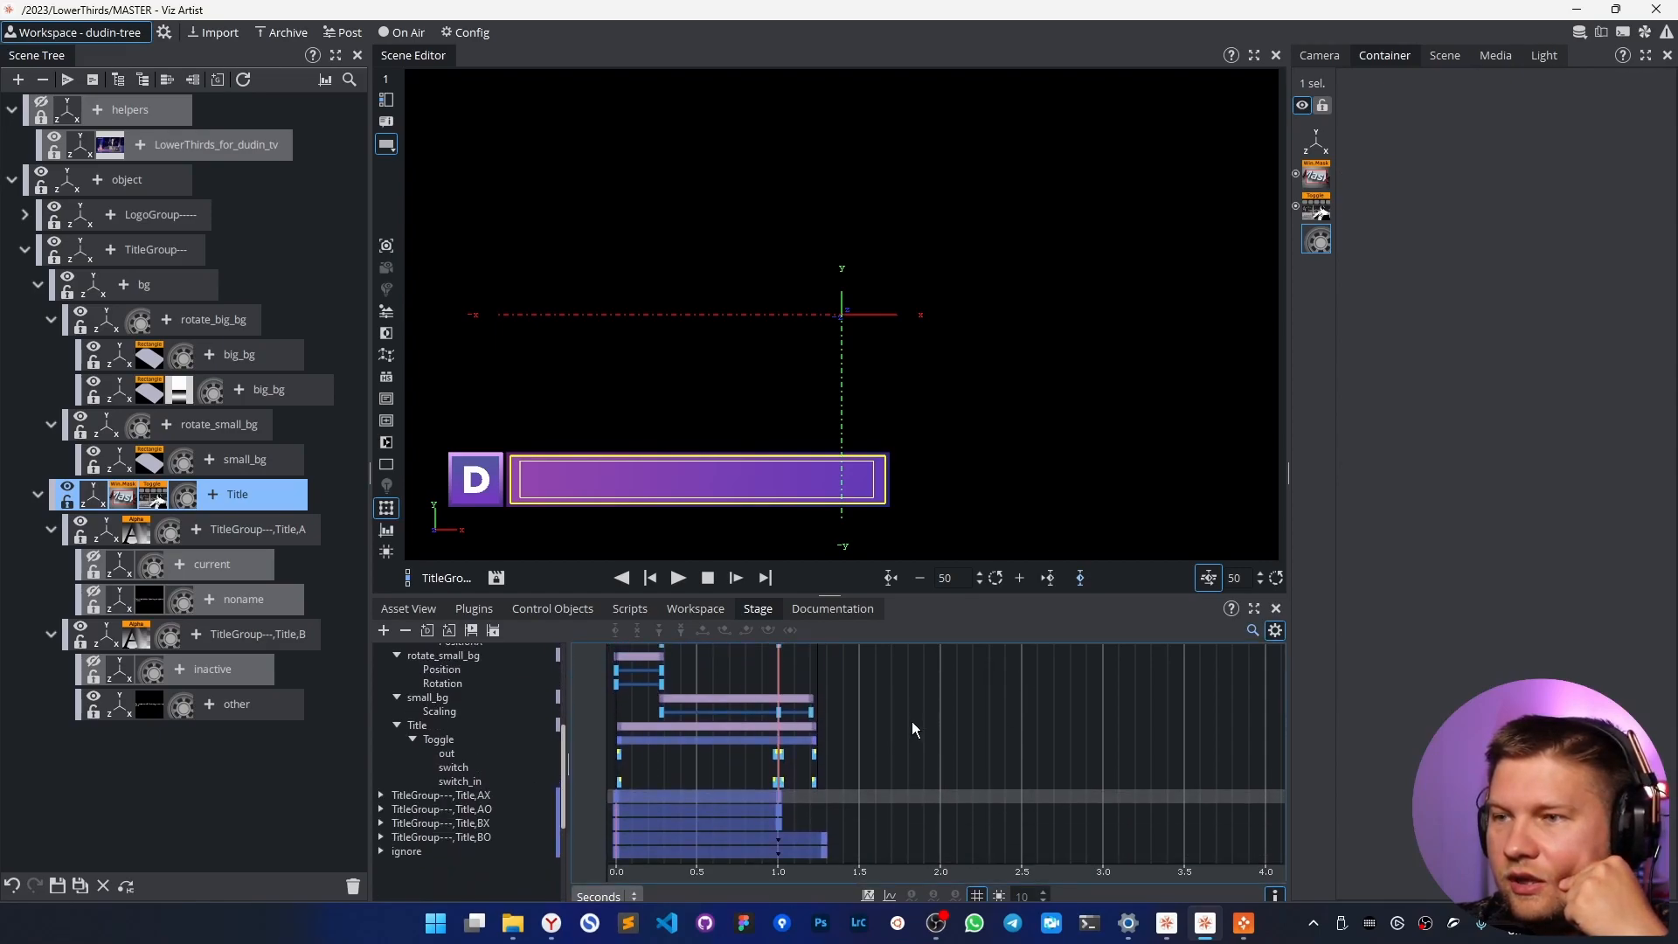
{"action": "scroll", "coordinate": [894, 764], "scroll_direction": "down", "scroll_amount": 2}
{"action": "left_click", "coordinate": [762, 806]}
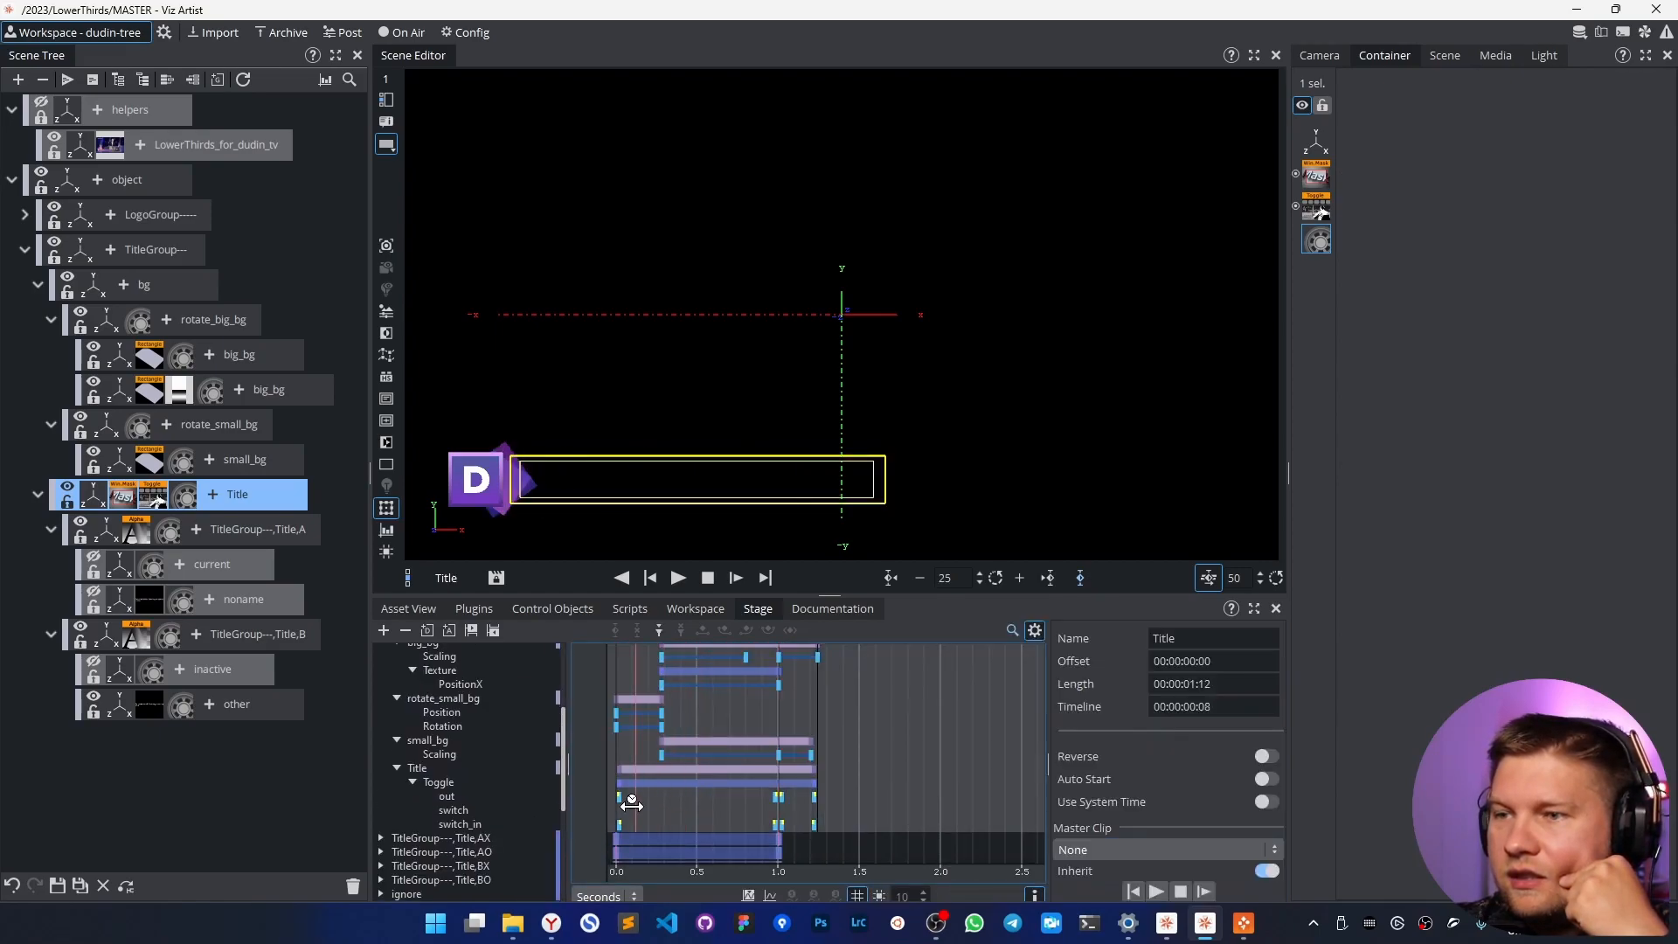
{"action": "left_click_drag", "start_coordinate": [762, 808], "coordinate": [780, 805]}
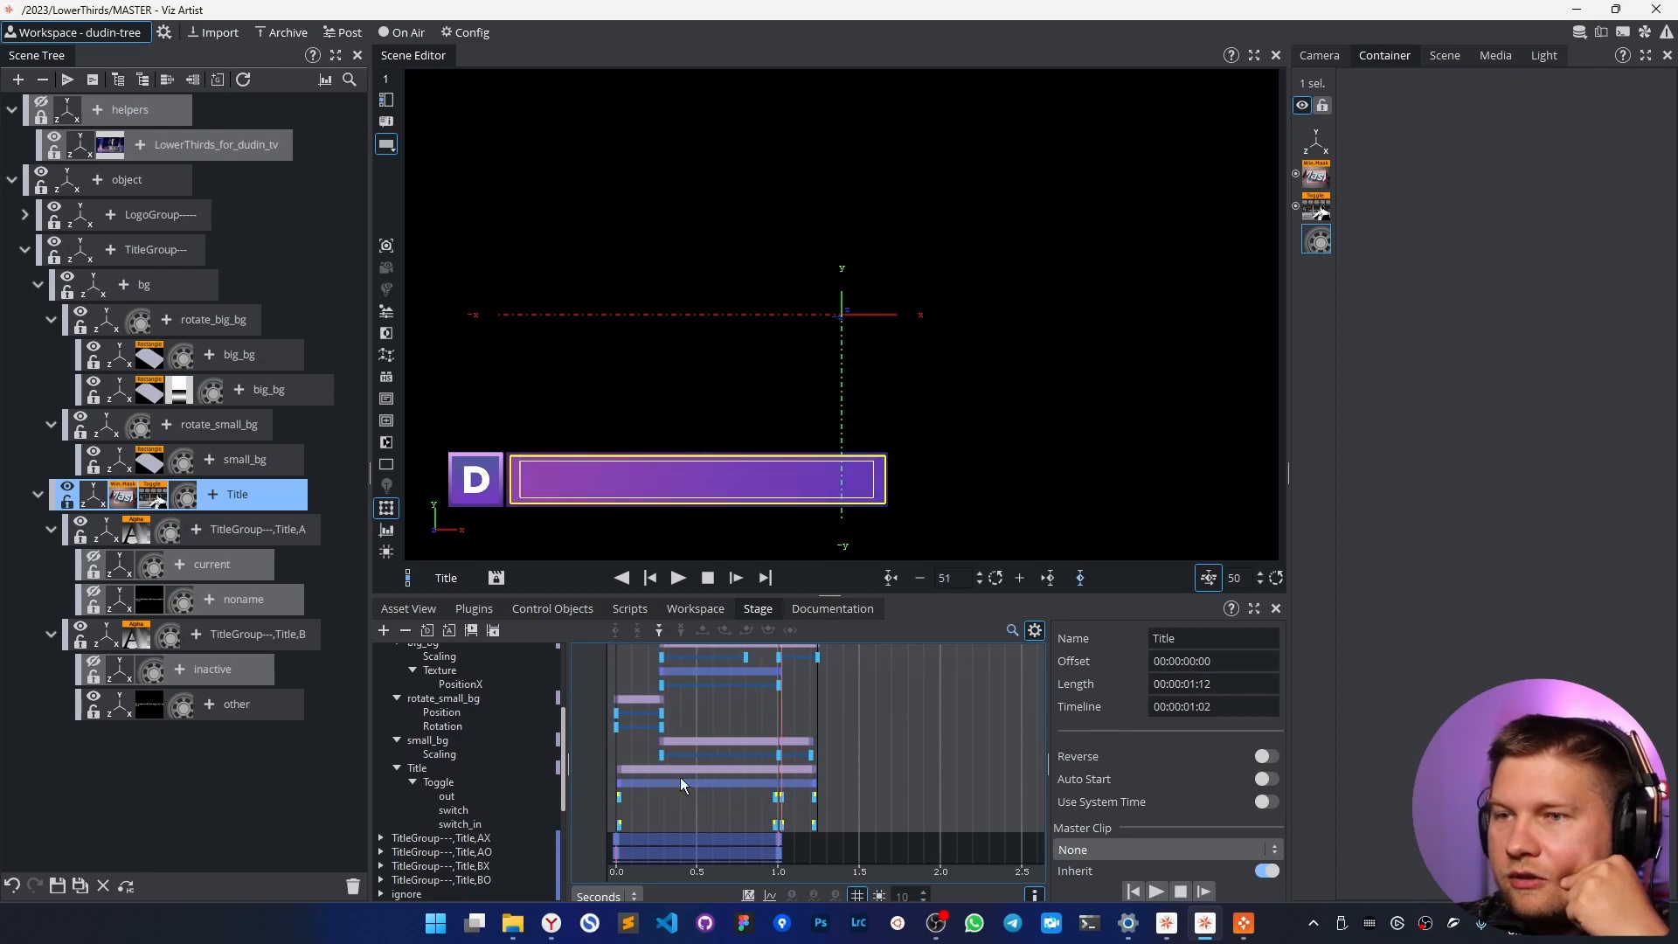
Clear the loaded objects from the Title container's Toggle plugin again and close the MASTER scene.
{"action": "left_click", "coordinate": [159, 497]}
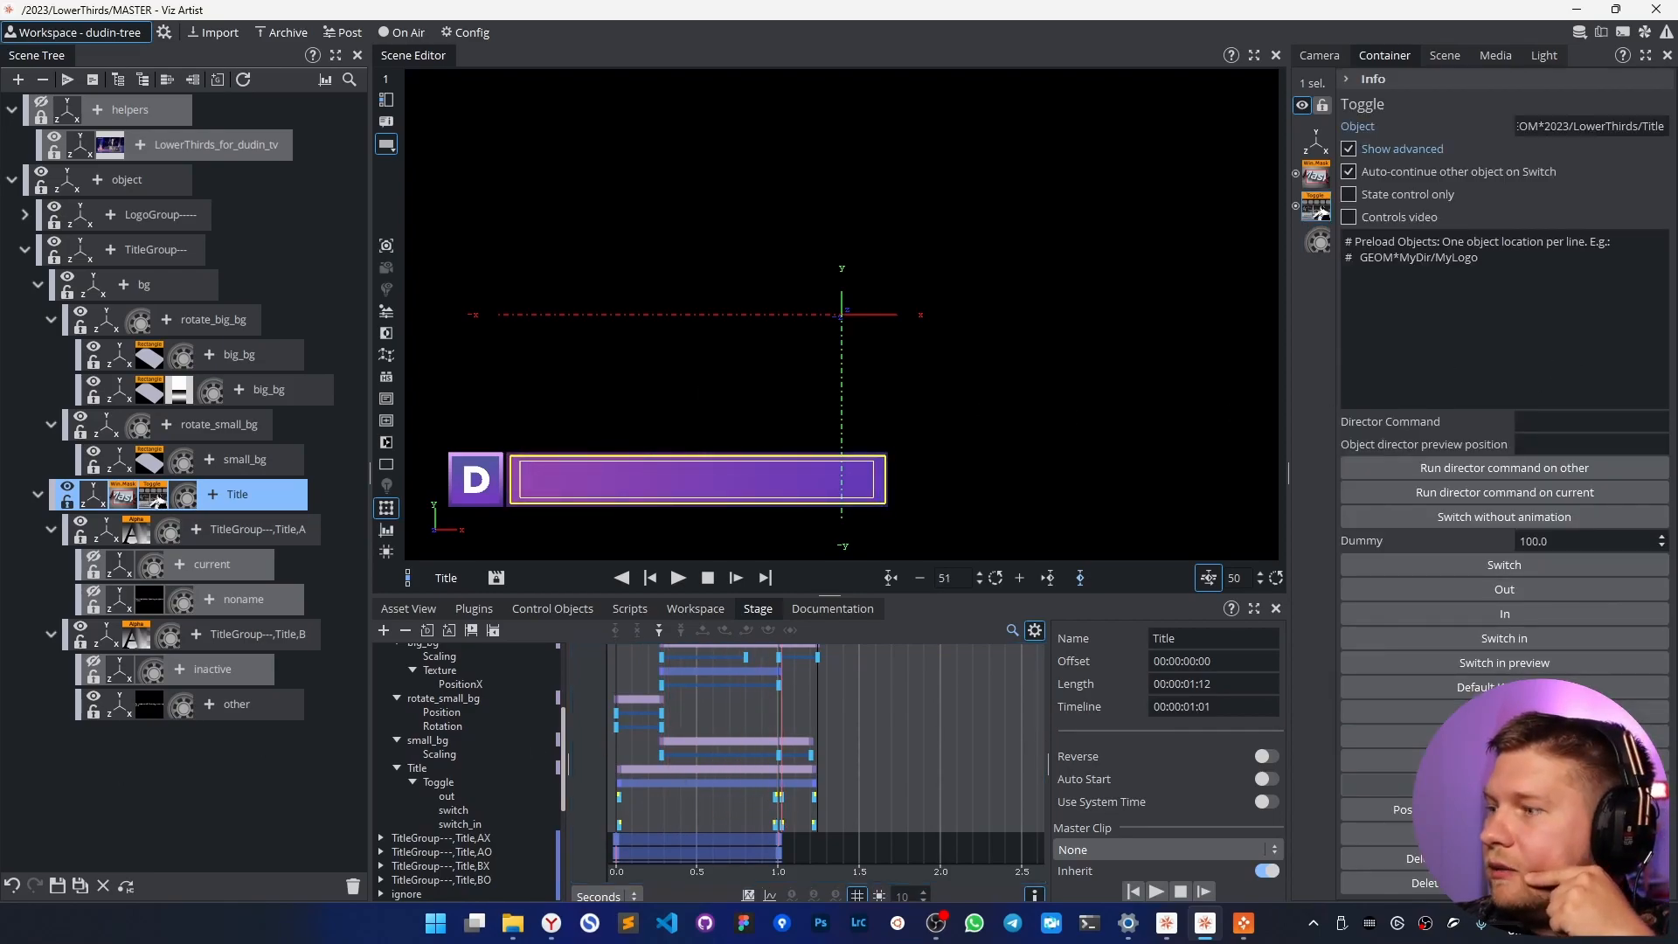
{"action": "left_click", "coordinate": [1398, 858]}
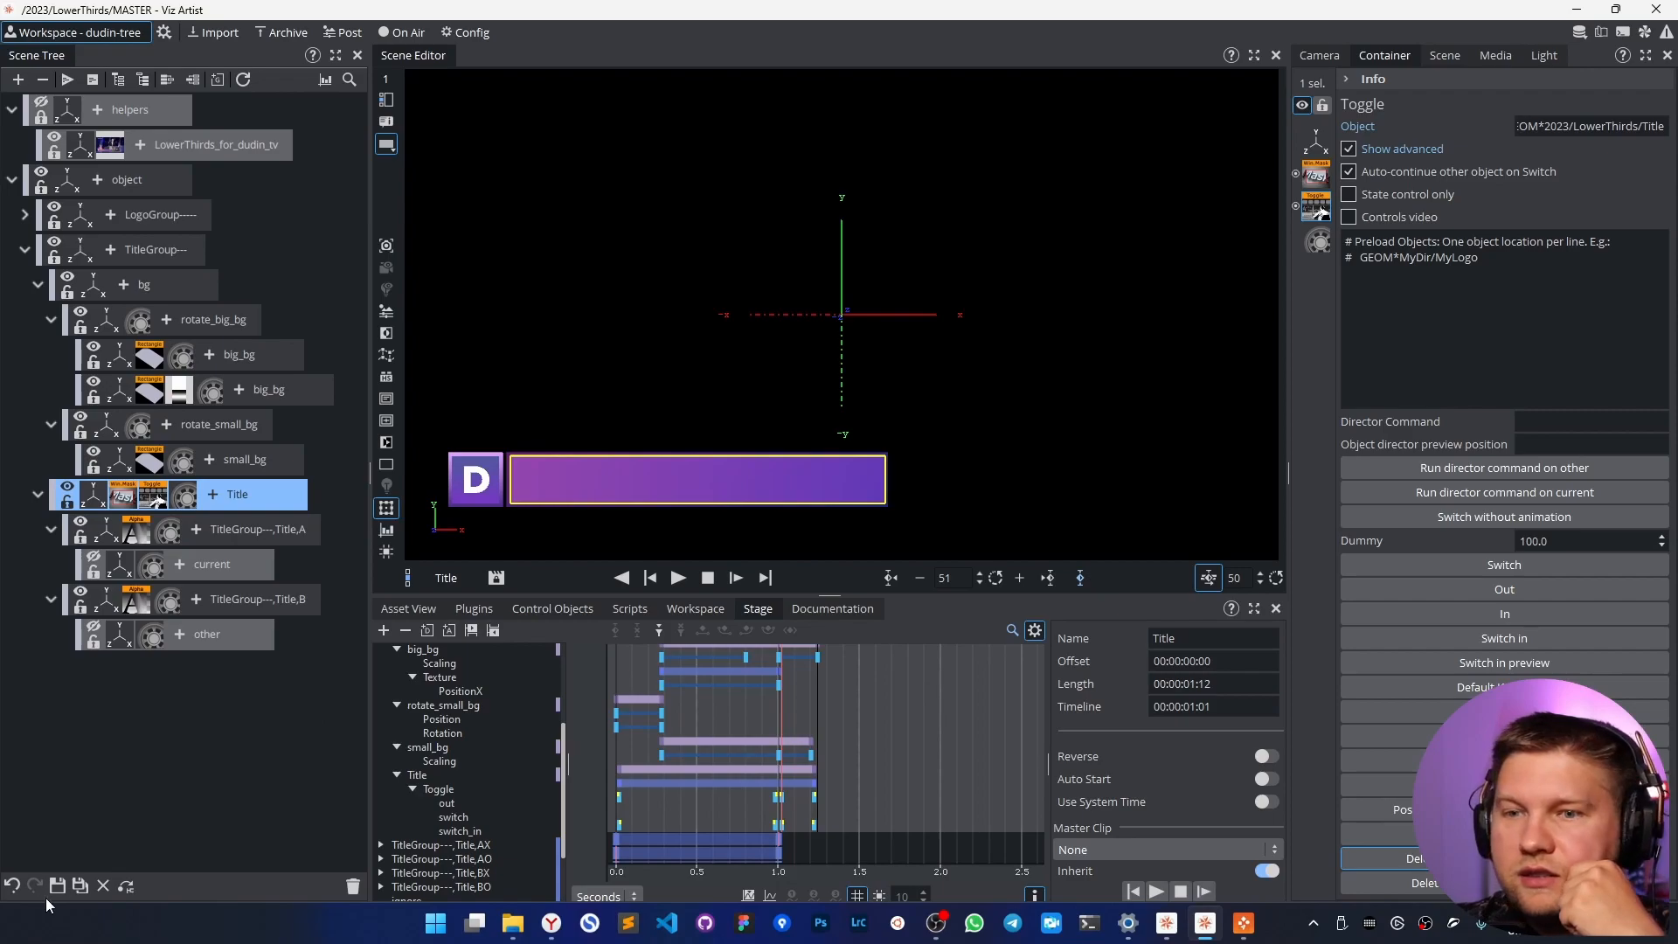
{"action": "left_click", "coordinate": [104, 885]}
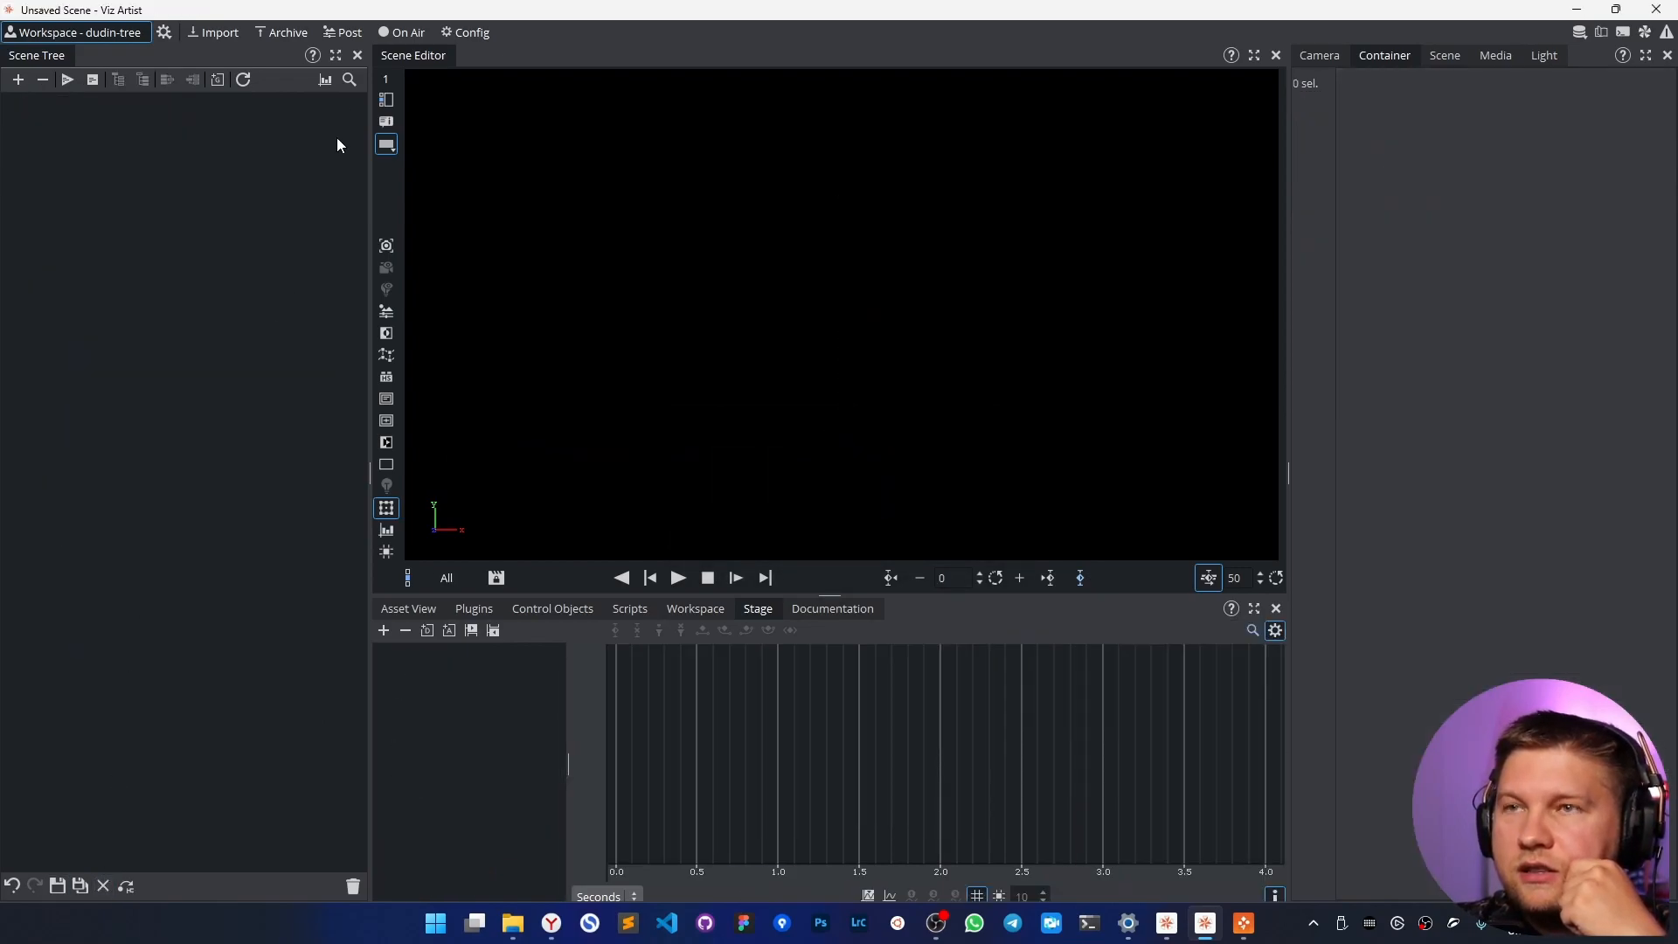
Return Viz Artist to On Air mode, and in Template Wizard test loading the title, taking it out and loading it again.
{"action": "left_click", "coordinate": [401, 32]}
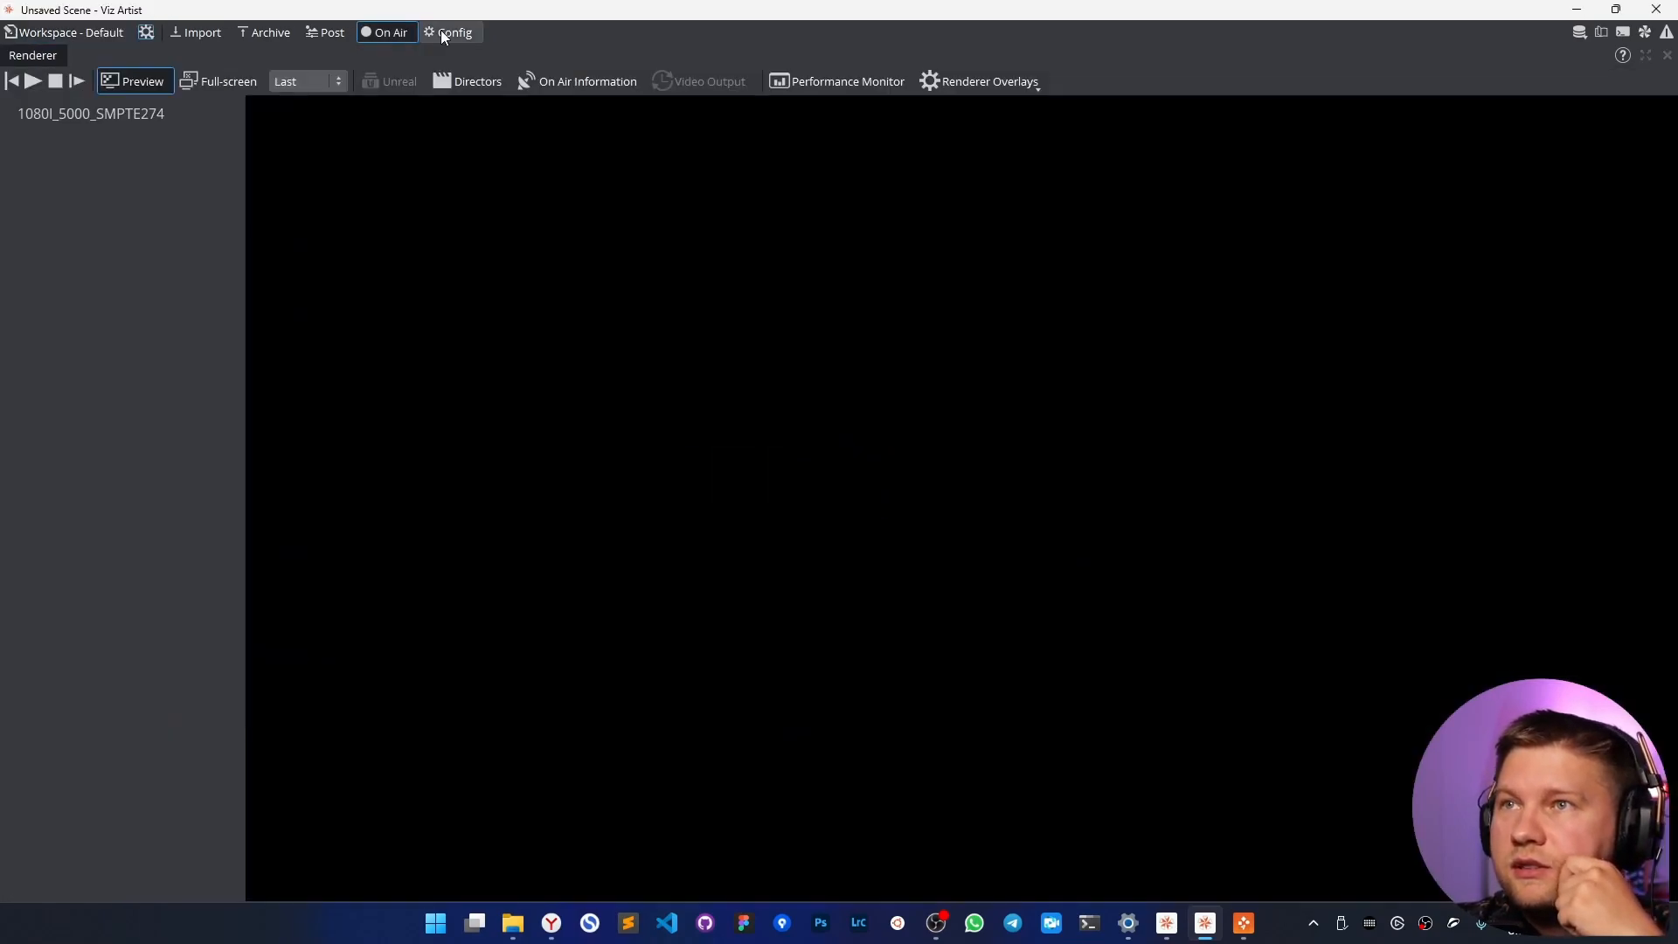
{"action": "left_click", "coordinate": [1243, 925]}
{"action": "left_click", "coordinate": [1309, 194]}
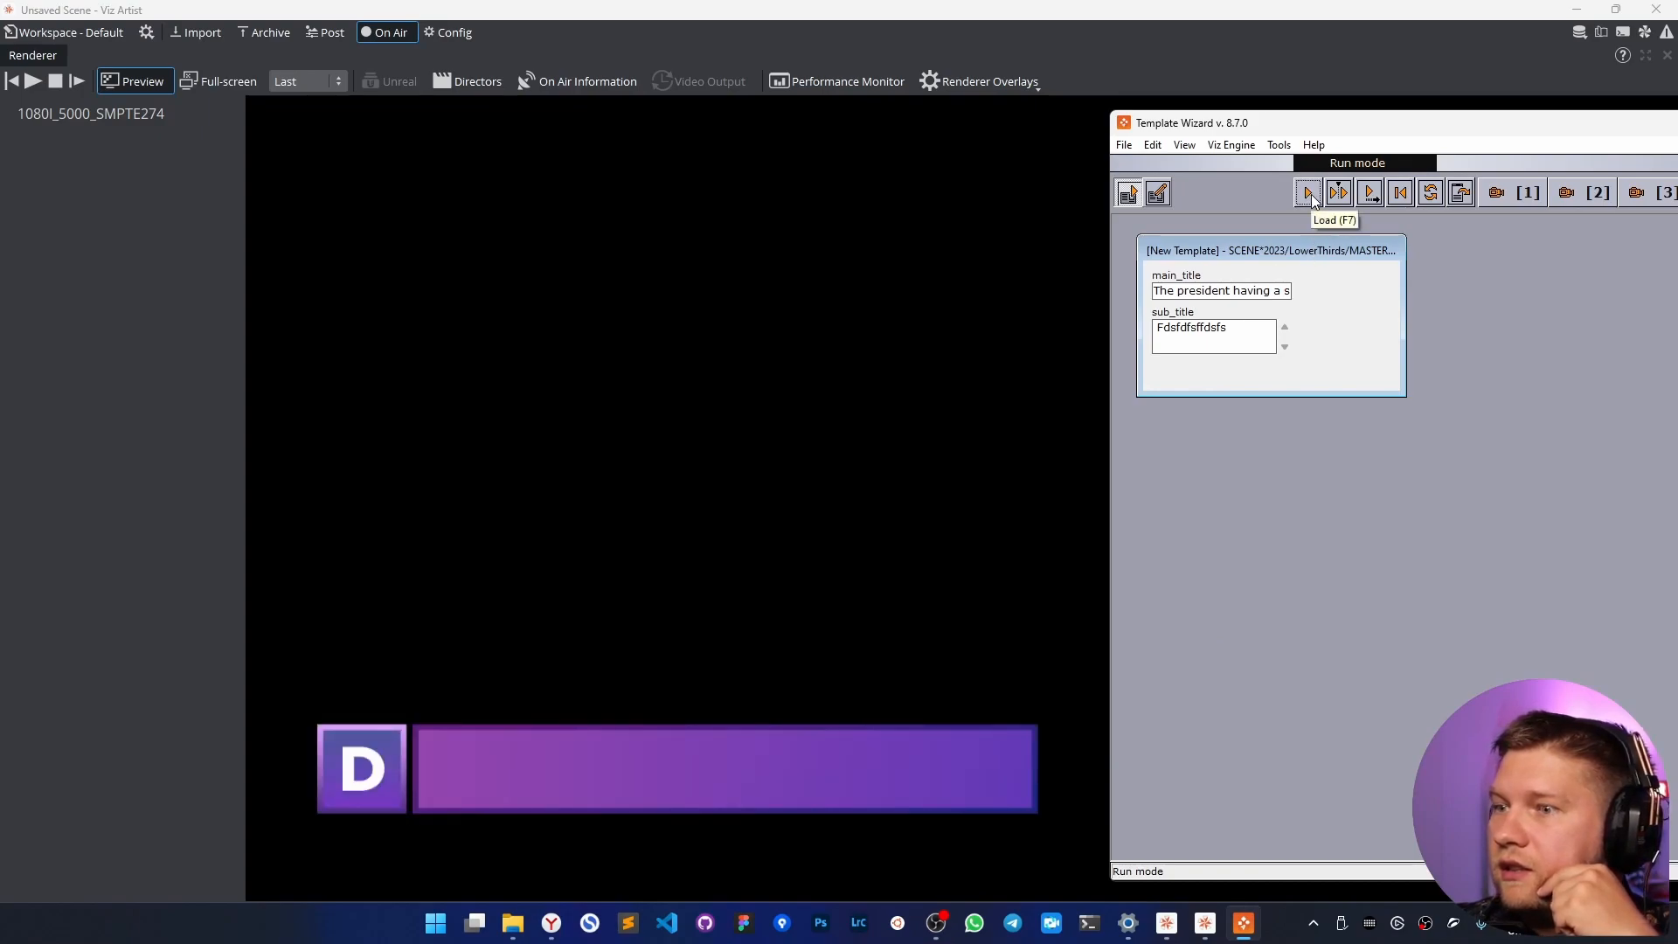
{"action": "left_click", "coordinate": [1372, 195]}
{"action": "left_click", "coordinate": [1309, 192]}
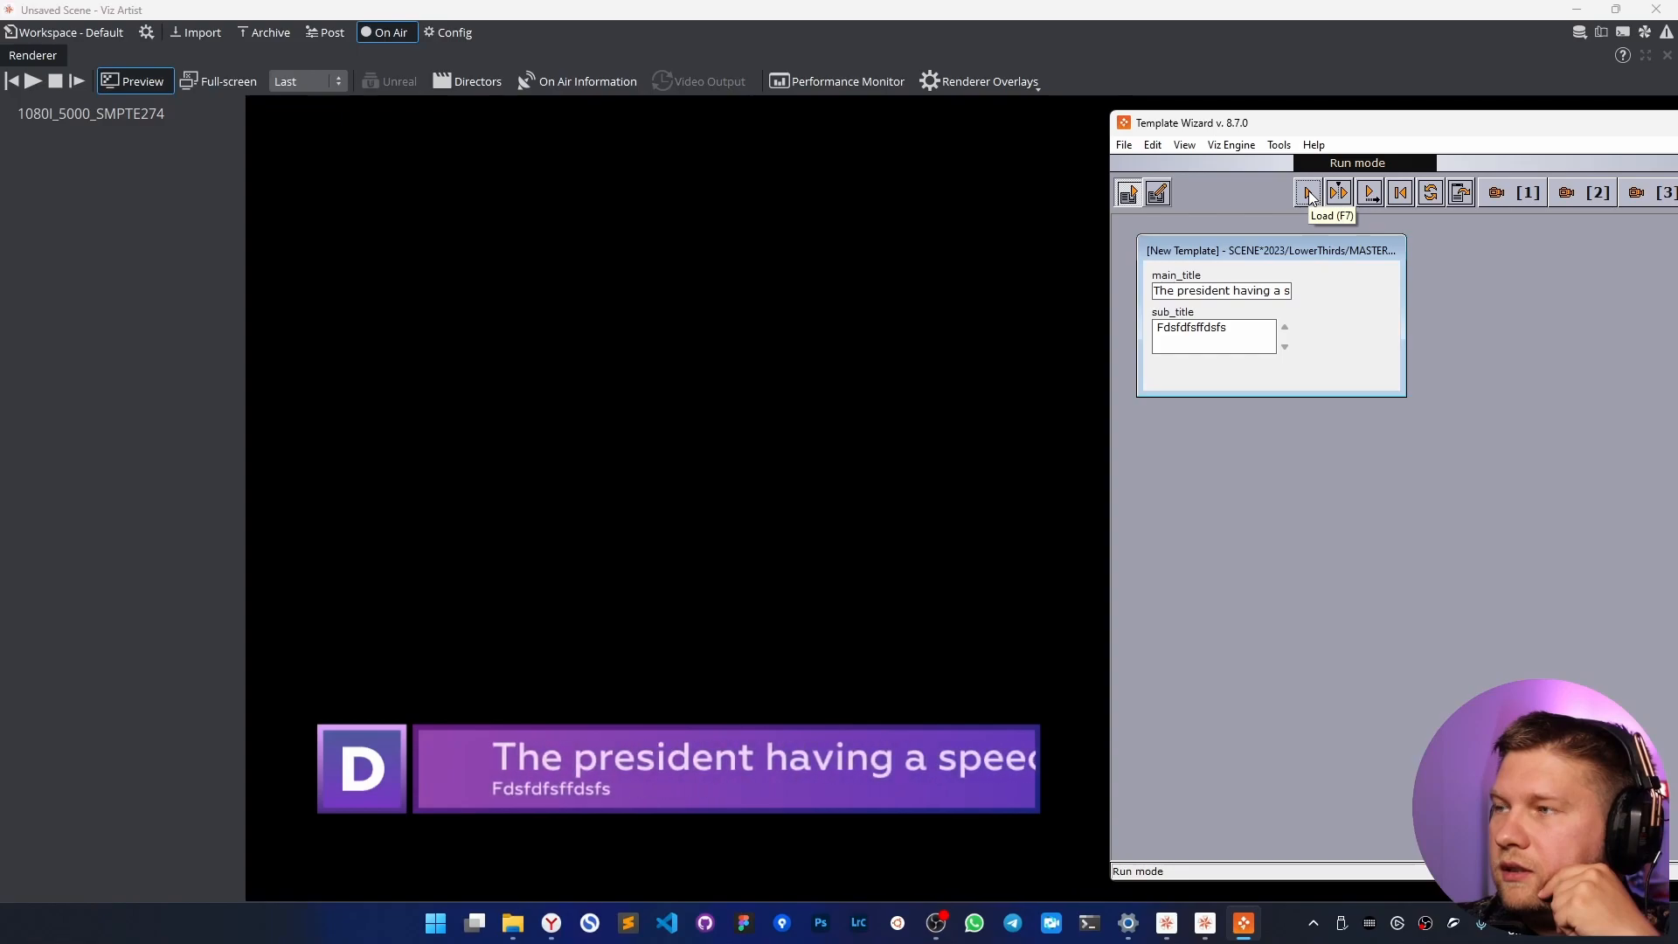
Play the on-air lower third out and load it again to check its animation.
{"action": "left_click", "coordinate": [1371, 194]}
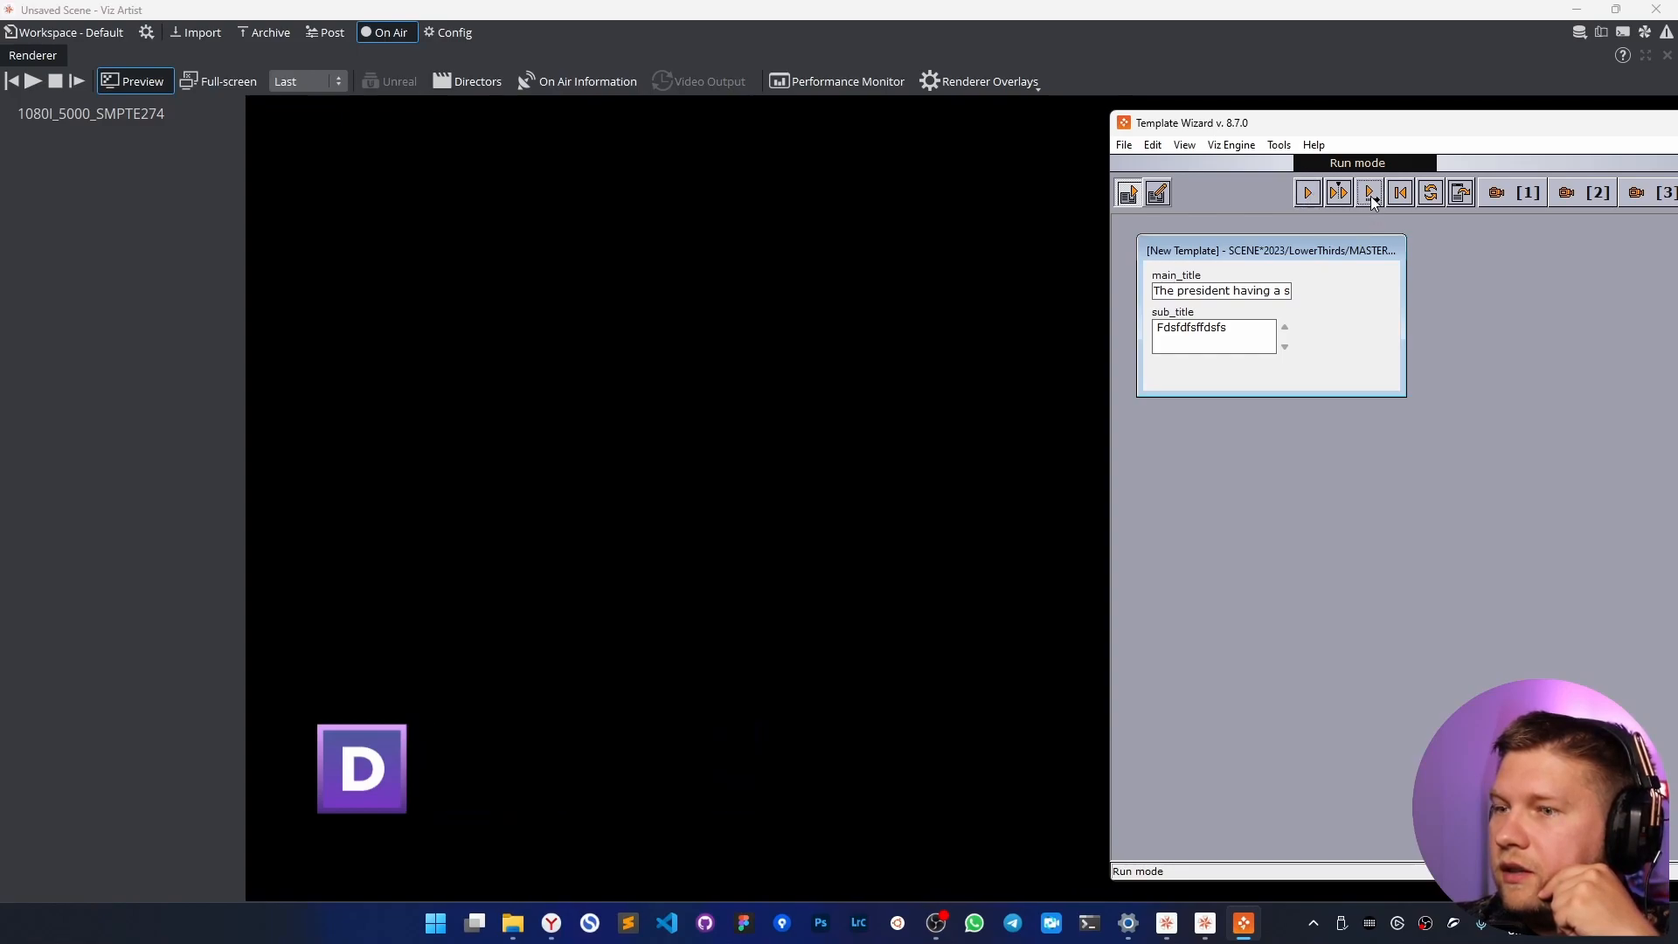
{"action": "left_click", "coordinate": [1309, 193]}
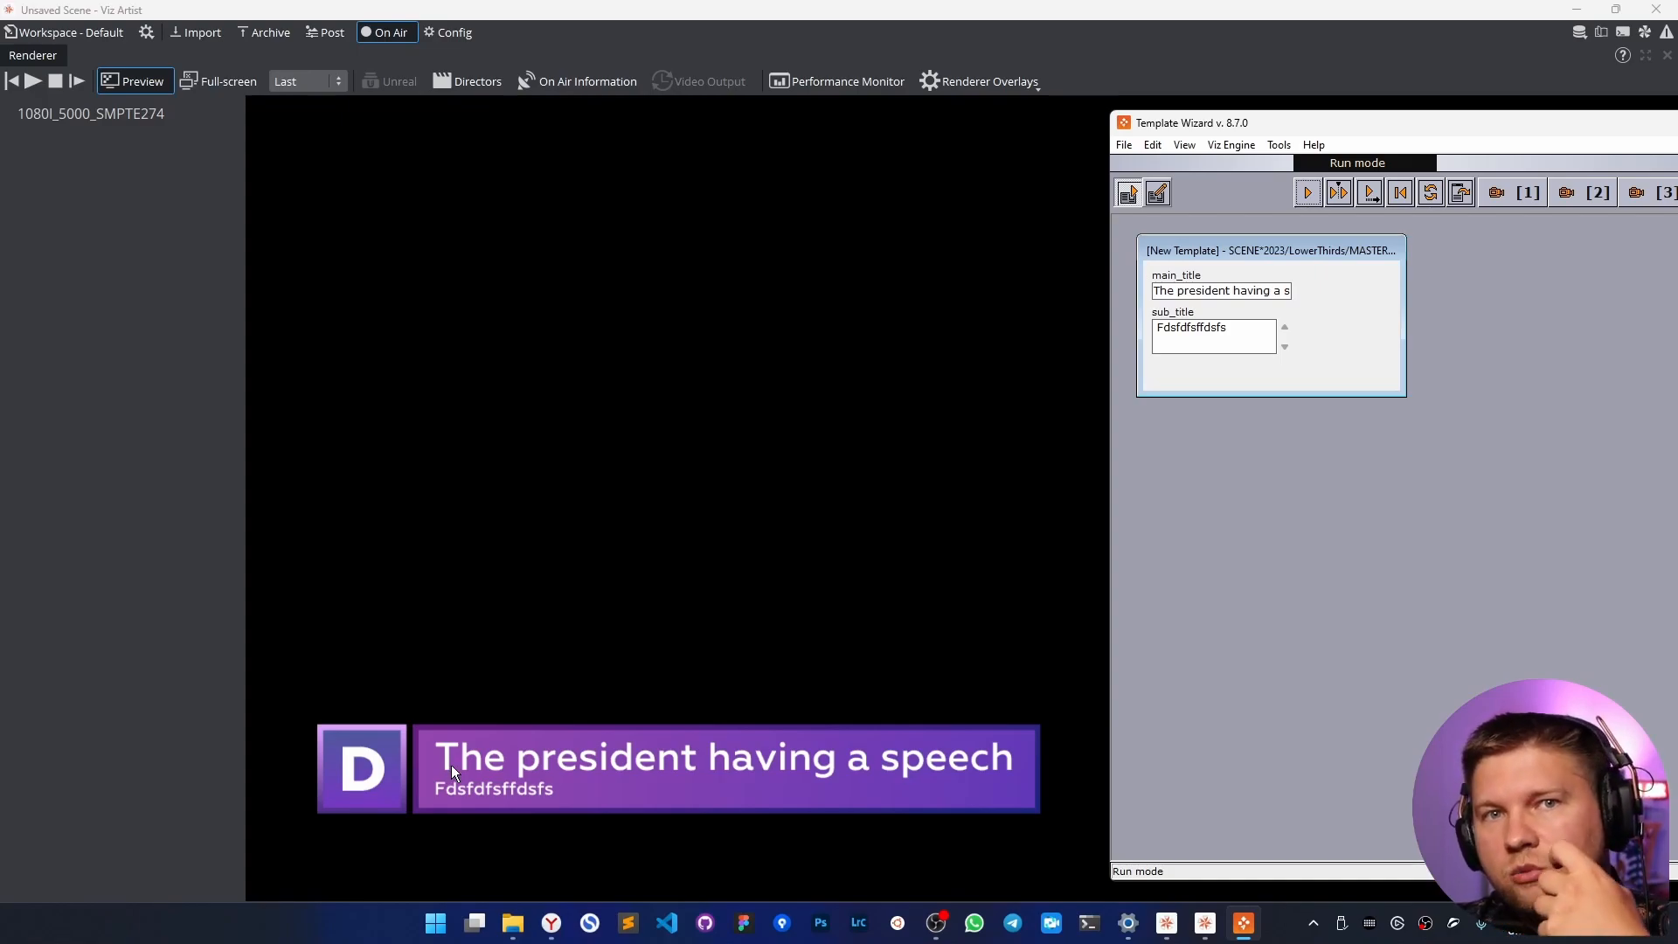
Return from On Air to the MASTER scene and switch to the dudin-tree workspace.
{"action": "left_click", "coordinate": [42, 32]}
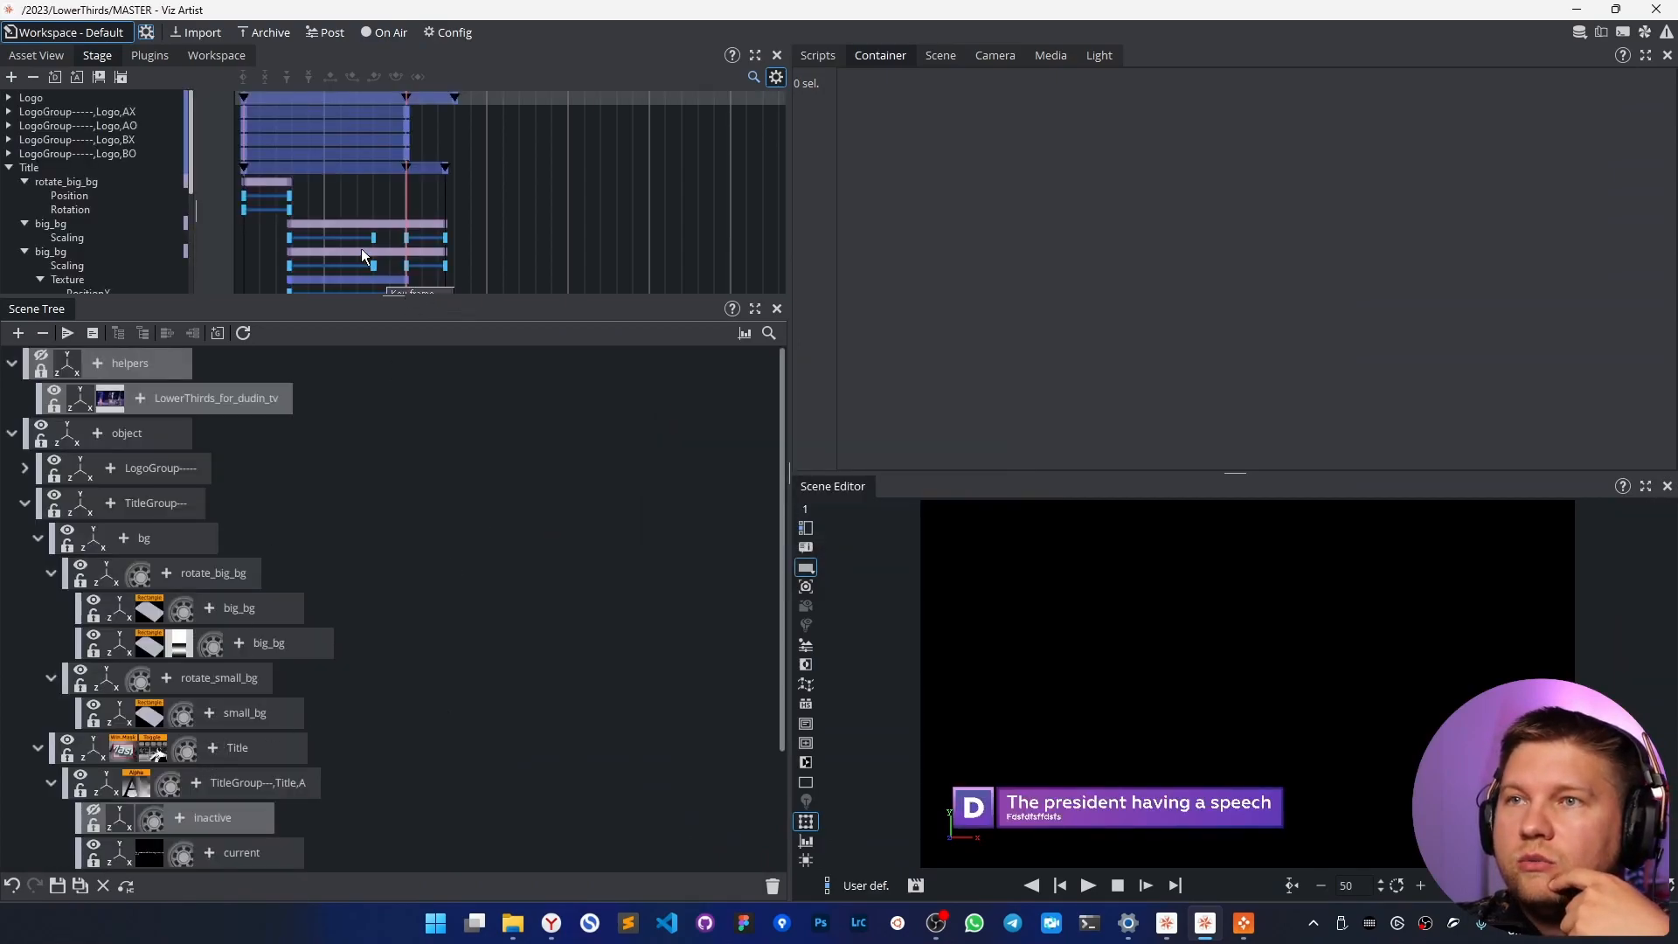
{"action": "left_click", "coordinate": [146, 33]}
{"action": "left_click", "coordinate": [184, 188]}
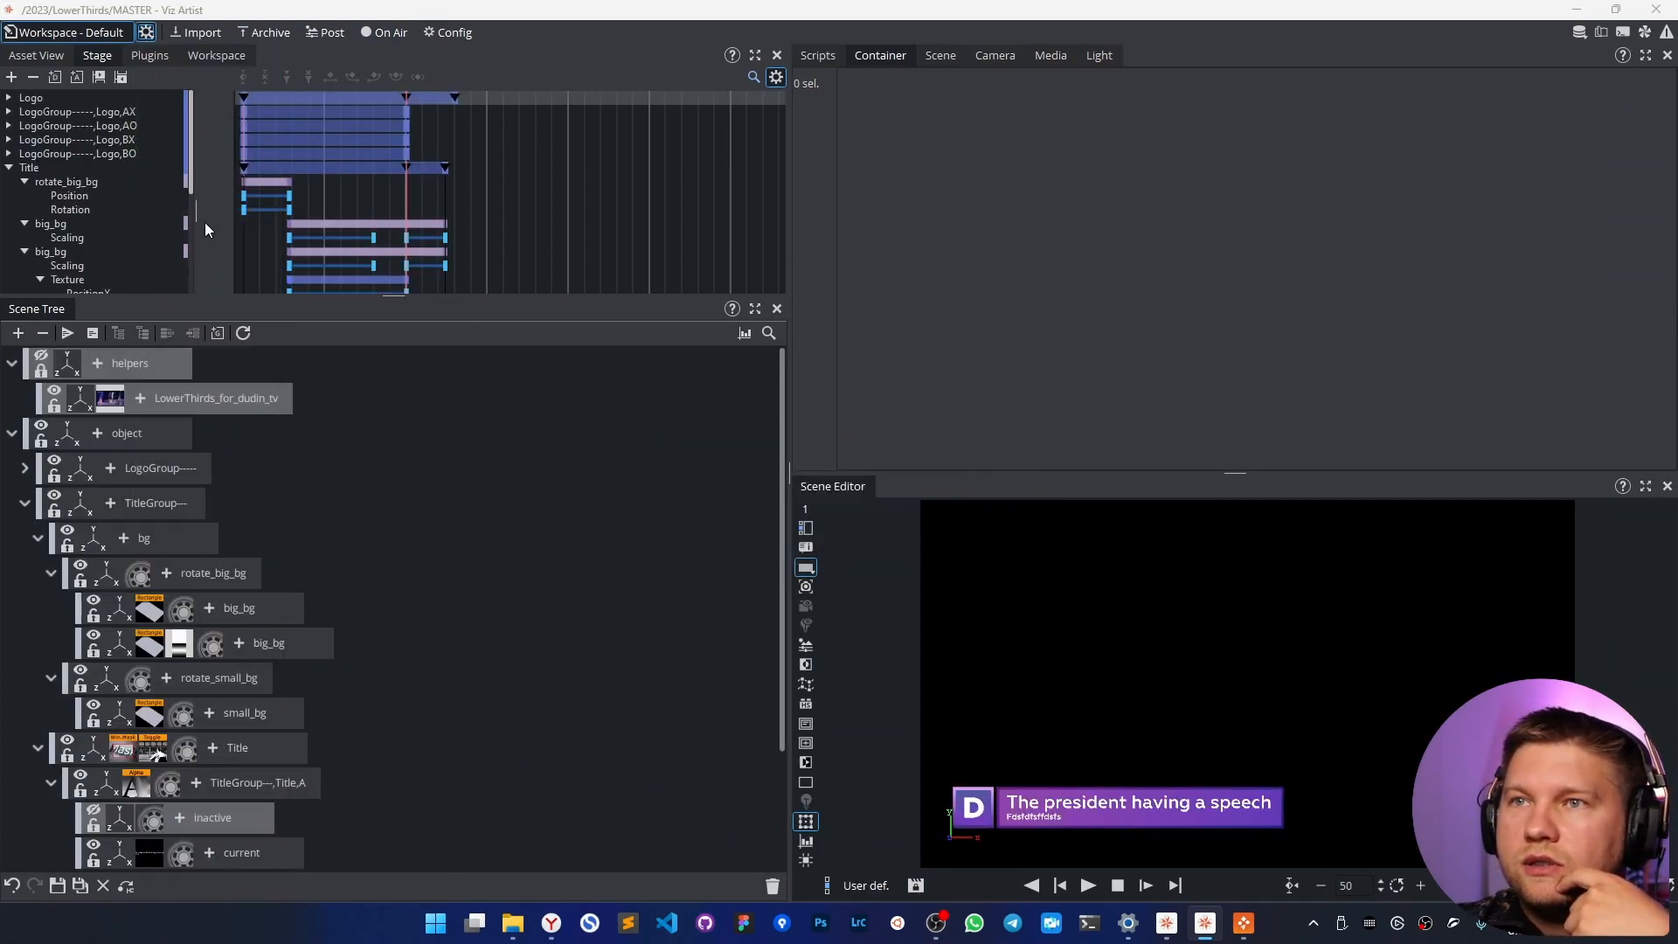
Move the Title Toggle's switch_in keyframe near one second to 00:00:00:45 and remove surplus out and switch_in keyframes, including switch_in at 1.020 sec.
{"action": "scroll", "coordinate": [925, 693], "scroll_direction": "down", "scroll_amount": 5}
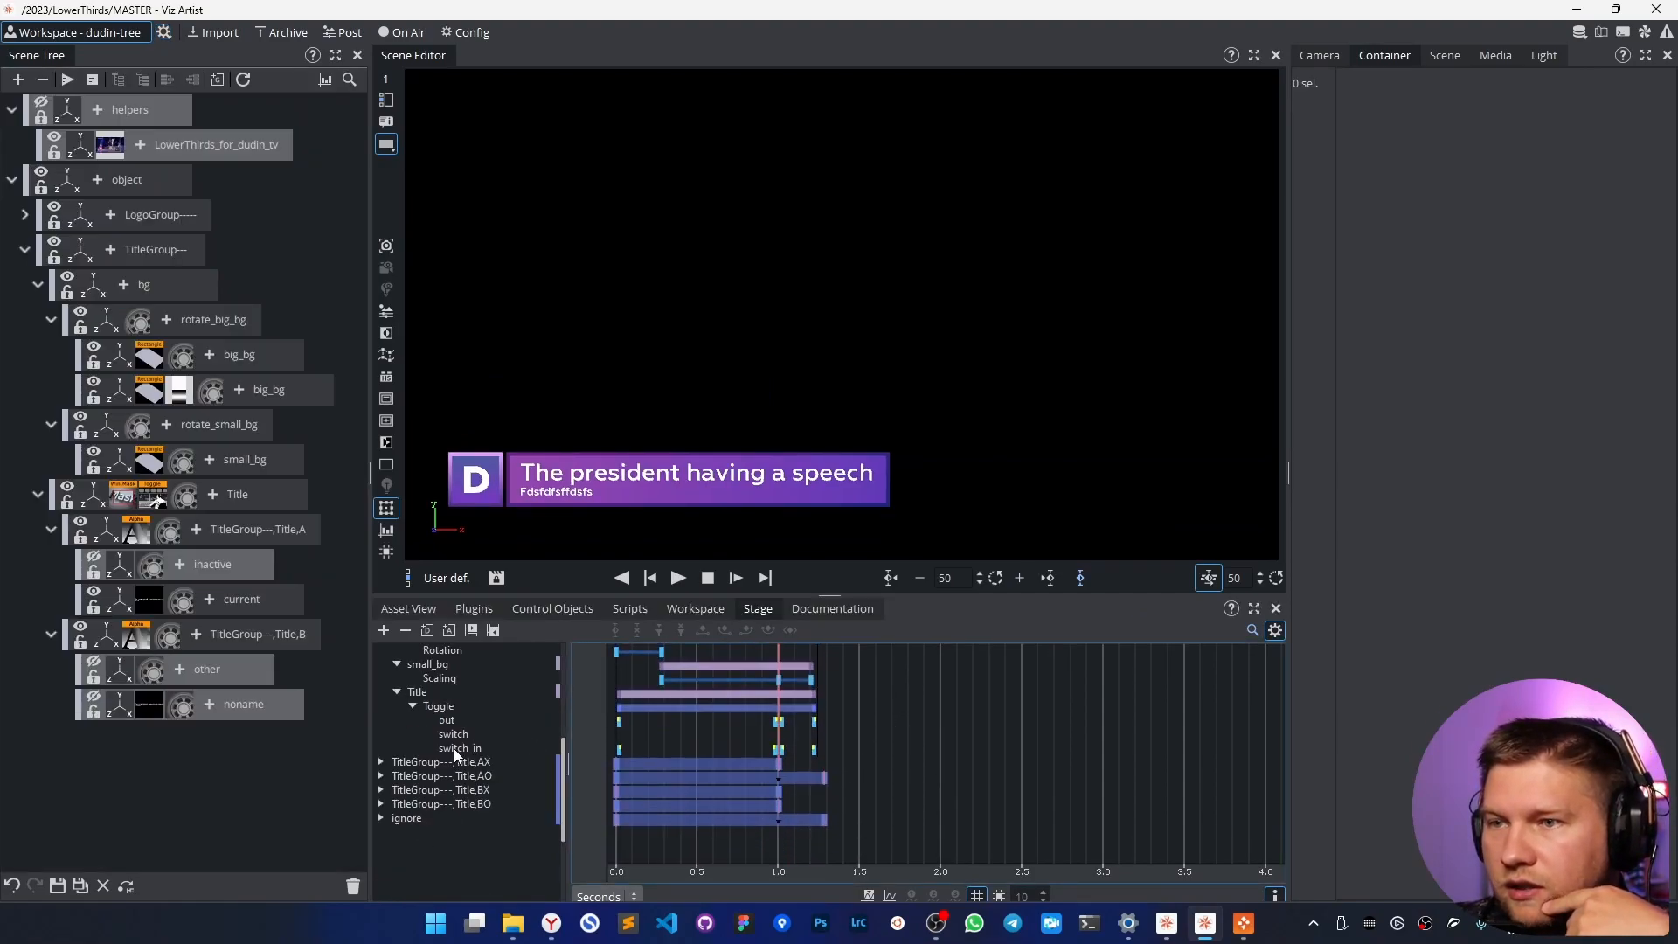
{"action": "left_click", "coordinate": [453, 748]}
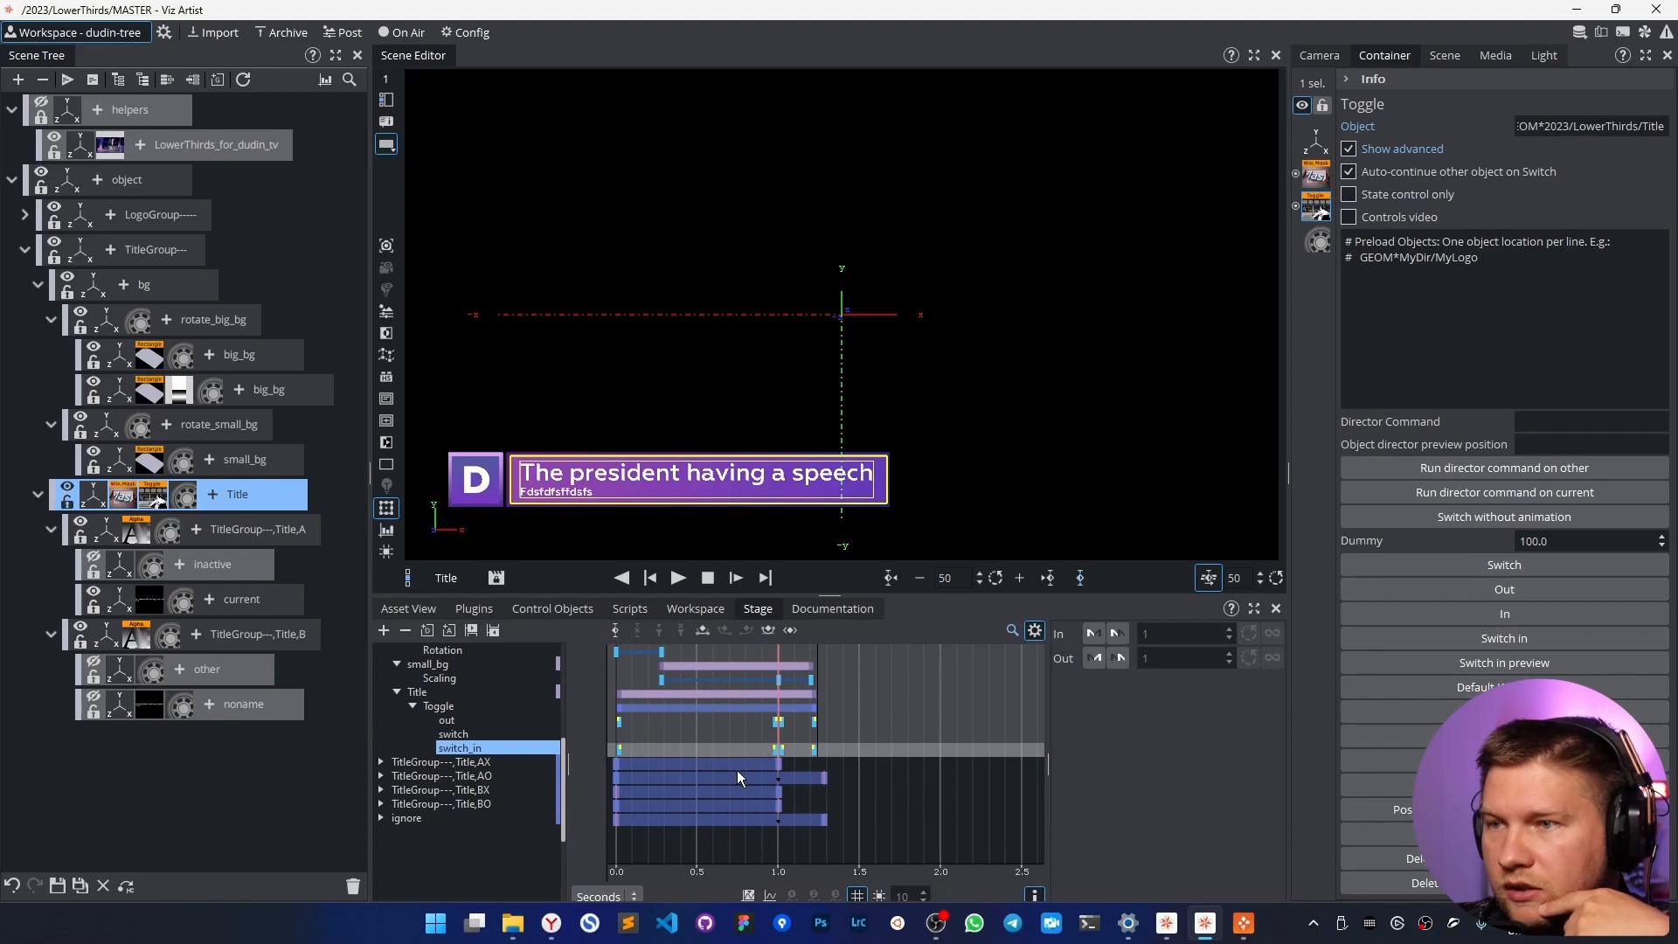
{"action": "mouse_move", "coordinate": [778, 749]}
{"action": "left_mouse_down"}
{"action": "mouse_move", "coordinate": [736, 749]}
{"action": "mouse_move", "coordinate": [762, 749]}
{"action": "left_mouse_up"}
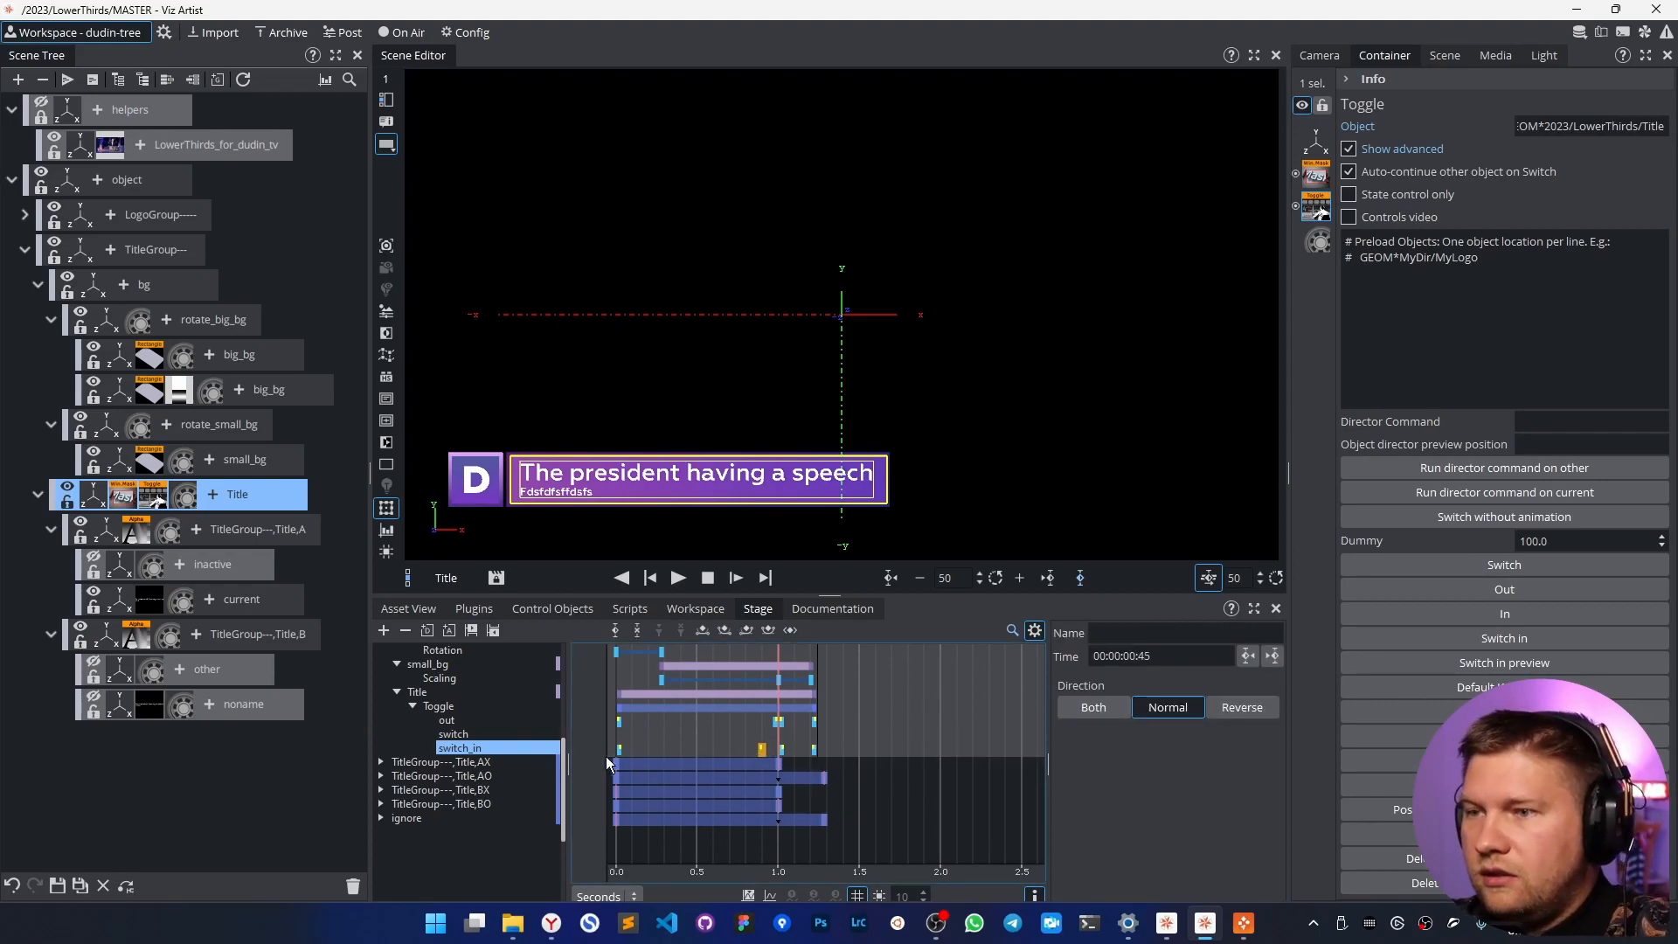
{"action": "left_click", "coordinate": [777, 723]}
{"action": "left_click", "coordinate": [774, 743]}
{"action": "left_click_drag", "start_coordinate": [765, 745], "coordinate": [810, 748]}
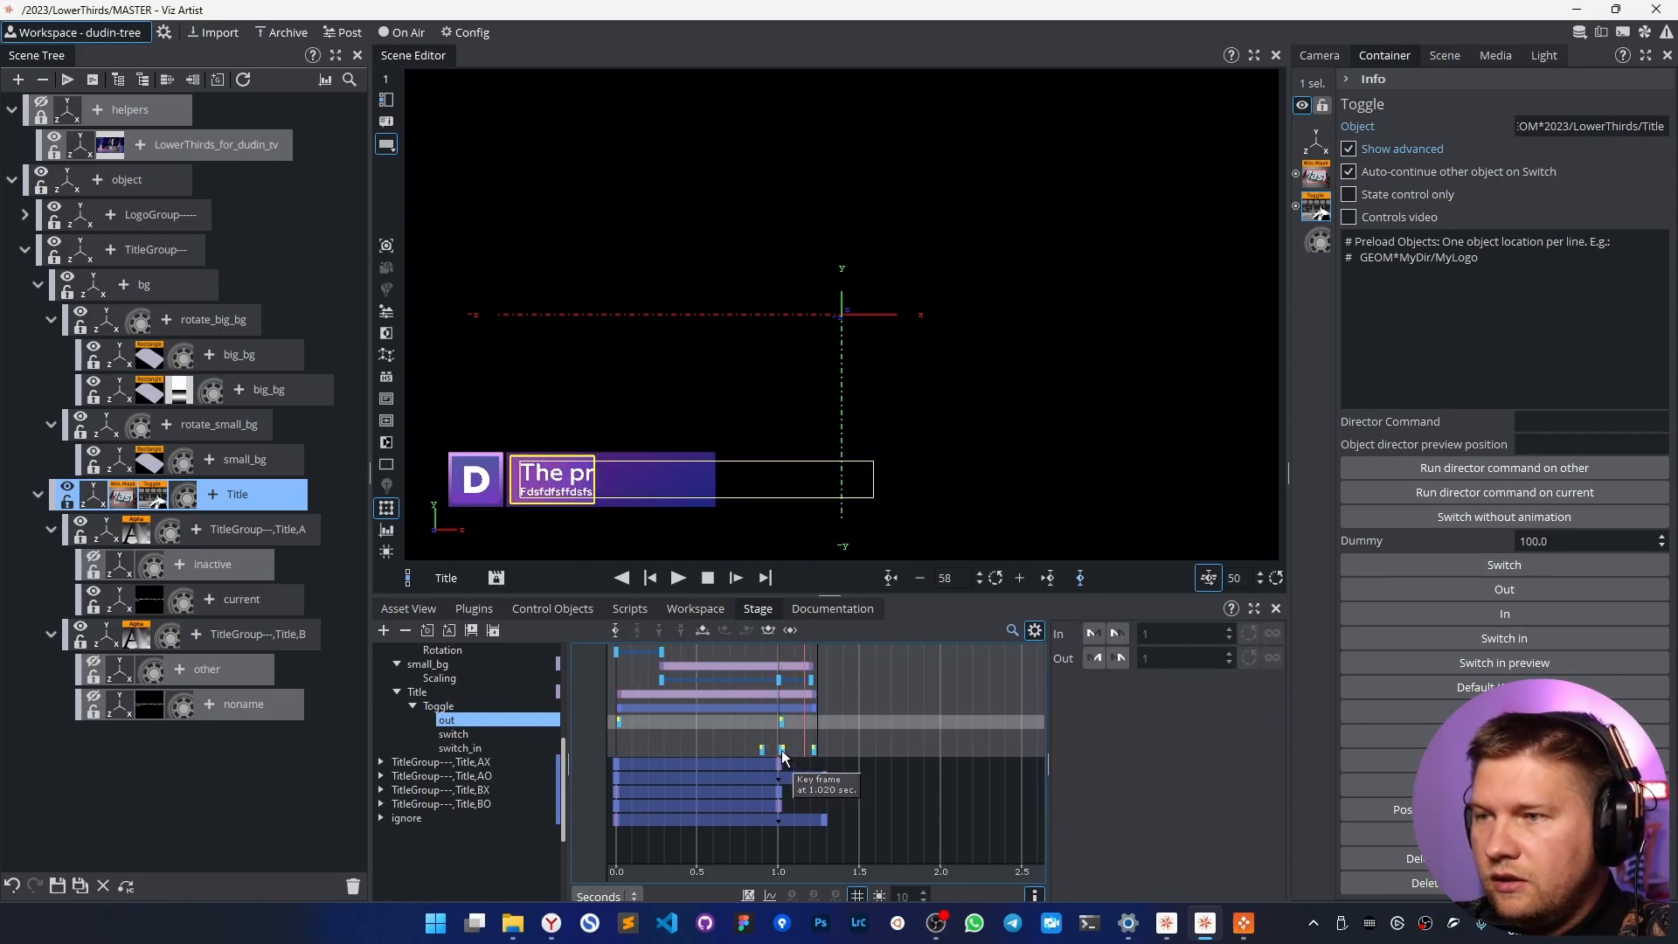
{"action": "left_click", "coordinate": [783, 750]}
{"action": "key", "text": "Delete"}
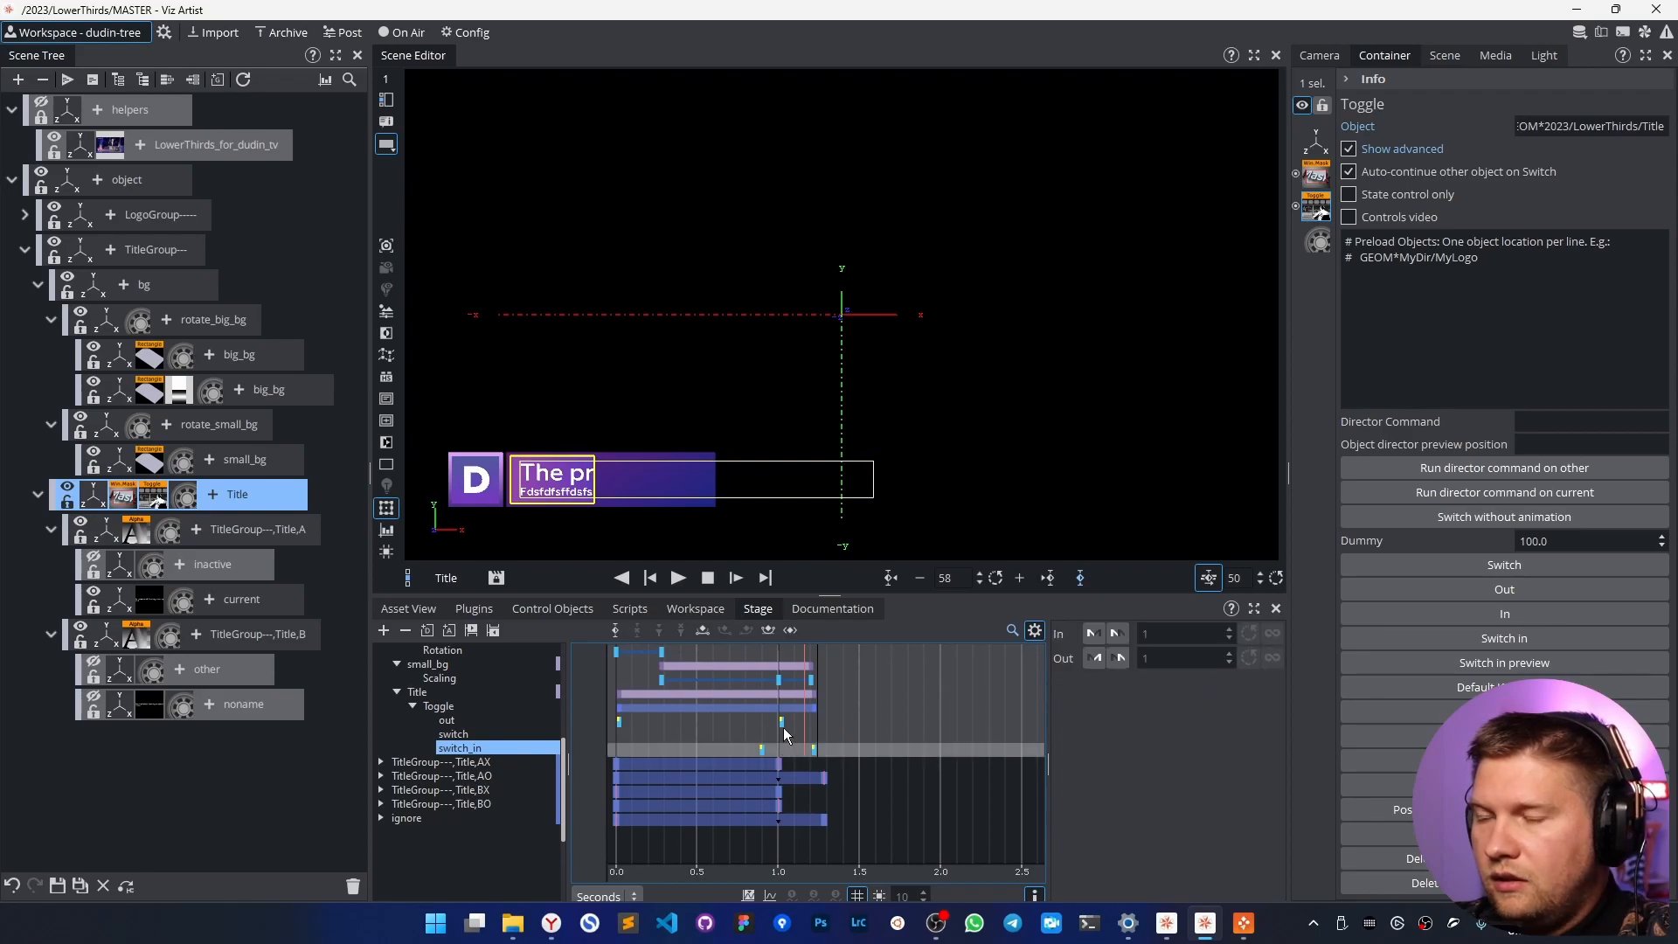
Move the earliest remaining switch_in keyframe to 00:00:00:01, in line with the first out keyframe.
{"action": "left_click_drag", "start_coordinate": [762, 749], "coordinate": [620, 750]}
{"action": "left_click", "coordinate": [631, 735]}
{"action": "scroll", "coordinate": [626, 741], "scroll_direction": "up", "scroll_amount": 5}
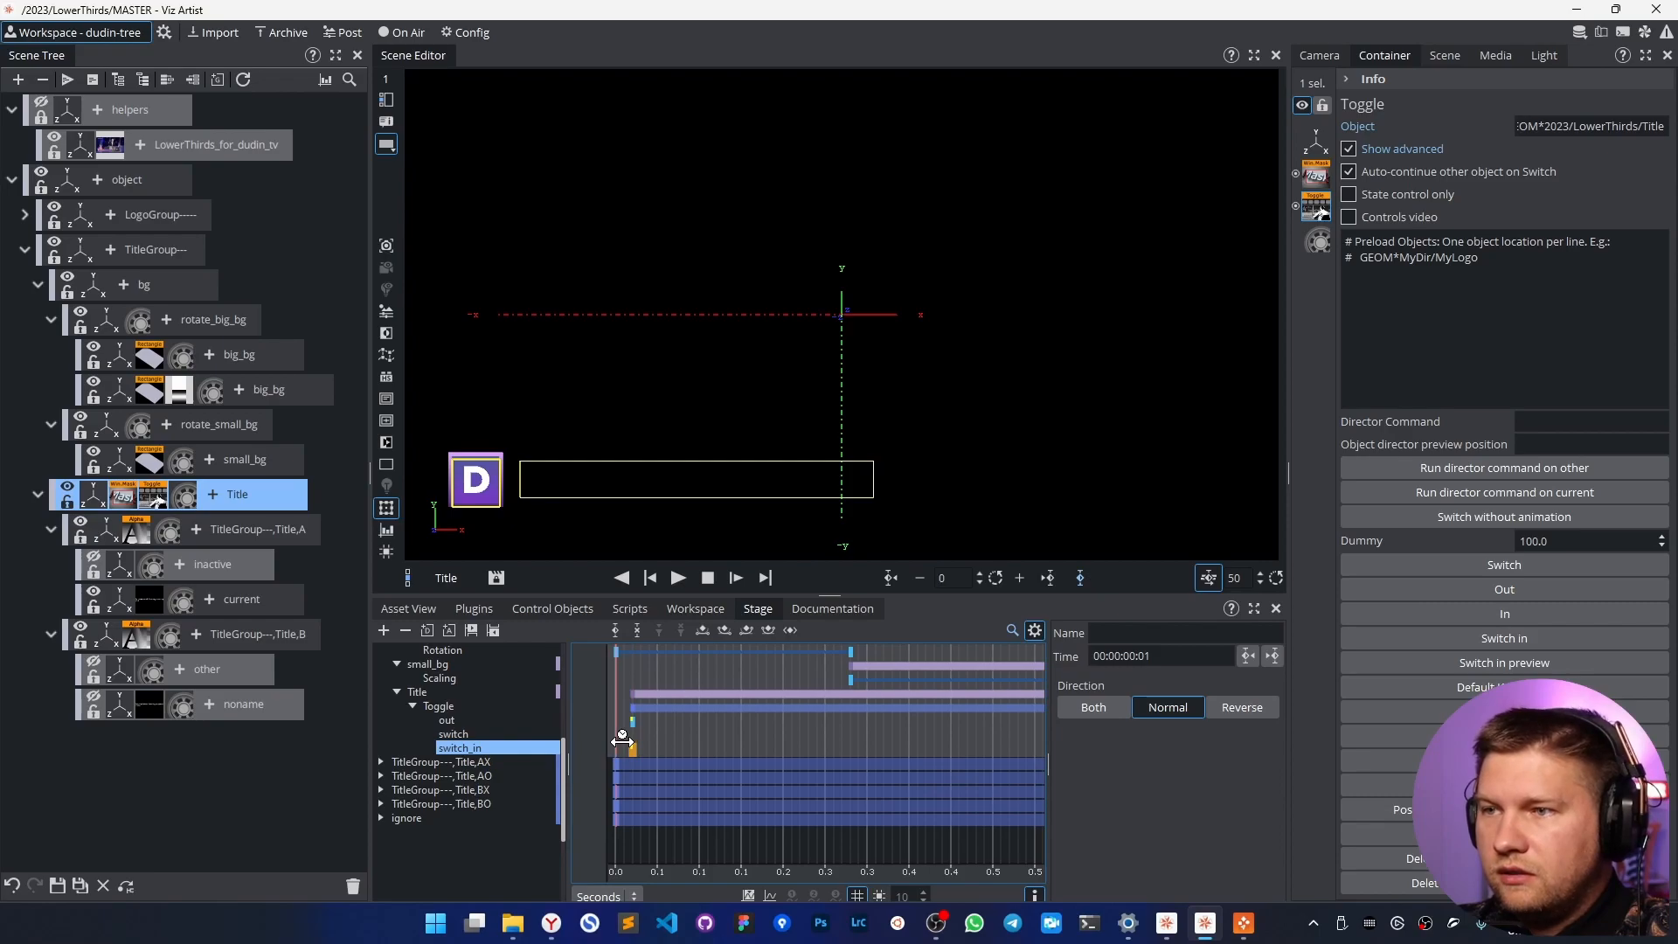
{"action": "scroll", "coordinate": [629, 743], "scroll_direction": "down", "scroll_amount": 2}
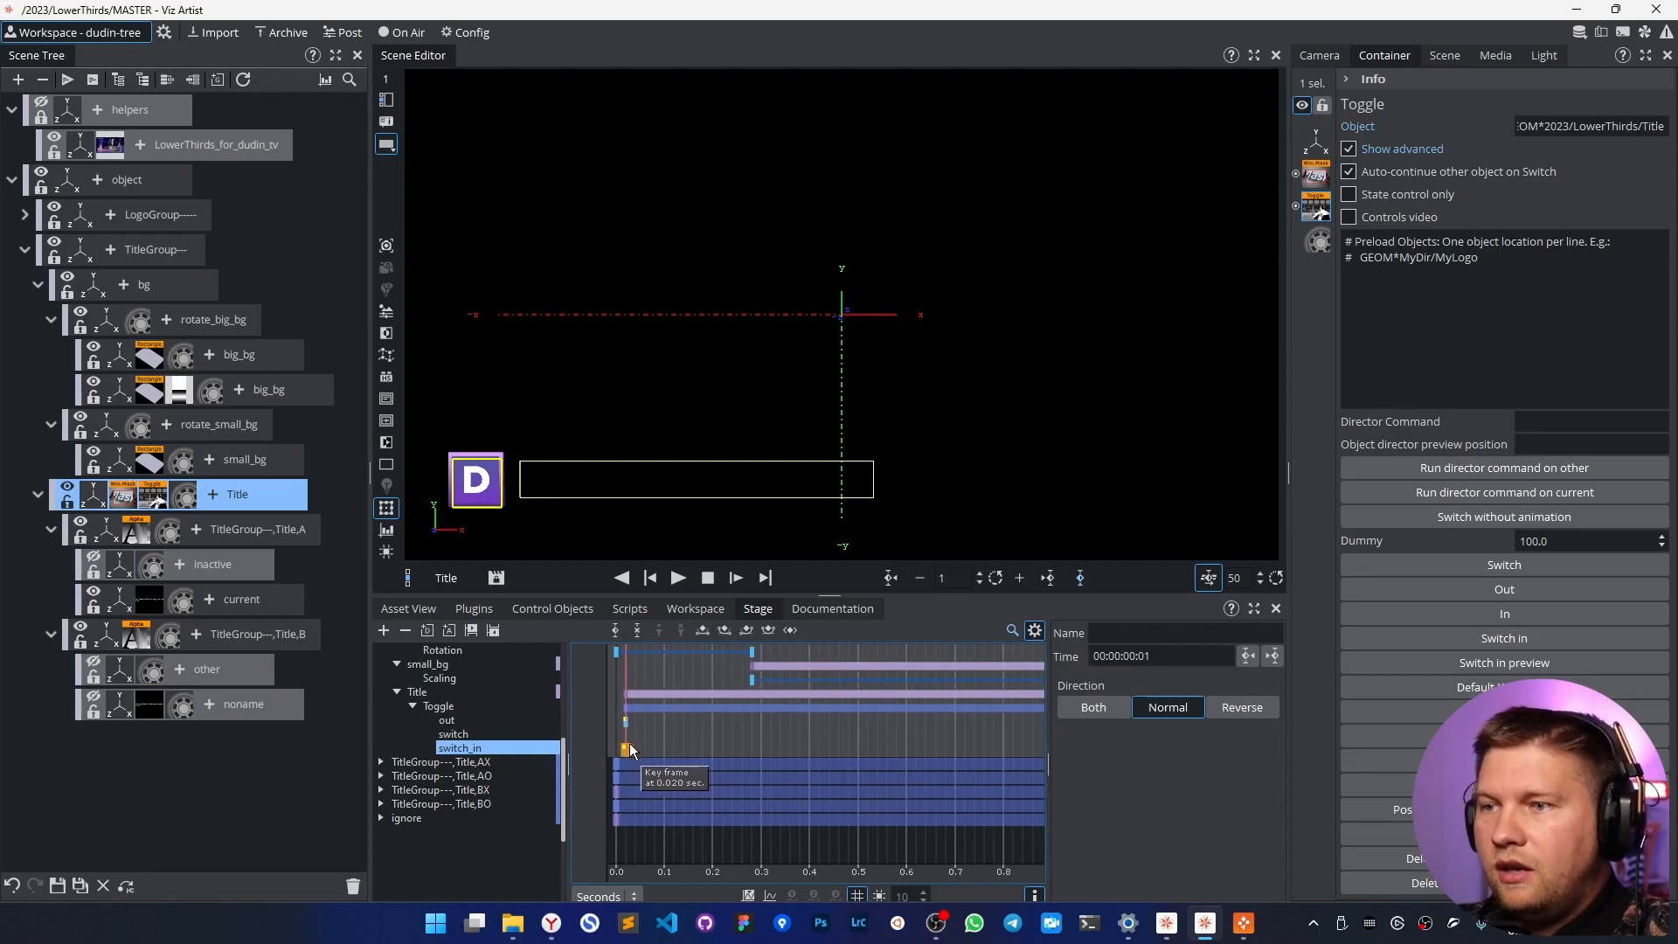
{"action": "scroll", "coordinate": [643, 736], "scroll_direction": "up", "scroll_amount": 2}
{"action": "left_click_drag", "start_coordinate": [630, 771], "coordinate": [630, 773]}
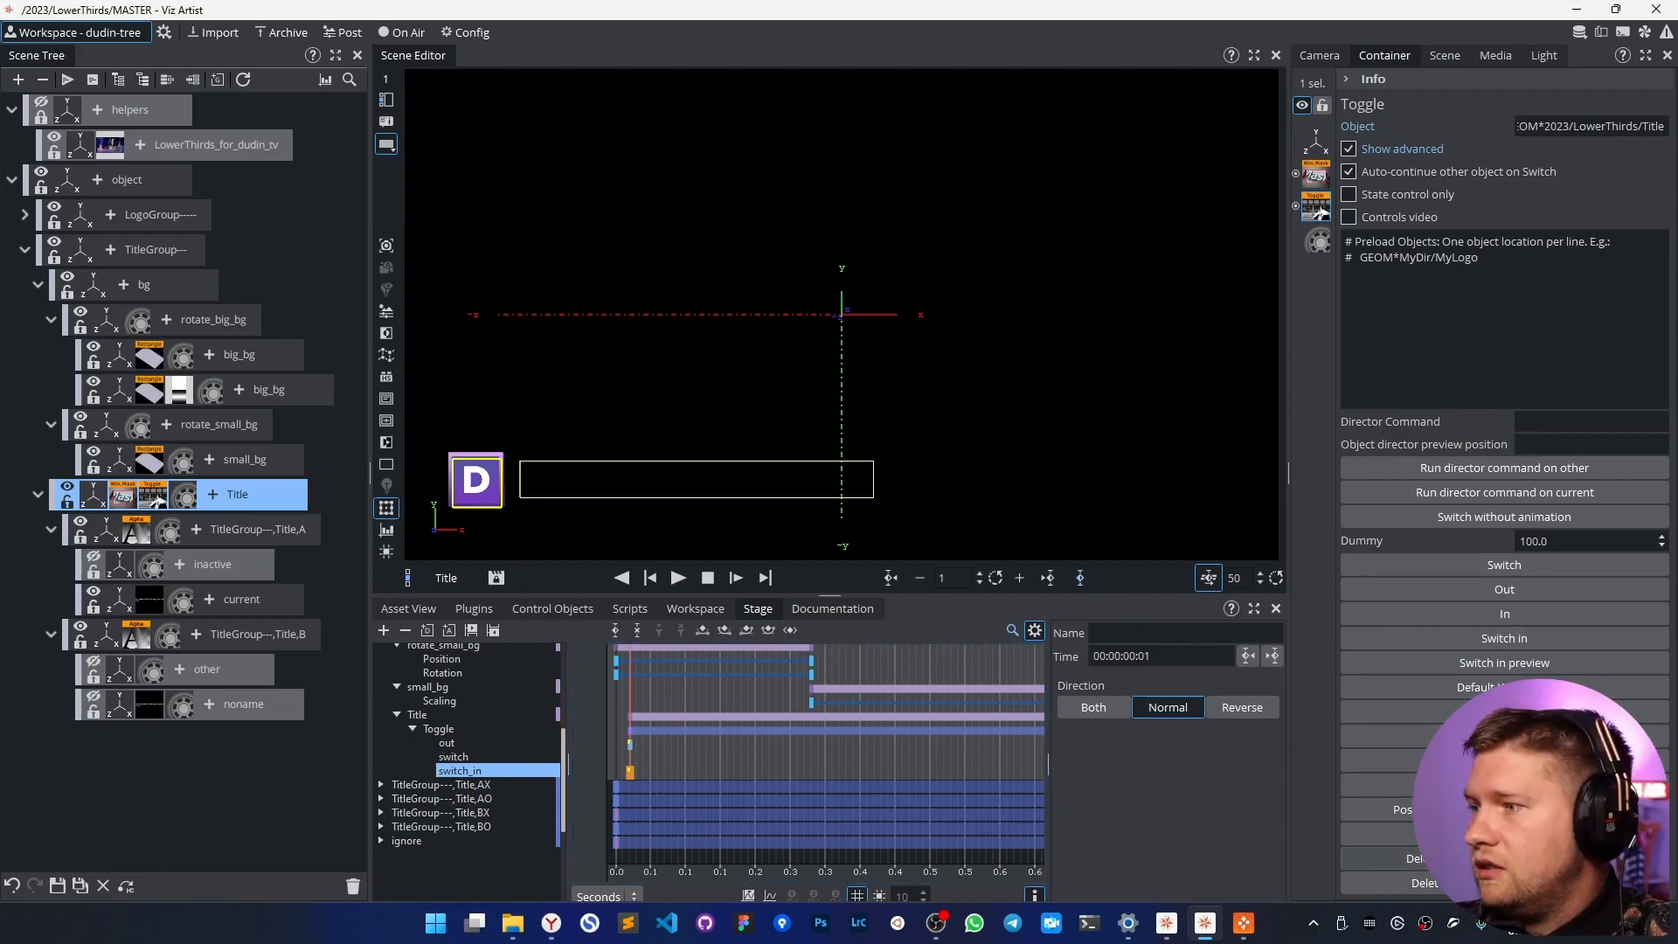
Delete the objects loaded under the Title container's Toggle and close the MASTER scene.
{"action": "left_click", "coordinate": [1377, 858]}
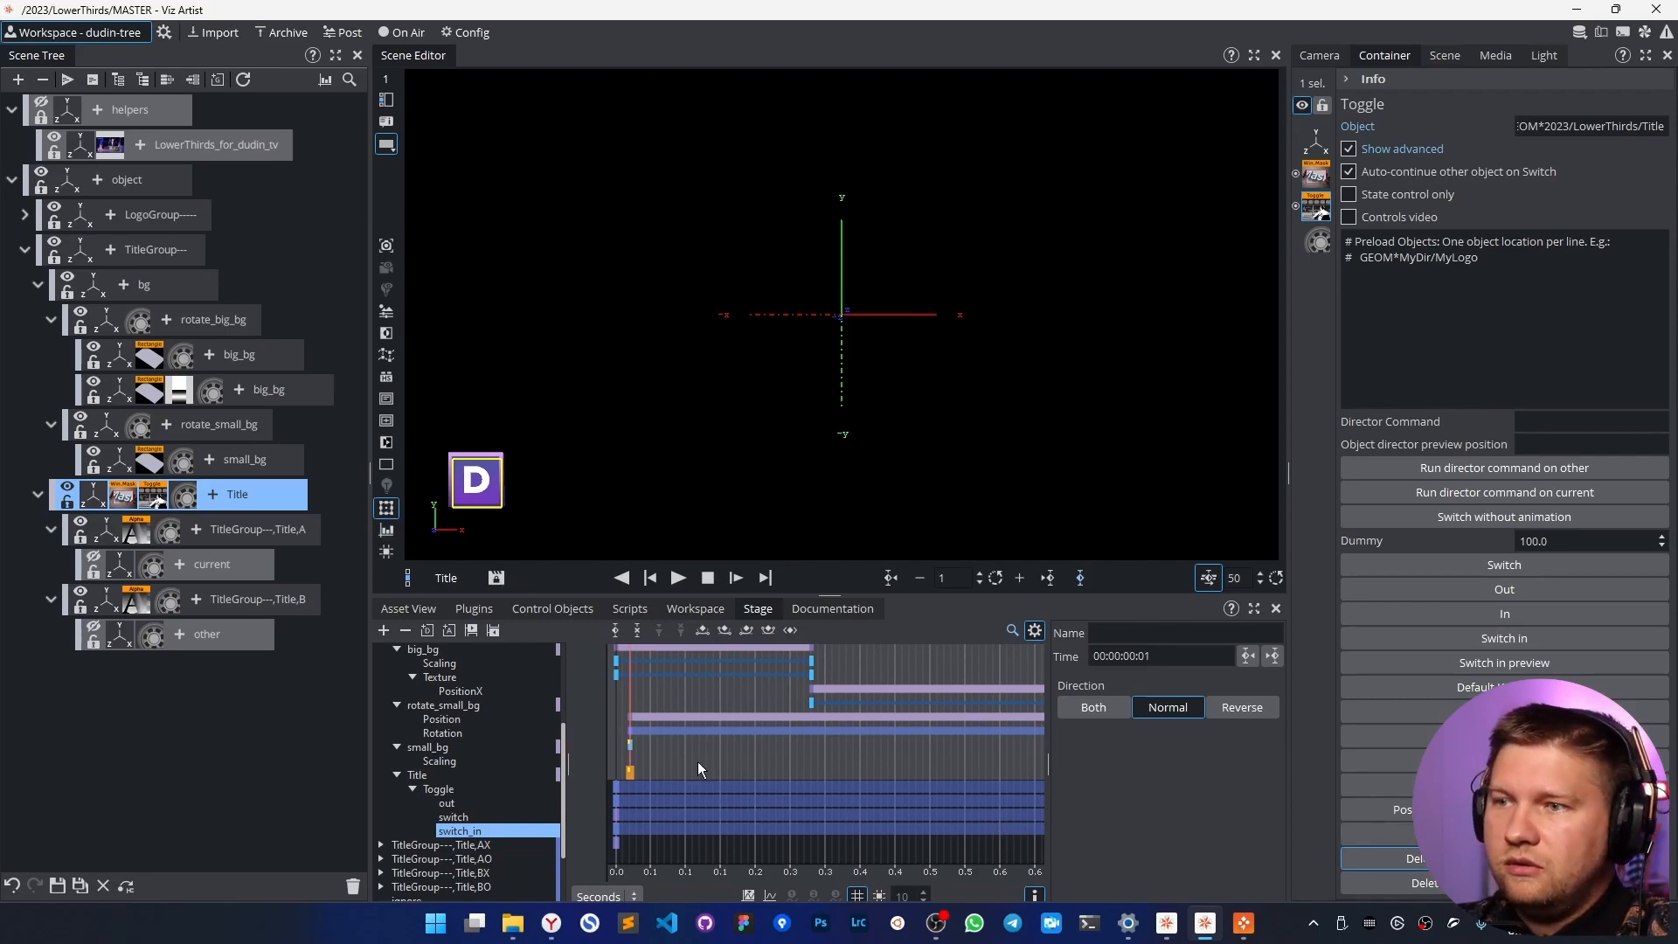
{"action": "left_click", "coordinate": [103, 885]}
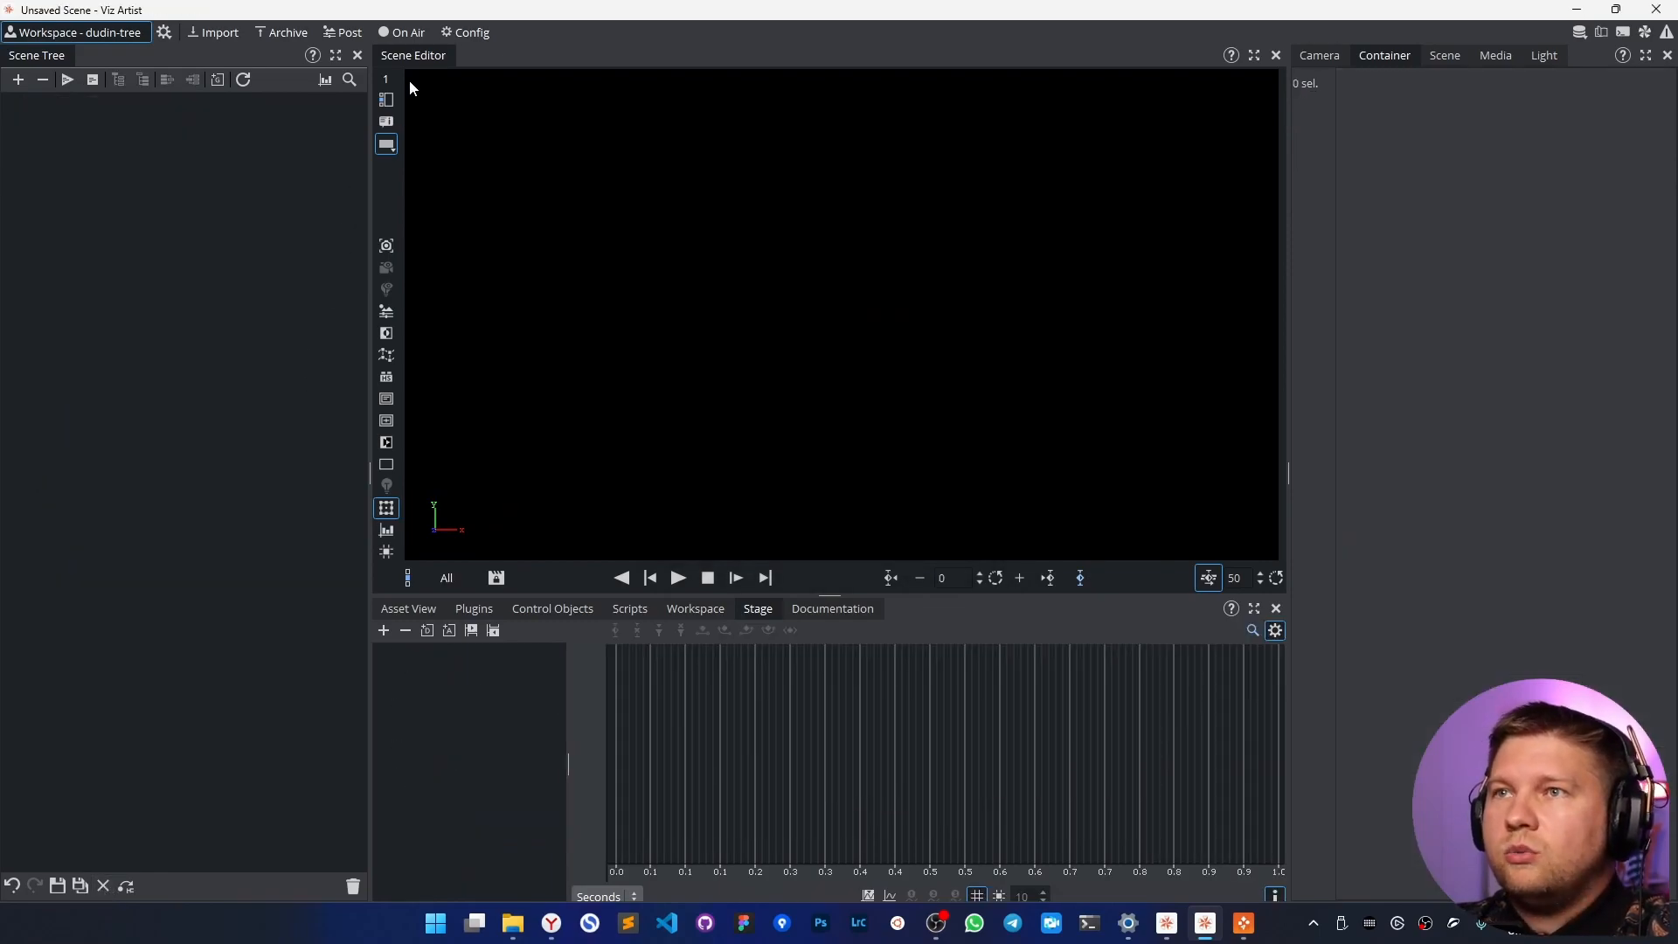
Go On Air and, from Template Wizard, load the lower third, play it out and load it again.
{"action": "left_click", "coordinate": [404, 32]}
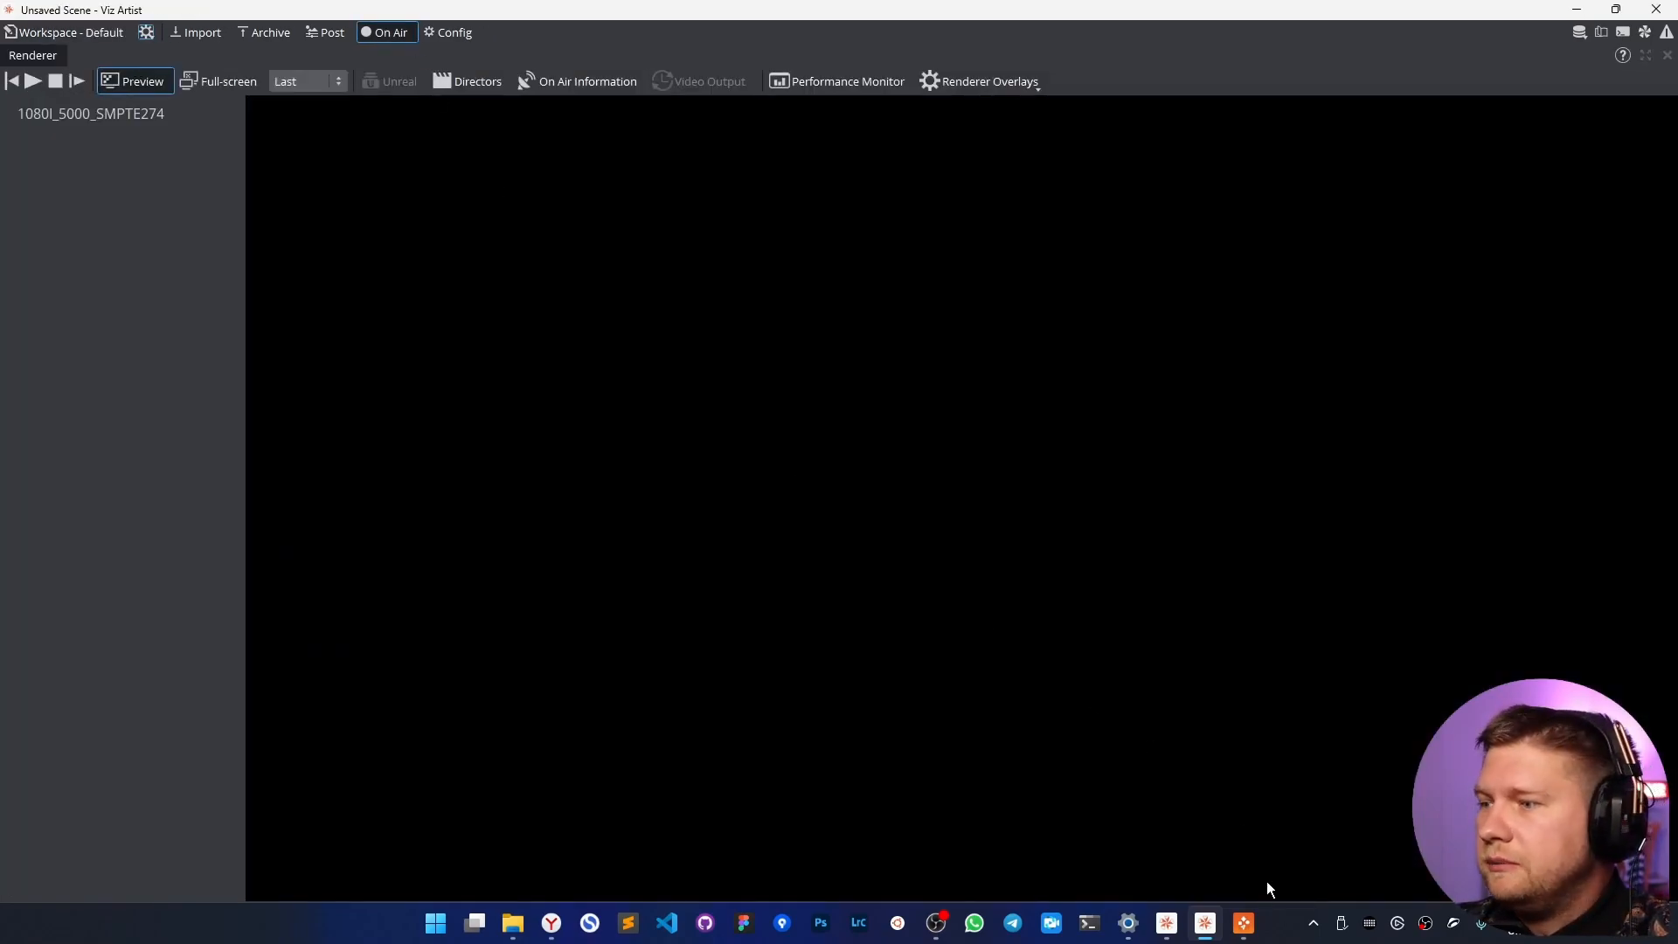
{"action": "left_click", "coordinate": [1243, 923]}
{"action": "left_click", "coordinate": [1308, 193]}
{"action": "left_click", "coordinate": [1304, 194]}
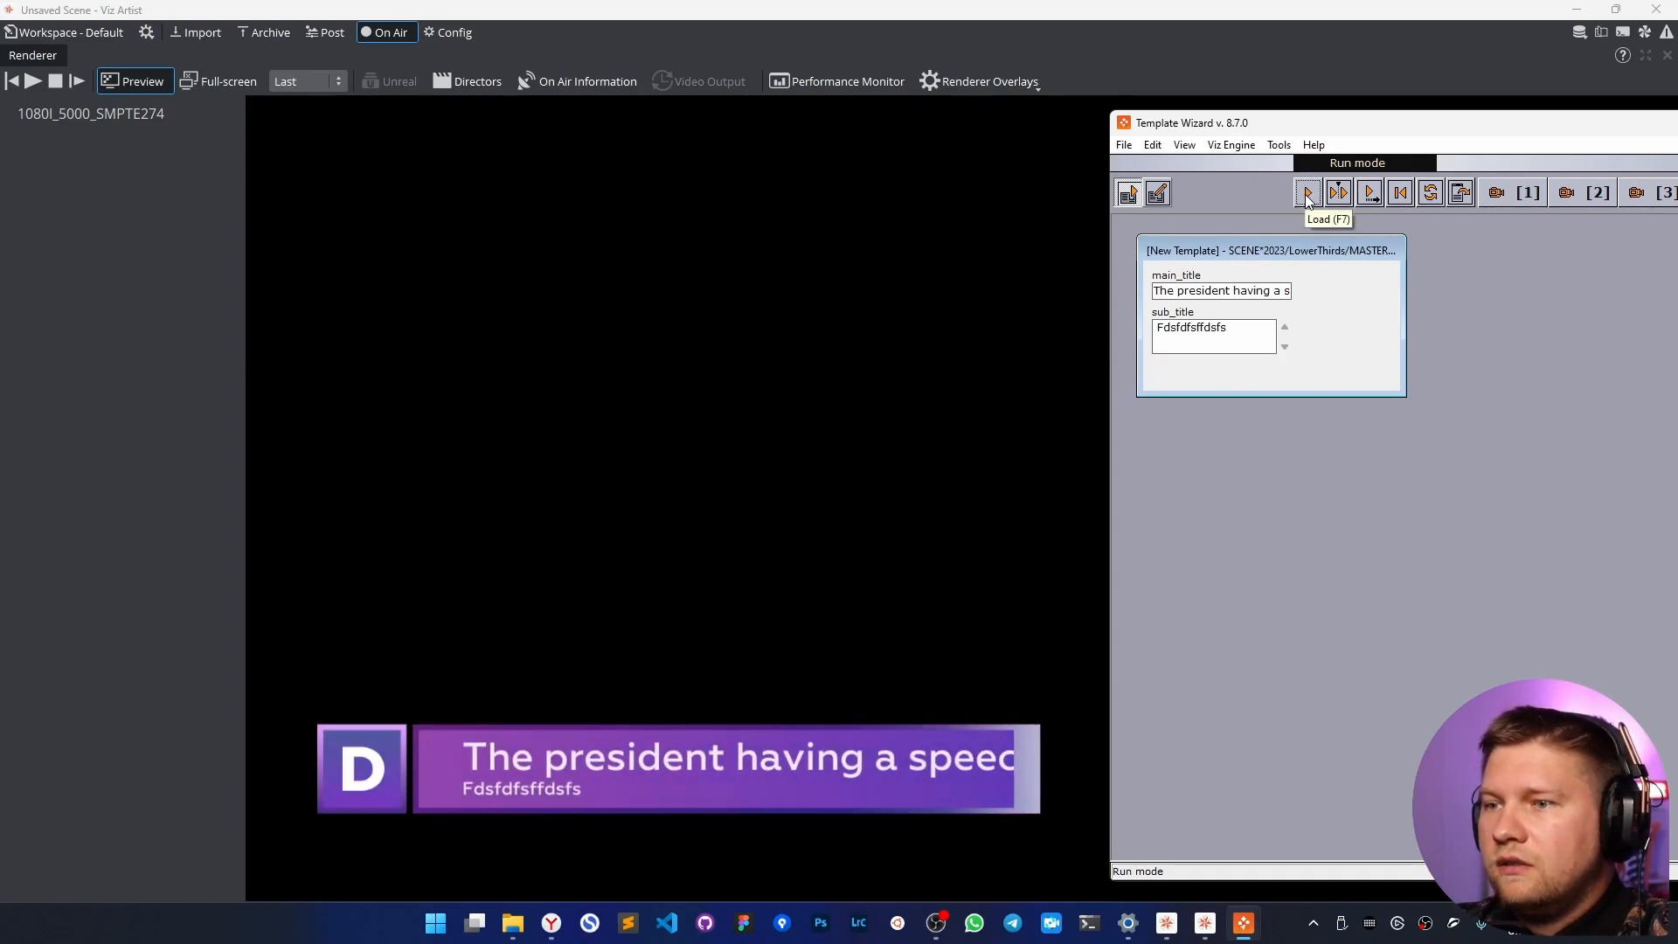
{"action": "left_click", "coordinate": [1368, 197]}
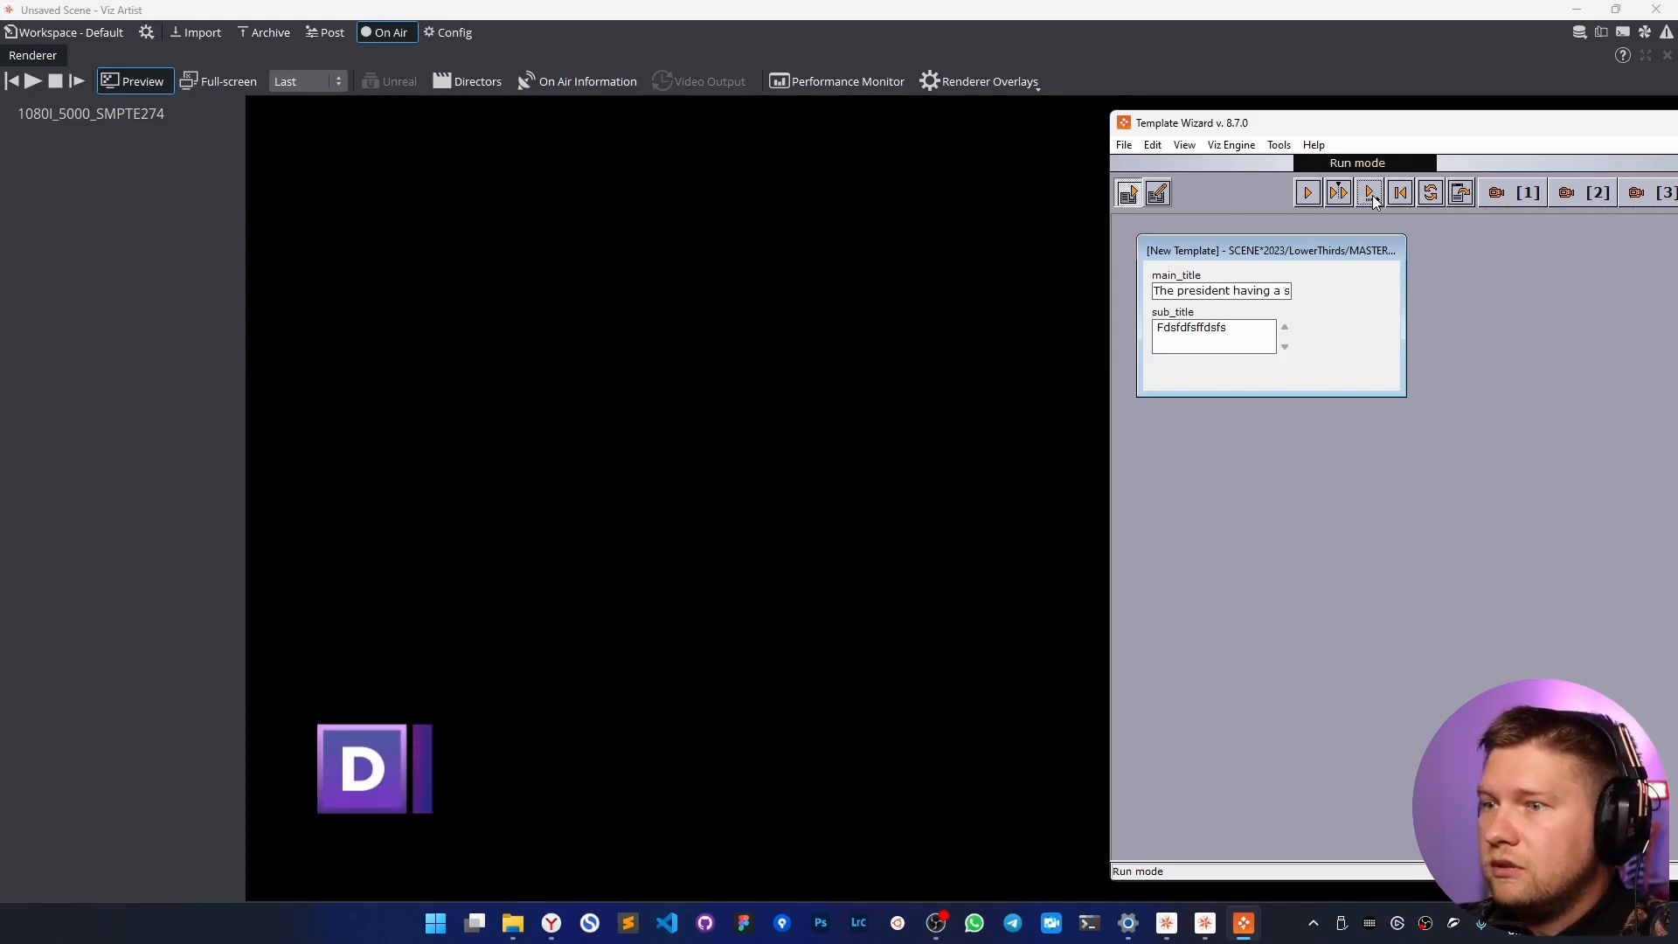
{"action": "left_click", "coordinate": [1310, 196]}
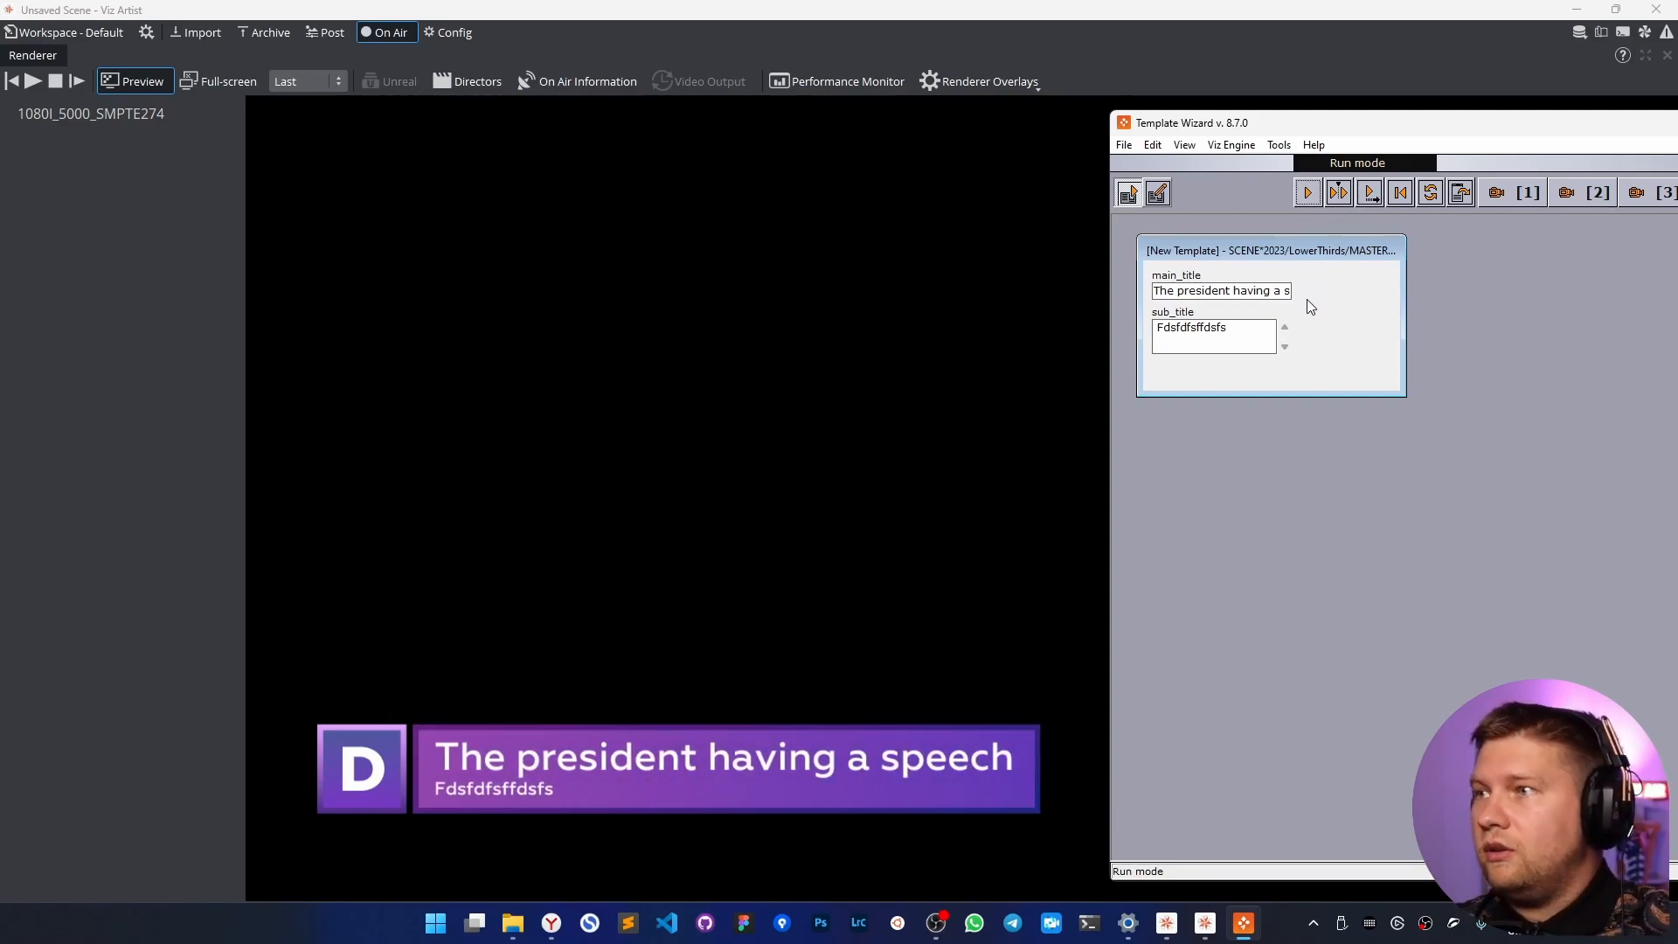
{"action": "left_click_drag", "start_coordinate": [1245, 290], "coordinate": [1086, 292]}
{"action": "type", "text": "2132313ving a speech"}
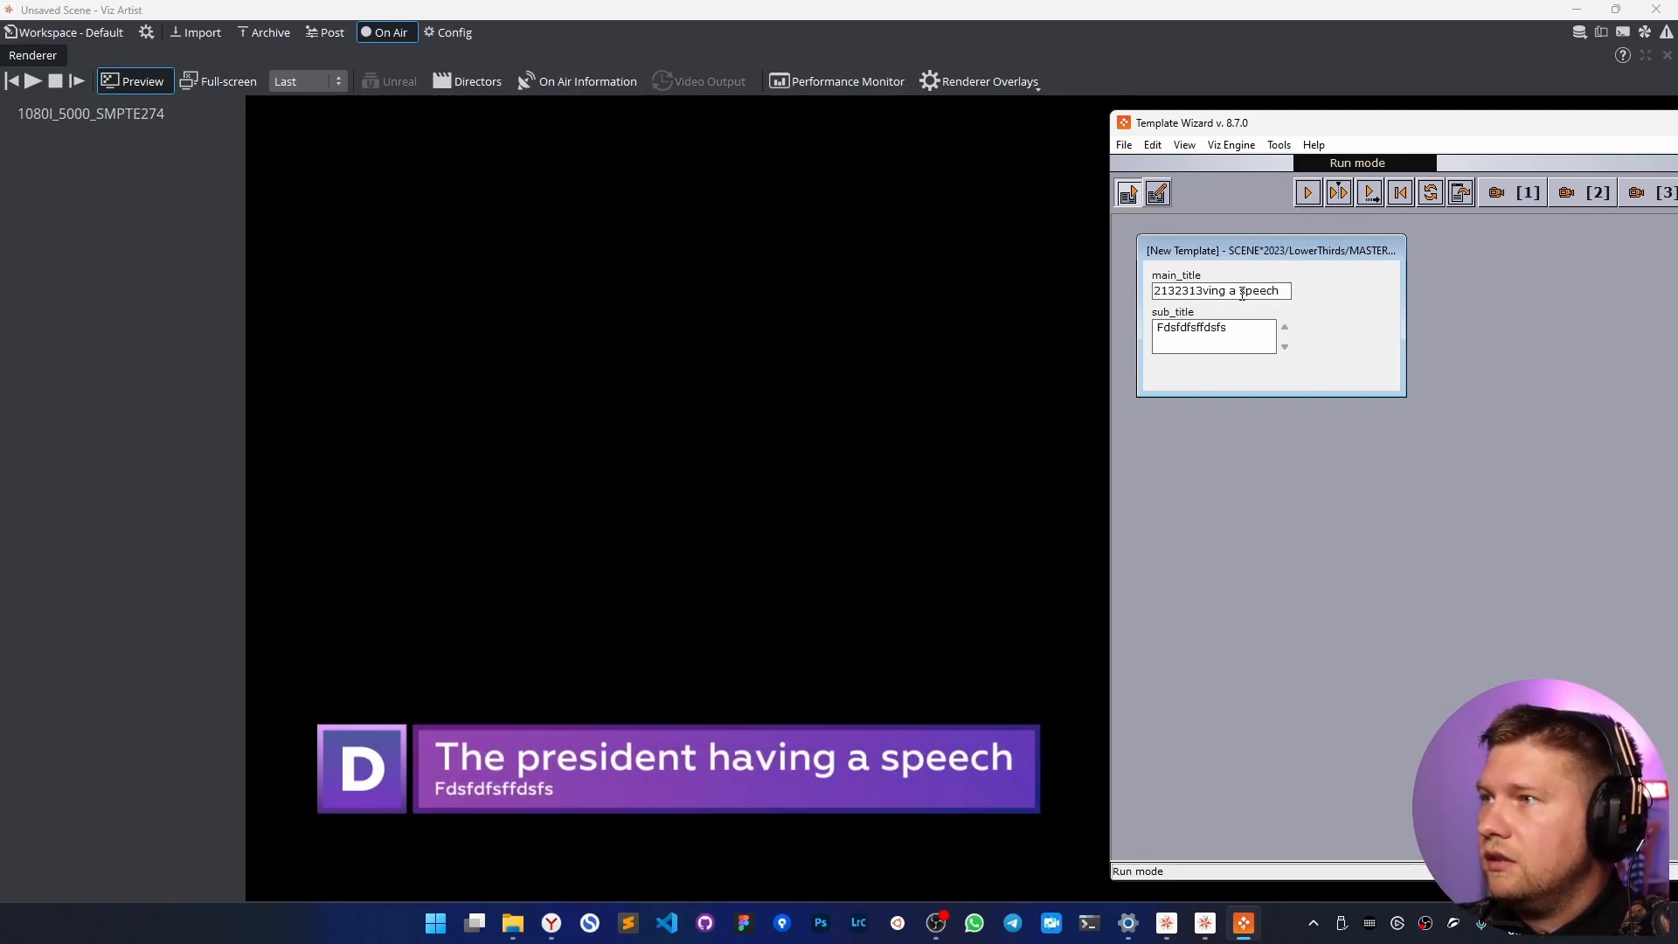
{"action": "double_click", "coordinate": [1192, 328]}
{"action": "type", "text": "2133 13 213 213"}
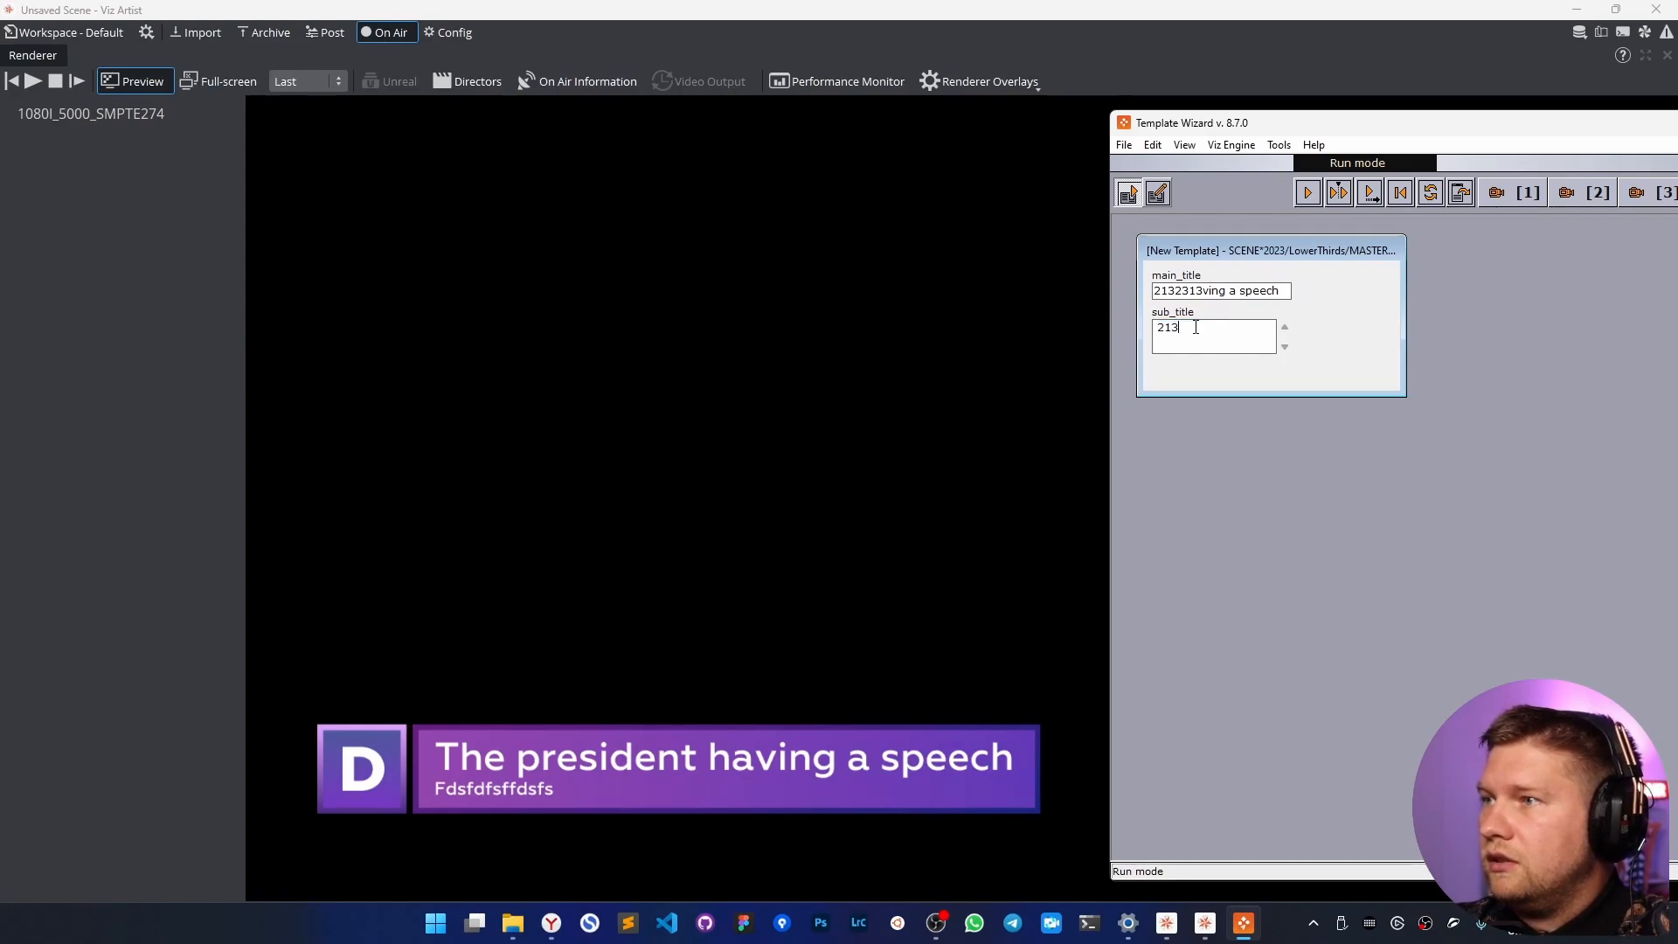
{"action": "left_click", "coordinate": [1311, 194]}
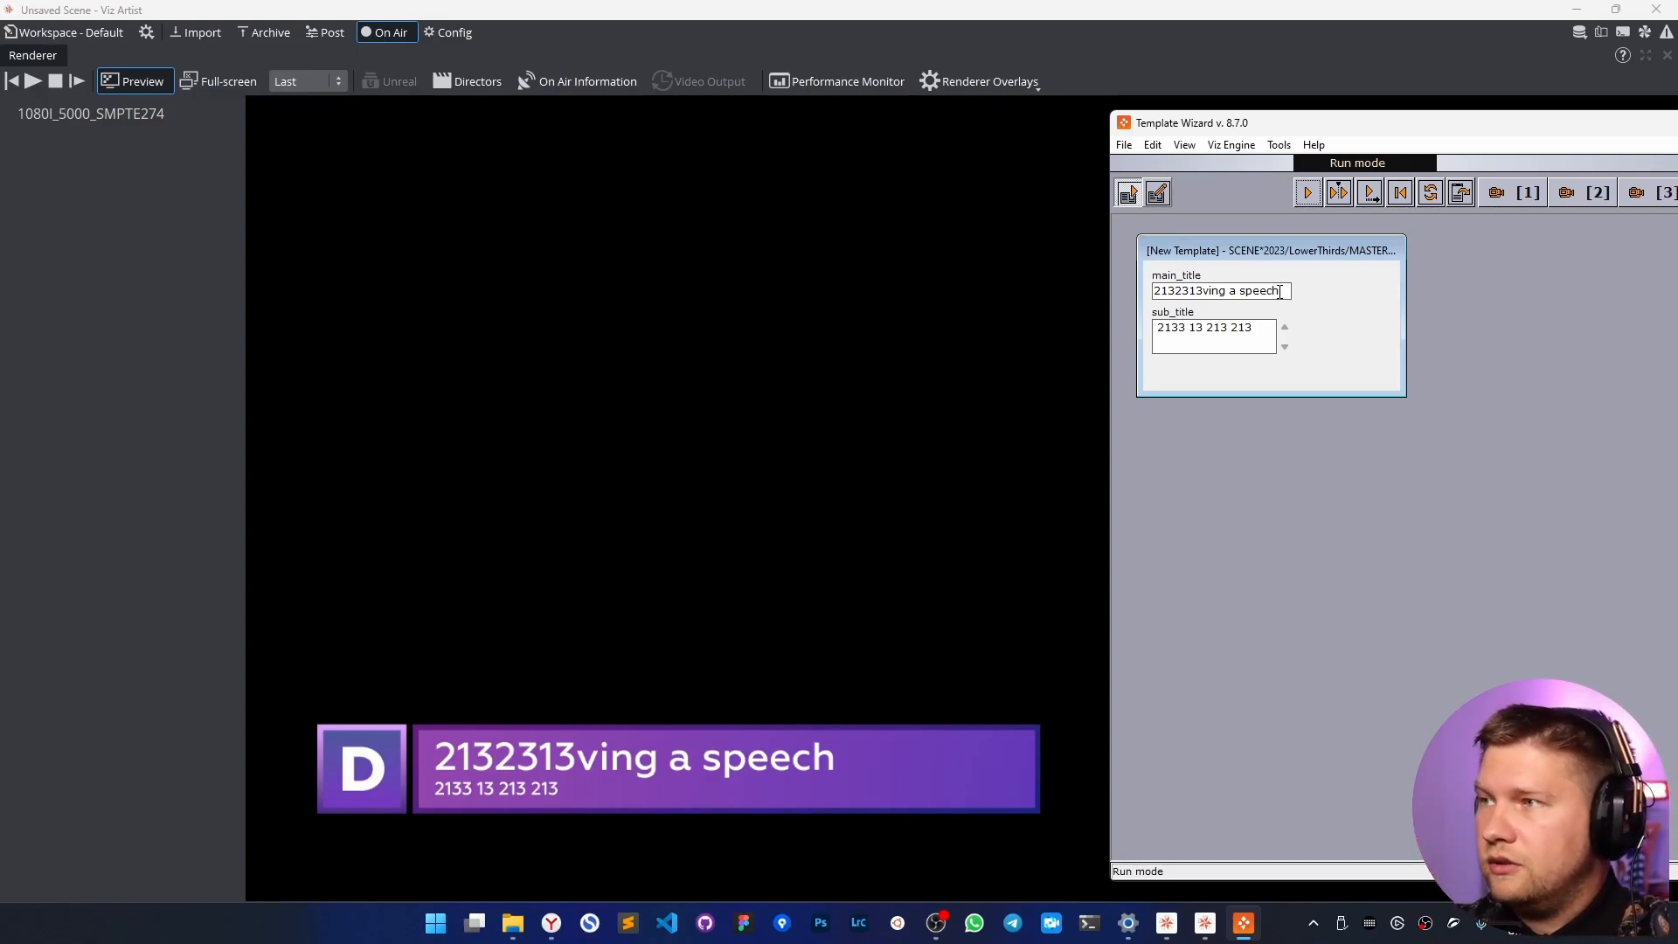
{"action": "key", "text": "ctrl+a"}
{"action": "type", "text": "1234 1234 123 4"}
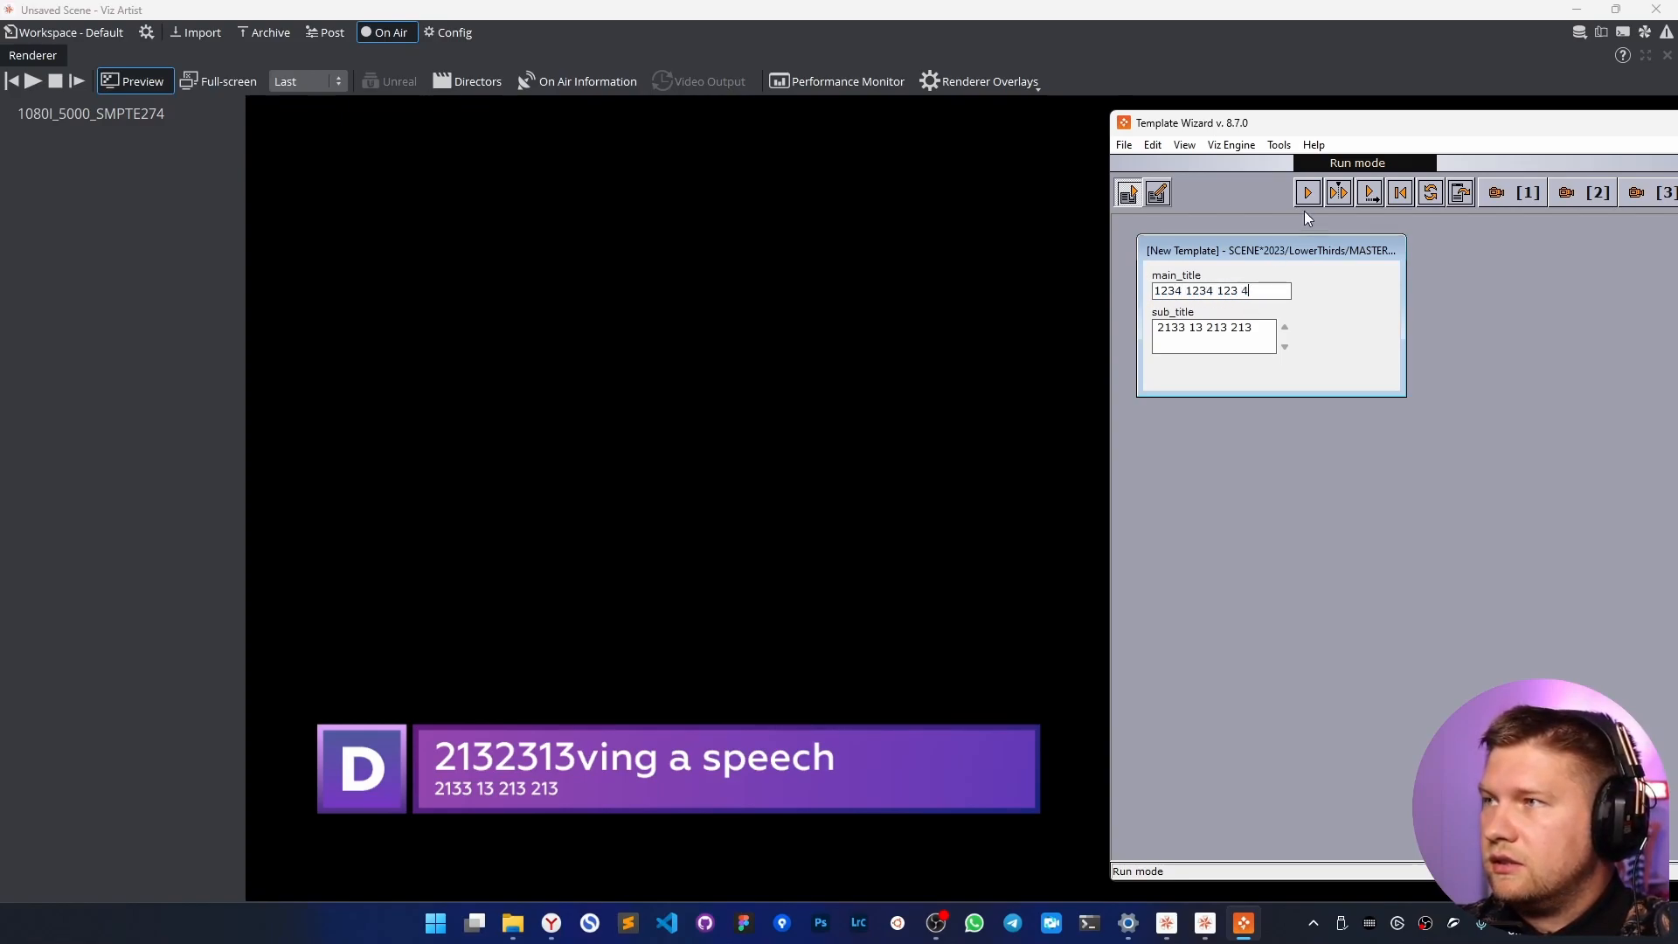
{"action": "left_click", "coordinate": [1306, 194]}
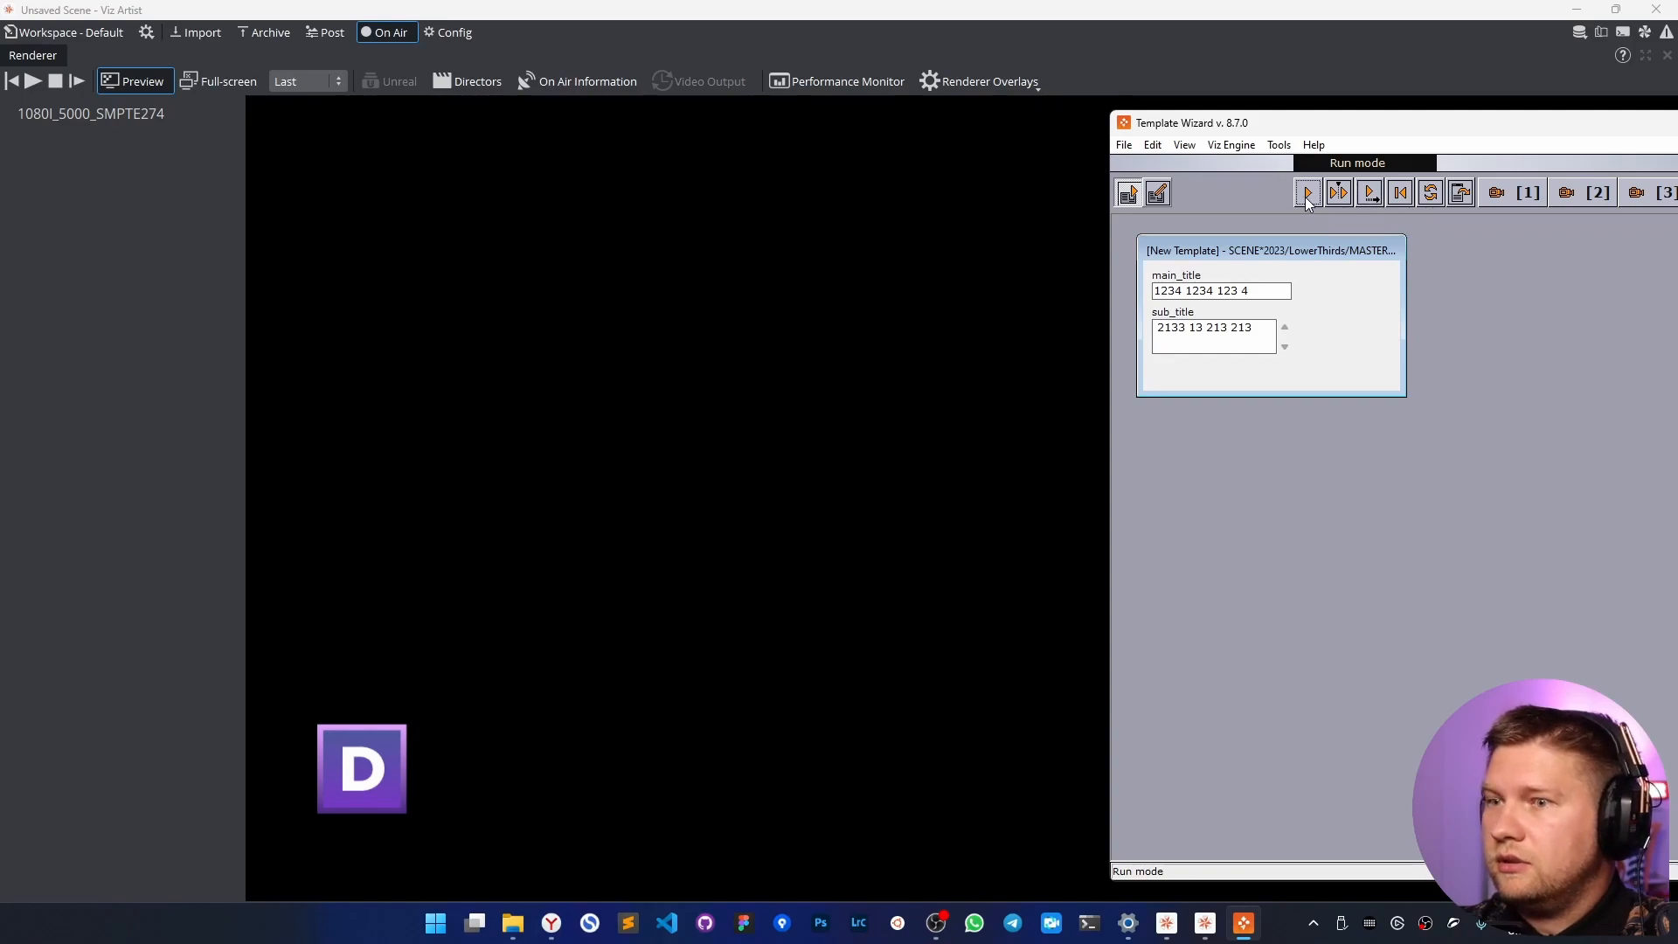
{"action": "left_click", "coordinate": [1306, 197]}
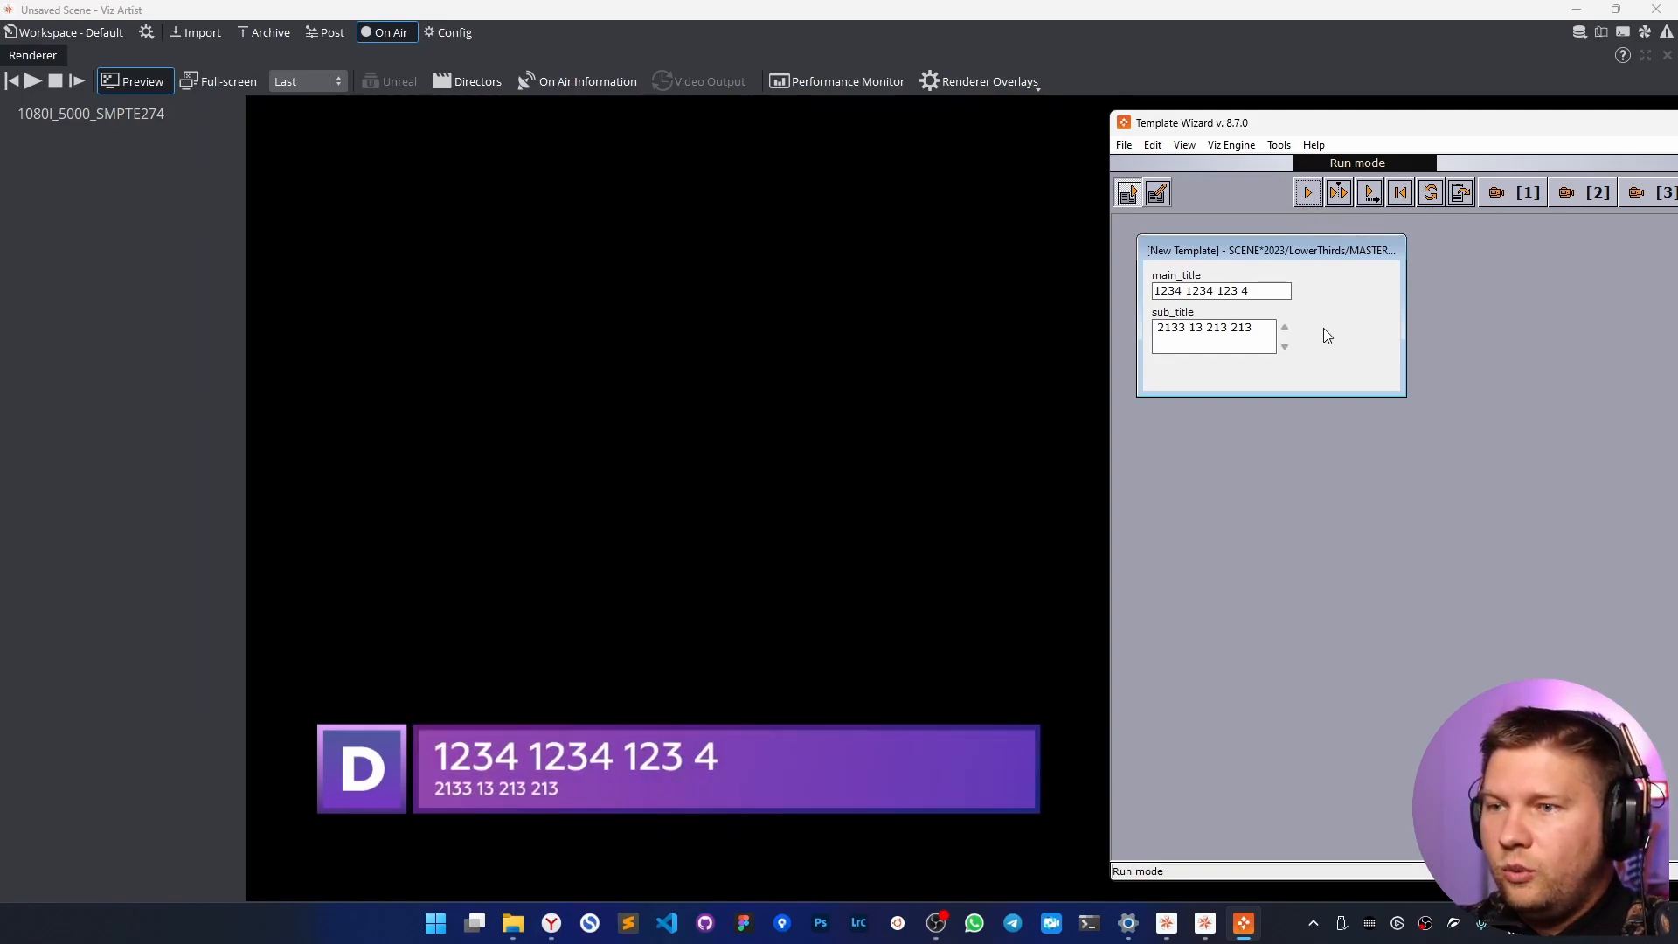
Clear the sub_title text and load the lower third with only the main title.
{"action": "left_click_drag", "start_coordinate": [1259, 328], "coordinate": [1145, 326]}
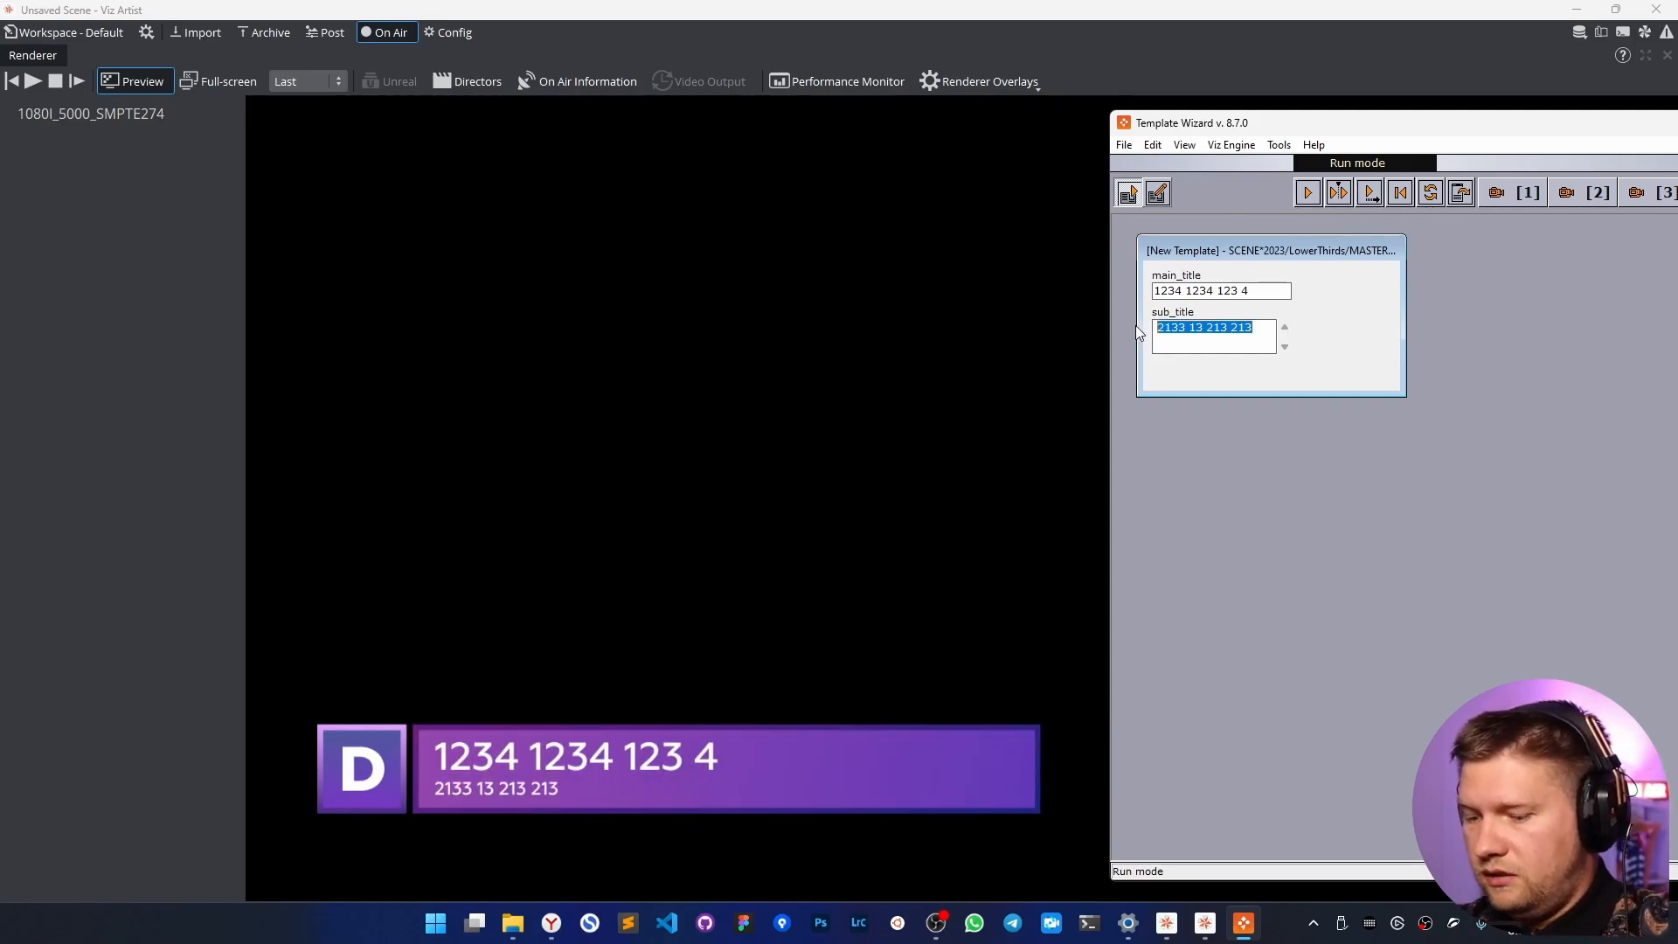
{"action": "key", "text": "BackSpace"}
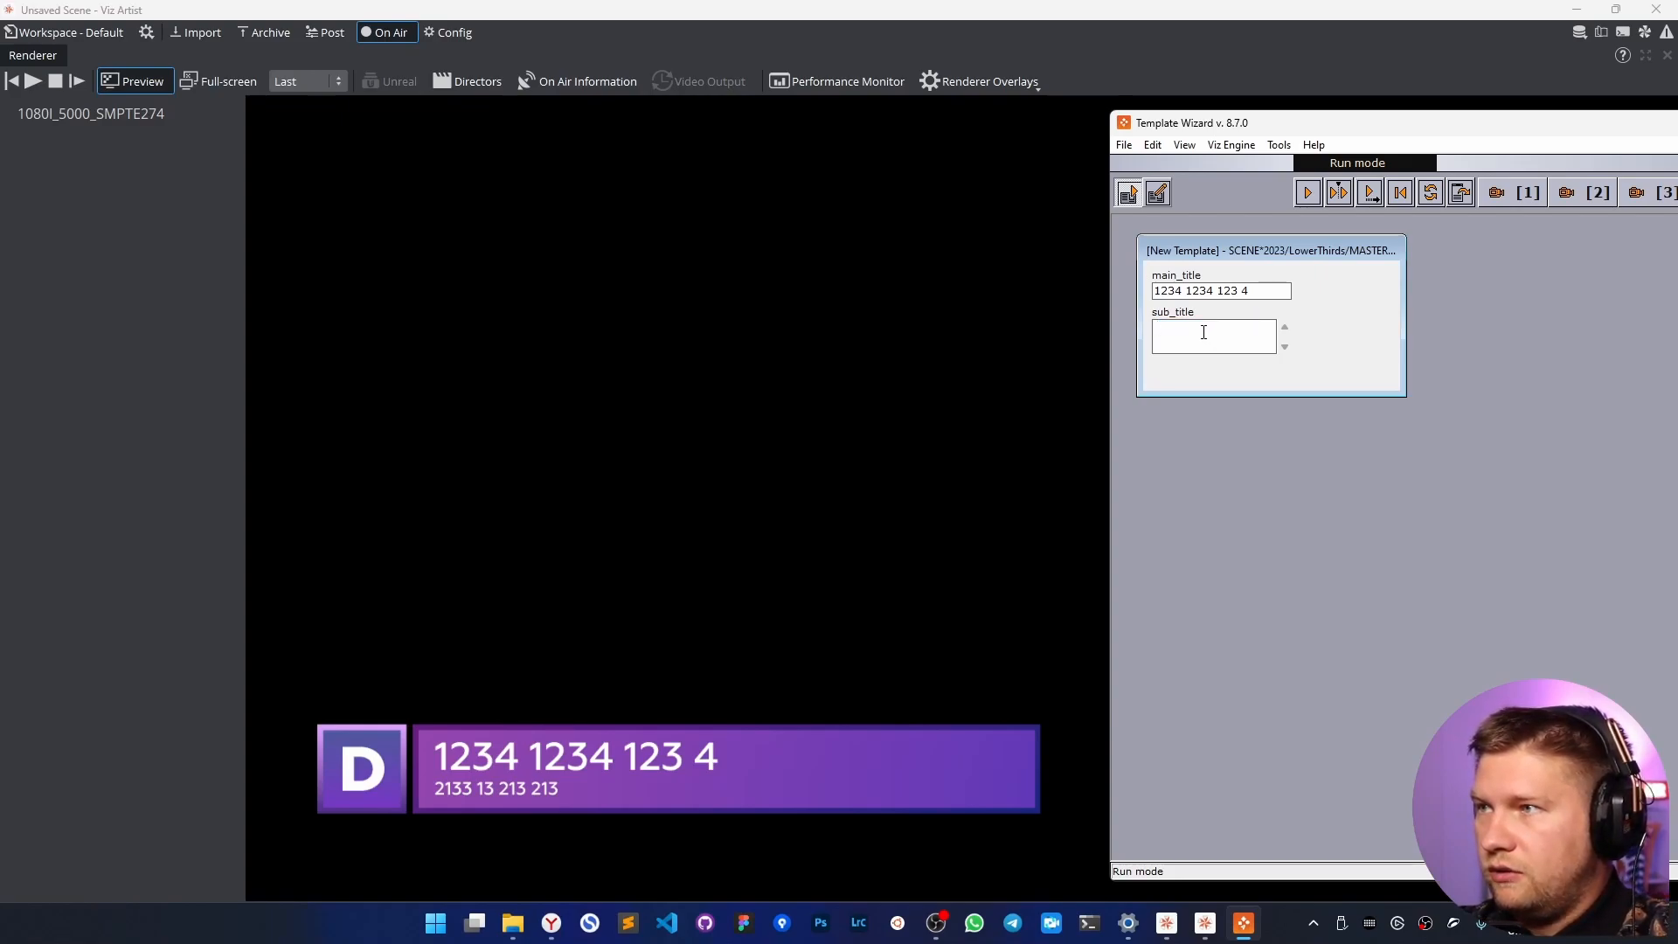
{"action": "left_click", "coordinate": [1307, 193]}
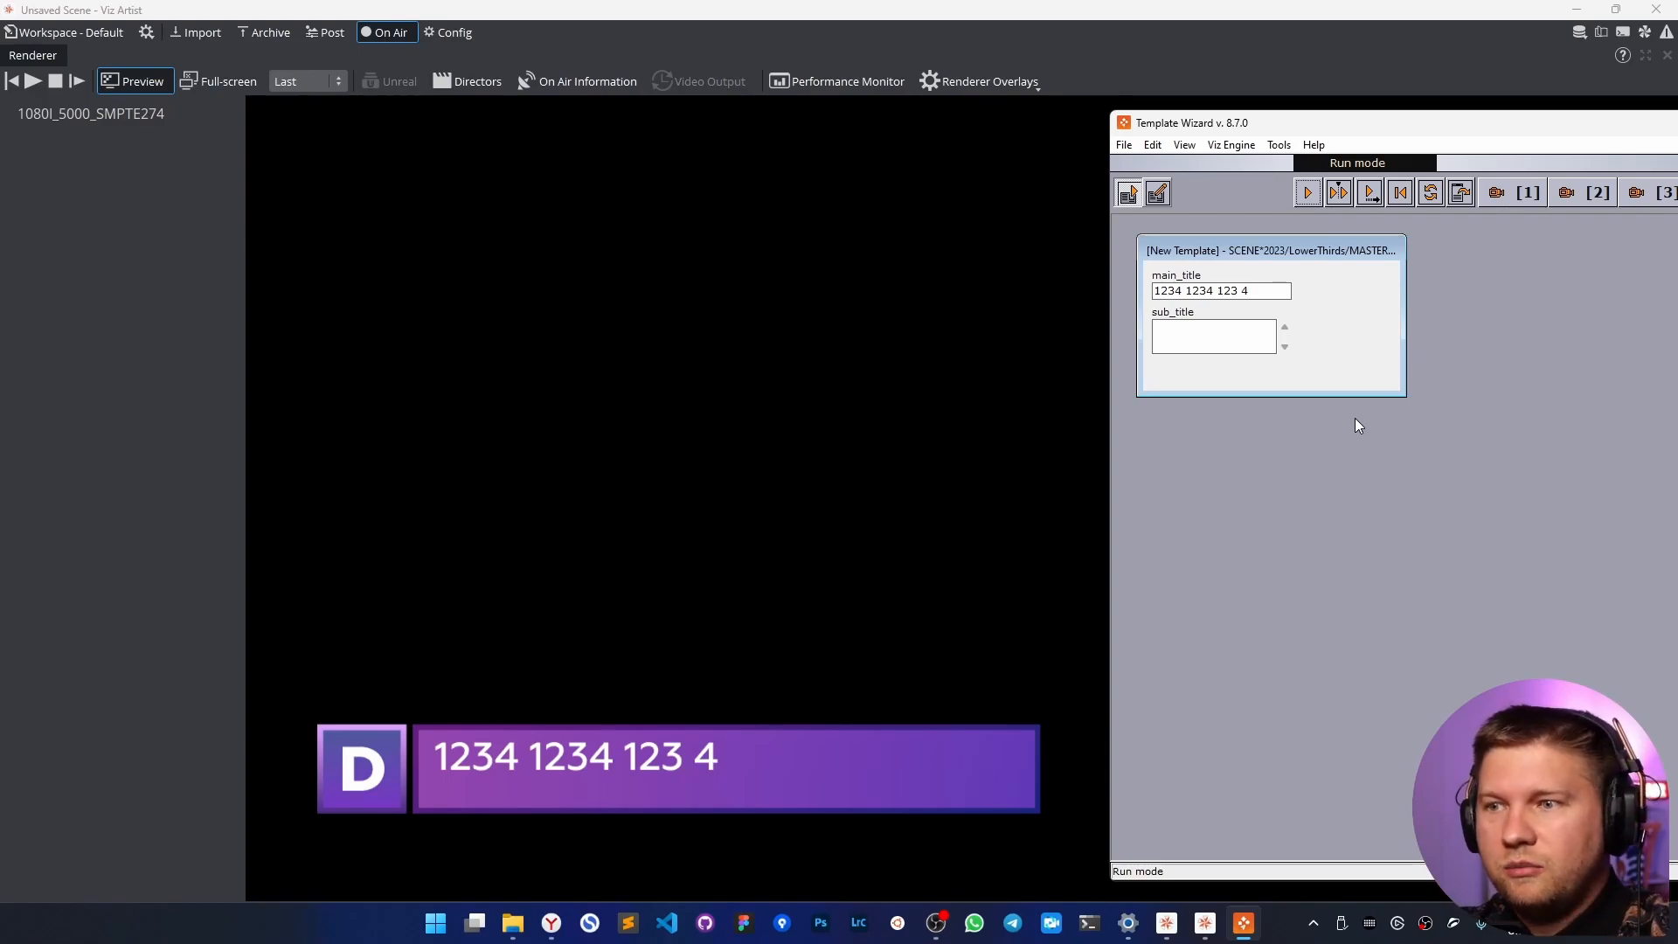
Leave On Air for the Default workspace and close the loaded scene.
{"action": "left_click", "coordinate": [45, 33]}
{"action": "left_click", "coordinate": [108, 885]}
{"action": "left_click", "coordinate": [844, 472]}
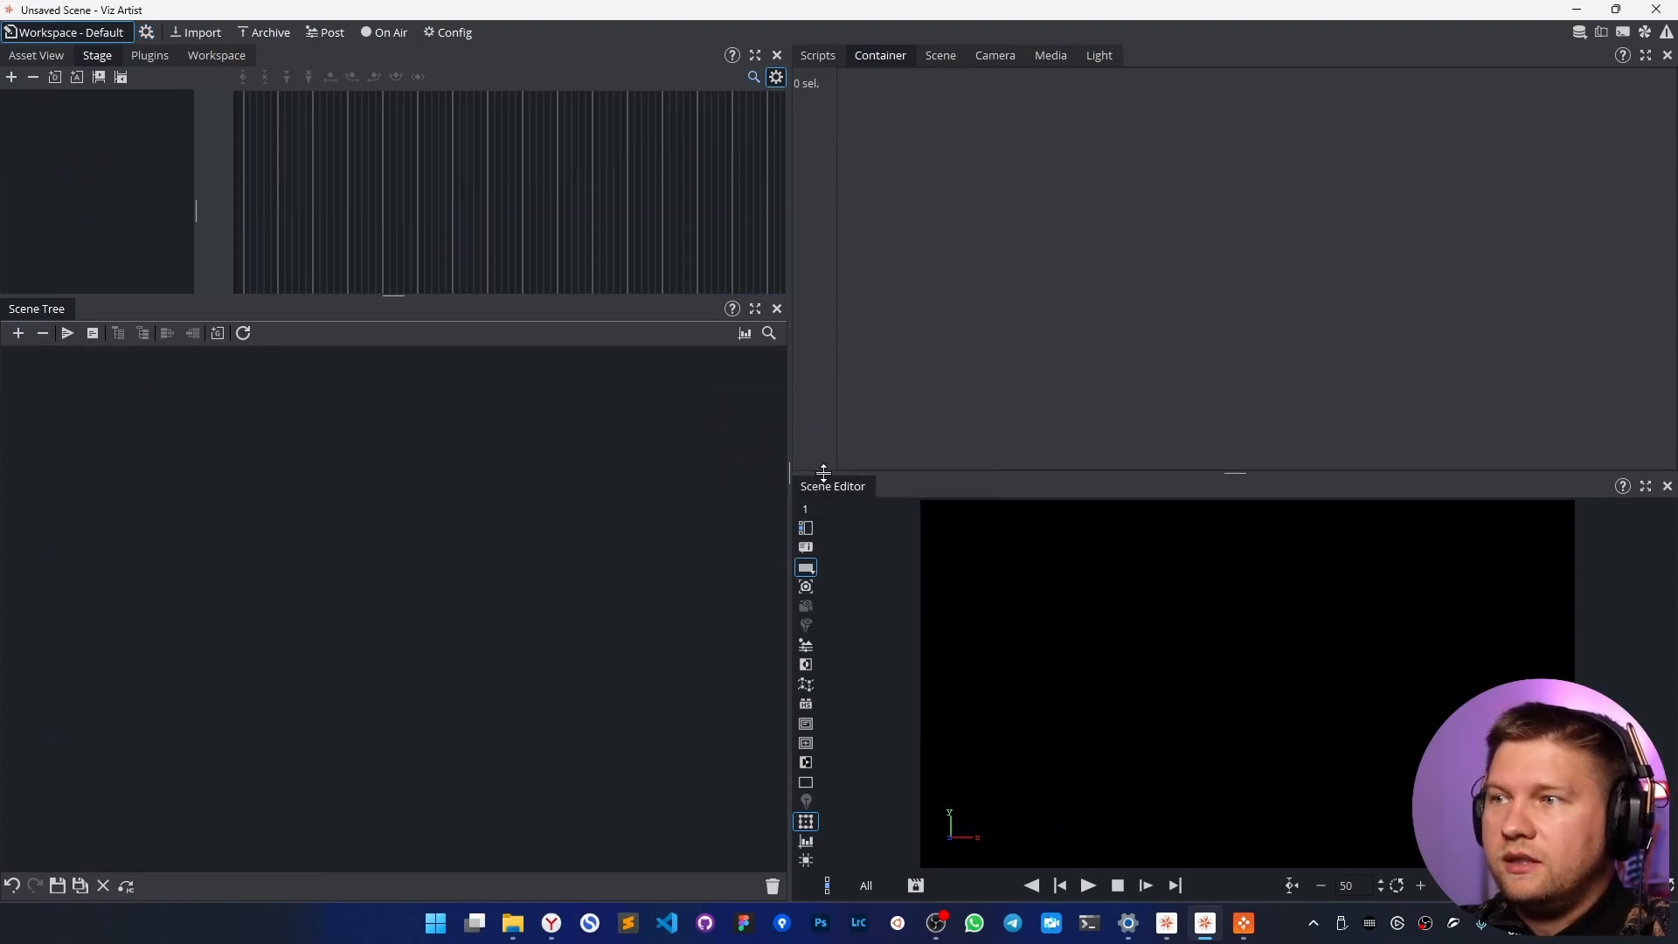
Switch to the dudin-tree workspace and open the Title scene from the 2023/LowerThirds folder.
{"action": "left_click", "coordinate": [145, 32]}
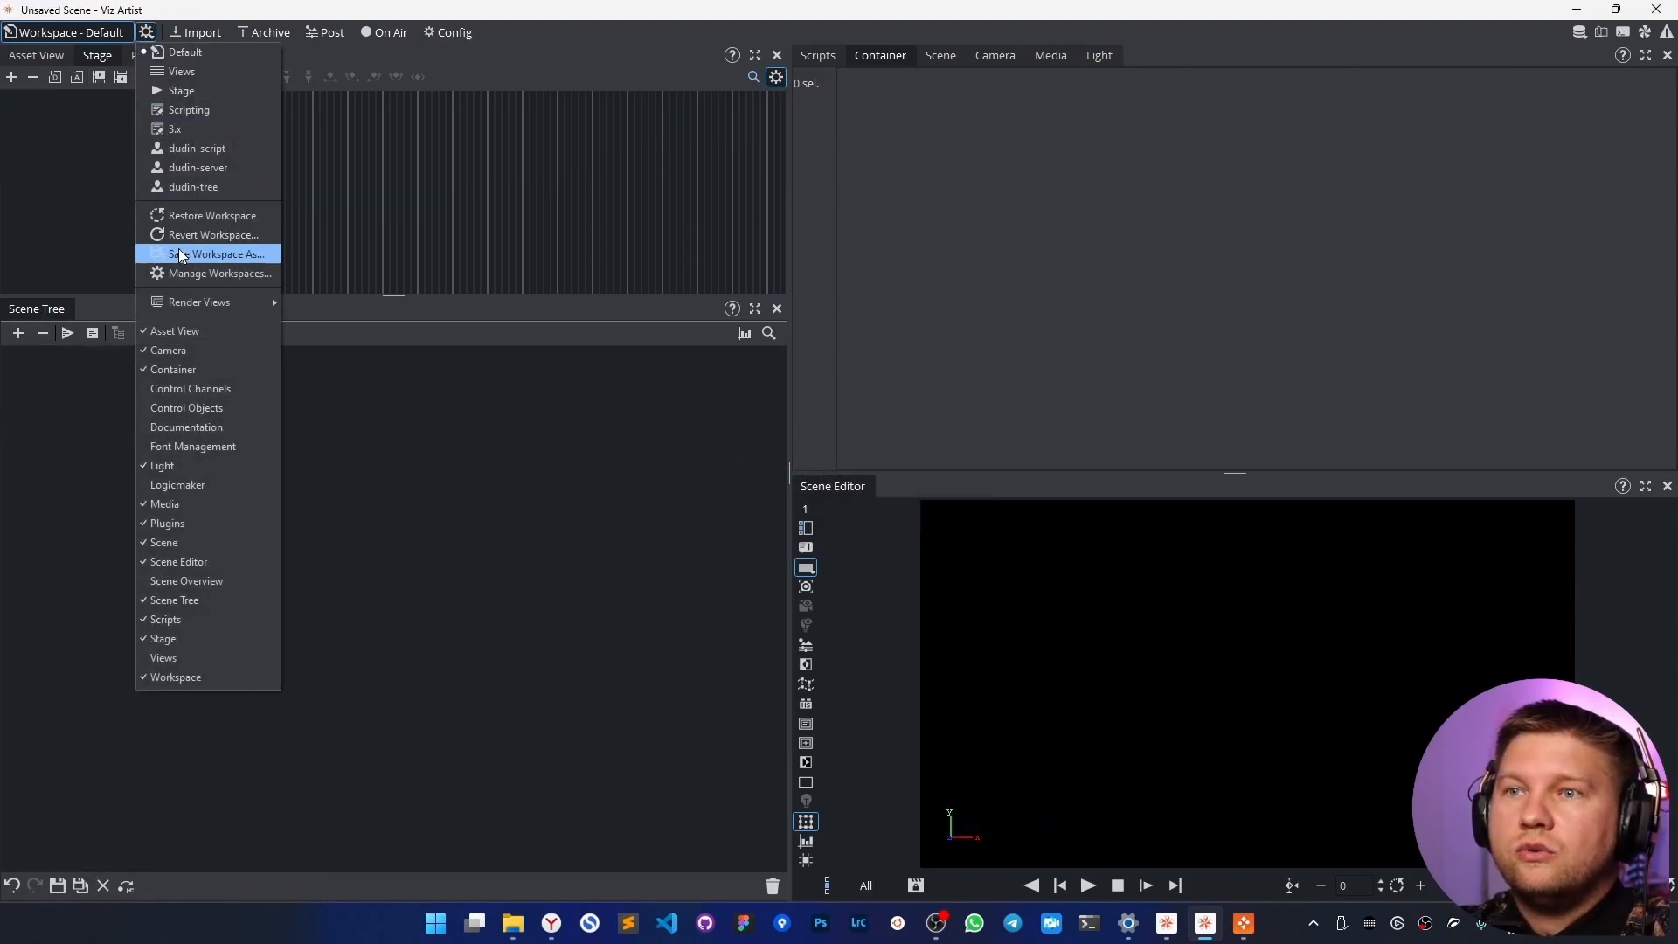
{"action": "left_click", "coordinate": [191, 185]}
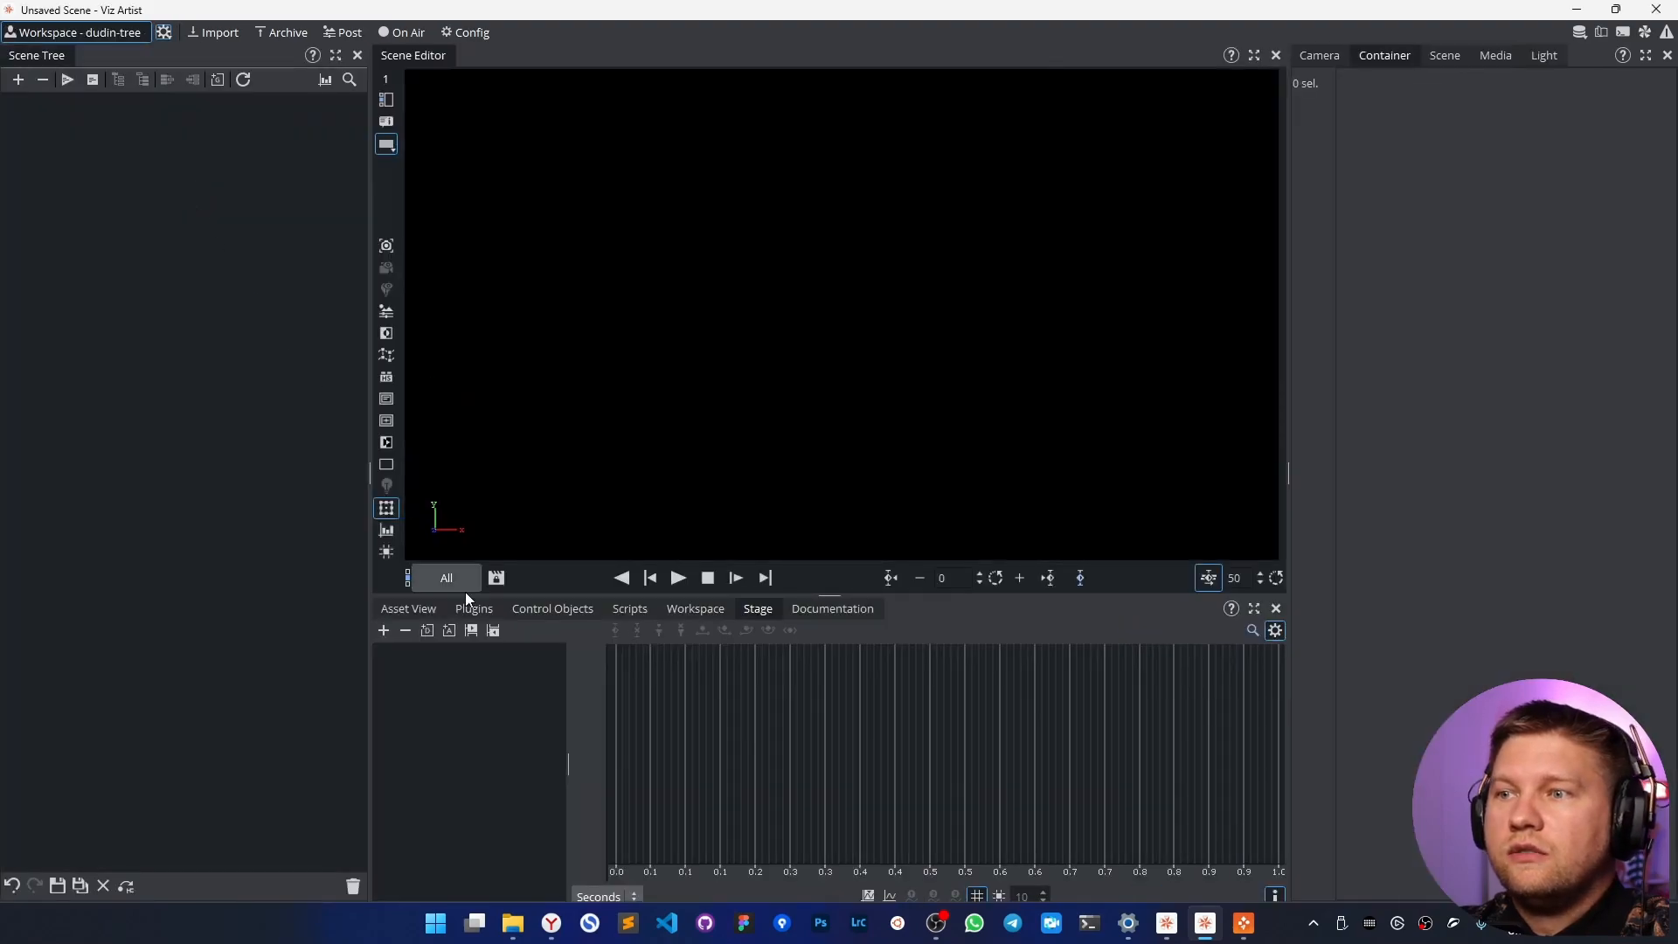
{"action": "left_click", "coordinate": [411, 609]}
{"action": "double_click", "coordinate": [779, 686]}
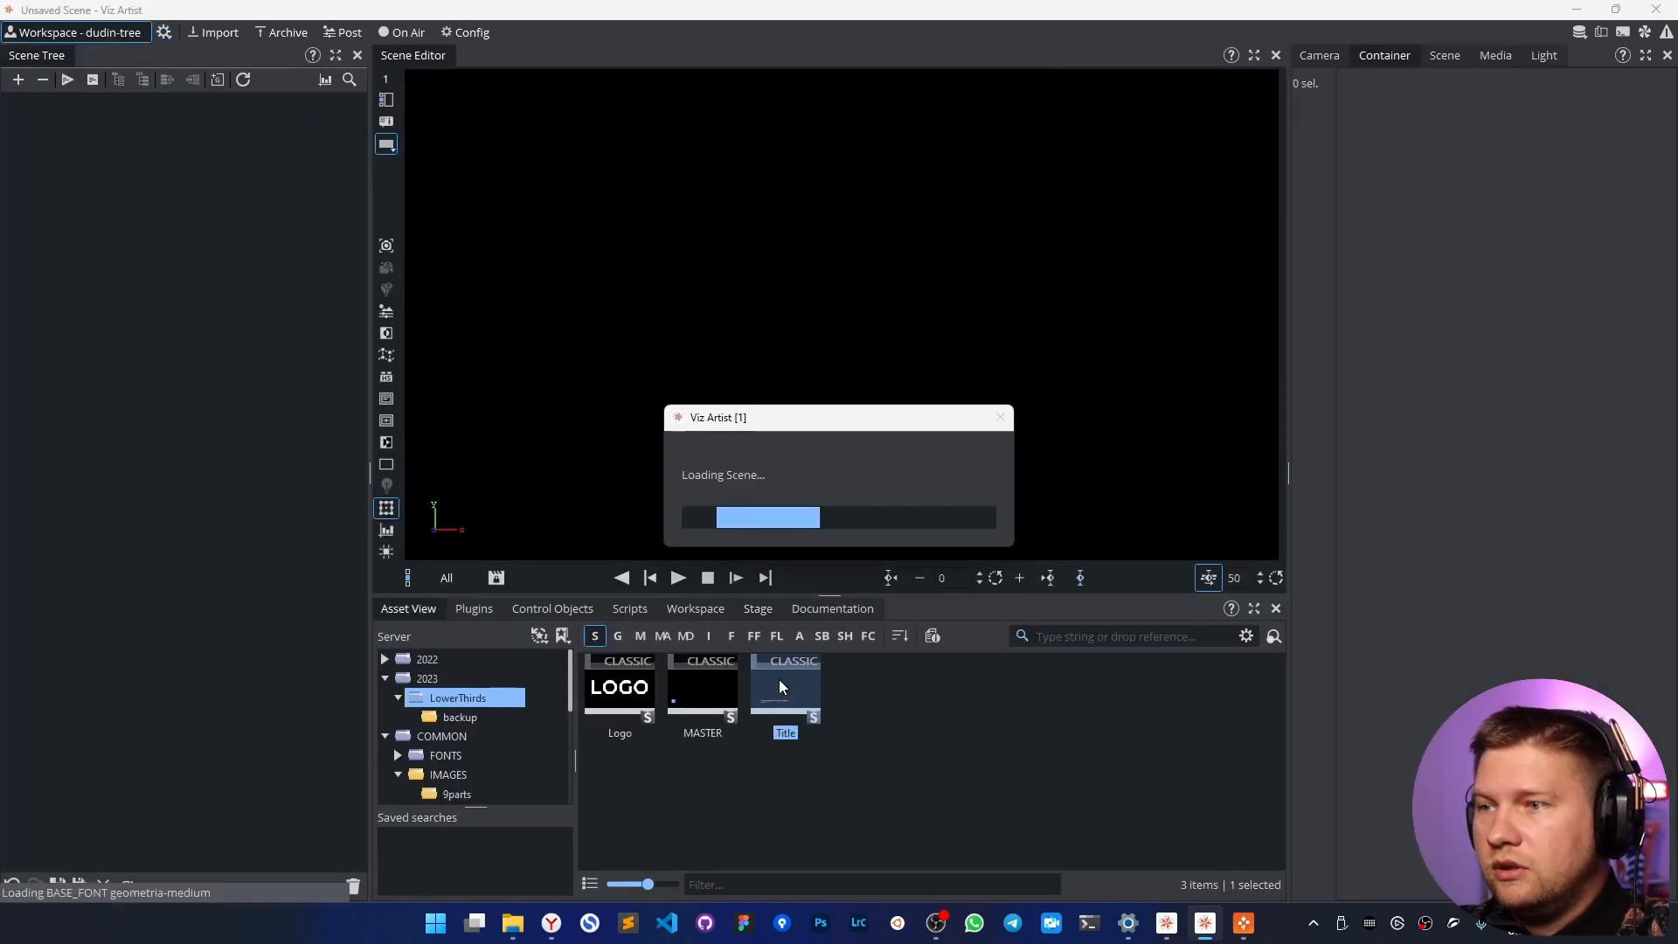
Add the Hide Empty plugin from the Control category to the sub_title container.
{"action": "left_click", "coordinate": [211, 250]}
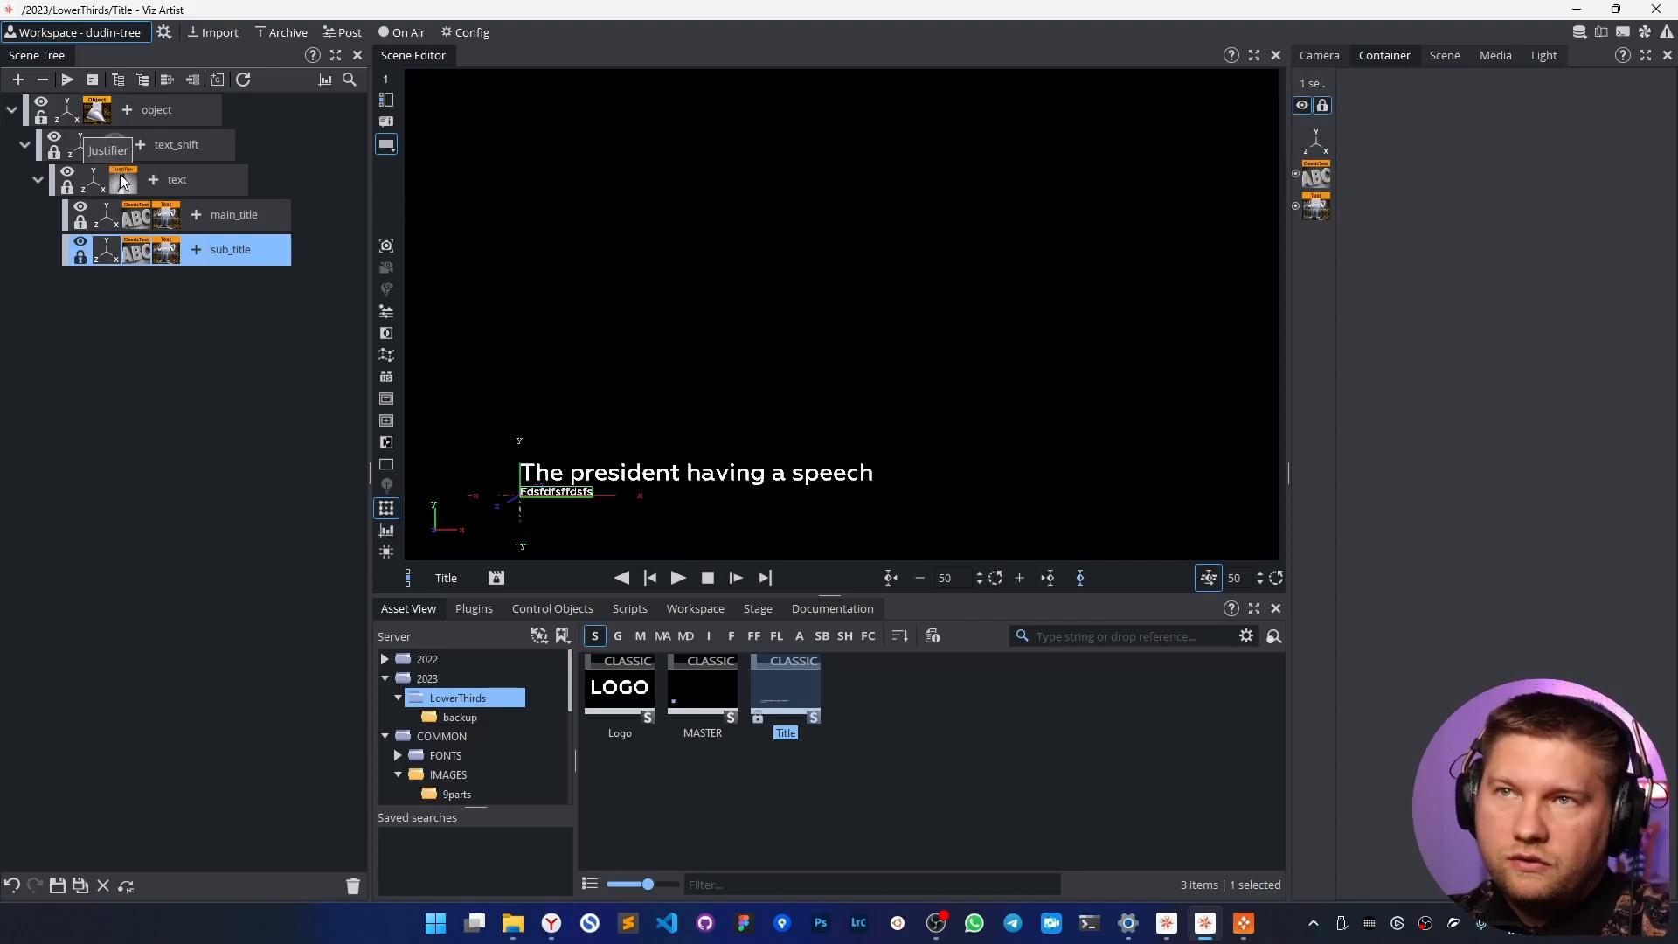
{"action": "left_click", "coordinate": [80, 245]}
{"action": "left_click", "coordinate": [81, 246]}
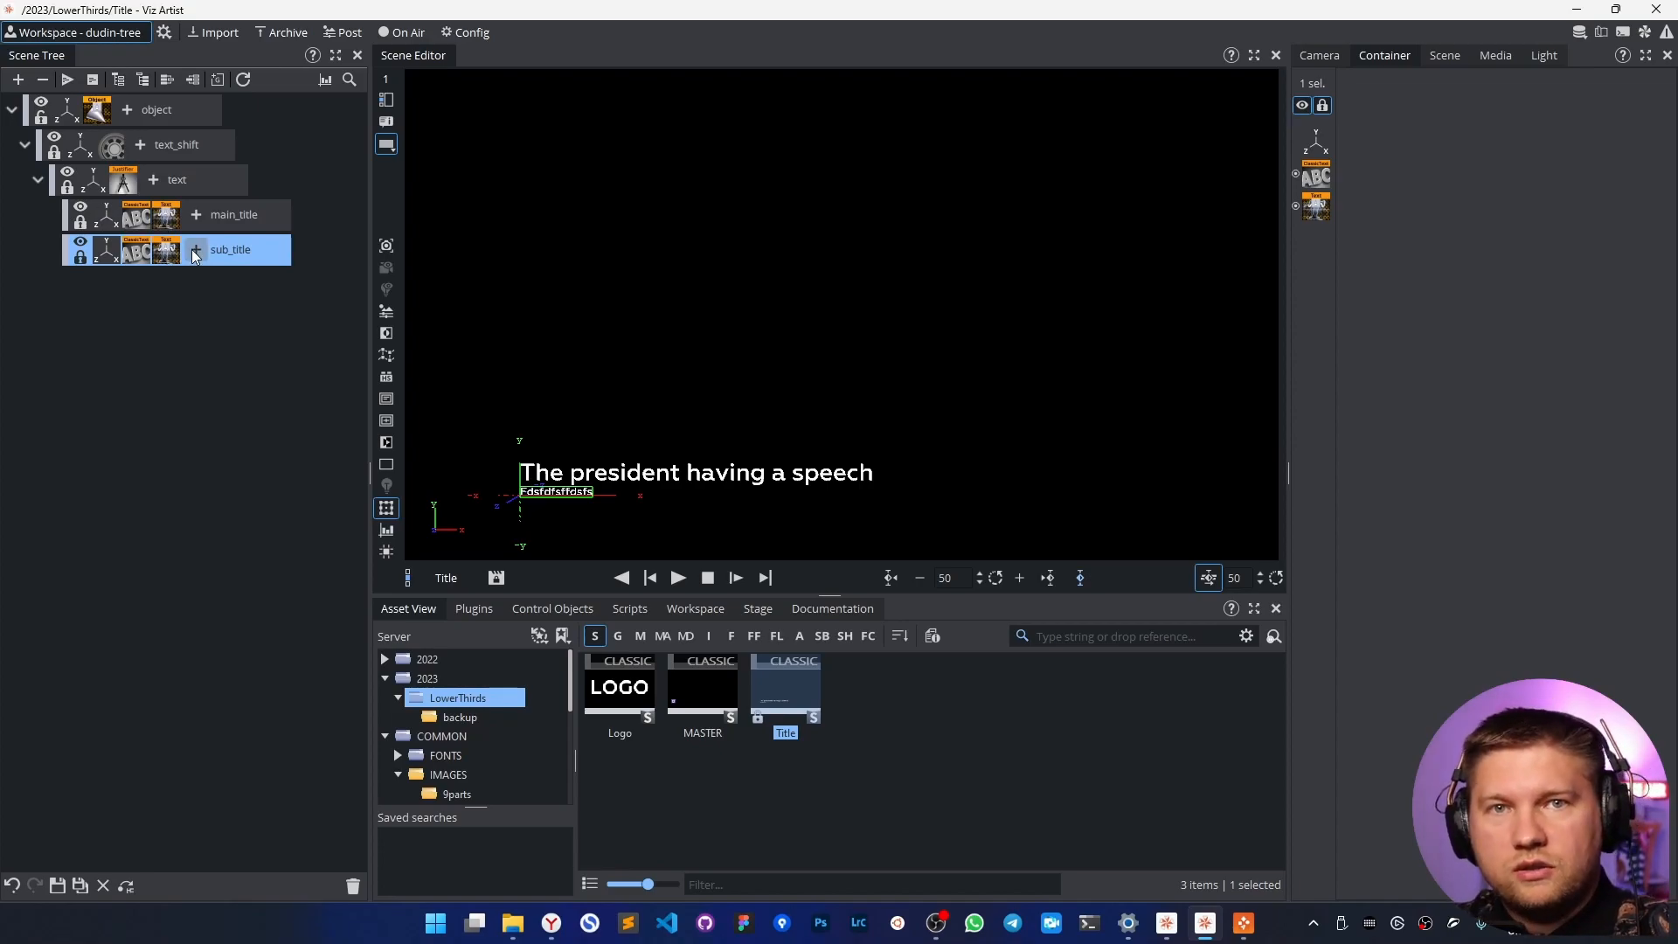
{"action": "left_click", "coordinate": [474, 608]}
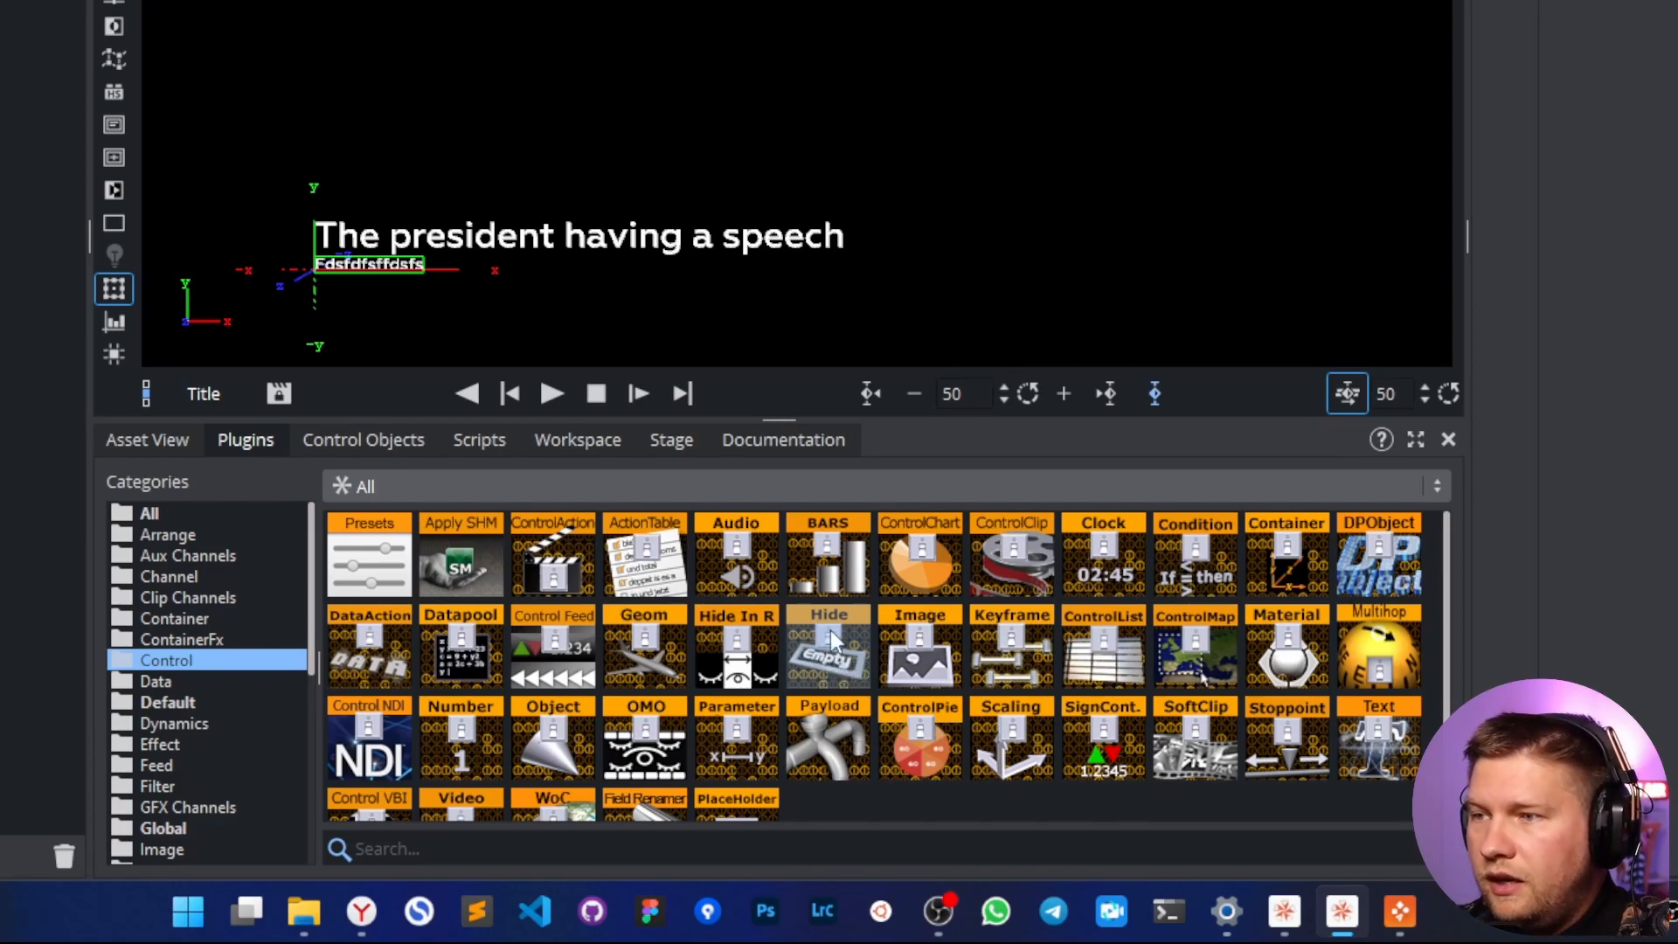
{"action": "left_click_drag", "start_coordinate": [830, 659], "coordinate": [160, 149]}
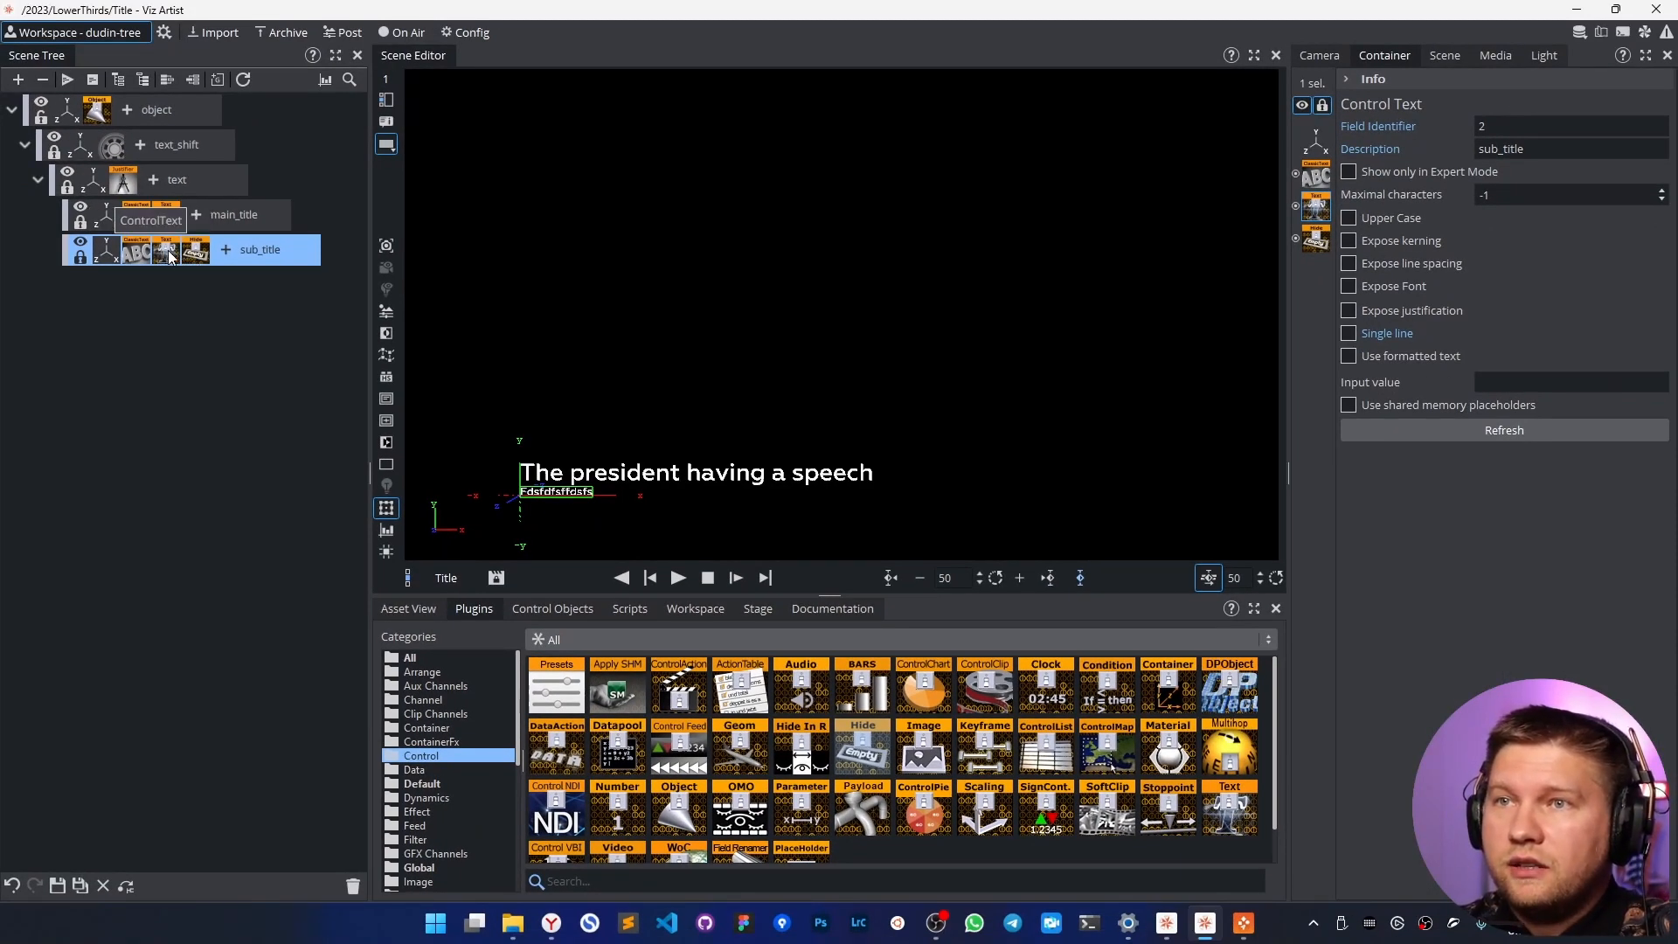
Set the field identifier of the sub_title container's Hide Empty plugin to 2, matching its Control Text.
{"action": "left_click", "coordinate": [1486, 125]}
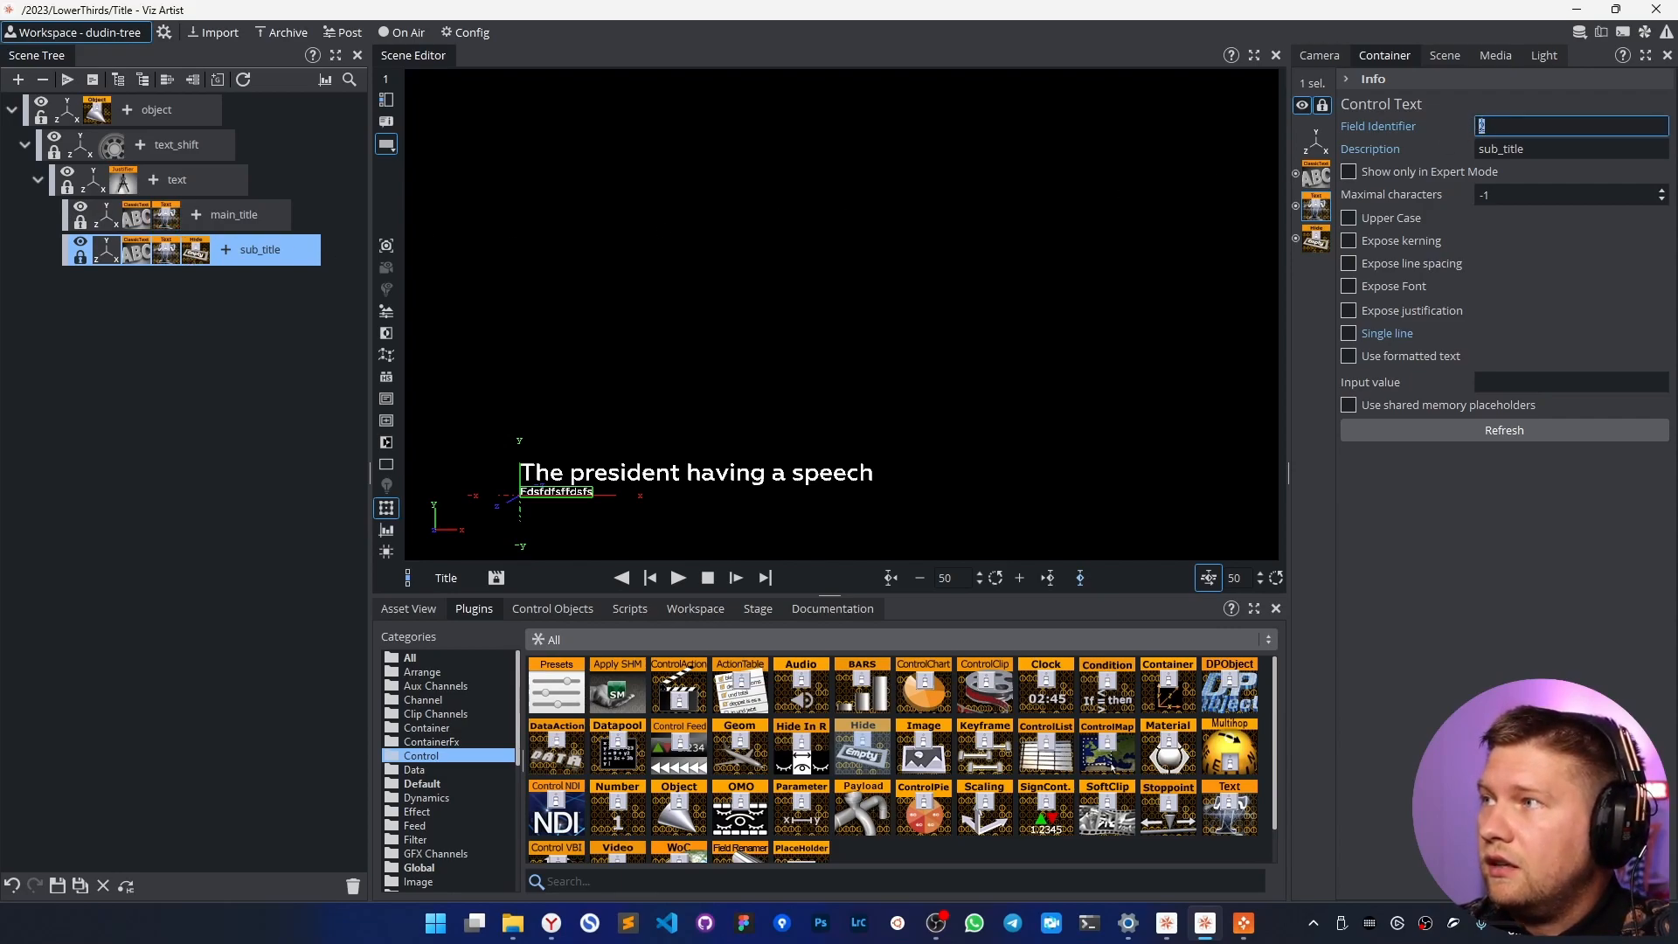
{"action": "left_click", "coordinate": [195, 254]}
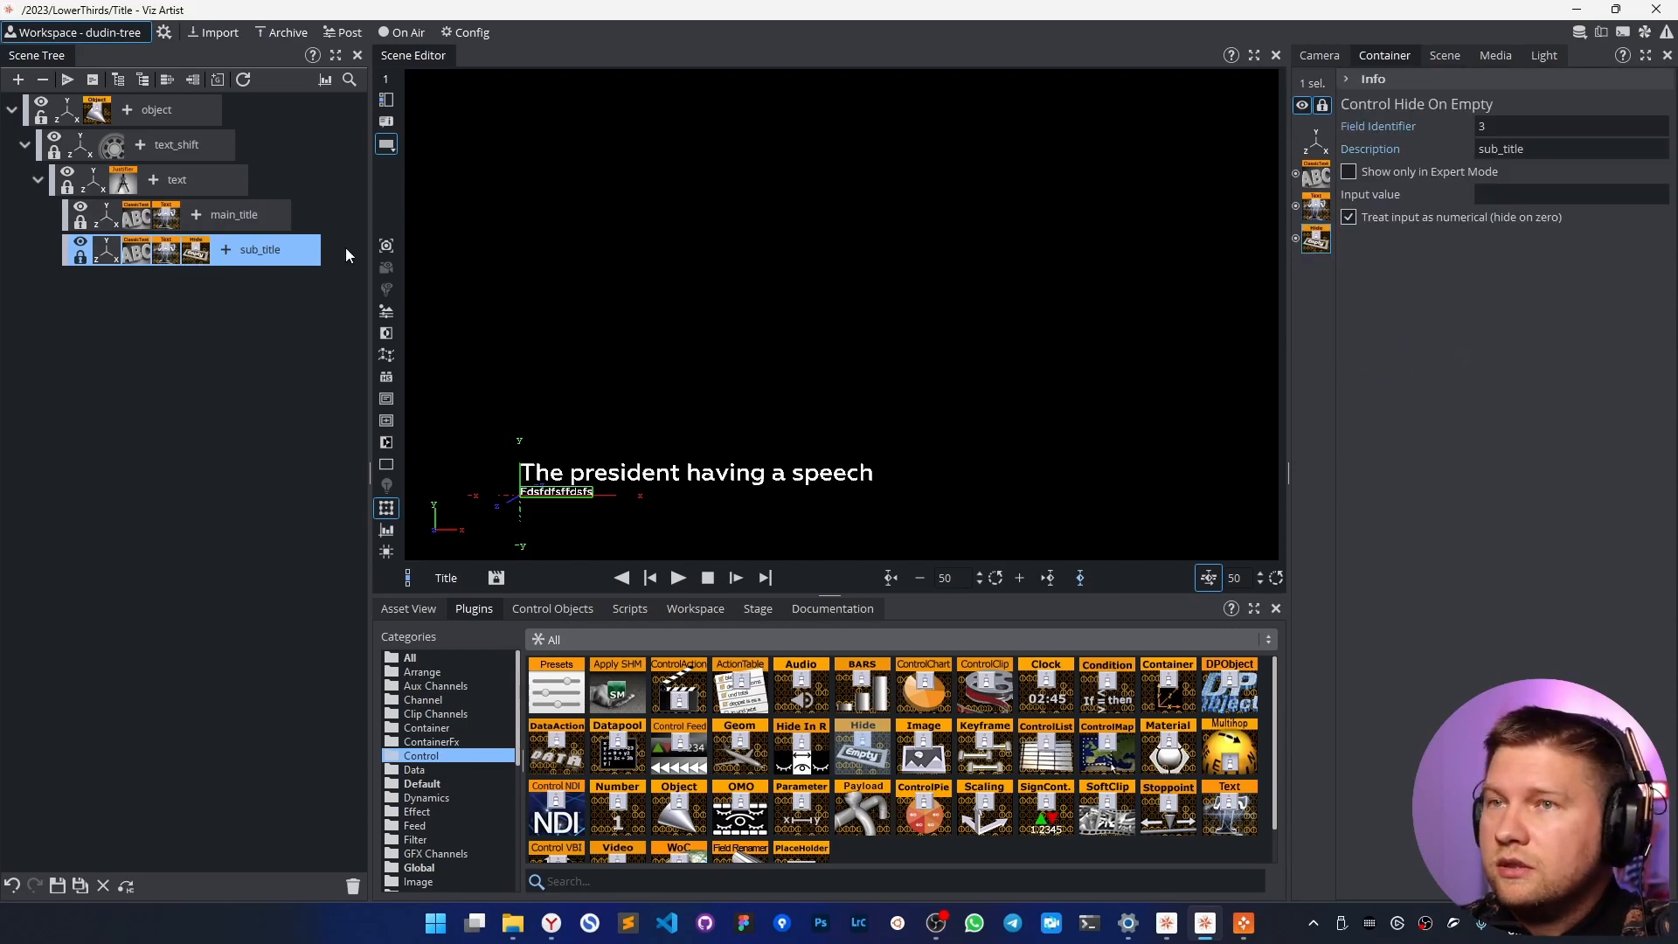
{"action": "left_click", "coordinate": [1481, 127]}
{"action": "type", "text": "2"}
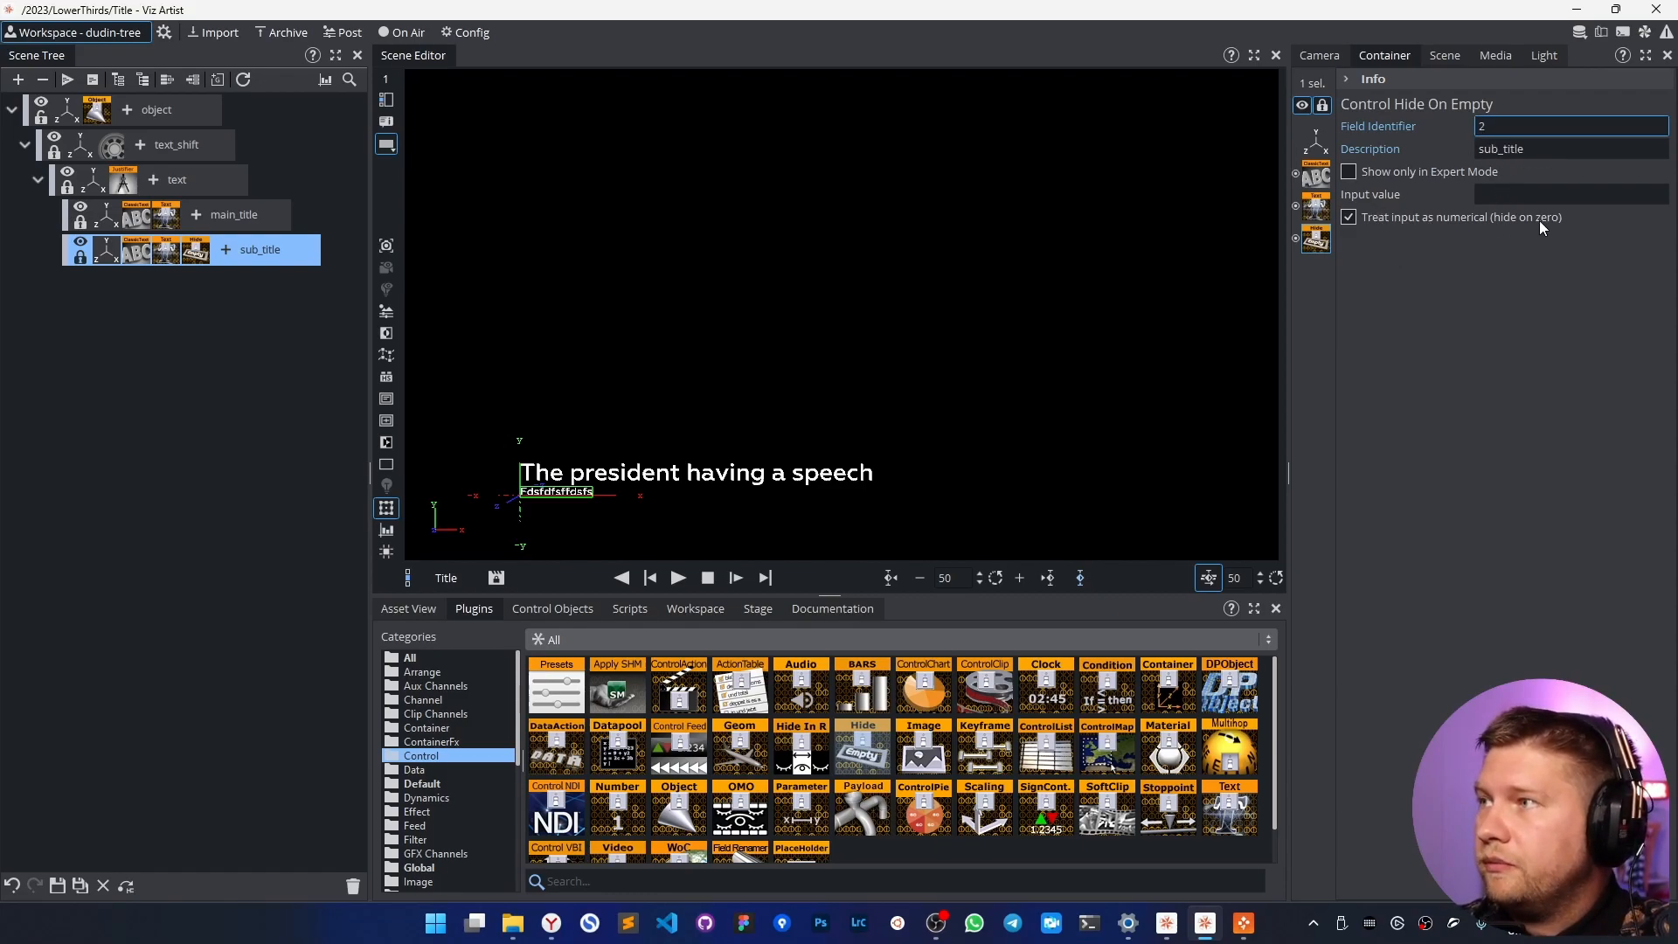
Copy the Hide Empty plugin to the main_title container and set its field identifier to 1, matching its Control Text.
{"action": "left_click_drag", "start_coordinate": [196, 253], "coordinate": [197, 222]}
{"action": "left_click", "coordinate": [197, 222]}
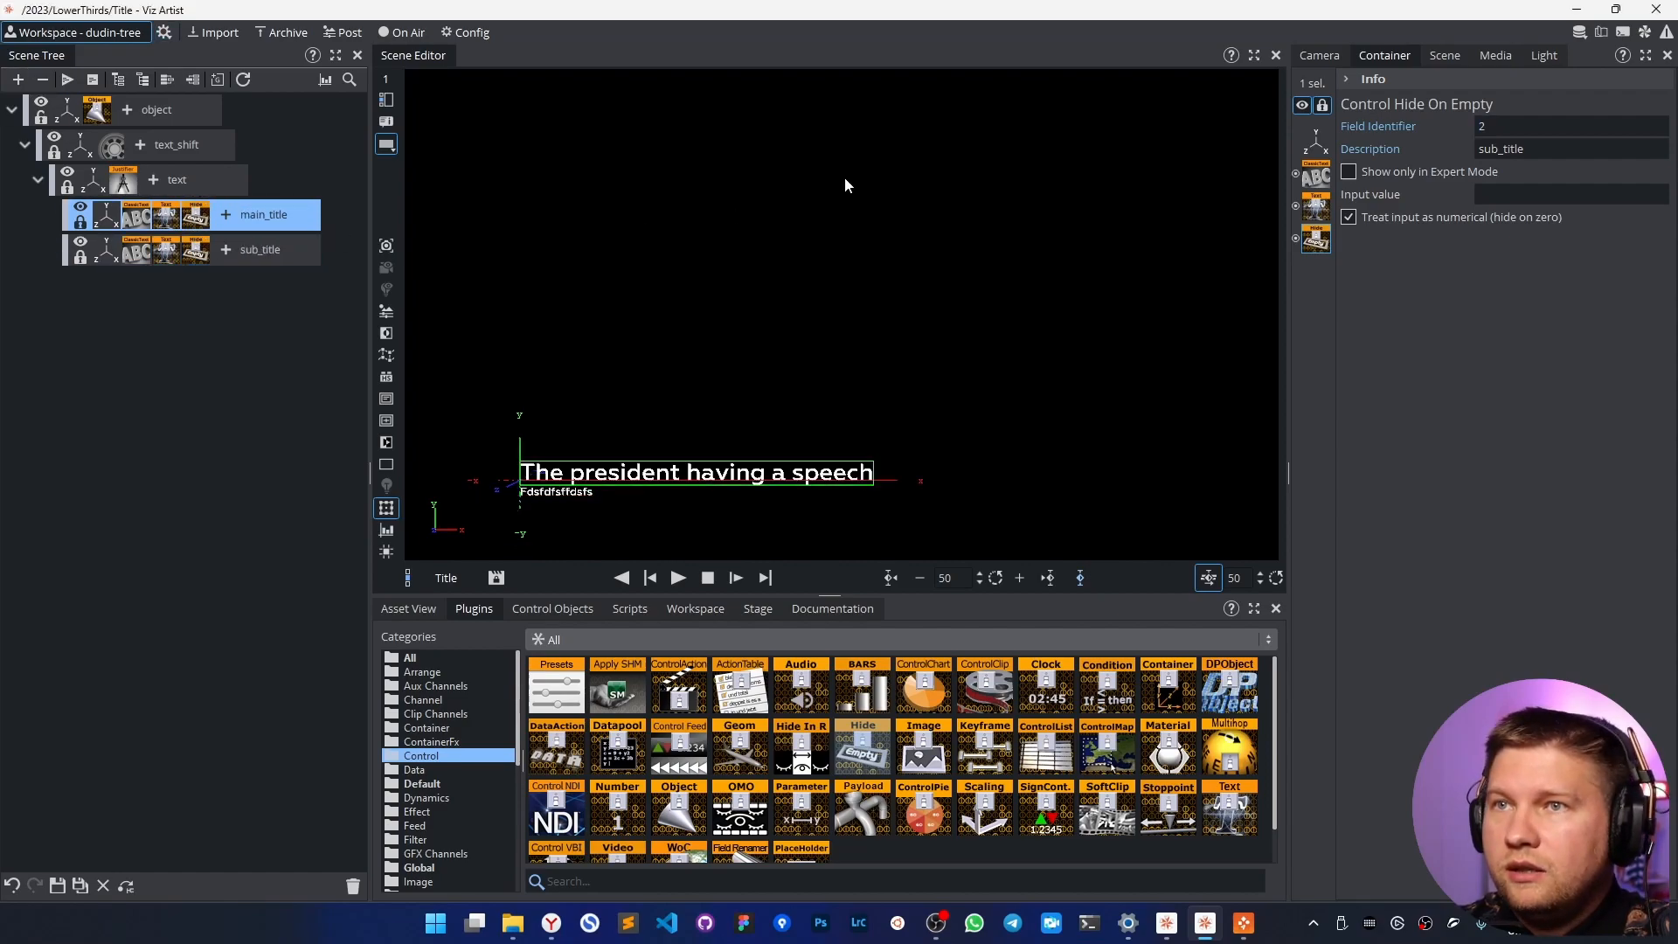
{"action": "left_click", "coordinate": [1481, 125]}
{"action": "type", "text": "1"}
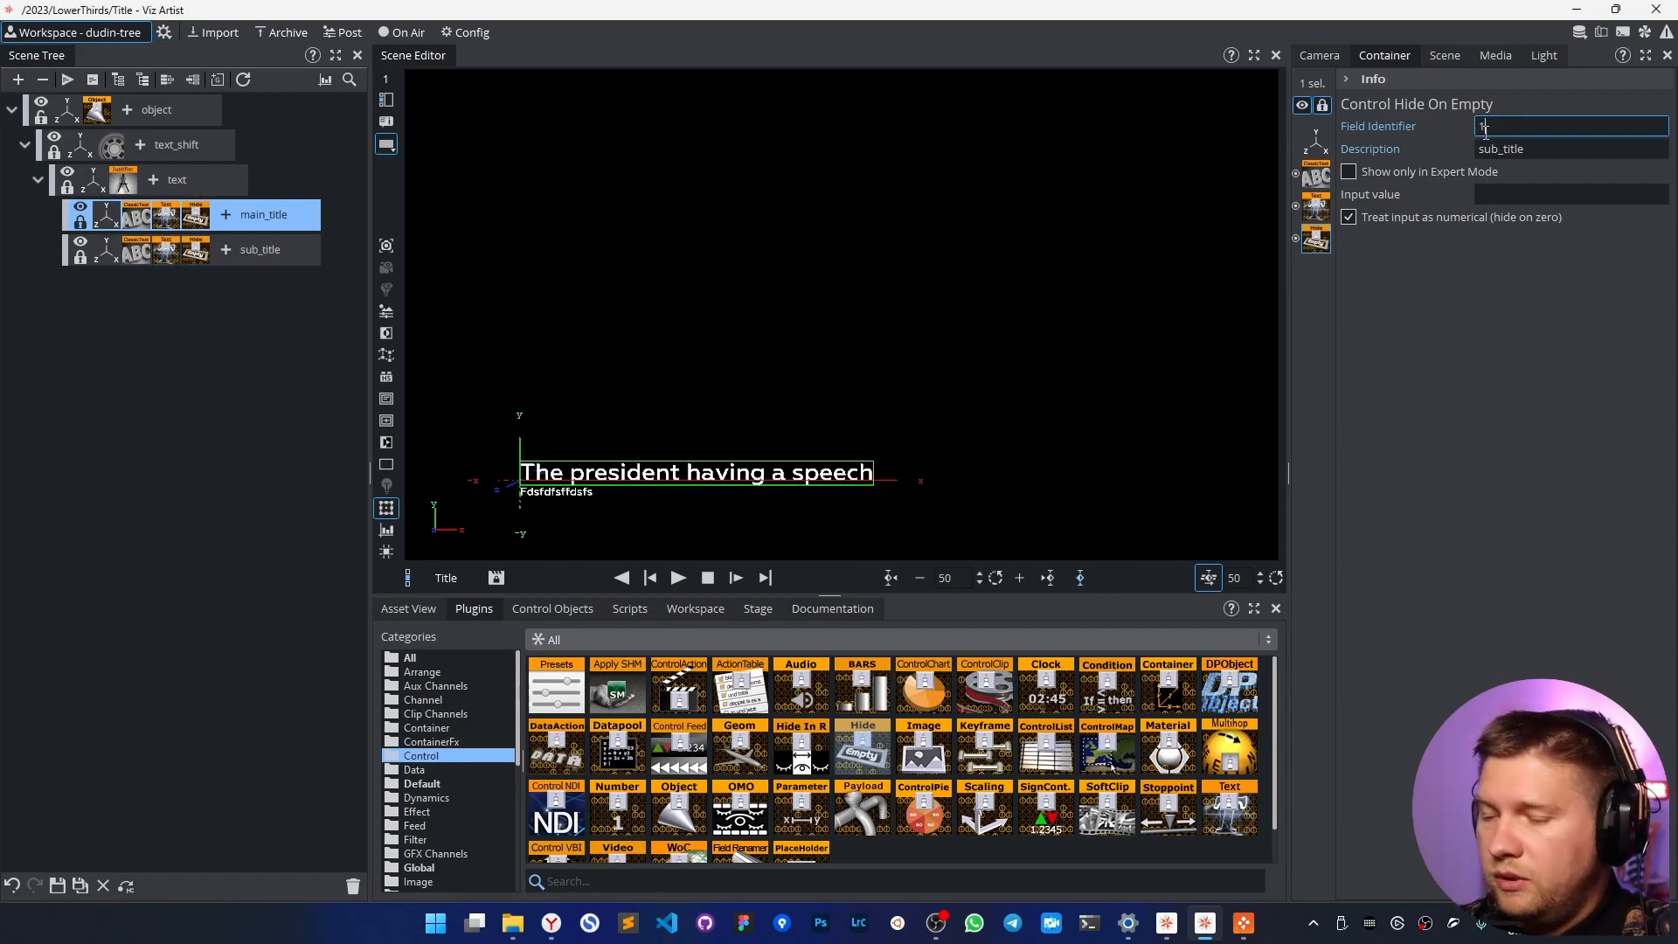
{"action": "left_click", "coordinate": [1317, 210]}
{"action": "left_click", "coordinate": [1512, 126]}
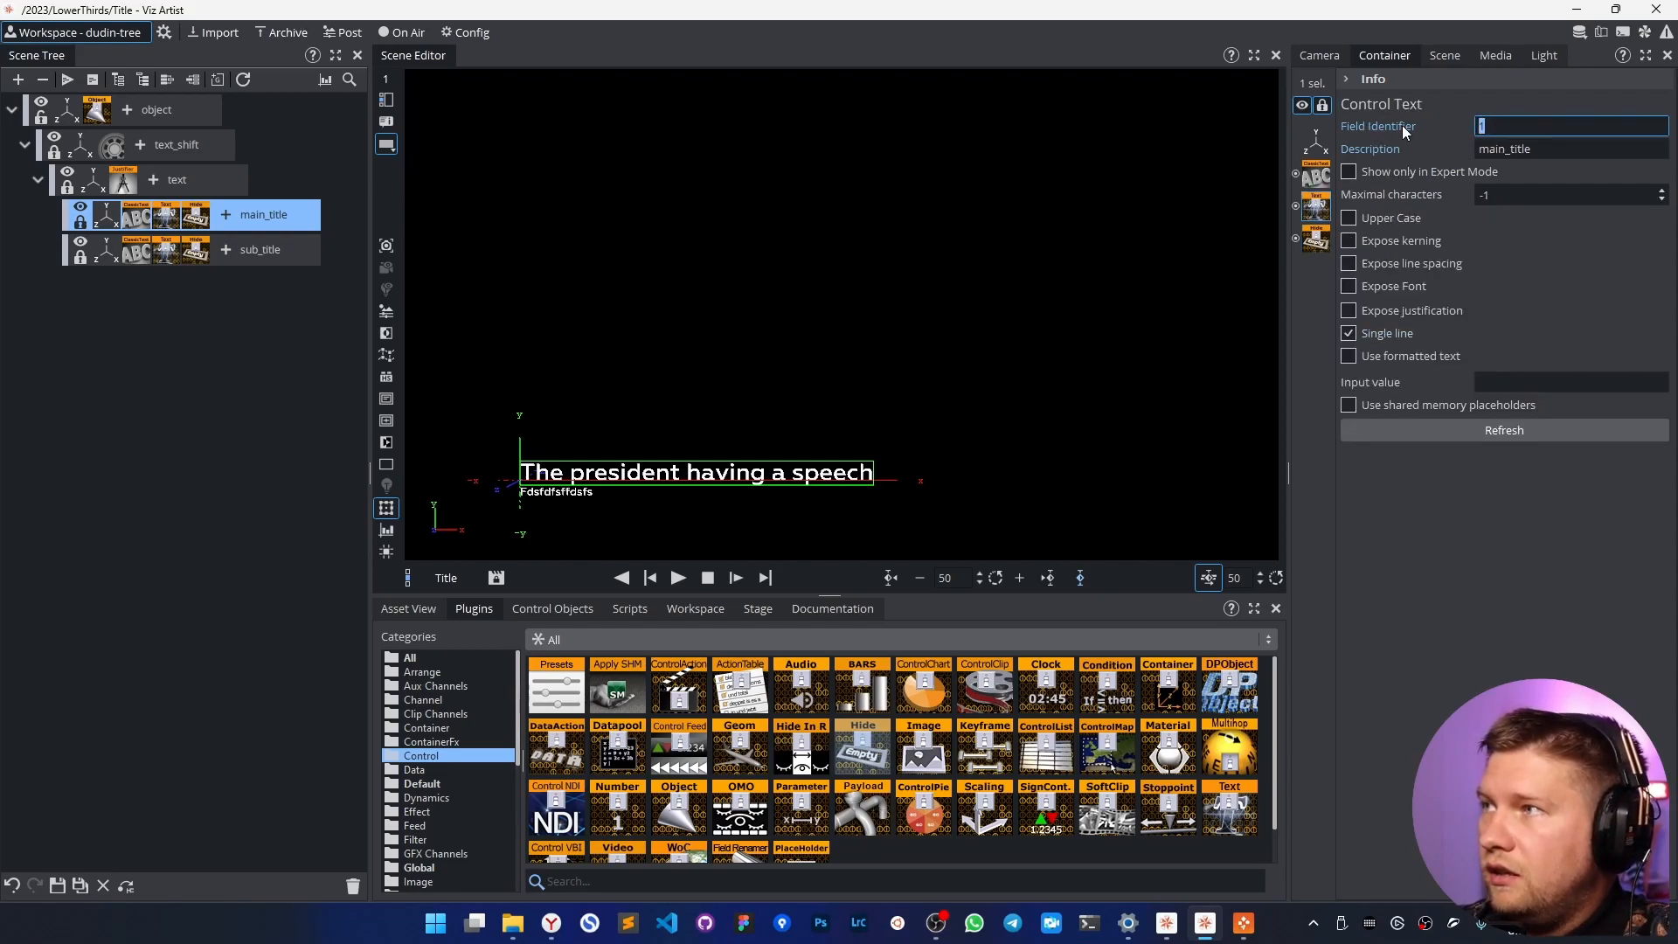
{"action": "left_click", "coordinate": [1315, 238]}
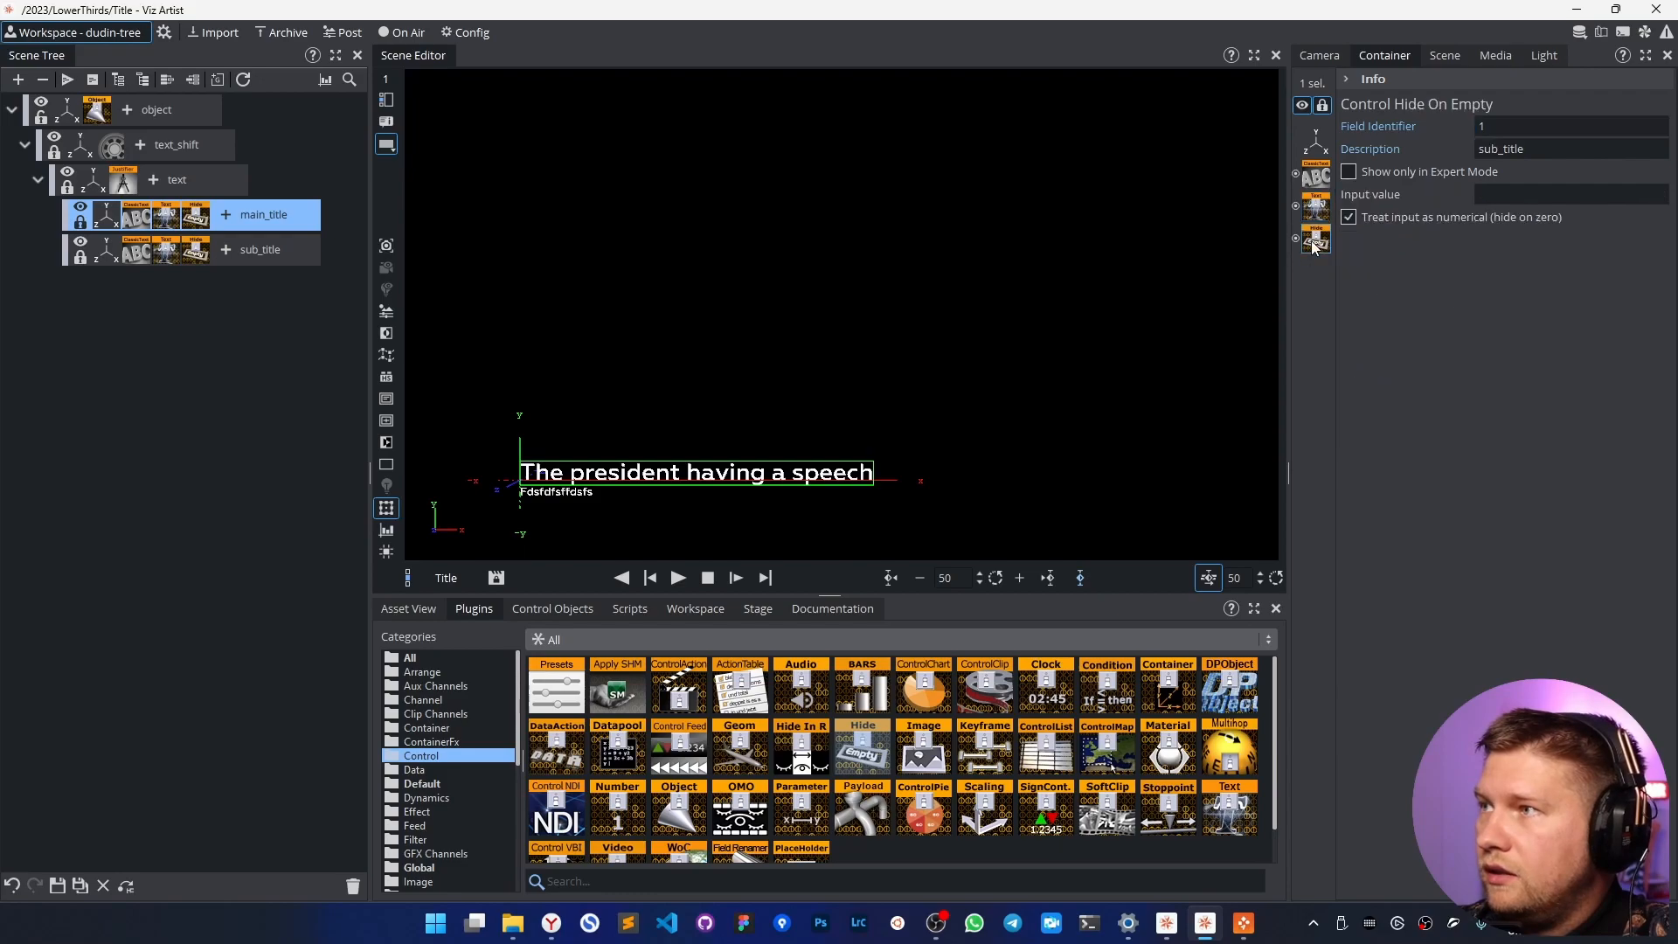
{"action": "left_click", "coordinate": [1524, 125]}
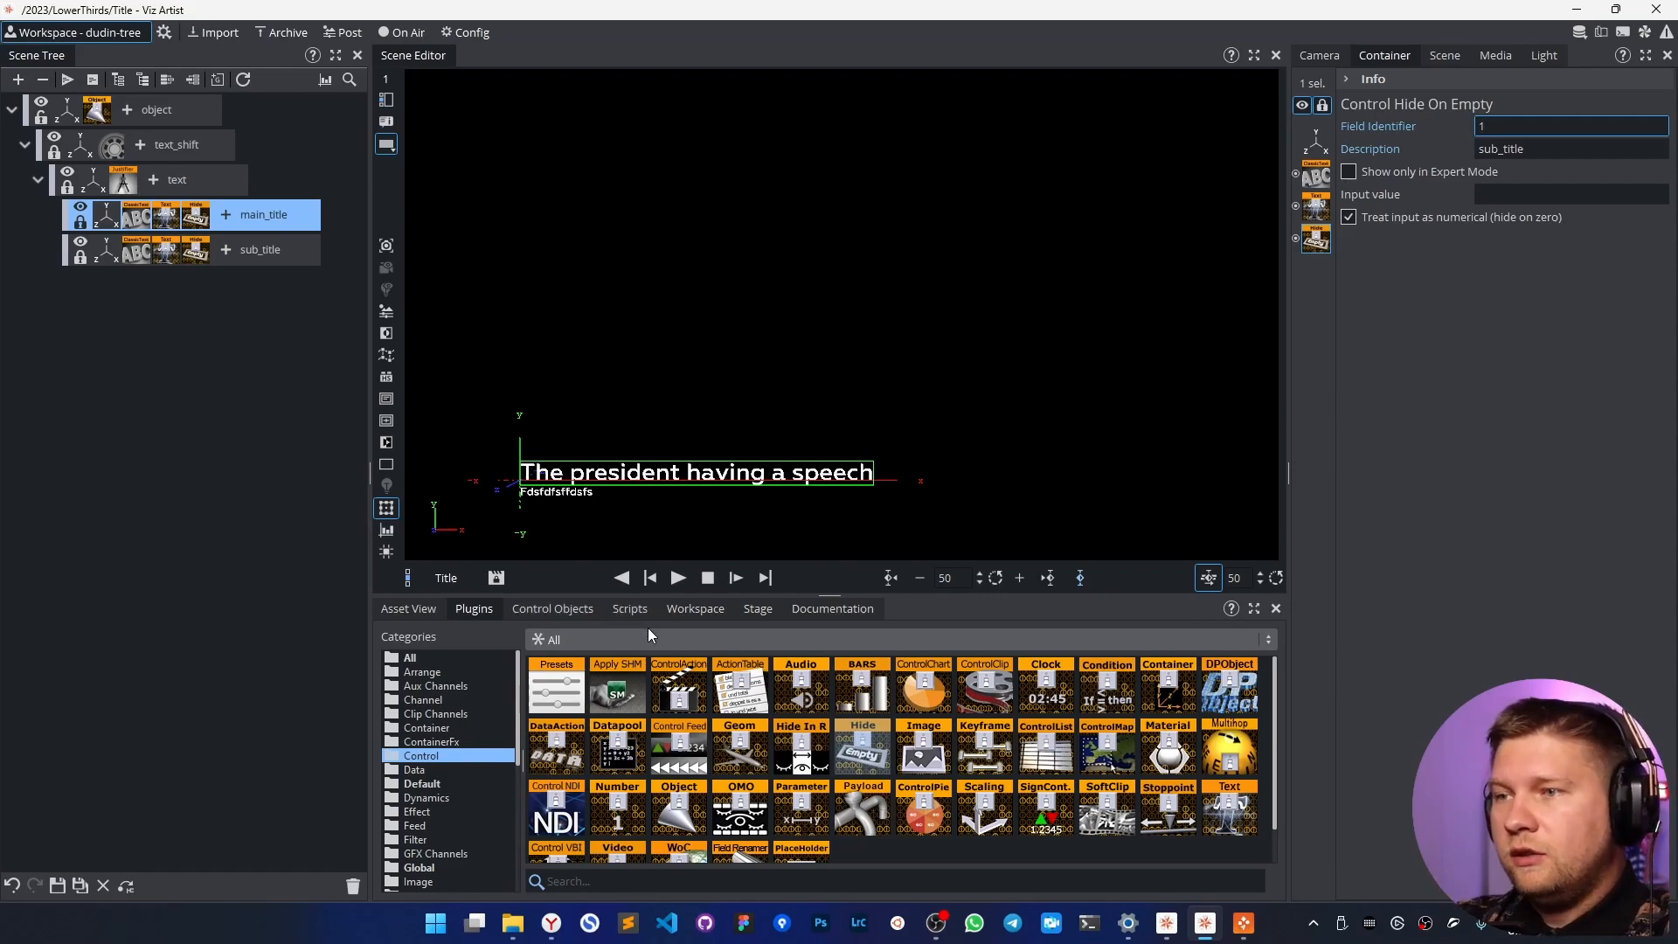
Test the sub_title control object with an empty value, then set its text to "dfghdfghd".
{"action": "left_click", "coordinate": [552, 610]}
{"action": "left_click", "coordinate": [602, 683]}
{"action": "double_click", "coordinate": [602, 695]}
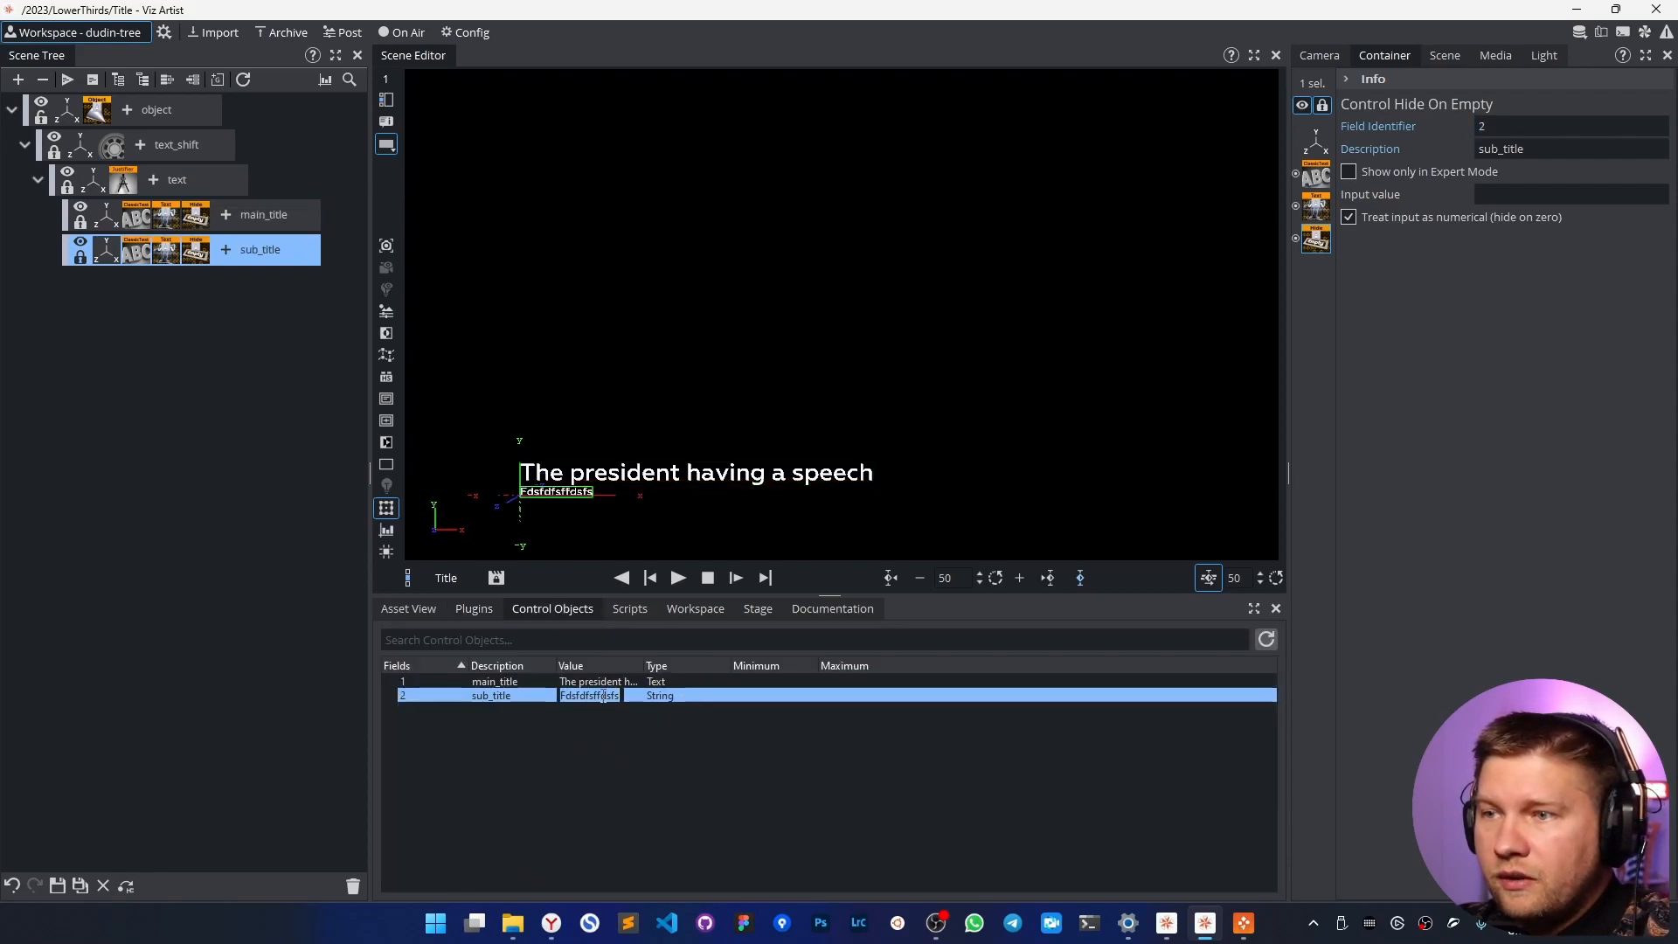
{"action": "key", "text": "BackSpace"}
{"action": "key", "text": "Return"}
{"action": "type", "text": "dfghdfghd"}
{"action": "key", "text": "Return"}
Test the main_title control object with an empty value, then restore its text to "The president having a speech".
{"action": "left_click", "coordinate": [595, 682]}
{"action": "left_click", "coordinate": [595, 680]}
{"action": "key", "text": "ctrl+a"}
{"action": "key", "text": "BackSpace"}
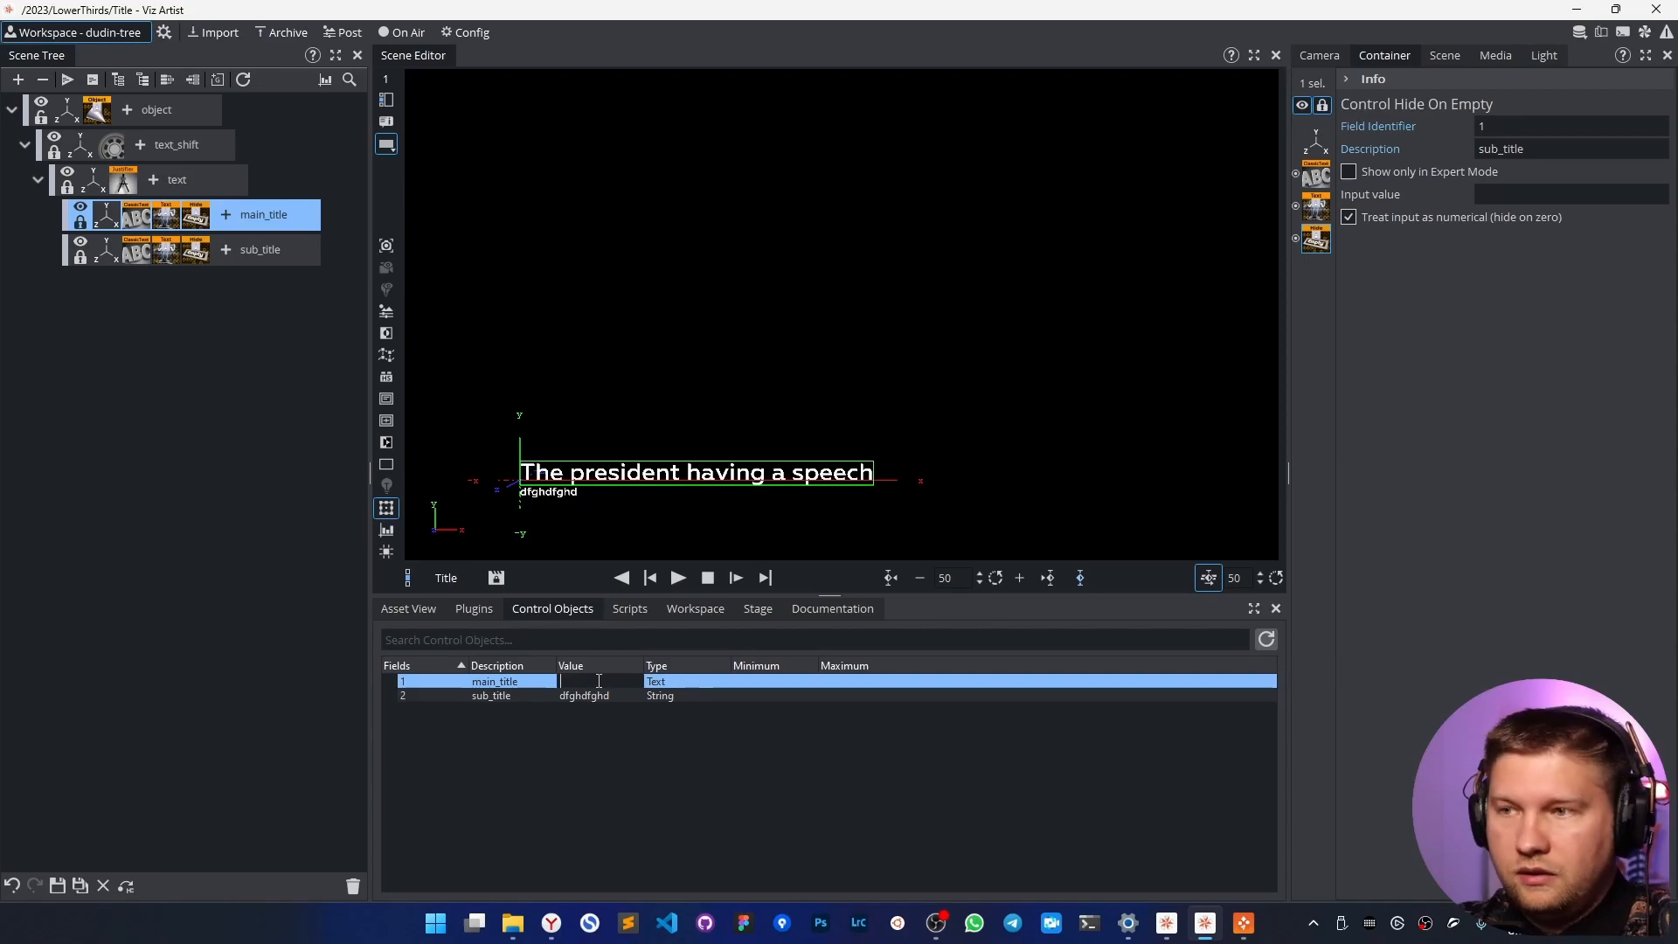
{"action": "key", "text": "Return"}
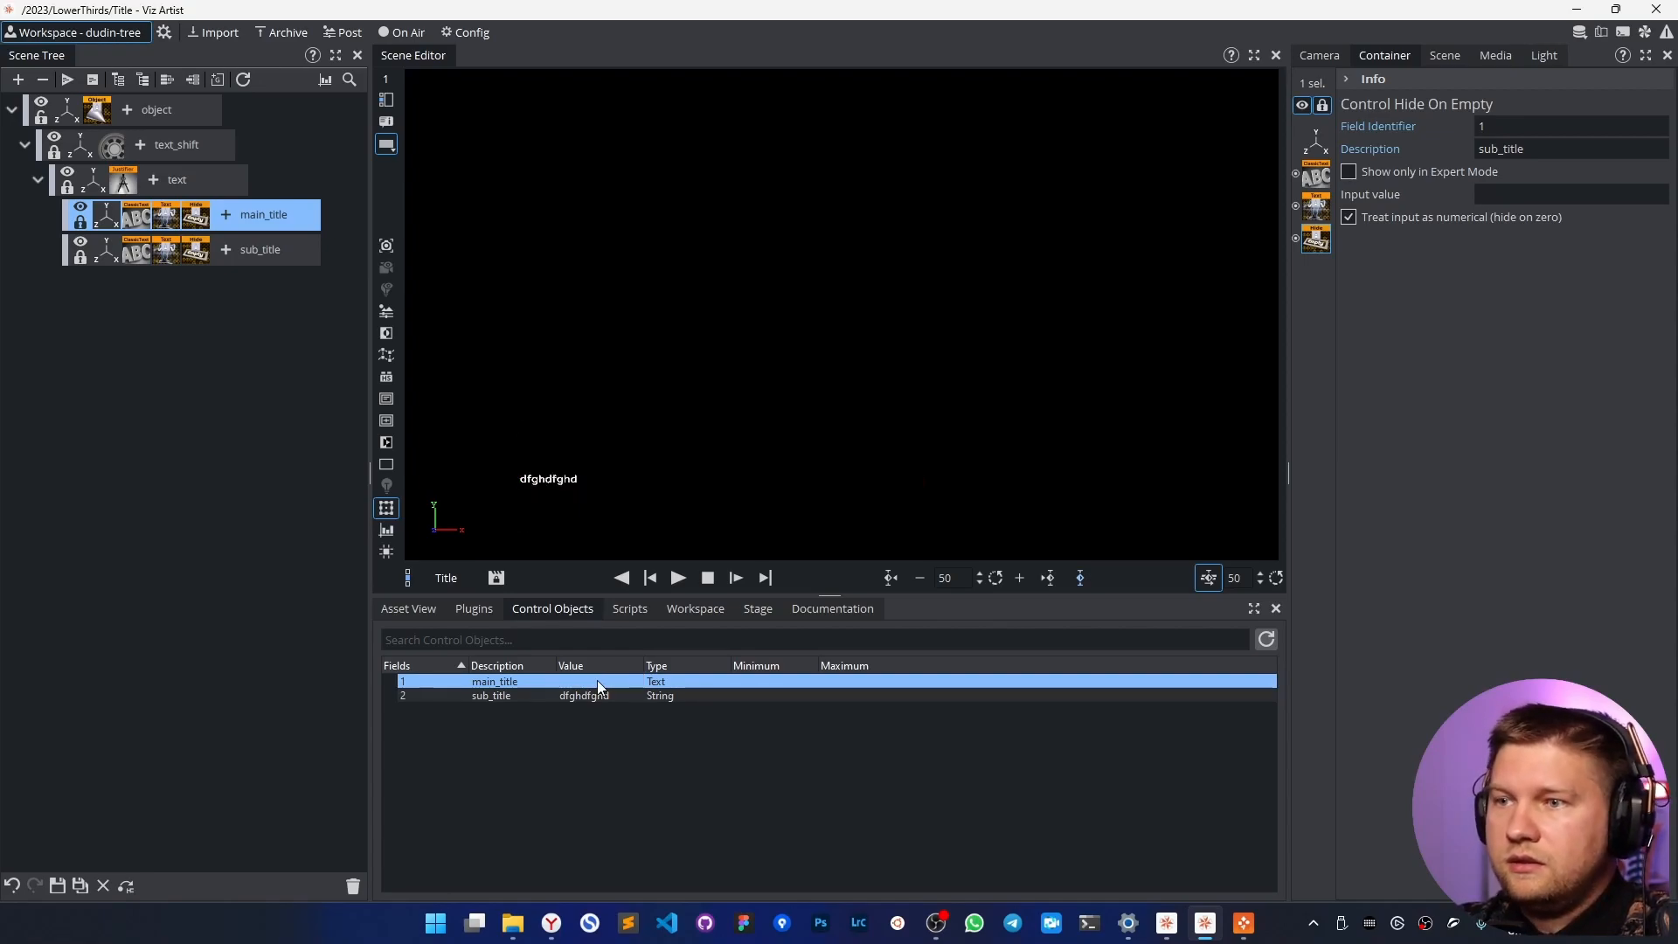
{"action": "left_click", "coordinate": [596, 680]}
{"action": "type", "text": "The president having a speech"}
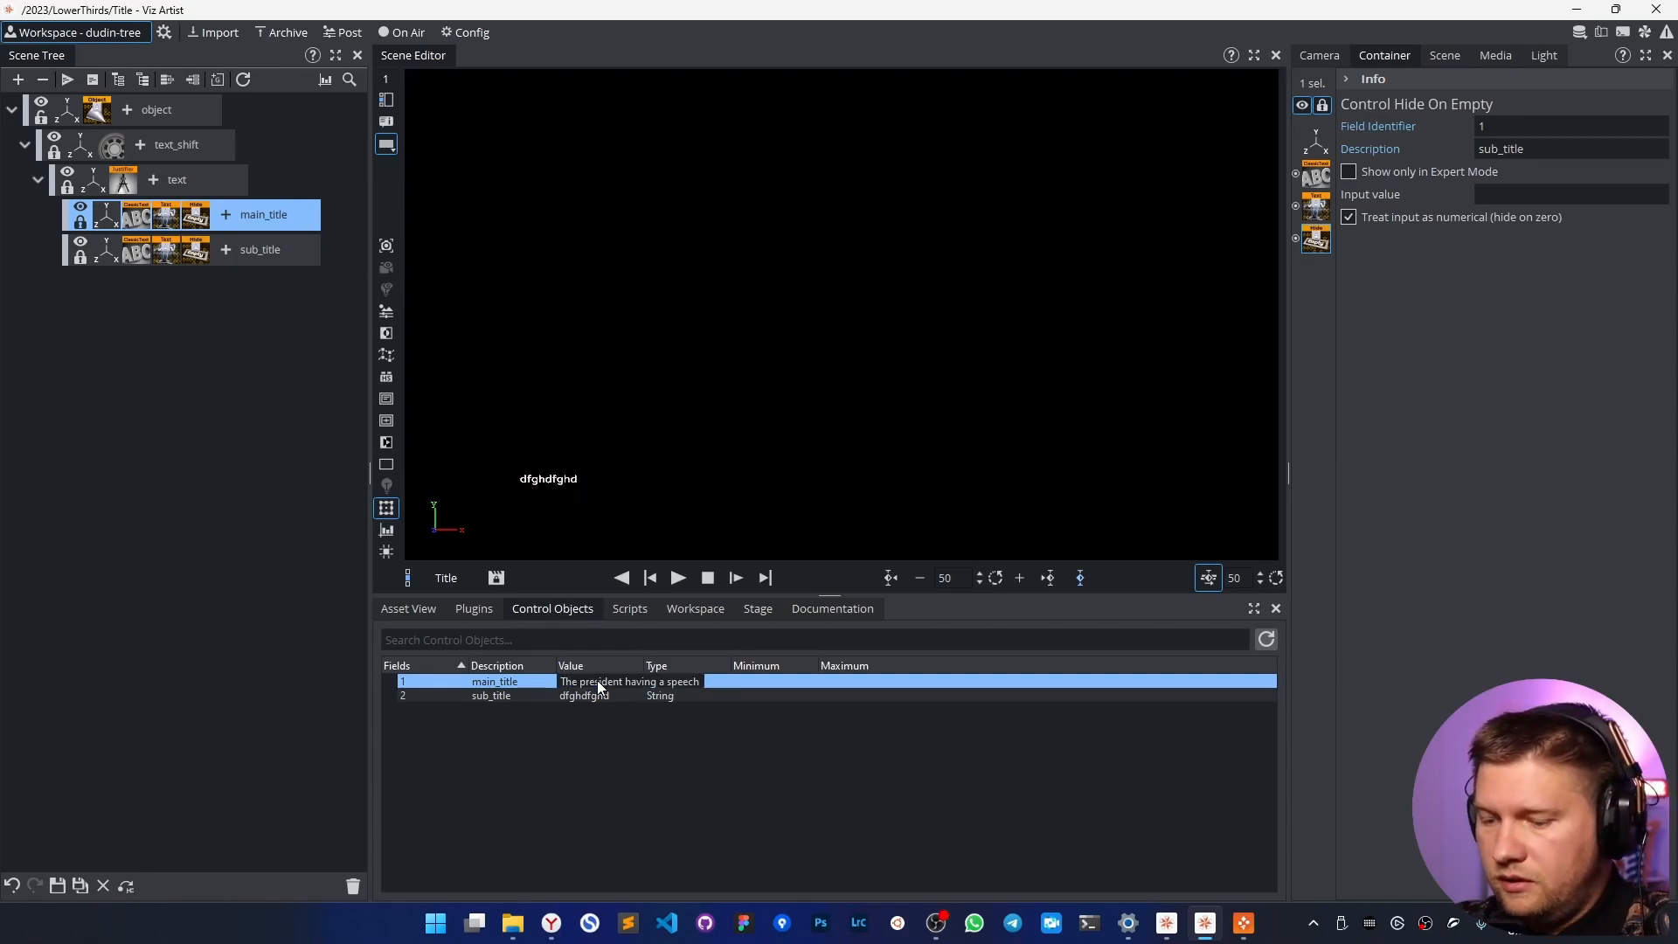
{"action": "key", "text": "Return"}
Save the Title scene and close it.
{"action": "left_click", "coordinate": [589, 696]}
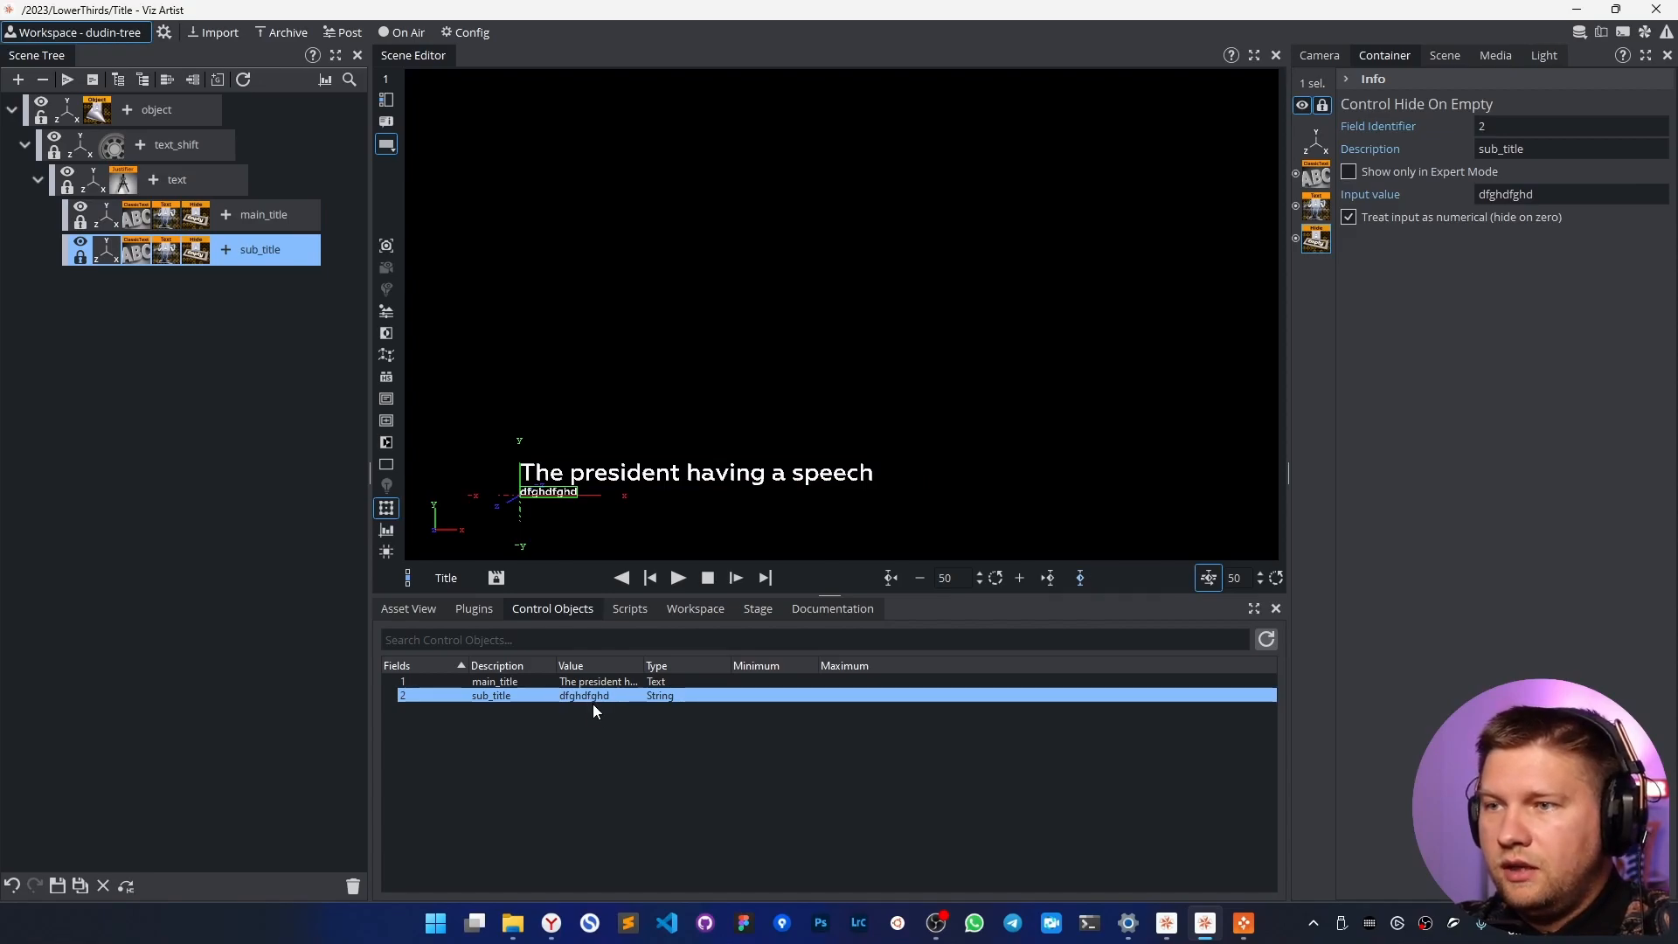
{"action": "left_click", "coordinate": [56, 885]}
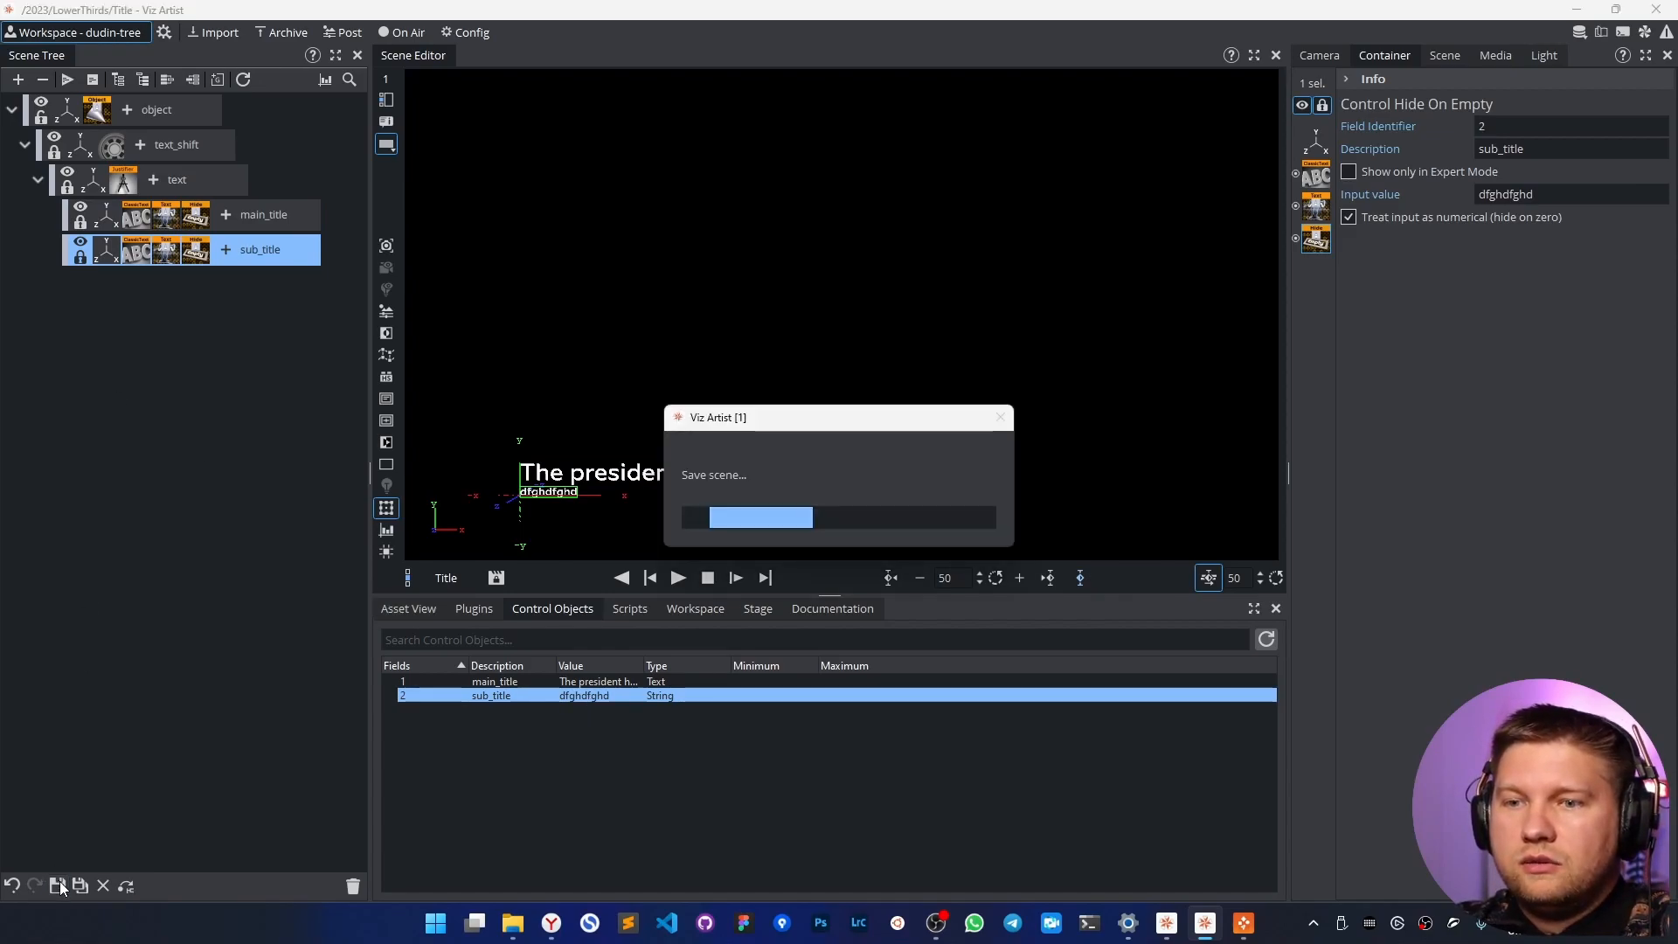
{"action": "left_click", "coordinate": [103, 885]}
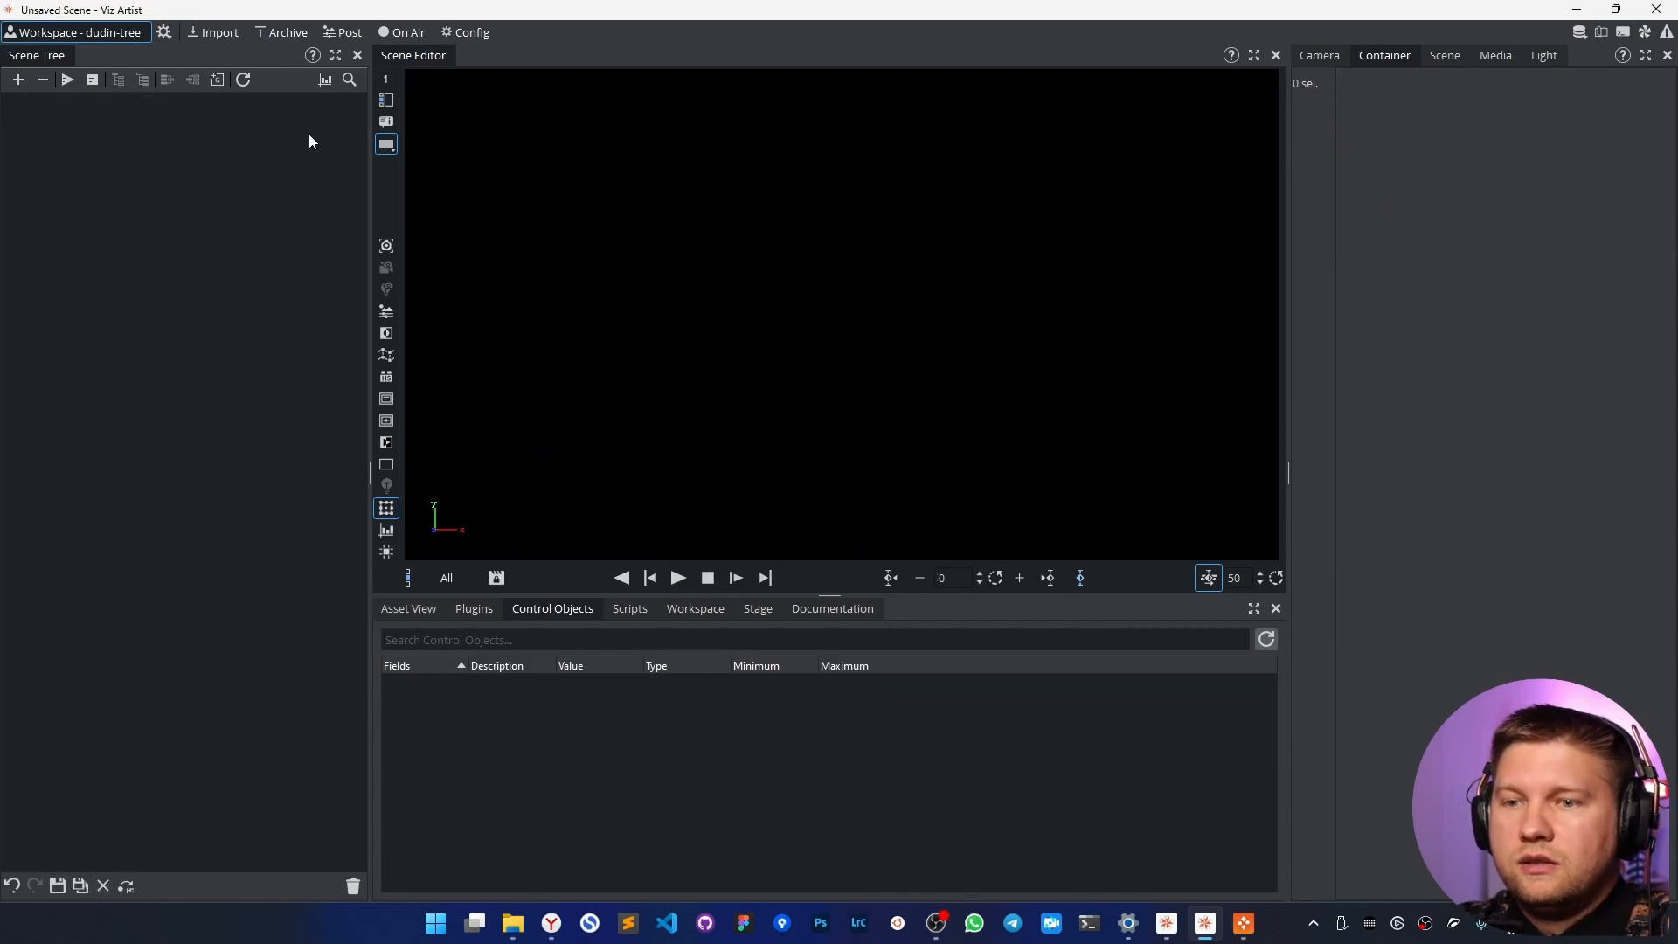
Go On Air, switch to Template Wizard and refresh the scene info in design mode.
{"action": "left_click", "coordinate": [401, 33]}
{"action": "left_click", "coordinate": [1242, 923]}
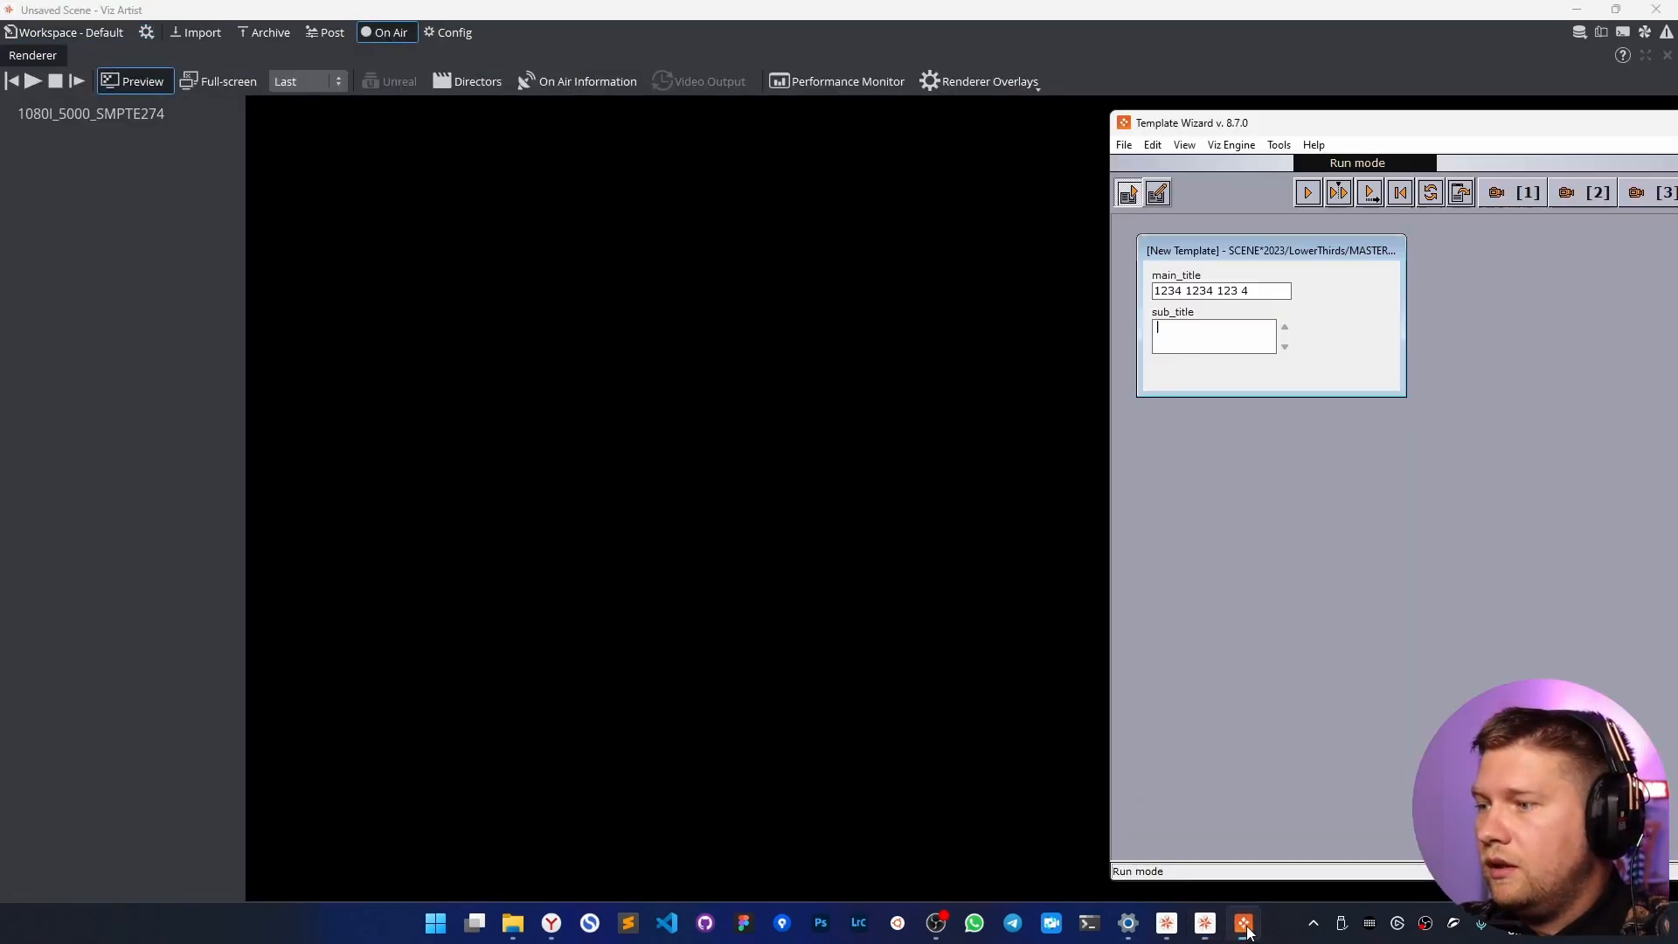
{"action": "left_click_drag", "start_coordinate": [1214, 123], "coordinate": [591, 118]}
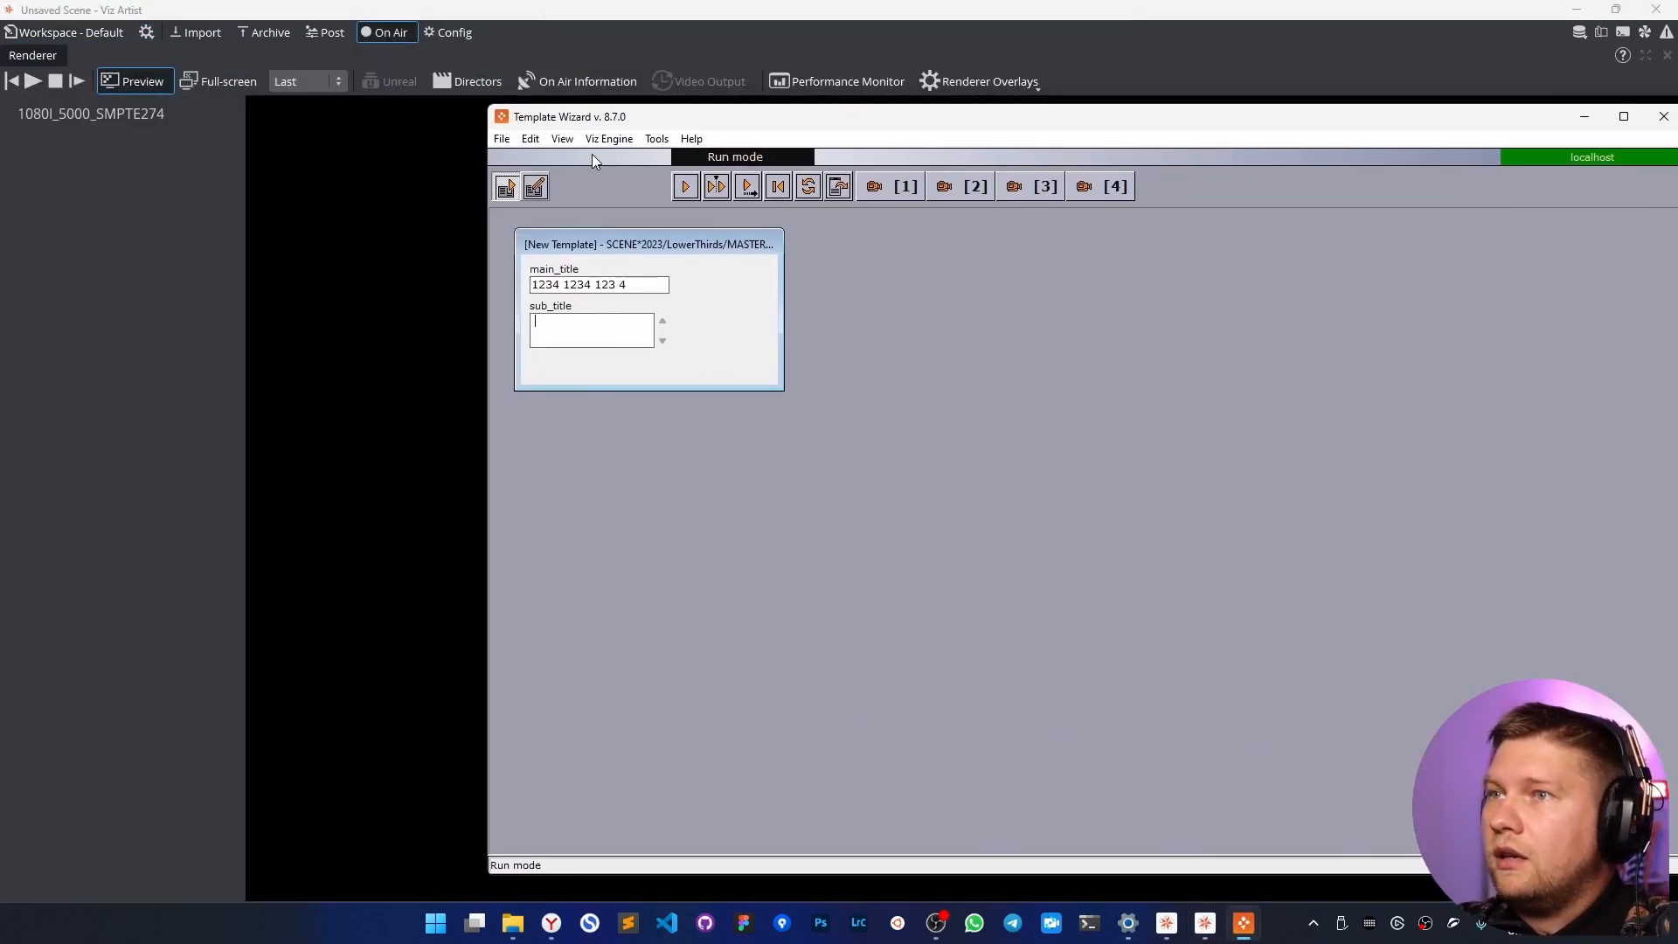
{"action": "left_click", "coordinate": [535, 191]}
{"action": "left_click", "coordinate": [657, 139]}
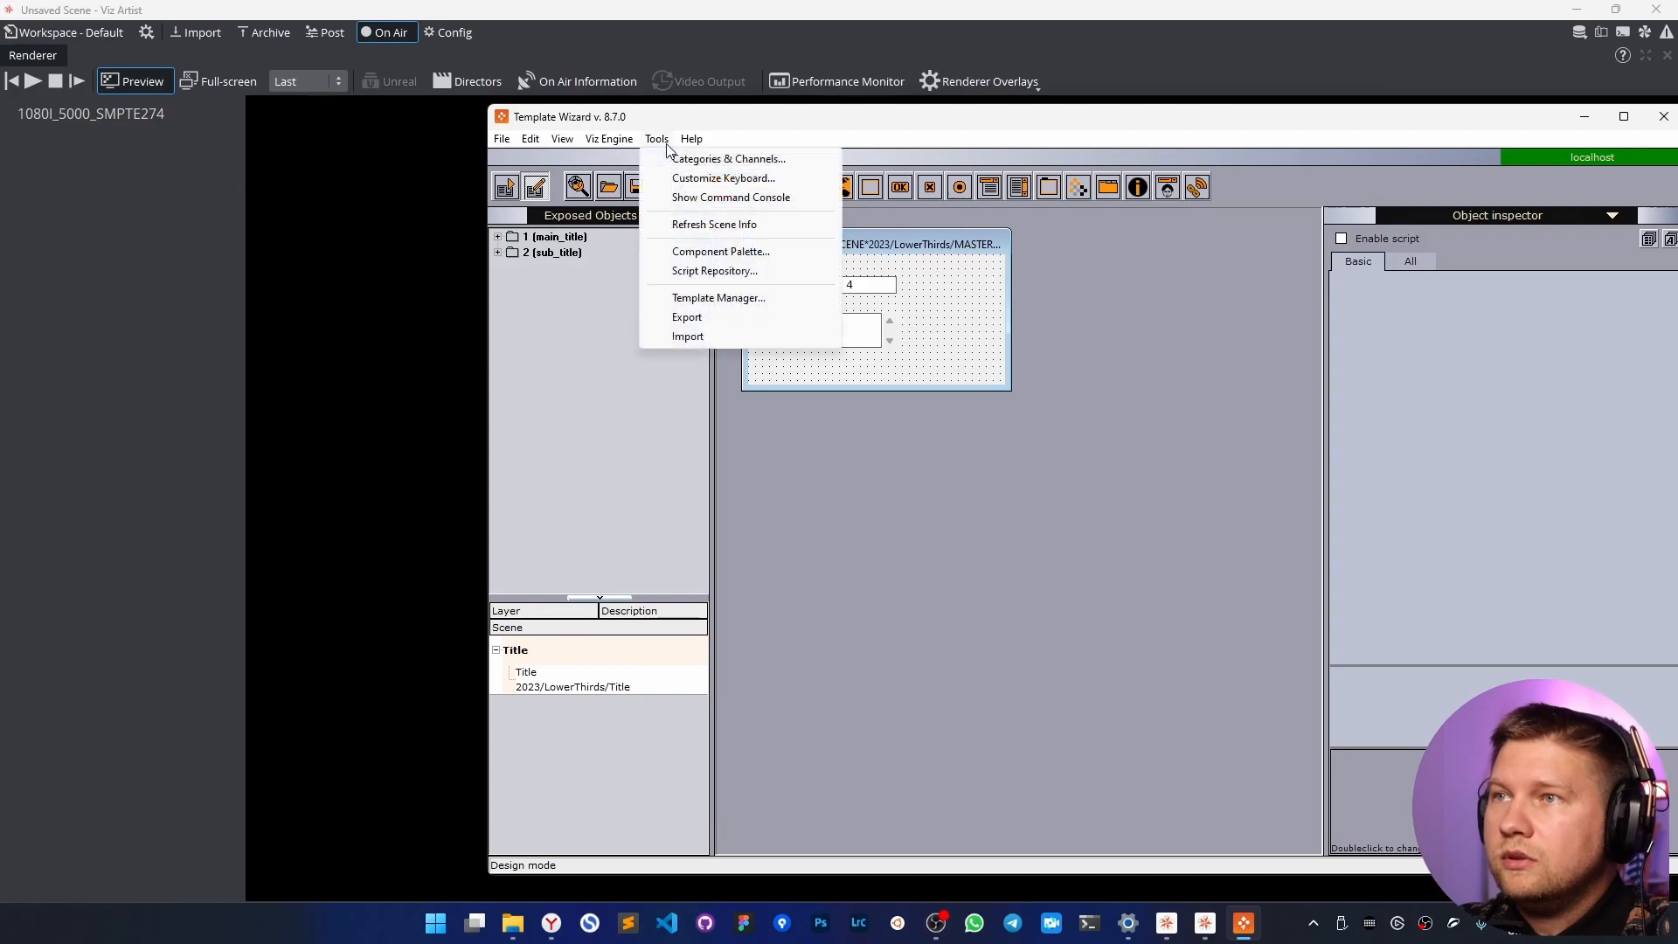
{"action": "left_click", "coordinate": [693, 227]}
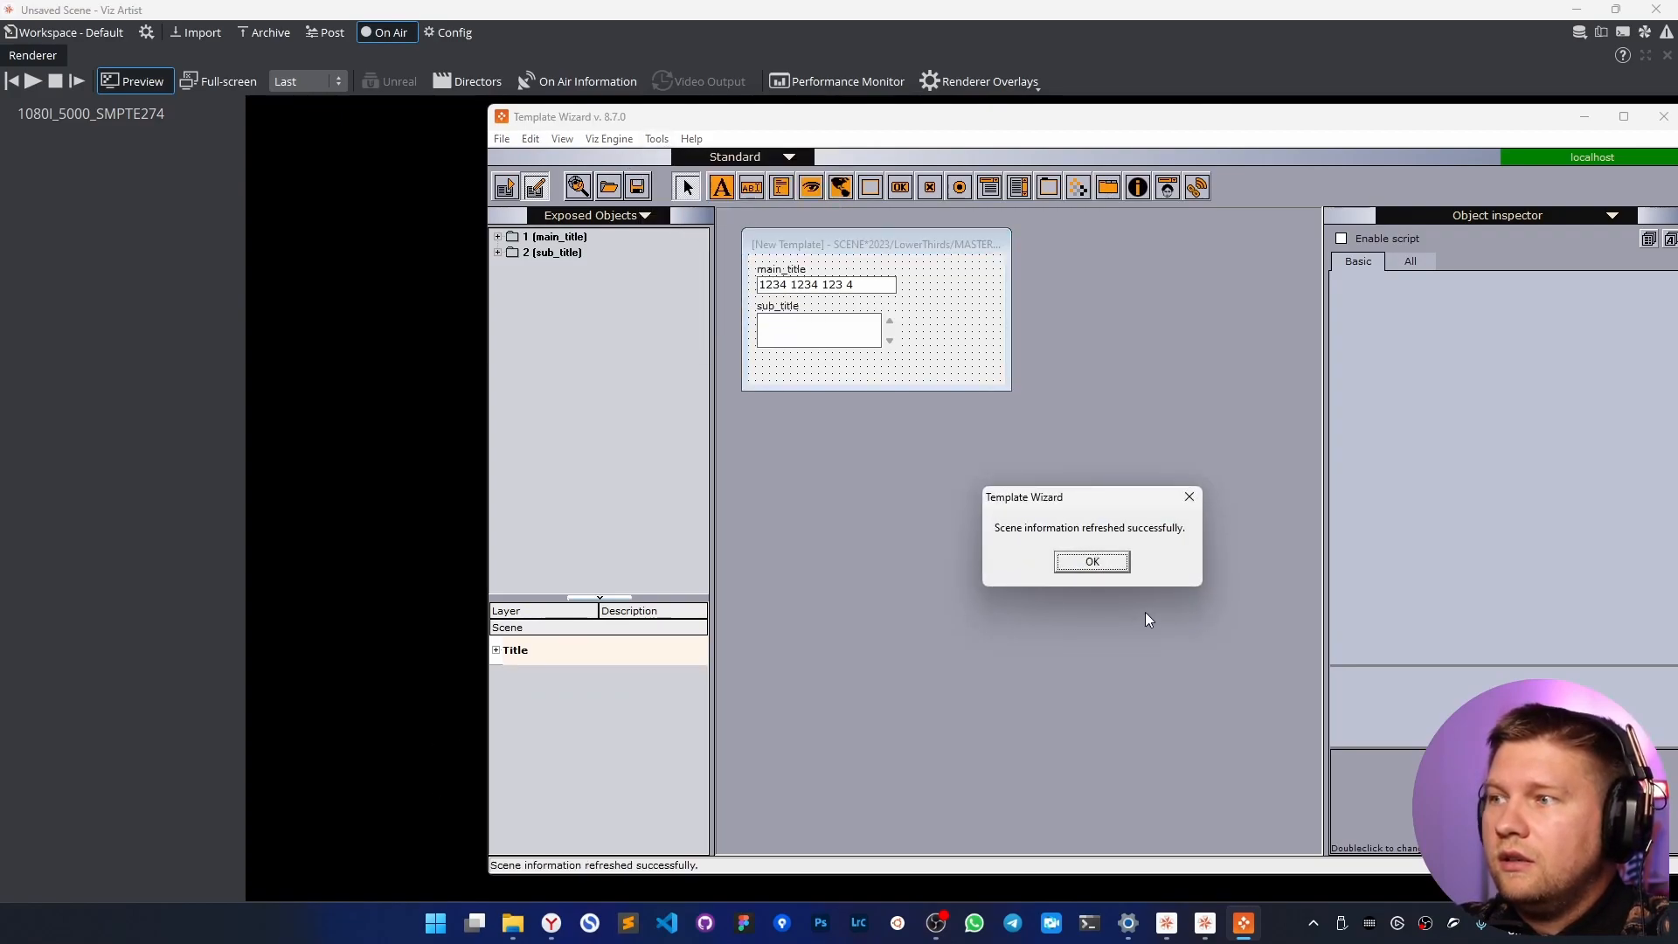
{"action": "left_click", "coordinate": [1126, 570]}
Return the template to run mode, clear the lower third from air and load it with only the main title.
{"action": "left_click", "coordinate": [509, 191]}
{"action": "left_click_drag", "start_coordinate": [534, 125], "coordinate": [1241, 129]}
{"action": "left_click", "coordinate": [1404, 195]}
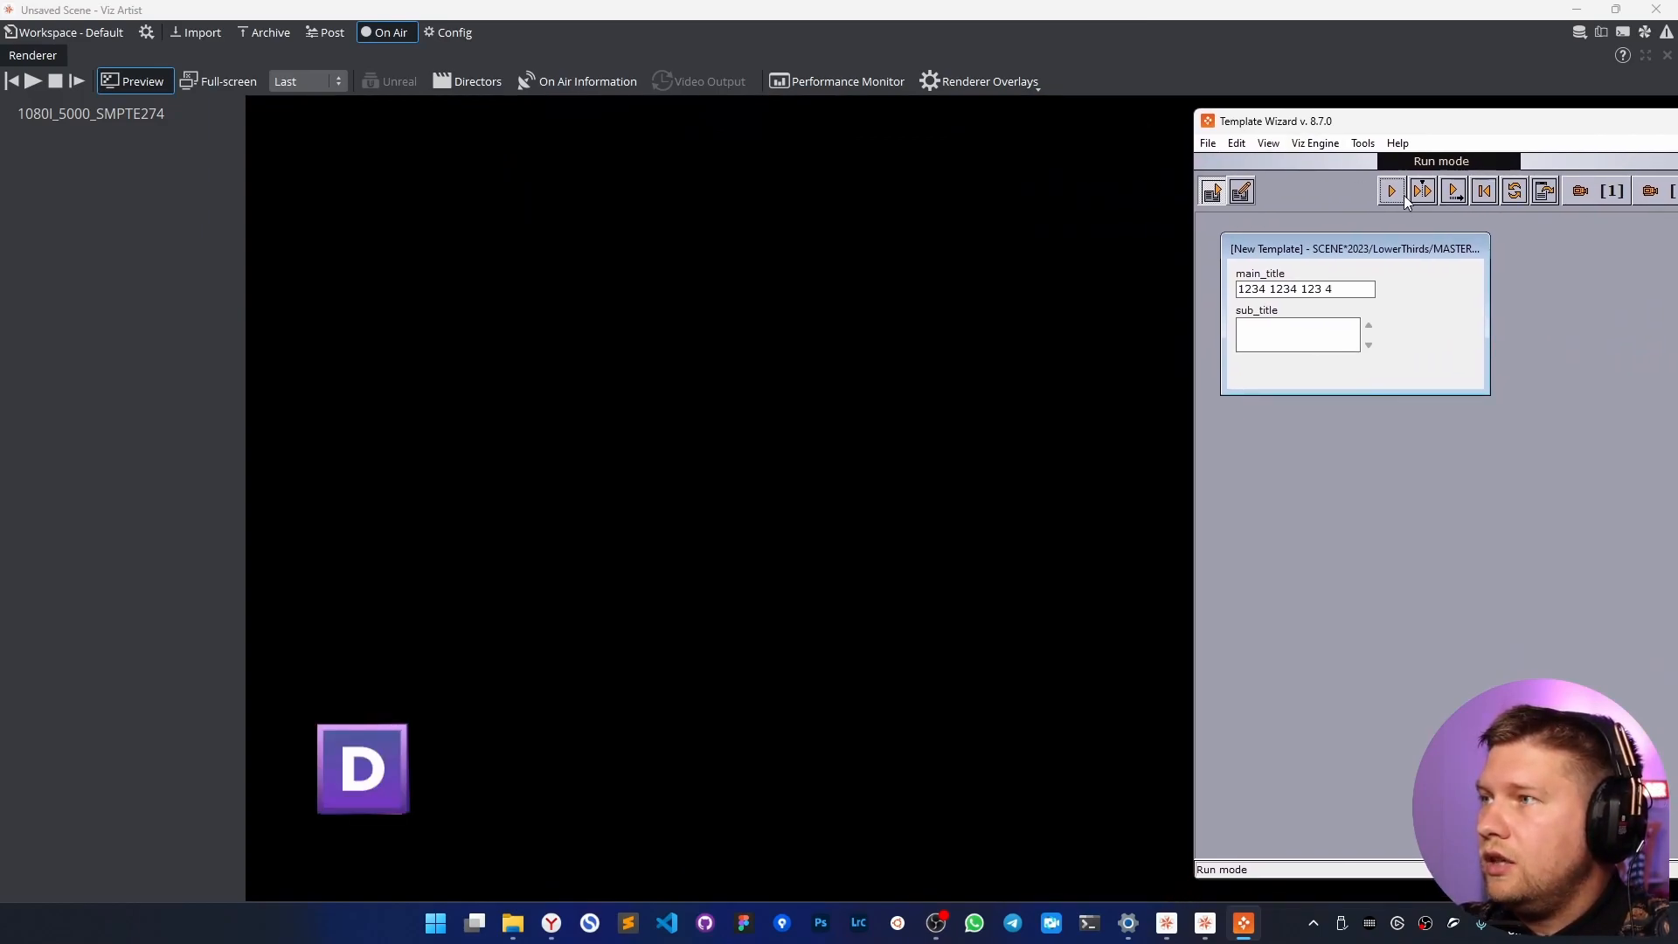
{"action": "left_click", "coordinate": [1452, 193]}
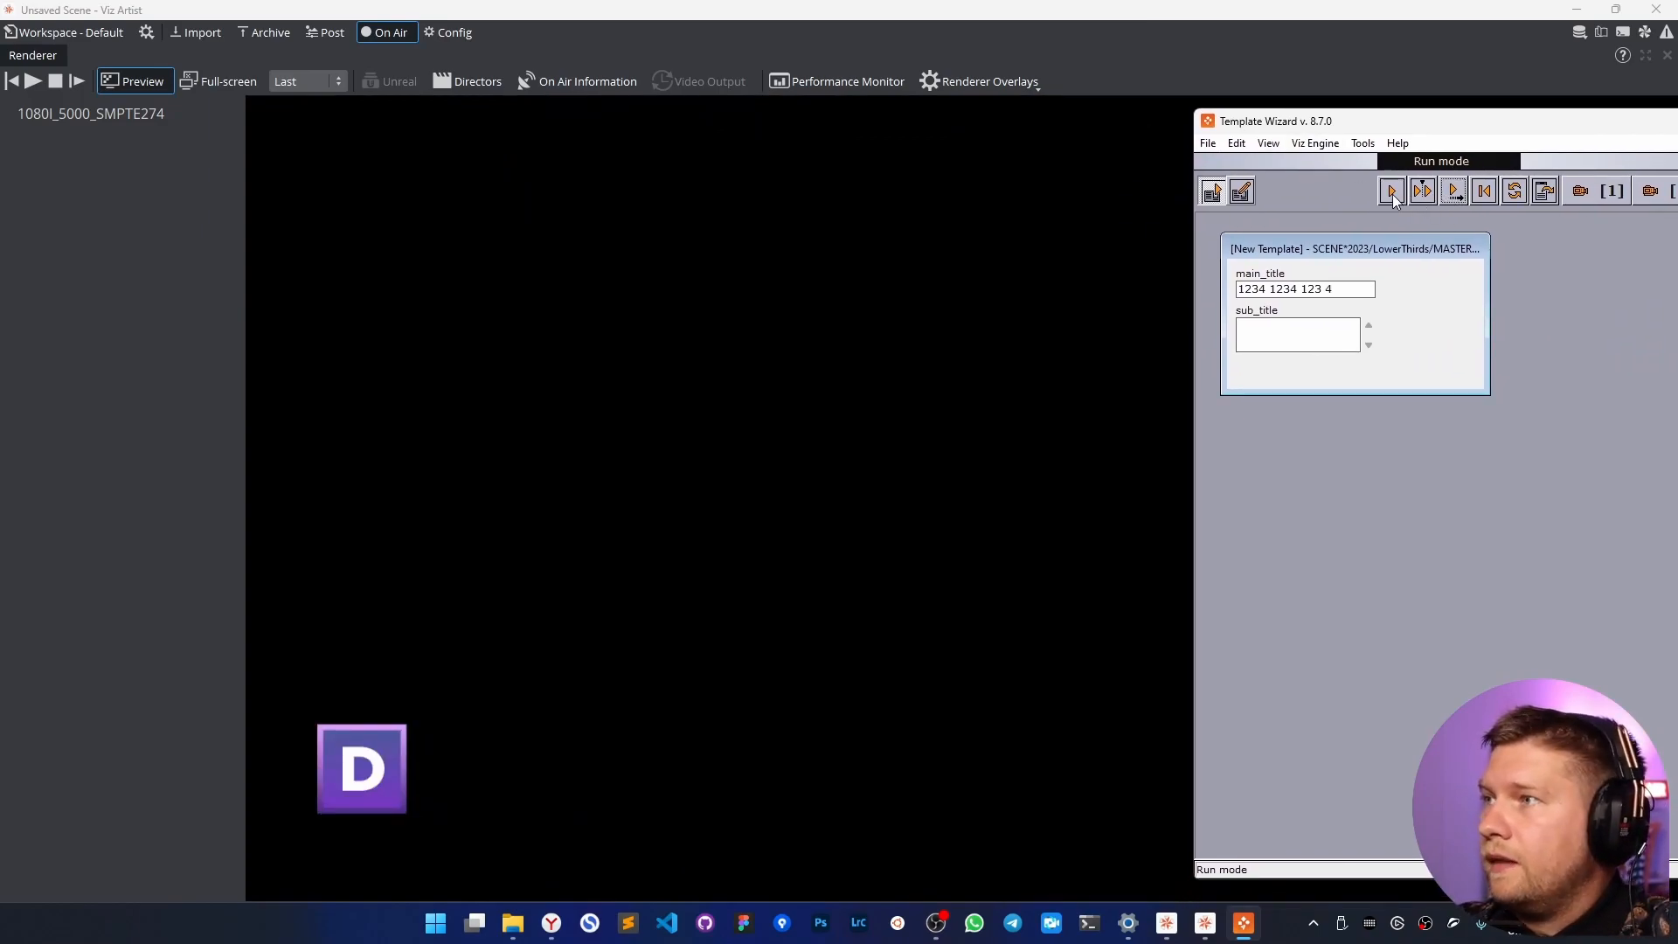
{"action": "left_click", "coordinate": [1393, 194]}
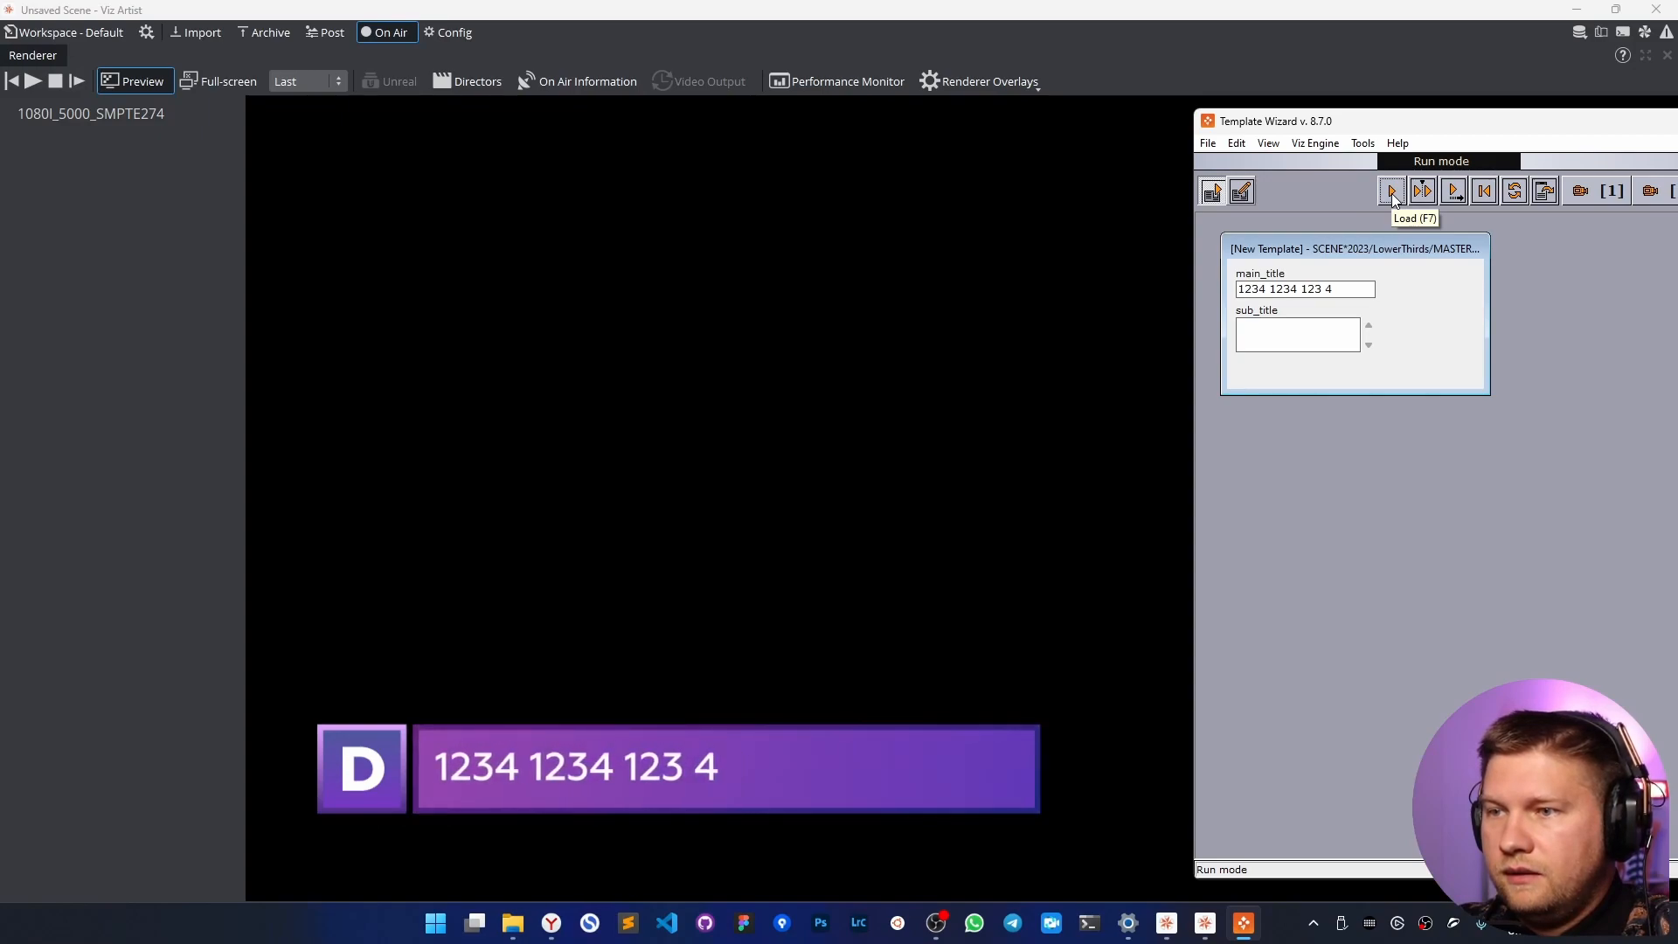
Reload the lower third, then load it with an empty main_title and the two-line sub_title "234234" and "FDSFFSDFSDFSDF".
{"action": "left_click", "coordinate": [1290, 337]}
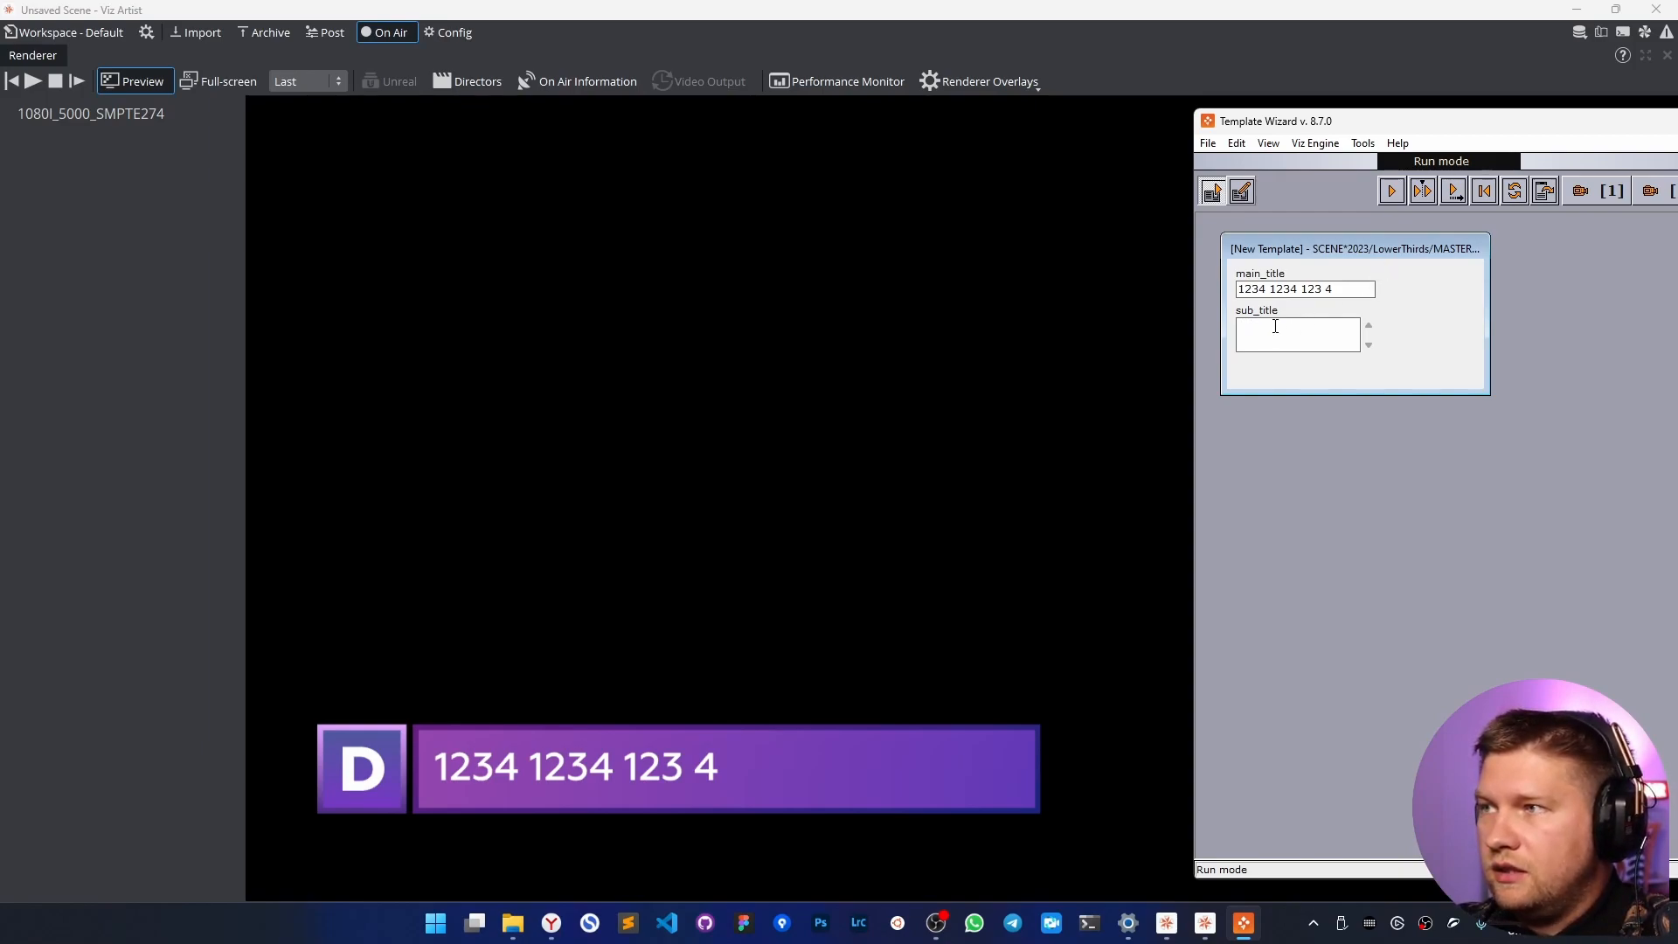
{"action": "left_click", "coordinate": [1398, 193]}
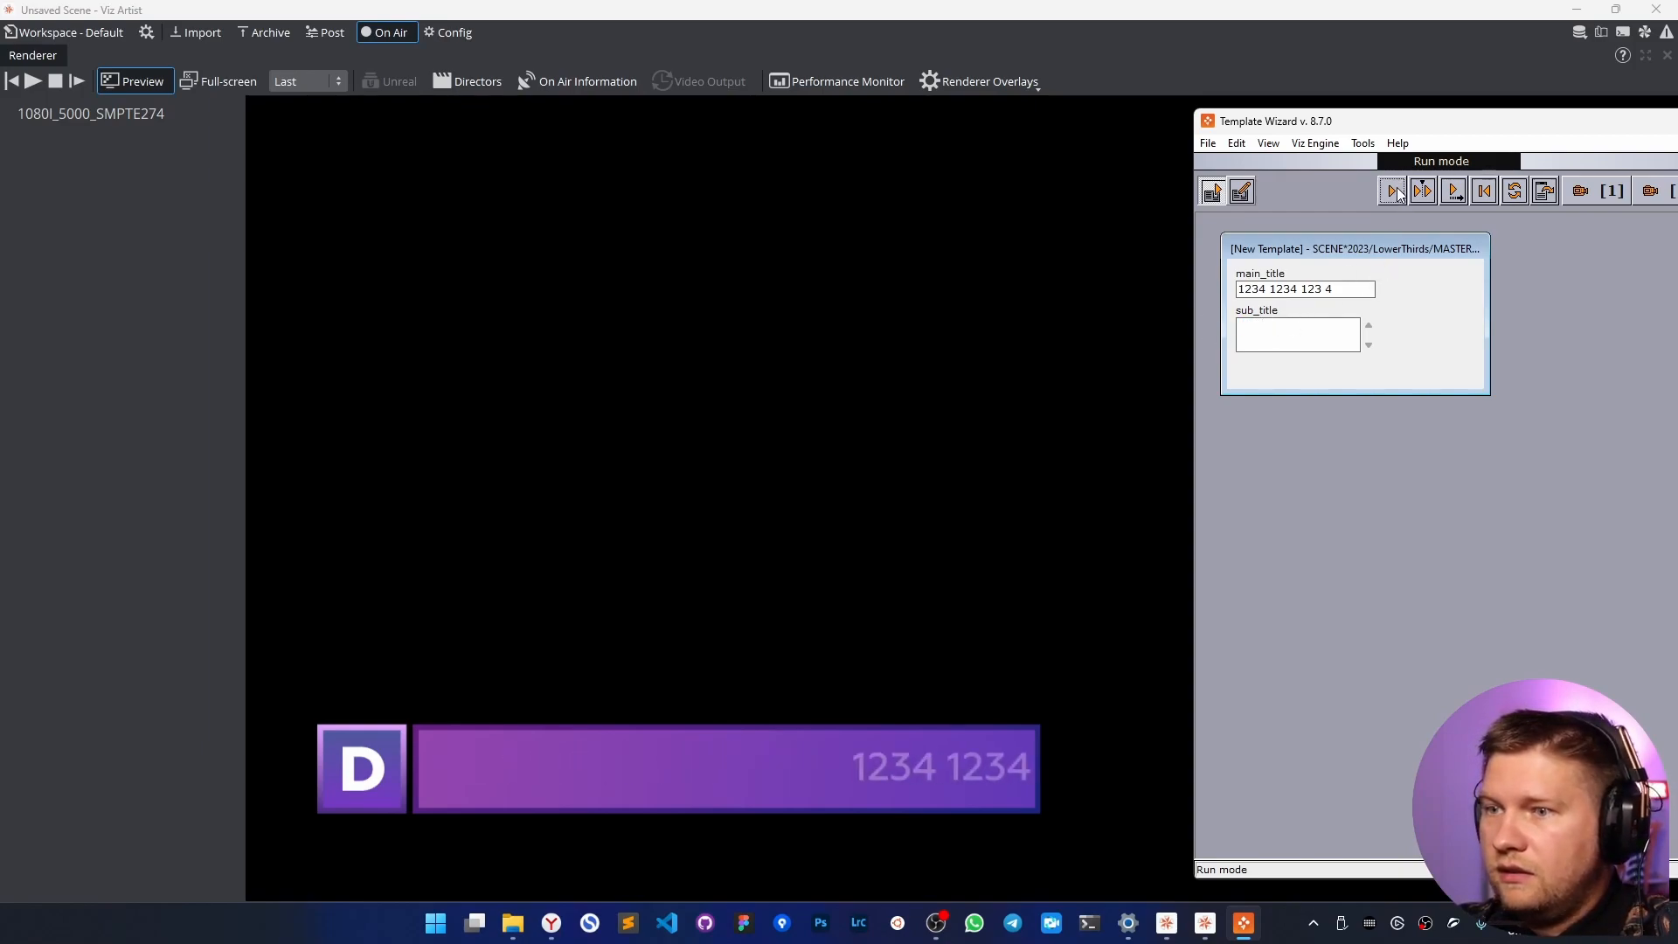
{"action": "left_click_drag", "start_coordinate": [1259, 326], "coordinate": [1239, 329]}
{"action": "left_click", "coordinate": [1241, 328]}
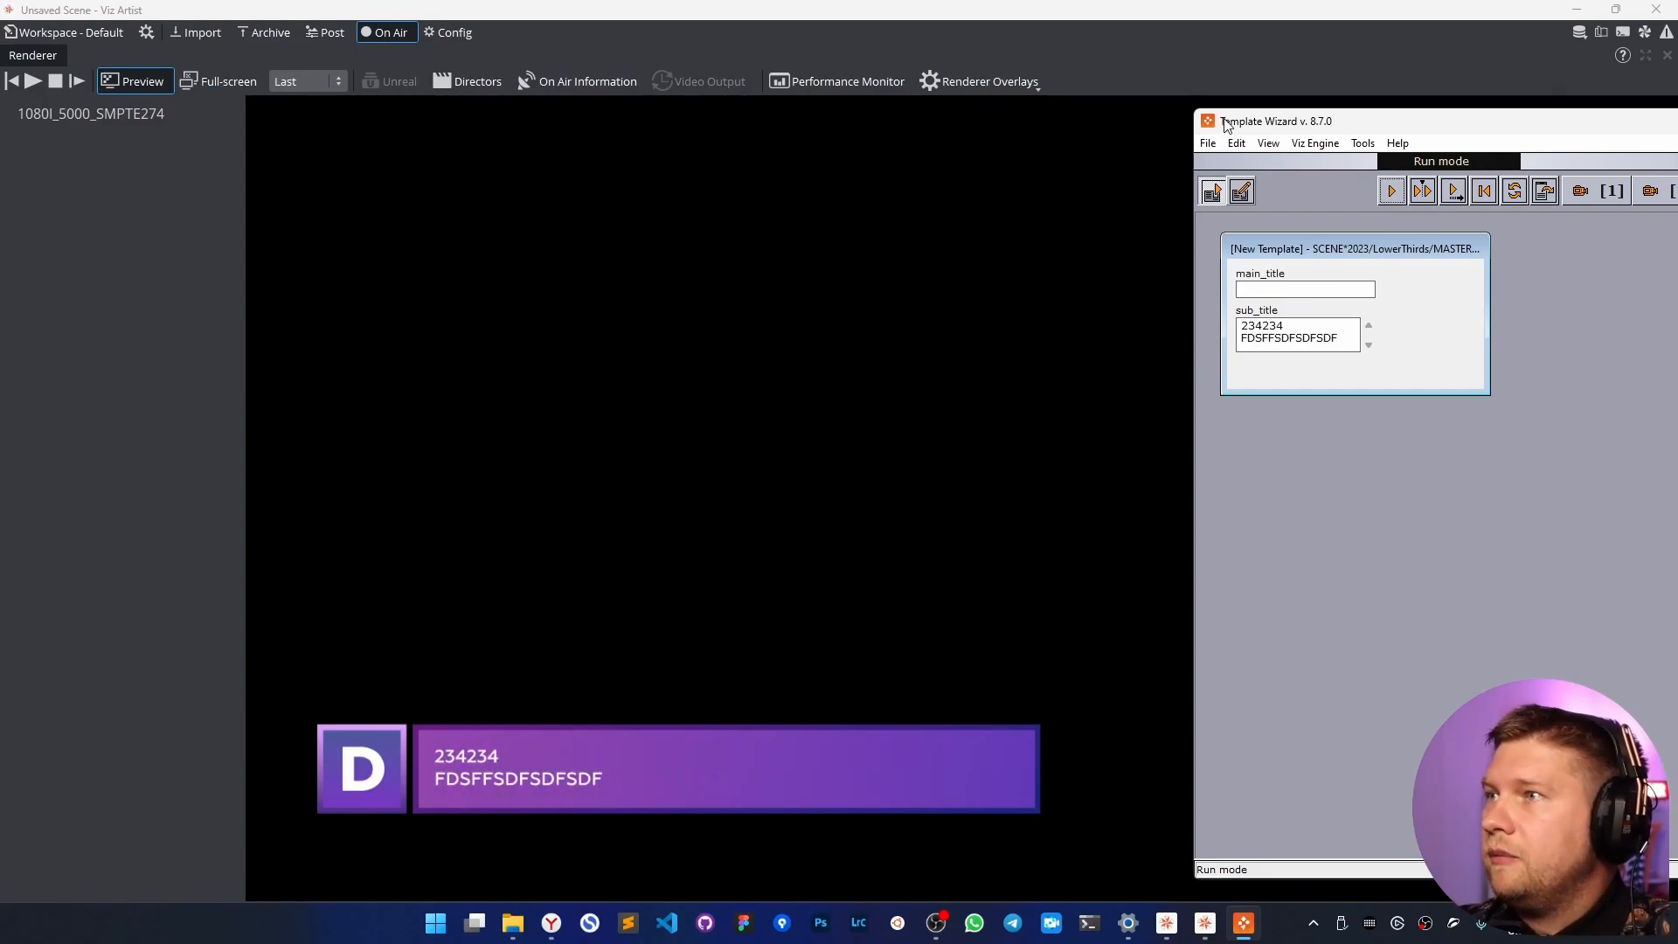
In design mode, enlarge the template form and the sub_title text box, and set that box's font size to 16.
{"action": "left_click", "coordinate": [1241, 190]}
{"action": "left_click_drag", "start_coordinate": [850, 416], "coordinate": [1100, 551]}
{"action": "left_click", "coordinate": [682, 361]}
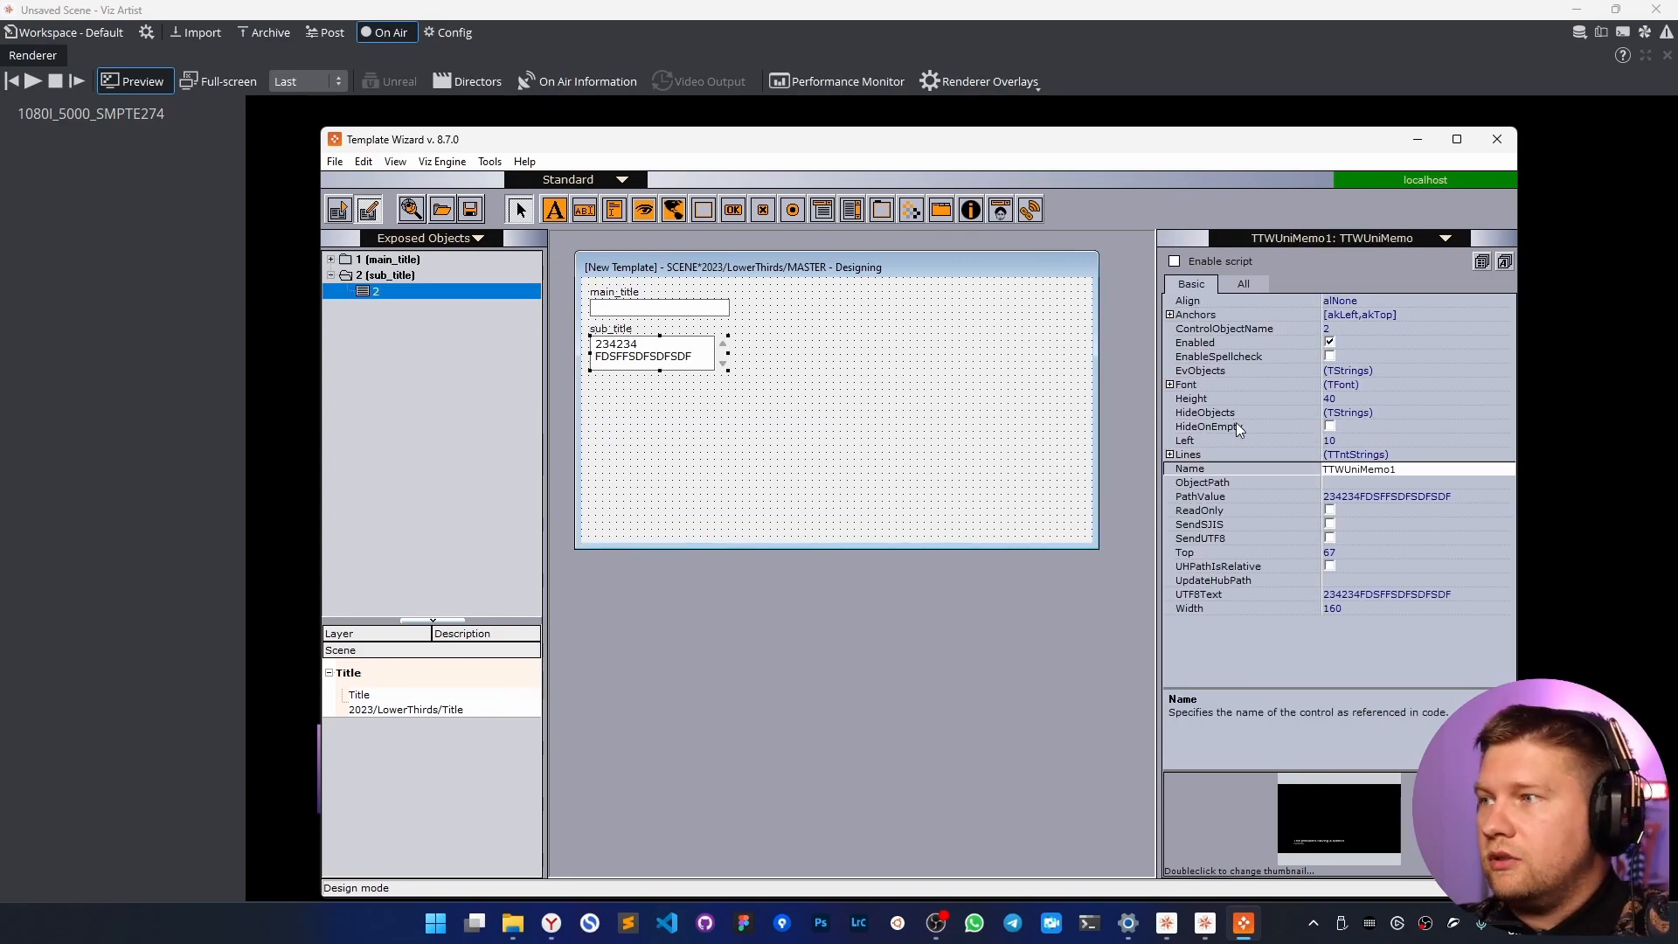
{"action": "left_click", "coordinate": [1242, 284]}
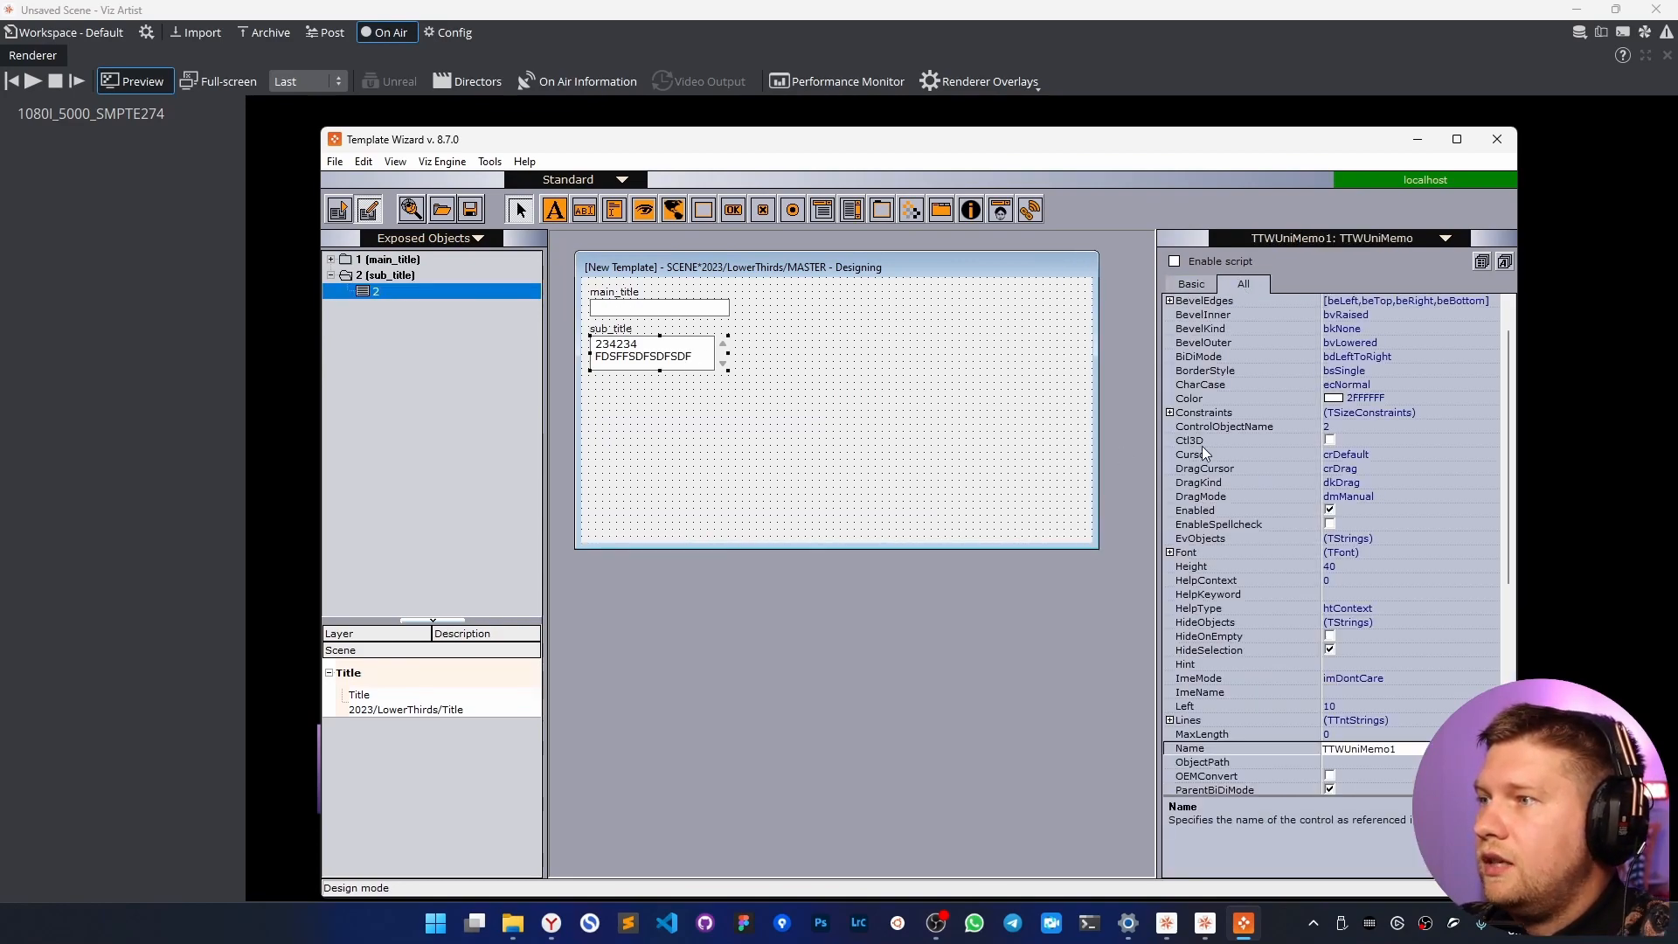
{"action": "left_click", "coordinate": [1170, 553]}
{"action": "left_click", "coordinate": [1361, 637]}
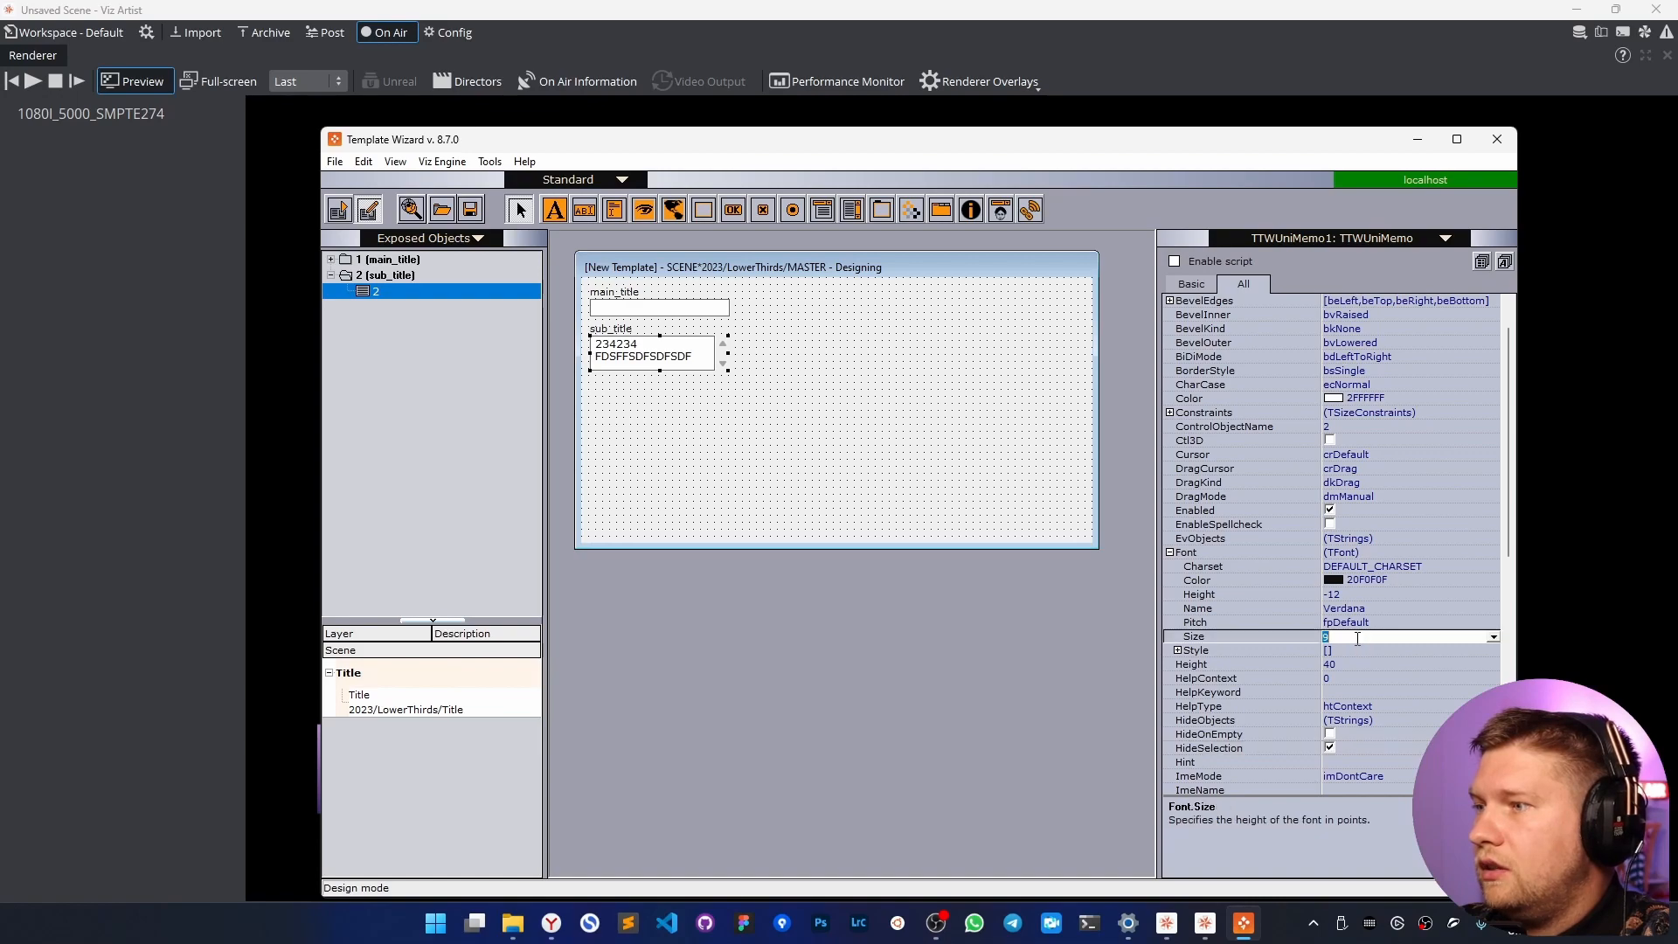
{"action": "type", "text": "16"}
{"action": "key", "text": "Return"}
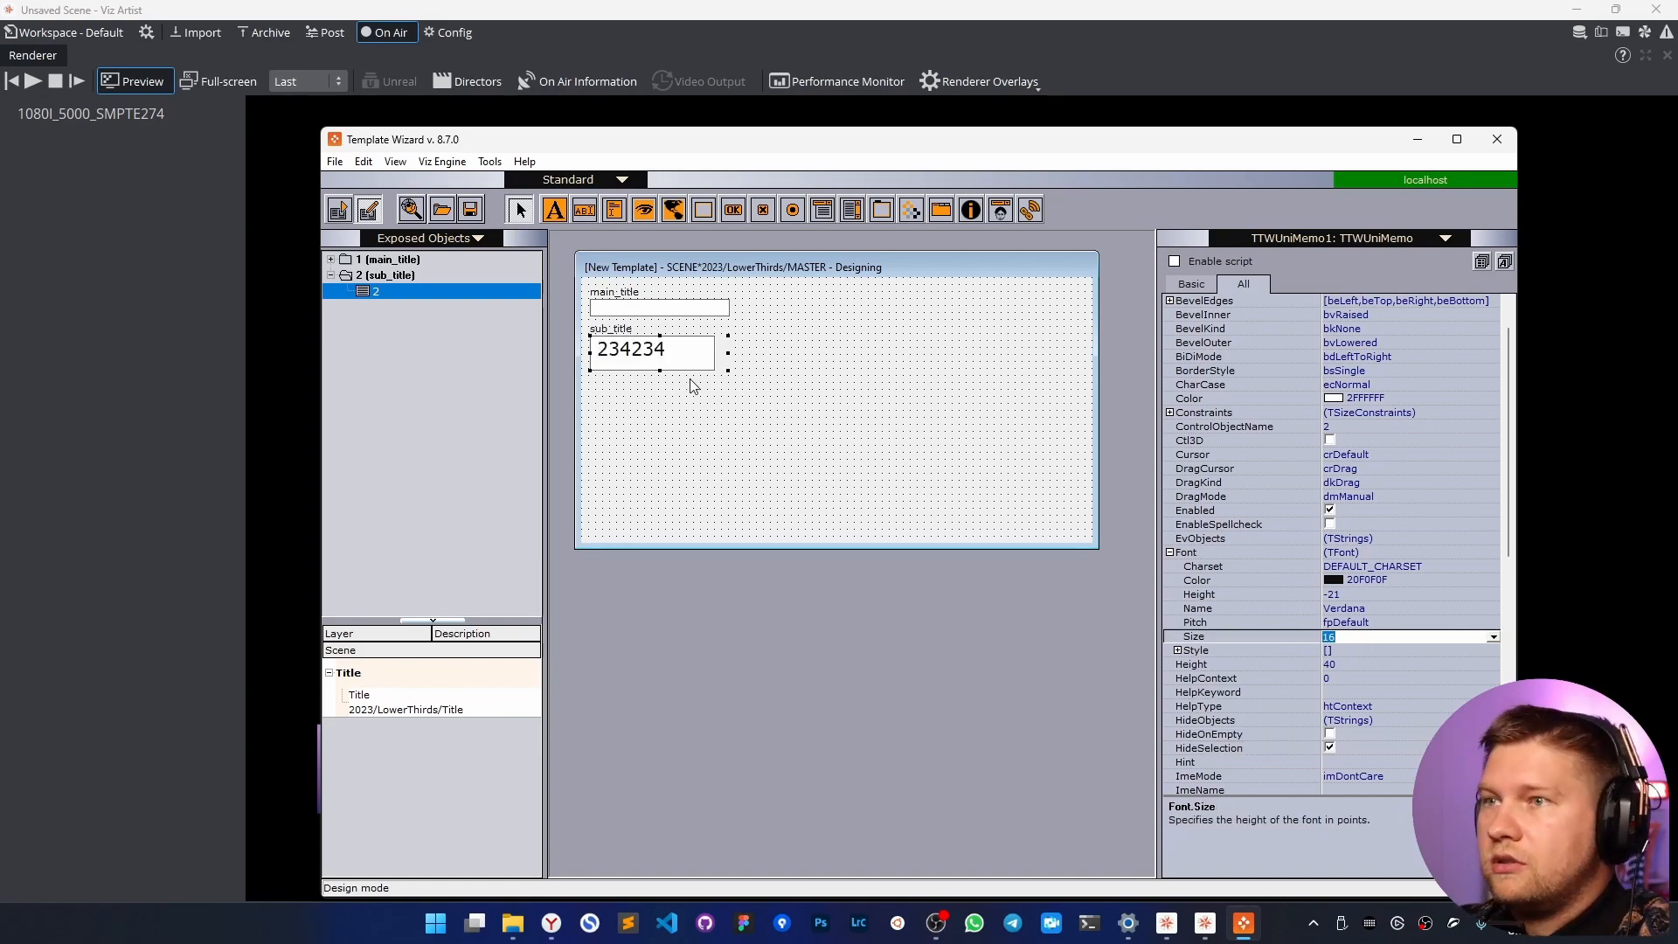
{"action": "left_click_drag", "start_coordinate": [987, 440], "coordinate": [961, 436]}
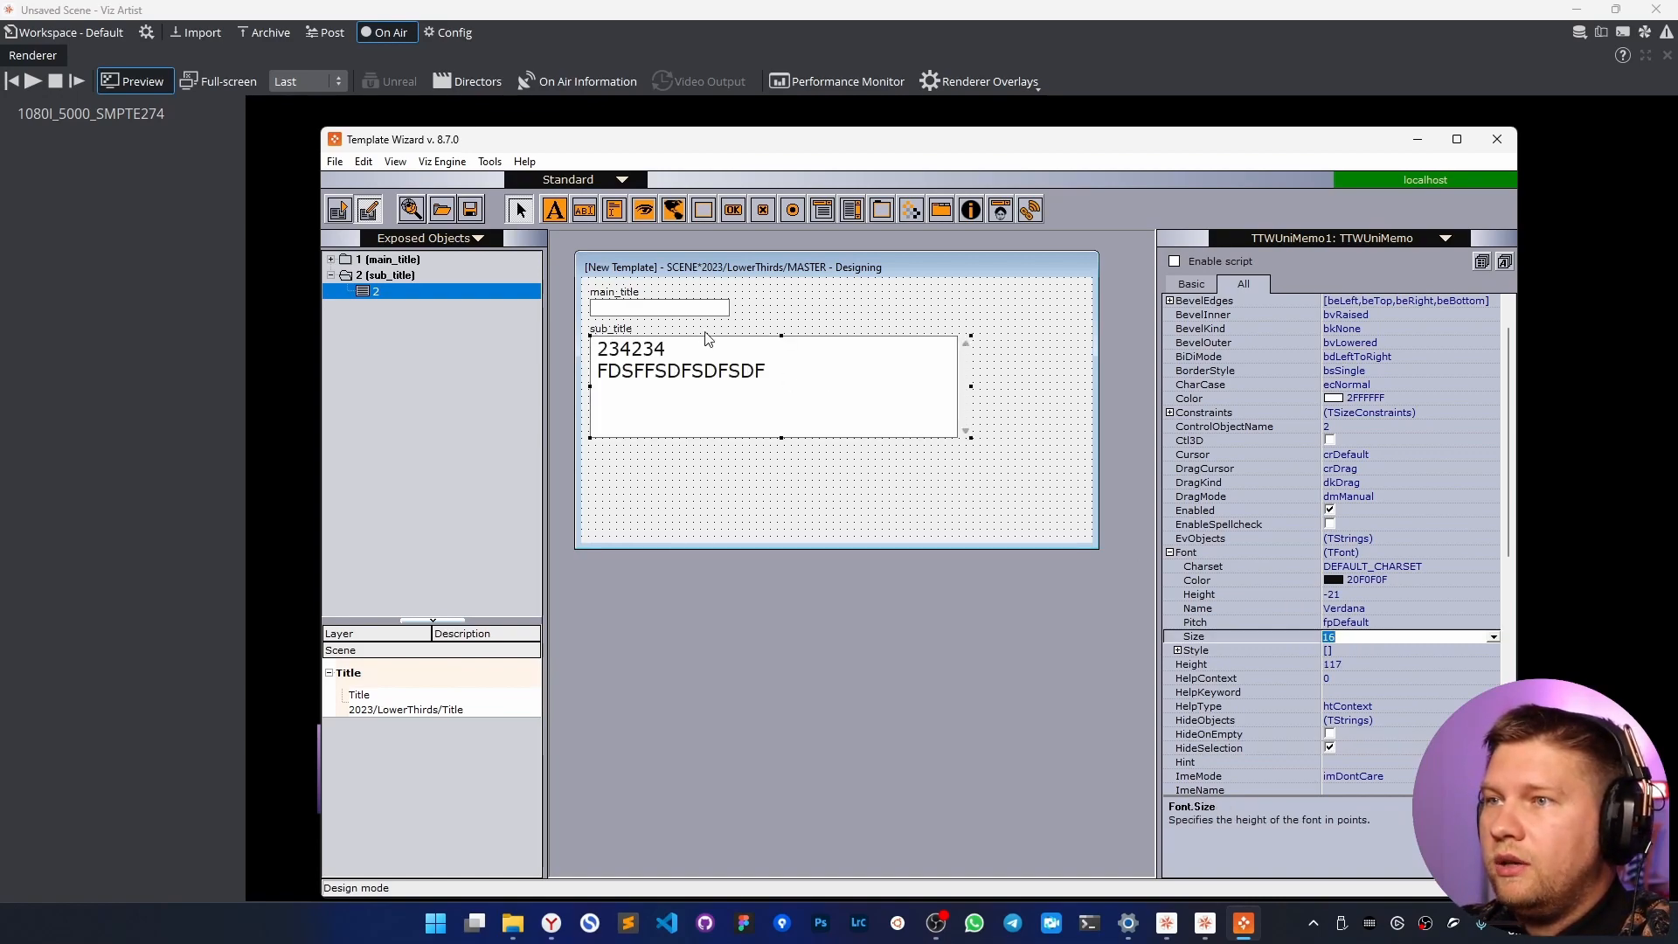
Set the main_title text box's font size to 16 and widen it to match the sub_title box.
{"action": "left_click", "coordinate": [705, 308]}
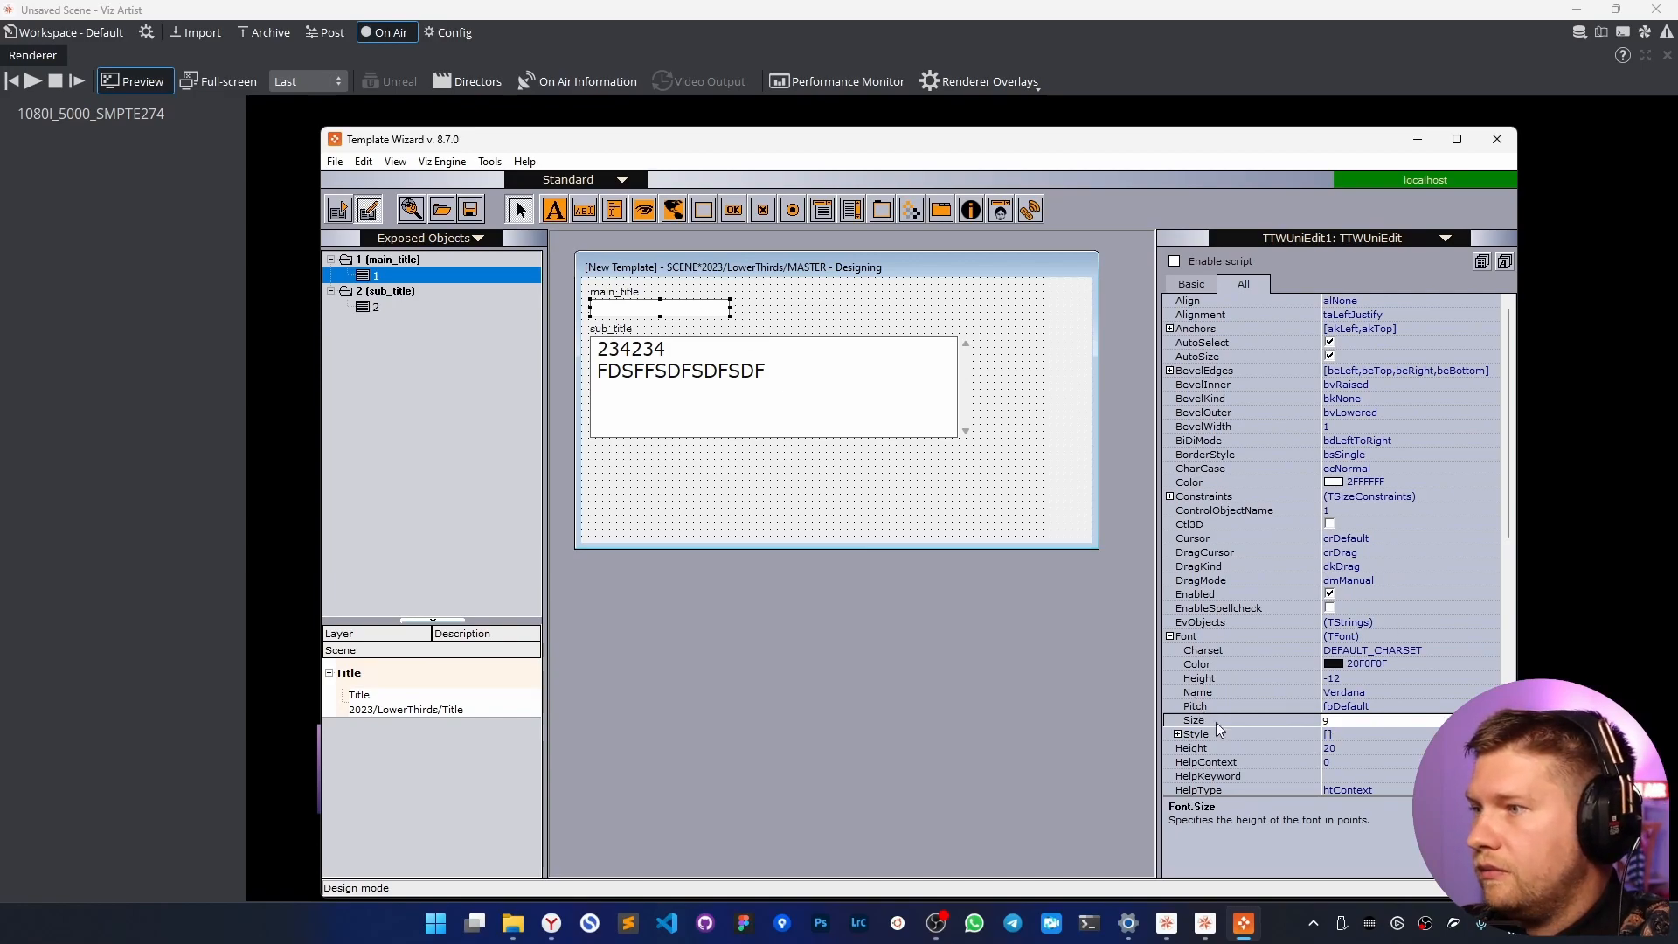
{"action": "key", "text": "BackSpace"}
{"action": "type", "text": "16"}
{"action": "key", "text": "Return"}
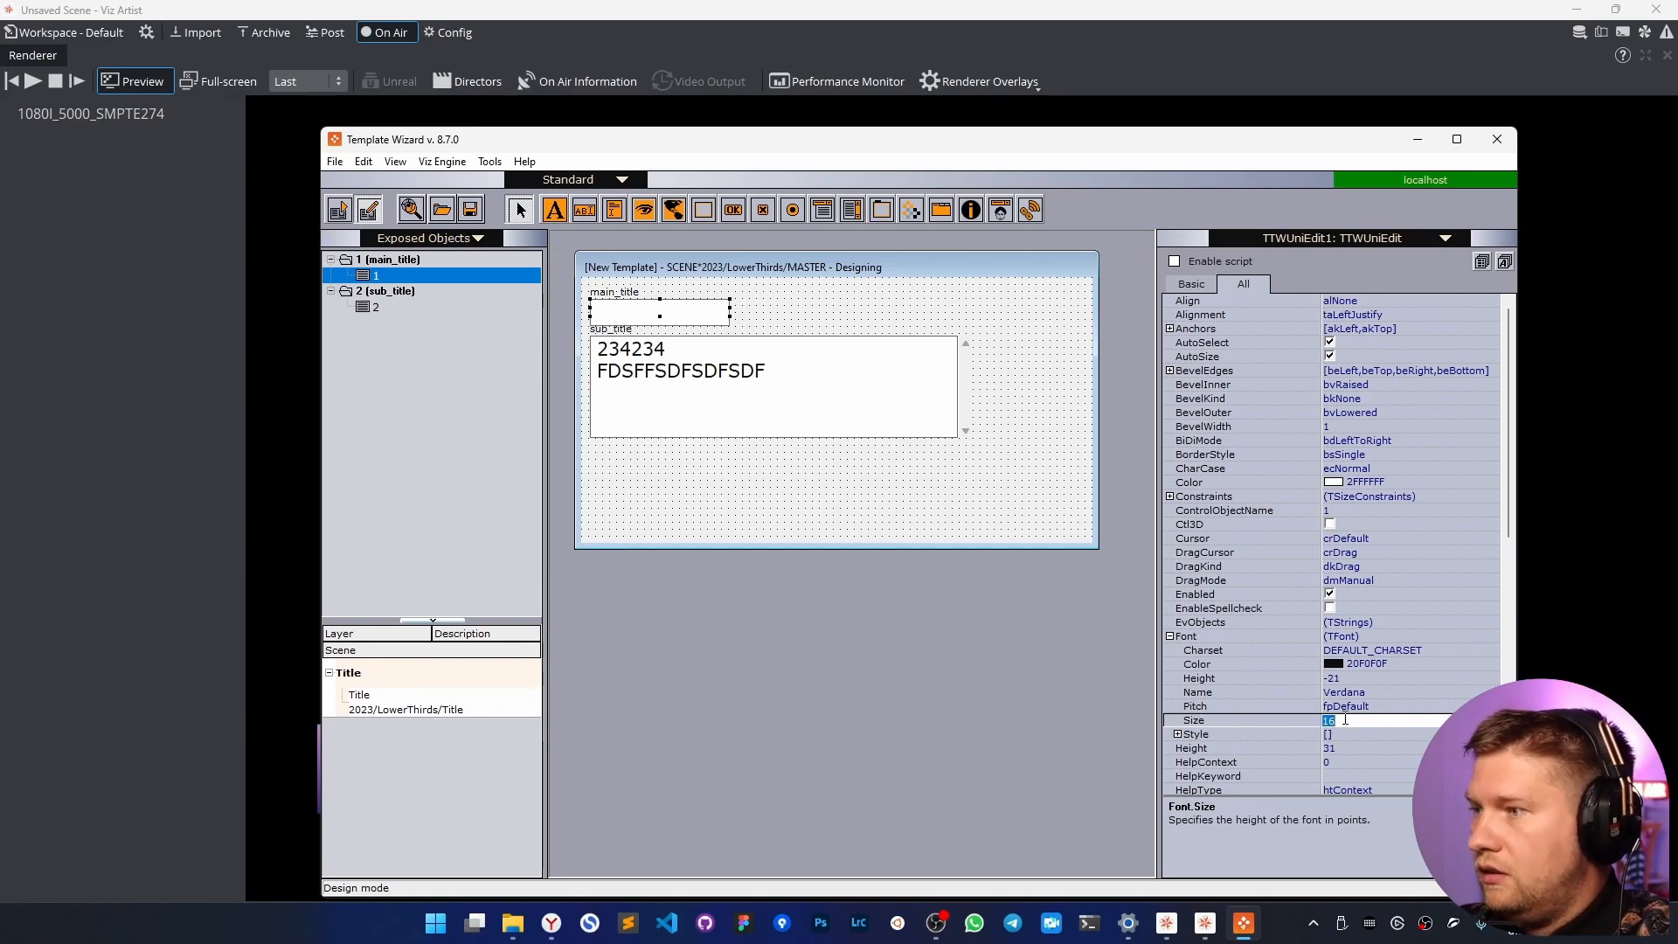
{"action": "left_click_drag", "start_coordinate": [730, 313], "coordinate": [958, 317]}
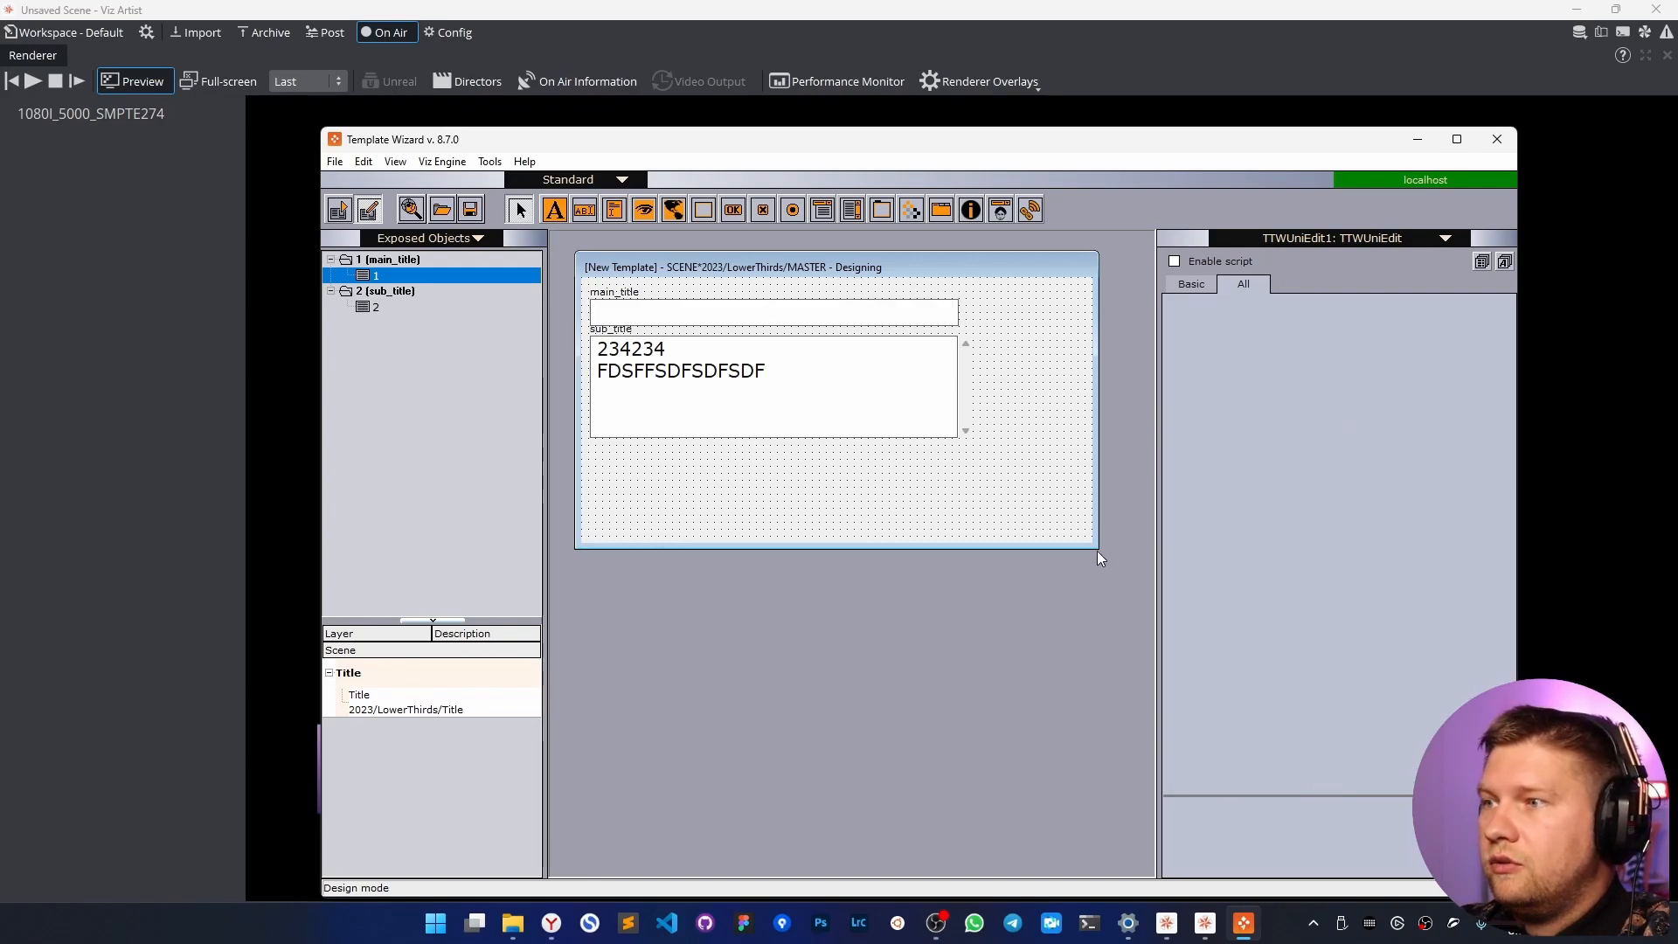
Move the sub_title label and text box down slightly and shrink the template form to fit its fields.
{"action": "left_click", "coordinate": [605, 338]}
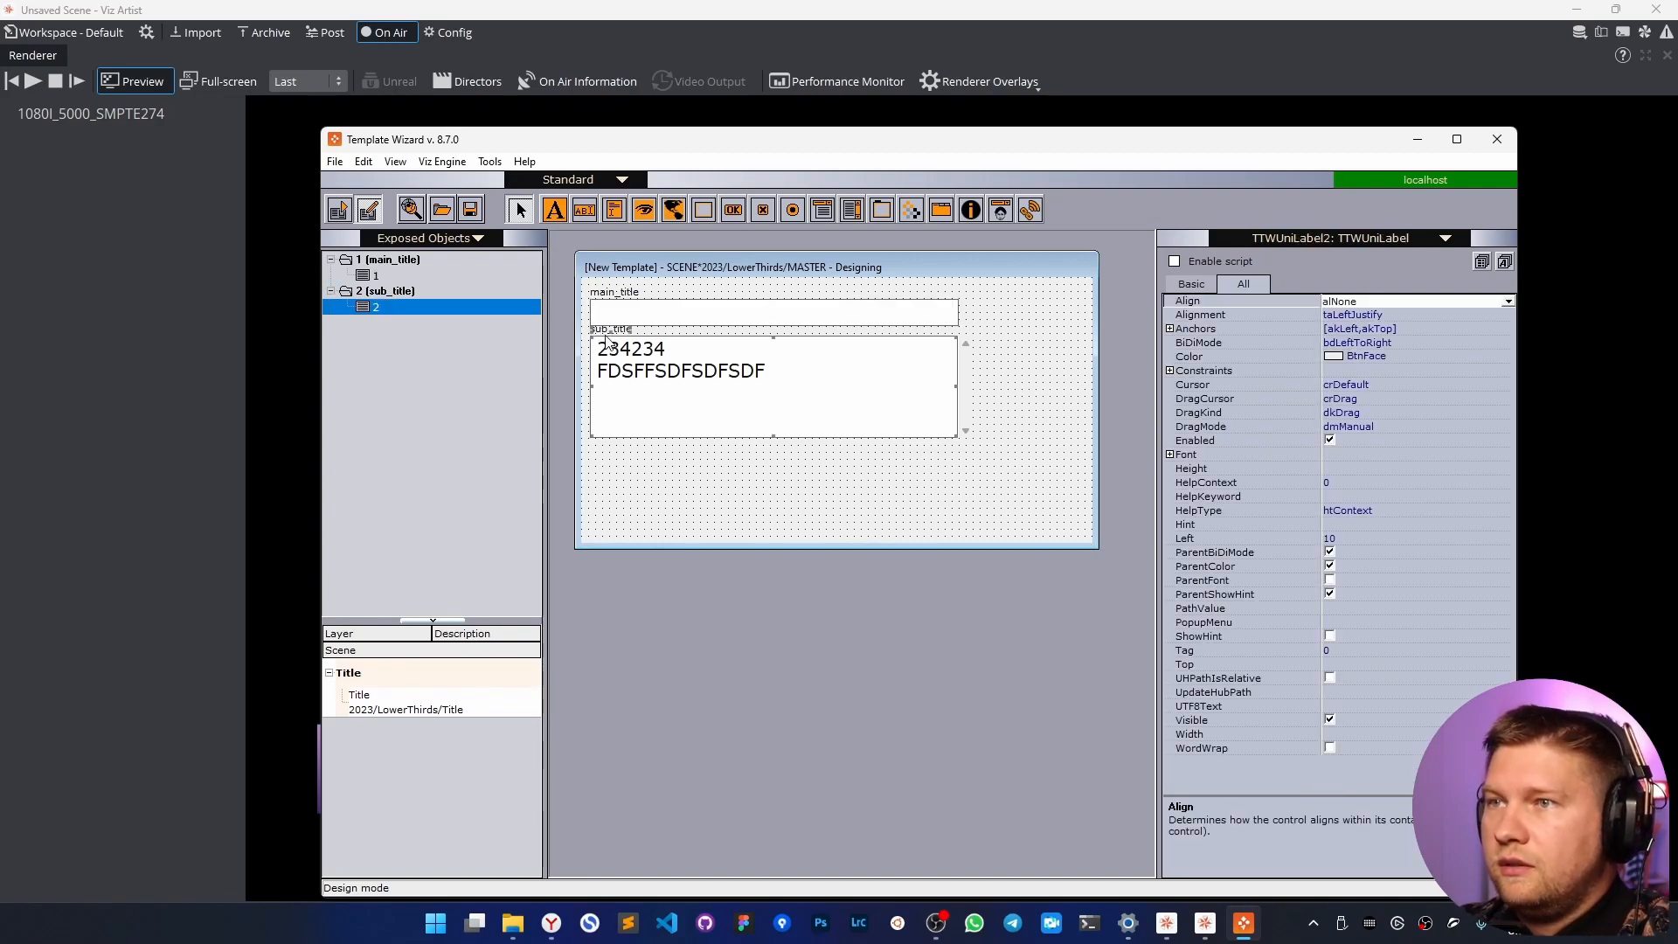
{"action": "left_click_drag", "start_coordinate": [796, 386], "coordinate": [797, 396]}
{"action": "left_click_drag", "start_coordinate": [1095, 546], "coordinate": [984, 461]}
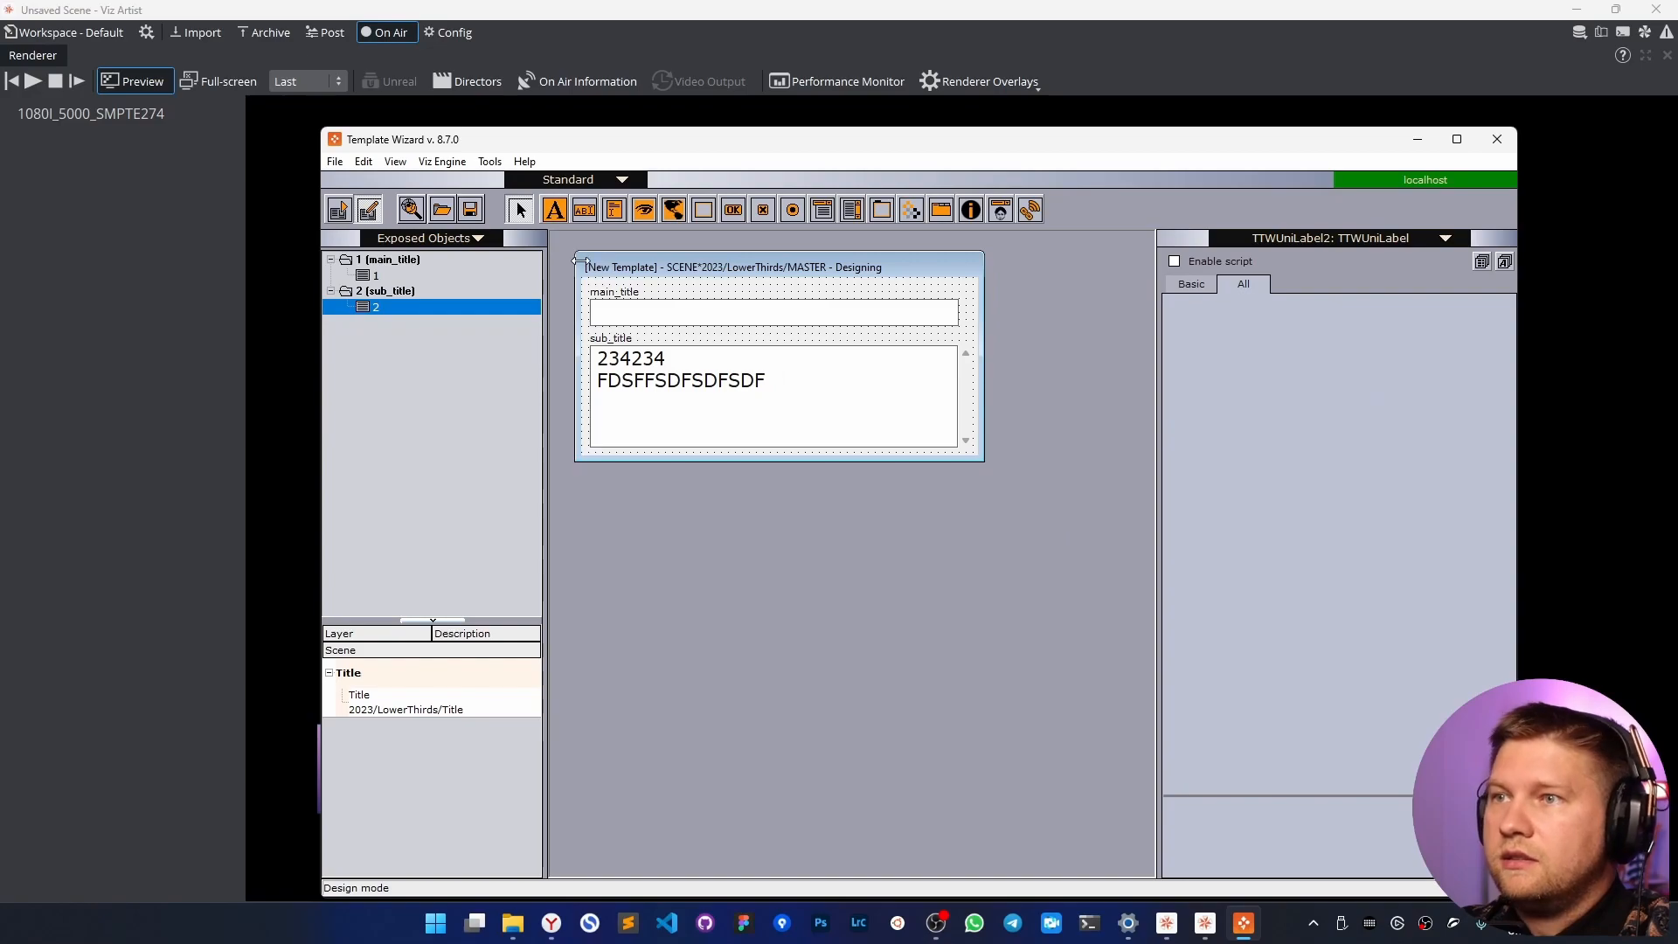
Add a template info control to the form and place it in the upper-right corner above the main_title box.
{"action": "left_click_drag", "start_coordinate": [580, 260], "coordinate": [570, 257]}
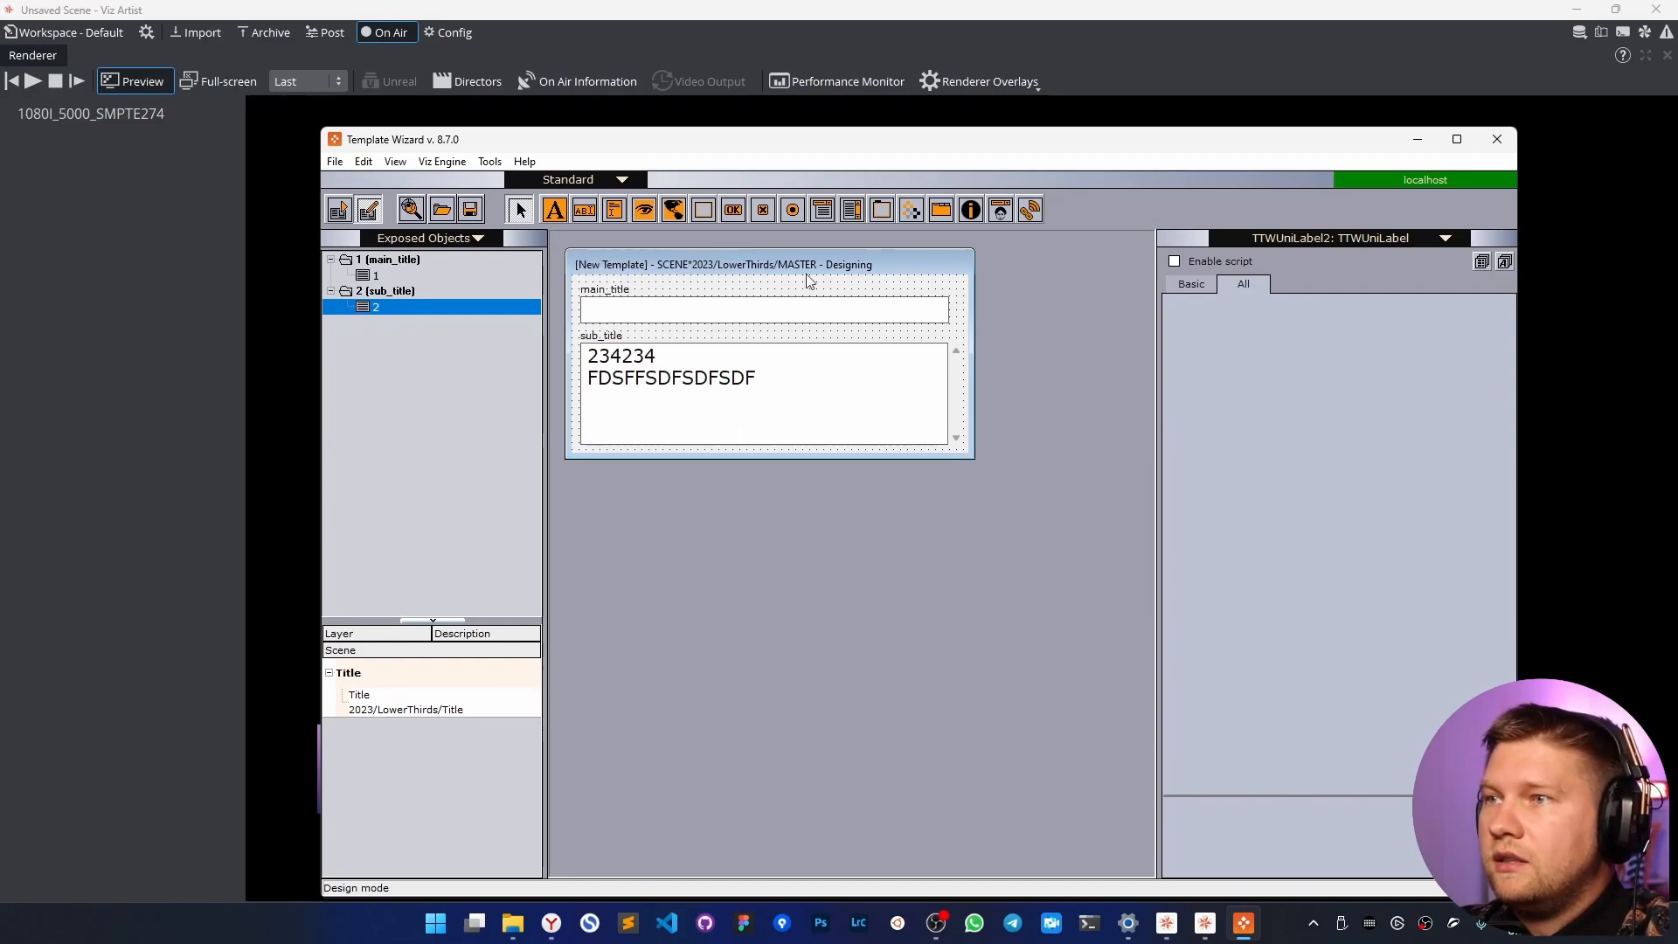
{"action": "left_click", "coordinate": [970, 210]}
{"action": "left_click", "coordinate": [914, 289]}
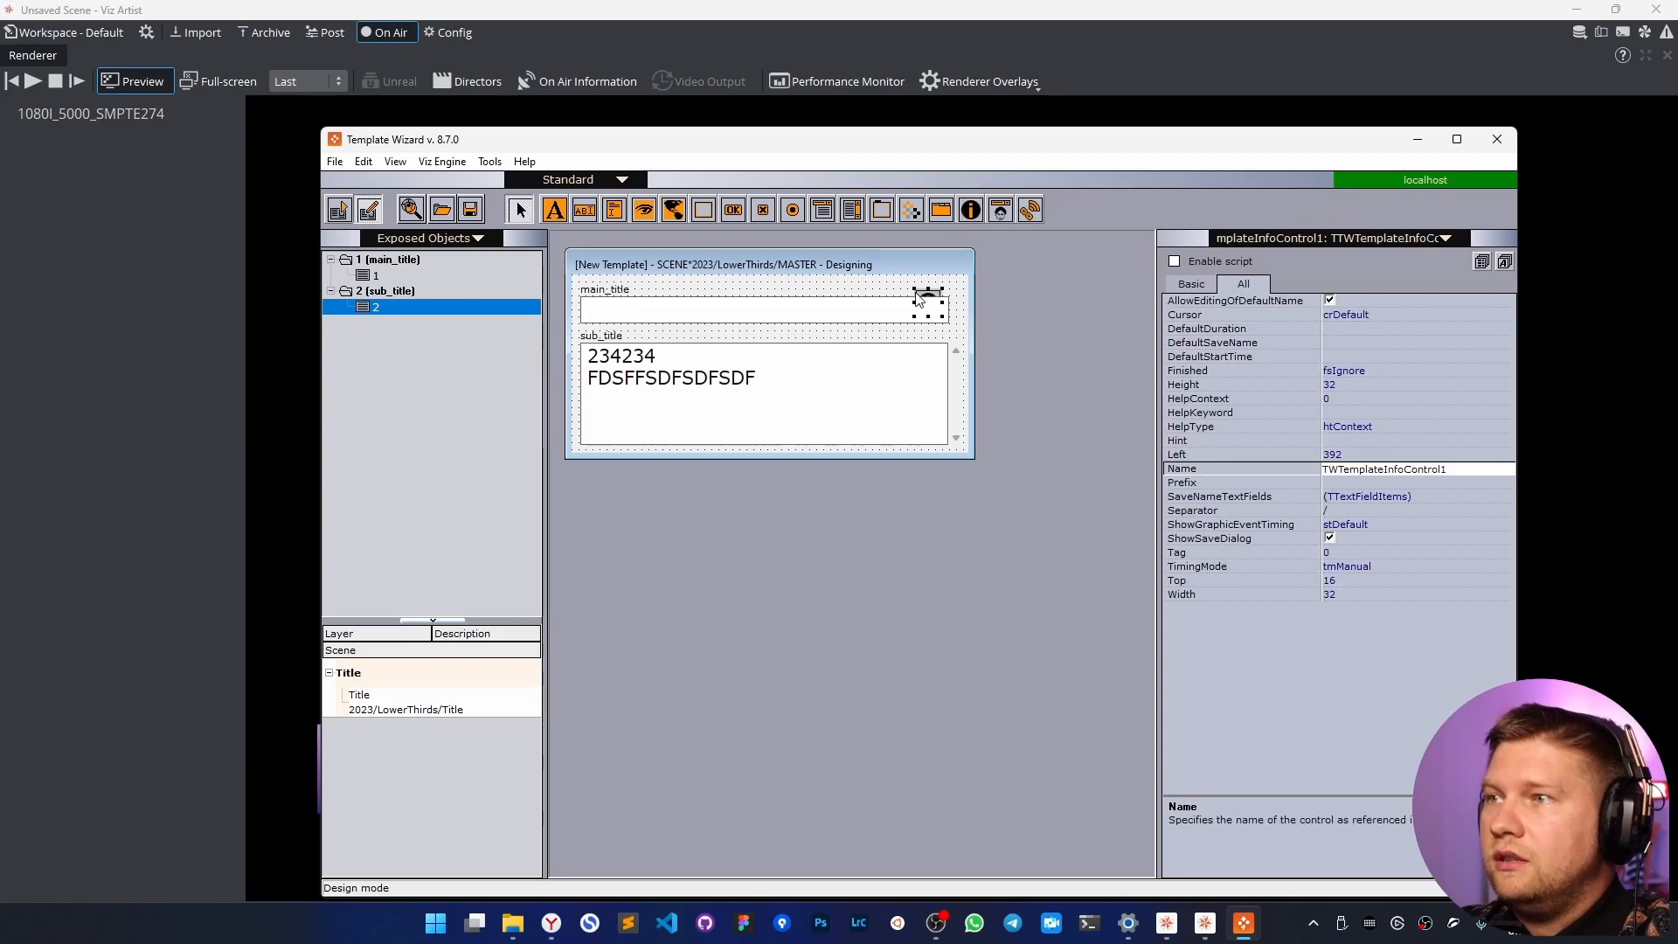
{"action": "left_click_drag", "start_coordinate": [931, 291], "coordinate": [945, 289]}
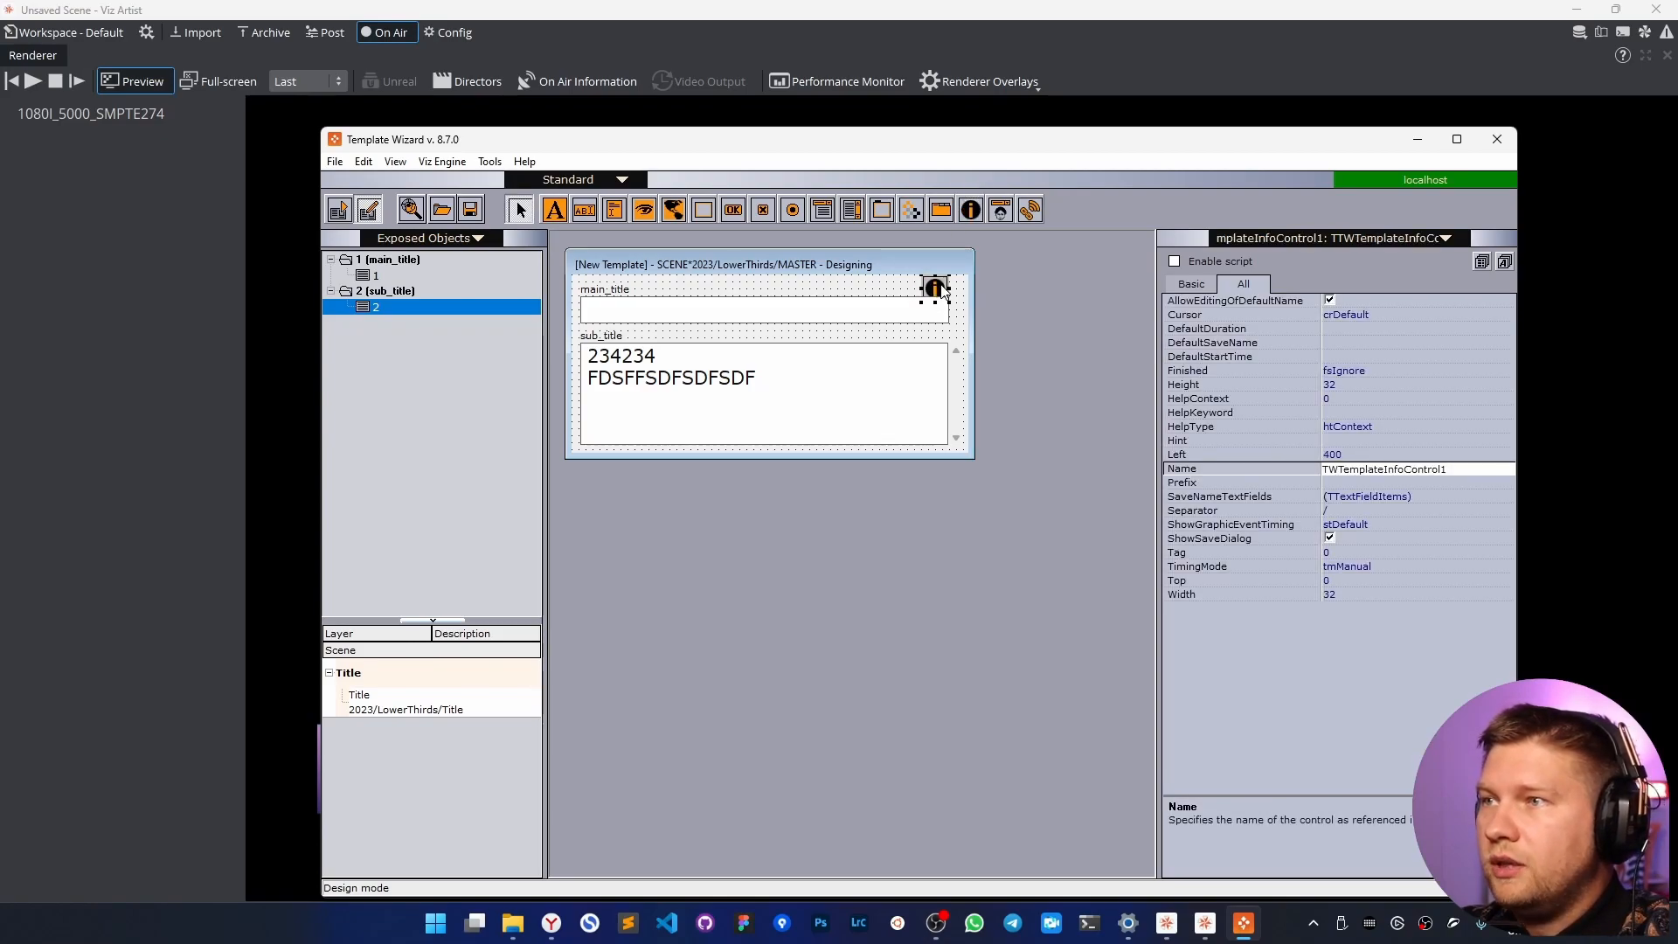
Set the info control's save-name prefix to "TL Title: " and add TTWUniEdit1 to its SaveNameTextFields.
{"action": "left_click", "coordinate": [1353, 483]}
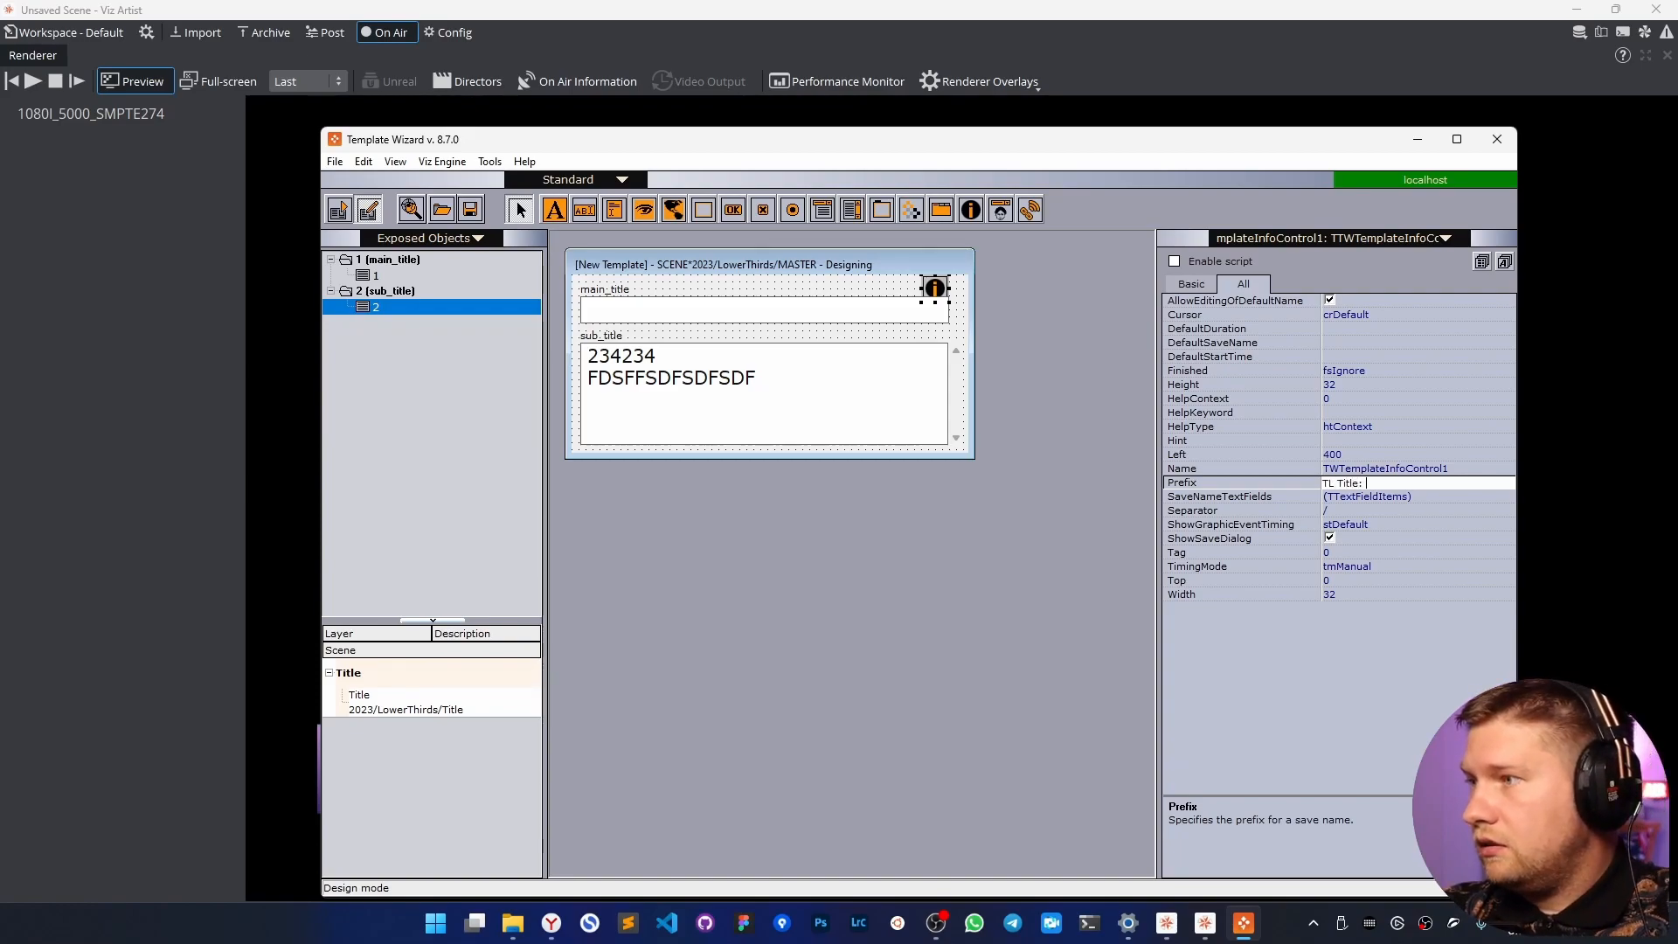
{"action": "key", "text": "Return"}
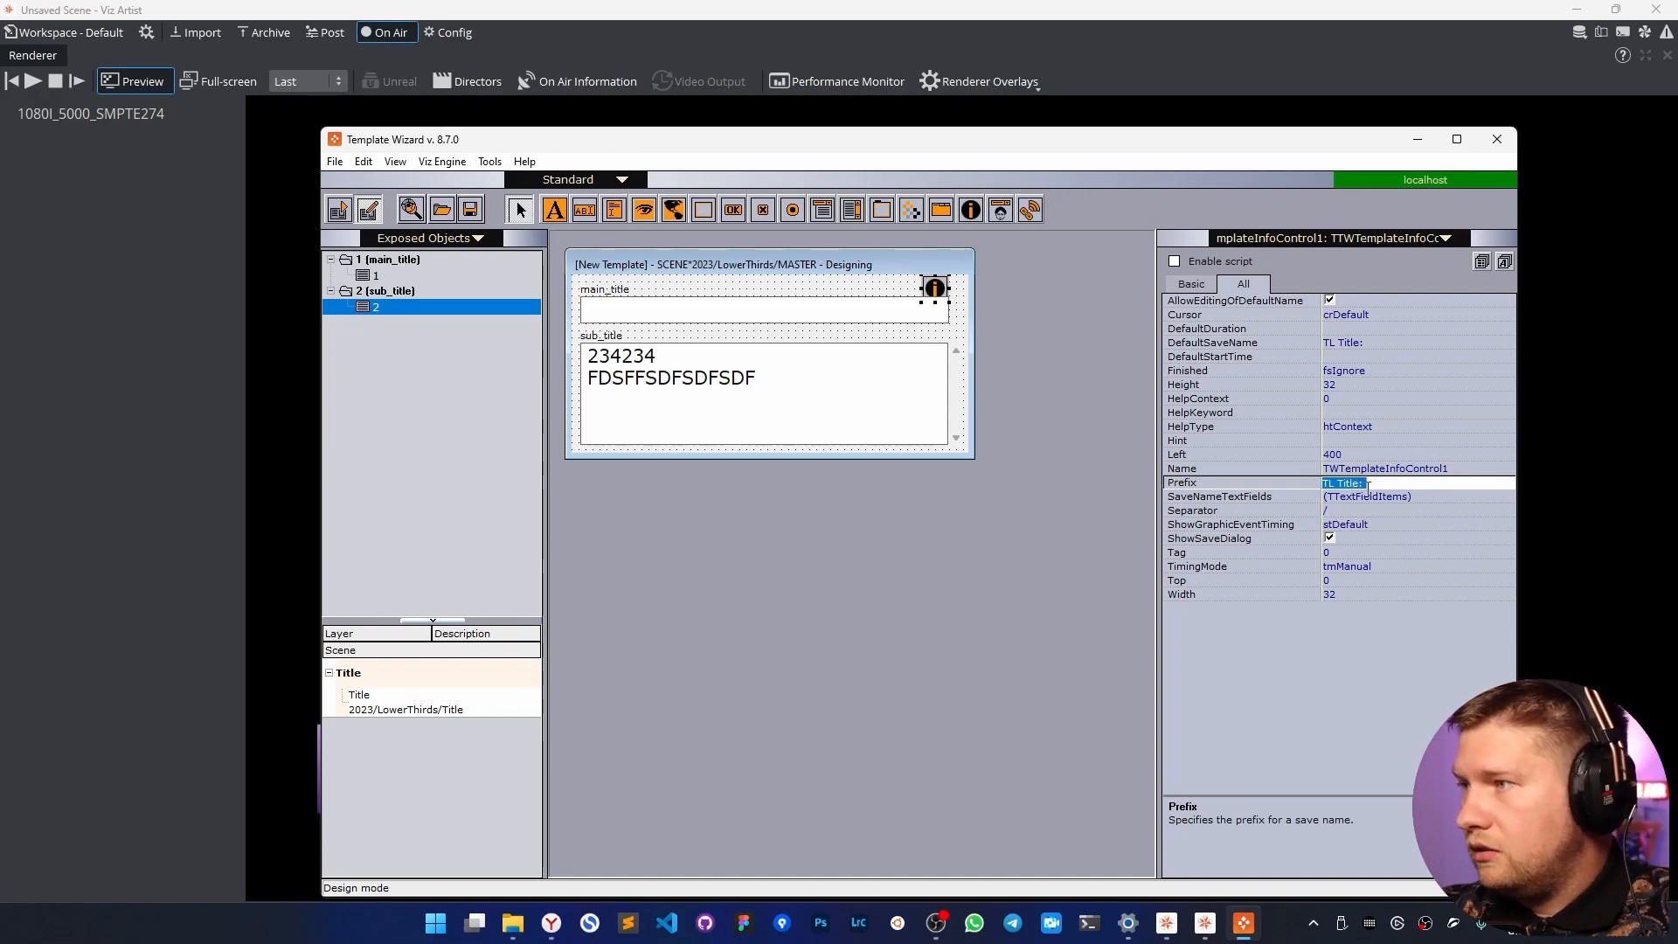
{"action": "left_click", "coordinate": [1389, 496]}
{"action": "left_click", "coordinate": [1510, 497]}
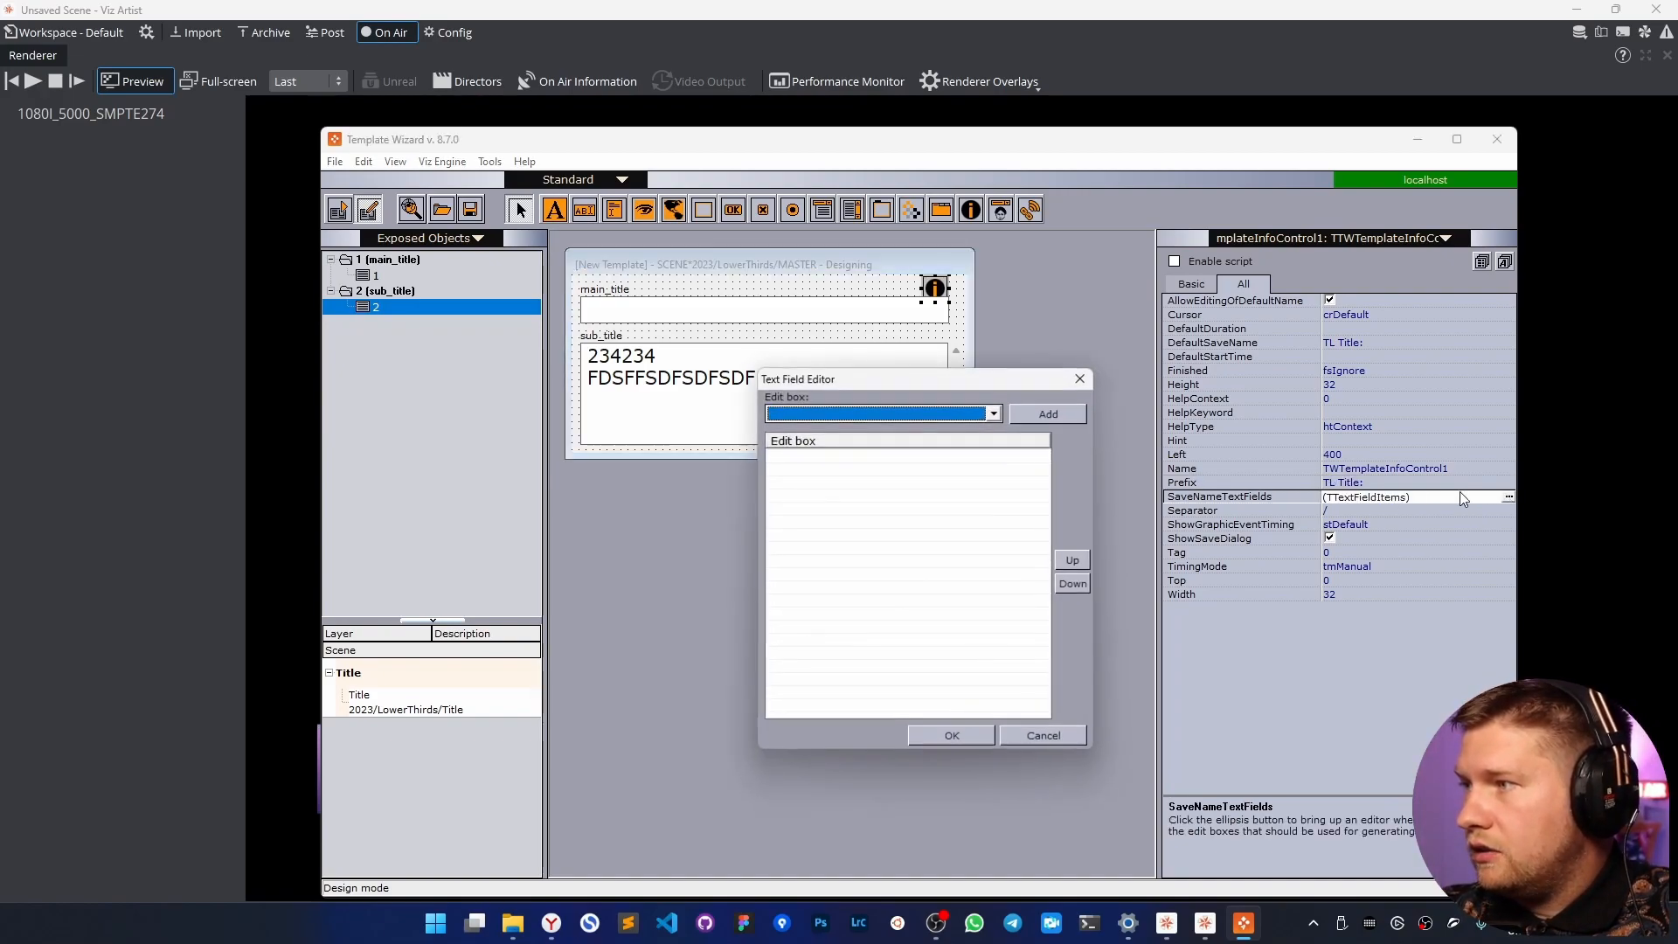
{"action": "left_click", "coordinate": [874, 412]}
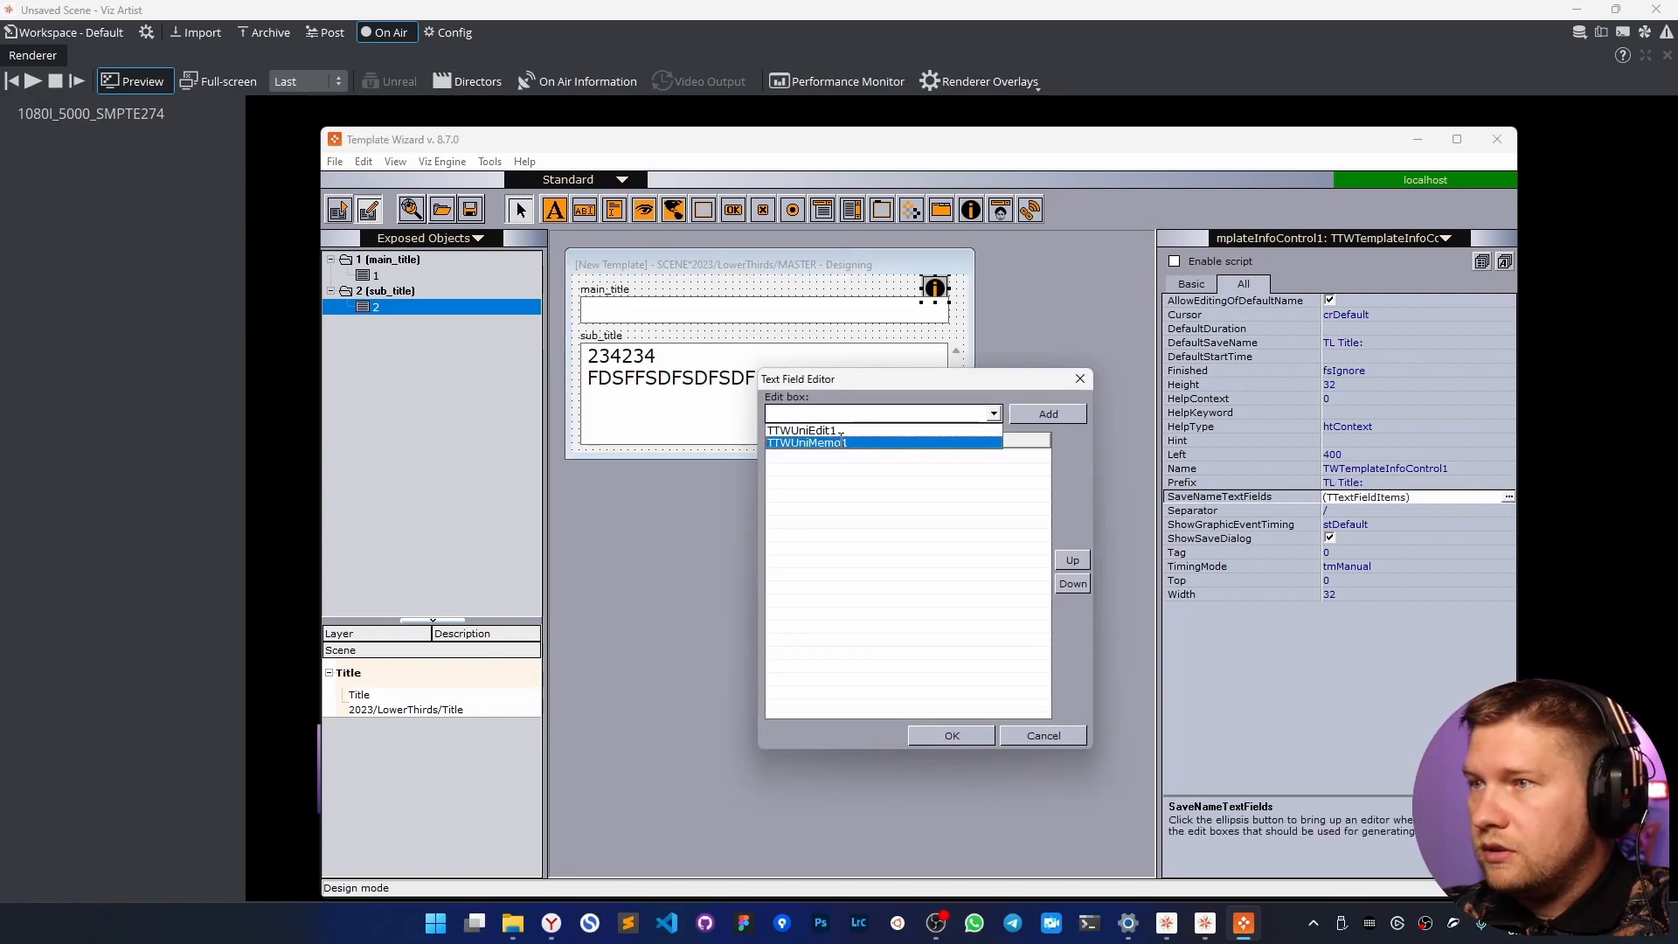
{"action": "left_click", "coordinate": [852, 430]}
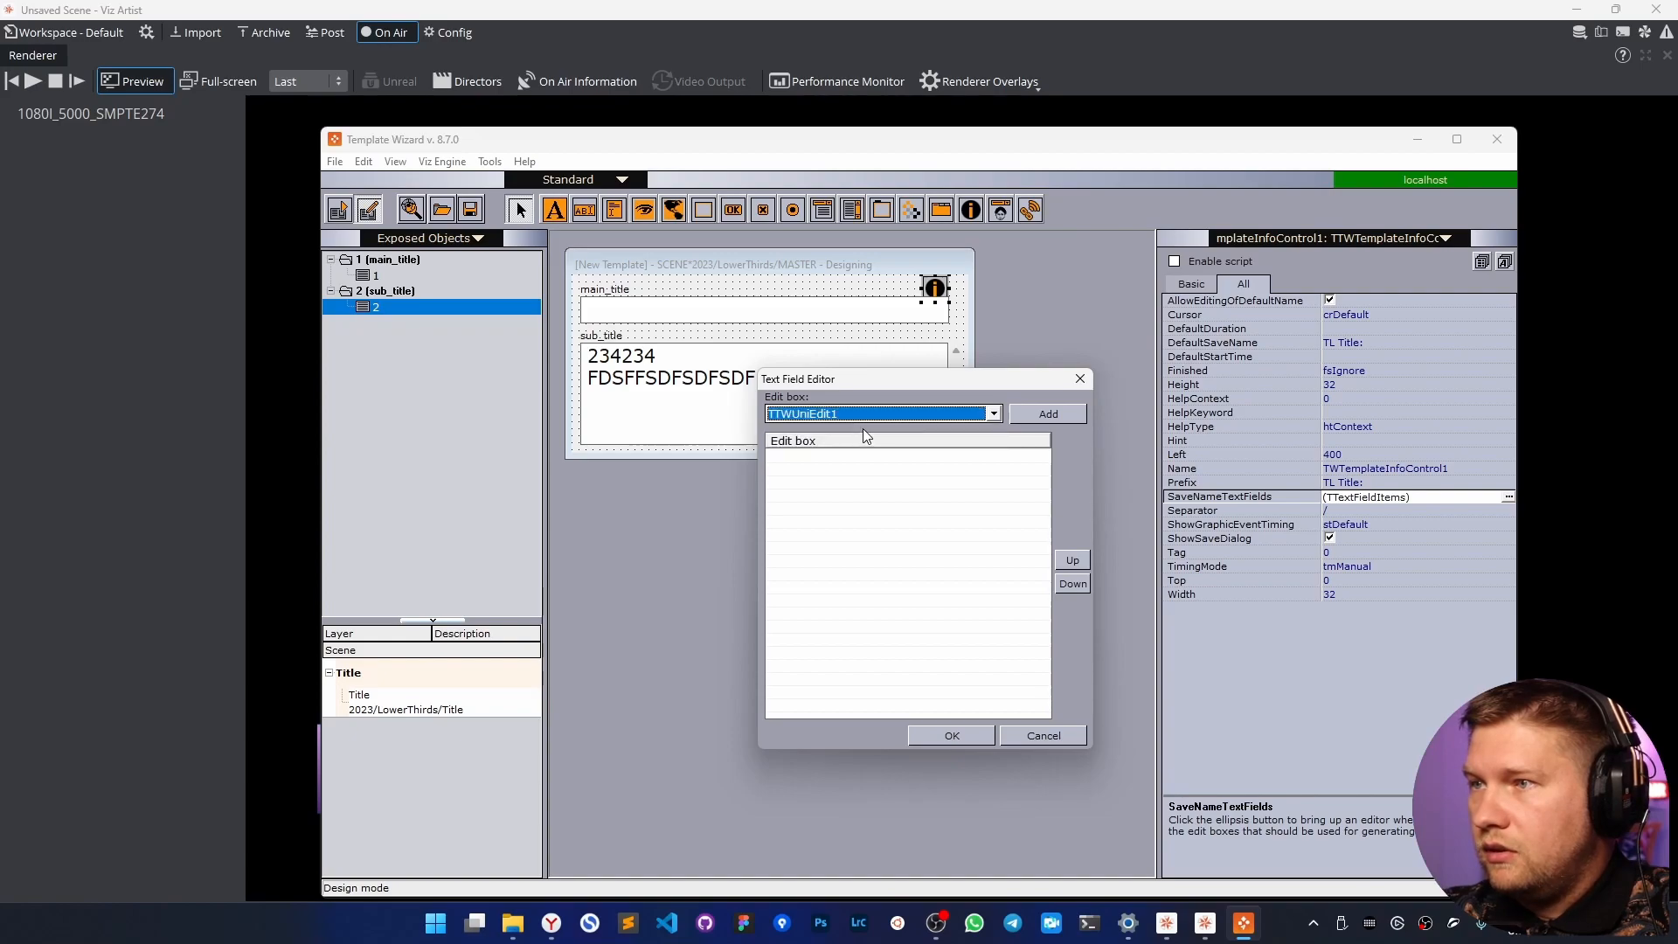
{"action": "left_click", "coordinate": [1052, 412]}
{"action": "left_click", "coordinate": [968, 736]}
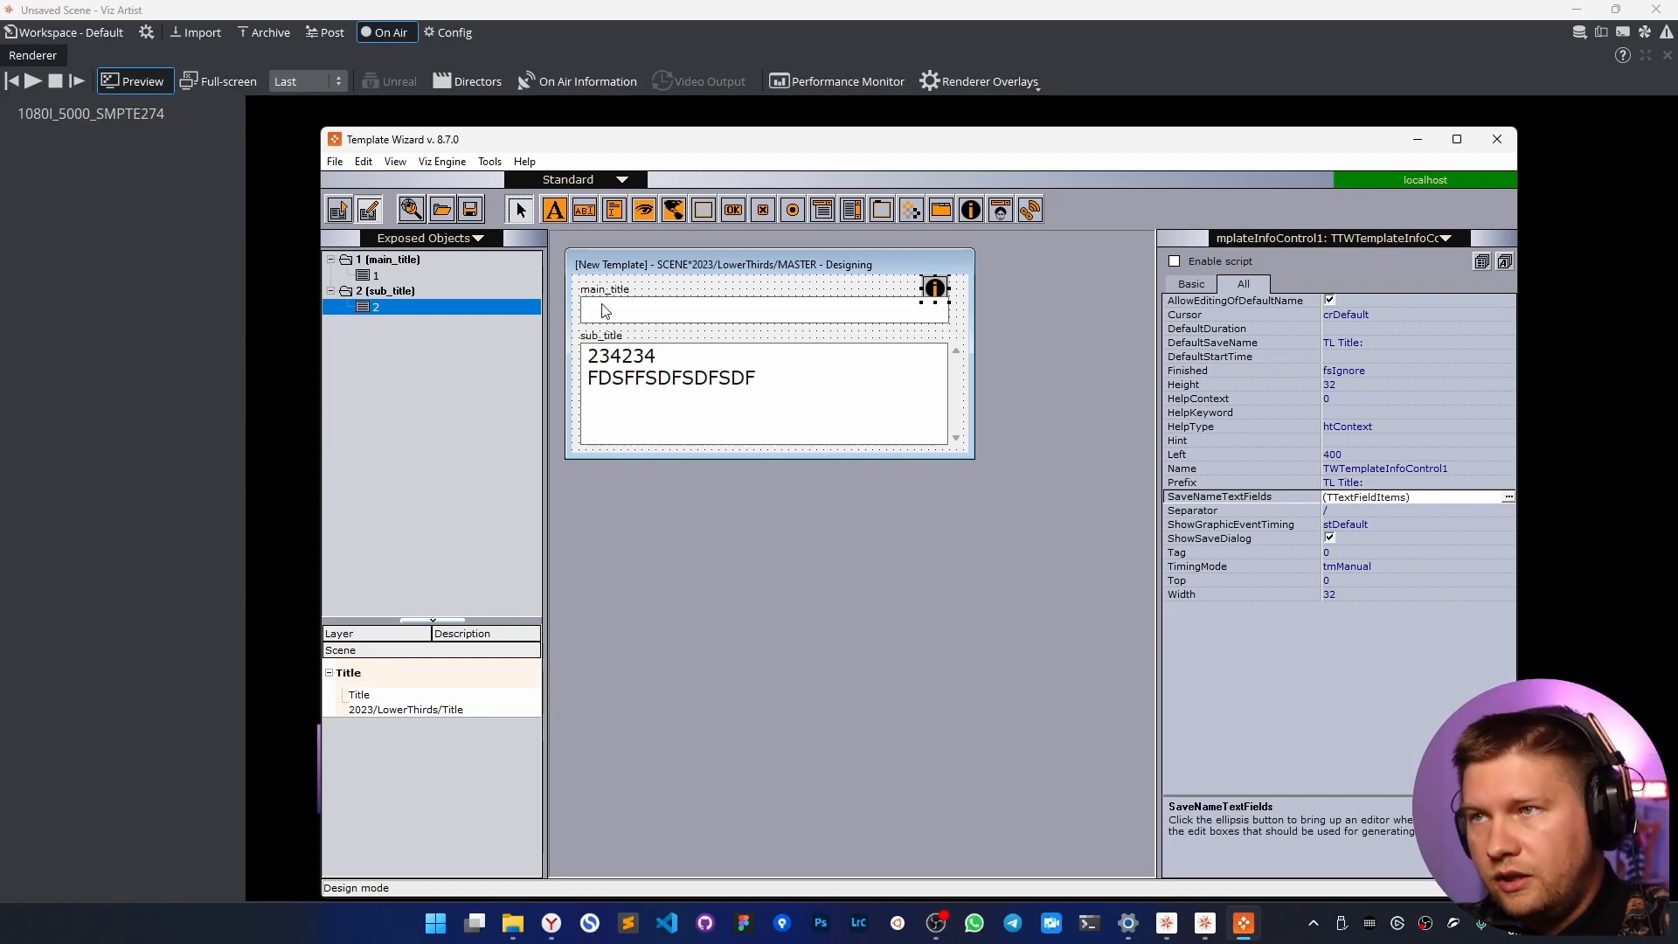
Add TTWUniMemo1 to the info control's SaveNameTextFields as well.
{"action": "left_click", "coordinate": [1509, 496]}
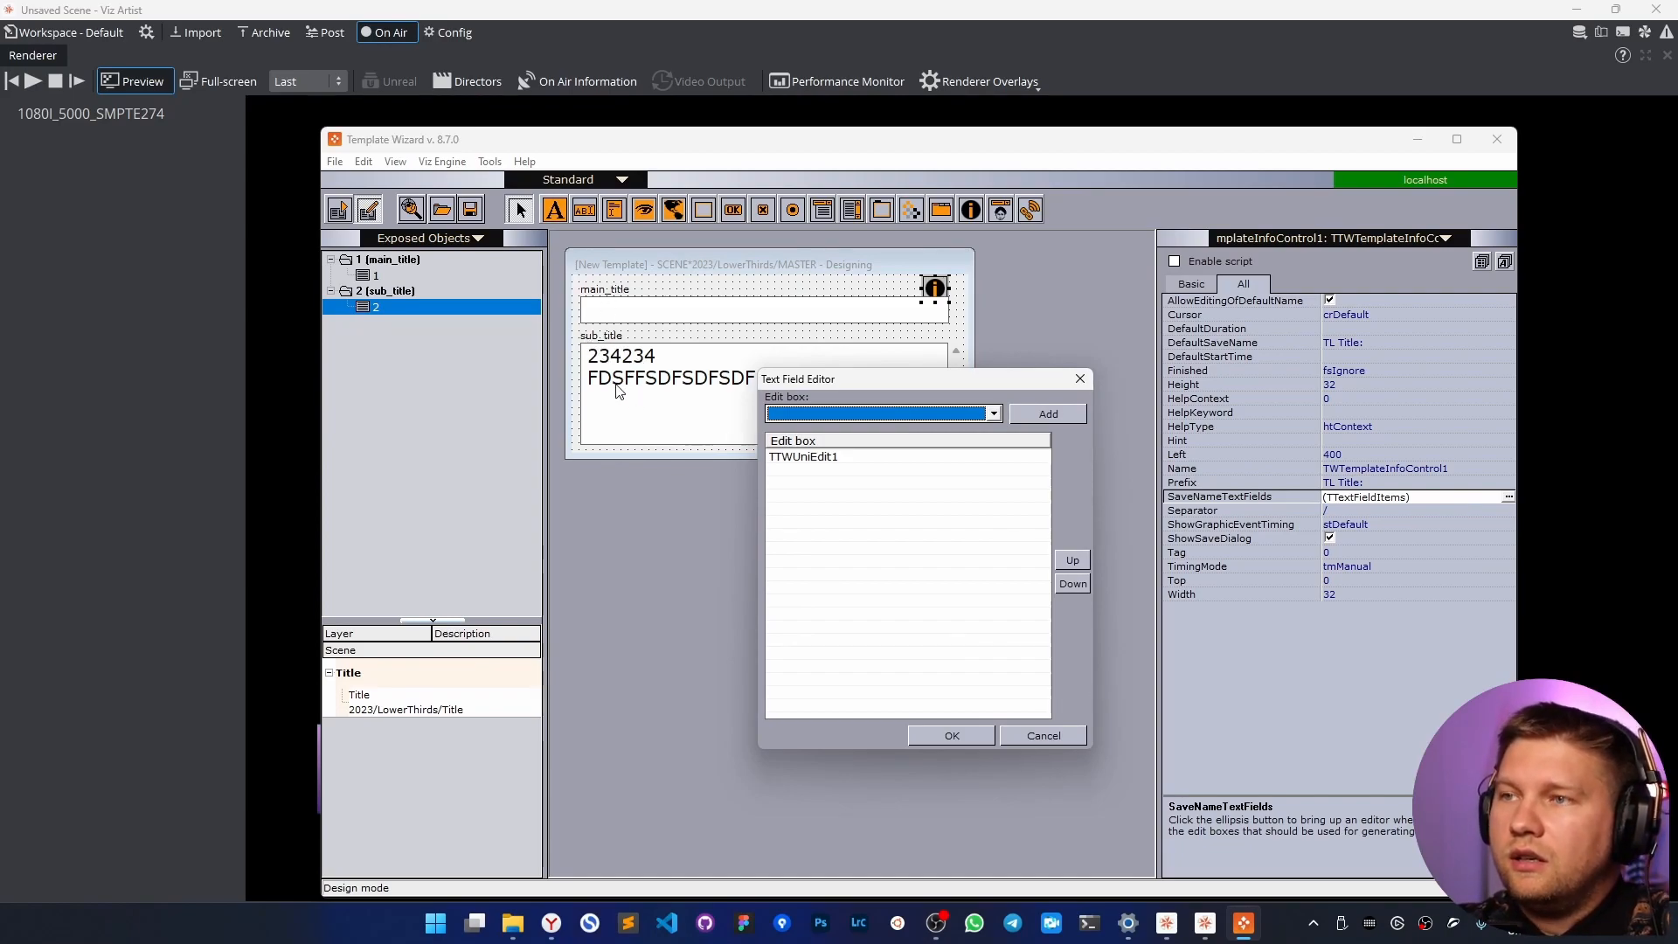
{"action": "left_click", "coordinate": [846, 411]}
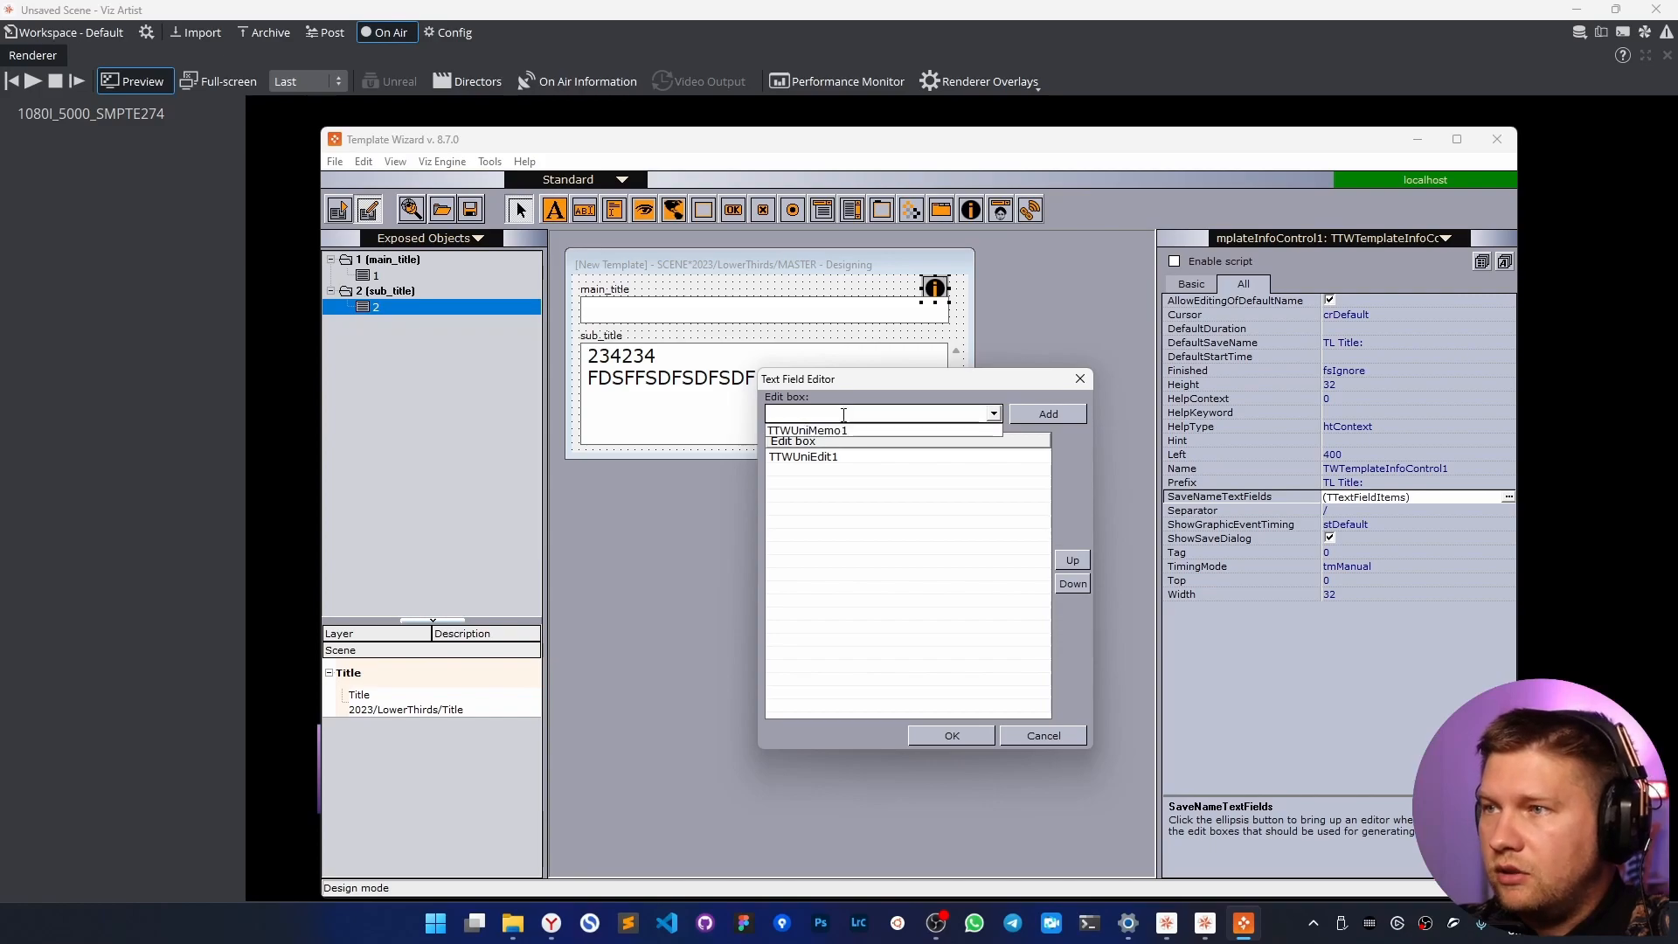
{"action": "left_click", "coordinate": [821, 427]}
{"action": "left_click", "coordinate": [1048, 414]}
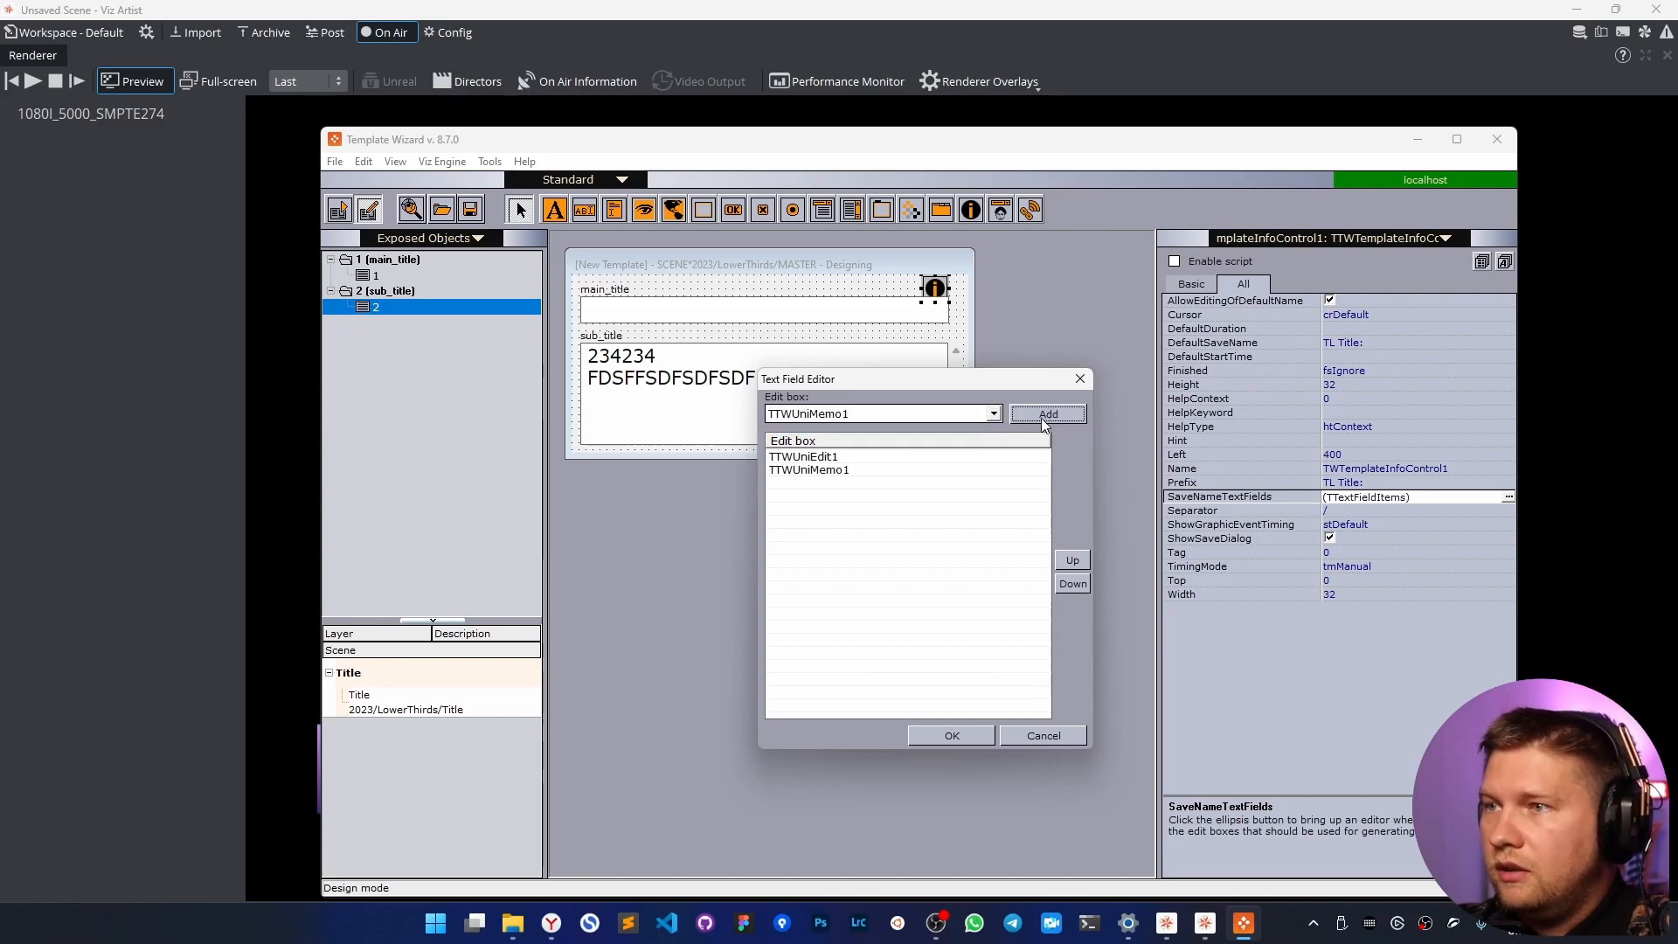
{"action": "left_click", "coordinate": [954, 736]}
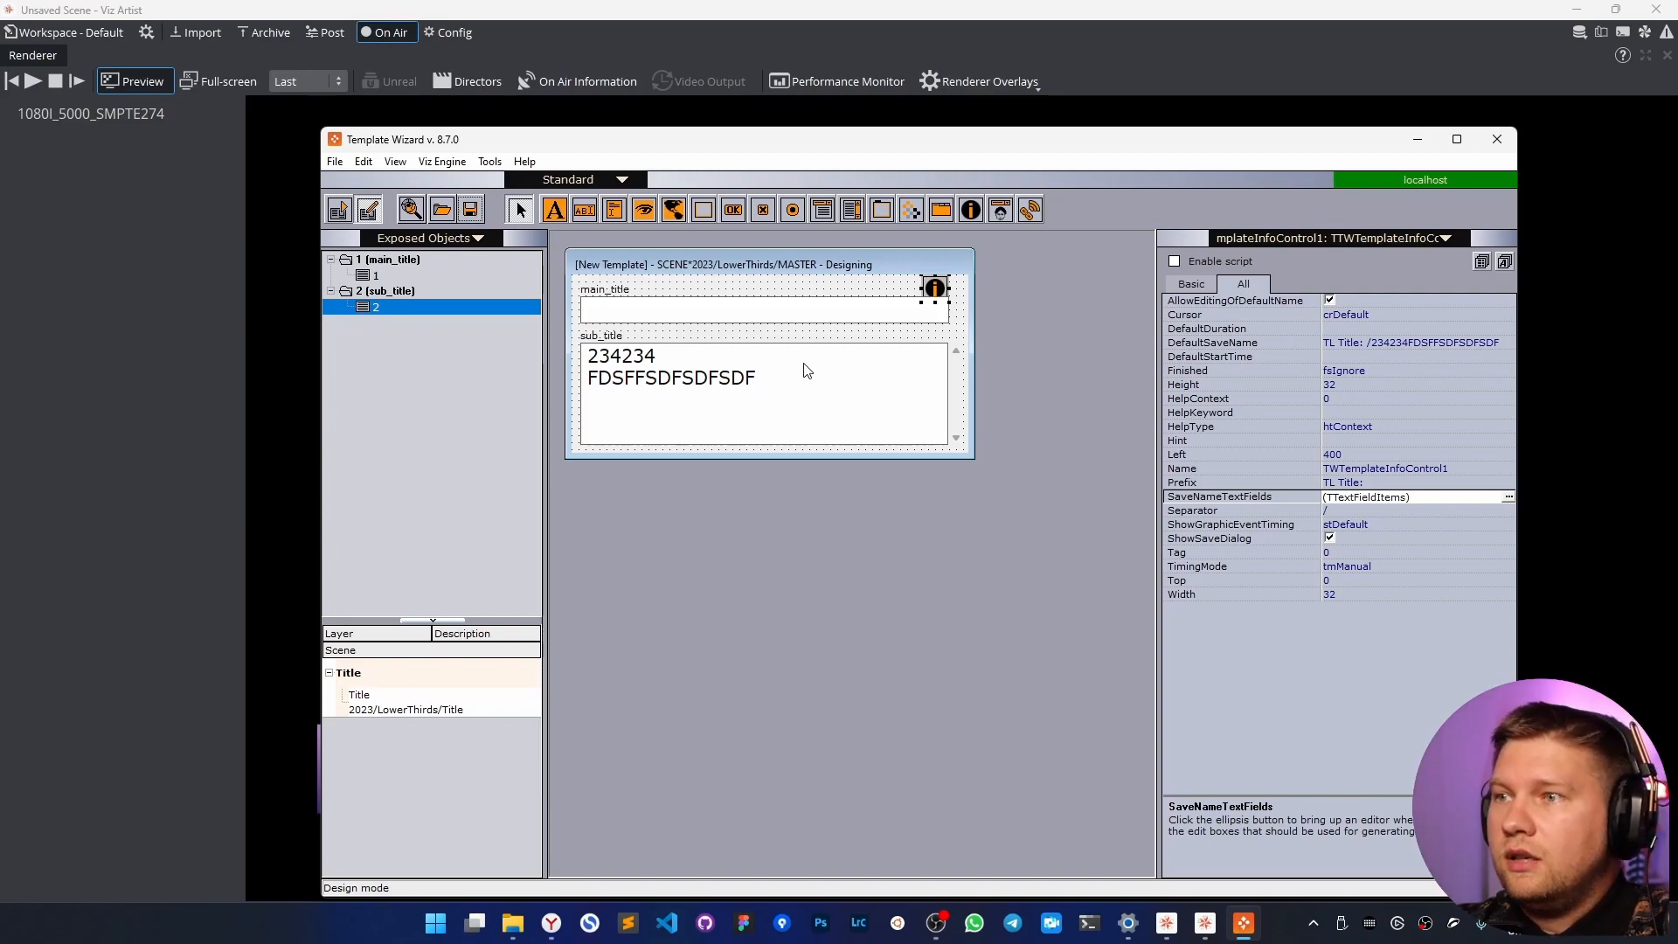
Save the template as new with the name "TL: Title" in the LowerThirds concept, and filter Director's template list to LowerThirds.
{"action": "key", "text": "ctrl+s"}
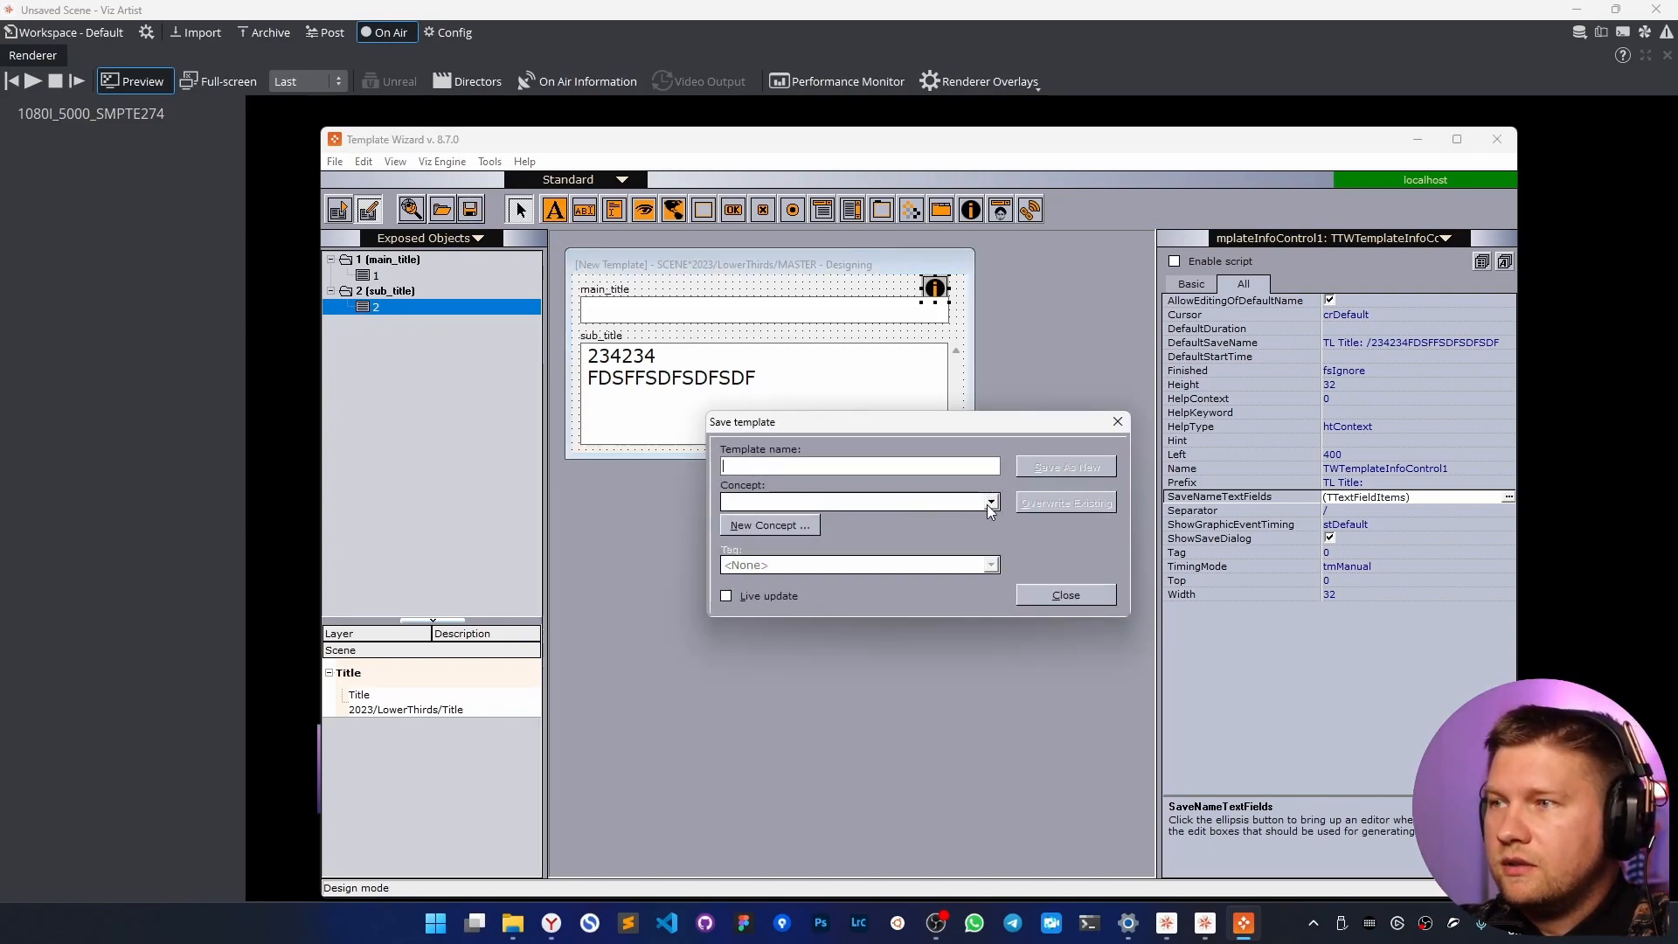
{"action": "left_click", "coordinate": [972, 503]}
{"action": "left_click", "coordinate": [778, 543]}
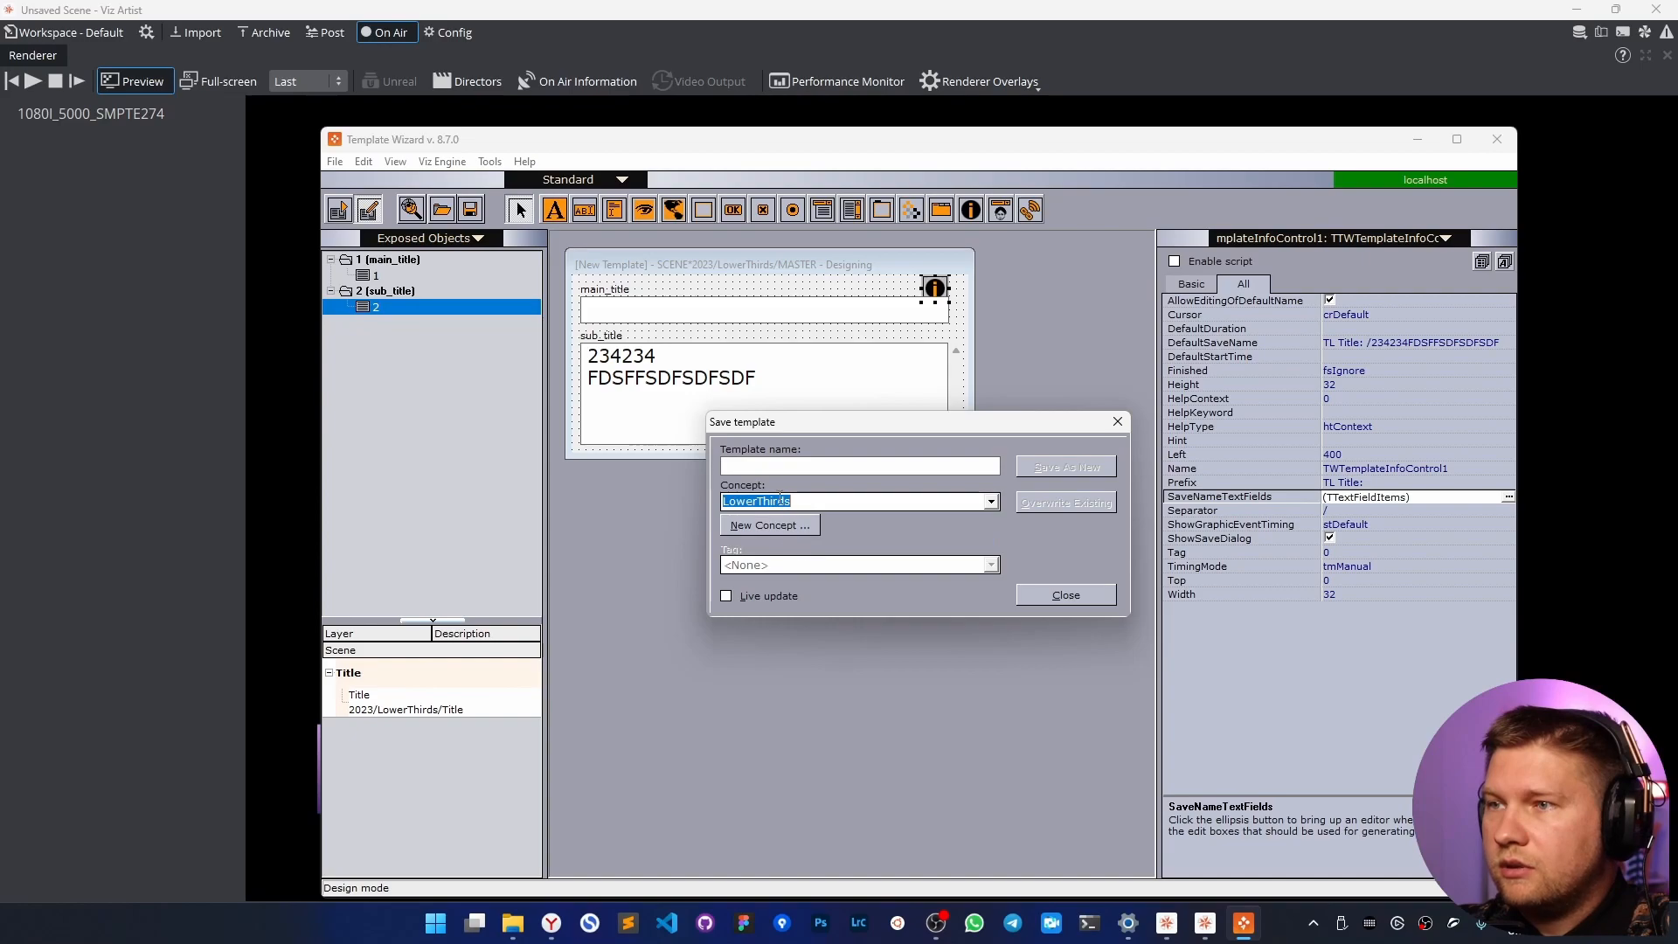
{"action": "left_click", "coordinate": [793, 468]}
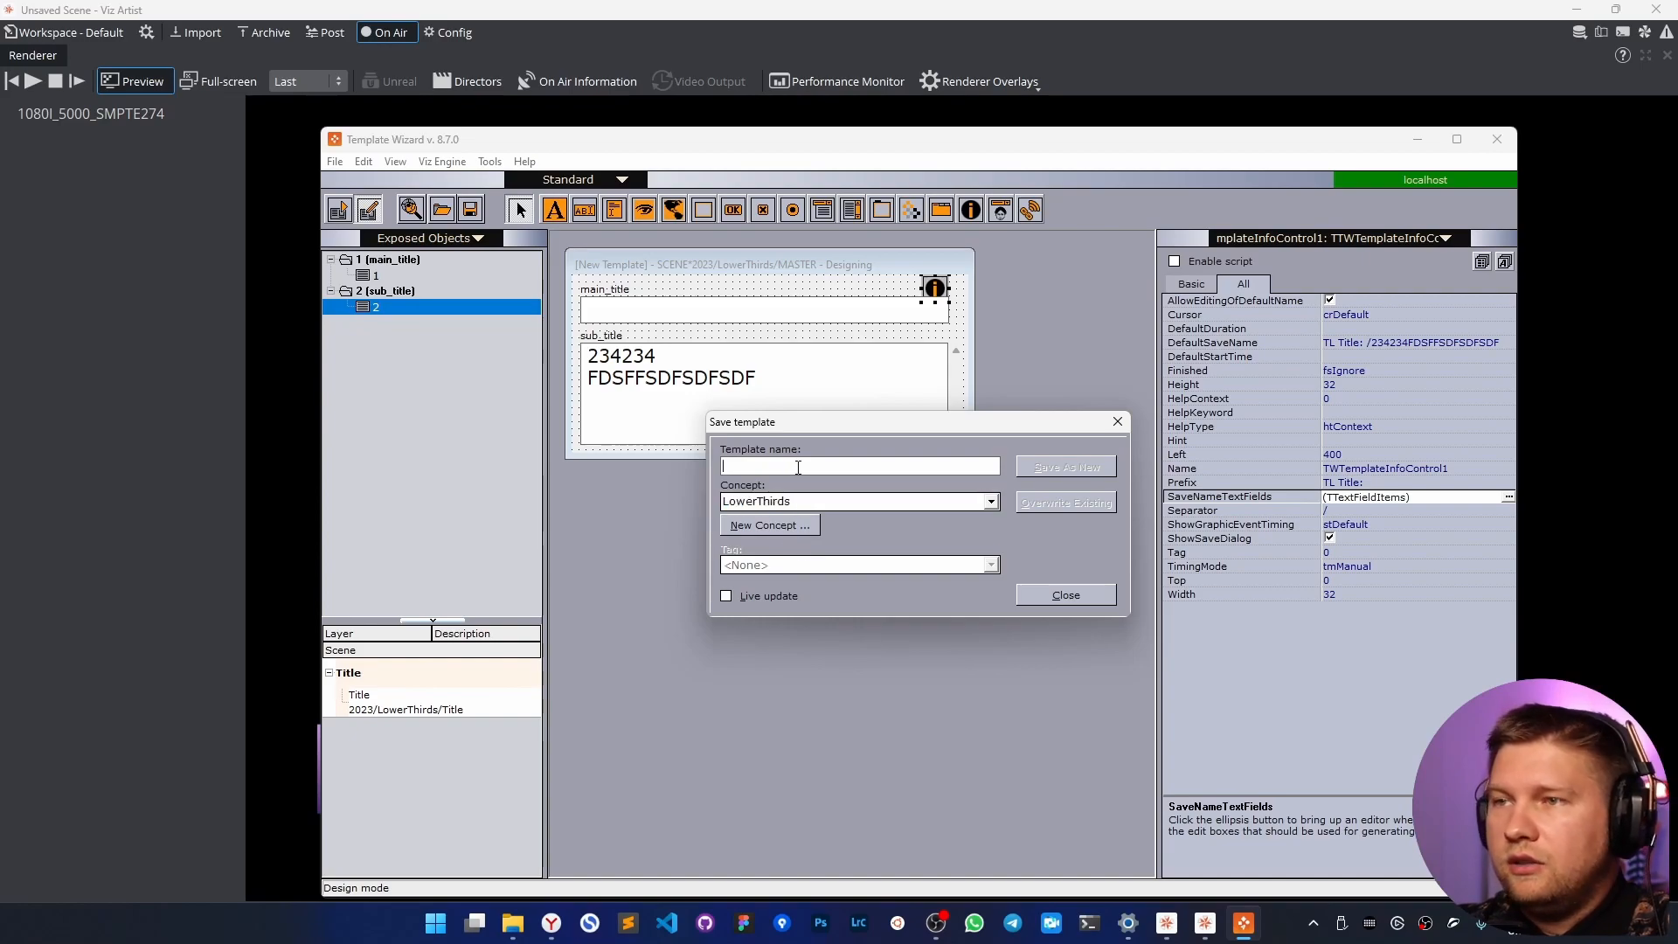
{"action": "type", "text": "TL:"}
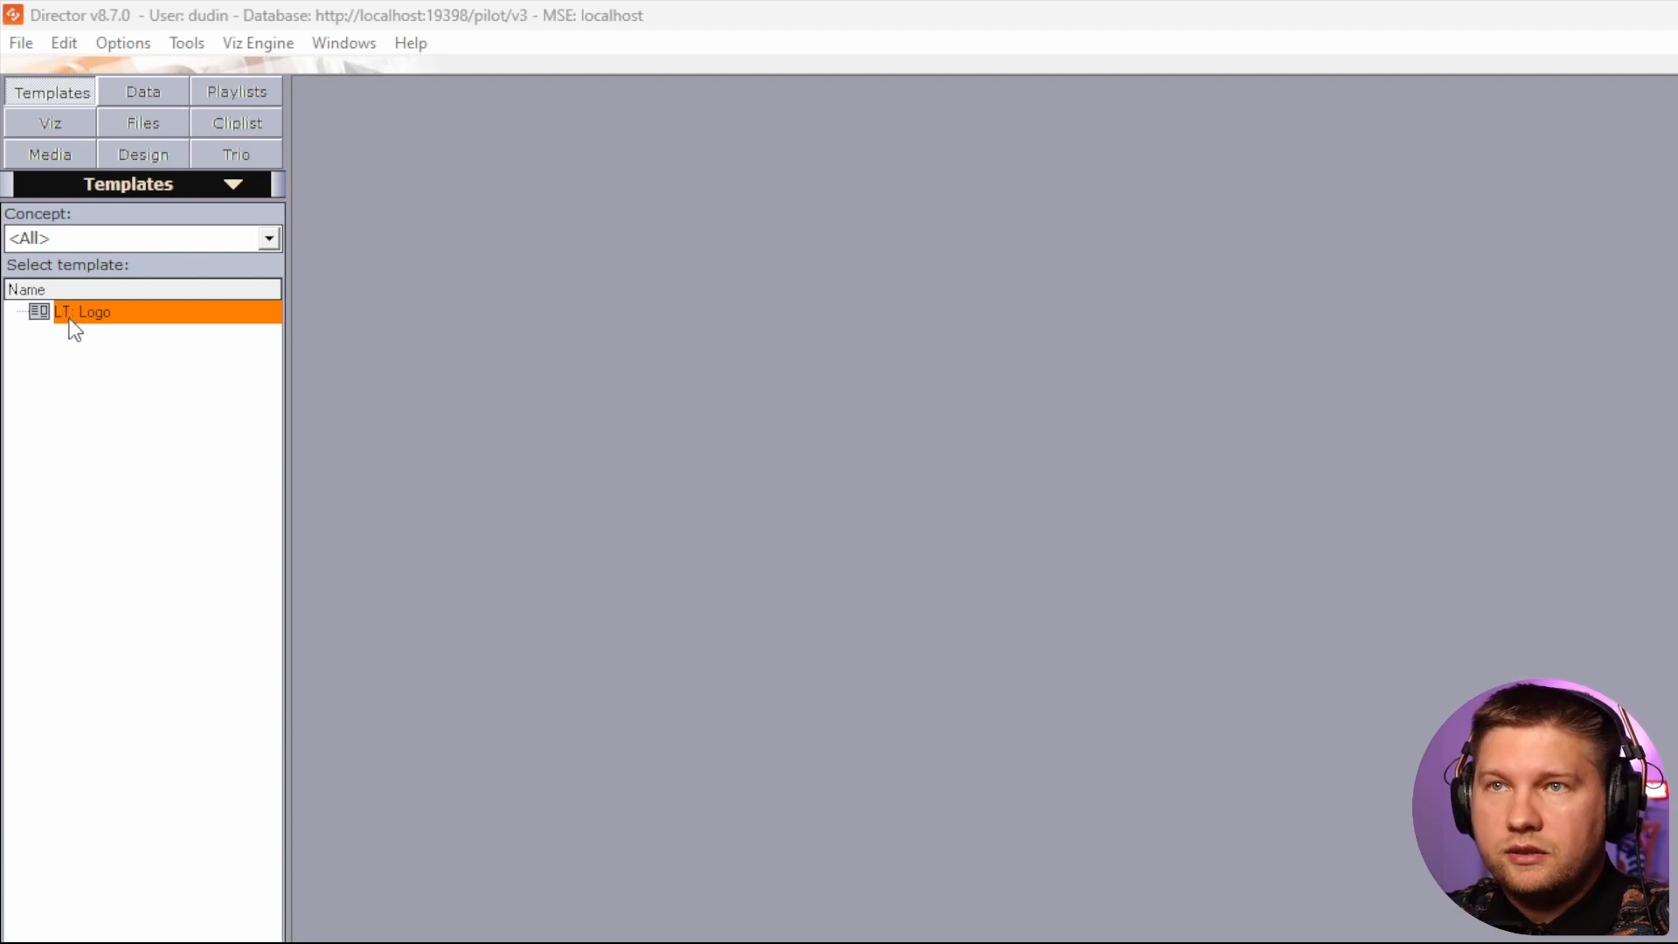
{"action": "left_click", "coordinate": [268, 238]}
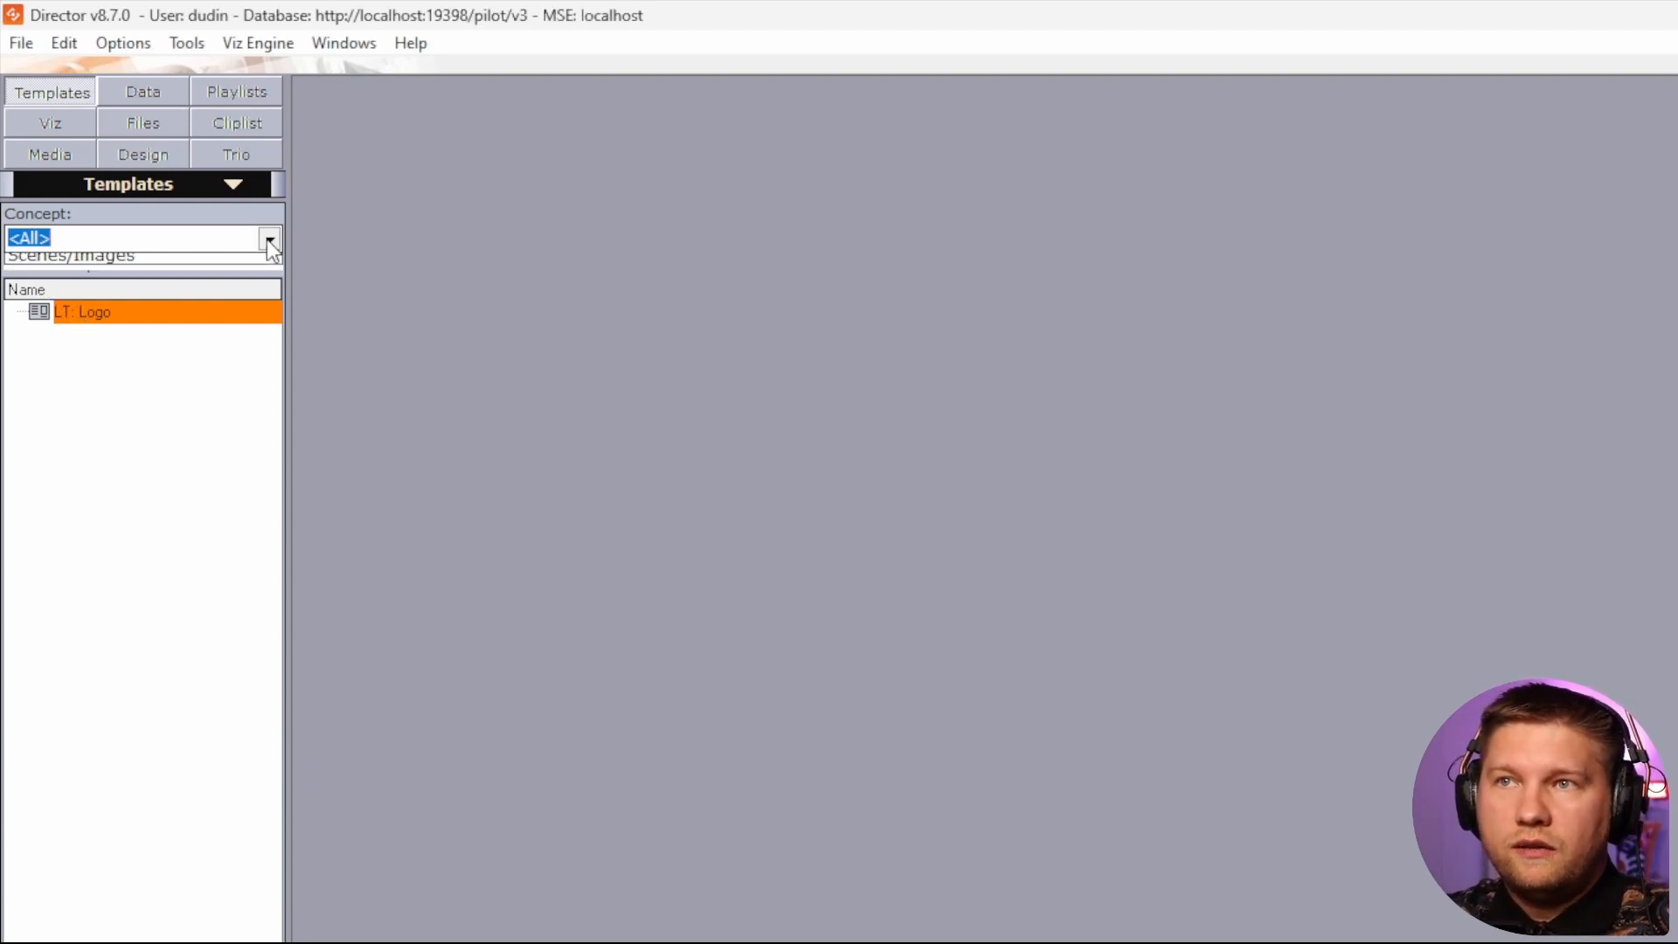
{"action": "left_click", "coordinate": [154, 283]}
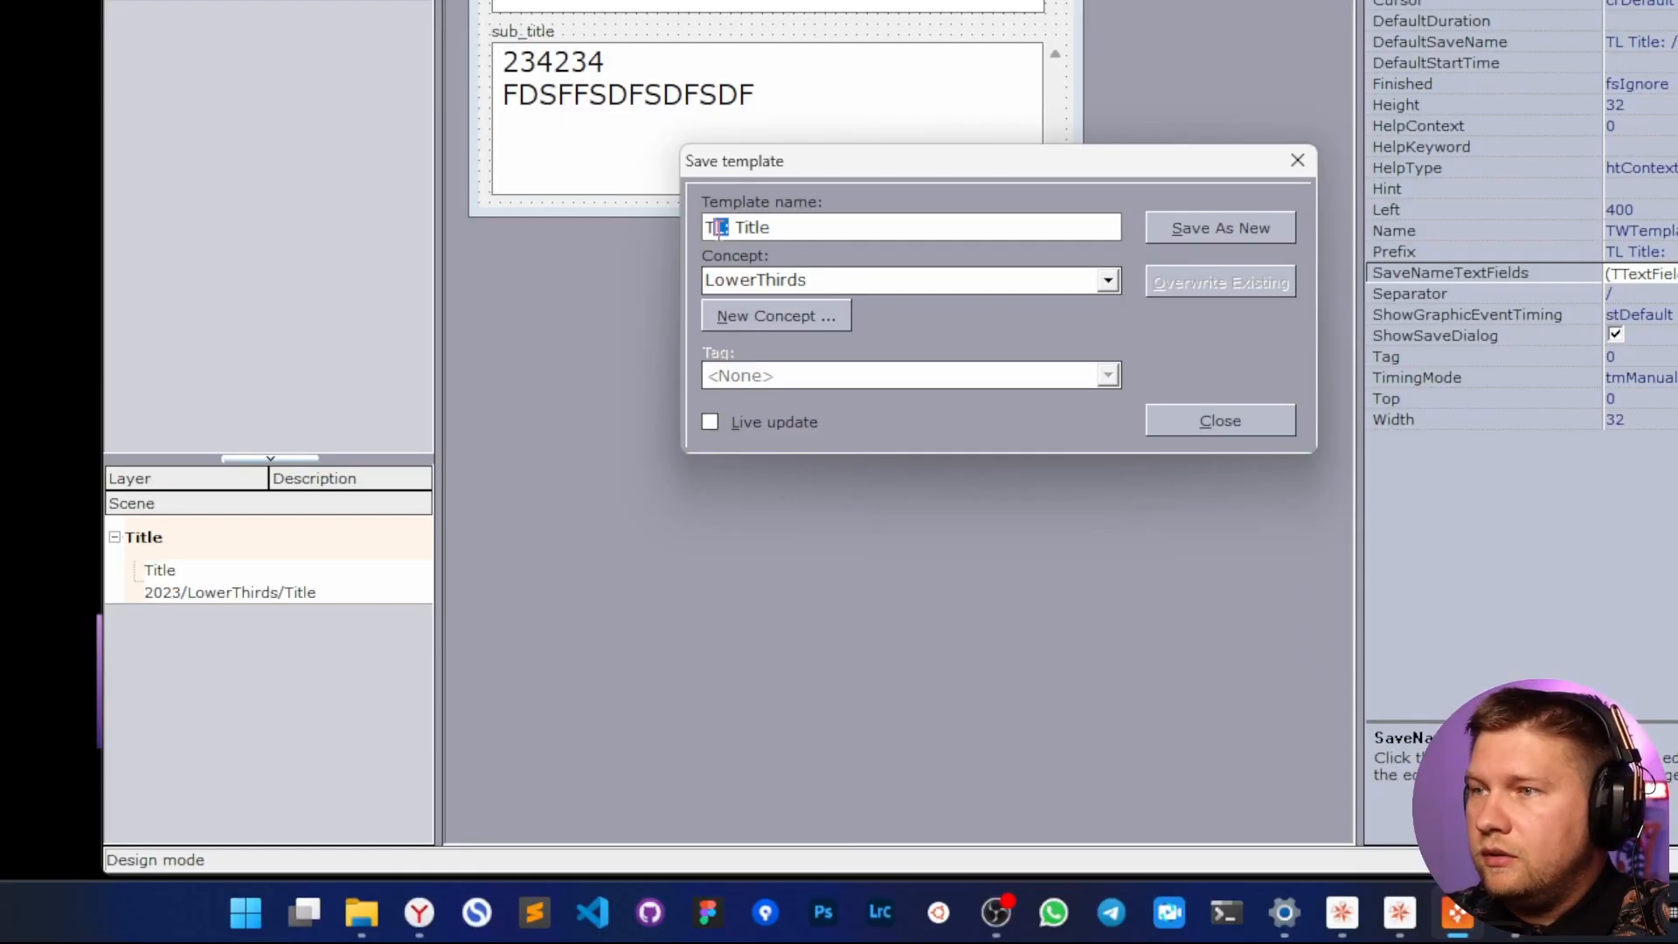
{"action": "left_click_drag", "start_coordinate": [719, 228], "coordinate": [703, 228]}
{"action": "double_click", "coordinate": [763, 228]}
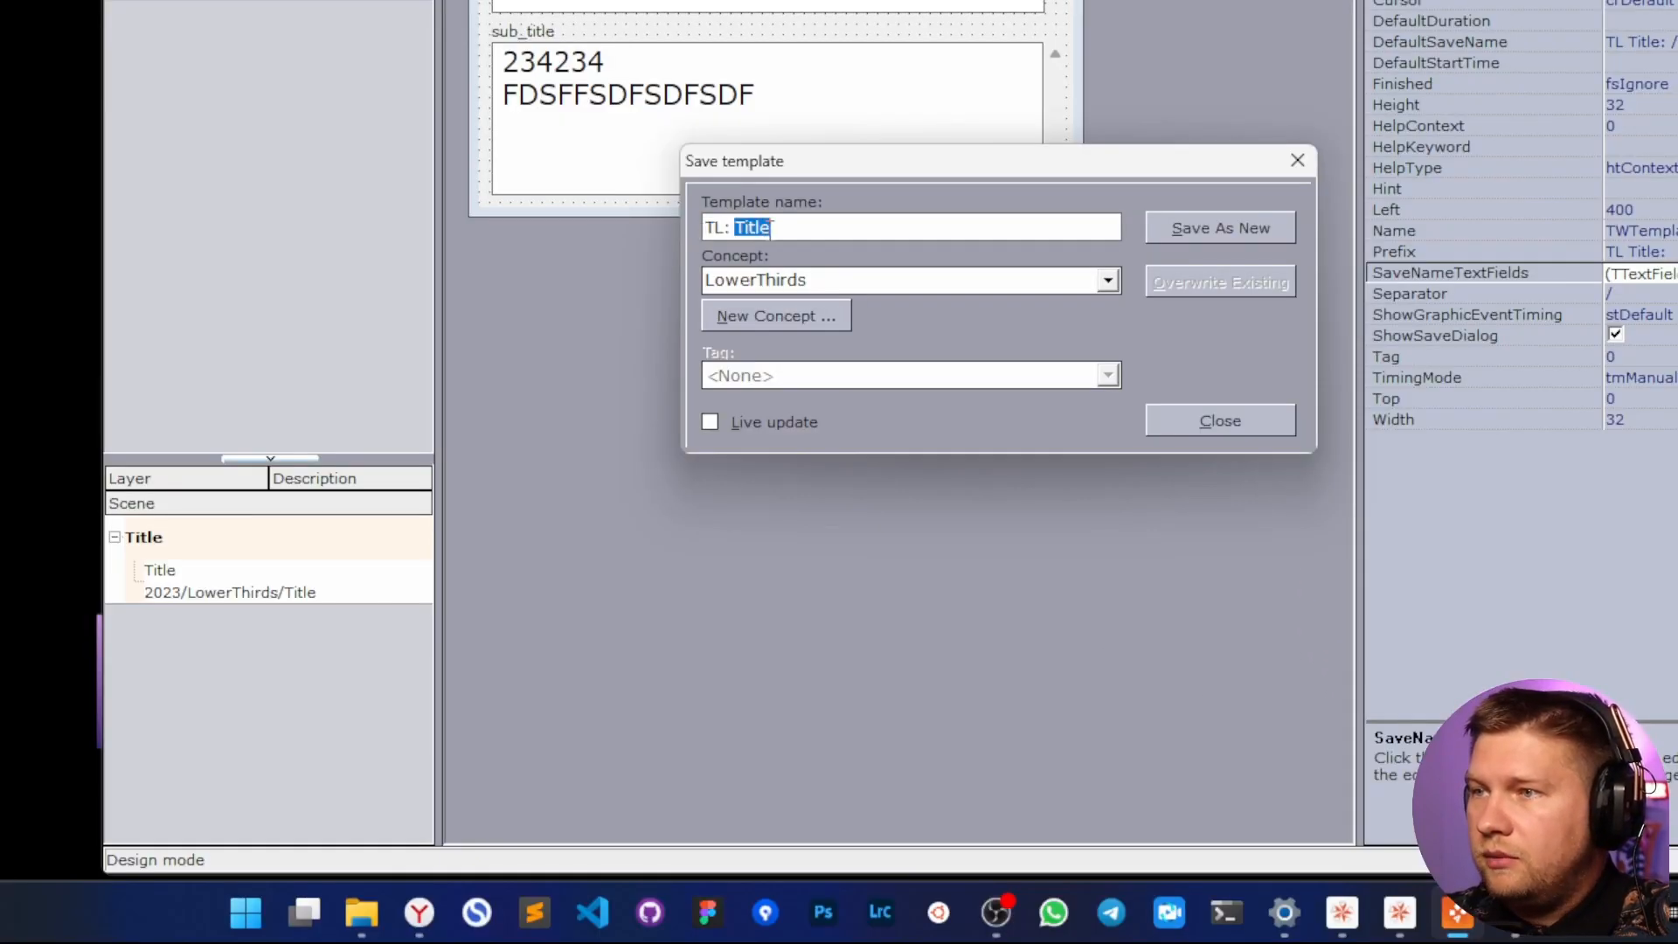
{"action": "left_click", "coordinate": [1224, 229]}
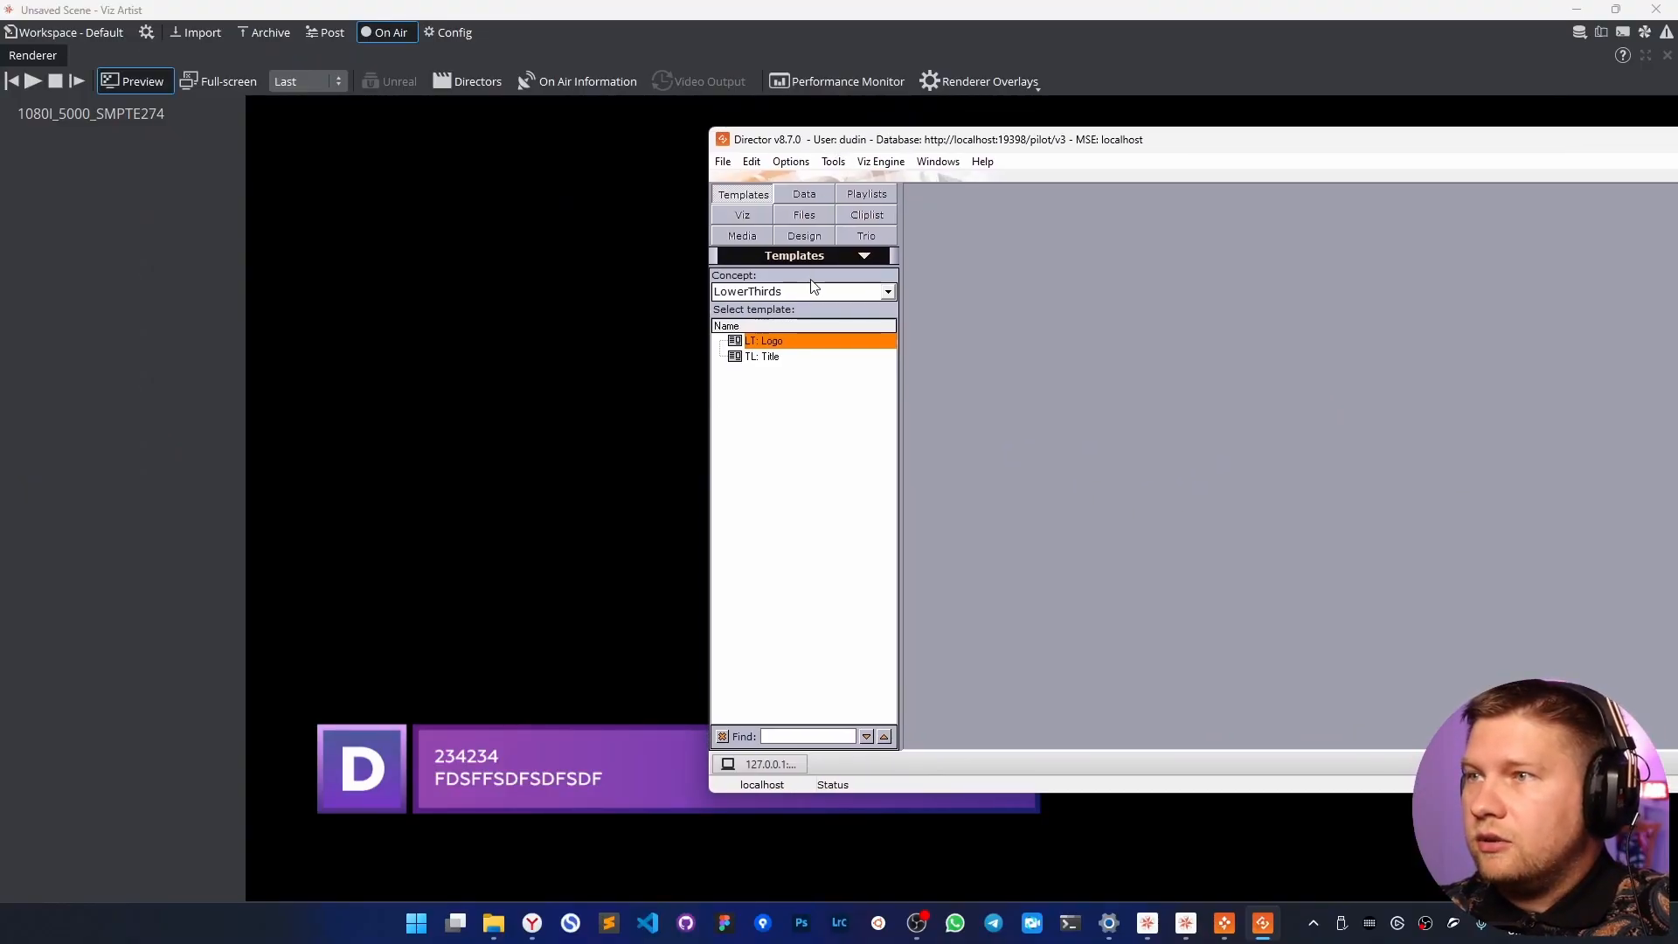
In Director, refresh the LowerThirds template list, open the TL: Title template to check its fields, and close it.
{"action": "left_click_drag", "start_coordinate": [853, 140], "coordinate": [771, 136]}
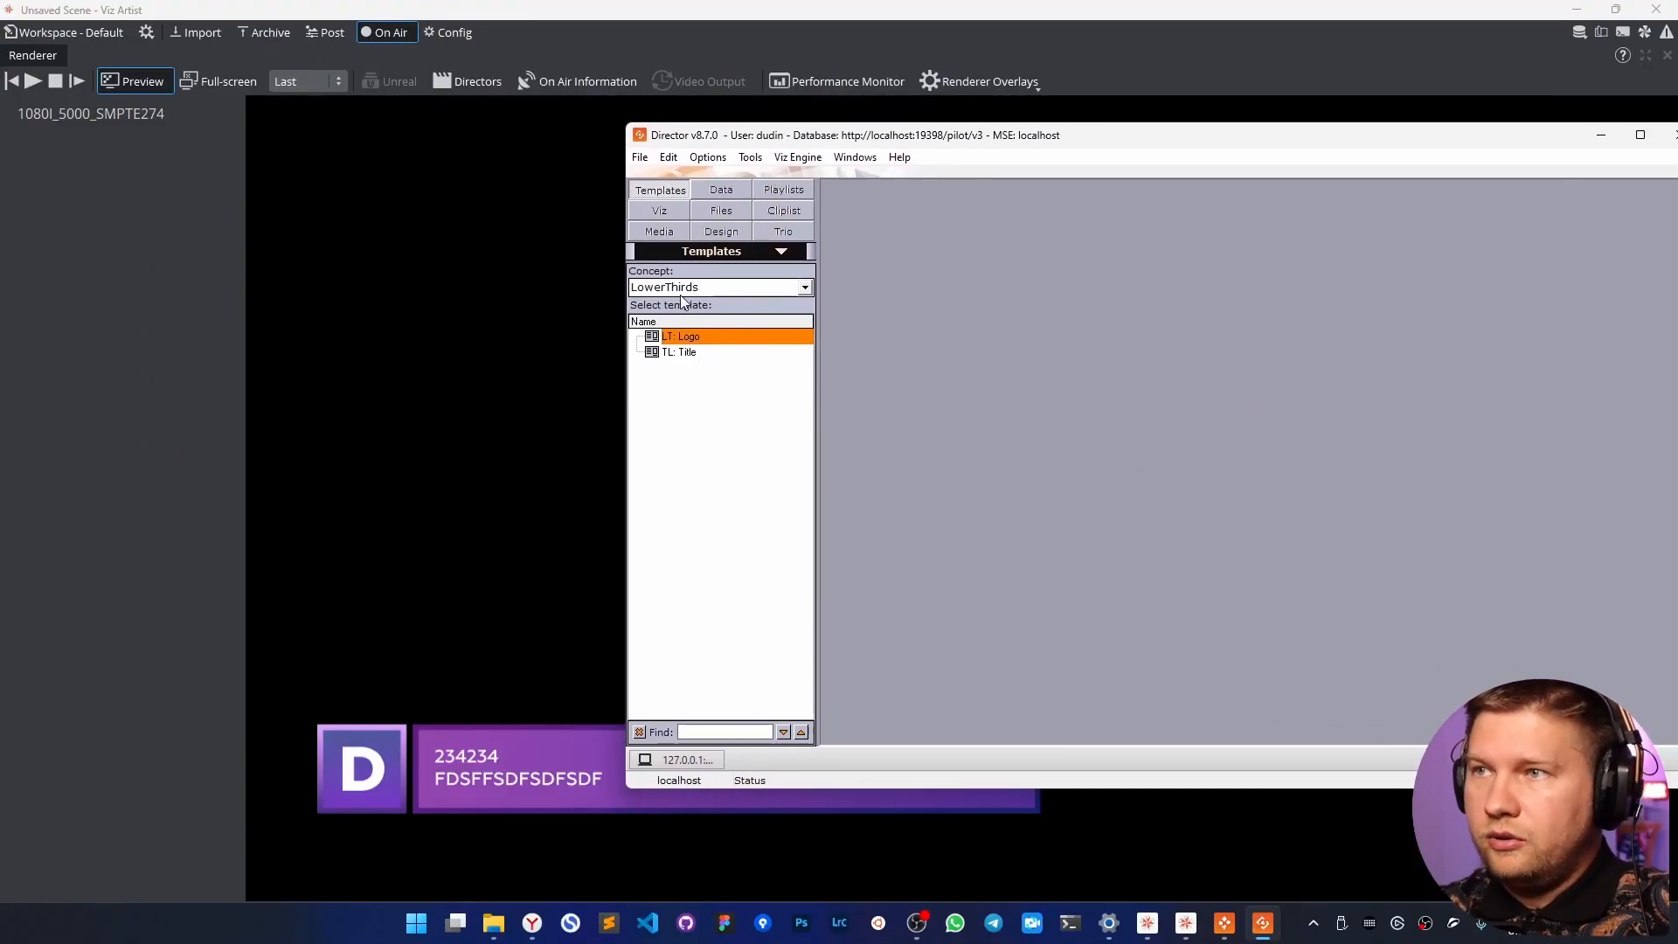
{"action": "right_click", "coordinate": [716, 288]}
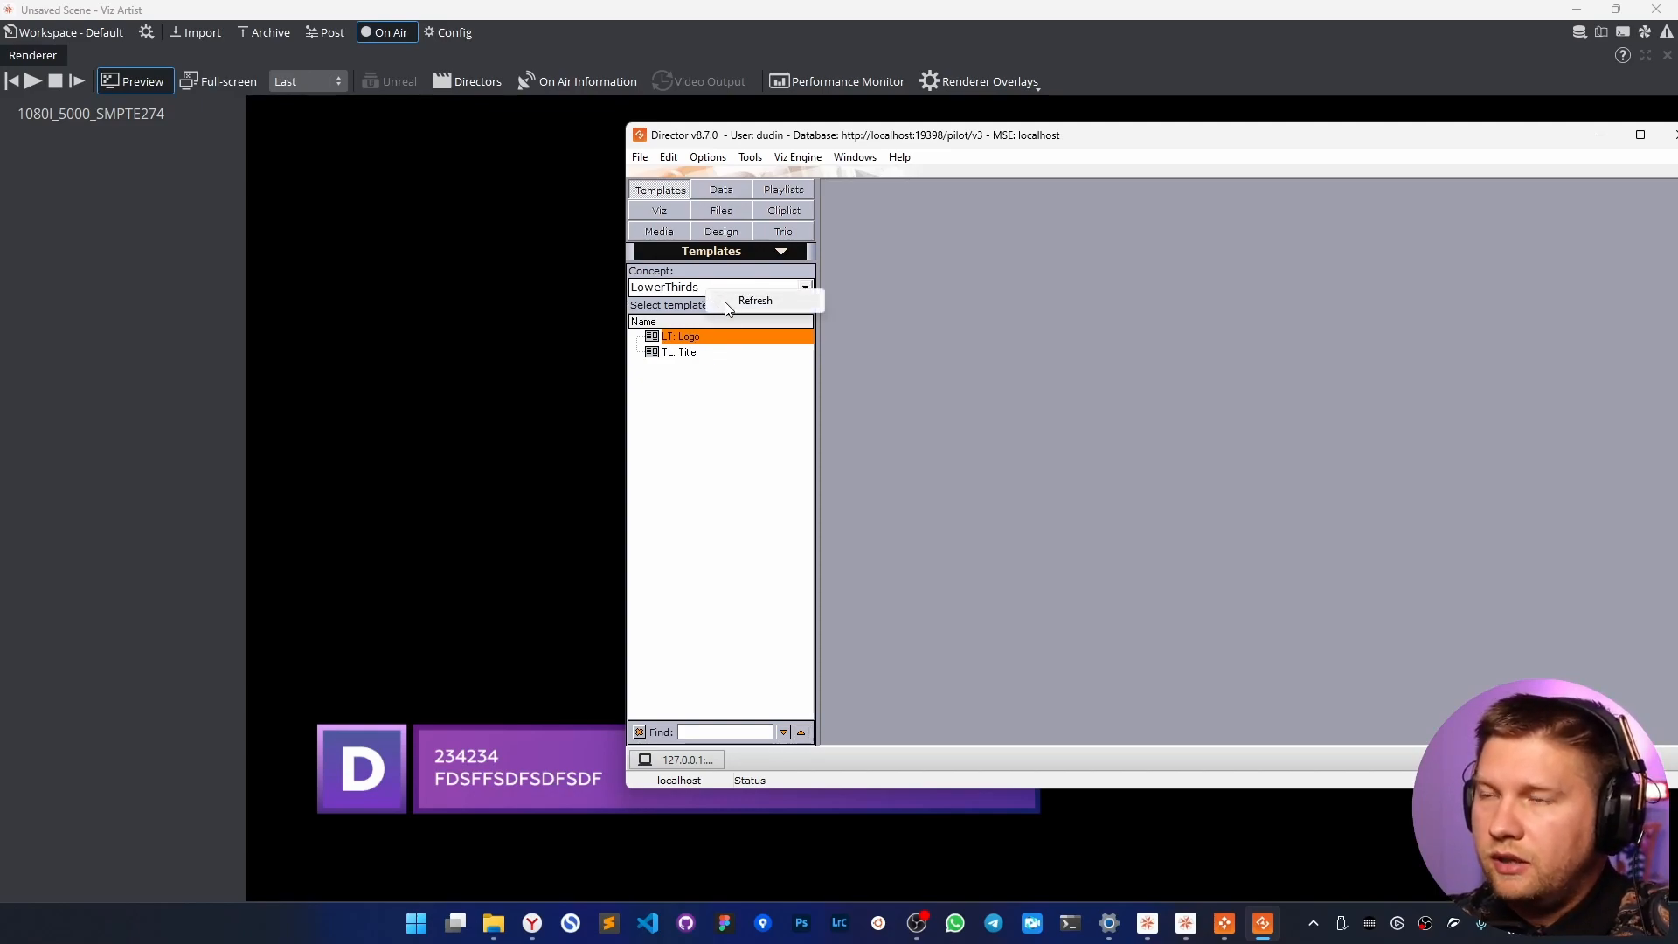
{"action": "left_click", "coordinate": [753, 301]}
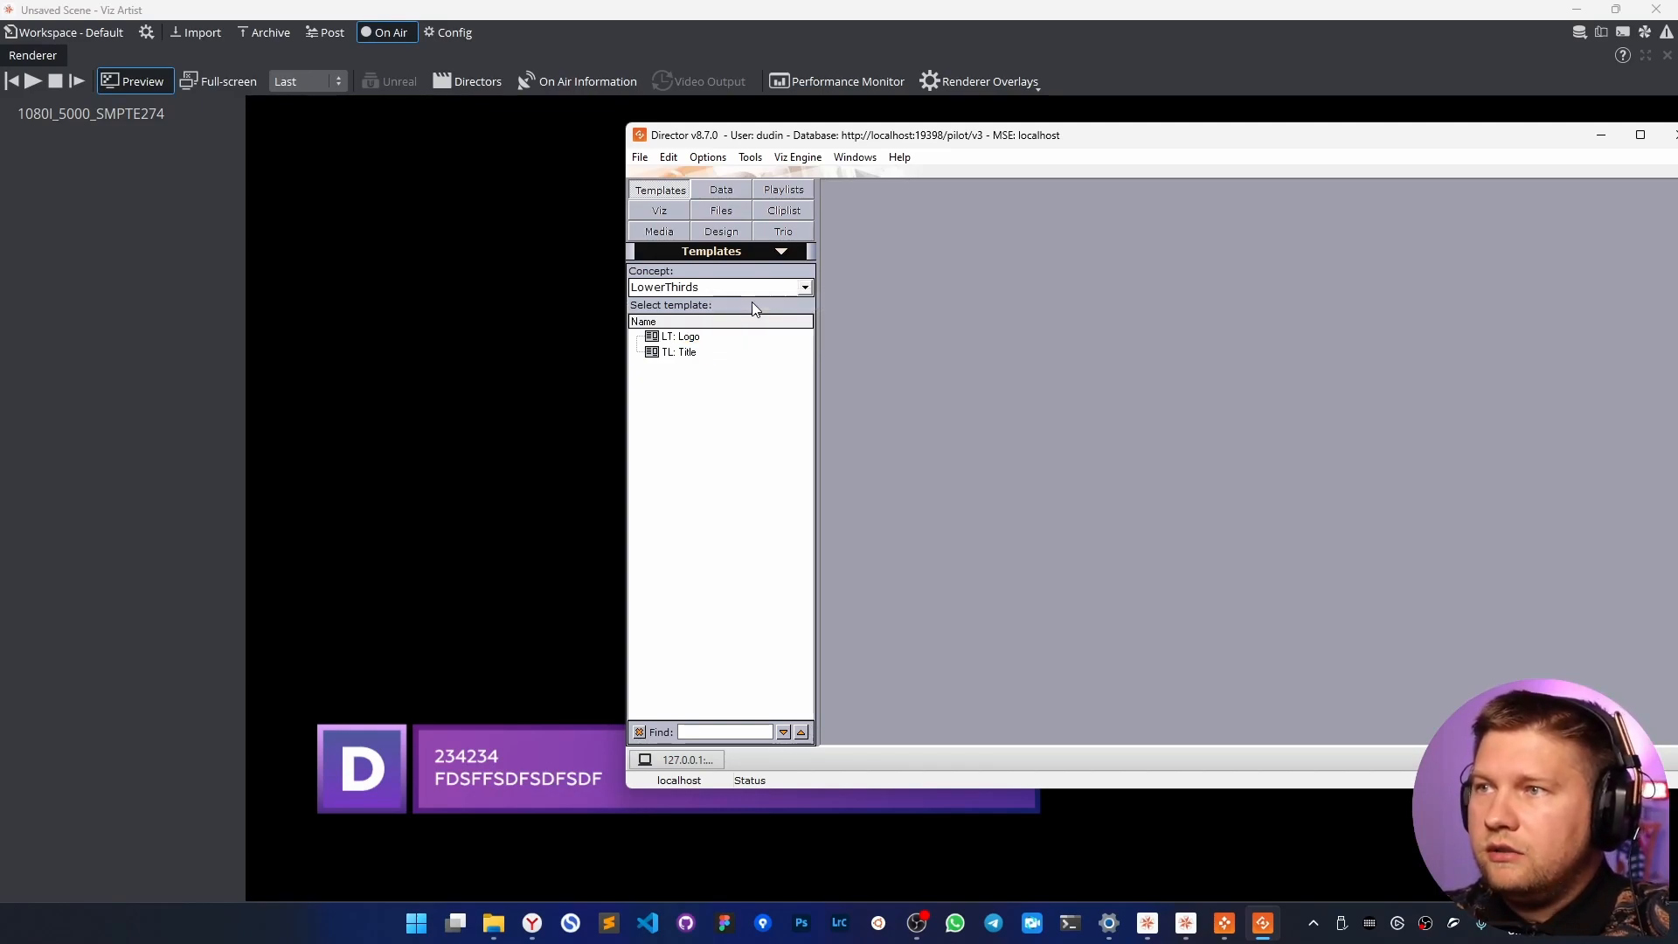
{"action": "left_click", "coordinate": [724, 352]}
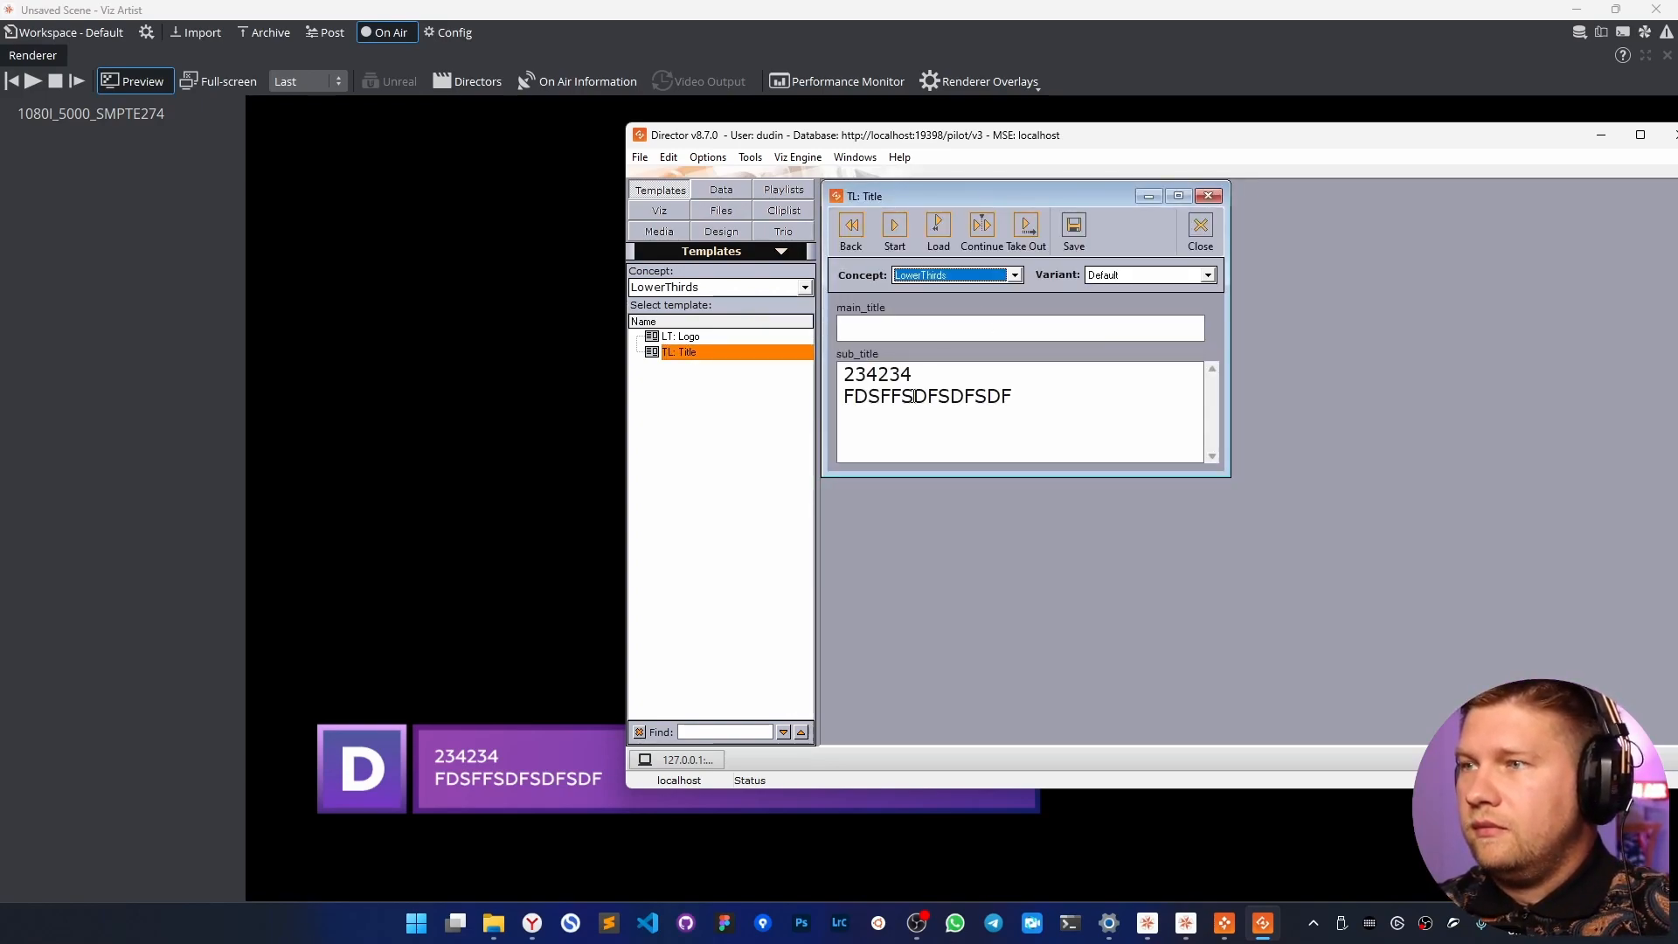
{"action": "left_click", "coordinate": [912, 396]}
{"action": "left_click", "coordinate": [1187, 224]}
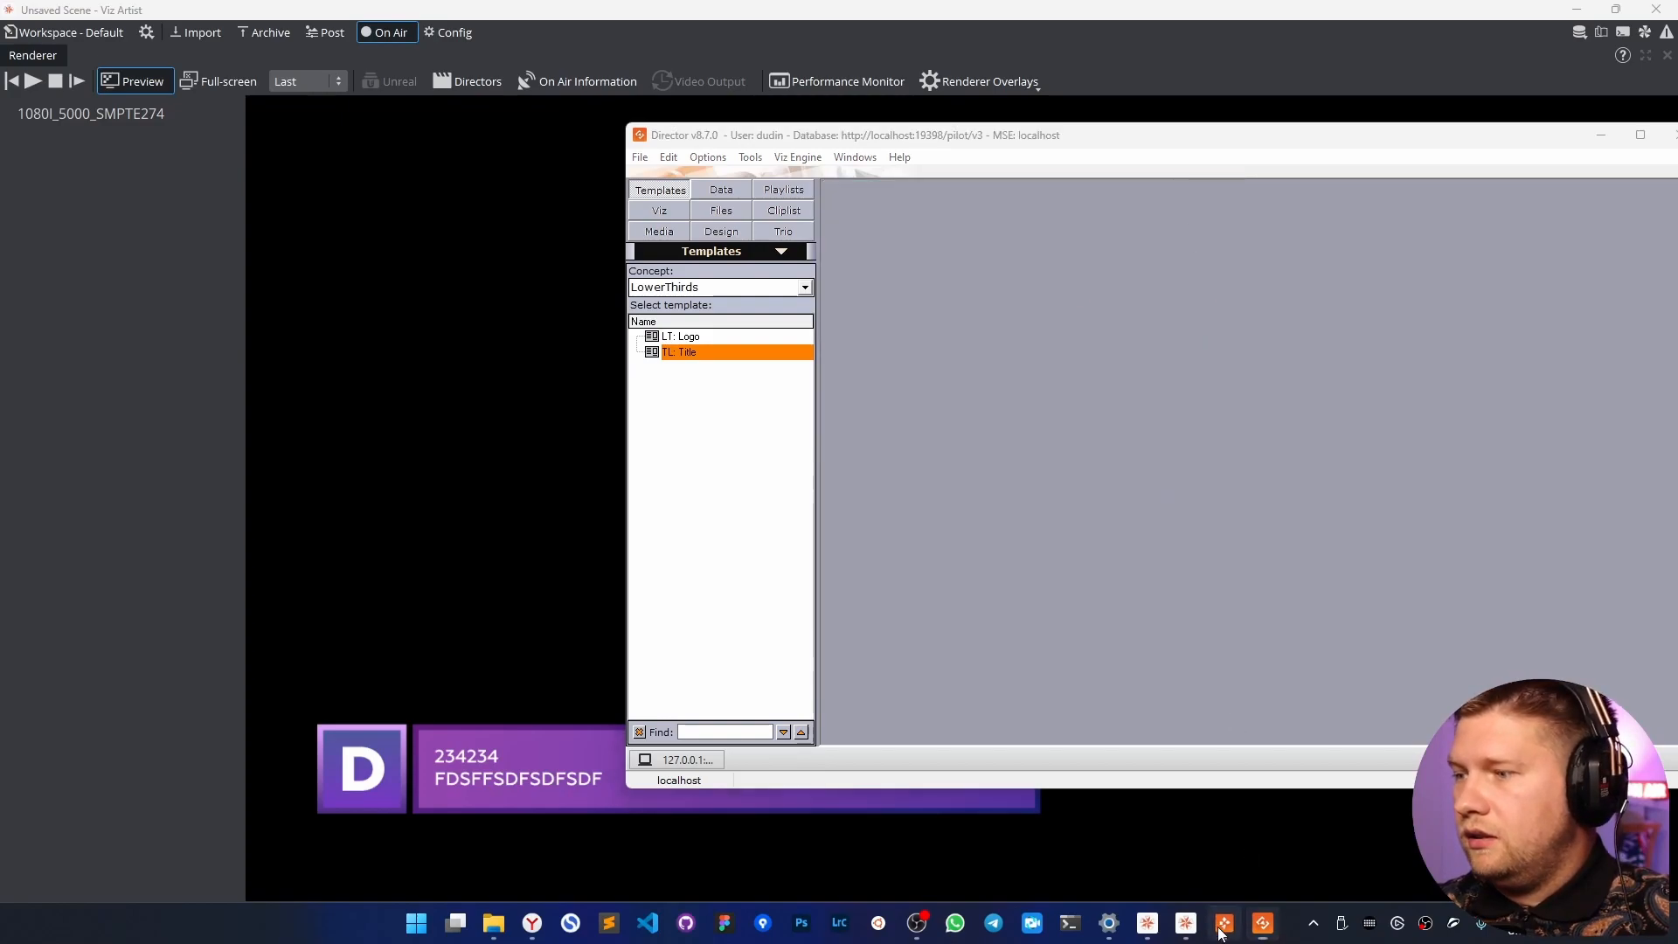
Back in Template Wizard, clear the sub_title text in run mode and overwrite the saved TL: Title template.
{"action": "left_click", "coordinate": [1225, 923]}
{"action": "left_click", "coordinate": [340, 210]}
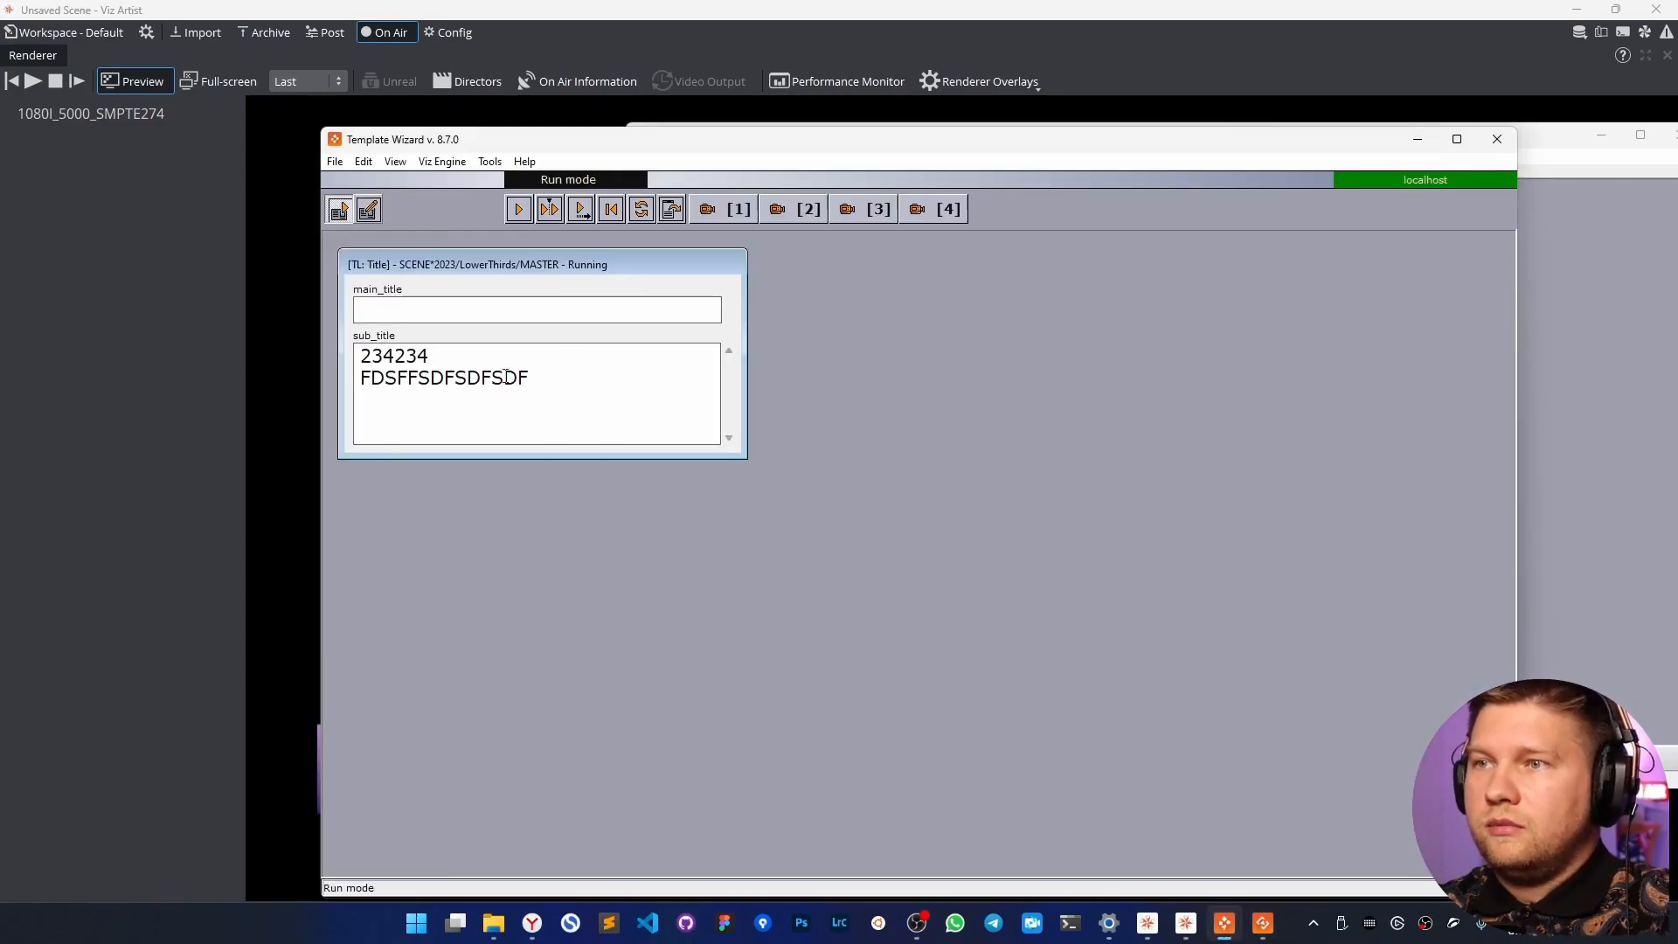
{"action": "left_click_drag", "start_coordinate": [532, 378], "coordinate": [360, 351]}
{"action": "key", "text": "BackSpace"}
{"action": "left_click", "coordinate": [368, 209]}
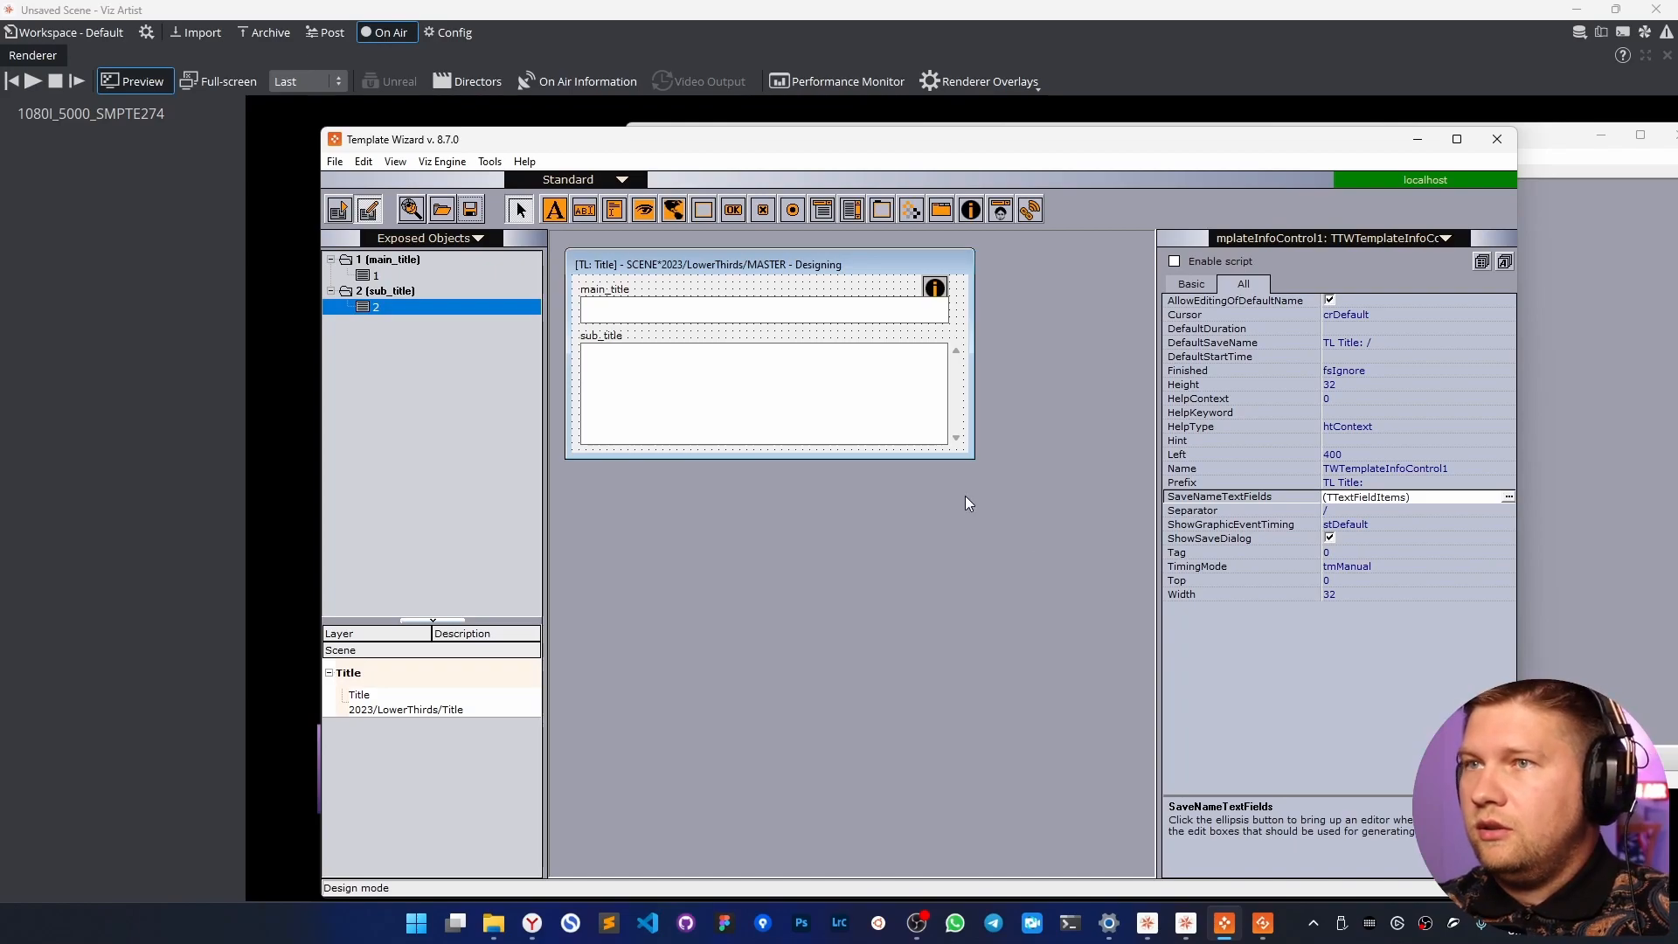
{"action": "left_click", "coordinate": [472, 212]}
{"action": "left_click", "coordinate": [1019, 503]}
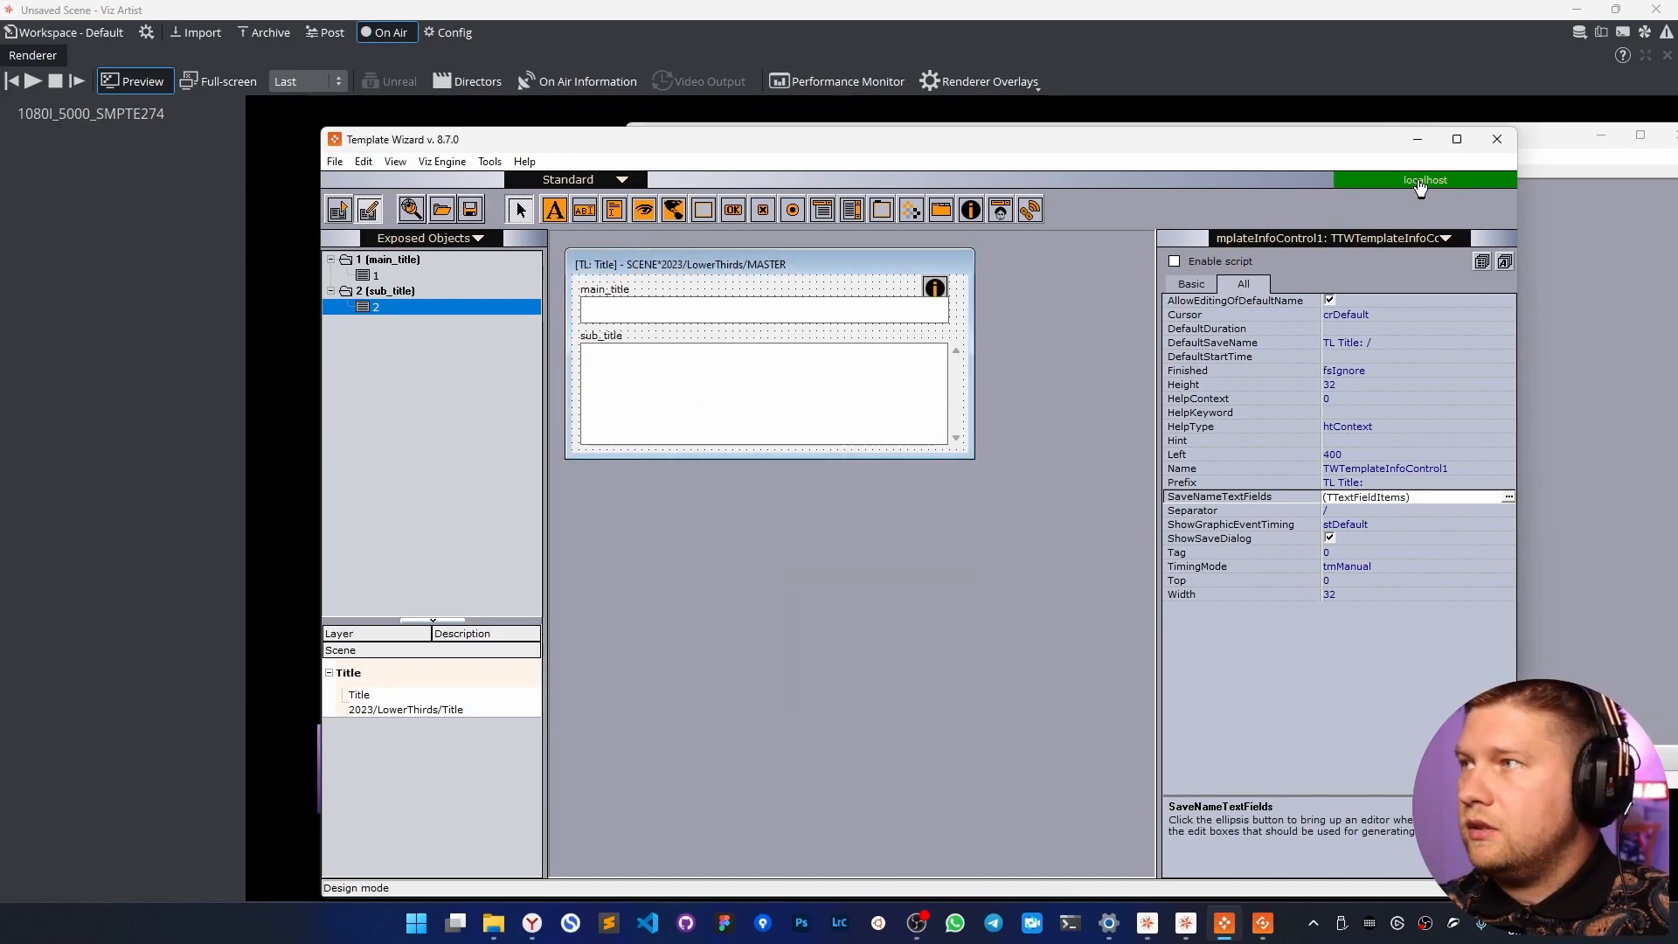
Open TL: Title in Director and fill sub_title with "fasd fas dfasd fasd fas dfa sdf", "a dsfa sdf asdf dsaf adsg dsgadsg sdag" and "a adsf asf asdf asdf a".
{"action": "left_click", "coordinate": [1416, 139]}
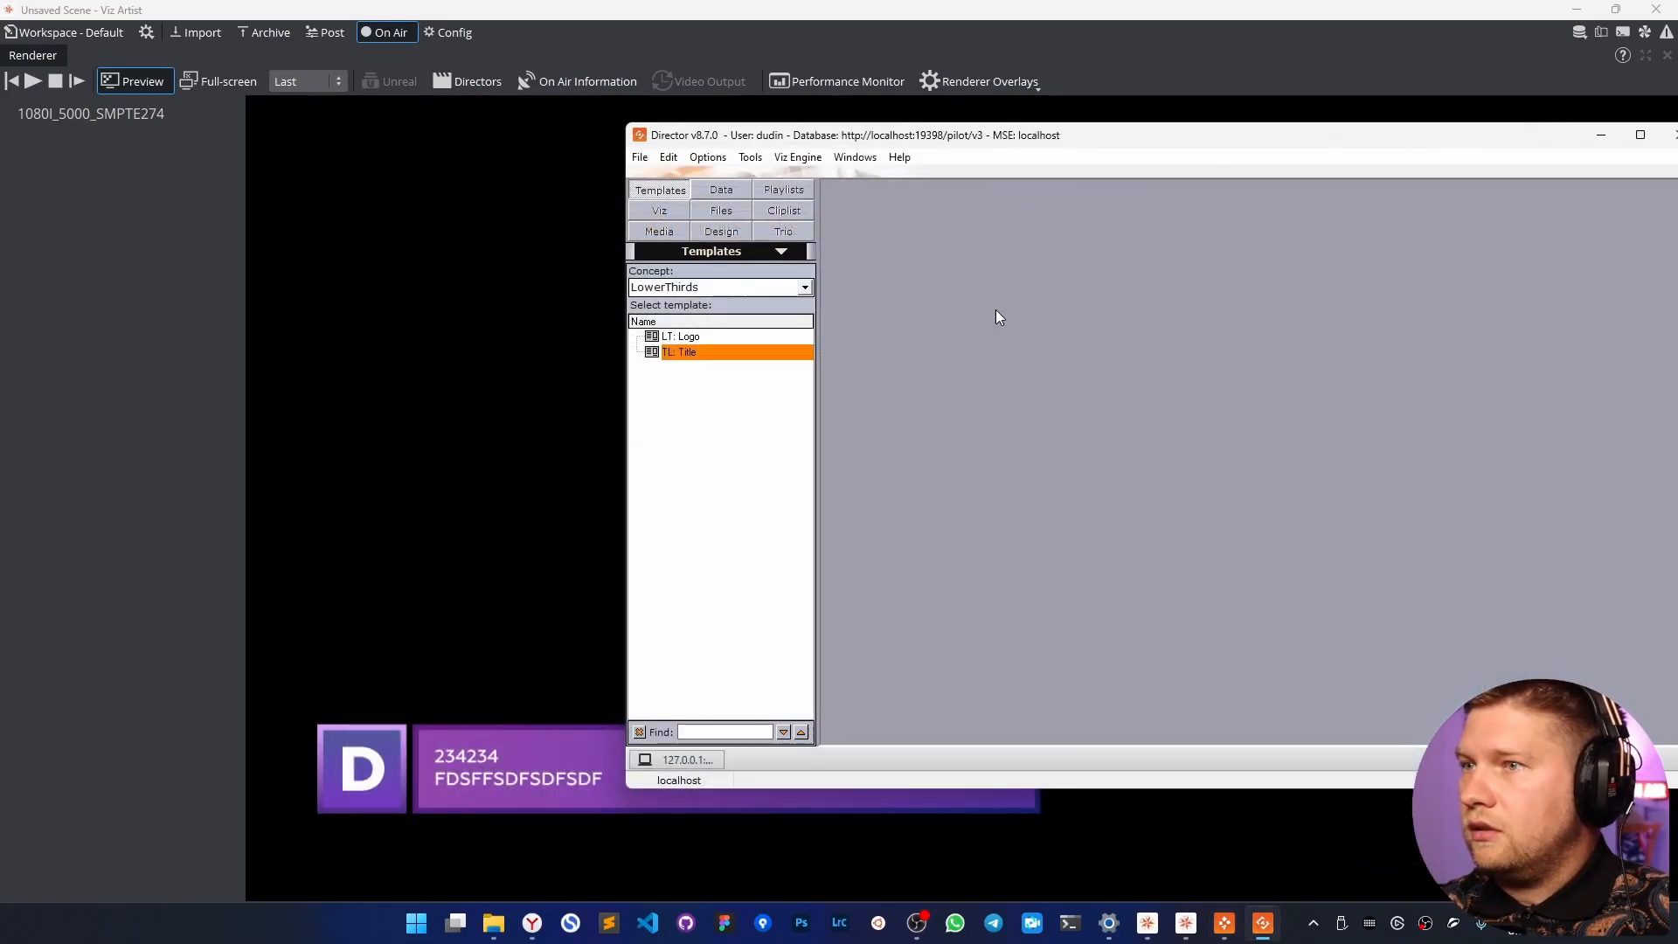
{"action": "double_click", "coordinate": [686, 353]}
{"action": "left_click", "coordinate": [890, 367]}
{"action": "type", "text": "fasd "}
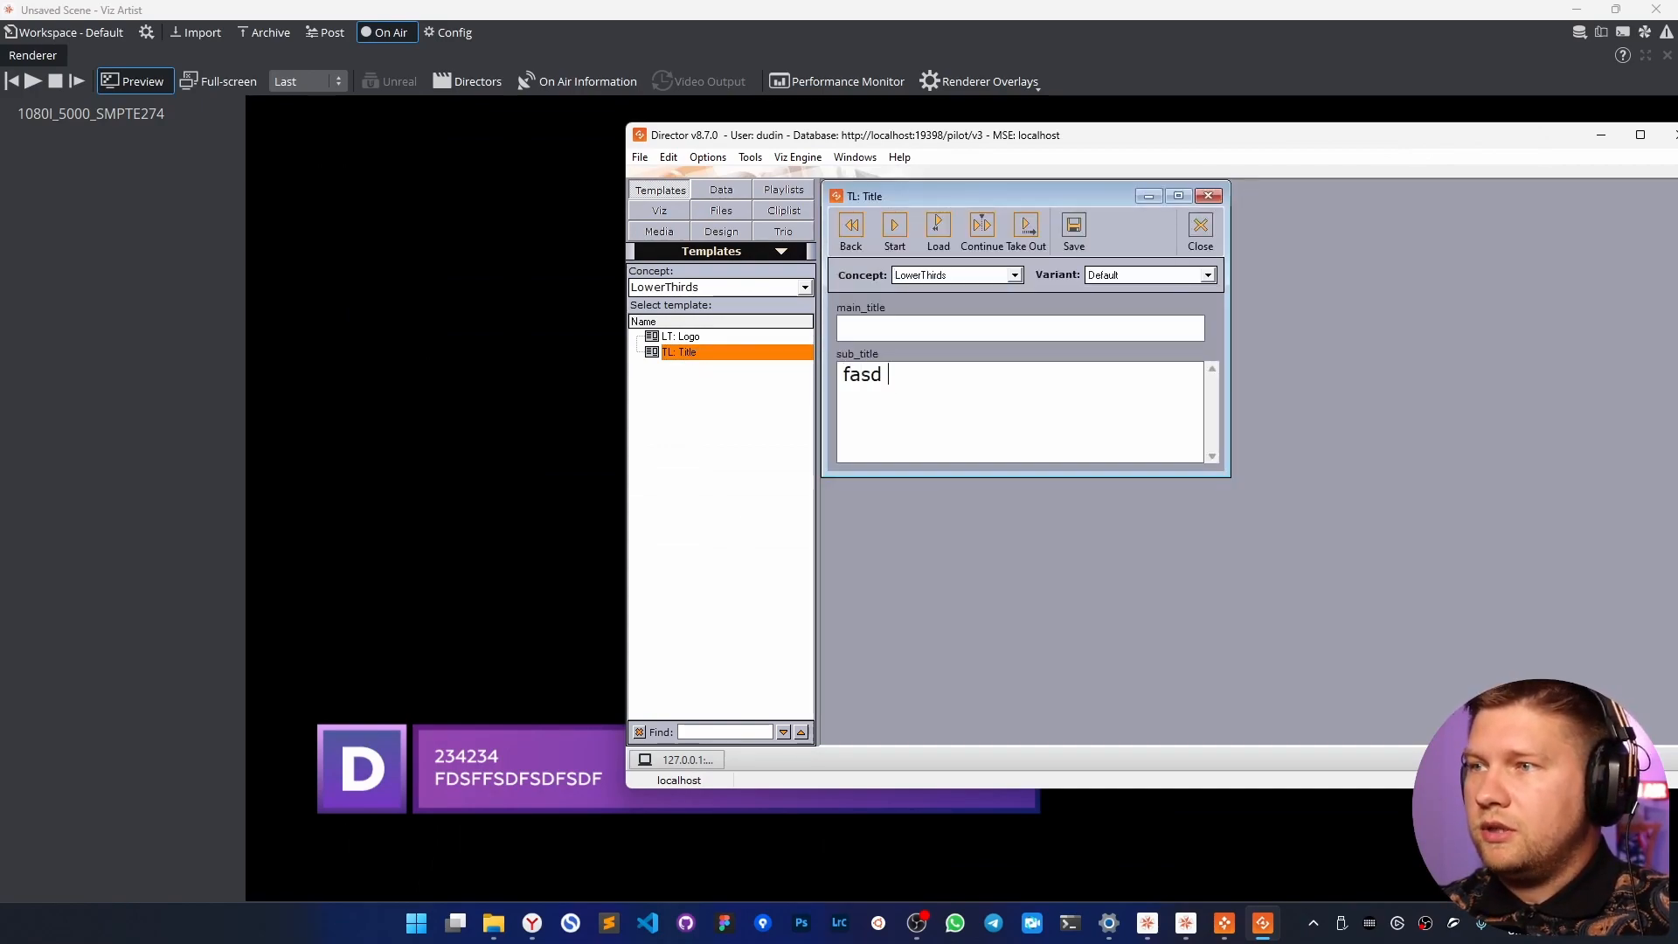
{"action": "type", "text": "fas dfasd fasd fas dfa sdf"}
{"action": "key", "text": "Return"}
{"action": "type", "text": "a dsfa sdf asdf dsaf "}
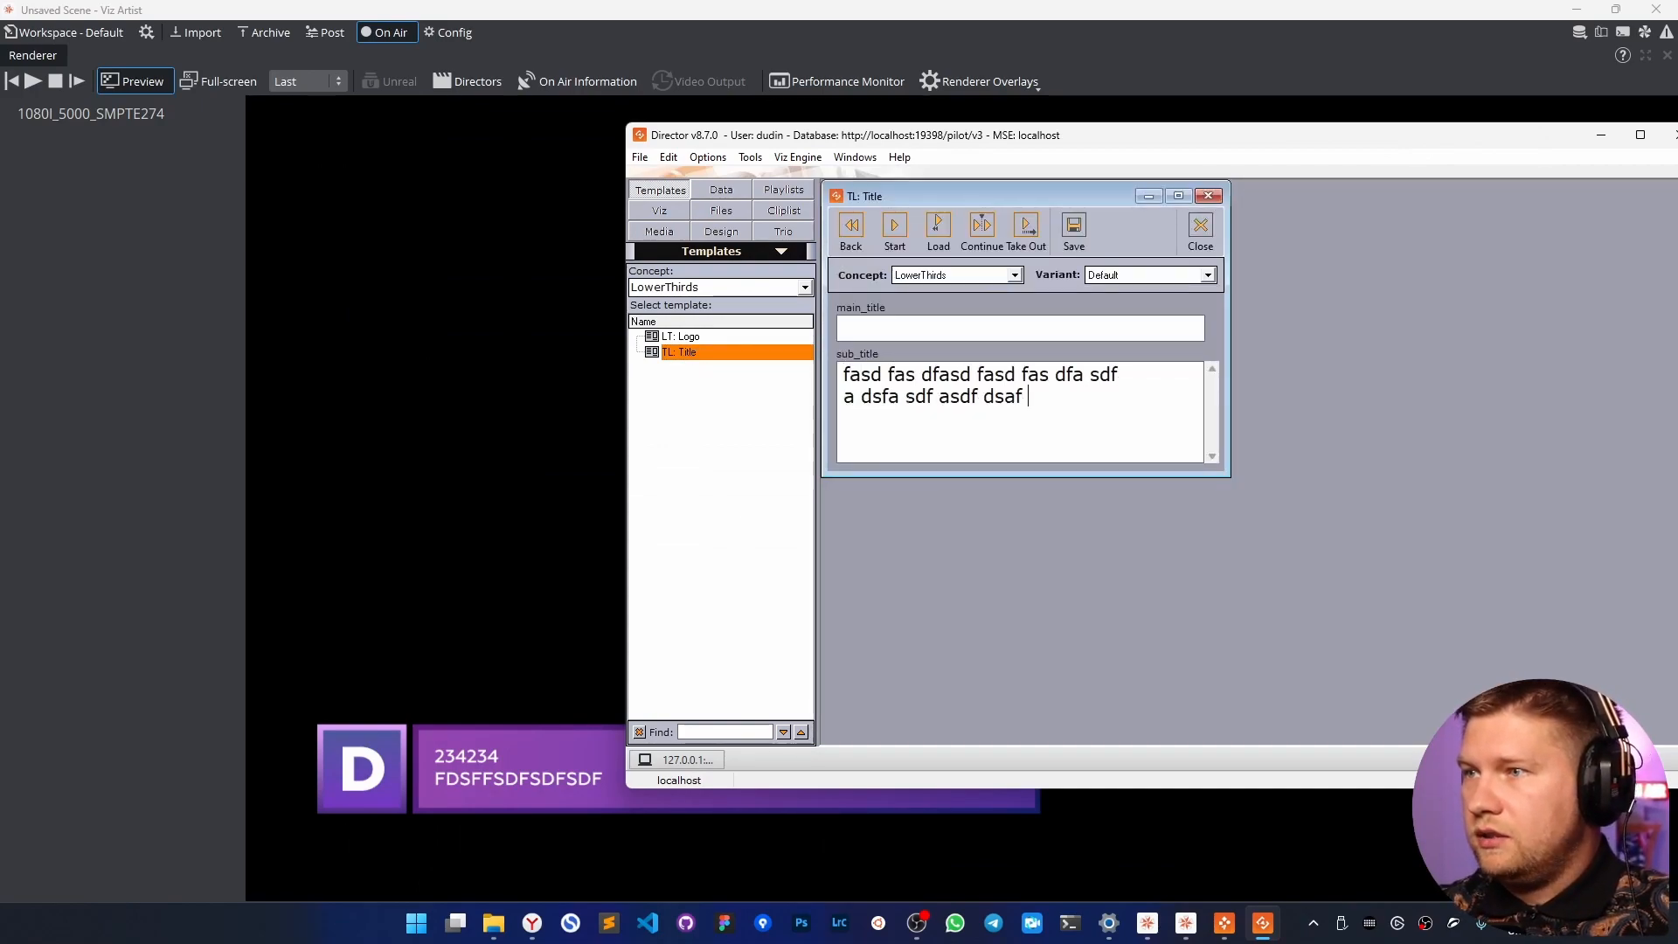
{"action": "type", "text": "adsg dsgadsg sdag a adsf asf asdf asdf a"}
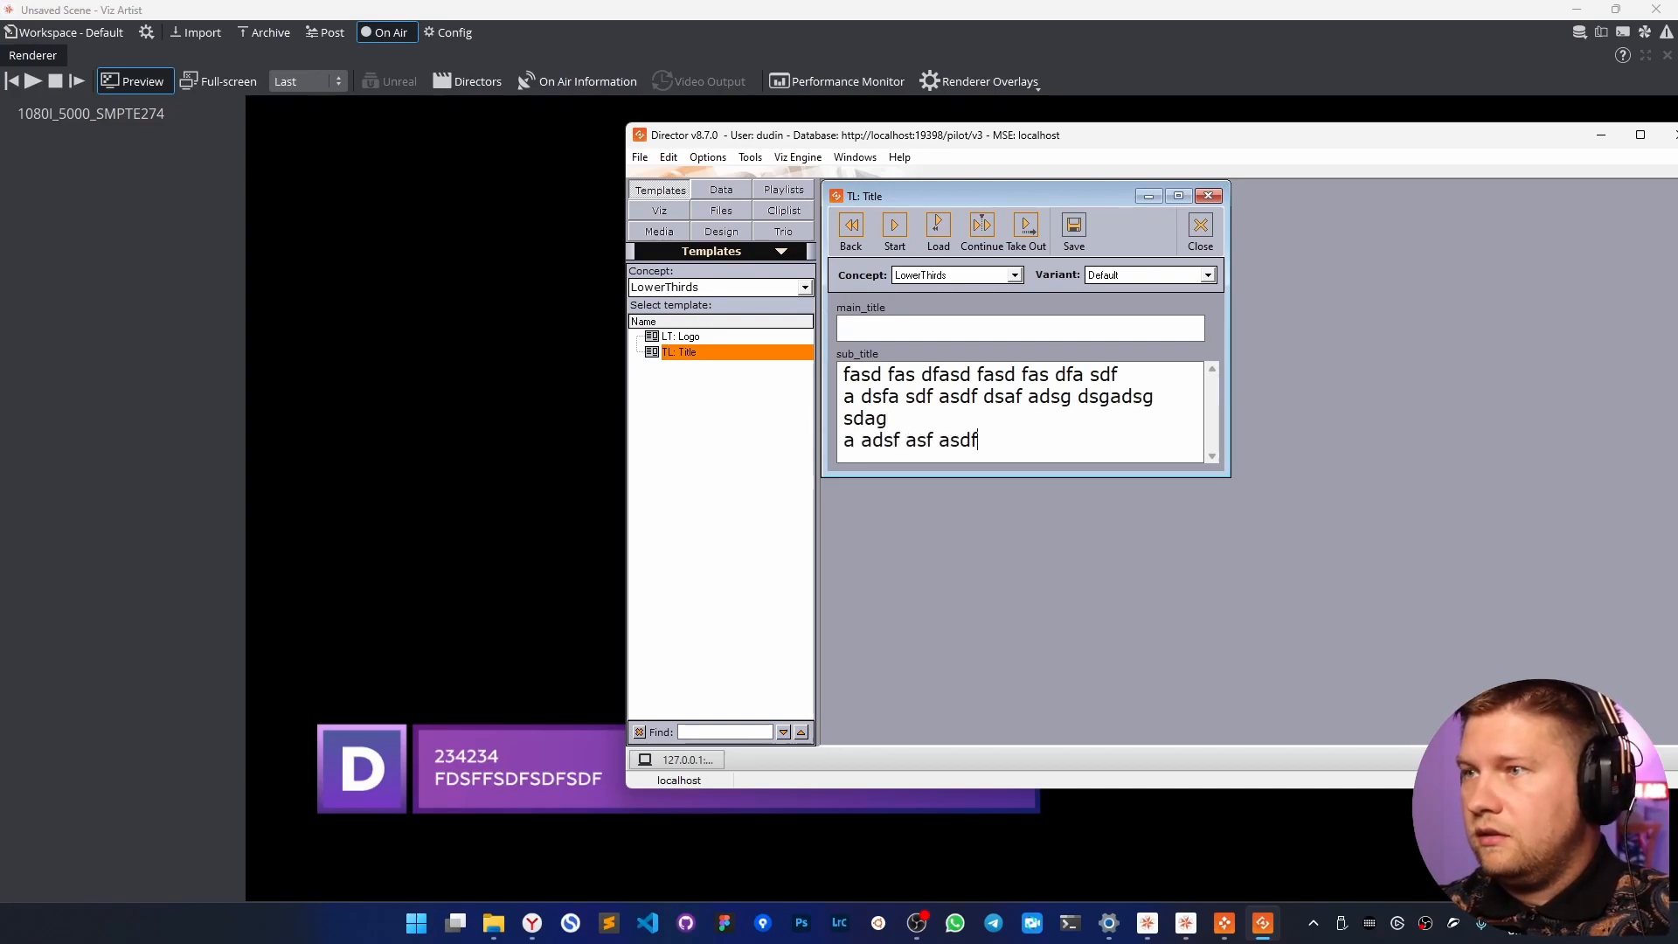
Delete the word "sdag" from the second sub_title line and move the Director window off the lower-third preview.
{"action": "left_click", "coordinate": [958, 419]}
{"action": "key", "text": "BackSpace"}
{"action": "key", "text": "BackSpace"}
{"action": "key", "text": "BackSpace"}
{"action": "key", "text": "BackSpace"}
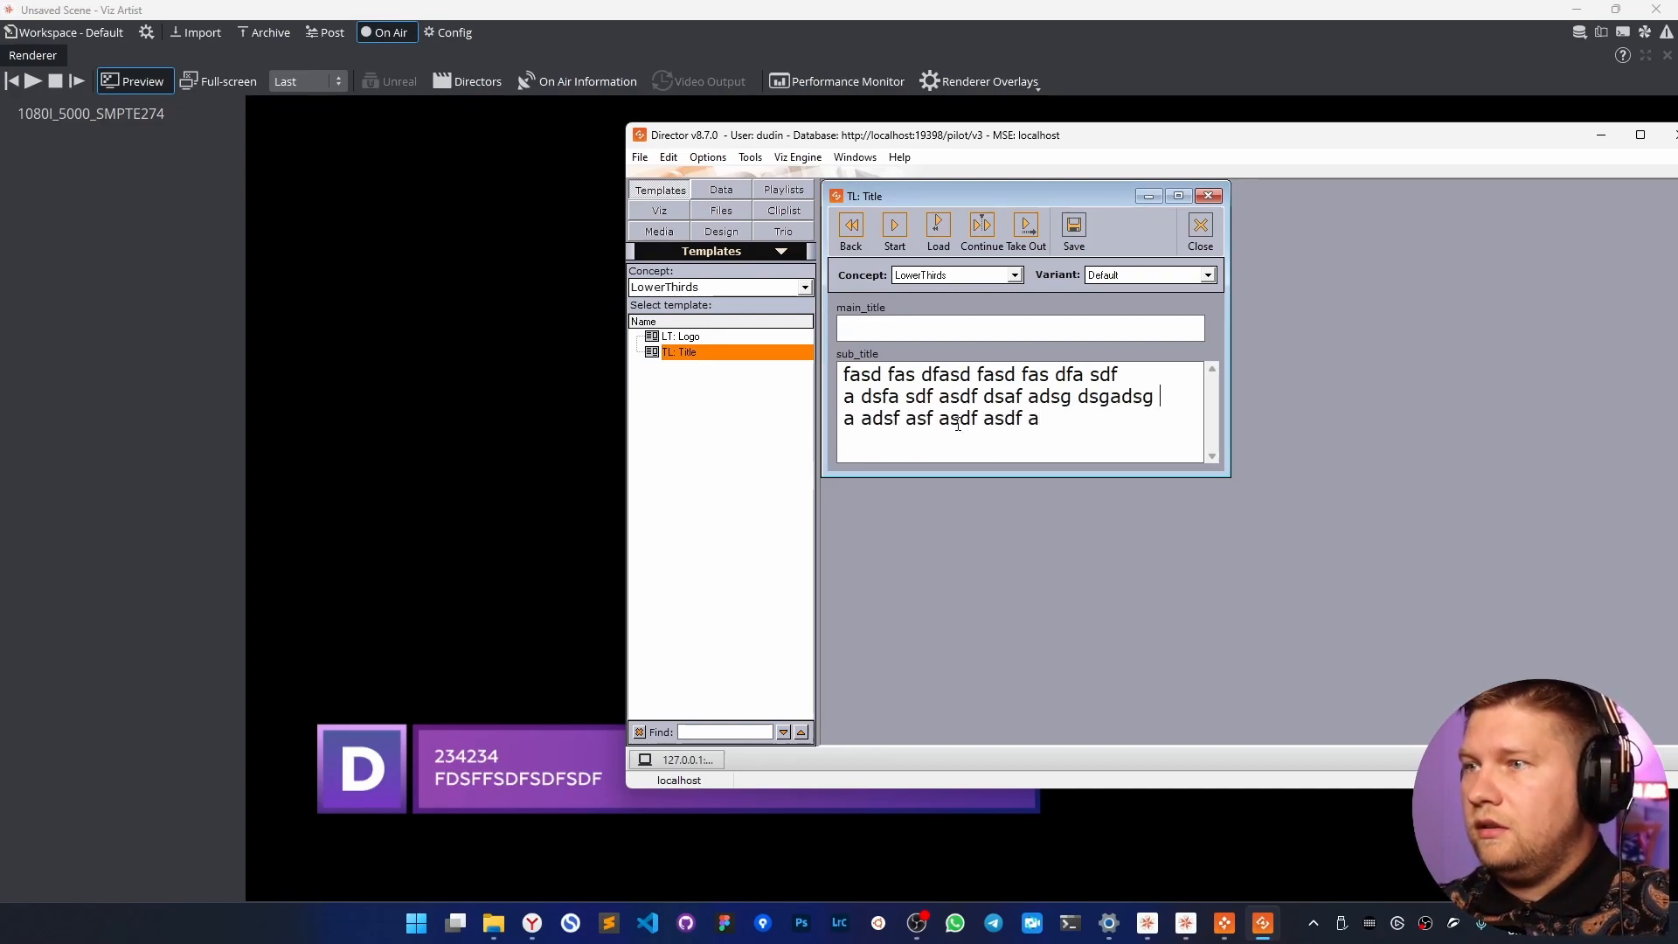
{"action": "left_click_drag", "start_coordinate": [889, 139], "coordinate": [1201, 83]}
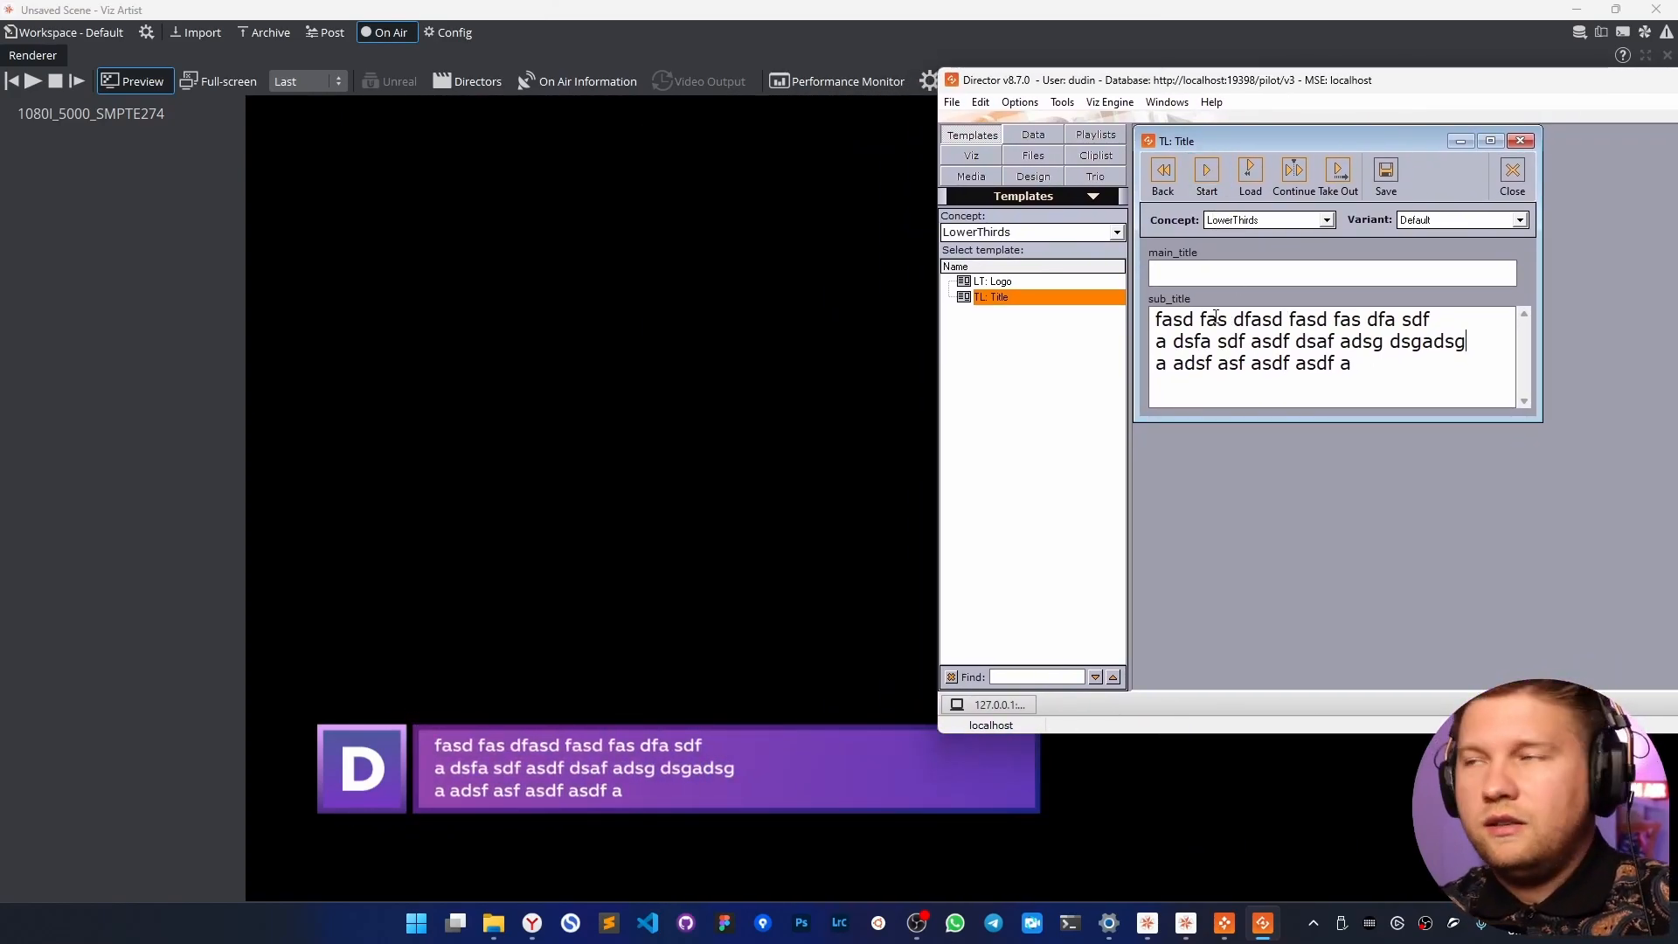
Clear the sub_title text in TL: Title, enter "GDFFSDFDSFSFDSF DF" as main_title and start the template on air.
{"action": "left_click_drag", "start_coordinate": [1191, 140], "coordinate": [1206, 156]}
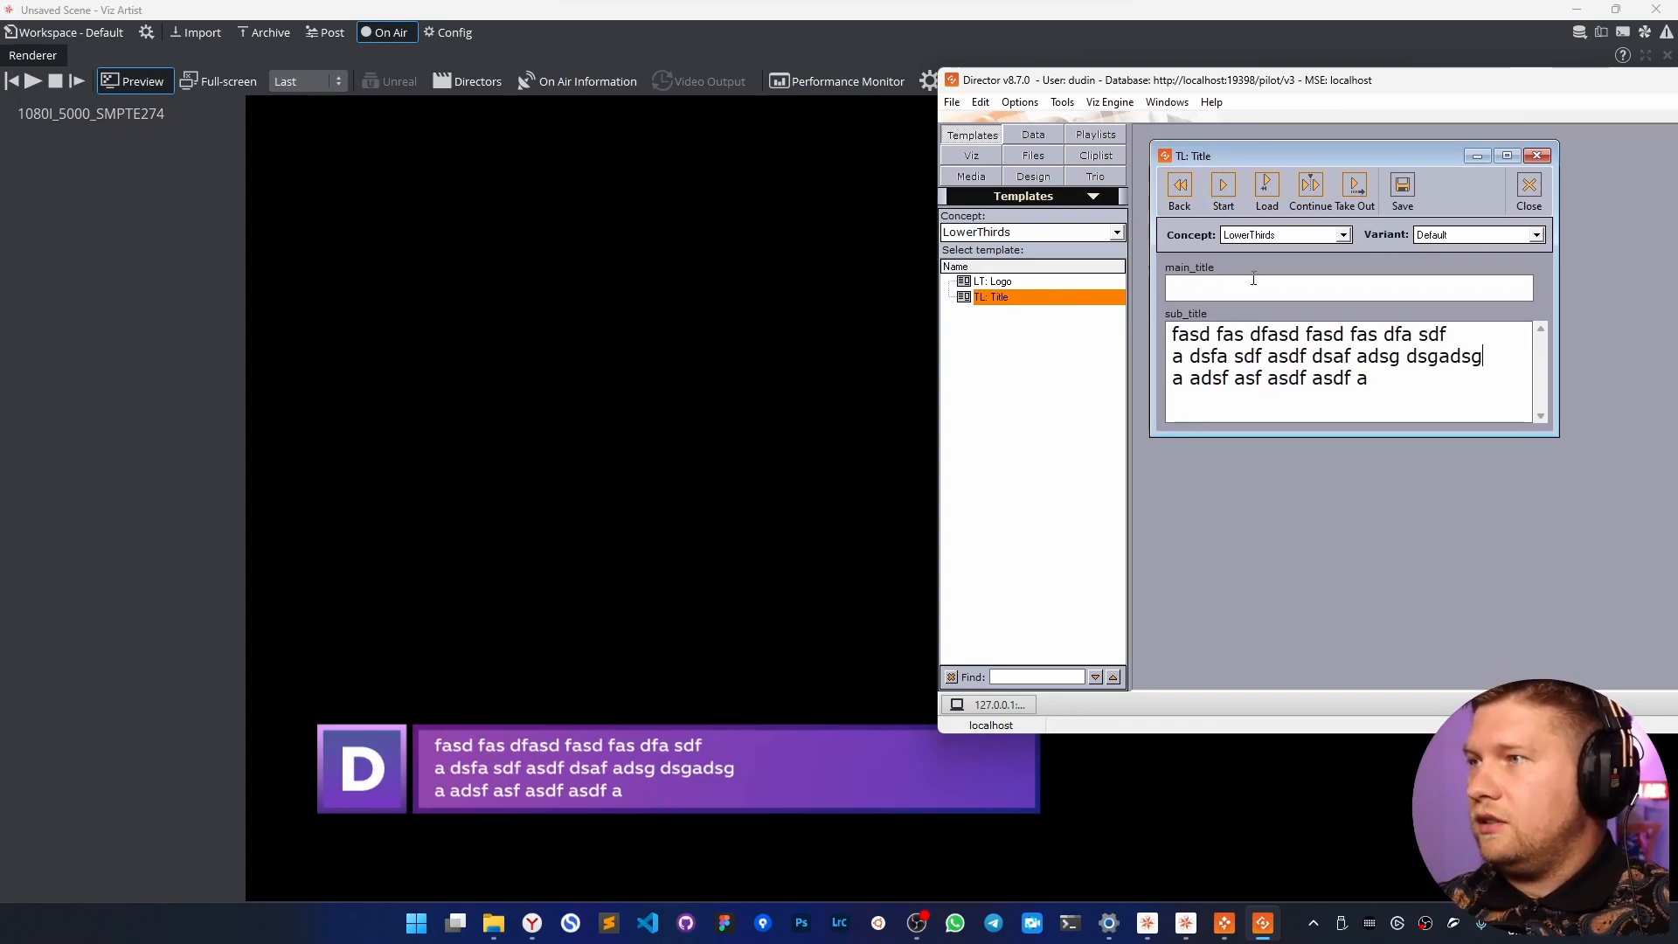
{"action": "left_click_drag", "start_coordinate": [1372, 378], "coordinate": [1172, 333]}
{"action": "key", "text": "Delete"}
{"action": "left_click", "coordinate": [1208, 289]}
{"action": "type", "text": "GDFFSDFDSFSFDSF DF"}
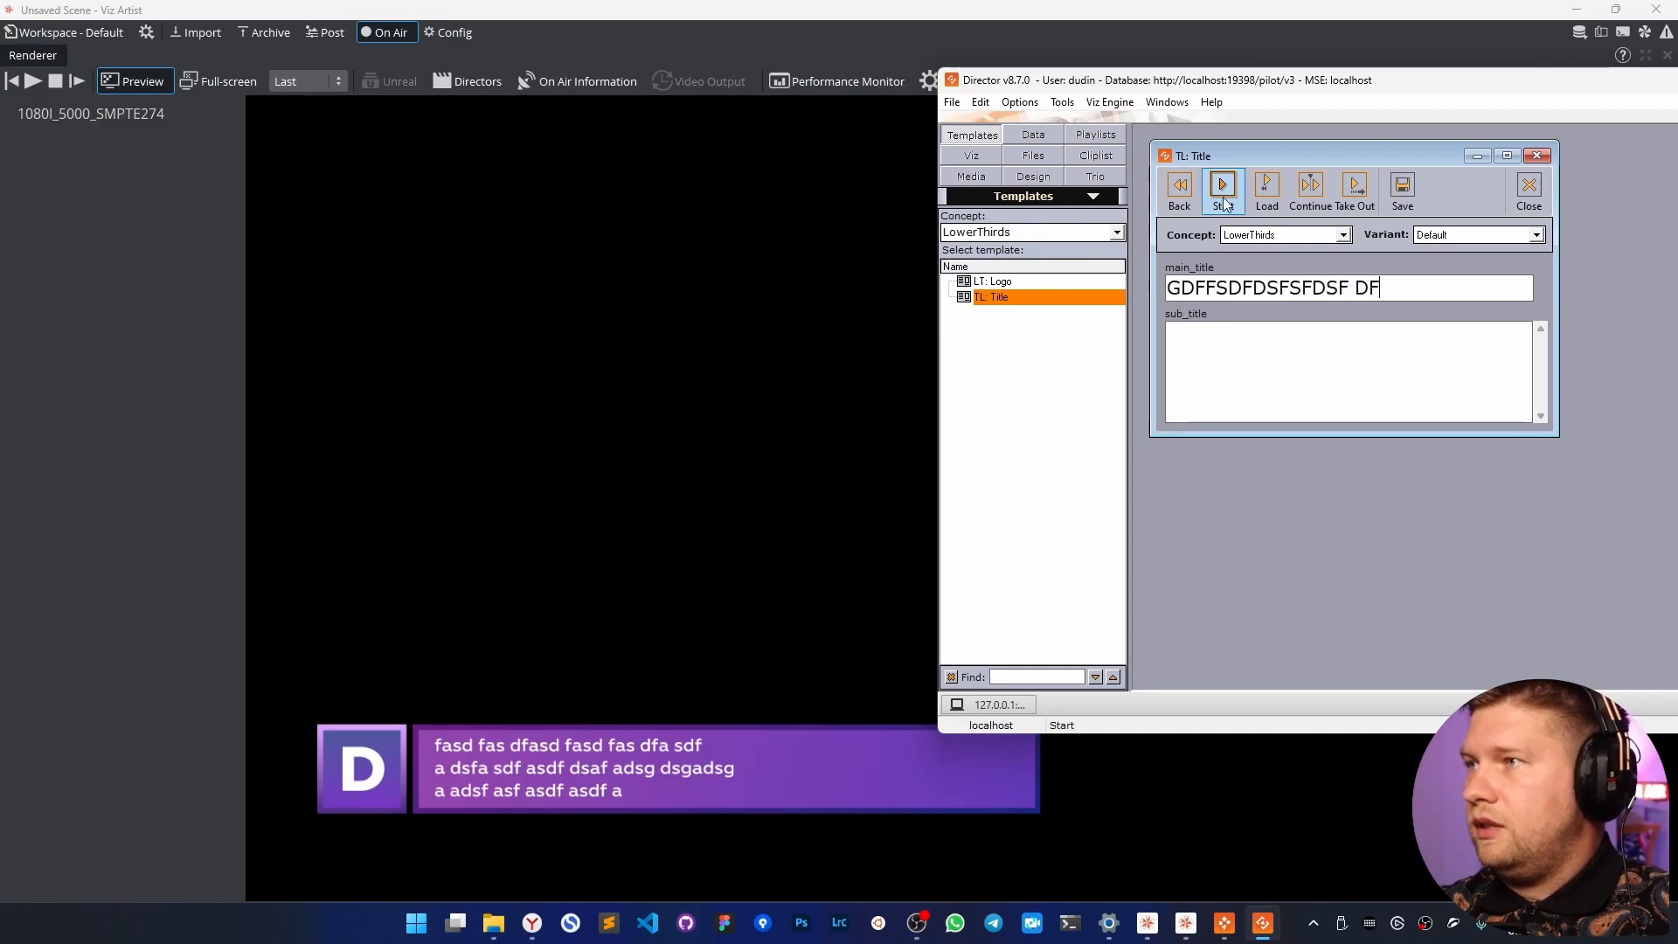
{"action": "left_click", "coordinate": [1225, 189]}
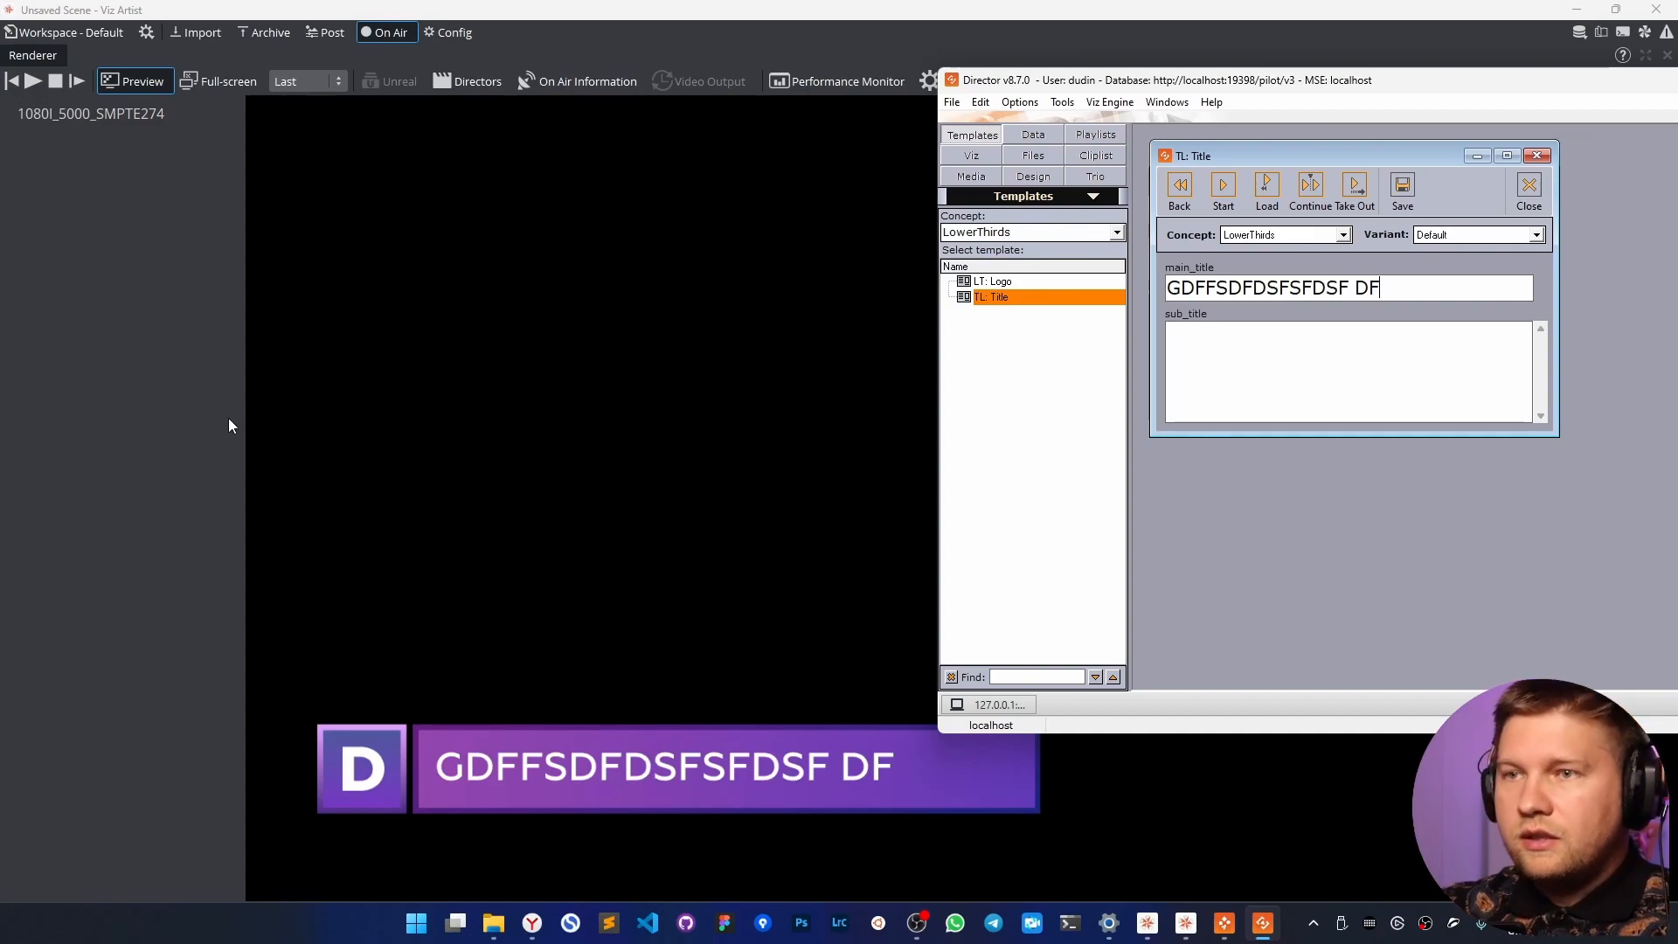
Return to Viz Artist's editing workspace, close the MASTER scene and open the Title scene from LowerThirds.
{"action": "left_click", "coordinate": [152, 344]}
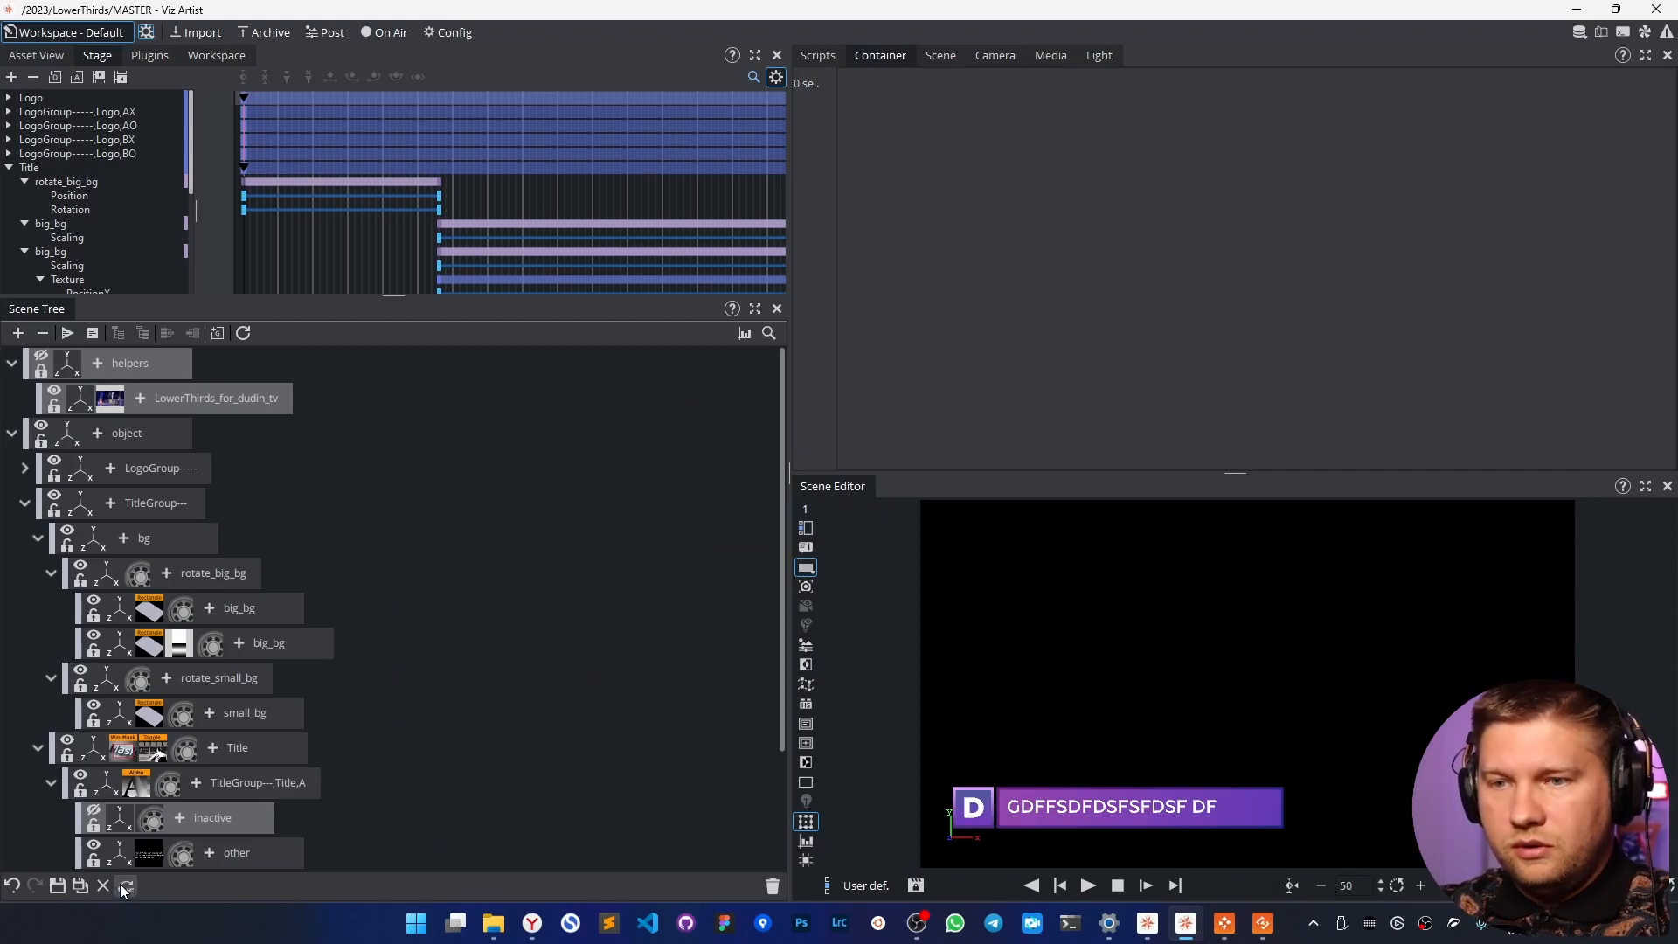
{"action": "left_click", "coordinate": [124, 885]}
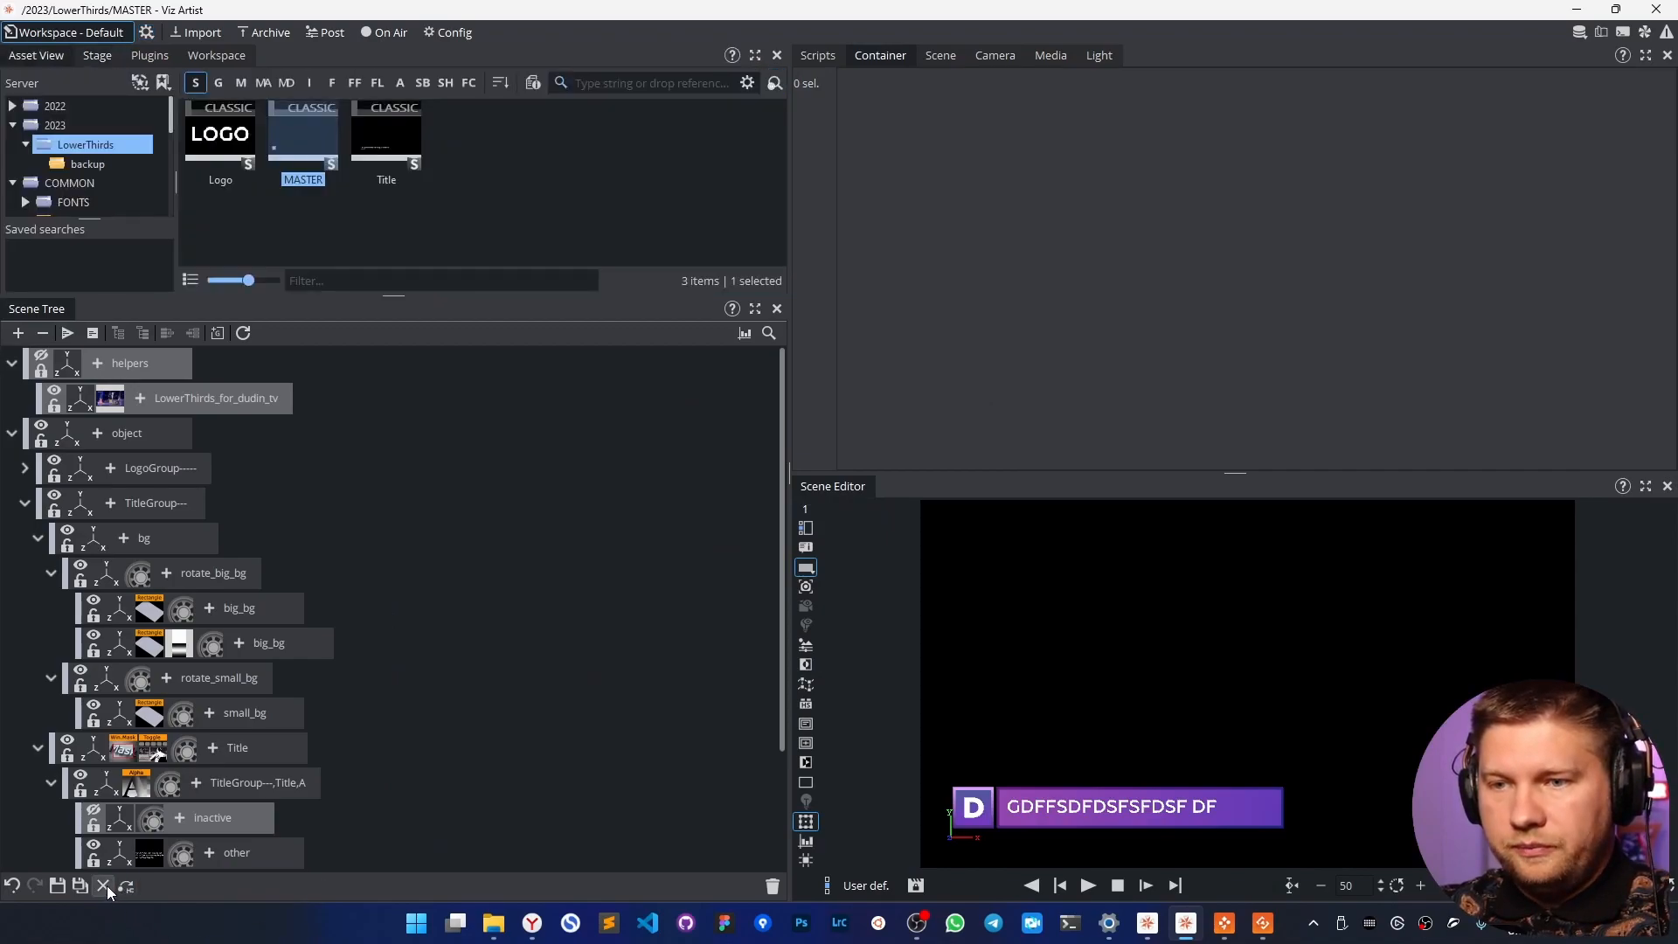
{"action": "left_click", "coordinate": [847, 468]}
{"action": "double_click", "coordinate": [381, 152]}
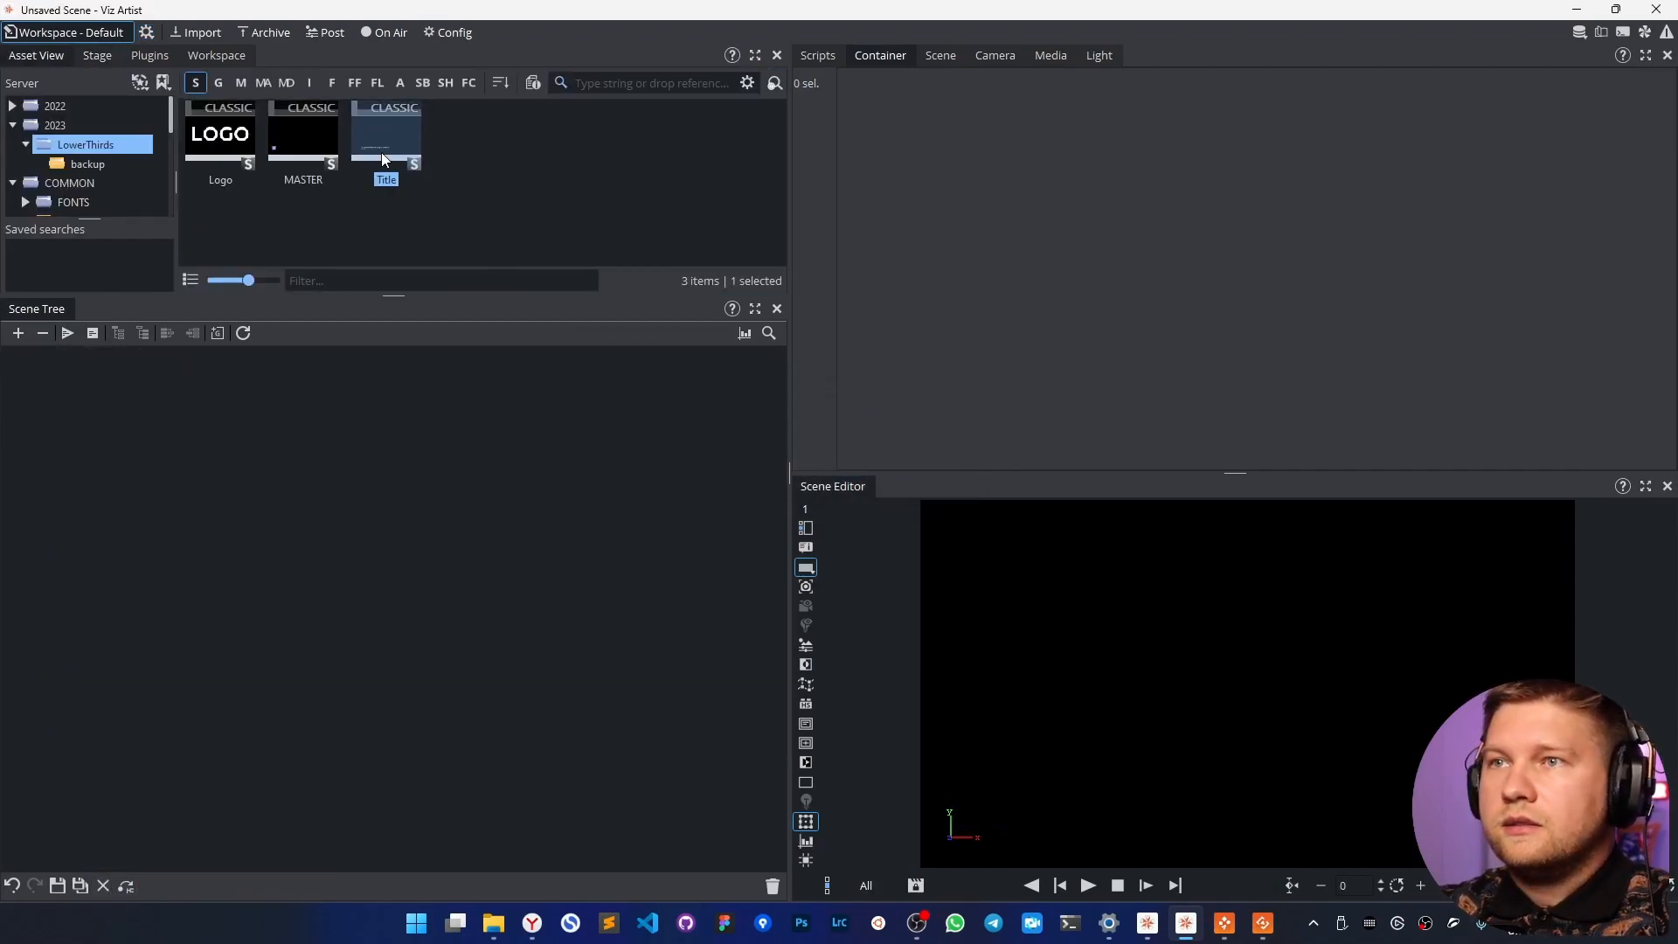
Add the LowerThirds_for_dudin_tv image as a reference inside a new group at the top of the scene tree.
{"action": "left_click", "coordinate": [311, 82]}
{"action": "left_click_drag", "start_coordinate": [306, 165], "coordinate": [191, 349]}
{"action": "left_click_drag", "start_coordinate": [265, 176], "coordinate": [226, 367]}
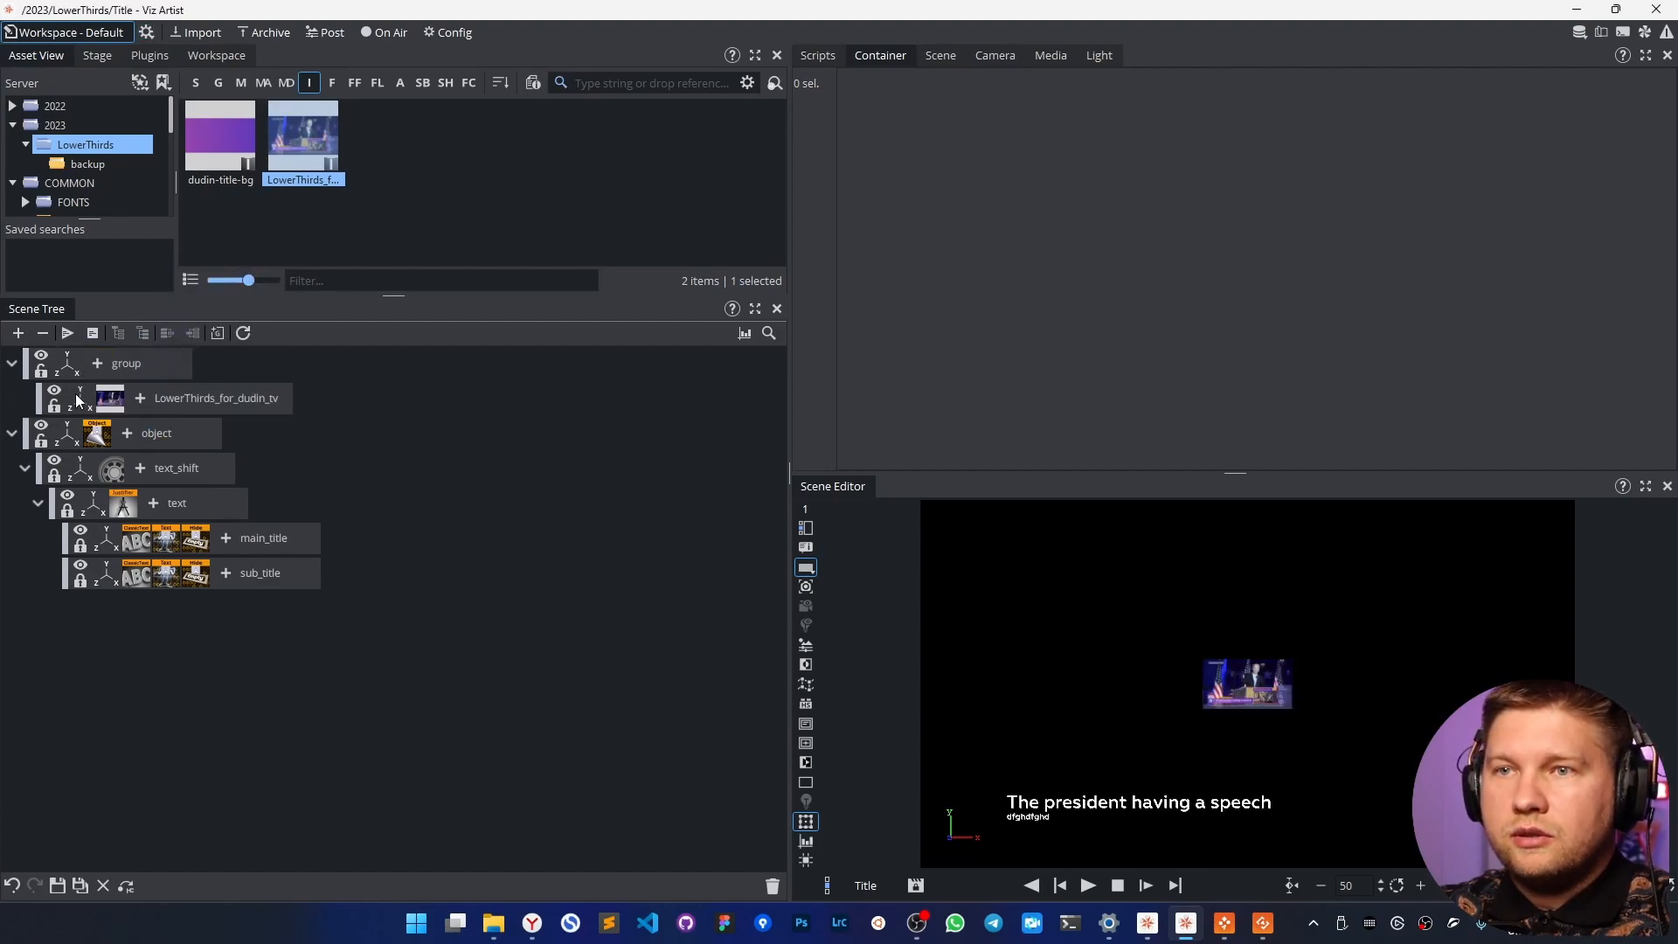
Push the reference image's group back to Z position -670.
{"action": "left_click", "coordinate": [72, 367]}
{"action": "left_click_drag", "start_coordinate": [1319, 175], "coordinate": [874, 184]}
{"action": "scroll", "coordinate": [1447, 348], "scroll_direction": "down", "scroll_amount": 3}
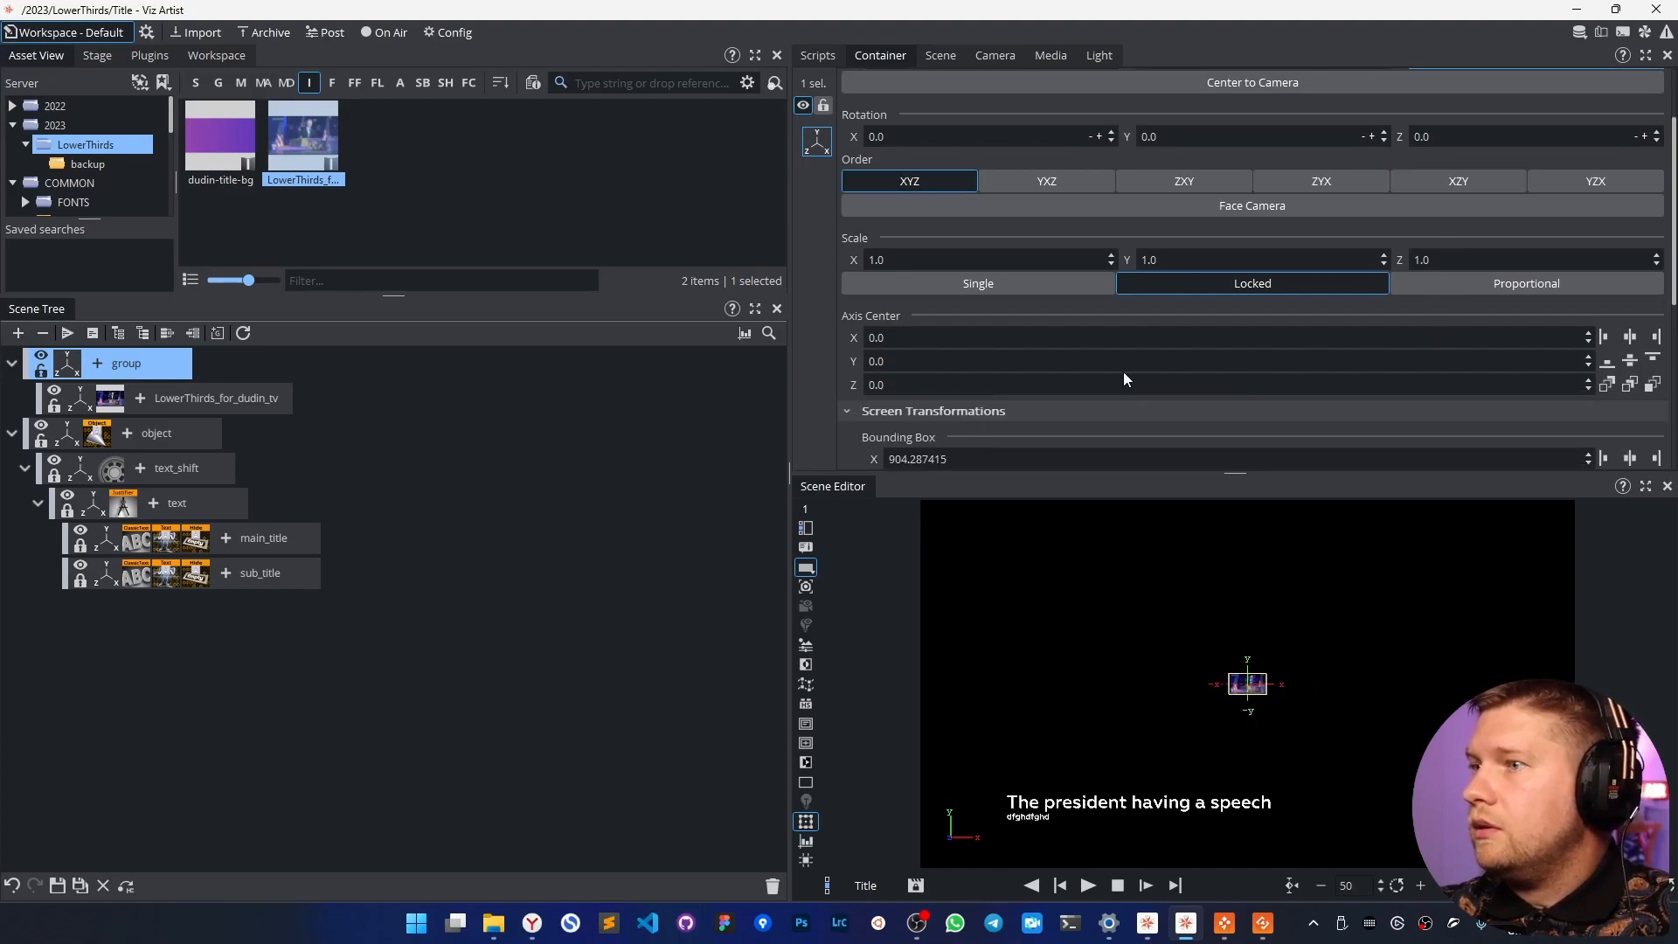
{"action": "scroll", "coordinate": [1142, 370], "scroll_direction": "down", "scroll_amount": 1}
Load the dudin-tree workspace and scale the reference group to fill the full screen.
{"action": "left_click", "coordinate": [146, 32]}
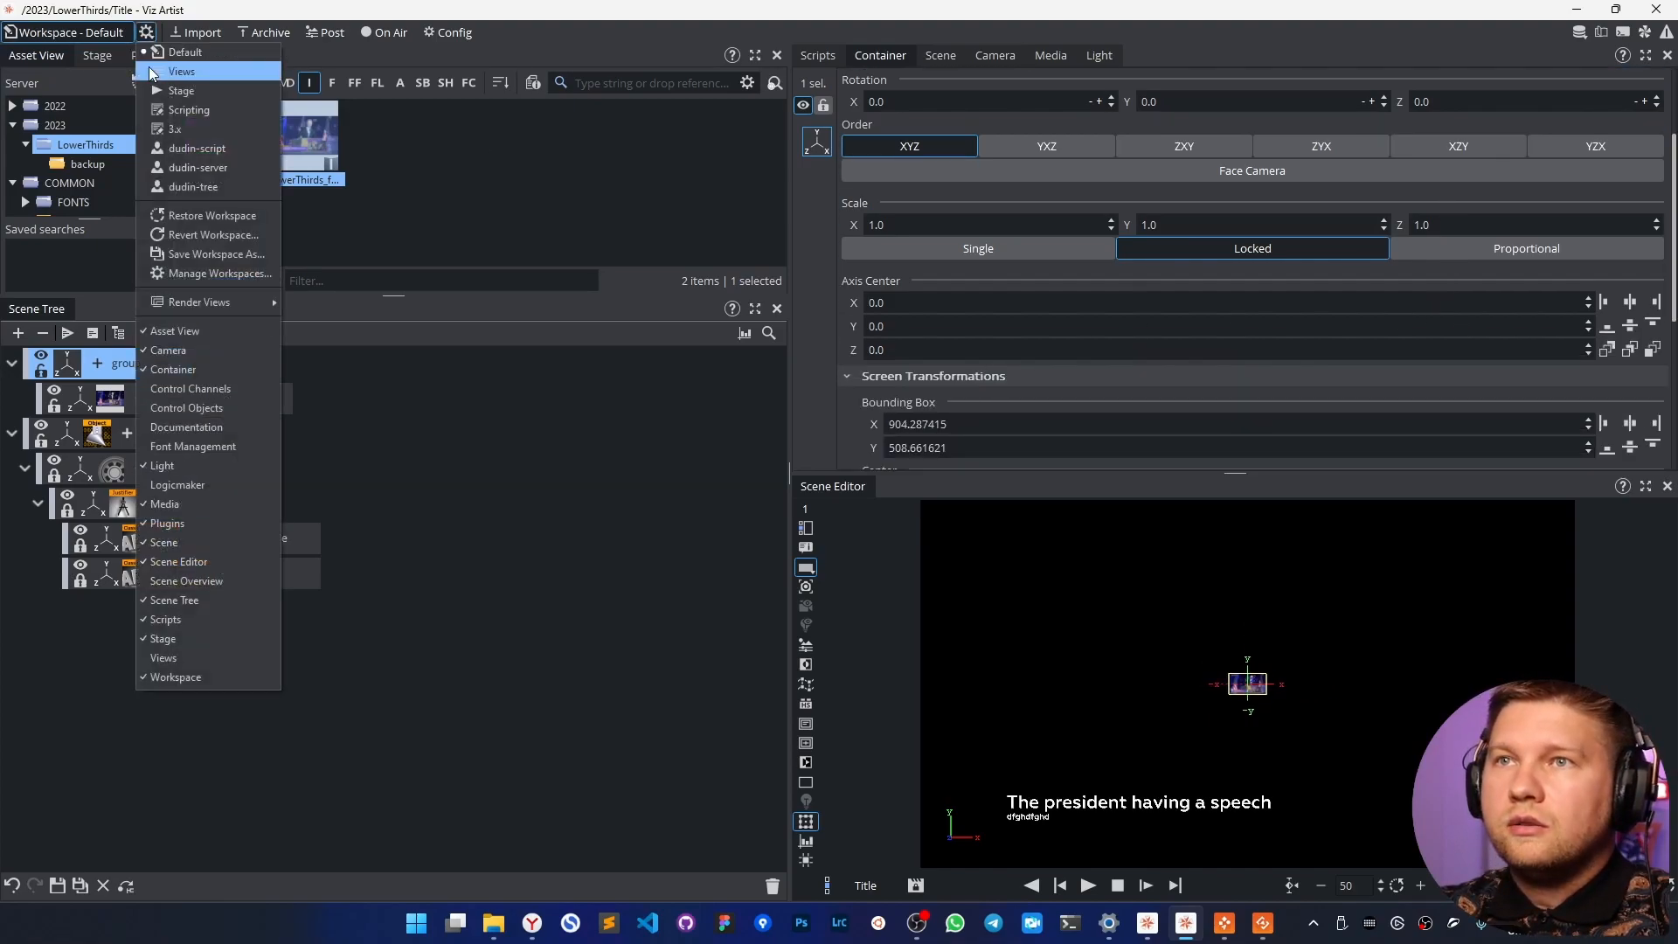
{"action": "left_click", "coordinate": [175, 187]}
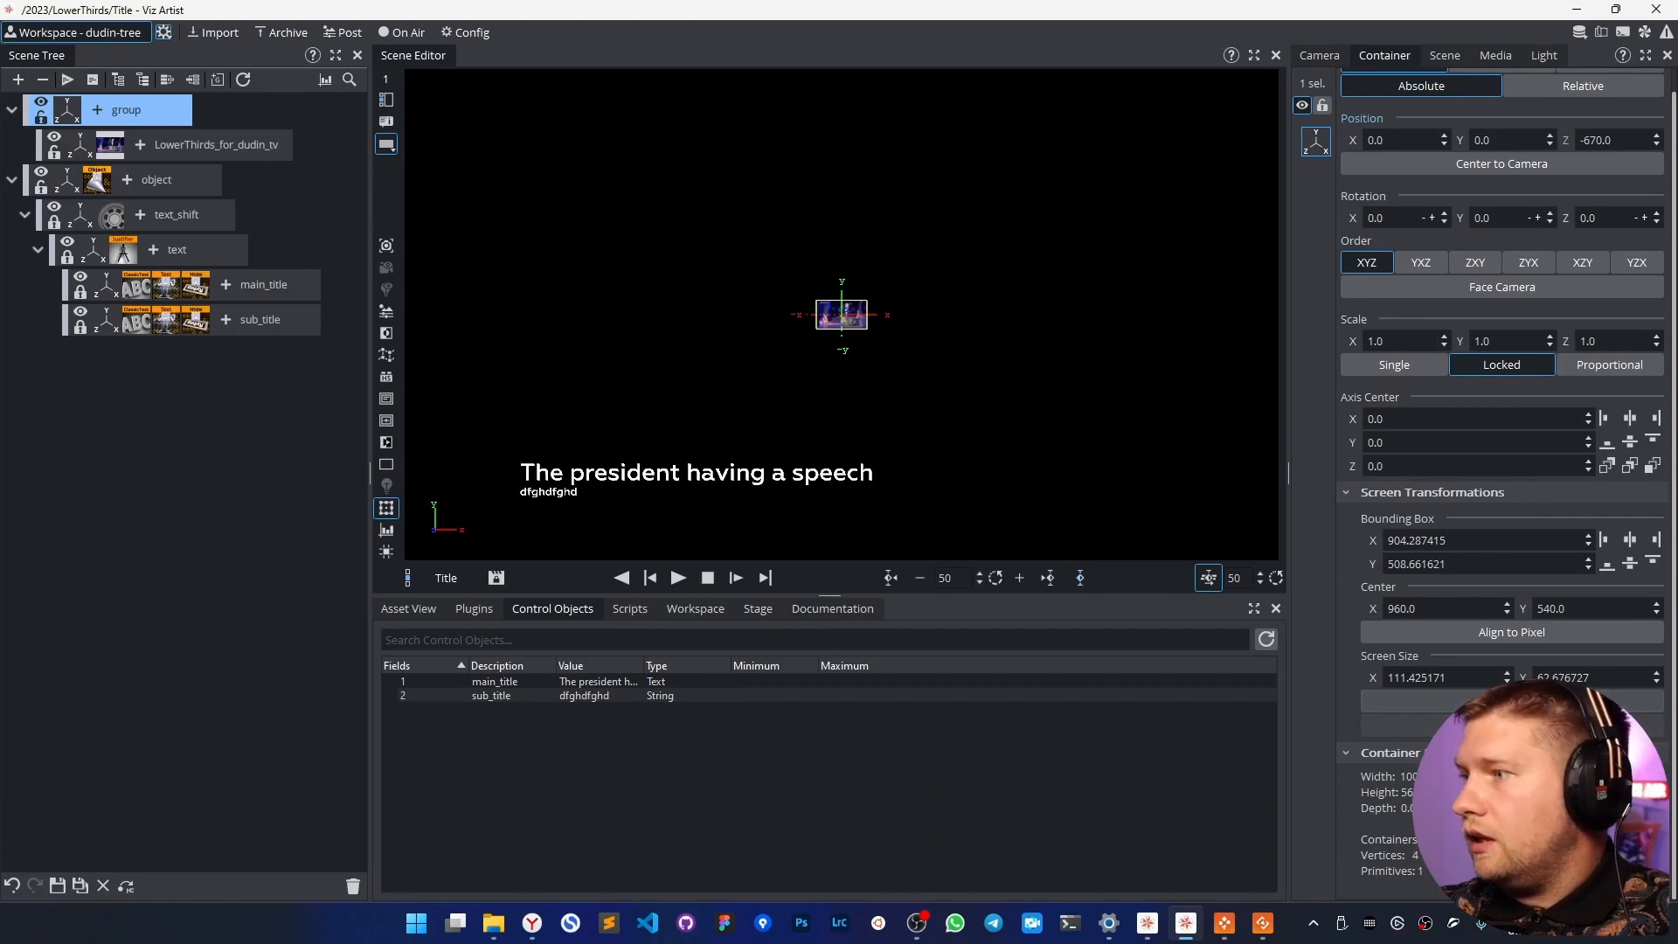
{"action": "left_click", "coordinate": [1398, 701]}
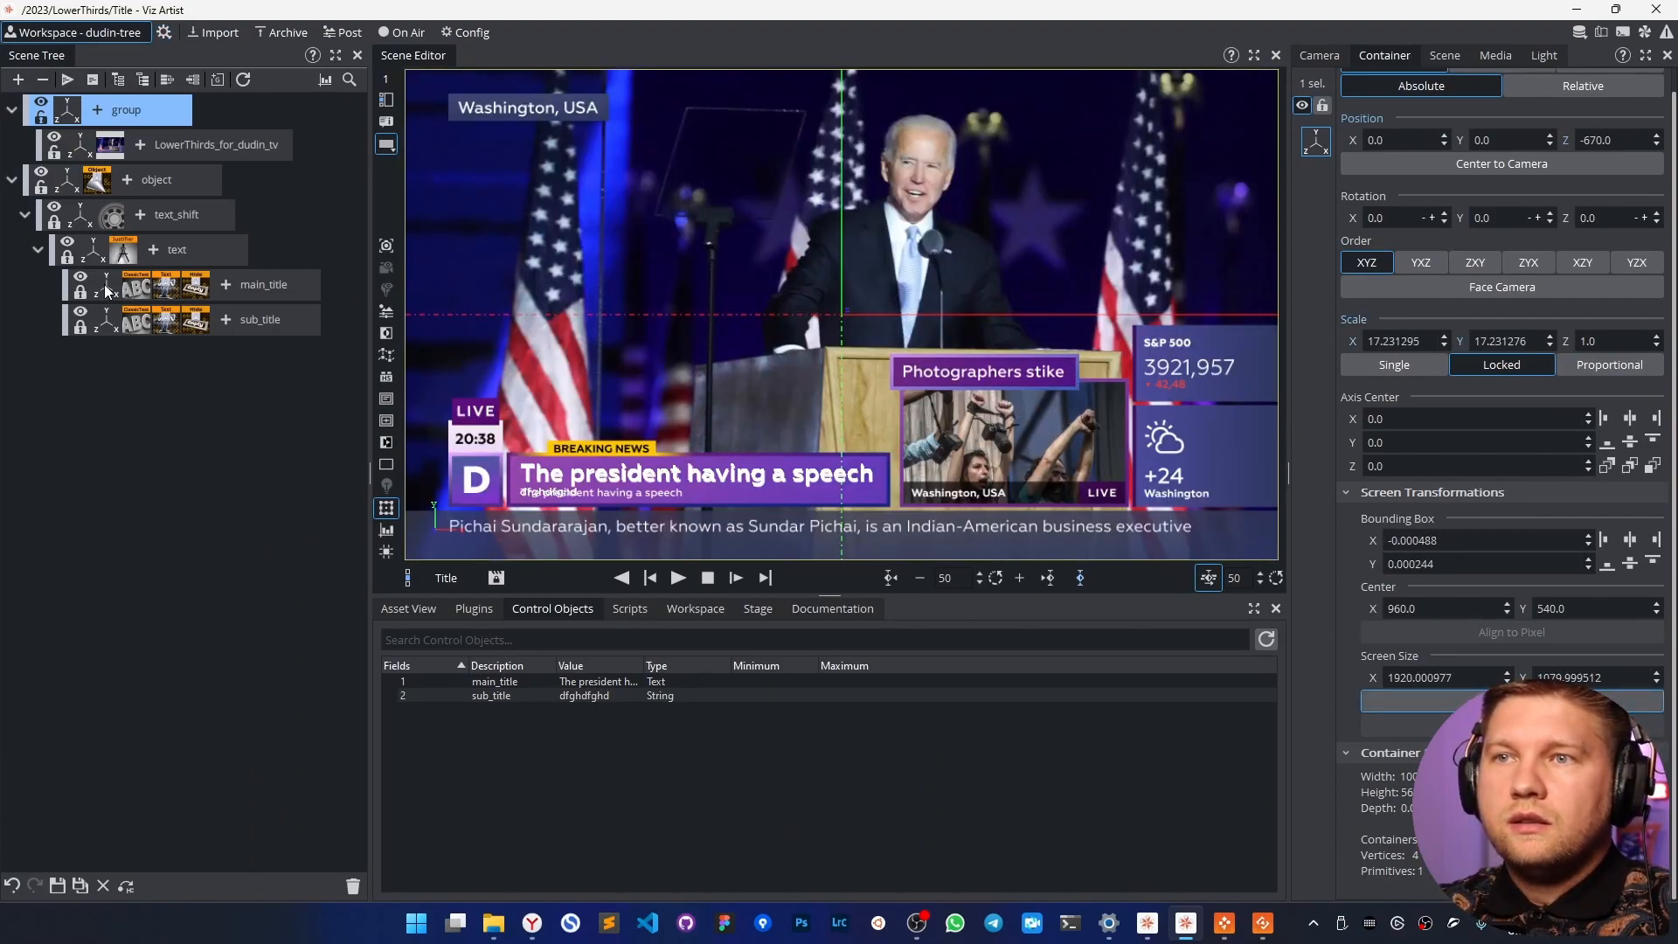
Hide the sub_title container and shift the reference group to X position -707 to compare the title's height.
{"action": "left_click", "coordinate": [83, 322]}
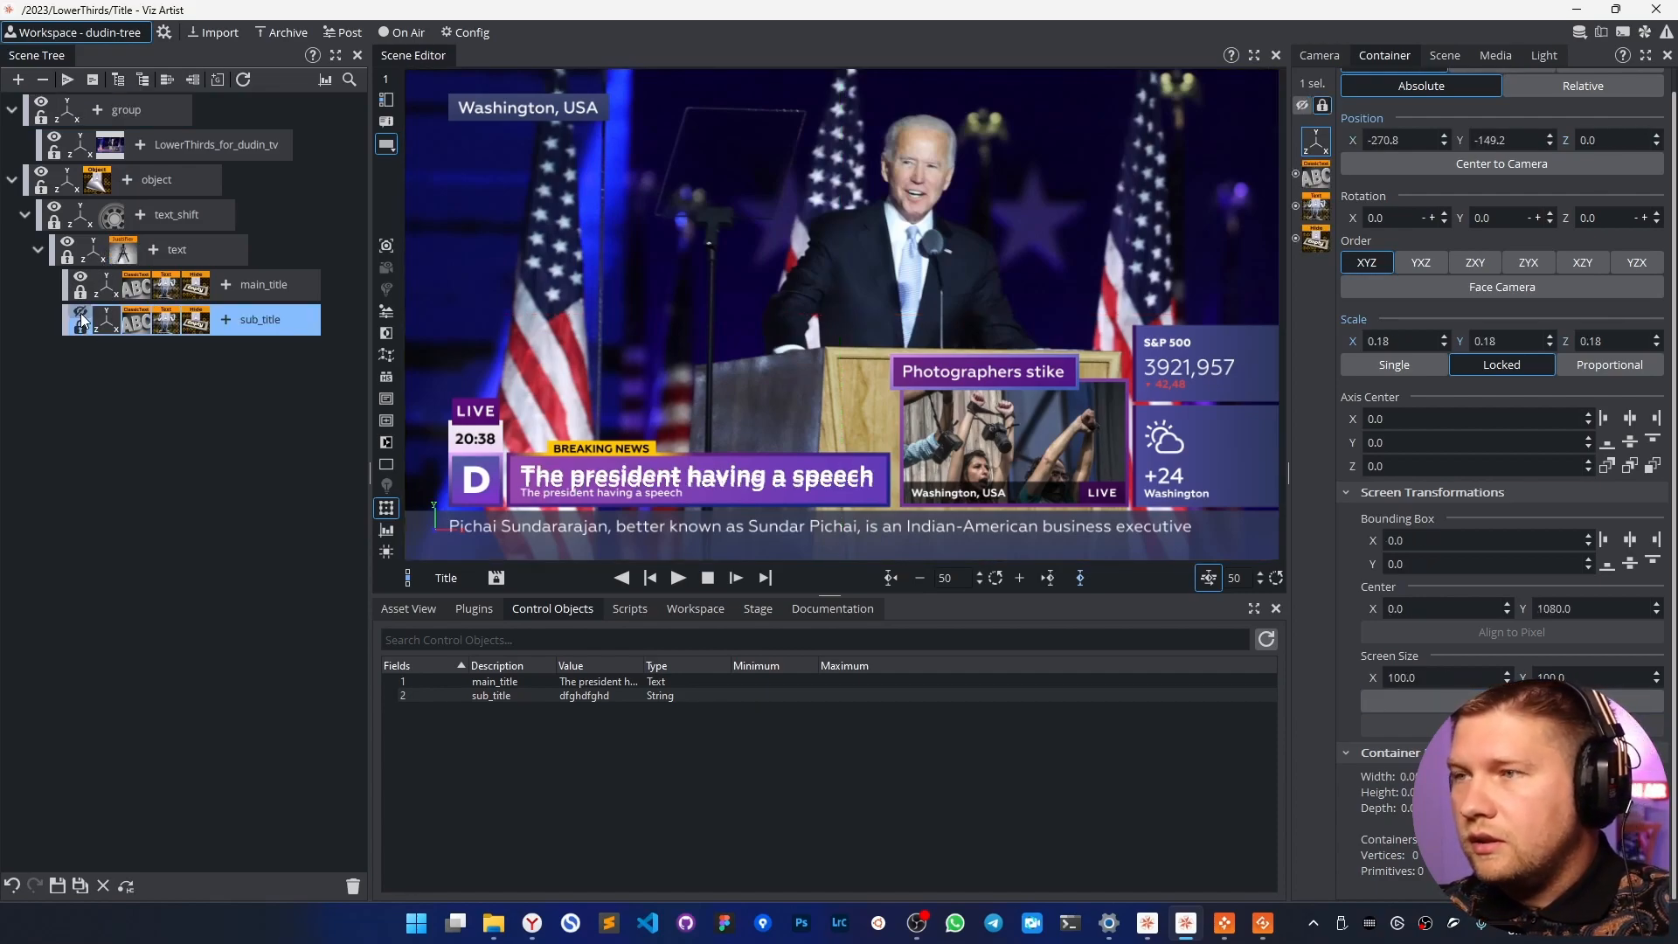
{"action": "left_click", "coordinate": [70, 114]}
{"action": "left_click_drag", "start_coordinate": [1395, 140], "coordinate": [783, 170]}
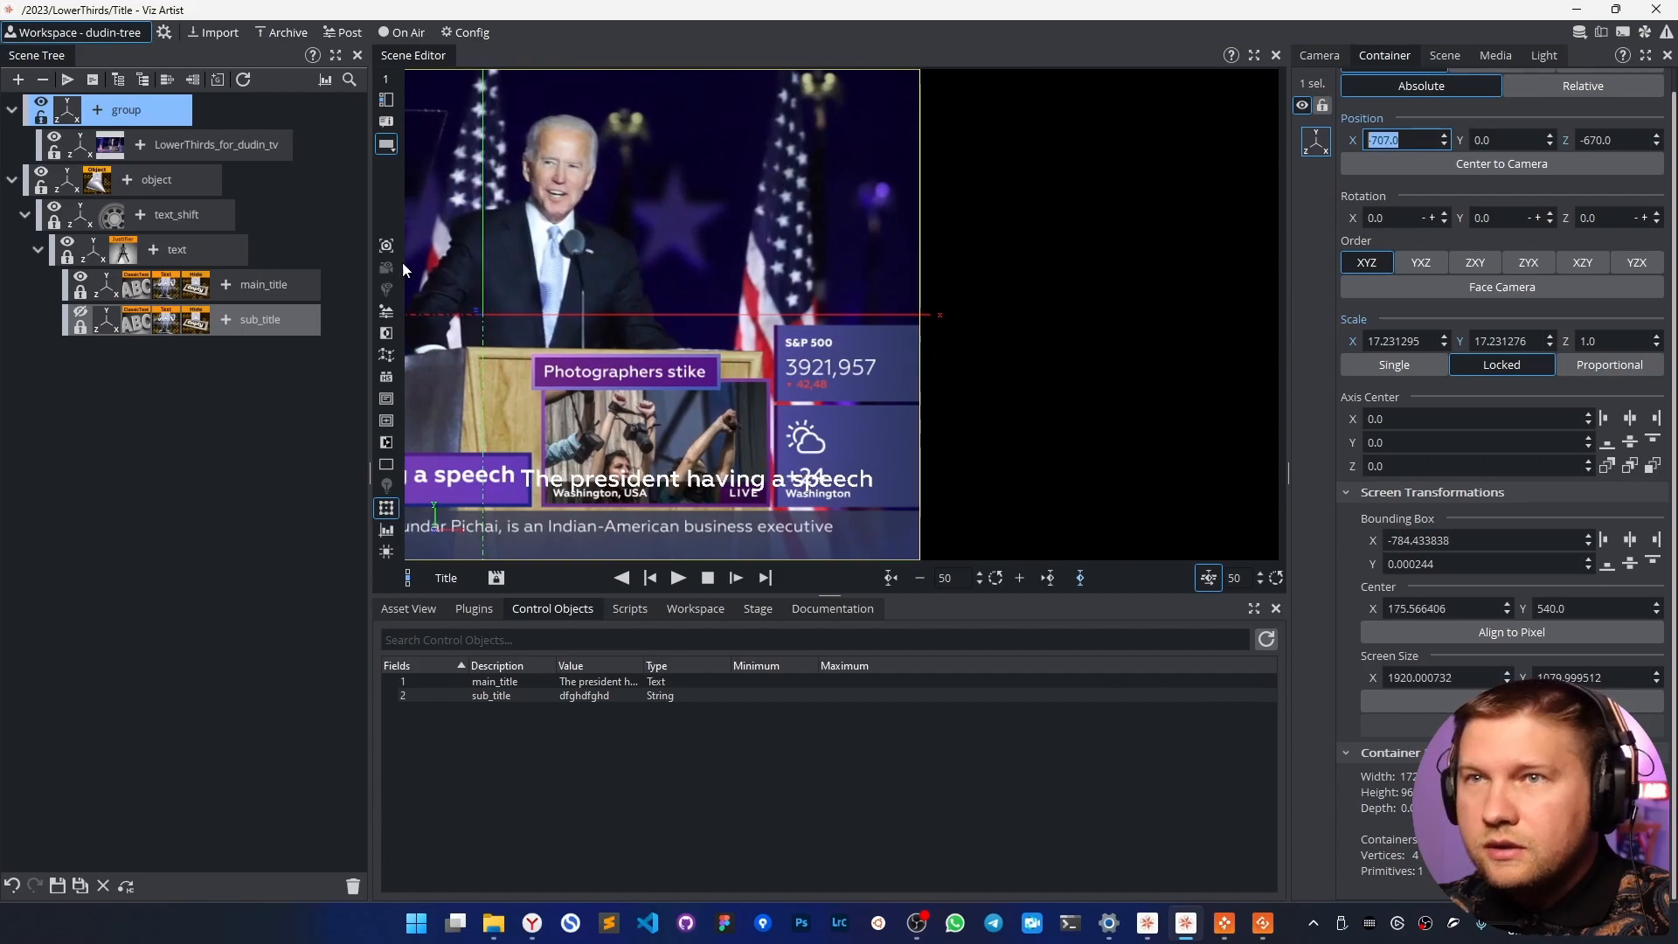
Examine the transformations of text, text_shift and main_title, and the position animation on text_shift.
{"action": "left_click", "coordinate": [96, 252]}
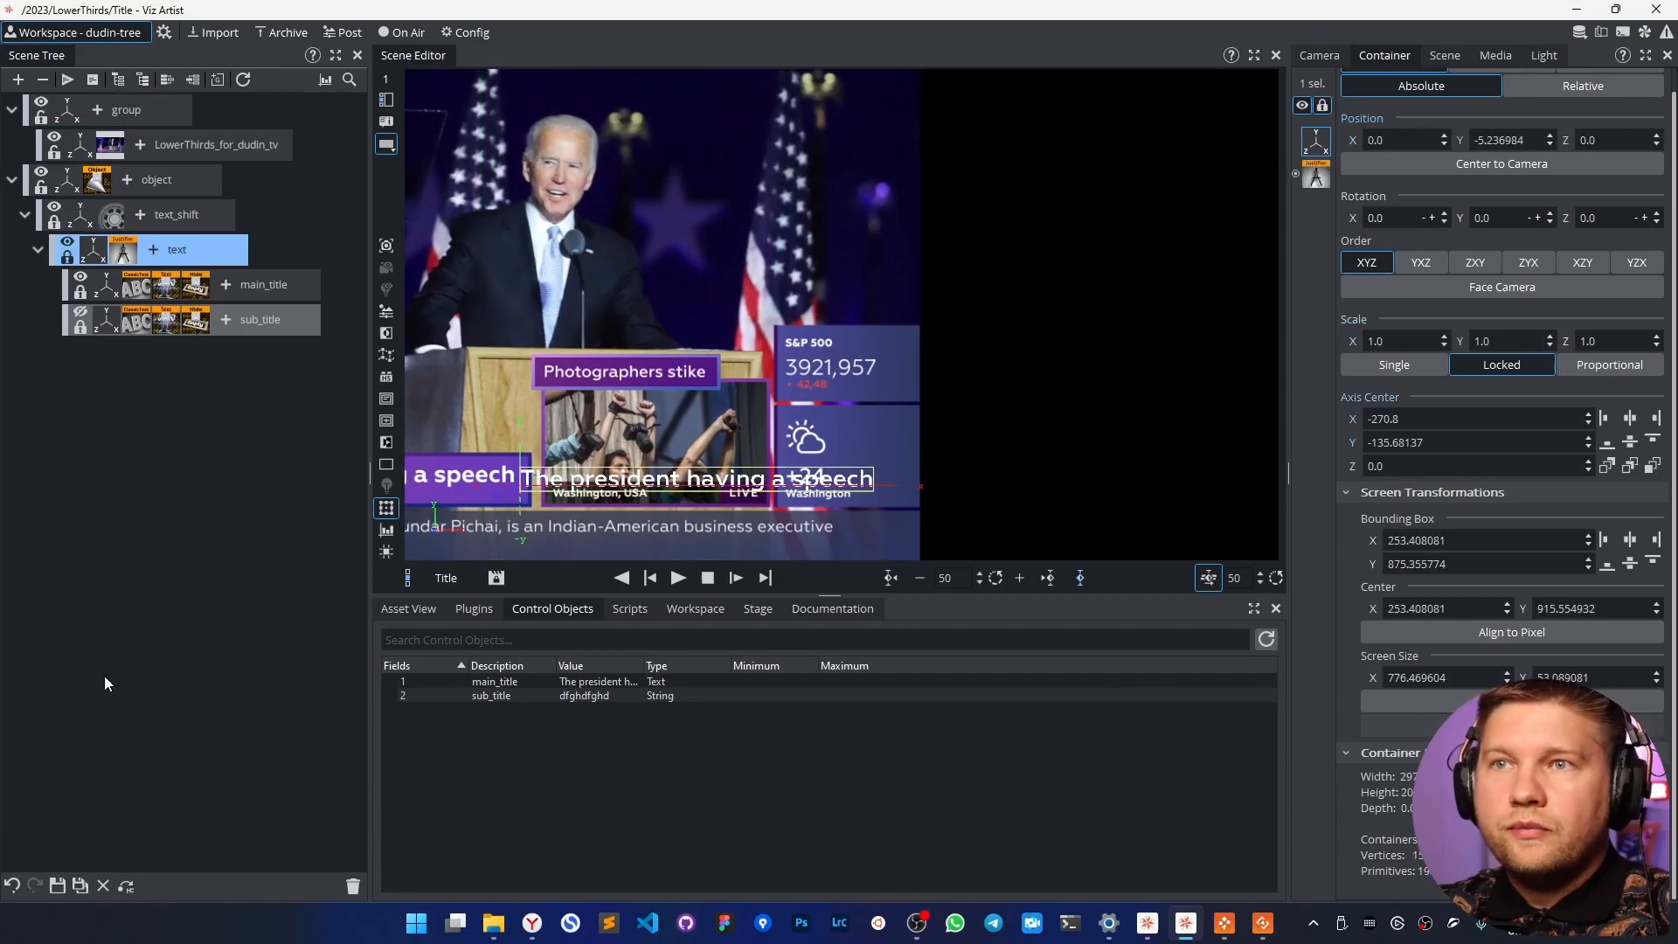
{"action": "left_click", "coordinate": [86, 224]}
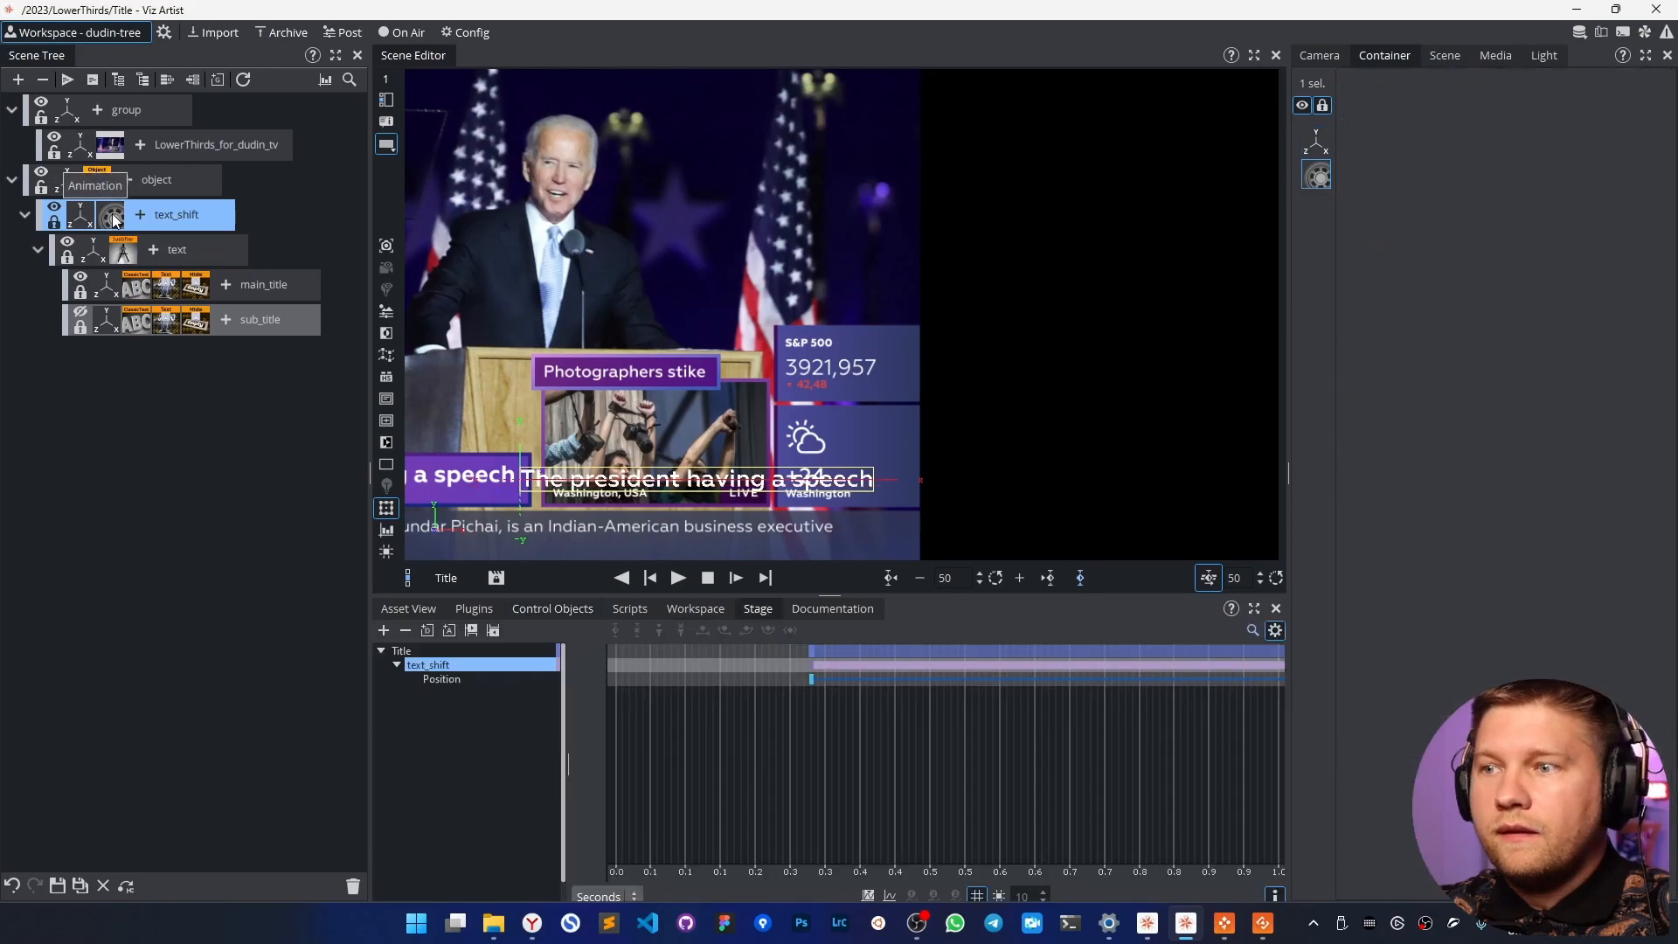
{"action": "scroll", "coordinate": [865, 757], "scroll_direction": "down", "scroll_amount": 5}
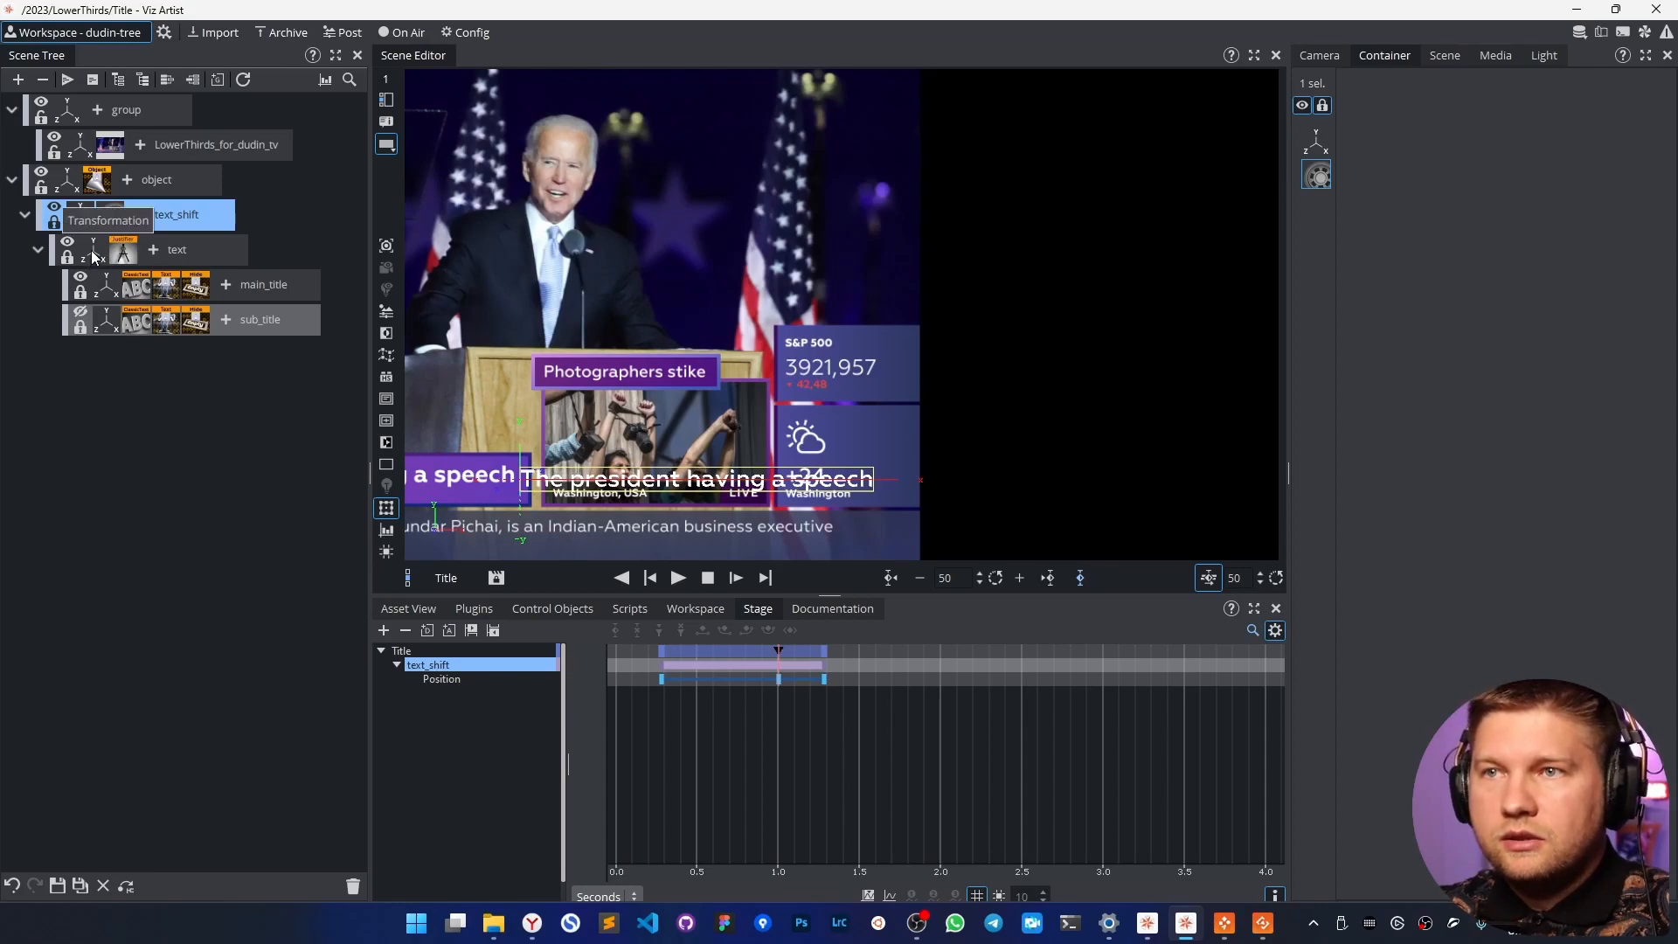
{"action": "left_click", "coordinate": [105, 288]}
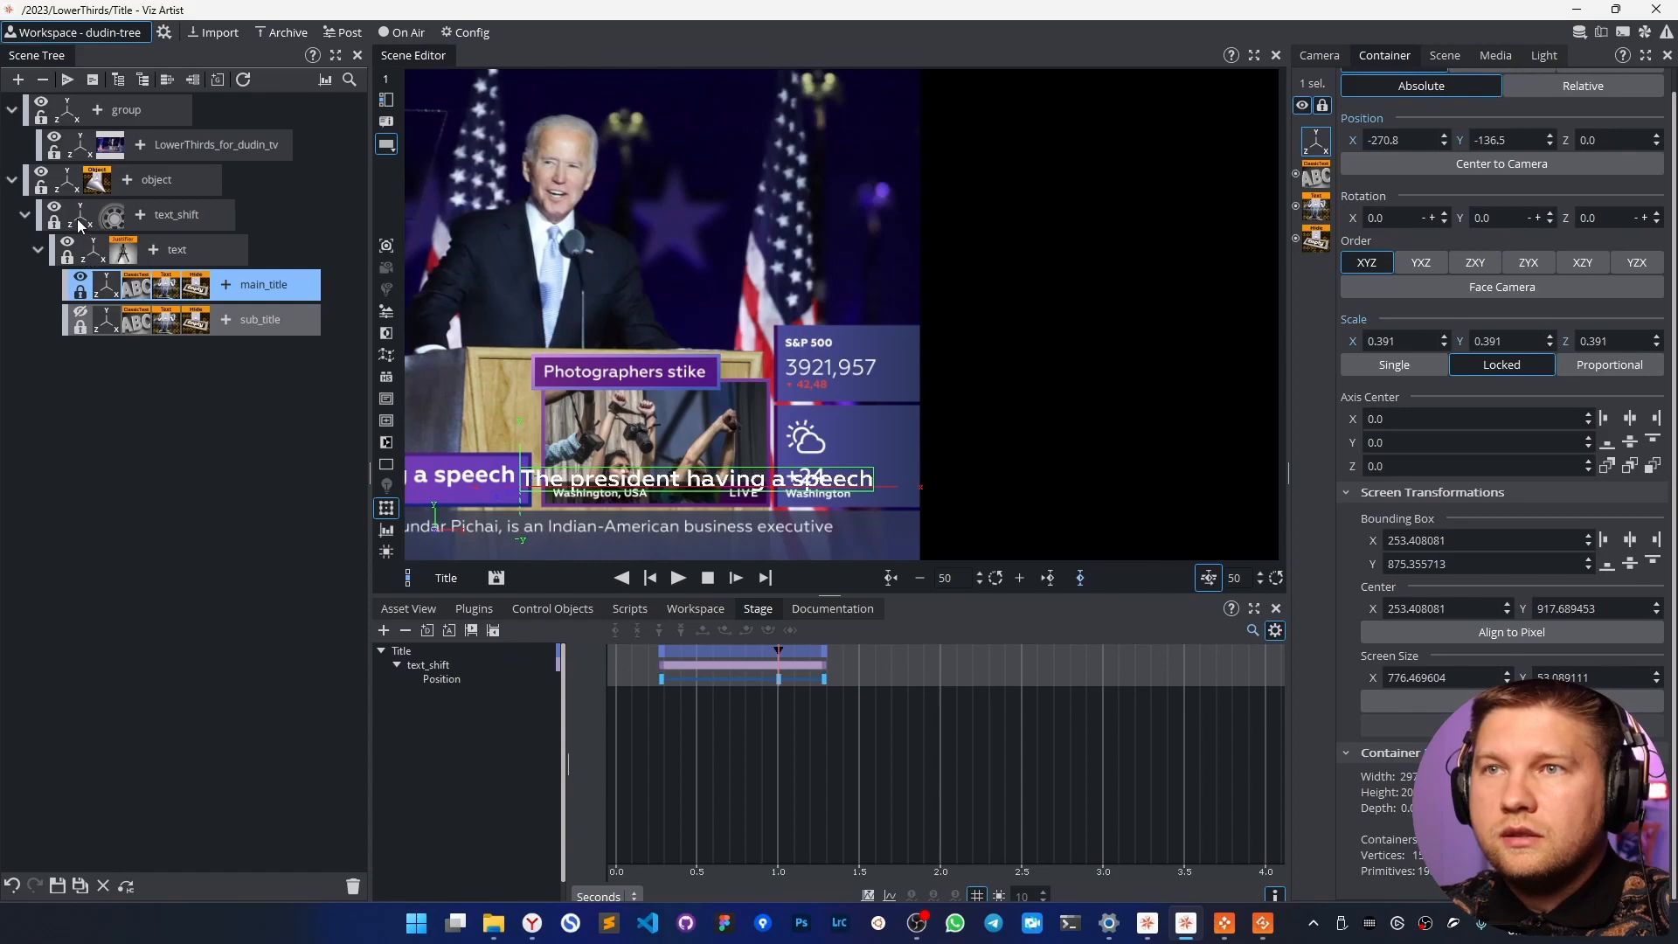
{"action": "left_click", "coordinate": [94, 256]}
{"action": "left_click", "coordinate": [1498, 142]}
{"action": "scroll", "coordinate": [1498, 142], "scroll_direction": "up", "scroll_amount": 1}
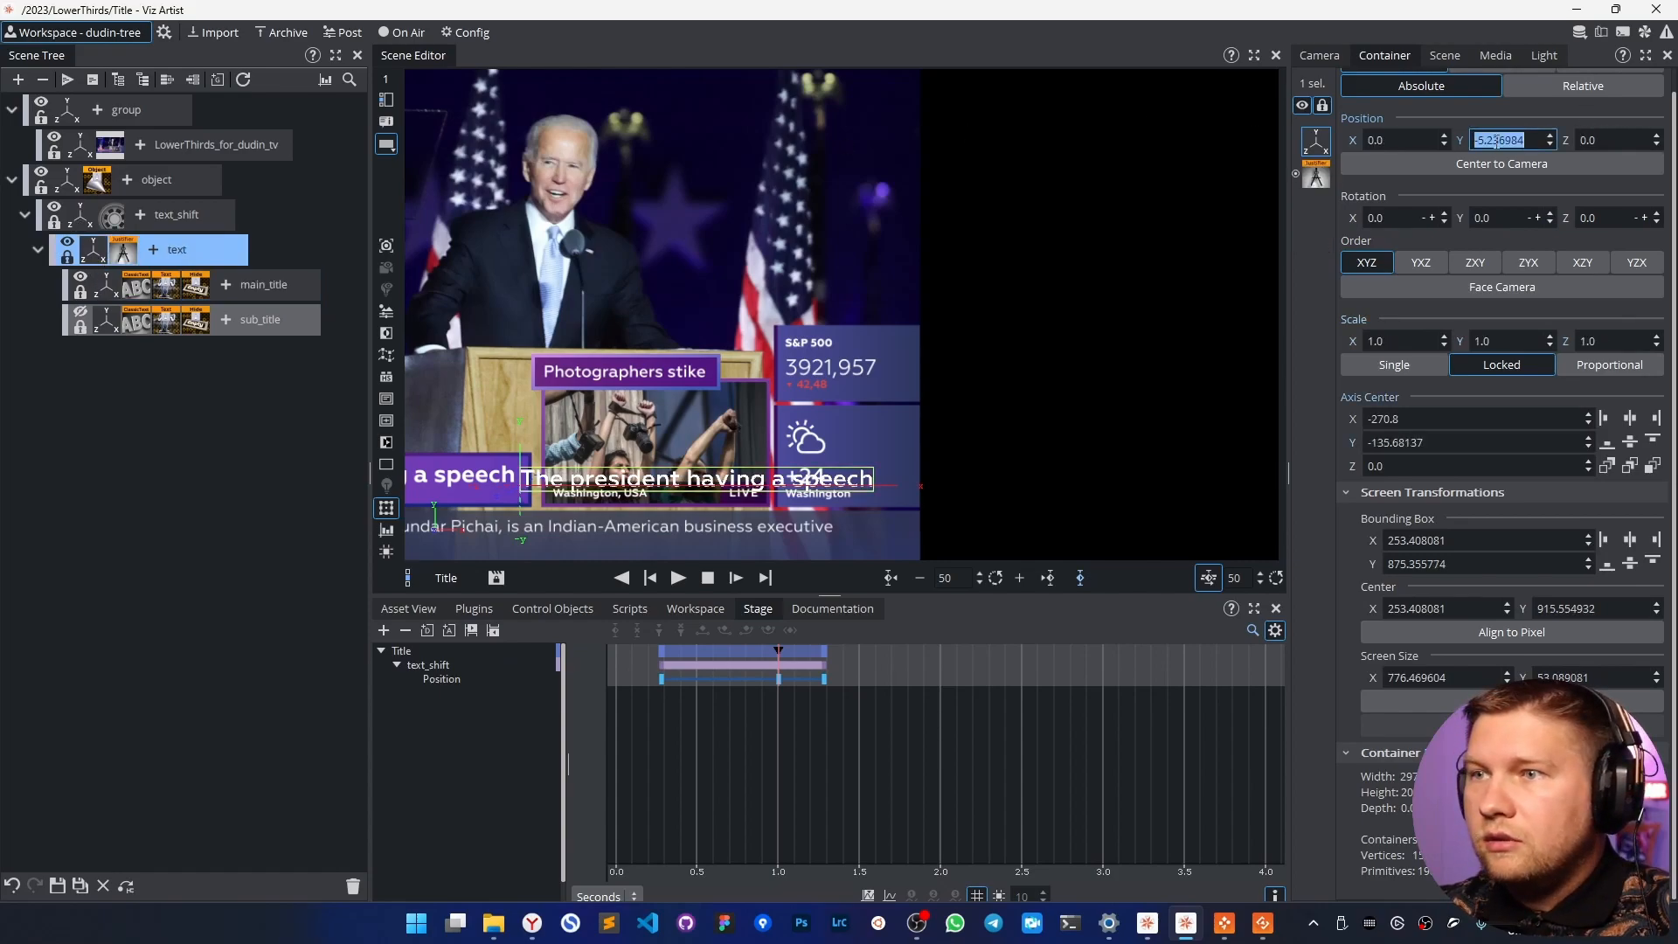
{"action": "left_click", "coordinate": [78, 220]}
{"action": "left_click", "coordinate": [176, 252]}
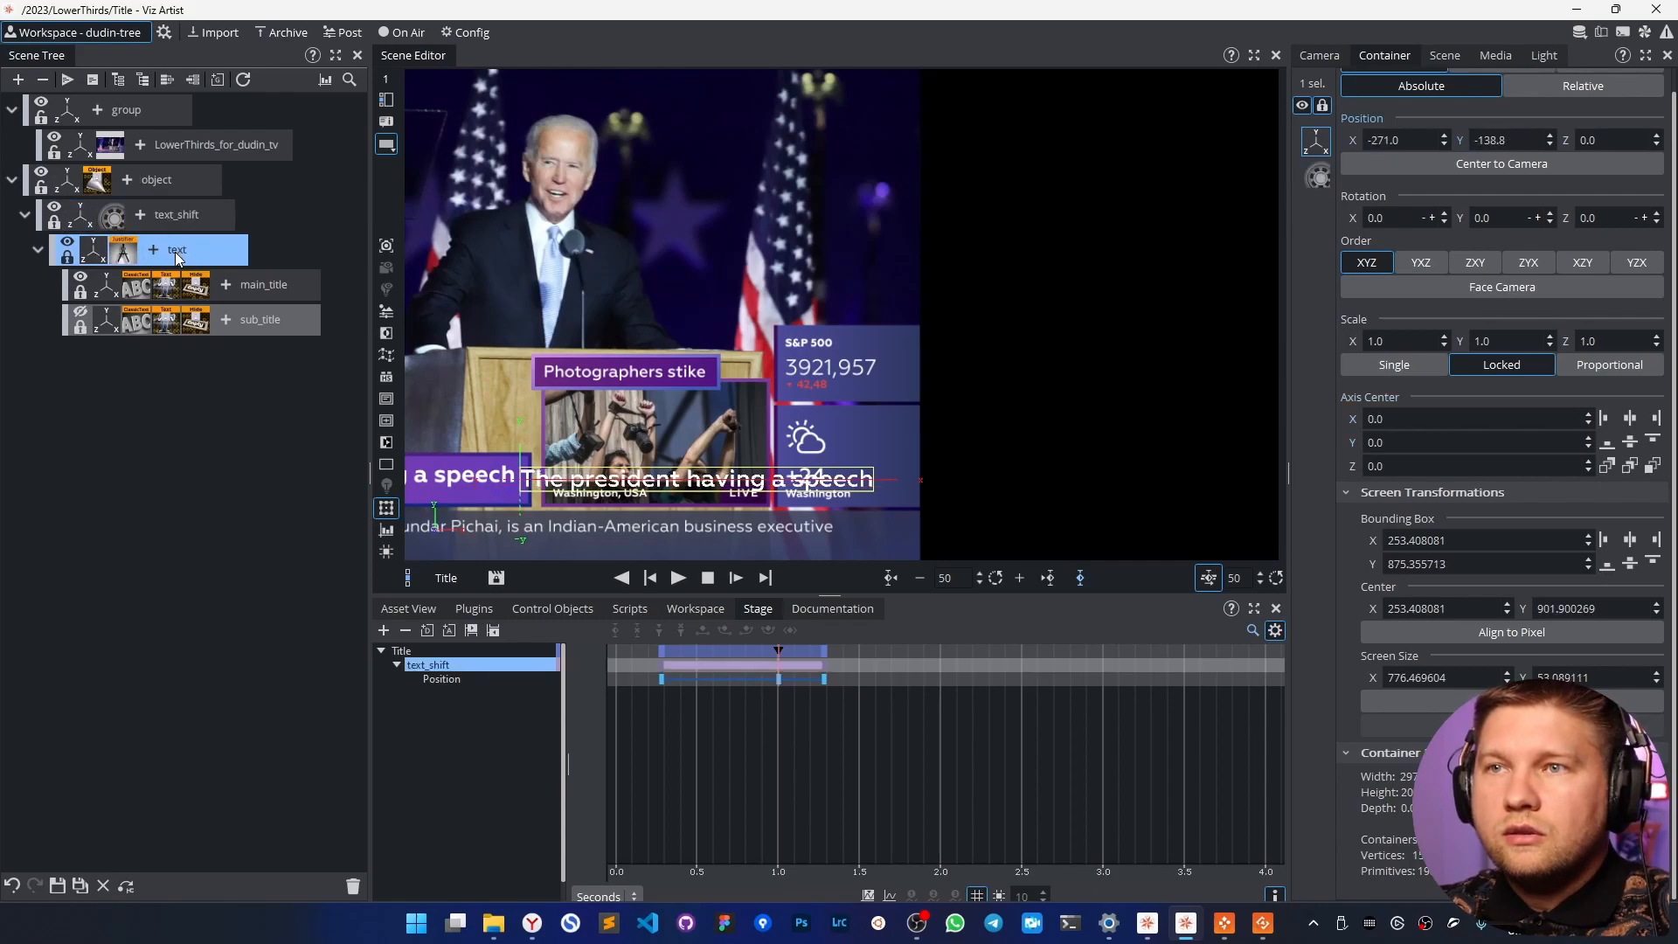
Rename the animated text_shift container to text_anim.
{"action": "left_click", "coordinate": [174, 223]}
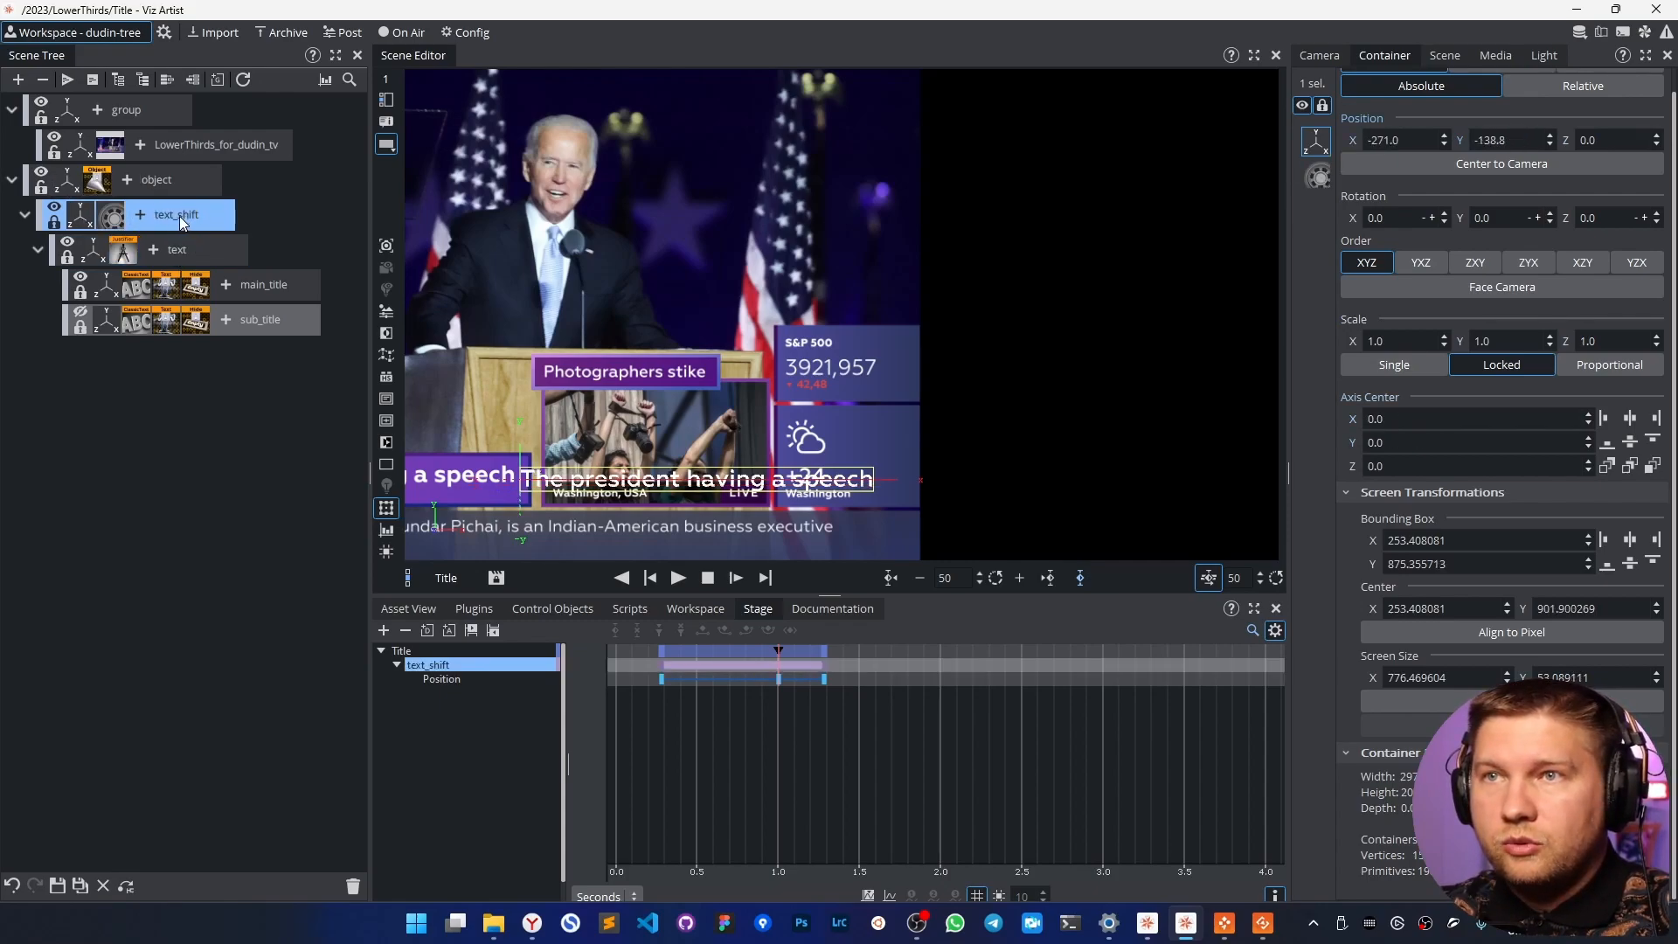
{"action": "left_click", "coordinate": [179, 221]}
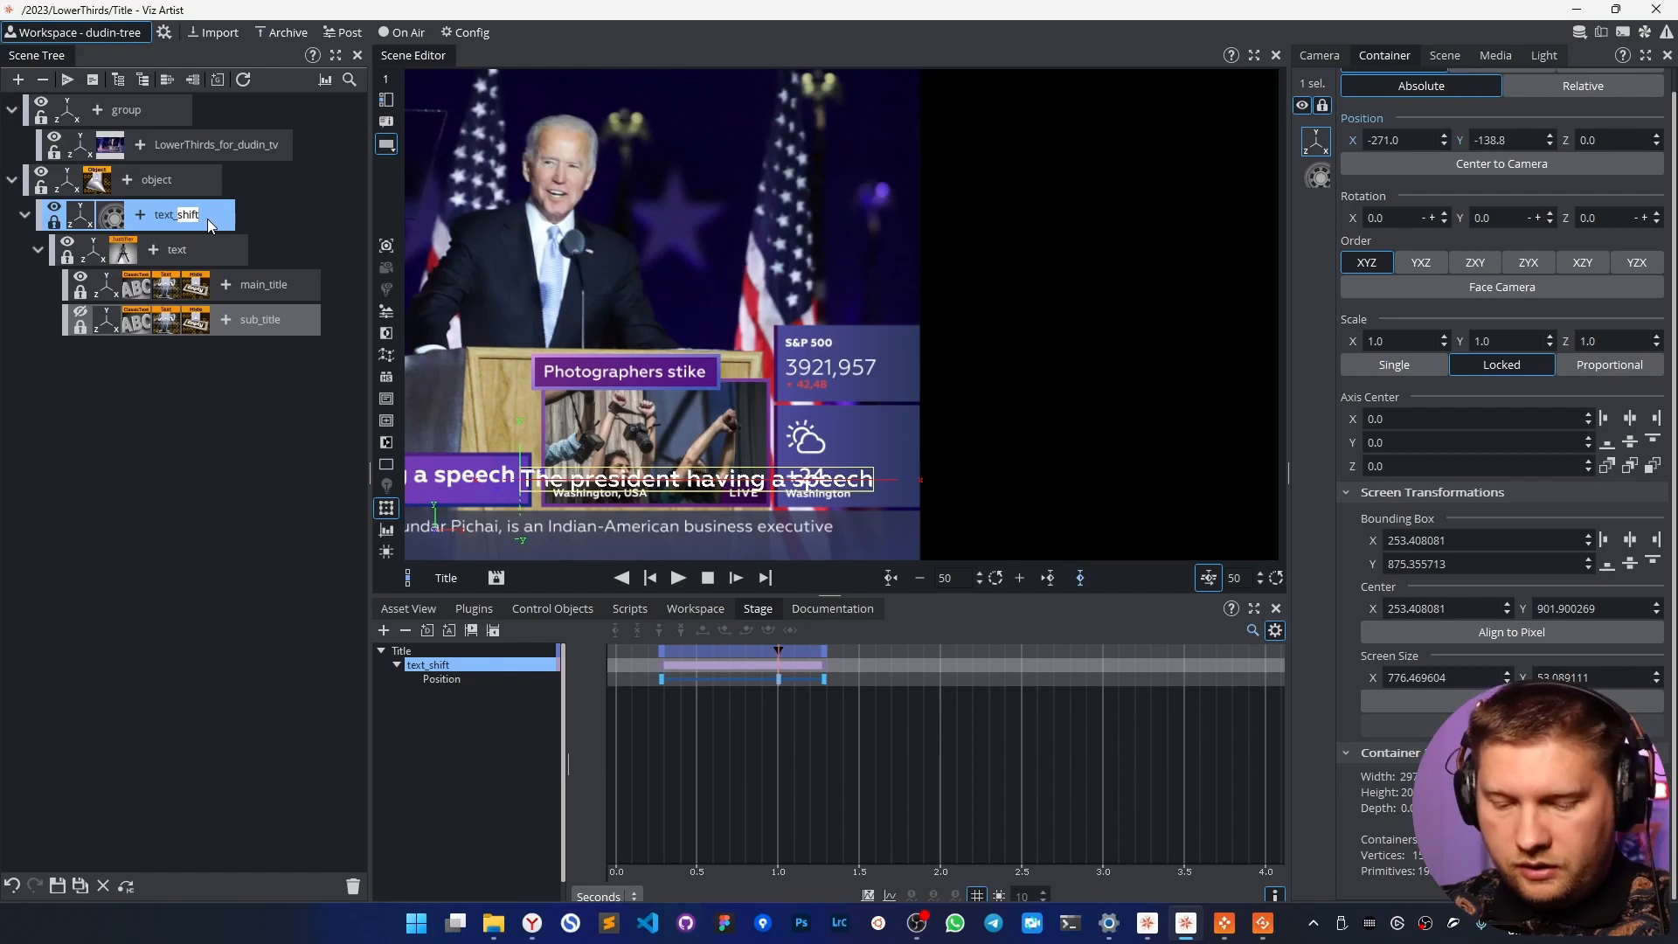
{"action": "type", "text": "text_anim"}
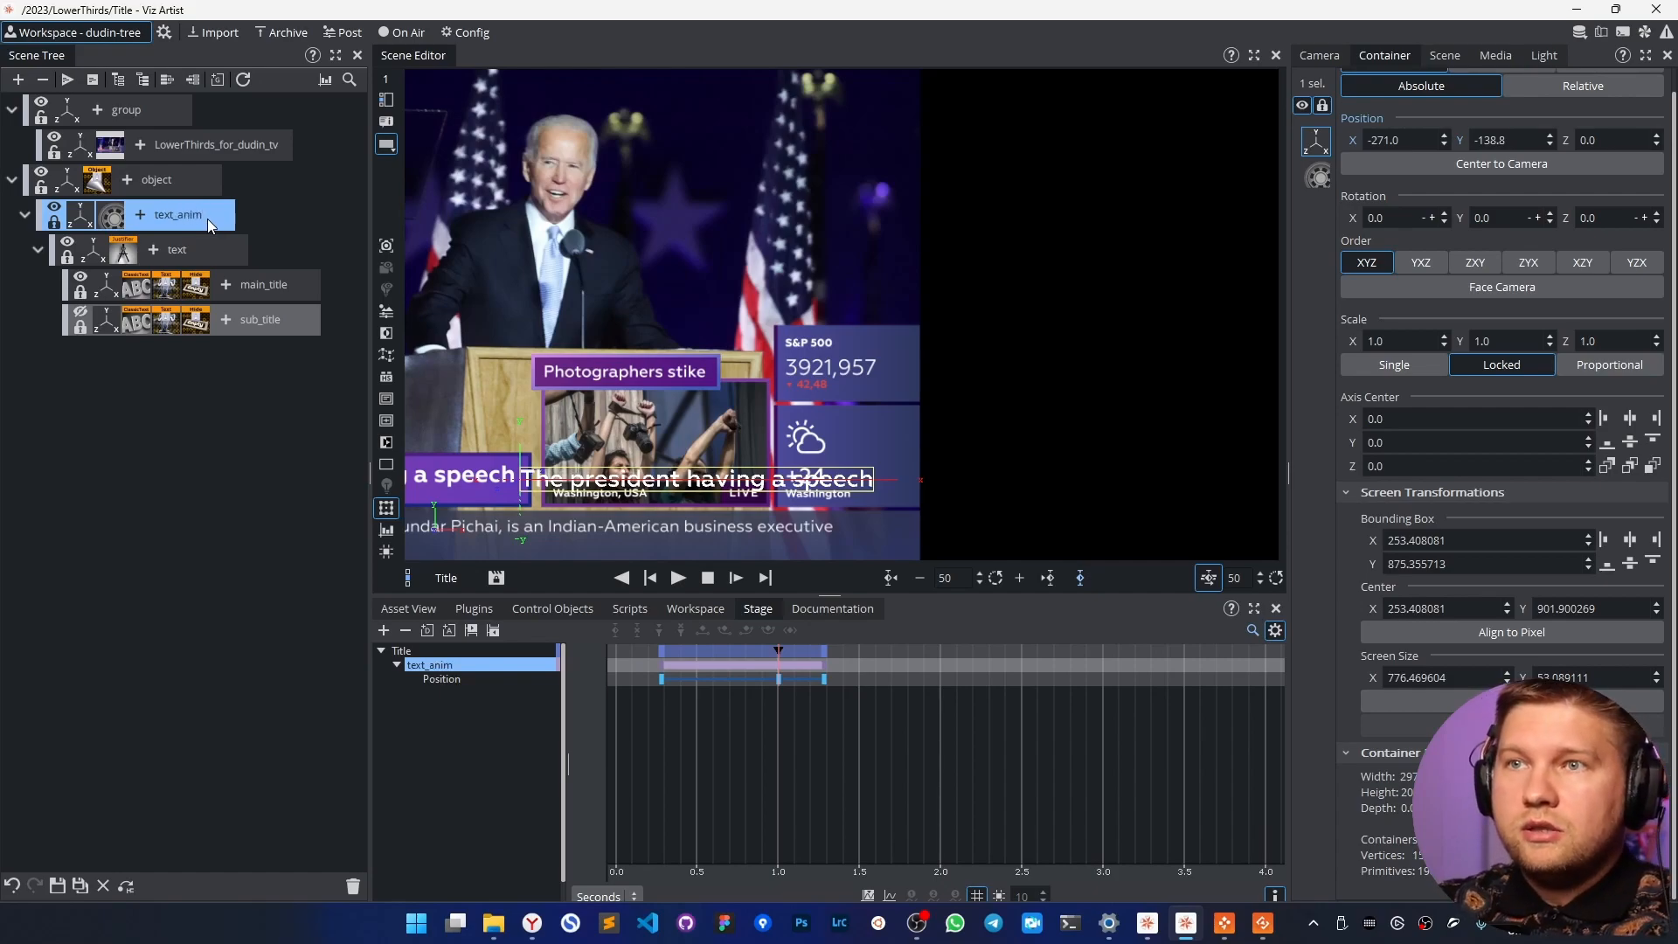
Insert a parent container above text, inside text_anim, and name it text_shift.
{"action": "left_click", "coordinate": [218, 245]}
{"action": "left_click", "coordinate": [116, 81]}
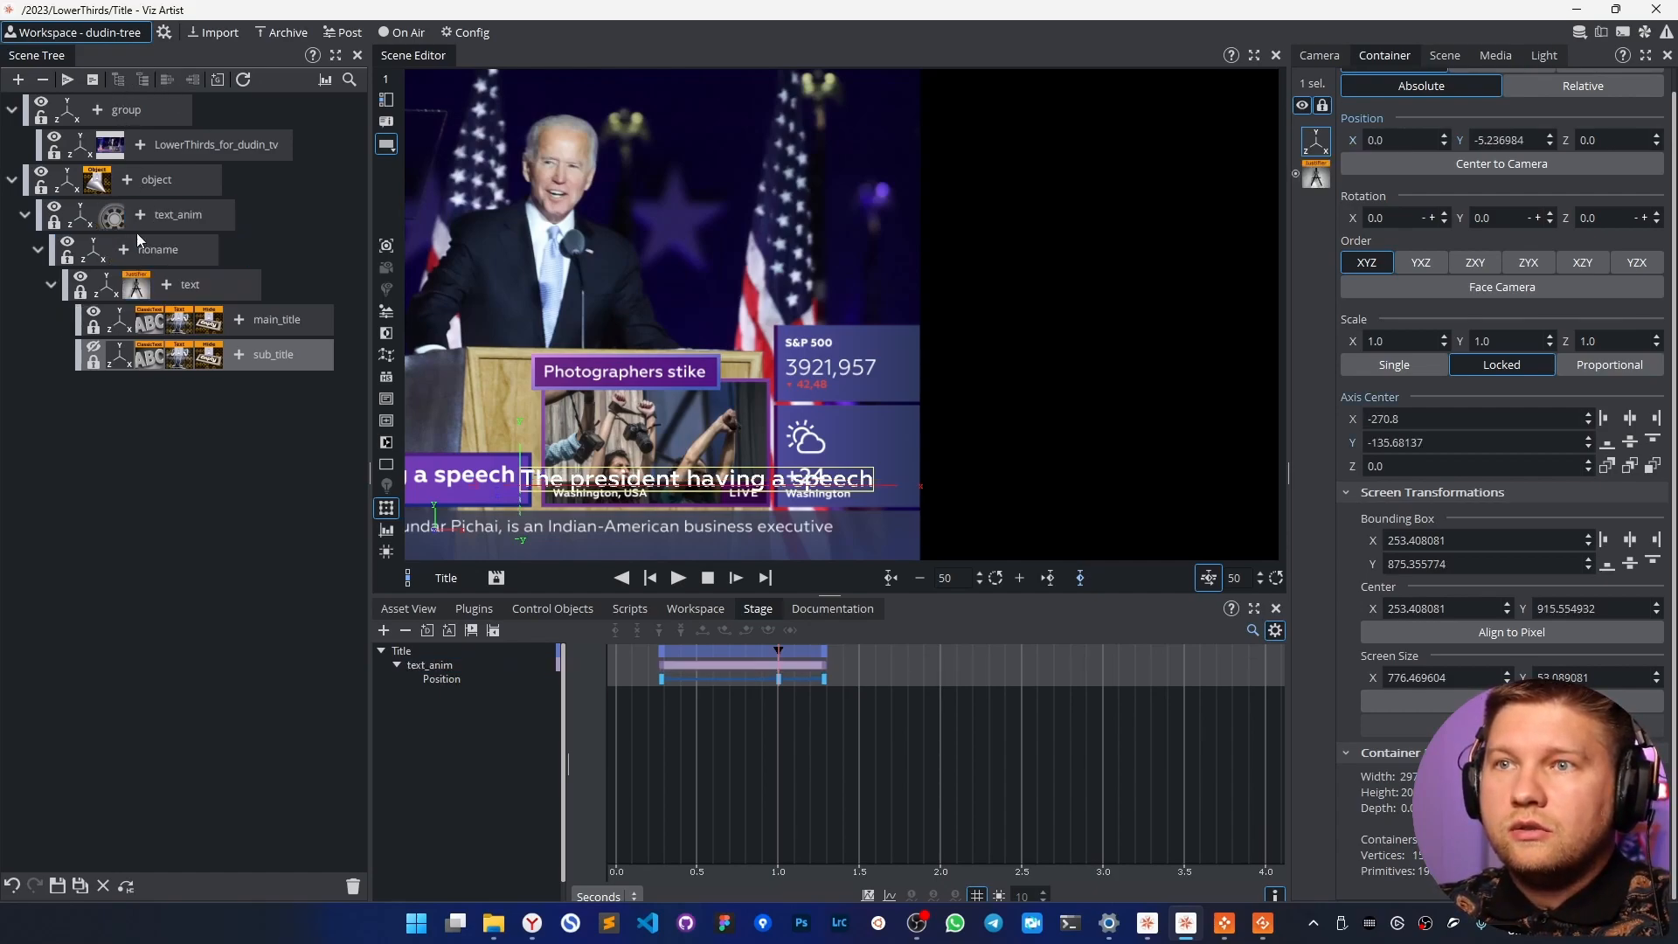
{"action": "left_click", "coordinate": [128, 254]}
{"action": "left_click", "coordinate": [150, 252]}
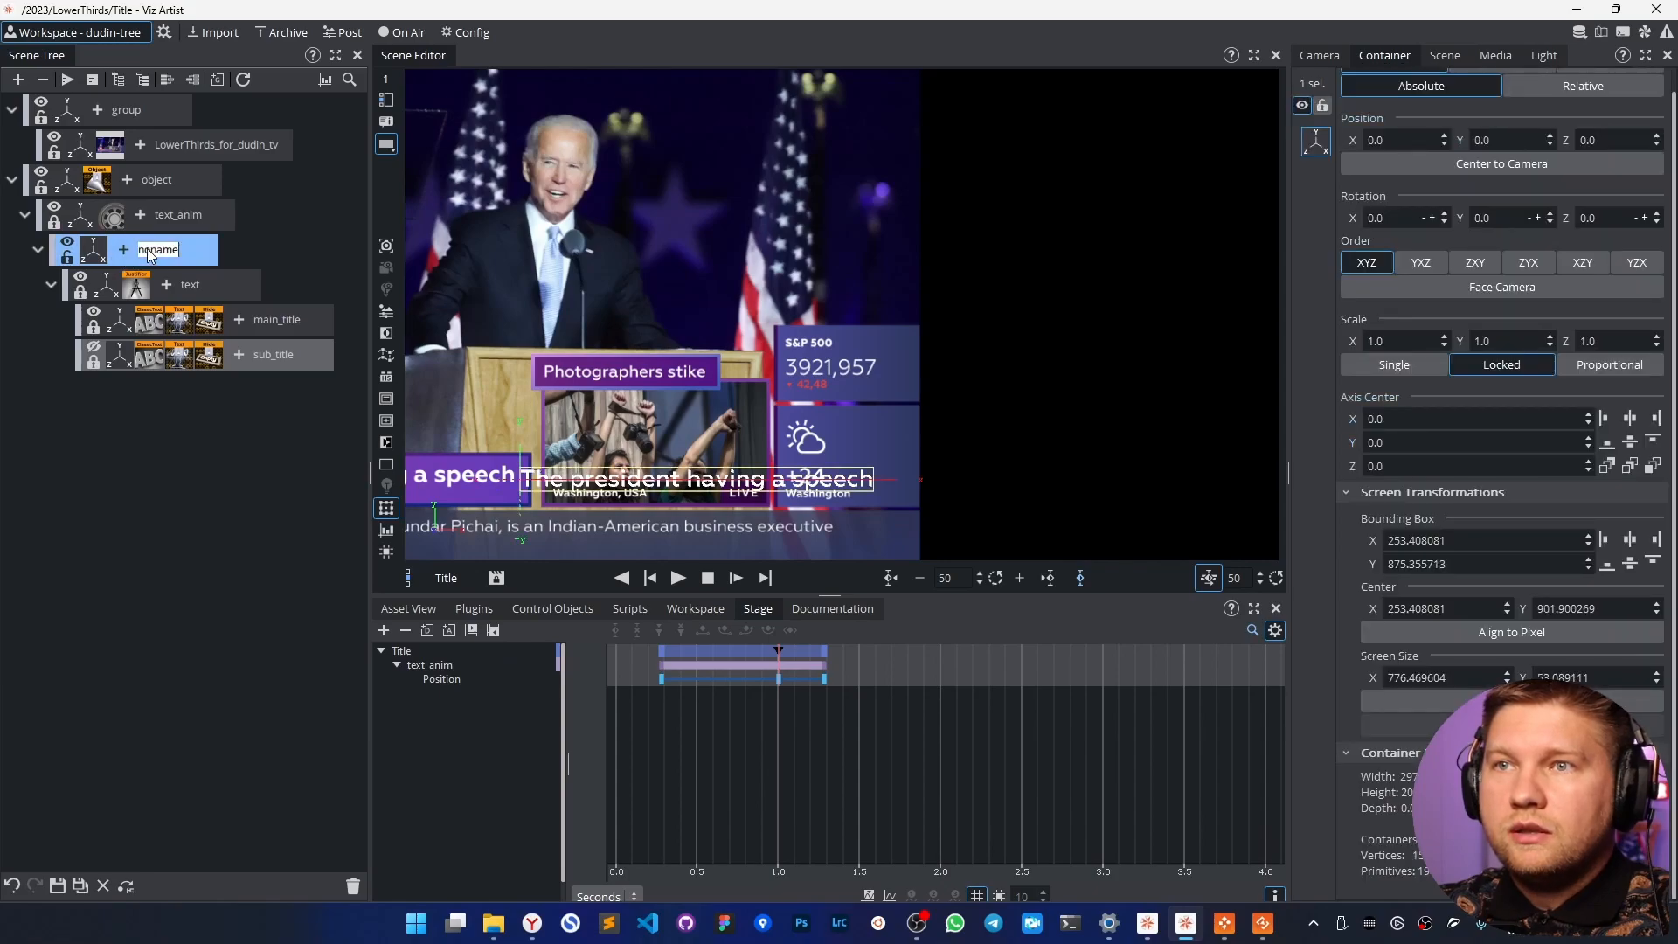
{"action": "type", "text": "text_shift"}
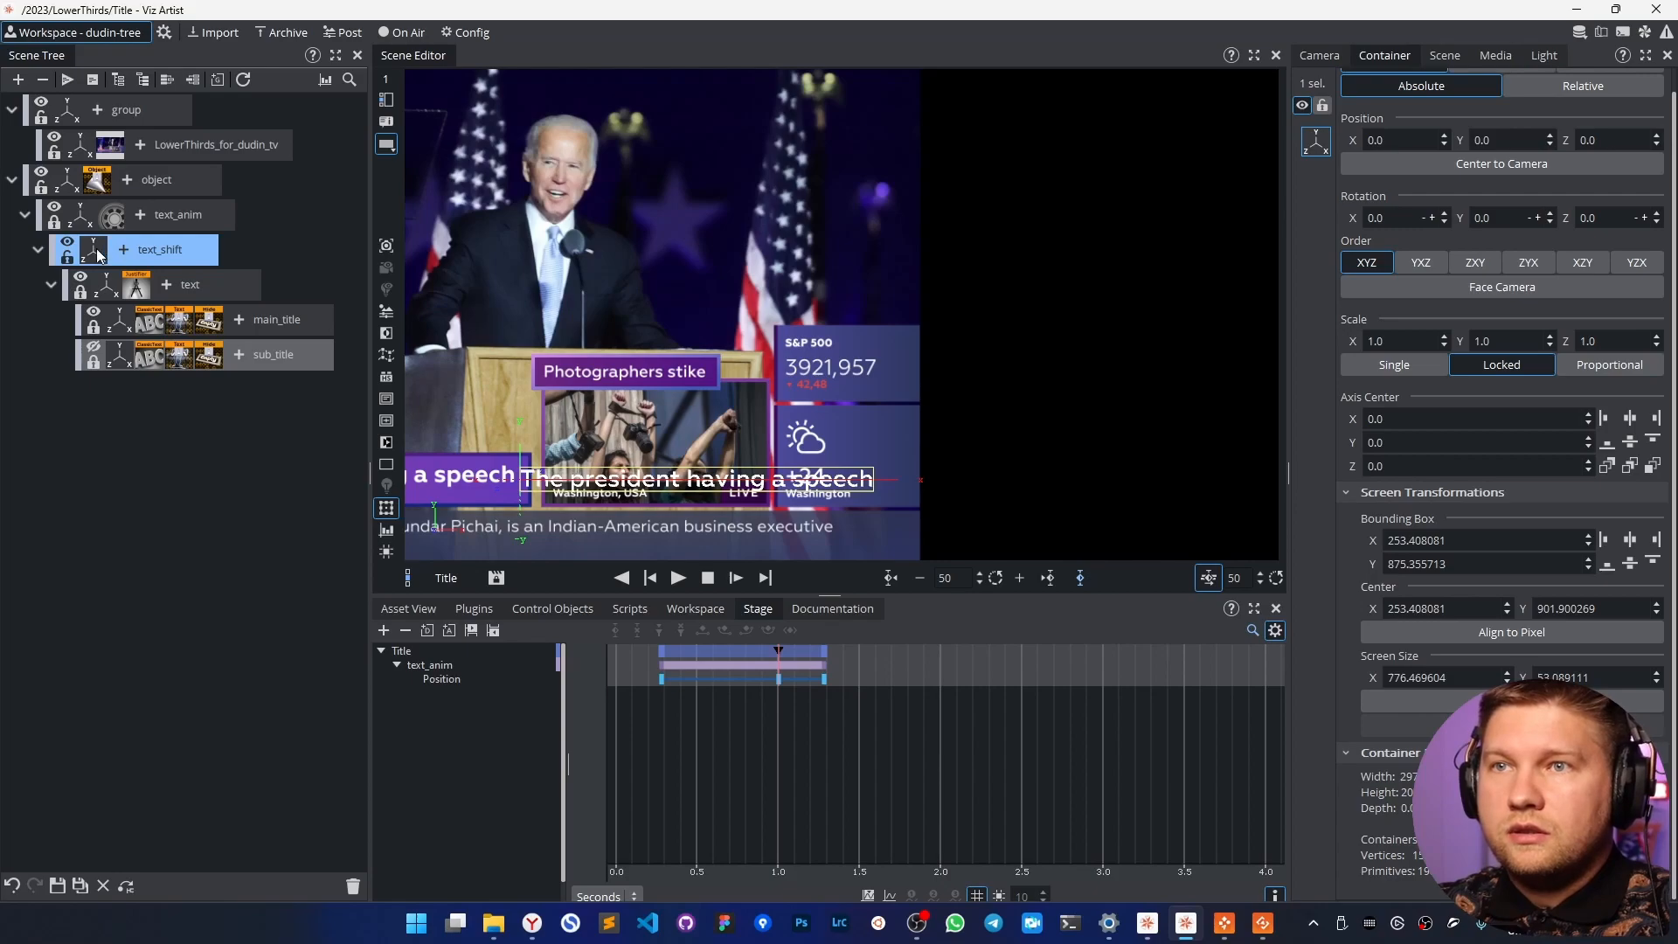
Adjust the new text_shift container's Y position to -1.5 so the title lines up with the reference image.
{"action": "left_click", "coordinate": [1507, 142]}
{"action": "type", "text": "0.2"}
{"action": "key", "text": "Return"}
{"action": "scroll", "coordinate": [1507, 142], "scroll_direction": "down", "scroll_amount": 20}
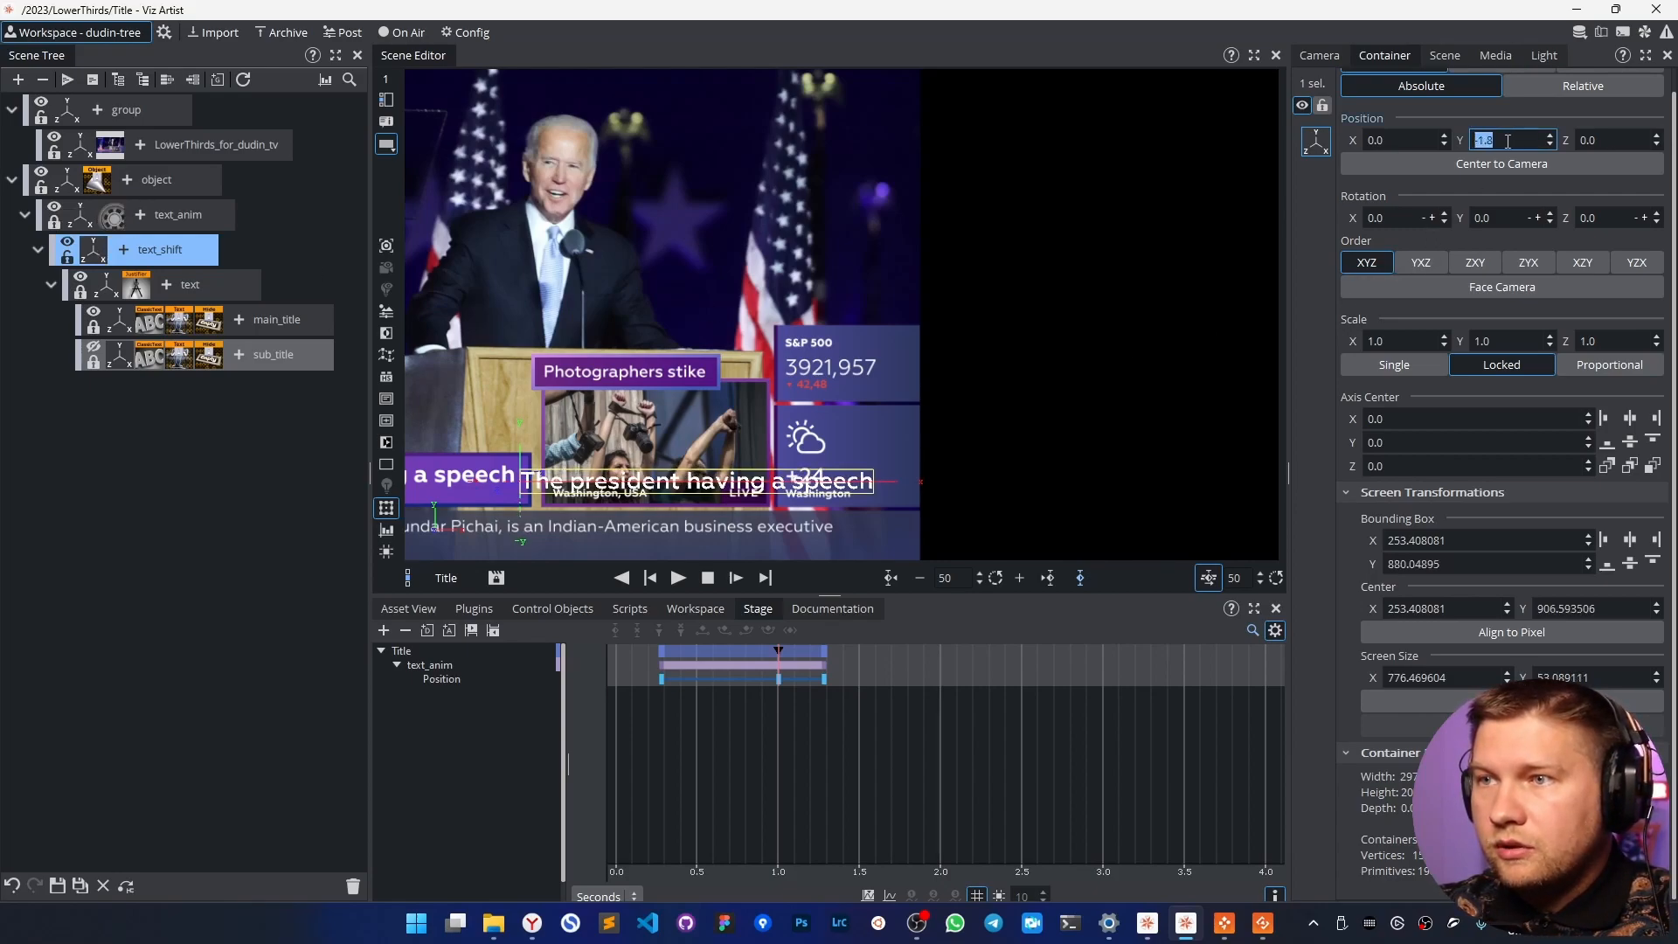
{"action": "scroll", "coordinate": [1507, 141], "scroll_direction": "up", "scroll_amount": 1}
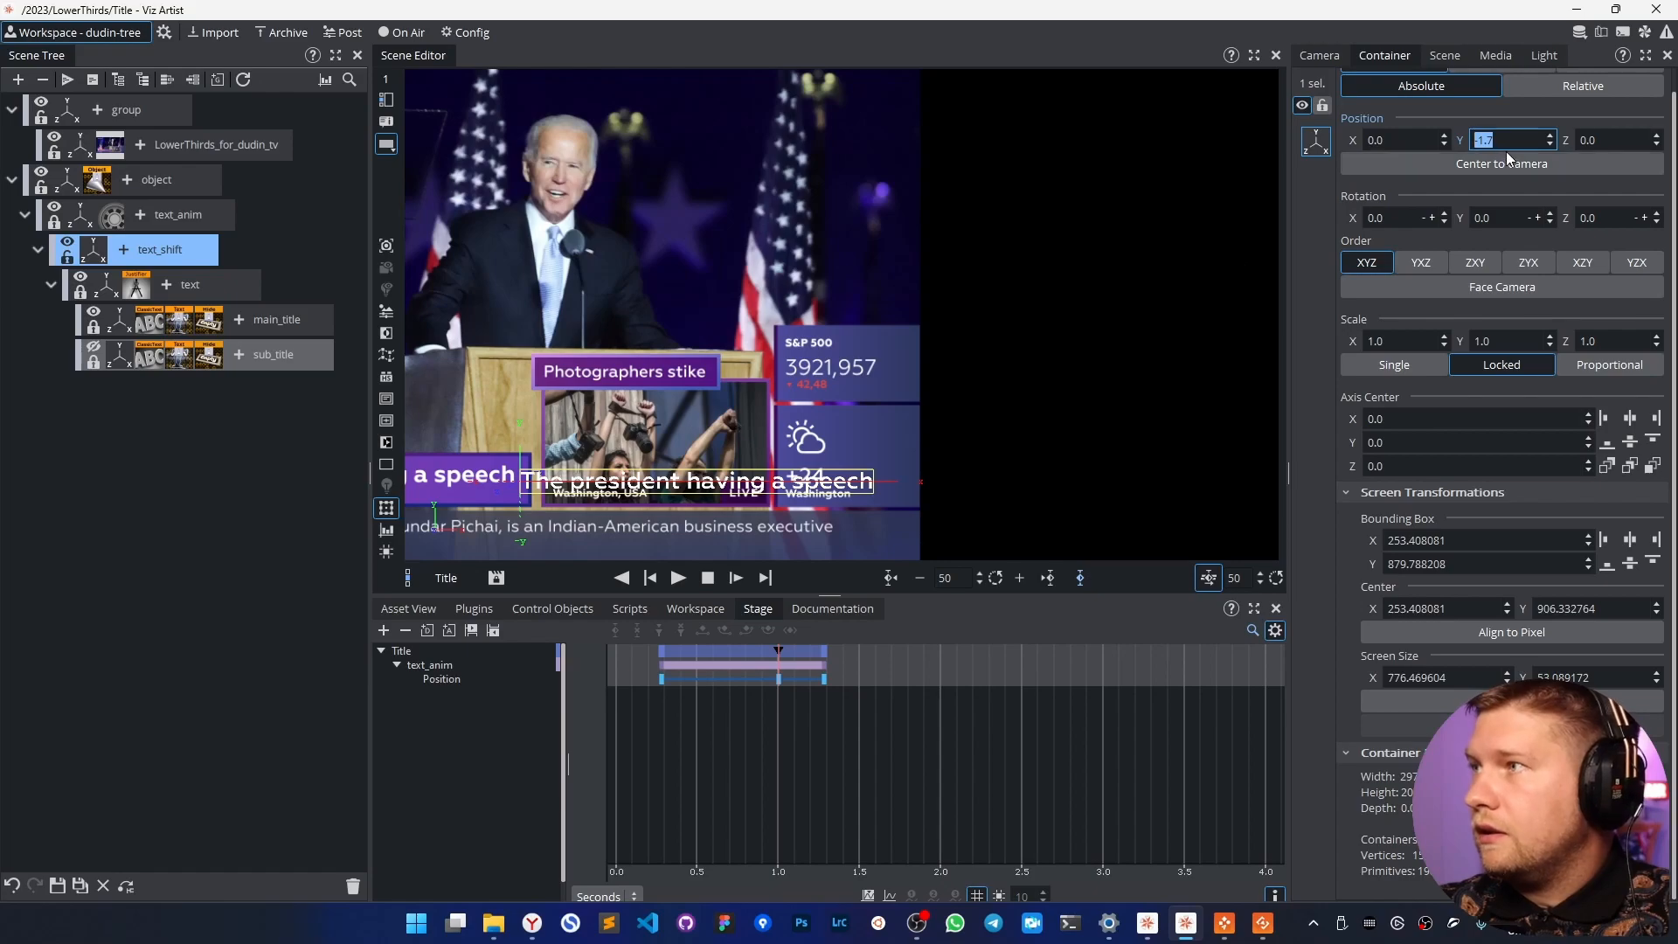
{"action": "scroll", "coordinate": [1508, 142], "scroll_direction": "up", "scroll_amount": 2}
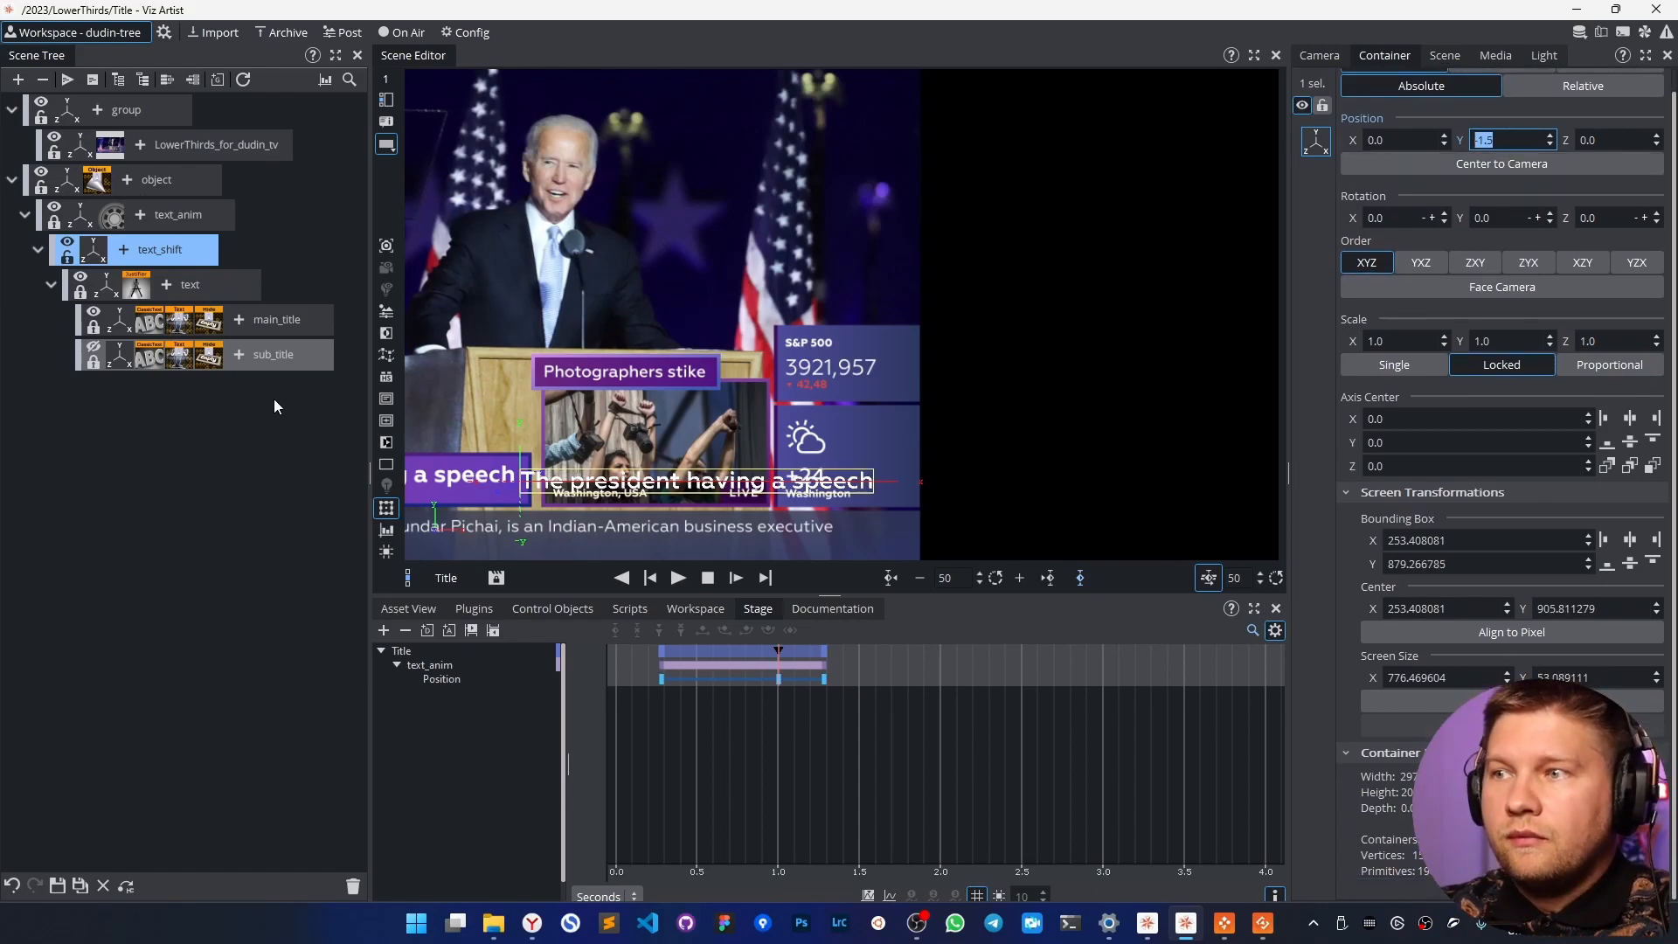
Hide the reference group and check the Control Object settings on the object container.
{"action": "left_click", "coordinate": [41, 103]}
{"action": "left_click", "coordinate": [126, 109]}
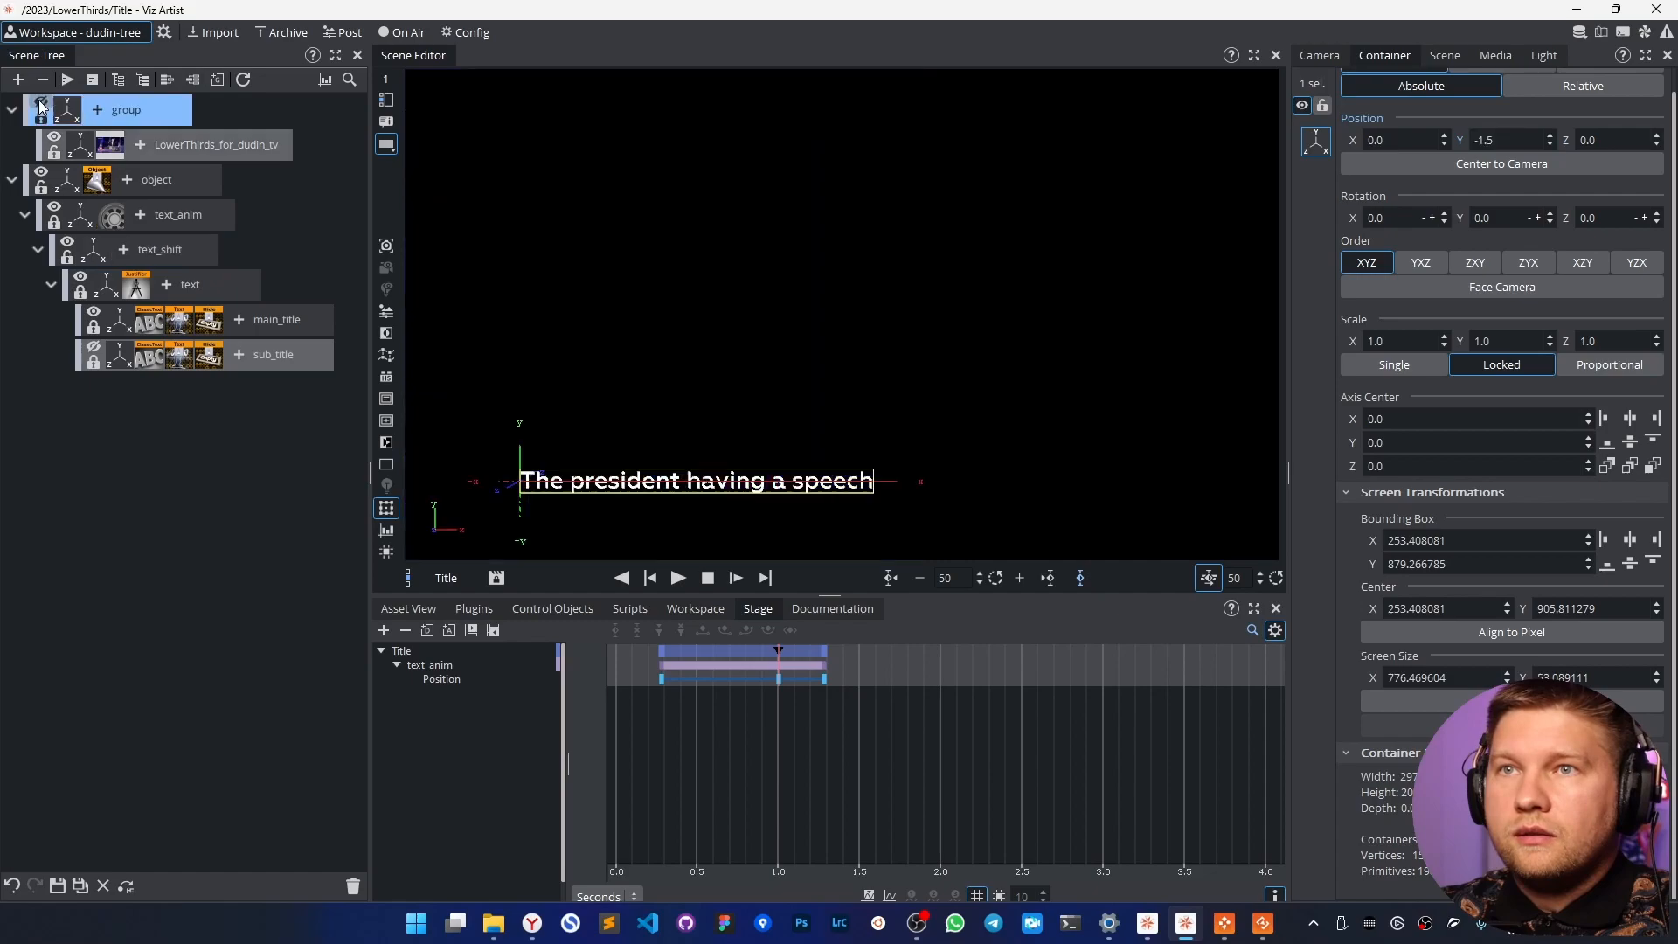
{"action": "left_click", "coordinate": [160, 182]}
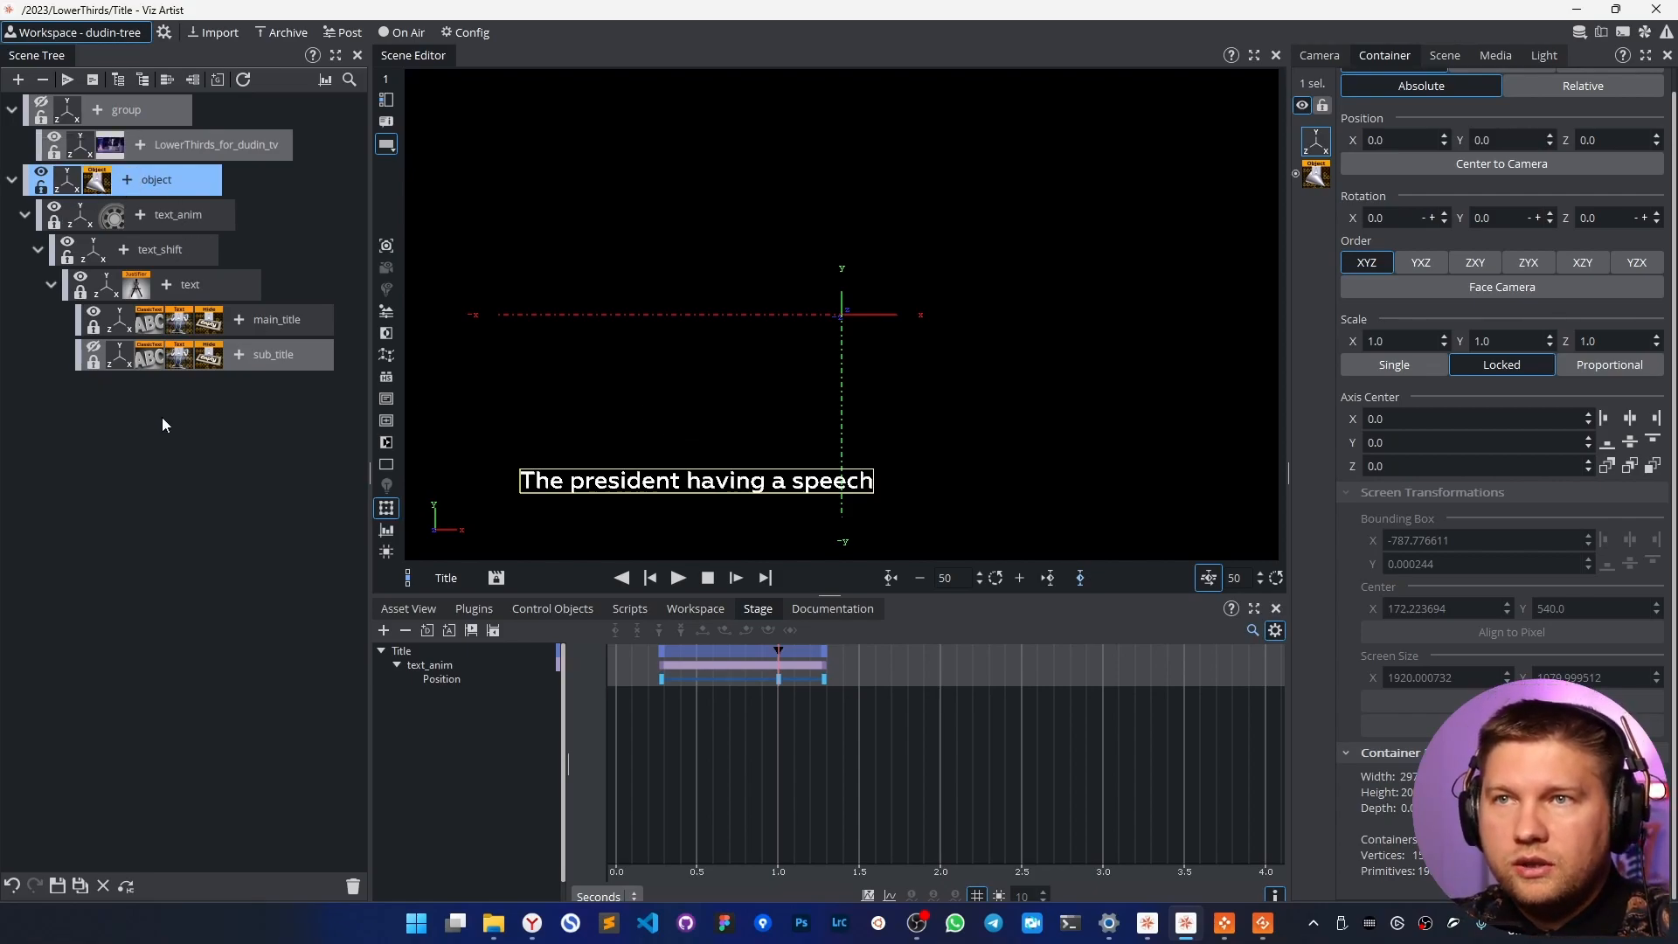
{"action": "left_click", "coordinate": [97, 176]}
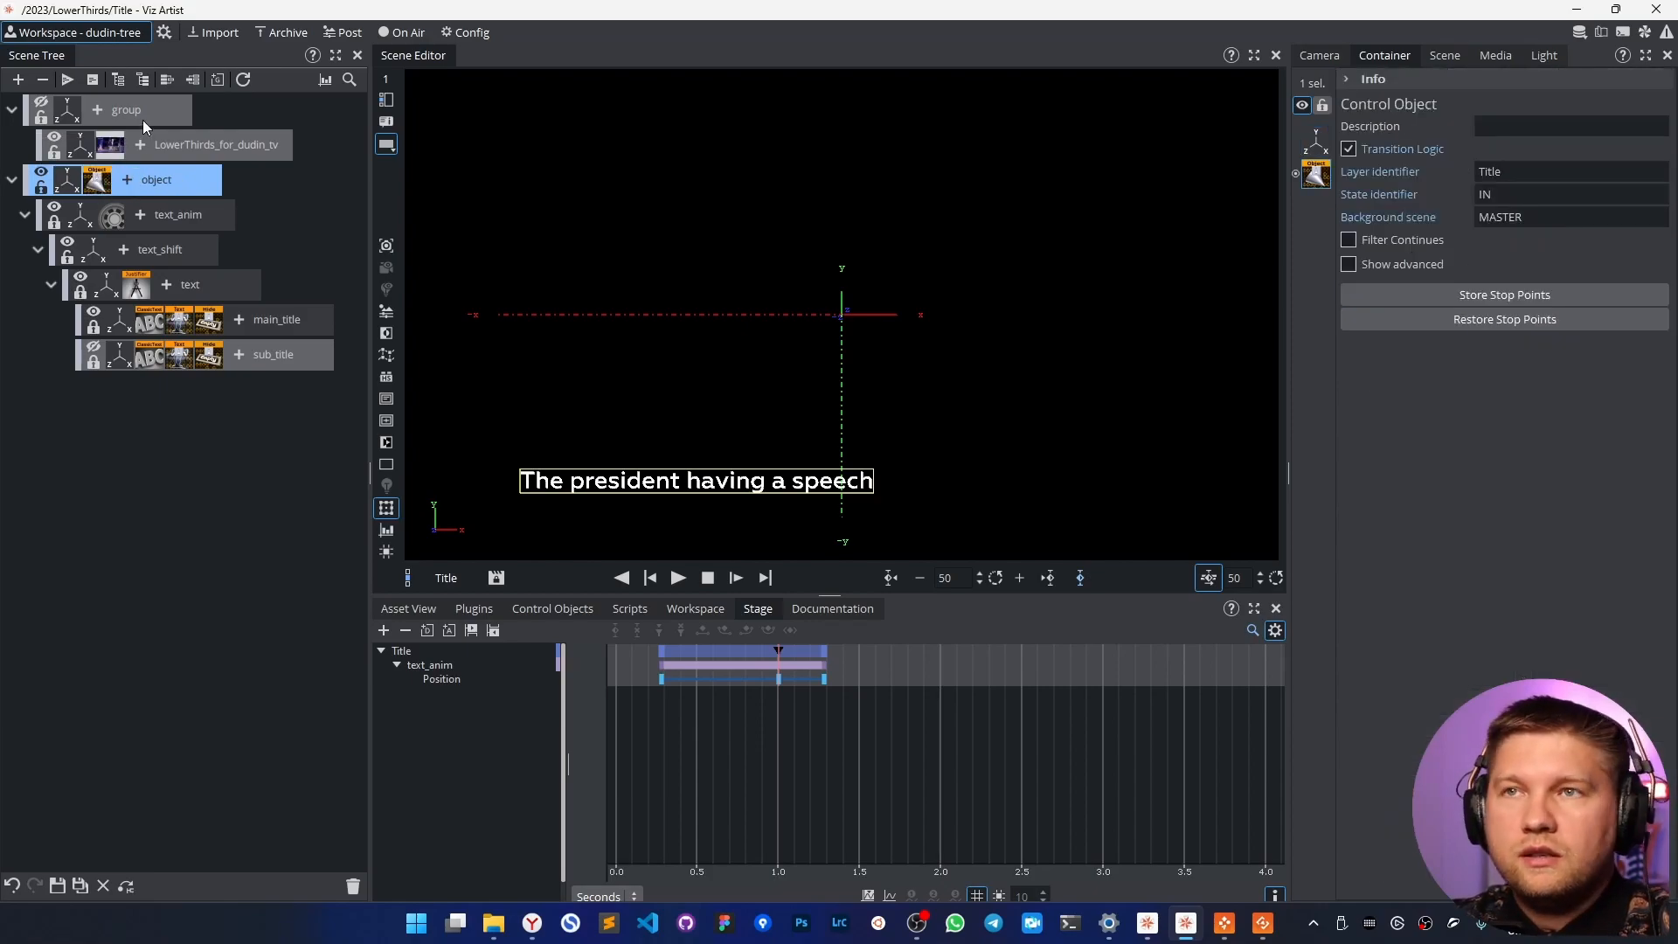
{"action": "left_click", "coordinate": [172, 142]}
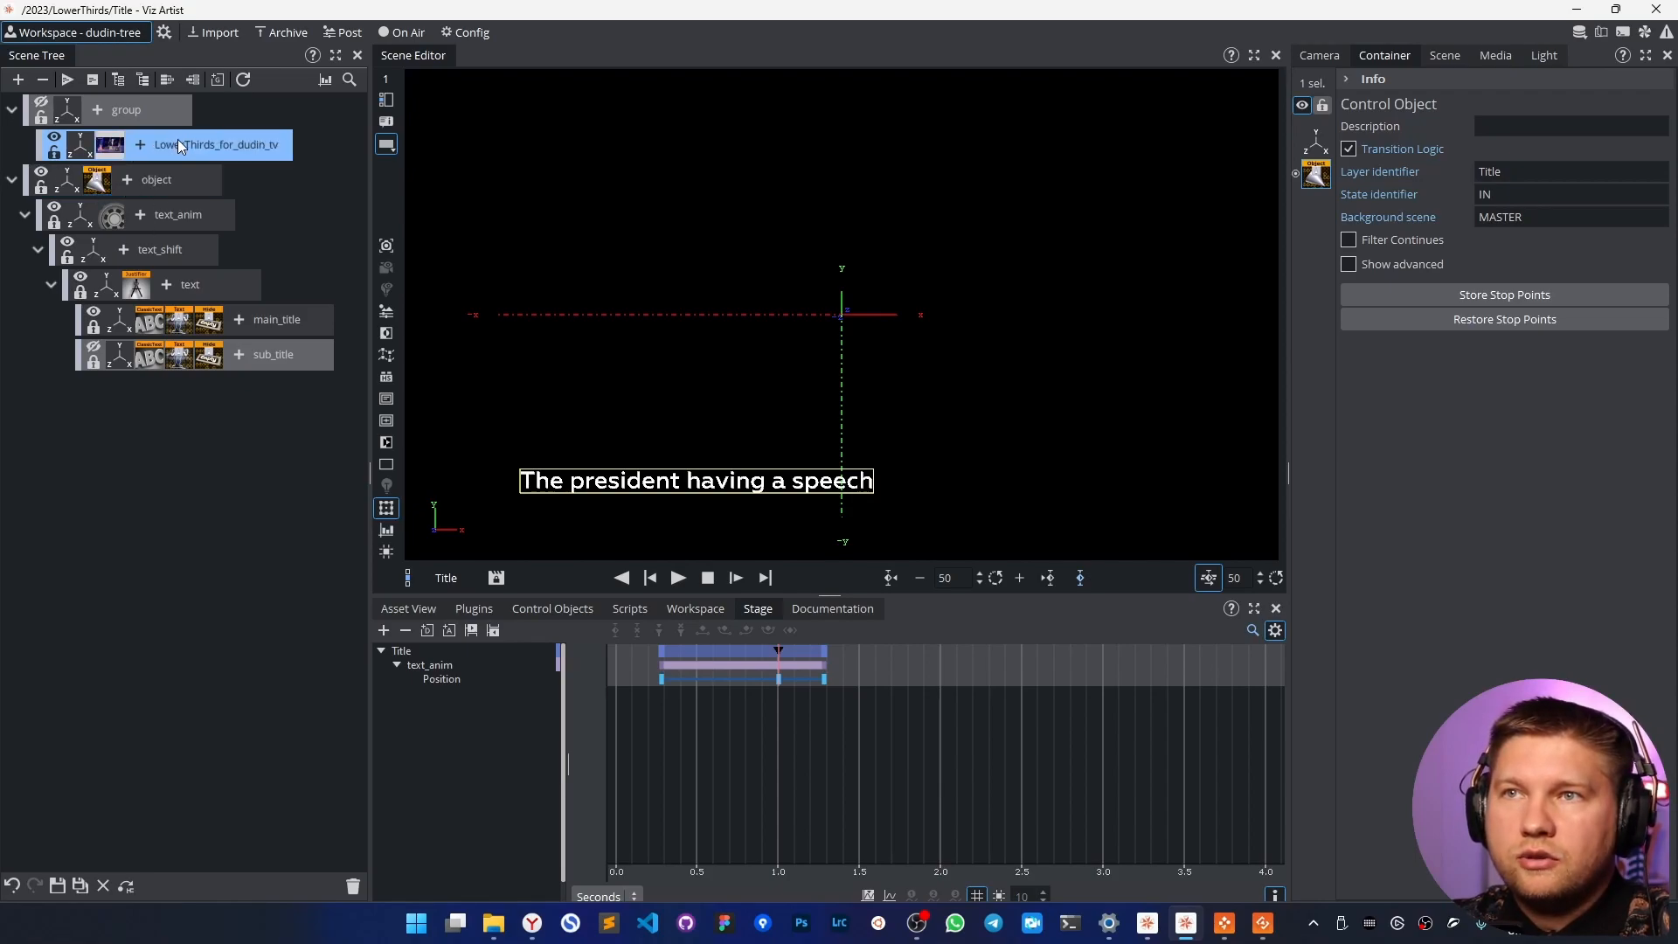
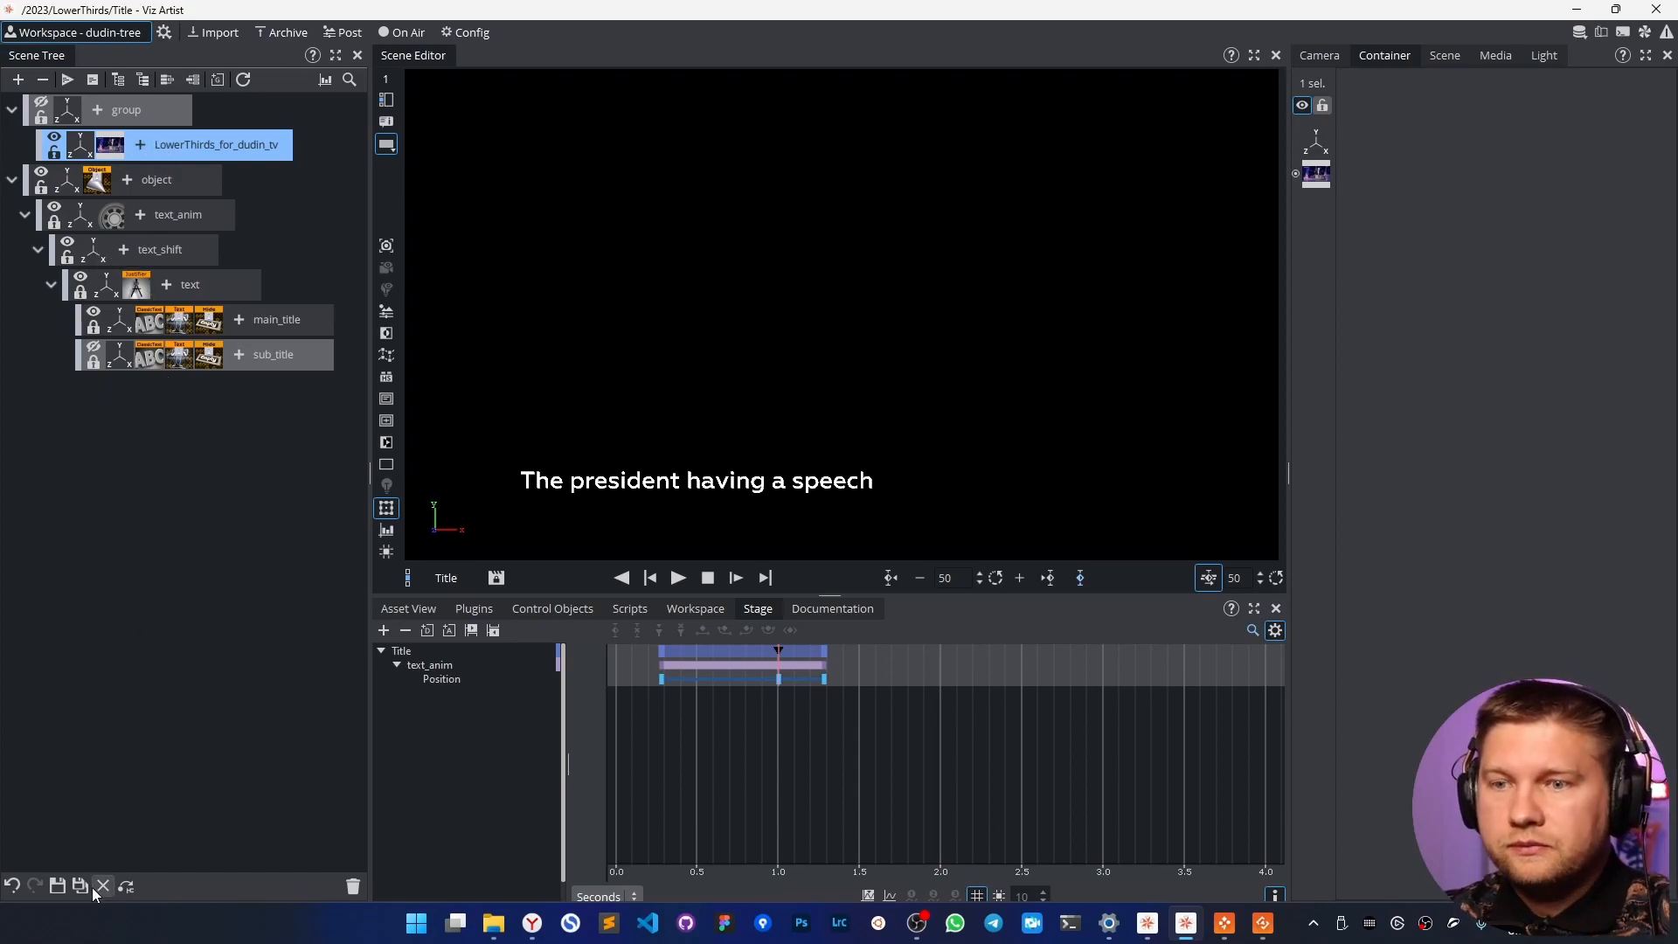
Save and close the Title scene, and return to the On Air view.
{"action": "left_click", "coordinate": [58, 886]}
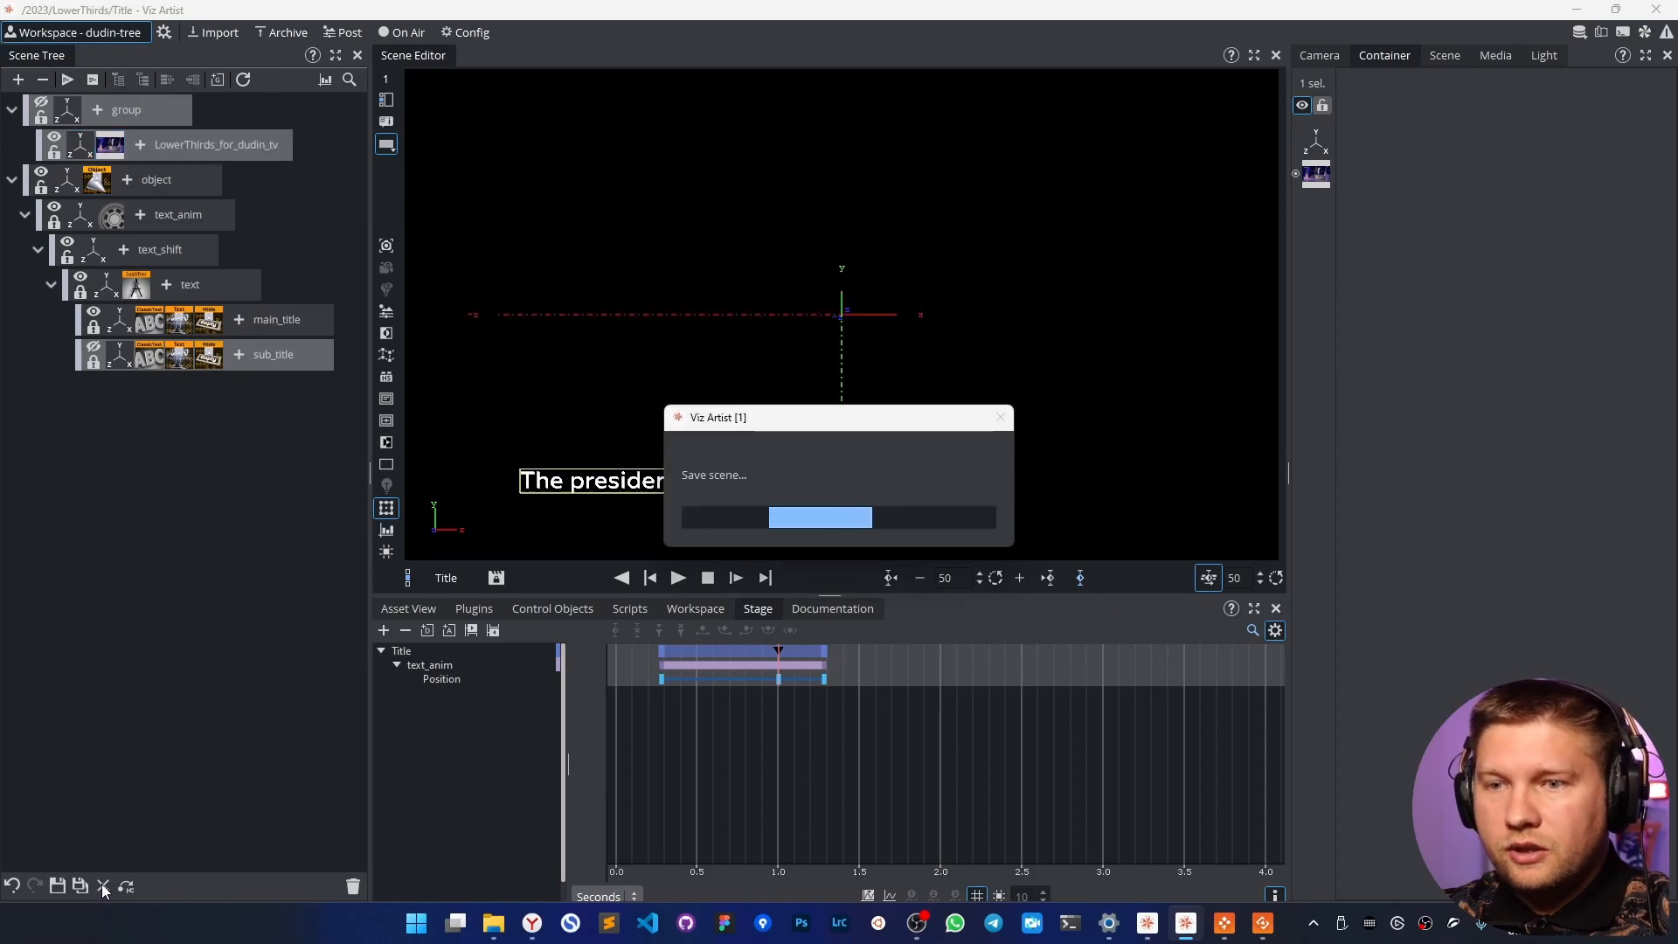
{"action": "left_click", "coordinate": [103, 885]}
{"action": "left_click", "coordinate": [402, 33]}
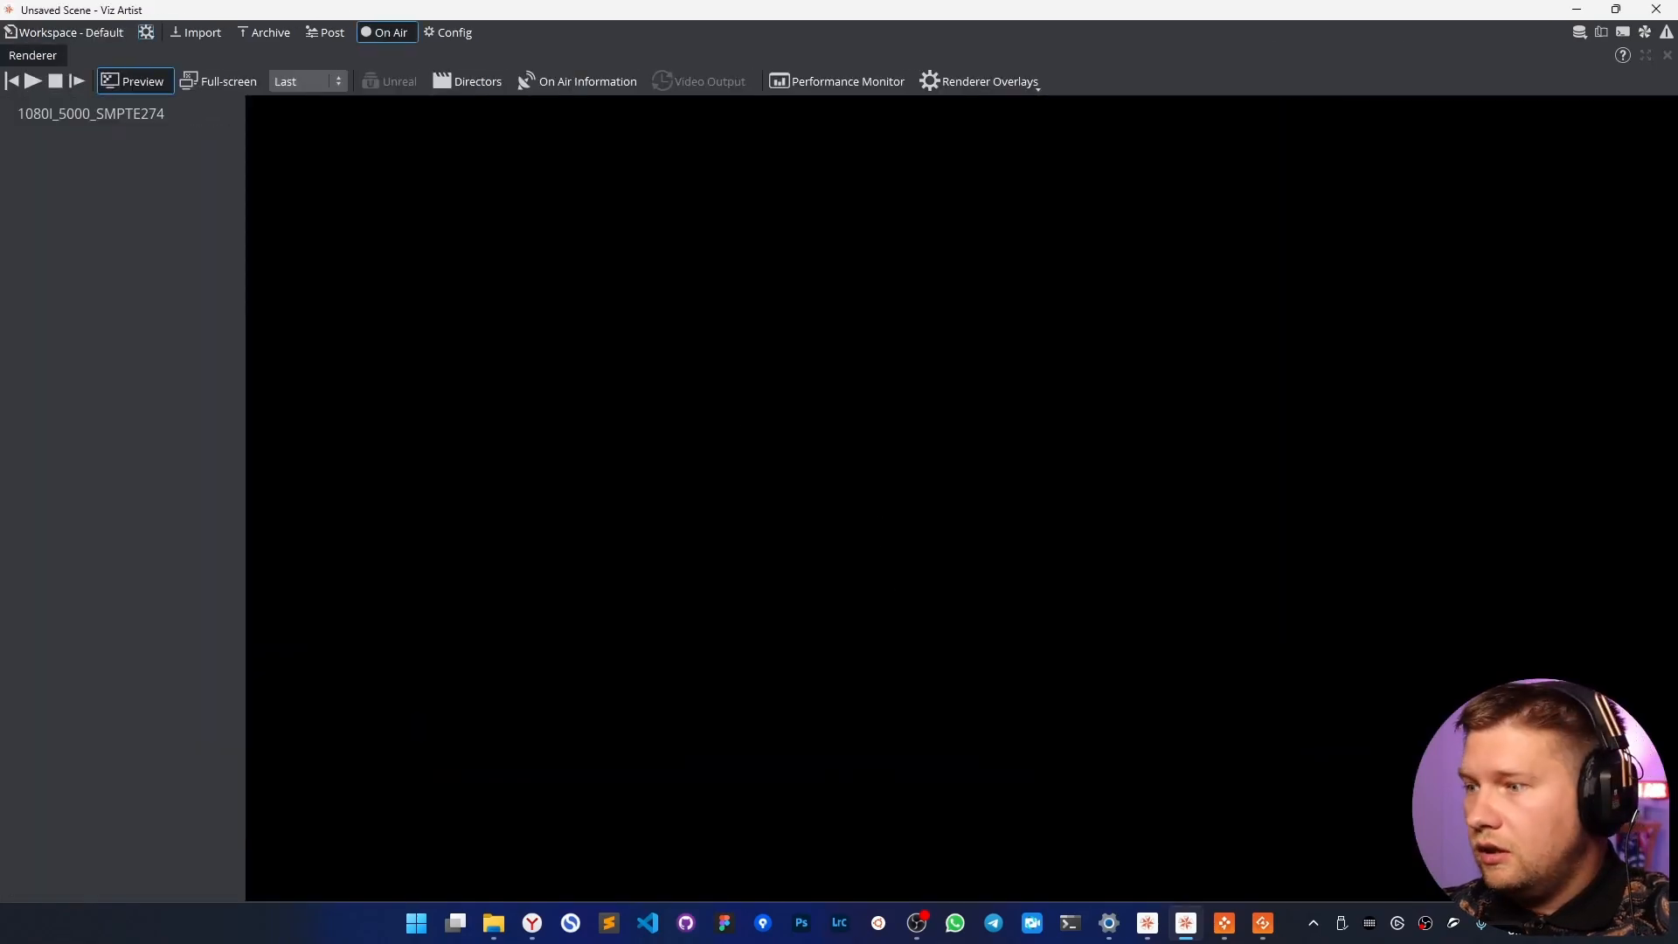
Switch to Template Wizard and refresh the scene info of the TL: Title template.
{"action": "left_click", "coordinate": [1228, 932]}
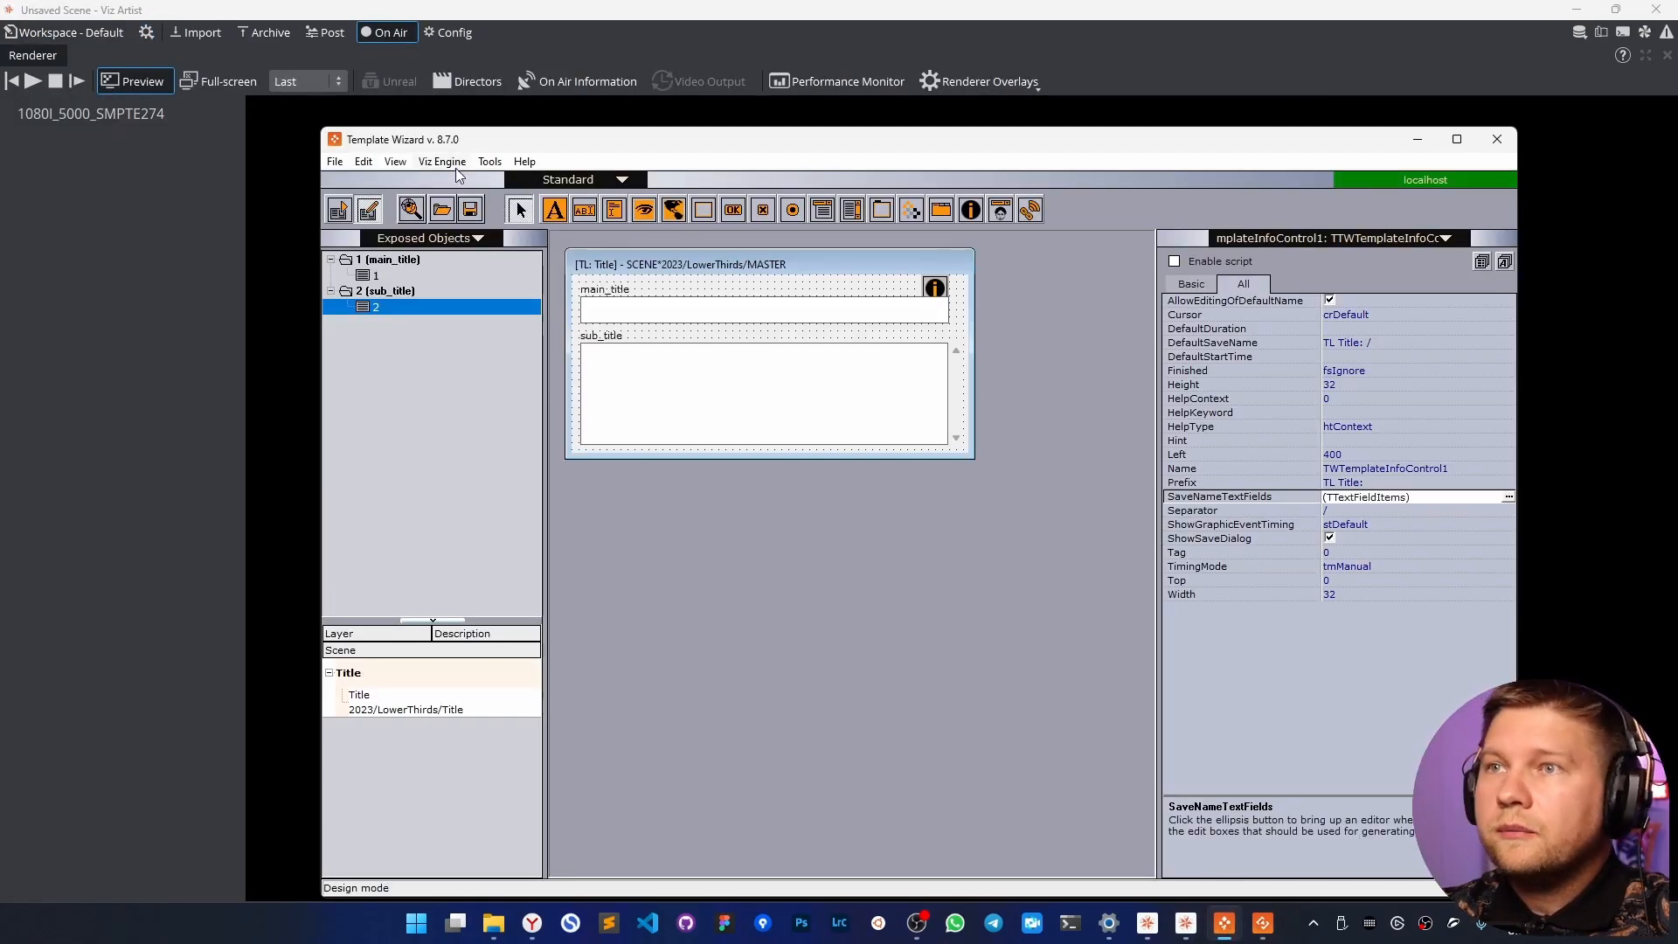
{"action": "left_click", "coordinate": [489, 163]}
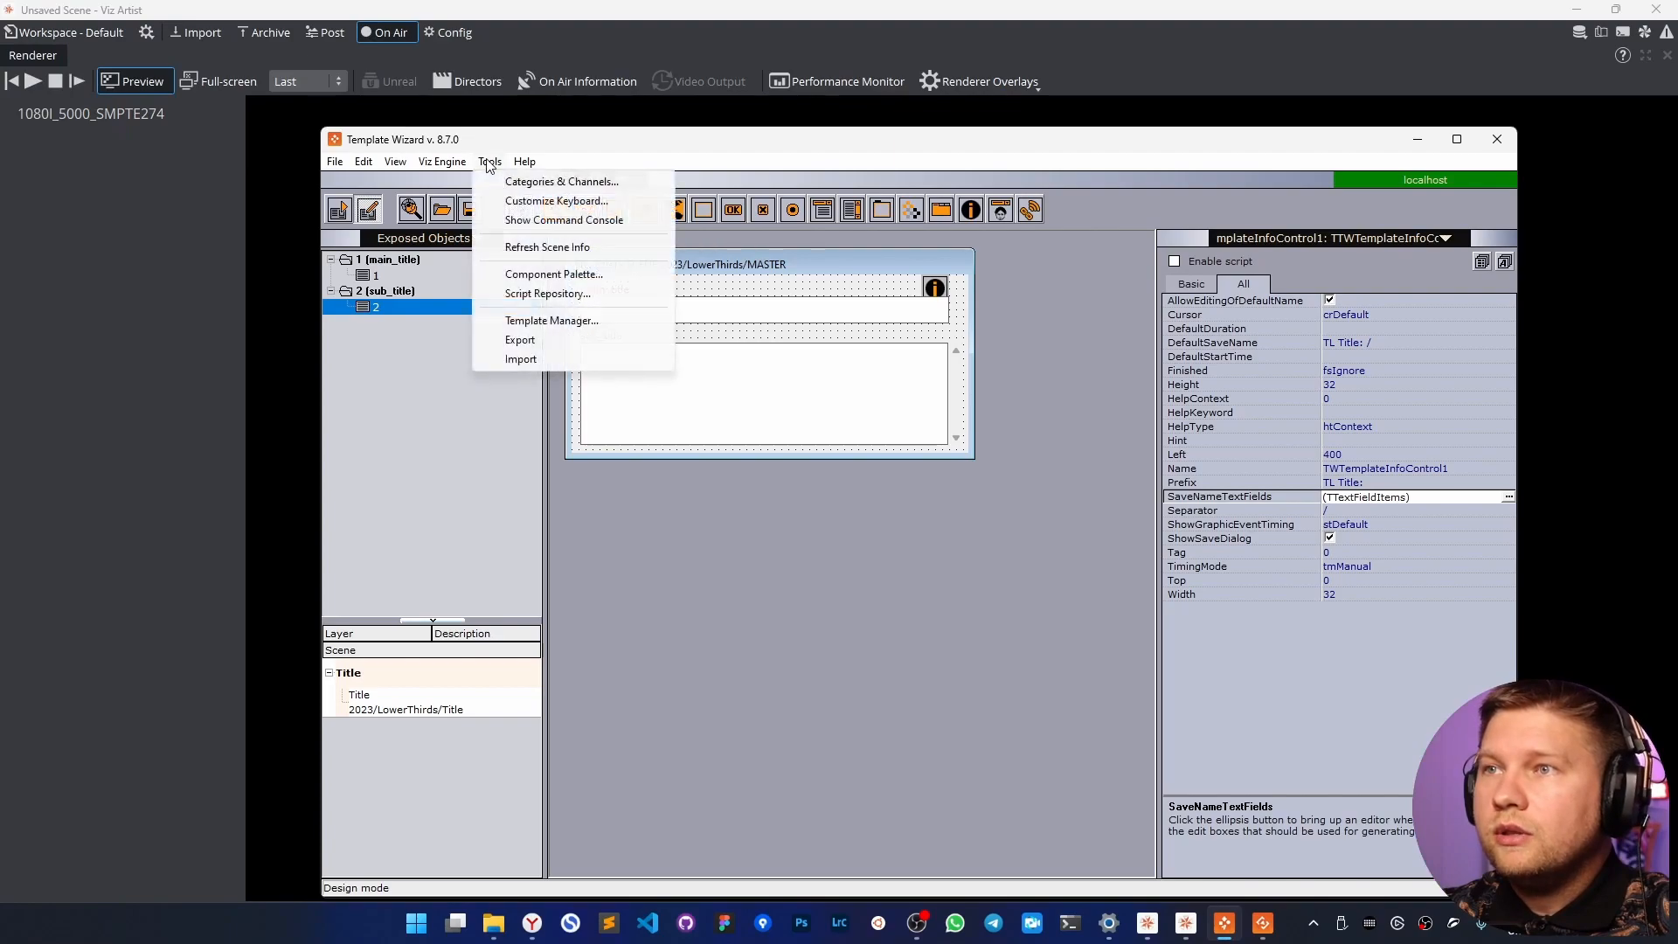
{"action": "left_click", "coordinate": [524, 249]}
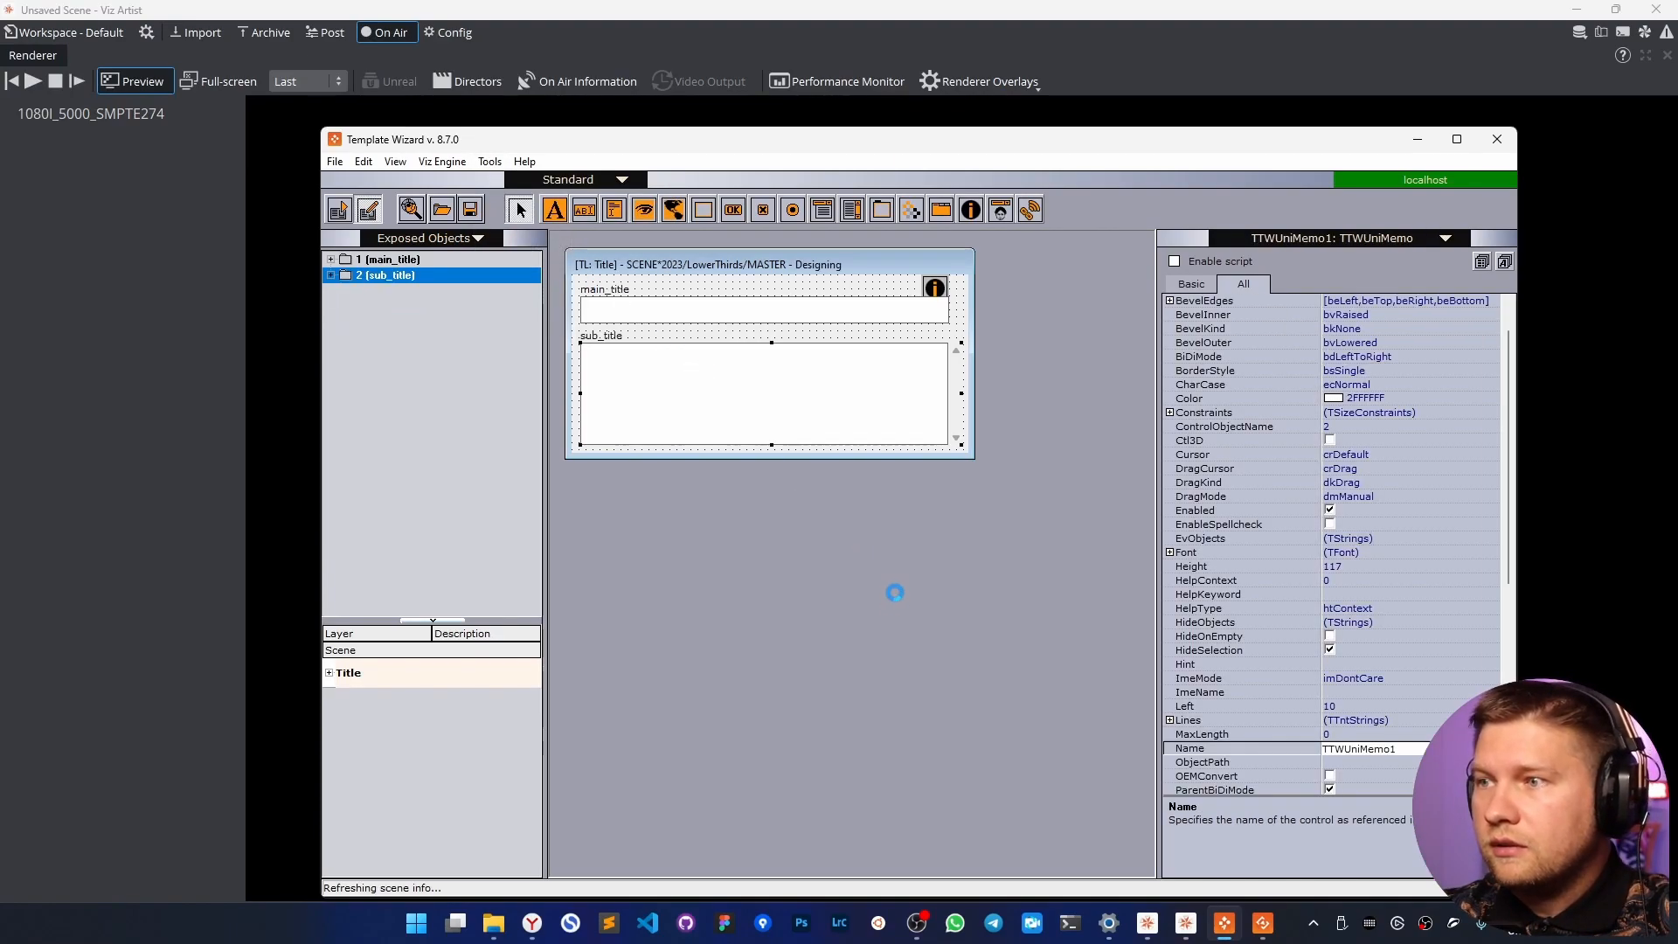
{"action": "left_click", "coordinate": [907, 583]}
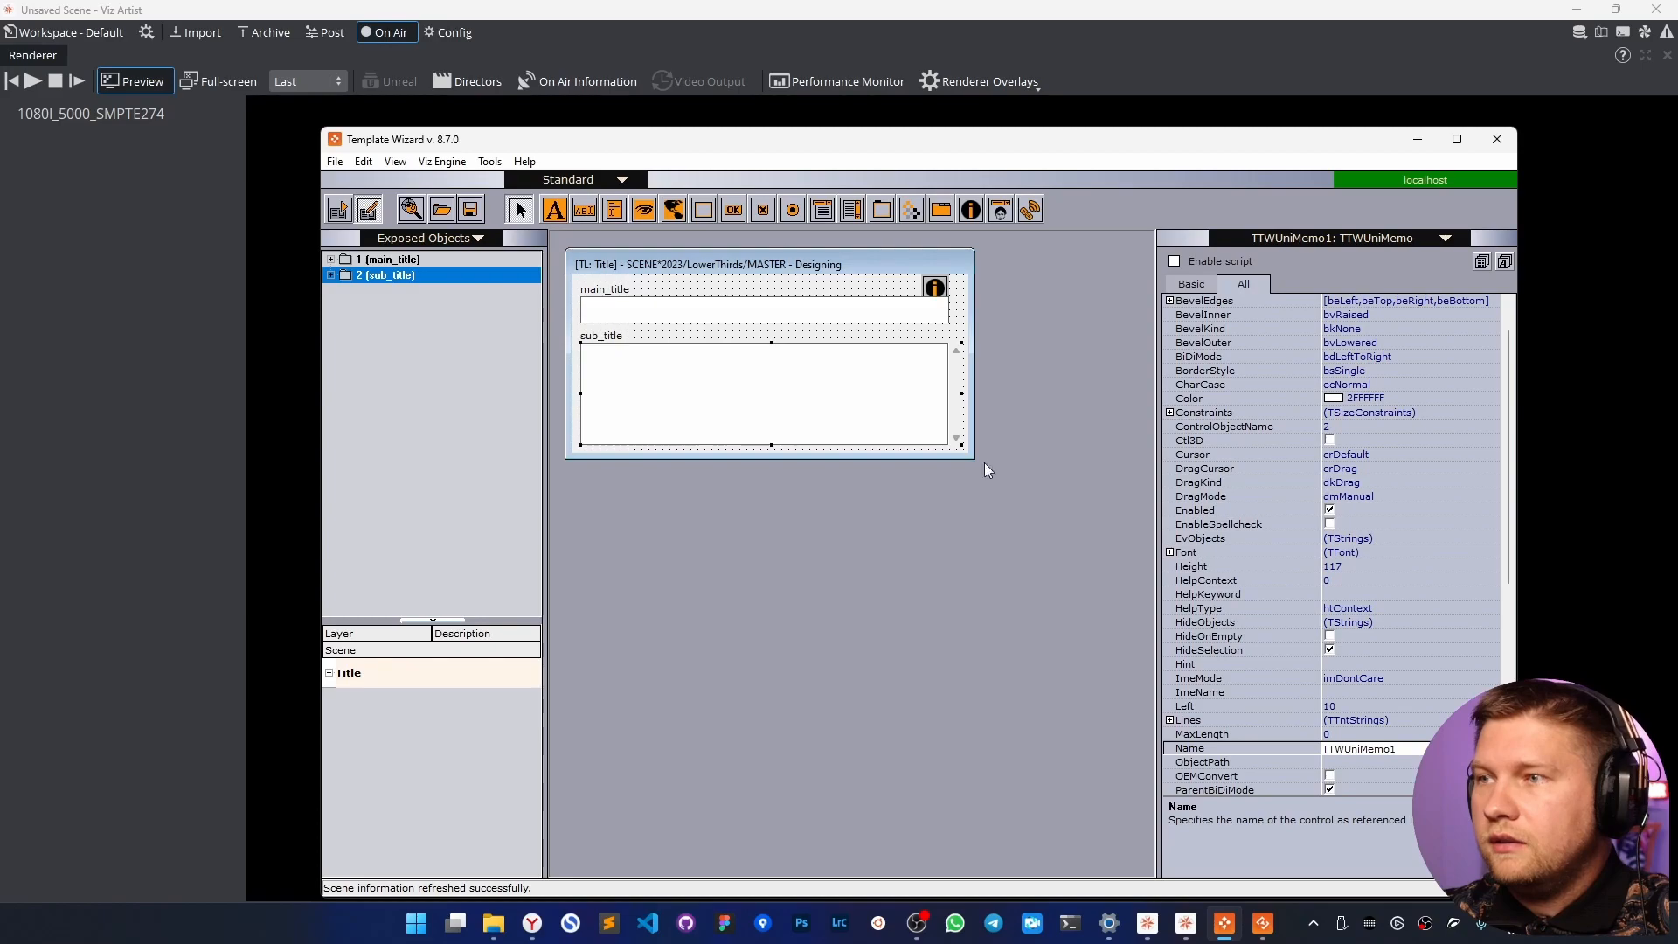
Start TL: Title on air from Director, and update it with the sub_title "Gdsfsff sdf asfasf adf asd fa".
{"action": "left_click", "coordinate": [1418, 139]}
{"action": "left_click", "coordinate": [1263, 923]}
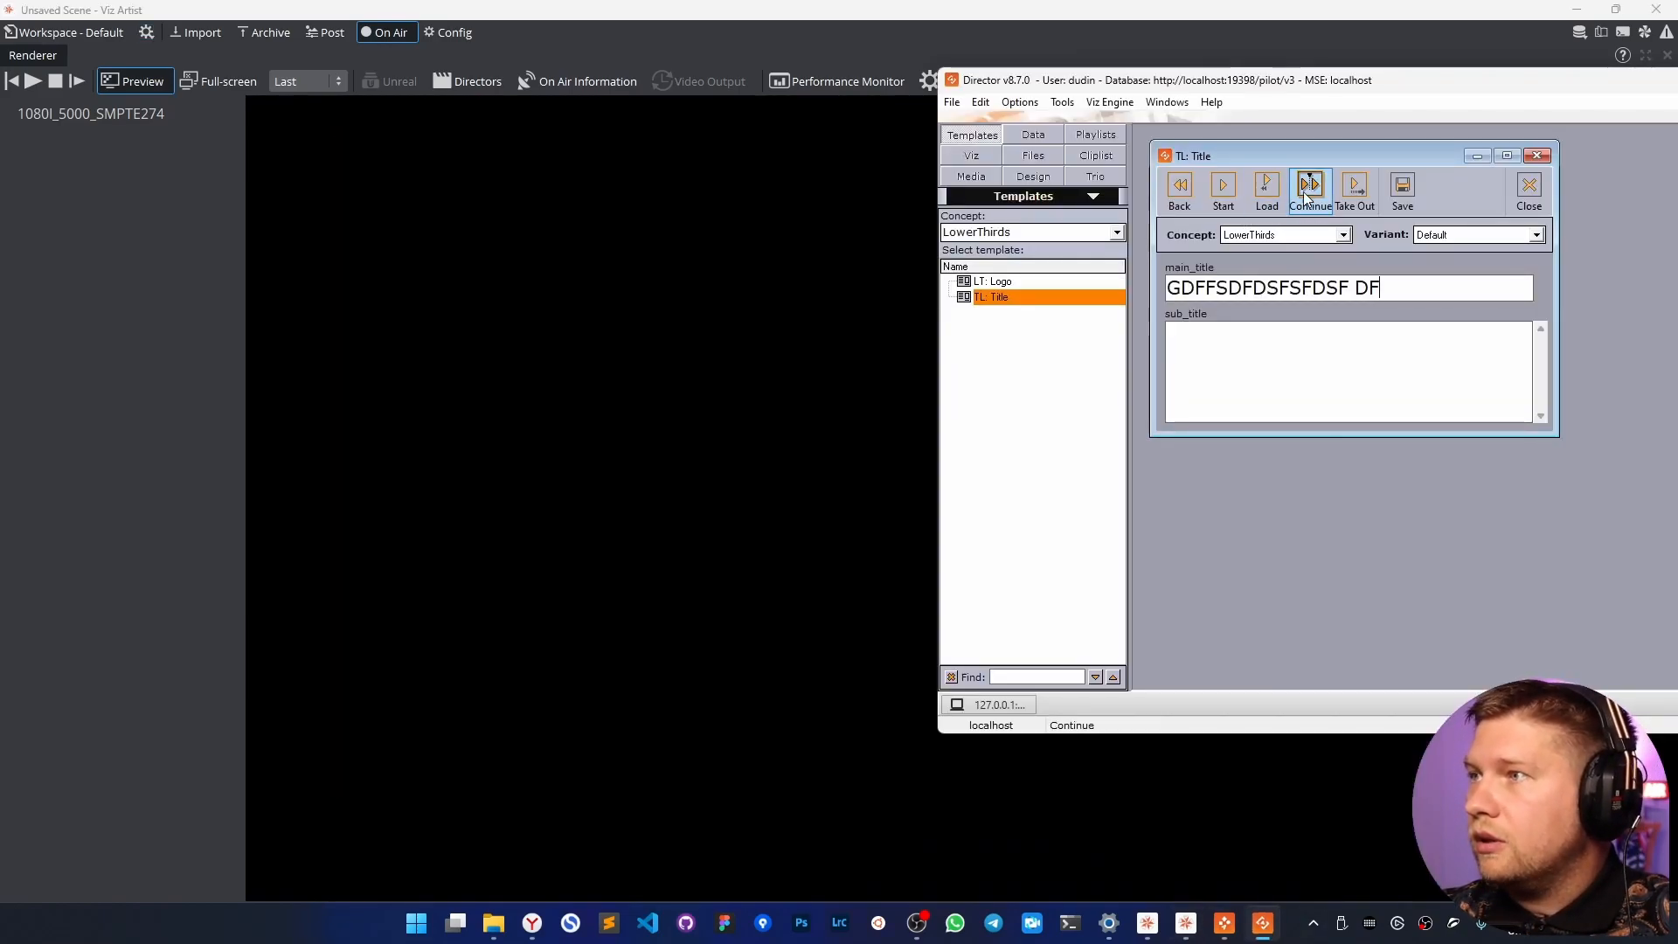
{"action": "left_click", "coordinate": [1225, 194]}
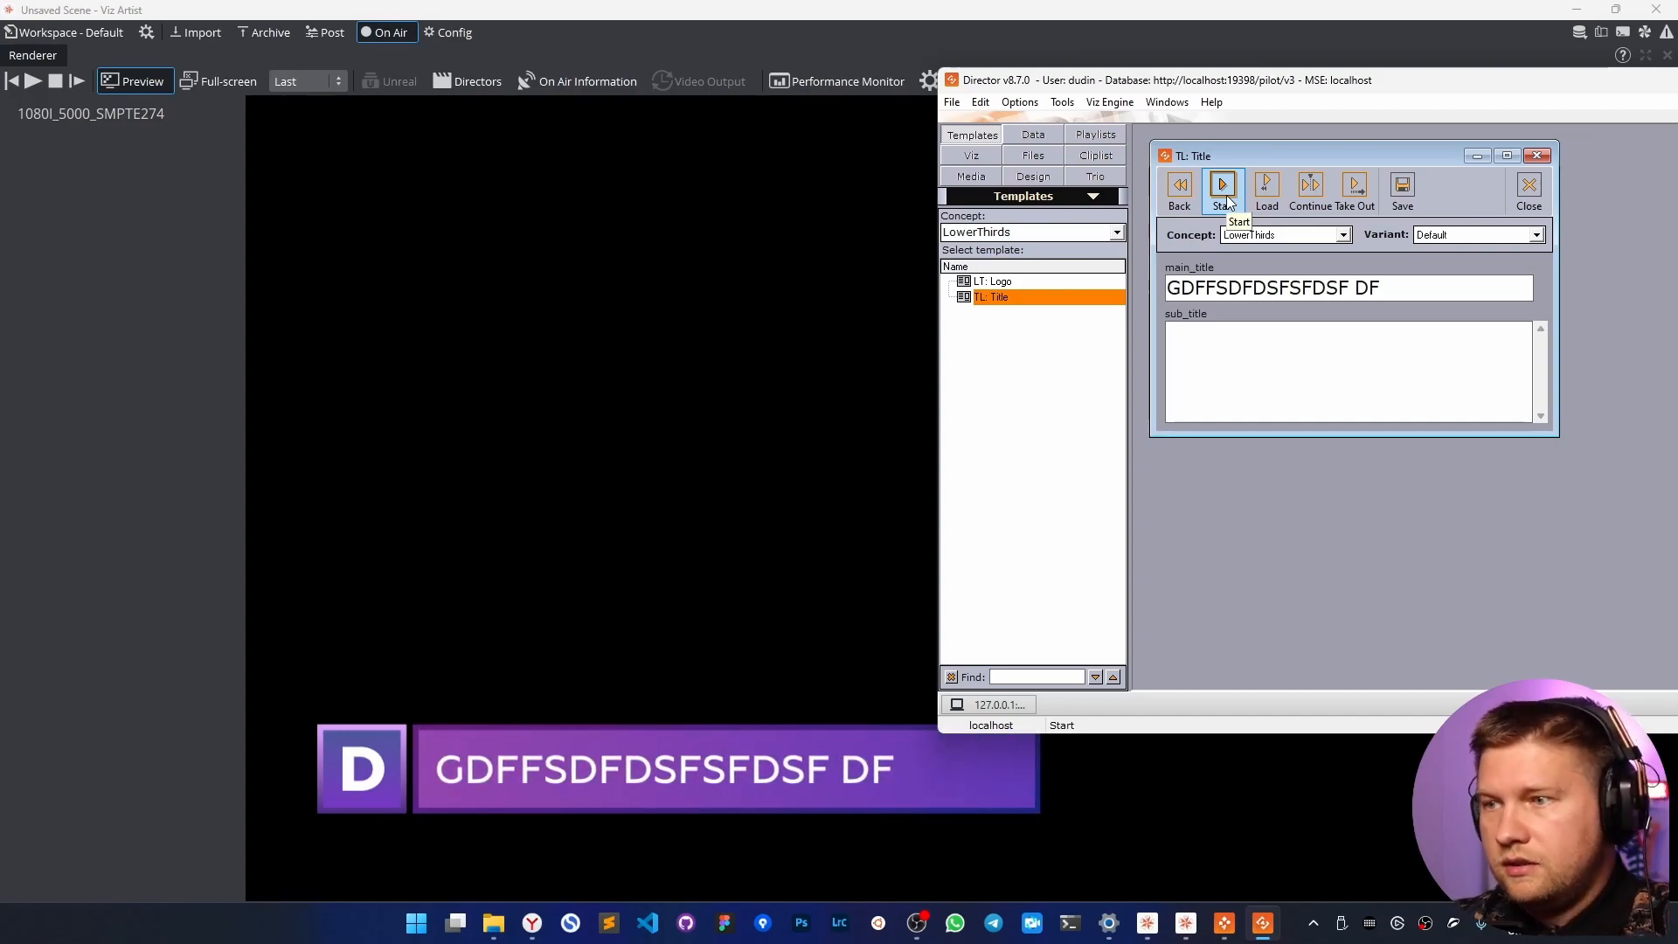
{"action": "left_click", "coordinate": [1248, 354]}
{"action": "type", "text": "Gdsfsff sdf asfasf adf asd fa"}
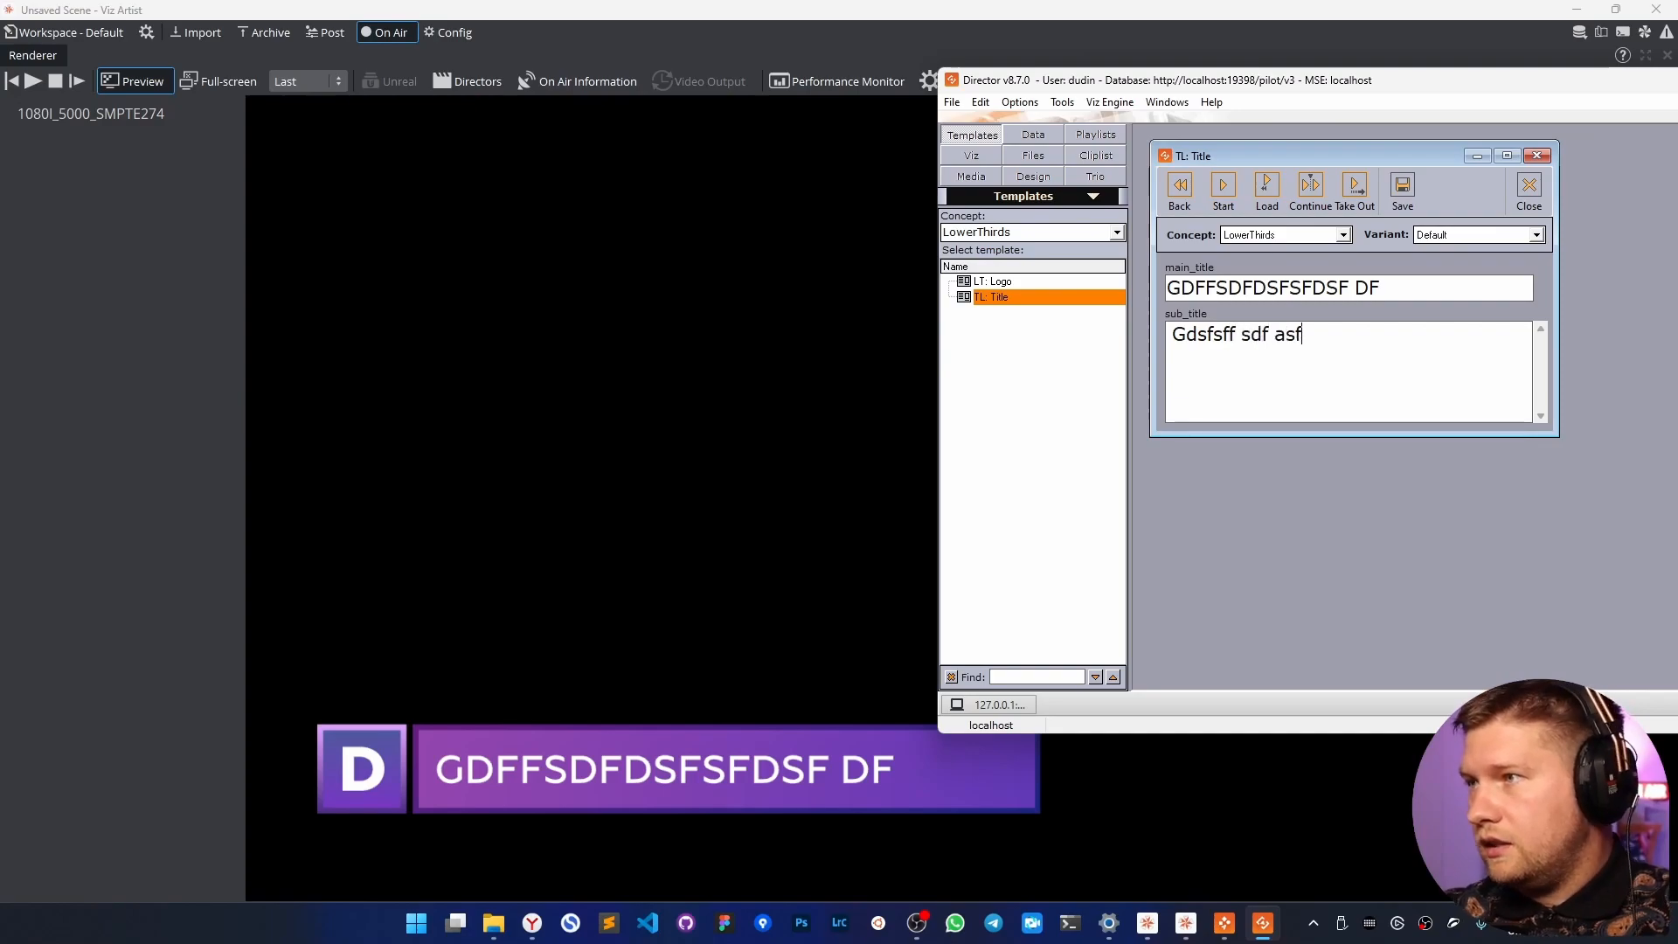
{"action": "left_click", "coordinate": [1232, 201]}
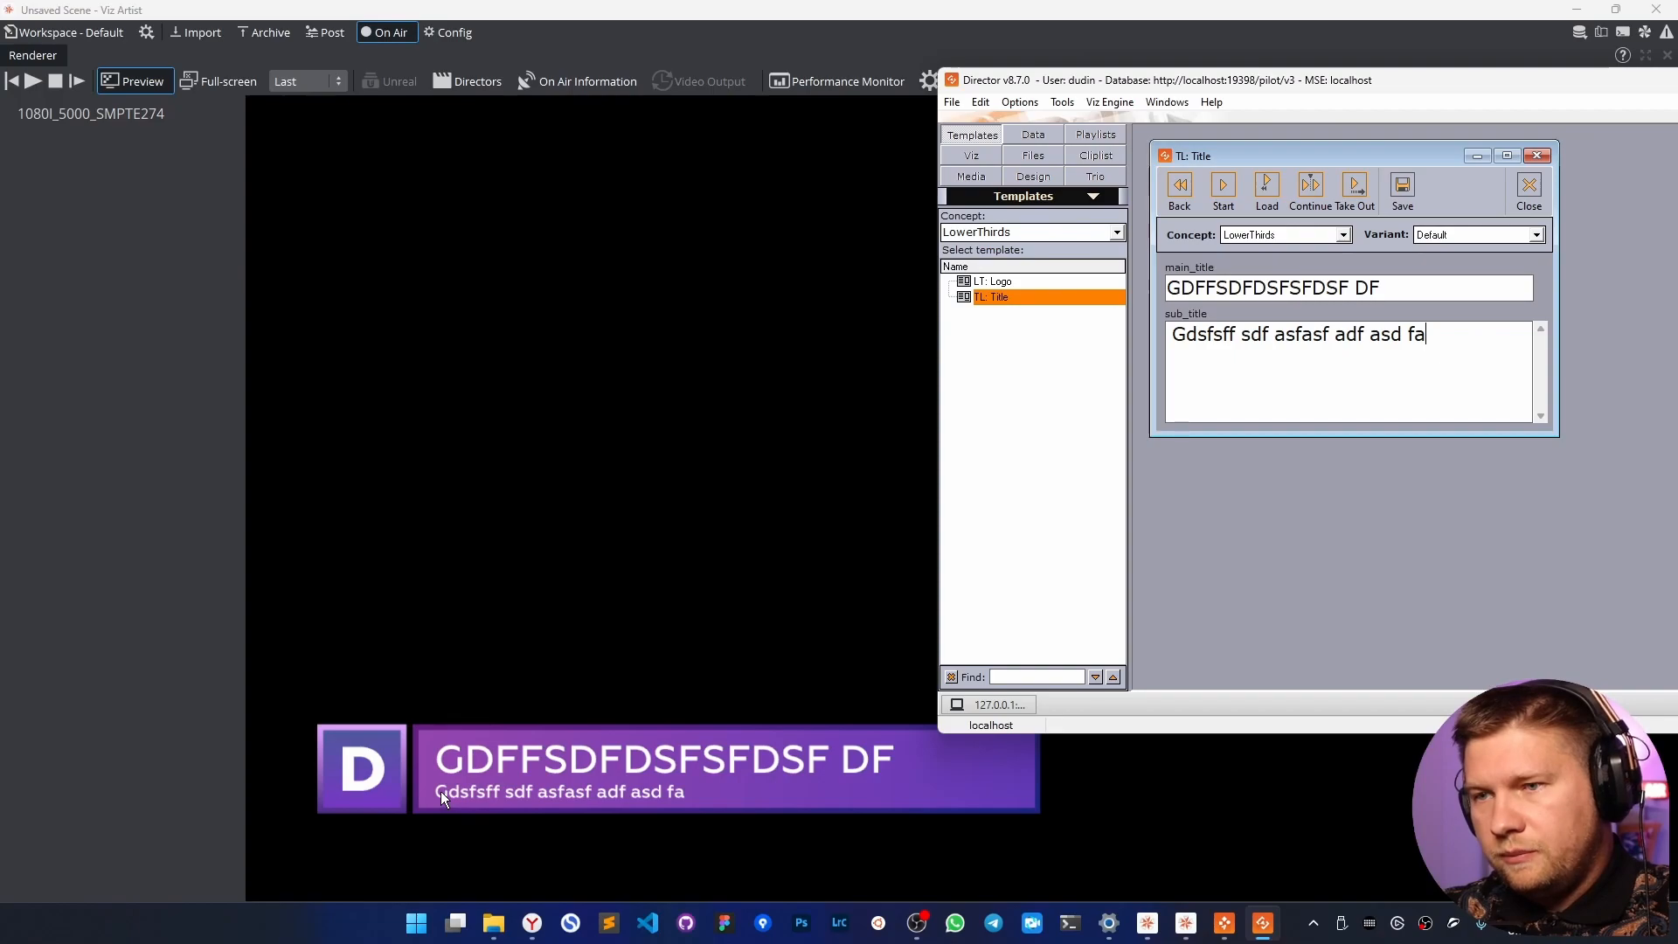
Reopen the Title scene from the 2023/LowerThirds folder in Viz Artist.
{"action": "left_click", "coordinate": [70, 33]}
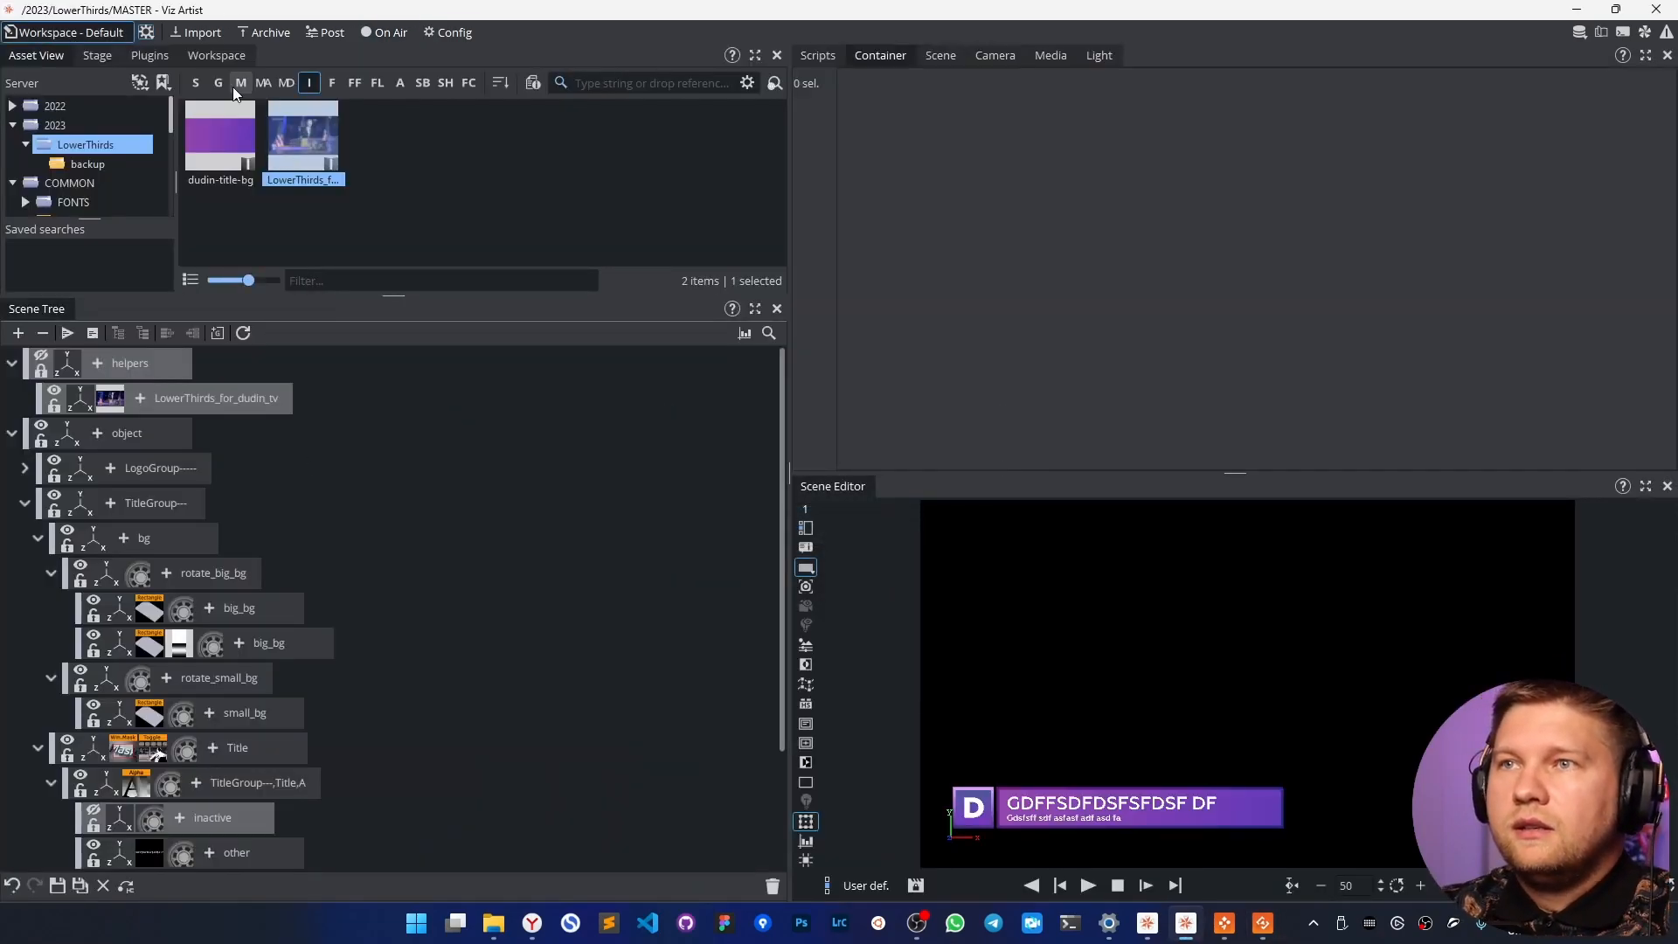
{"action": "left_click", "coordinate": [196, 83]}
{"action": "double_click", "coordinate": [406, 147]}
{"action": "left_click", "coordinate": [859, 467]}
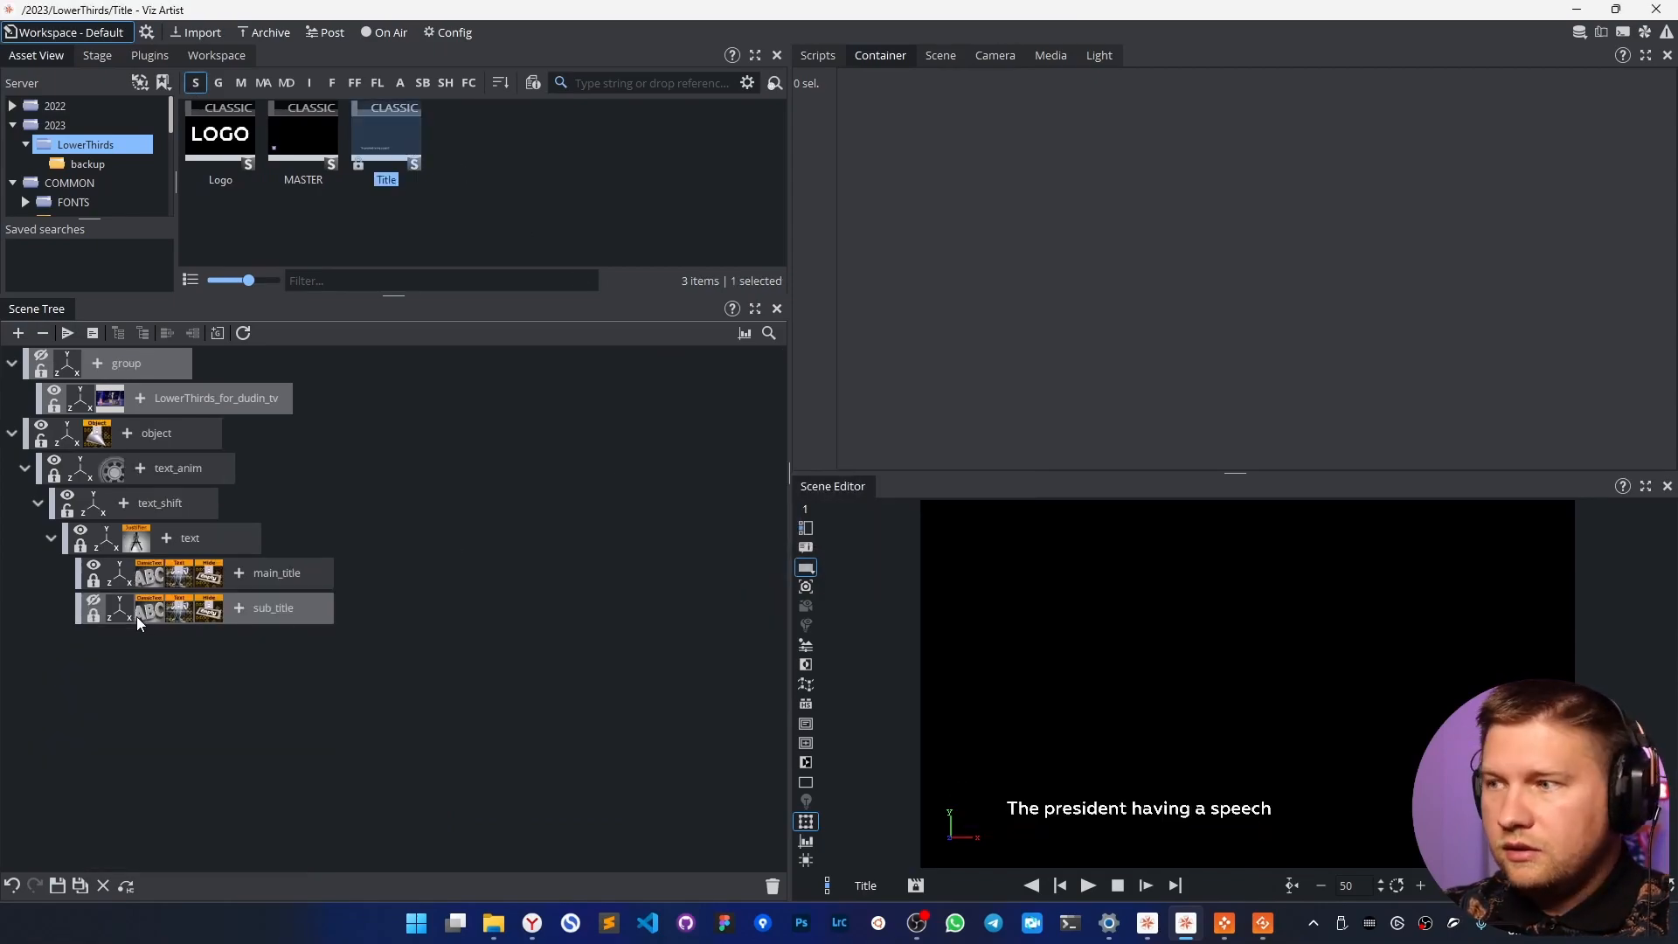
Make the sub_title container visible and set its text to "Fdsf dsf sa sd fa fsd f".
{"action": "left_click", "coordinate": [93, 600]}
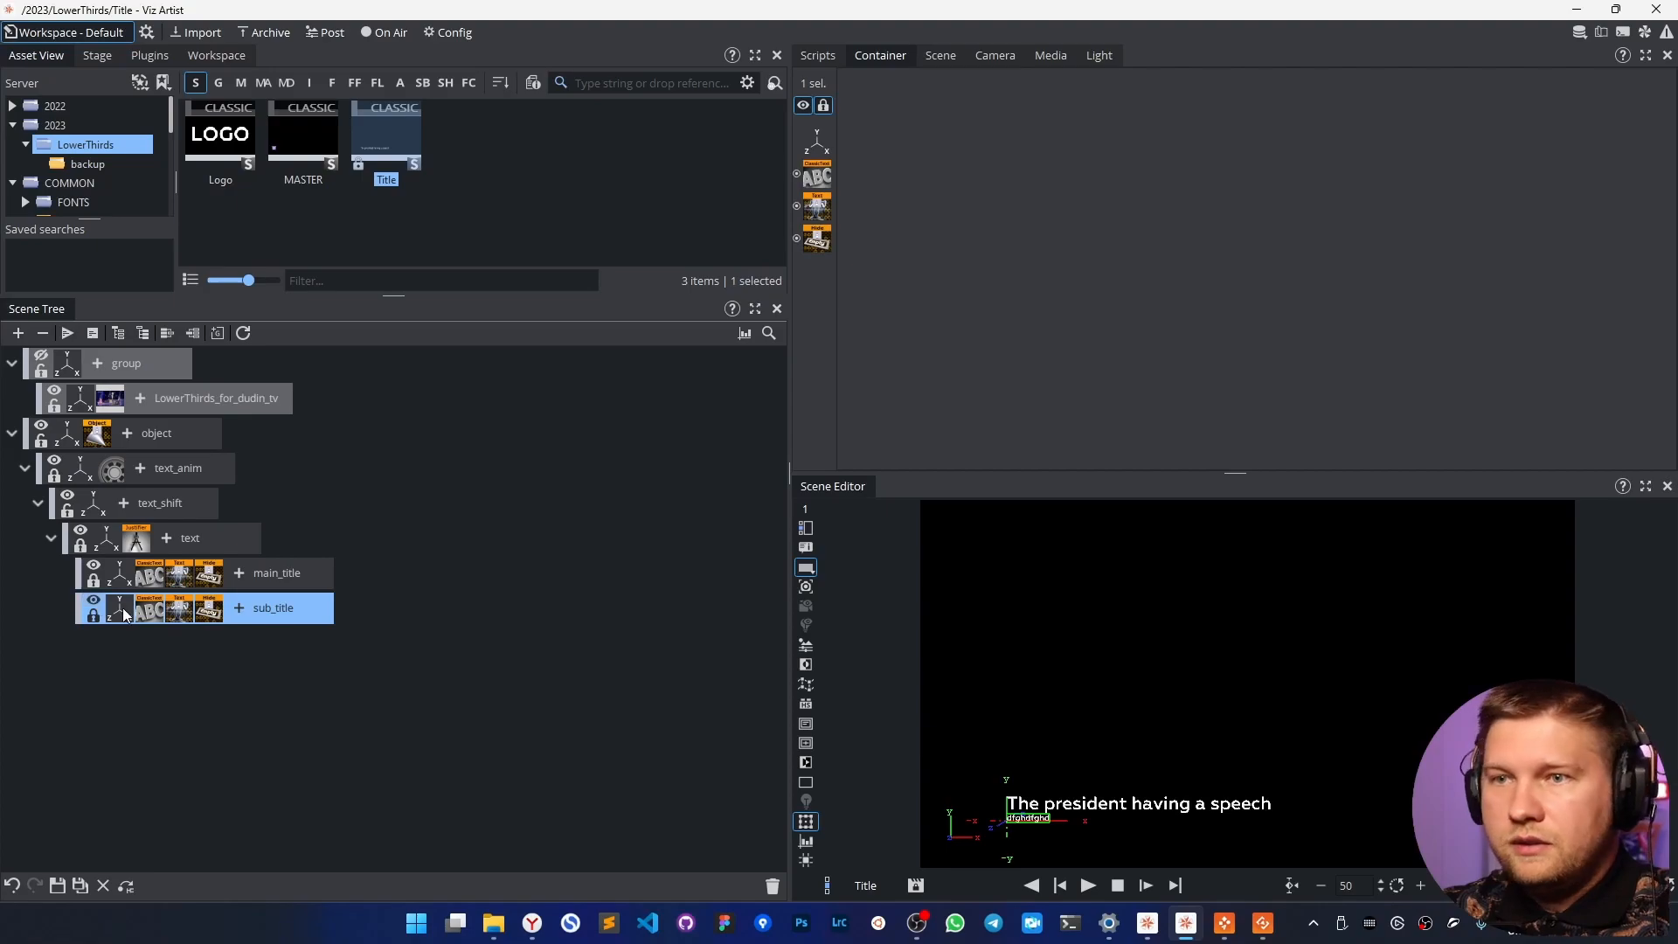
{"action": "left_click", "coordinate": [149, 609]}
{"action": "left_click_drag", "start_coordinate": [900, 118], "coordinate": [837, 118]}
{"action": "type", "text": "Fdsf dsf sa sd fa fsd f"}
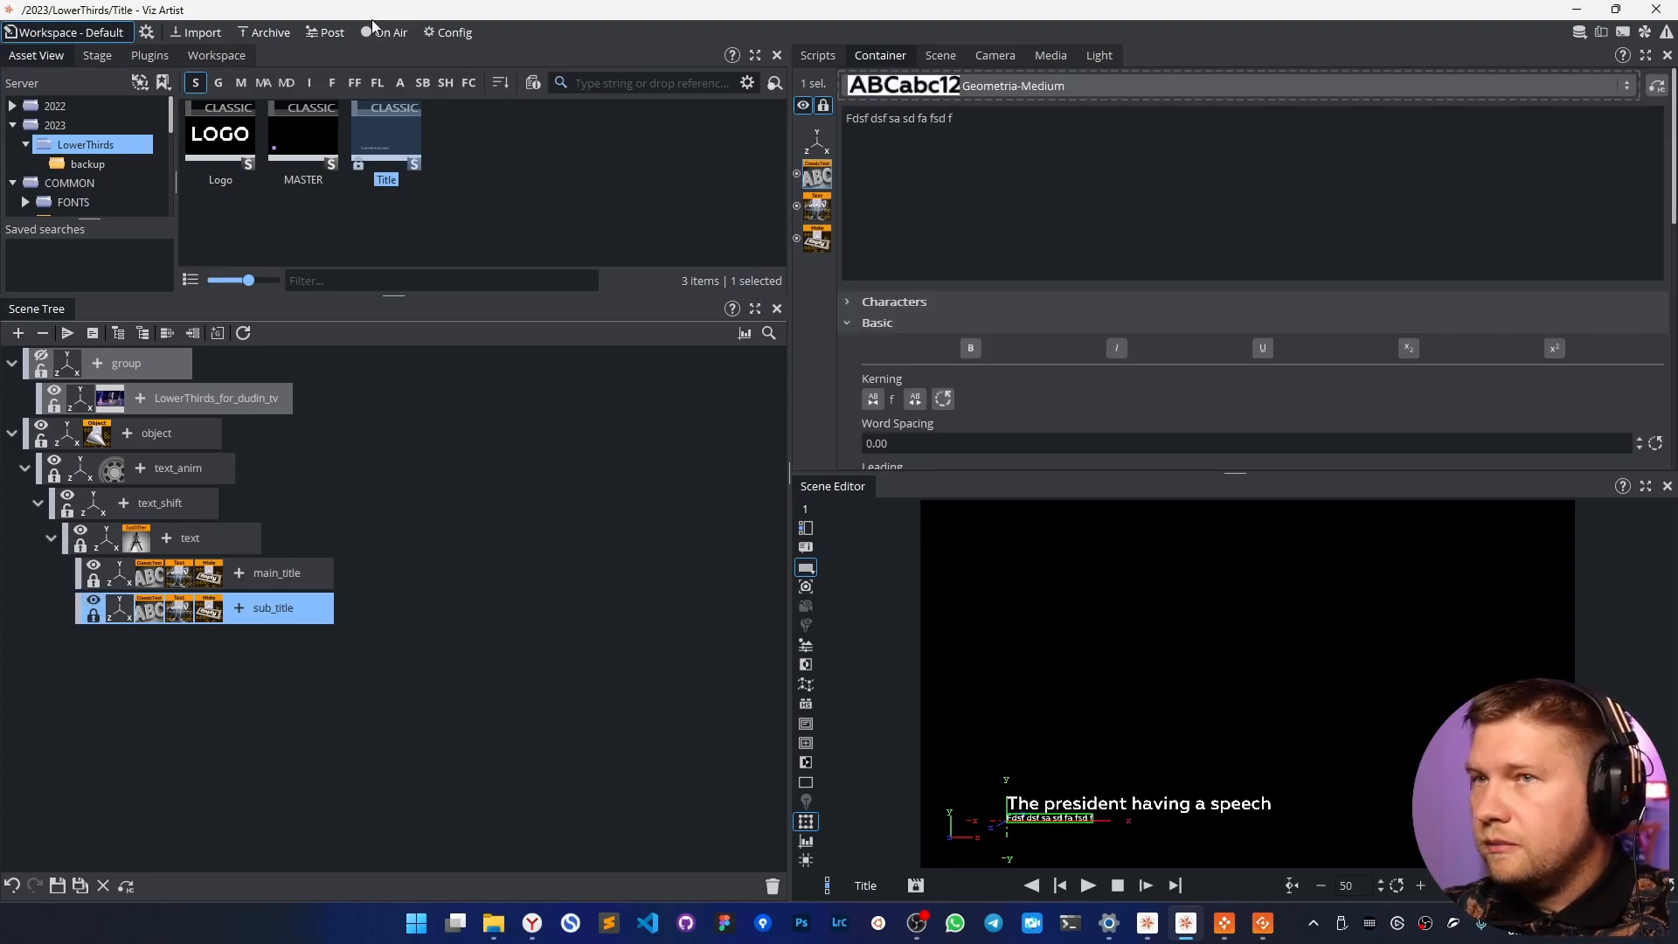
Load the dudin-tree workspace, view the scene through camera 2, and copy camera 1's settings onto it.
{"action": "left_click", "coordinate": [147, 32]}
{"action": "left_click", "coordinate": [164, 185]}
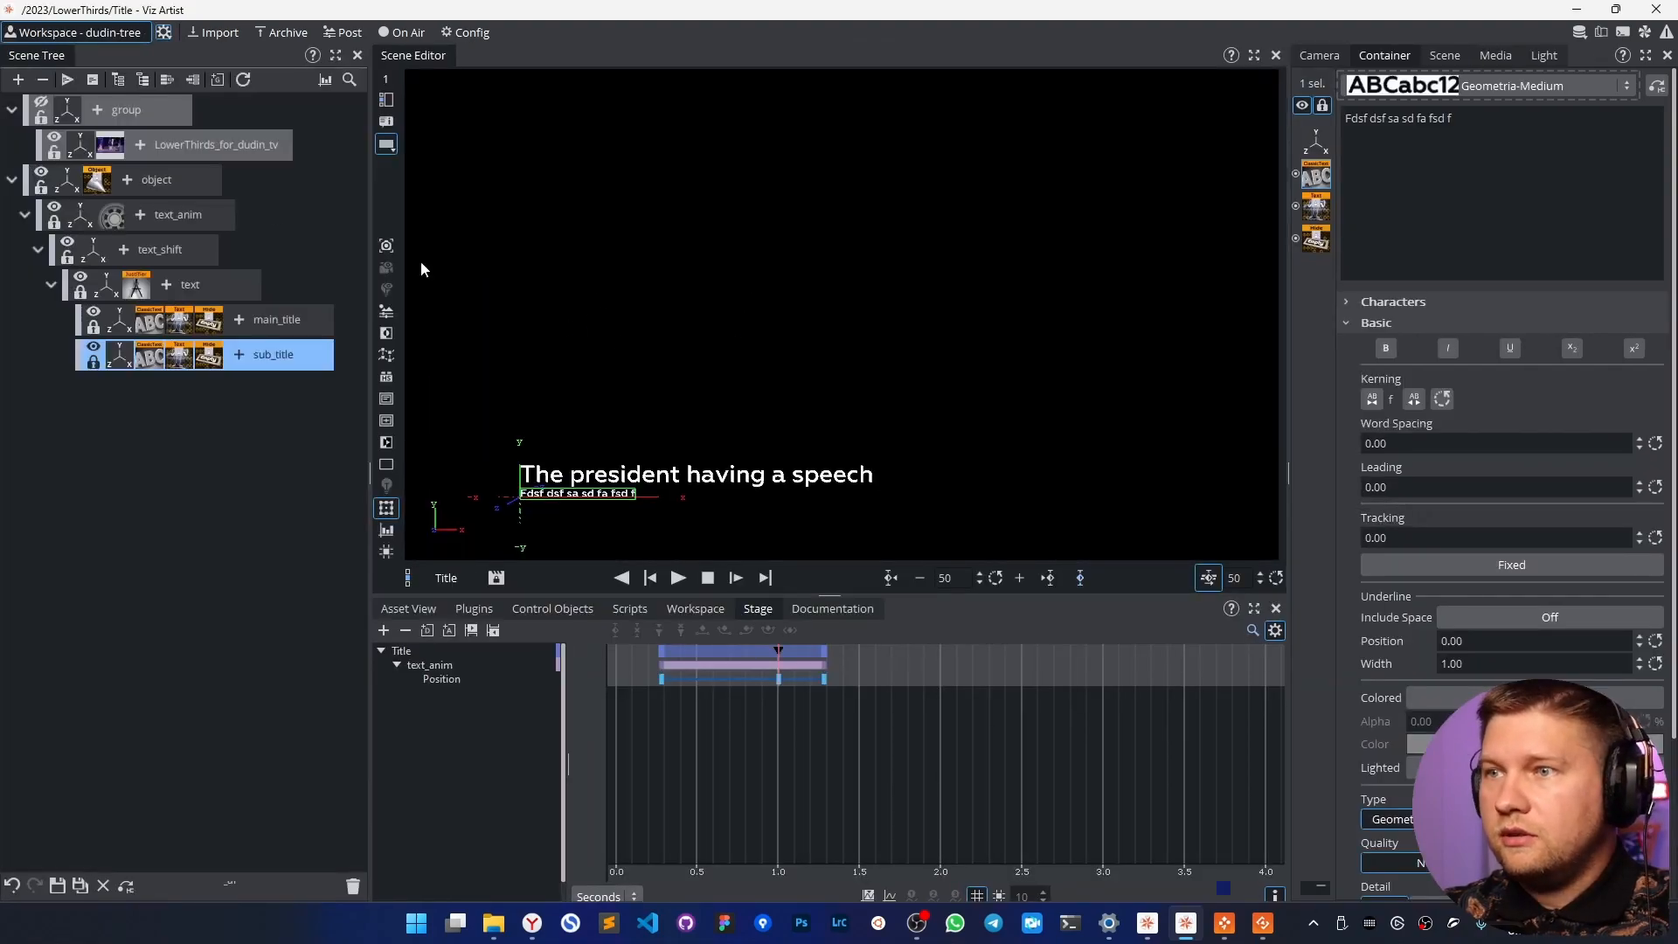
{"action": "left_click", "coordinate": [387, 81]}
{"action": "left_click", "coordinate": [427, 79]}
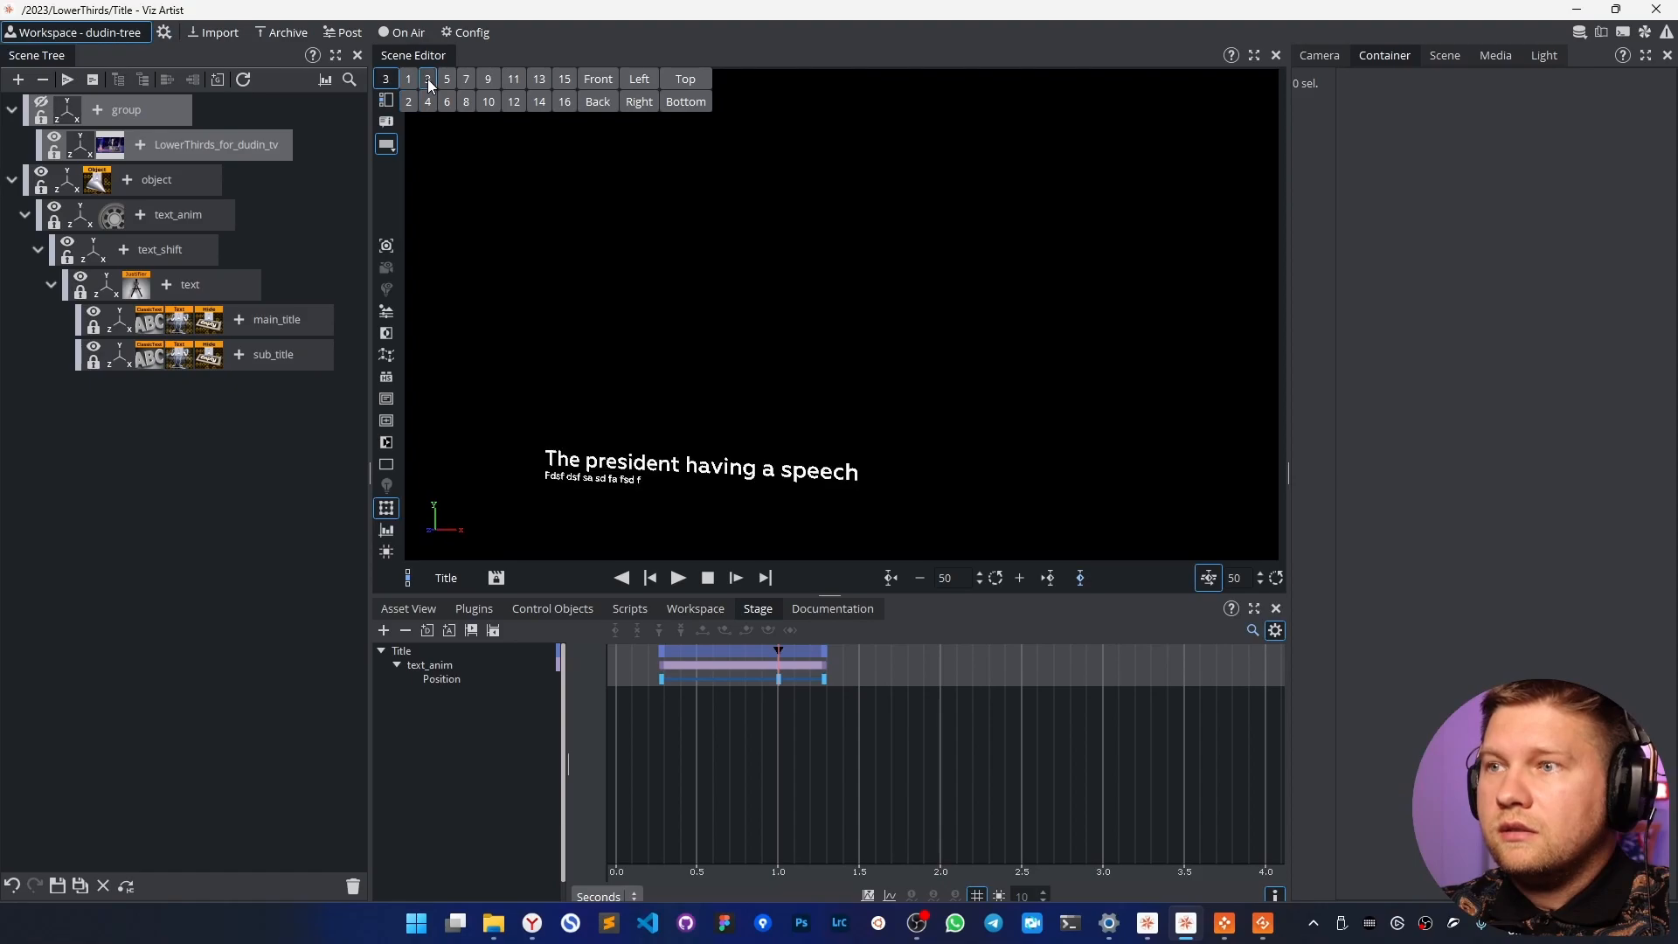
{"action": "left_click", "coordinate": [408, 101]}
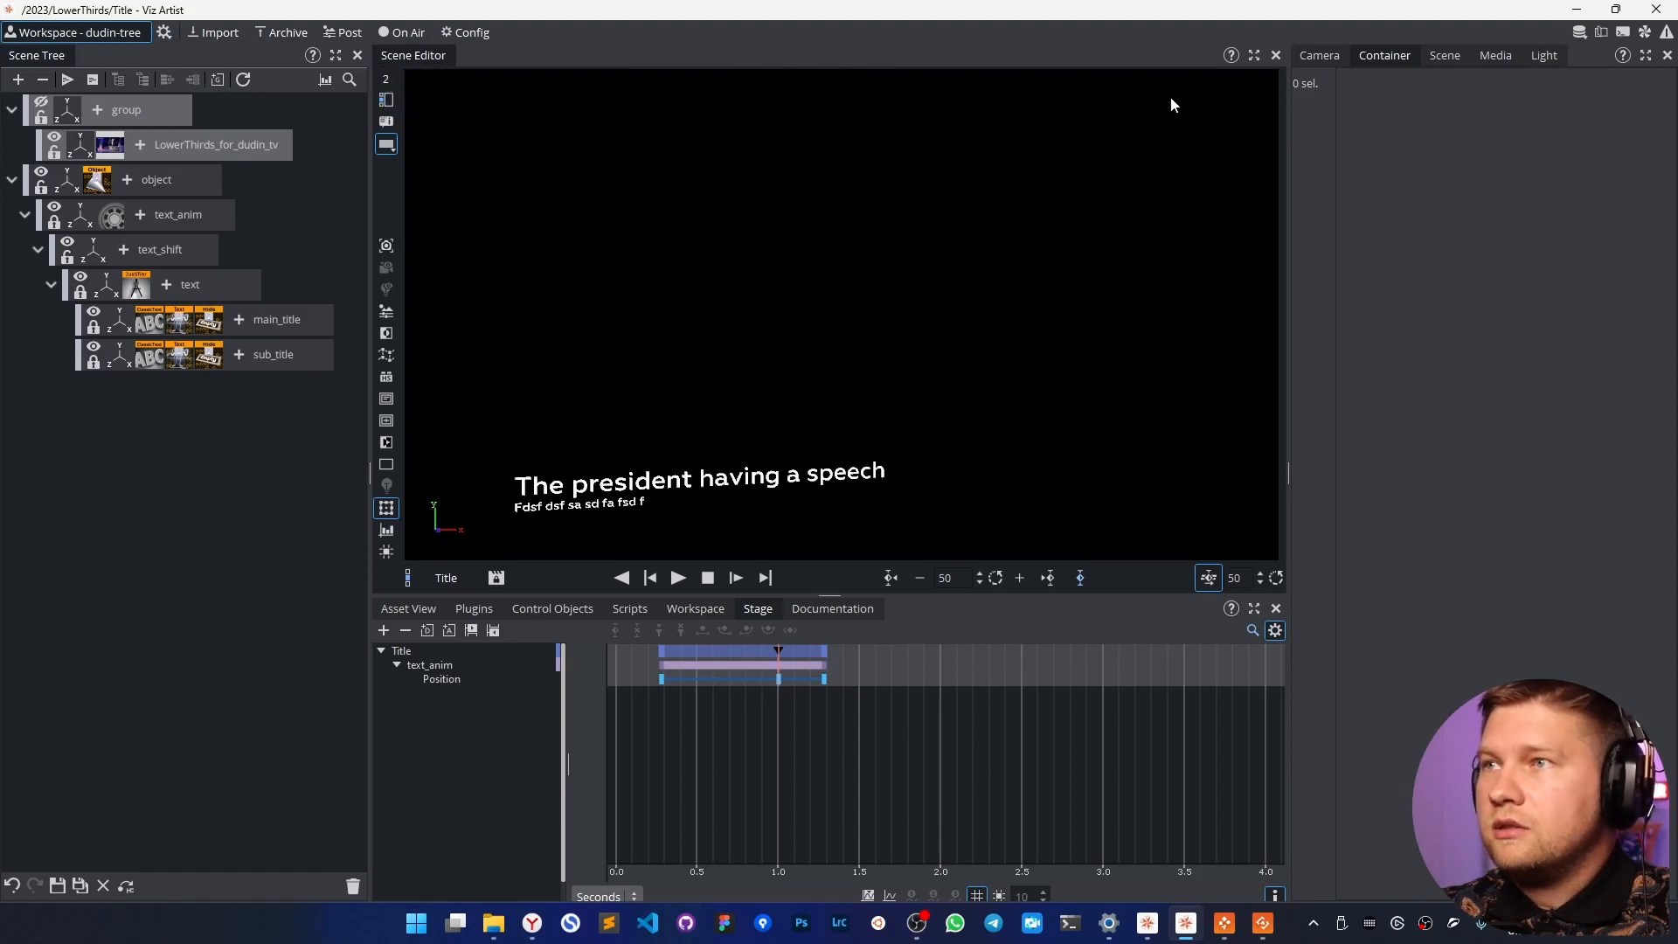
{"action": "left_click", "coordinate": [1302, 61]}
{"action": "left_click", "coordinate": [1641, 79]}
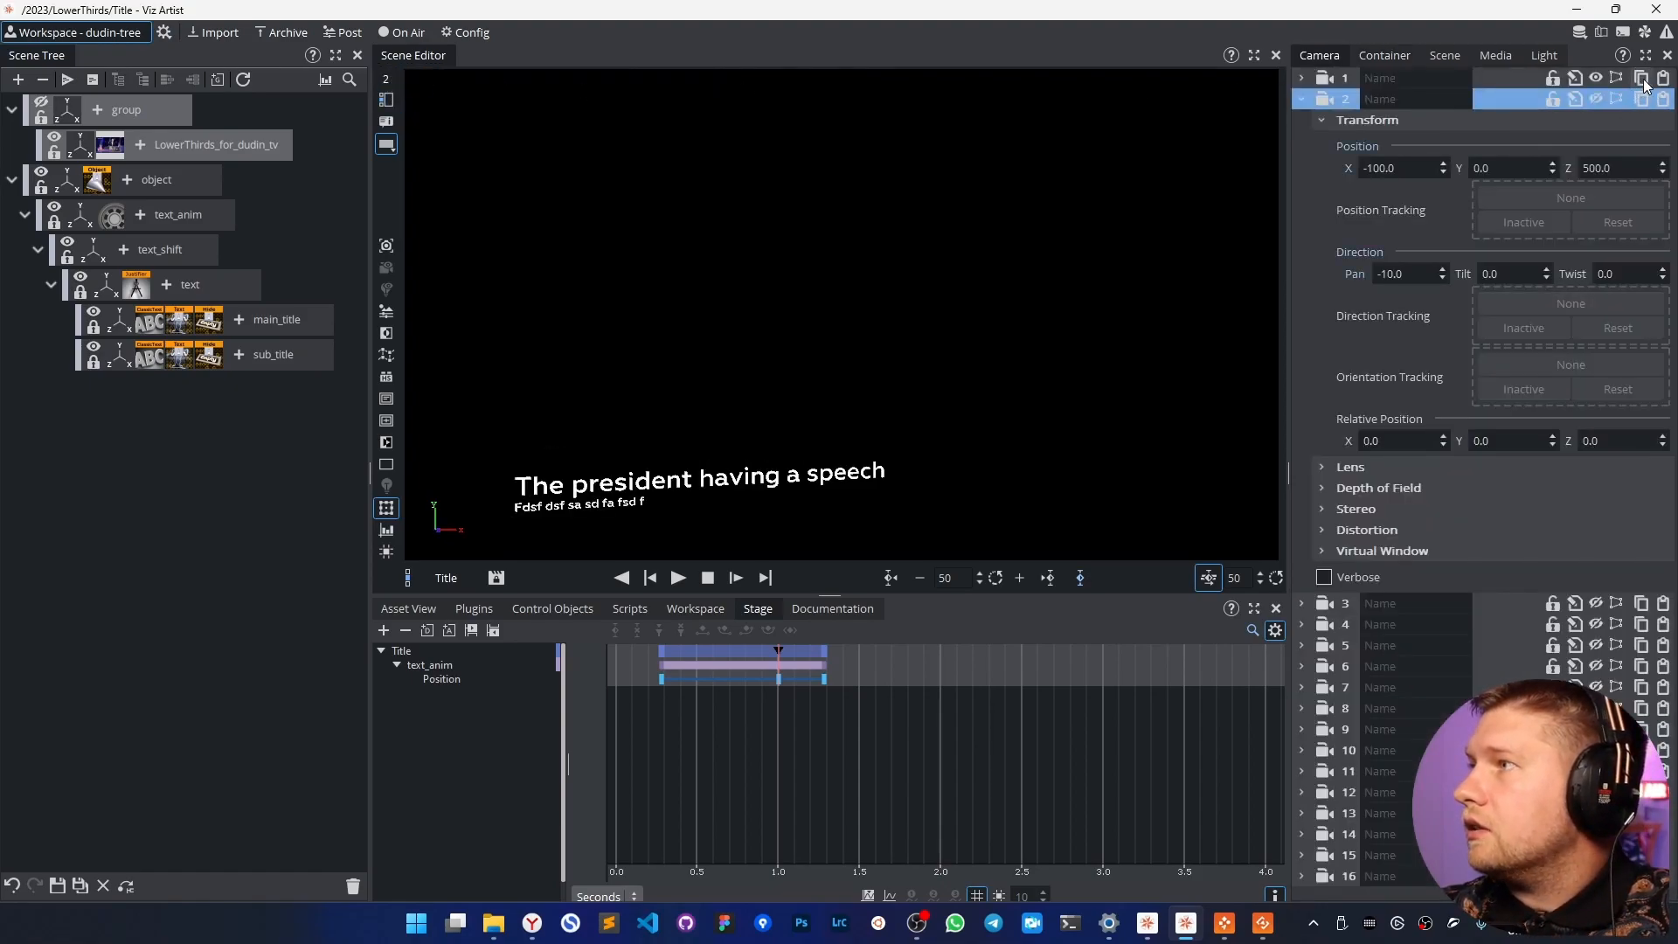
{"action": "left_click", "coordinate": [1662, 100]}
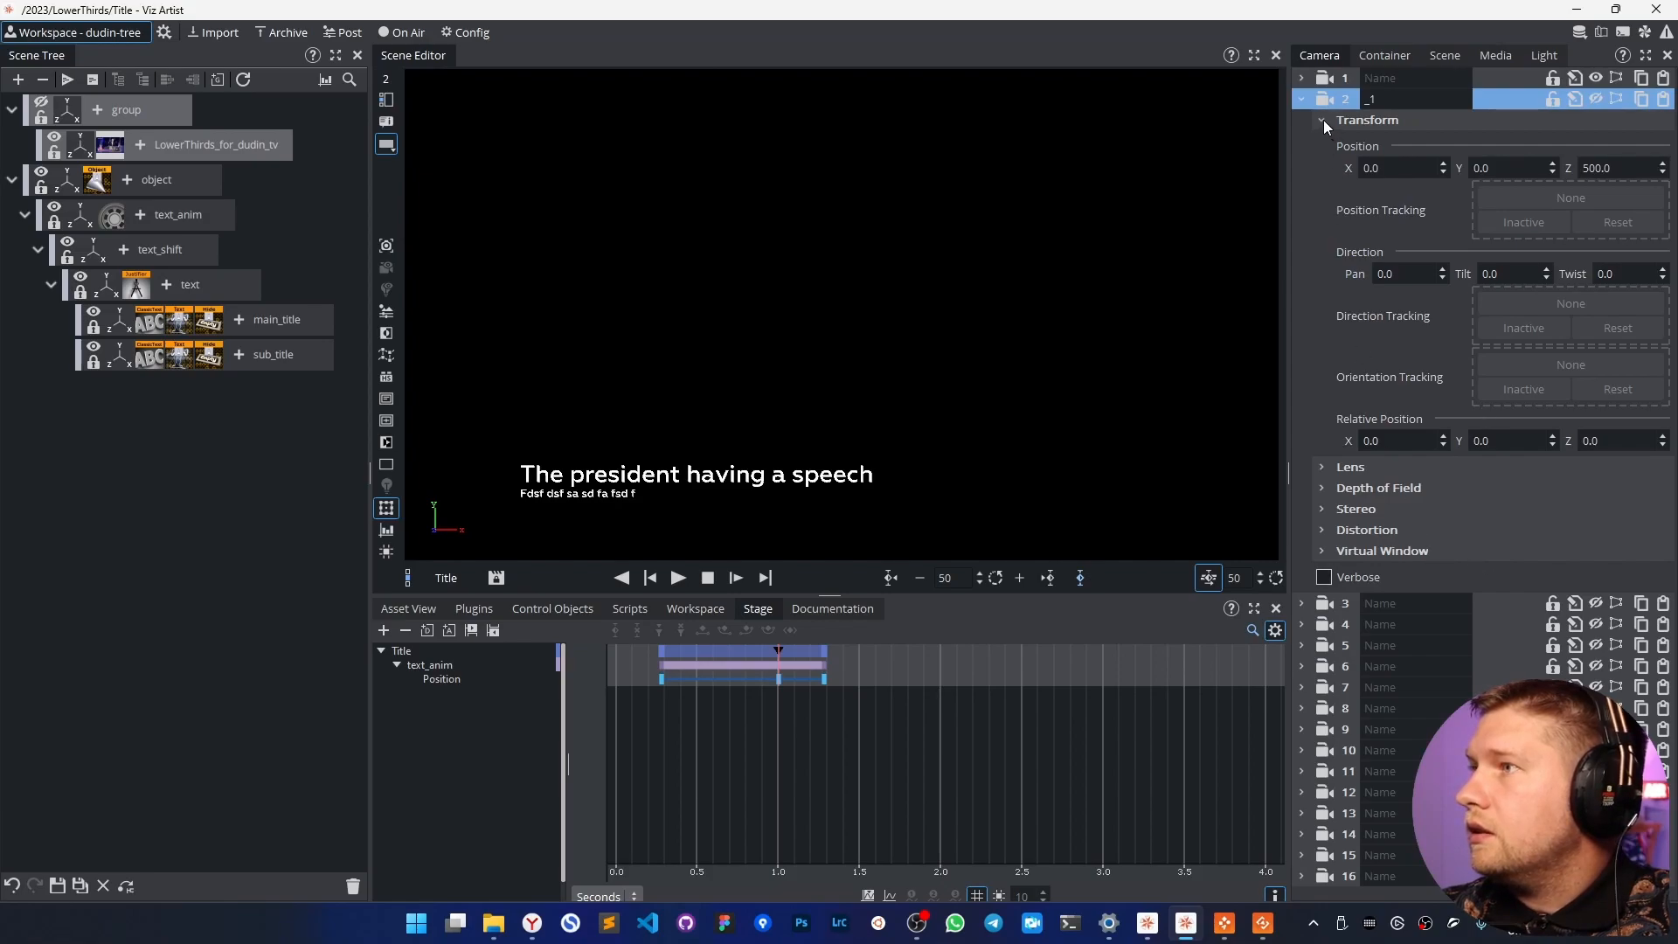
Magnify the title text in camera 2 with lens angle 26.0, Center shift Y 99.0 and an adjusted Center shift X.
{"action": "left_click", "coordinate": [1323, 120]}
{"action": "left_click", "coordinate": [1322, 139]}
{"action": "mouse_move", "coordinate": [1502, 172]}
{"action": "left_mouse_down"}
{"action": "mouse_move", "coordinate": [1486, 172]}
{"action": "mouse_move", "coordinate": [1500, 193]}
{"action": "mouse_move", "coordinate": [1541, 199]}
{"action": "mouse_move", "coordinate": [1514, 197]}
{"action": "left_mouse_up"}
{"action": "left_click_drag", "start_coordinate": [1505, 215], "coordinate": [1591, 232]}
{"action": "left_click_drag", "start_coordinate": [1503, 186], "coordinate": [1538, 210]}
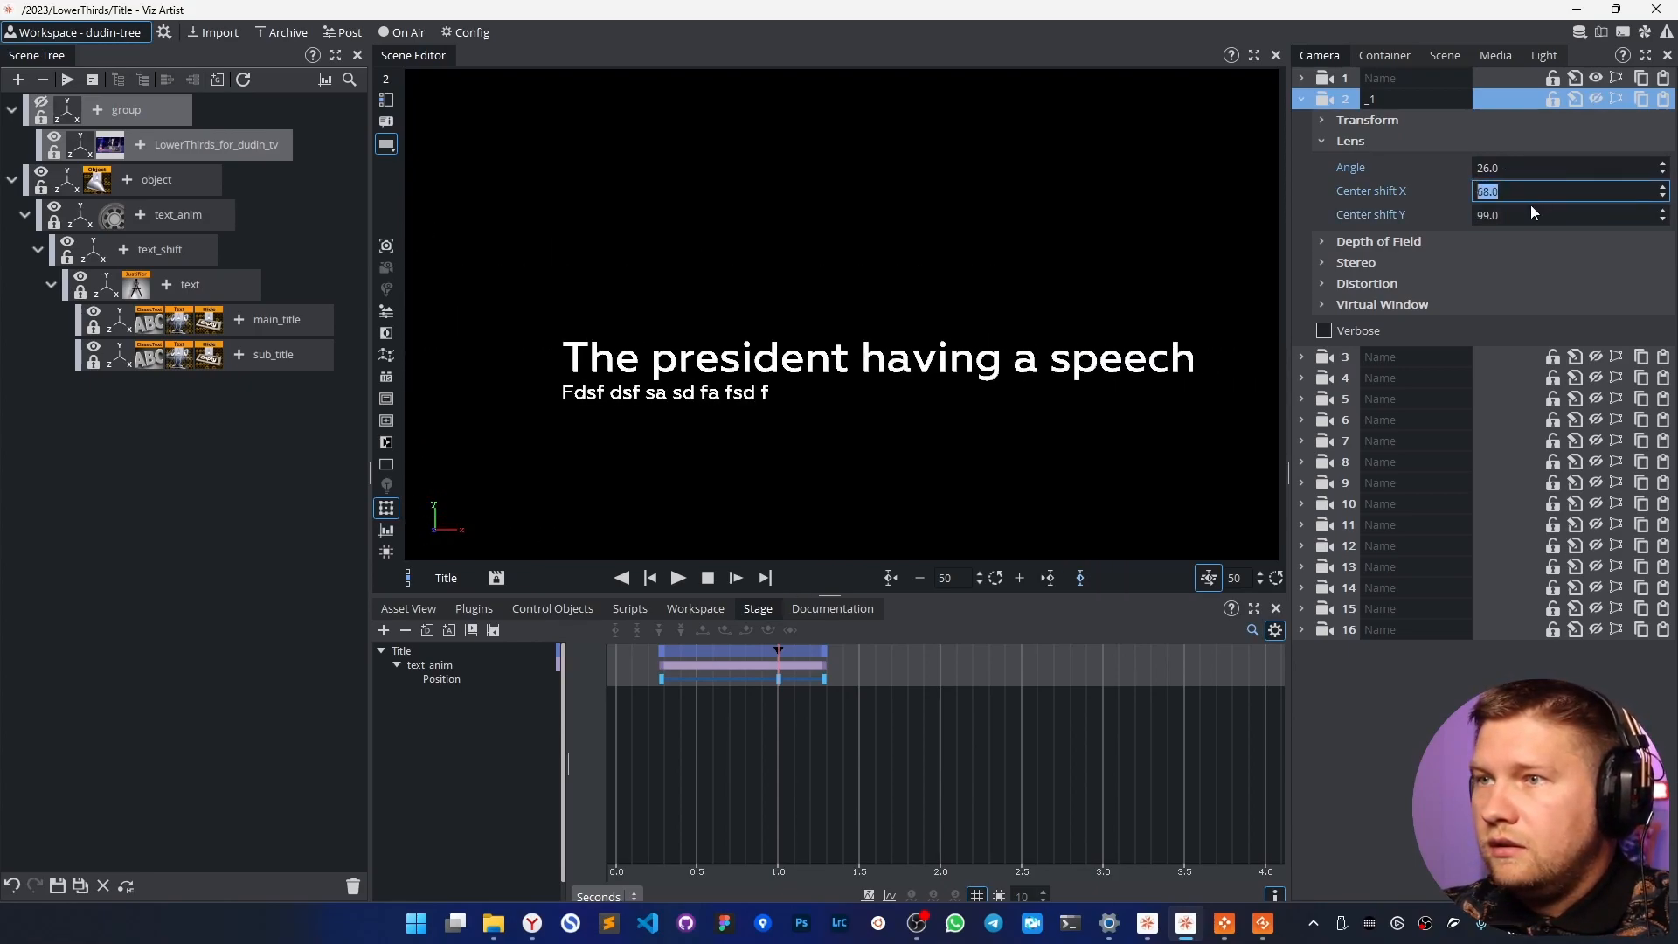
Adjust the sub_title container's Y position to -148.5 and return the scene view to camera 1.
{"action": "left_click", "coordinate": [114, 362]}
{"action": "left_click_drag", "start_coordinate": [1503, 139], "coordinate": [1503, 142]}
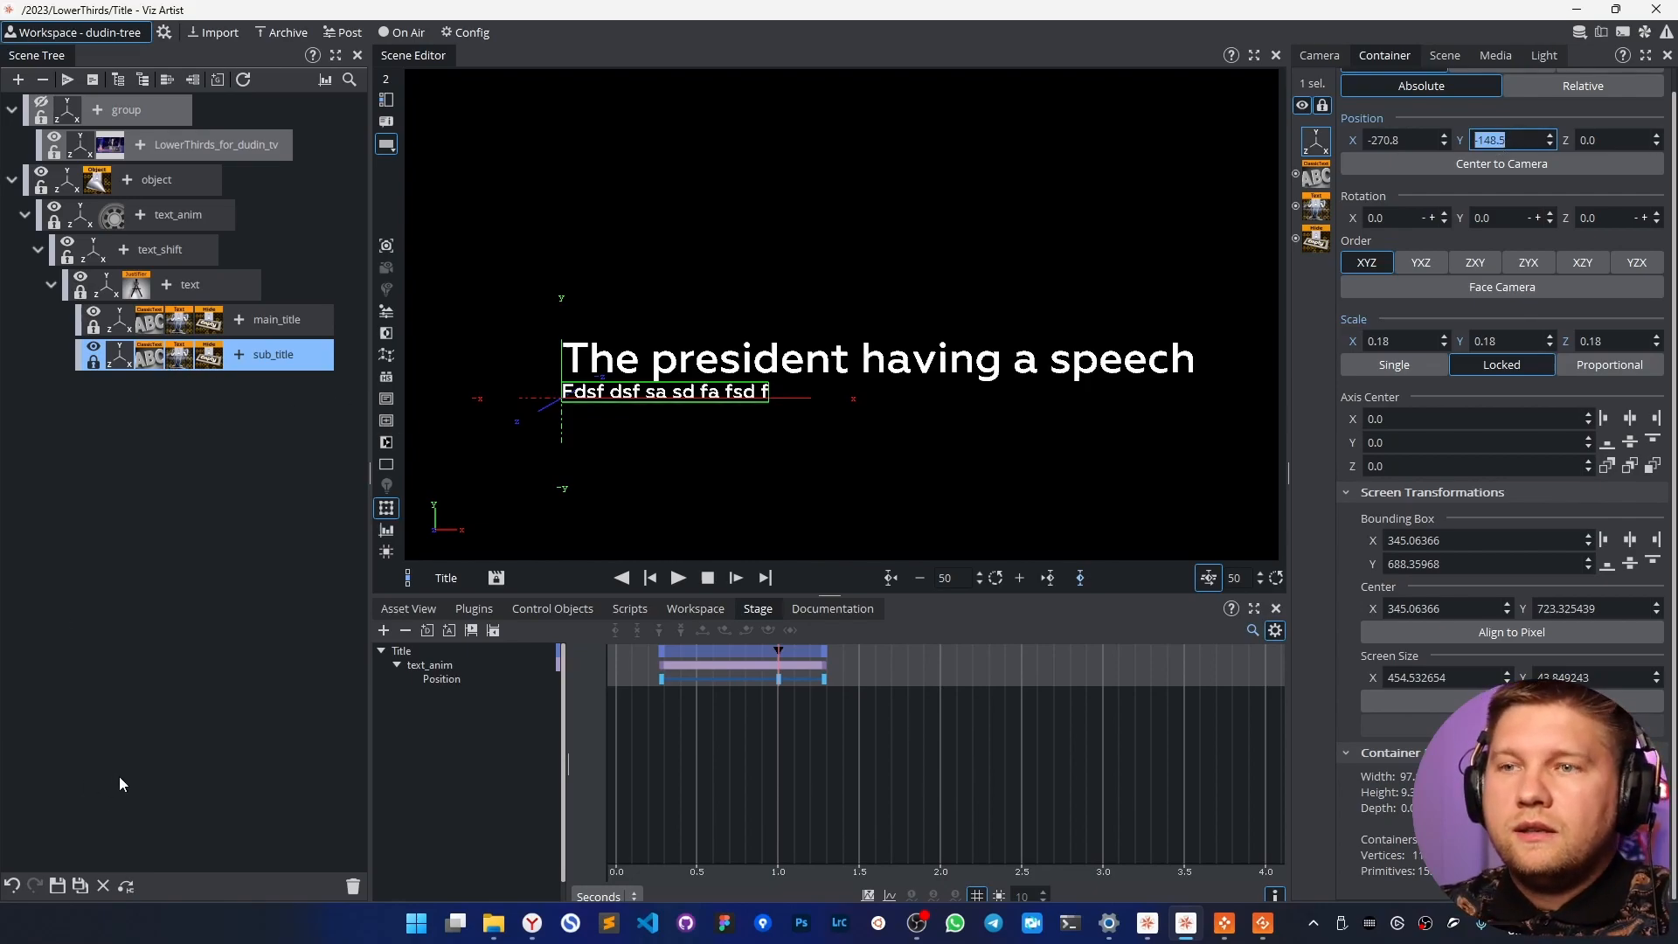
{"action": "left_click", "coordinate": [386, 80]}
{"action": "left_click", "coordinate": [393, 82]}
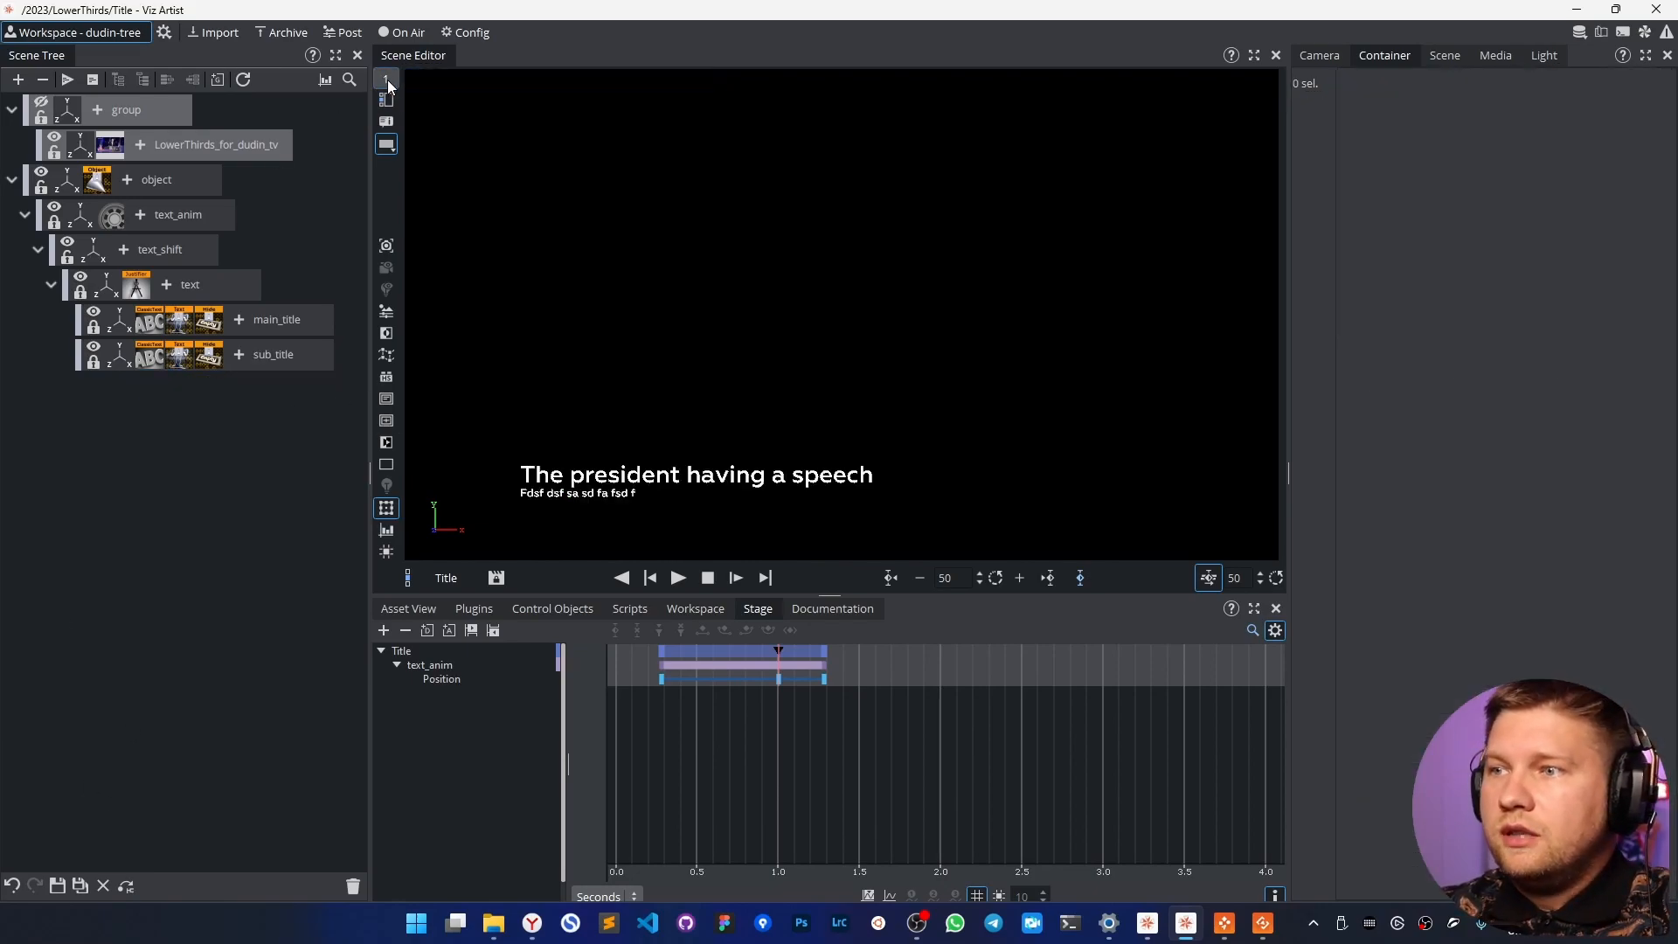
Save and close the Title scene, and go back to the On Air view.
{"action": "left_click", "coordinate": [57, 885]}
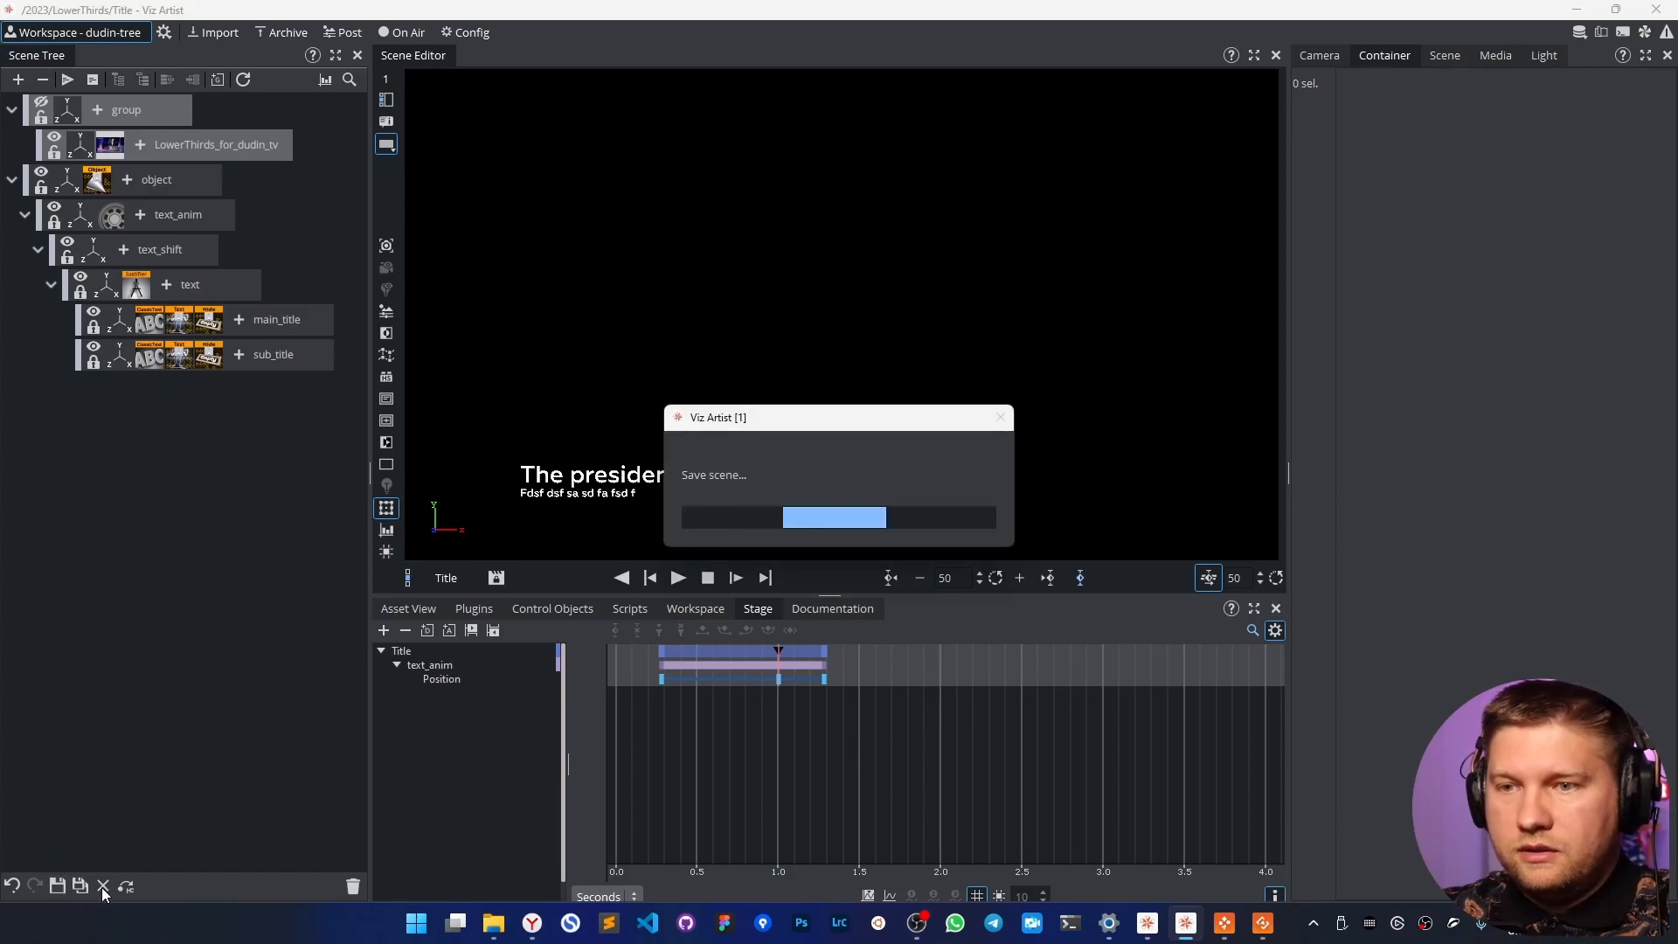
{"action": "left_click", "coordinate": [102, 886]}
{"action": "left_click", "coordinate": [401, 32]}
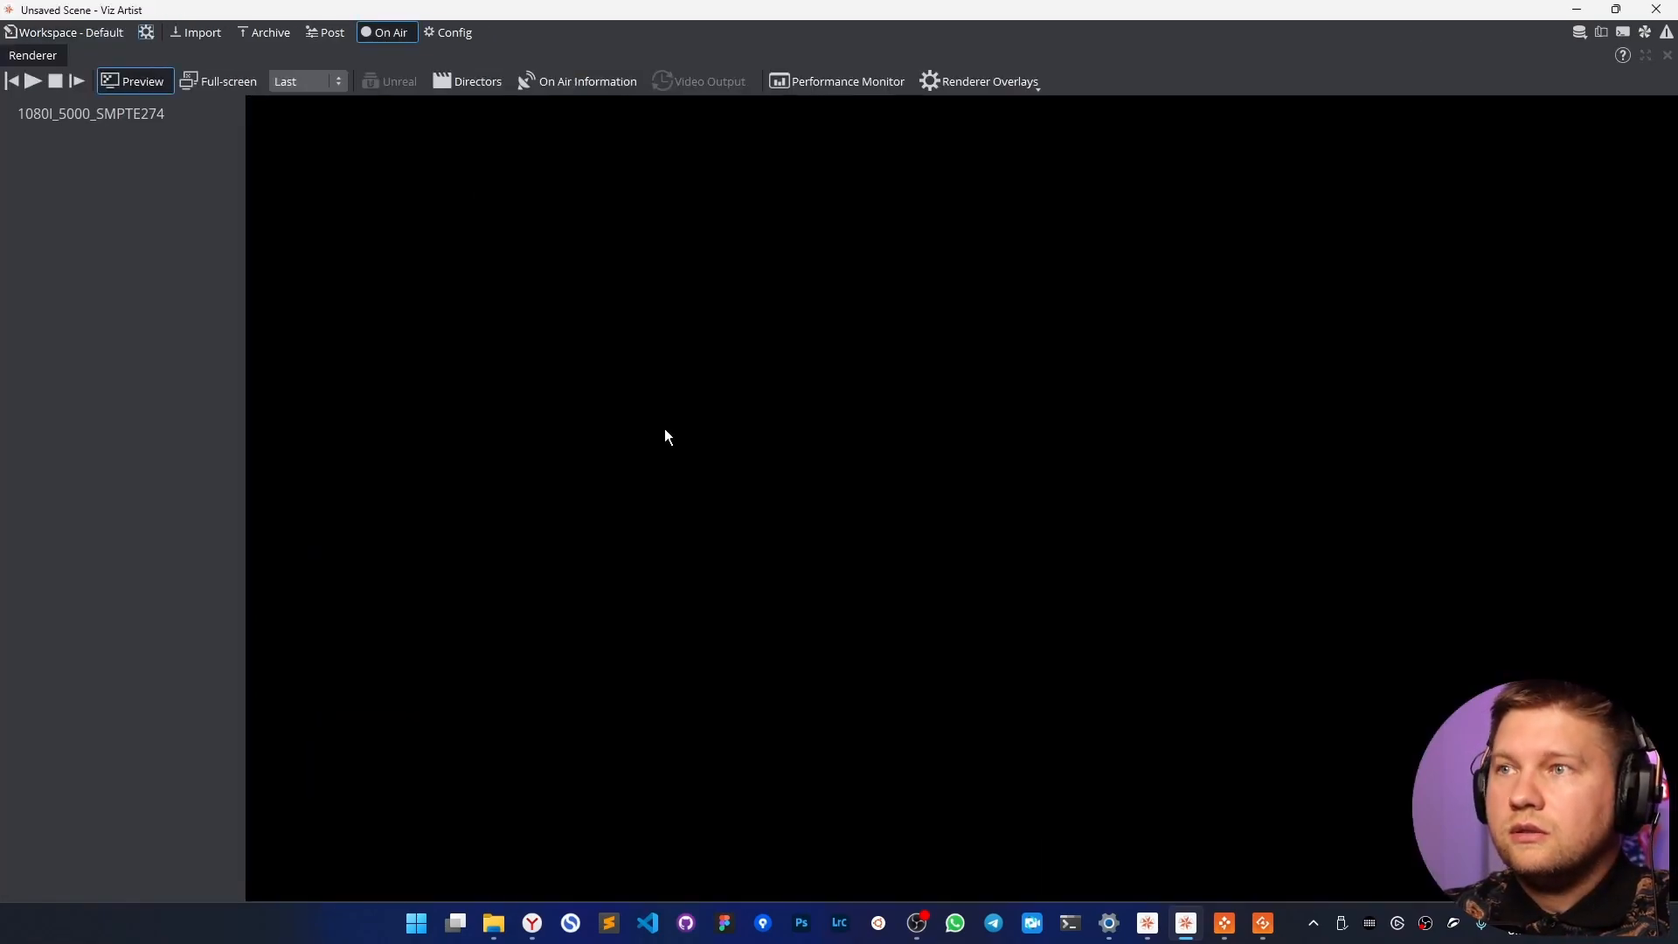
Refresh the TL: Title template's scene info again in Template Wizard.
{"action": "left_click", "coordinate": [1224, 923]}
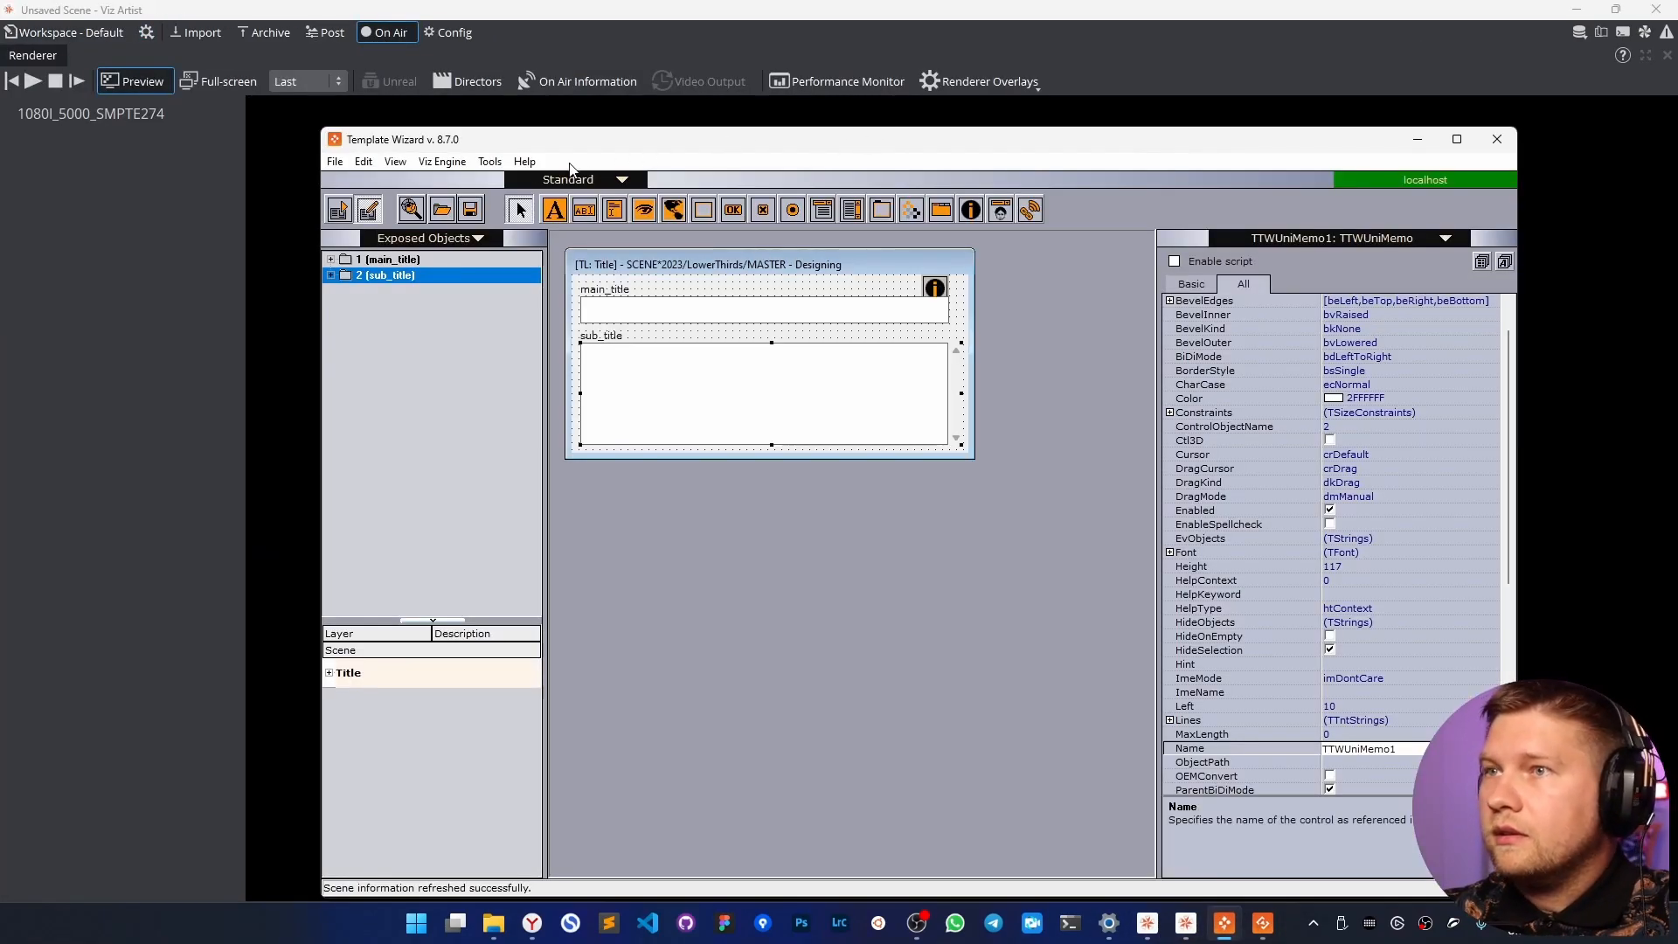
{"action": "left_click", "coordinate": [491, 162]}
{"action": "left_click", "coordinate": [547, 248]}
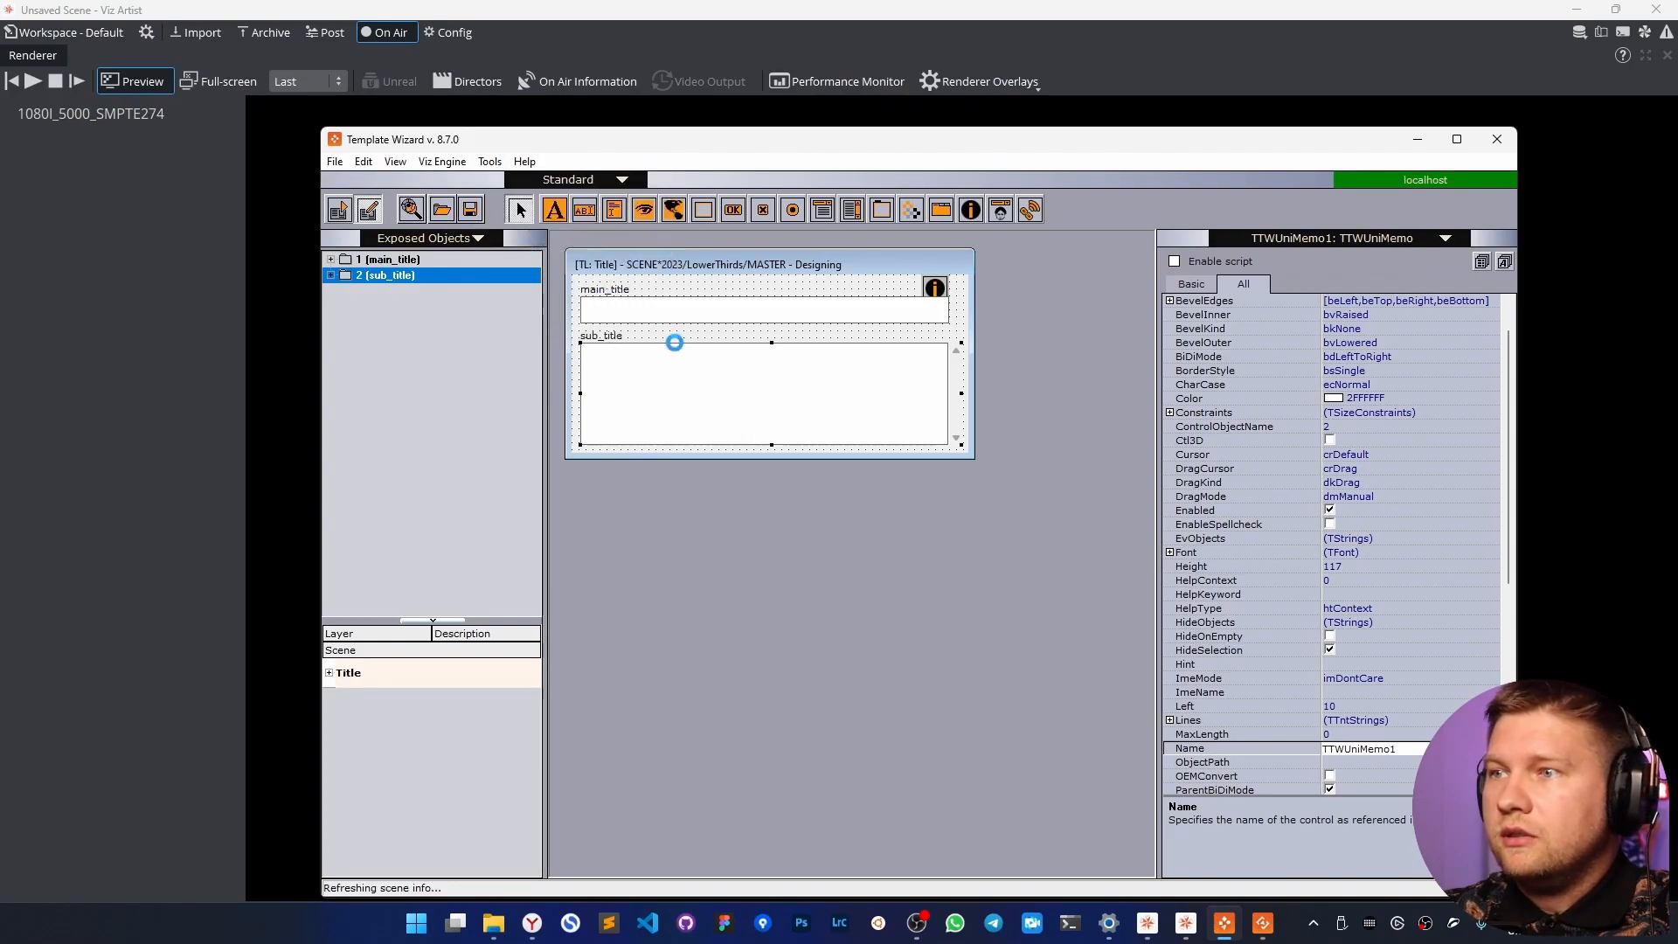
{"action": "left_click", "coordinate": [917, 583]}
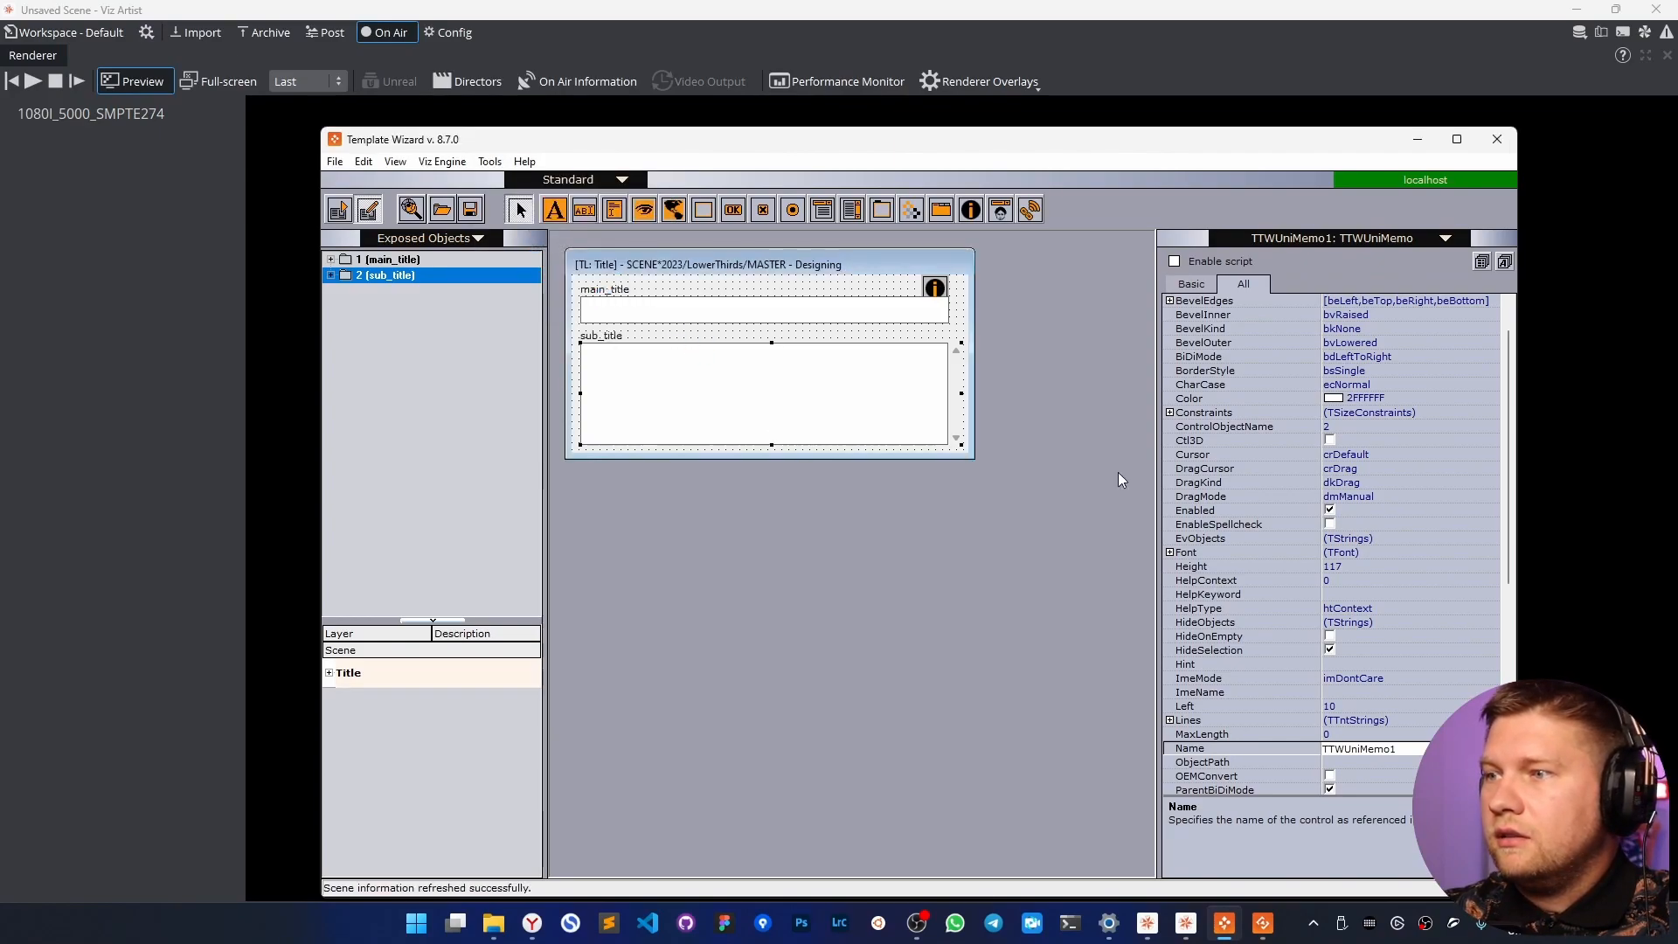
Switch to Director and start TL: Title on air with the existing main and sub title texts.
{"action": "left_click", "coordinate": [1413, 142]}
{"action": "left_click", "coordinate": [1263, 923]}
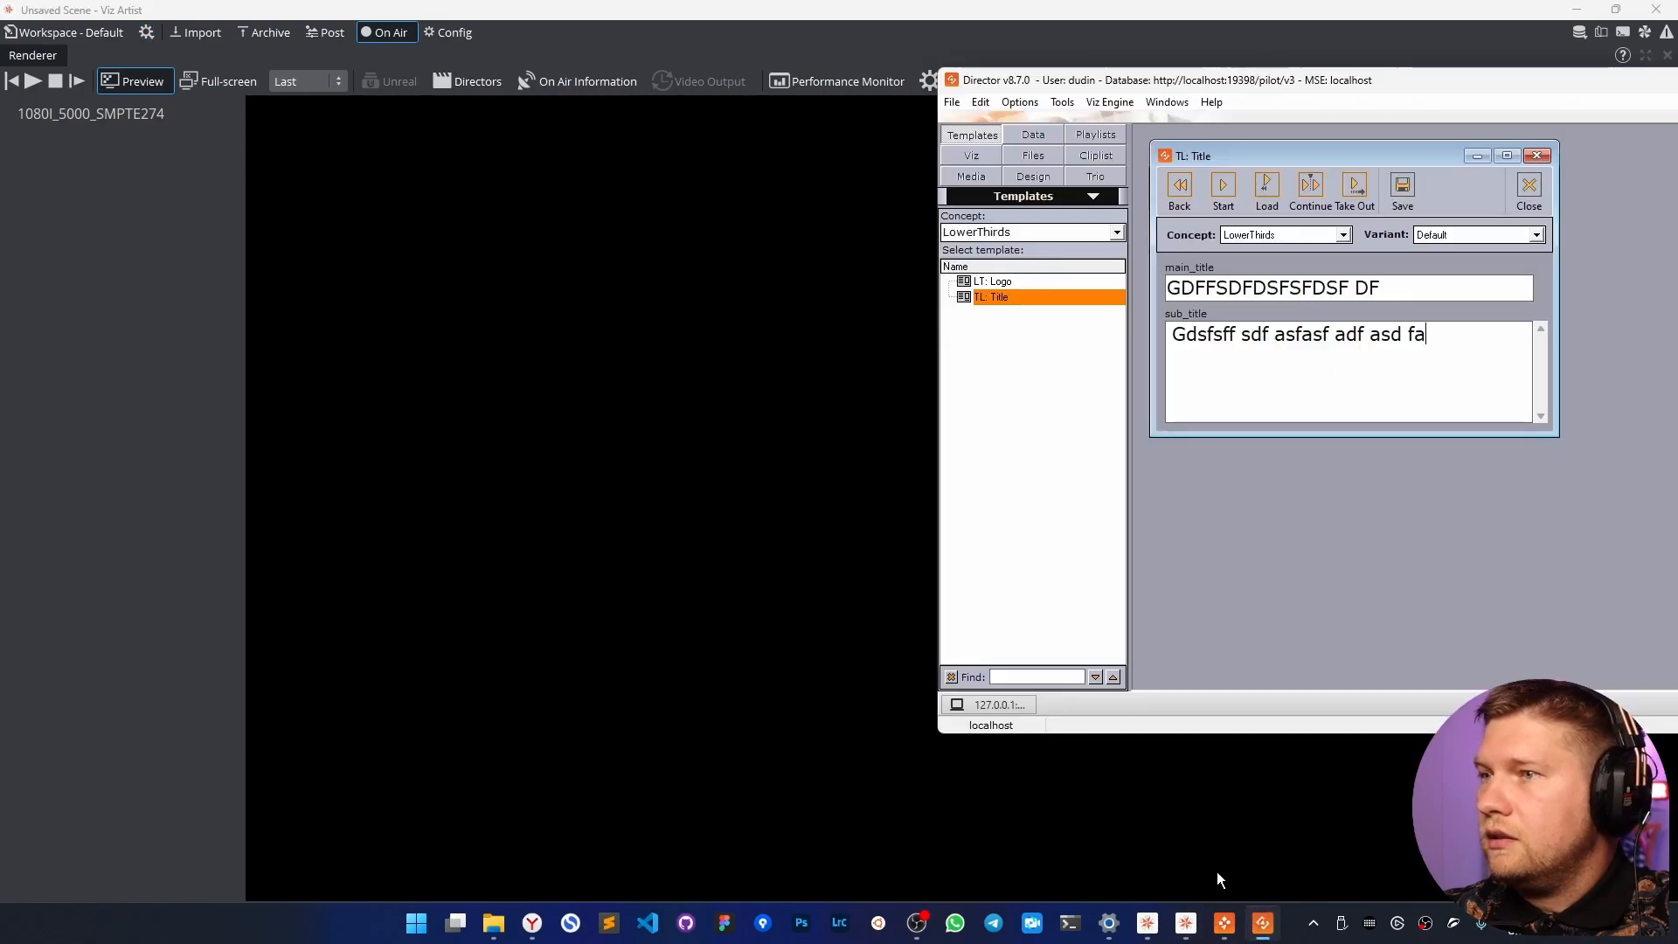
{"action": "left_click", "coordinate": [1224, 191]}
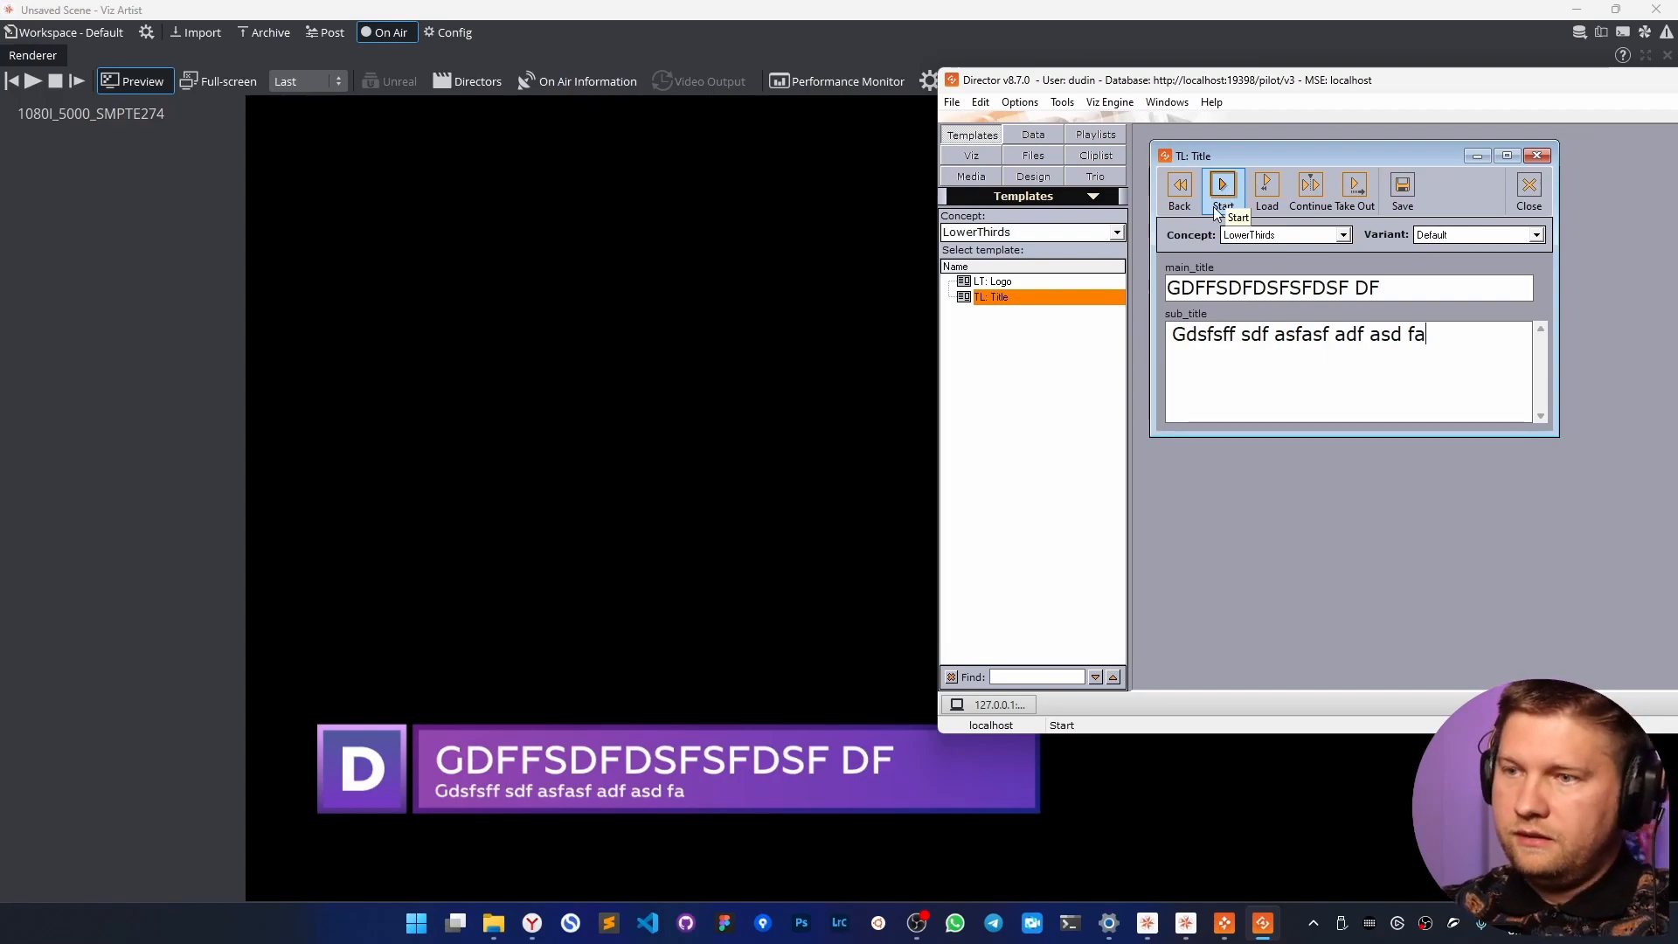
Clear main_title, add the lines "asdfasdfdasffadsfd" and "asdfasdfasdfasdfasdfaf" to sub_title, and update the title on air.
{"action": "left_click_drag", "start_coordinate": [1402, 286], "coordinate": [1148, 285]}
{"action": "key", "text": "BackSpace"}
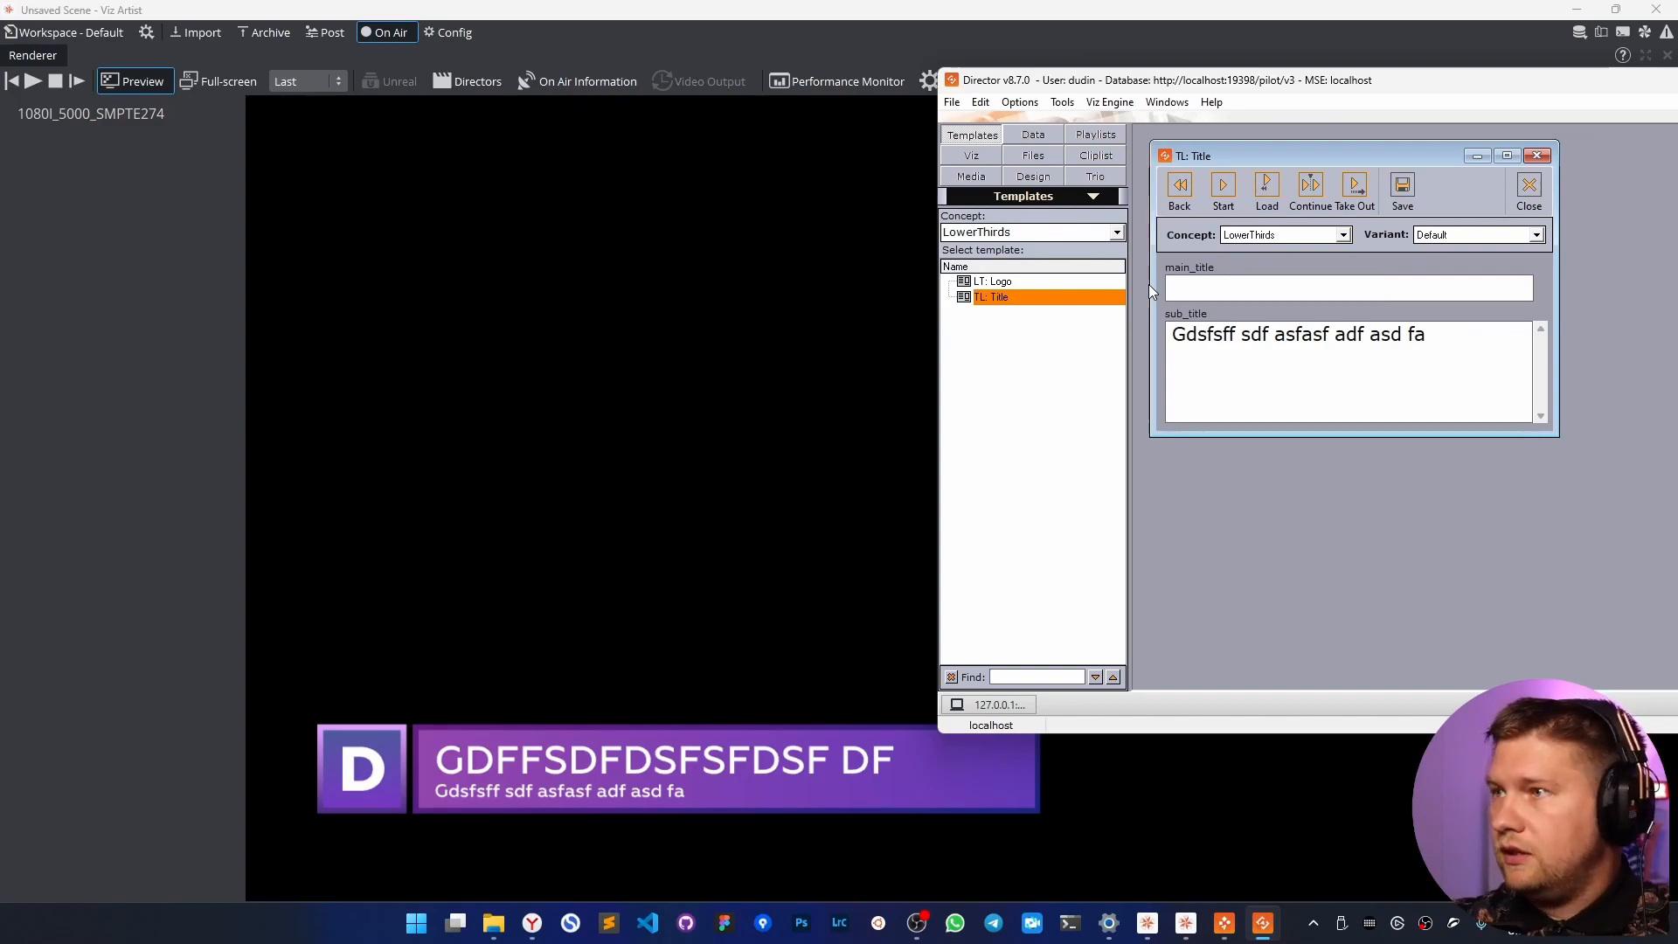
{"action": "left_click", "coordinate": [1450, 339]}
{"action": "type", "text": "asdfasdfdasffadsfd"}
{"action": "key", "text": "Return"}
{"action": "type", "text": "asdfasdfasdfasdfasdfaf"}
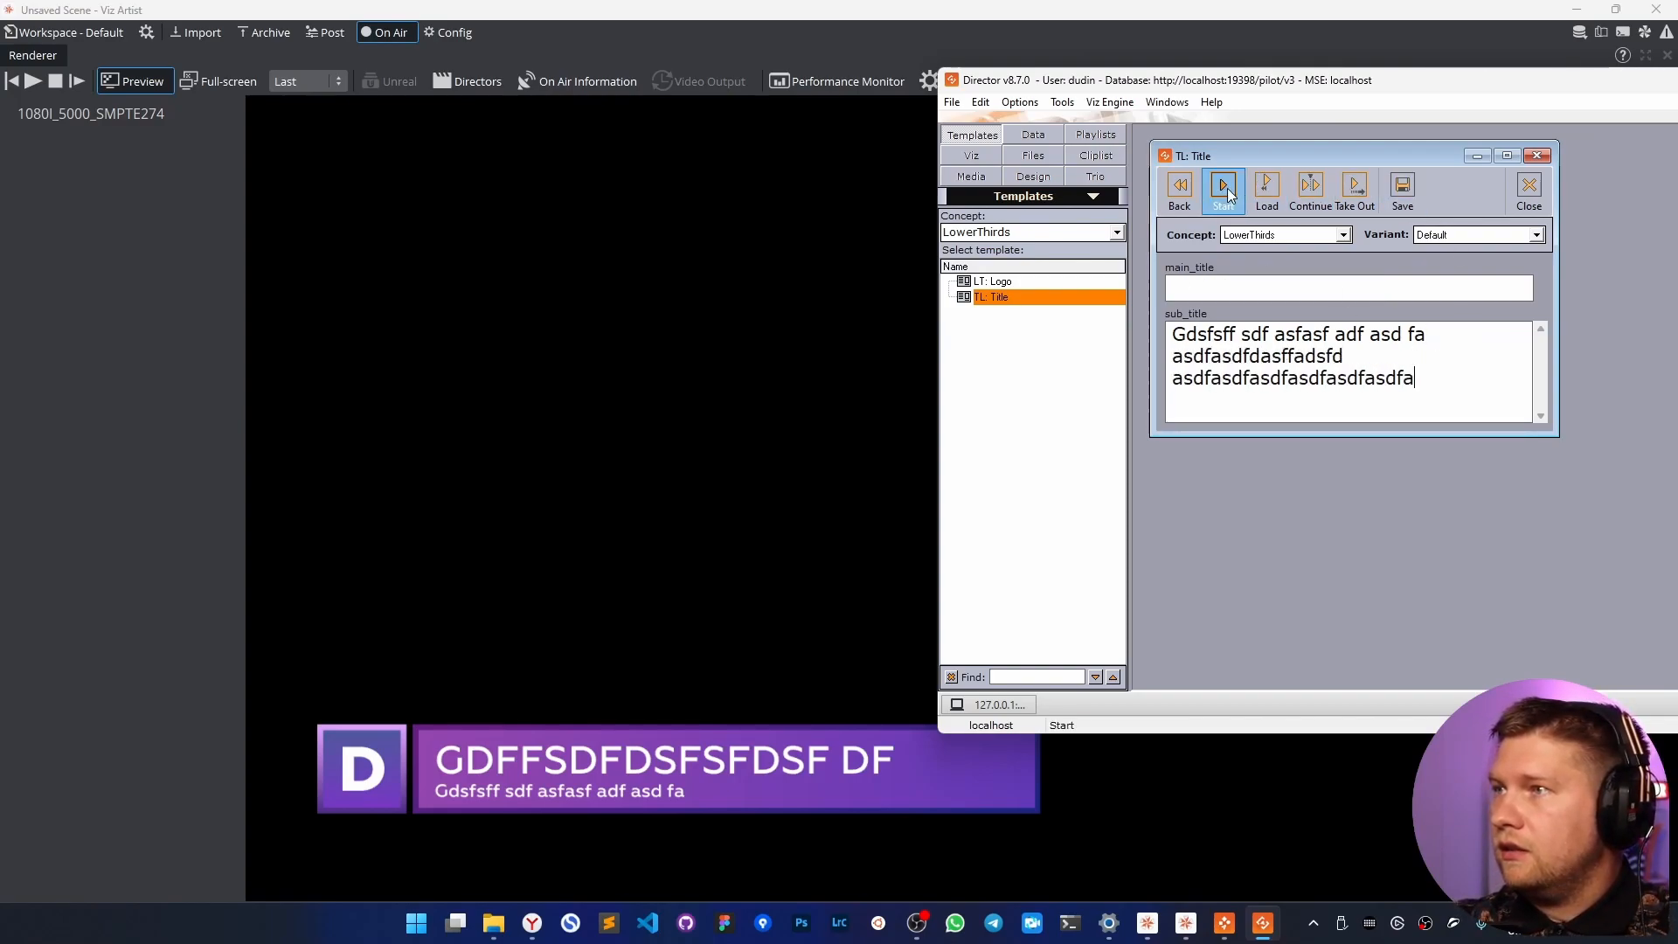
{"action": "left_click", "coordinate": [1224, 187]}
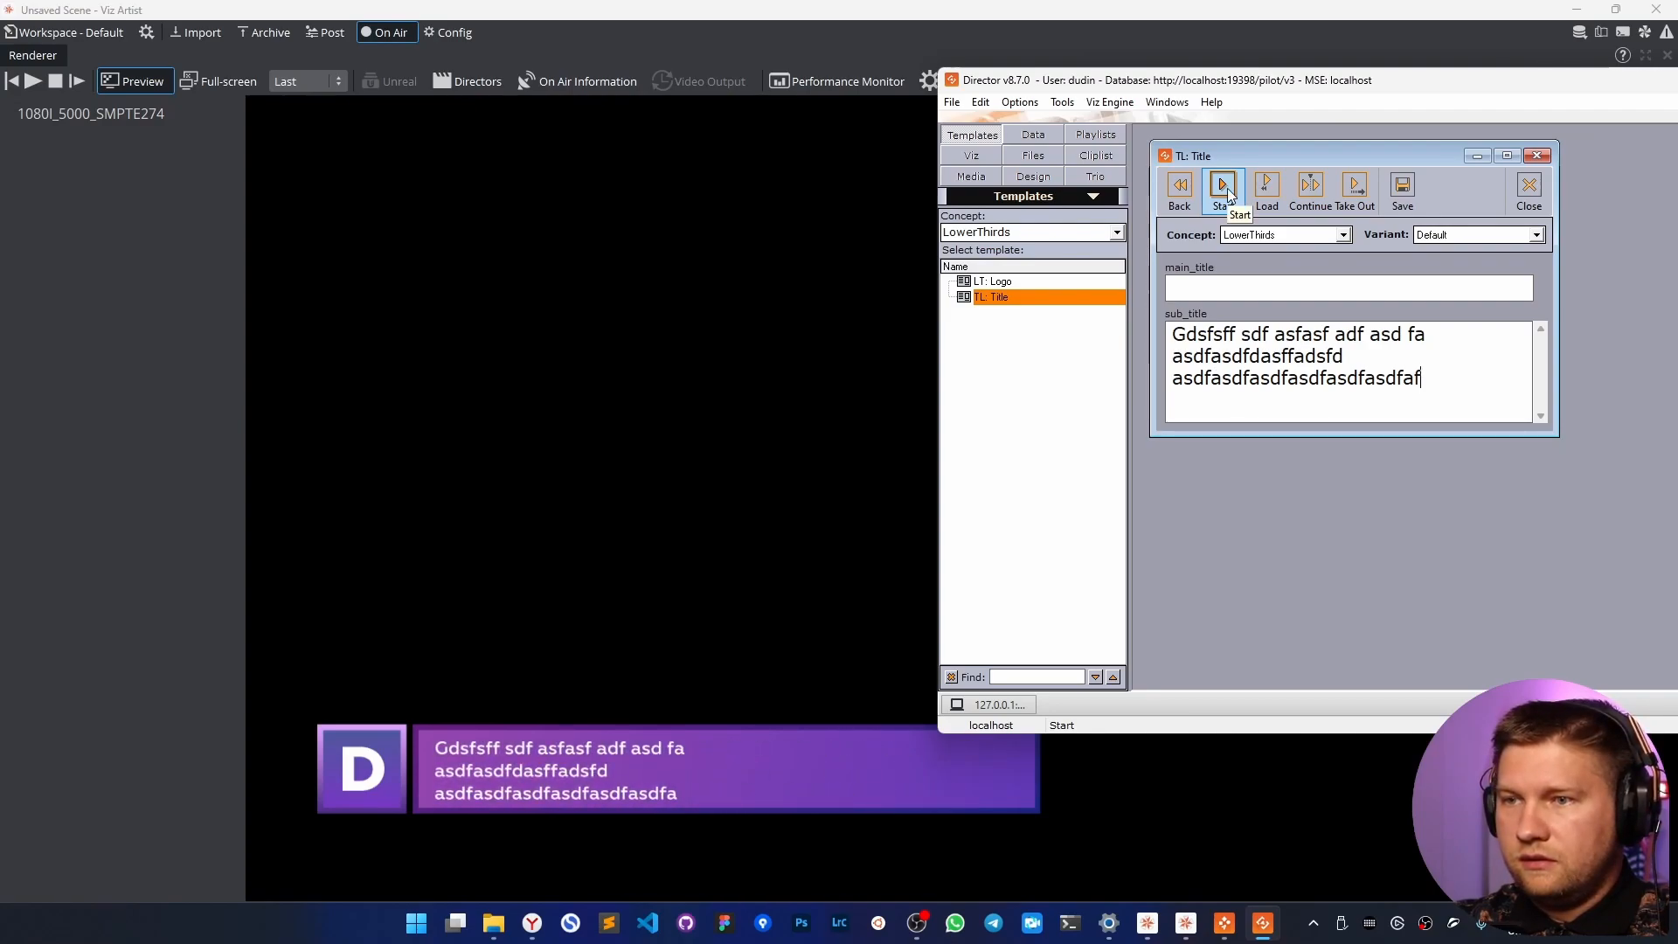
Replace sub_title with the two lines "Fdfdsfdsfs fasf asd f asdf" and "a sdf asf saf a sdf a", and update the title on air.
{"action": "key", "text": "ctrl+a"}
{"action": "type", "text": "Fdfdsfdsfs fasf asd f asdf"}
{"action": "key", "text": "Return"}
{"action": "type", "text": "a sdf asf saf a sdf a"}
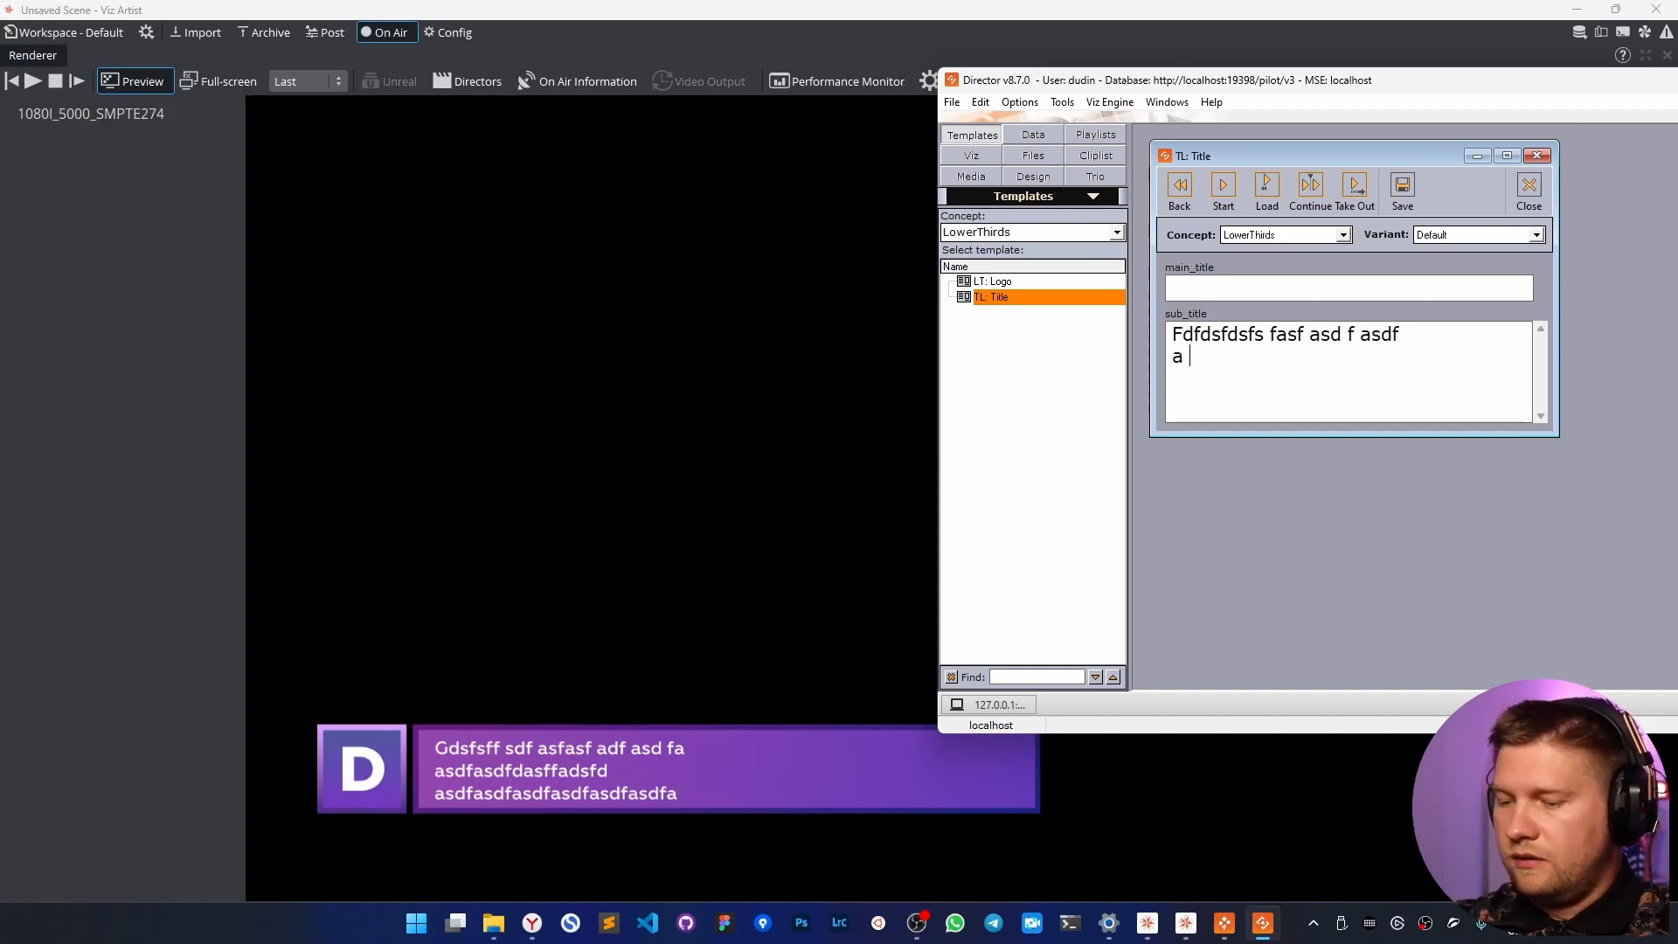
{"action": "left_click", "coordinate": [1219, 202]}
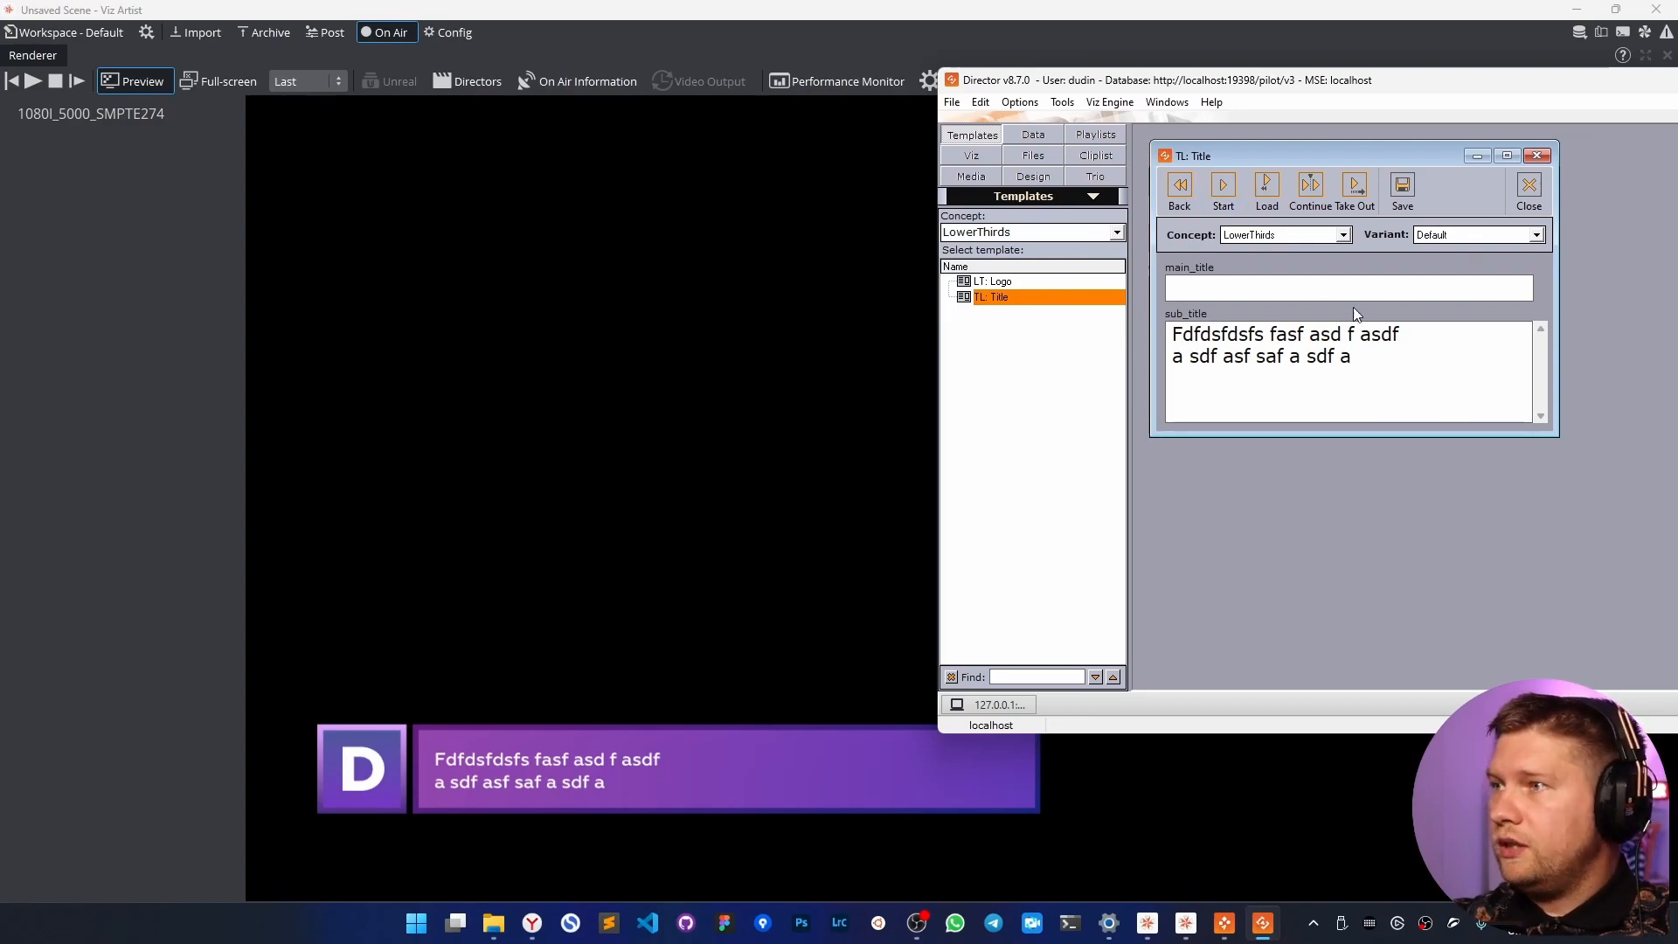
Fill main_title with "Fdfs f sdf adf df asdf asd fasd fa dfaasd" and update the title on air.
{"action": "type", "text": "f asdf asd fasd fa dfaasd"}
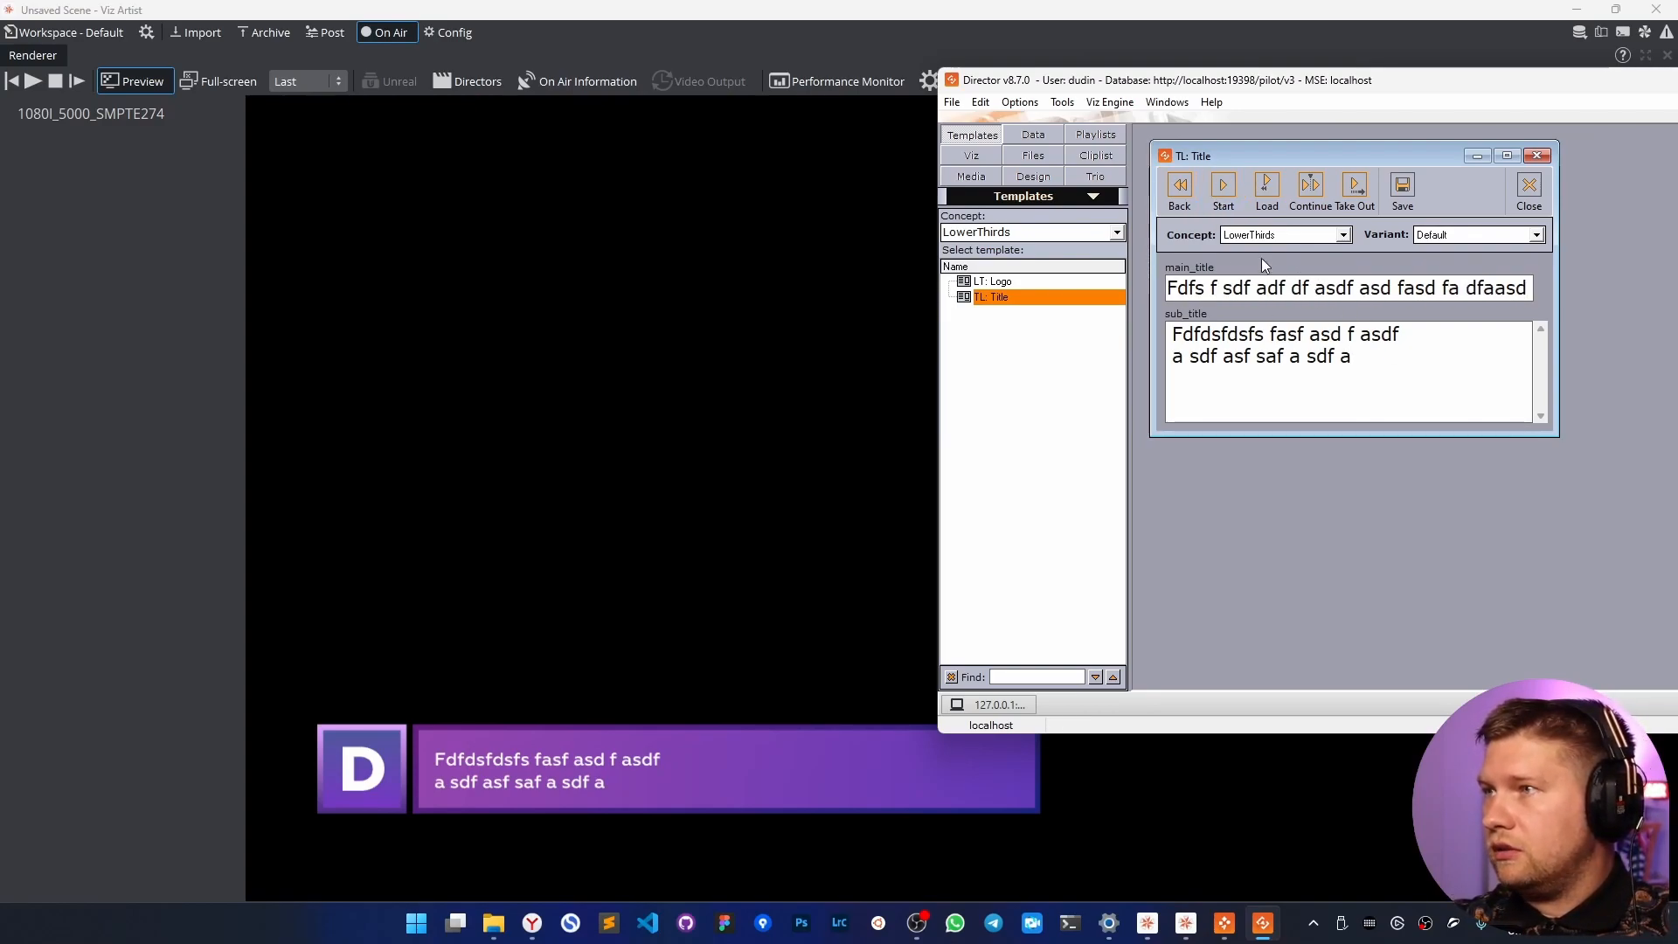
{"action": "left_click", "coordinate": [1224, 209]}
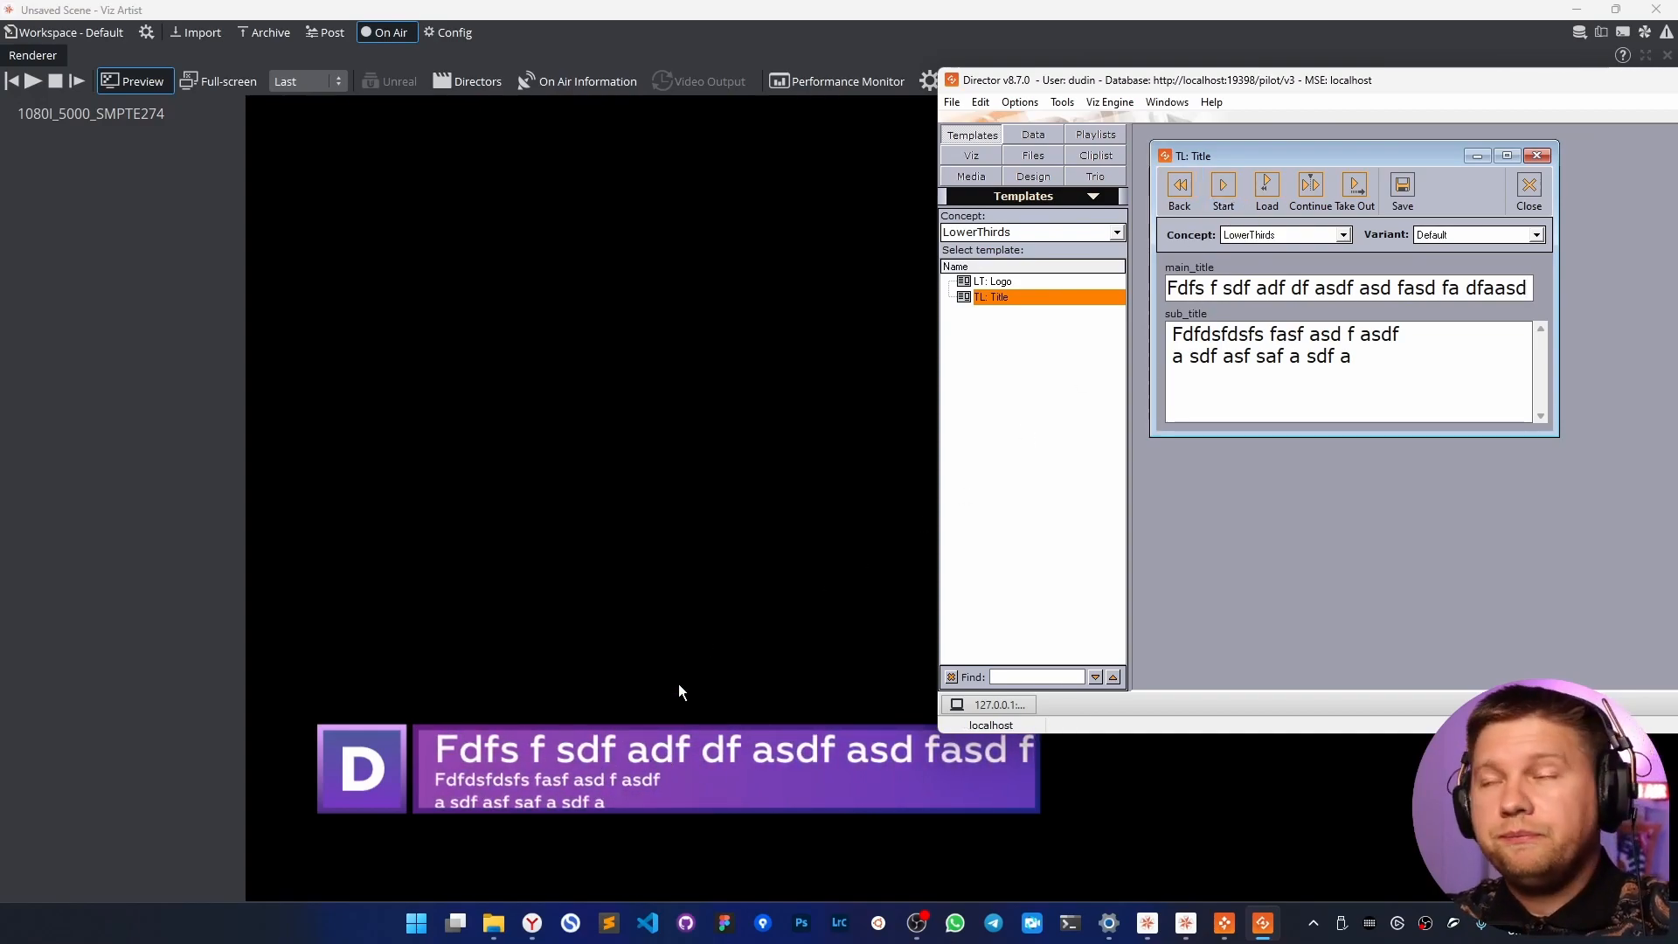
Delete the second line of sub_title, and open the Title scene from the LowerThirds folder in Viz Artist.
{"action": "left_click_drag", "start_coordinate": [1399, 356], "coordinate": [1424, 329]}
{"action": "key", "text": "BackSpace"}
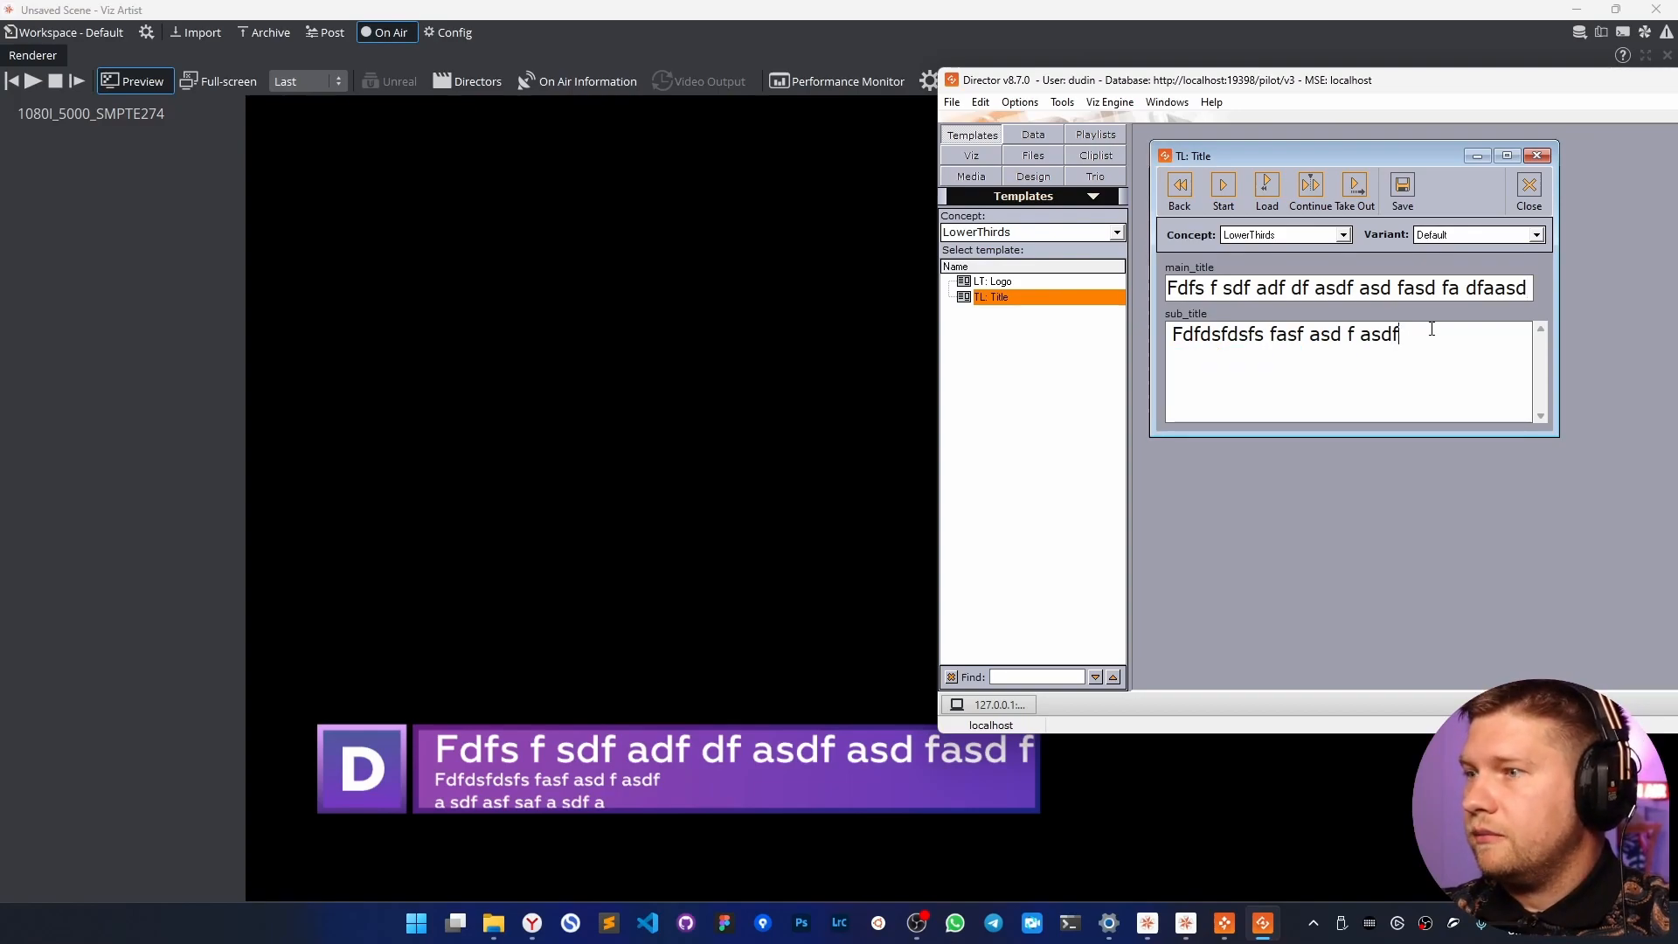
{"action": "left_click", "coordinate": [44, 32]}
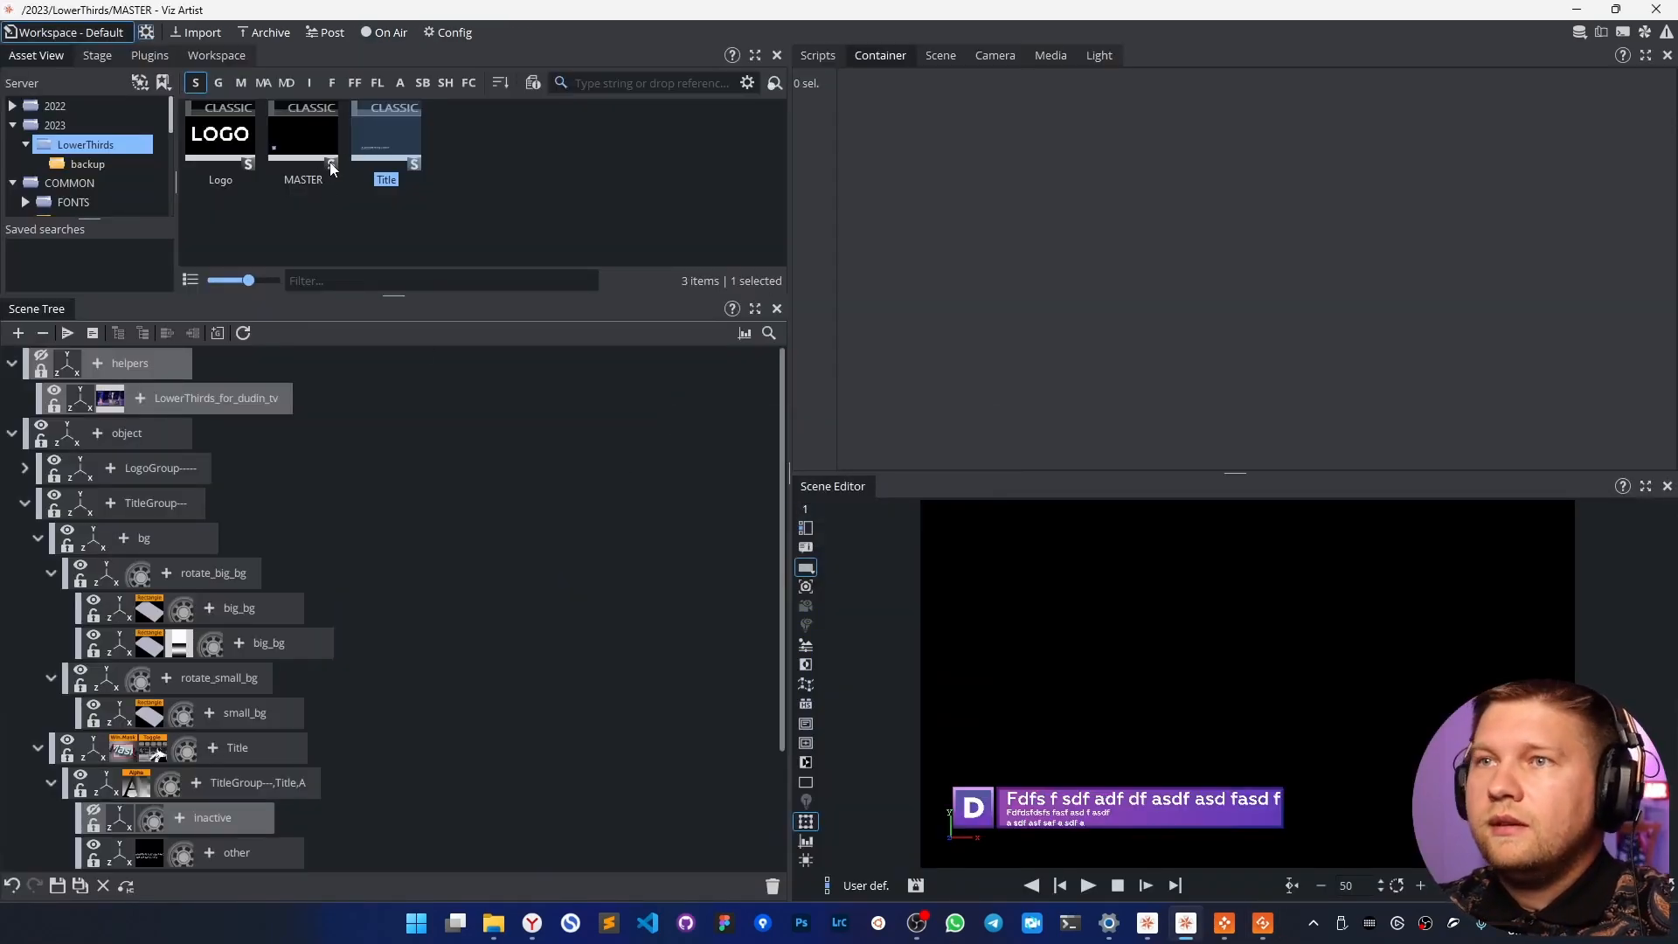
{"action": "double_click", "coordinate": [386, 140]}
{"action": "left_click", "coordinate": [852, 469]}
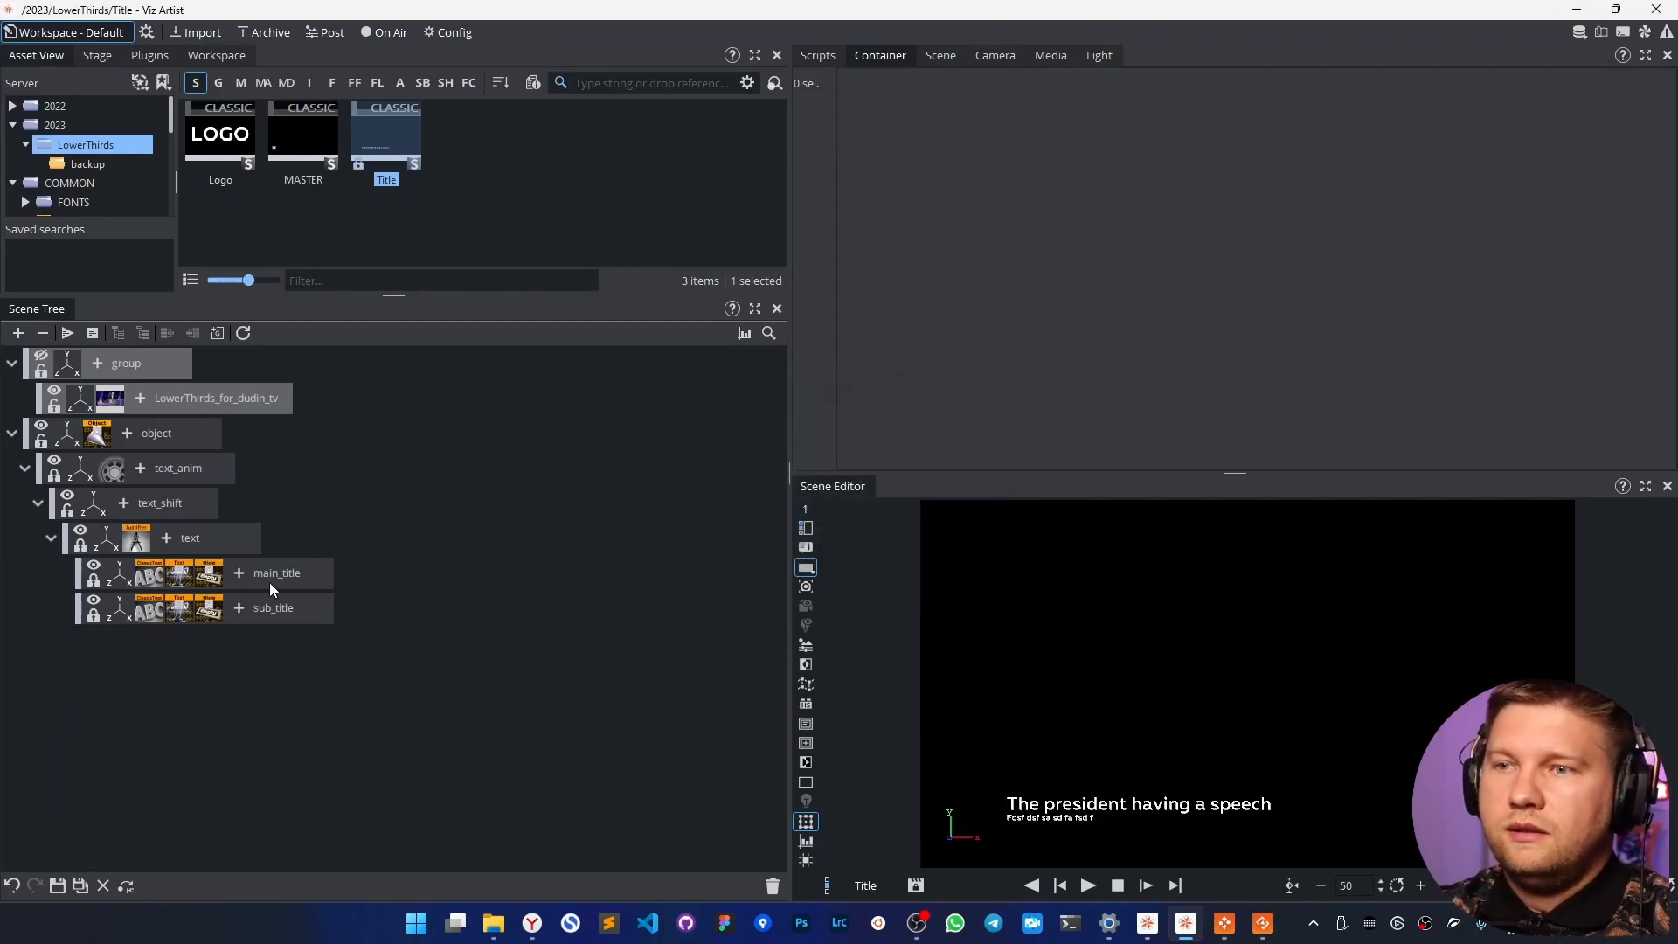
Show the reference image group, set its position to X 0, Y 0, Z -232, and scale it to the screen.
{"action": "left_click", "coordinate": [48, 360]}
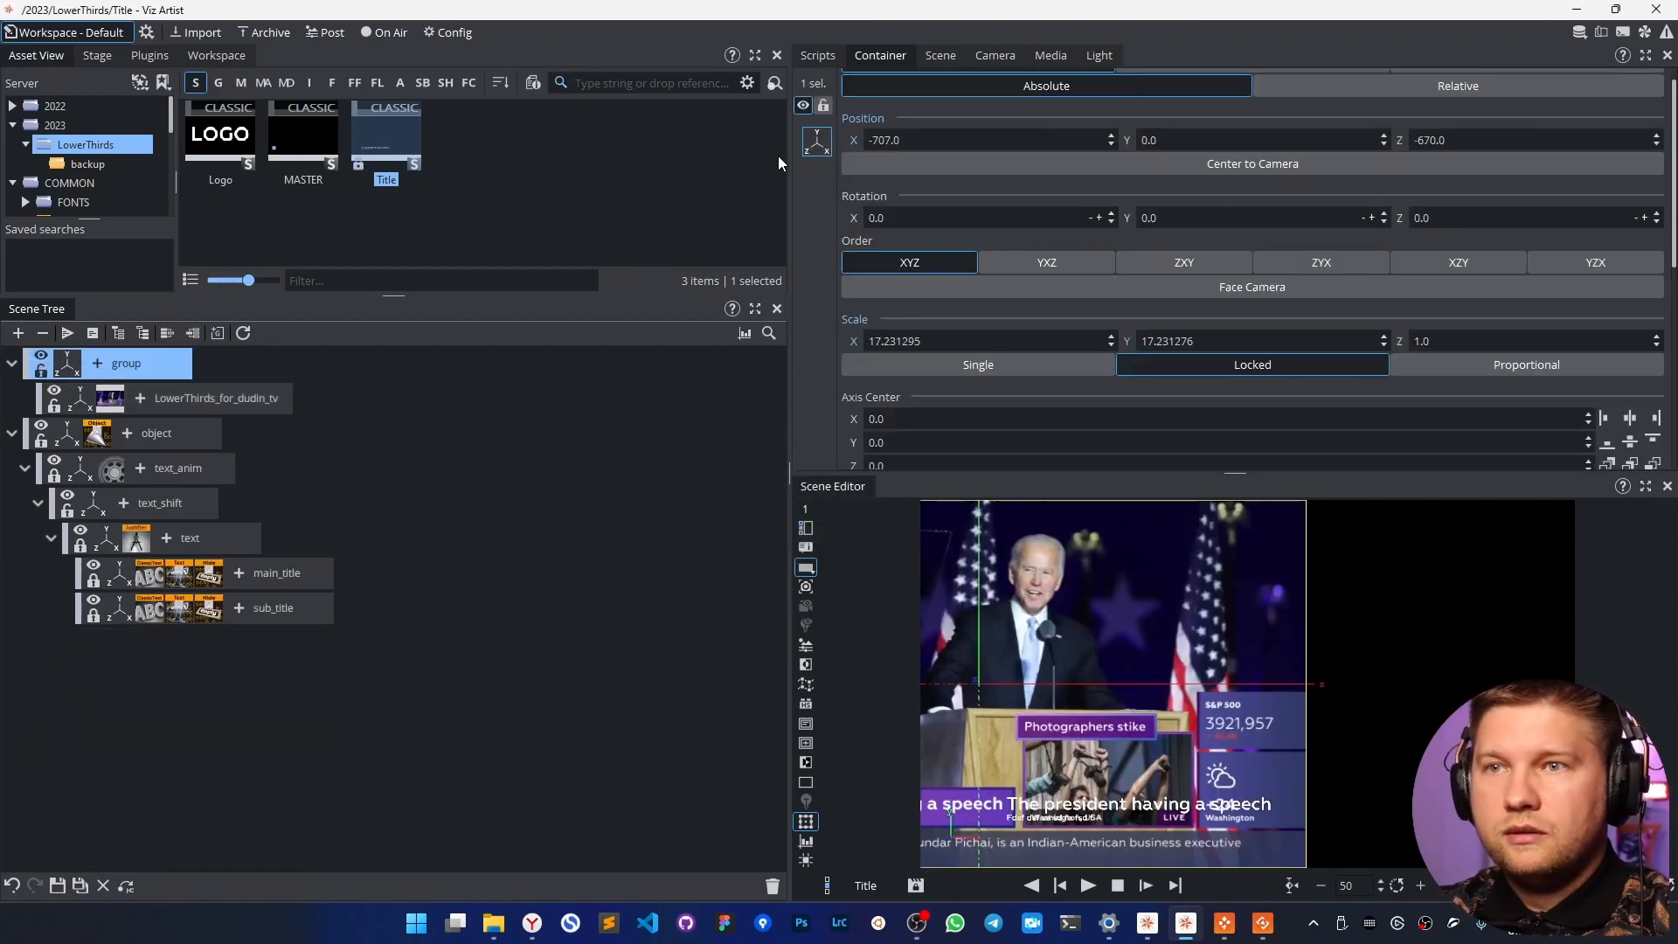
{"action": "left_click", "coordinate": [869, 119]}
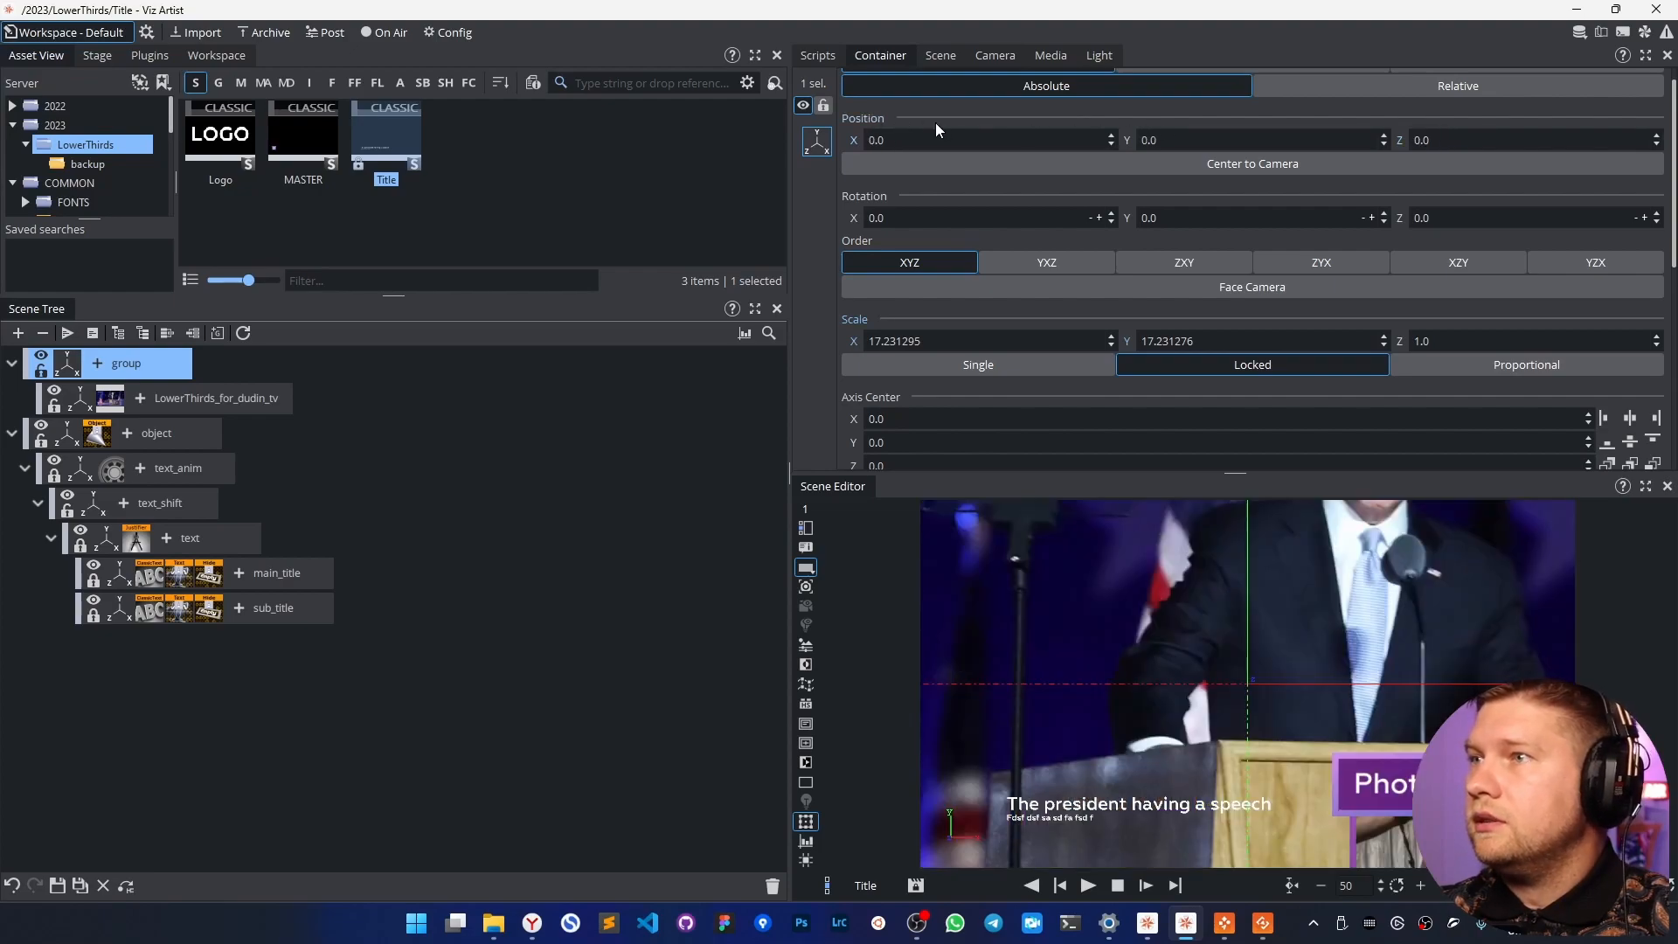
{"action": "left_click", "coordinate": [1252, 164]}
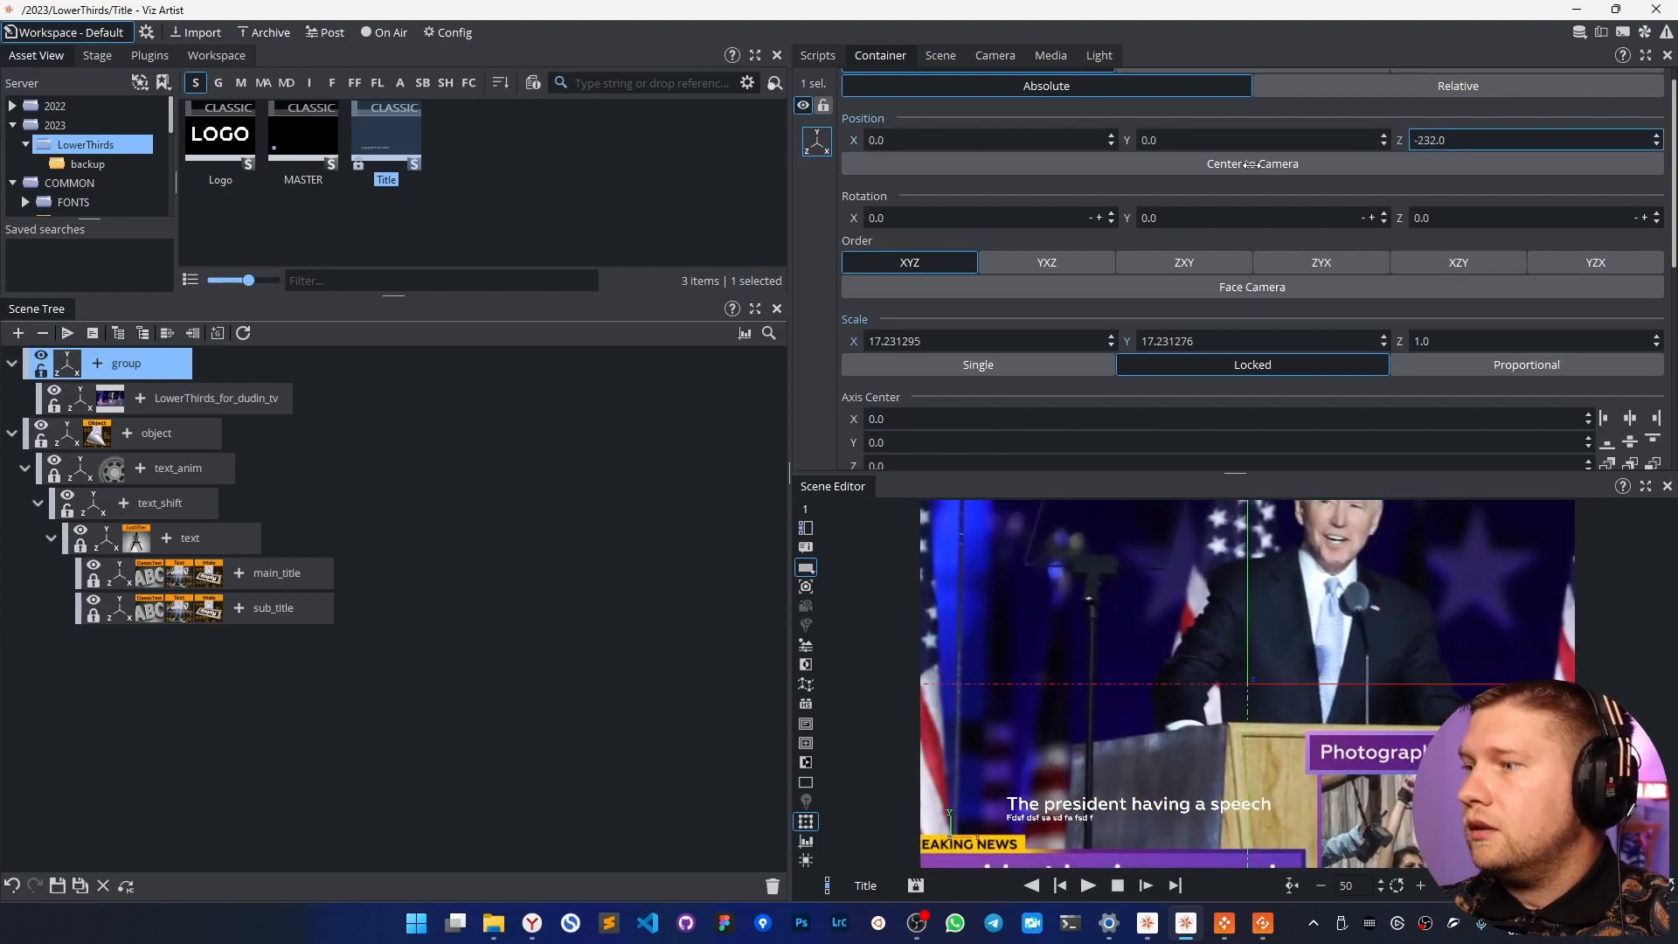
{"action": "scroll", "coordinate": [1416, 361], "scroll_direction": "down", "scroll_amount": 5}
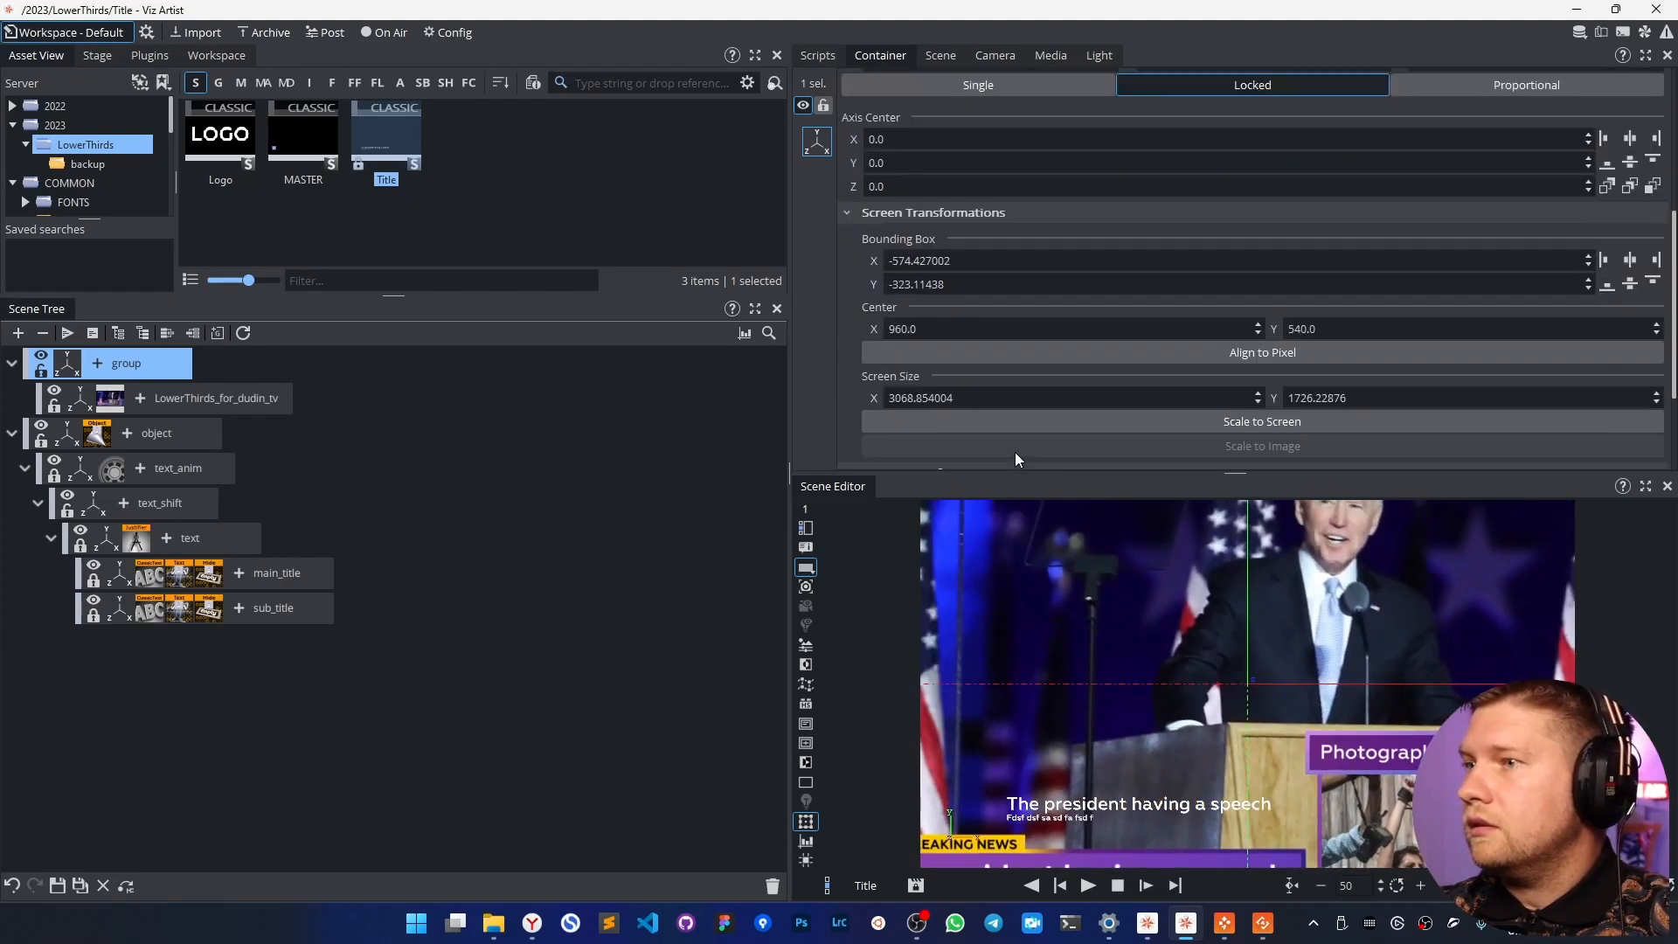
{"action": "left_click", "coordinate": [1204, 423]}
Load the dudin-tree workspace and set the reference image group's Y position to 51.
{"action": "left_click", "coordinate": [146, 33]}
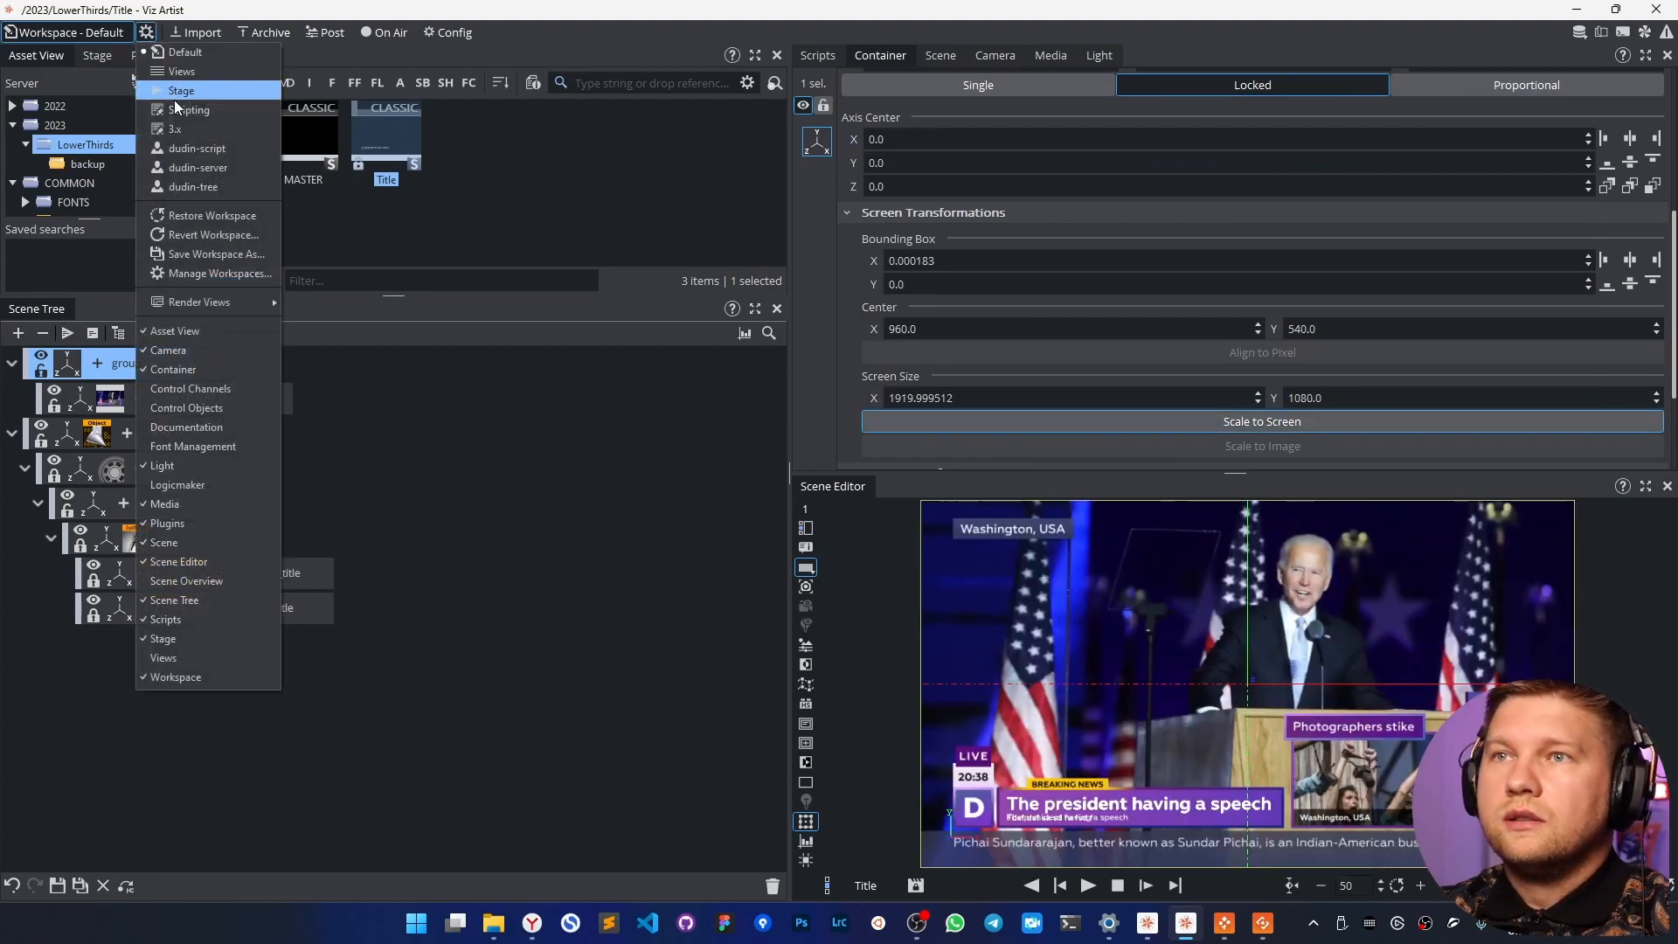
{"action": "left_click", "coordinate": [183, 187]}
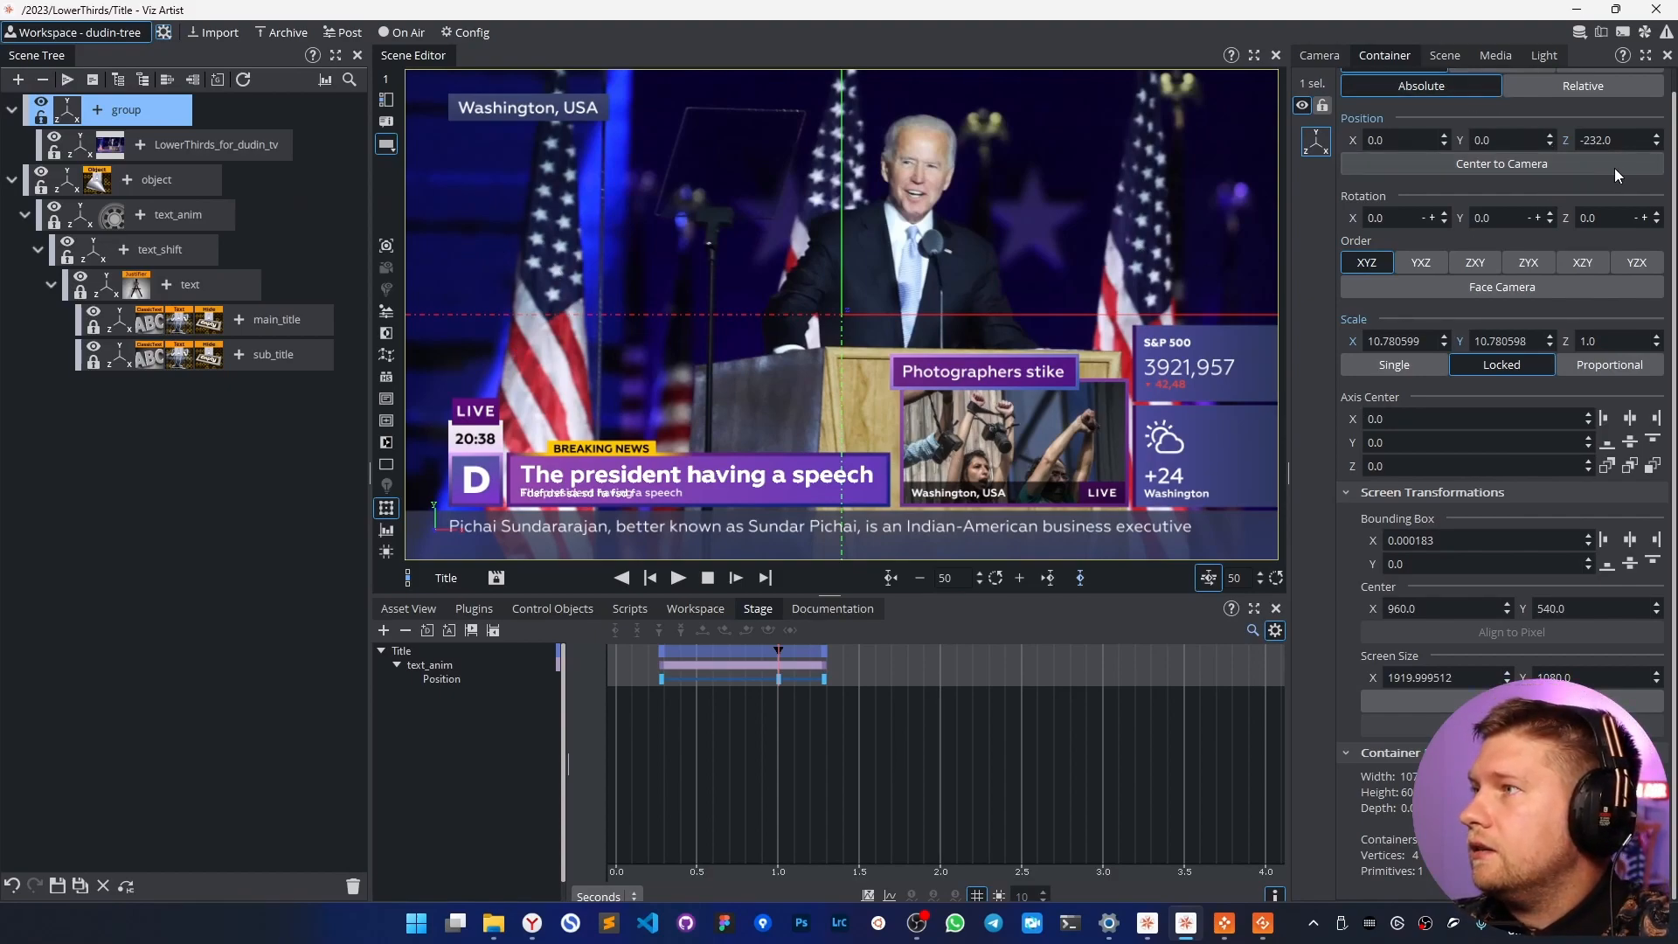
{"action": "left_click_drag", "start_coordinate": [1478, 140], "coordinate": [1533, 140]}
Add the Maxsize plugin to the main_title container.
{"action": "left_click", "coordinate": [279, 320]}
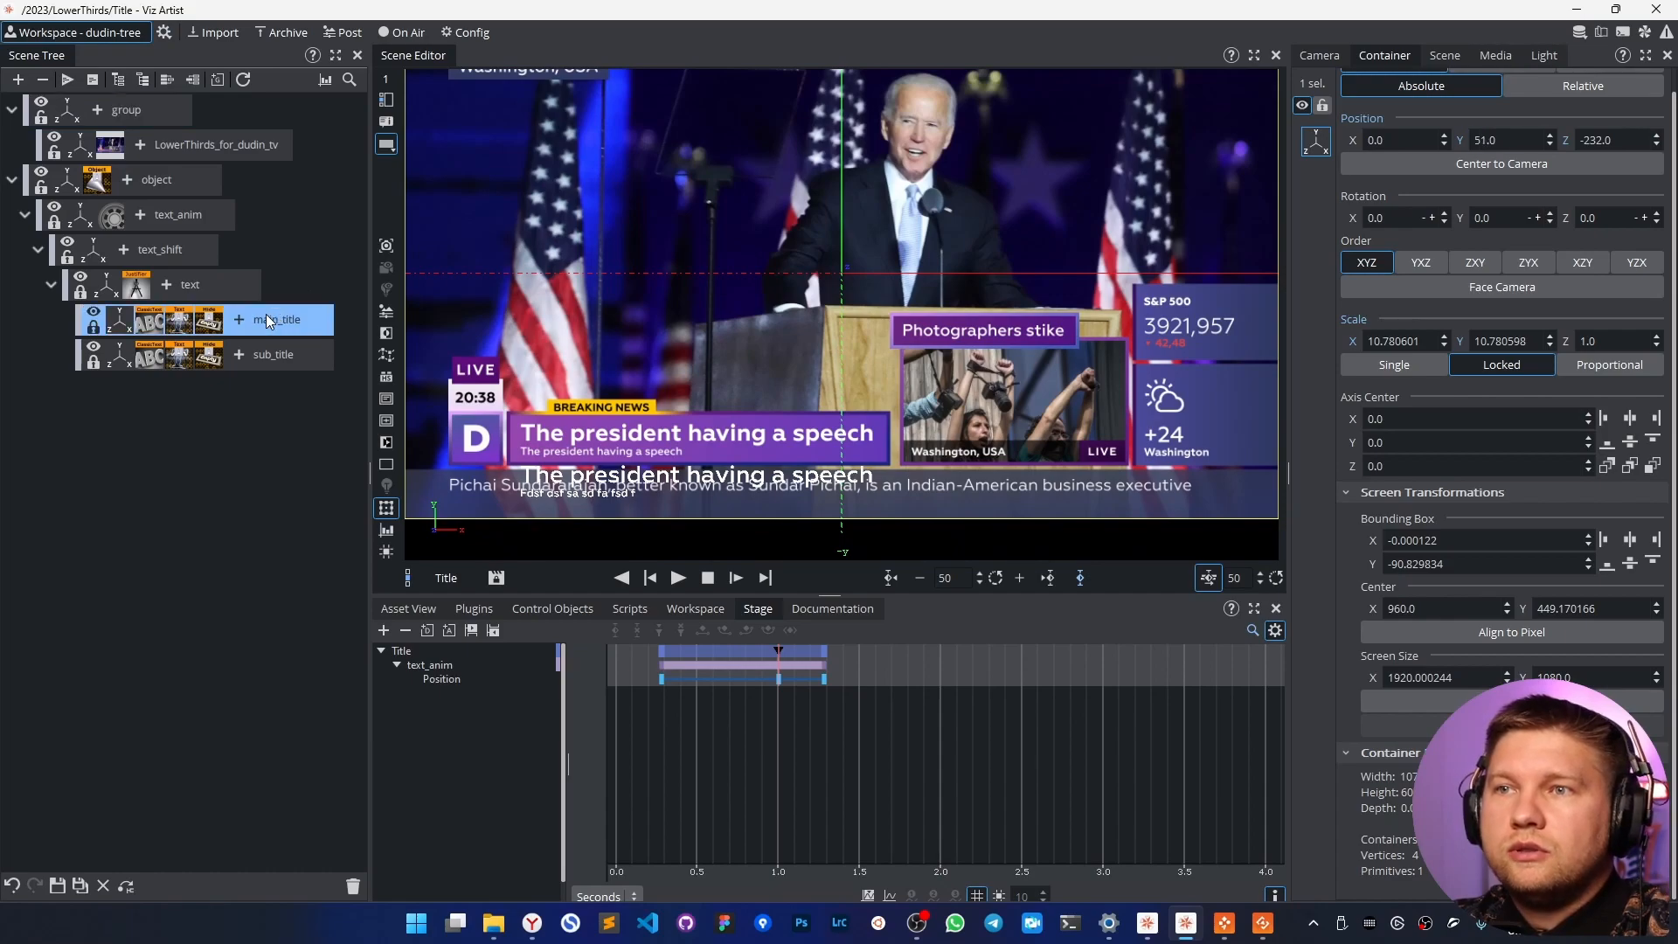
{"action": "left_click", "coordinate": [237, 318]}
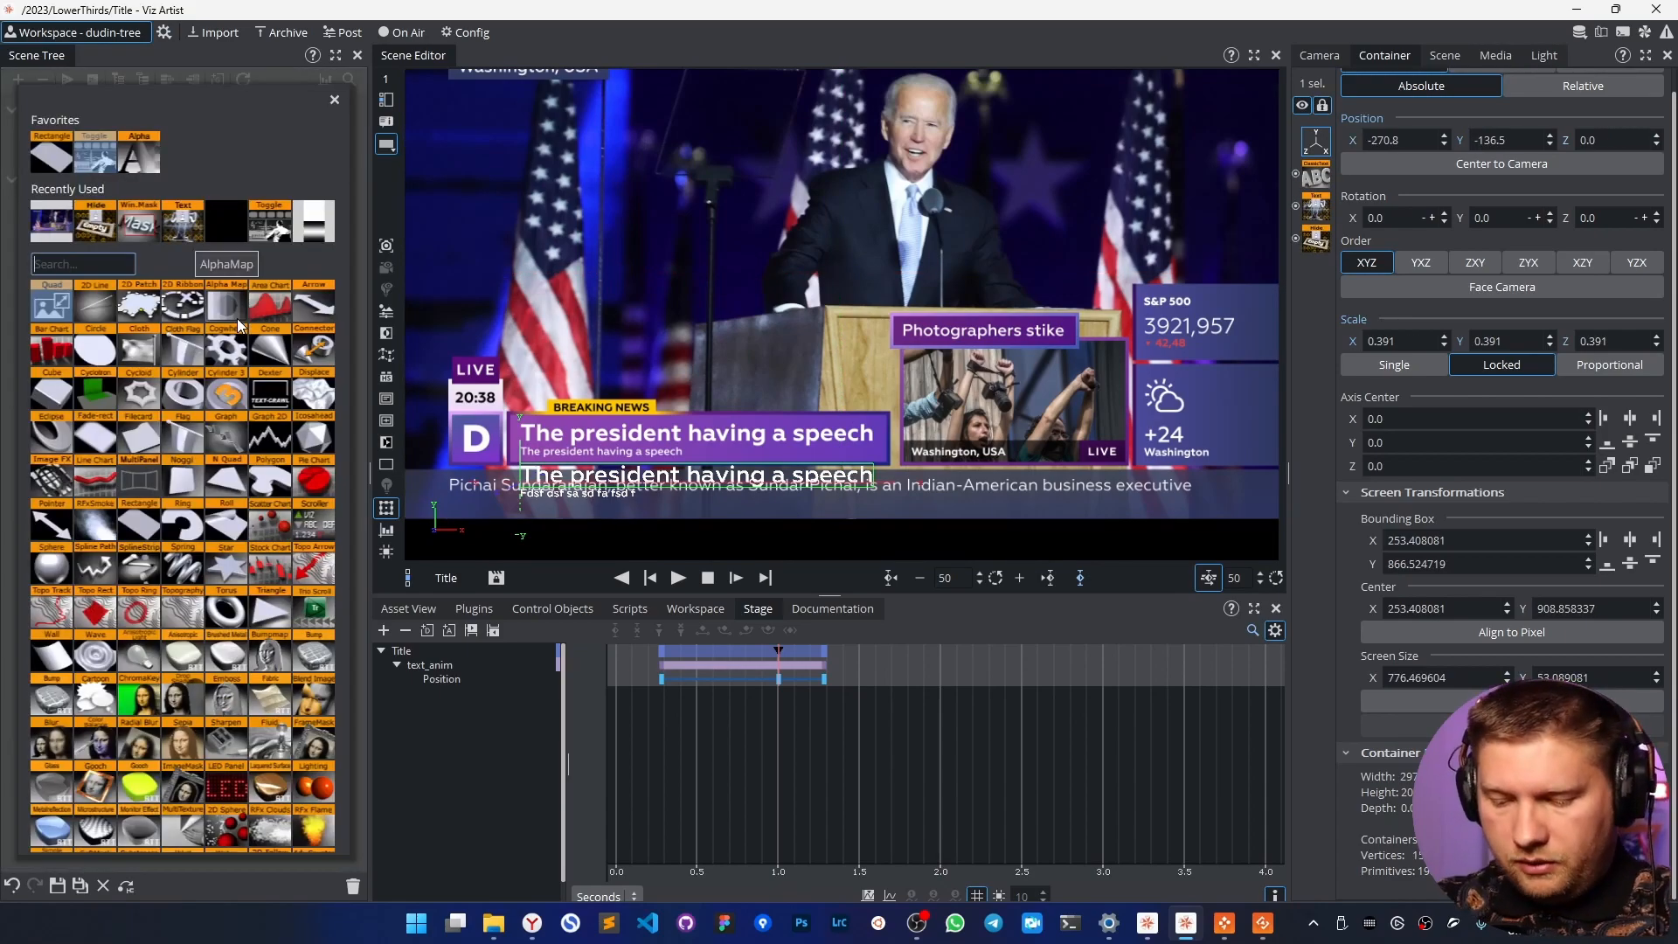
{"action": "type", "text": "Max"}
{"action": "left_click", "coordinate": [126, 311]}
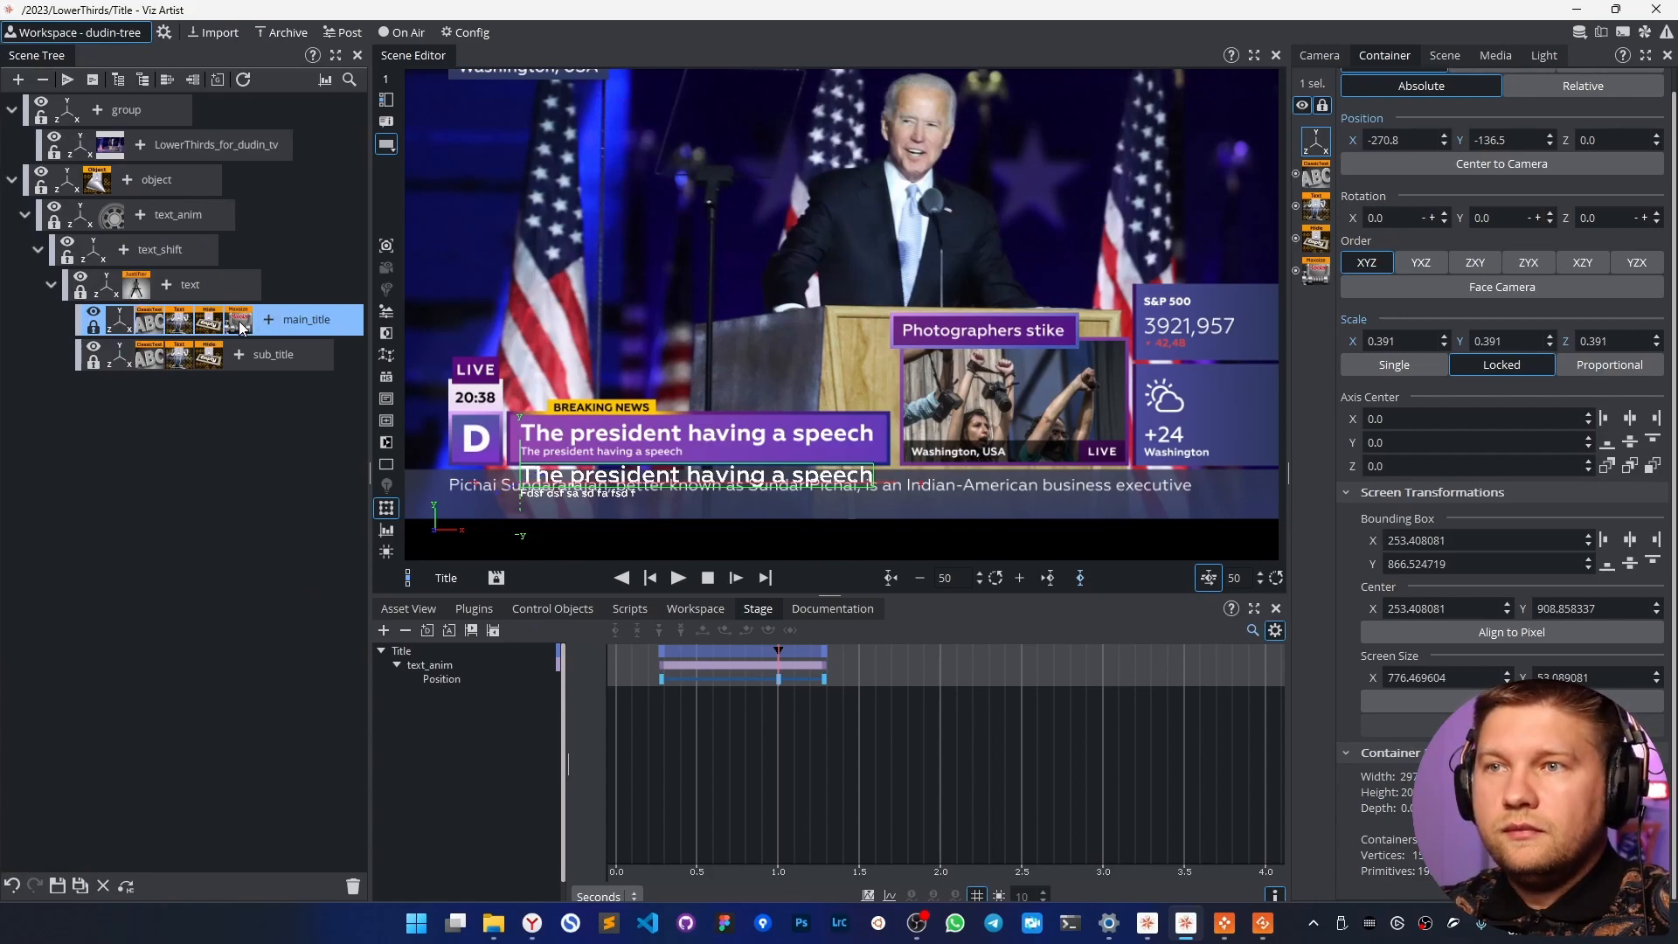
Append the test text "sdfsdfs" to main_title, enable Scale y in its Maxsize settings, and set Max width to 770.
{"action": "left_click", "coordinate": [148, 323]}
{"action": "type", "text": "sdfsdfs"}
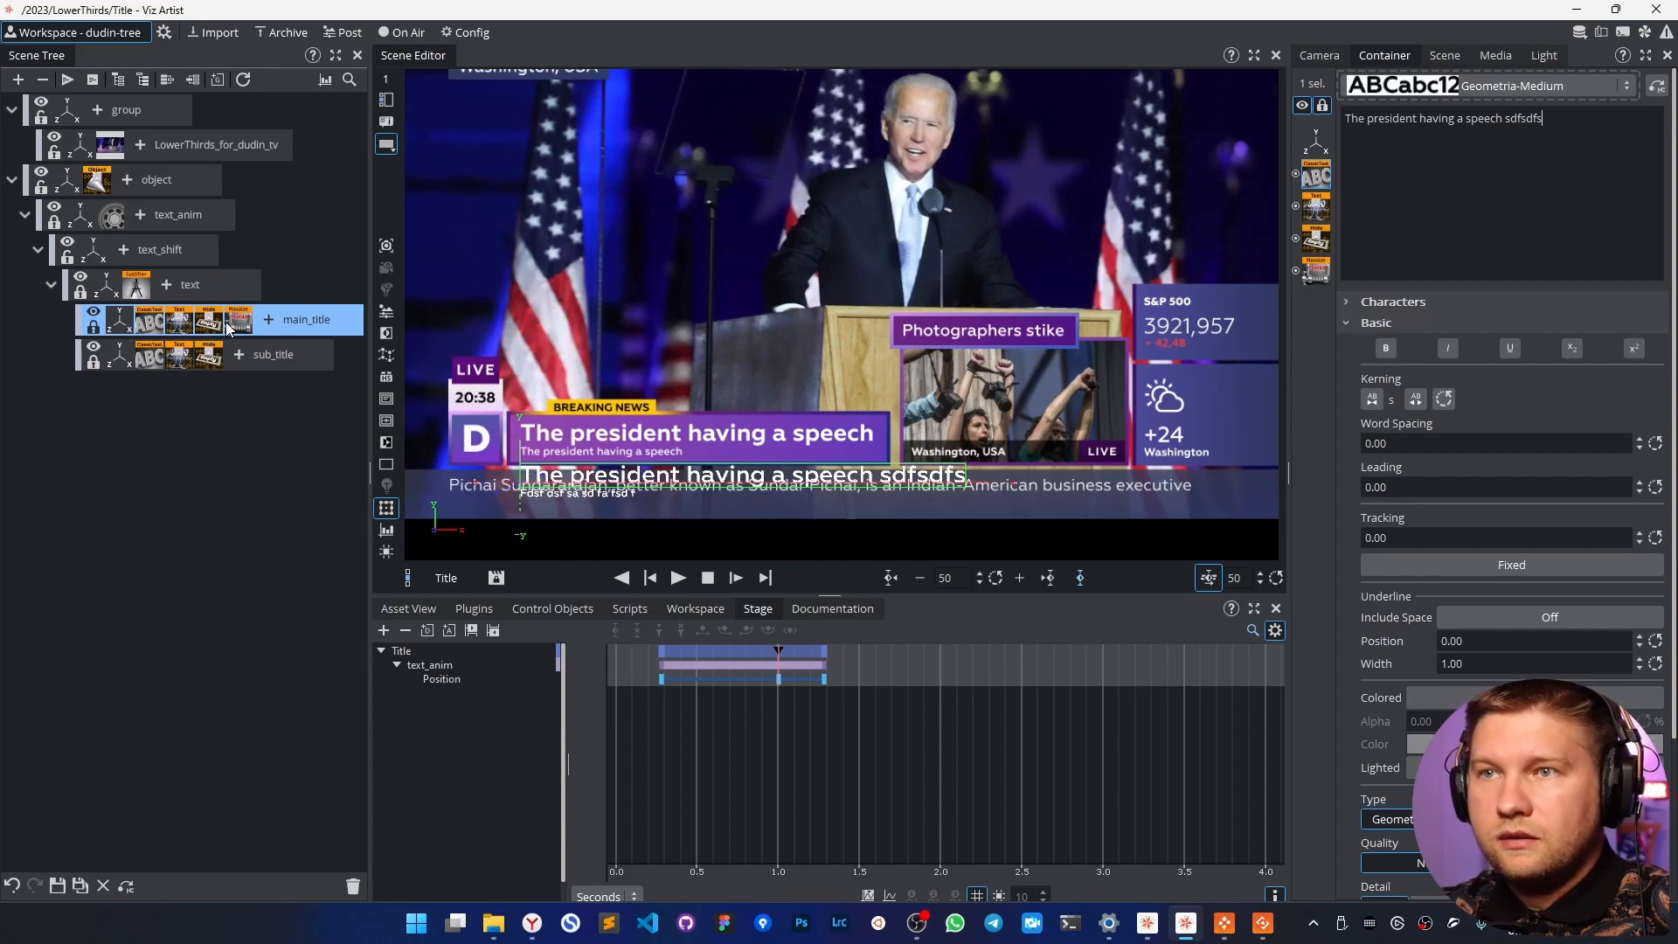
{"action": "left_click", "coordinate": [239, 321]}
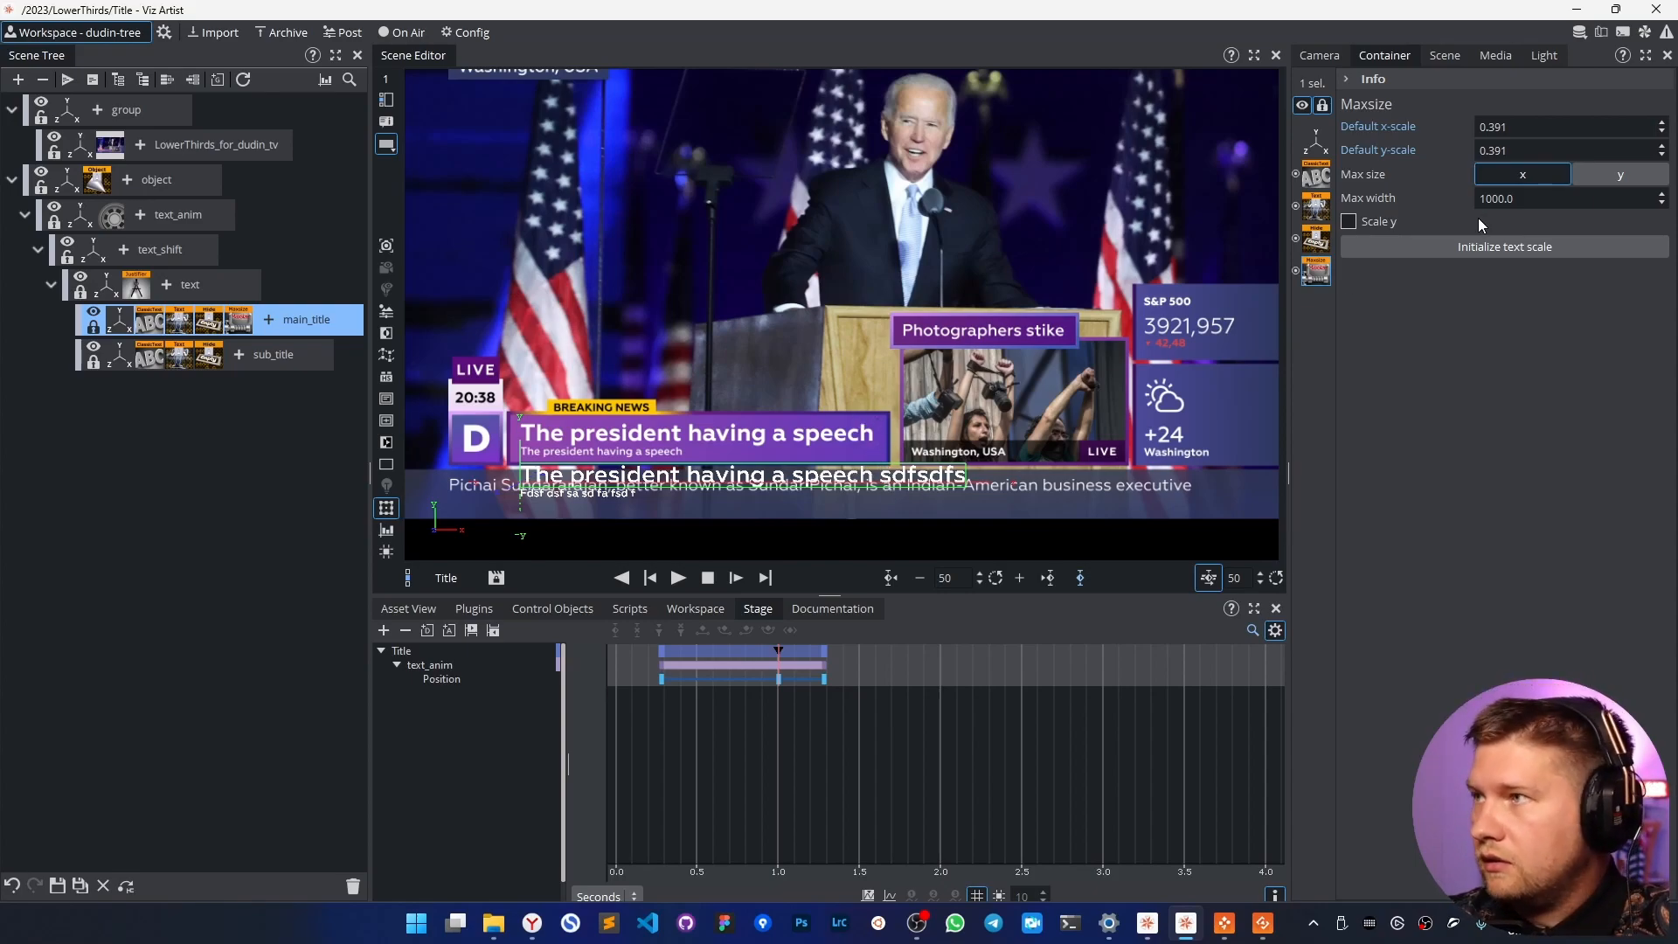
{"action": "left_click", "coordinate": [1349, 222]}
{"action": "left_click_drag", "start_coordinate": [1528, 202], "coordinate": [1323, 209]}
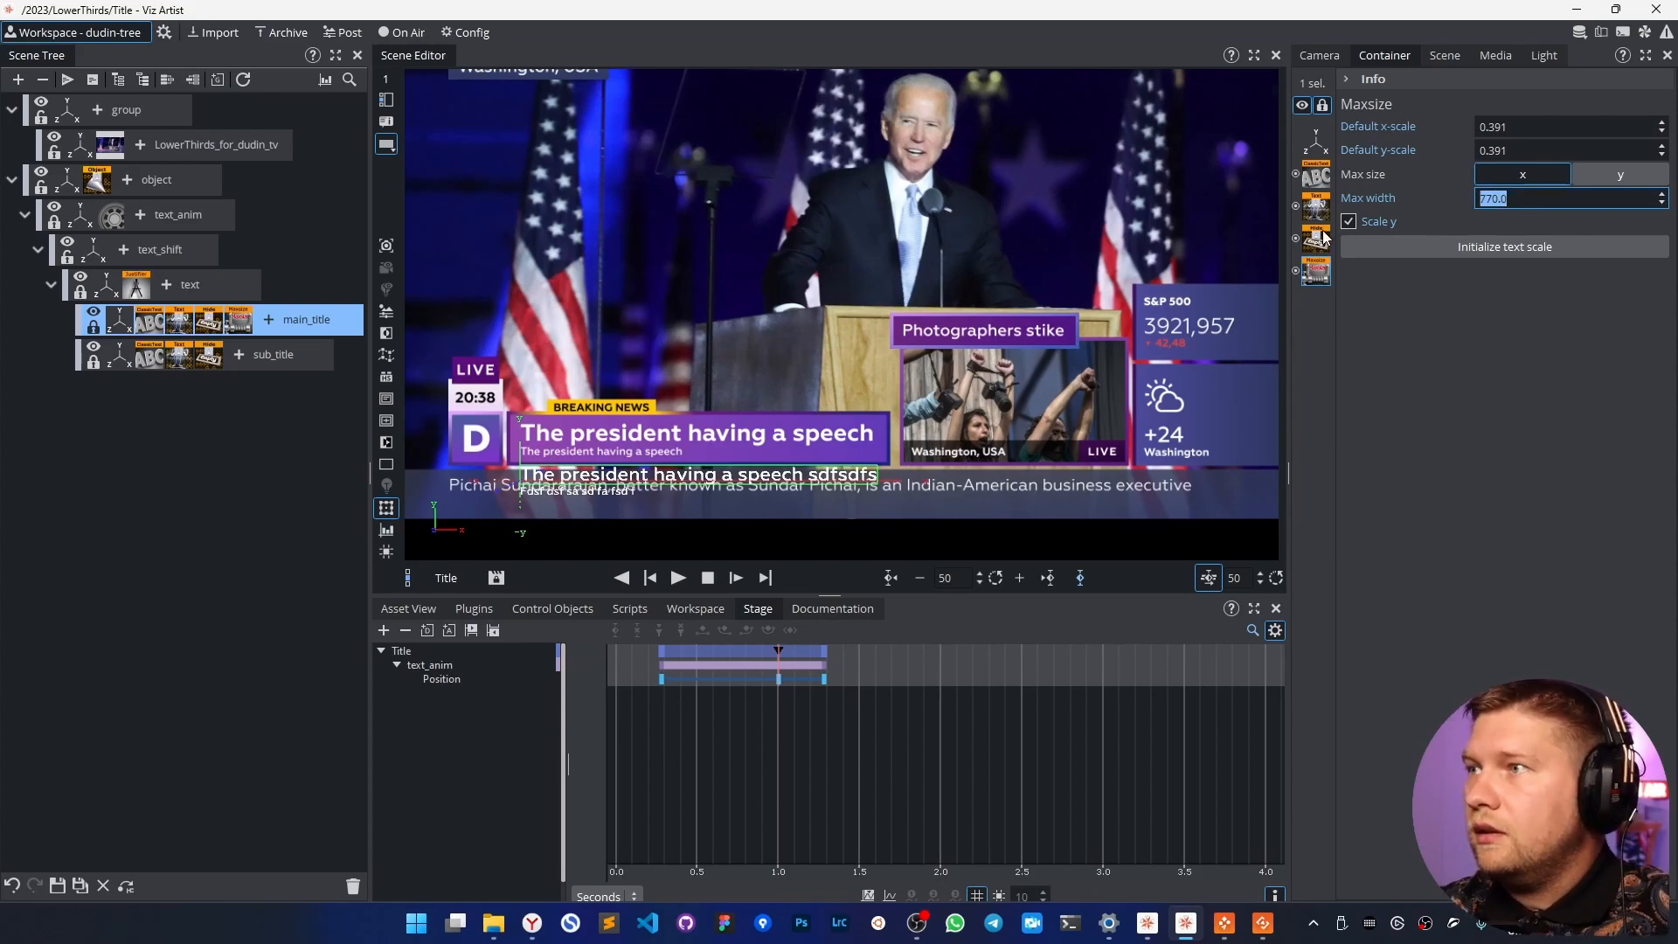
Remove the test characters from main_title so its text reads "The president having a speech".
{"action": "left_click", "coordinate": [1318, 180]}
{"action": "key", "text": "BackSpace"}
{"action": "key", "text": "BackSpace"}
{"action": "key", "text": "BackSpace"}
{"action": "key", "text": "BackSpace"}
{"action": "key", "text": "BackSpace"}
{"action": "key", "text": "BackSpace"}
{"action": "key", "text": "BackSpace"}
{"action": "key", "text": "BackSpace"}
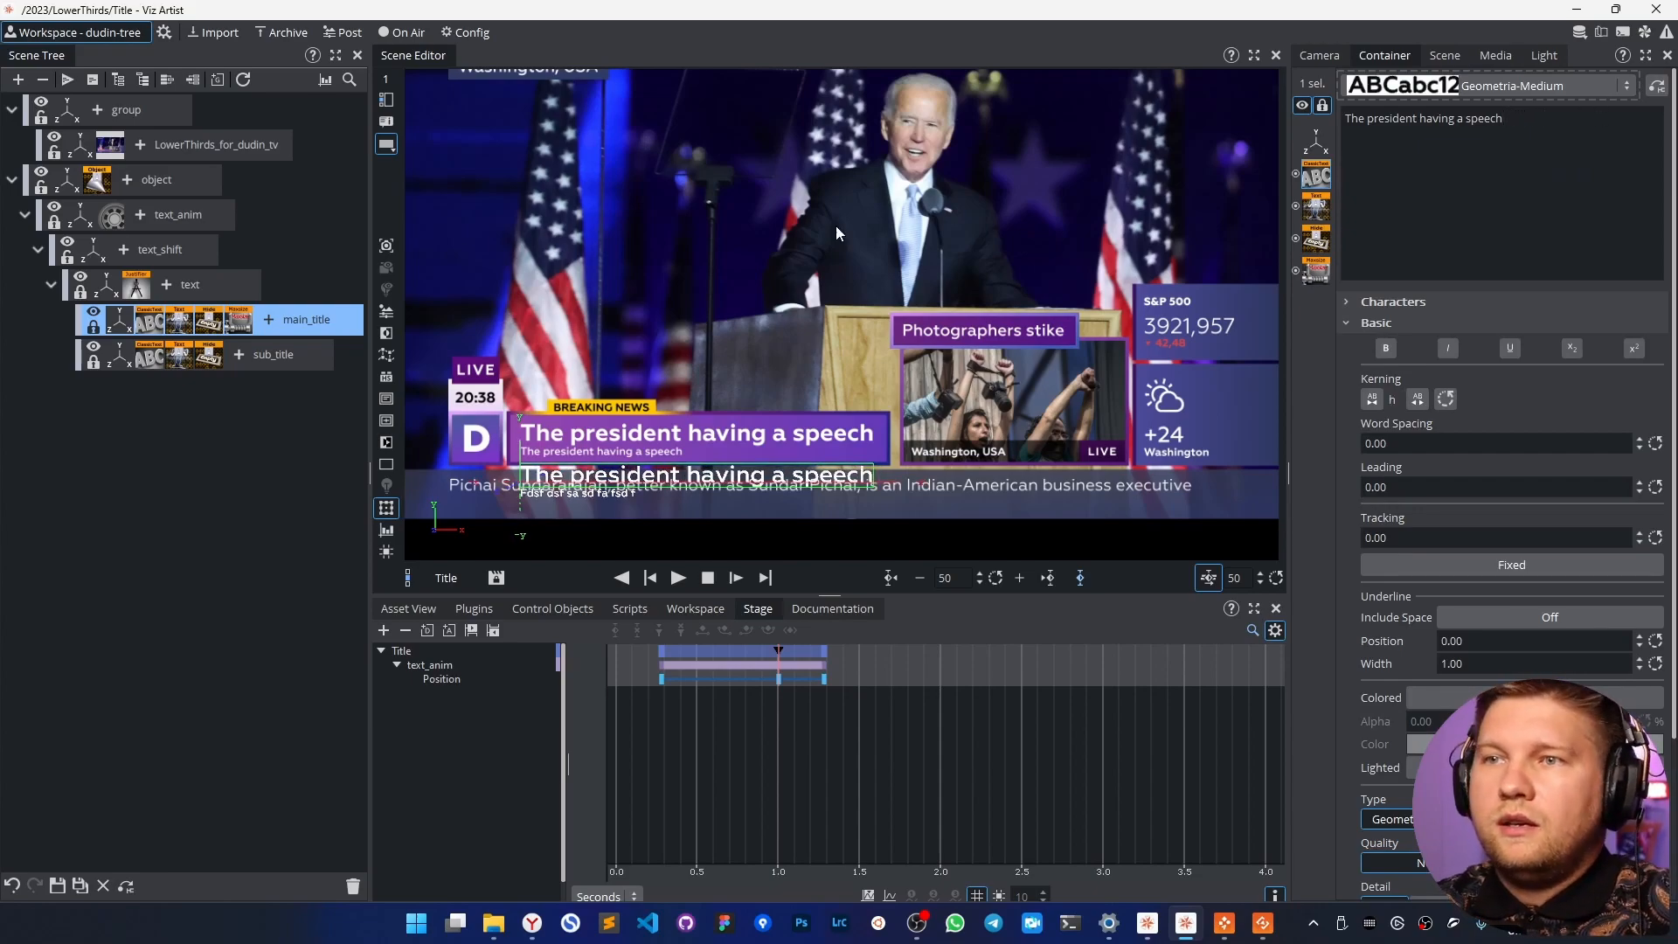
Add the Maxsize plugin to the sub_title container.
{"action": "left_click", "coordinate": [324, 360]}
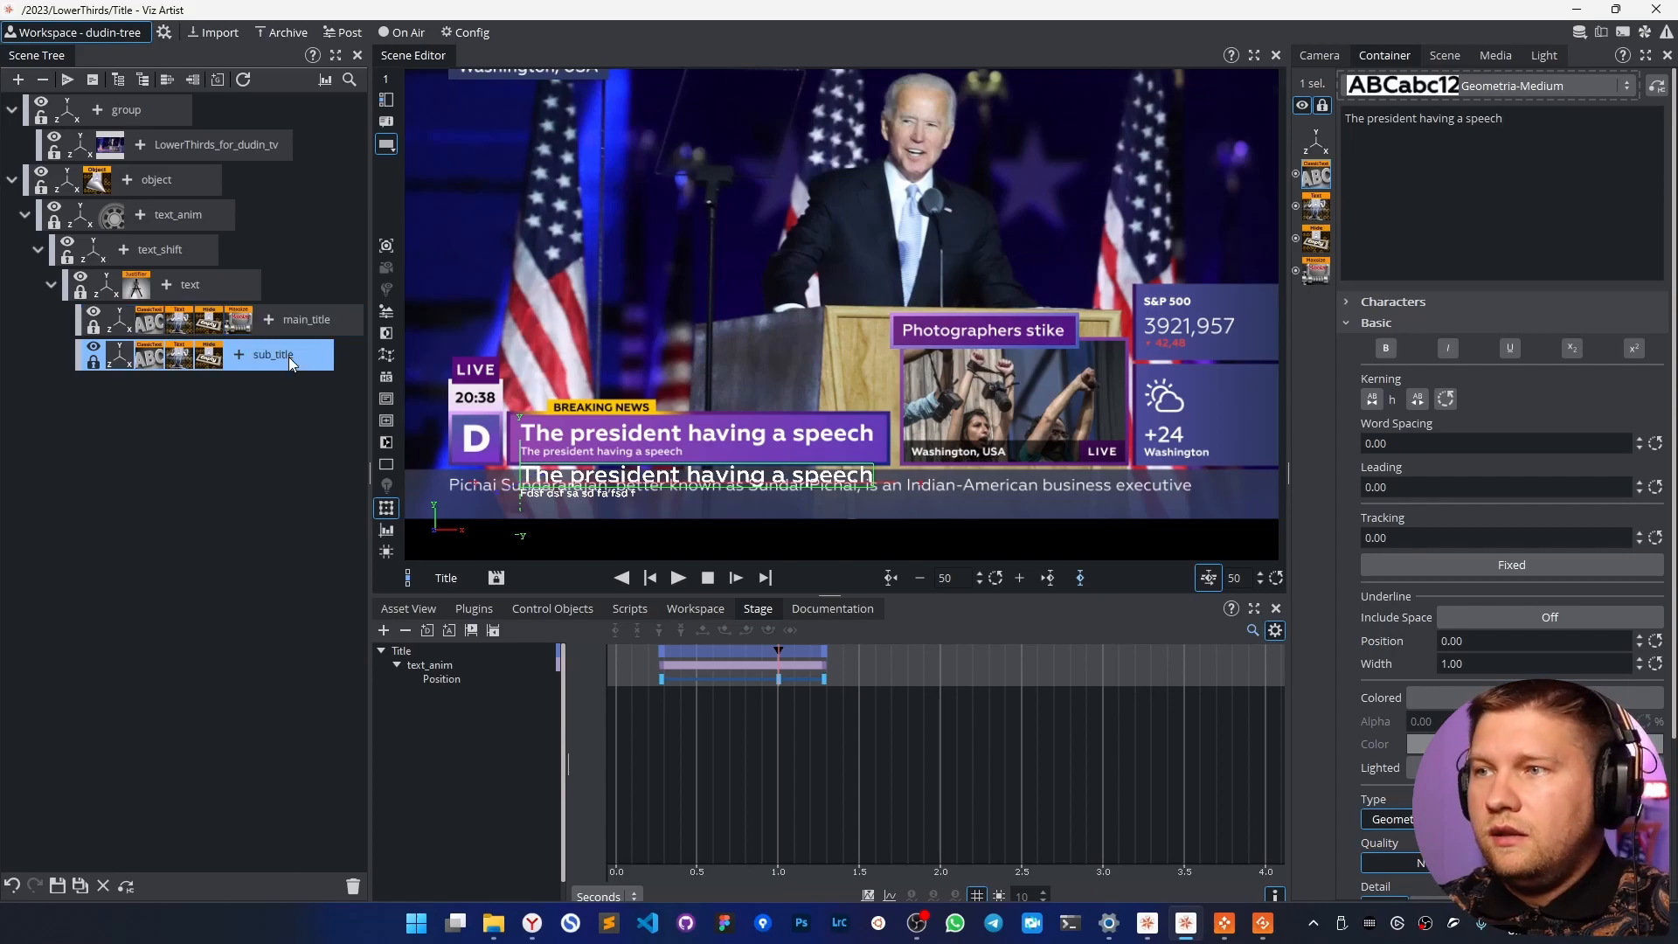
{"action": "left_click", "coordinate": [237, 356]}
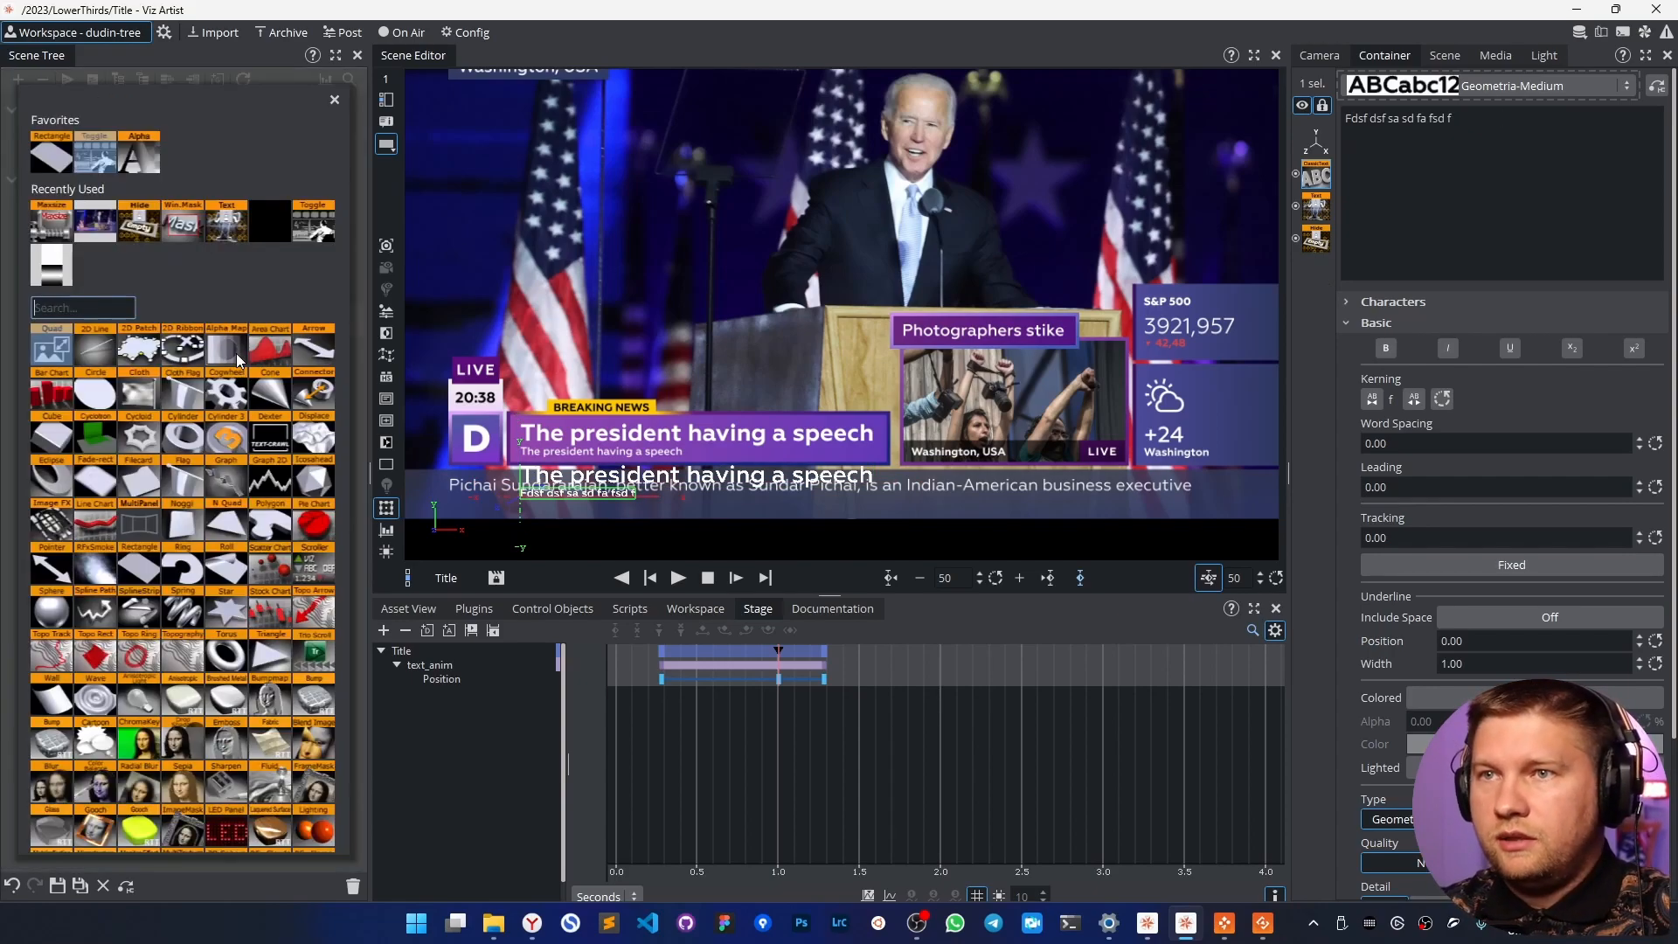
{"action": "type", "text": "max"}
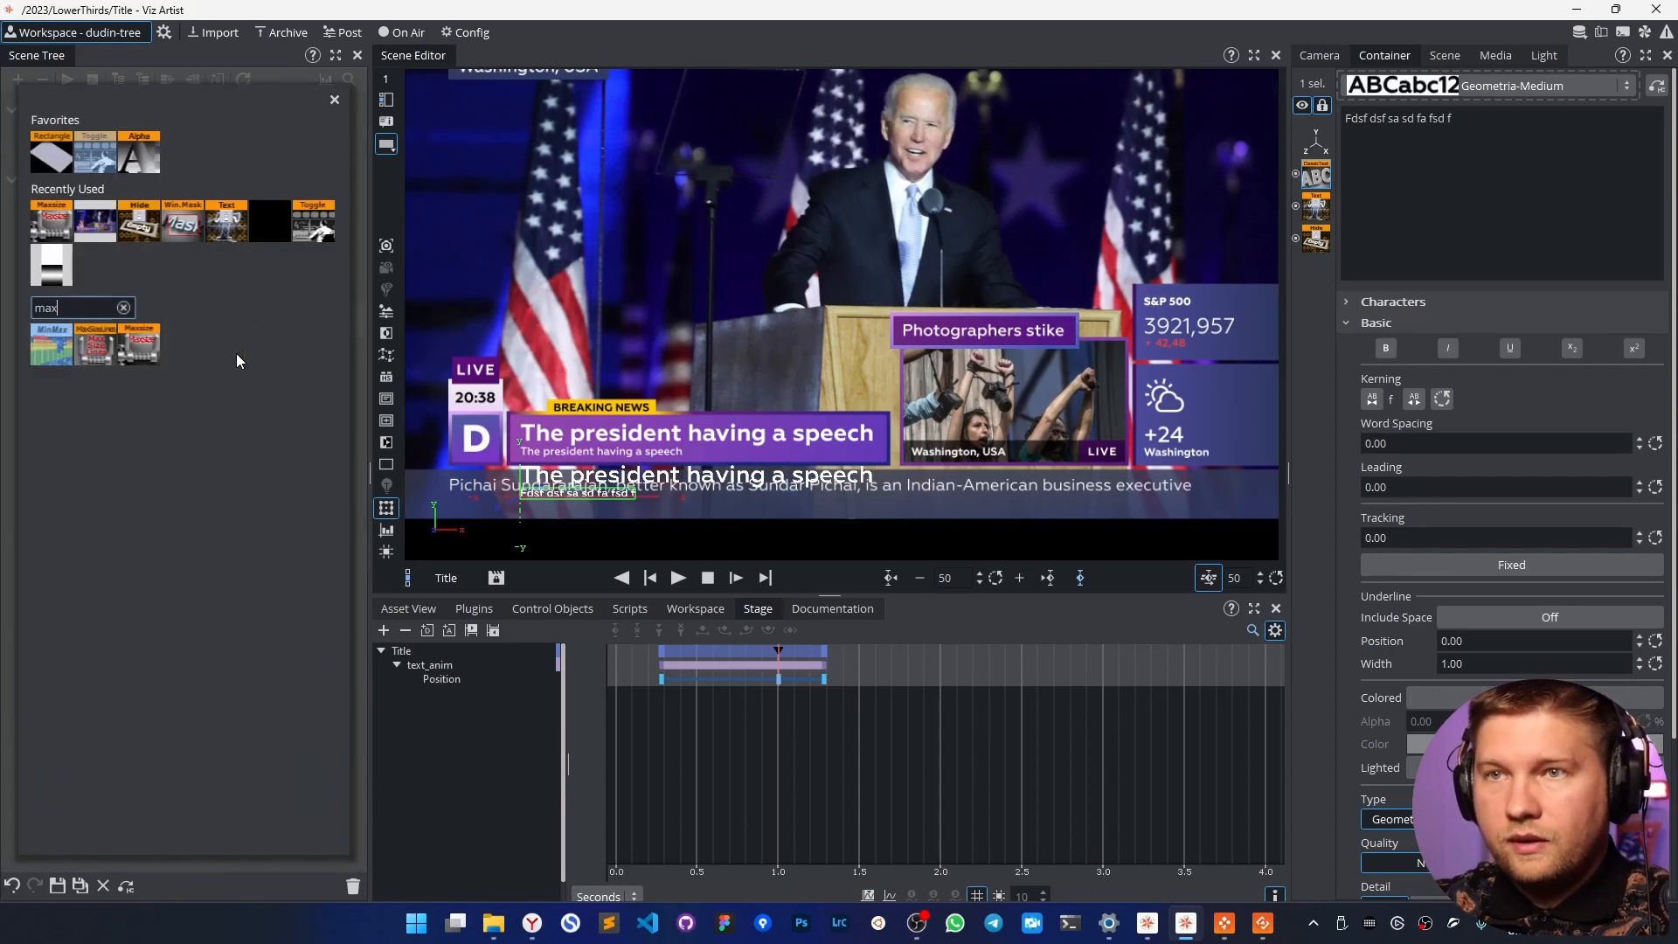
{"action": "left_click", "coordinate": [137, 344]}
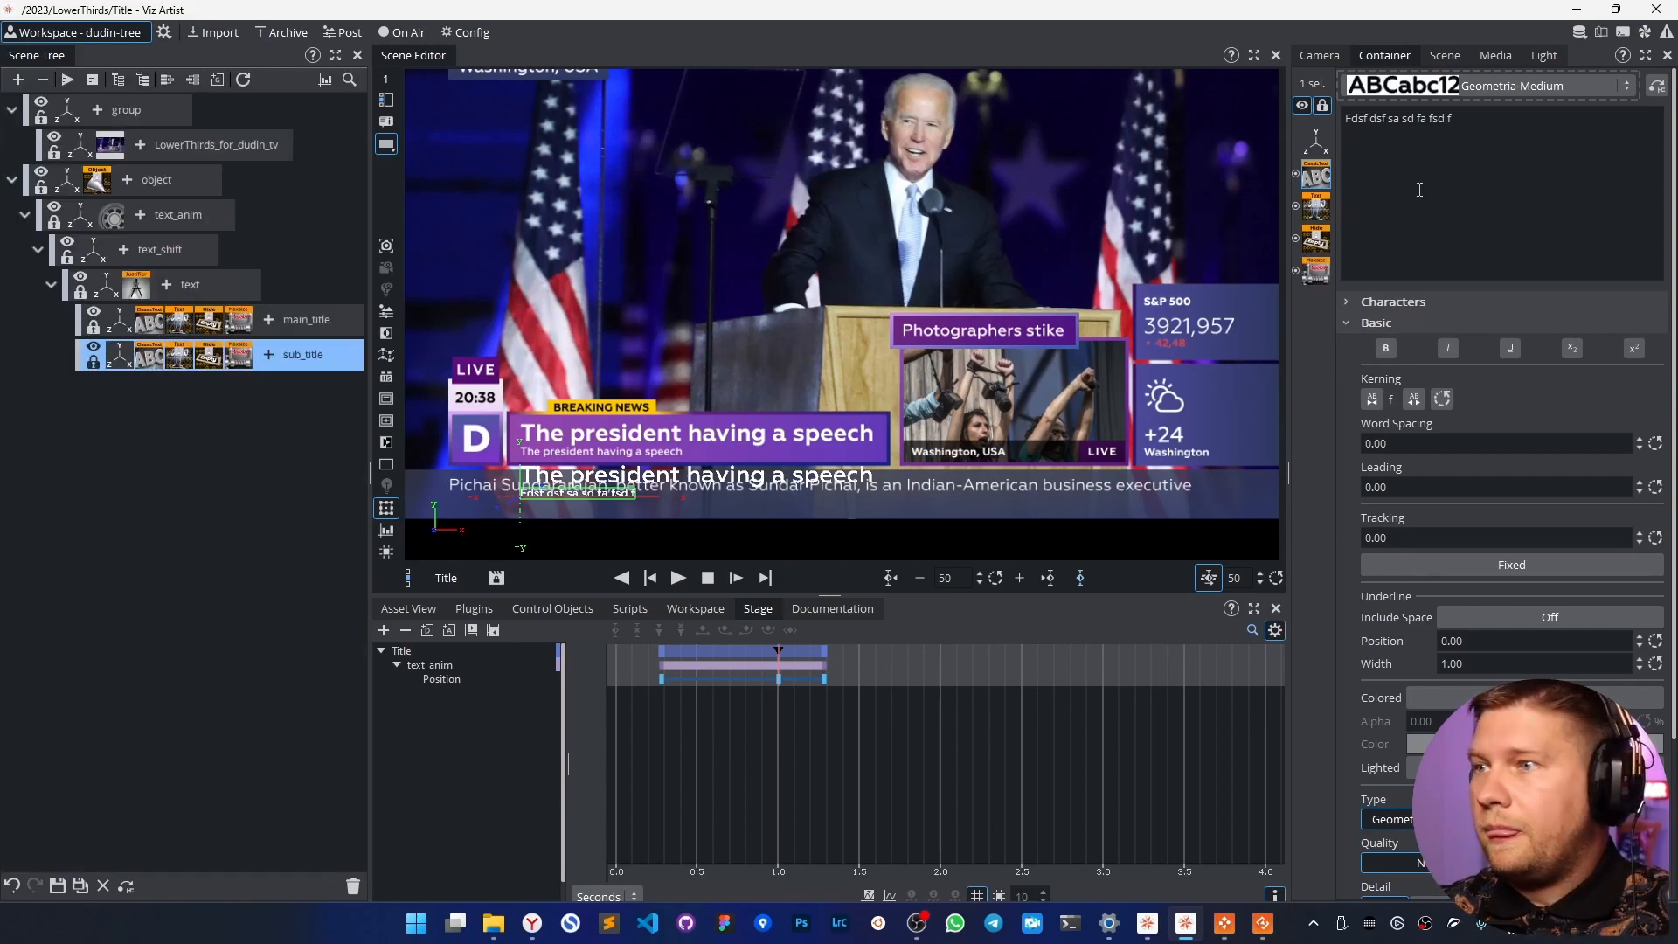
Lengthen the sub_title text with filler words, set its Maxsize Max width to 1654, and enable Scale y.
{"action": "type", "text": "fsa d fa sdfdsaf ad fads fa sdf asdf asdf"}
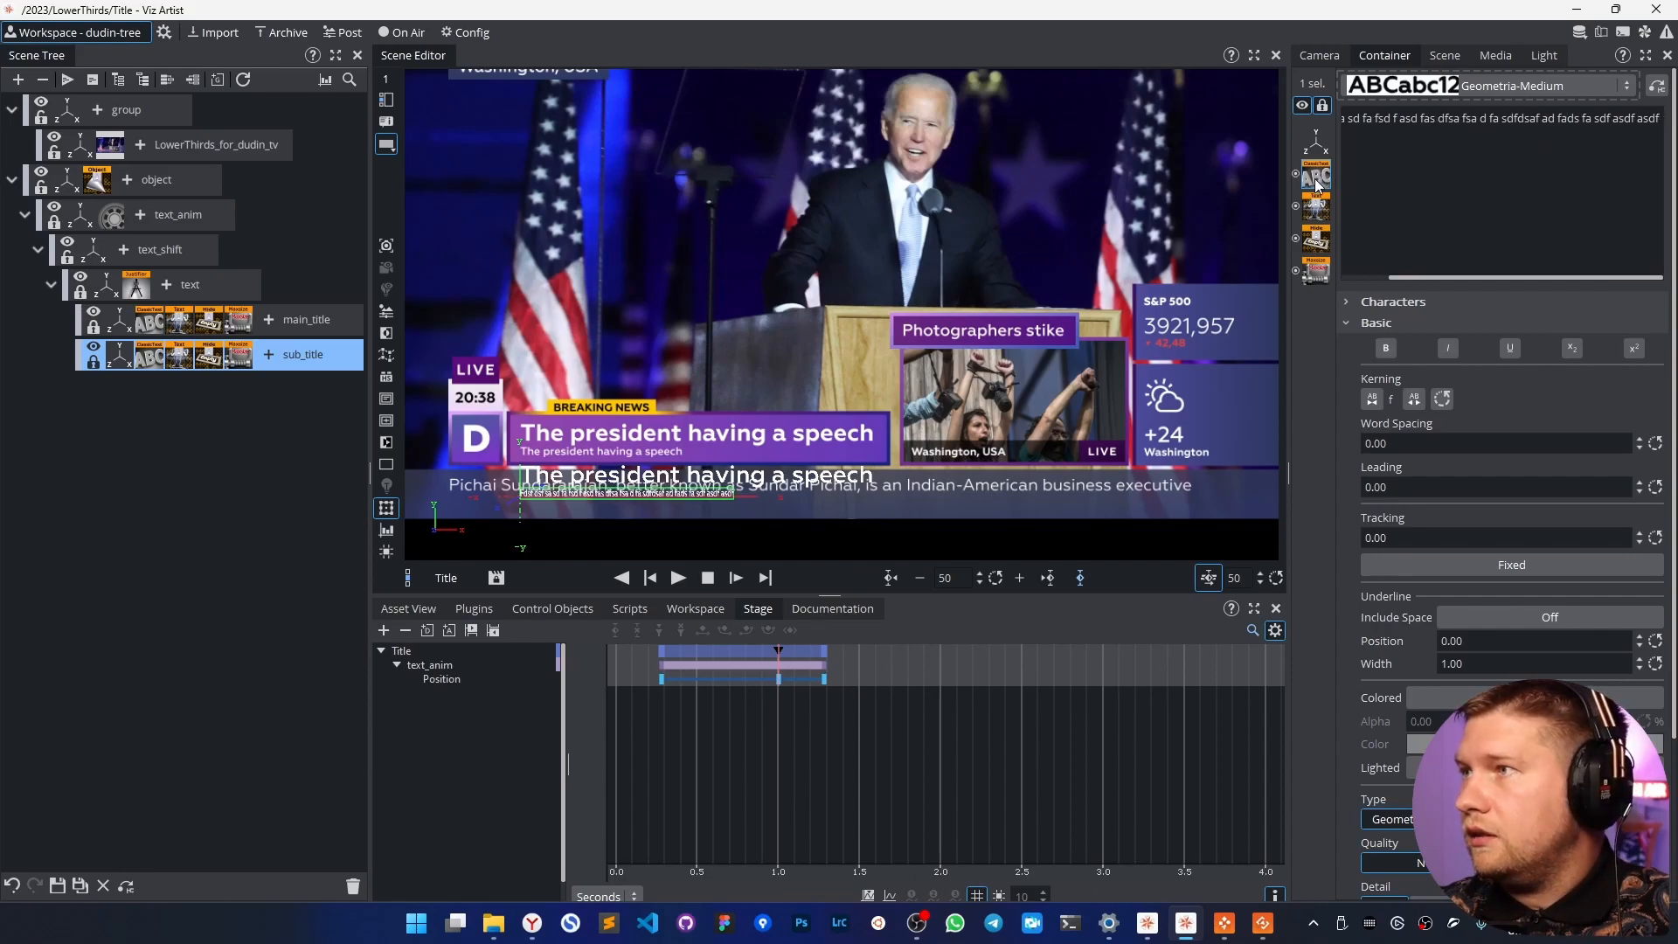
{"action": "left_click", "coordinate": [1314, 272]}
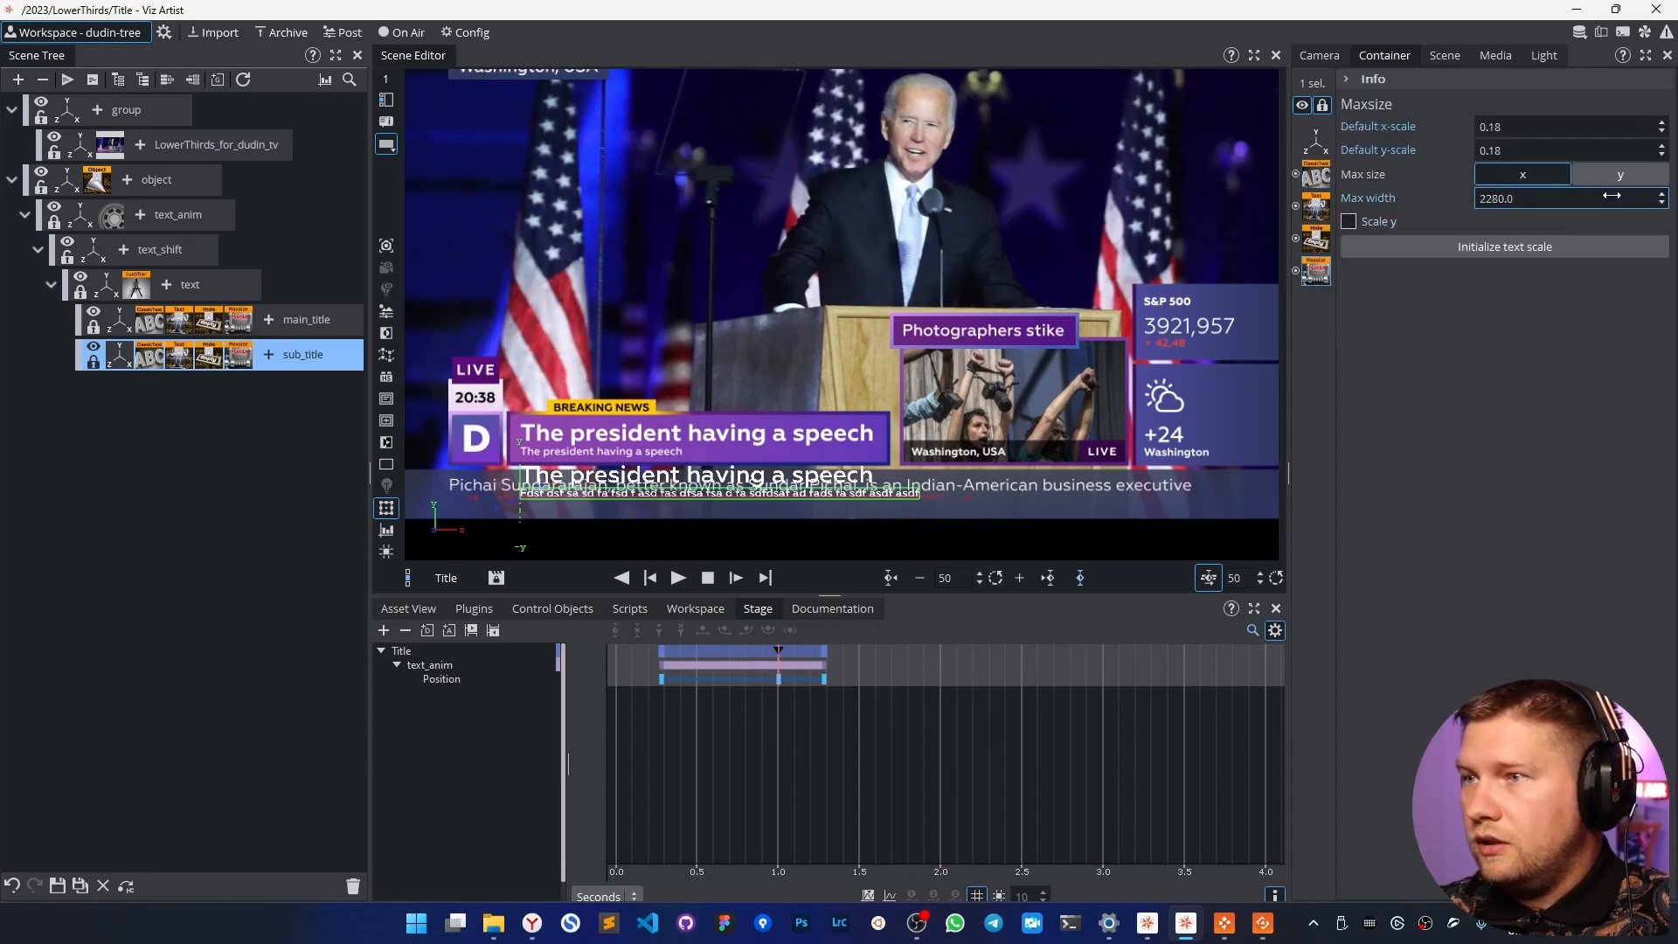
{"action": "left_click_drag", "start_coordinate": [1541, 197], "coordinate": [1488, 196]}
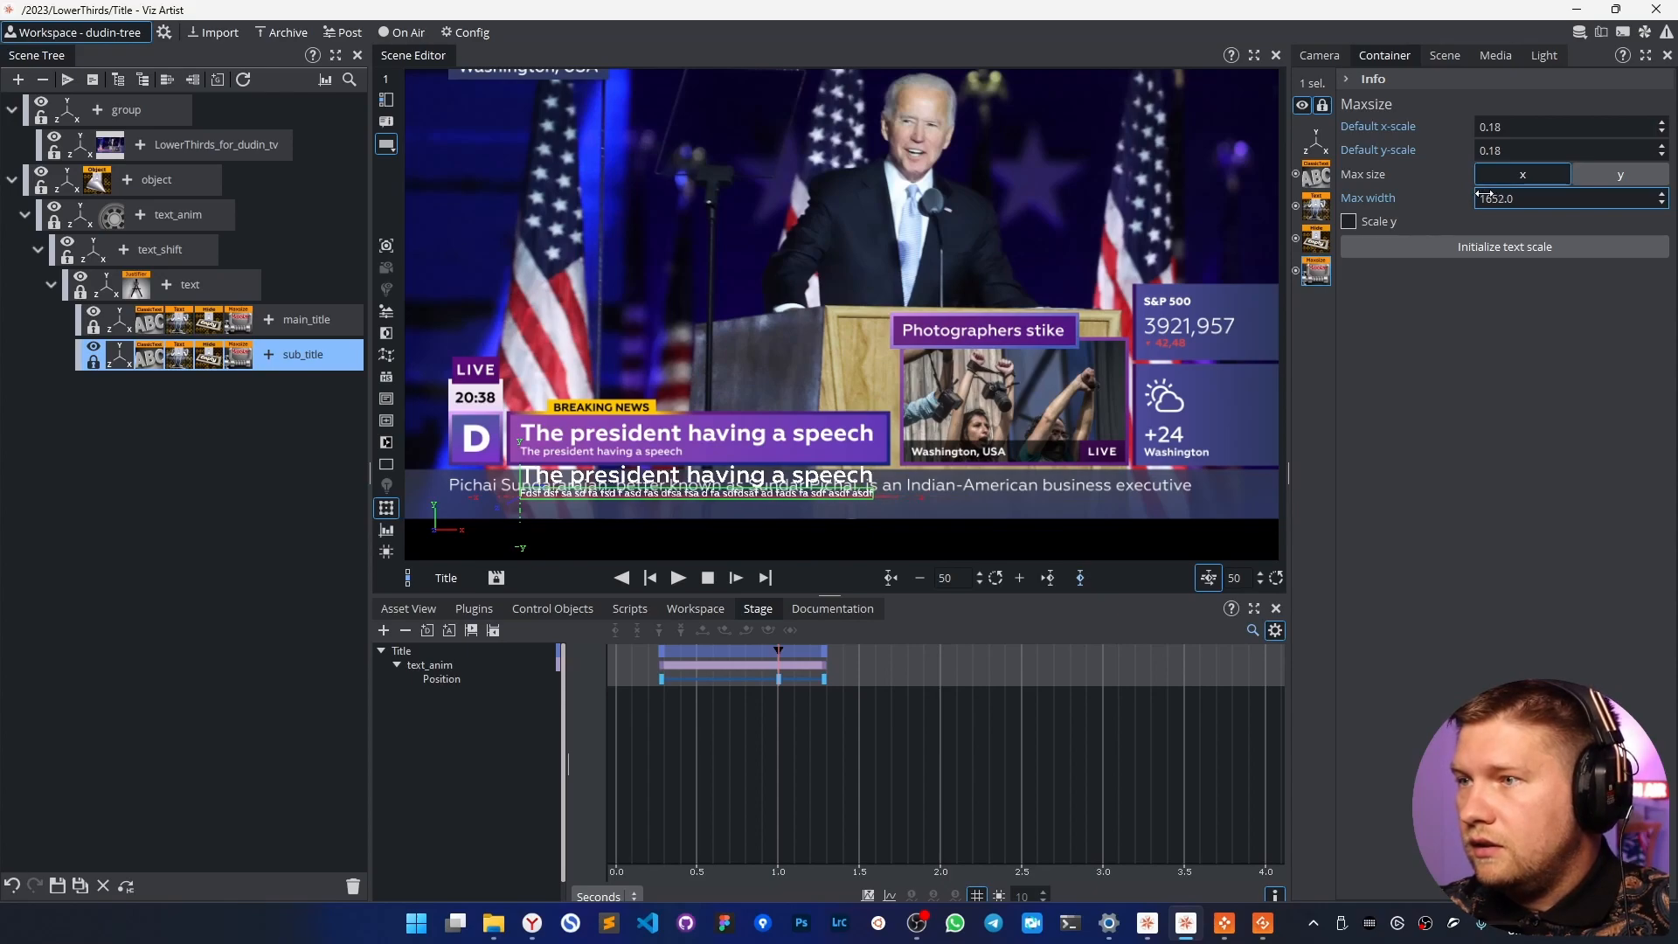
{"action": "left_click", "coordinate": [1491, 196]}
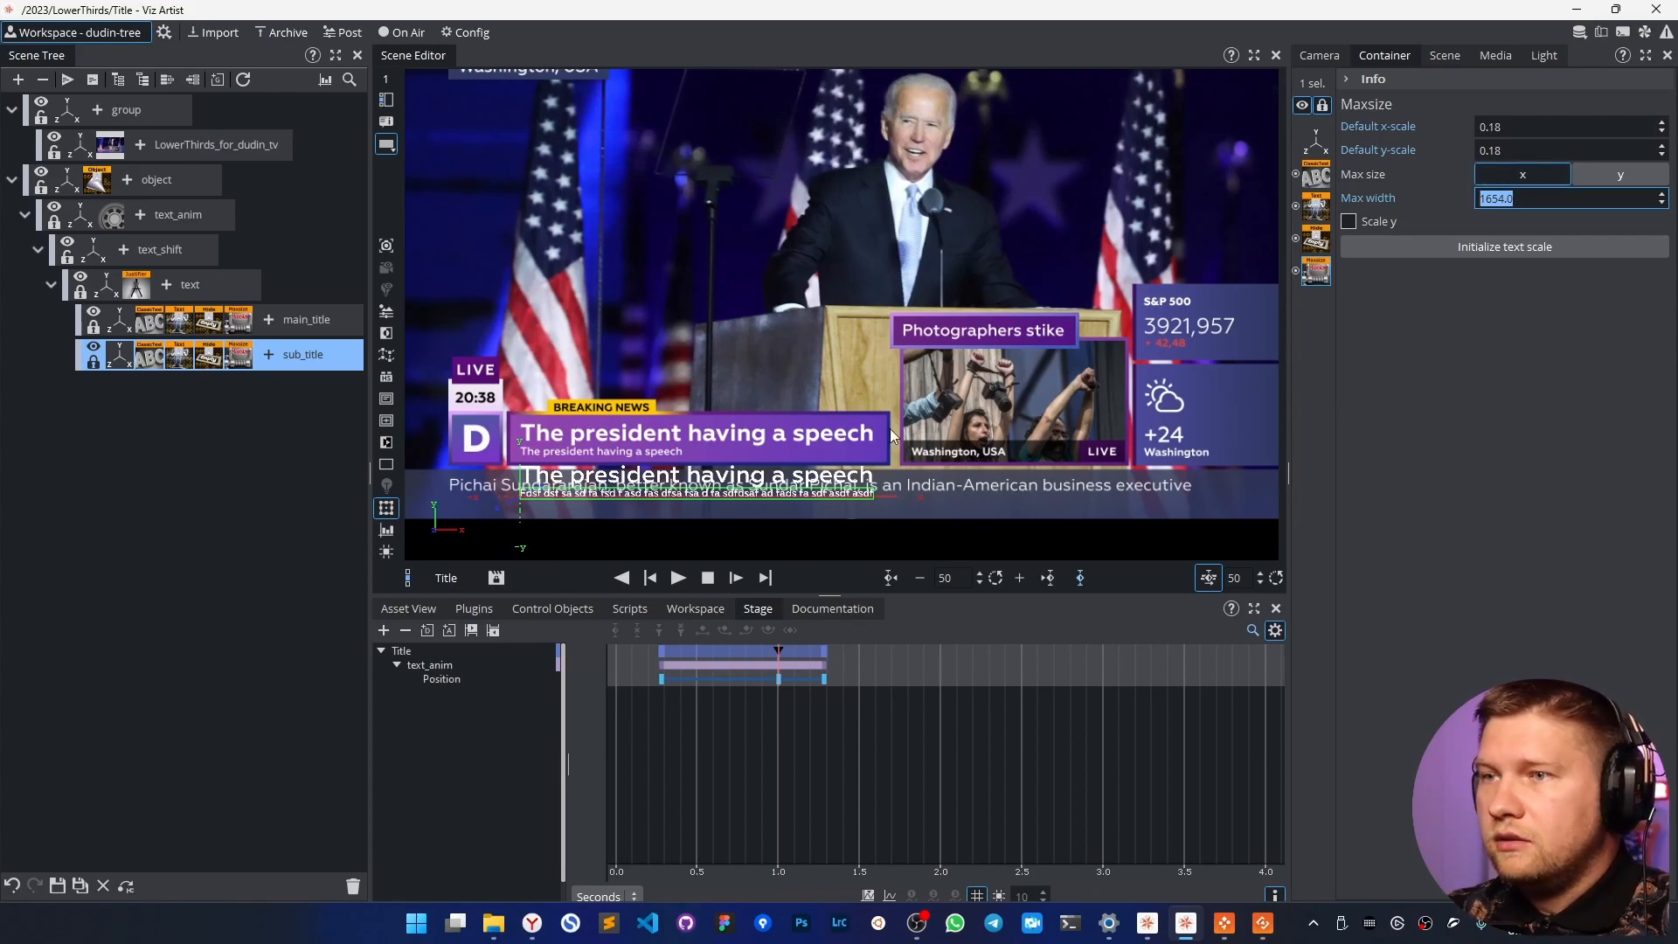
{"action": "left_click", "coordinate": [1348, 221]}
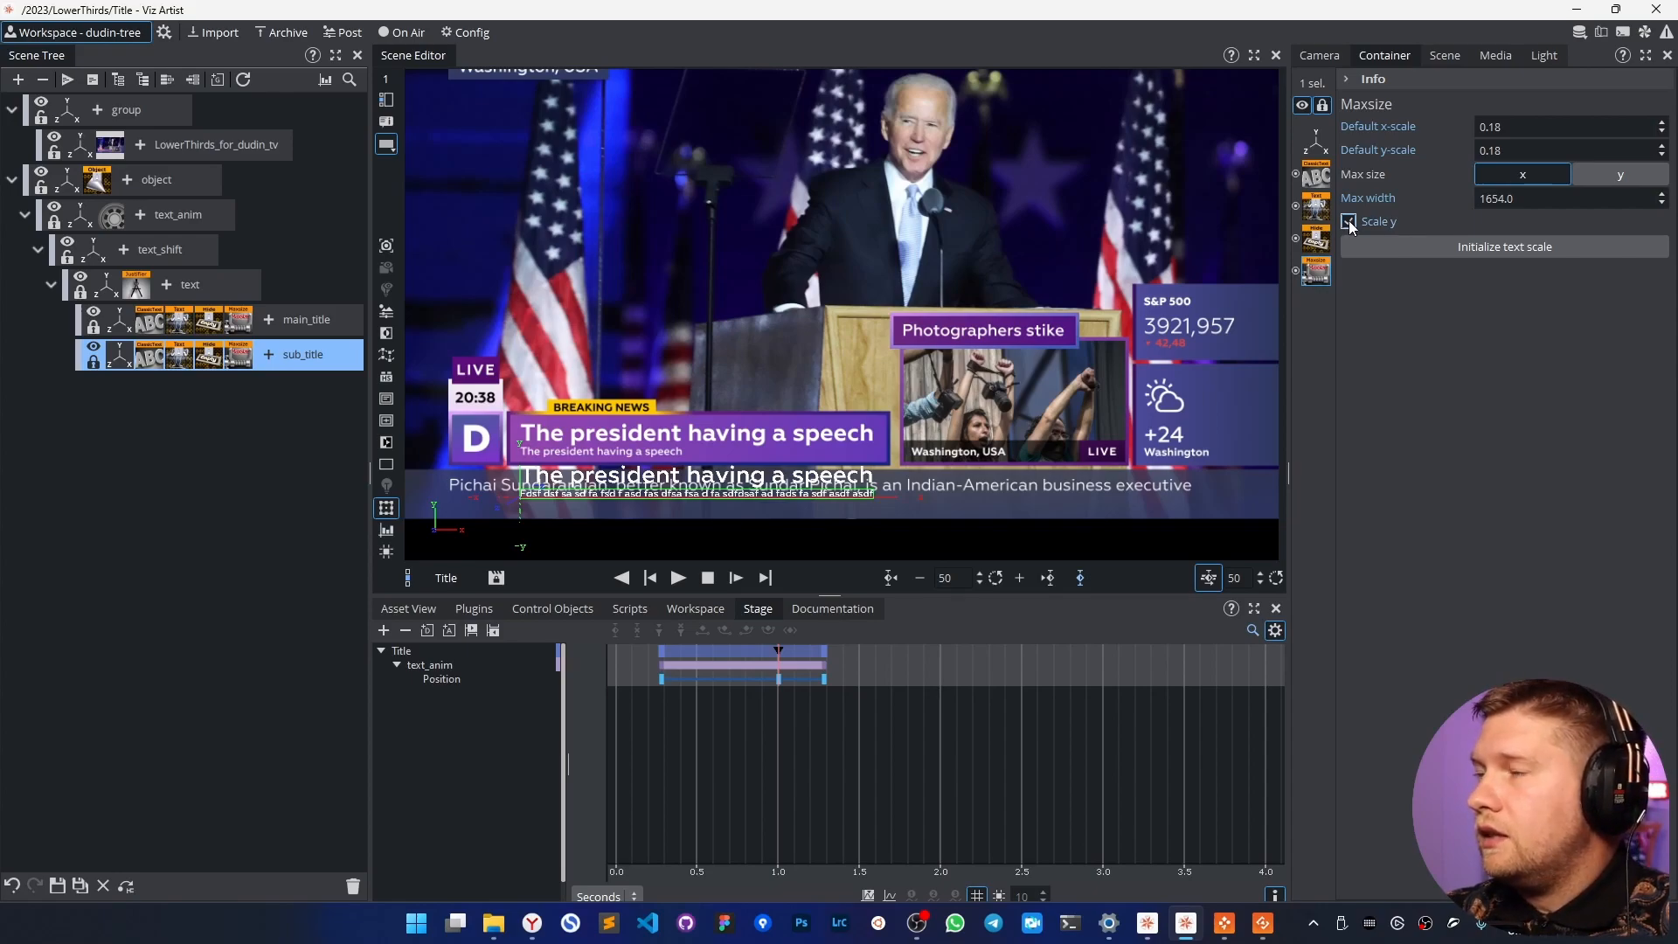
Set the sub_title text's vertical orientation to the first option, and shift its Y position slightly upward to sit beneath the main title.
{"action": "left_click", "coordinate": [1316, 176]}
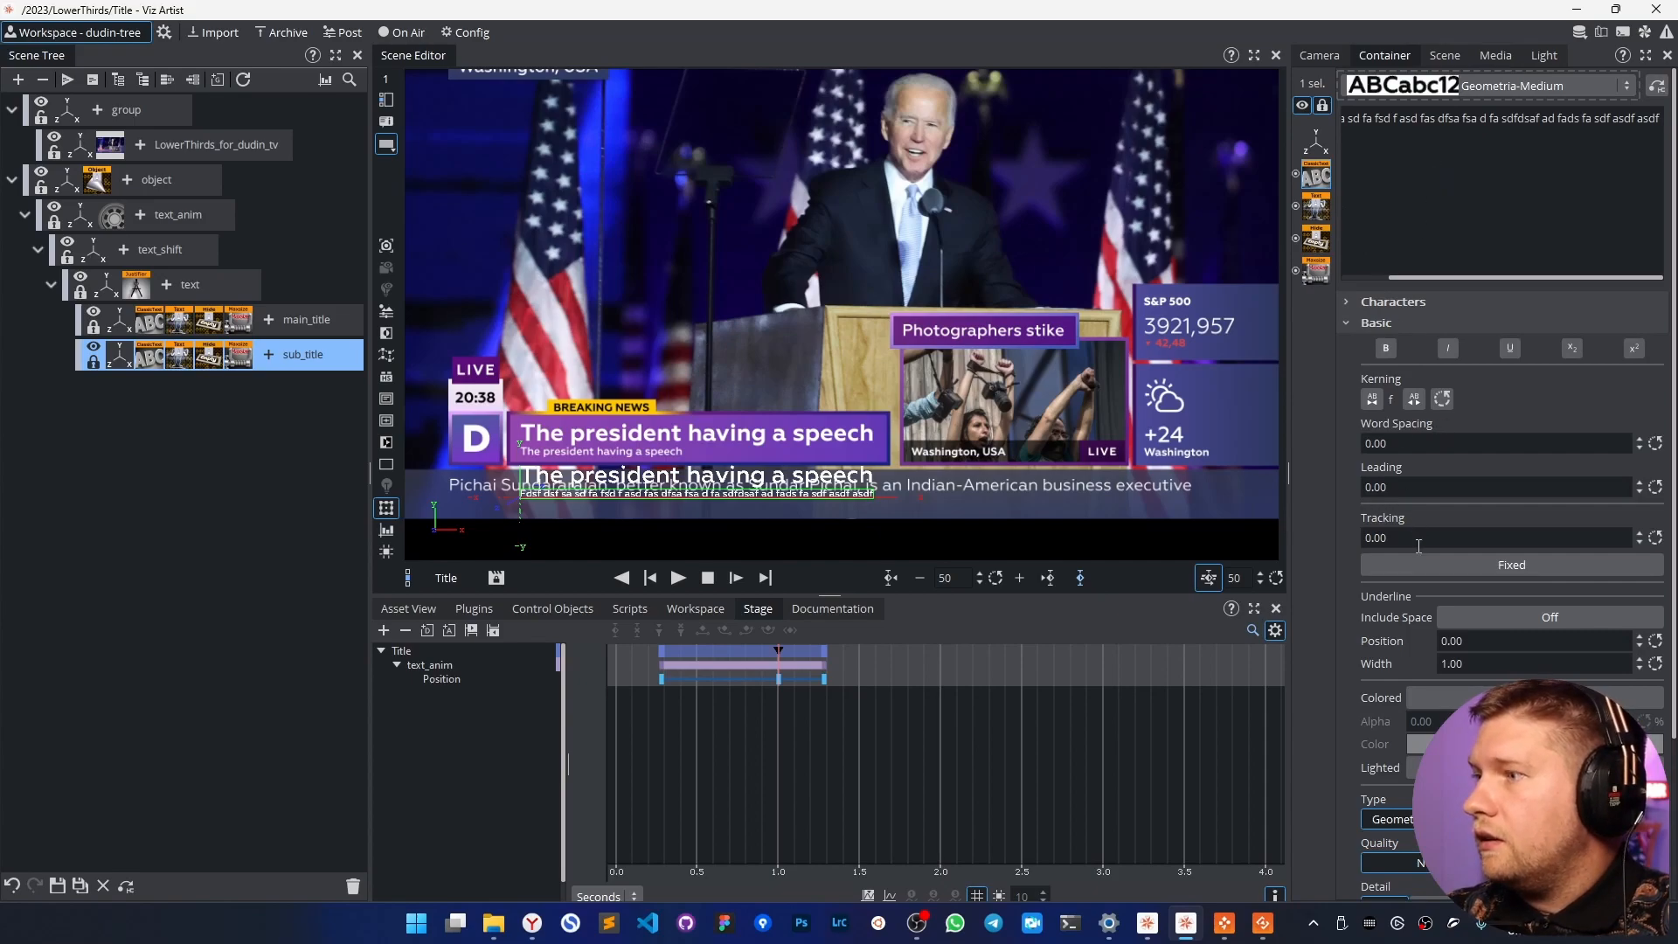
{"action": "scroll", "coordinate": [1393, 790], "scroll_direction": "down", "scroll_amount": 3}
{"action": "left_click", "coordinate": [1346, 827]}
{"action": "scroll", "coordinate": [1398, 786], "scroll_direction": "down", "scroll_amount": 2}
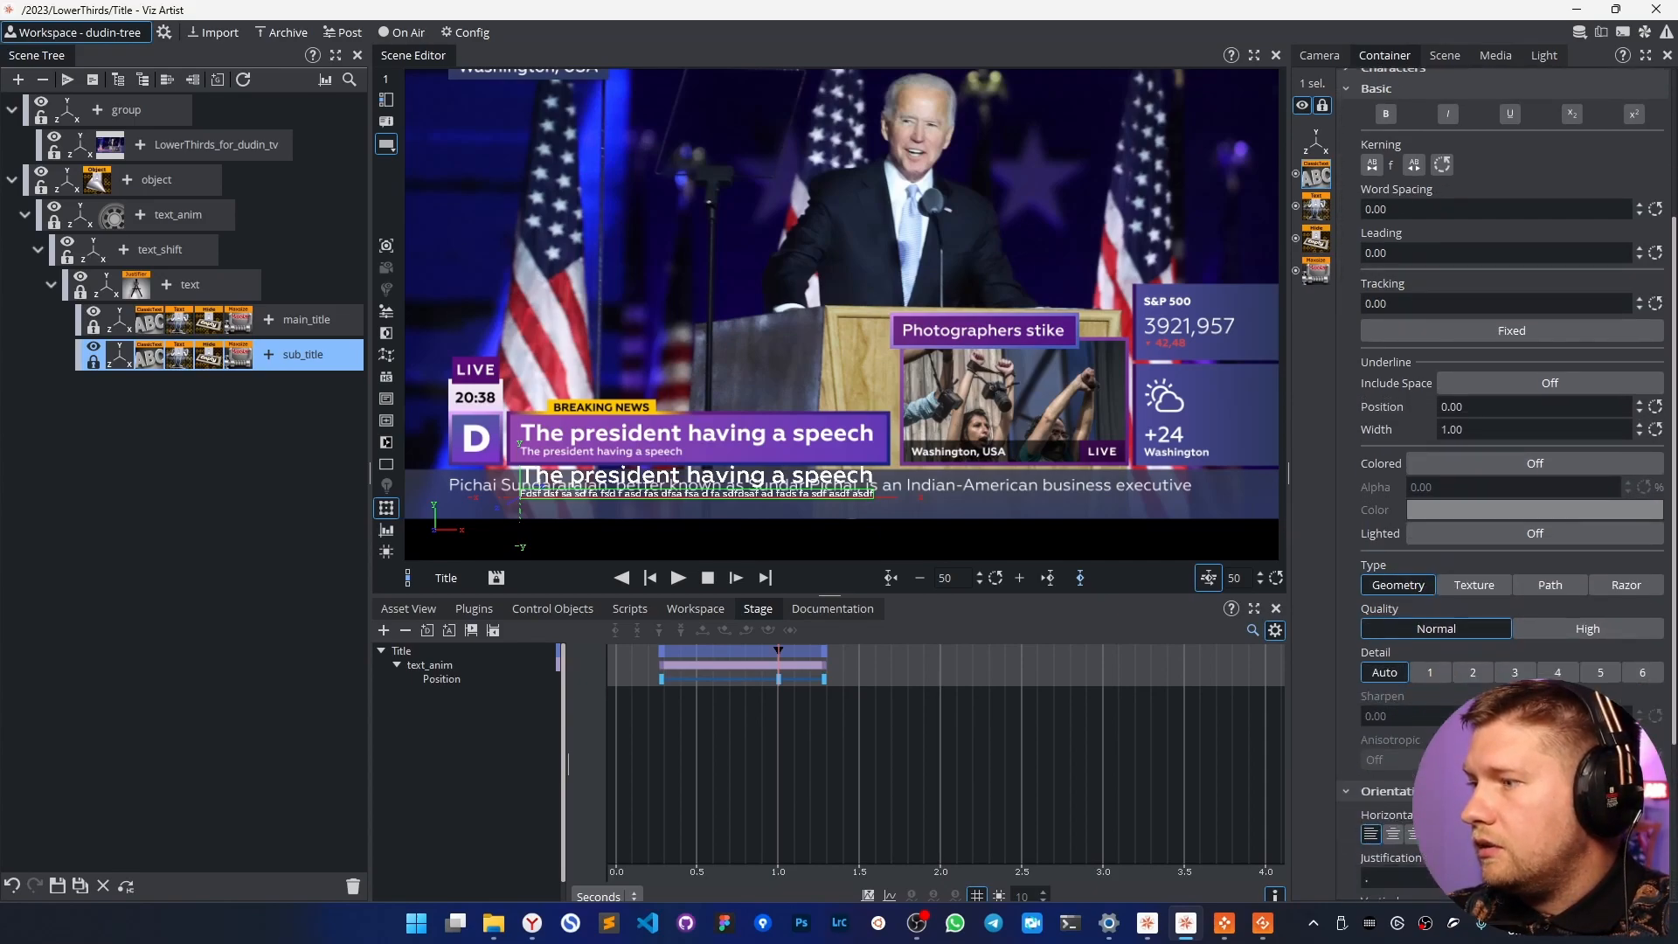
{"action": "left_click", "coordinate": [1370, 849]}
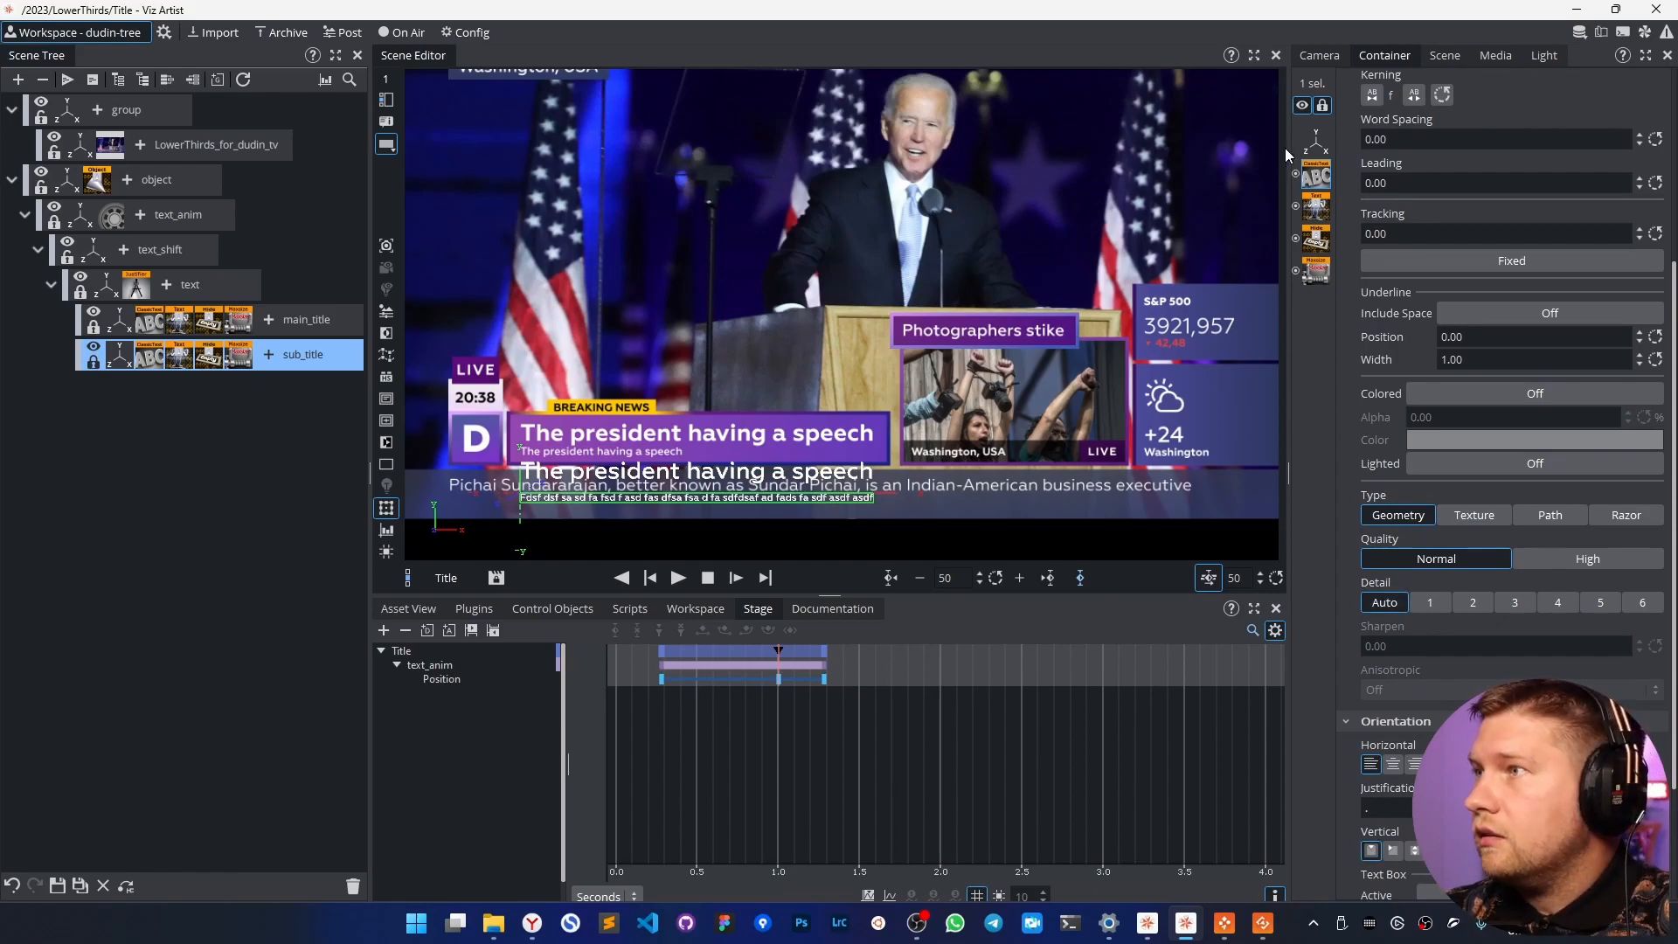
{"action": "left_click", "coordinate": [1315, 140]}
{"action": "left_click_drag", "start_coordinate": [1506, 144], "coordinate": [1493, 140]}
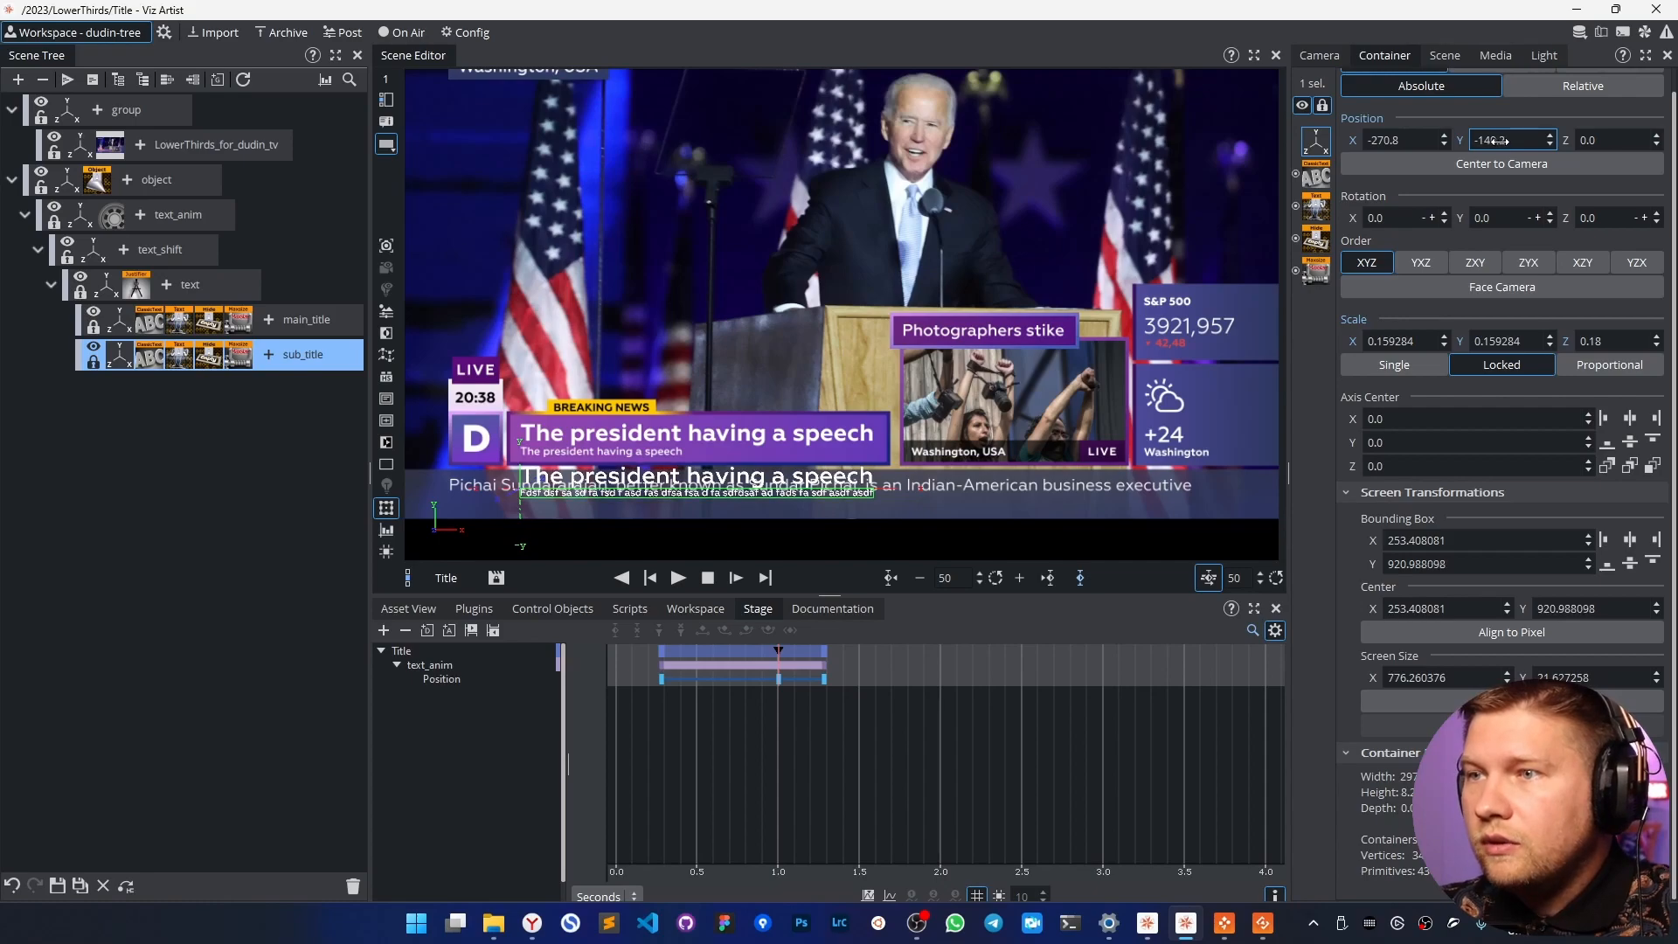
Hide the reference image group, and insert long filler text on three lines into sub_title to test its Maxsize scaling.
{"action": "left_click", "coordinate": [43, 106]}
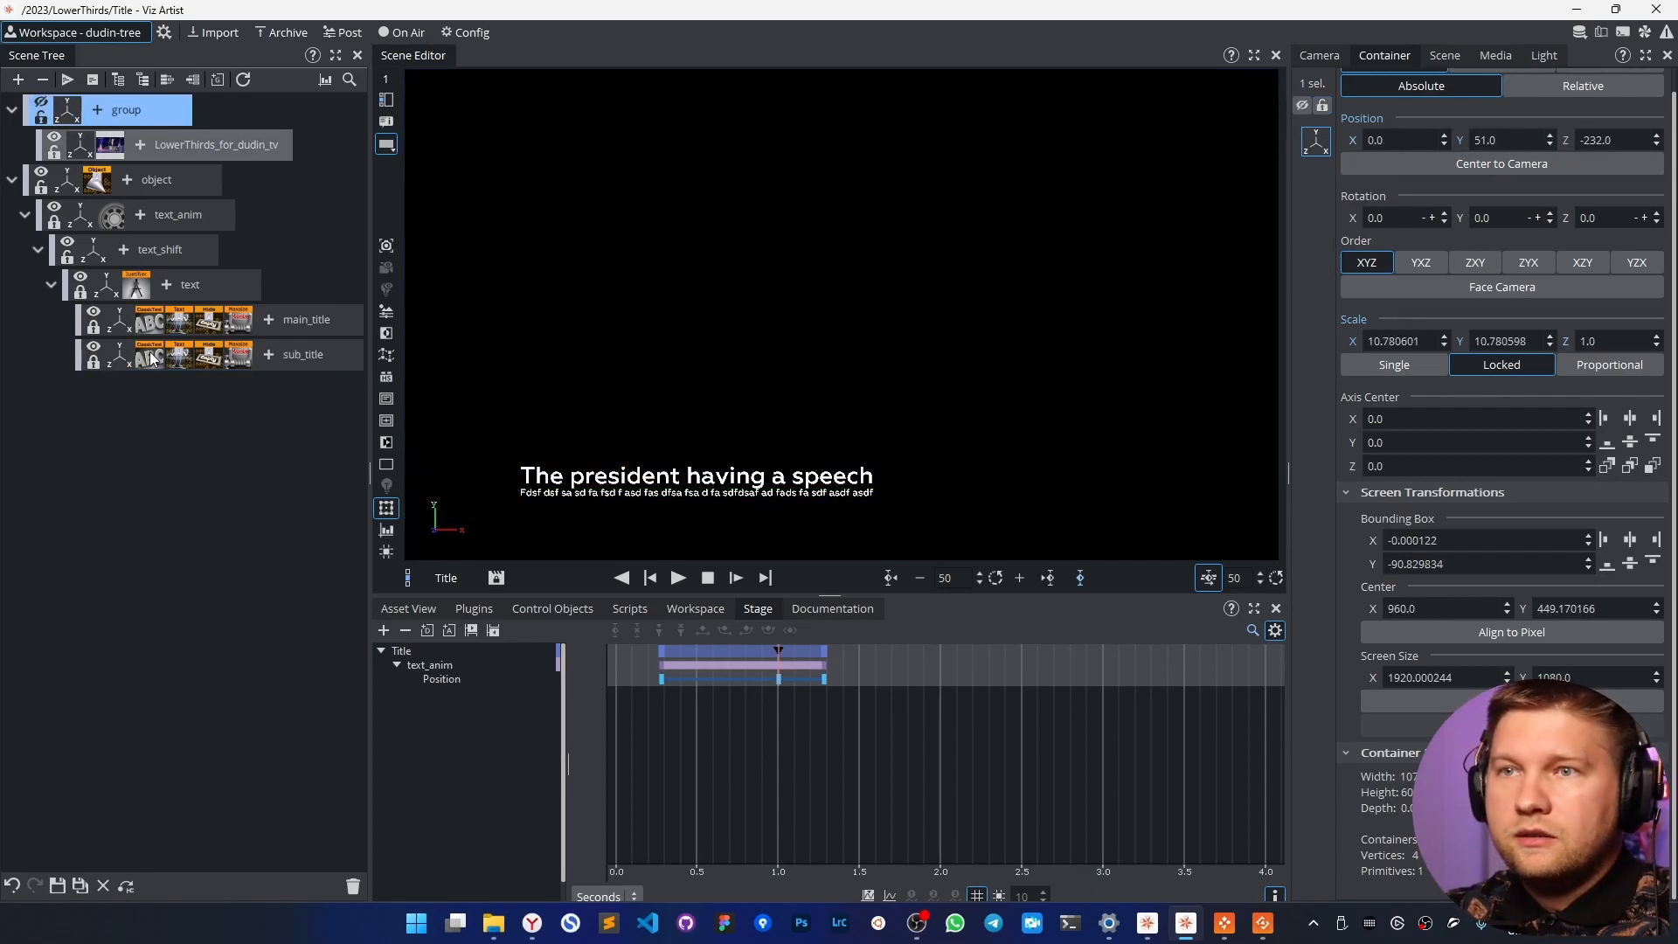
{"action": "left_click", "coordinate": [297, 354]}
{"action": "scroll", "coordinate": [1477, 262], "scroll_direction": "down", "scroll_amount": 10}
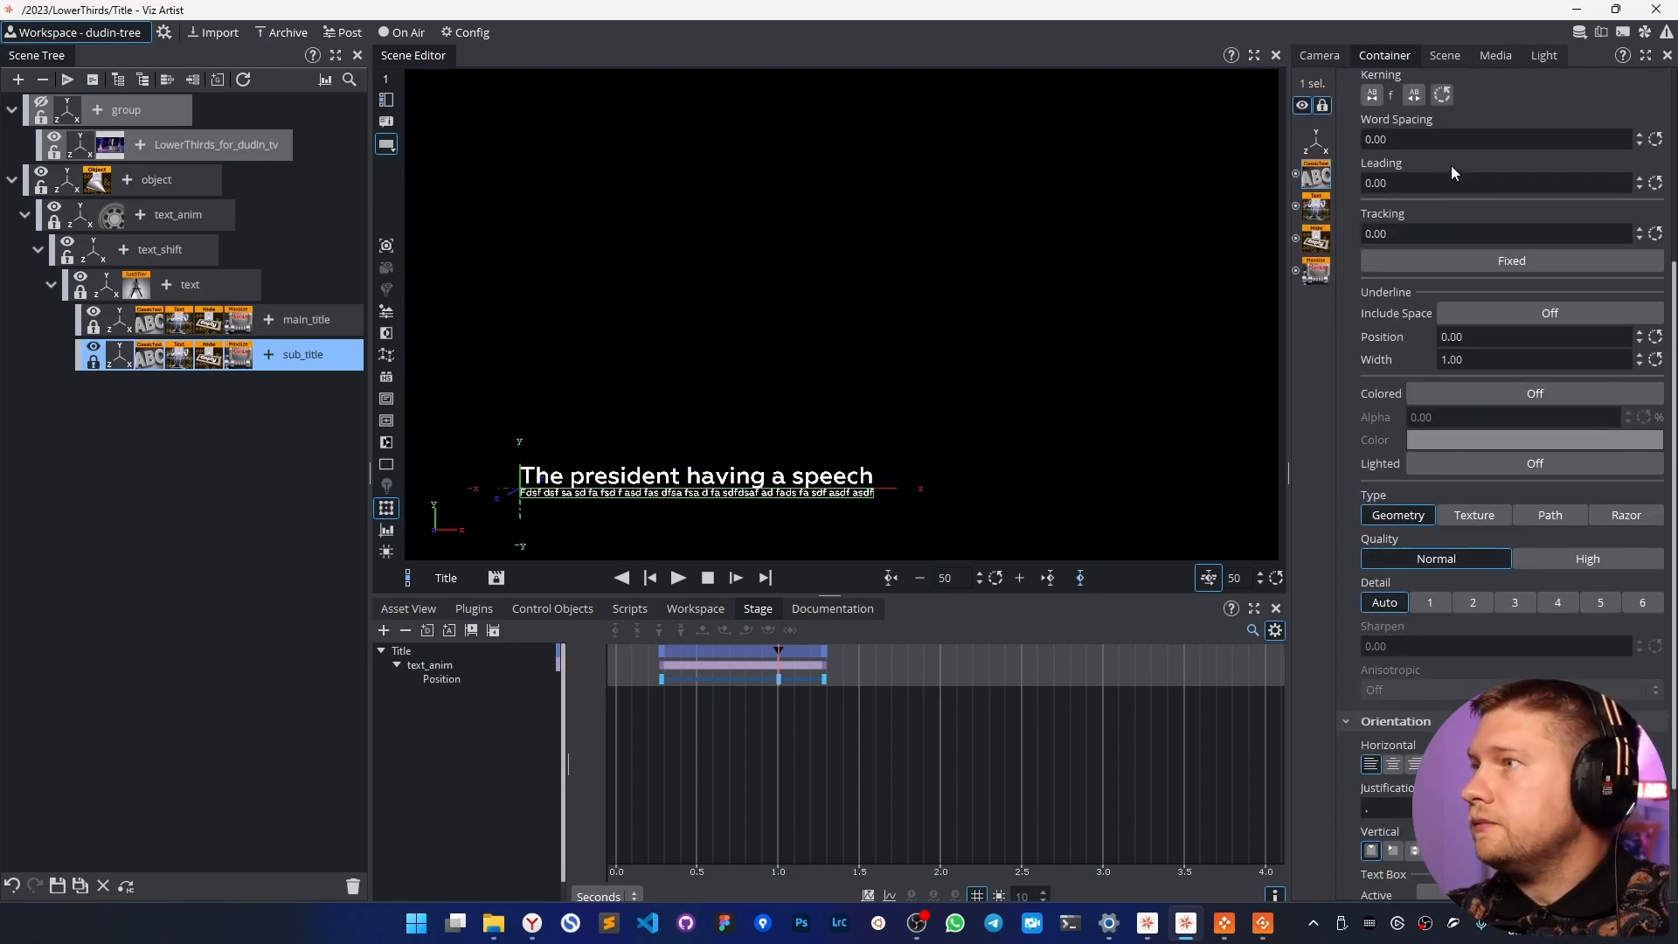
{"action": "left_click", "coordinate": [1318, 179]}
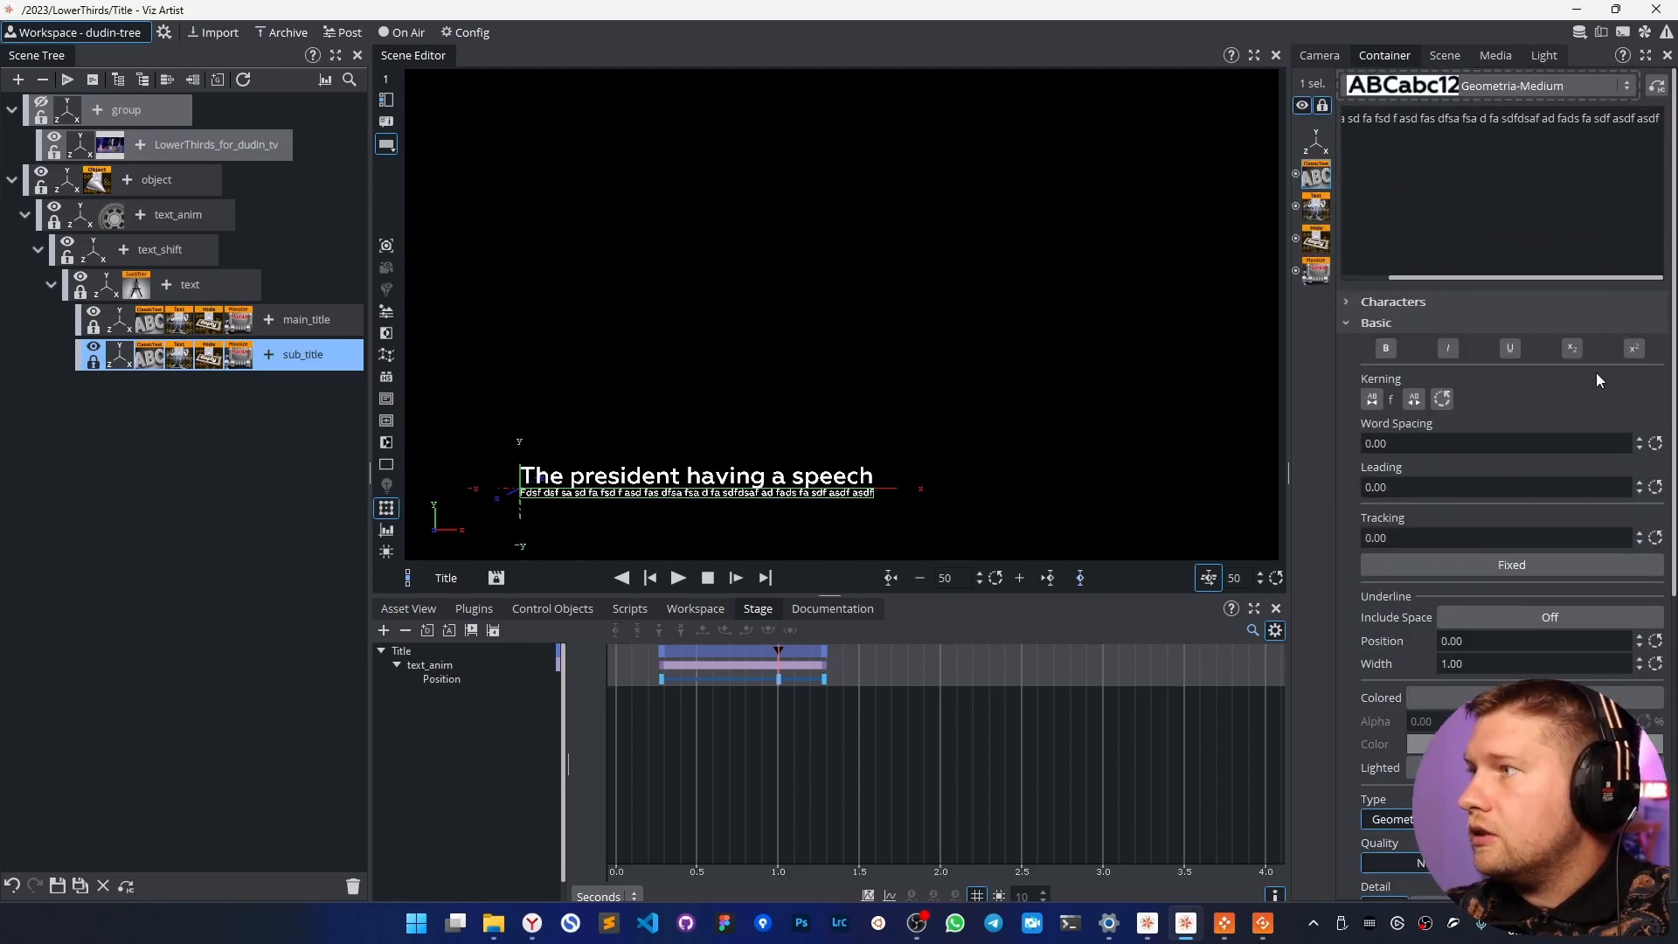
{"action": "type", "text": "asd fasd f"}
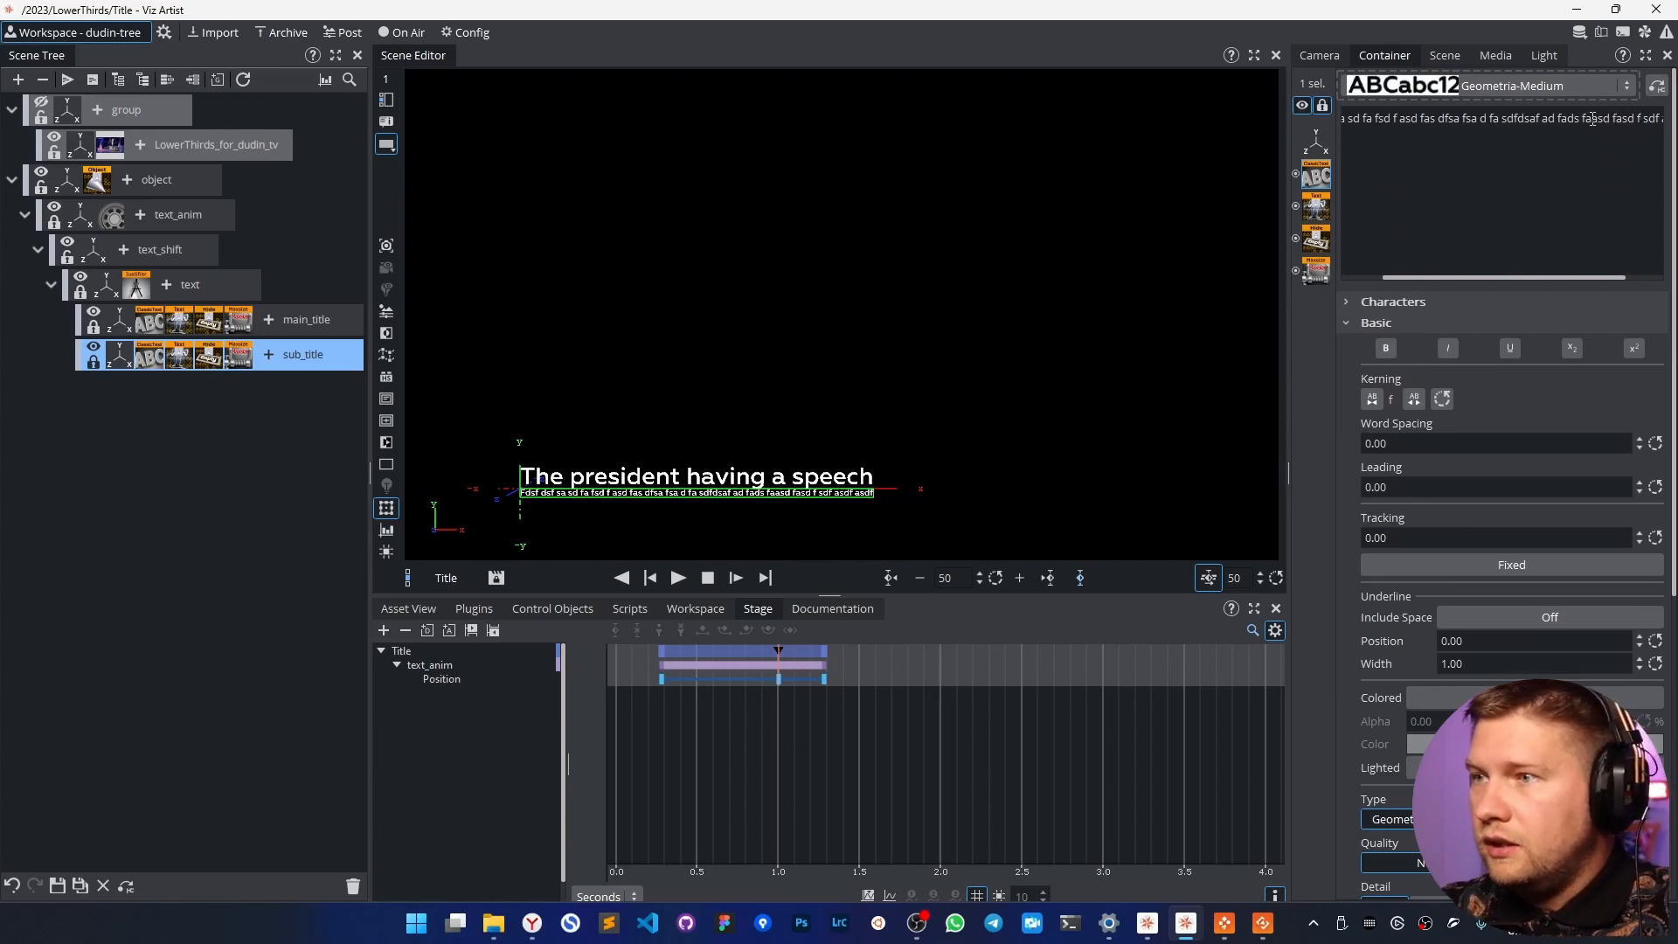
{"action": "key", "text": "Return"}
{"action": "type", "text": "a sdf asdf asdf"}
{"action": "key", "text": "Return"}
{"action": "type", "text": "a sdf asdf dasf dsf ad gjabdsfk hjsgdfiadsgfadsgh fiusadh"}
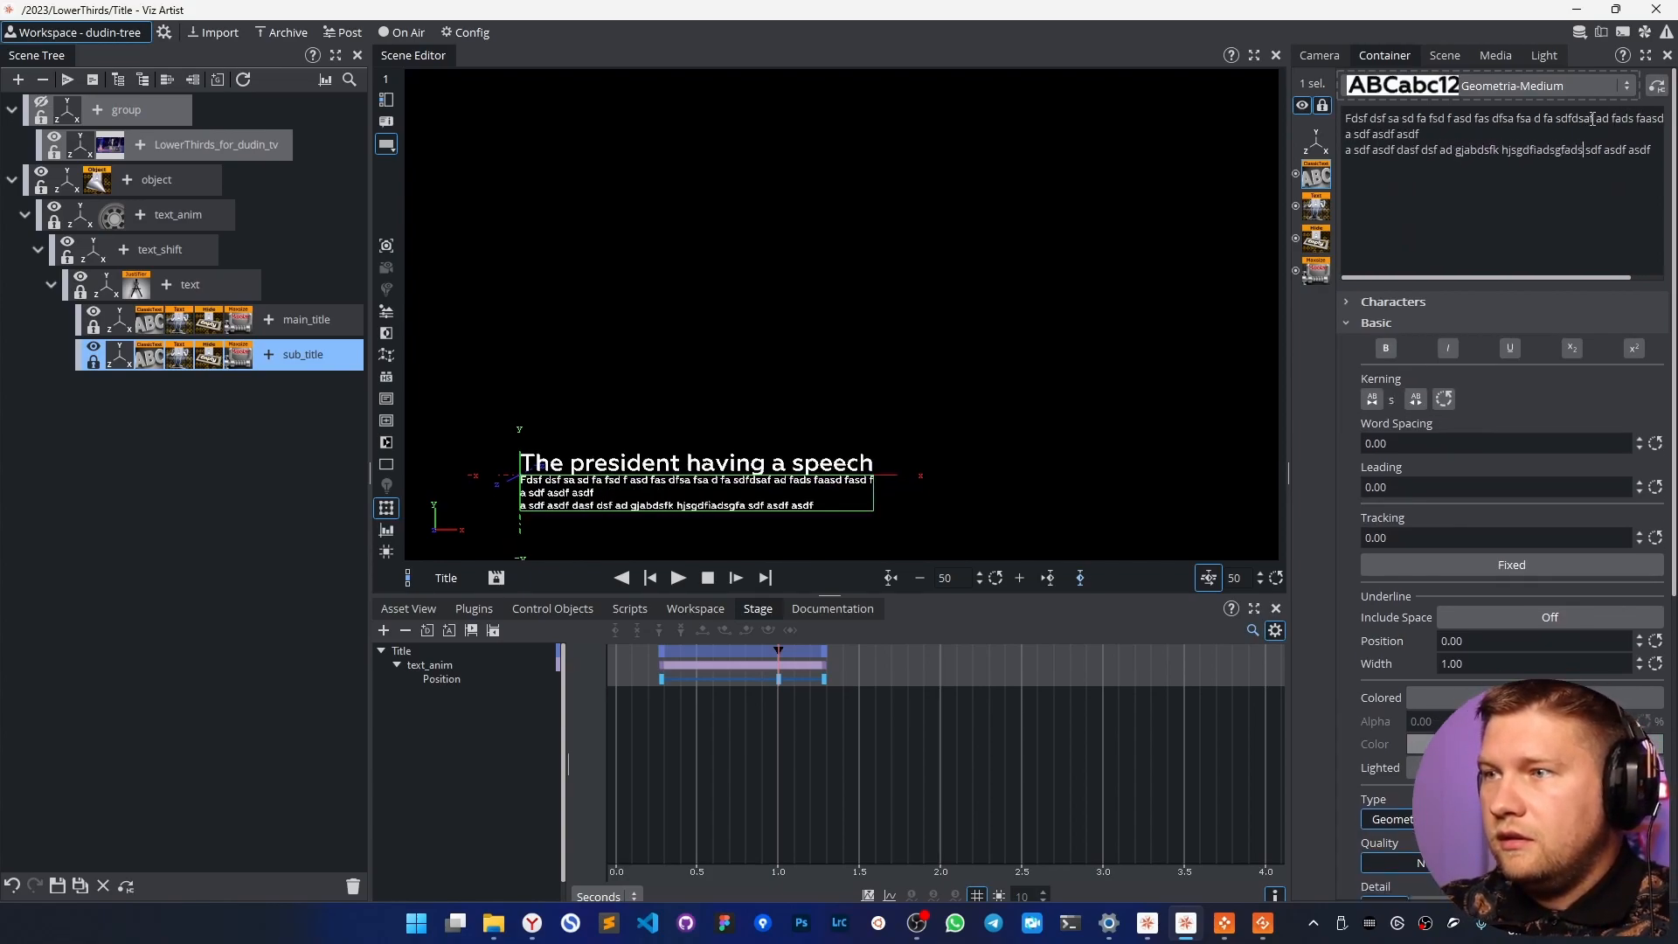
{"action": "type", "text": "jasasdjahsgdfkja hsgdf ajshdfg akhd sdf asdf as"}
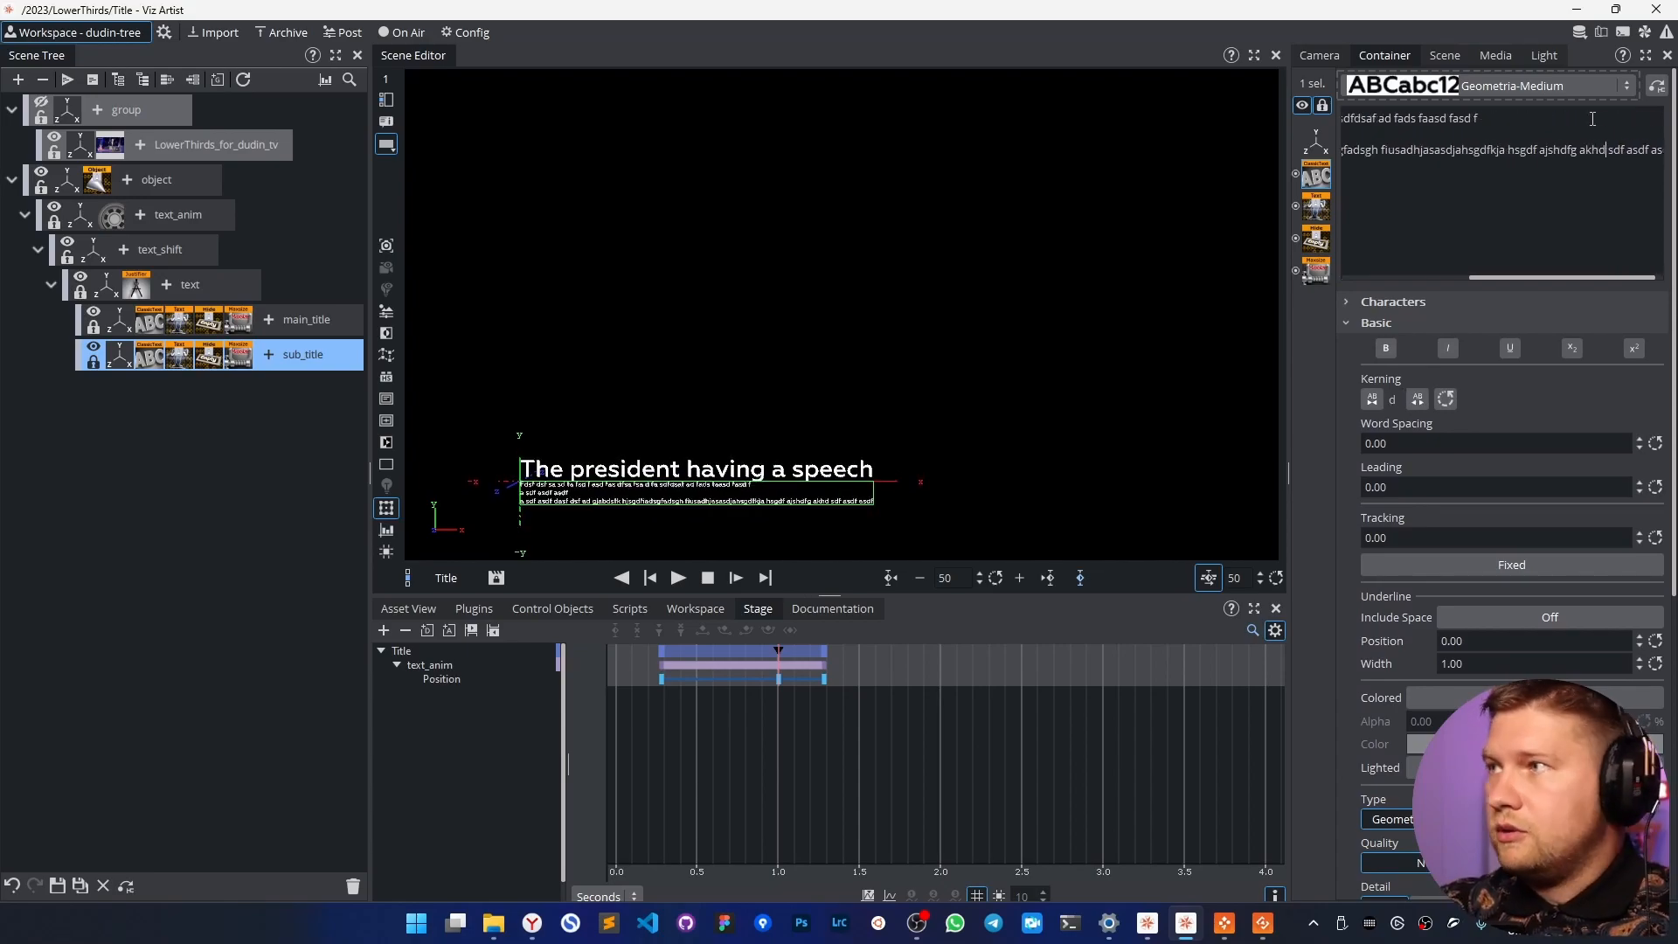
Replace the three-line sub_title filler with the short single-line text "FDsfdfsf sdf".
{"action": "left_click_drag", "start_coordinate": [1593, 133], "coordinate": [1436, 118]}
{"action": "key", "text": "BackSpace"}
{"action": "key", "text": "BackSpace"}
{"action": "key", "text": "BackSpace"}
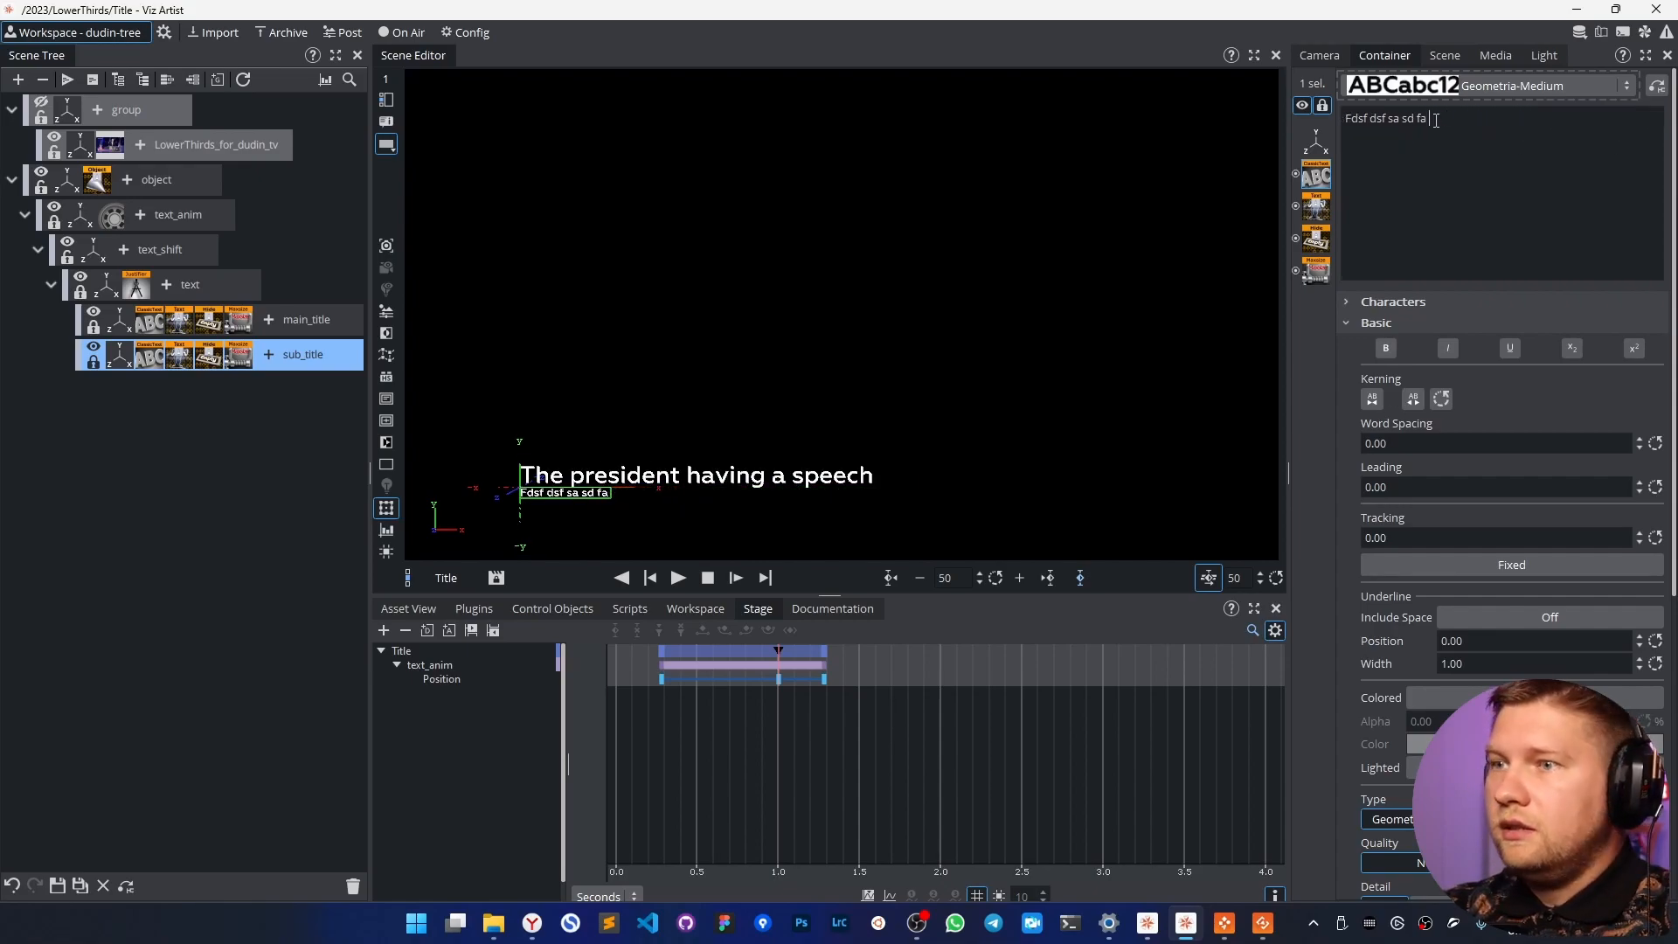
{"action": "key", "text": "ctrl+a"}
{"action": "type", "text": "FDsfdfsf sdf"}
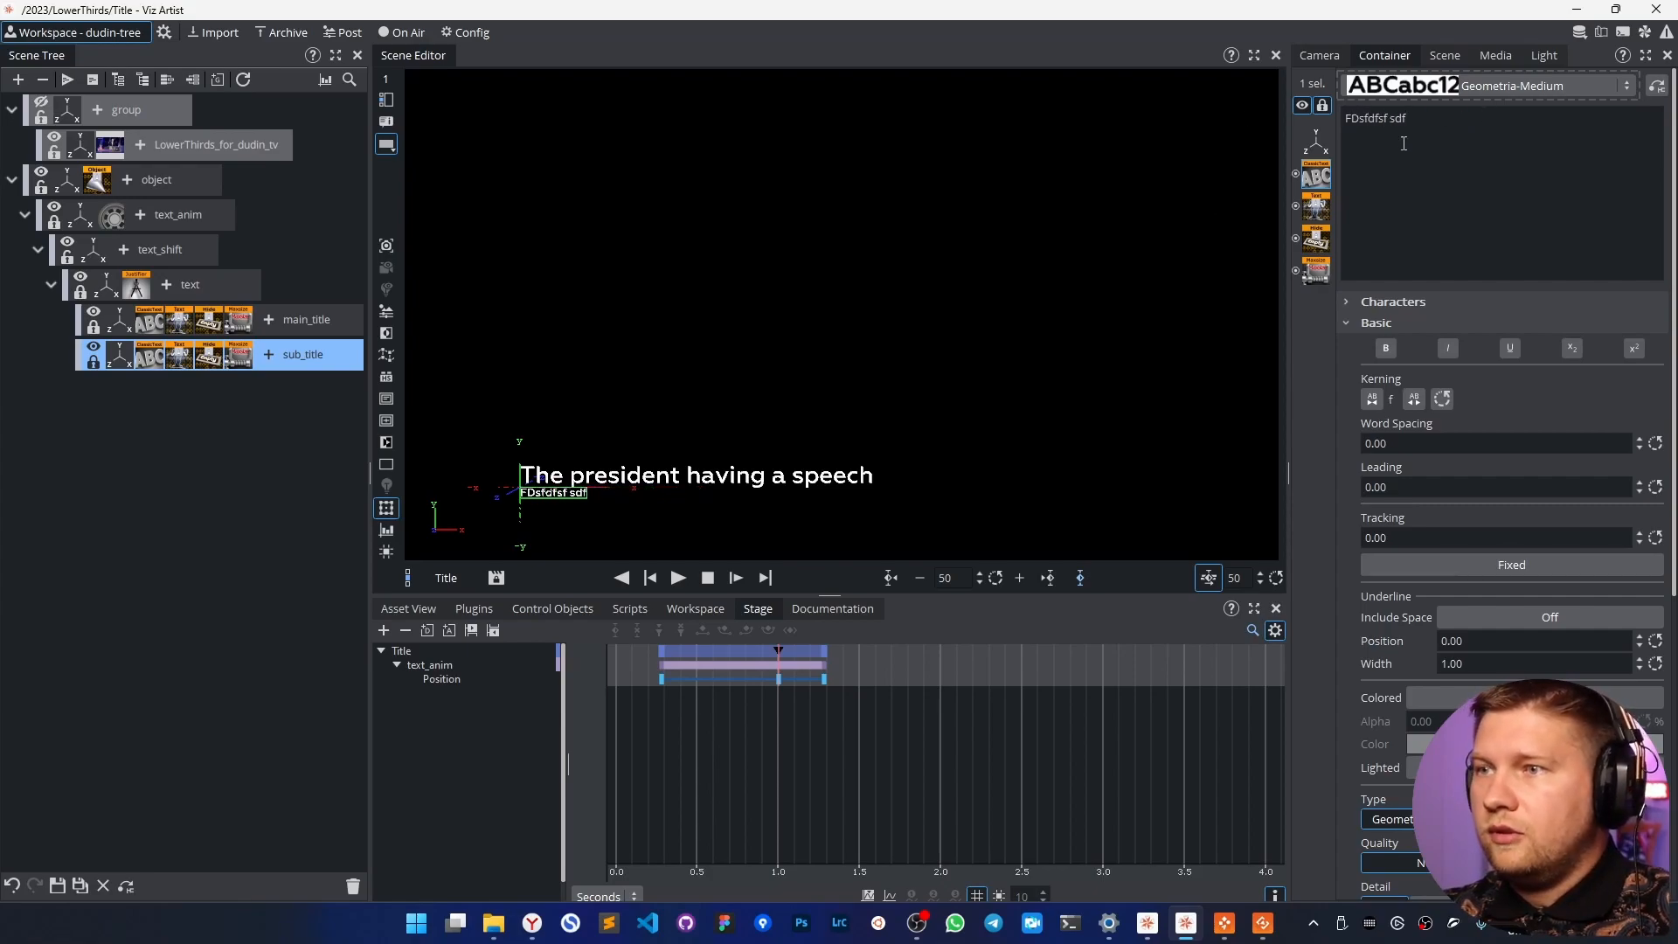
Save and close the Title scene, and show the On Air renderer.
{"action": "left_click", "coordinate": [56, 885]}
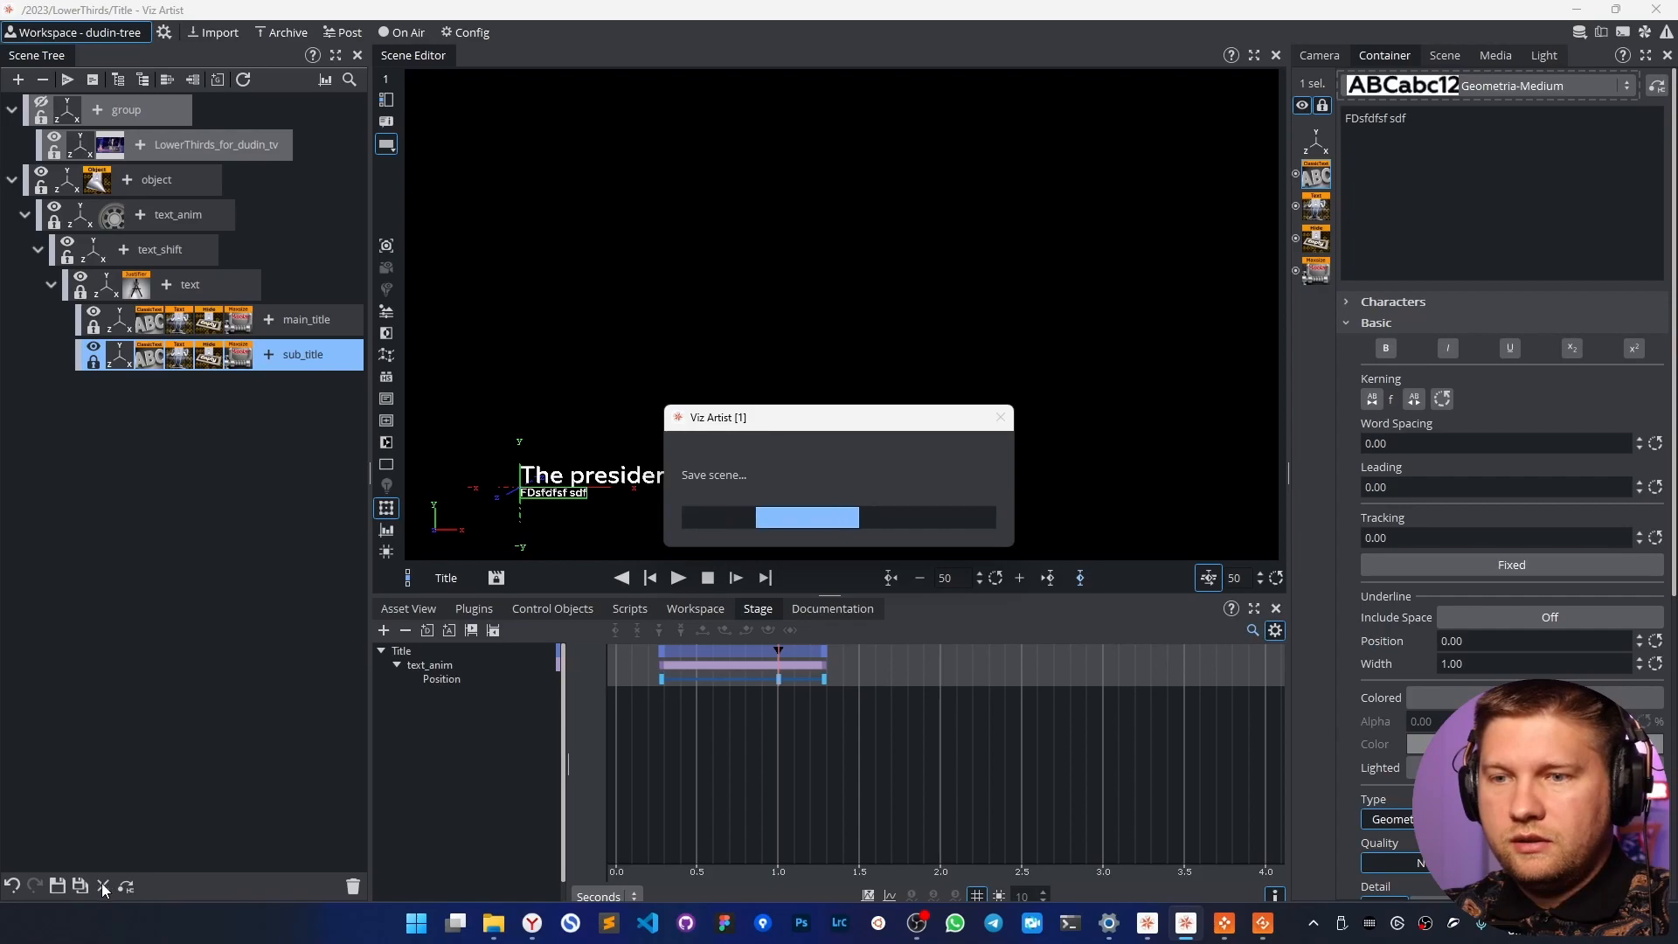
{"action": "left_click", "coordinate": [102, 885]}
{"action": "left_click", "coordinate": [404, 35]}
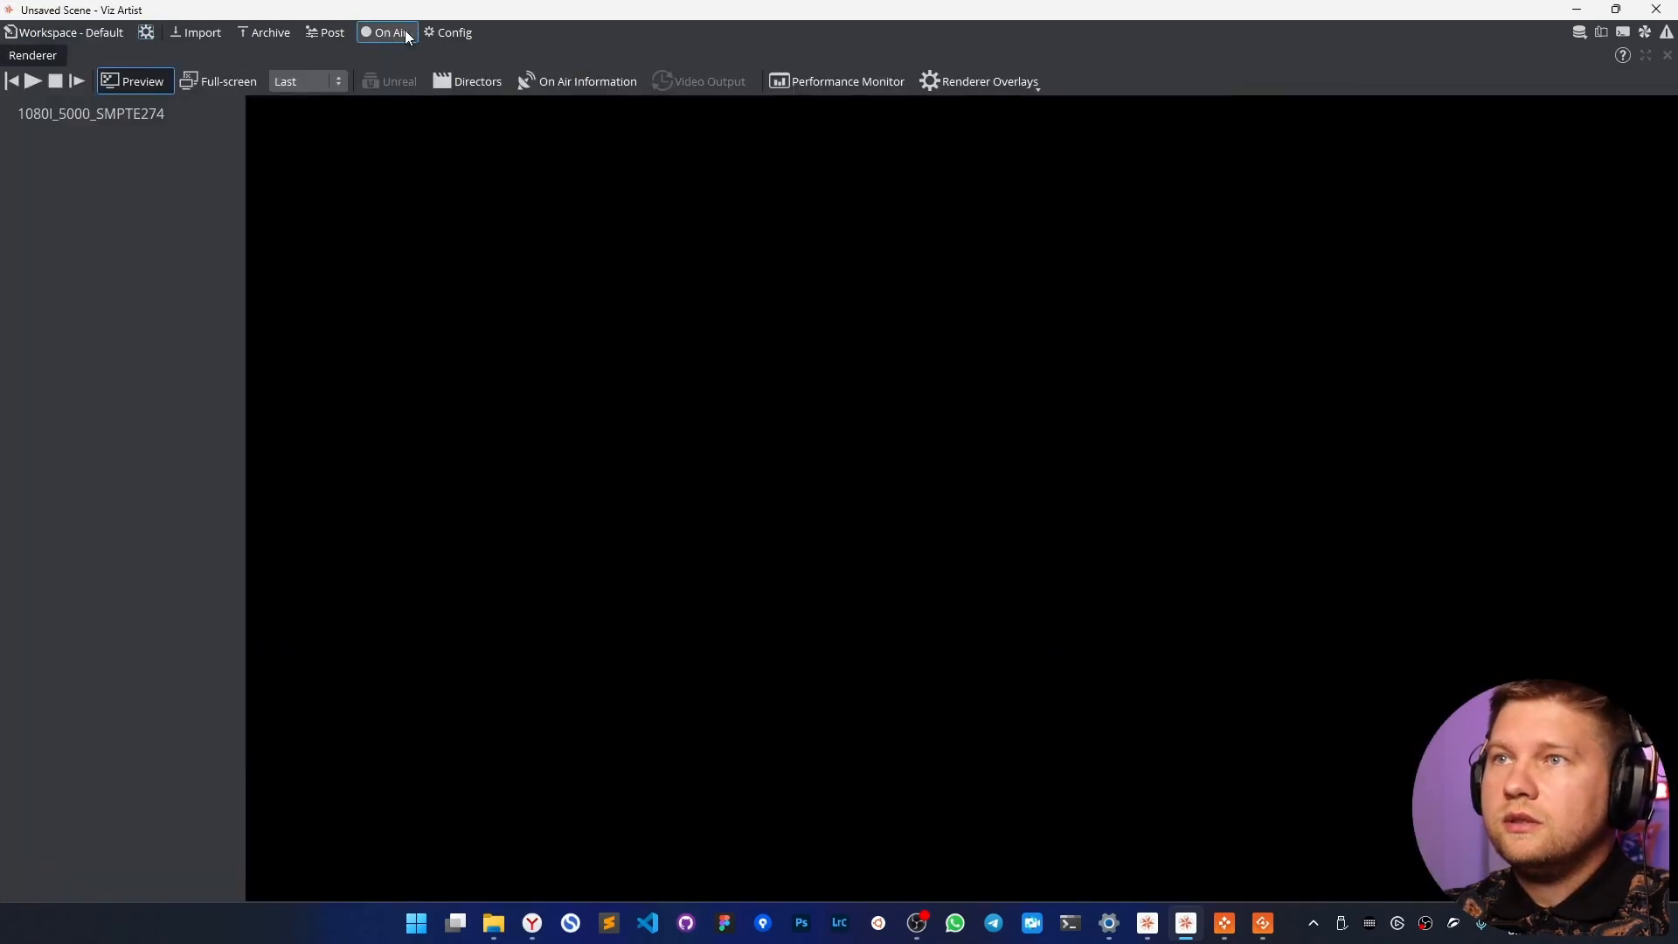
Switch to Template Wizard, refresh the scene information for the TL: Title template, and minimize it.
{"action": "left_click", "coordinate": [1224, 922]}
{"action": "left_click", "coordinate": [489, 161]}
{"action": "left_click", "coordinate": [519, 247]}
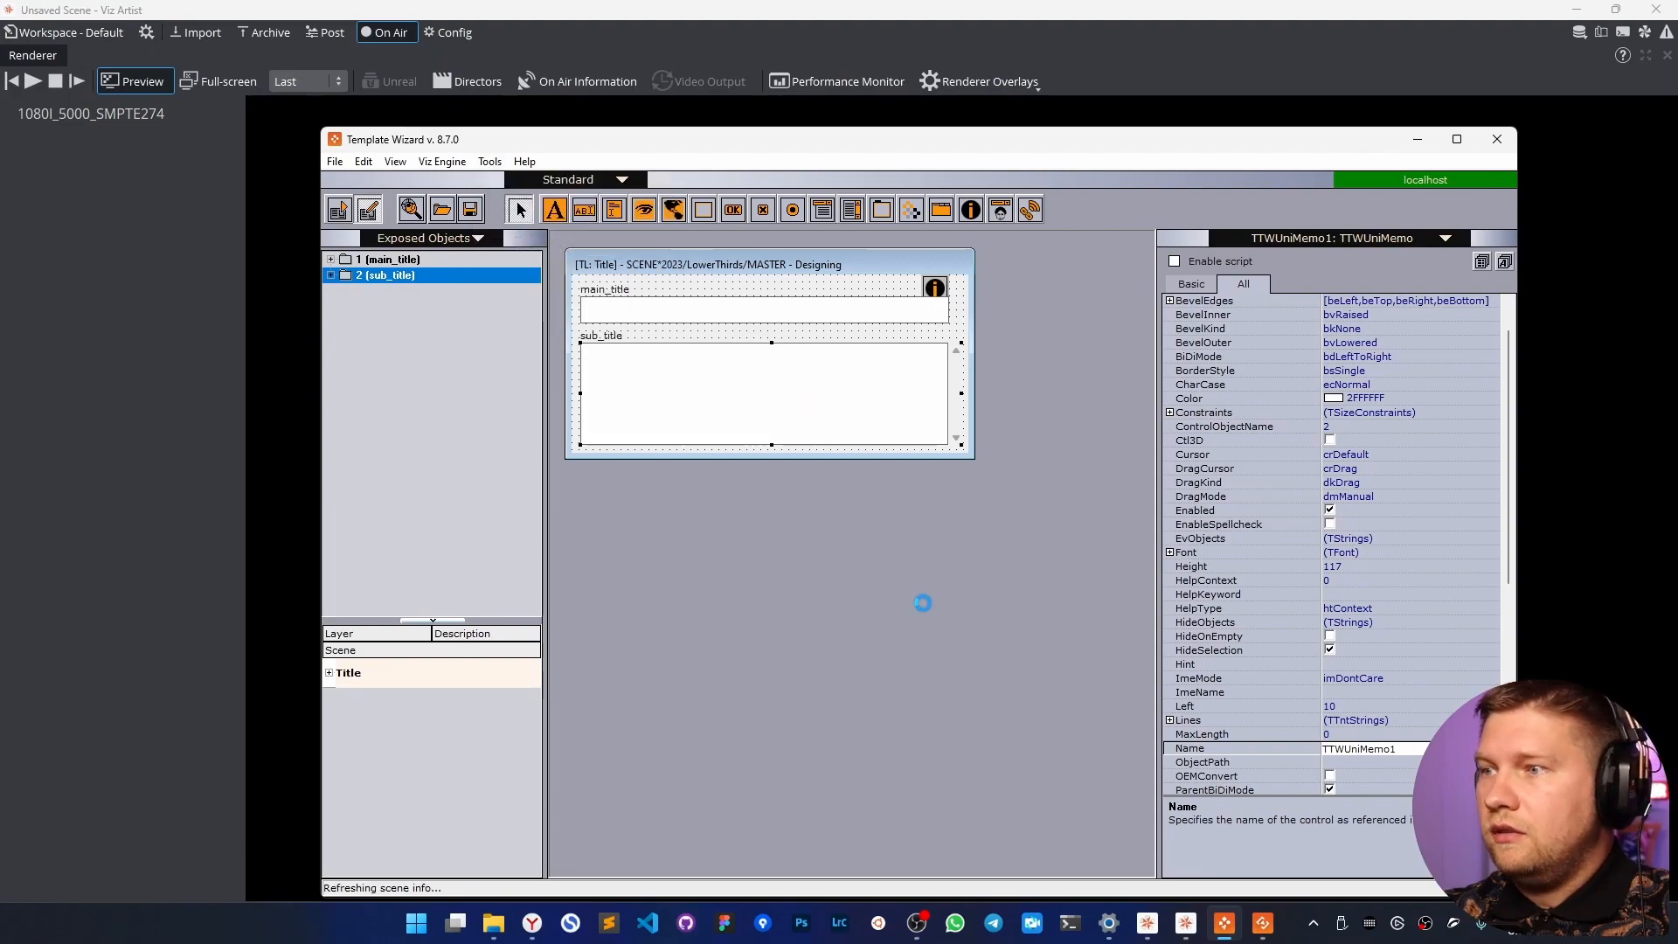
{"action": "left_click", "coordinate": [945, 584]}
{"action": "left_click", "coordinate": [1418, 140]}
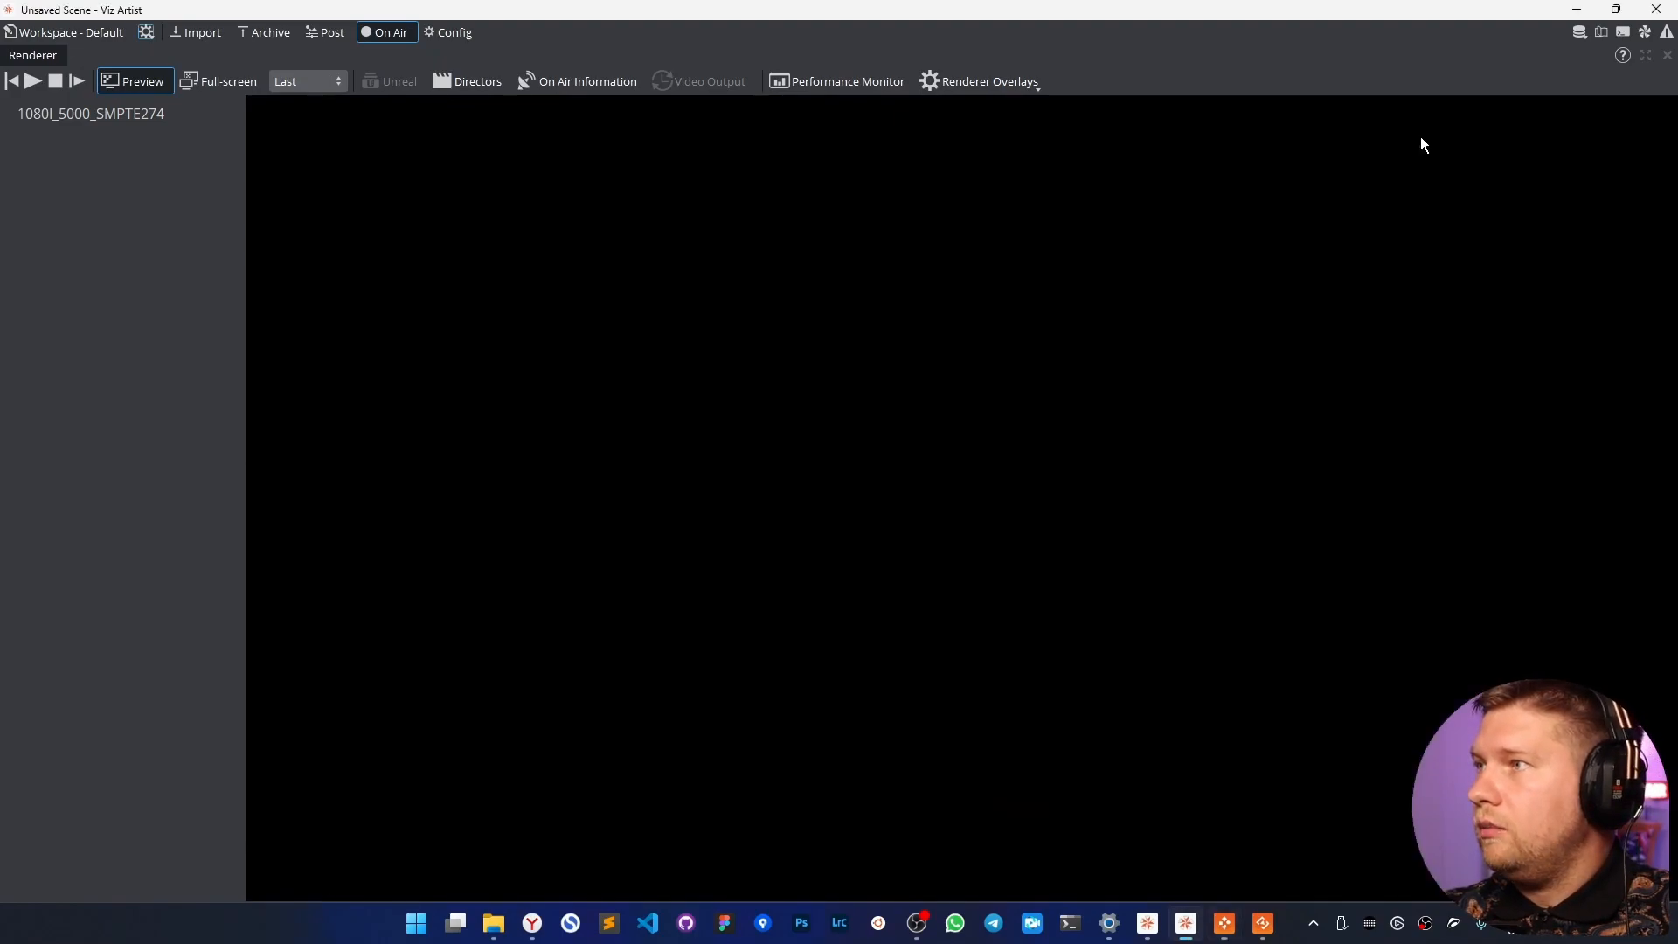
In Director, start TL: Title on air, remove "asd fasd" from the middle of main_title, and start it again.
{"action": "left_click", "coordinate": [1234, 927]}
{"action": "left_click", "coordinate": [1222, 187]}
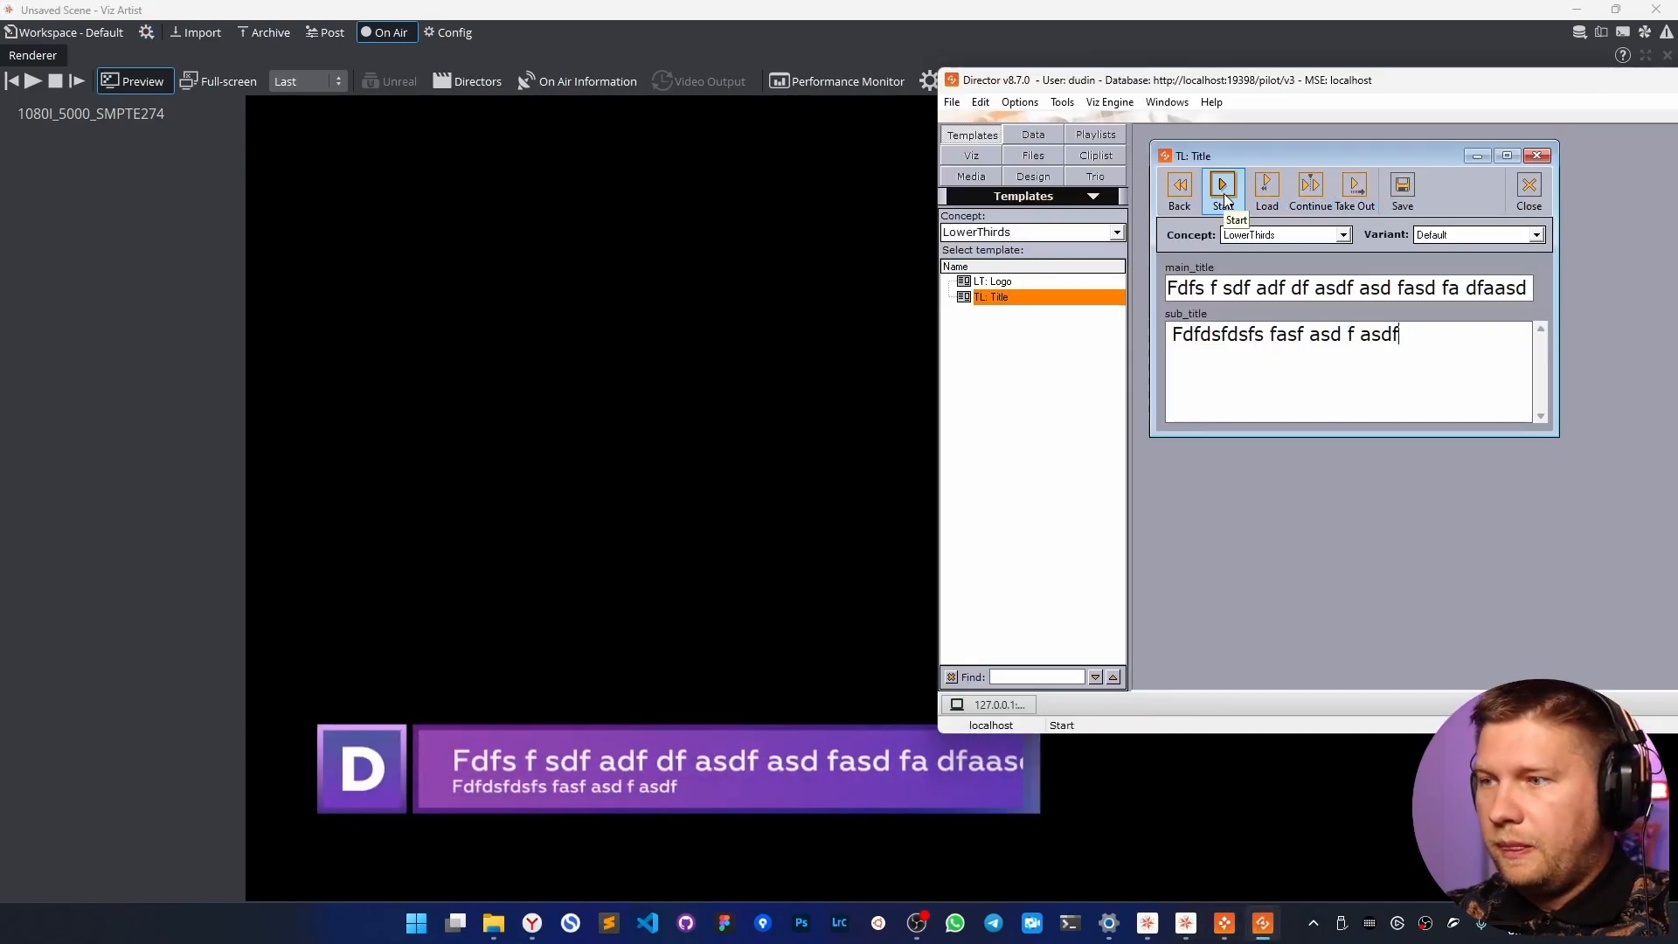
{"action": "key", "text": "Delete"}
{"action": "key", "text": "Delete"}
{"action": "key", "text": "Delete"}
{"action": "key", "text": "Delete"}
{"action": "key", "text": "Delete"}
{"action": "key", "text": "Delete"}
{"action": "key", "text": "Delete"}
{"action": "key", "text": "Delete"}
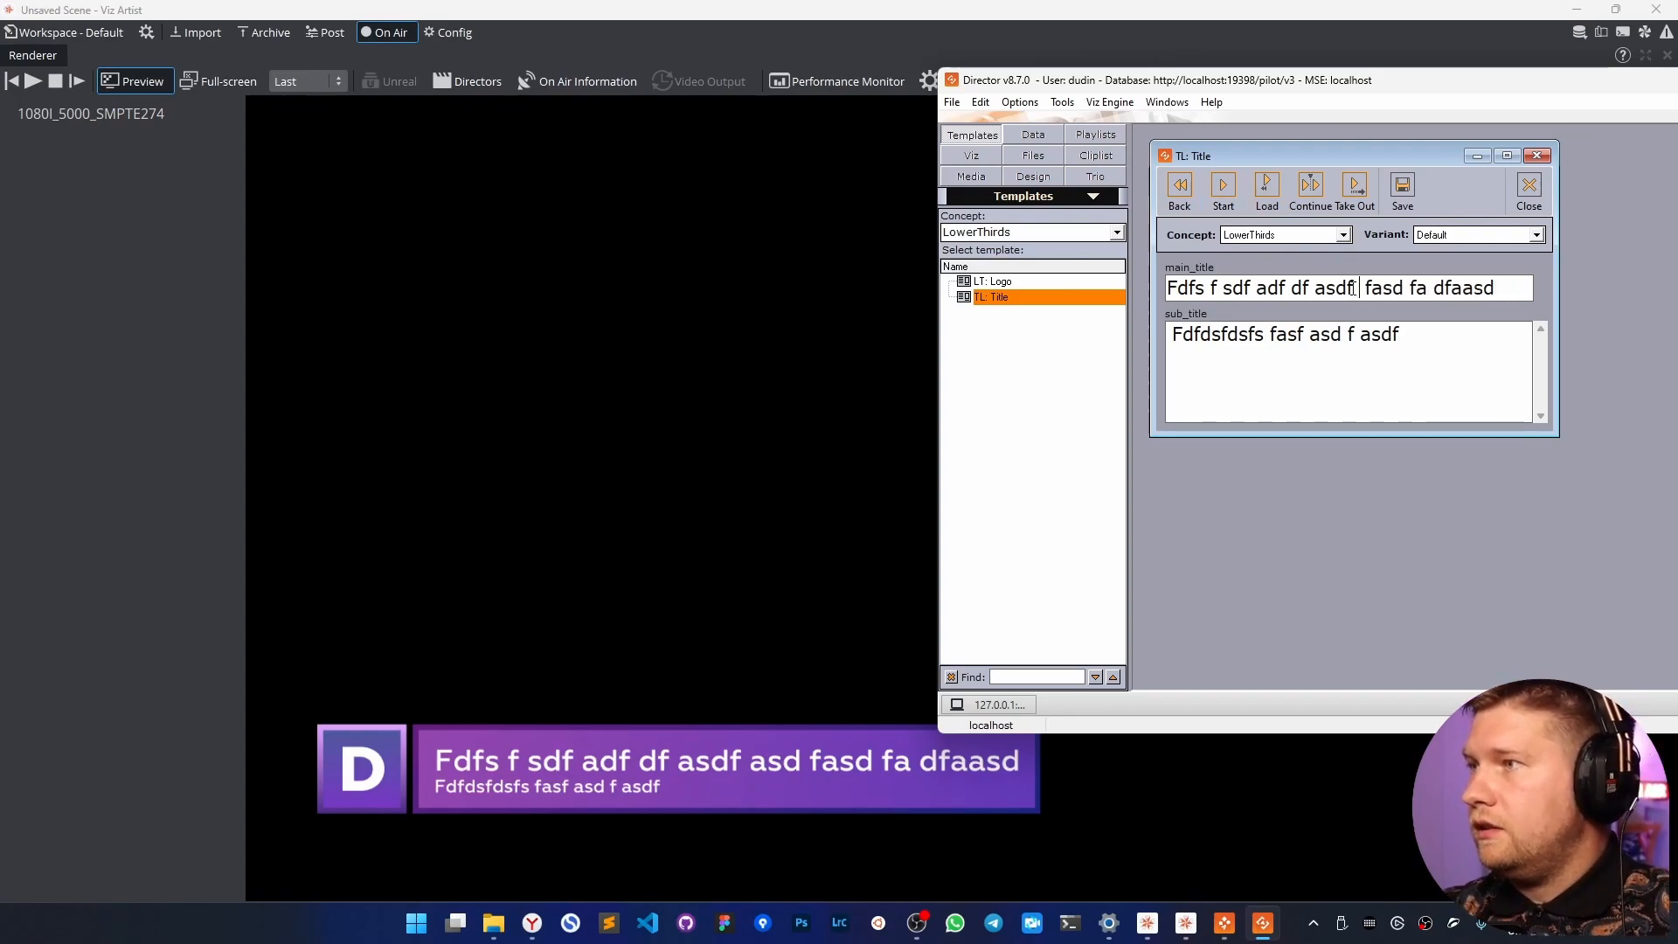
{"action": "left_click", "coordinate": [1222, 187]}
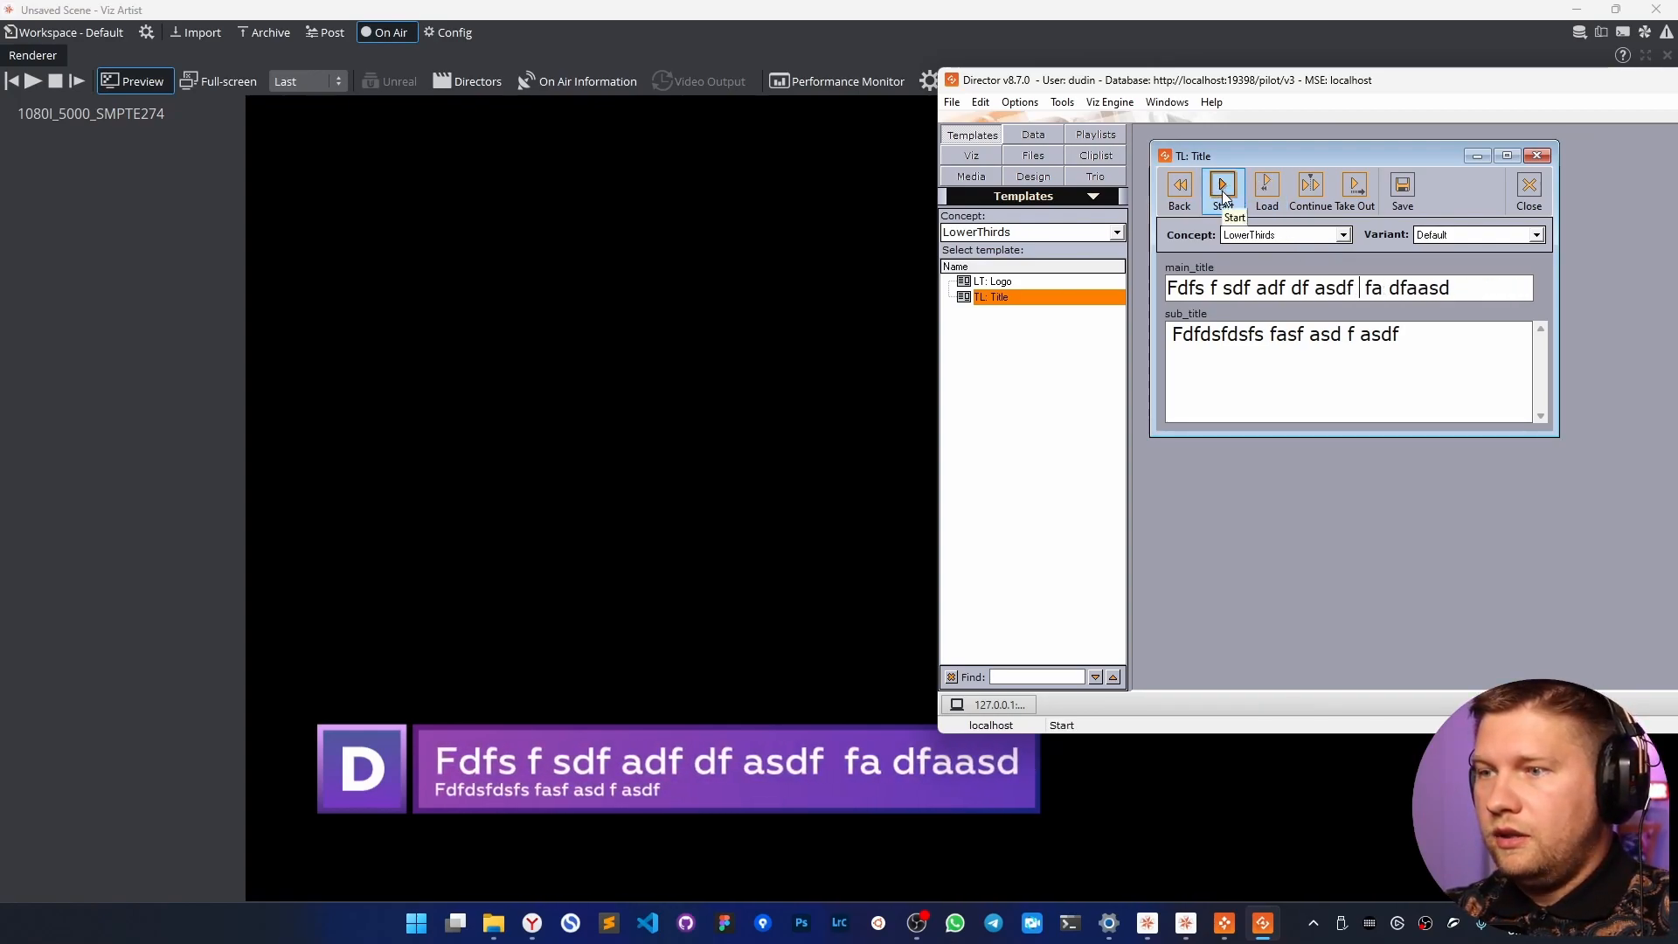
Shorten main_title to "Fdfs f sdf adf df asdf" and start the title on air again.
{"action": "left_click", "coordinate": [1472, 291]}
{"action": "key", "text": "BackSpace"}
{"action": "key", "text": "BackSpace"}
{"action": "key", "text": "BackSpace"}
{"action": "key", "text": "BackSpace"}
{"action": "key", "text": "BackSpace"}
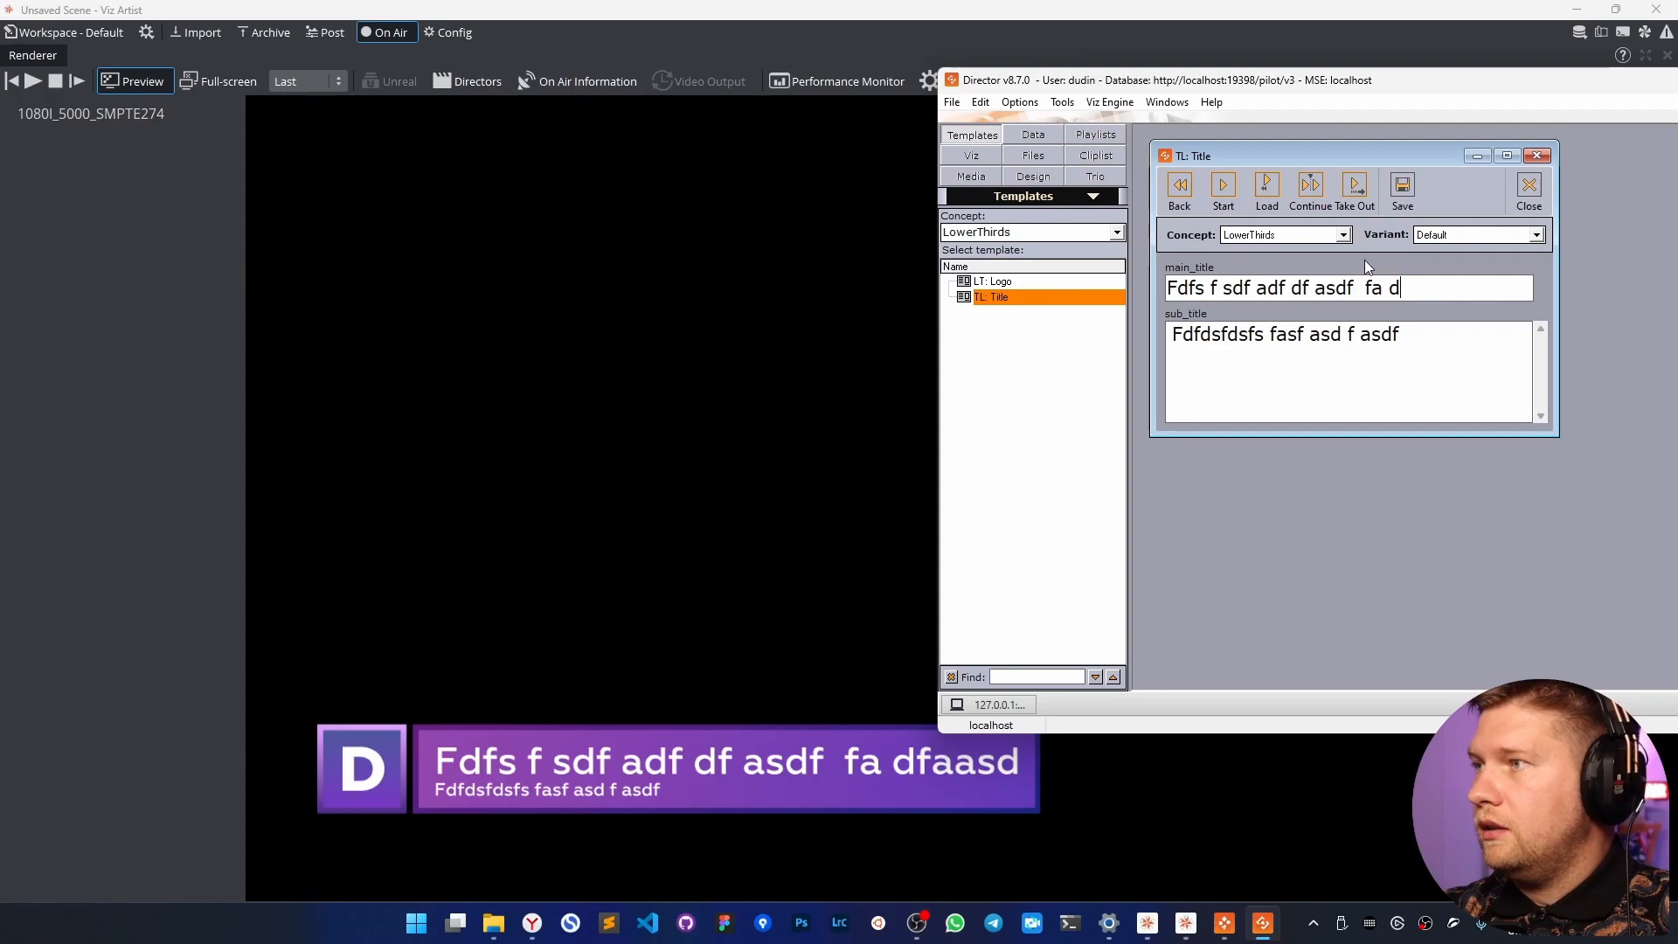
{"action": "left_click", "coordinate": [1223, 187]}
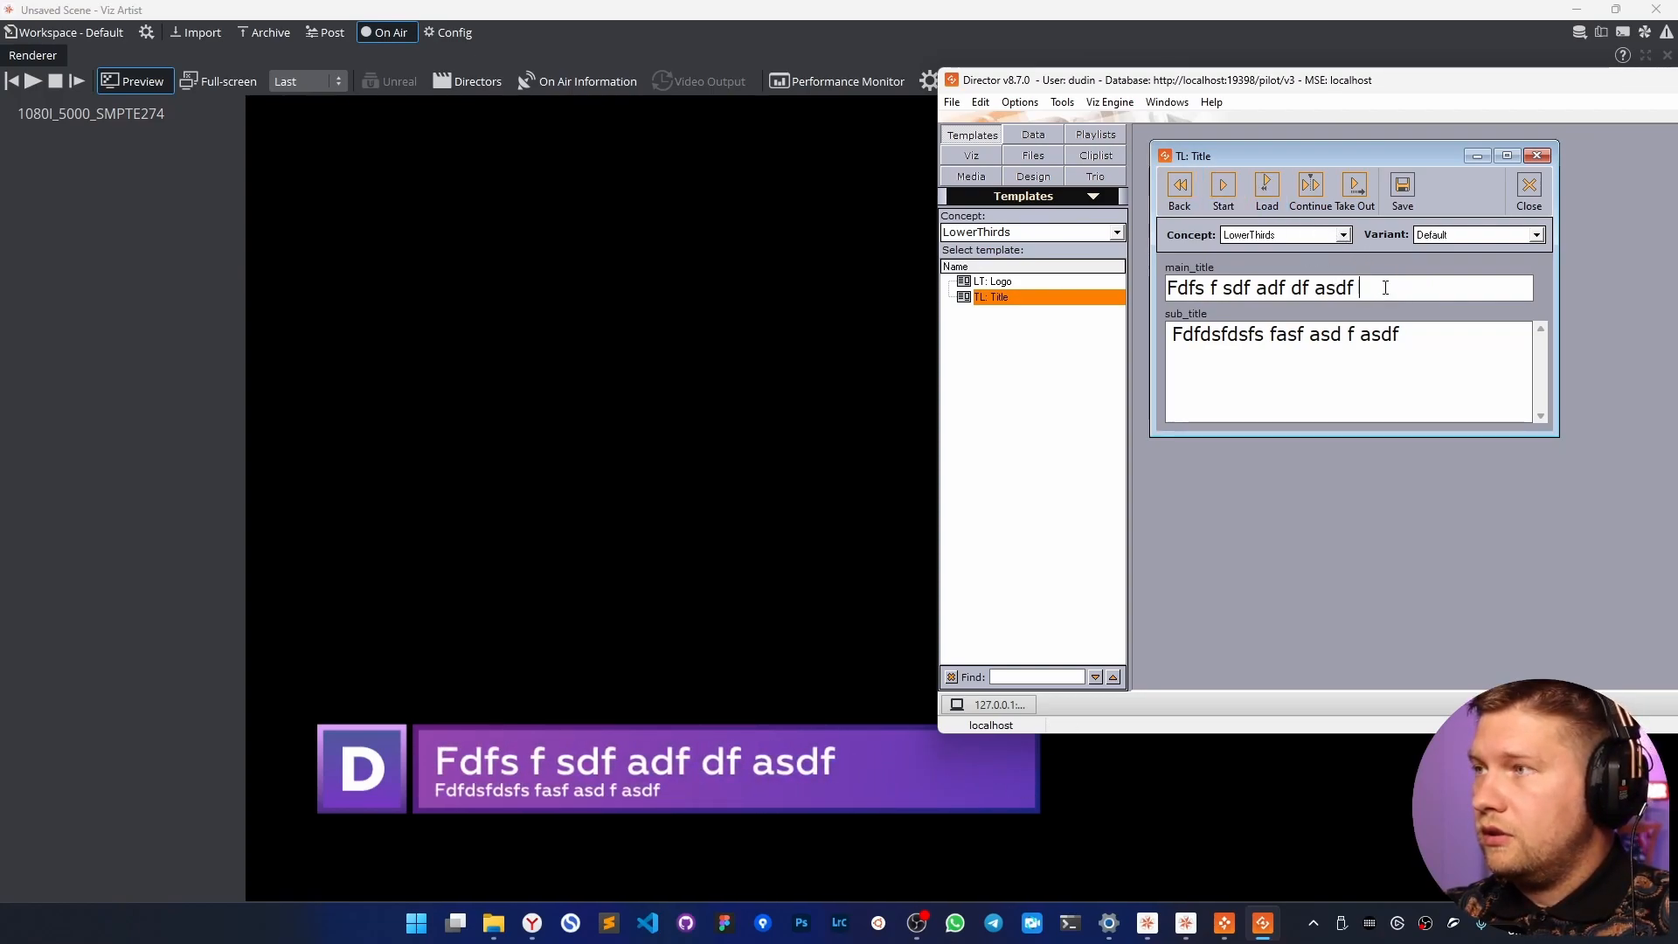
{"action": "left_click", "coordinate": [1225, 185]}
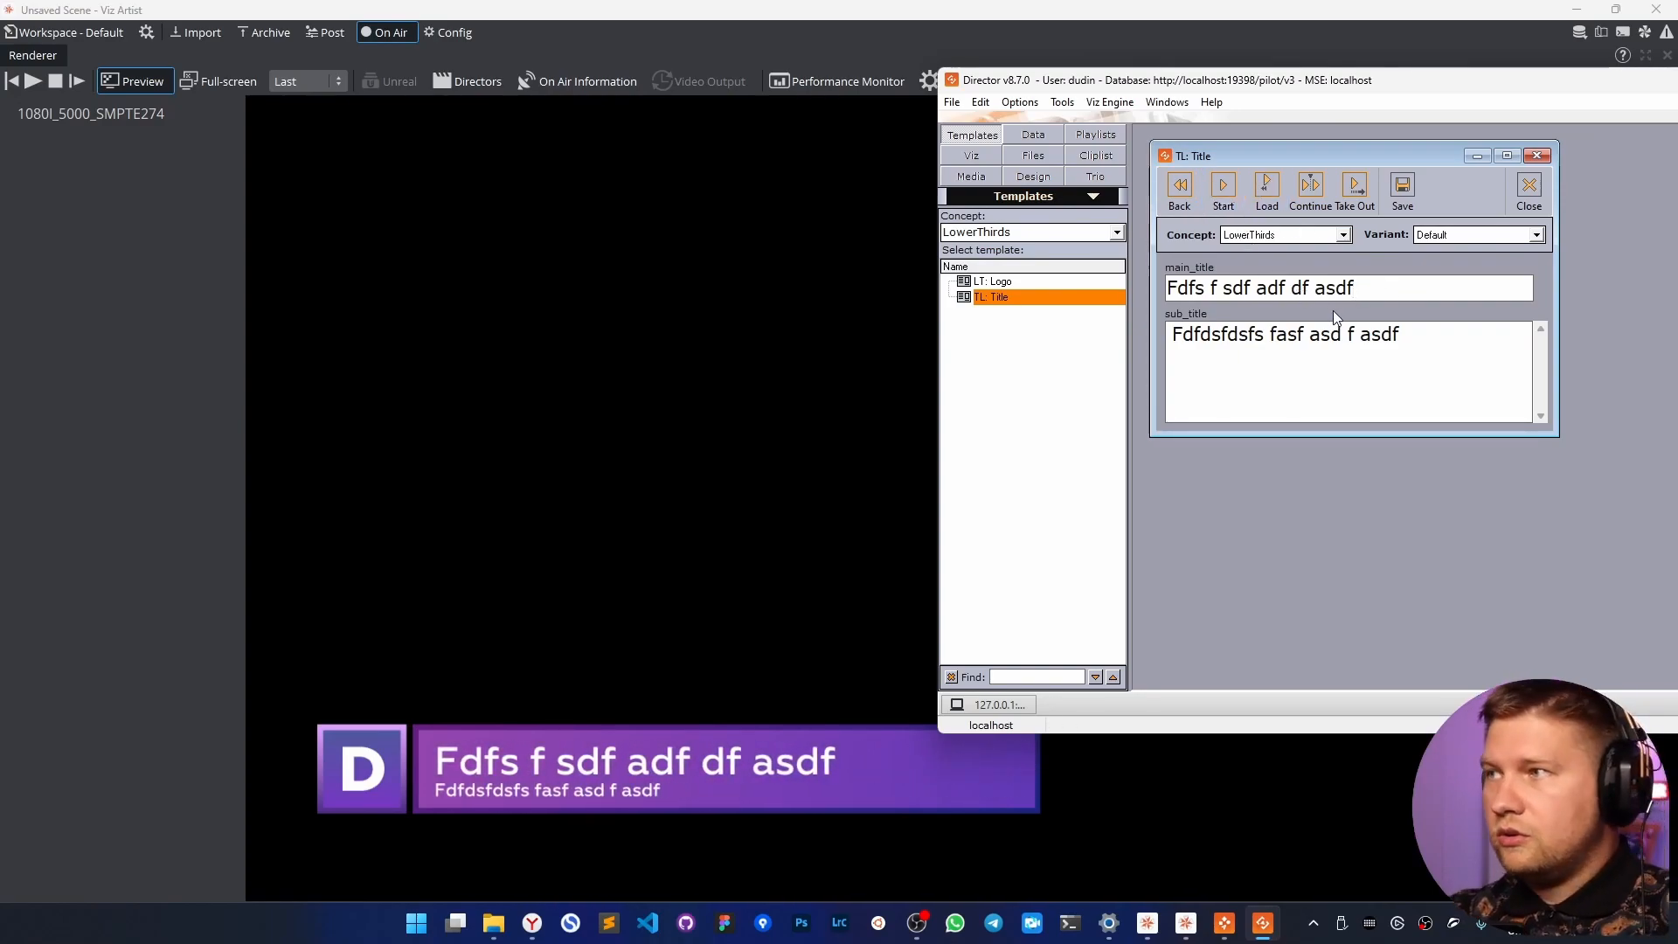
Find the longest fitting title by extending main_title, trimming it to "Fdfs f sdf adf df asdfsdfgfgd", and restarting it on air.
{"action": "type", "text": "fgdfg"}
{"action": "left_click", "coordinate": [1227, 187]}
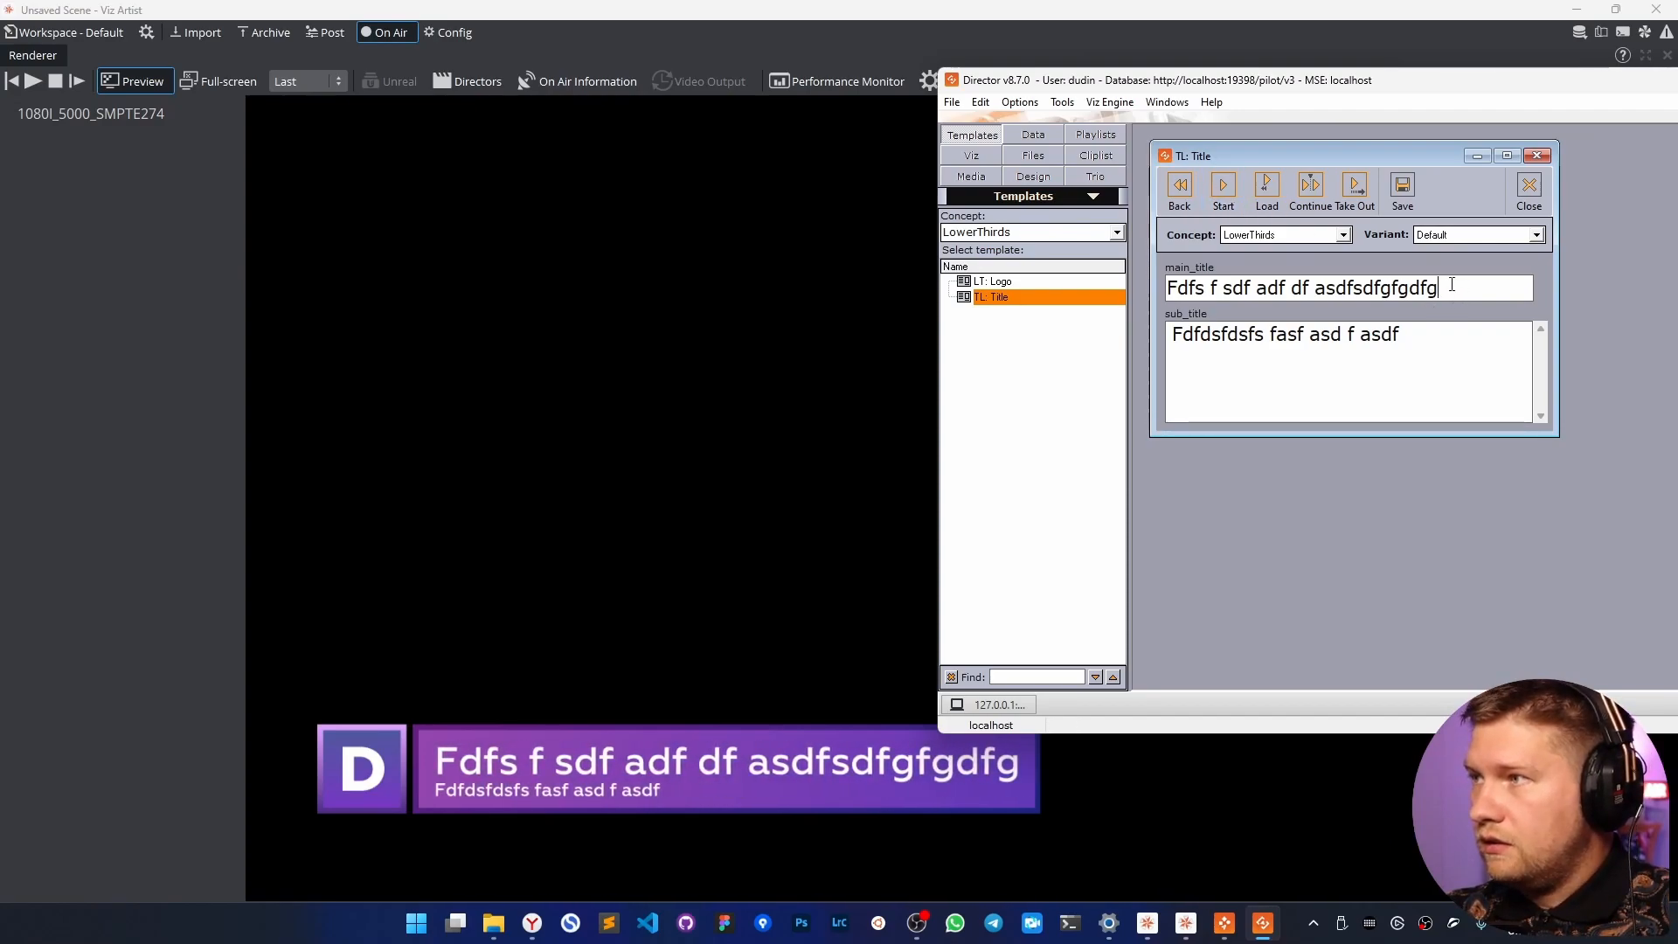
{"action": "left_click", "coordinate": [1223, 186]}
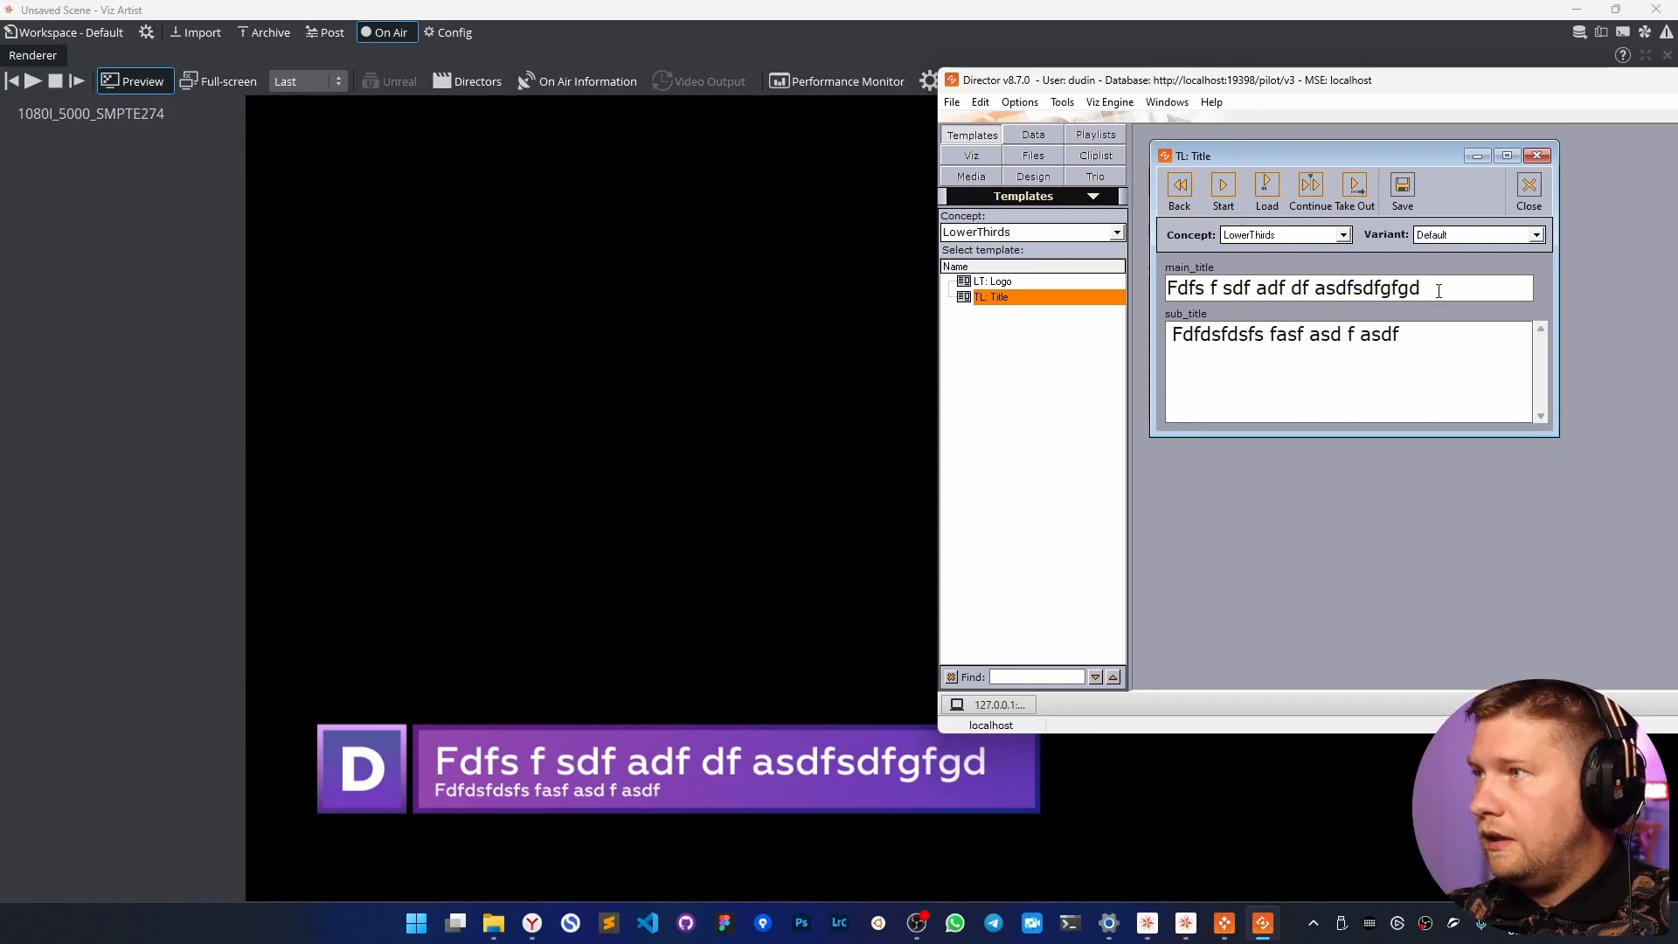
Copy Director's main_title text into the main_title field of the TL: Title template in Template Wizard, and return to design mode.
{"action": "left_click_drag", "start_coordinate": [1438, 288], "coordinate": [1167, 289]}
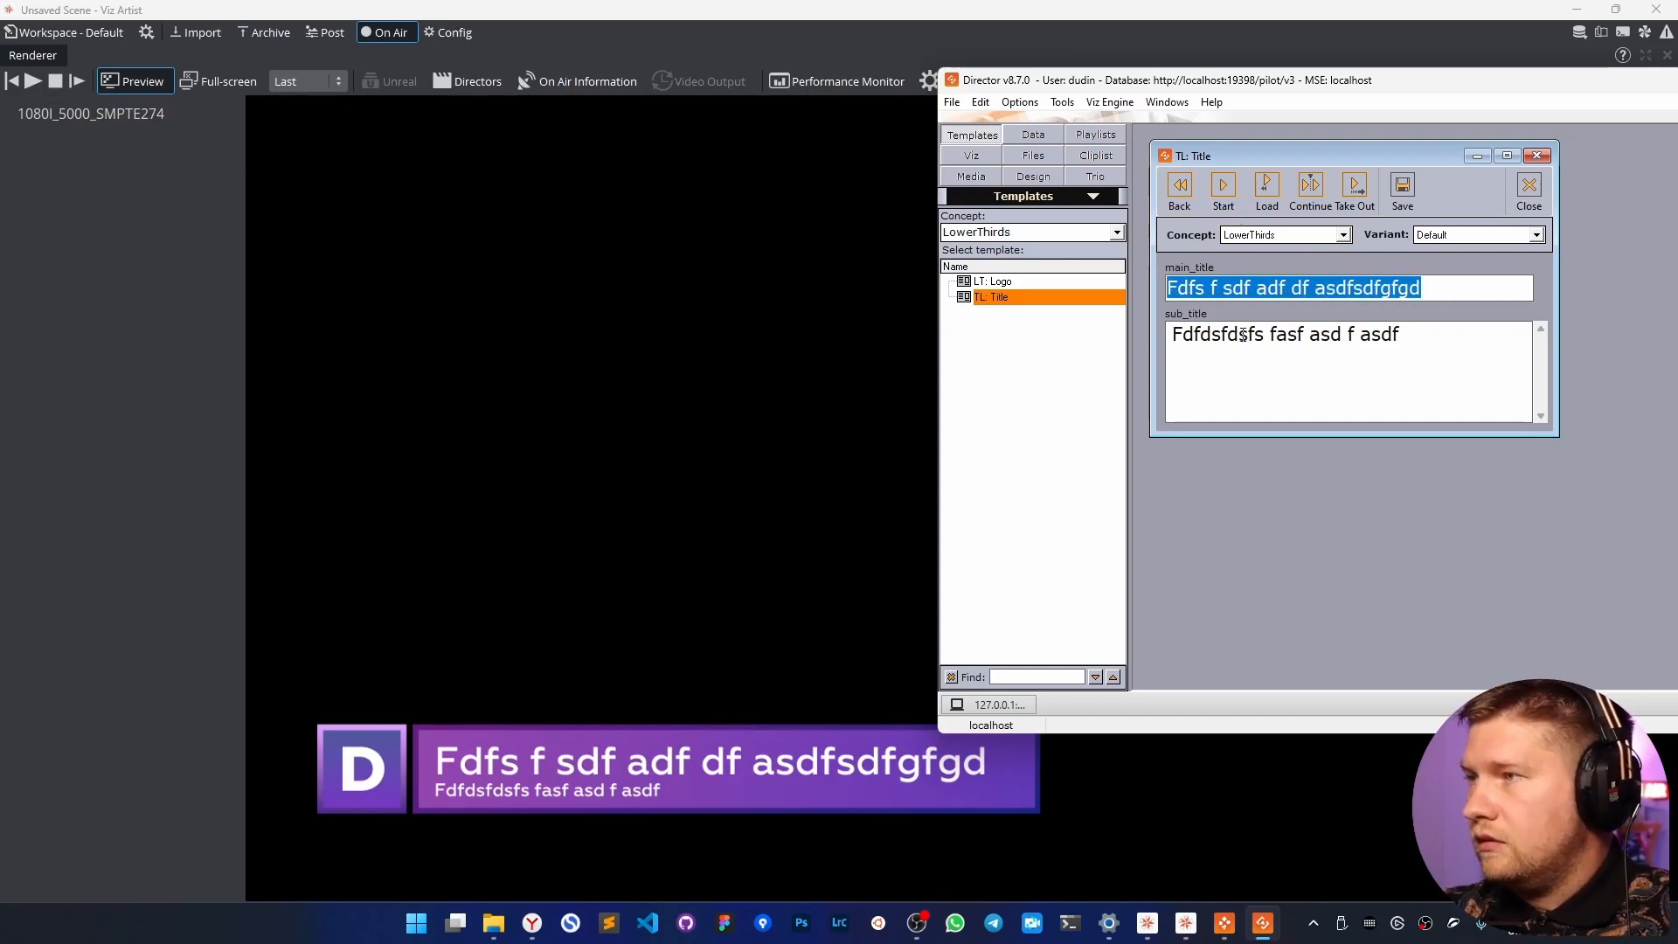
{"action": "left_click", "coordinate": [1224, 922]}
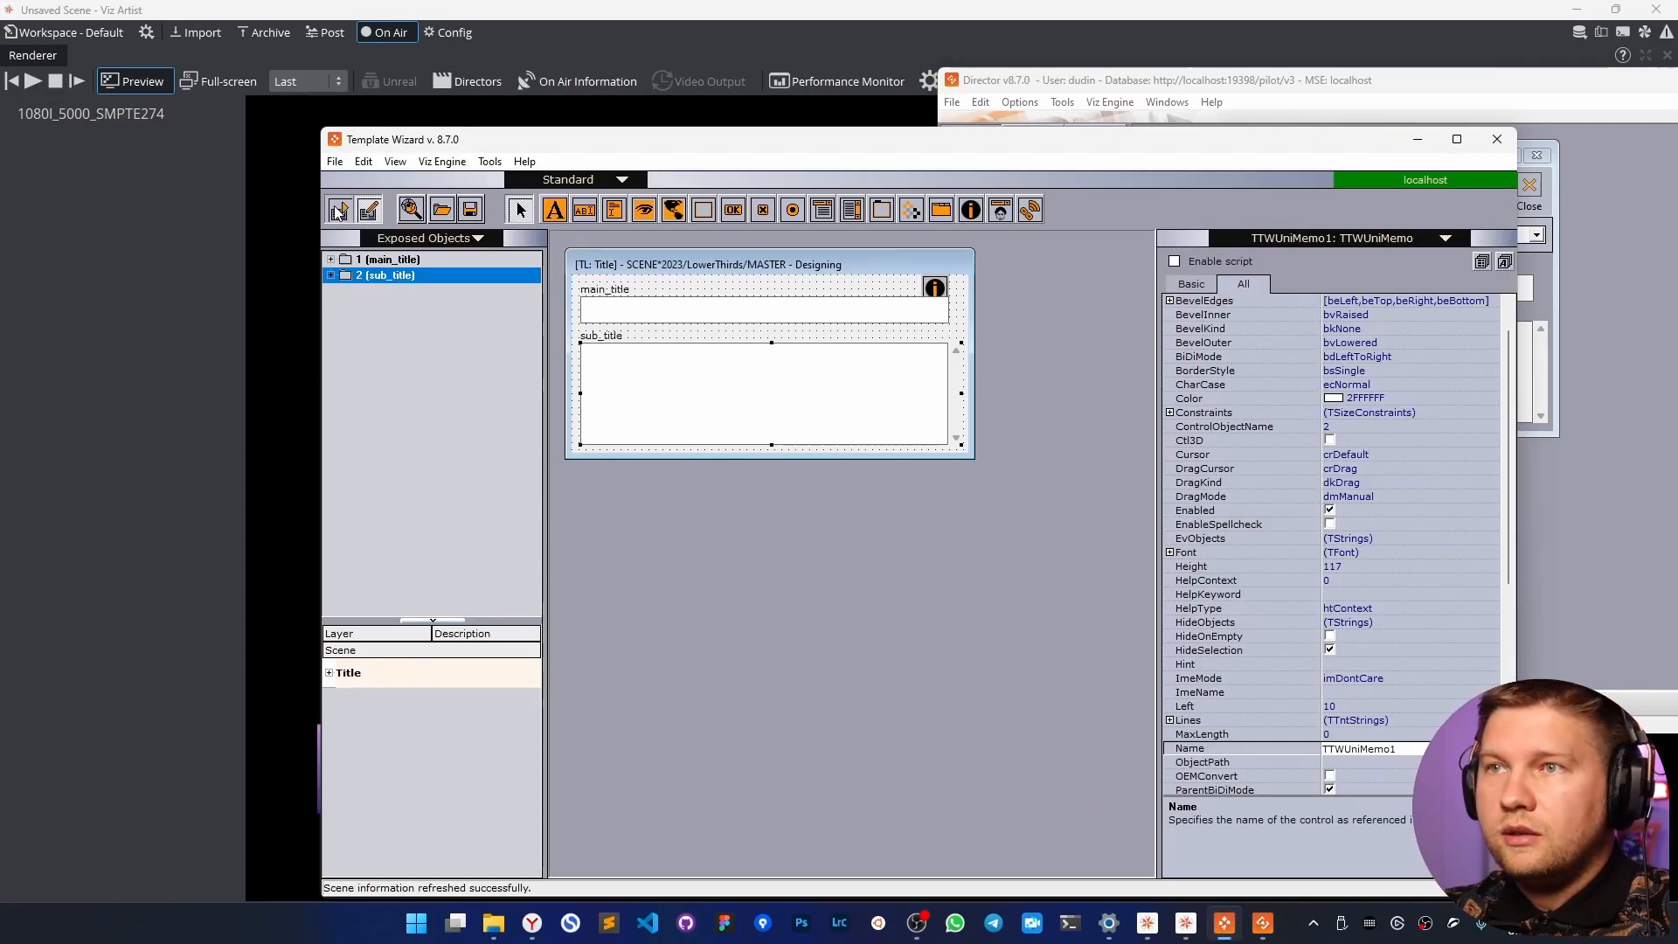
{"action": "left_click", "coordinate": [368, 209]}
{"action": "left_click", "coordinate": [368, 209]}
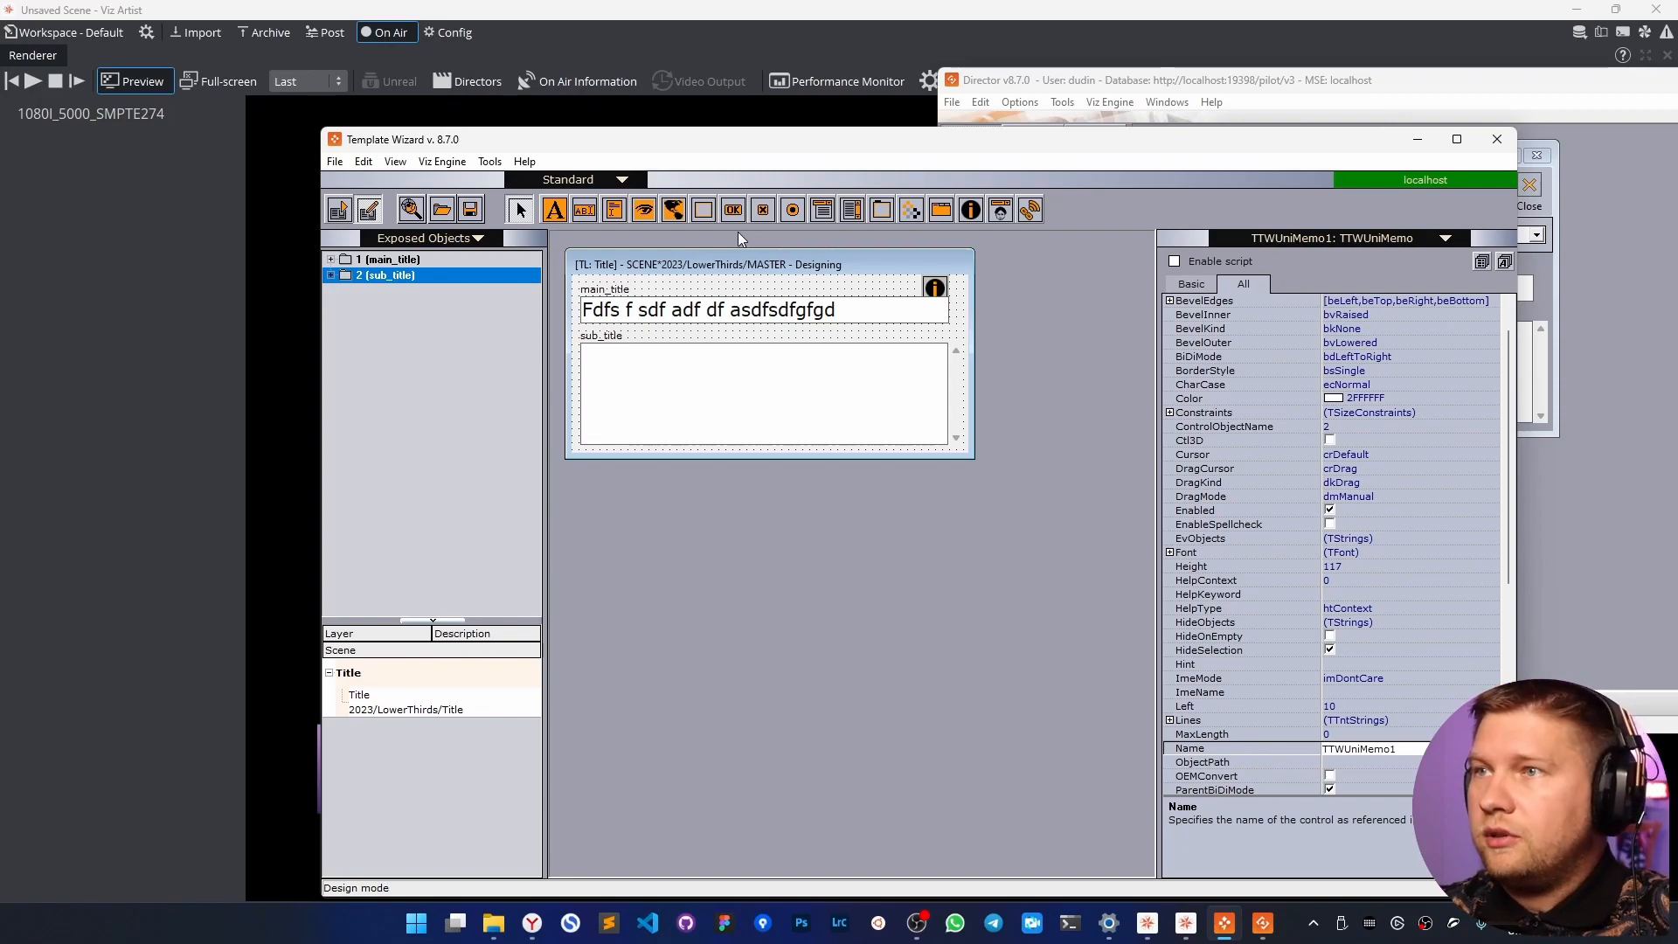
Open the MaxLength property of the main_title field.
{"action": "left_click", "coordinate": [916, 316]}
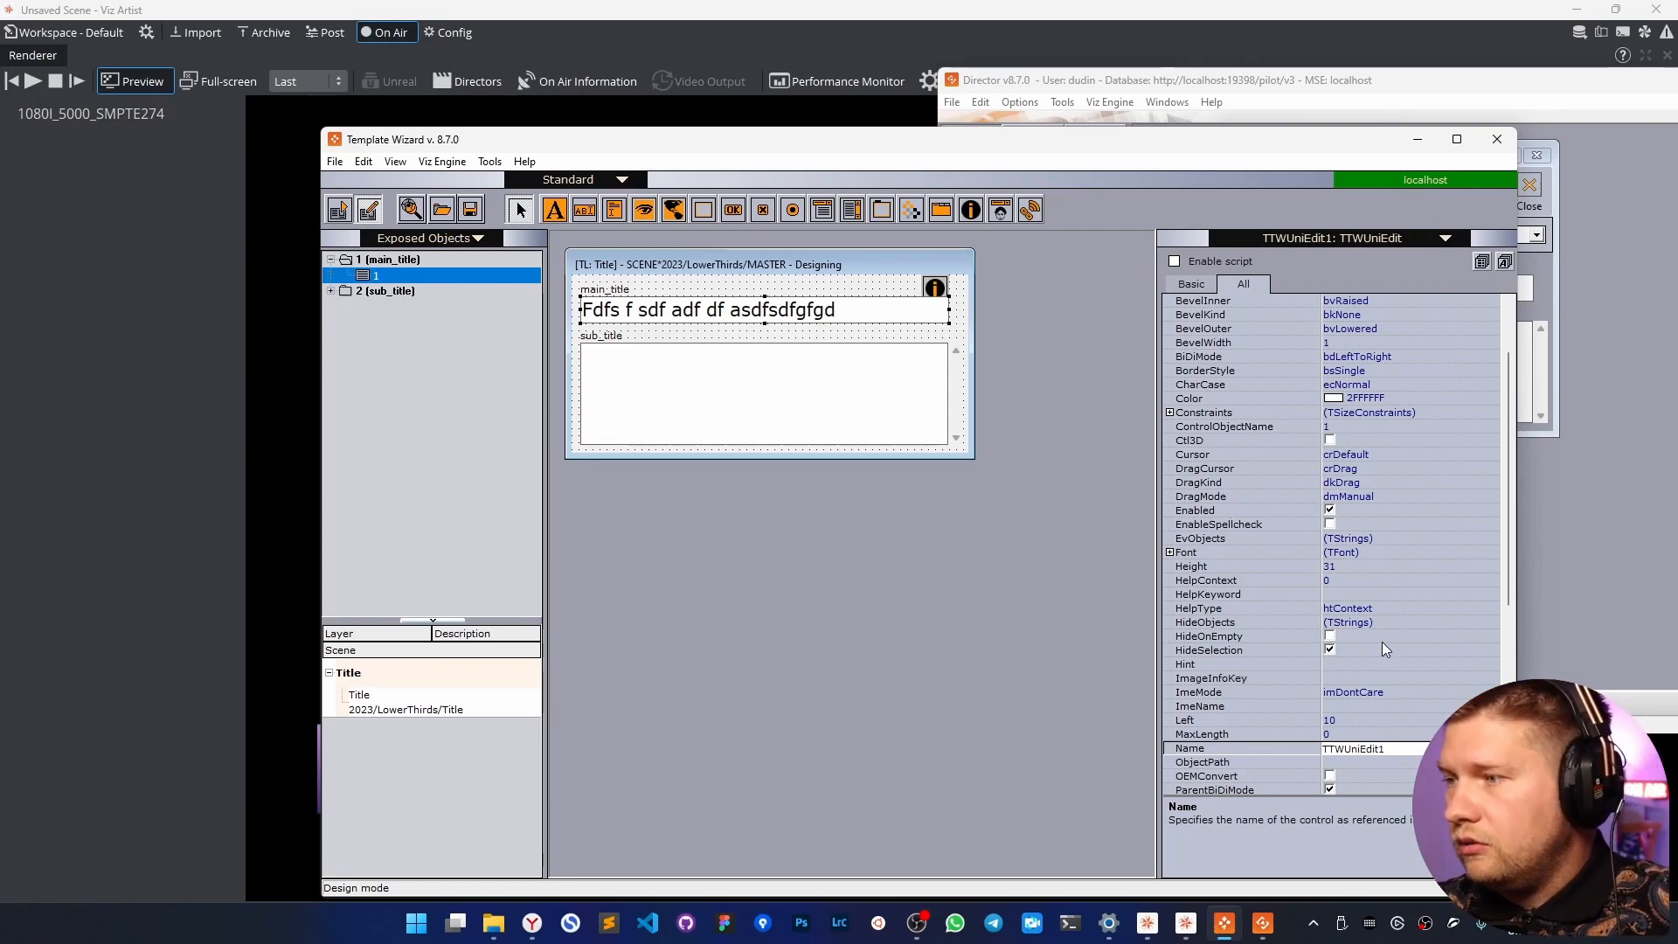
{"action": "left_click_drag", "start_coordinate": [1507, 591], "coordinate": [1510, 677]}
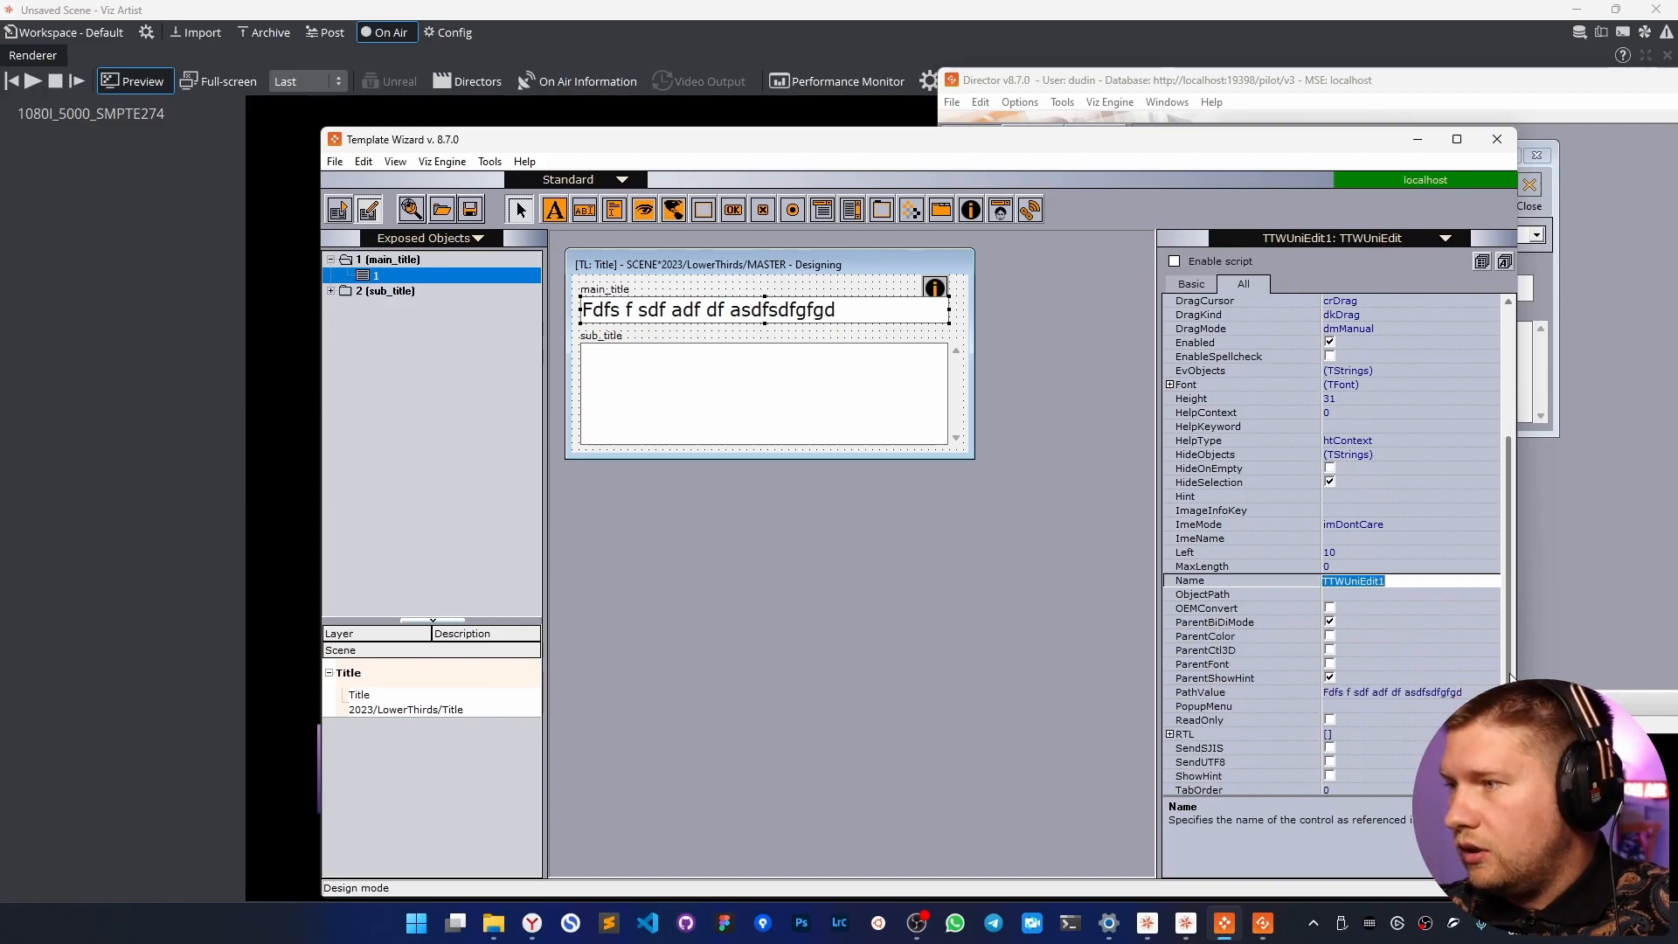
{"action": "left_click", "coordinate": [1334, 566]}
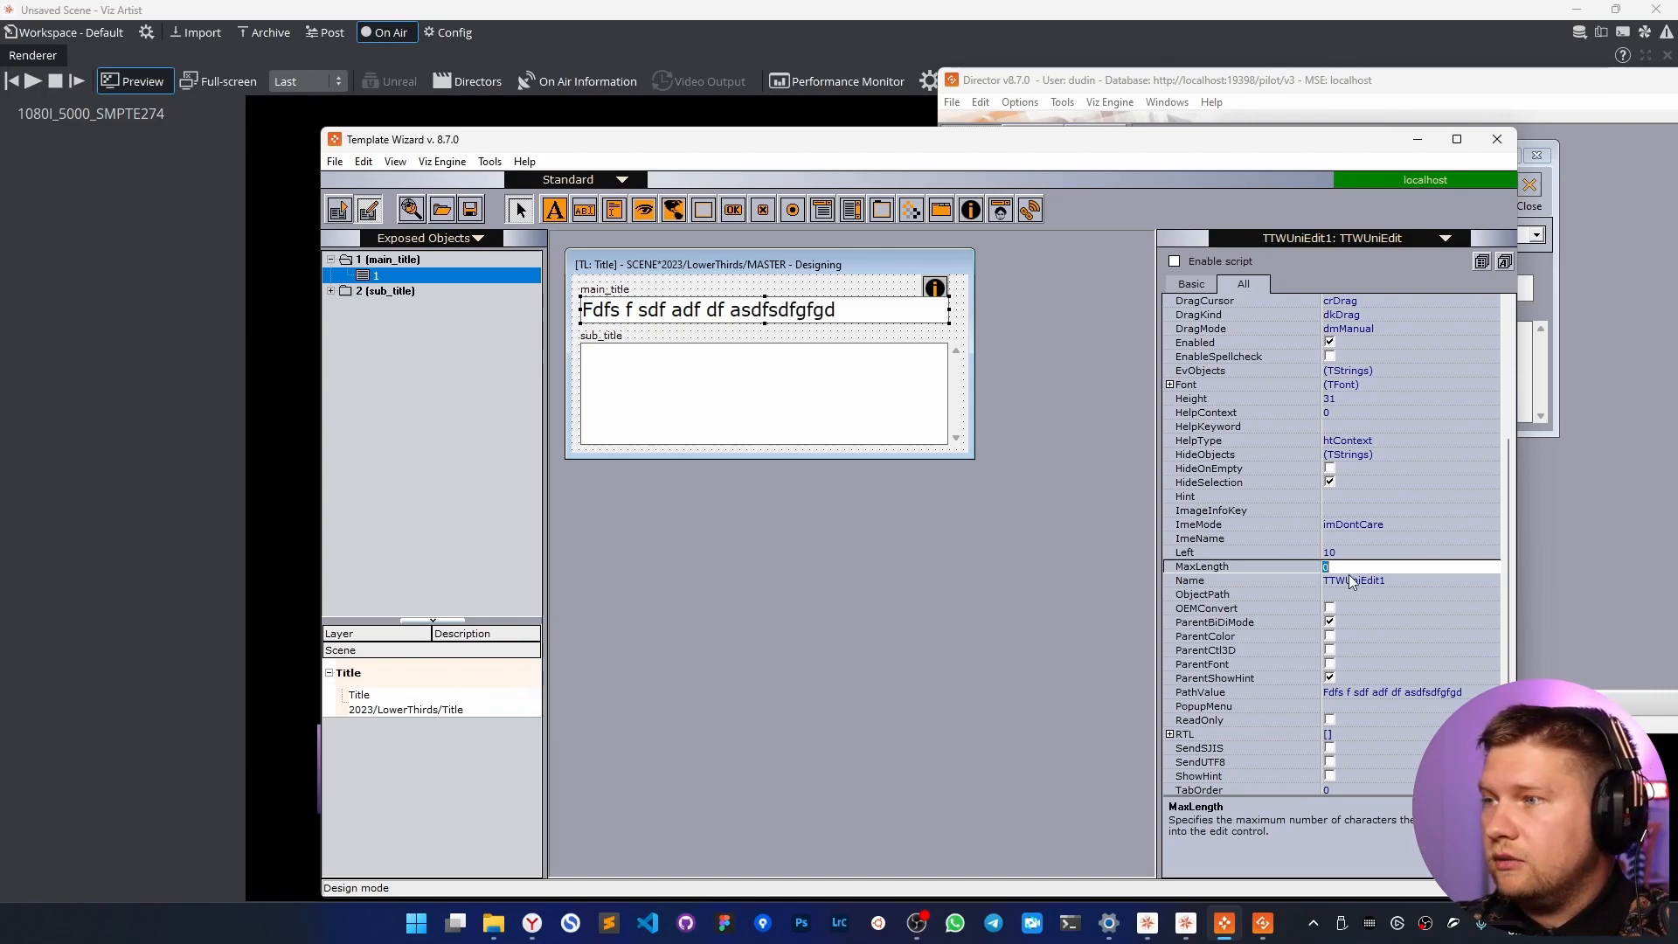
{"action": "left_click", "coordinate": [1338, 567]}
{"action": "left_click_drag", "start_coordinate": [1346, 567], "coordinate": [1321, 568]}
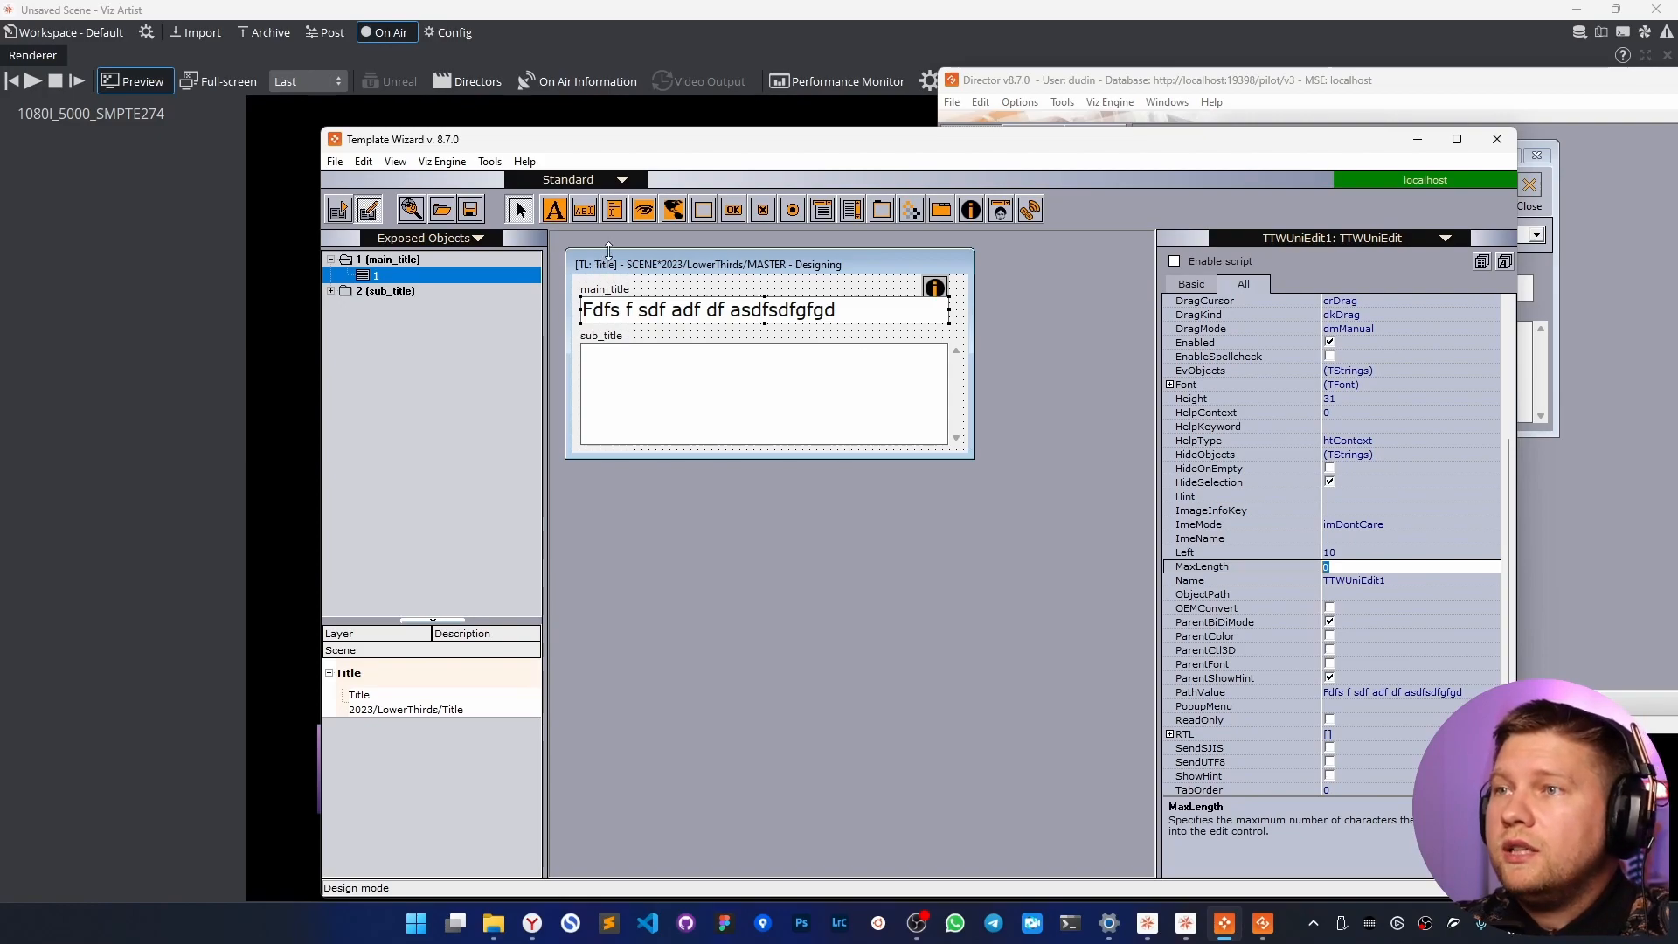
Place a panel over the end of the main_title field, clear its caption, and set BevelOuter to bvNone.
{"action": "left_click", "coordinate": [705, 212]}
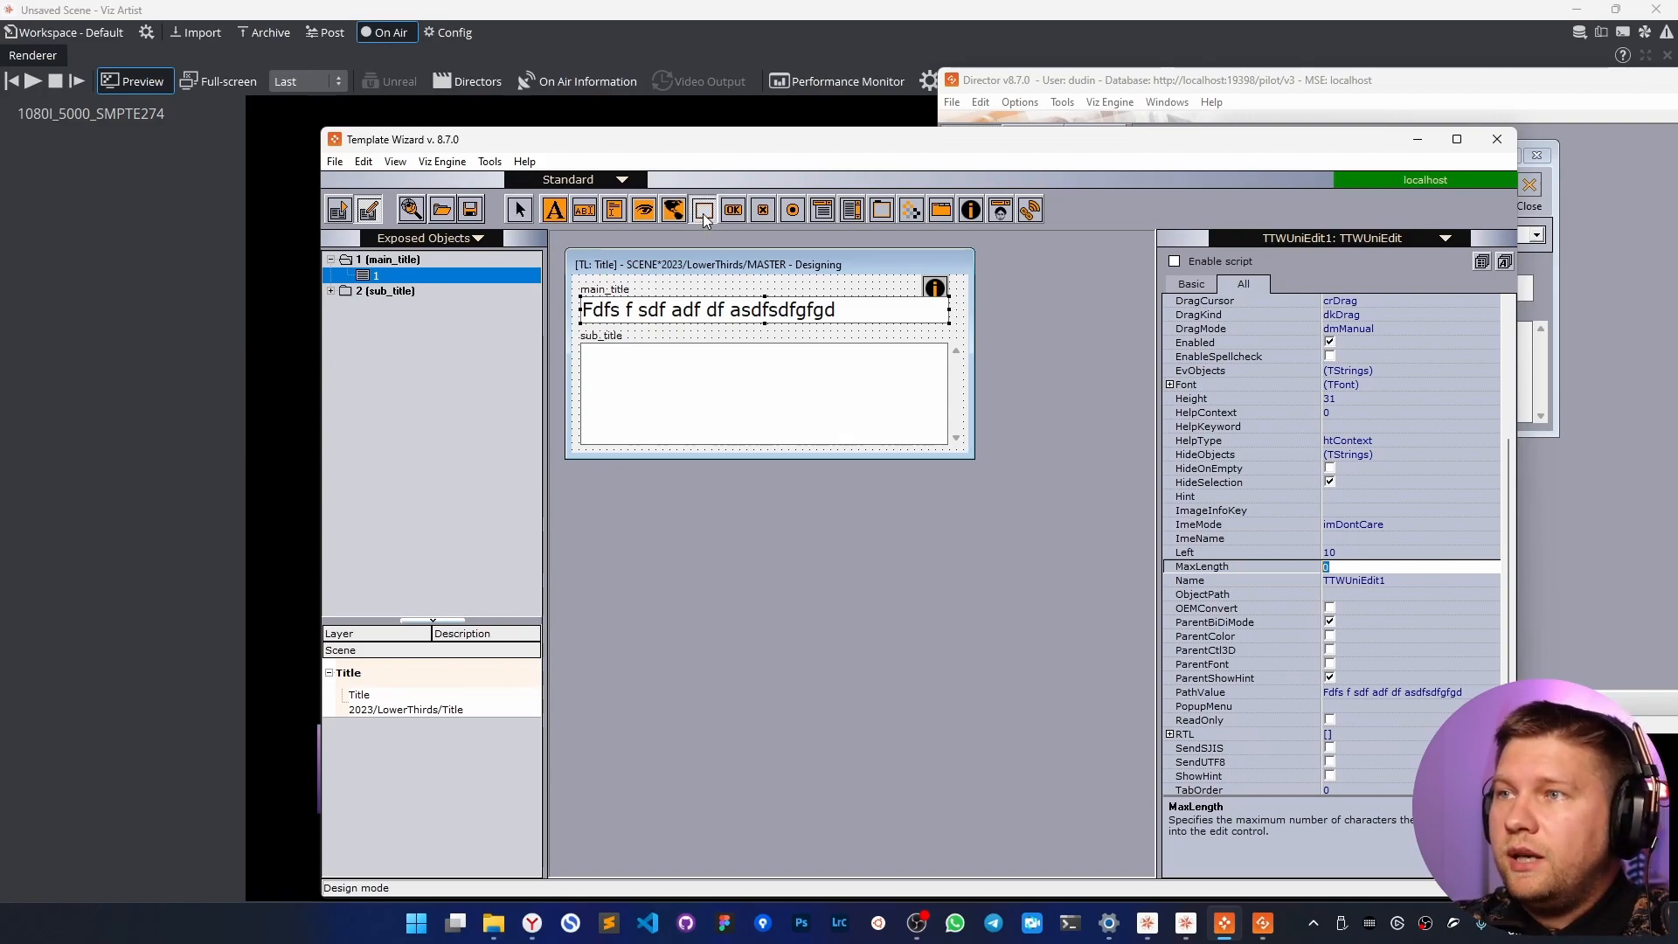
{"action": "left_click", "coordinate": [843, 287]}
{"action": "left_click_drag", "start_coordinate": [875, 298], "coordinate": [798, 312]}
{"action": "left_click", "coordinate": [1338, 440]}
{"action": "key", "text": "BackSpace"}
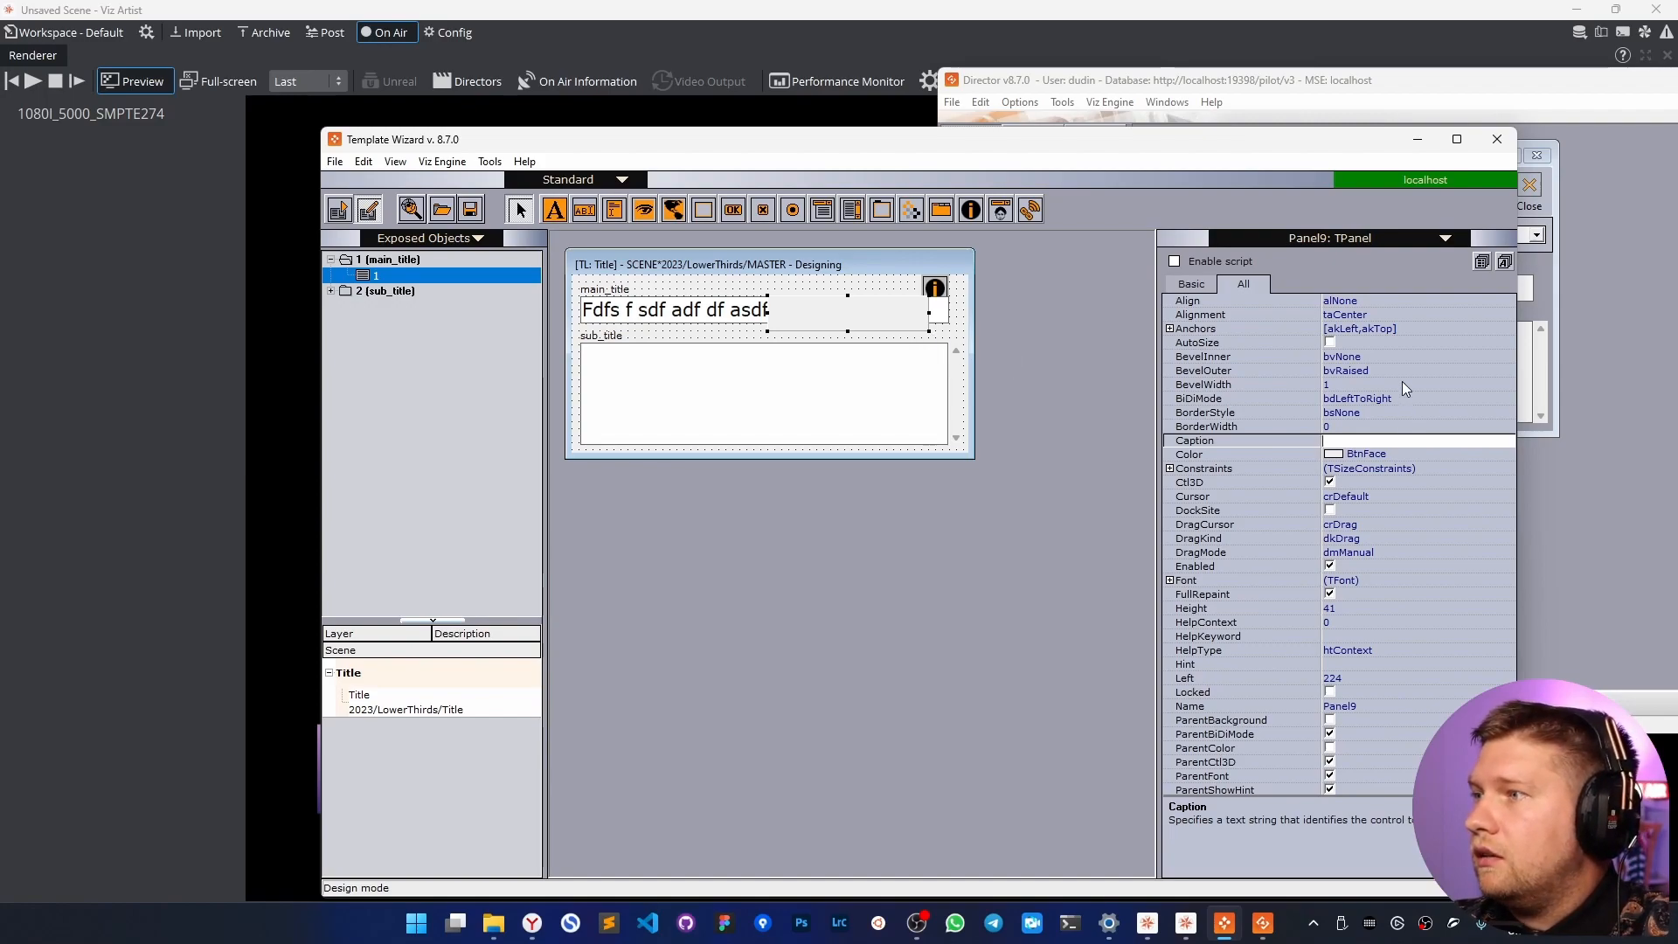
{"action": "left_click", "coordinate": [1428, 370]}
{"action": "left_click", "coordinate": [1508, 370]}
{"action": "left_click", "coordinate": [1358, 386]}
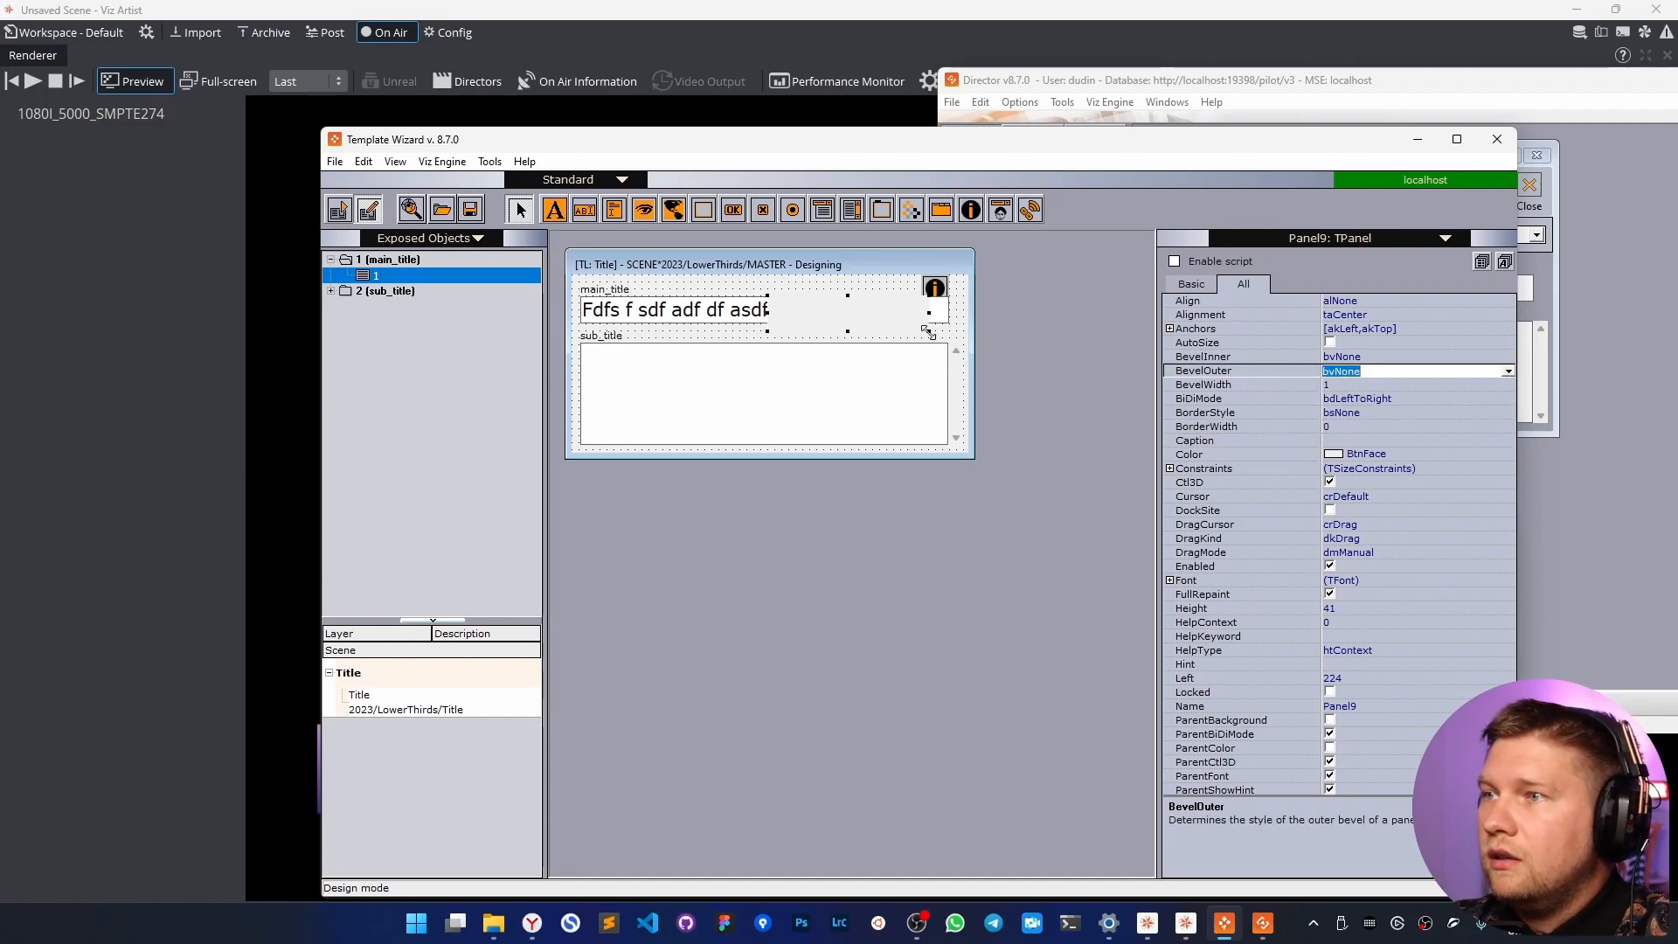
Narrow the panel to a vertical strip about 48 pixels high just past the main_title text, and set its Width to 2.
{"action": "left_click_drag", "start_coordinate": [769, 333], "coordinate": [856, 325]}
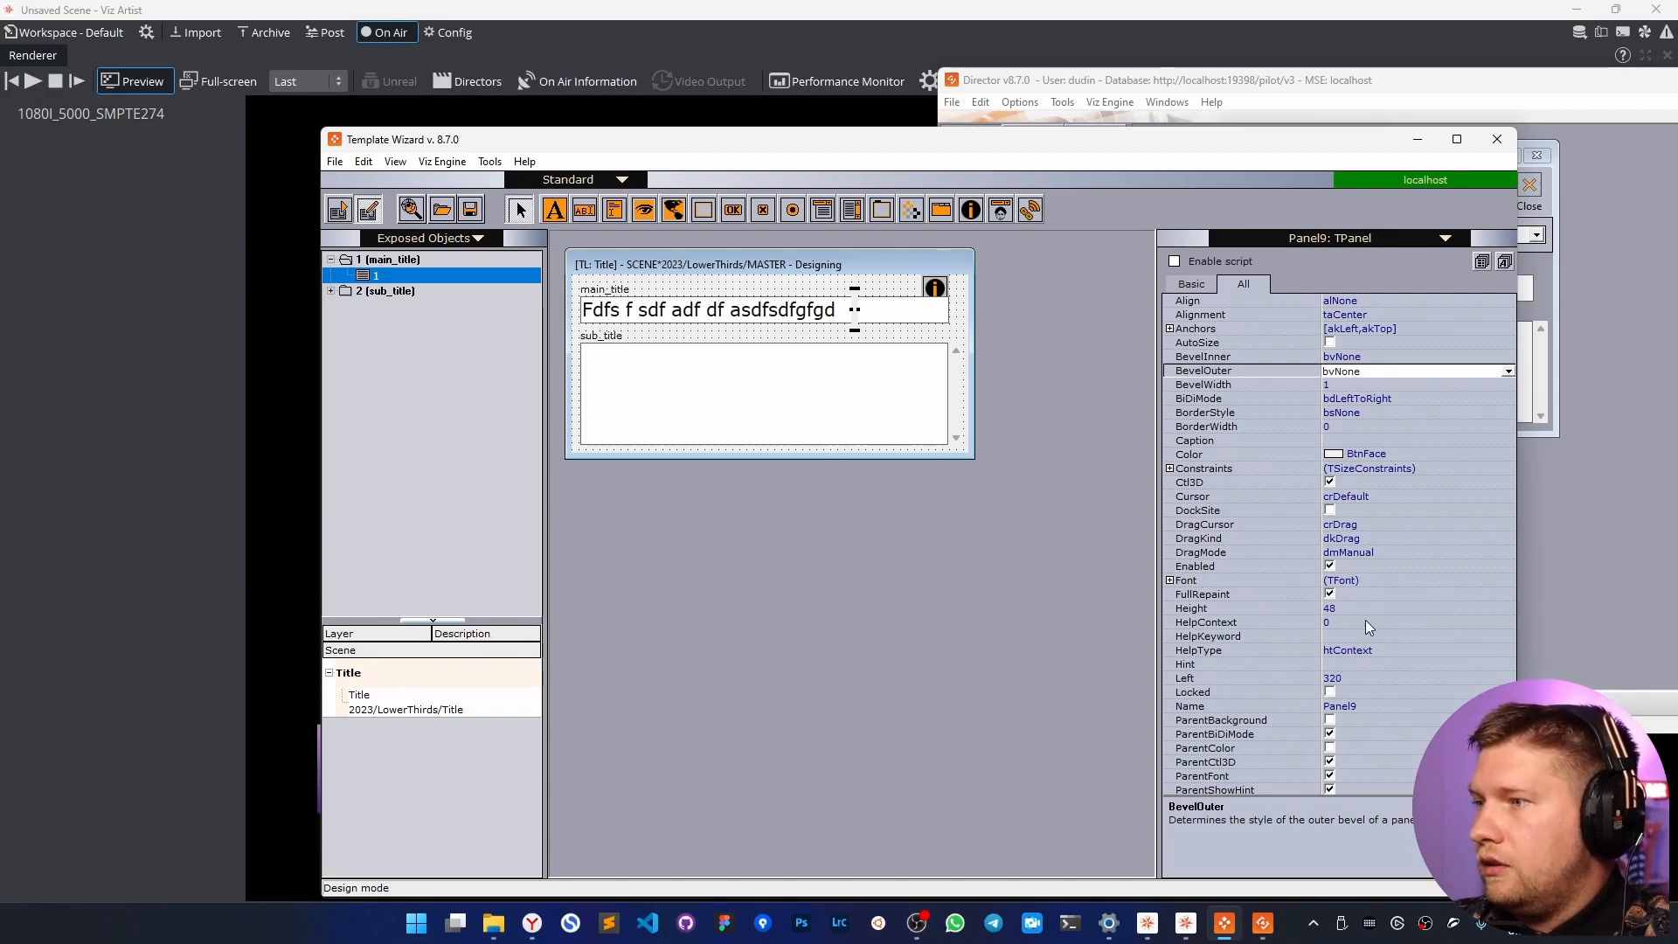
{"action": "left_click", "coordinate": [1380, 314]}
{"action": "double_click", "coordinate": [1301, 140]}
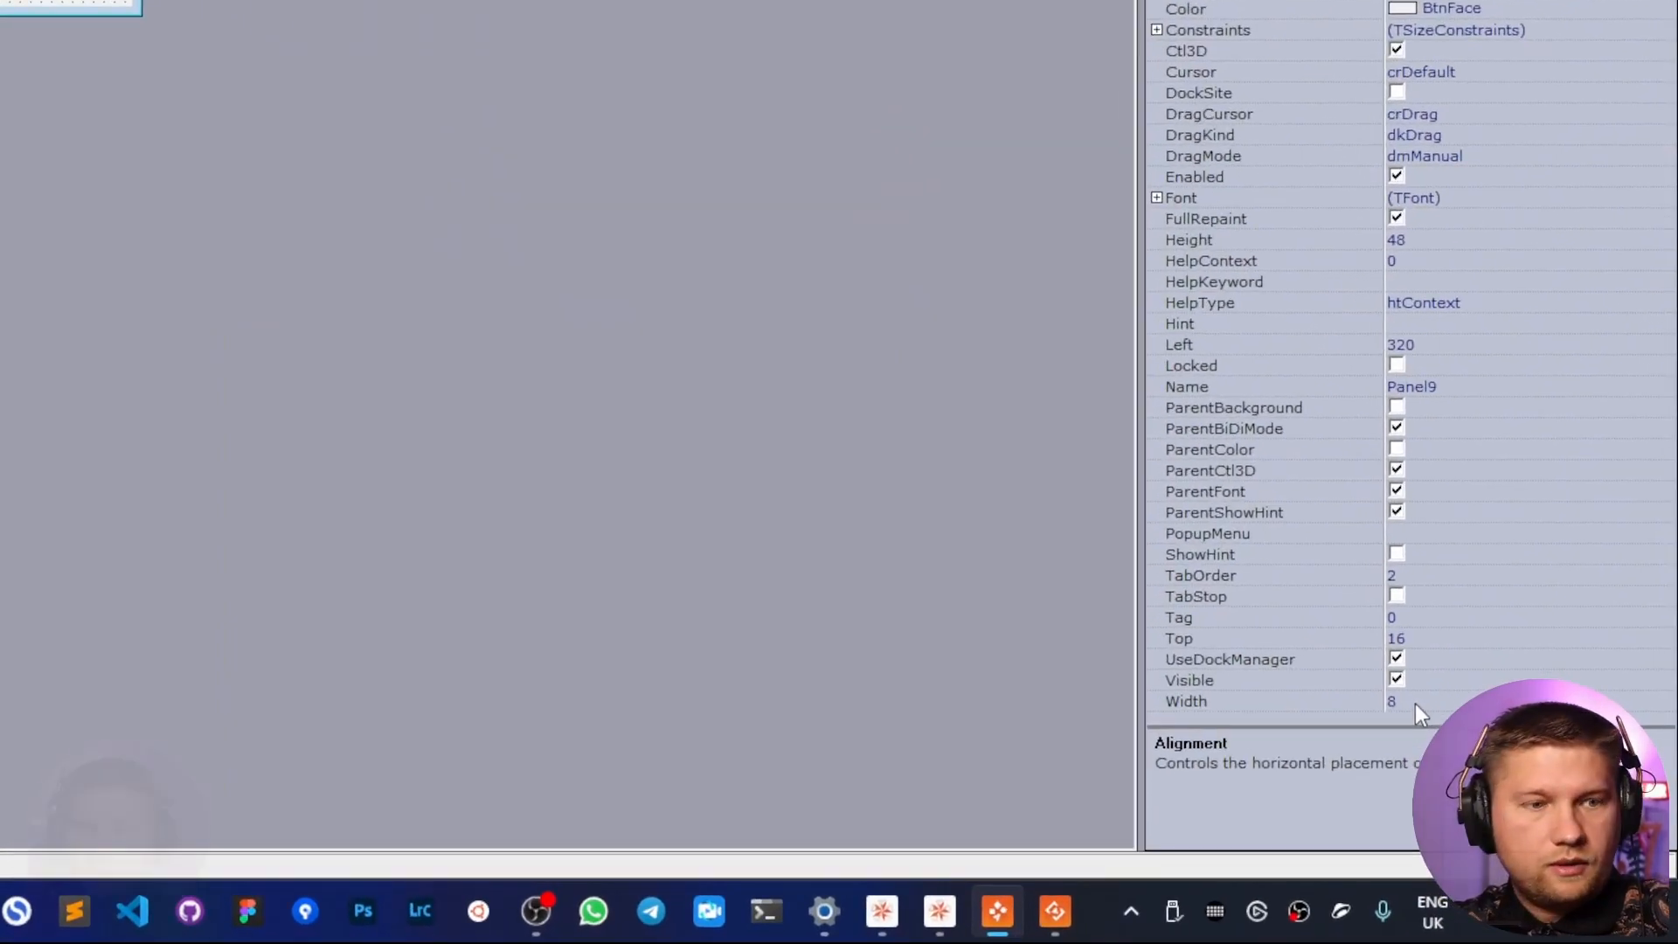
{"action": "left_click", "coordinate": [1438, 701]}
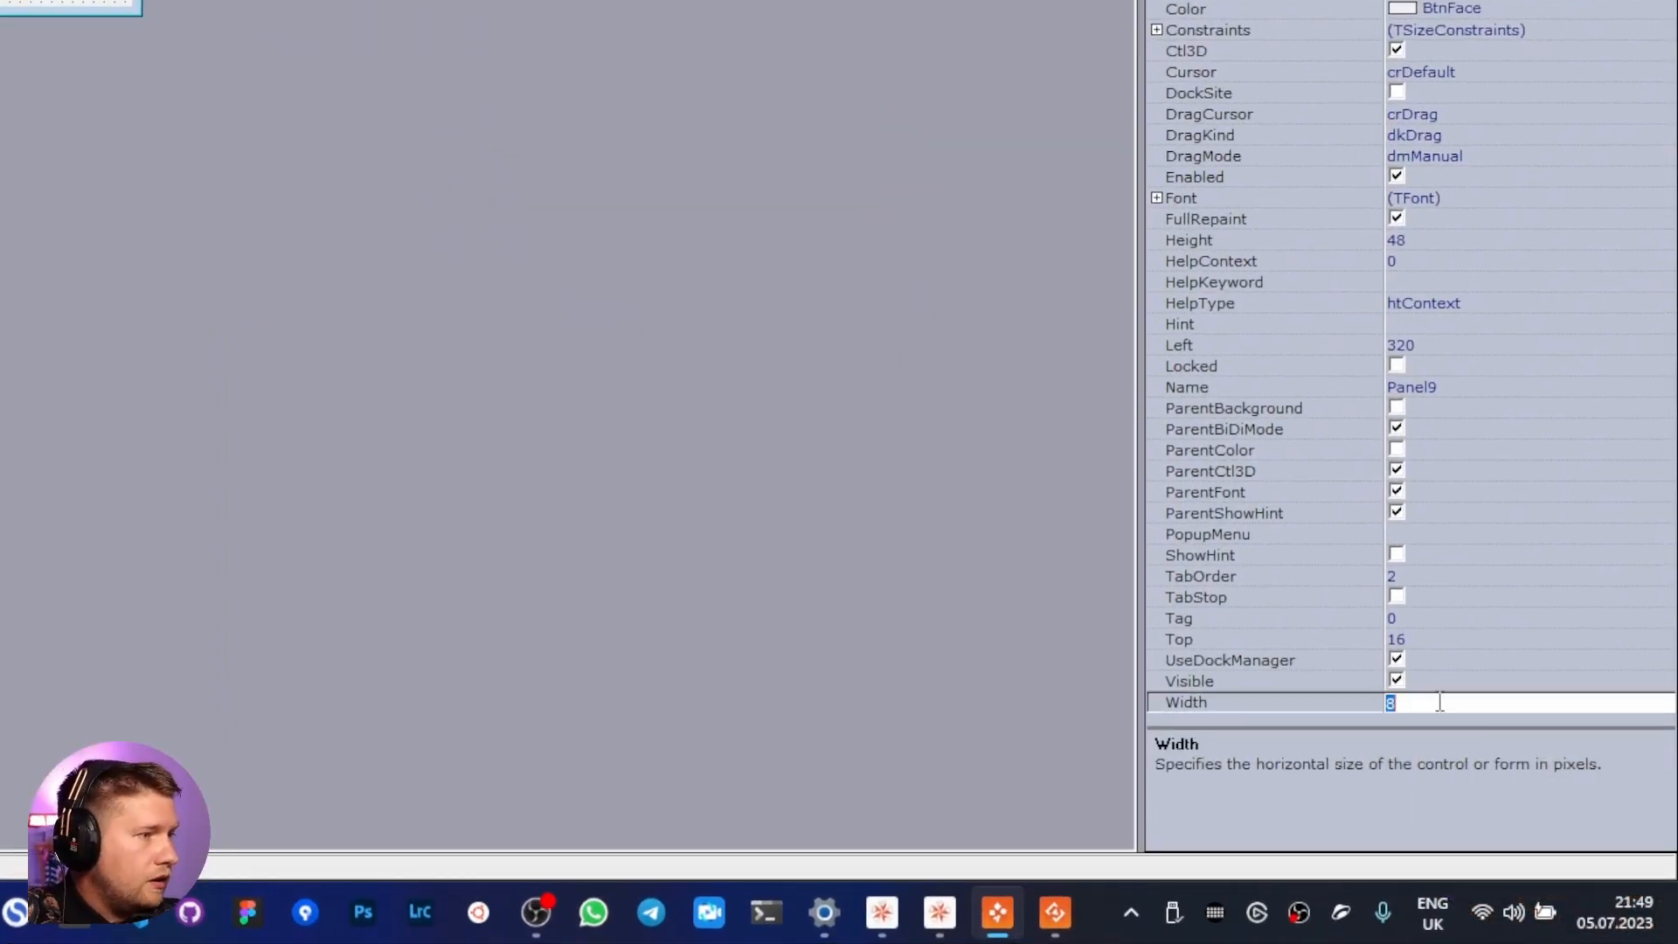
{"action": "type", "text": "2"}
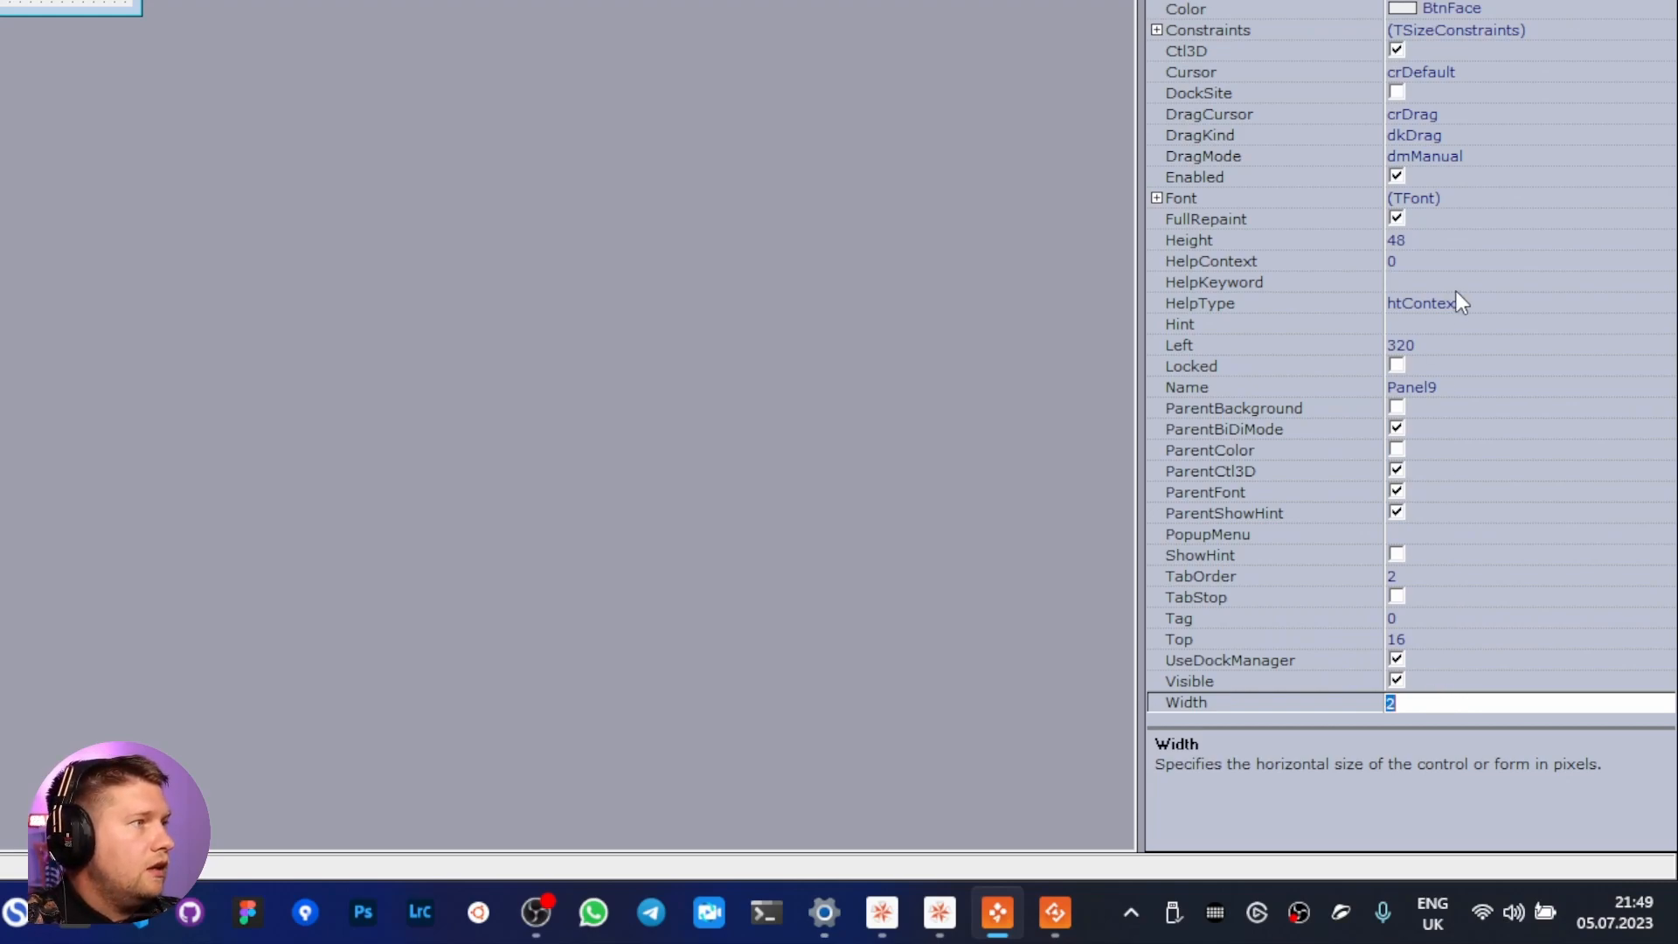
Set the narrow panel's Color to dark red.
{"action": "left_click", "coordinate": [1418, 152]}
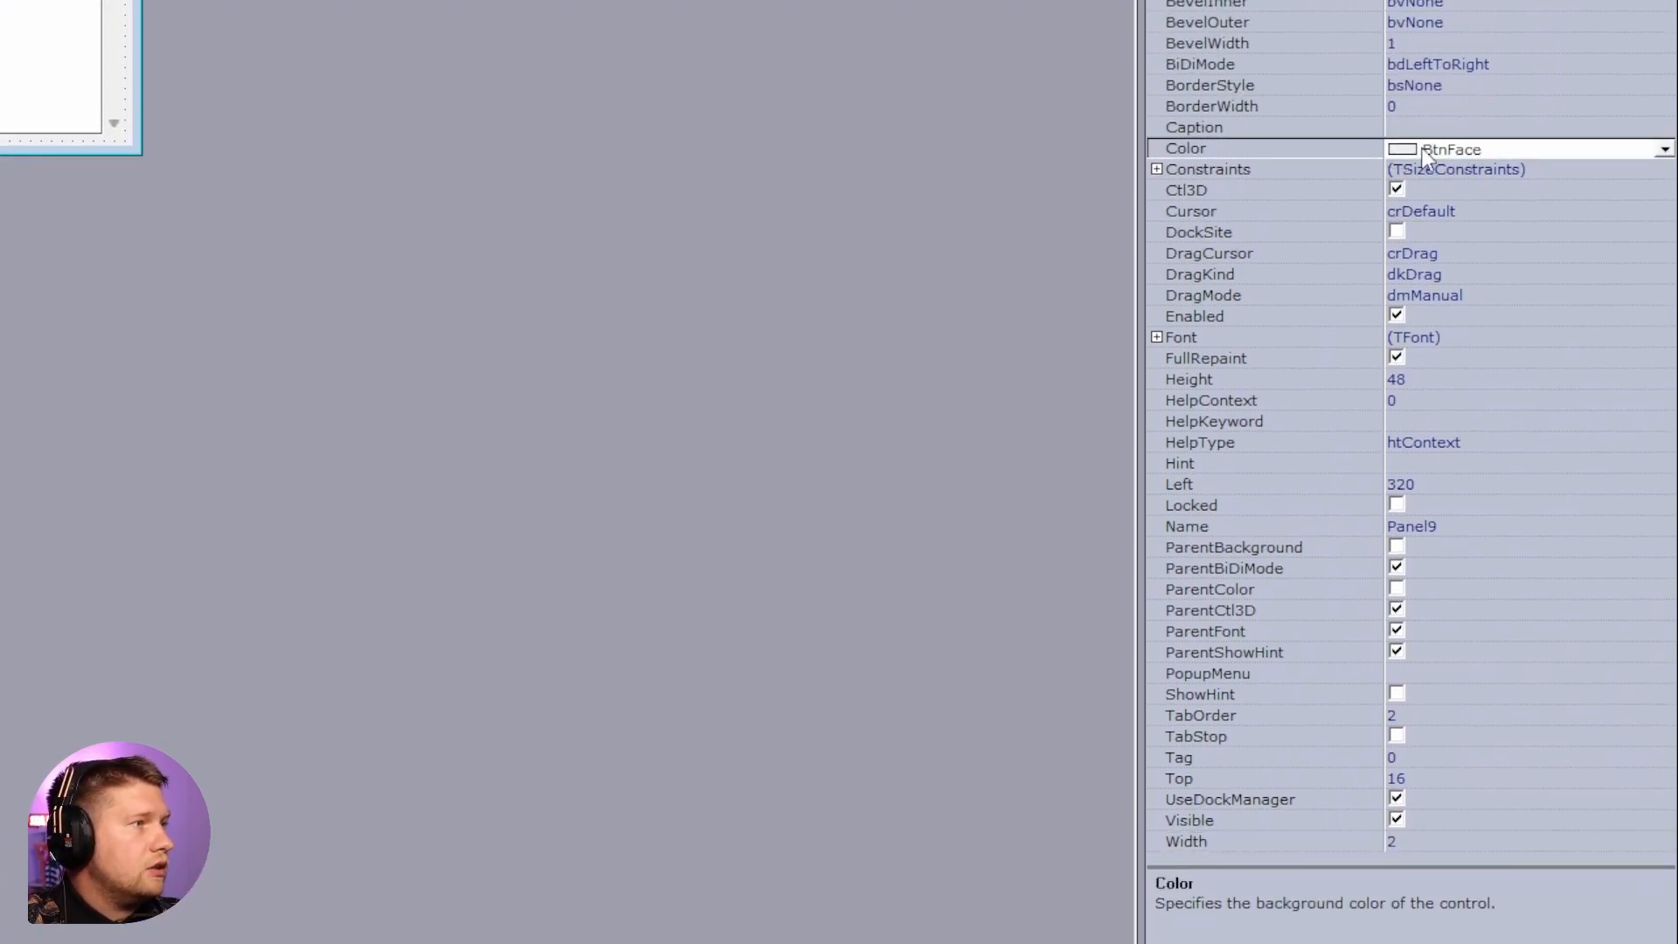
{"action": "double_click", "coordinate": [1428, 148]}
{"action": "left_click", "coordinate": [298, 102]}
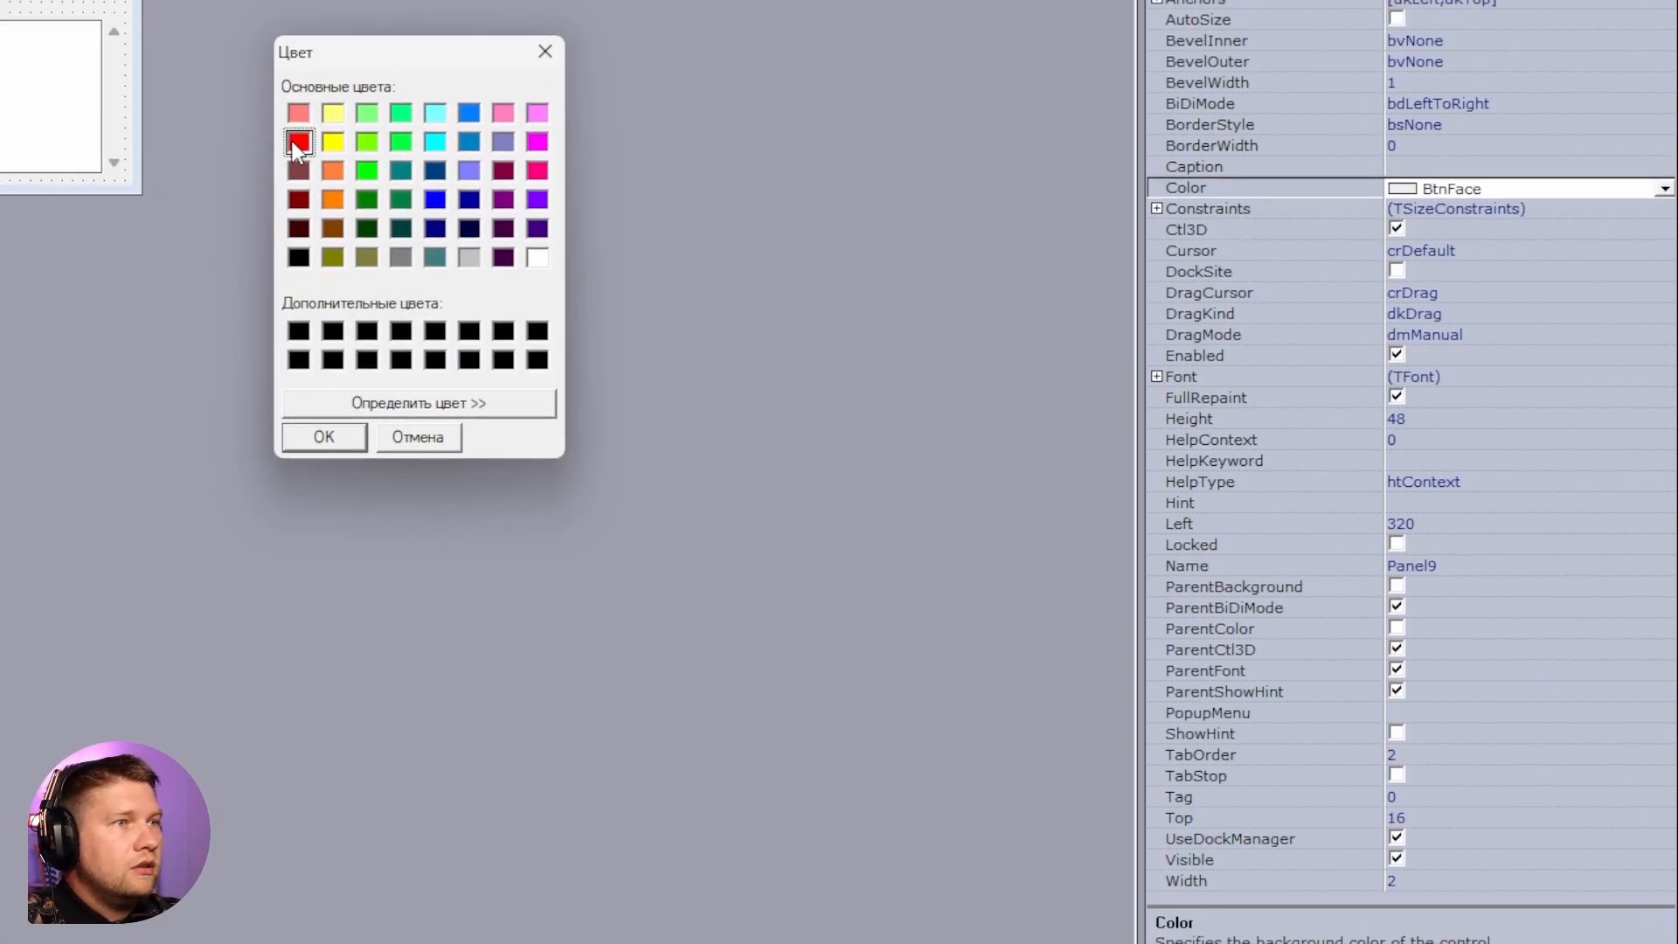
{"action": "left_click", "coordinate": [299, 200]}
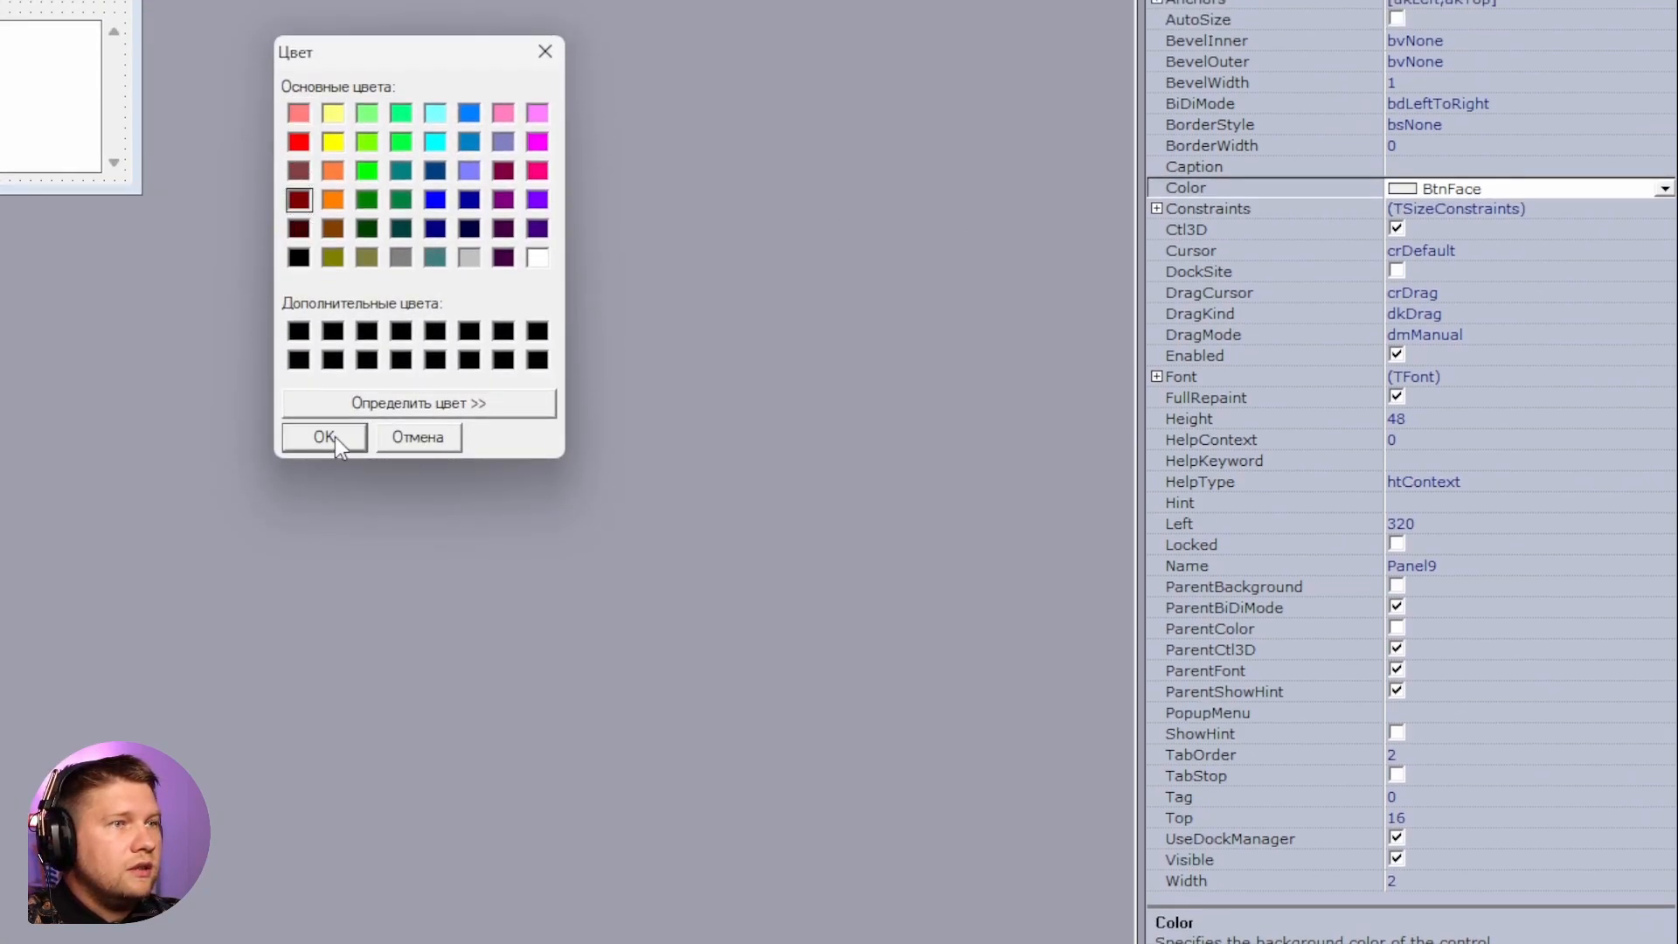
{"action": "left_click", "coordinate": [333, 437]}
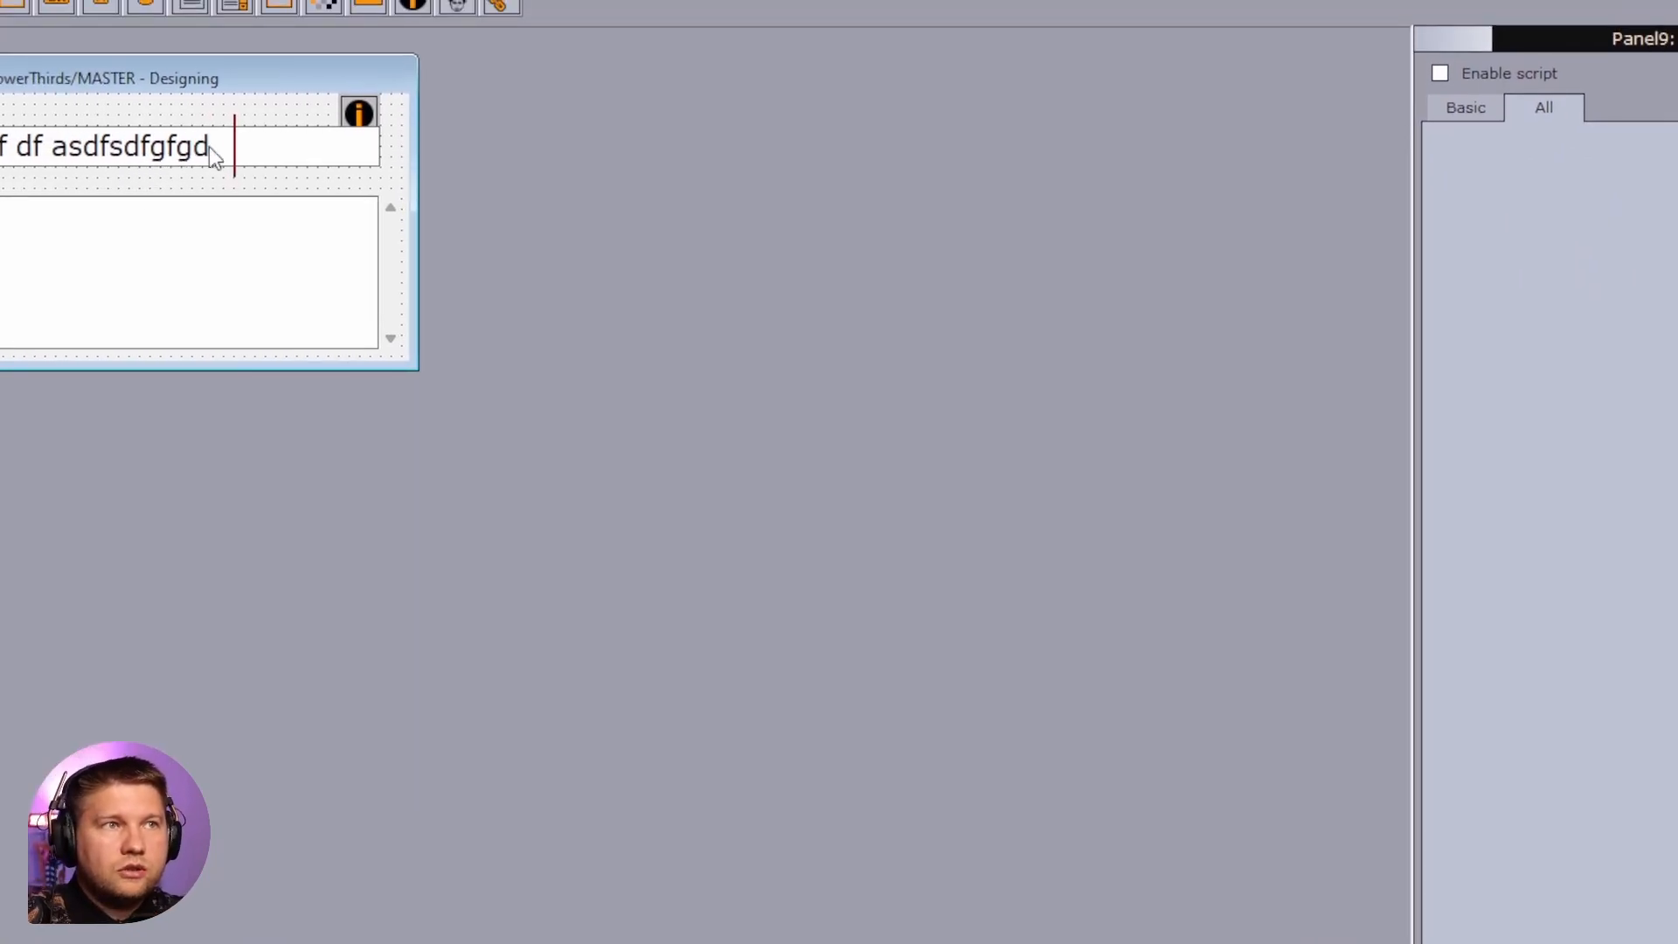
Select the marker line and the main_title text field behind it in turn.
{"action": "left_click", "coordinate": [234, 197]}
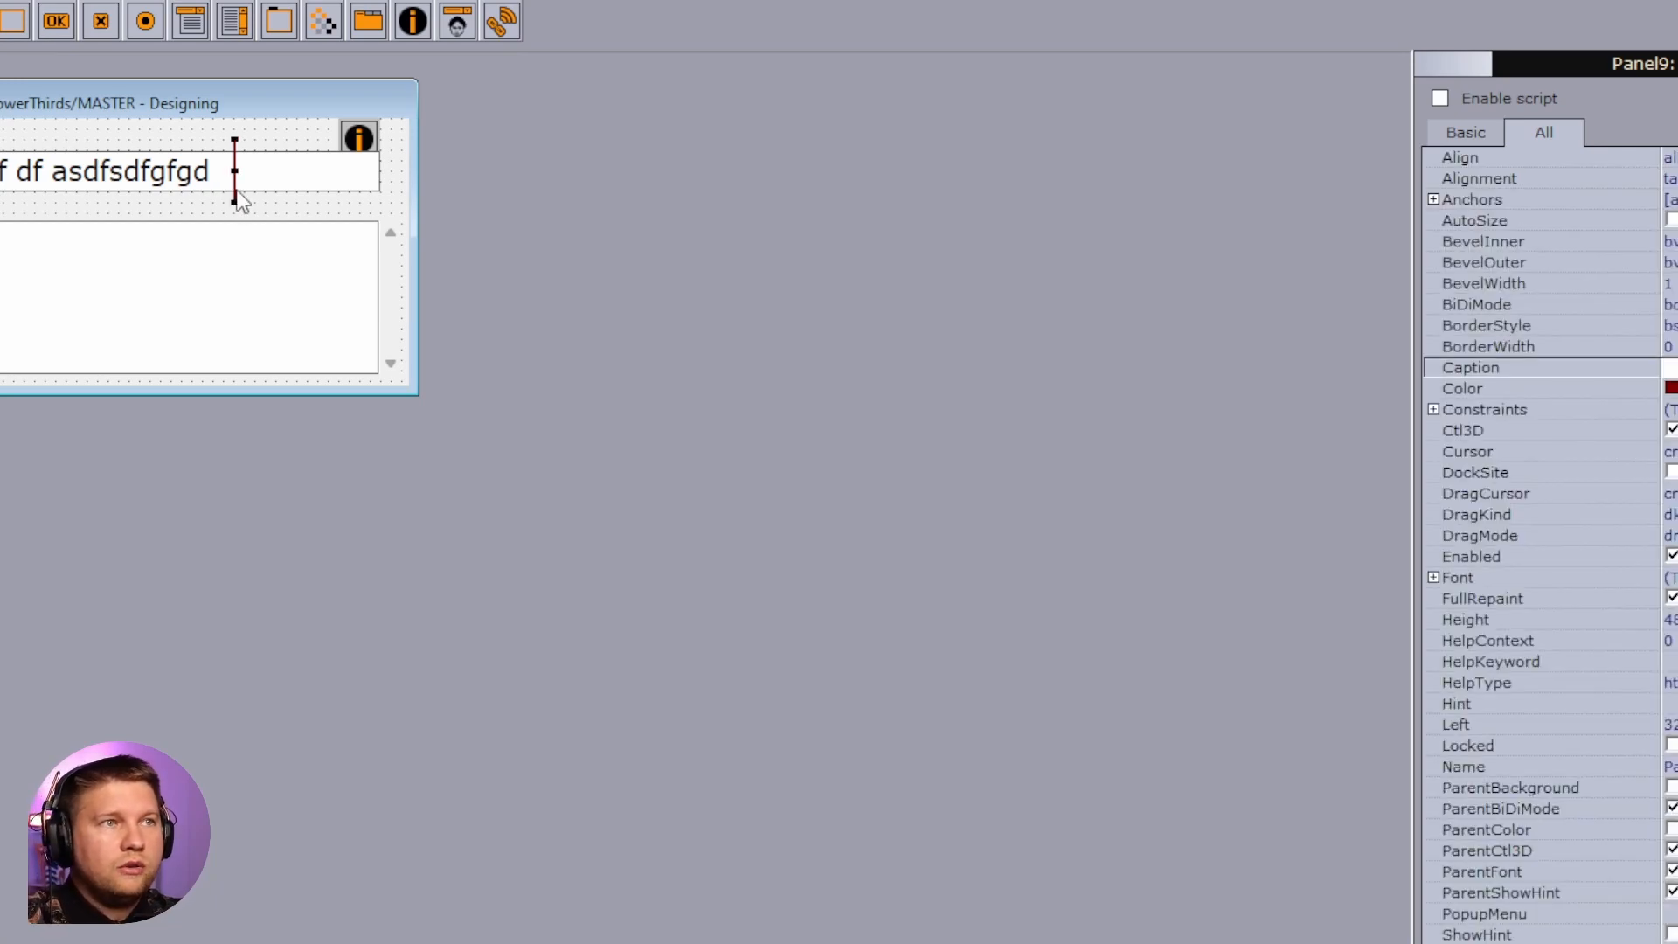
{"action": "key", "text": "Tab"}
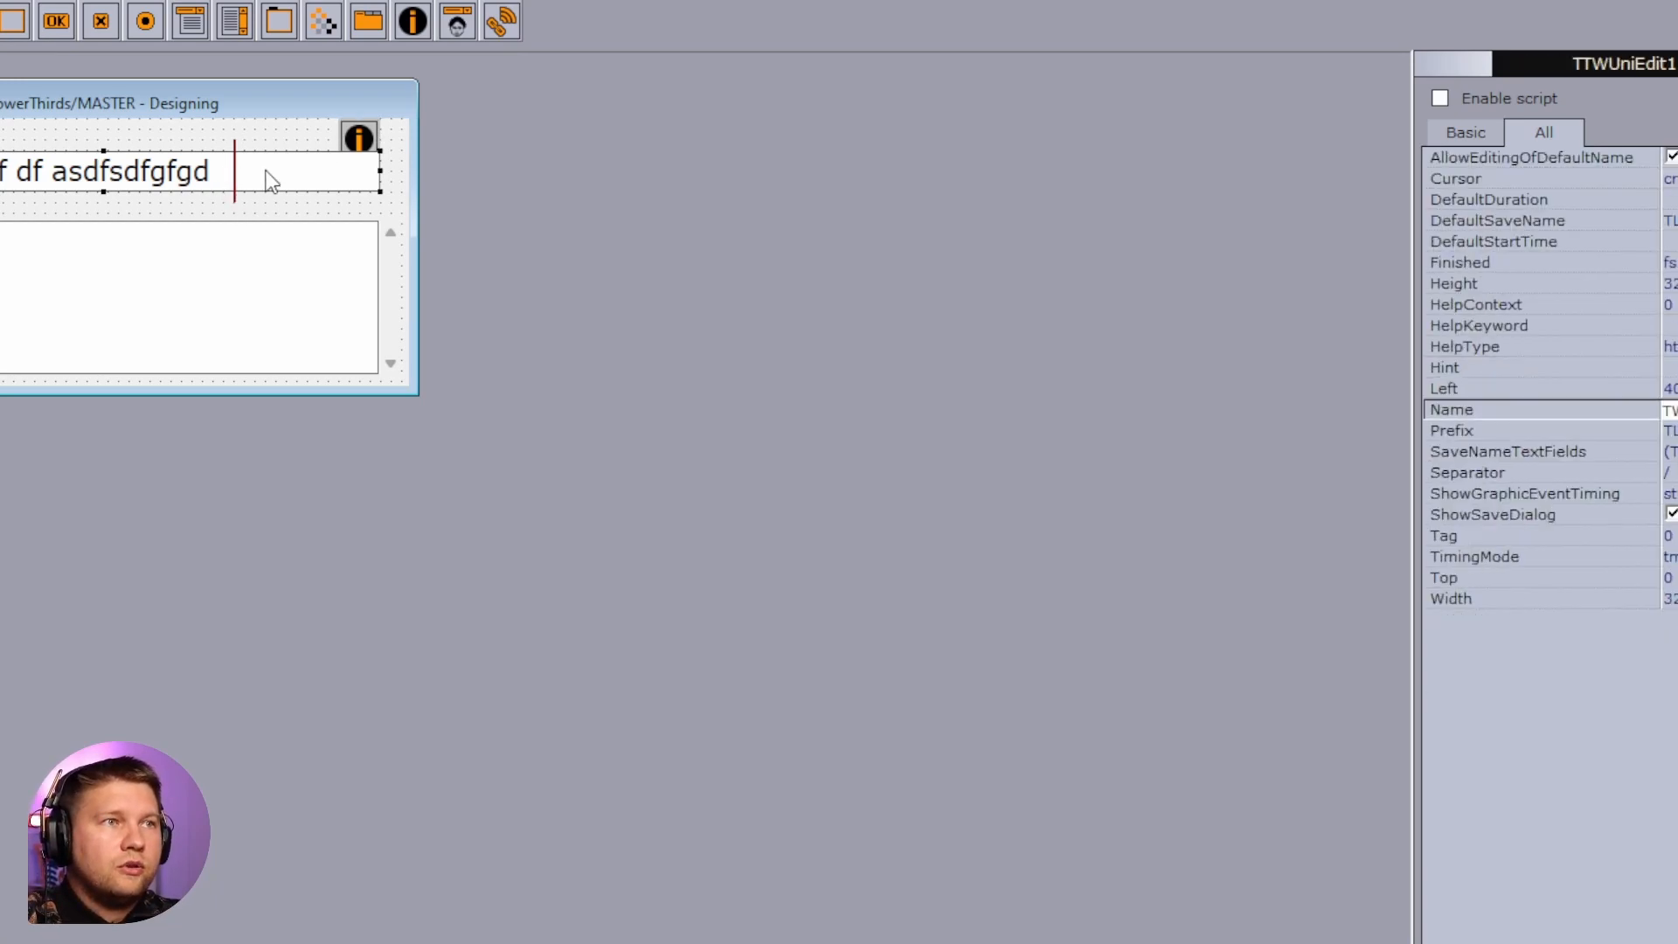
{"action": "left_click", "coordinate": [271, 180]}
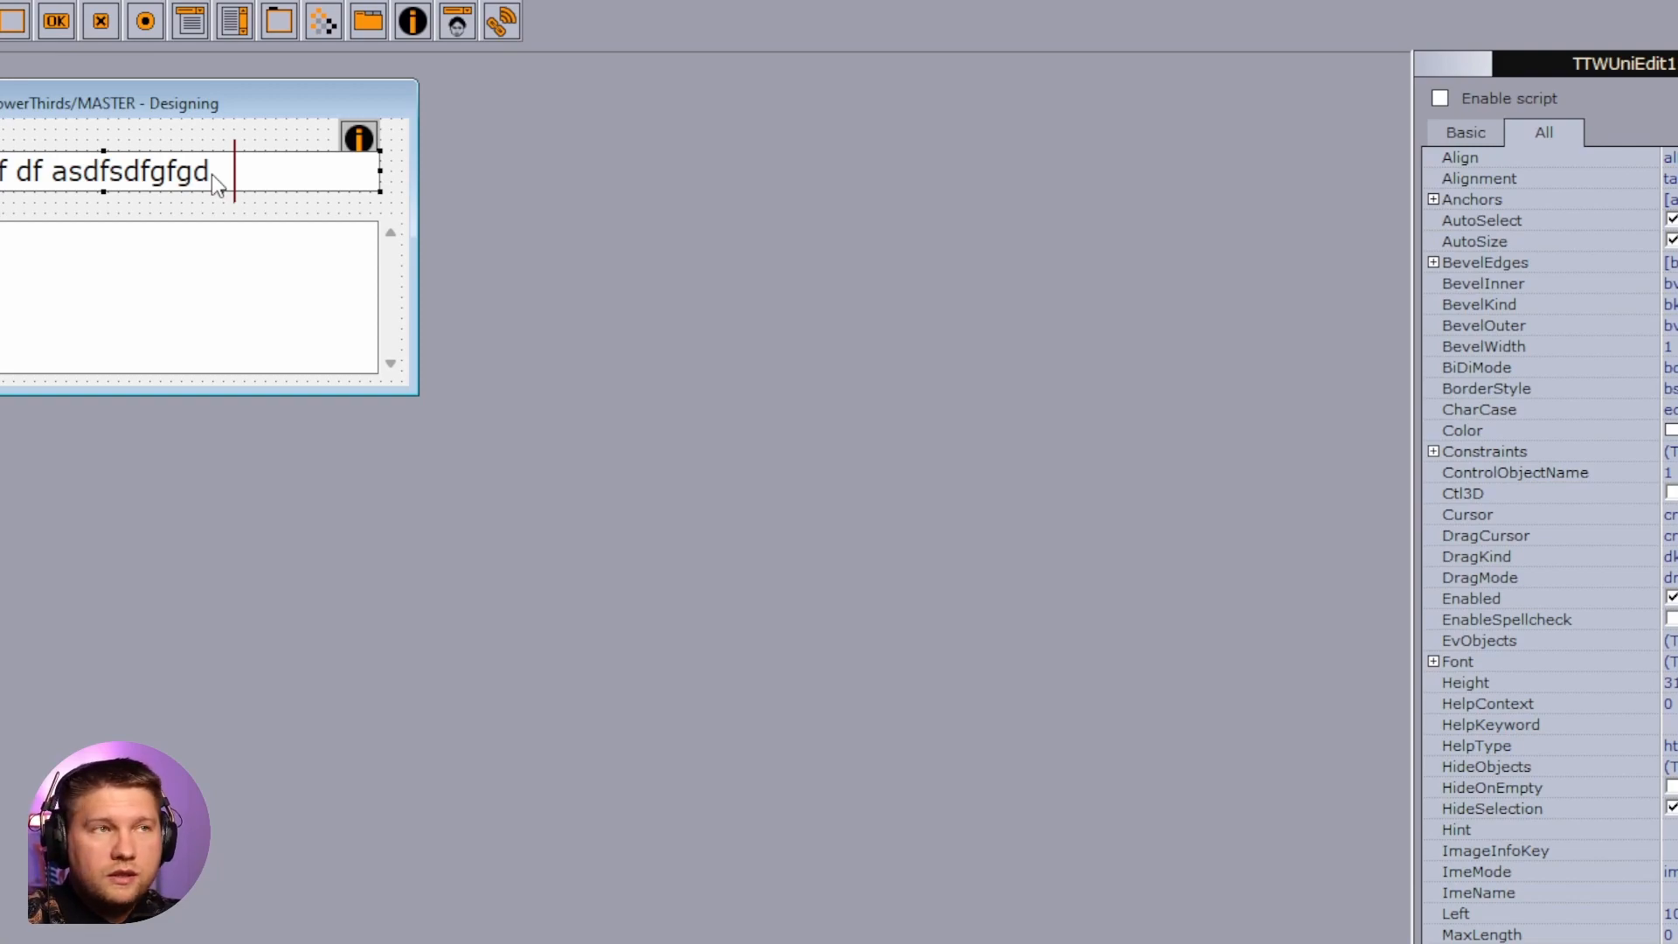
Check the red marker line, then select the main_title text field and open its MaxLength property for editing.
{"action": "left_click", "coordinate": [233, 200]}
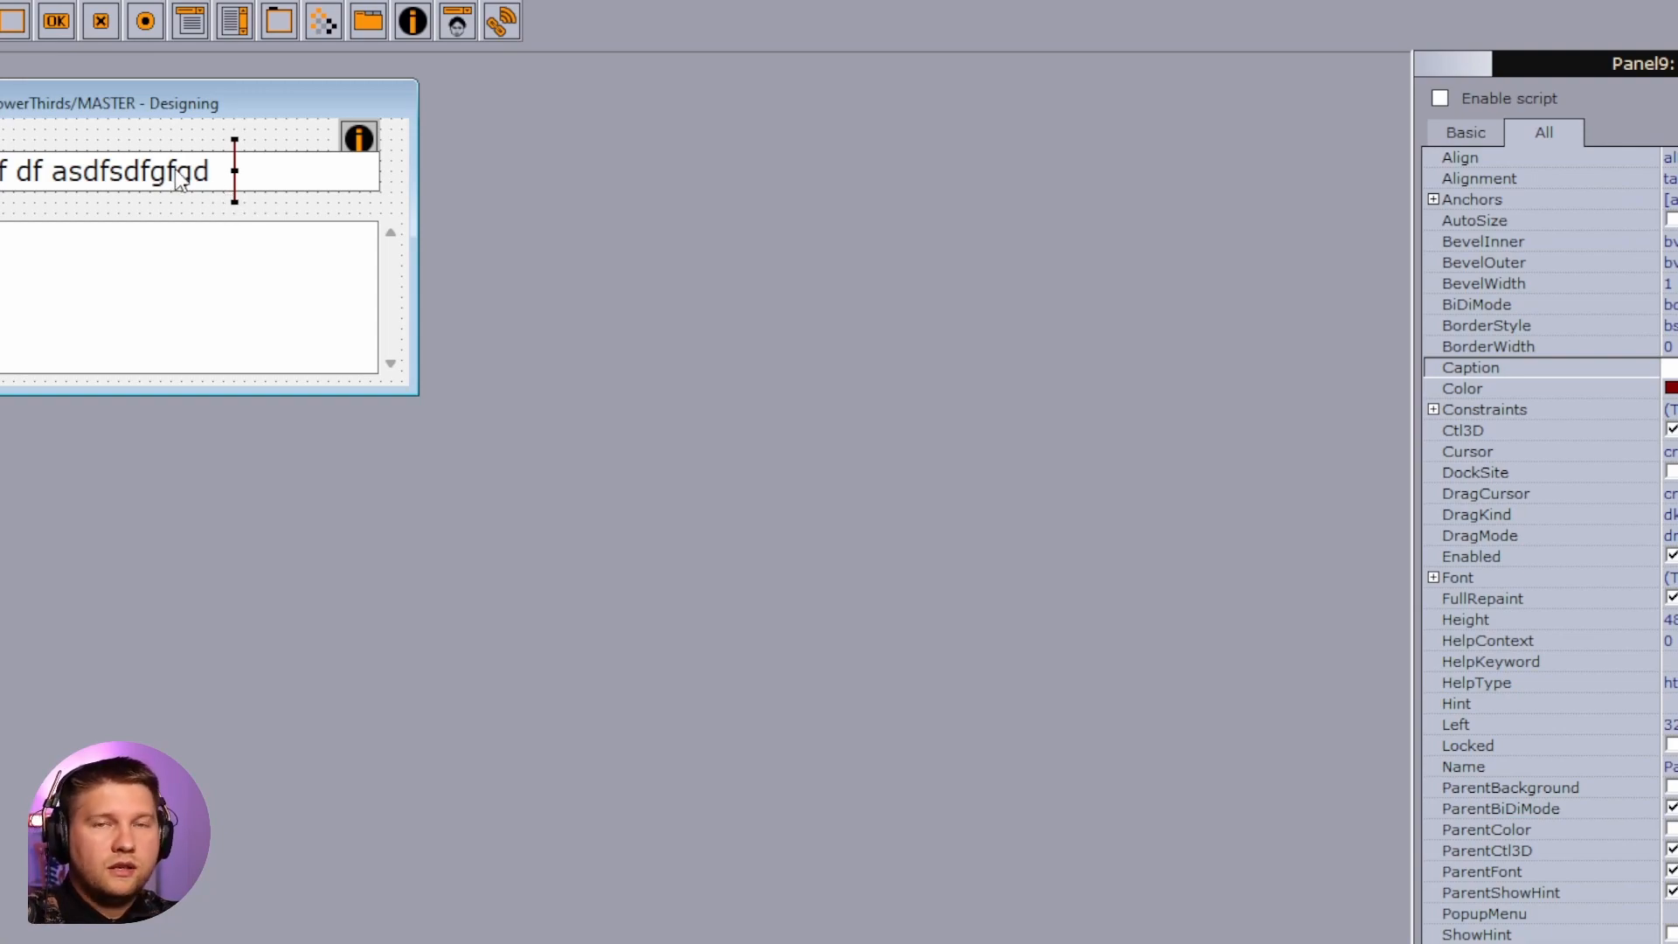
{"action": "left_click", "coordinate": [85, 181]}
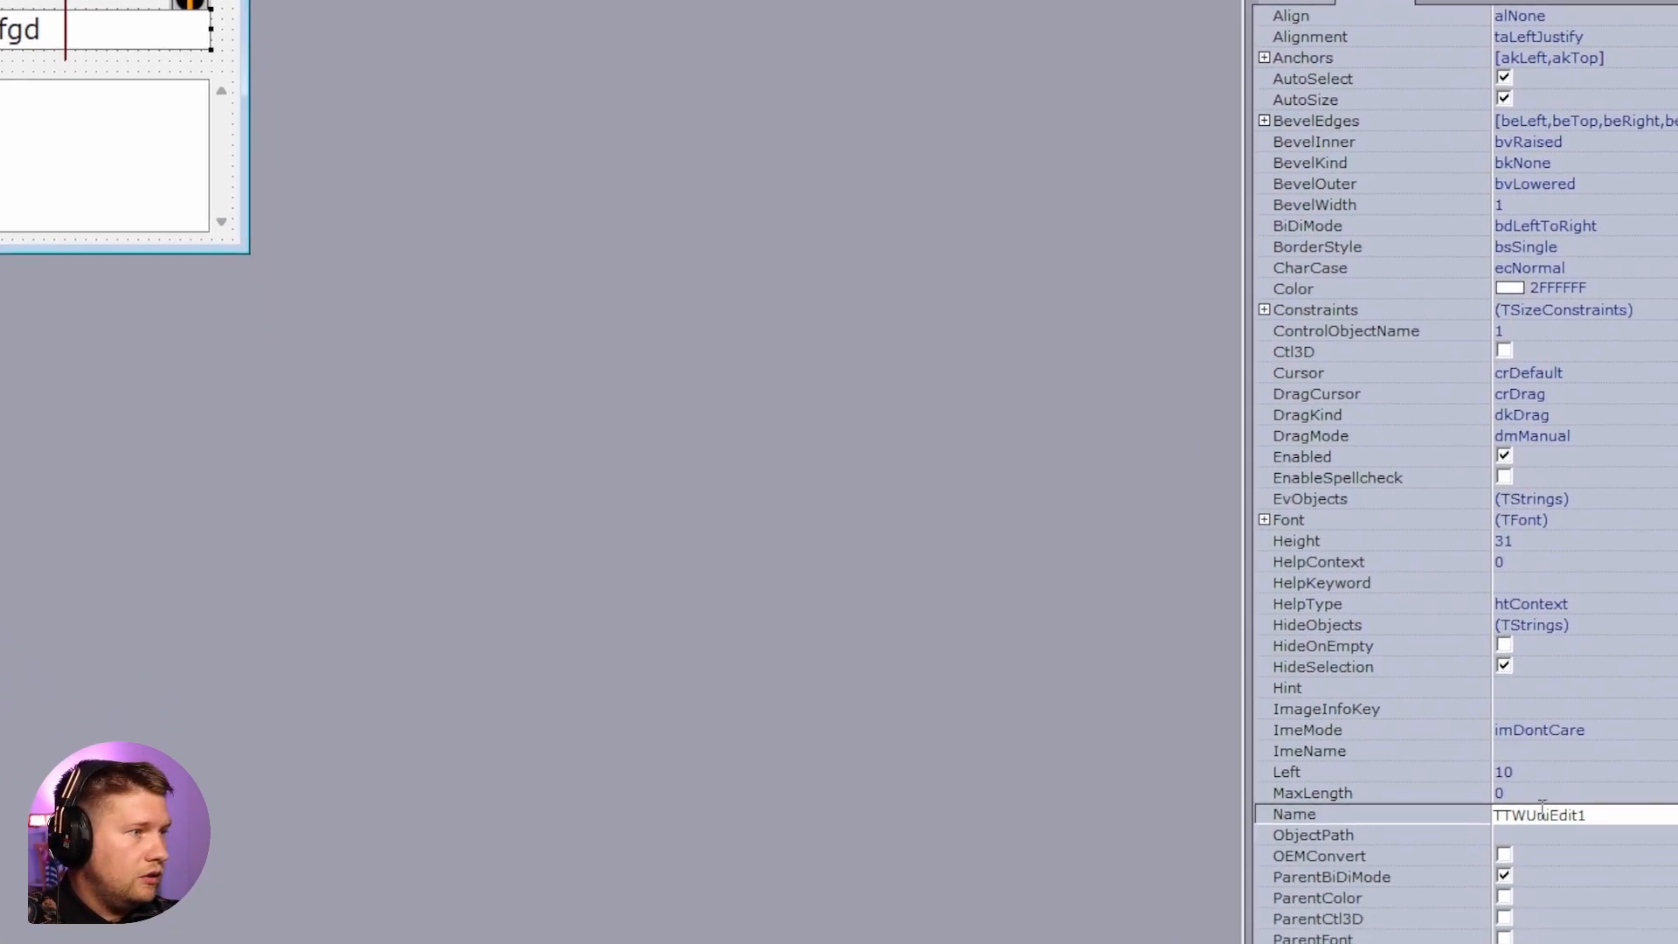
{"action": "left_click", "coordinate": [1542, 788]}
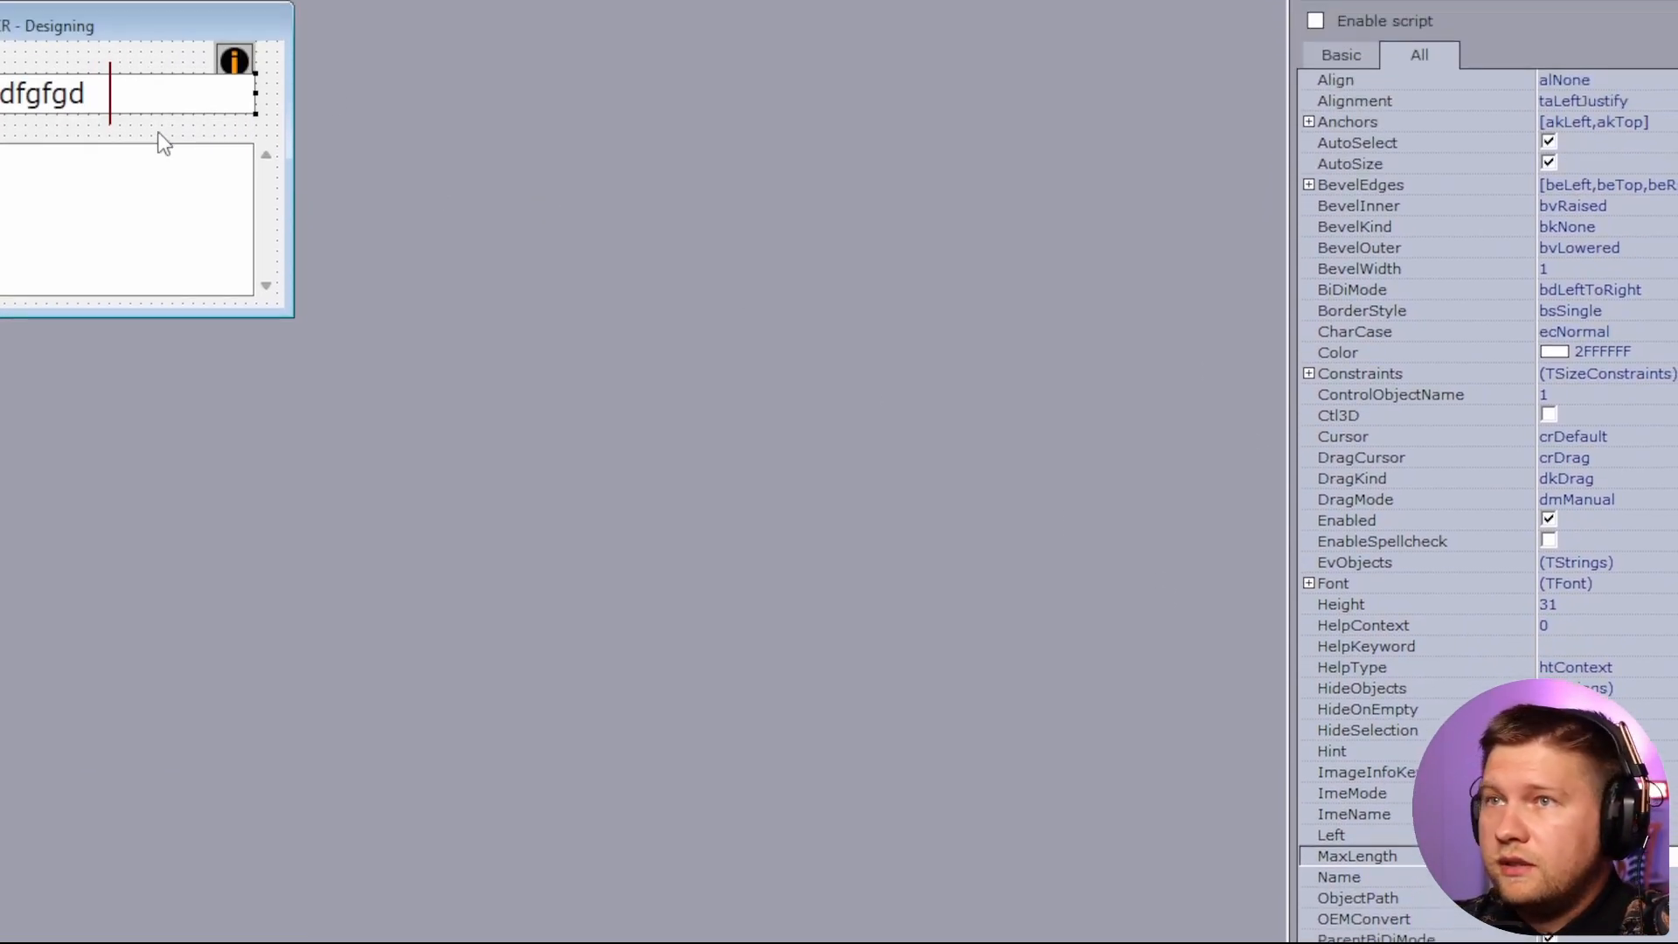
{"action": "left_click", "coordinate": [27, 115]}
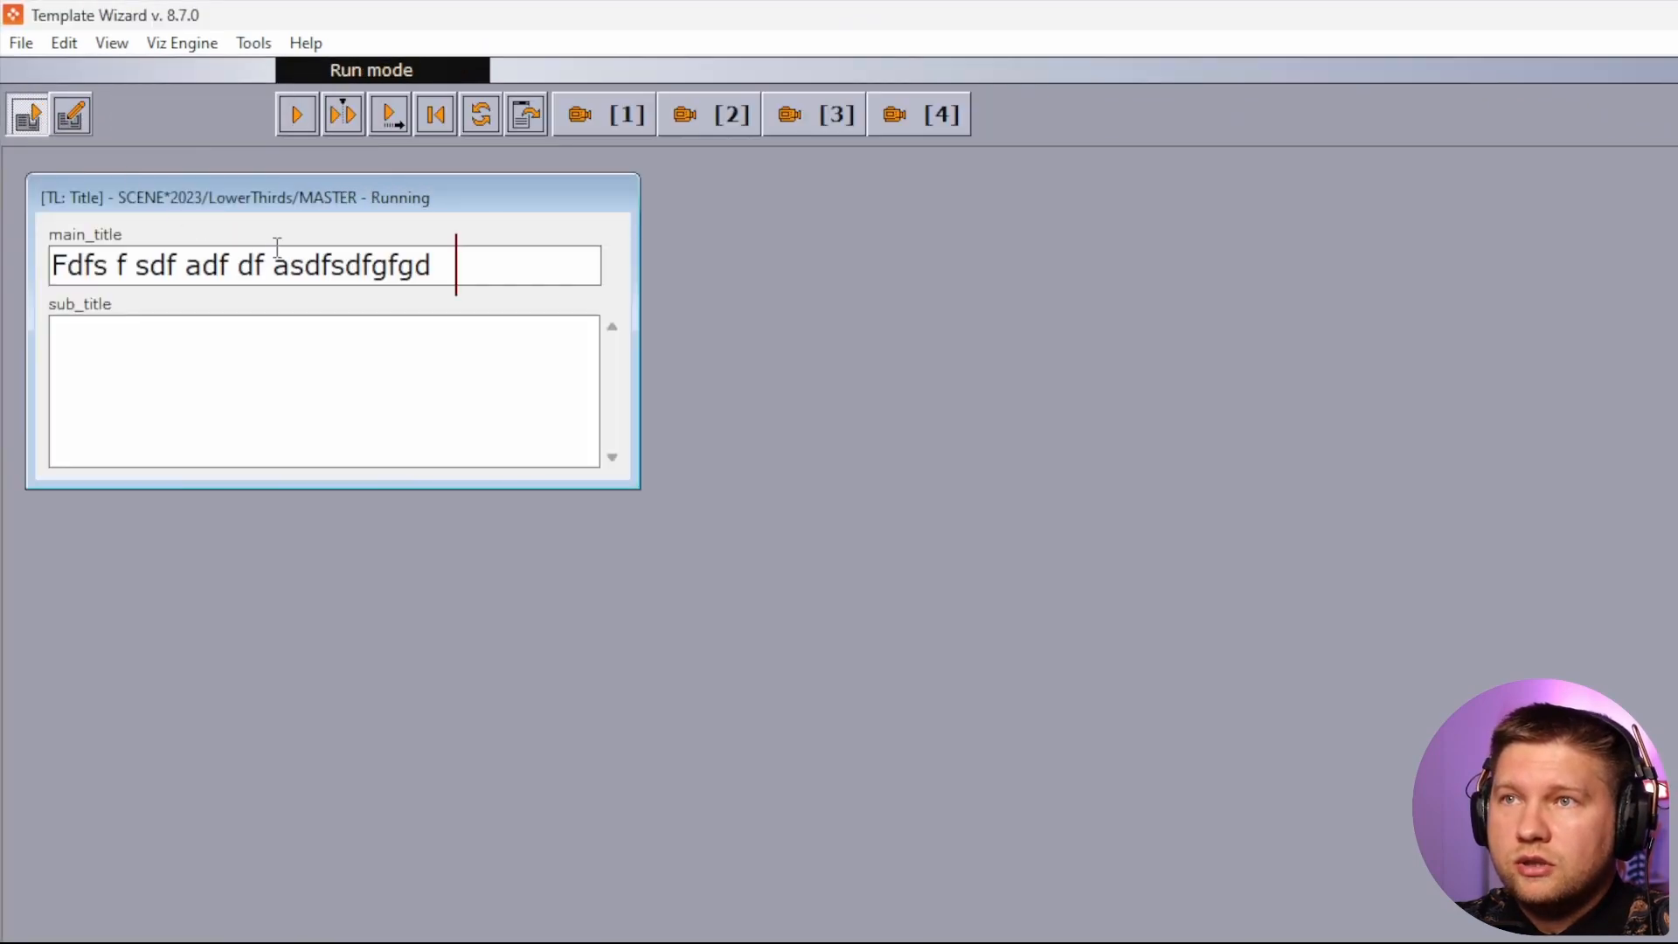
{"action": "left_click", "coordinate": [275, 263]}
{"action": "left_click_drag", "start_coordinate": [437, 266], "coordinate": [37, 266]}
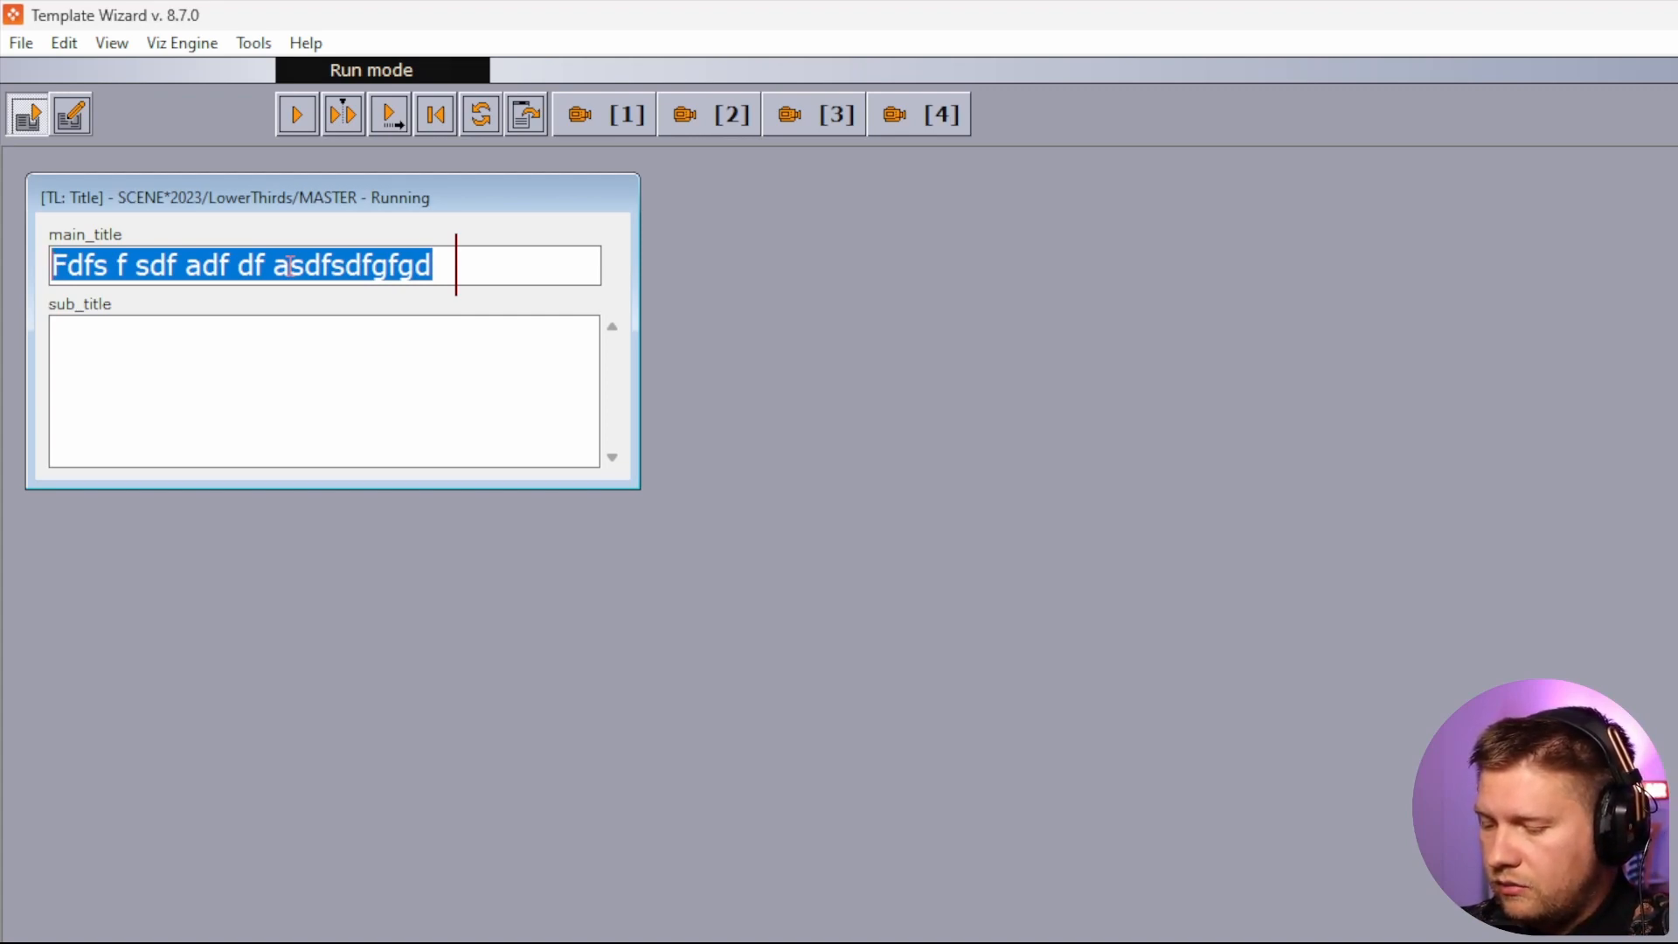
{"action": "type", "text": "0123456"}
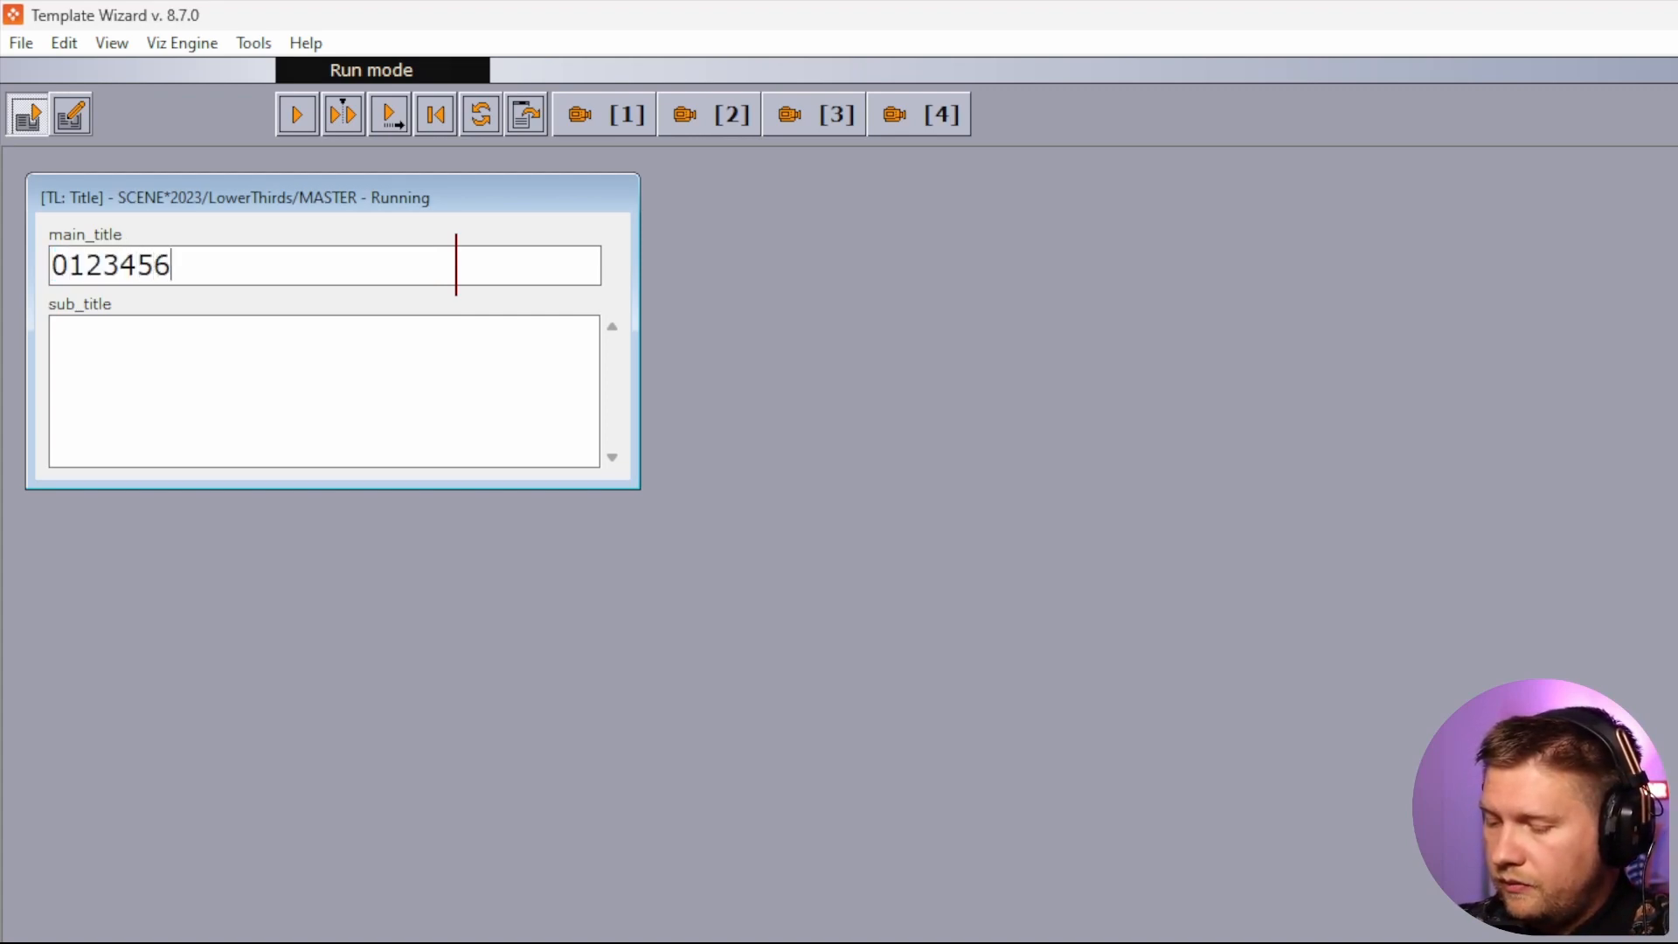
{"action": "type", "text": "789"}
Copy the ten digits in main_title and paste them twice more into the field to test its length limit.
{"action": "left_click_drag", "start_coordinate": [274, 262], "coordinate": [19, 262]}
{"action": "key", "text": "ctrl+c"}
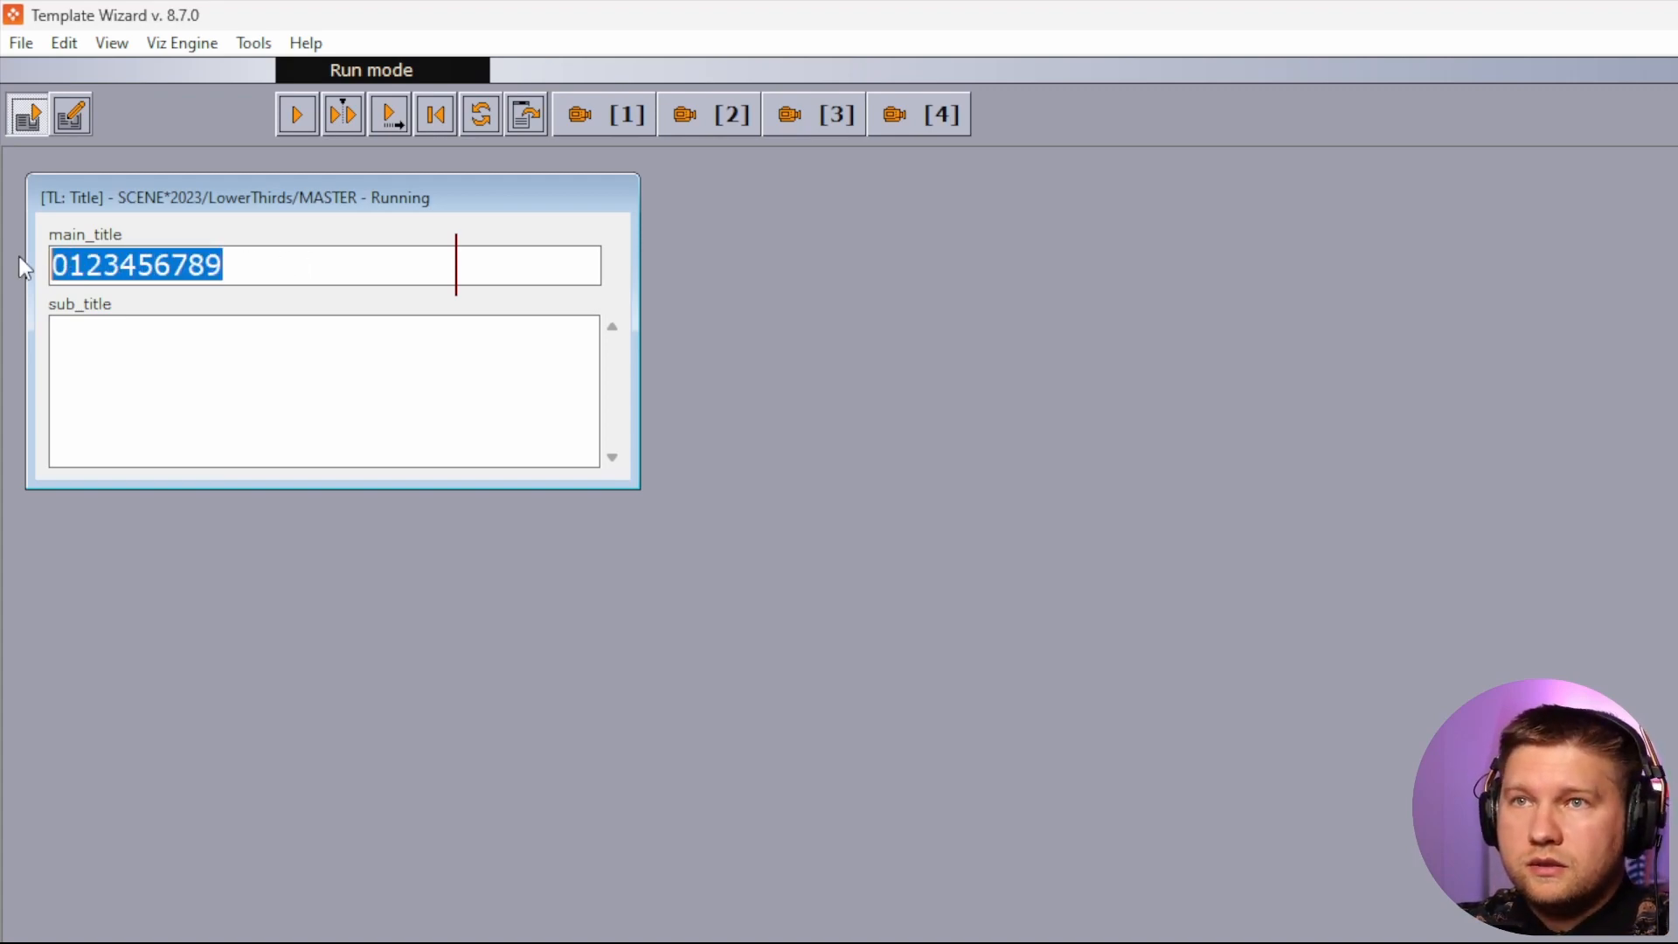
{"action": "left_click", "coordinate": [277, 262]}
{"action": "key", "text": "ctrl+v"}
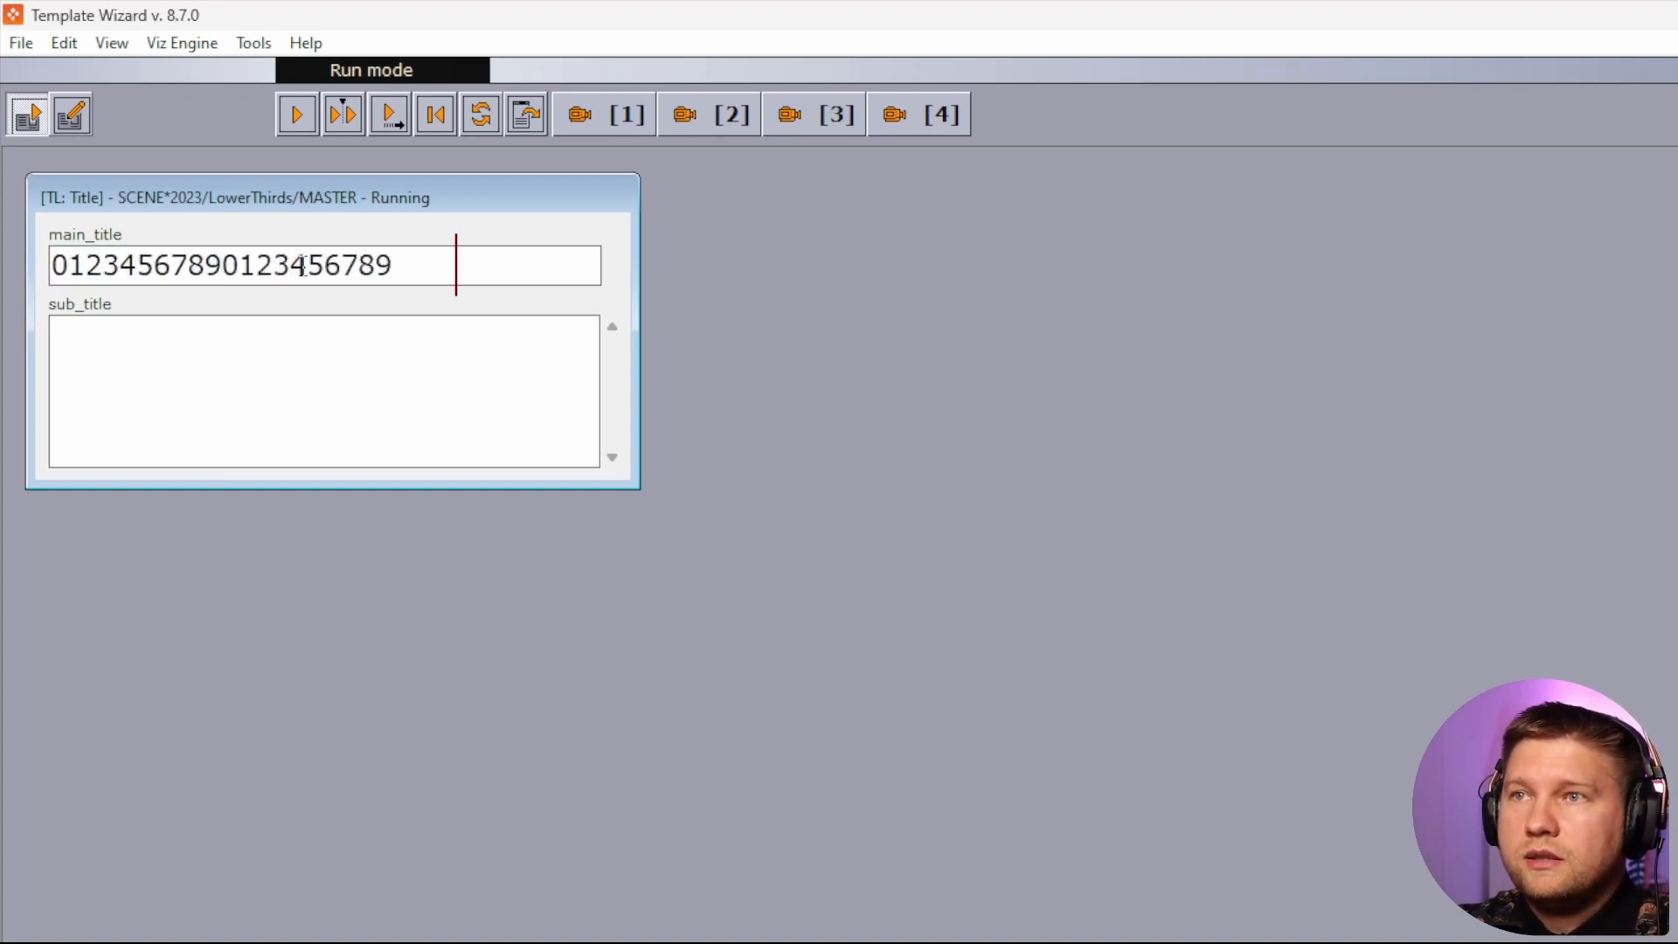
{"action": "key", "text": "ctrl+v"}
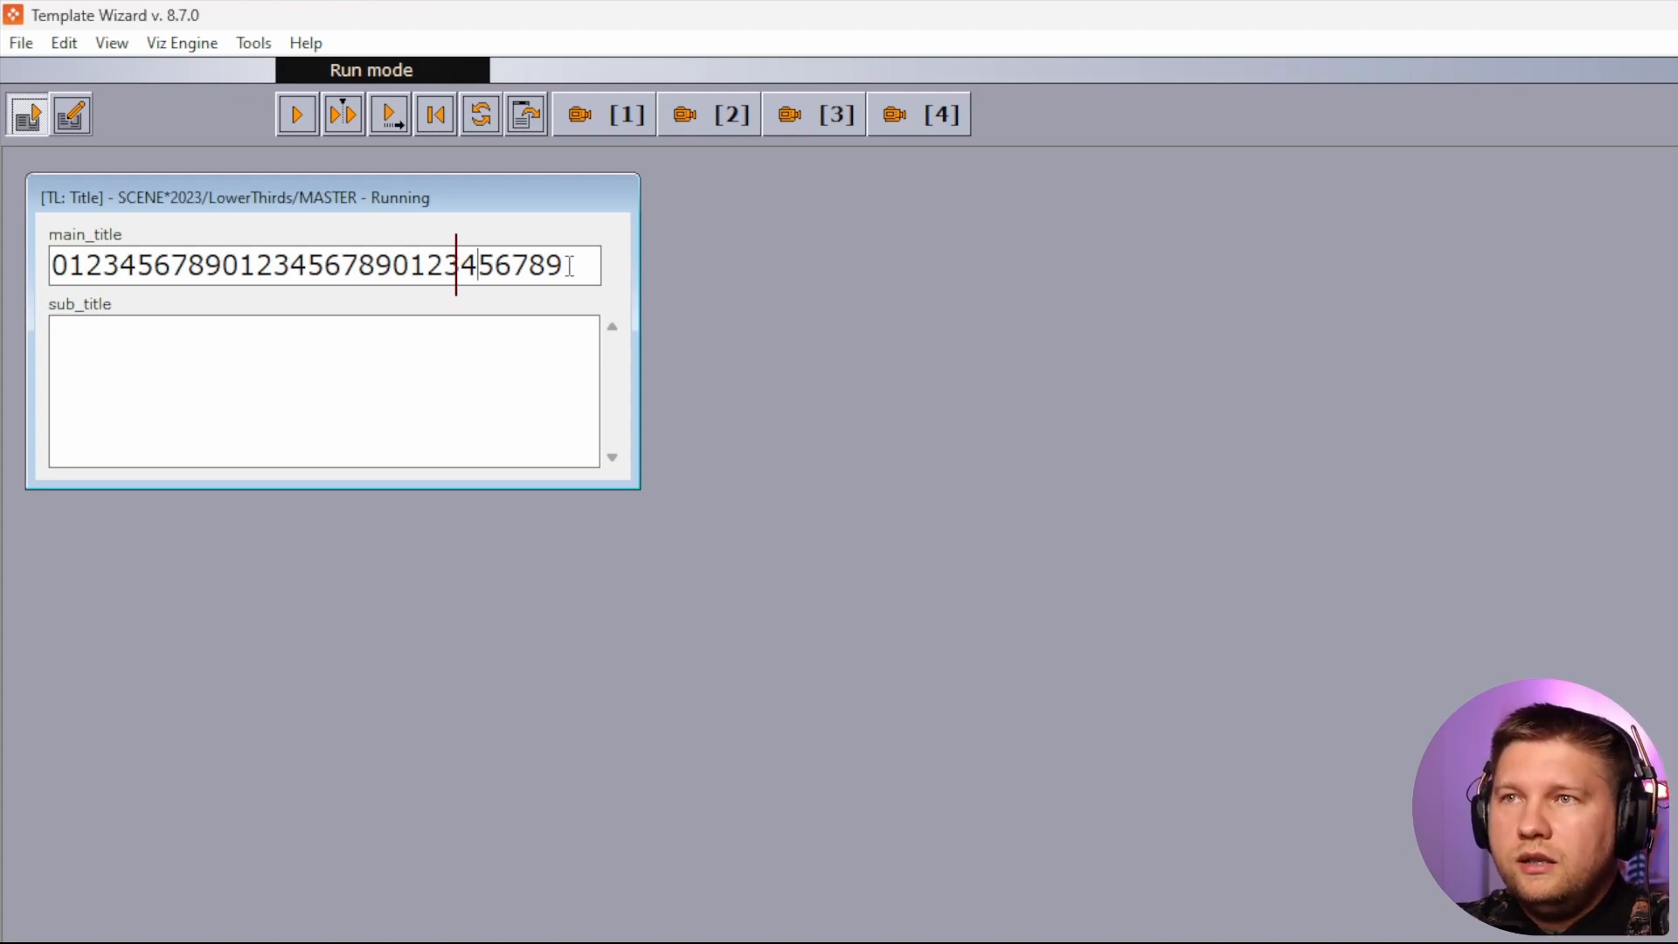
{"action": "left_click_drag", "start_coordinate": [569, 266], "coordinate": [29, 254]}
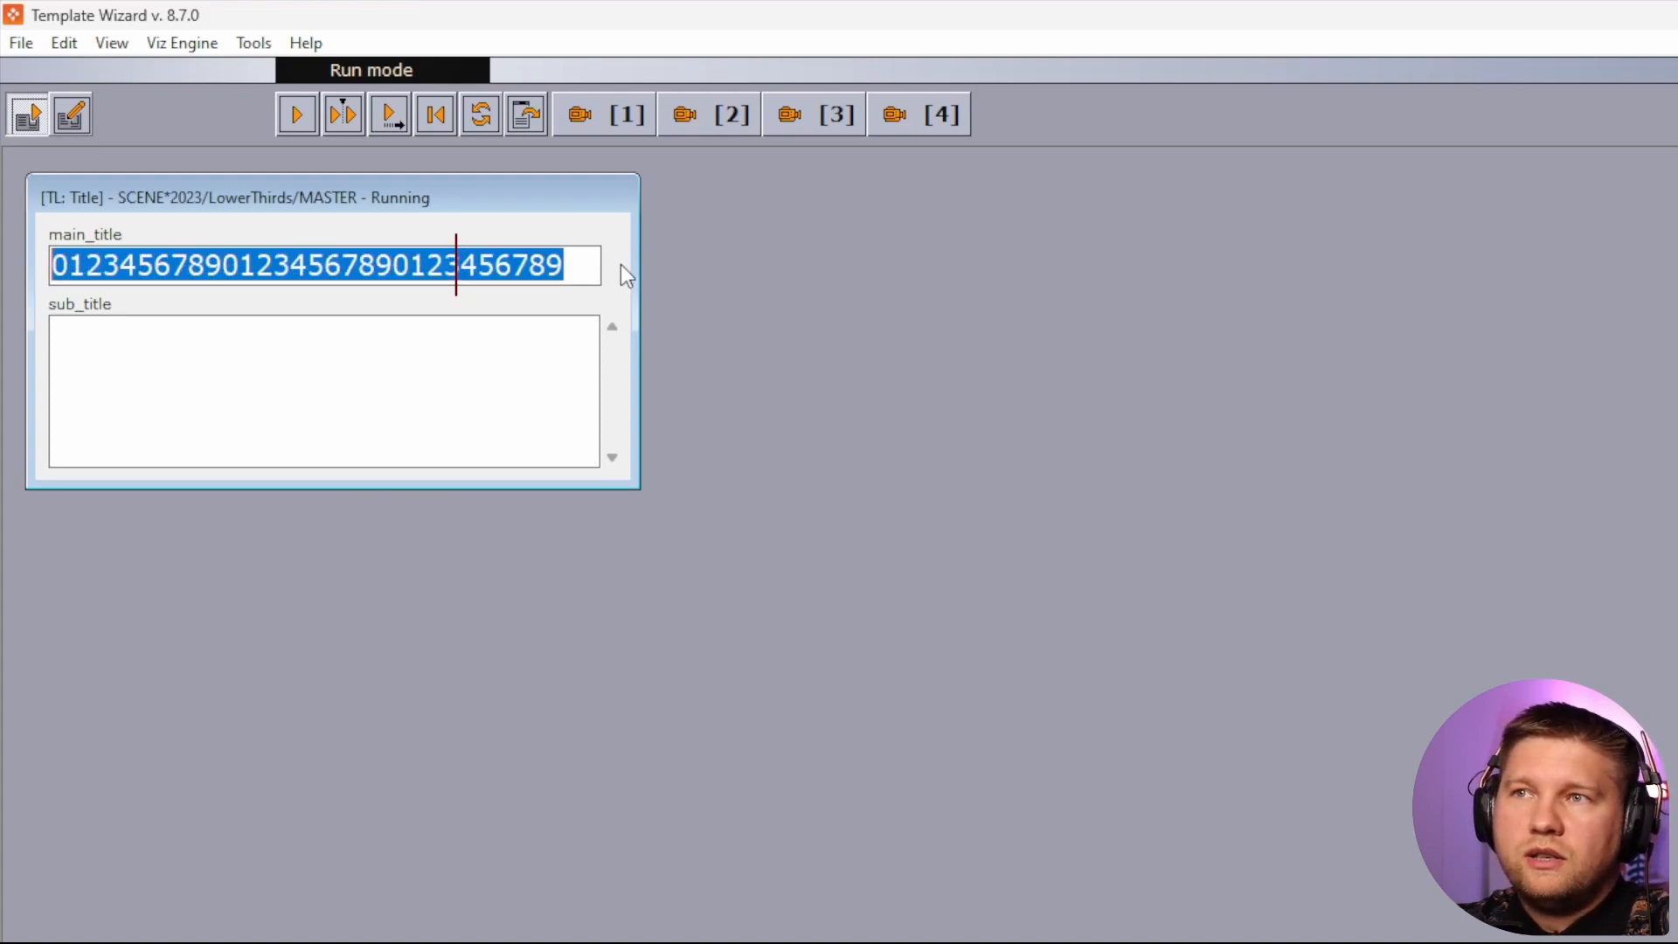
{"action": "left_click", "coordinate": [582, 264]}
Widen the template form in design mode and place a text label just beyond the end of the main_title field.
{"action": "left_click", "coordinate": [72, 115]}
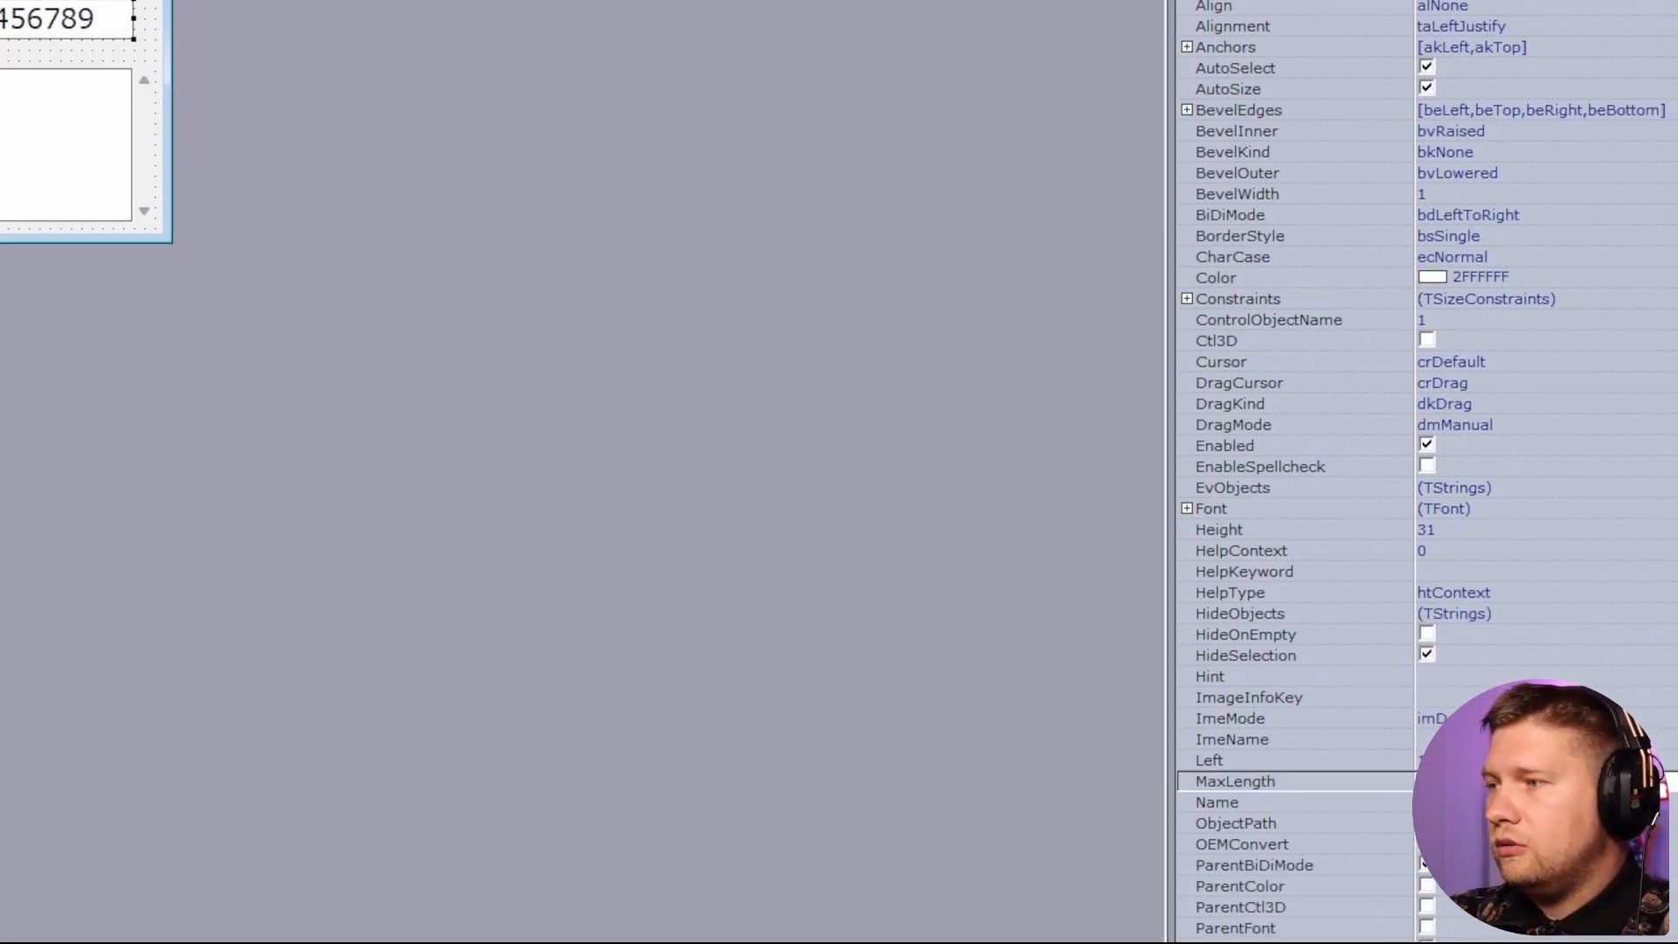
{"action": "left_click_drag", "start_coordinate": [172, 130], "coordinate": [363, 143]}
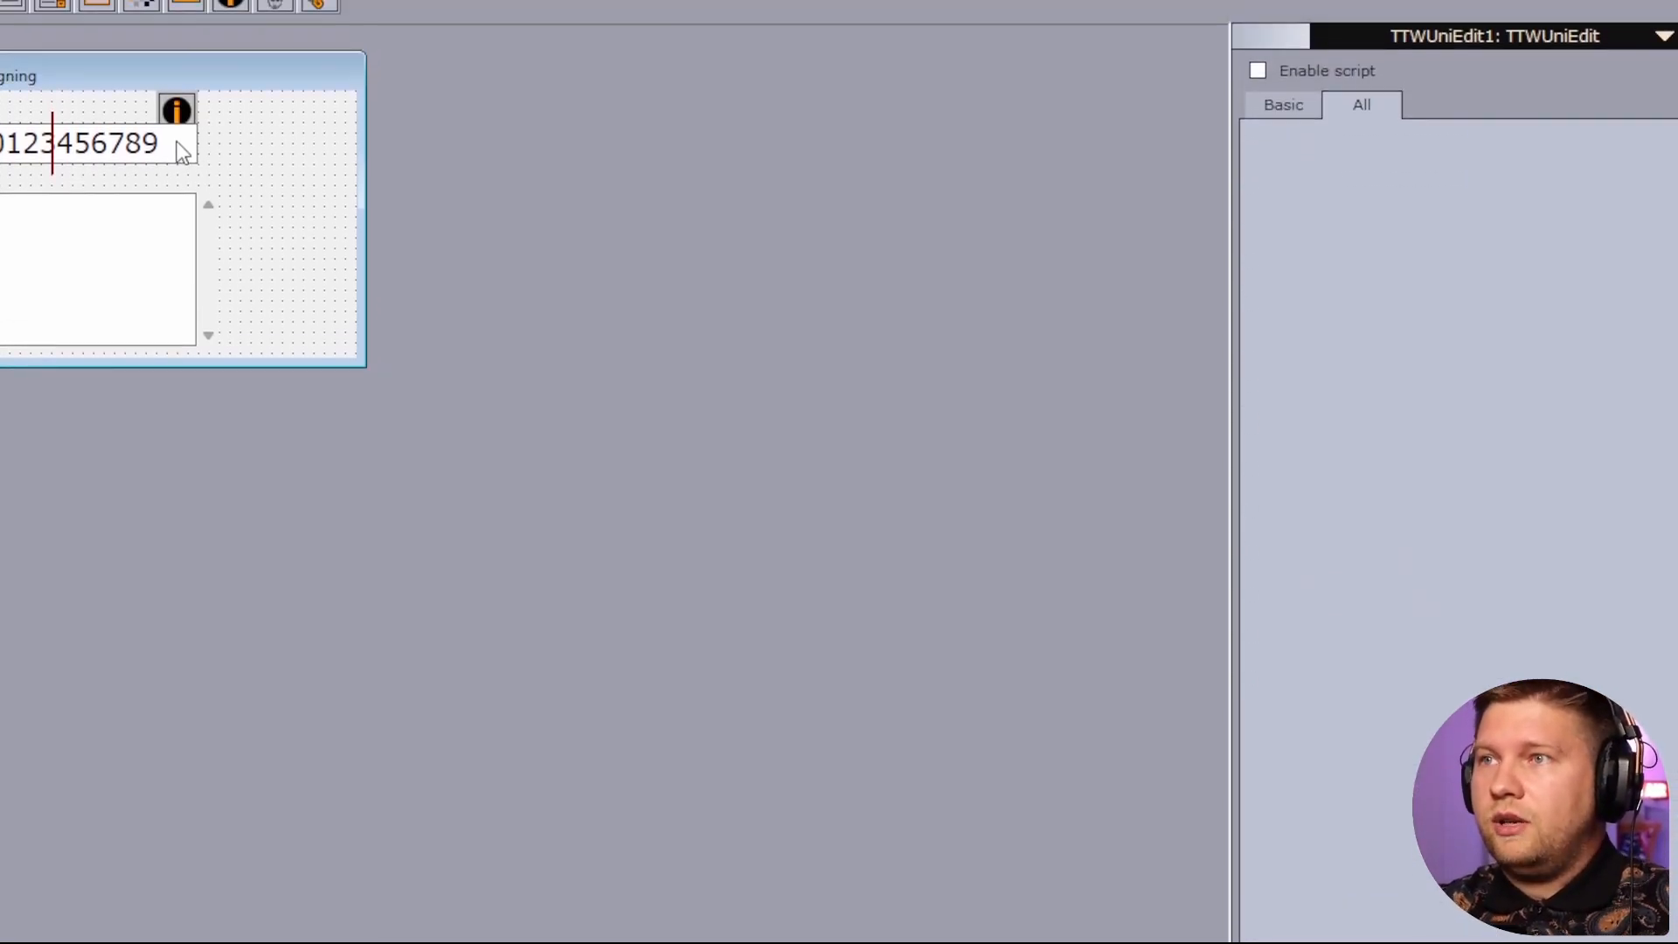
{"action": "left_click", "coordinate": [173, 144]}
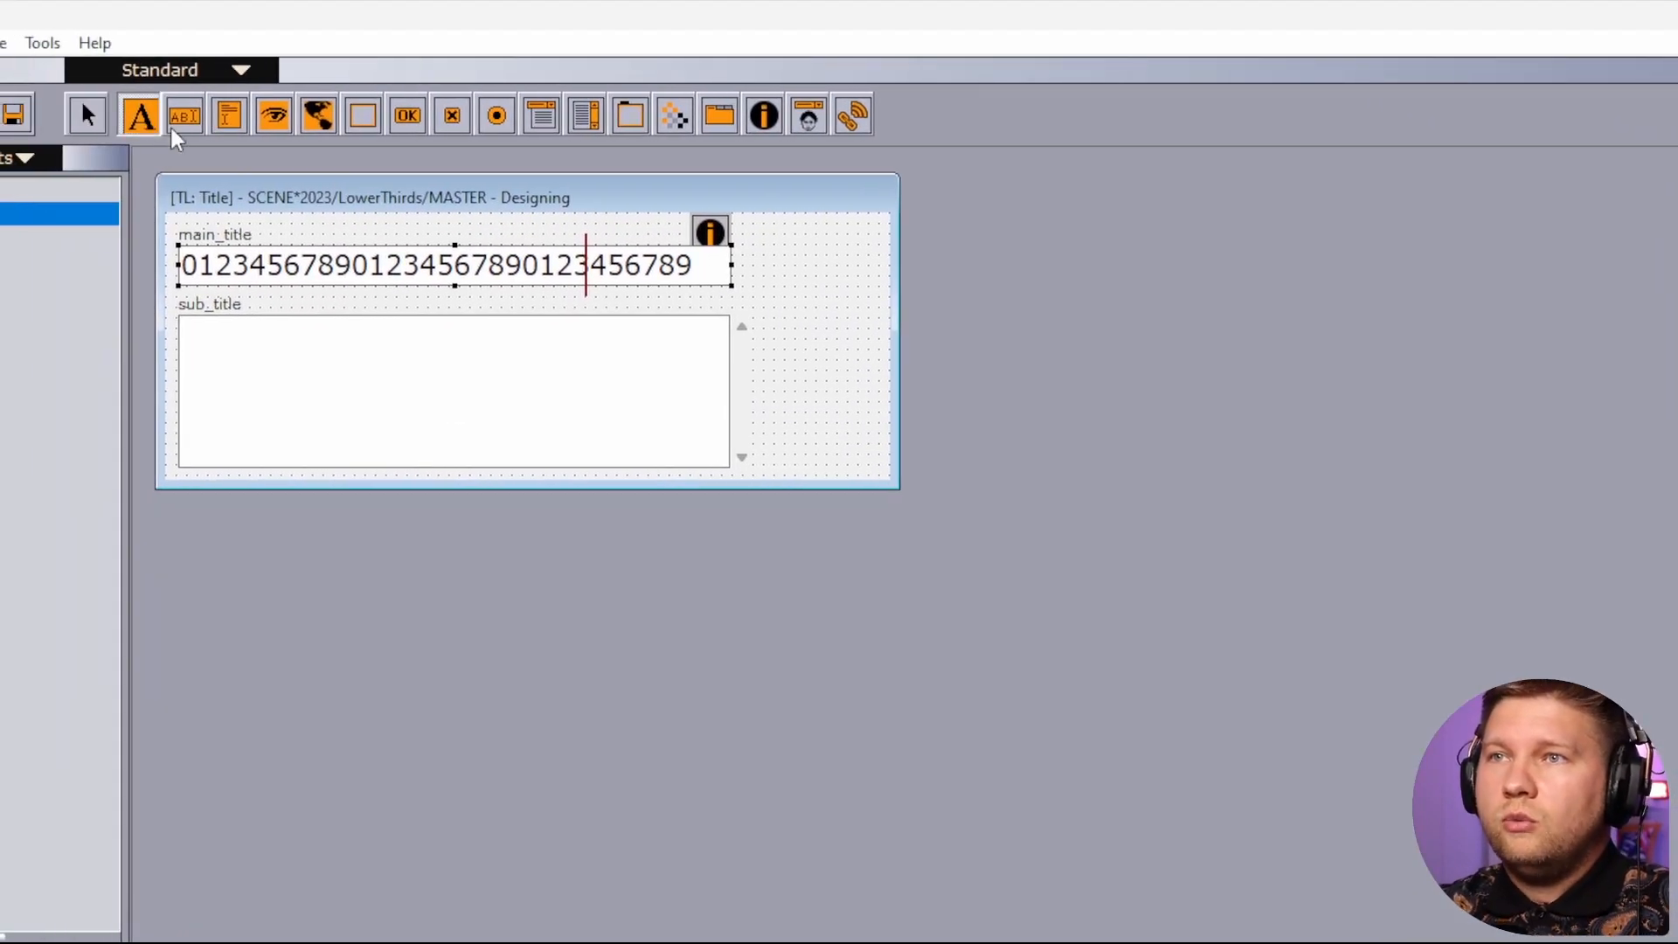
{"action": "left_click", "coordinate": [750, 273]}
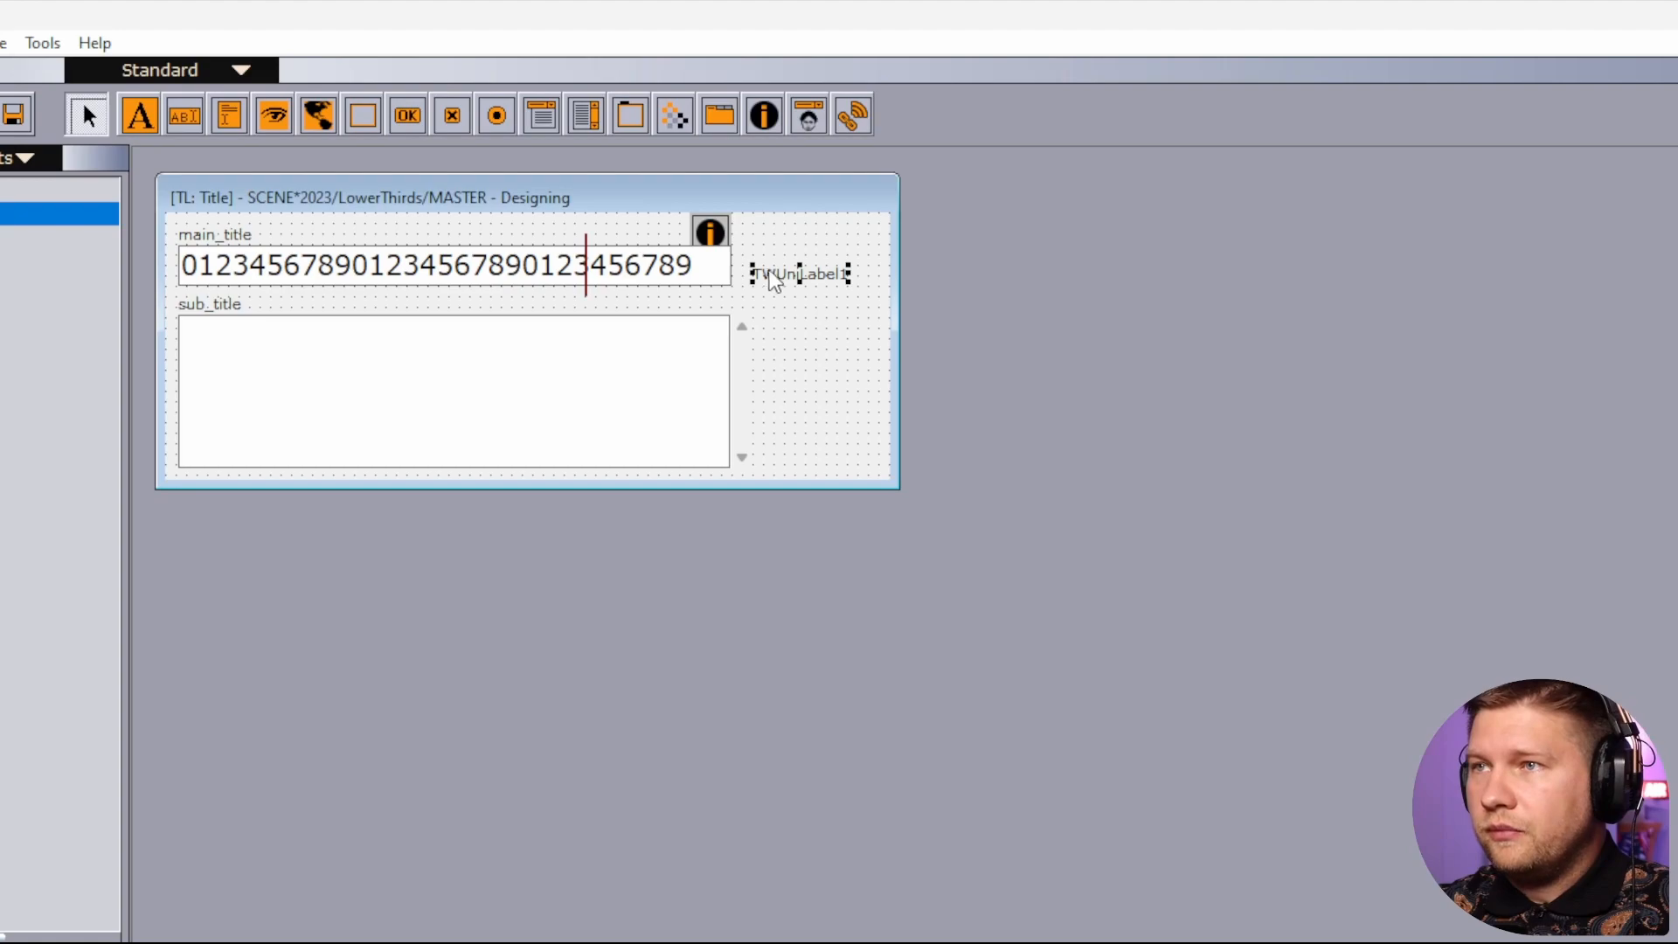
{"action": "left_click_drag", "start_coordinate": [778, 275], "coordinate": [767, 280]}
{"action": "left_click_drag", "start_coordinate": [761, 277], "coordinate": [757, 274]}
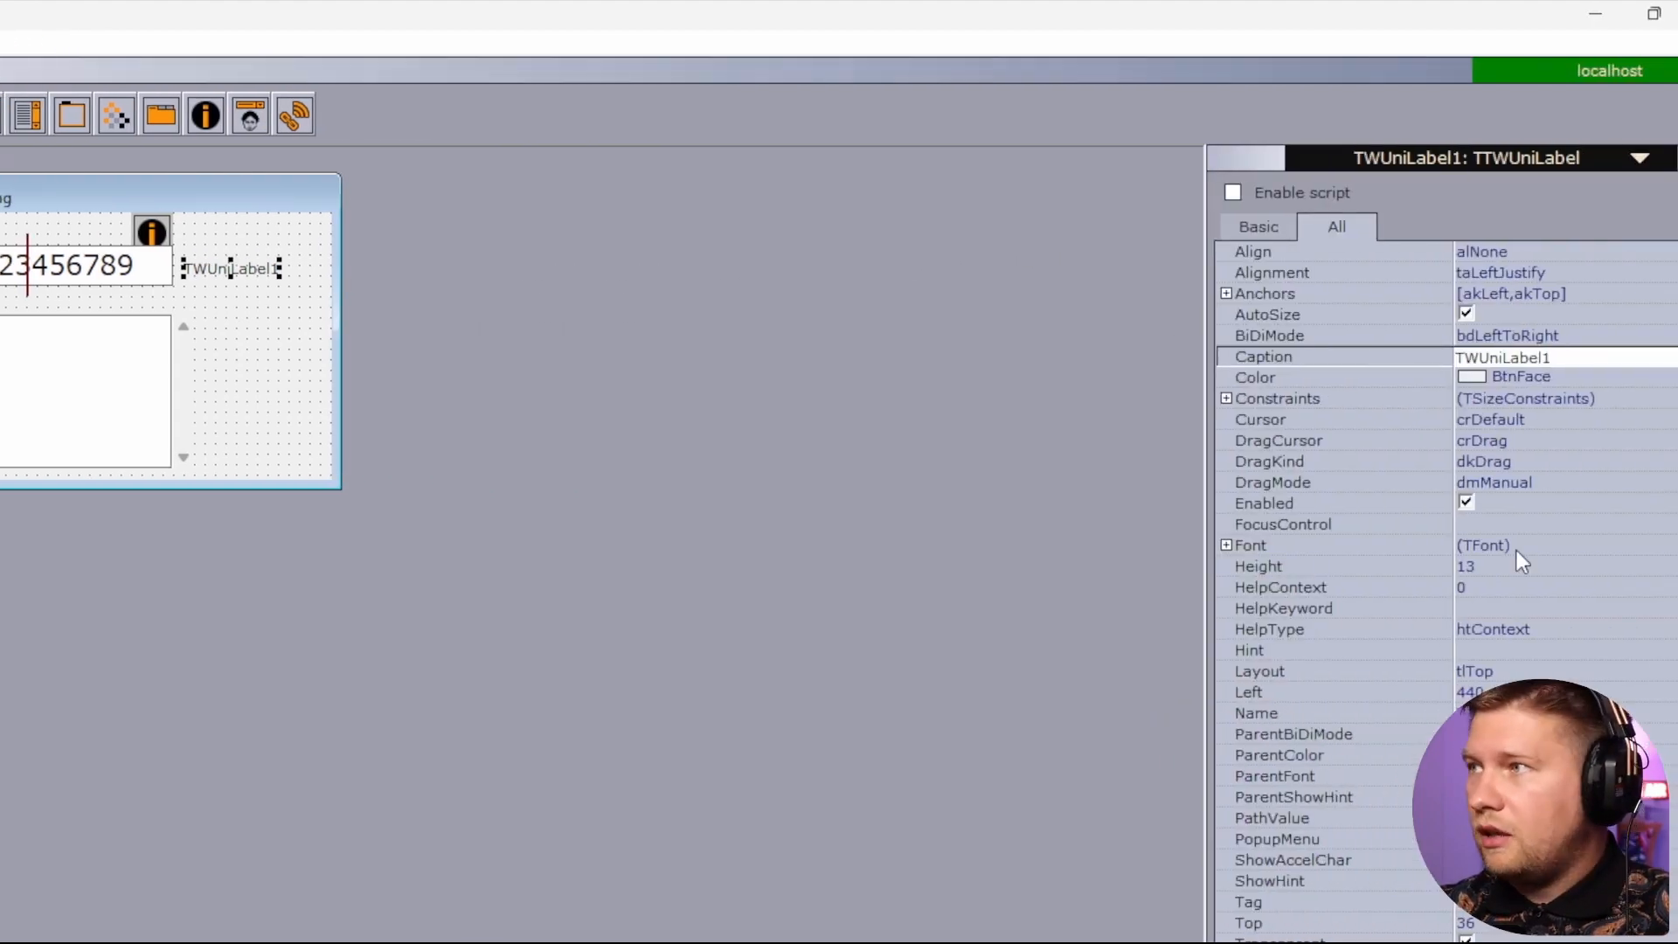
Set the new label's UTF8Text to 30/30.
{"action": "left_click", "coordinate": [1525, 806]}
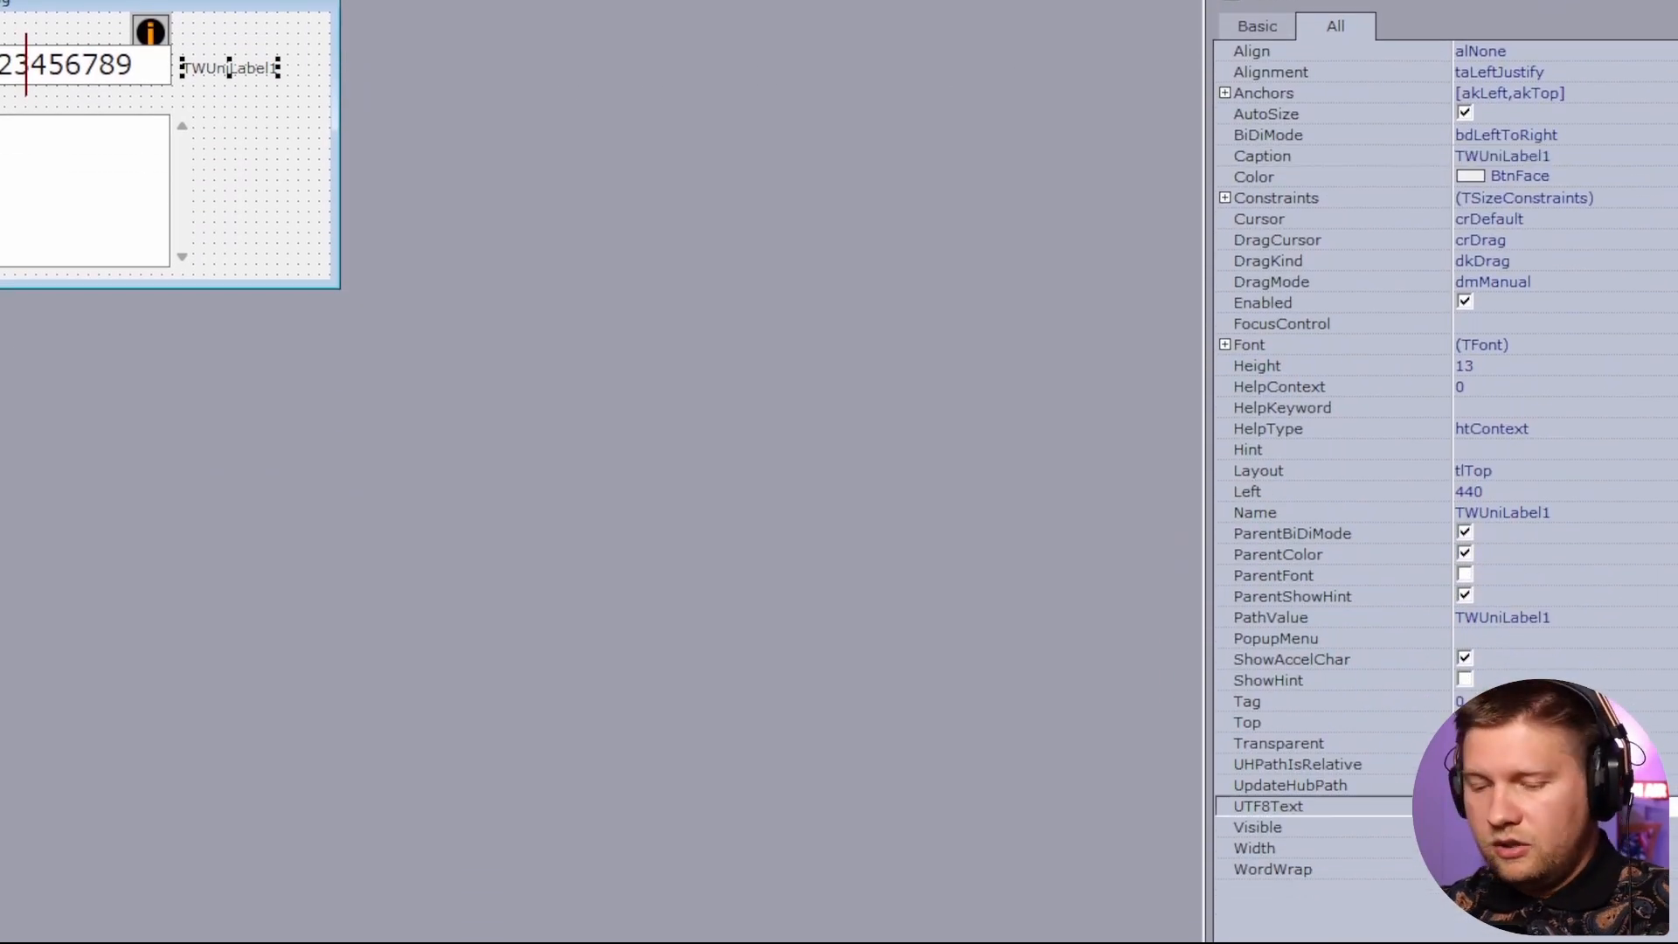
{"action": "type", "text": "30/30"}
{"action": "key", "text": "Return"}
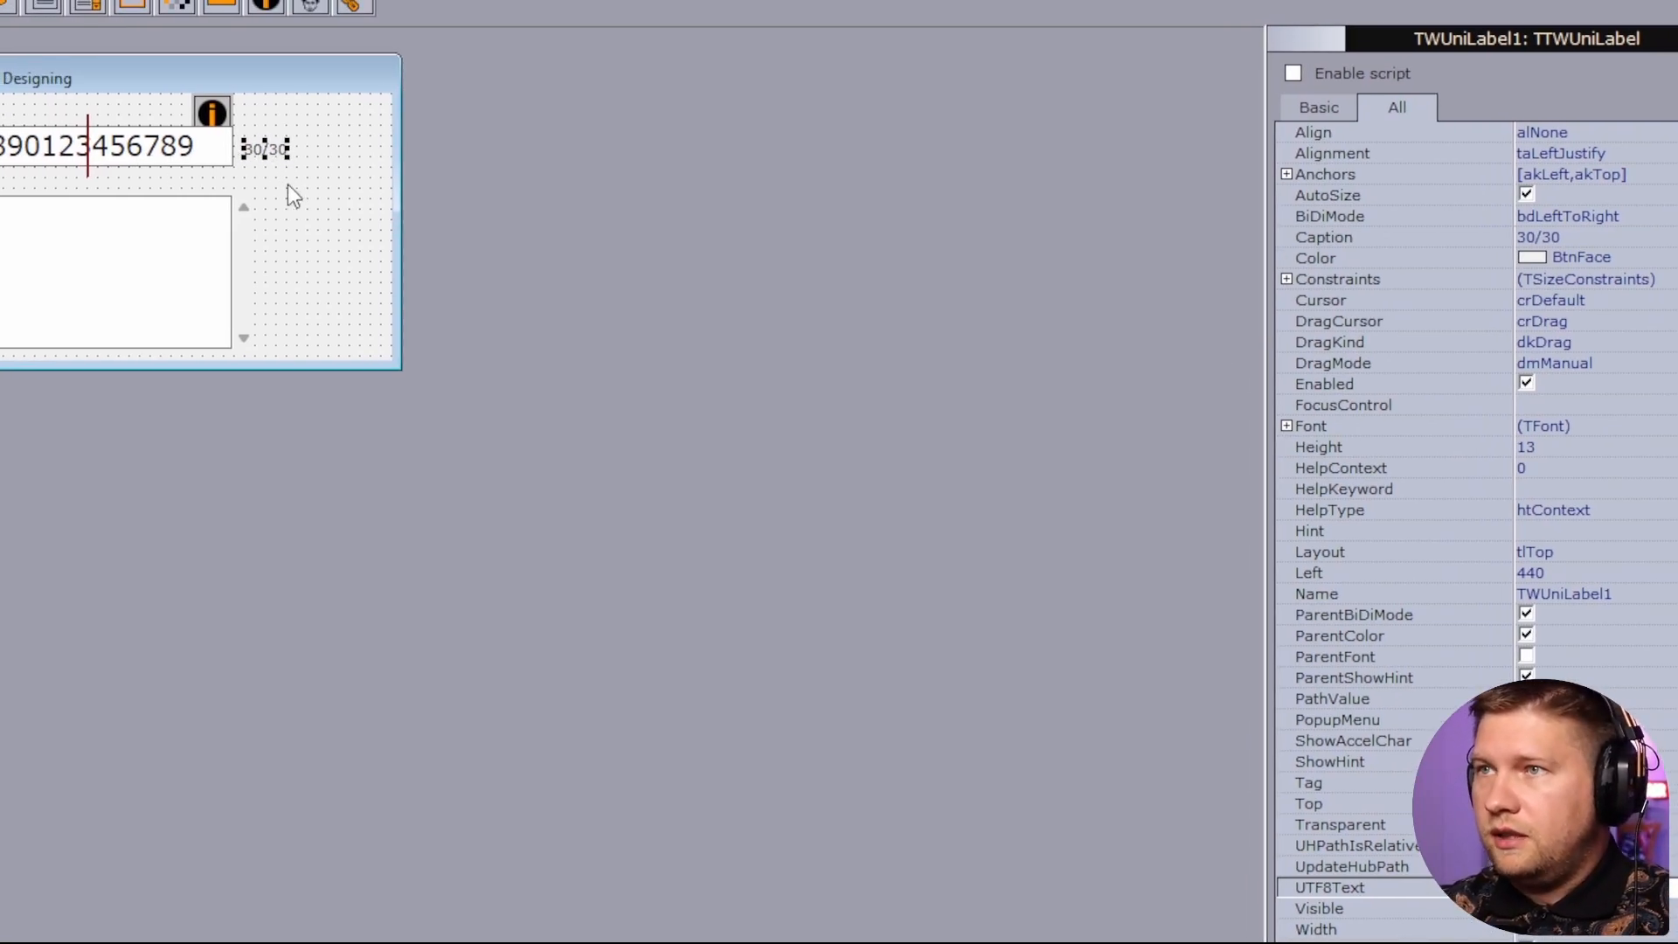
Rename the 30/30 label as LabelMainTitle.
{"action": "left_click", "coordinate": [1563, 594]}
{"action": "left_click_drag", "start_coordinate": [1491, 594], "coordinate": [1388, 590]}
{"action": "key", "text": "BackSpace"}
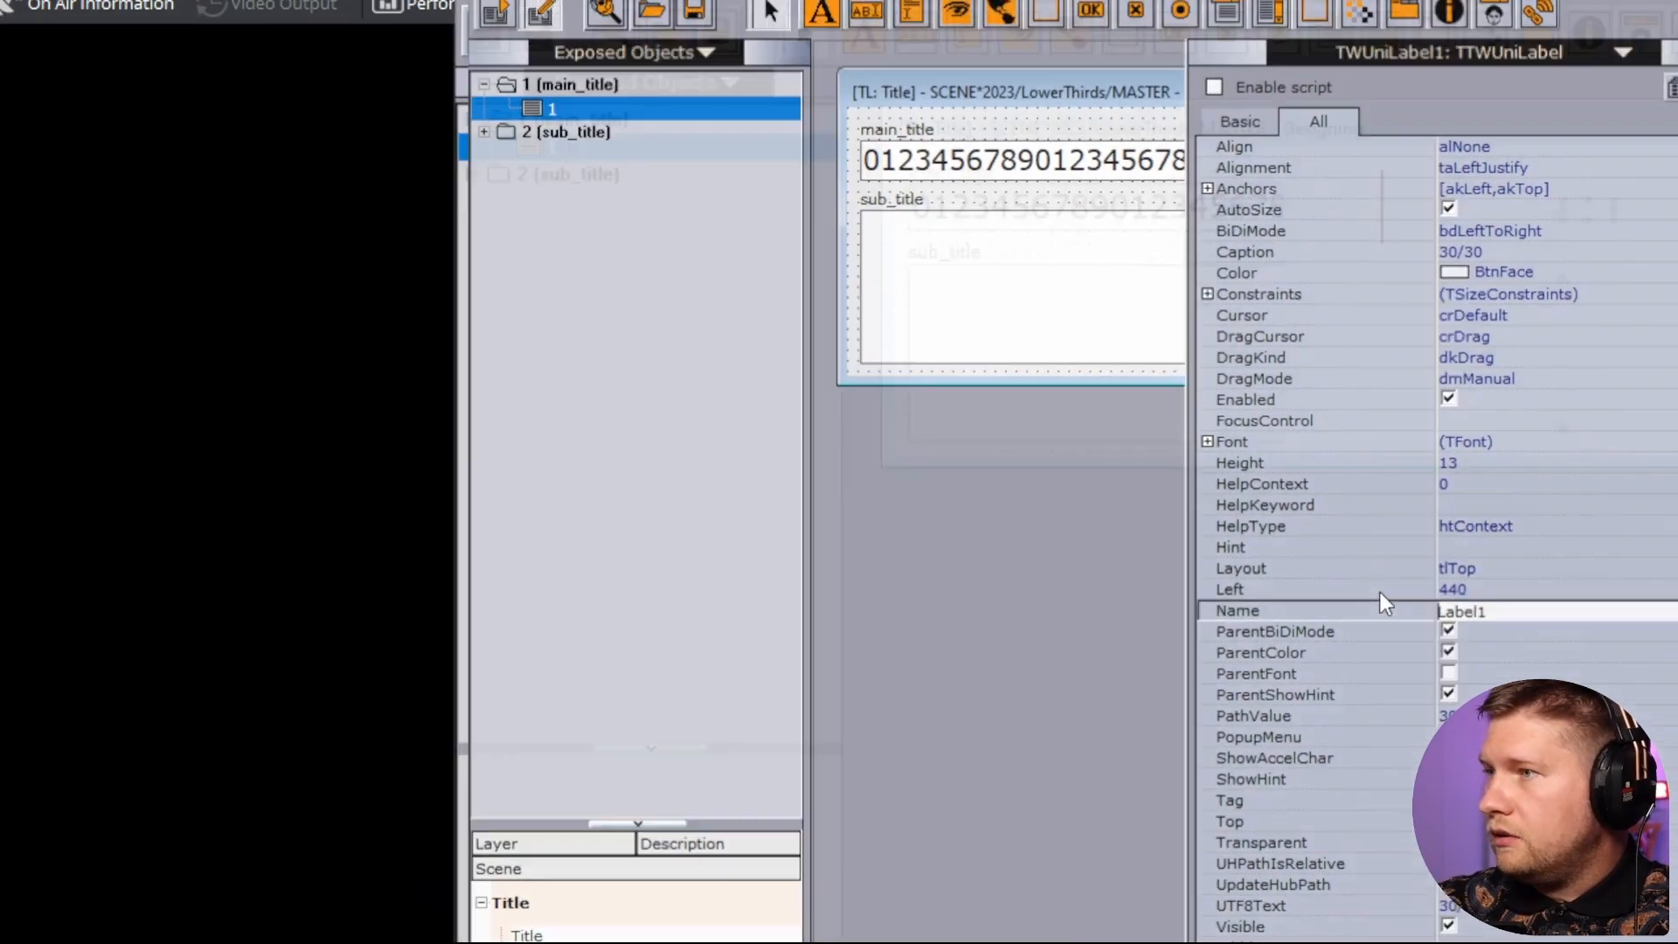
{"action": "key", "text": "super+Left"}
{"action": "key", "text": "super+Up"}
{"action": "key", "text": "End"}
{"action": "key", "text": "BackSpace"}
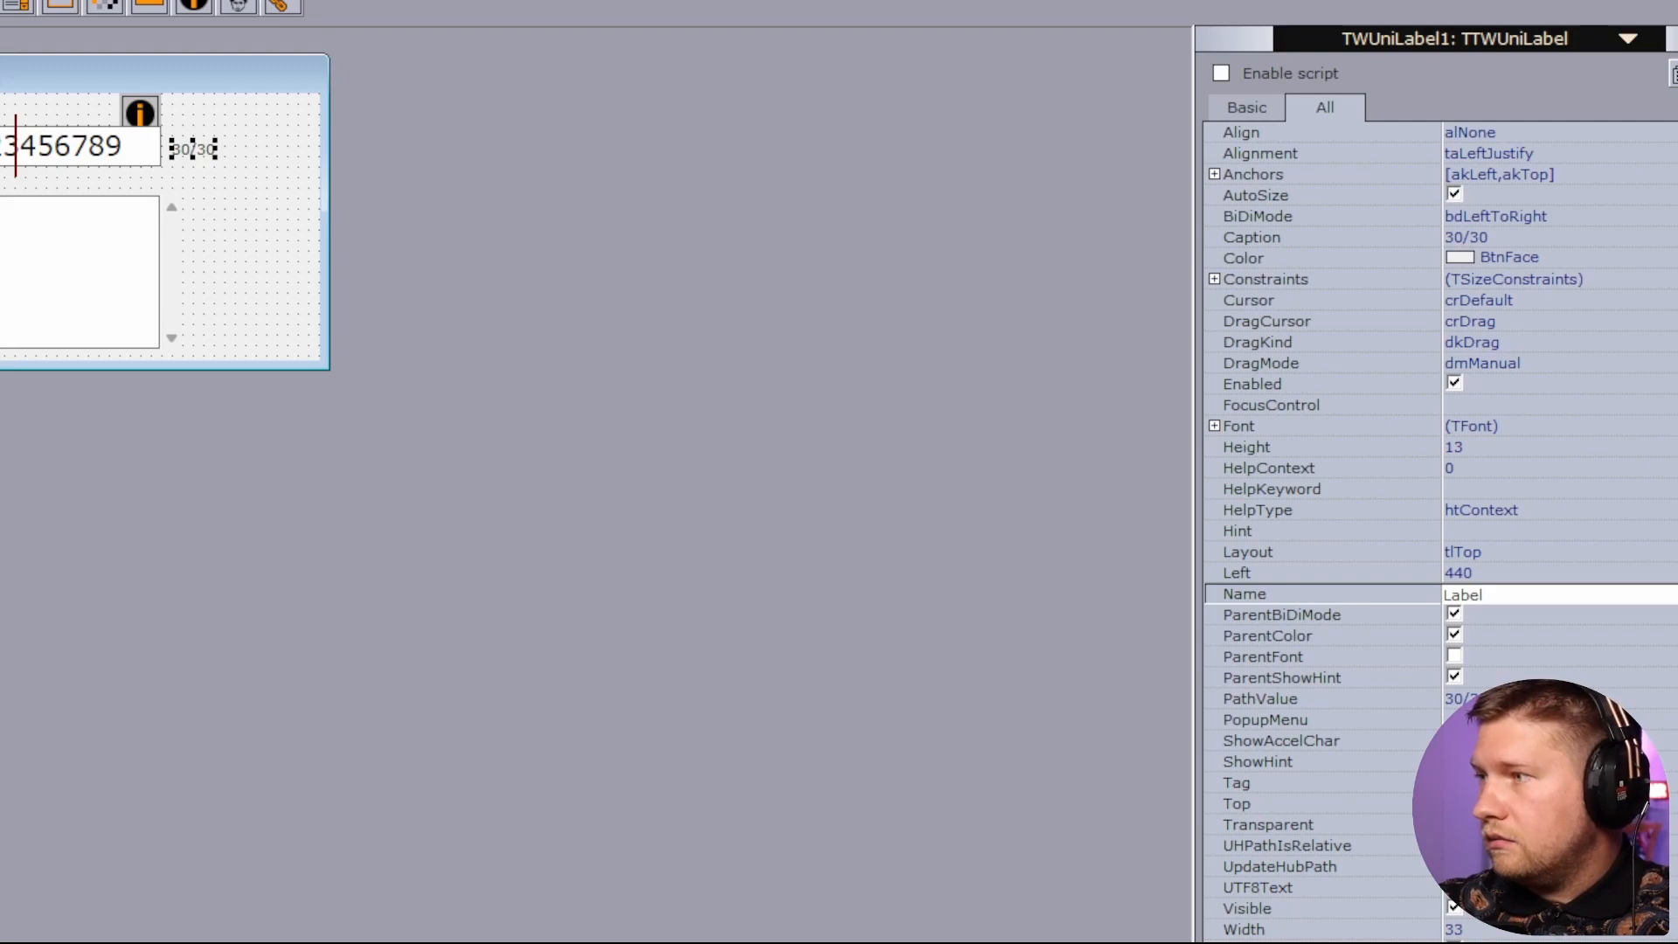
{"action": "type", "text": "Main"}
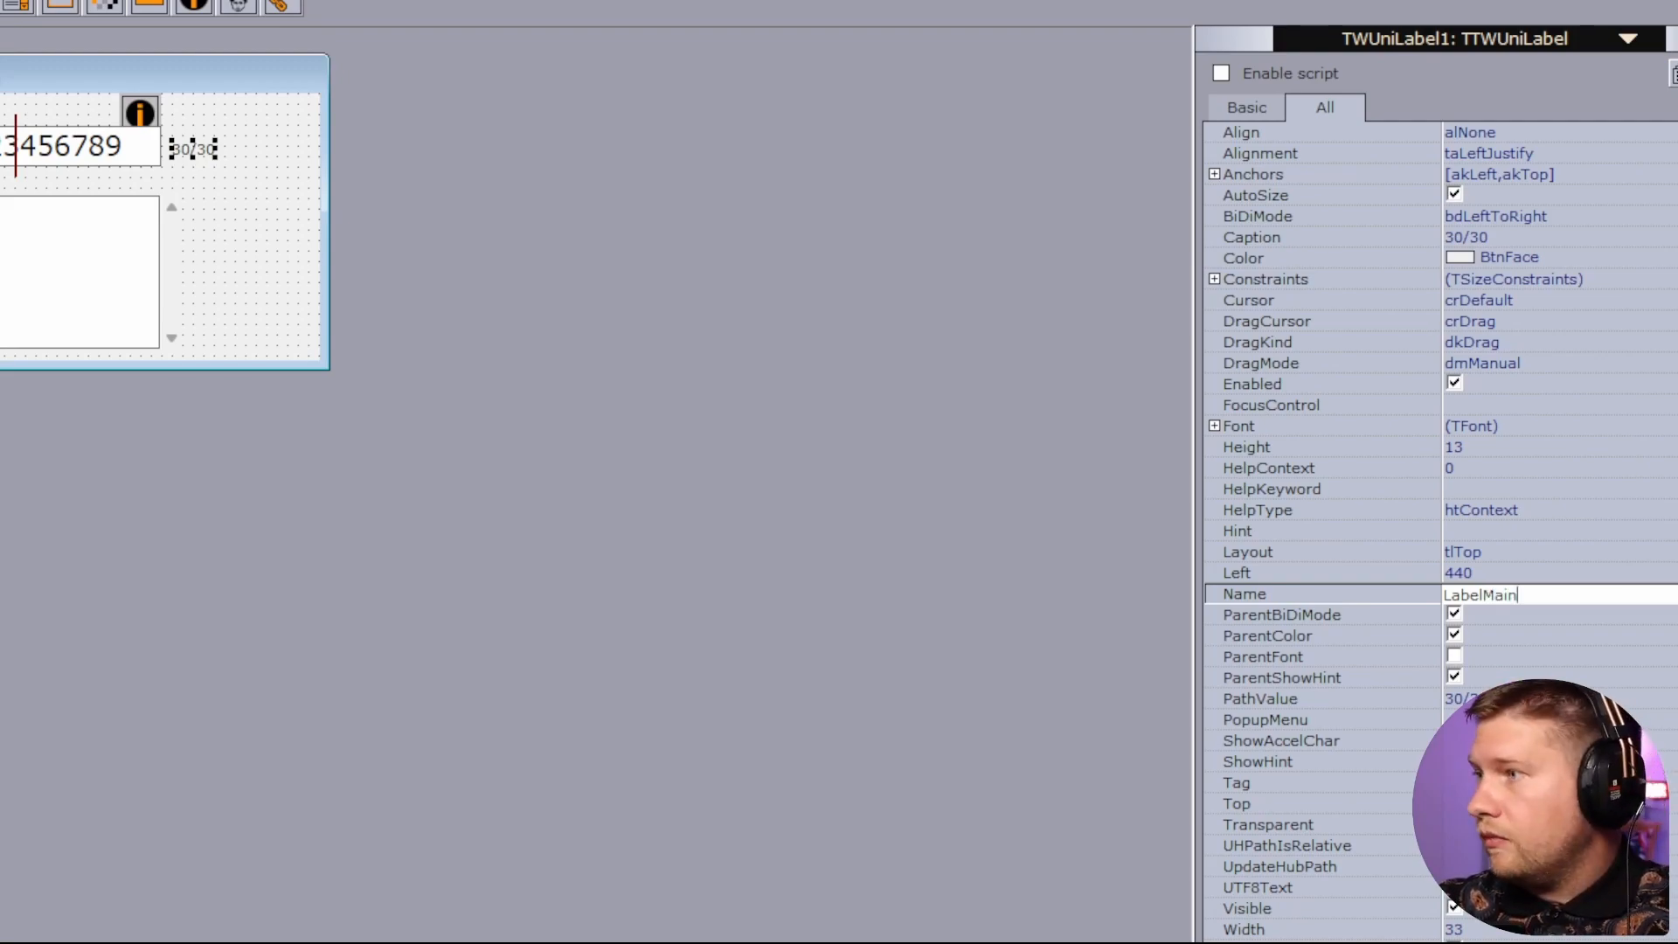
{"action": "type", "text": "Title"}
{"action": "key", "text": "Return"}
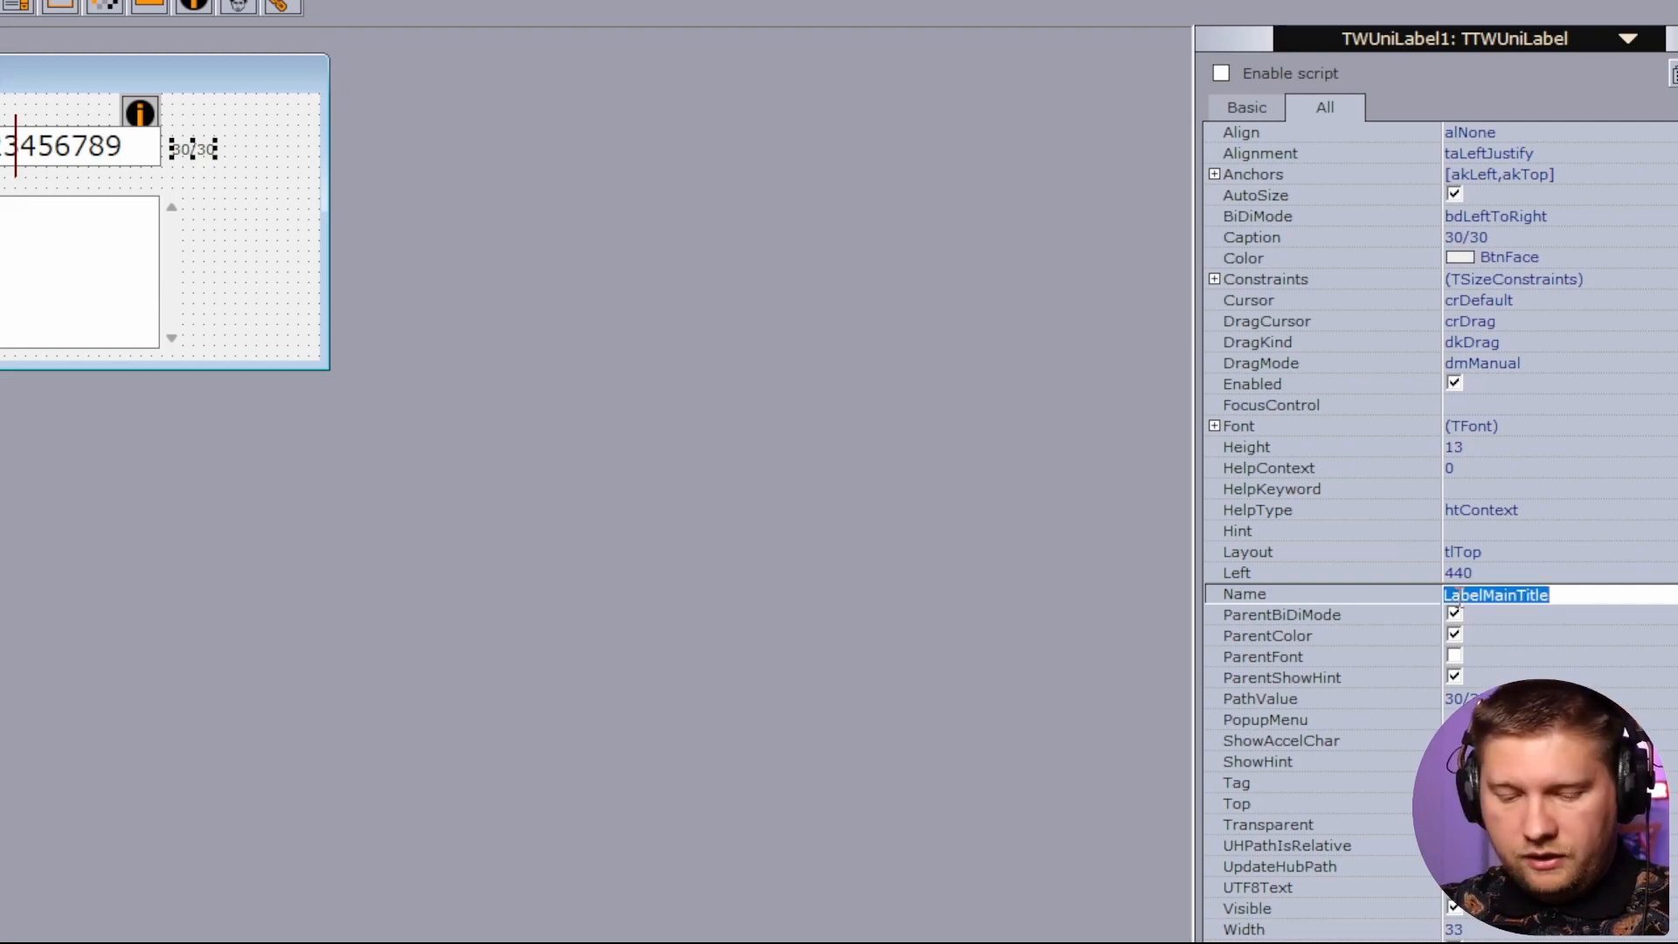
Enable scripting for the template and create an OnChange event handler for the main_title text field.
{"action": "left_click", "coordinate": [1220, 139]}
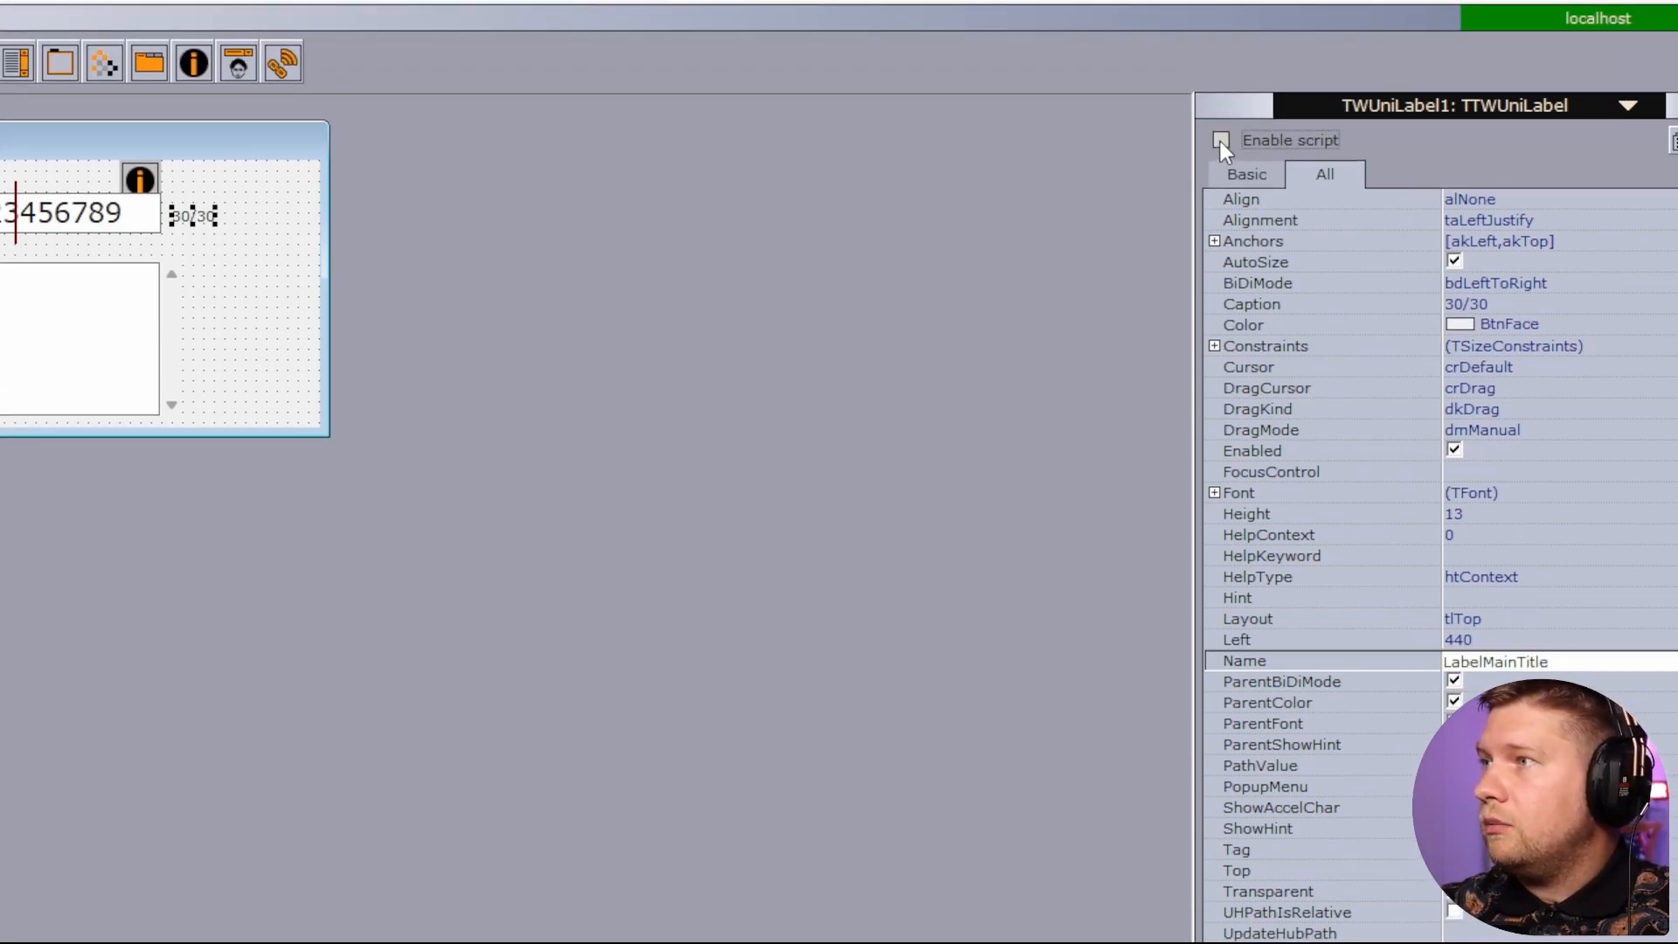
{"action": "left_click", "coordinate": [147, 226]}
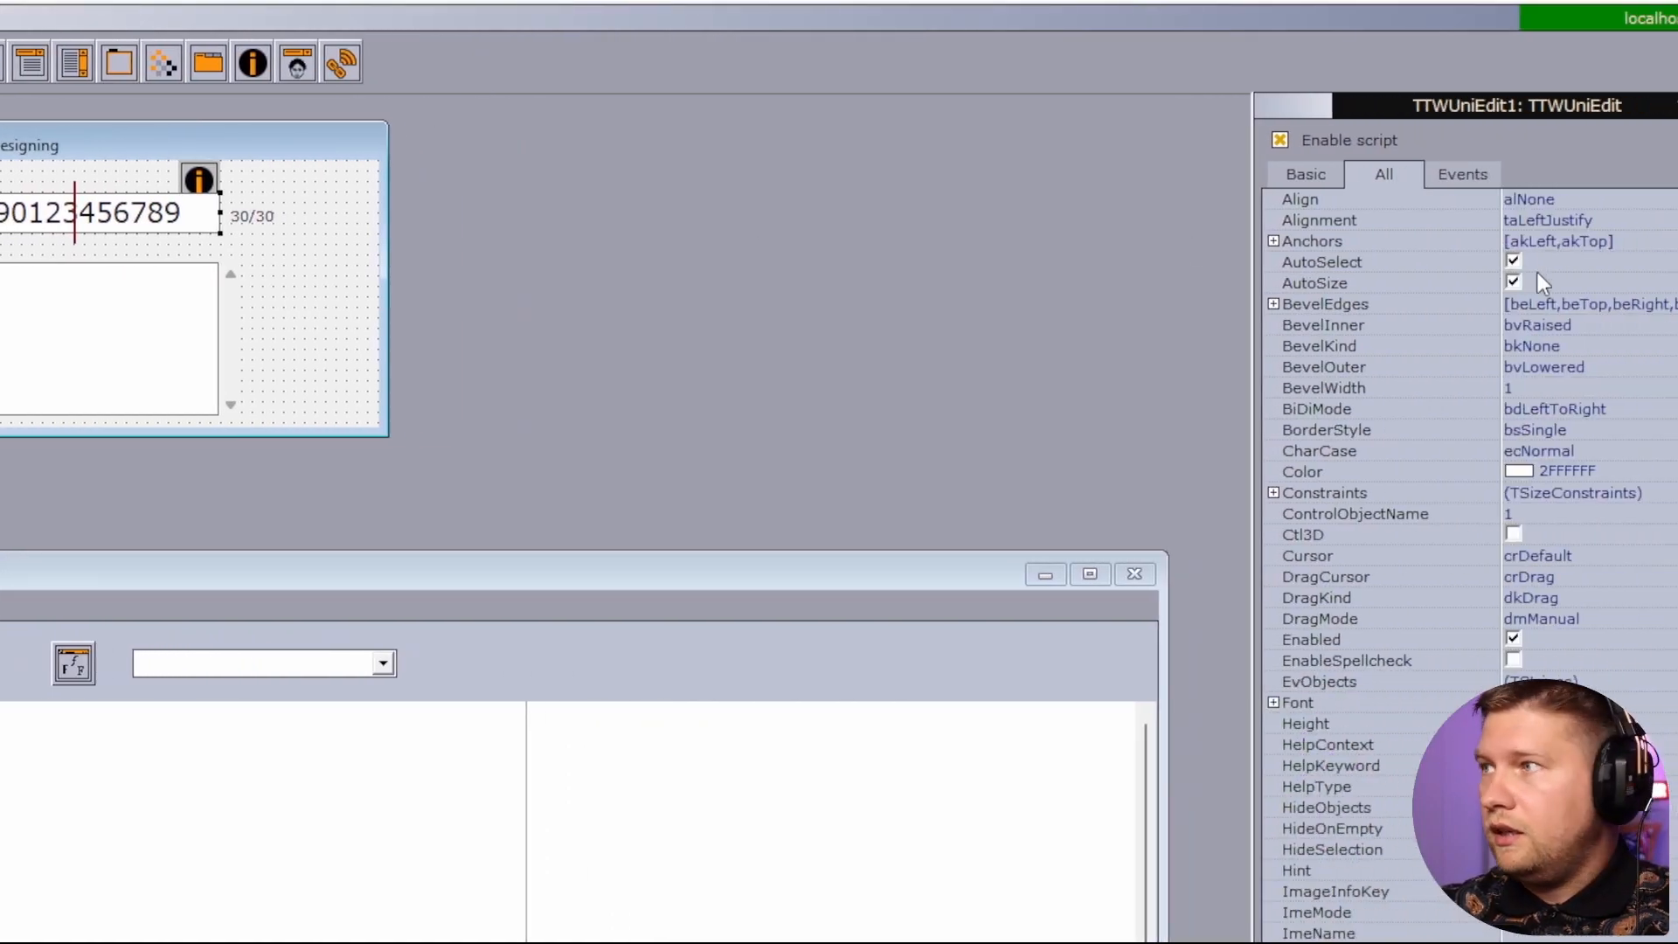
{"action": "left_click", "coordinate": [1470, 176]}
{"action": "left_click", "coordinate": [1496, 203]}
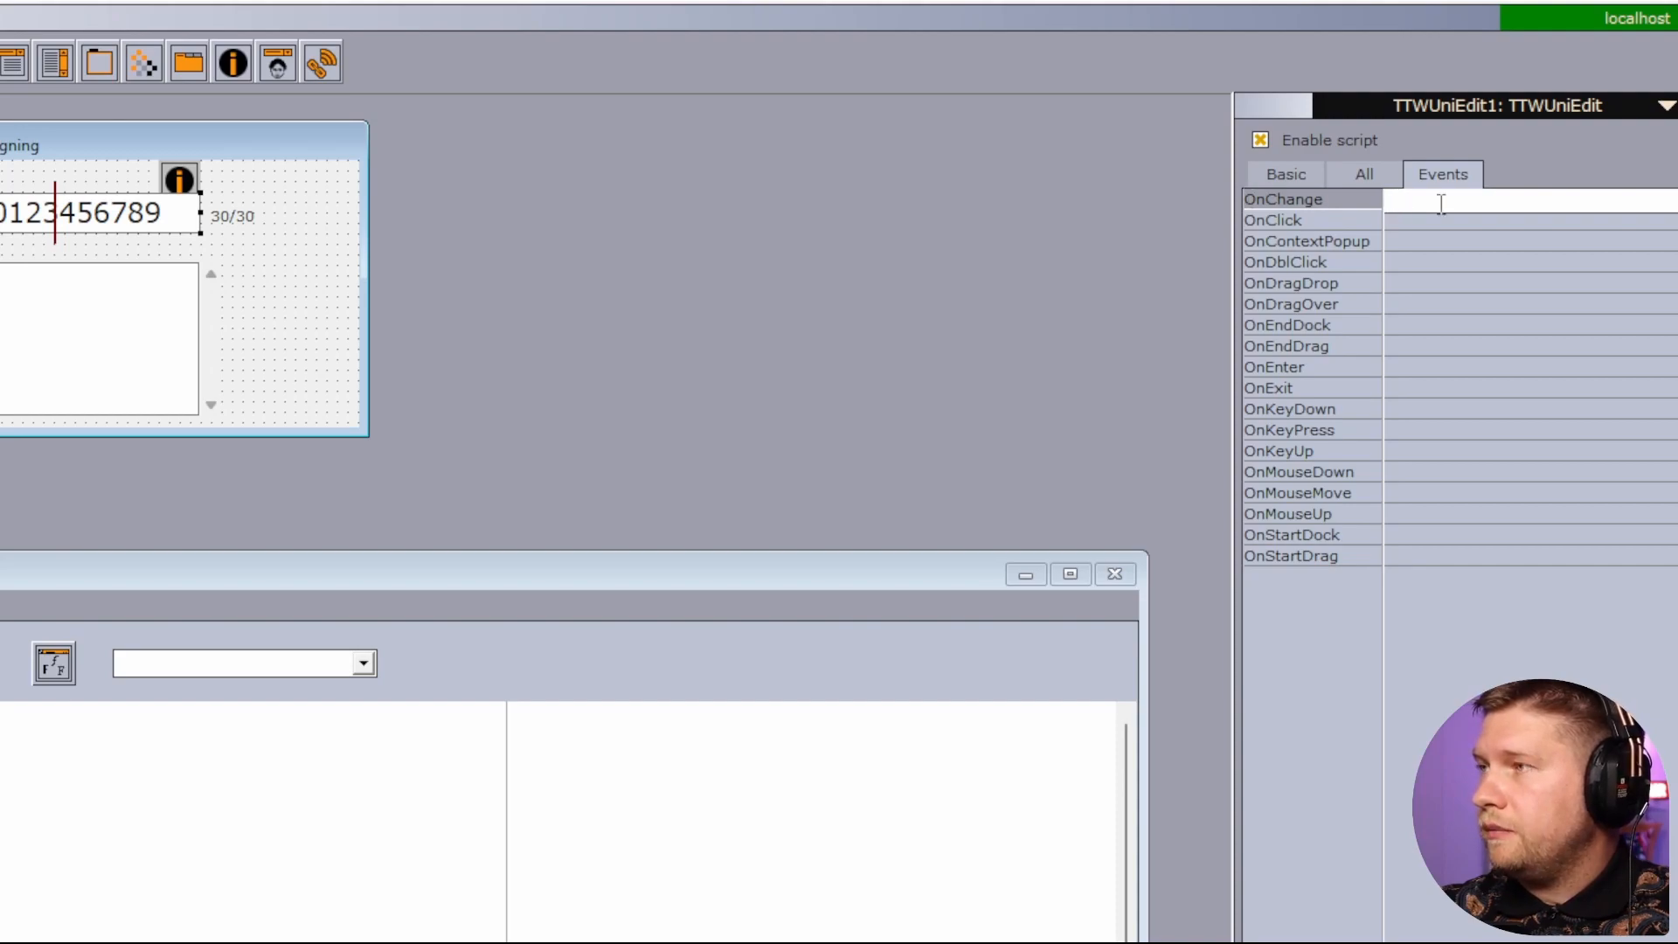
{"action": "double_click", "coordinate": [1441, 203]}
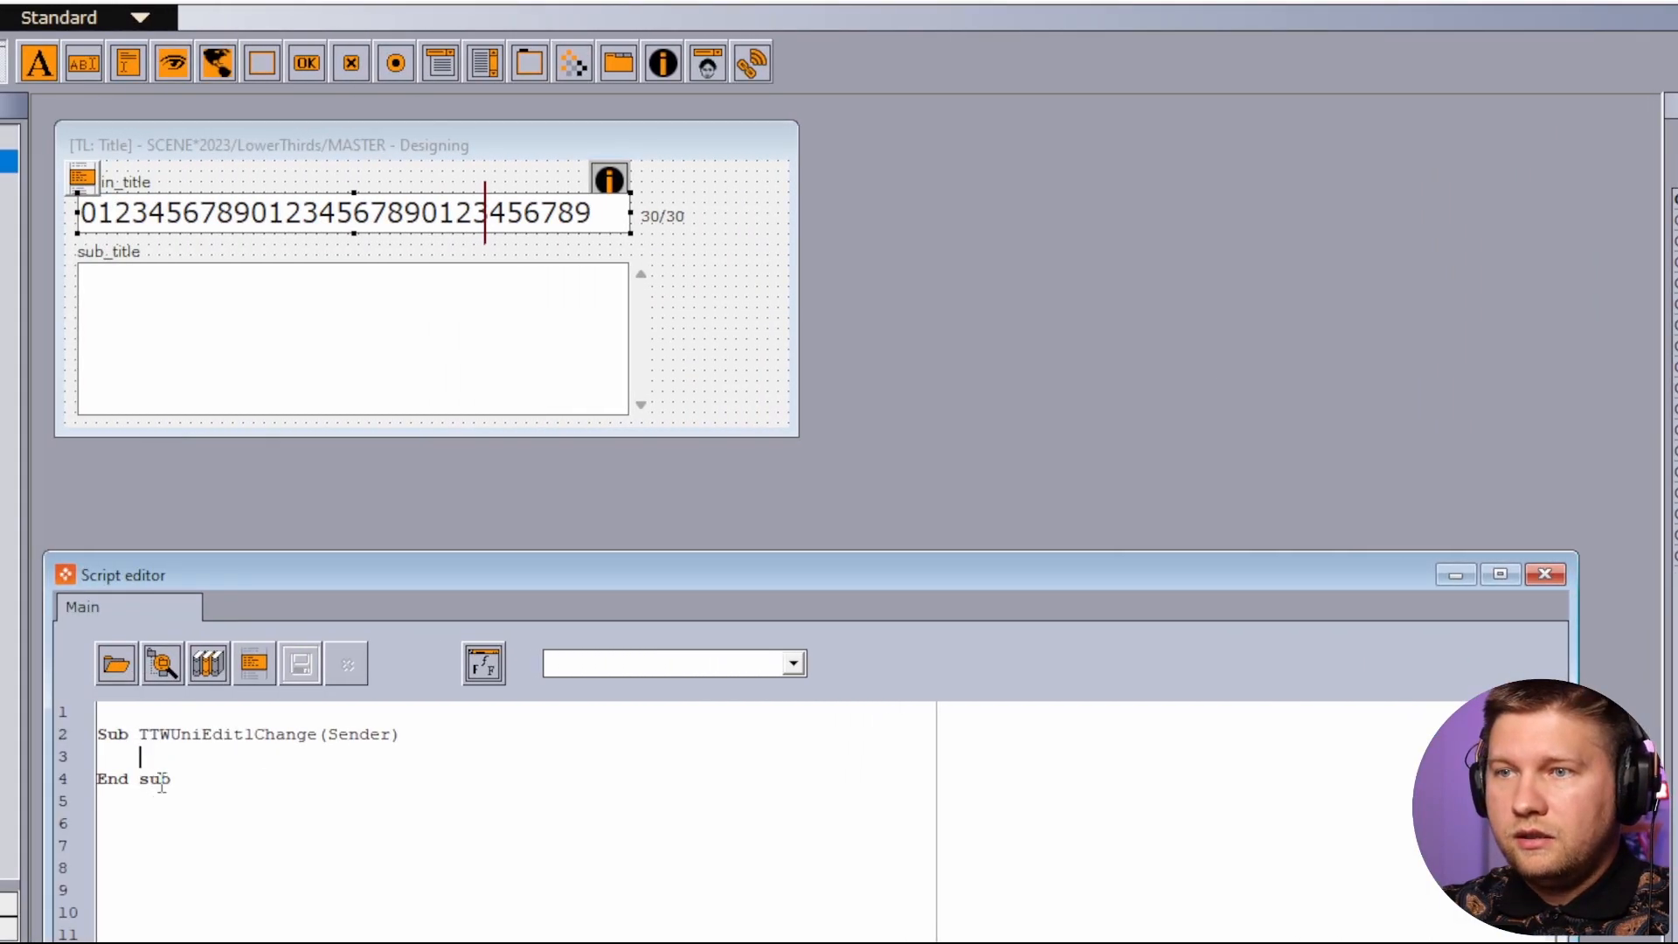
Begin the statement in the change handler with LabelMainTitle.UTF8Text as the property that receives the value.
{"action": "type", "text": "LabelMainTitle."}
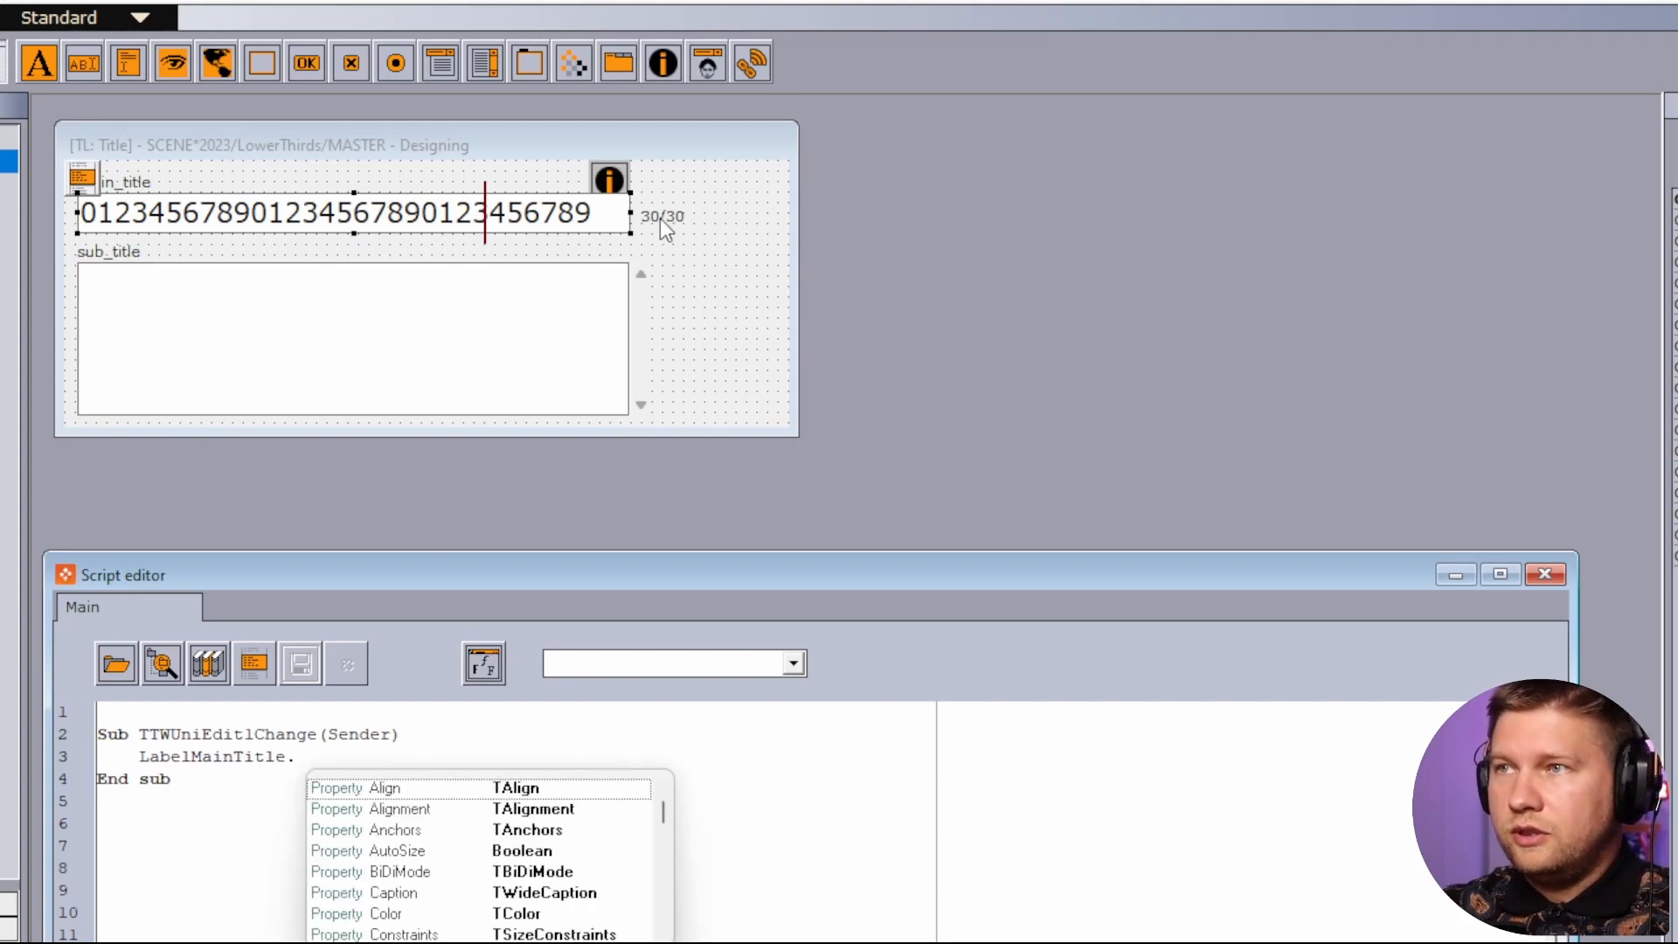
{"action": "left_click", "coordinate": [303, 757]}
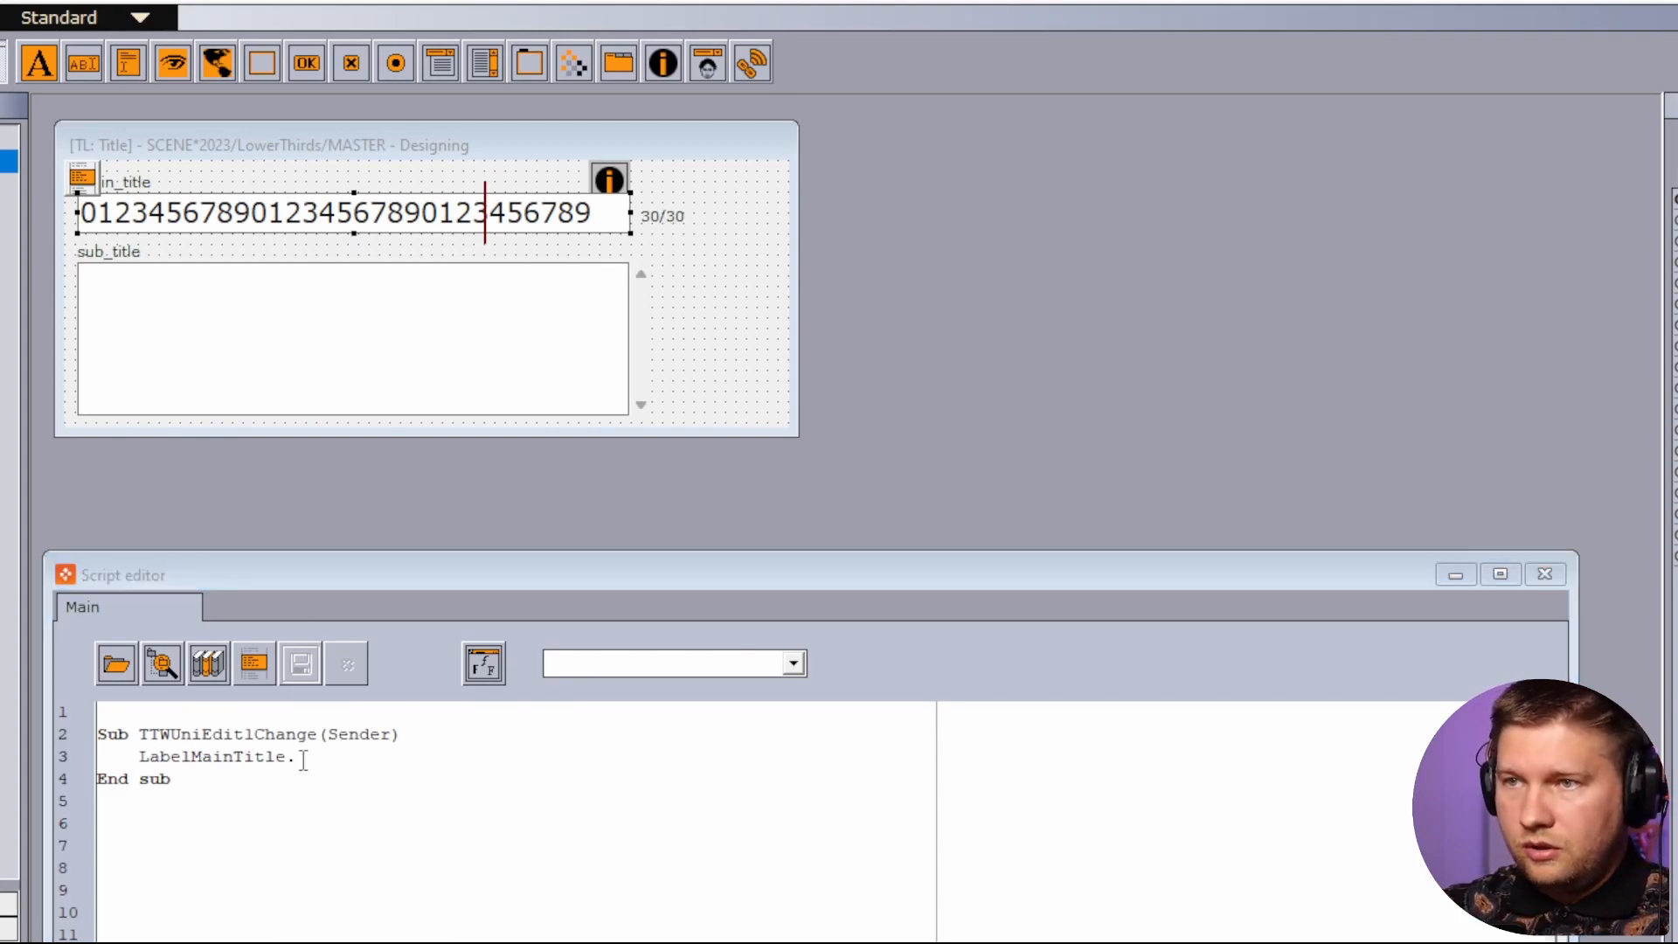
{"action": "type", "text": "."}
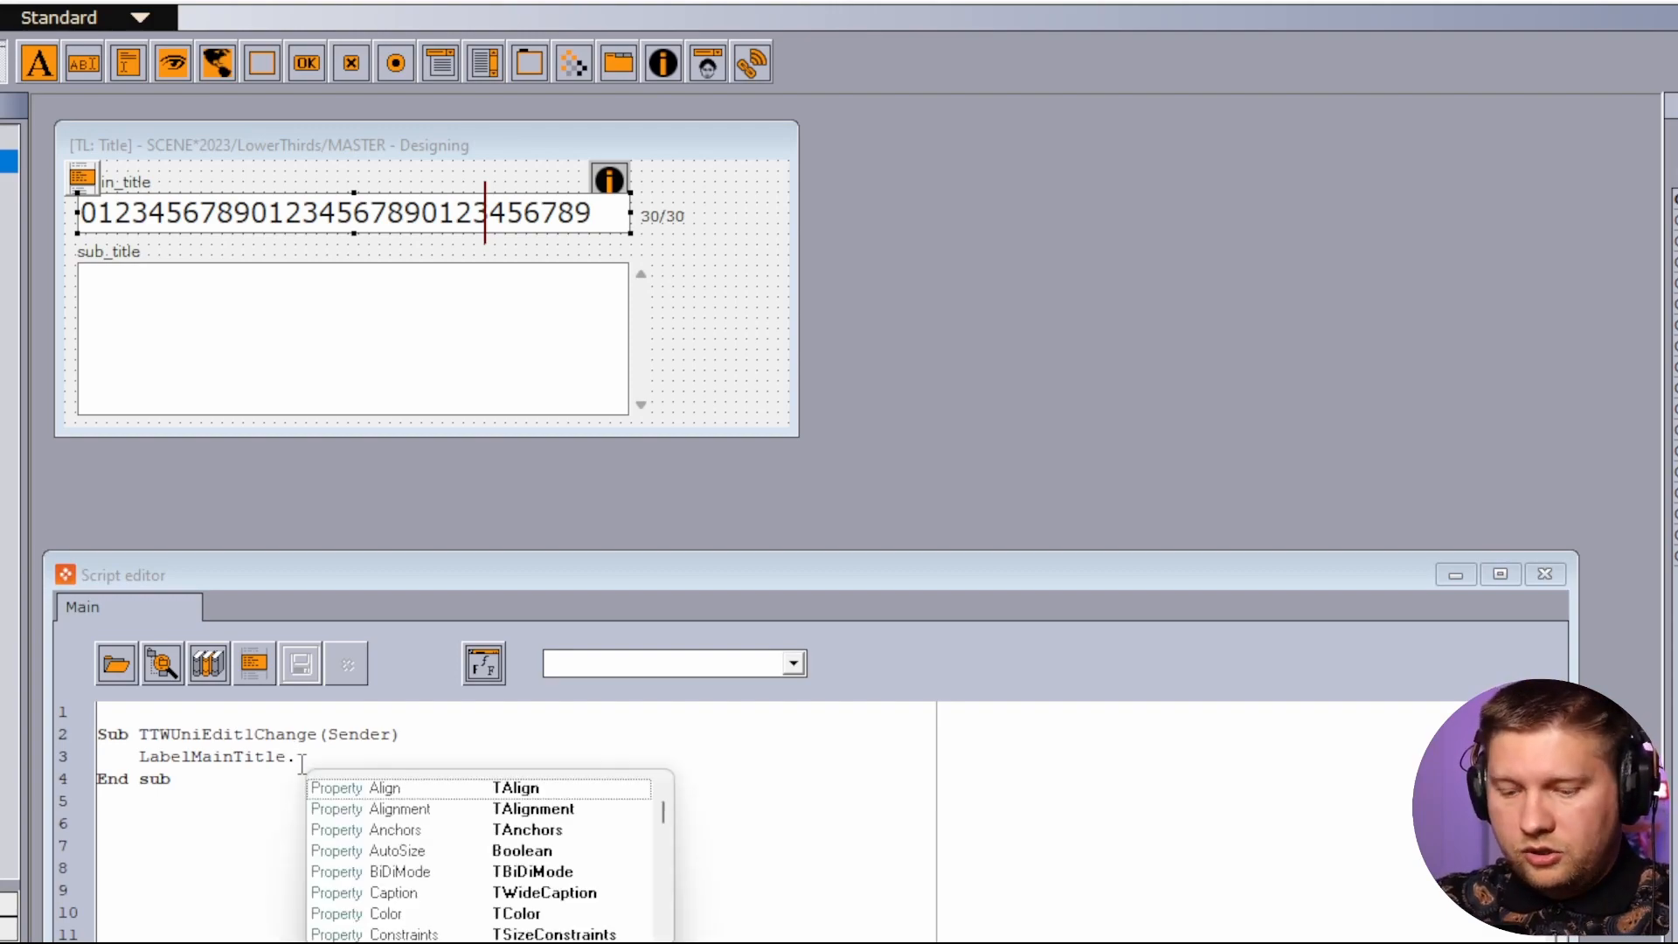
{"action": "type", "text": "Tit"}
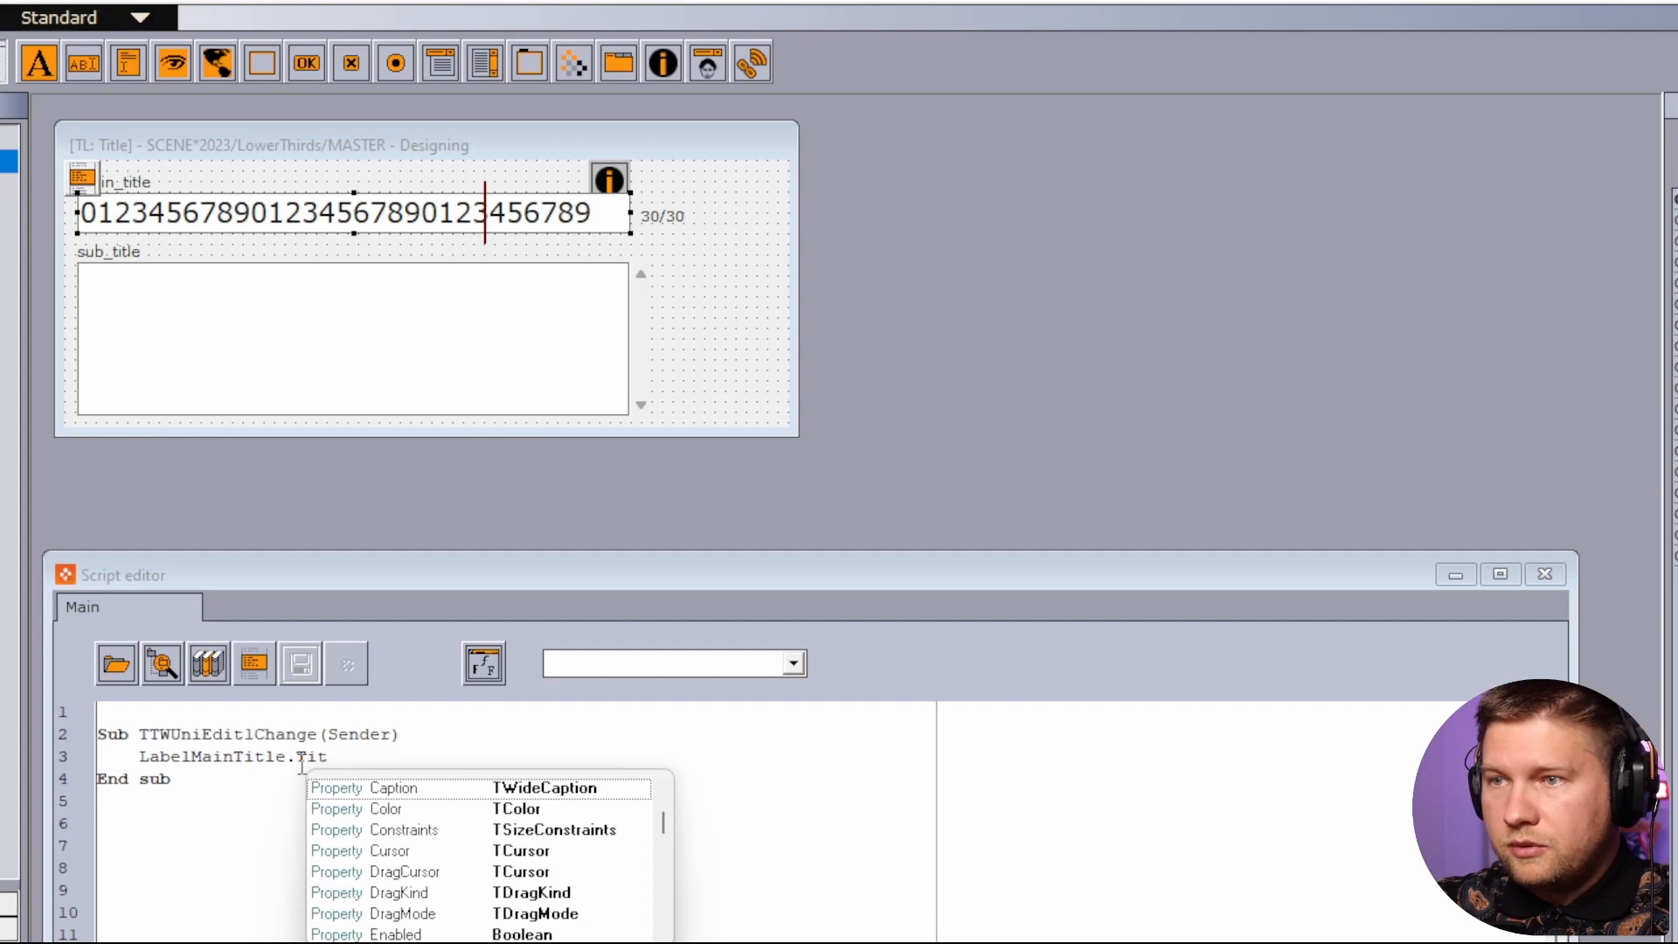
{"action": "key", "text": "BackSpace"}
{"action": "key", "text": "BackSpace"}
{"action": "key", "text": "BackSpace"}
{"action": "type", "text": "Text"}
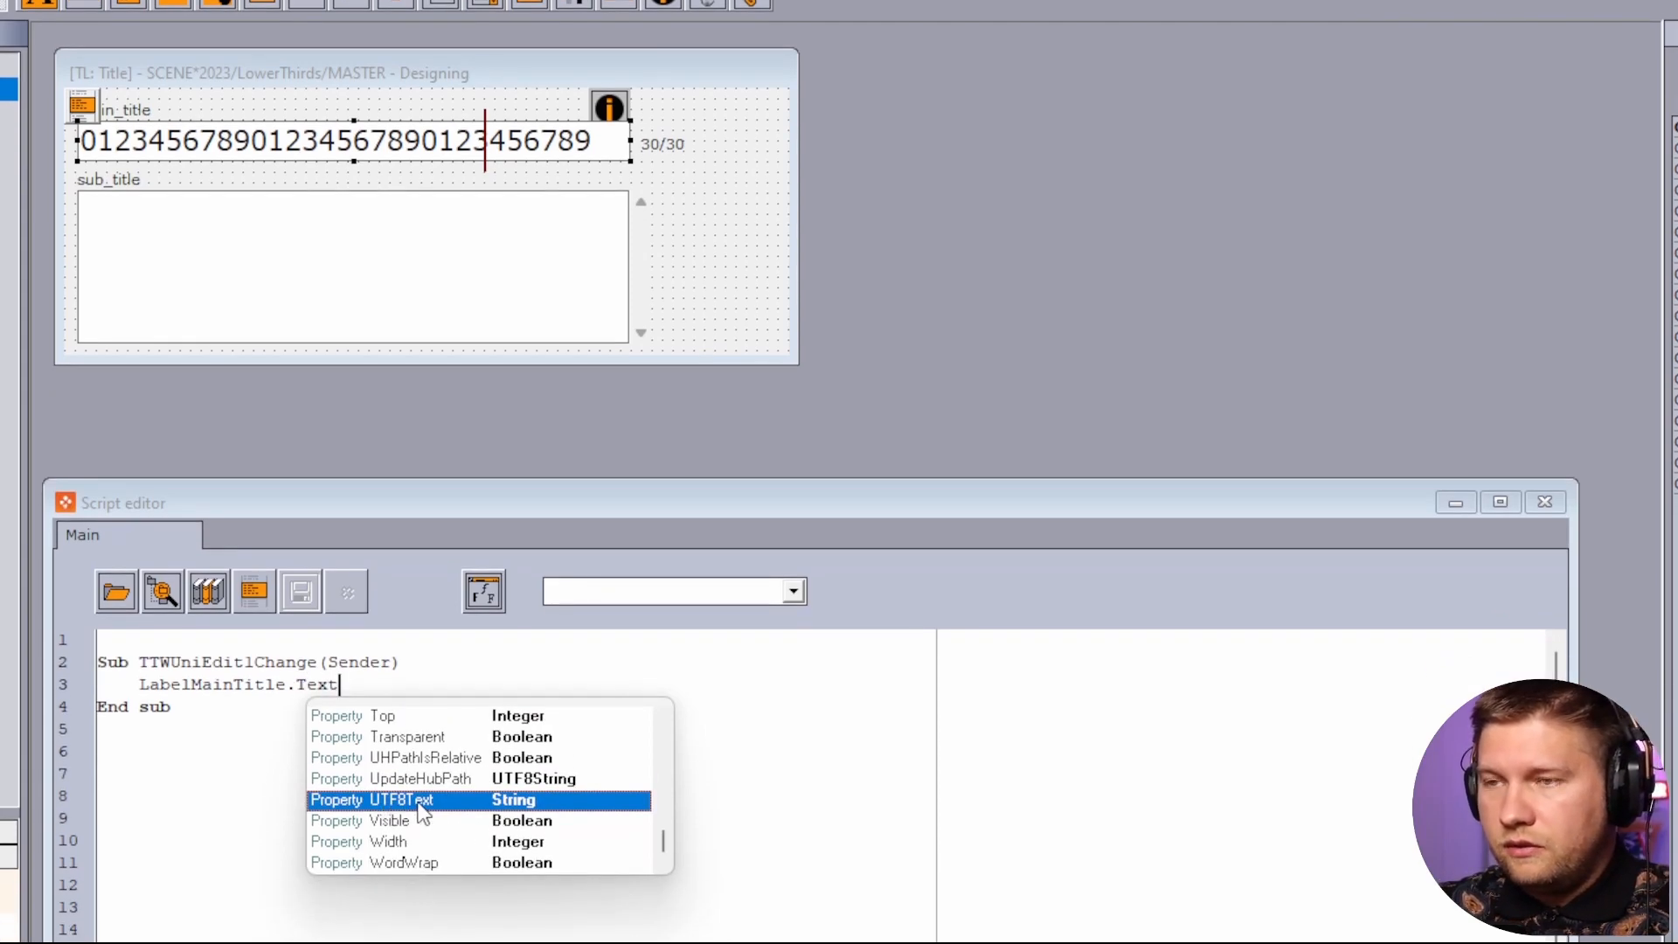
{"action": "double_click", "coordinate": [419, 806]}
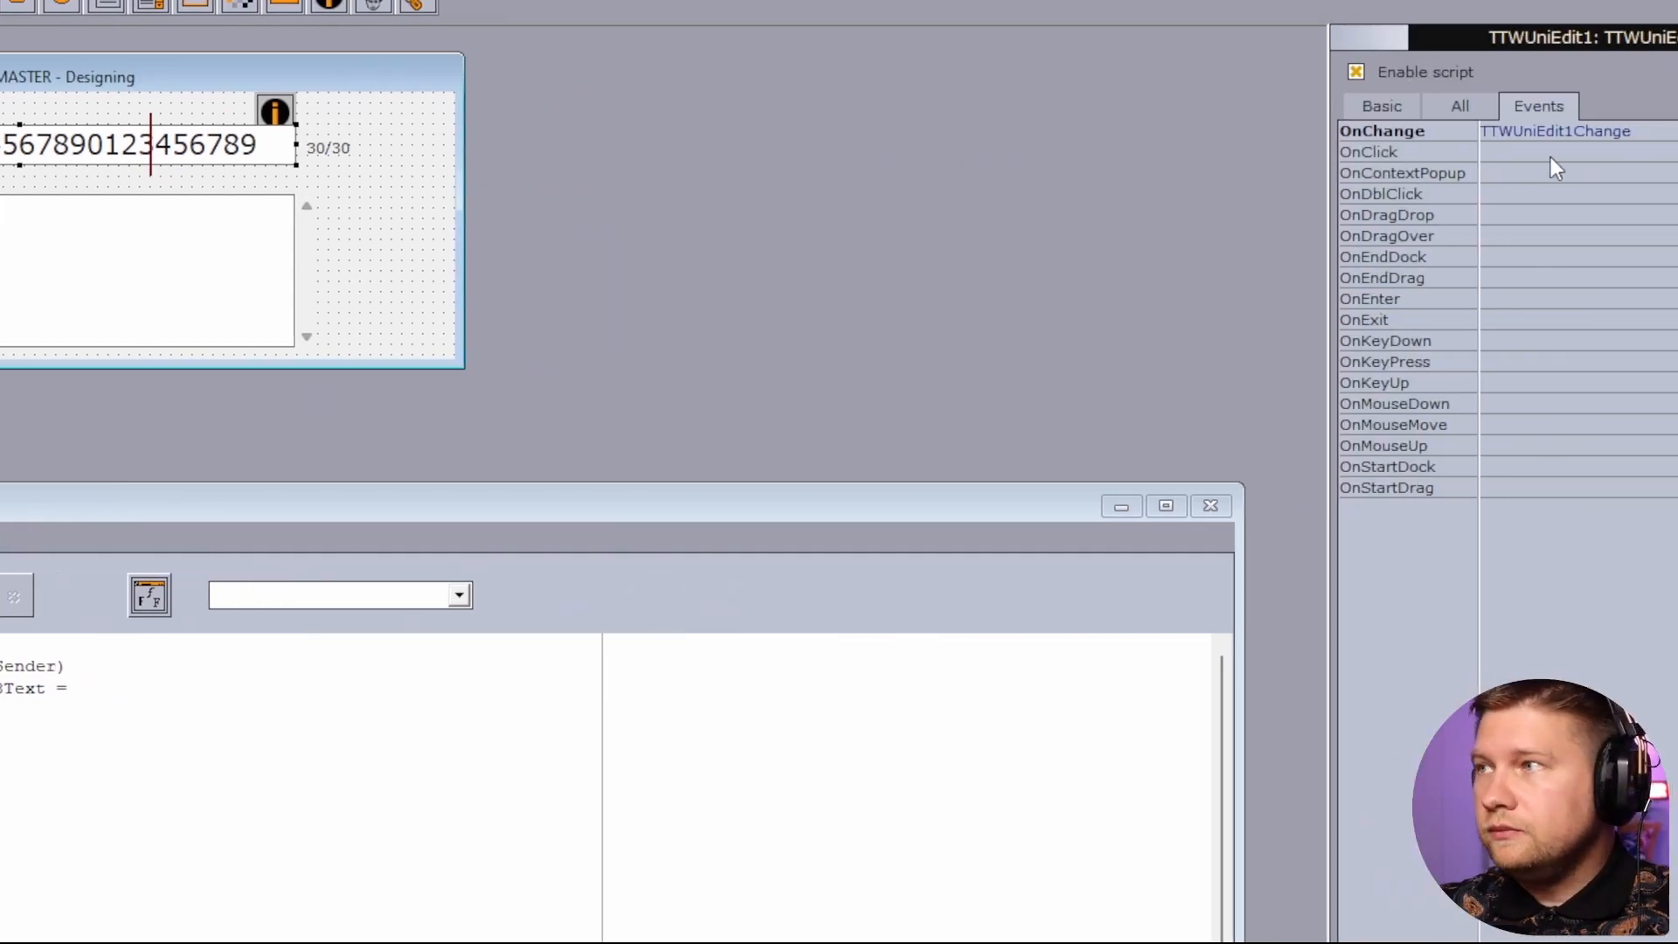
Complete the assignment with TTWUniEdit1.UTF8Text, using the name from the main_title field's properties.
{"action": "left_click", "coordinate": [1469, 103]}
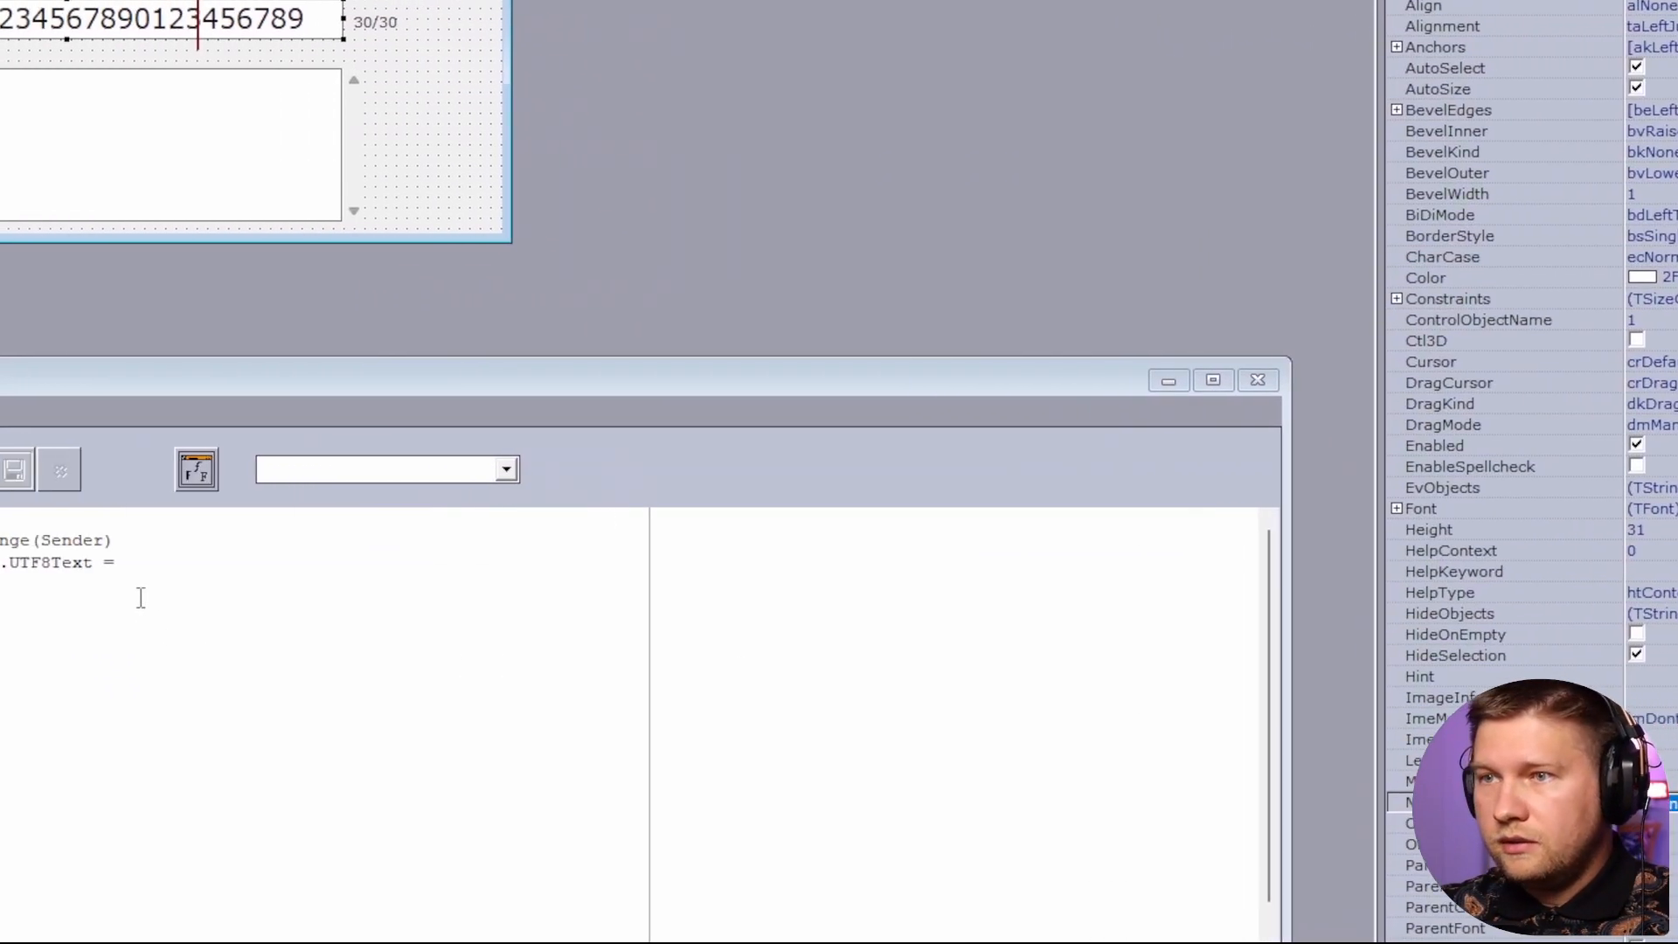
{"action": "left_click", "coordinate": [144, 562]}
{"action": "type", "text": "TTWUniEdit1"}
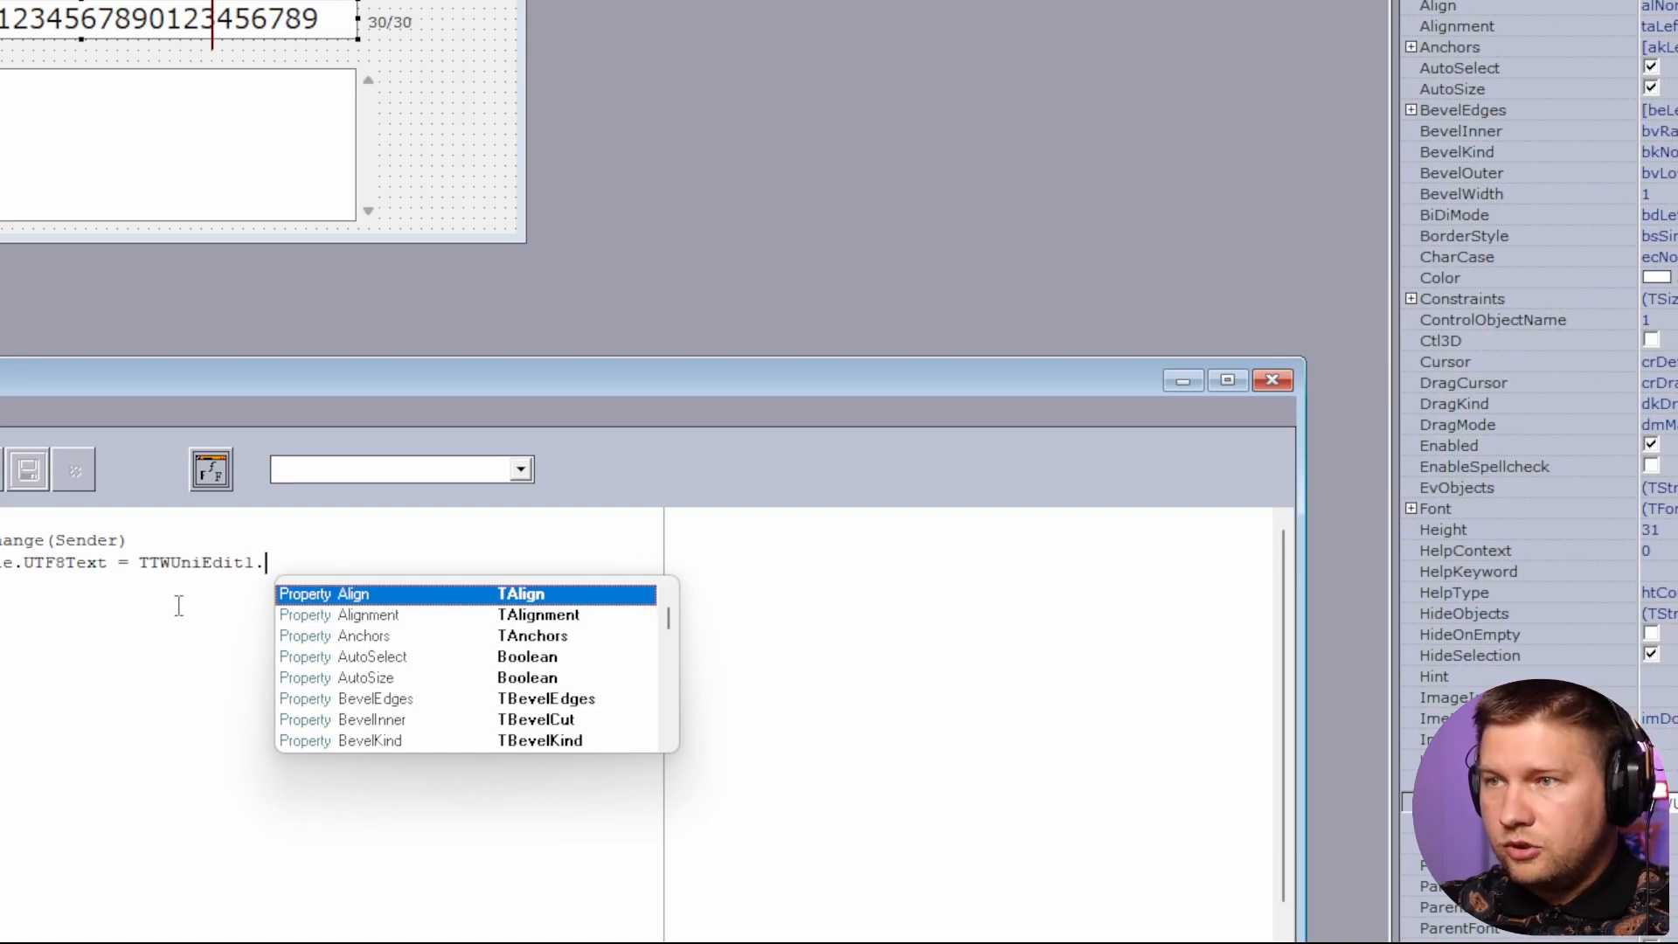
{"action": "type", "text": "Ut"}
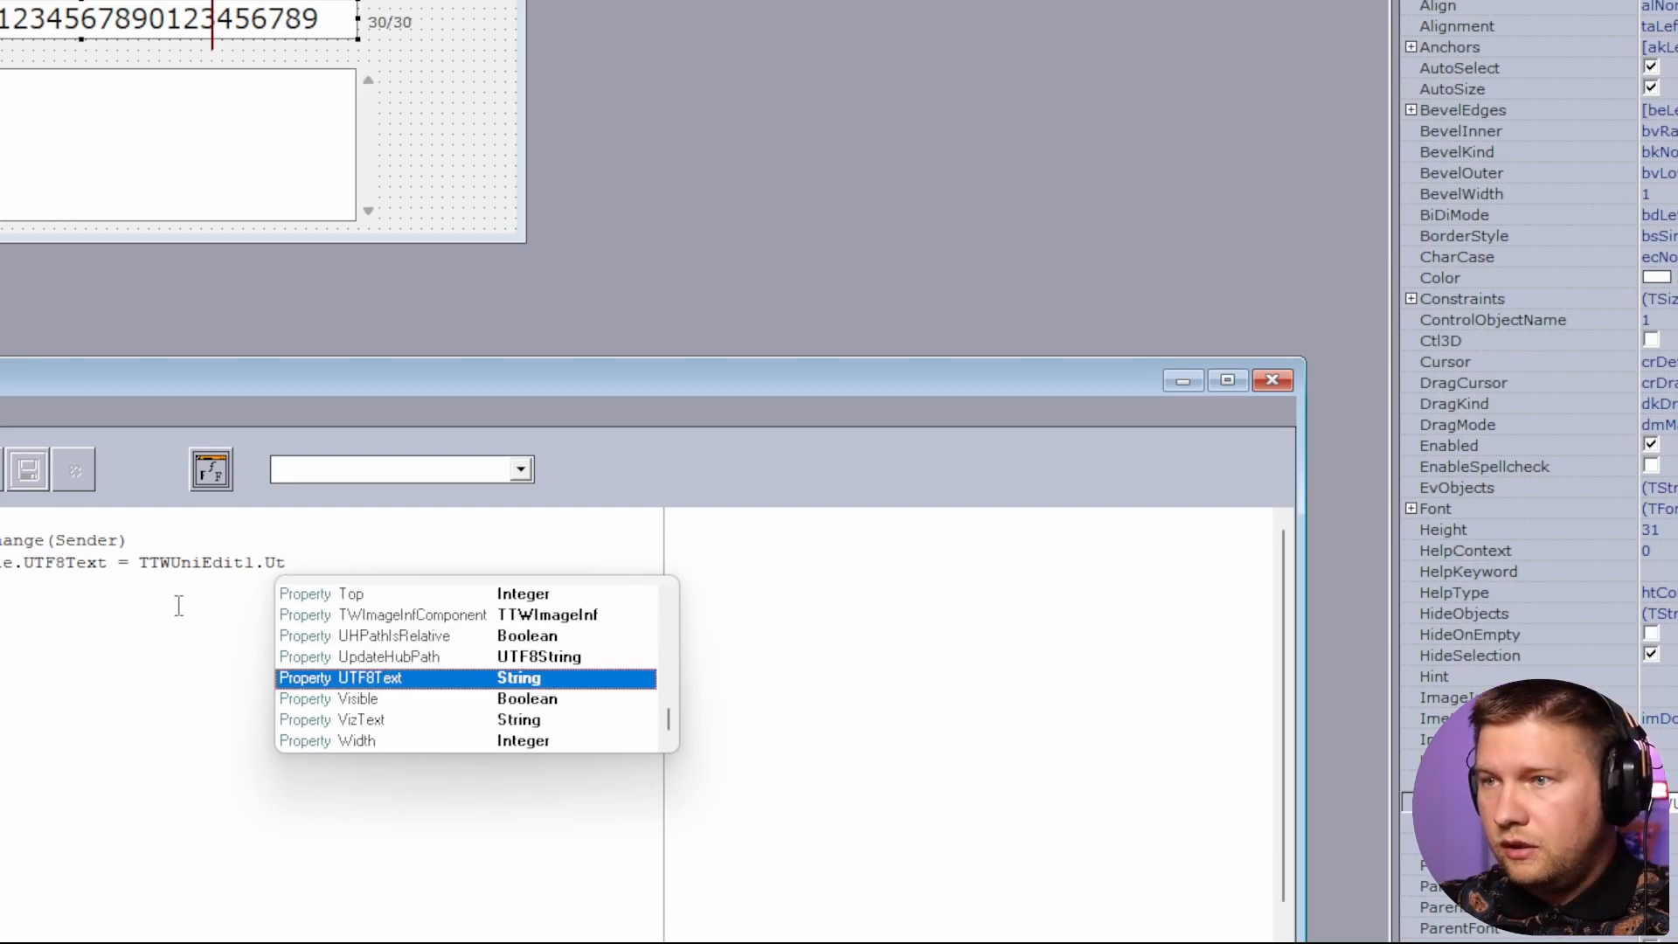
{"action": "key", "text": "Return"}
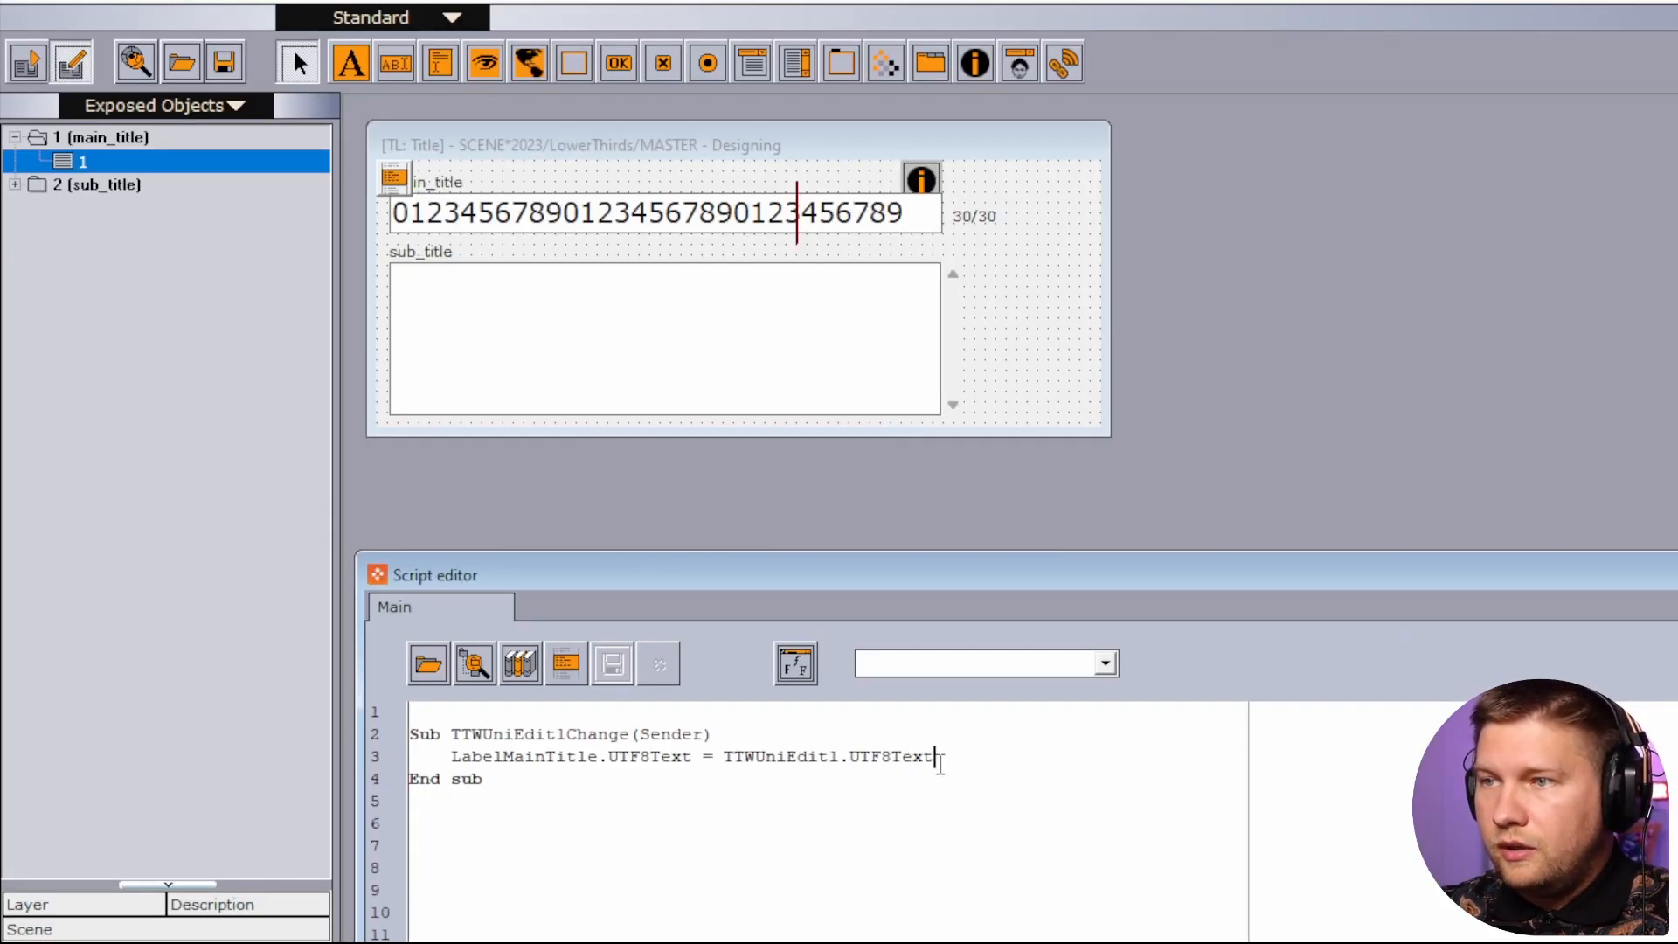
Wrap TTWUniEdit1.UTF8Text in Len() and append & "/" & to the LabelMainTitle assignment.
{"action": "type", "text": ")"}
{"action": "left_click", "coordinate": [724, 757]}
{"action": "type", "text": "("}
{"action": "key", "text": "Left"}
{"action": "type", "text": "Len"}
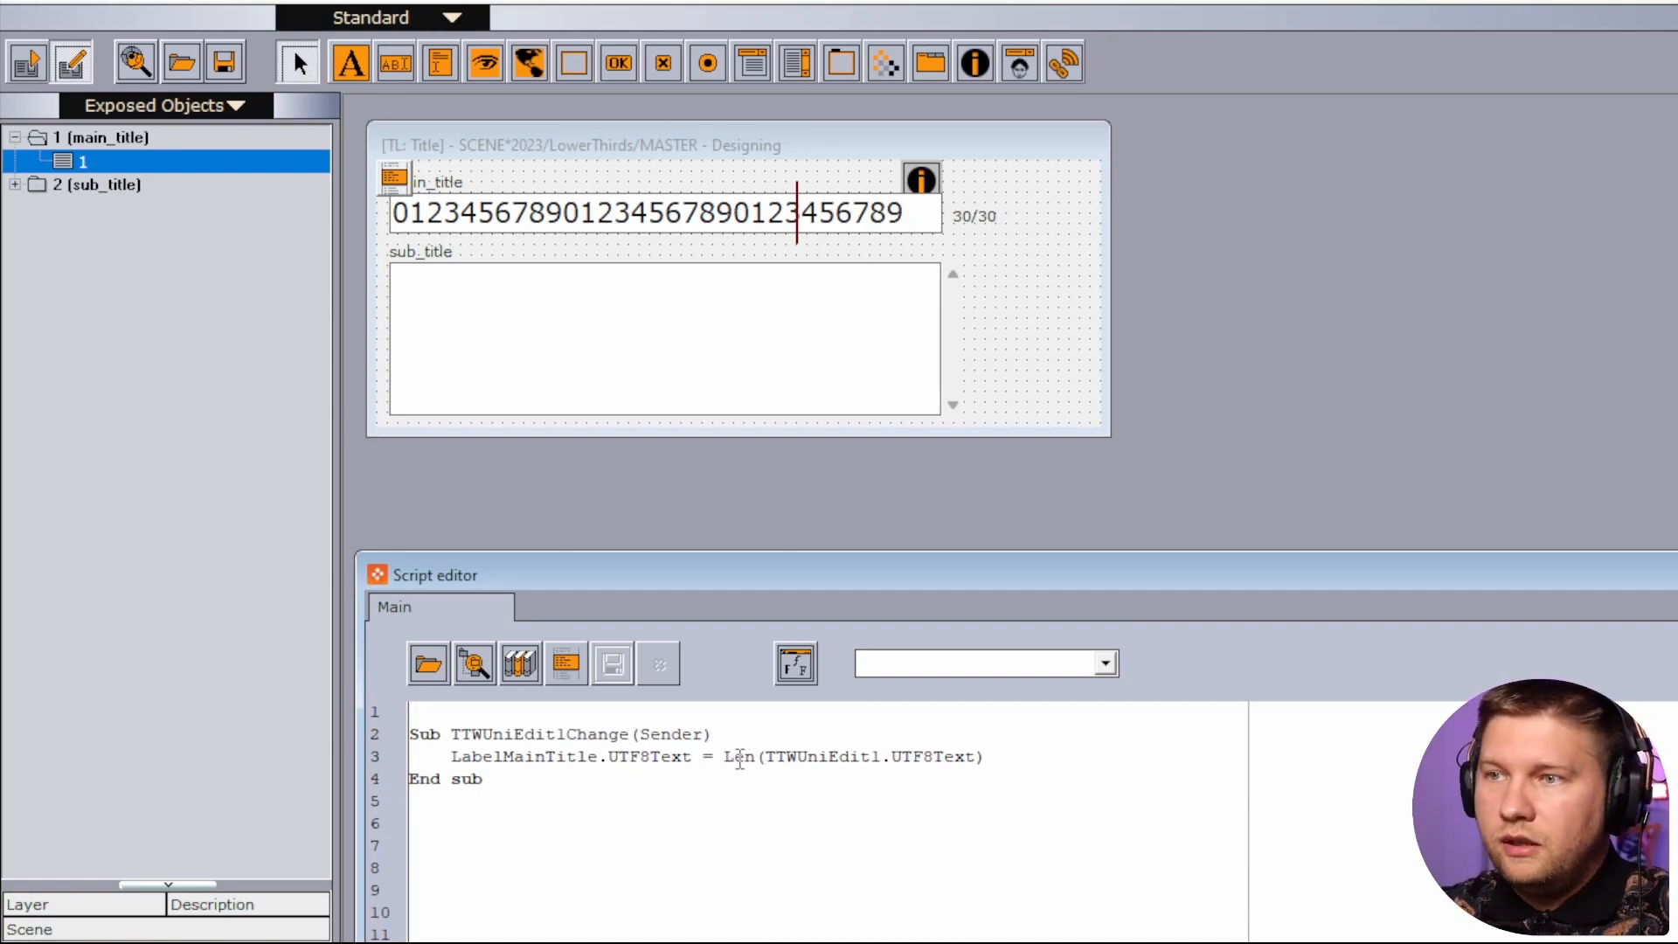
{"action": "left_click", "coordinate": [998, 757]}
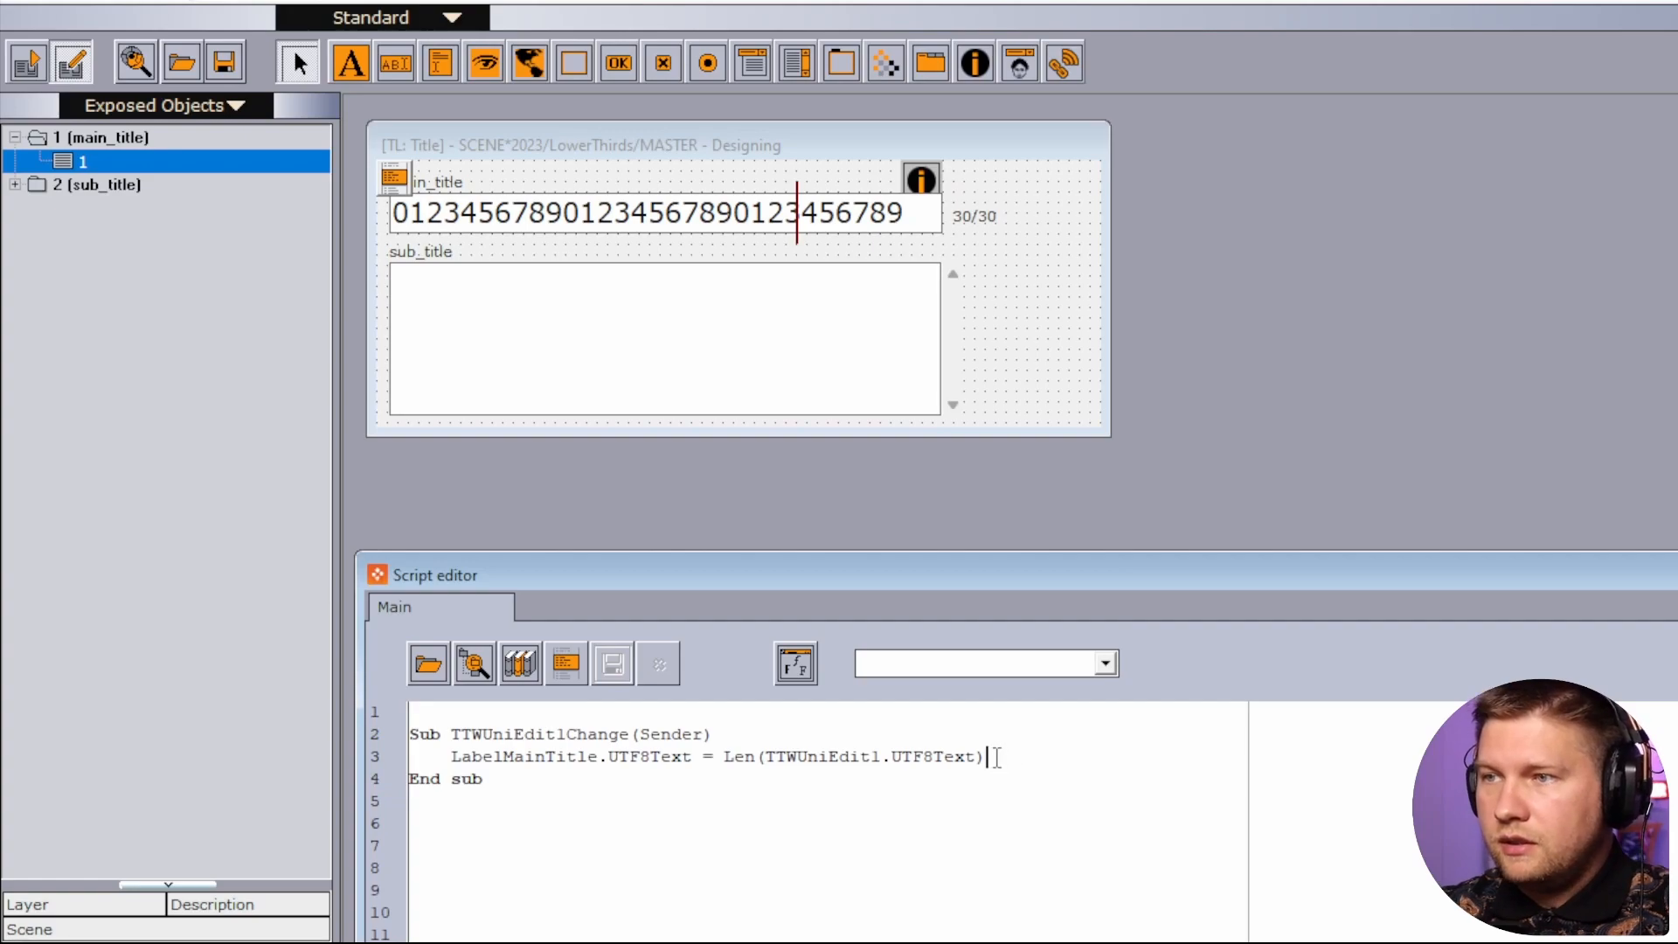
{"action": "type", "text": "& \"/\" &"}
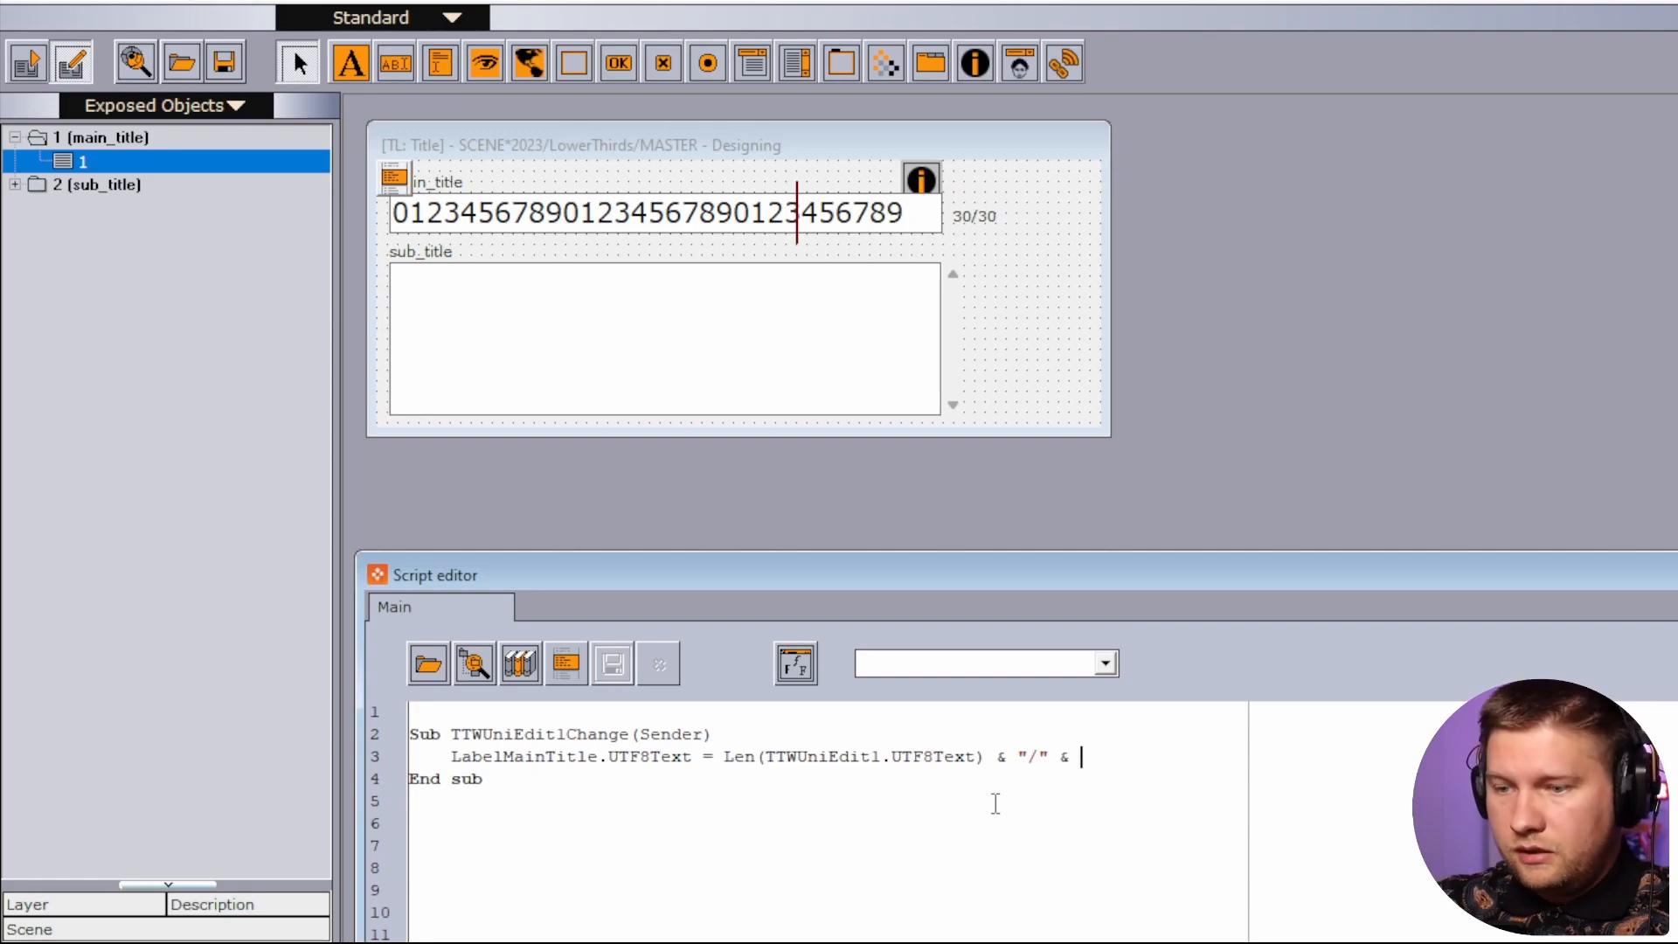
Complete the label expression with TTWUniEdit1.MaxLength after the slash.
{"action": "double_click", "coordinate": [846, 757]}
{"action": "key", "text": "ctrl+c"}
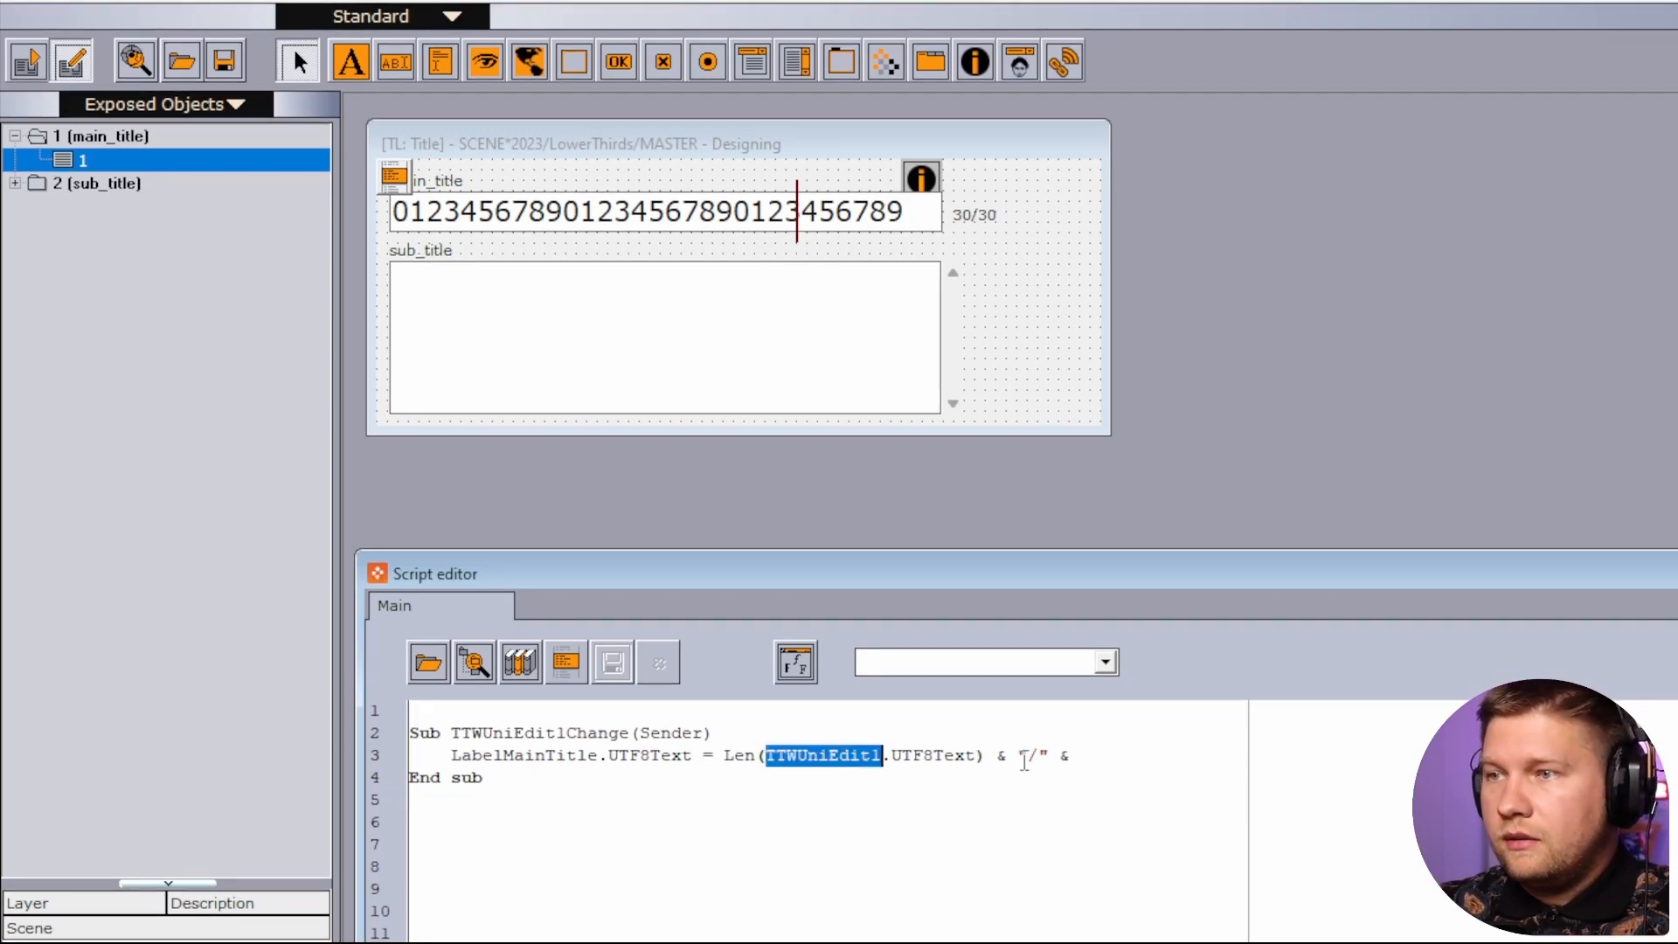
{"action": "left_click", "coordinate": [1082, 757]}
{"action": "key", "text": "ctrl+v"}
{"action": "type", "text": ".Max"}
{"action": "key", "text": "BackSpace"}
{"action": "key", "text": "BackSpace"}
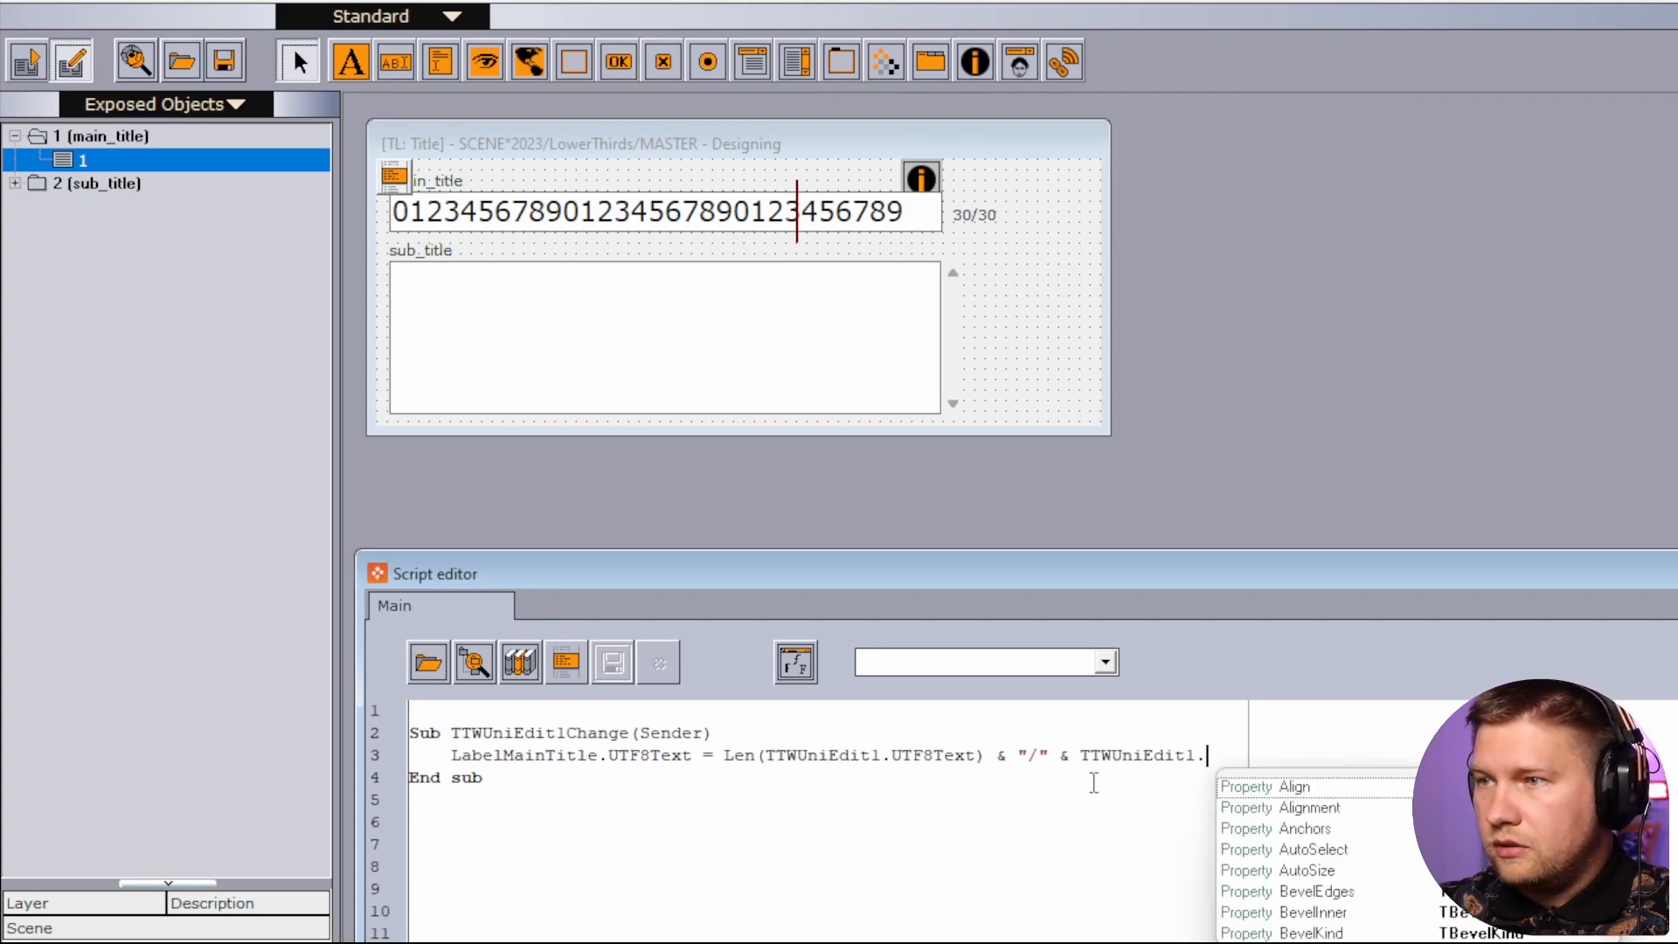
{"action": "type", "text": "Max"}
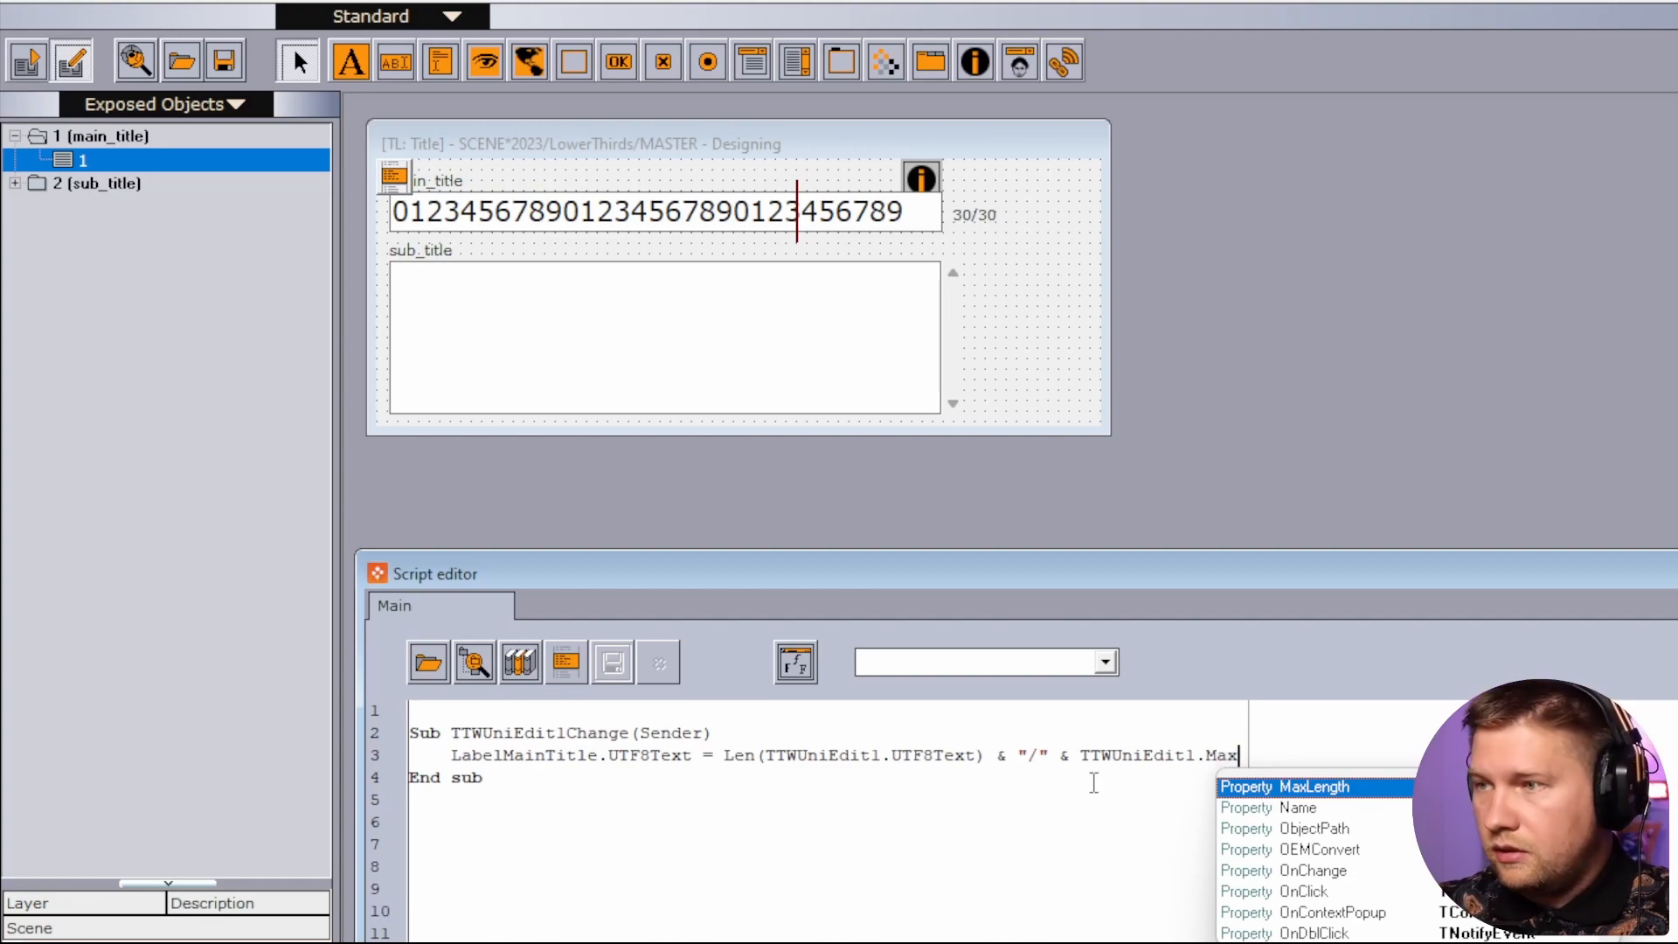
{"action": "key", "text": "Return"}
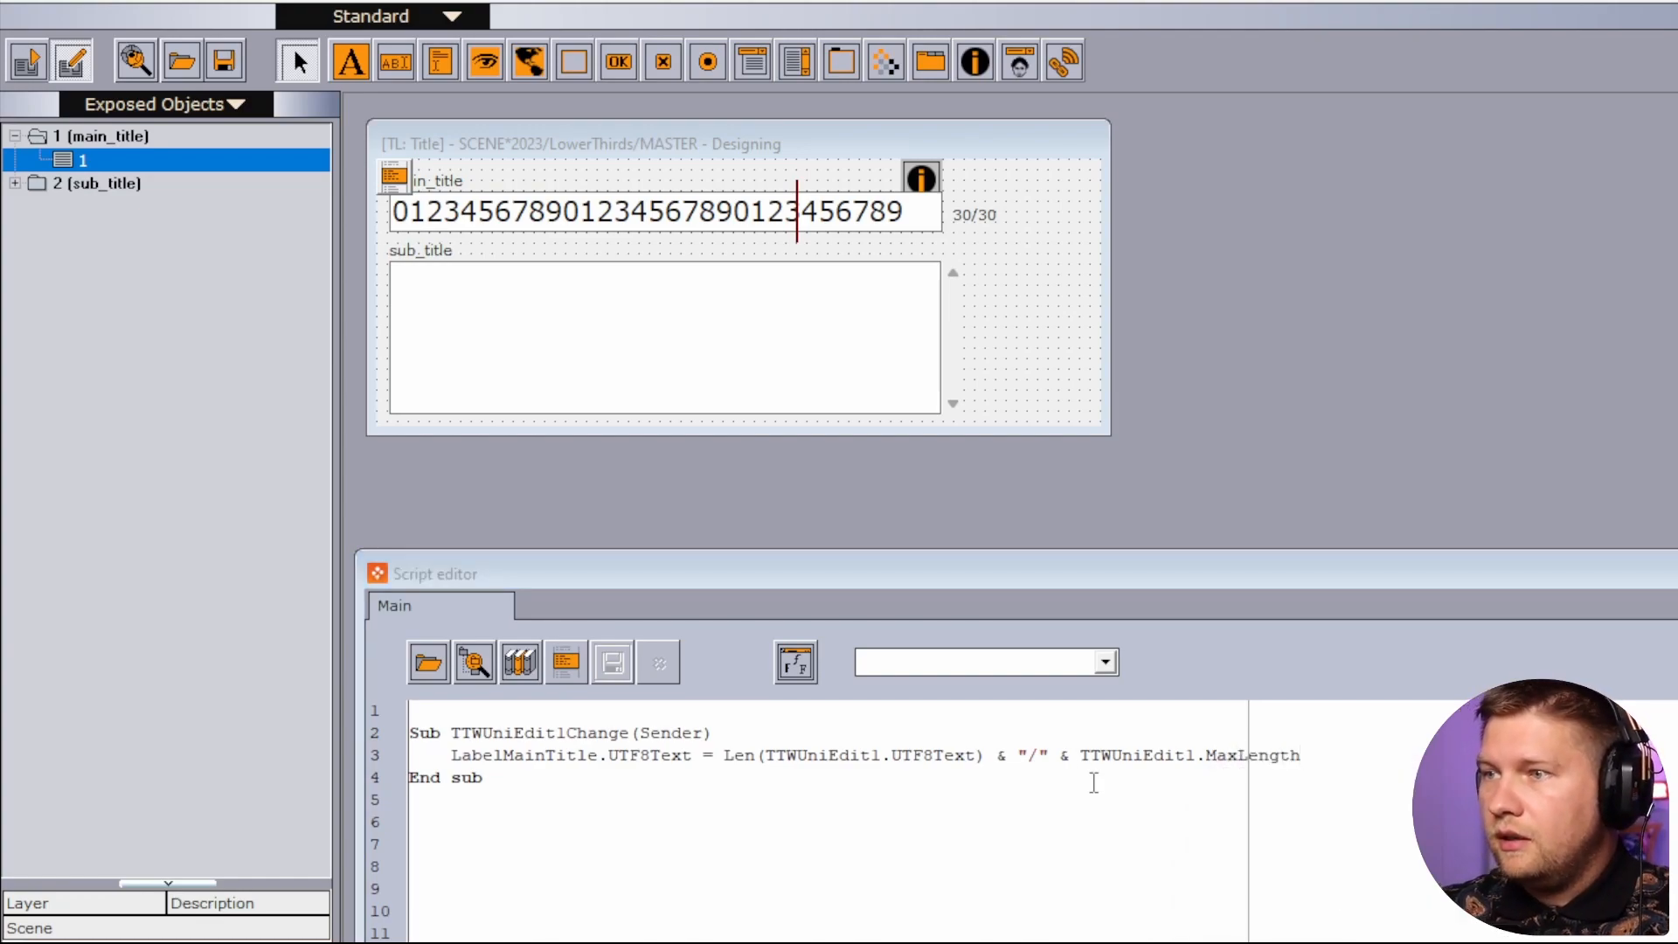
{"action": "right_click", "coordinate": [564, 658]}
{"action": "left_click", "coordinate": [556, 662]}
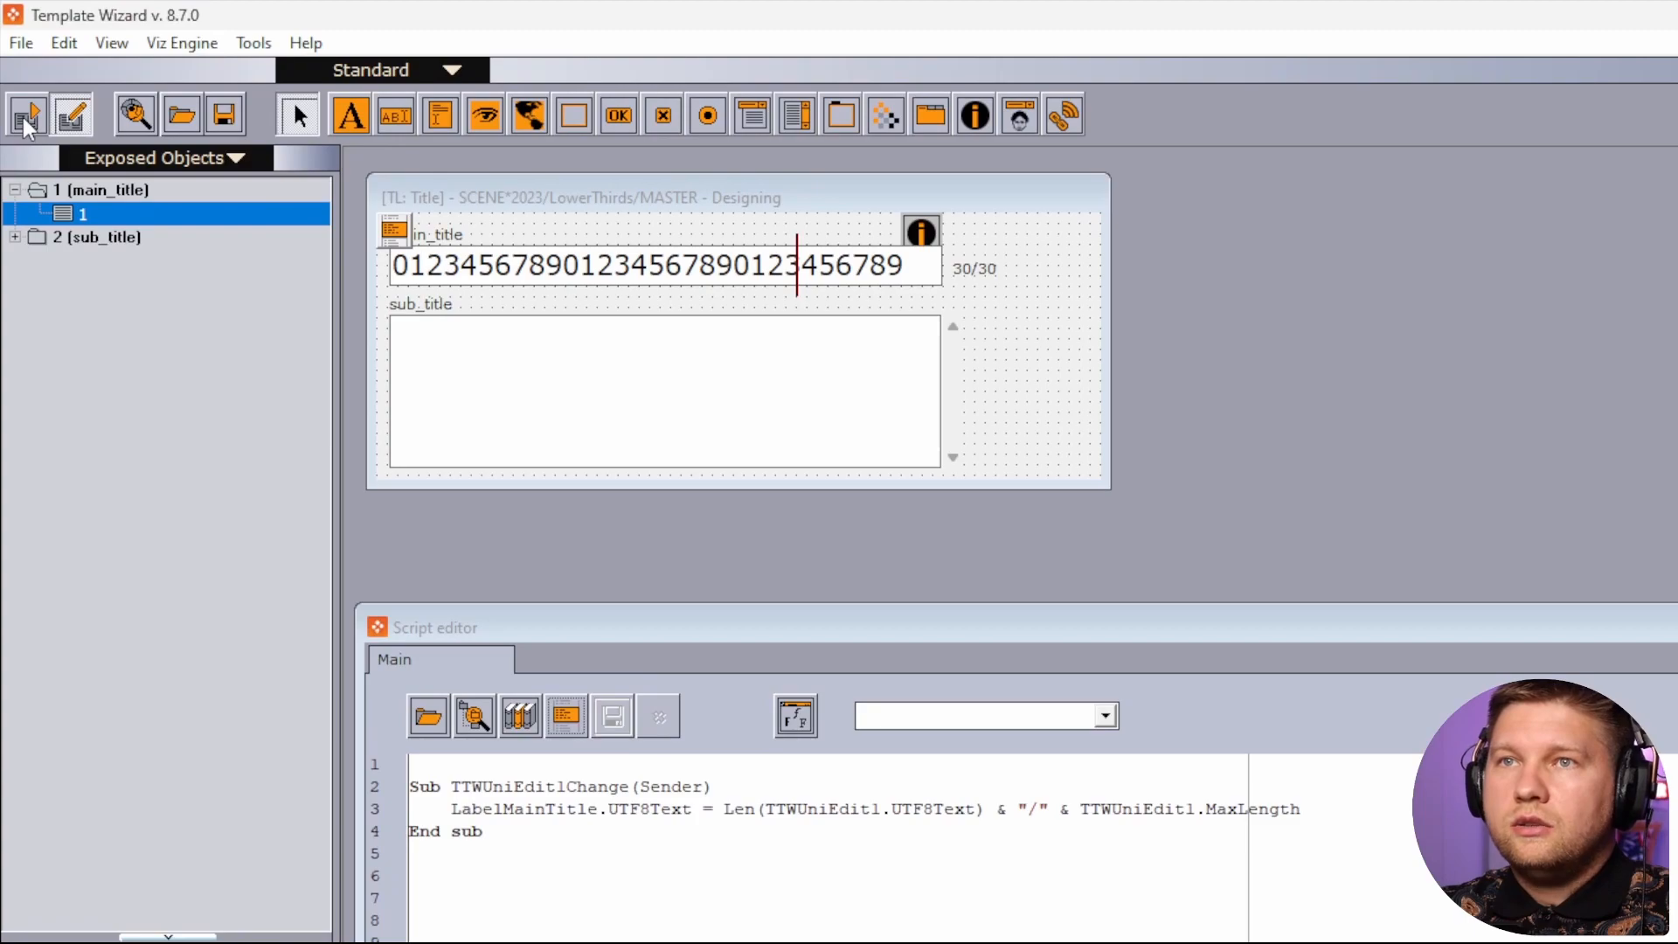
Run the template and erase all the digits from main_title to test the character counter.
{"action": "left_click", "coordinate": [26, 120]}
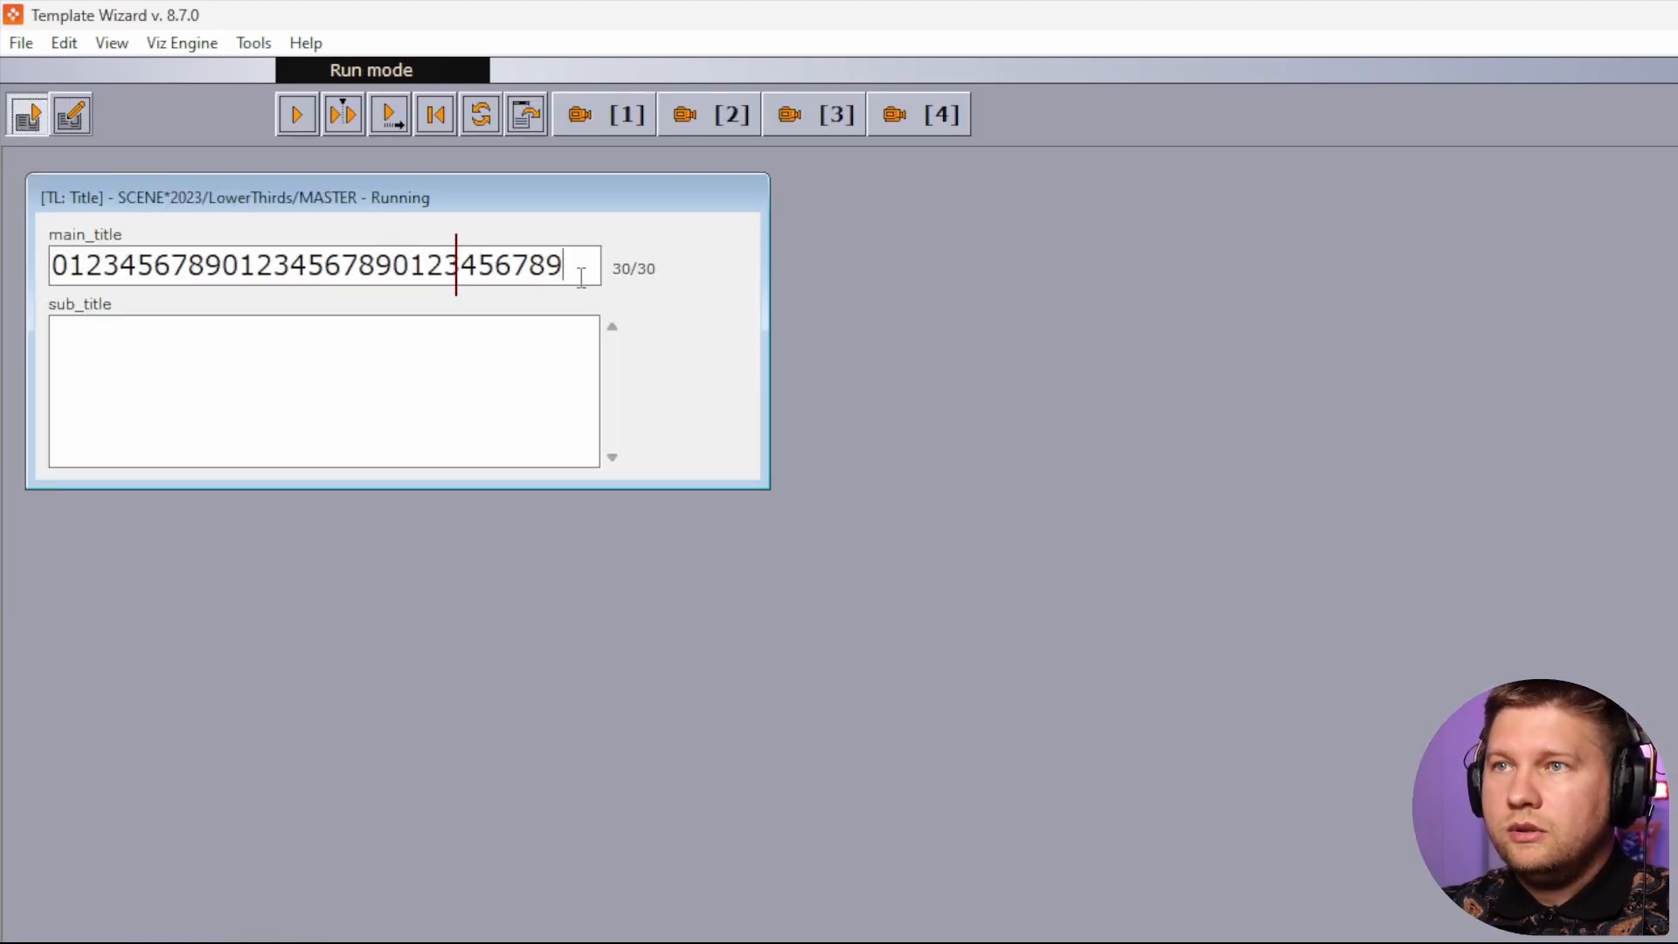
{"action": "key", "text": "BackSpace"}
{"action": "key", "text": "BackSpace"}
{"action": "key", "text": "BackSpace"}
{"action": "key", "text": "BackSpace"}
{"action": "key", "text": "BackSpace"}
{"action": "key", "text": "BackSpace"}
{"action": "key", "text": "BackSpace"}
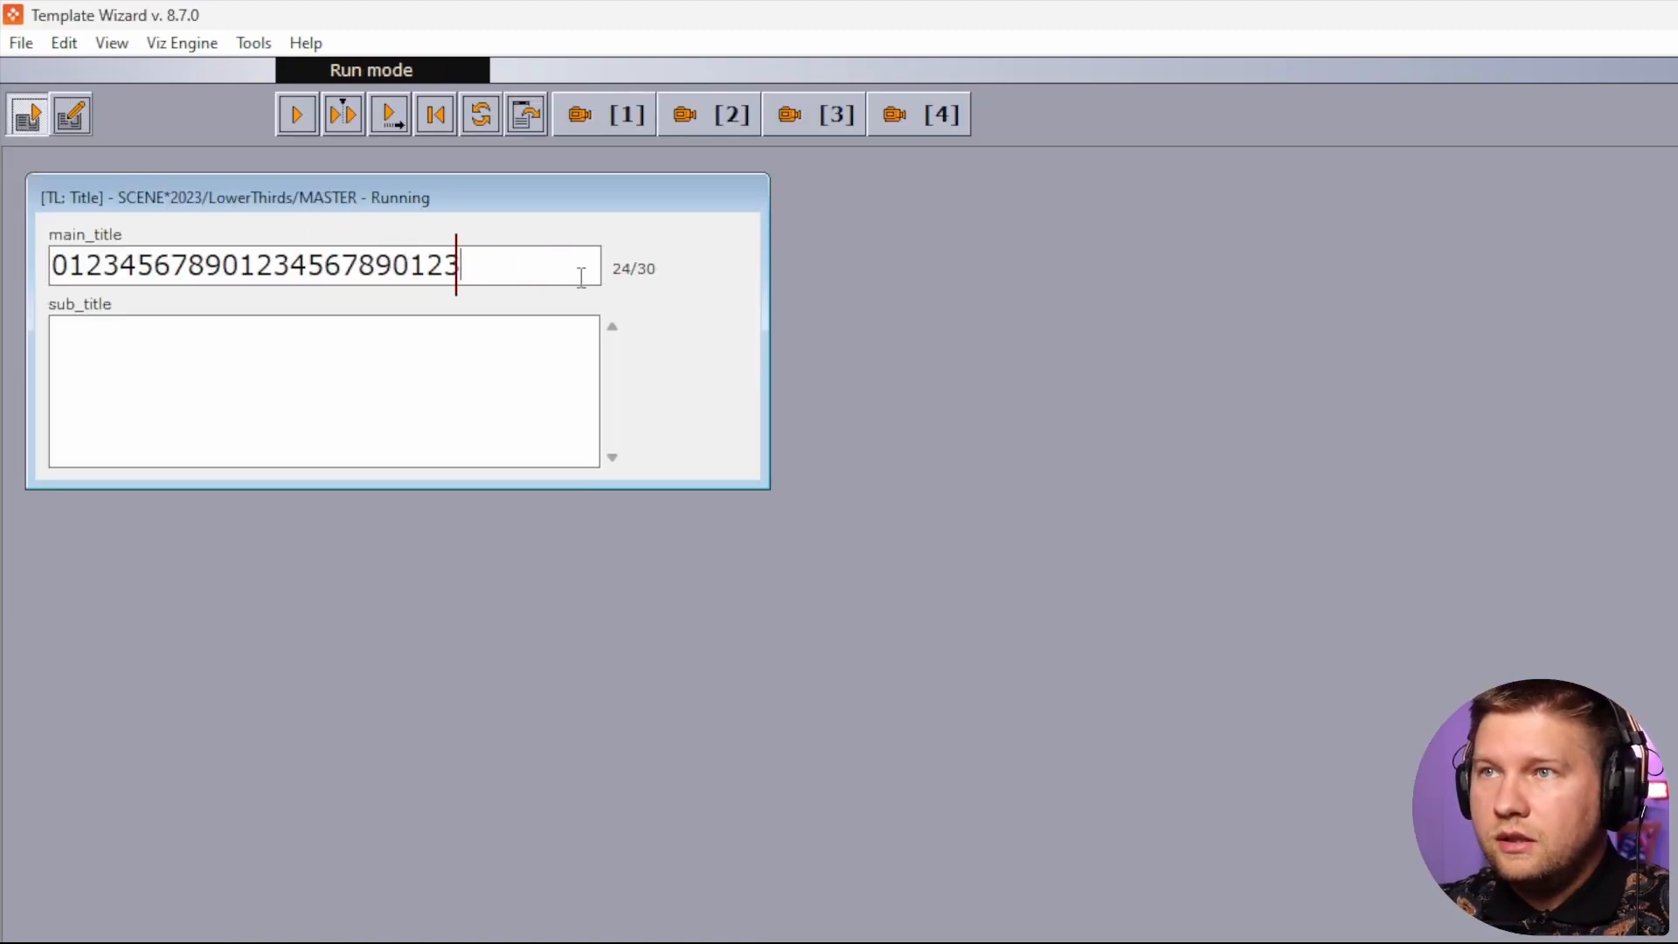
{"action": "key", "text": "BackSpace"}
{"action": "key", "text": "BackSpace"}
{"action": "key", "text": "BackSpace"}
{"action": "key", "text": "BackSpace"}
{"action": "key", "text": "BackSpace"}
{"action": "key", "text": "BackSpace"}
{"action": "key", "text": "BackSpace"}
{"action": "key", "text": "BackSpace"}
{"action": "key", "text": "BackSpace"}
{"action": "key", "text": "BackSpace"}
{"action": "key", "text": "BackSpace"}
{"action": "key", "text": "BackSpace"}
{"action": "key", "text": "BackSpace"}
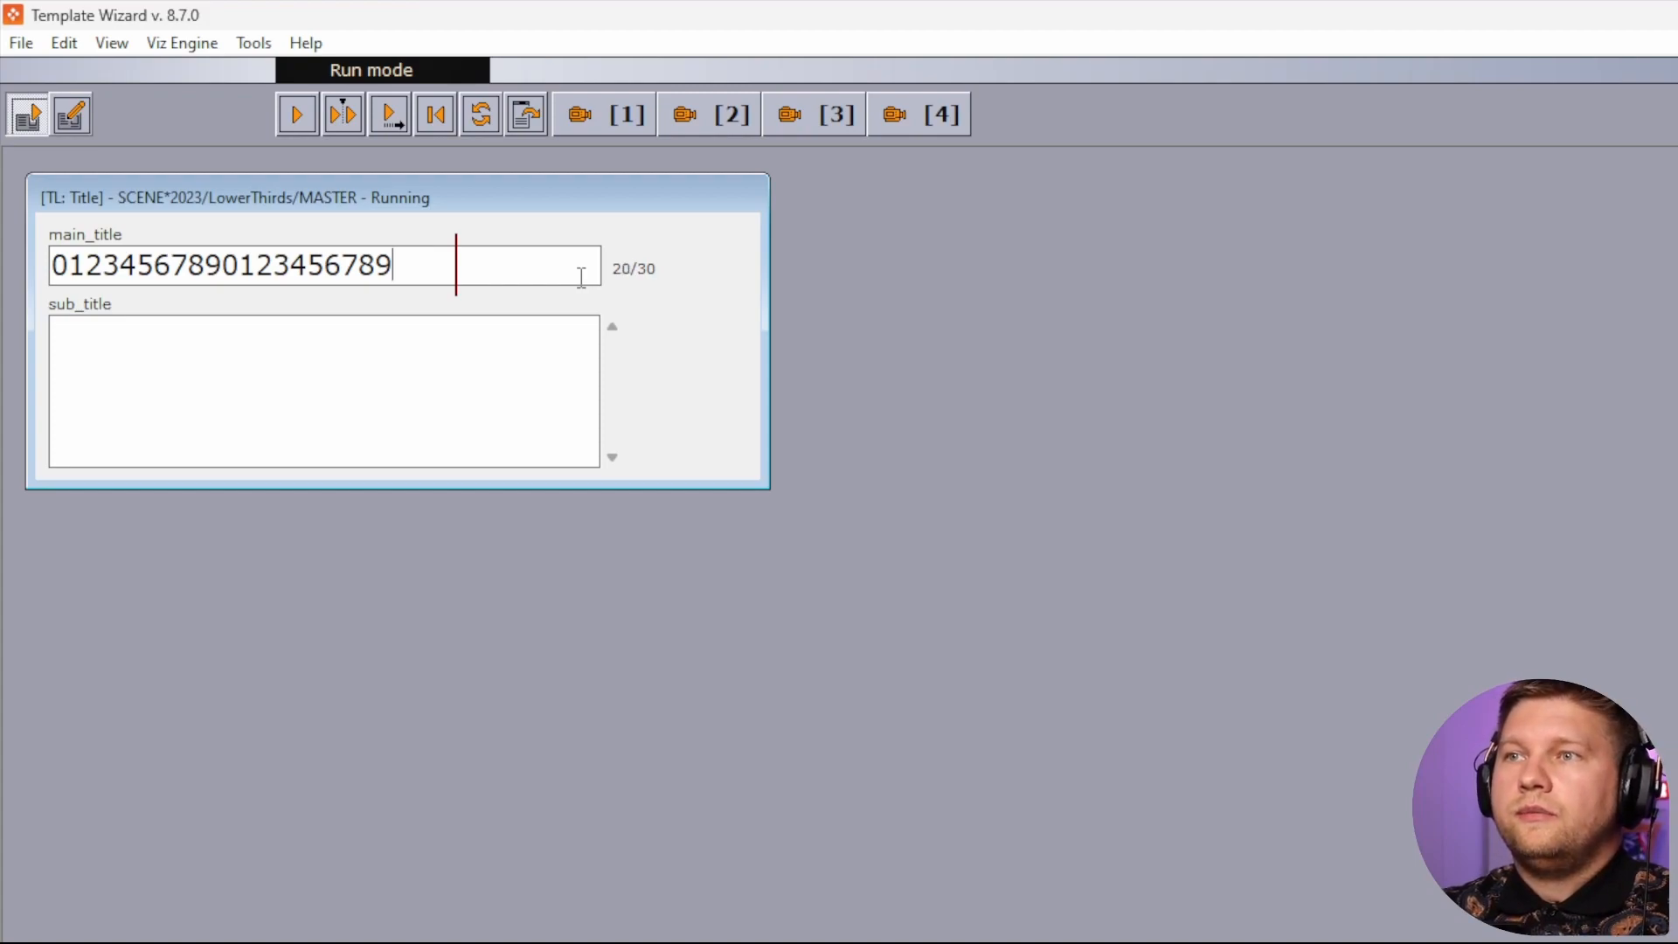
{"action": "key", "text": "BackSpace"}
{"action": "key", "text": "BackSpace"}
{"action": "key", "text": "BackSpace"}
{"action": "key", "text": "BackSpace"}
{"action": "key", "text": "BackSpace"}
{"action": "key", "text": "BackSpace"}
{"action": "key", "text": "BackSpace"}
{"action": "key", "text": "BackSpace"}
{"action": "key", "text": "BackSpace"}
{"action": "key", "text": "BackSpace"}
Test the counter by entering "sdsaddsadasd" in main_title and erasing it again.
{"action": "type", "text": "sdsaddsadasd"}
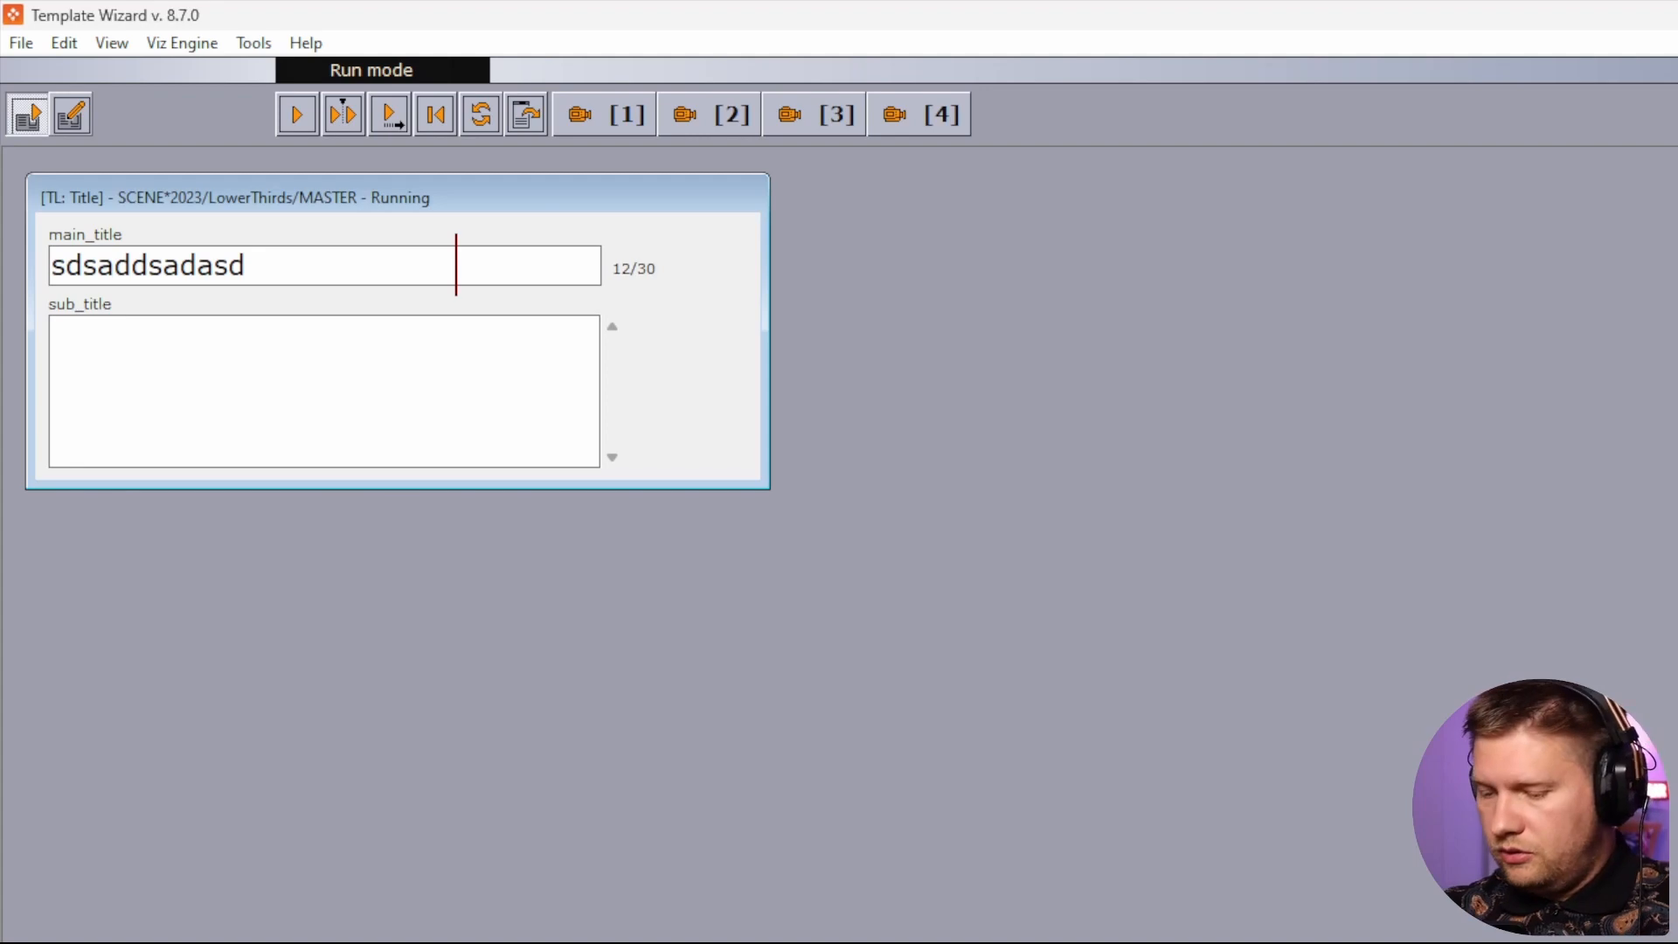
{"action": "key", "text": "BackSpace"}
{"action": "key", "text": "BackSpace"}
{"action": "key", "text": "BackSpace"}
{"action": "key", "text": "BackSpace"}
{"action": "key", "text": "BackSpace"}
{"action": "key", "text": "BackSpace"}
{"action": "key", "text": "BackSpace"}
{"action": "key", "text": "BackSpace"}
{"action": "key", "text": "BackSpace"}
{"action": "key", "text": "BackSpace"}
{"action": "key", "text": "BackSpace"}
{"action": "key", "text": "BackSpace"}
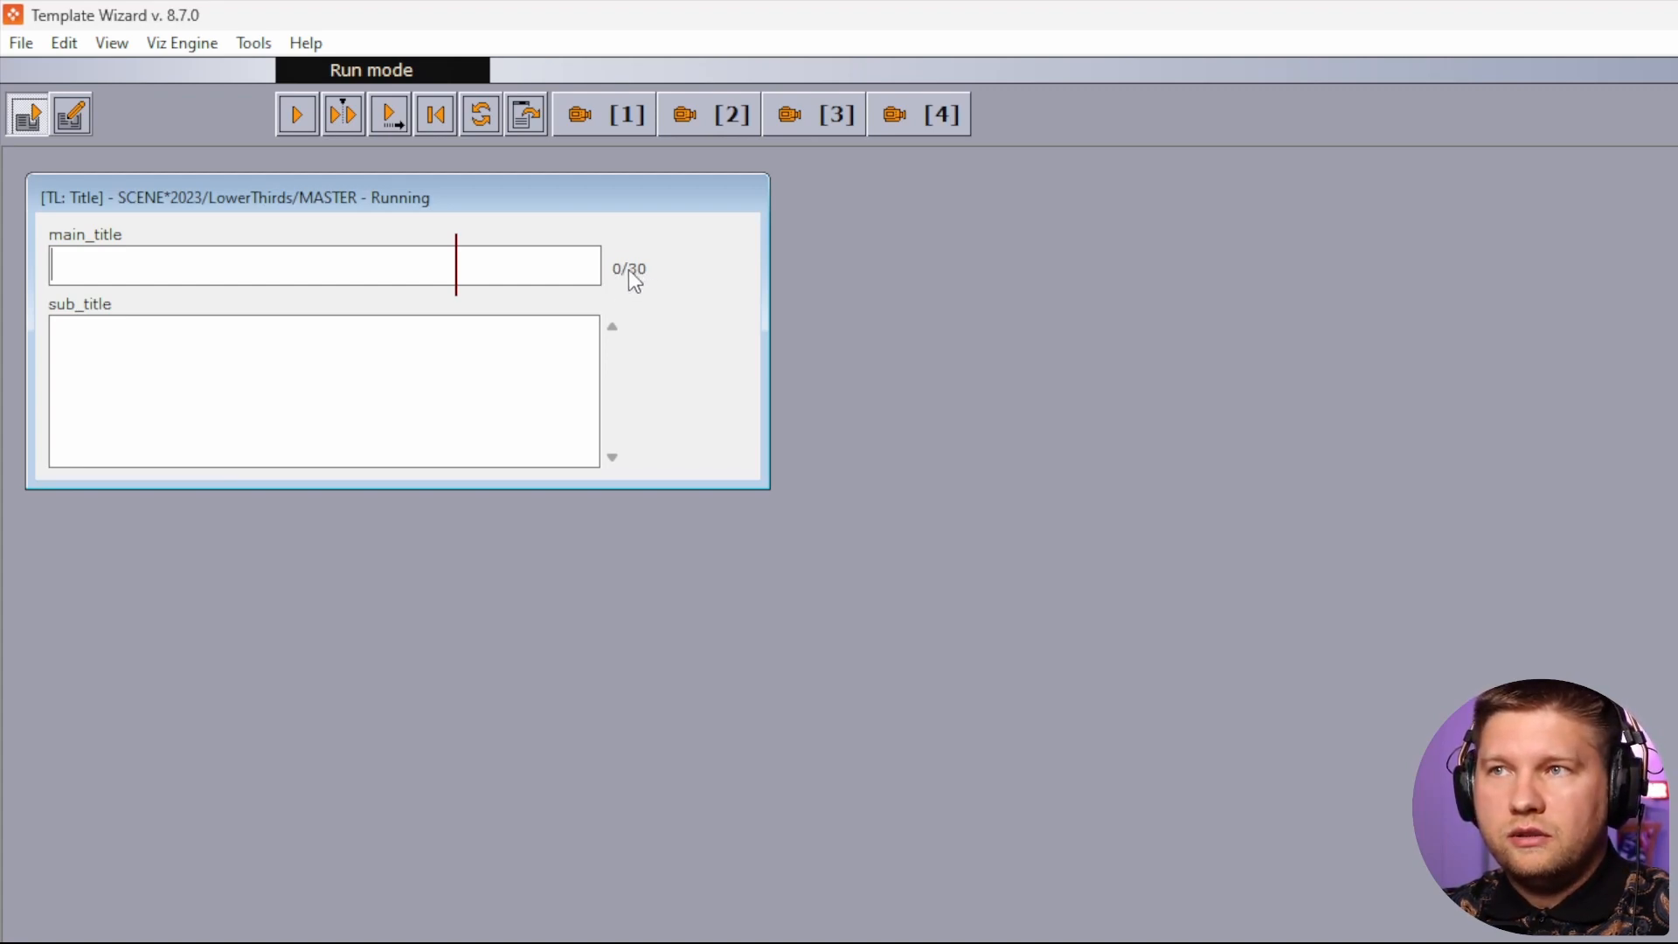
Fill main_title with the sample text "fgs g gfgs;lkfjgls;kjfg lskdfj" to test the length limit.
{"action": "left_click", "coordinate": [378, 270]}
{"action": "type", "text": "f"}
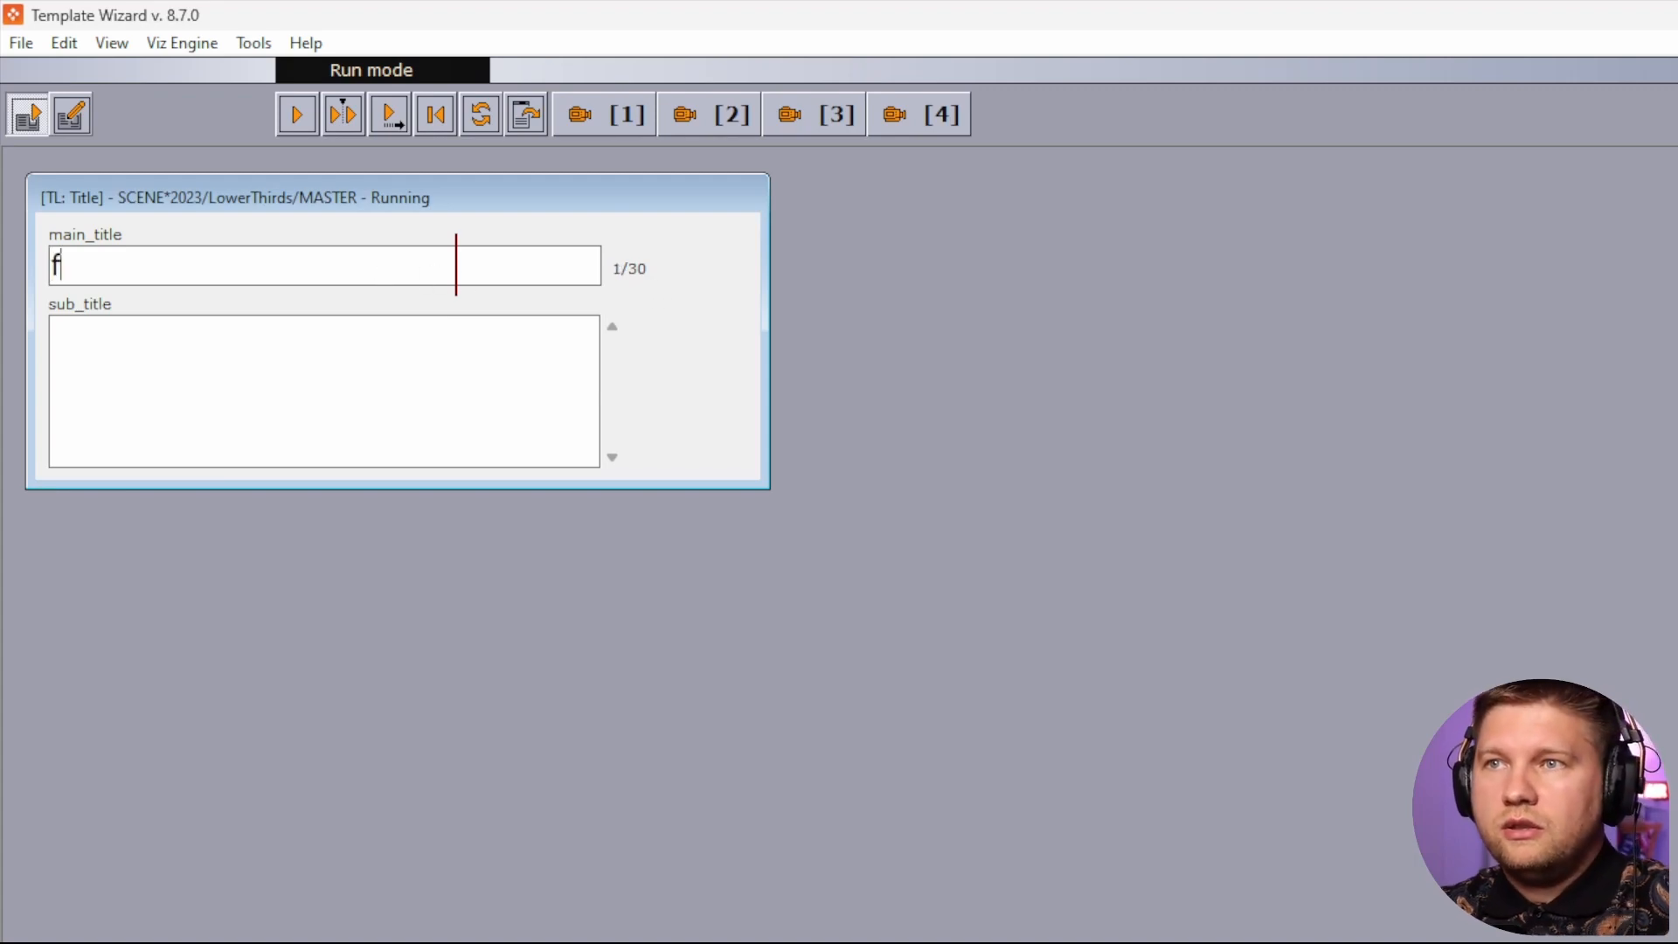
{"action": "type", "text": "gs g gfgs;lkfjgls;kjfg lskdfj"}
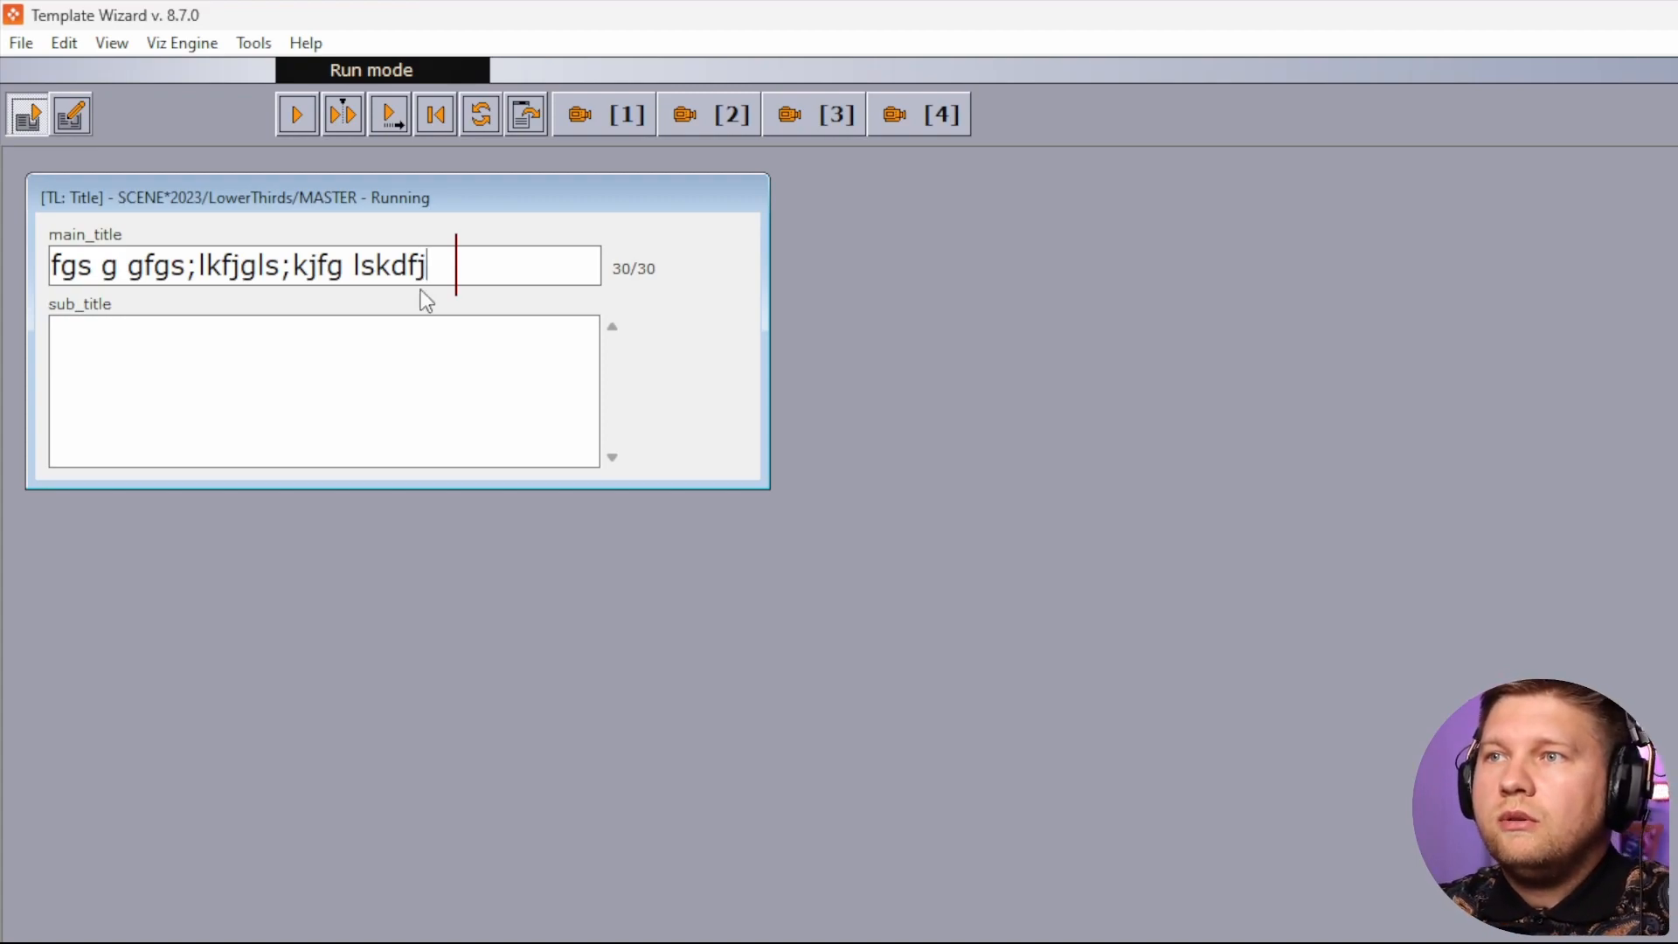
Return to design mode and set the main_title field's MaxLength to 32.
{"action": "left_click", "coordinate": [73, 114]}
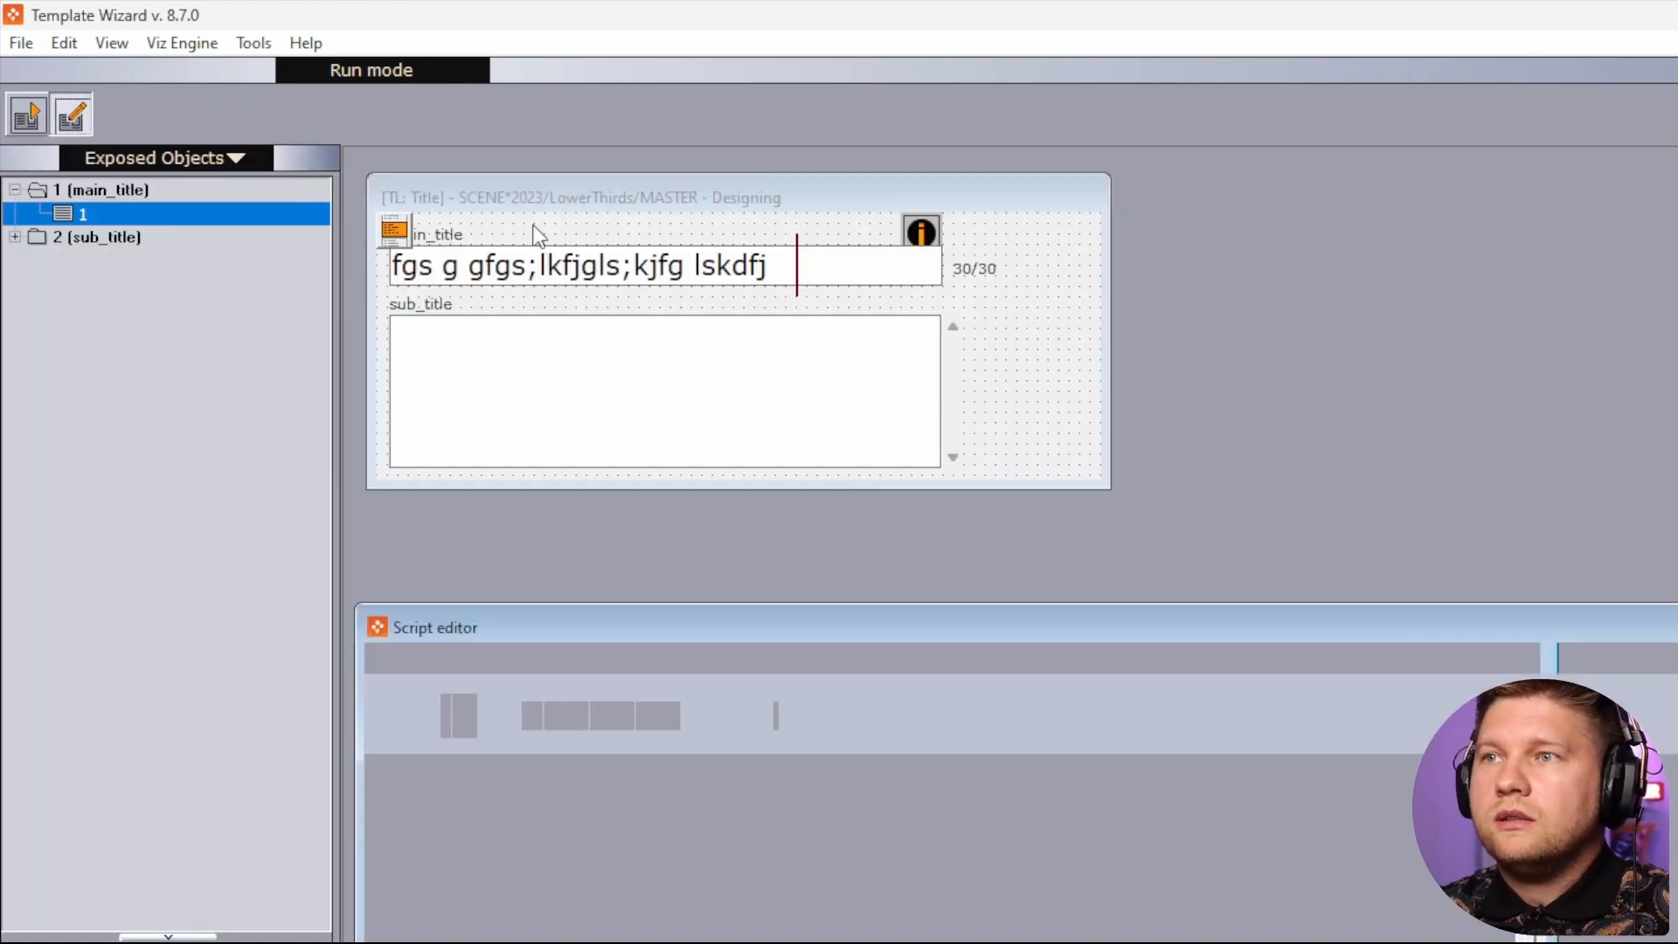
{"action": "left_click", "coordinate": [879, 271]}
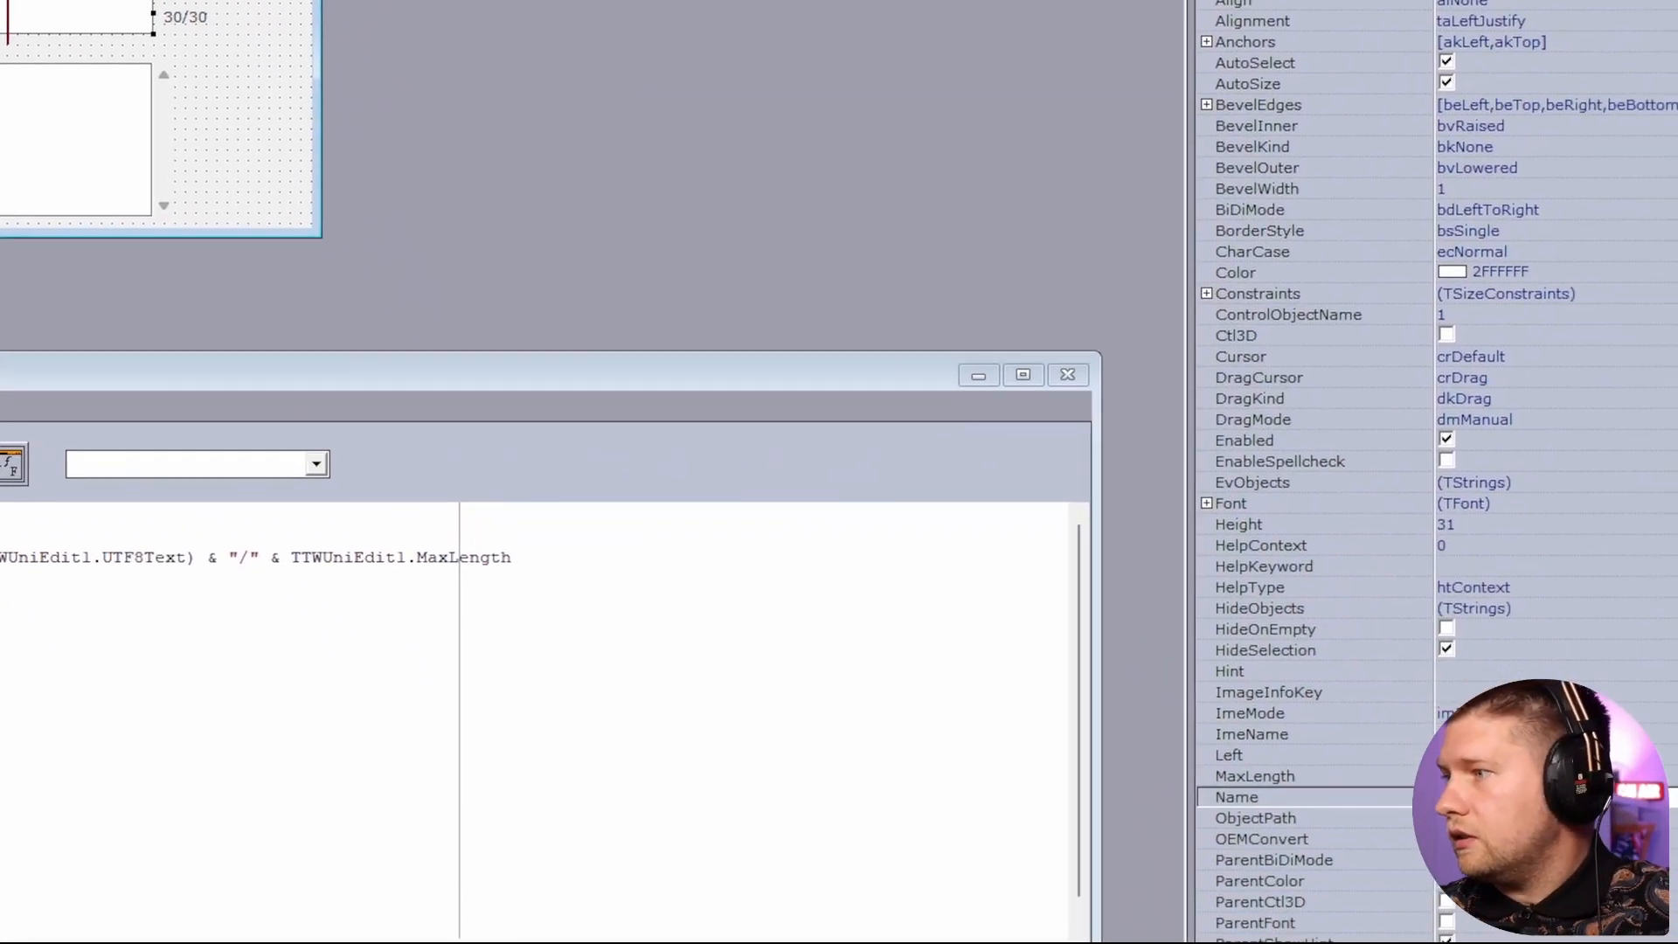
{"action": "left_click", "coordinate": [1254, 776]}
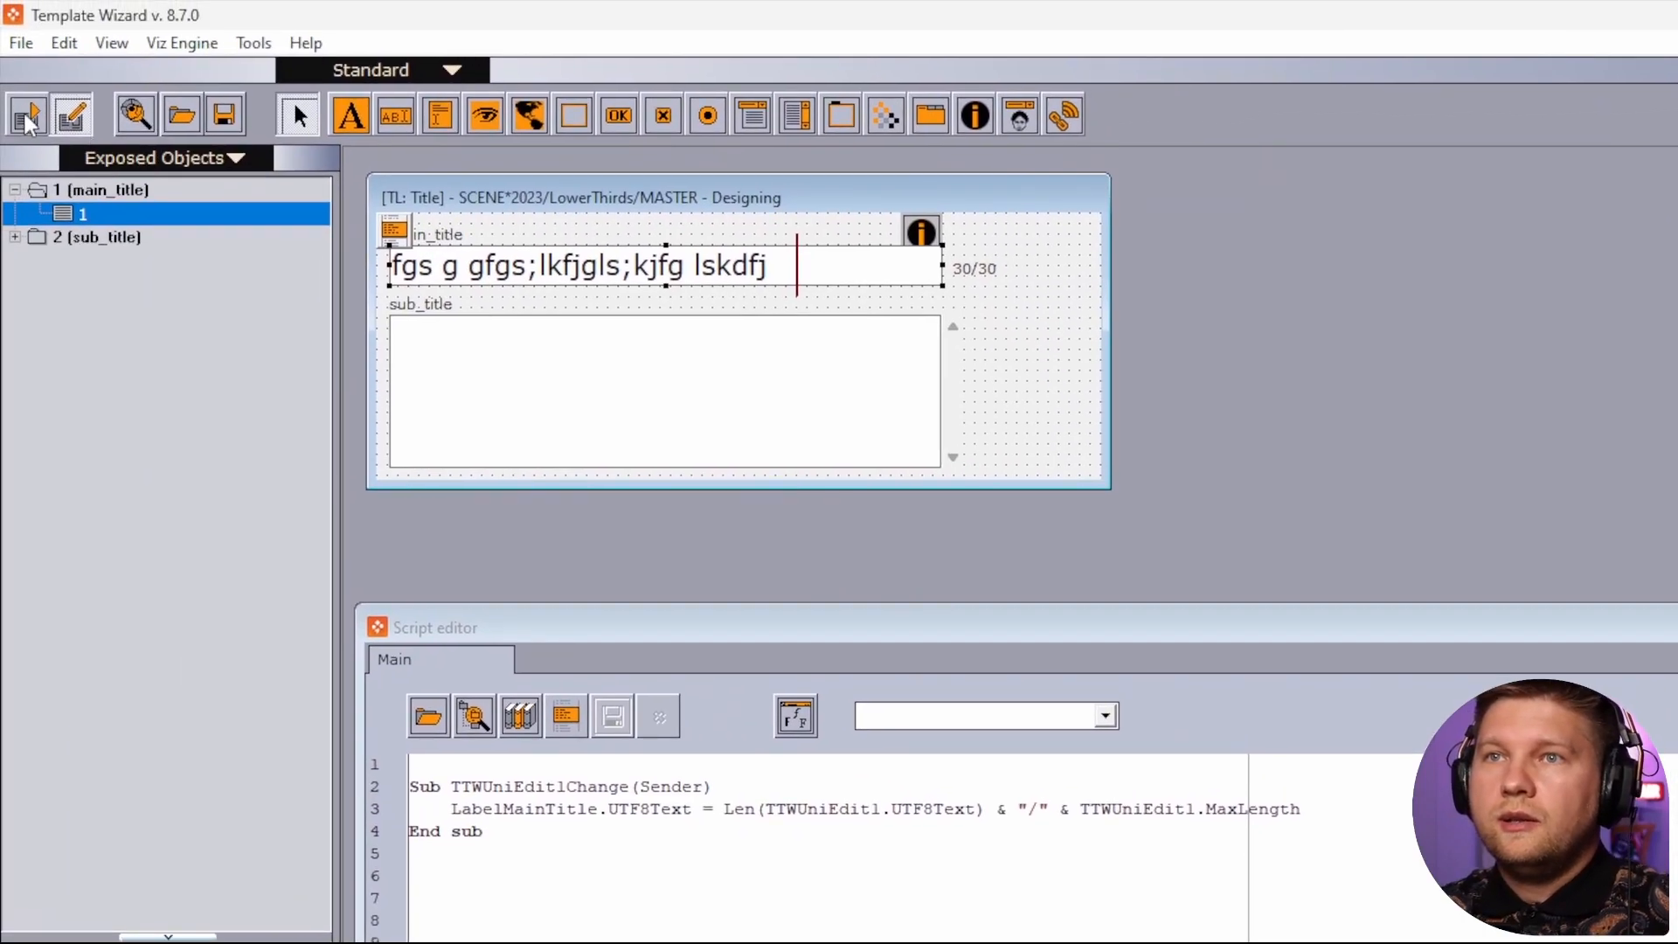
Test the new limit in run mode by deleting the last four characters of main_title, and inspect TTWUniEdit1.MaxLength in the script.
{"action": "left_click", "coordinate": [27, 115]}
{"action": "left_click", "coordinate": [451, 270]}
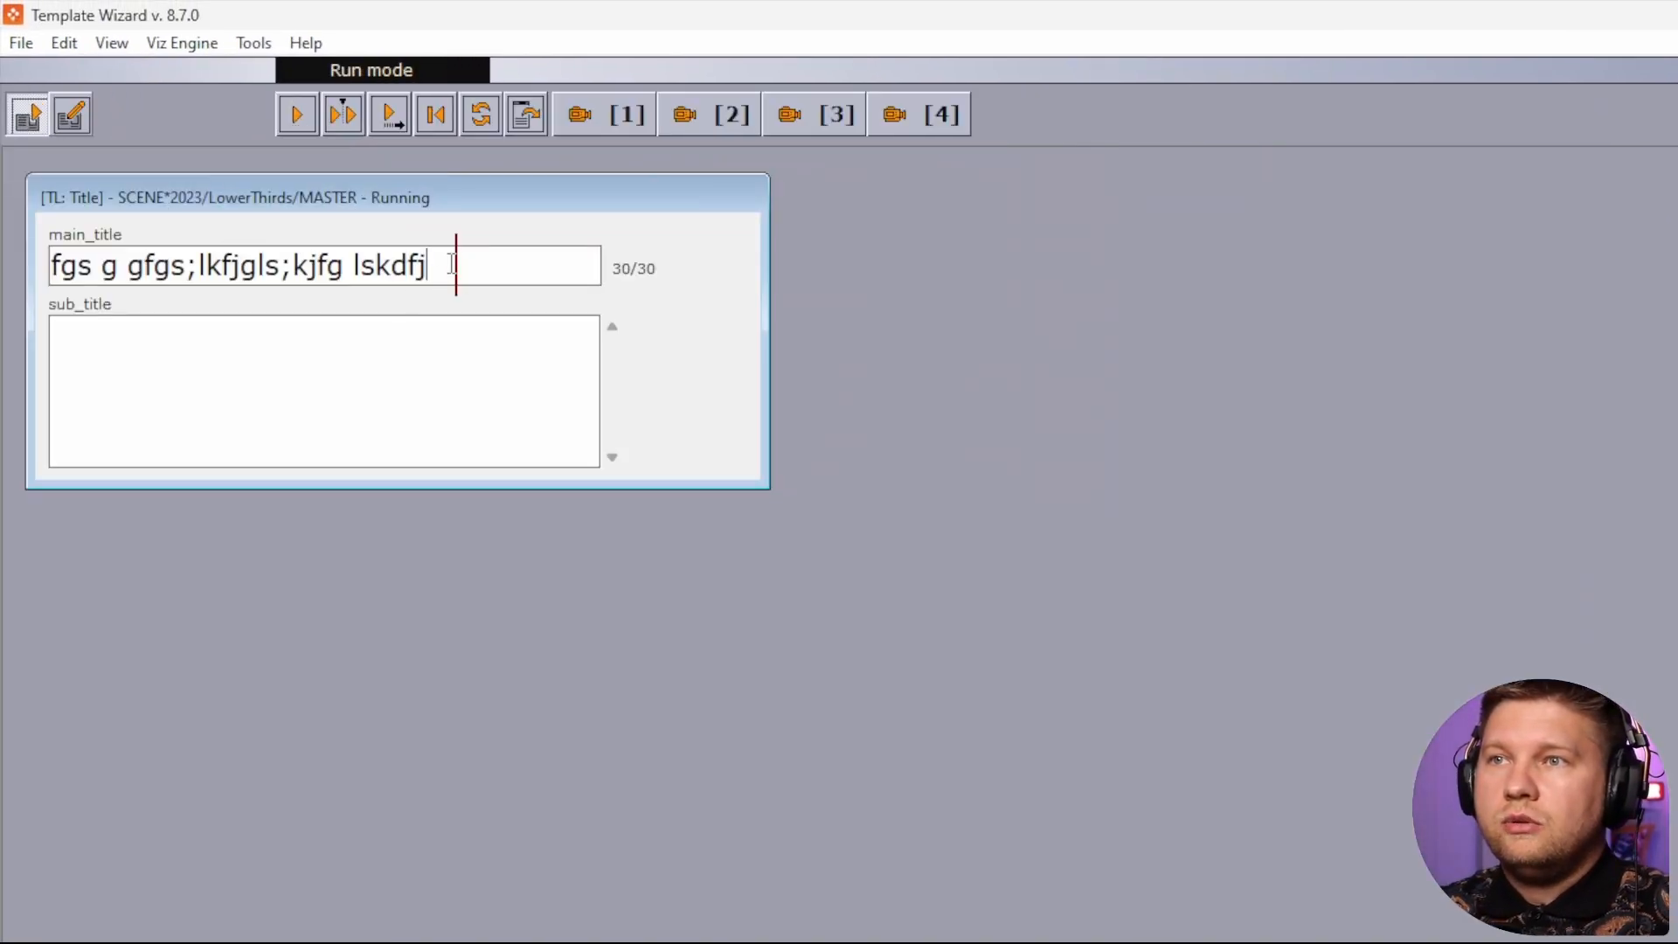
{"action": "key", "text": "BackSpace"}
{"action": "key", "text": "BackSpace"}
{"action": "key", "text": "BackSpace"}
{"action": "key", "text": "BackSpace"}
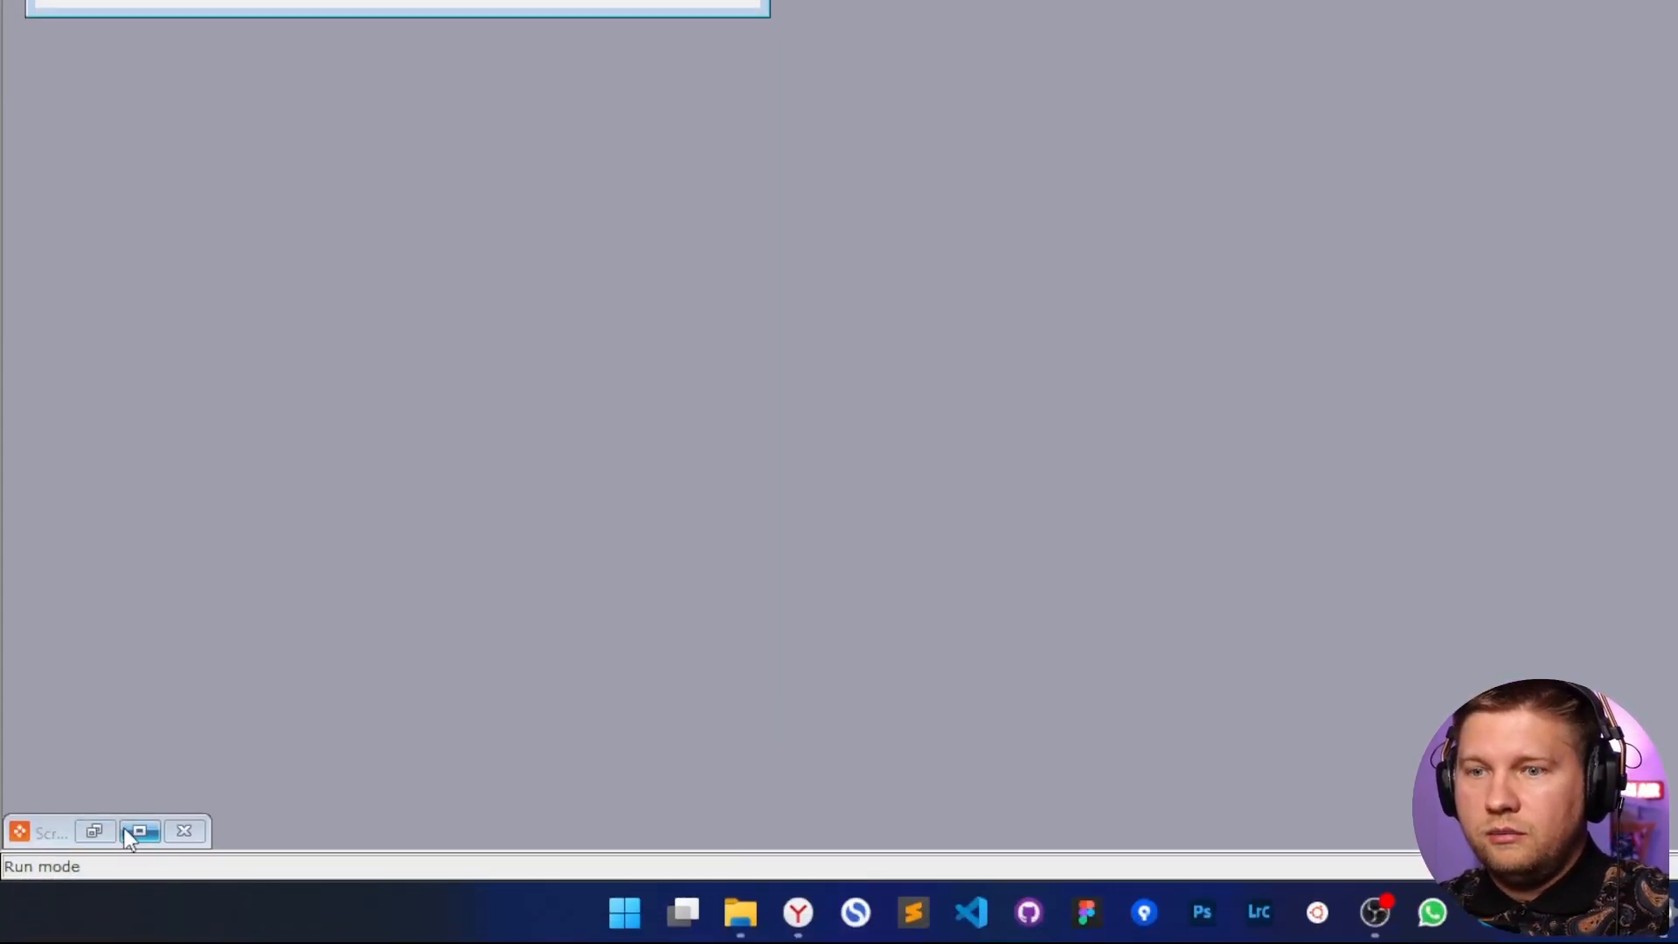
{"action": "left_click", "coordinate": [139, 831]}
{"action": "left_click_drag", "start_coordinate": [739, 338], "coordinate": [963, 338]}
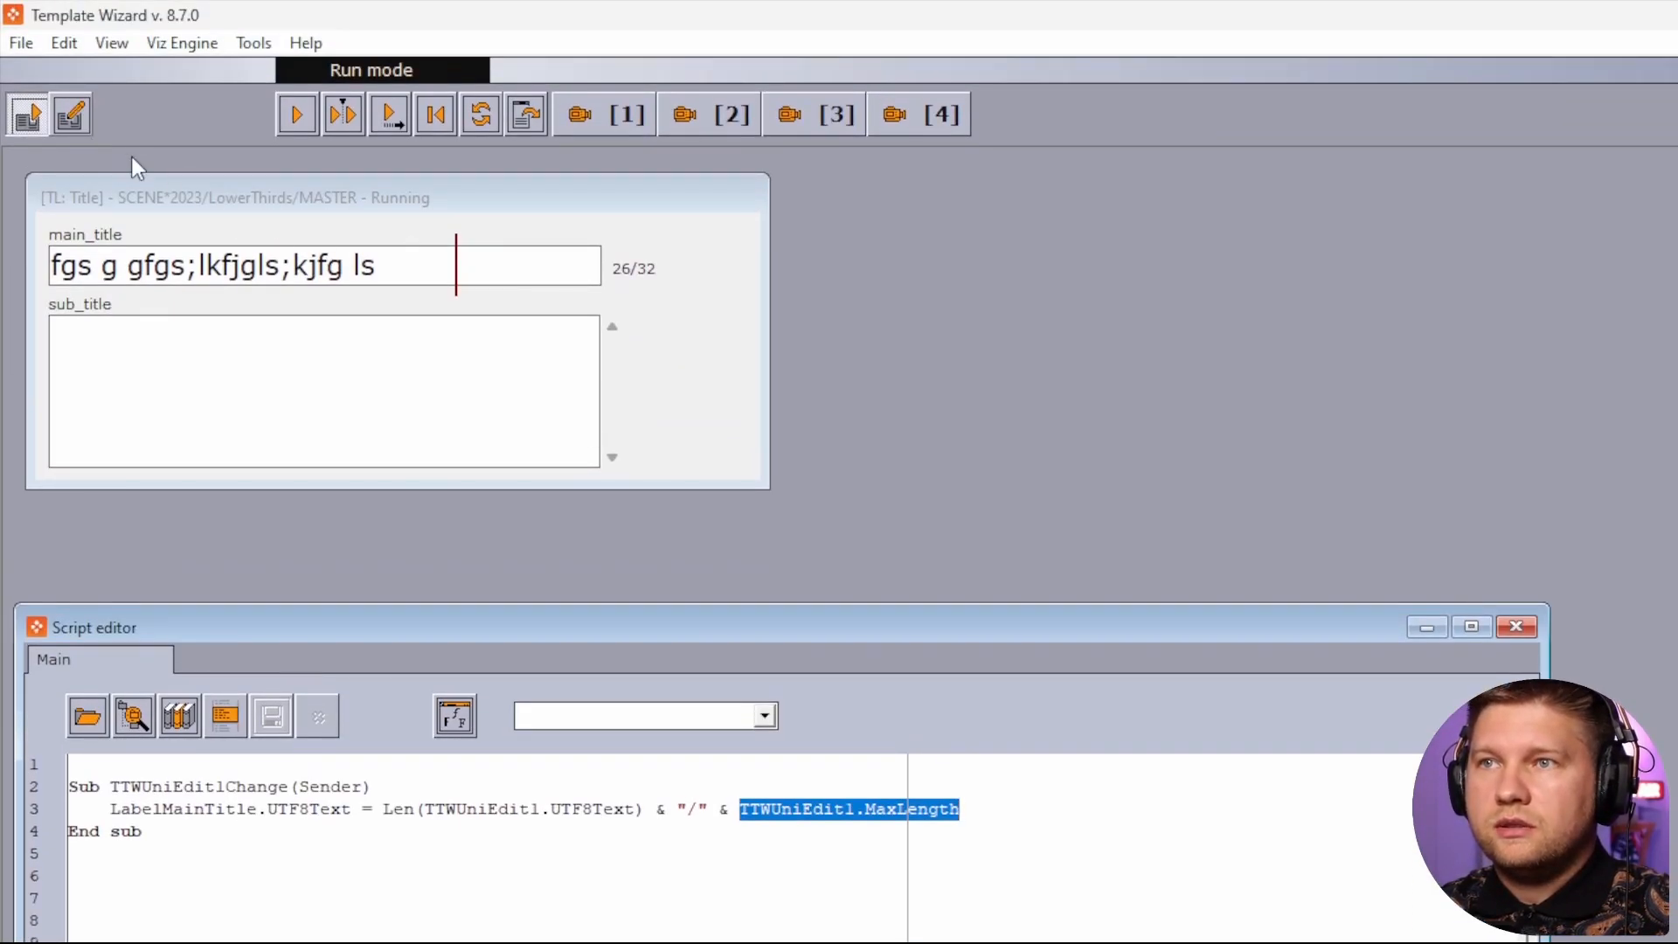
Clear all the sample text from main_title in run mode.
{"action": "left_click", "coordinate": [73, 117]}
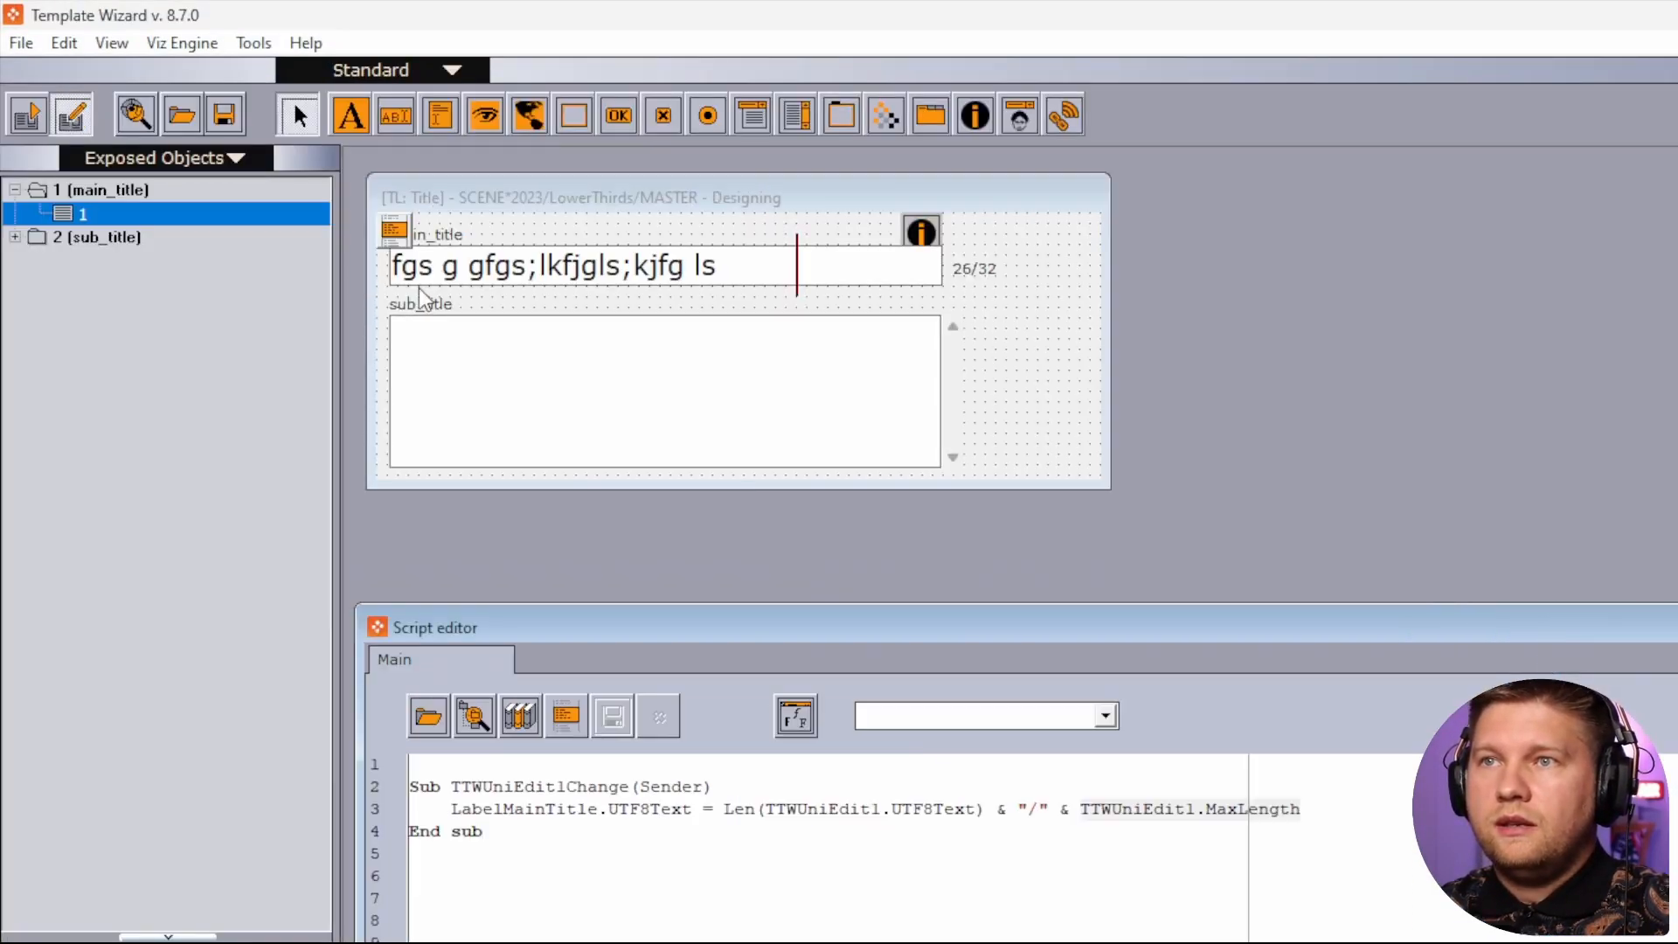
{"action": "left_click", "coordinate": [27, 116]}
{"action": "left_click_drag", "start_coordinate": [399, 262], "coordinate": [36, 258]}
{"action": "key", "text": "BackSpace"}
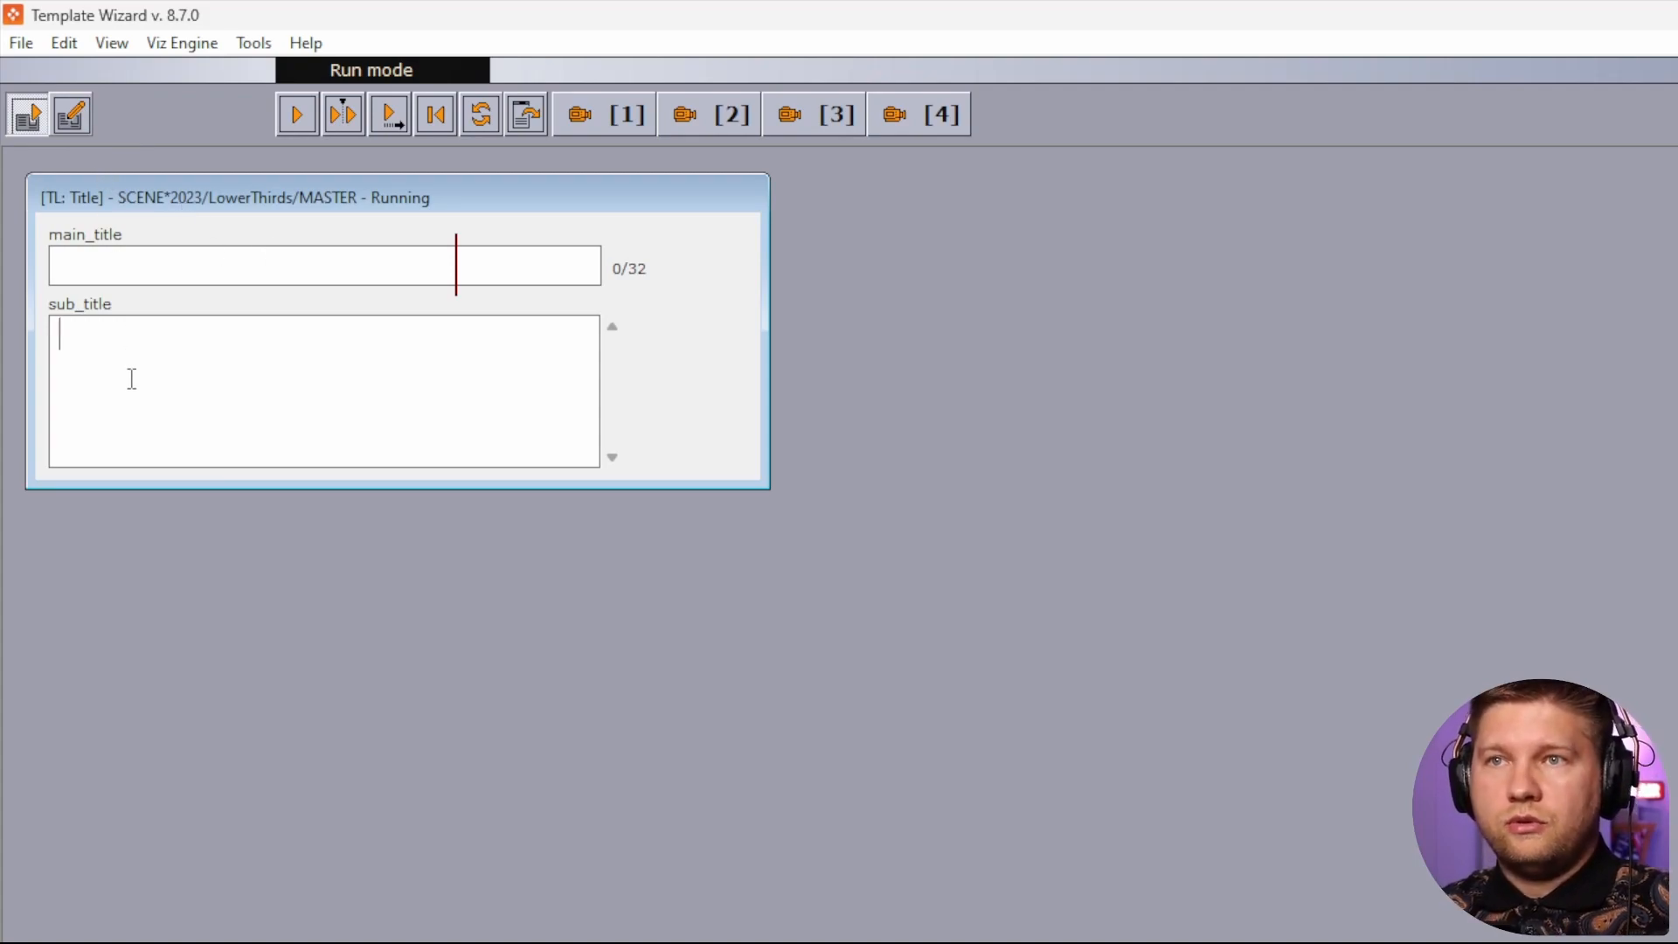
Return to design mode and save the template under the name TL: Title.
{"action": "left_click", "coordinate": [70, 115]}
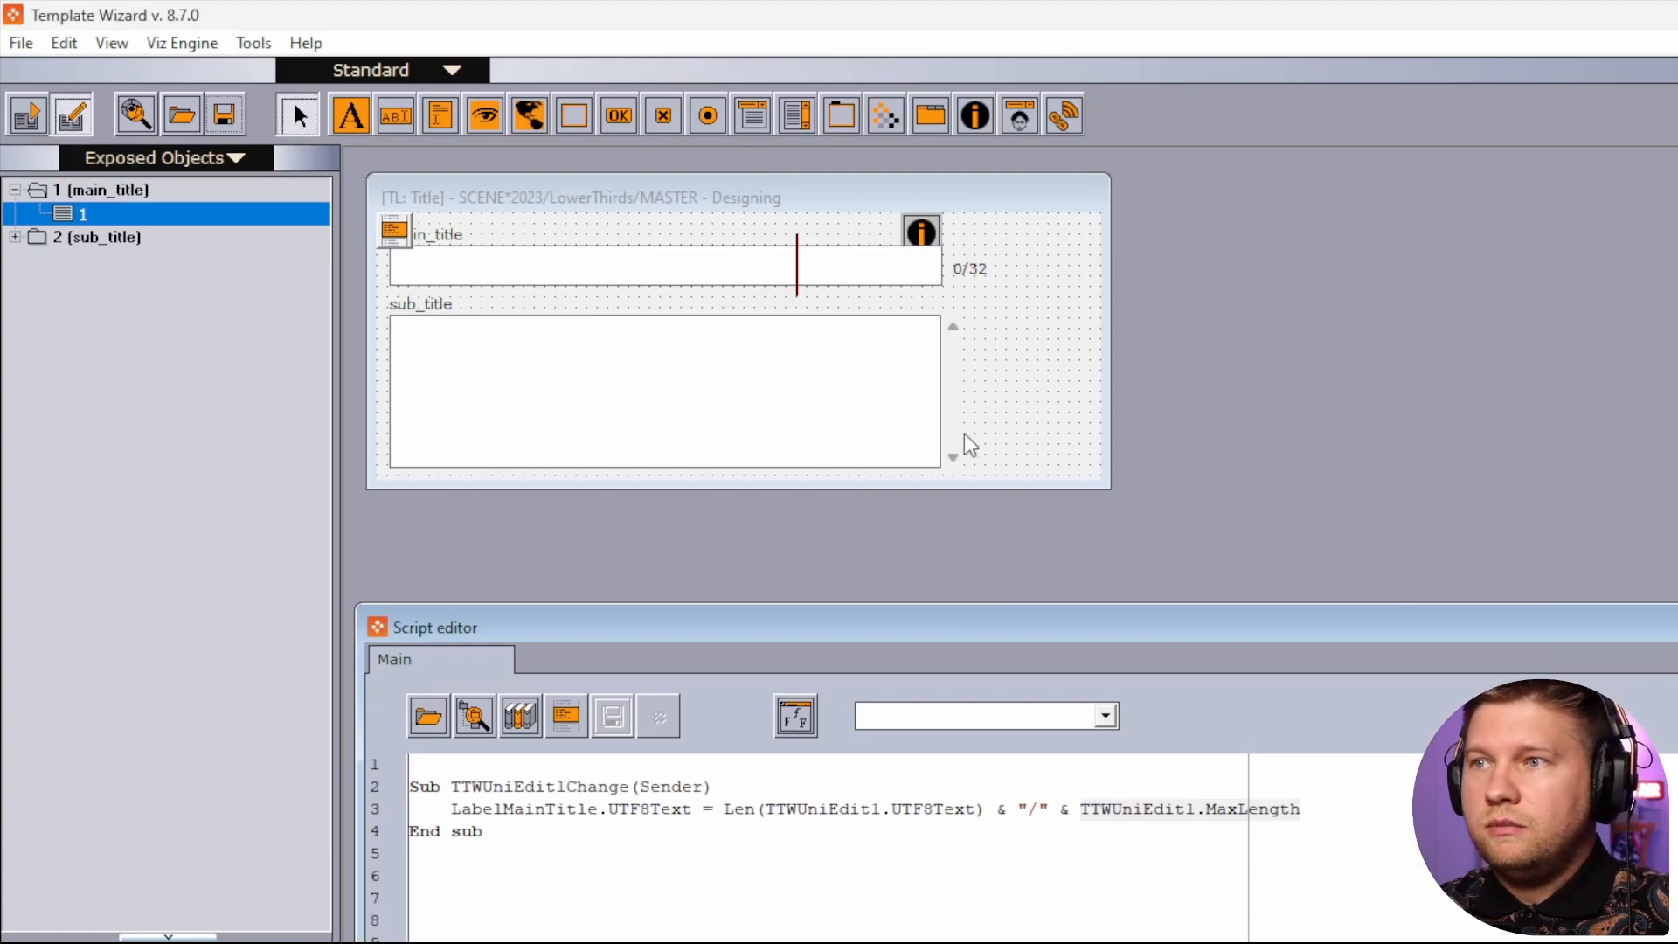
{"action": "key", "text": "ctrl+s"}
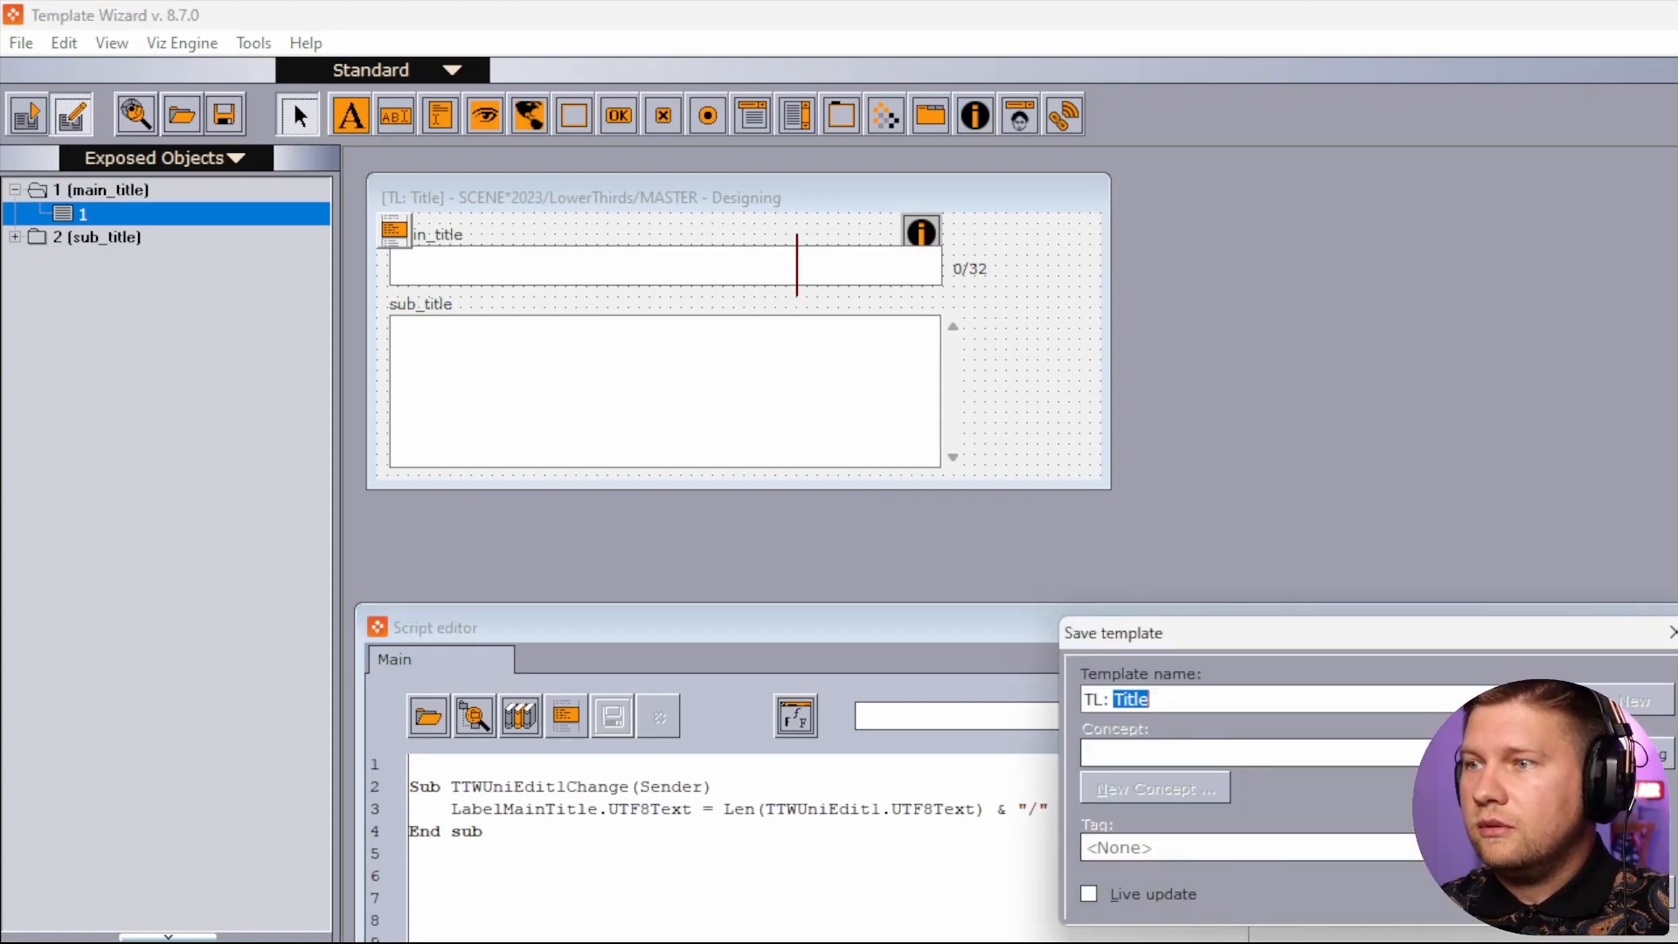
{"action": "key", "text": "Return"}
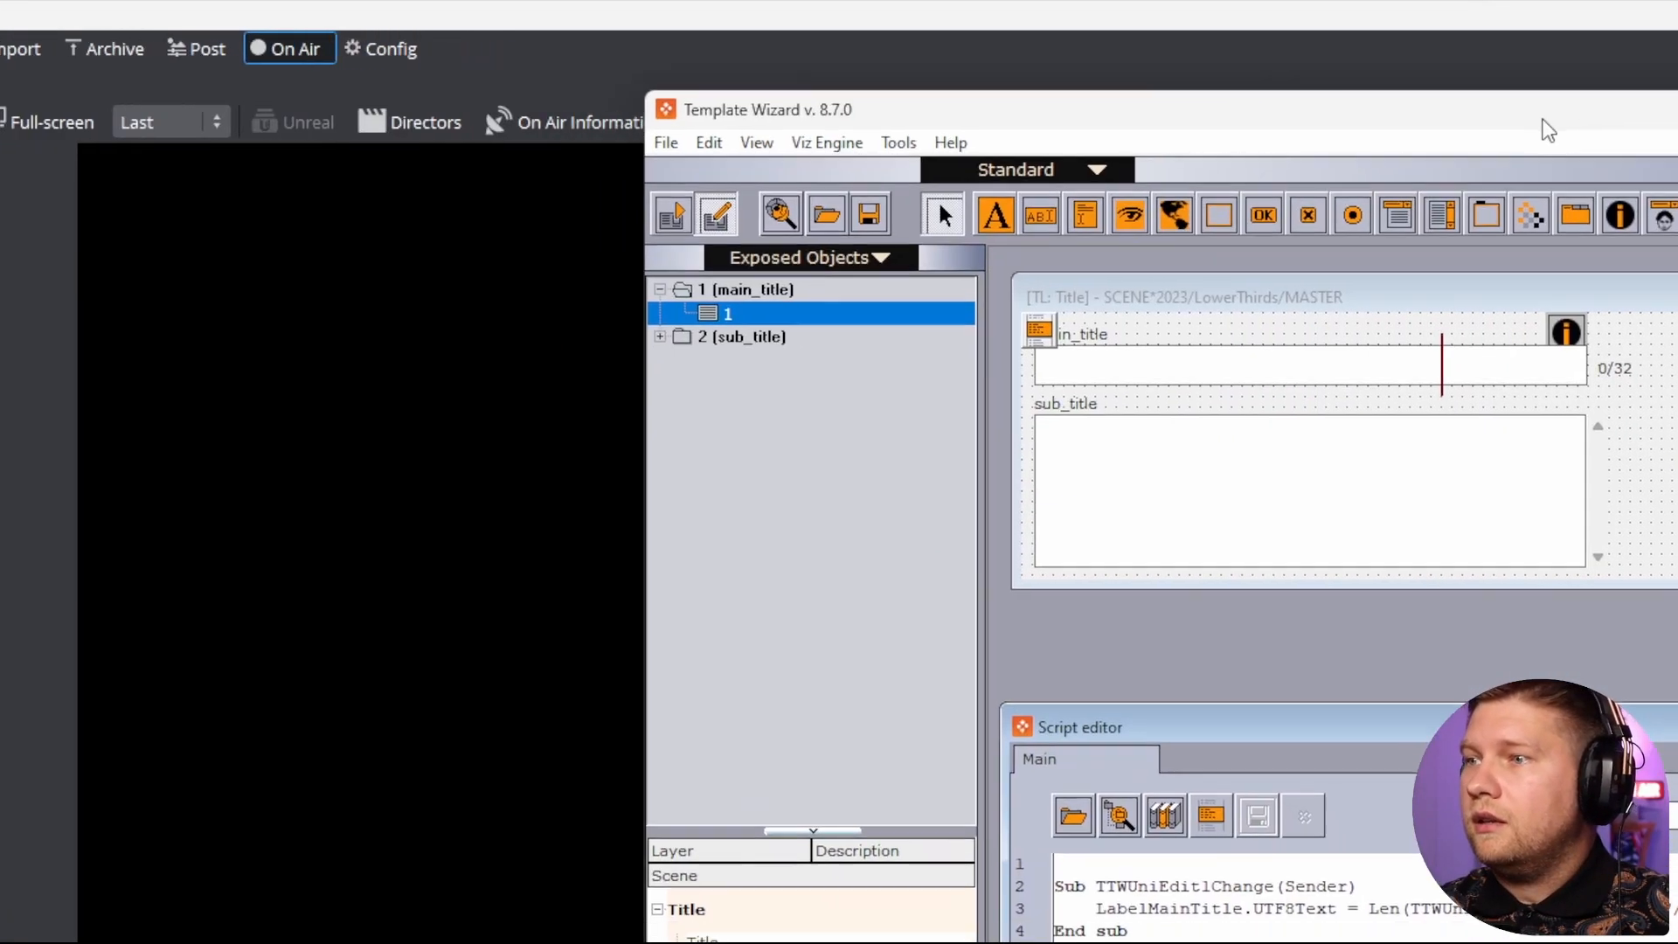
Run the template and enter the sample text "a sdfa sdf asf dds fasdasdfasdf" in sub_title.
{"action": "left_click", "coordinate": [673, 217]}
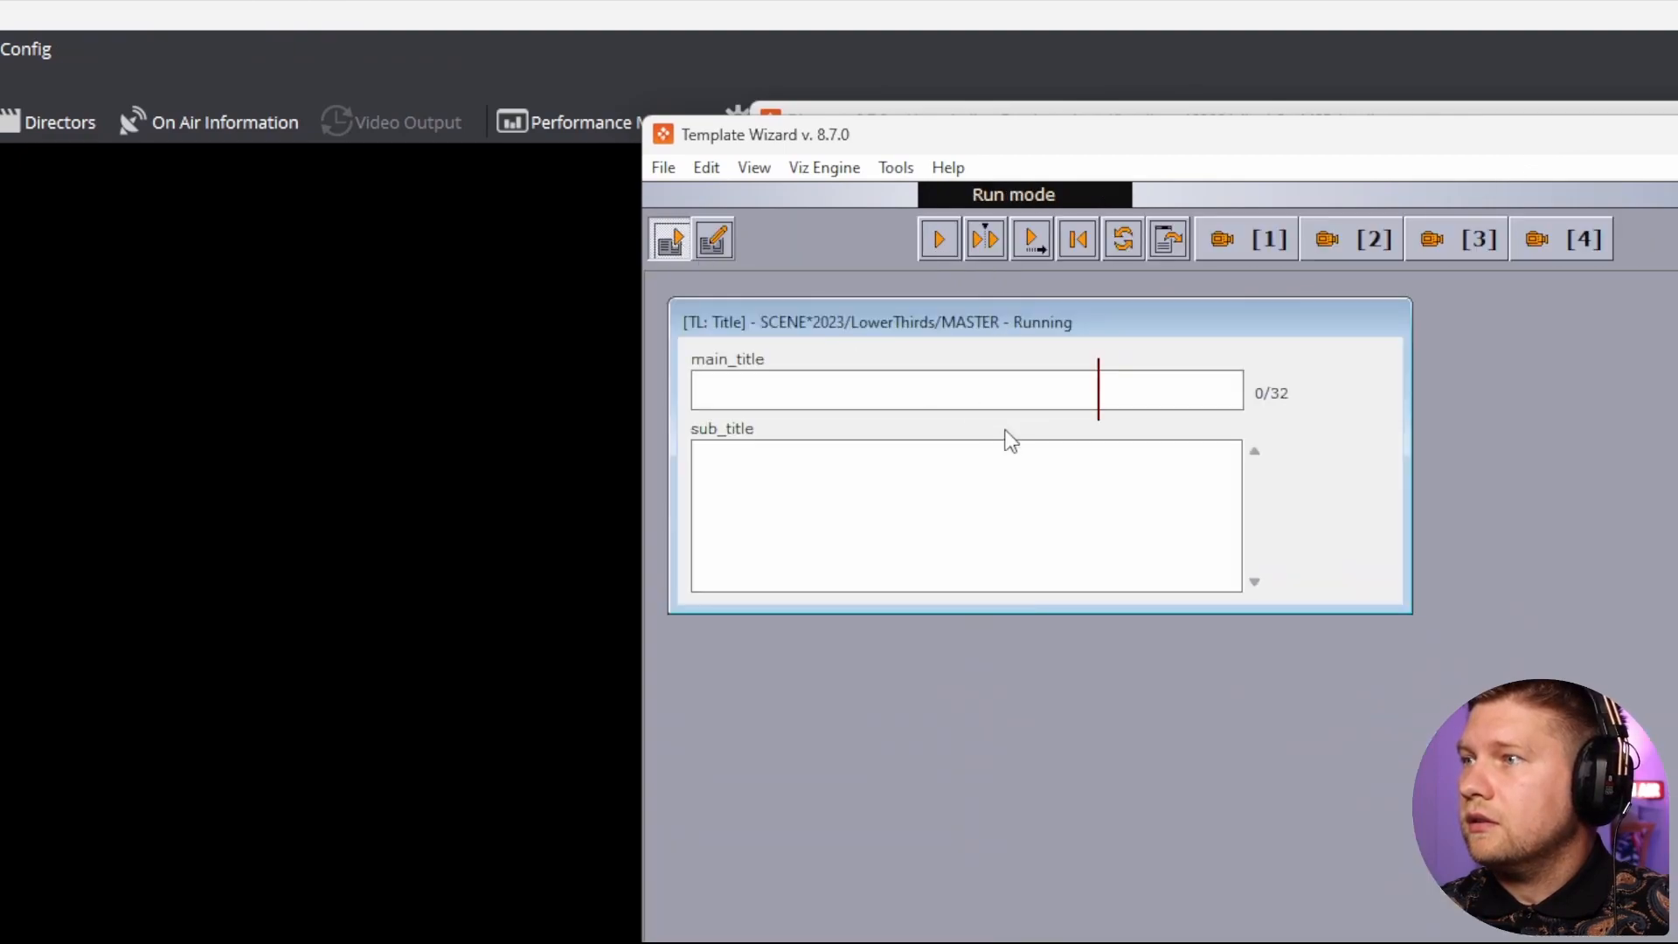
{"action": "left_click", "coordinate": [1005, 450]}
{"action": "type", "text": "a sdfa sdf asf dds fasd"}
{"action": "left_click_drag", "start_coordinate": [904, 139], "coordinate": [1139, 133]}
{"action": "type", "text": "asd"}
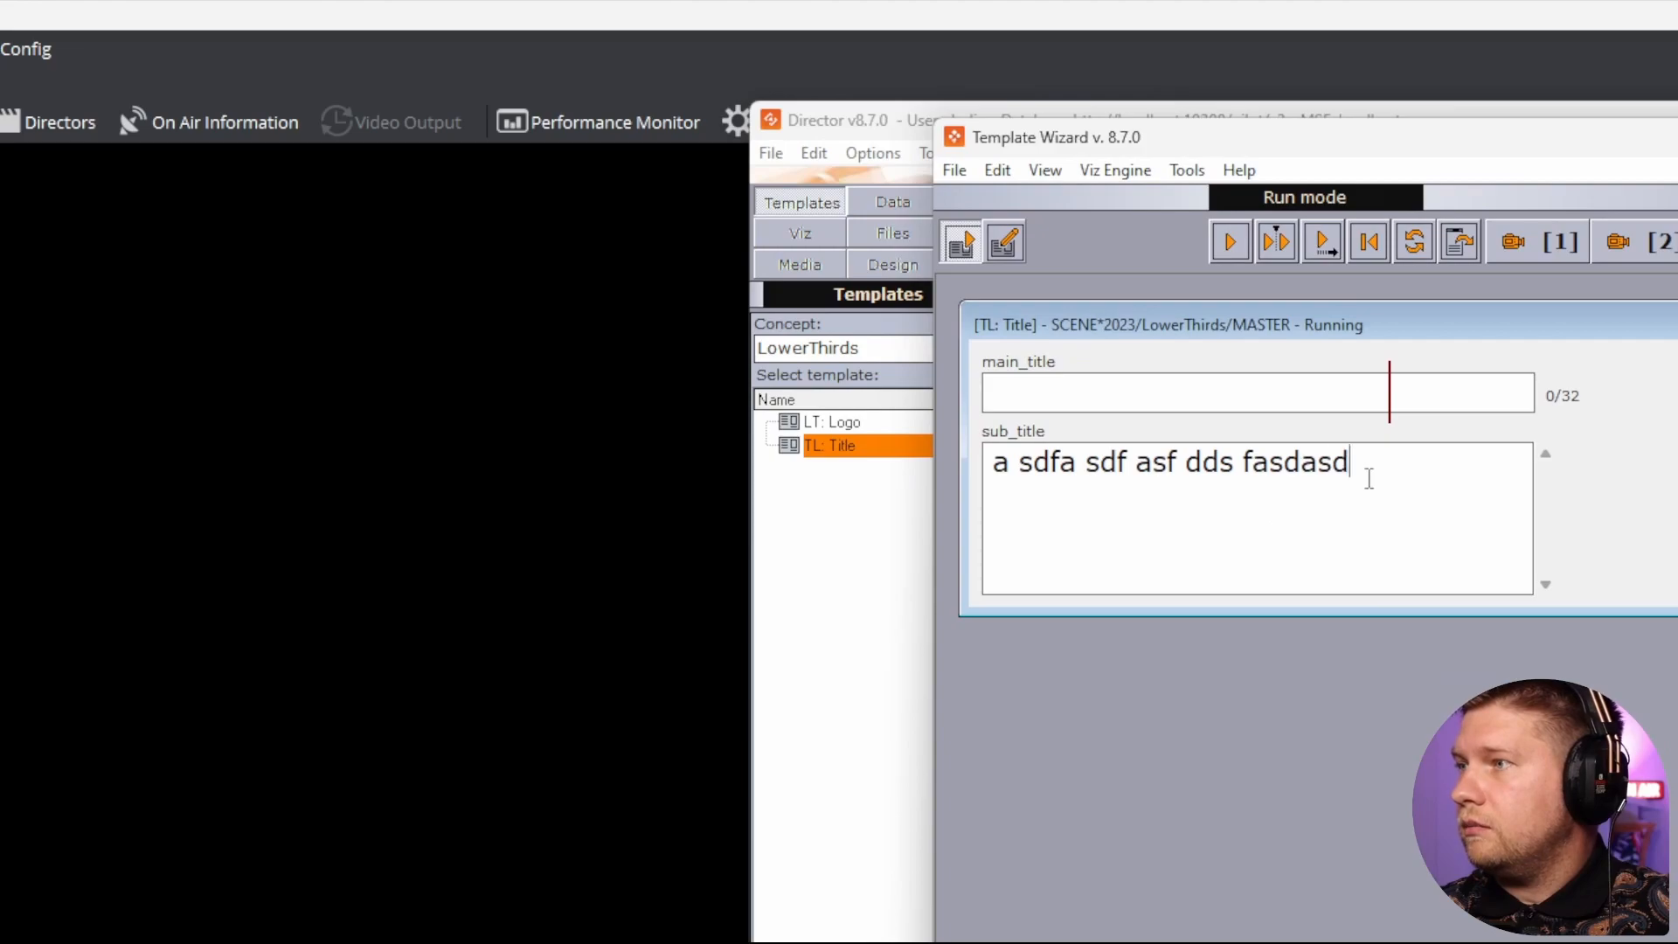
{"action": "type", "text": "fasdf"}
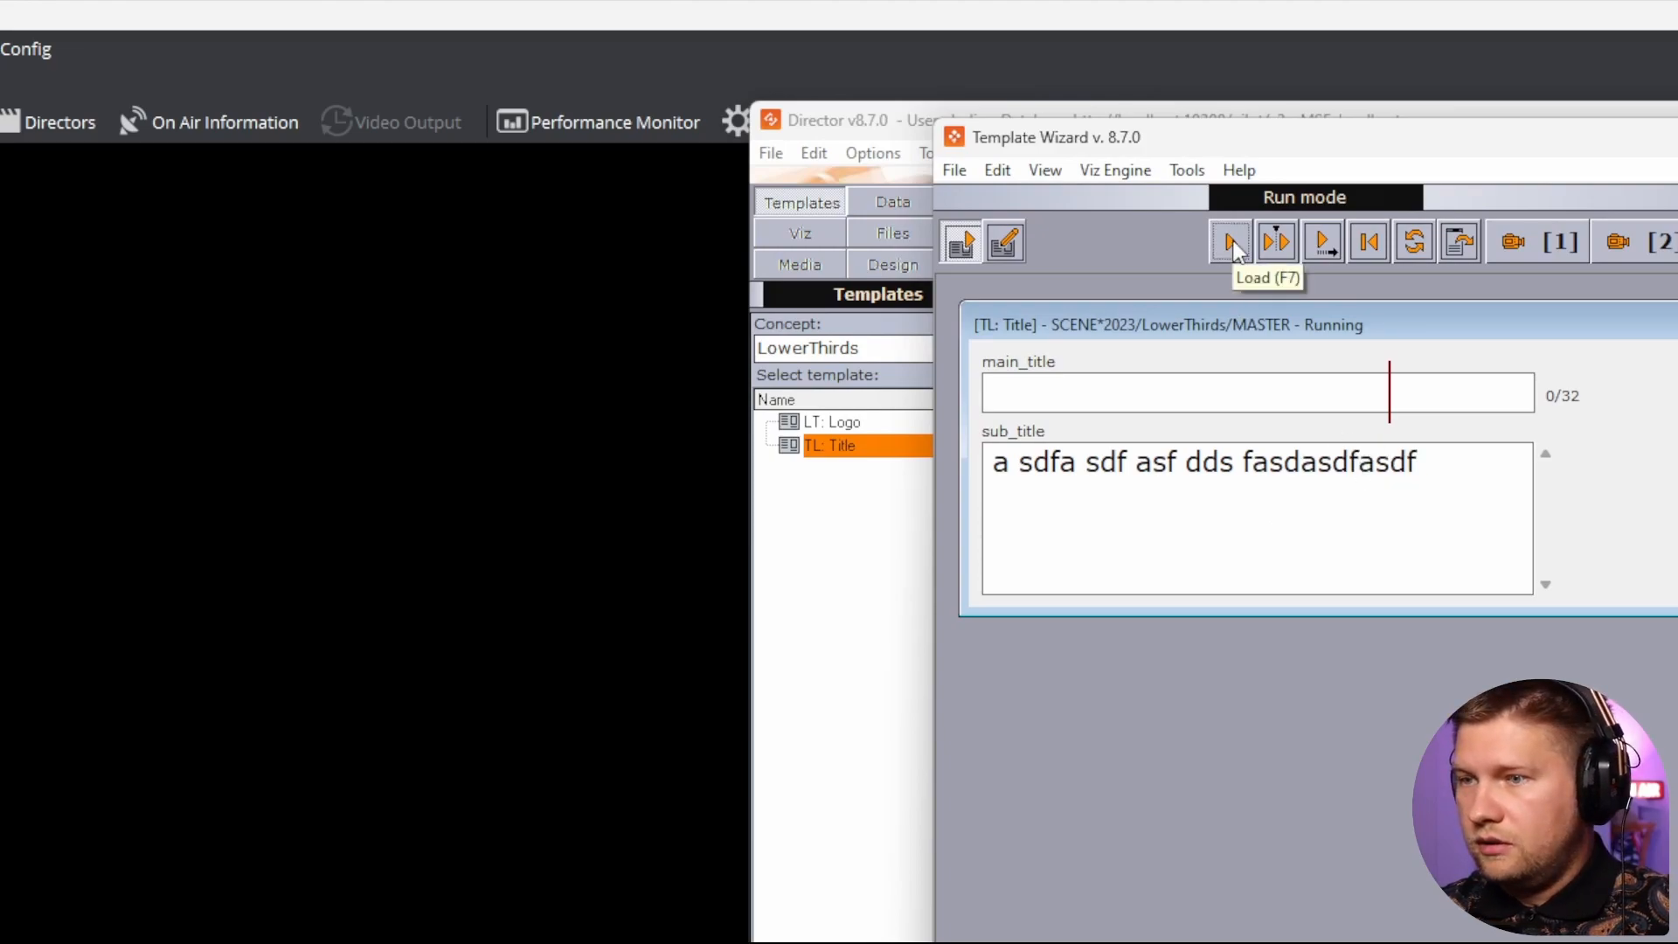
Return to design mode and enlarge the template form in both width and height.
{"action": "left_click", "coordinate": [1005, 242]}
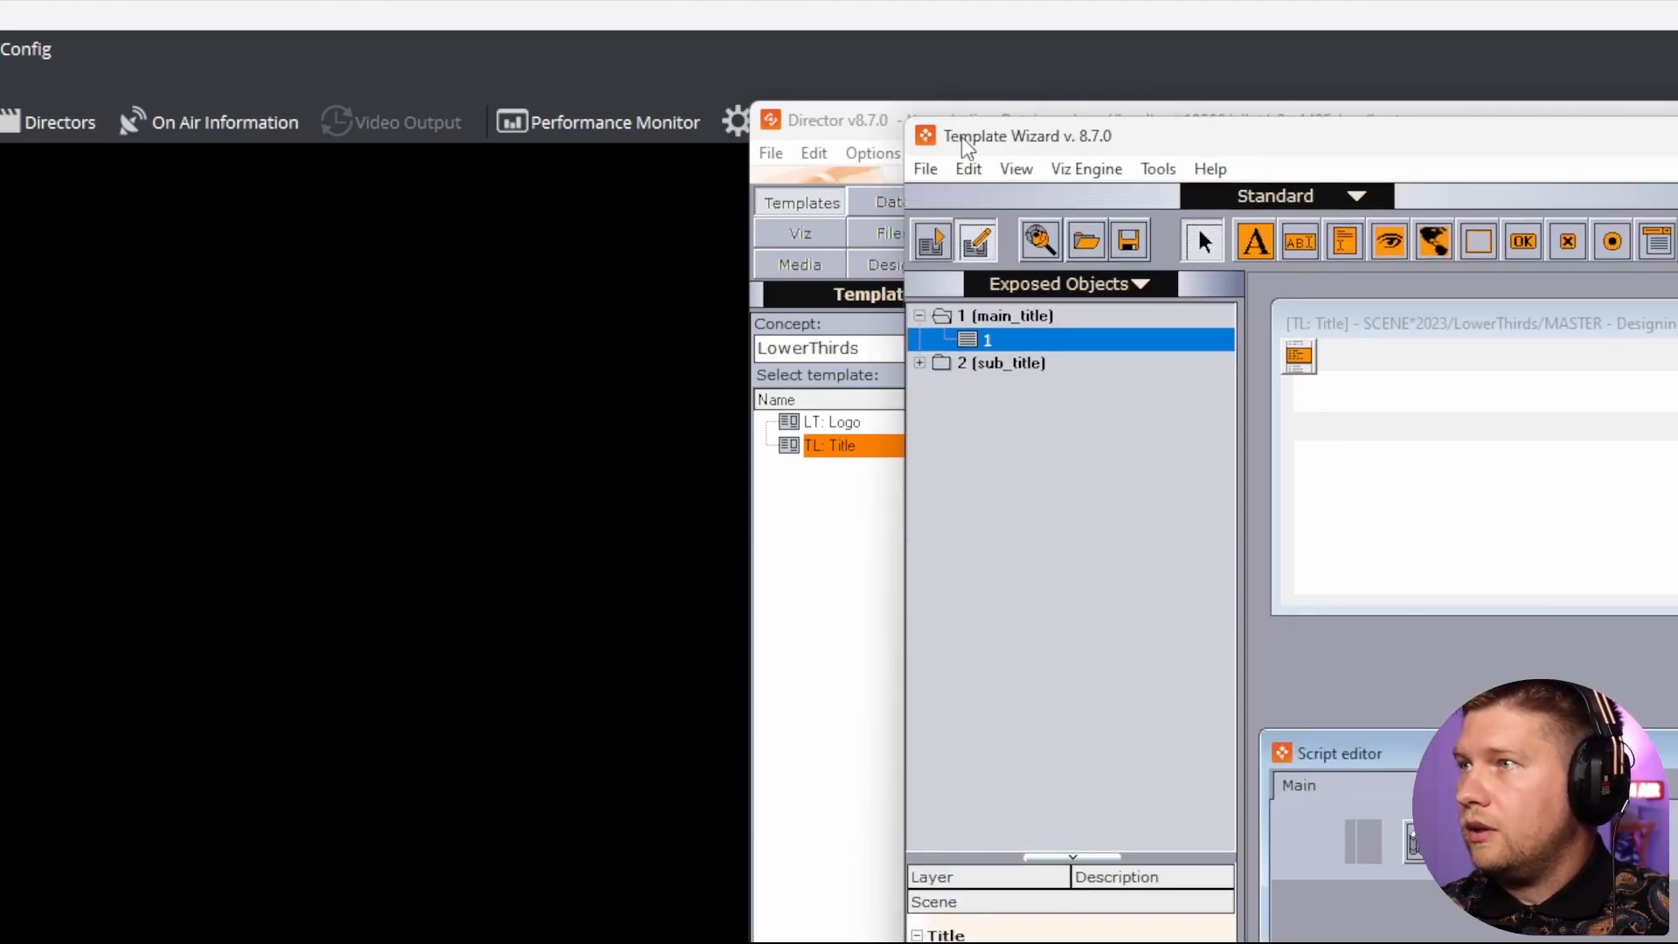
{"action": "left_click_drag", "start_coordinate": [997, 138], "coordinate": [140, 142]}
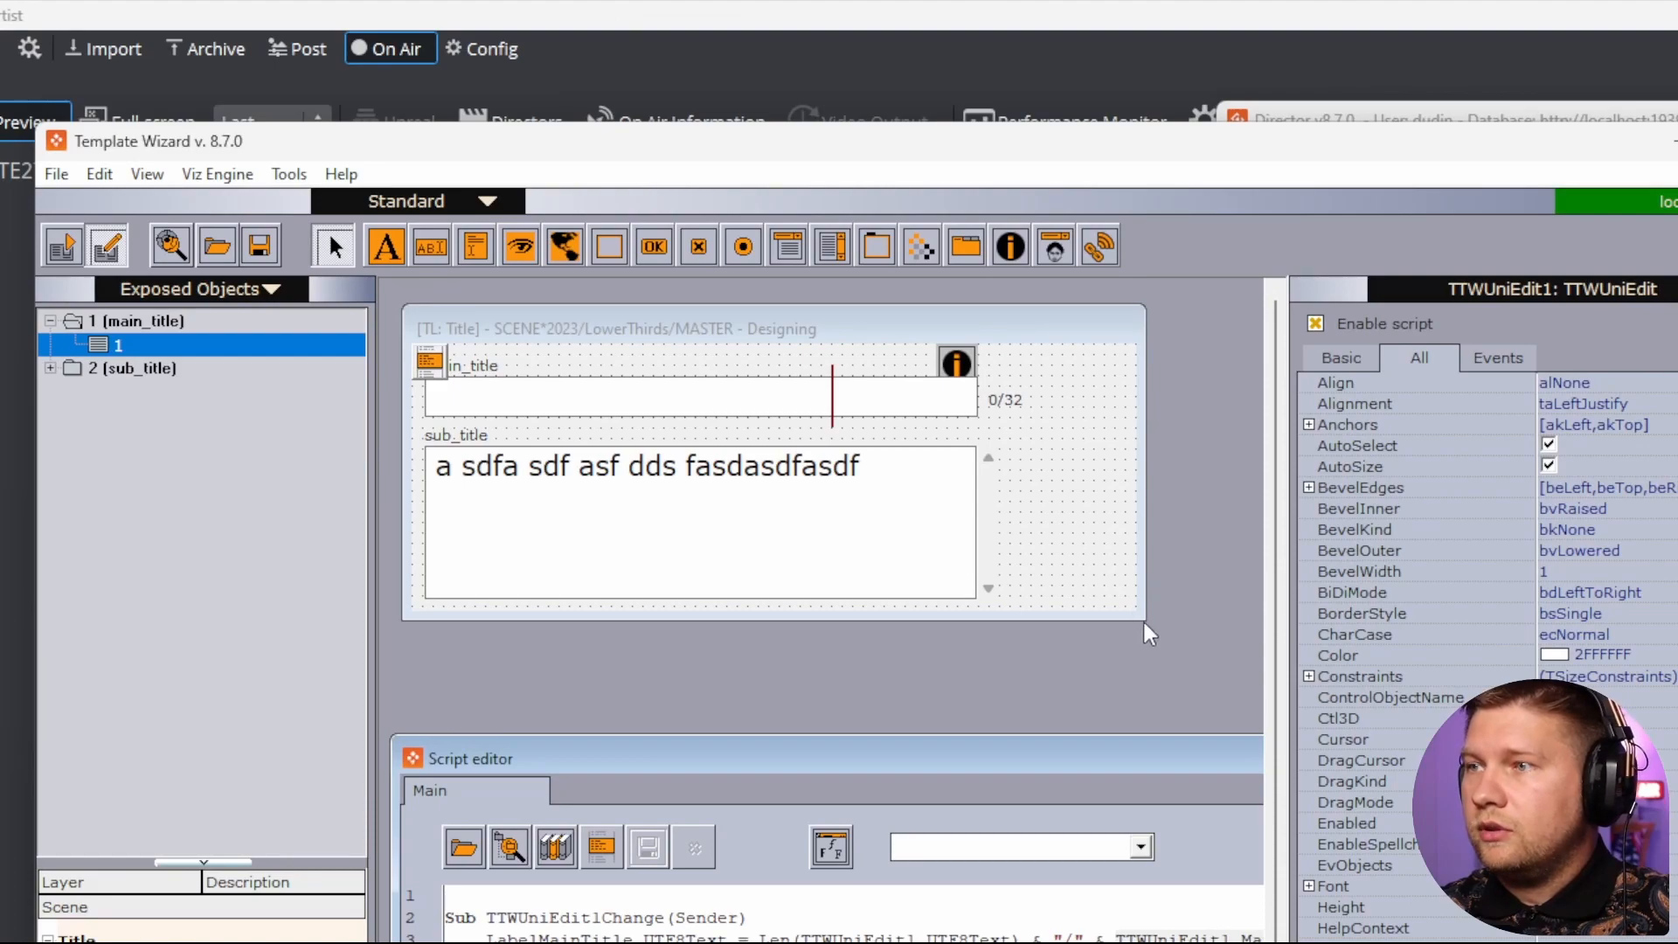
{"action": "left_click_drag", "start_coordinate": [1145, 623], "coordinate": [1243, 722]}
Set the sub_title field's font size to 14.
{"action": "left_click", "coordinate": [956, 552]}
{"action": "left_click", "coordinate": [1308, 780]}
{"action": "left_click", "coordinate": [1351, 907]}
{"action": "type", "text": "14"}
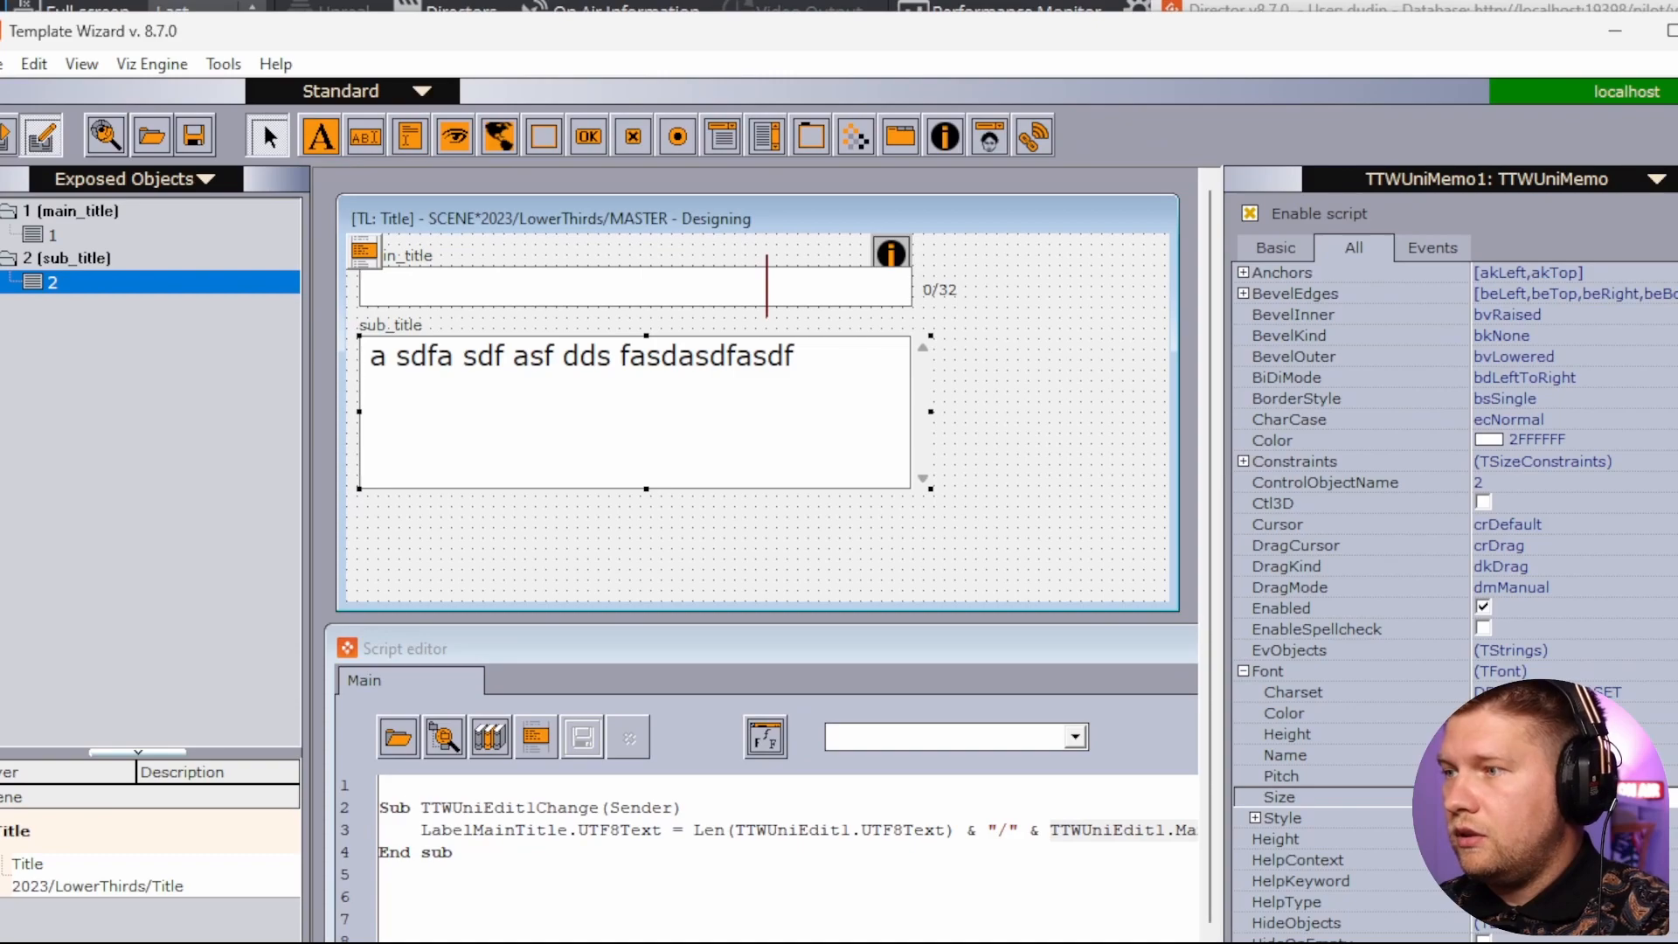
{"action": "key", "text": "Return"}
Widen the sub_title box to nearly the form's full width and reduce the form's height to fit it.
{"action": "left_click_drag", "start_coordinate": [1110, 479], "coordinate": [1150, 485]}
{"action": "left_click_drag", "start_coordinate": [1117, 610], "coordinate": [1115, 518]}
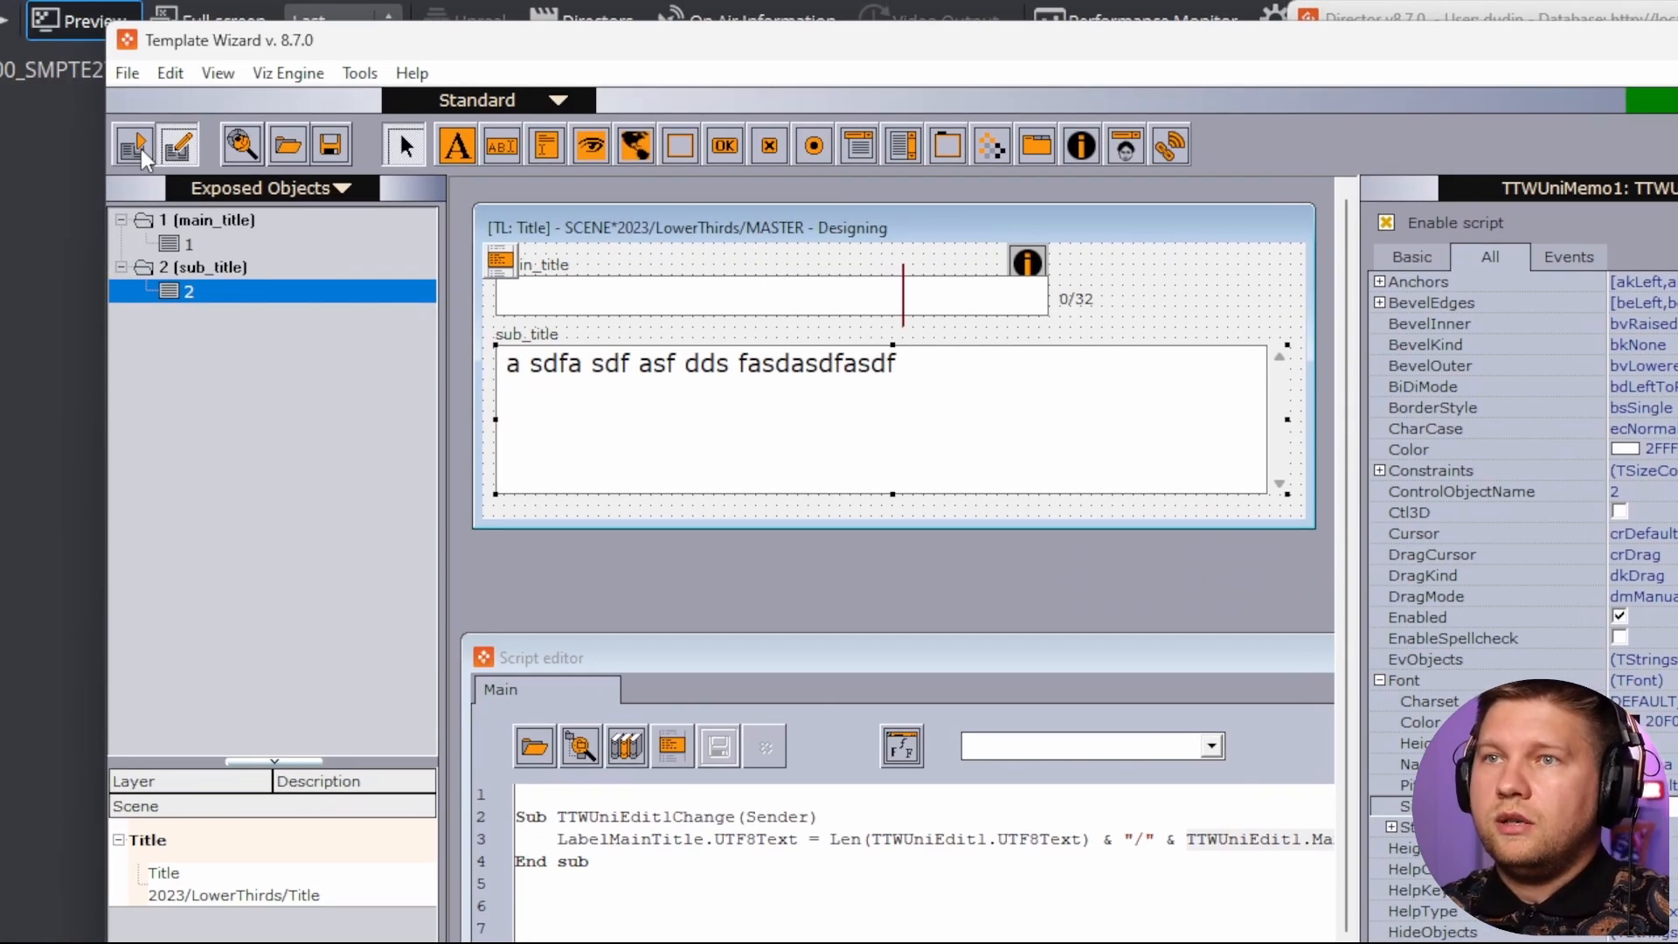
Run the template and append "a sdf asdf asdfas" to the sub_title text.
{"action": "left_click", "coordinate": [4, 137]}
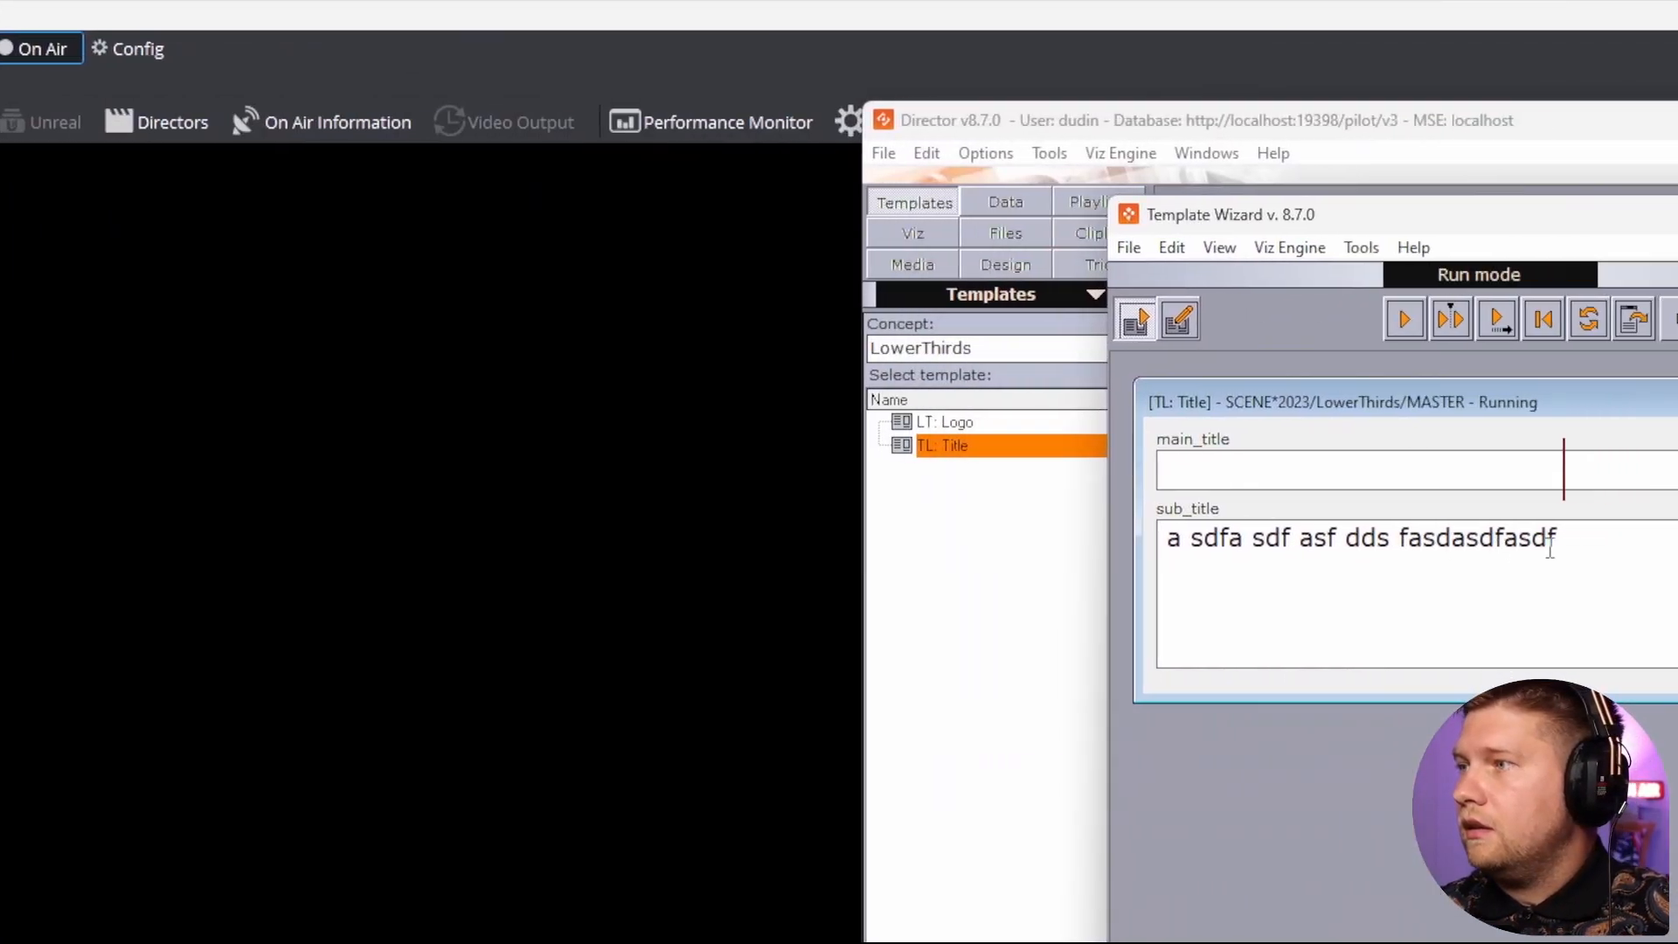
{"action": "type", "text": "a sdf asdf asdfas"}
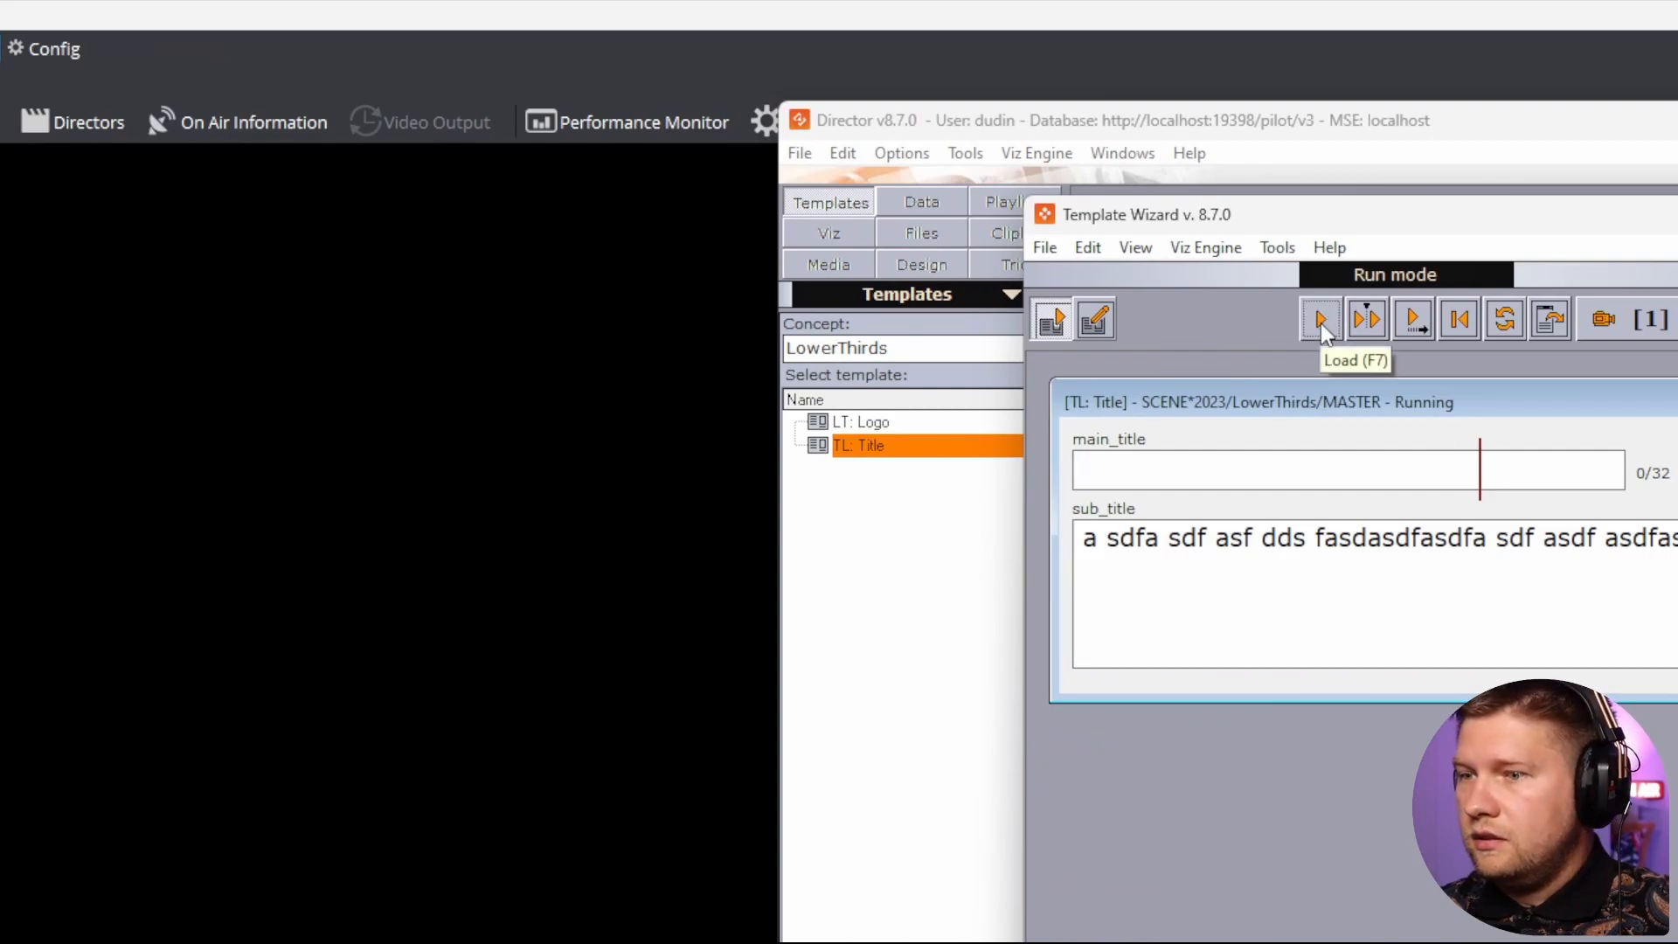
Return the template to design mode and widen both the form and the sub_title box.
{"action": "left_click_drag", "start_coordinate": [1310, 216], "coordinate": [167, 185]}
{"action": "left_click", "coordinate": [94, 290]}
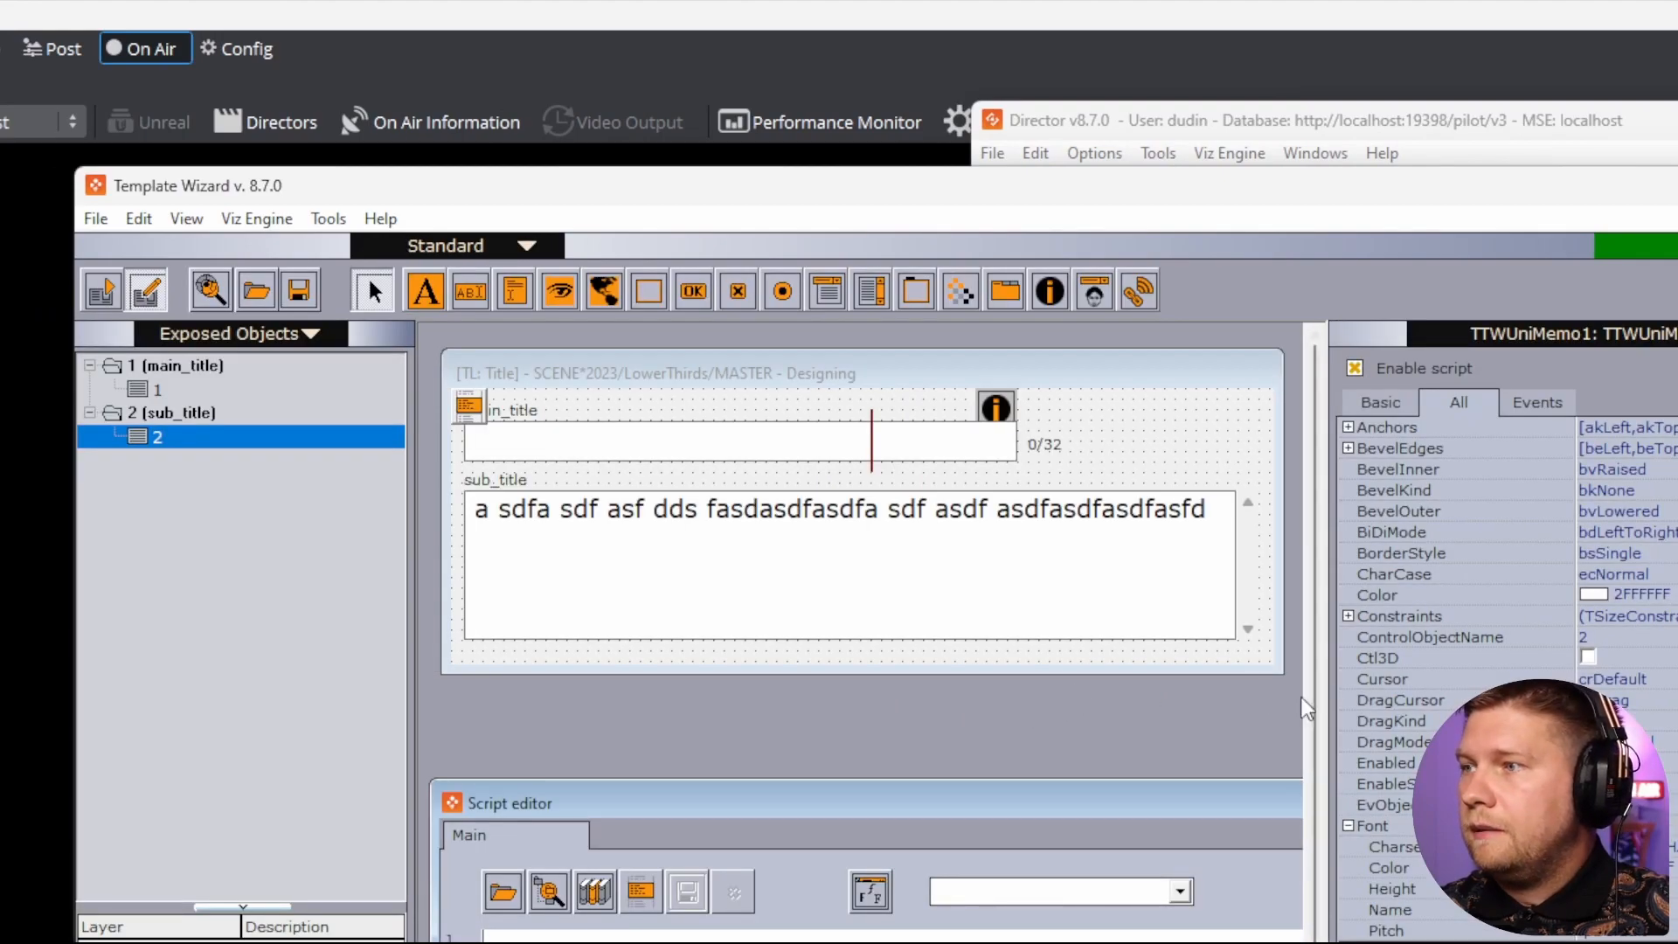
{"action": "left_click_drag", "start_coordinate": [415, 723], "coordinate": [309, 723]}
{"action": "left_click_drag", "start_coordinate": [1175, 672], "coordinate": [1281, 684]}
{"action": "left_click", "coordinate": [1137, 633]}
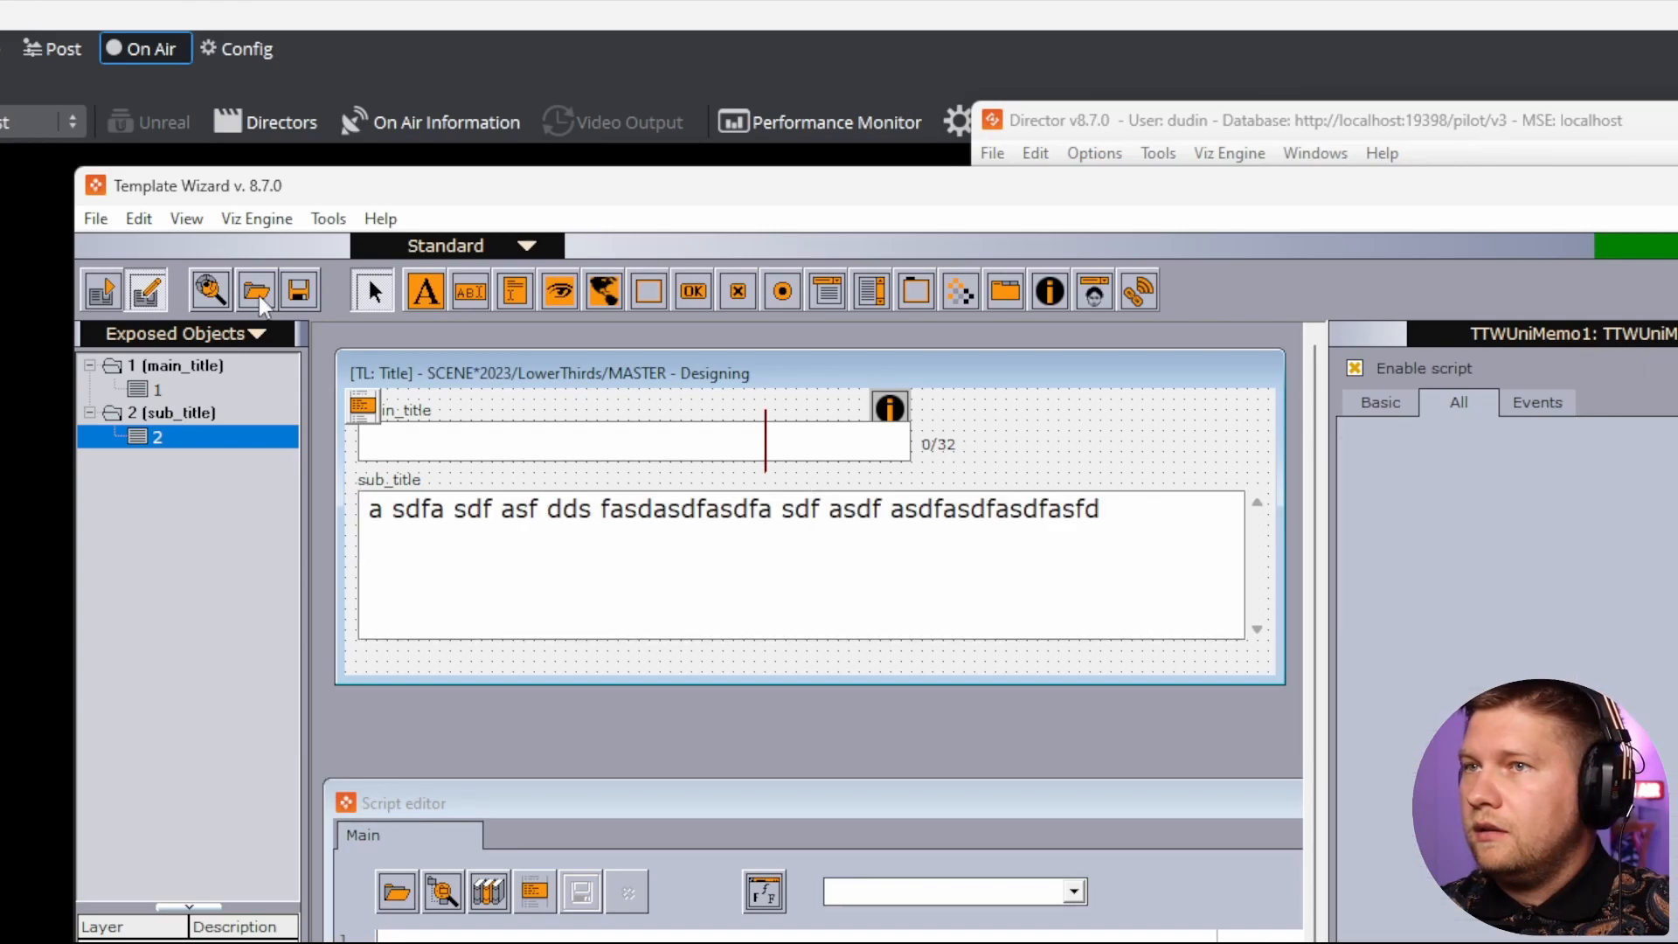
Run the template and append "asdfasdfas" to the sub_title text.
{"action": "left_click", "coordinate": [102, 290]}
{"action": "type", "text": "asdfasdfas"}
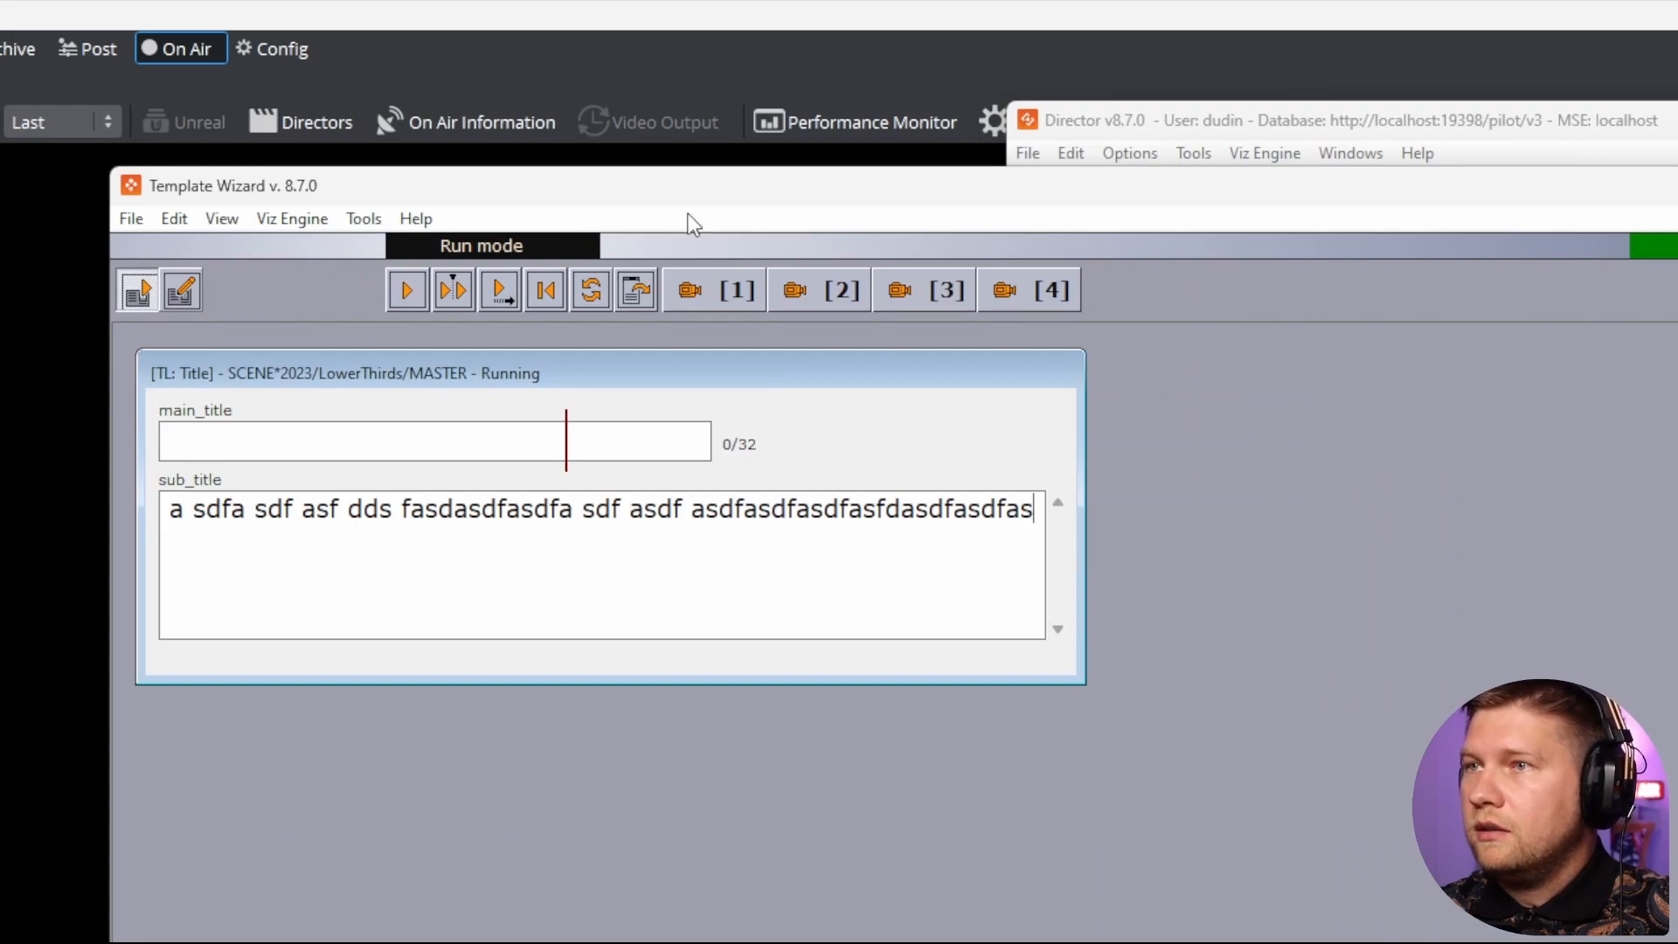
{"action": "left_click_drag", "start_coordinate": [689, 213], "coordinate": [1525, 229]}
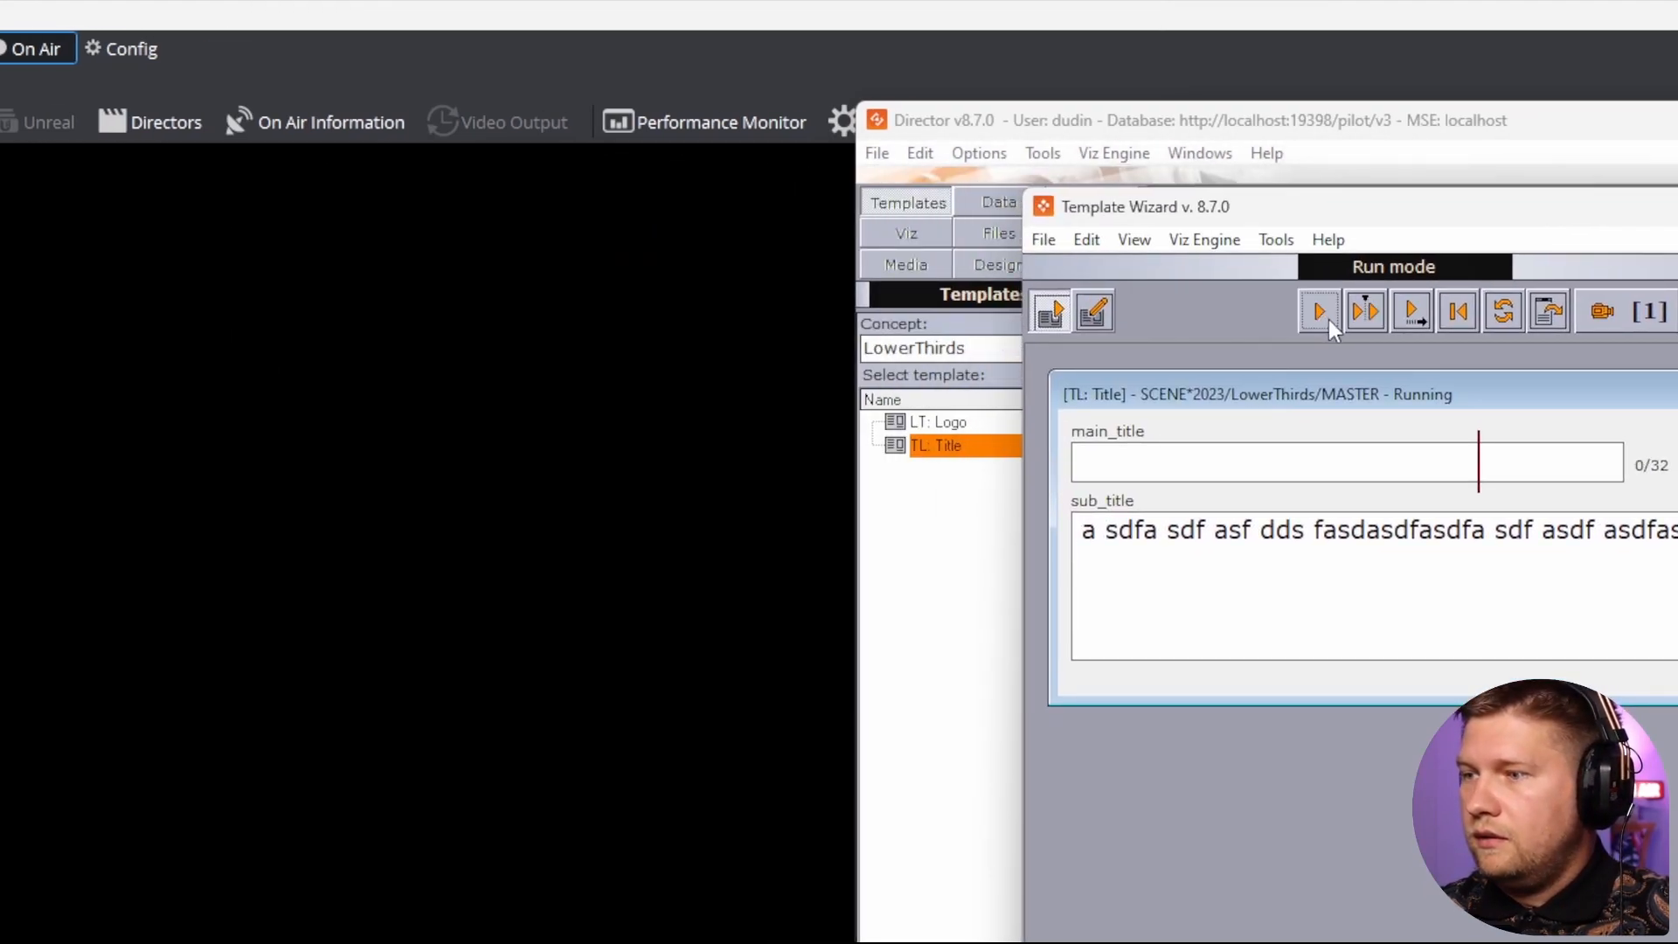
Return to design mode and enlarge the template form slightly in width and height.
{"action": "left_click_drag", "start_coordinate": [1415, 213], "coordinate": [159, 151]}
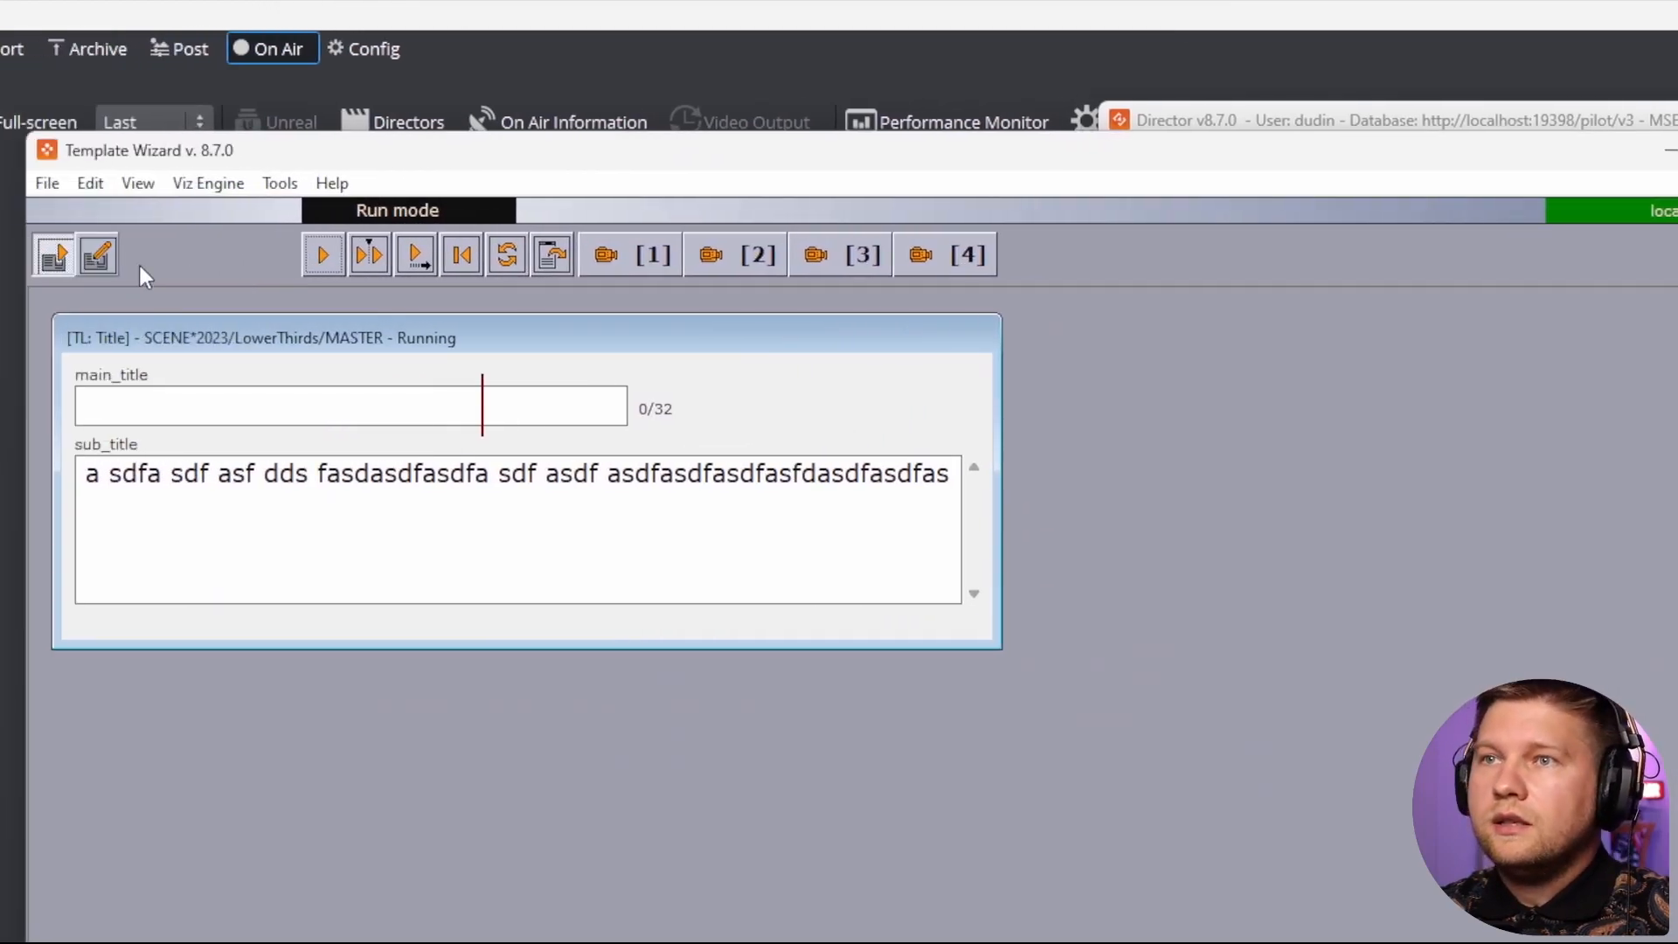
{"action": "left_click", "coordinate": [97, 255]}
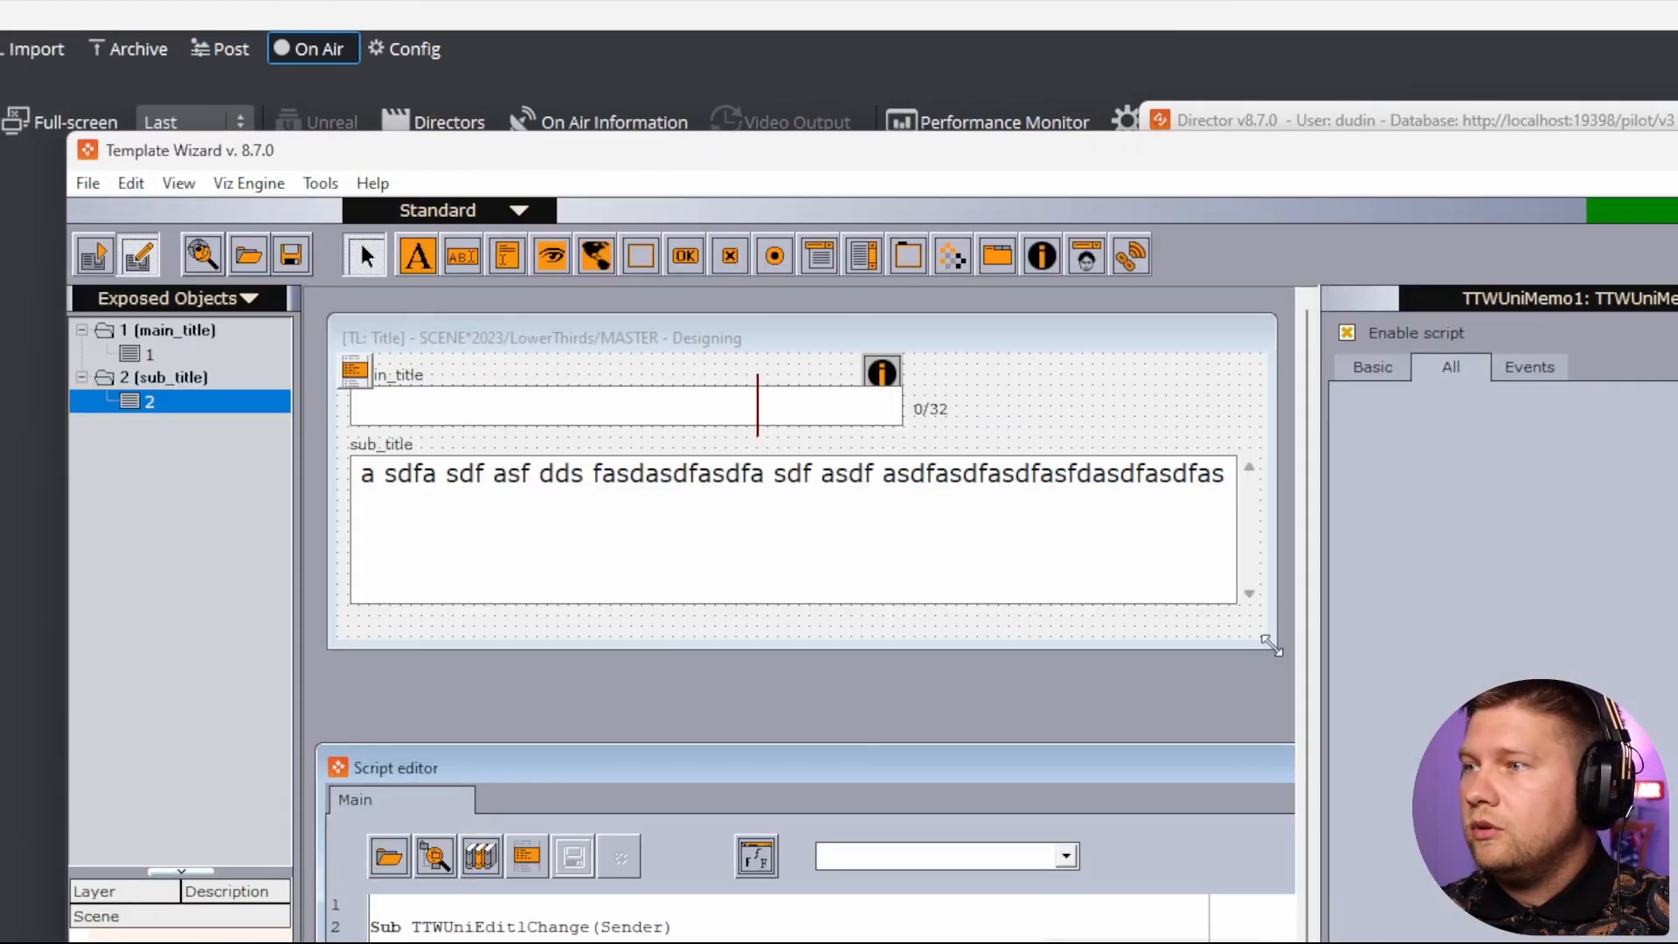
{"action": "left_click_drag", "start_coordinate": [1272, 646], "coordinate": [1294, 657]}
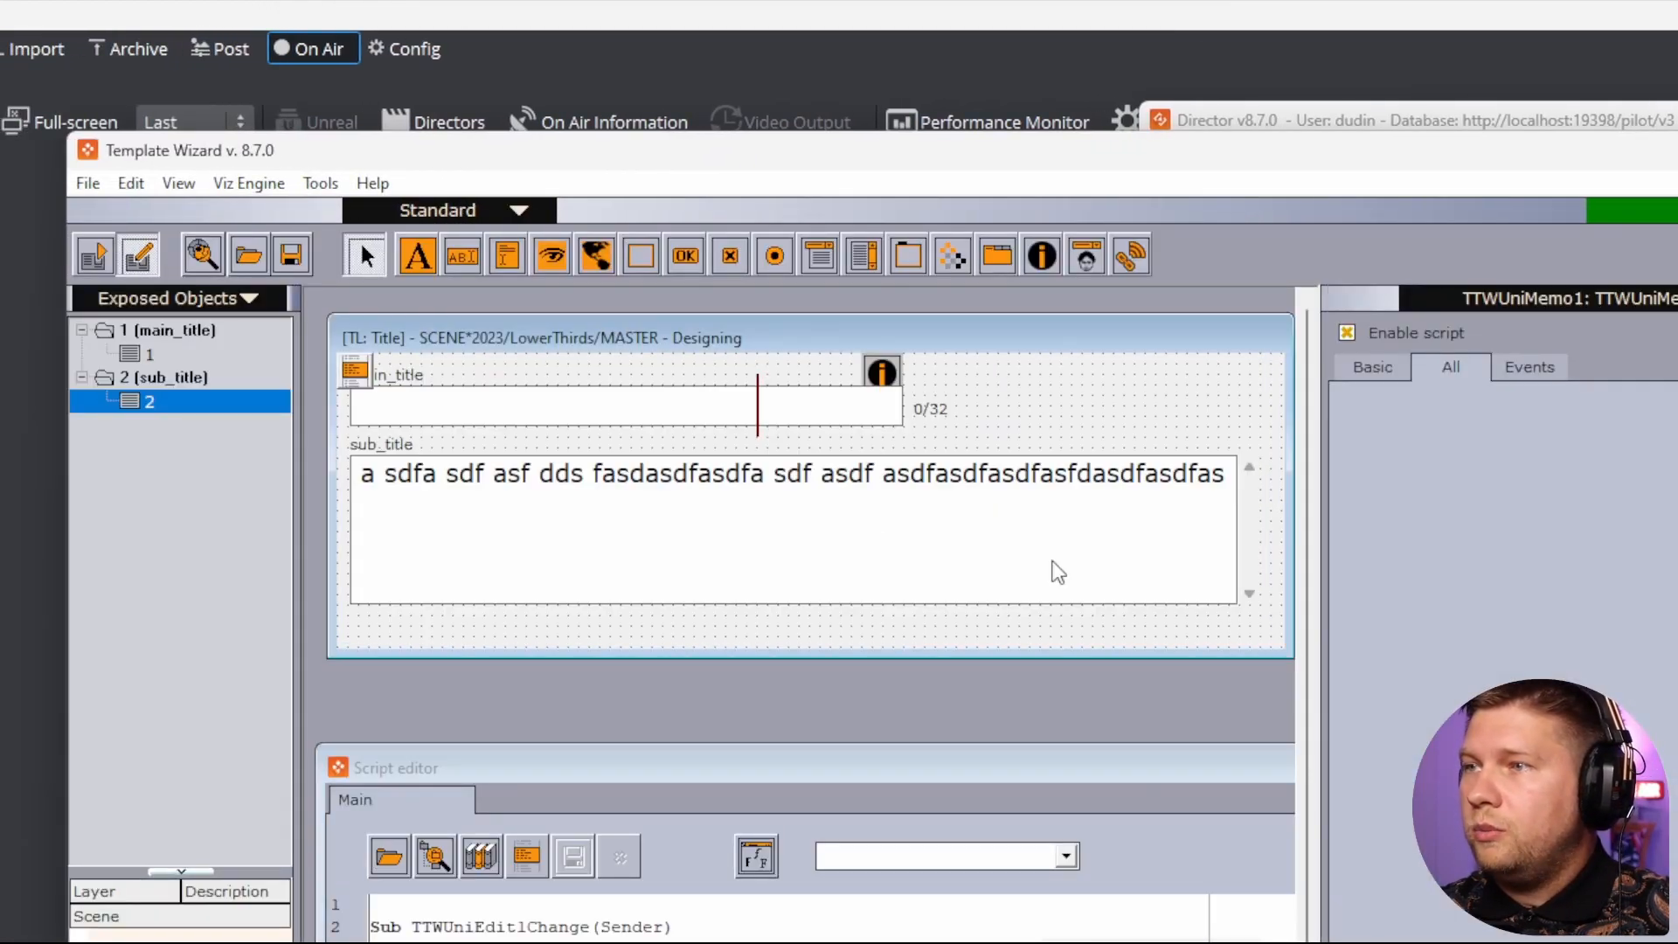
Duplicate the maroon vertical marker from main_title and place the copy at the end of the sub_title text.
{"action": "left_click", "coordinate": [758, 434]}
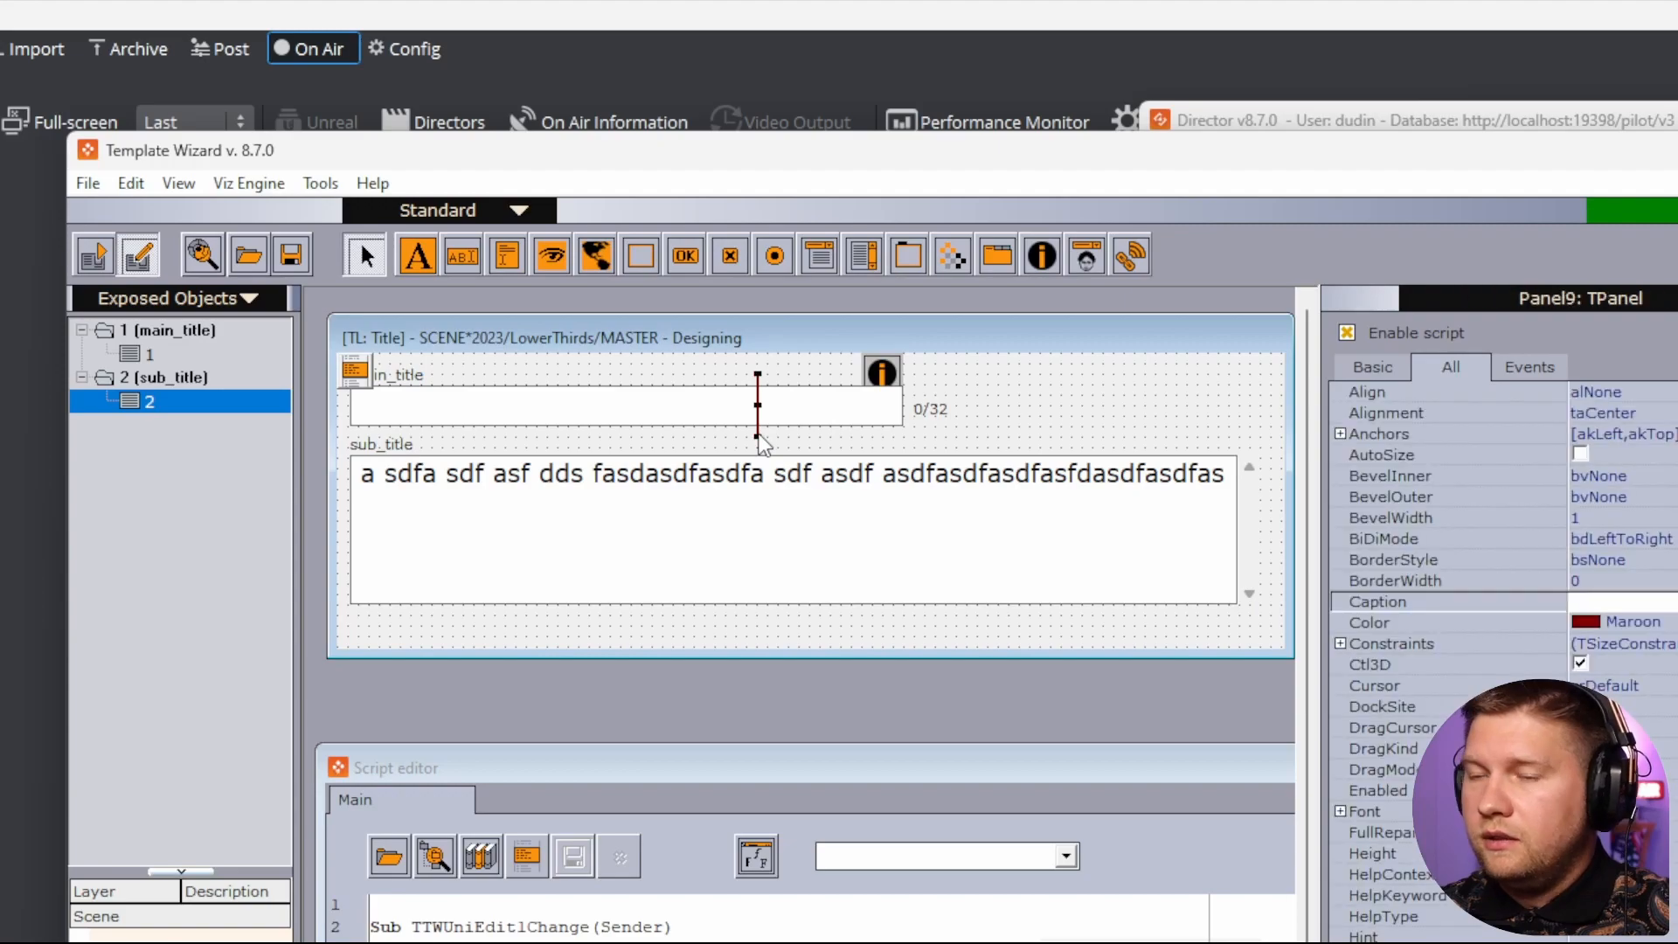
{"action": "key", "text": "ctrl+v"}
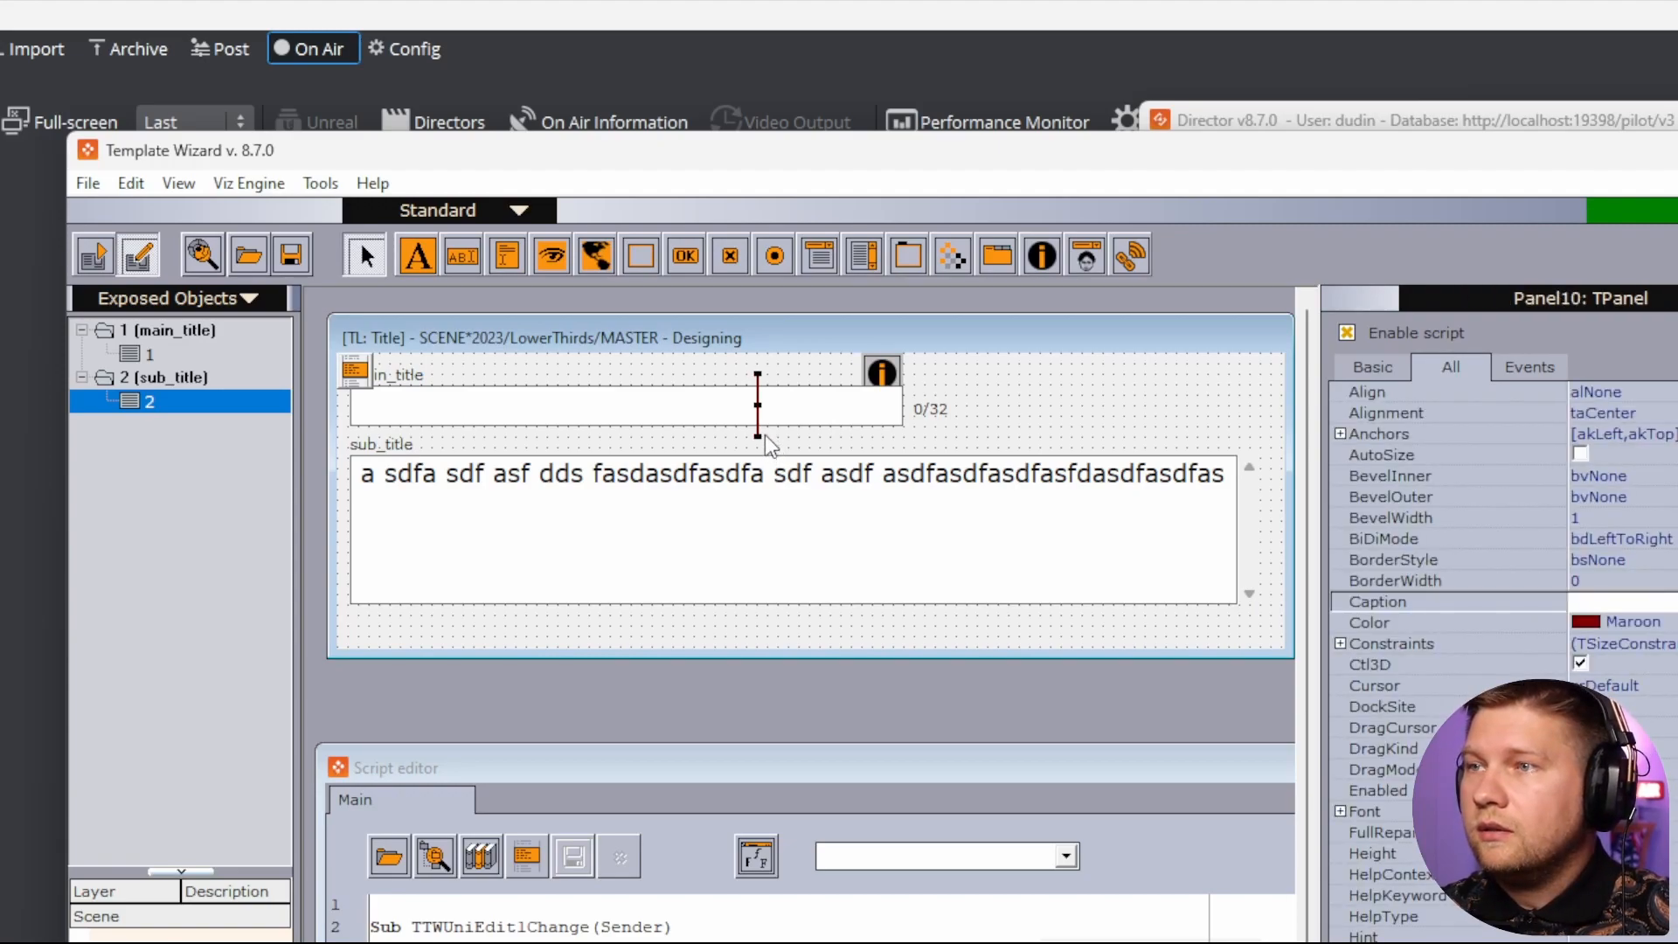
{"action": "left_click", "coordinate": [760, 432]}
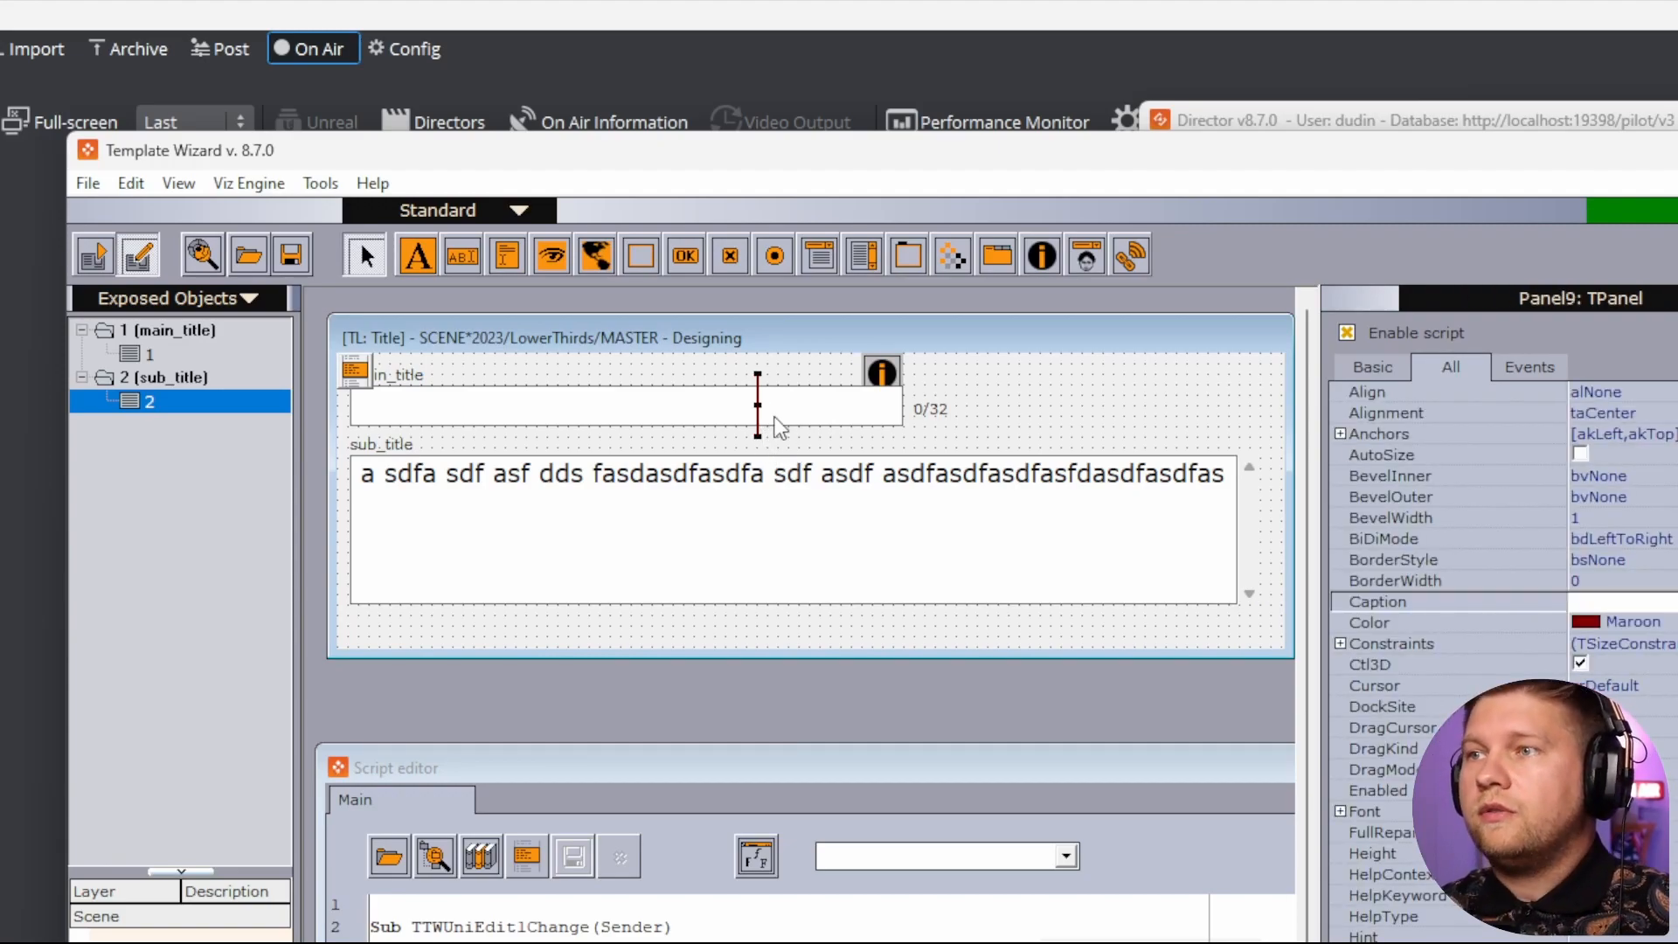
{"action": "left_click", "coordinate": [1056, 381]}
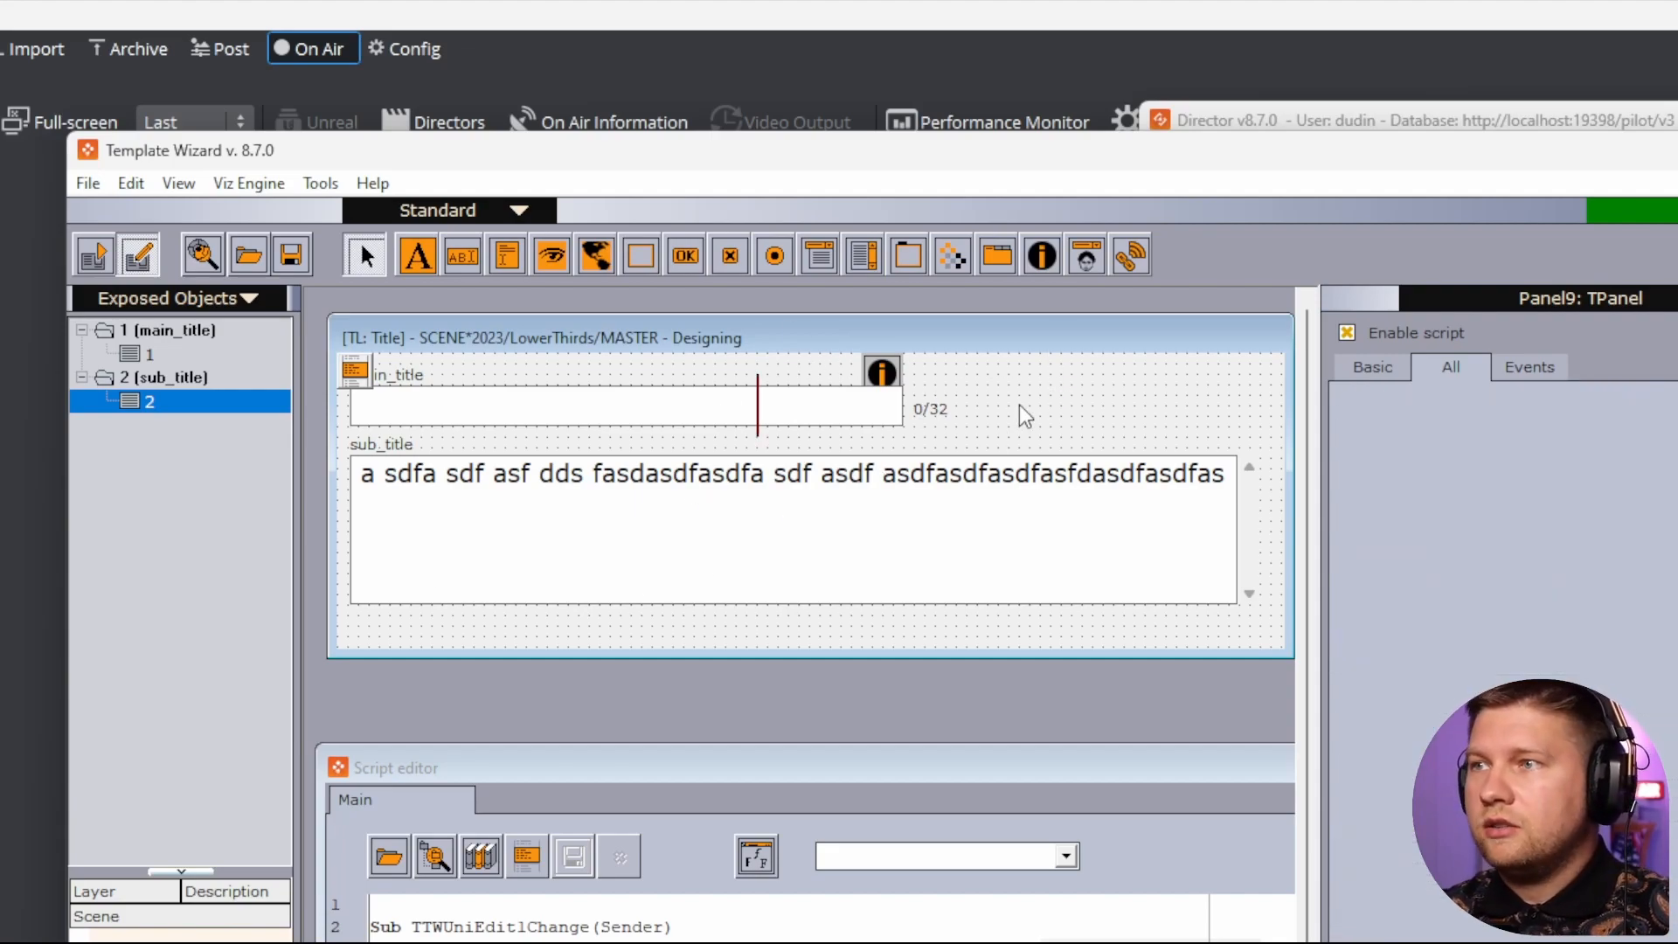
{"action": "key", "text": "ctrl+v"}
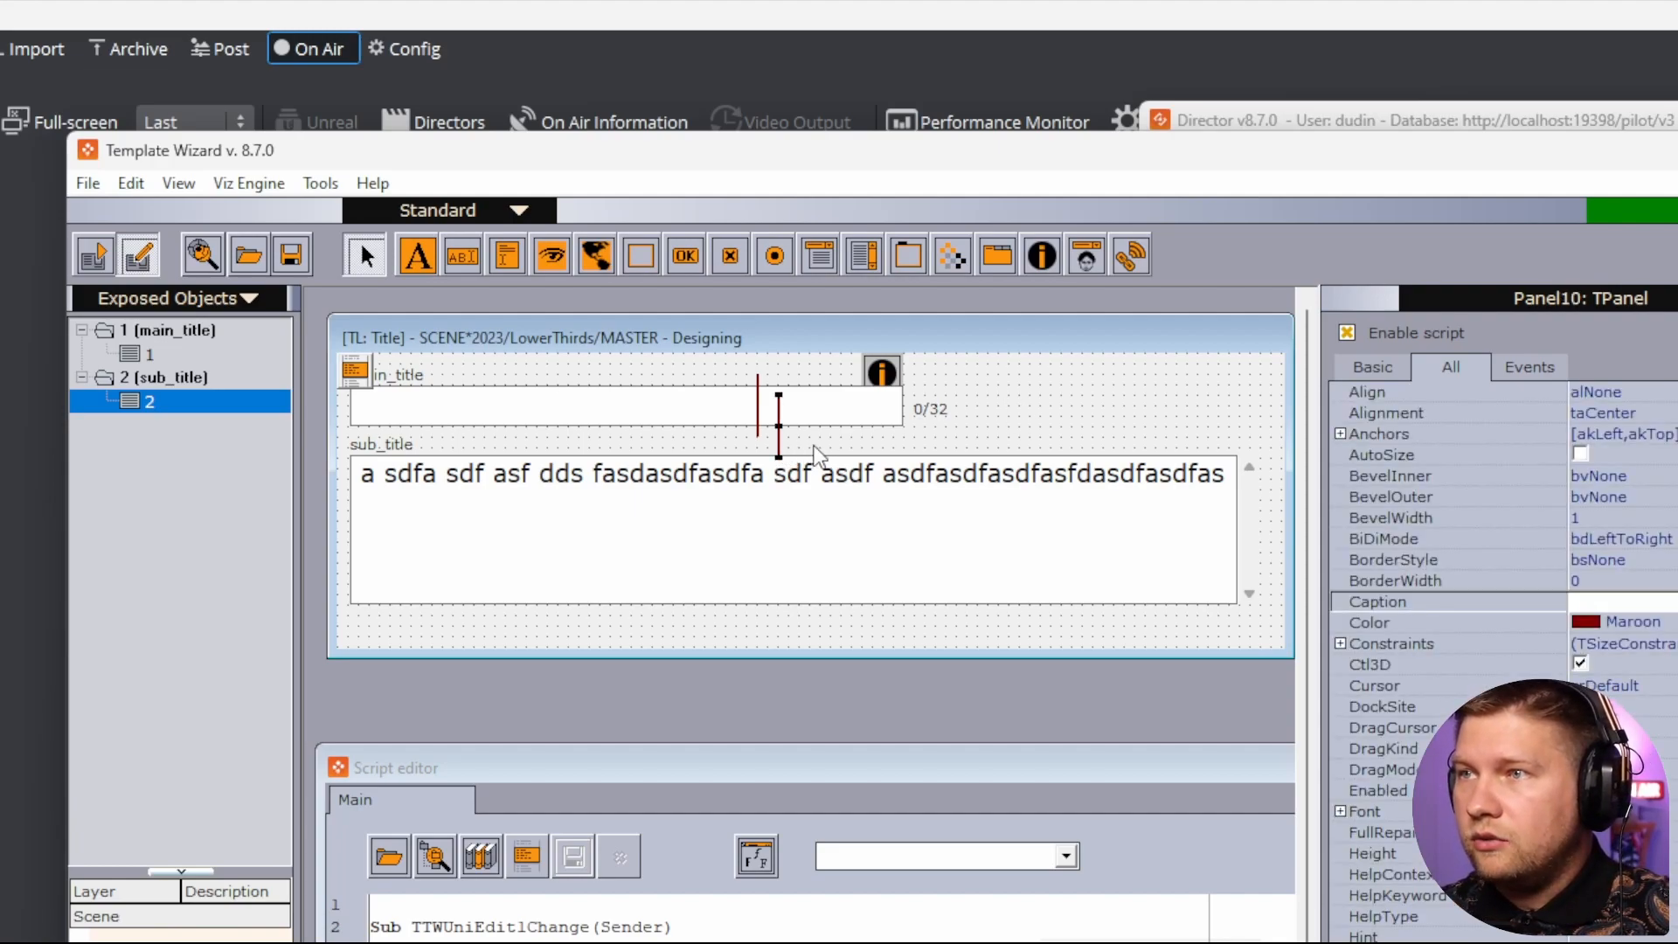
{"action": "left_click_drag", "start_coordinate": [817, 446], "coordinate": [819, 445]}
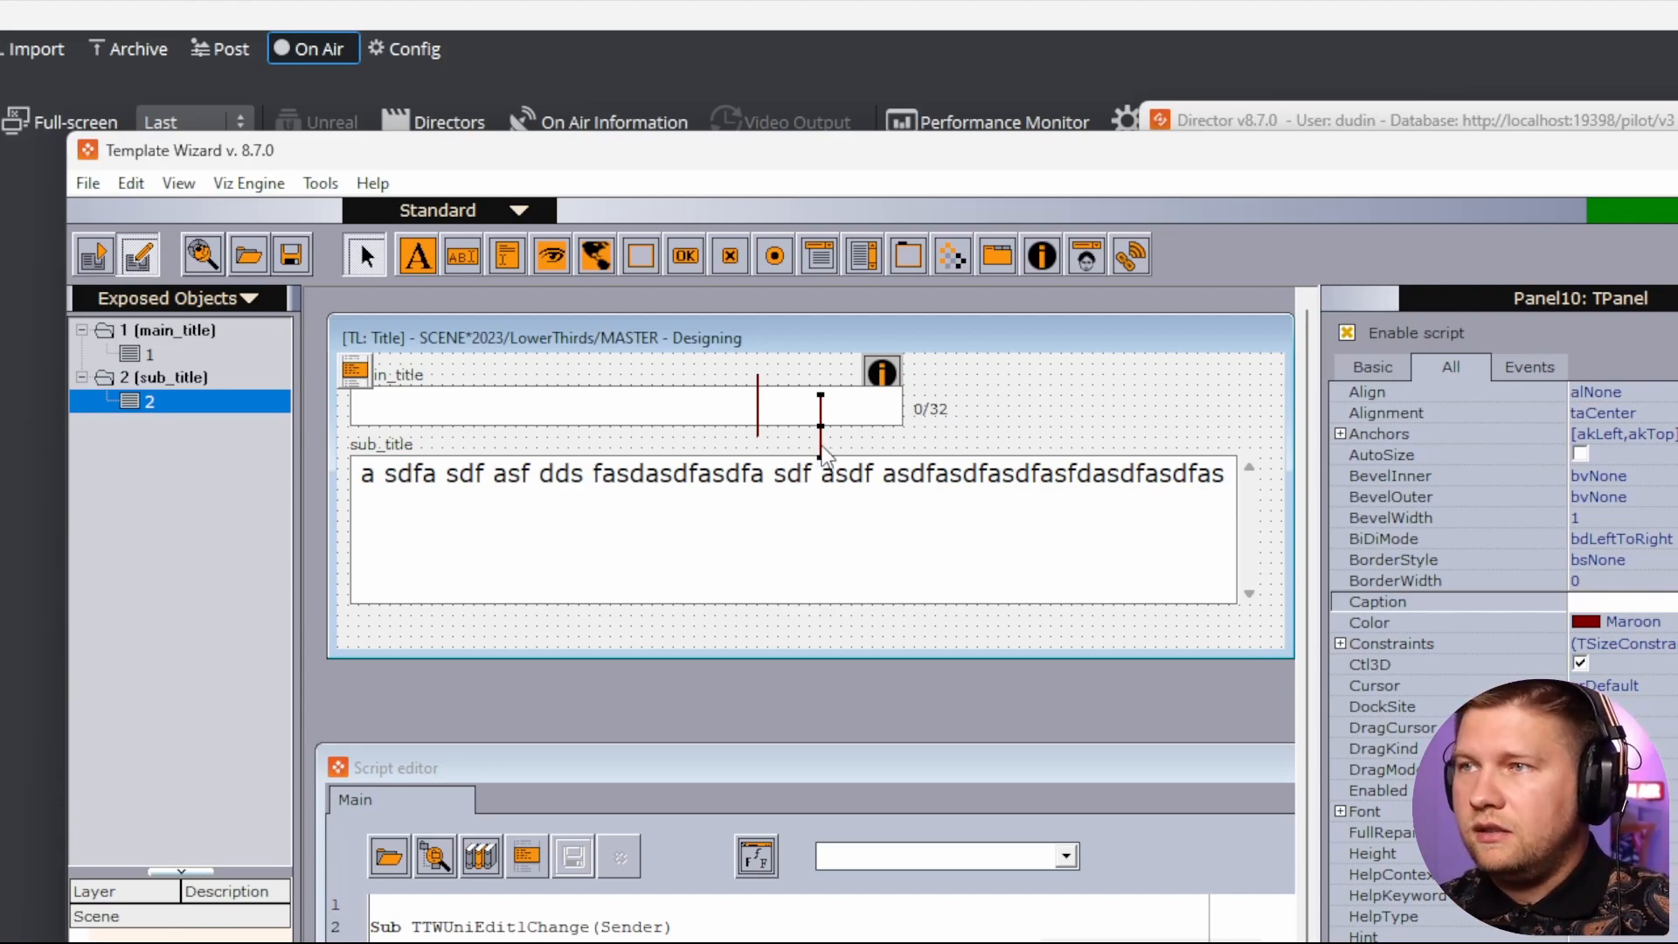
{"action": "left_click_drag", "start_coordinate": [824, 451], "coordinate": [822, 456]}
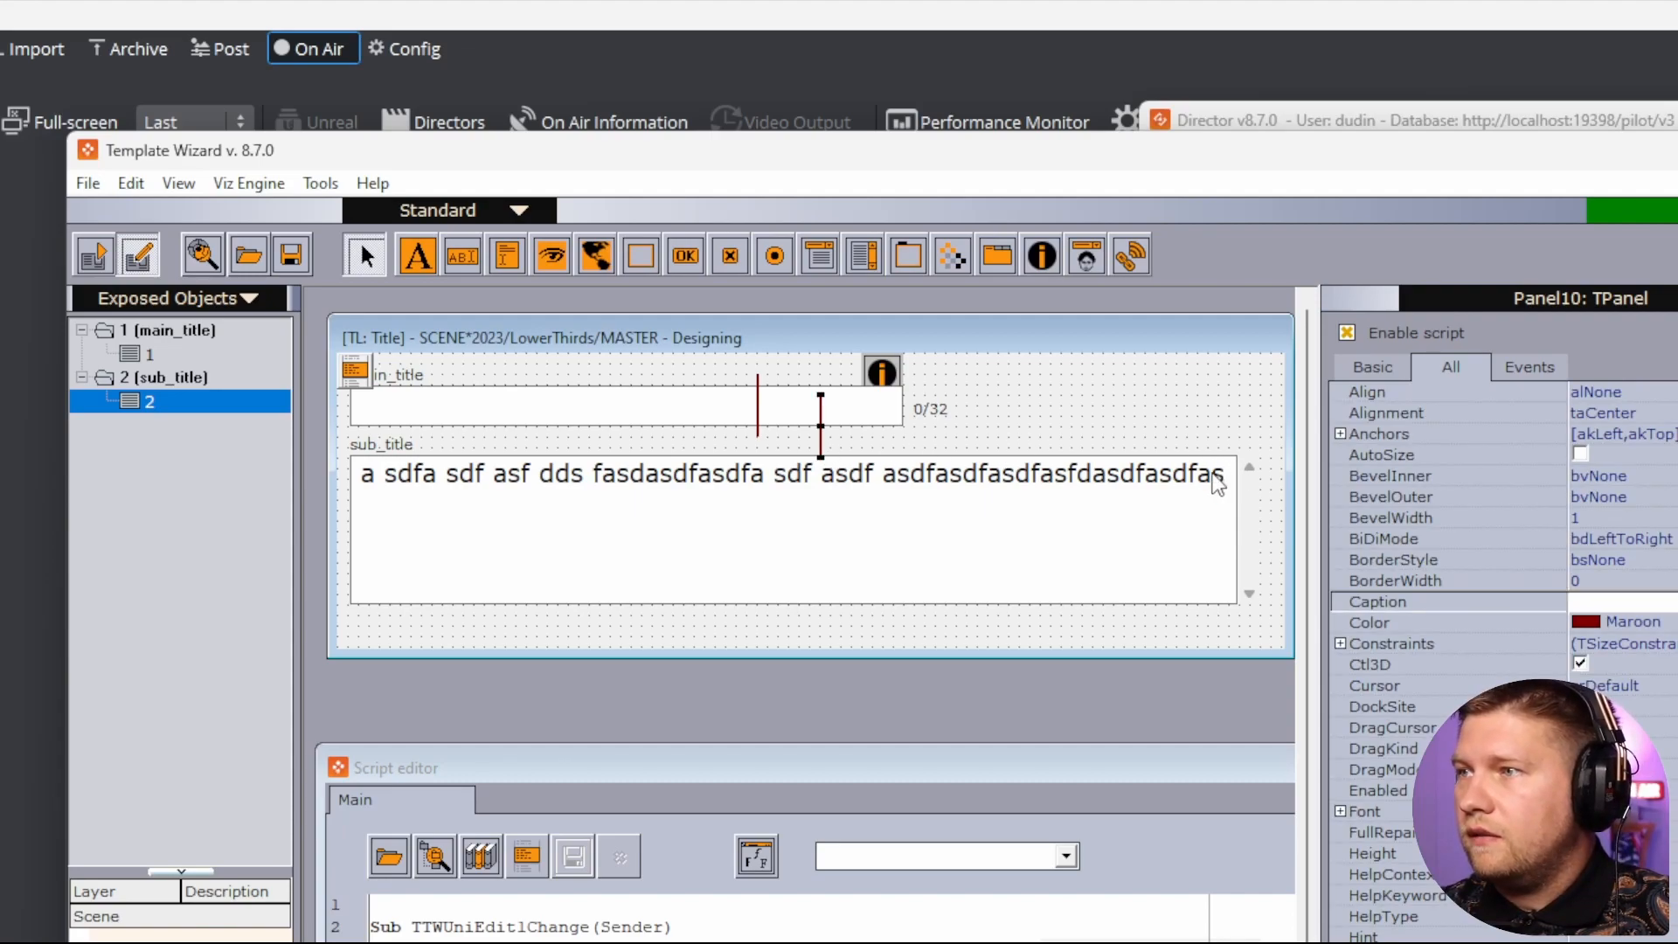
{"action": "left_click_drag", "start_coordinate": [1223, 485], "coordinate": [1223, 463]}
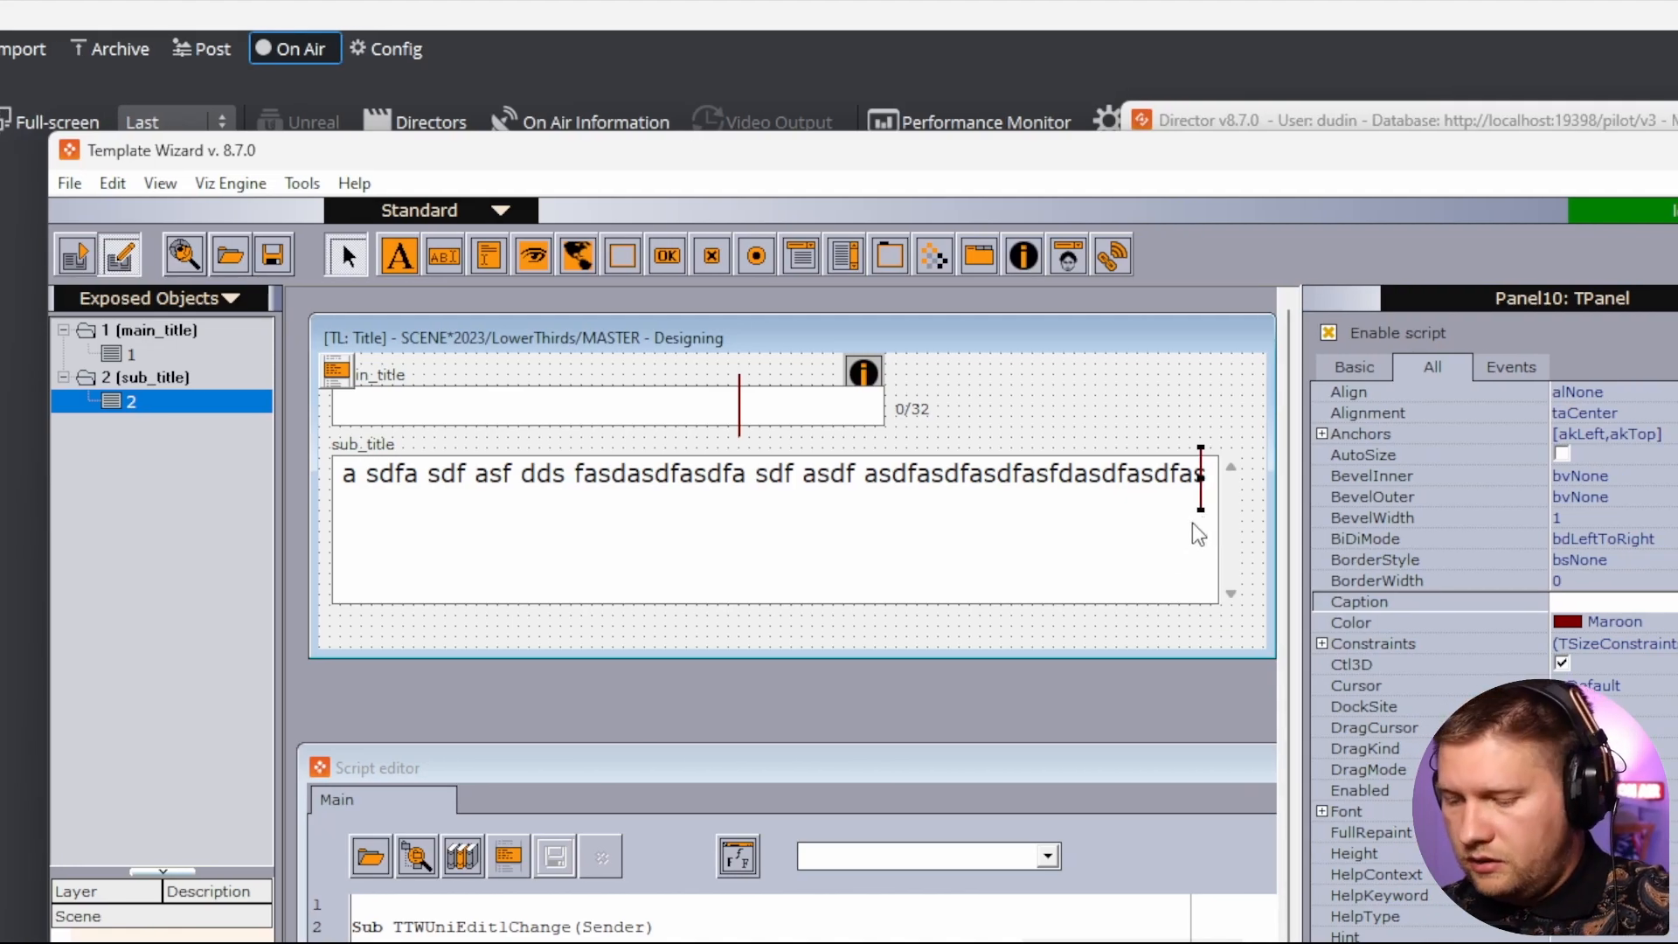
Stretch the copied maroon marker downward so it spans the full height of the sub_title box.
{"action": "key", "text": "shift+Down"}
{"action": "key", "text": "shift+Down"}
{"action": "key", "text": "shift+Down"}
{"action": "key", "text": "shift+Down"}
{"action": "key", "text": "shift+Down"}
{"action": "key", "text": "shift+Down"}
{"action": "key", "text": "shift+Down"}
{"action": "key", "text": "shift+Down"}
{"action": "key", "text": "shift+Down"}
{"action": "key", "text": "shift+Down"}
{"action": "key", "text": "shift+Down"}
{"action": "key", "text": "shift+Down"}
{"action": "key", "text": "shift+Down"}
{"action": "key", "text": "shift+Down"}
{"action": "key", "text": "shift+Down"}
{"action": "key", "text": "shift+Down"}
{"action": "key", "text": "shift+Down"}
{"action": "key", "text": "shift+Down"}
{"action": "key", "text": "shift+Down"}
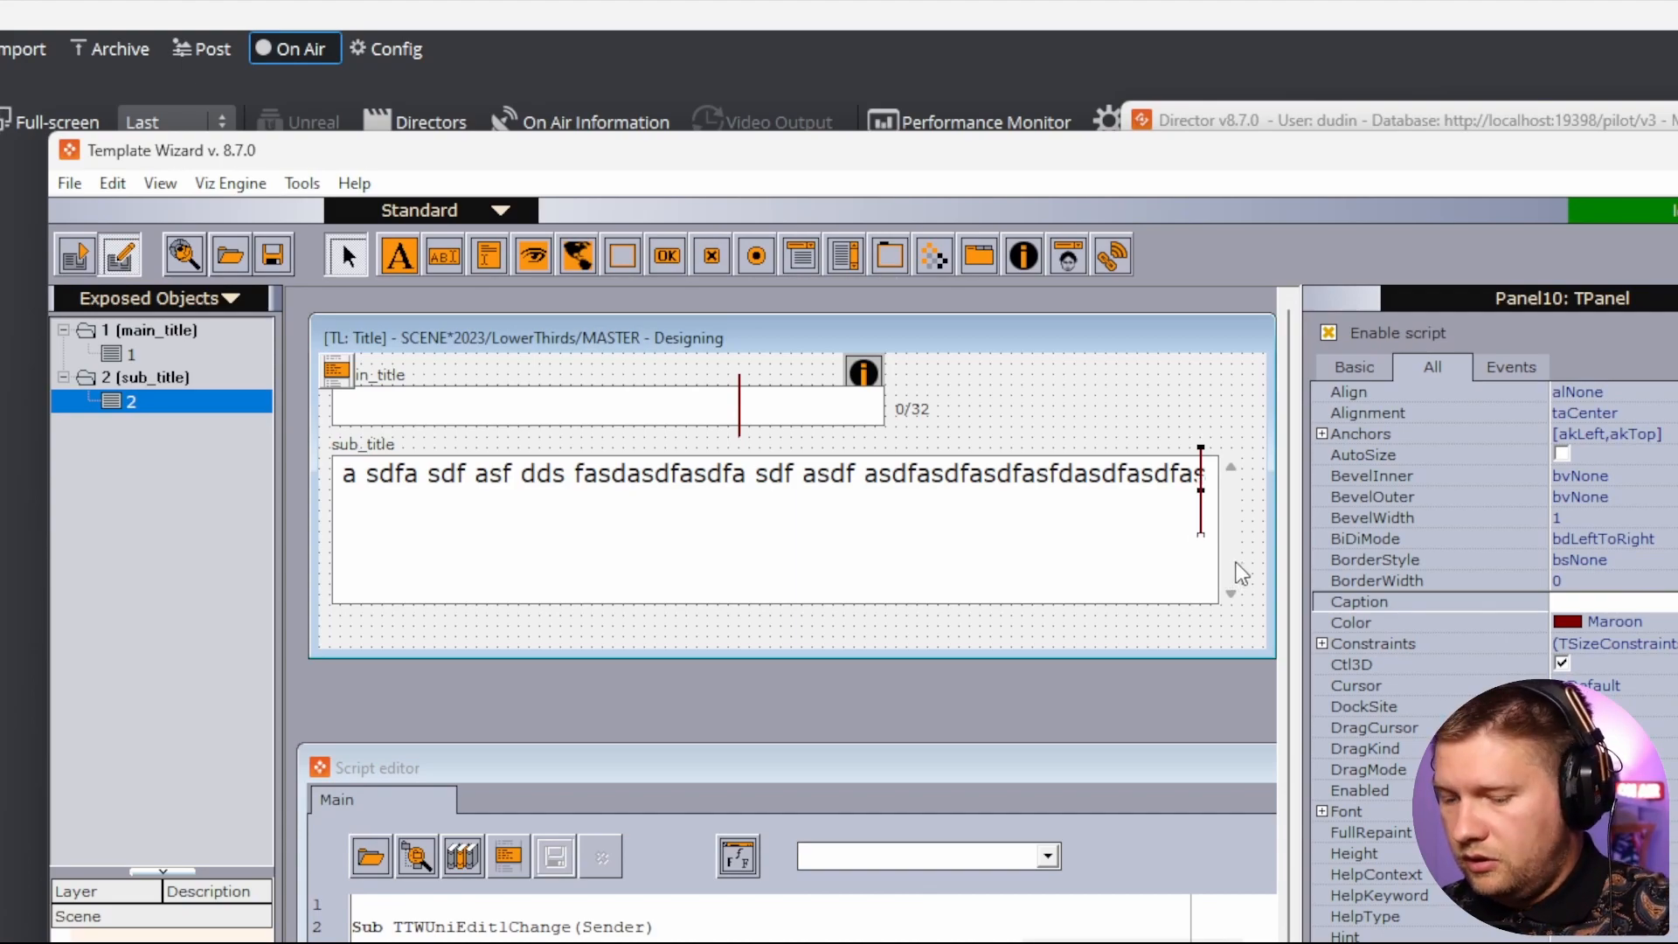
{"action": "key", "text": "shift+Down"}
{"action": "key", "text": "shift+Down"}
{"action": "key", "text": "shift+Down"}
{"action": "key", "text": "shift+Down"}
{"action": "key", "text": "shift+Down"}
{"action": "key", "text": "shift+Down"}
{"action": "key", "text": "shift+Down"}
{"action": "key", "text": "shift+Down"}
{"action": "key", "text": "shift+Down"}
{"action": "key", "text": "shift+Down"}
{"action": "key", "text": "shift+Down"}
{"action": "key", "text": "shift+Down"}
{"action": "key", "text": "shift+Down"}
{"action": "key", "text": "shift+Down"}
{"action": "key", "text": "shift+Down"}
{"action": "key", "text": "shift+Down"}
{"action": "key", "text": "shift+Down"}
{"action": "key", "text": "shift+Down"}
{"action": "key", "text": "shift+Down"}
{"action": "key", "text": "shift+Down"}
{"action": "key", "text": "shift+Down"}
{"action": "key", "text": "shift+Down"}
{"action": "key", "text": "shift+Down"}
{"action": "key", "text": "shift+Down"}
{"action": "key", "text": "shift+Down"}
{"action": "key", "text": "shift+Down"}
{"action": "key", "text": "shift+Down"}
{"action": "key", "text": "shift+Down"}
{"action": "key", "text": "shift+Down"}
{"action": "key", "text": "shift+Down"}
{"action": "key", "text": "shift+Down"}
{"action": "key", "text": "shift+Down"}
{"action": "key", "text": "shift+Down"}
{"action": "key", "text": "shift+Down"}
{"action": "key", "text": "shift+Down"}
{"action": "key", "text": "shift+Down"}
{"action": "key", "text": "shift+Down"}
{"action": "key", "text": "shift+Down"}
{"action": "key", "text": "shift+Down"}
{"action": "key", "text": "shift+Down"}
{"action": "key", "text": "shift+Down"}
{"action": "key", "text": "shift+Down"}
{"action": "key", "text": "shift+Down"}
{"action": "left_click", "coordinate": [1186, 553]}
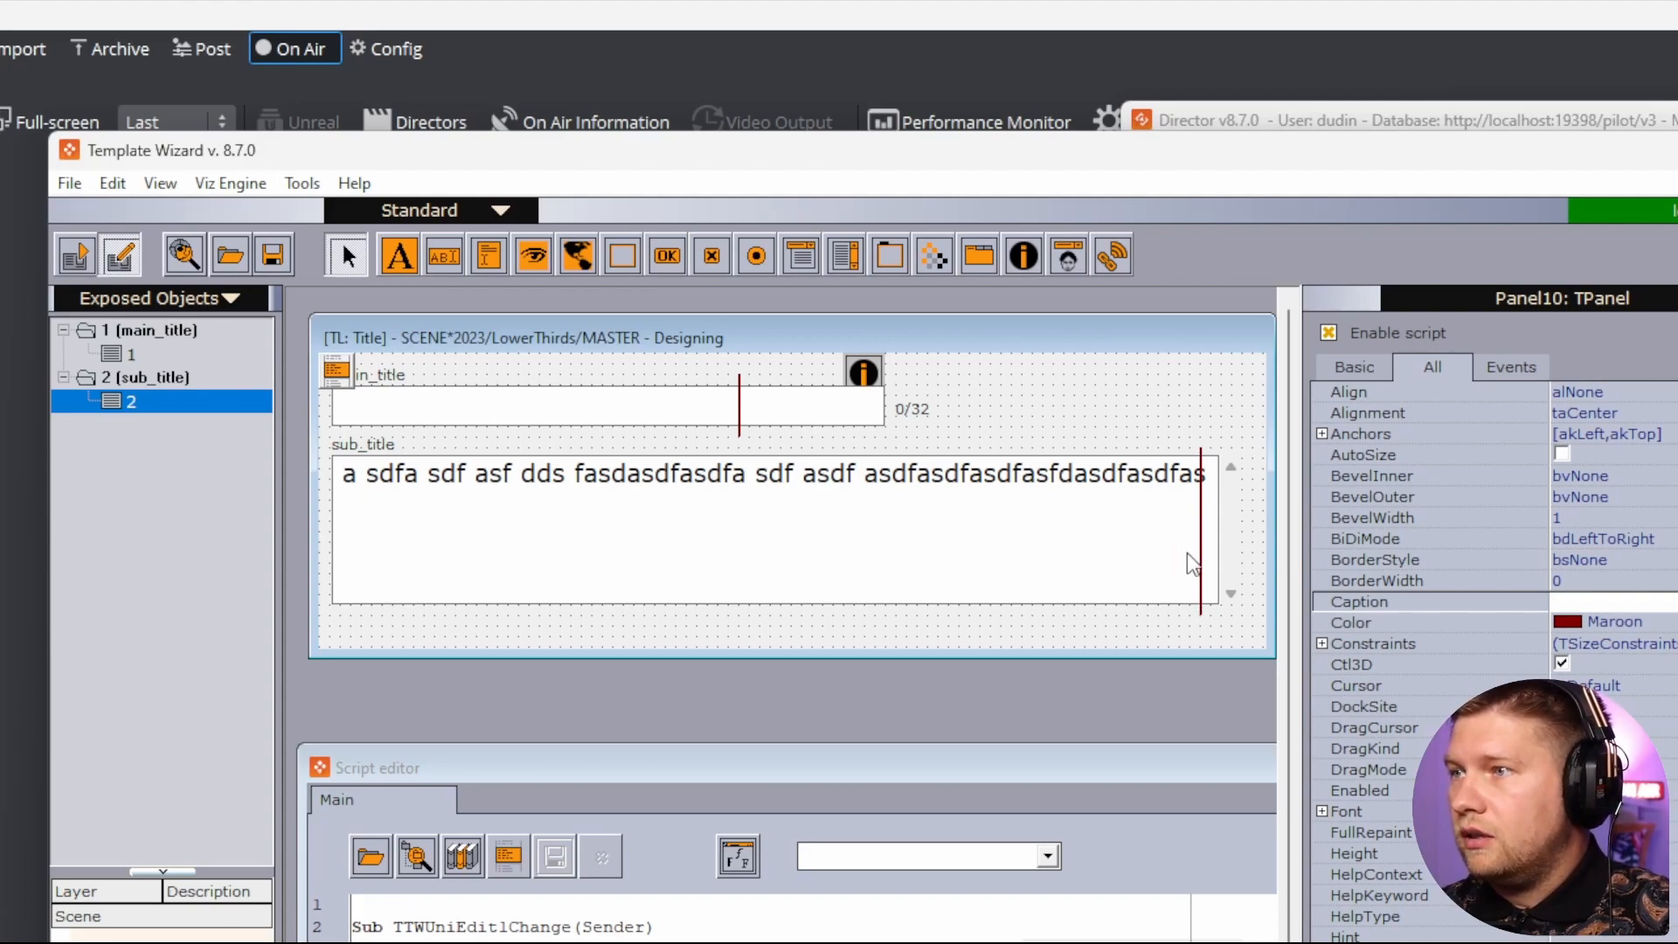
Widen the form and extend the sub_title box past the marker, trimming the form's height to fit.
{"action": "left_click_drag", "start_coordinate": [141, 597], "coordinate": [141, 597]}
{"action": "left_click_drag", "start_coordinate": [1365, 571], "coordinate": [1462, 573]}
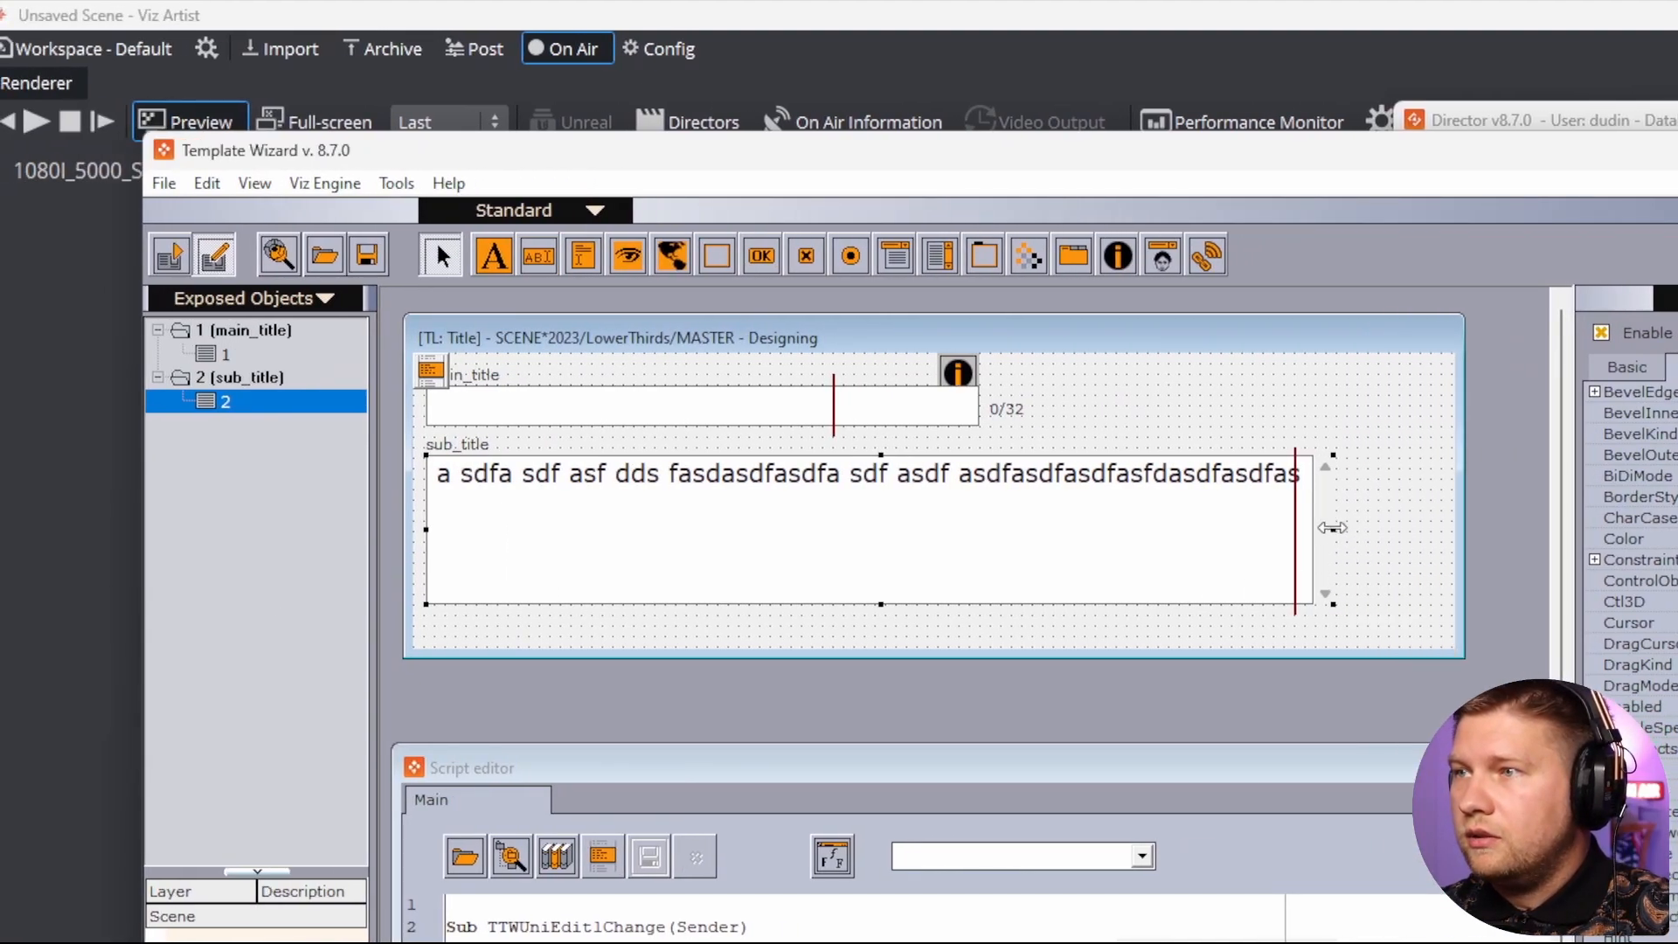
{"action": "left_click_drag", "start_coordinate": [1397, 534], "coordinate": [1415, 534]}
{"action": "left_click_drag", "start_coordinate": [1423, 654], "coordinate": [1435, 580]}
Open the MaxLength property of the sub_title memo.
{"action": "left_click", "coordinate": [1294, 411]}
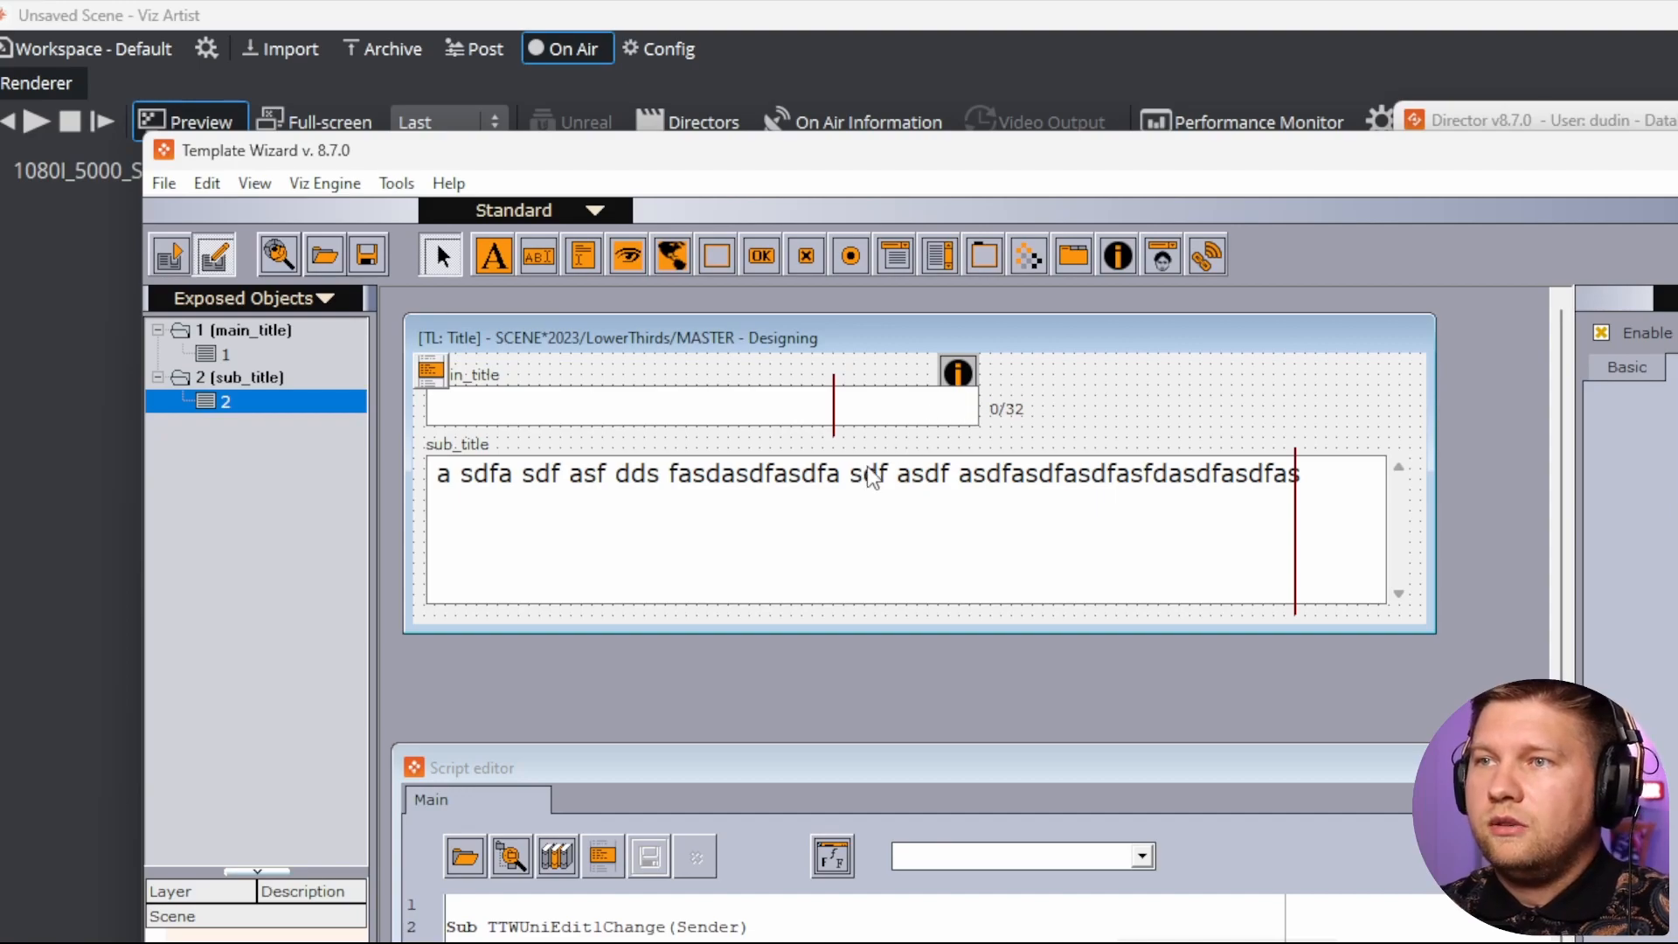
{"action": "left_click", "coordinate": [1024, 568]}
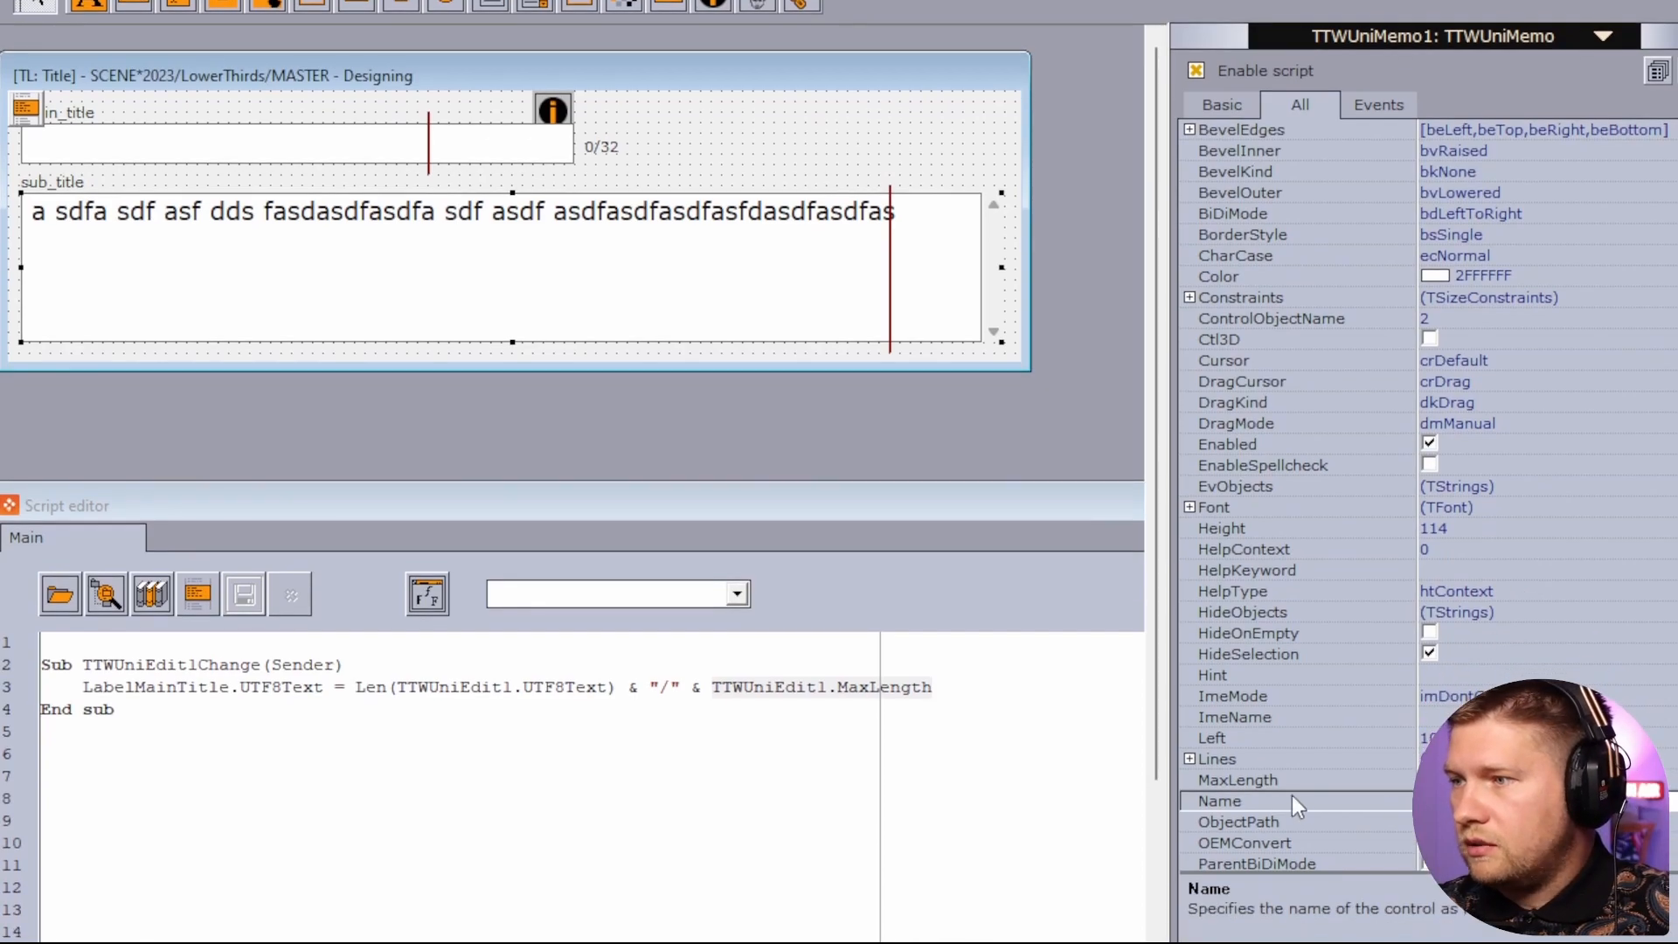
{"action": "left_click", "coordinate": [1288, 831]}
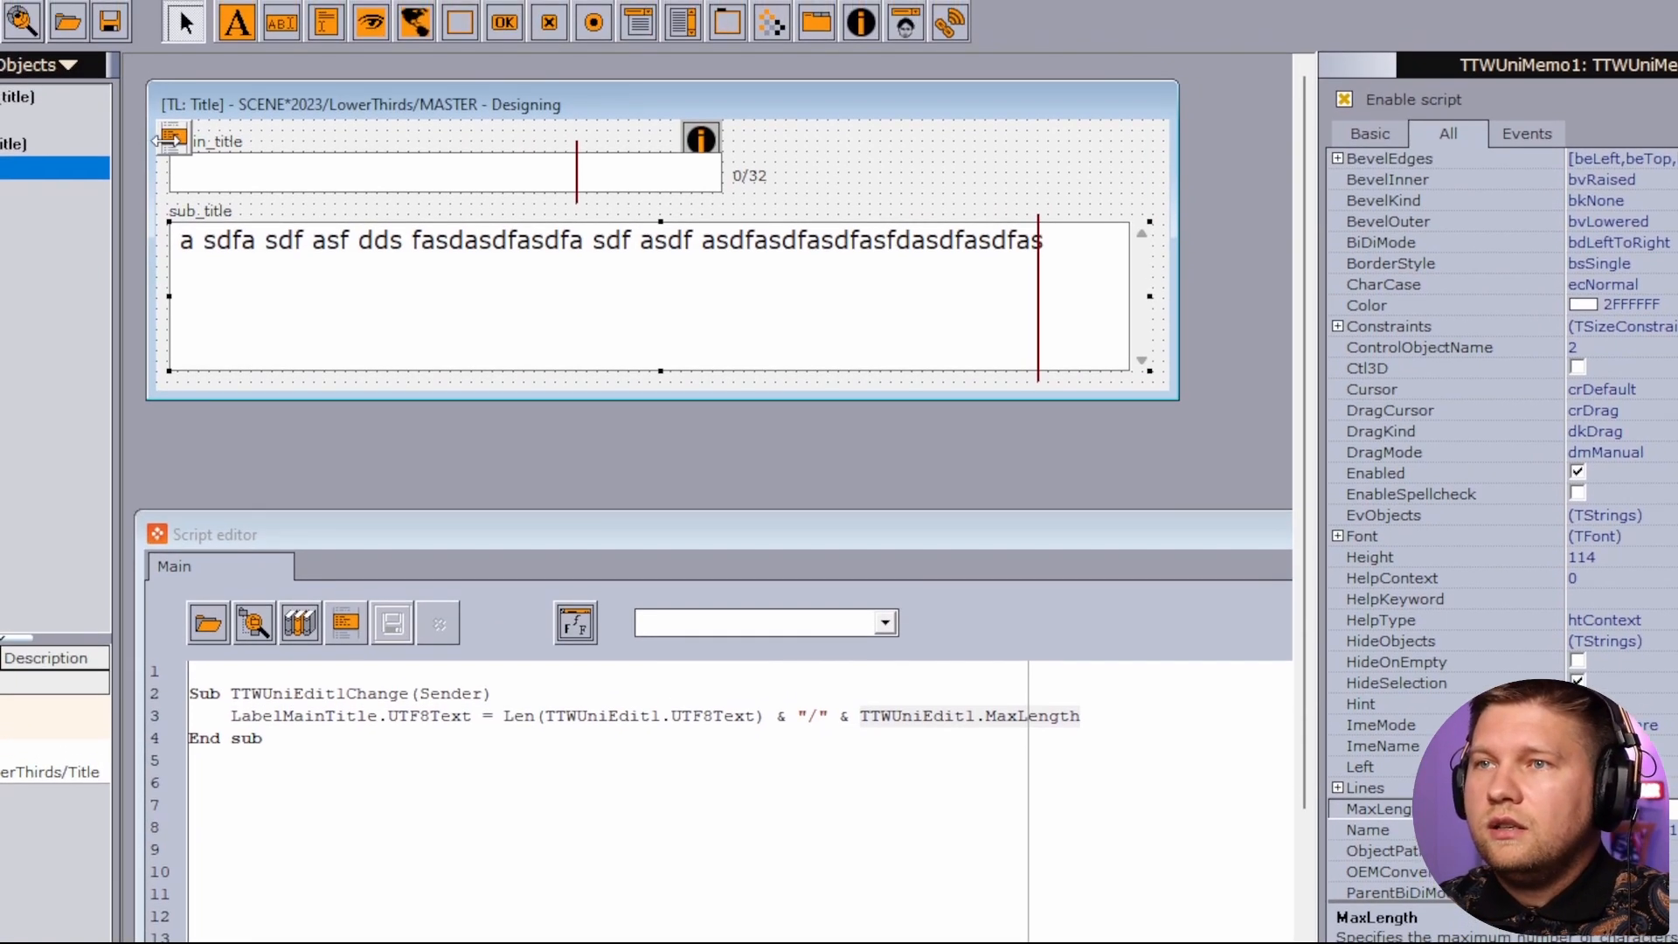
Move the scripter and template info components side by side into the empty area beside the main_title counter.
{"action": "left_click", "coordinate": [26, 110]}
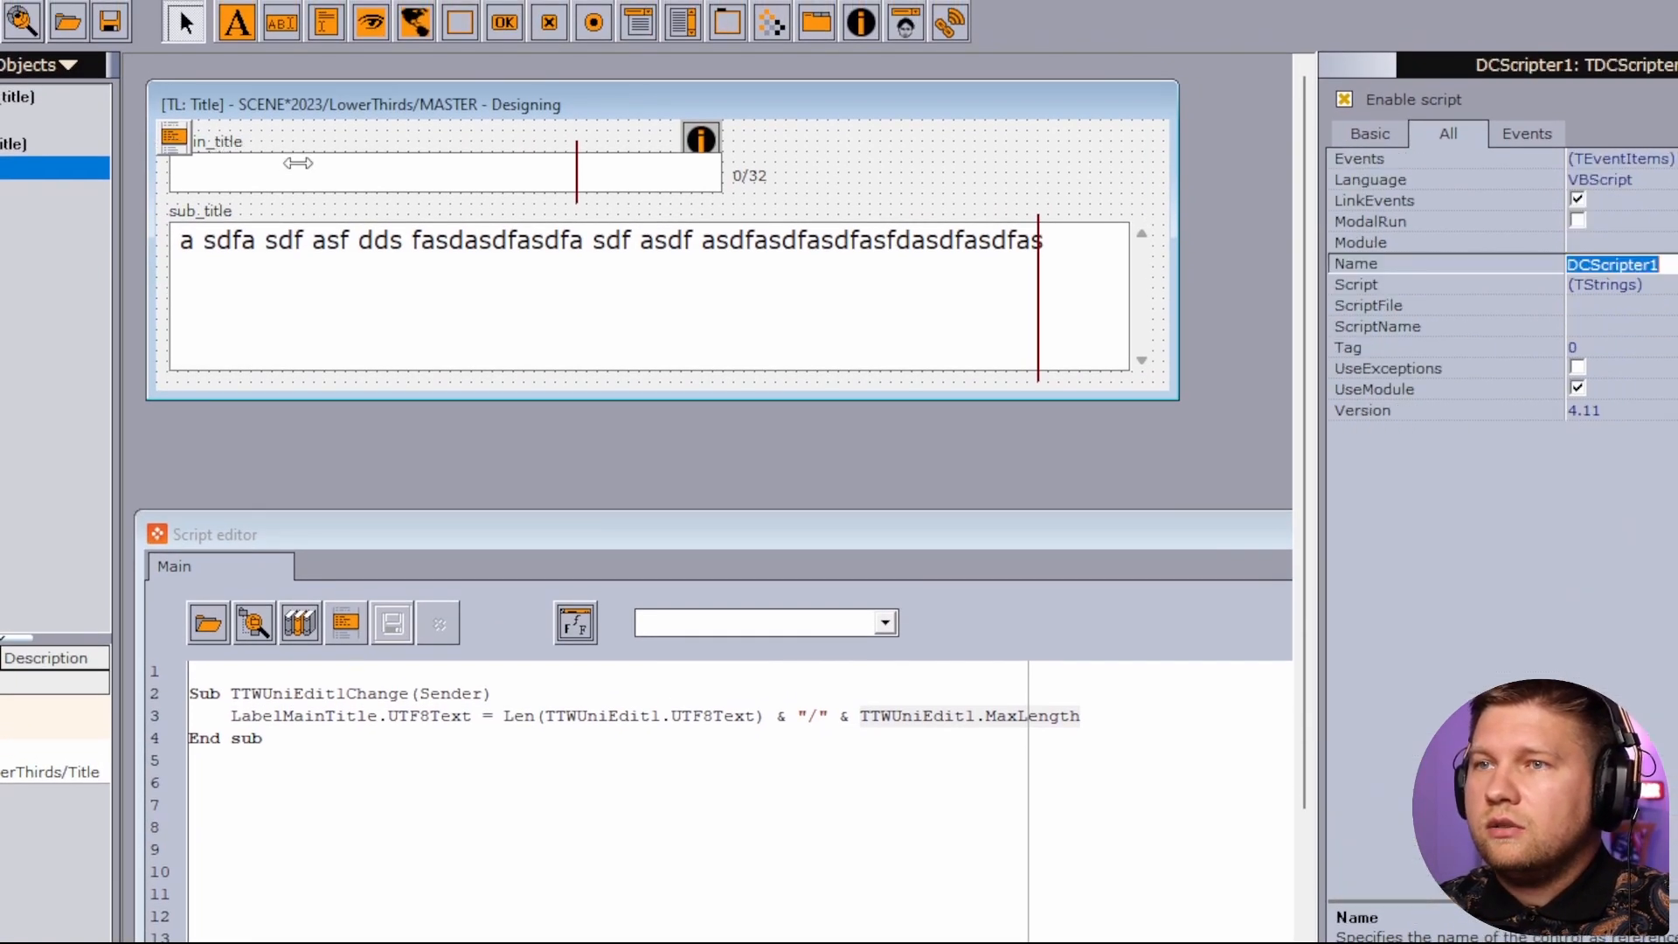
{"action": "left_click_drag", "start_coordinate": [779, 167], "coordinate": [847, 179]}
{"action": "left_click_drag", "start_coordinate": [709, 144], "coordinate": [901, 174]}
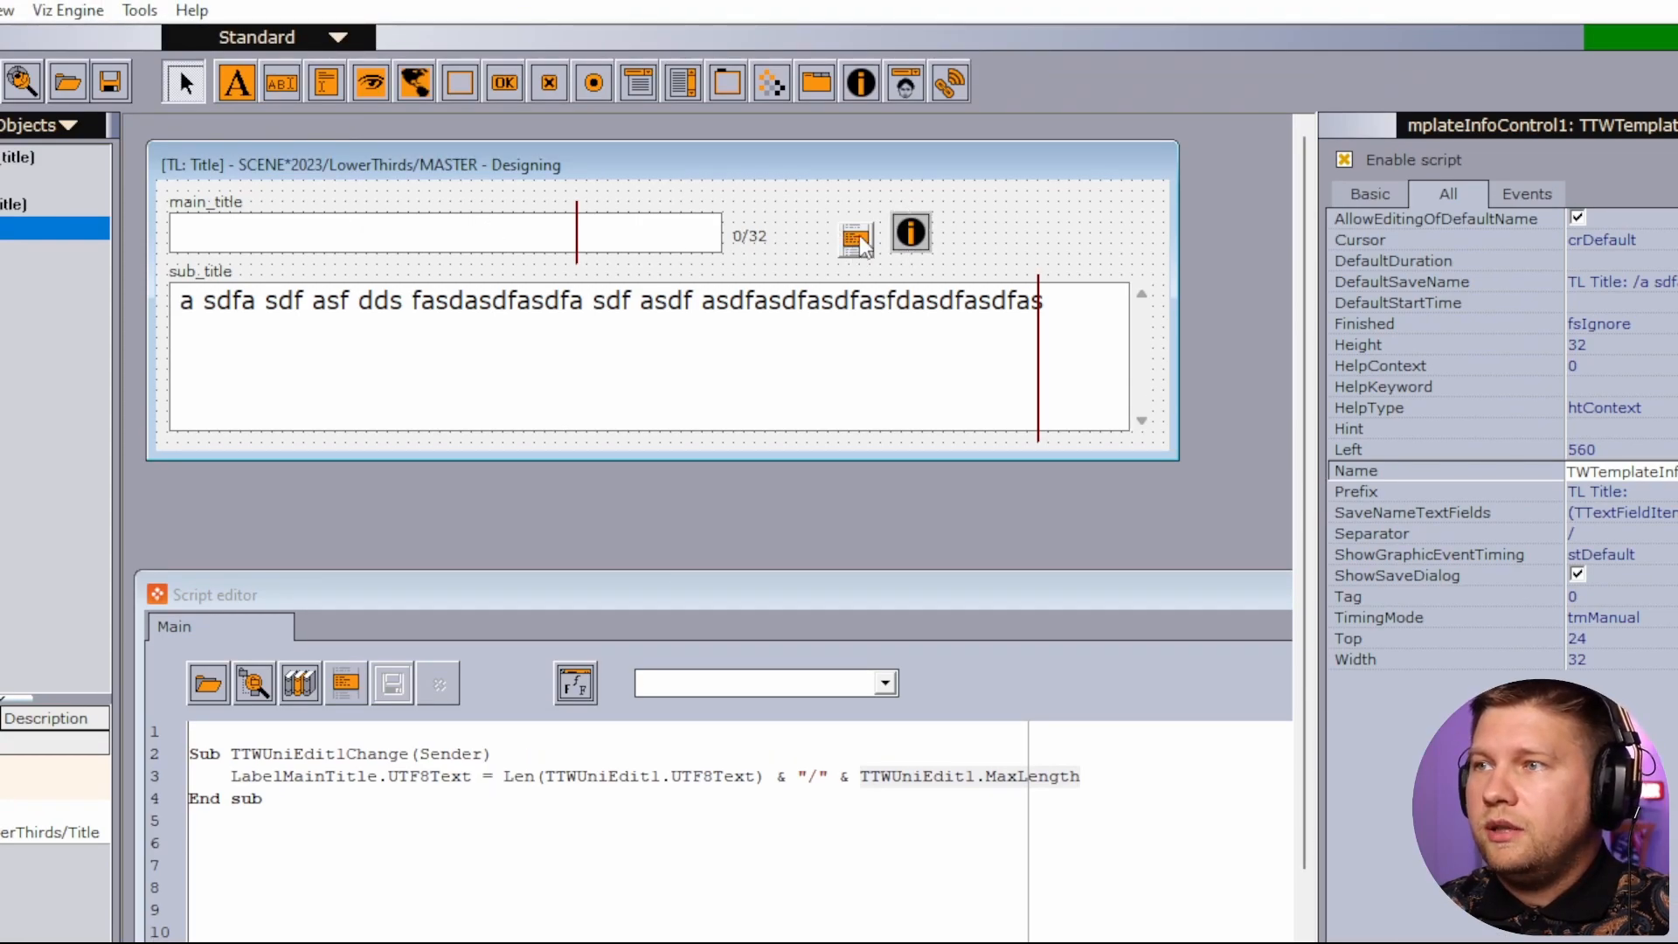
{"action": "left_click", "coordinate": [863, 187]}
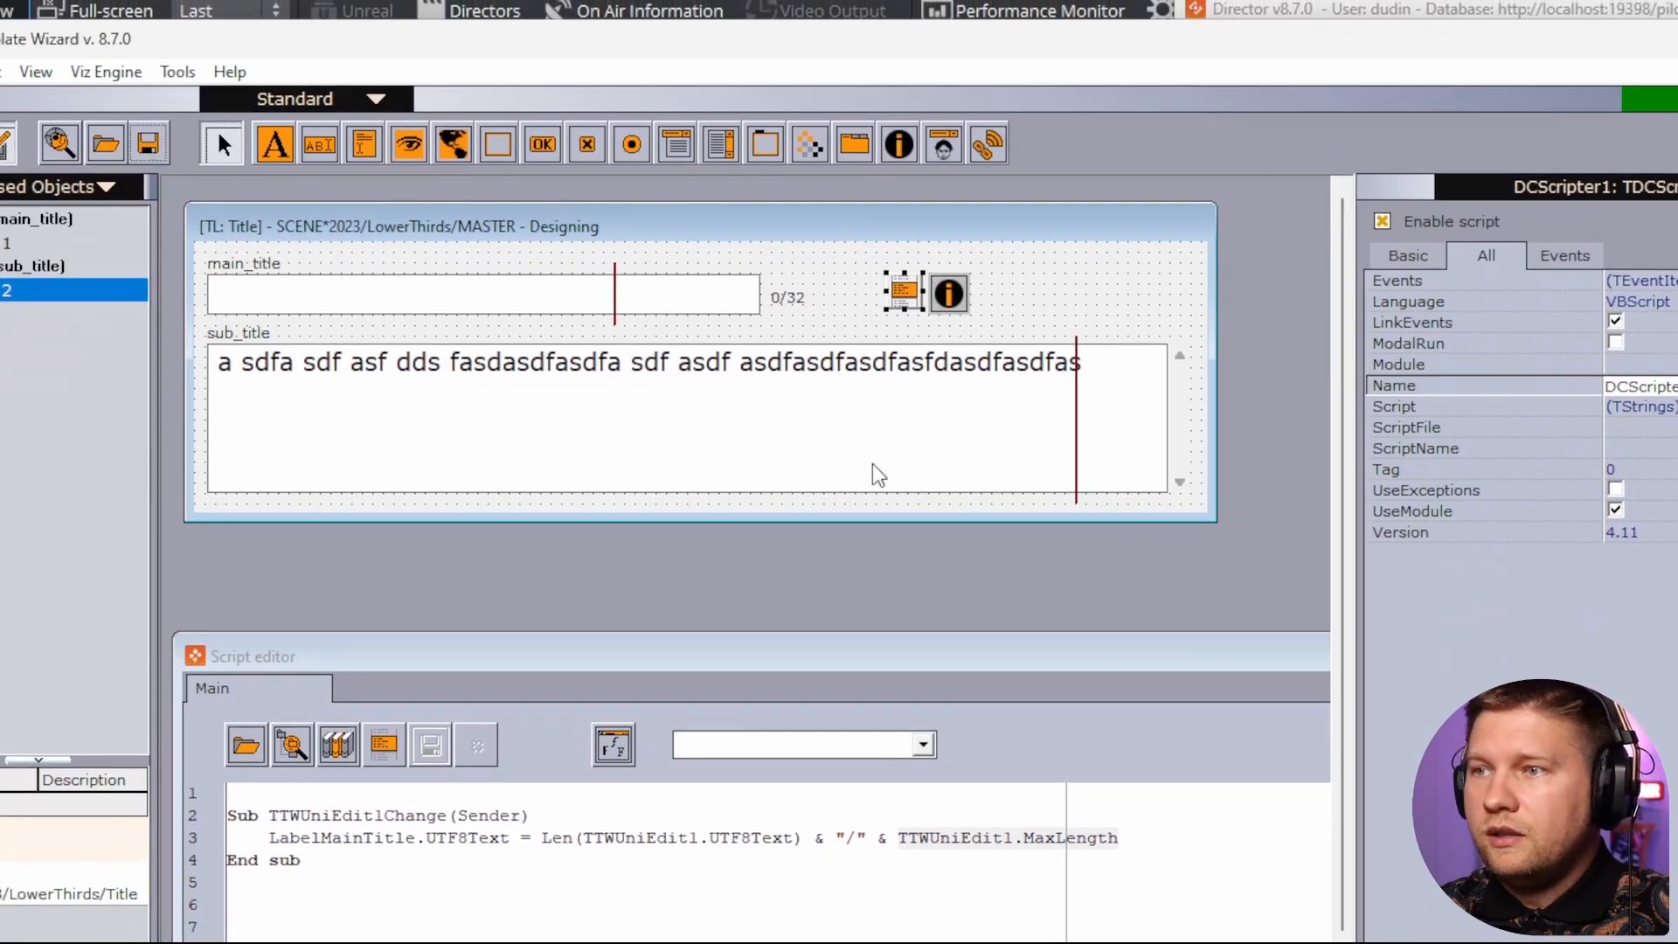
Save the template over the existing TL: Title and reload it in Director.
{"action": "key", "text": "ctrl+s"}
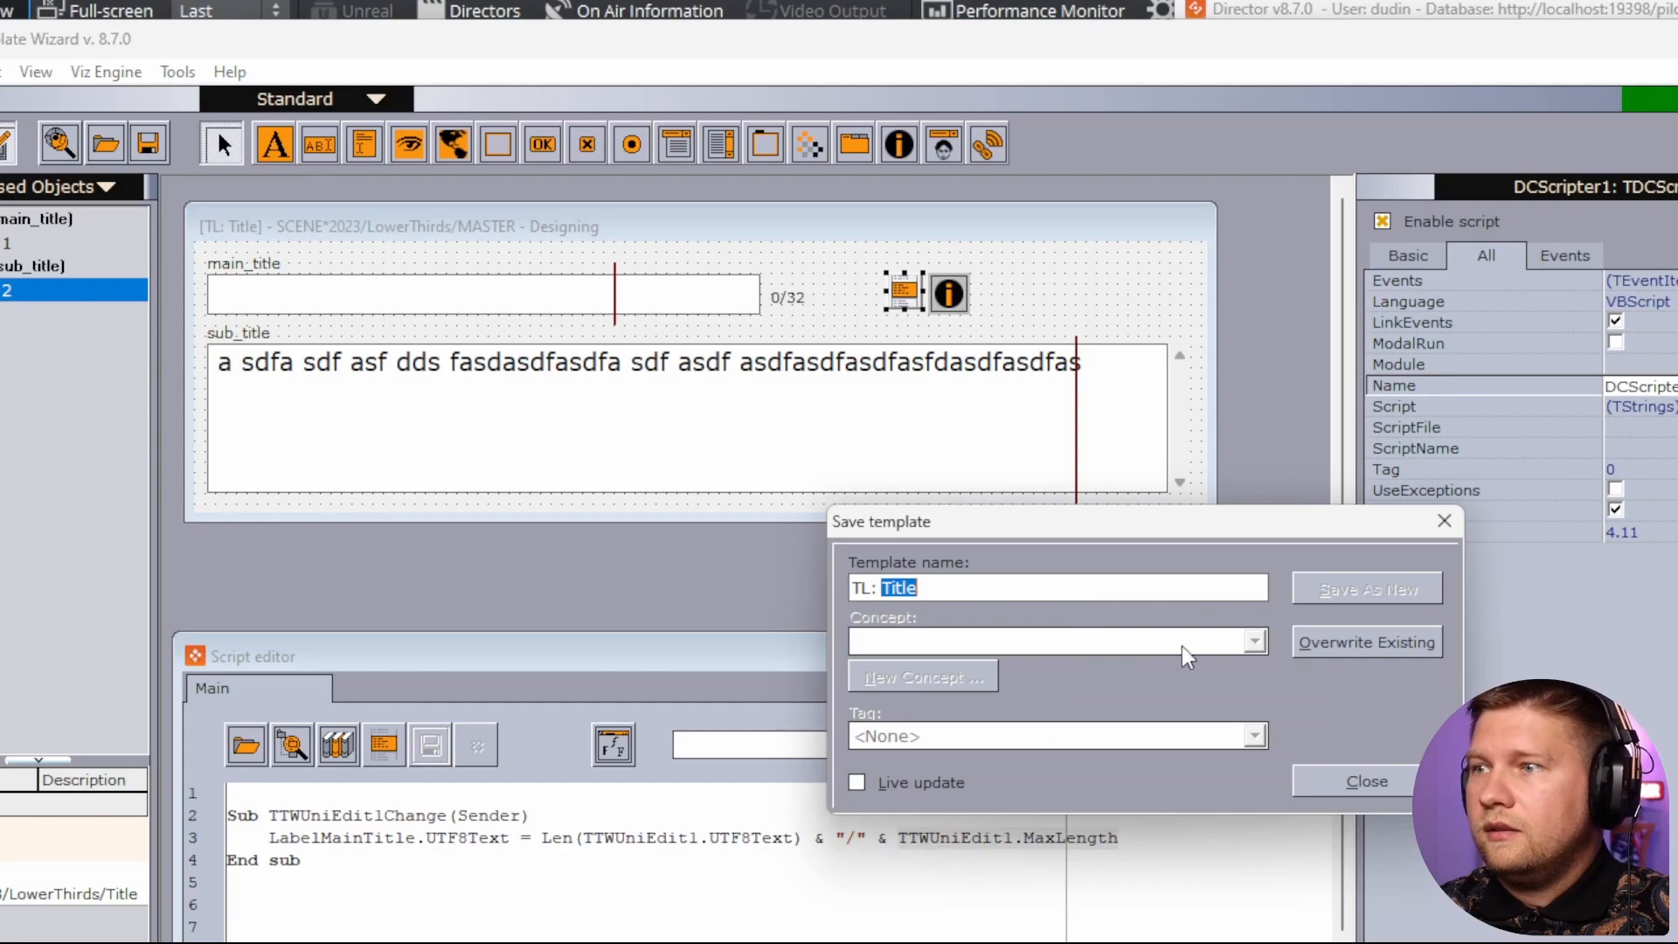
{"action": "left_click", "coordinate": [1333, 641]}
{"action": "left_click", "coordinate": [1610, 39]}
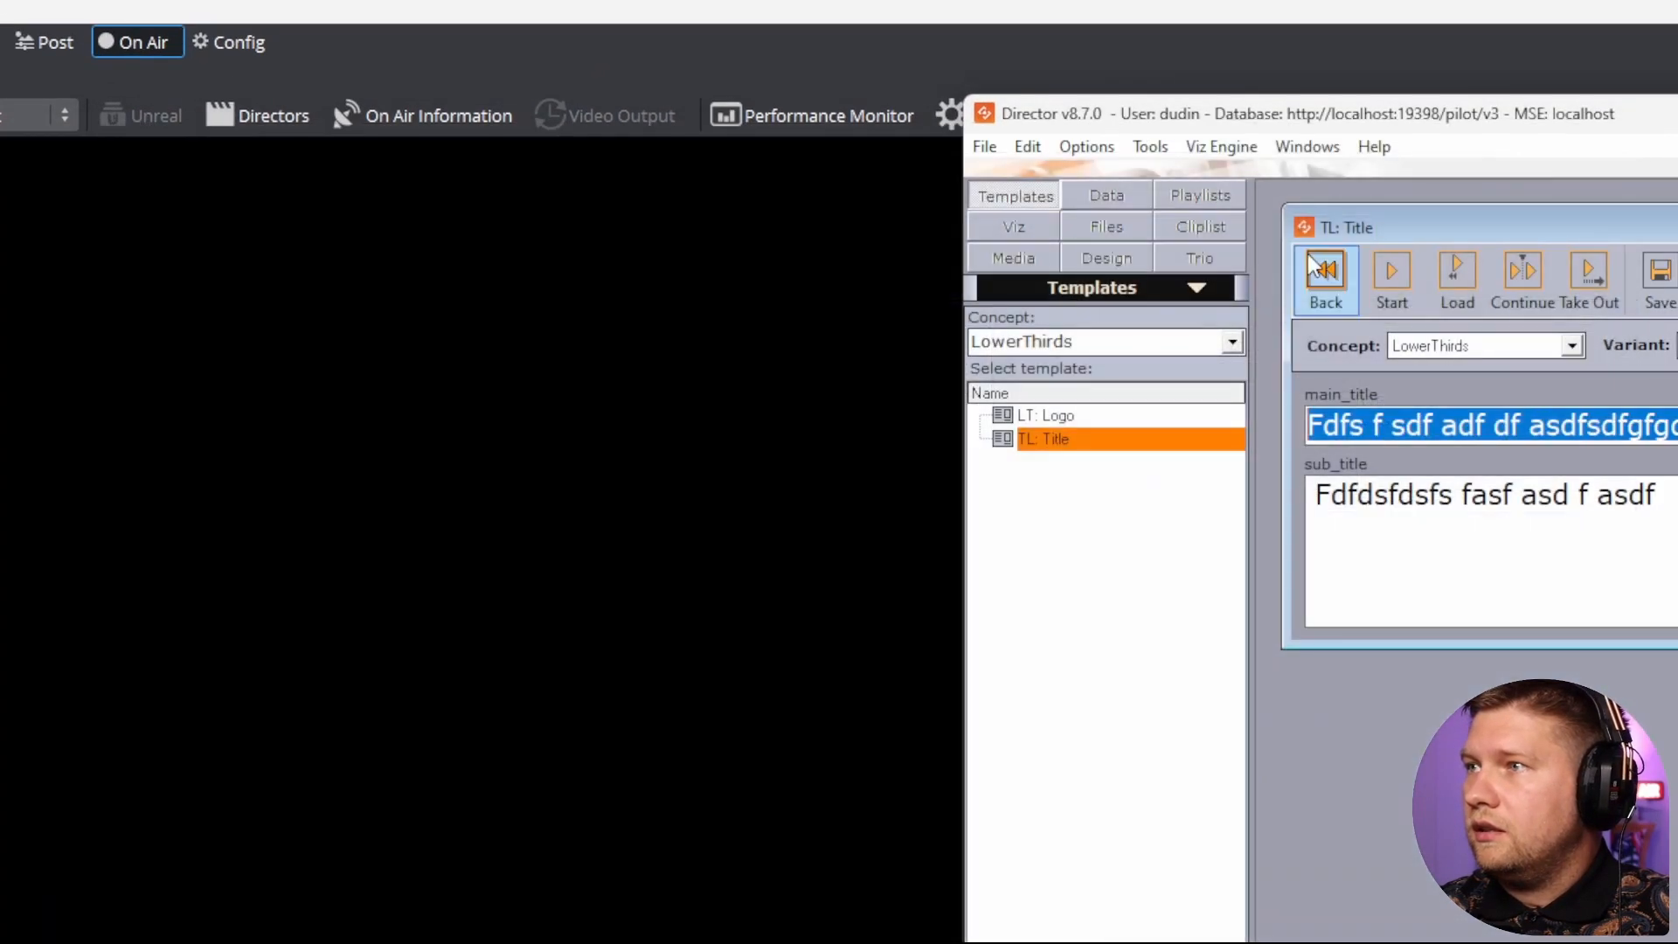
{"action": "left_click", "coordinate": [1543, 276]}
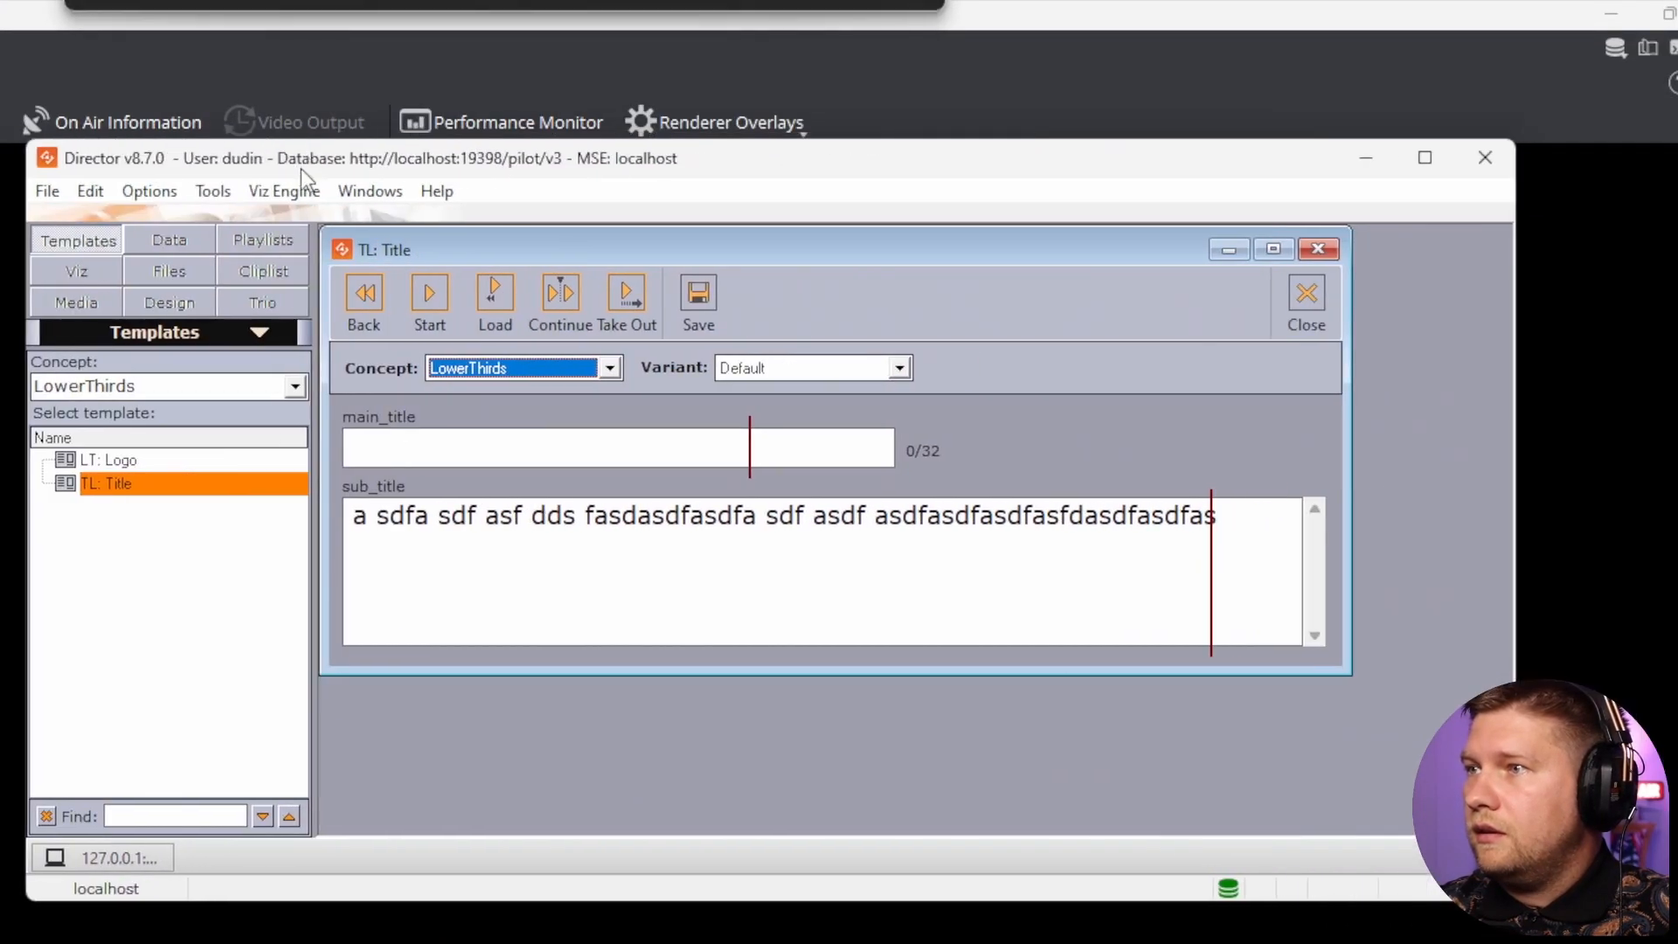
{"action": "left_click", "coordinate": [1225, 531]}
Switch to Template Wizard, clear the sub_title text in run mode, and return to design mode.
{"action": "left_click", "coordinate": [1083, 935]}
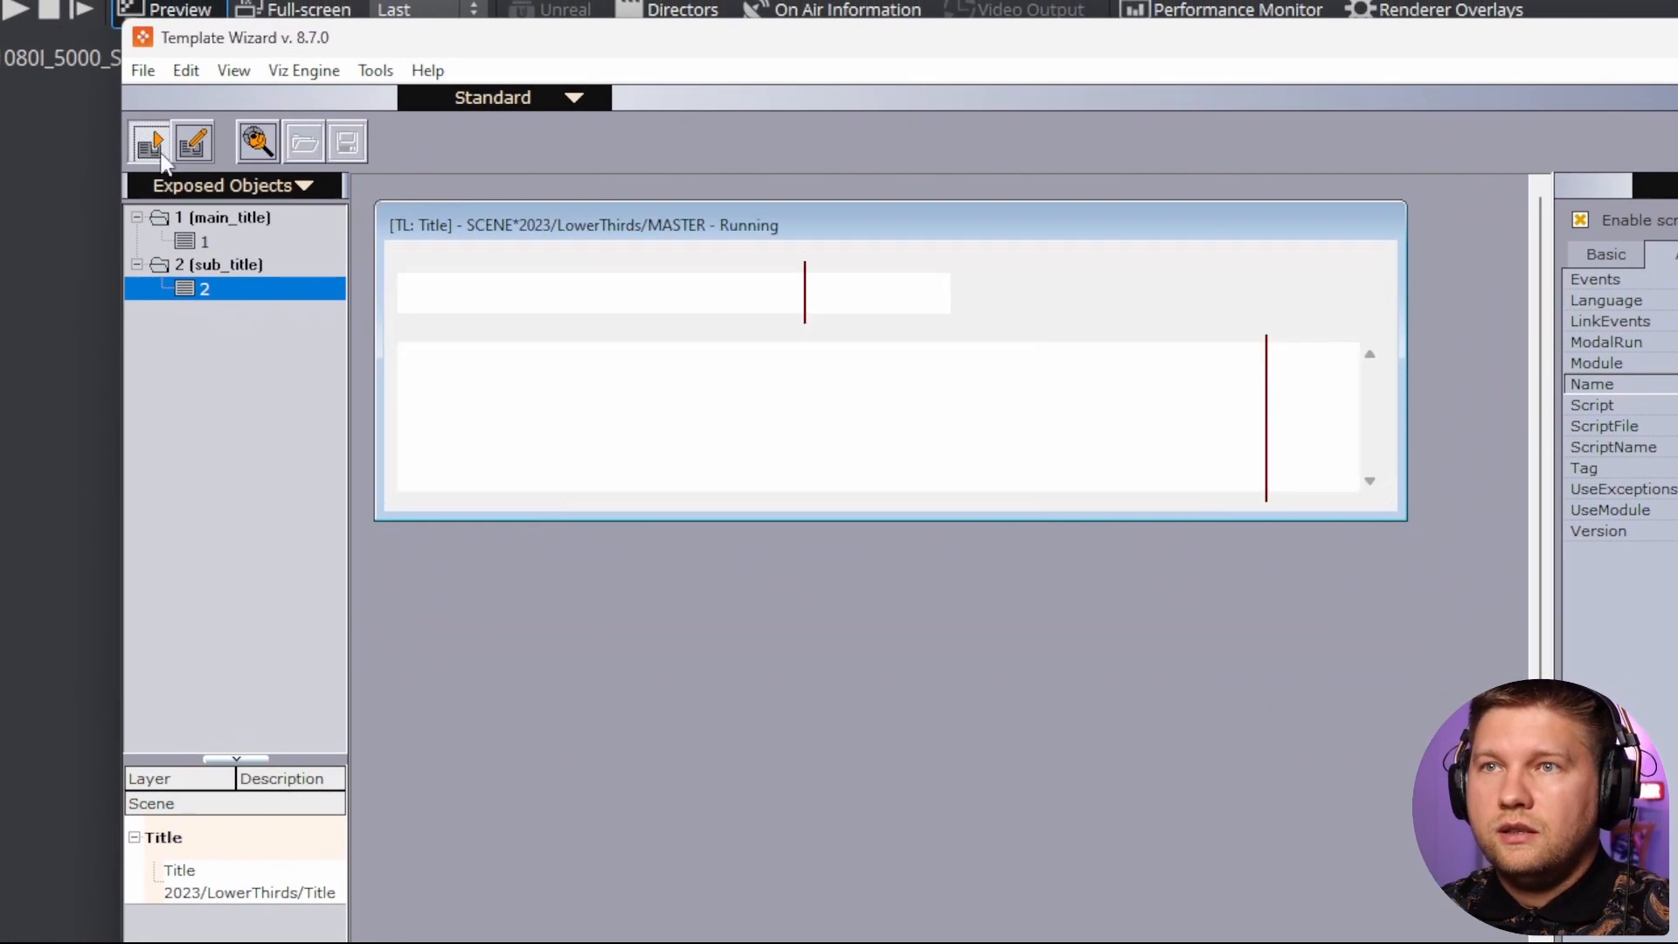
{"action": "left_click", "coordinate": [162, 156]}
{"action": "left_click_drag", "start_coordinate": [1120, 398], "coordinate": [179, 360]}
{"action": "key", "text": "Delete"}
{"action": "left_click", "coordinate": [193, 145]}
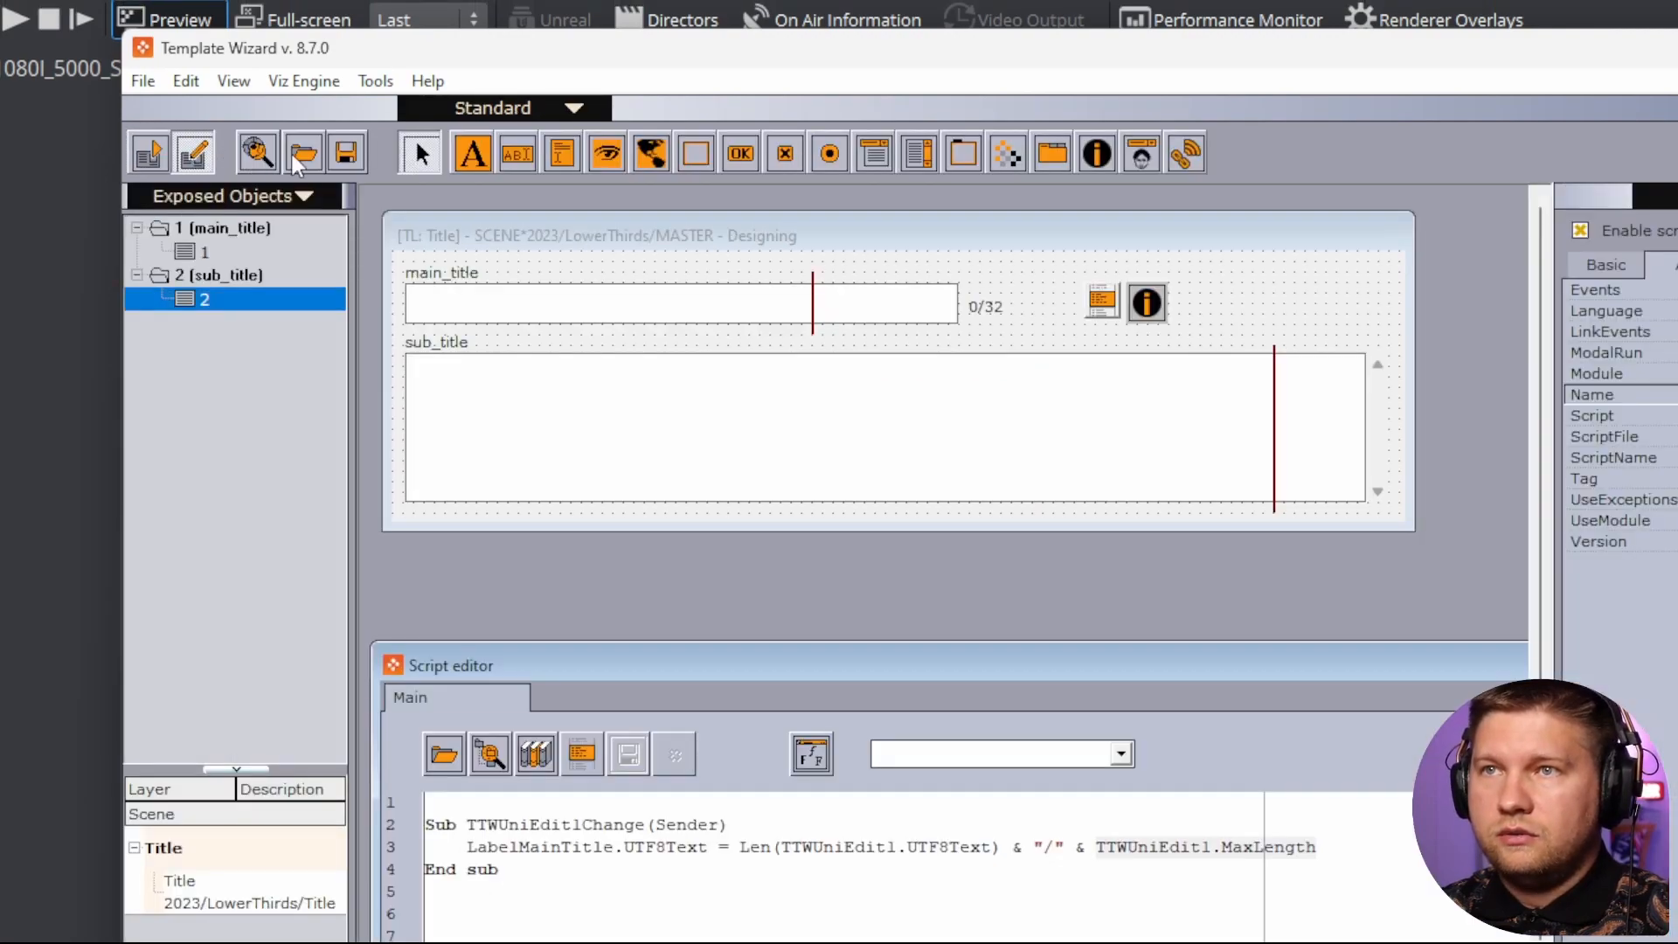
Overwrite the existing TL: Title template with the cleared version and open it in Director.
{"action": "left_click", "coordinate": [345, 150]}
{"action": "left_click", "coordinate": [1523, 651]}
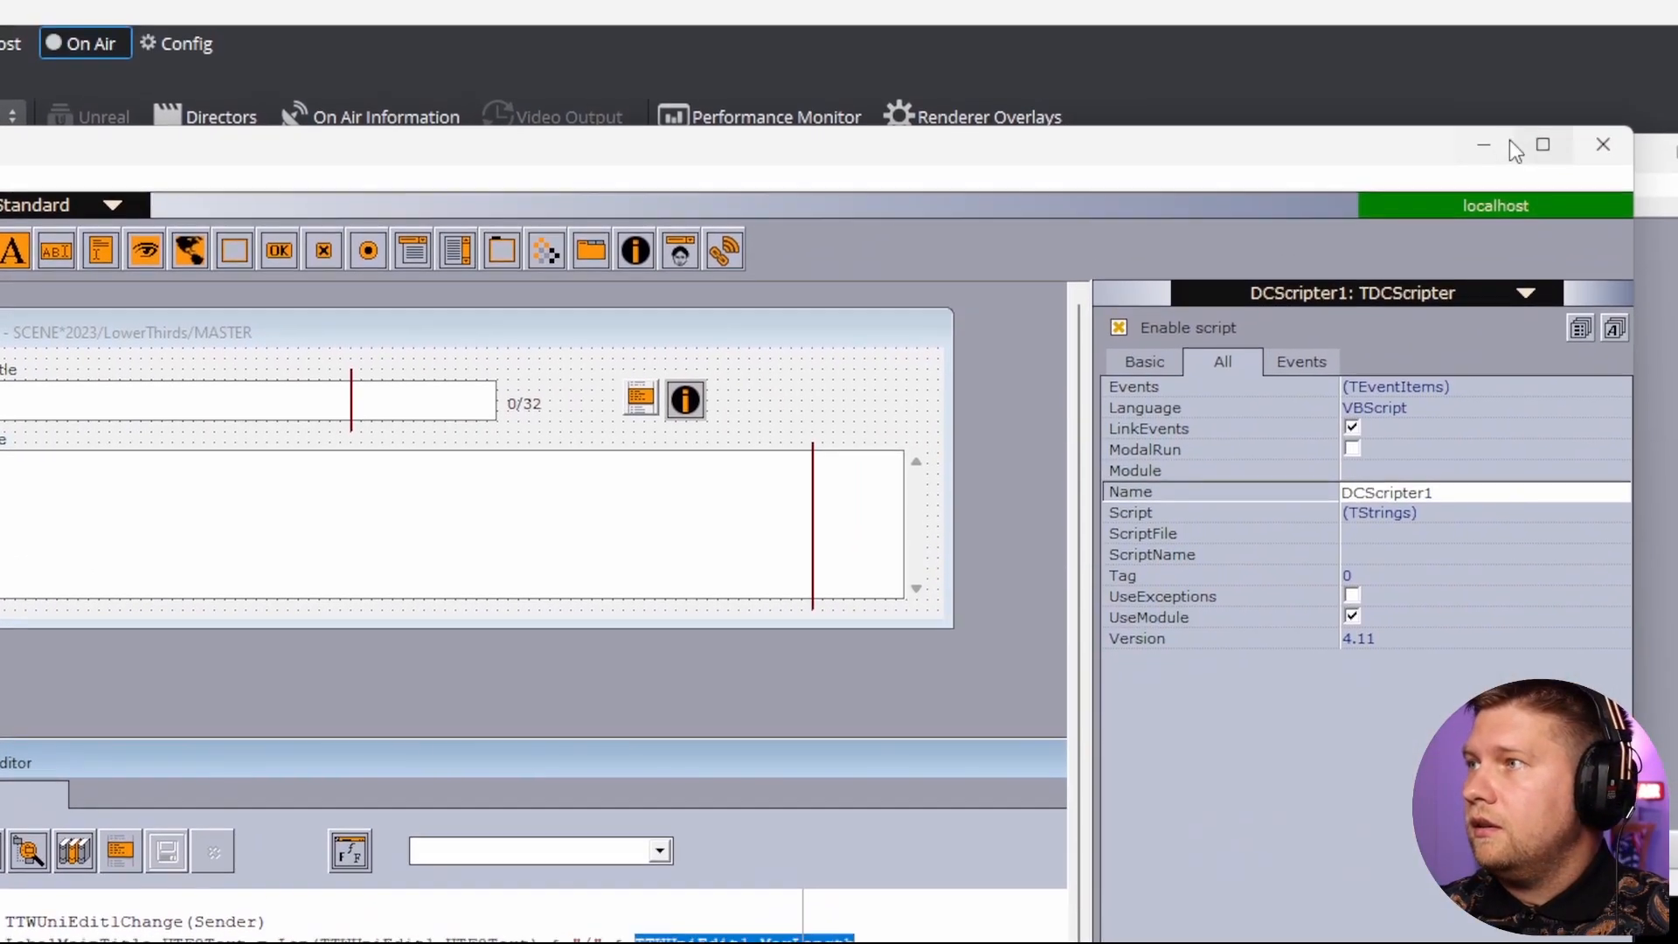
{"action": "left_click", "coordinate": [1496, 141]}
{"action": "double_click", "coordinate": [410, 485]}
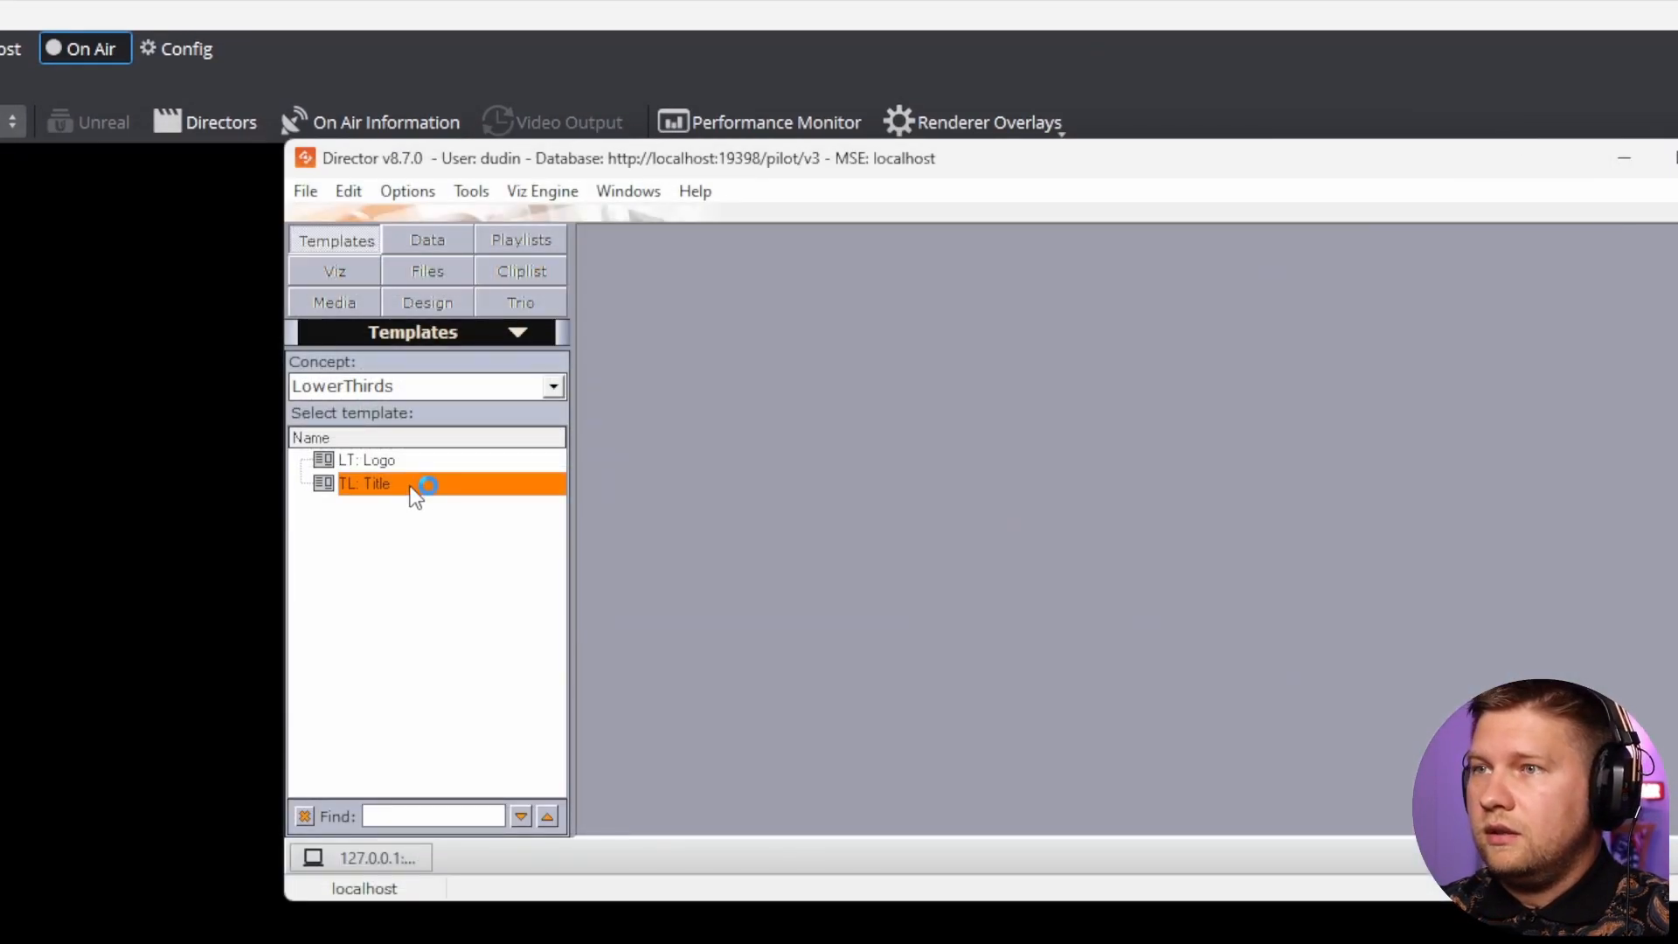
Fill main_title with "Gdsfd sadf asdf asdf asdfssdfdfs" and sub_title with "a sdf asdfsdaf akldjg hag hdsklg hdskl".
{"action": "left_click", "coordinate": [705, 442]}
{"action": "type", "text": "Gds"}
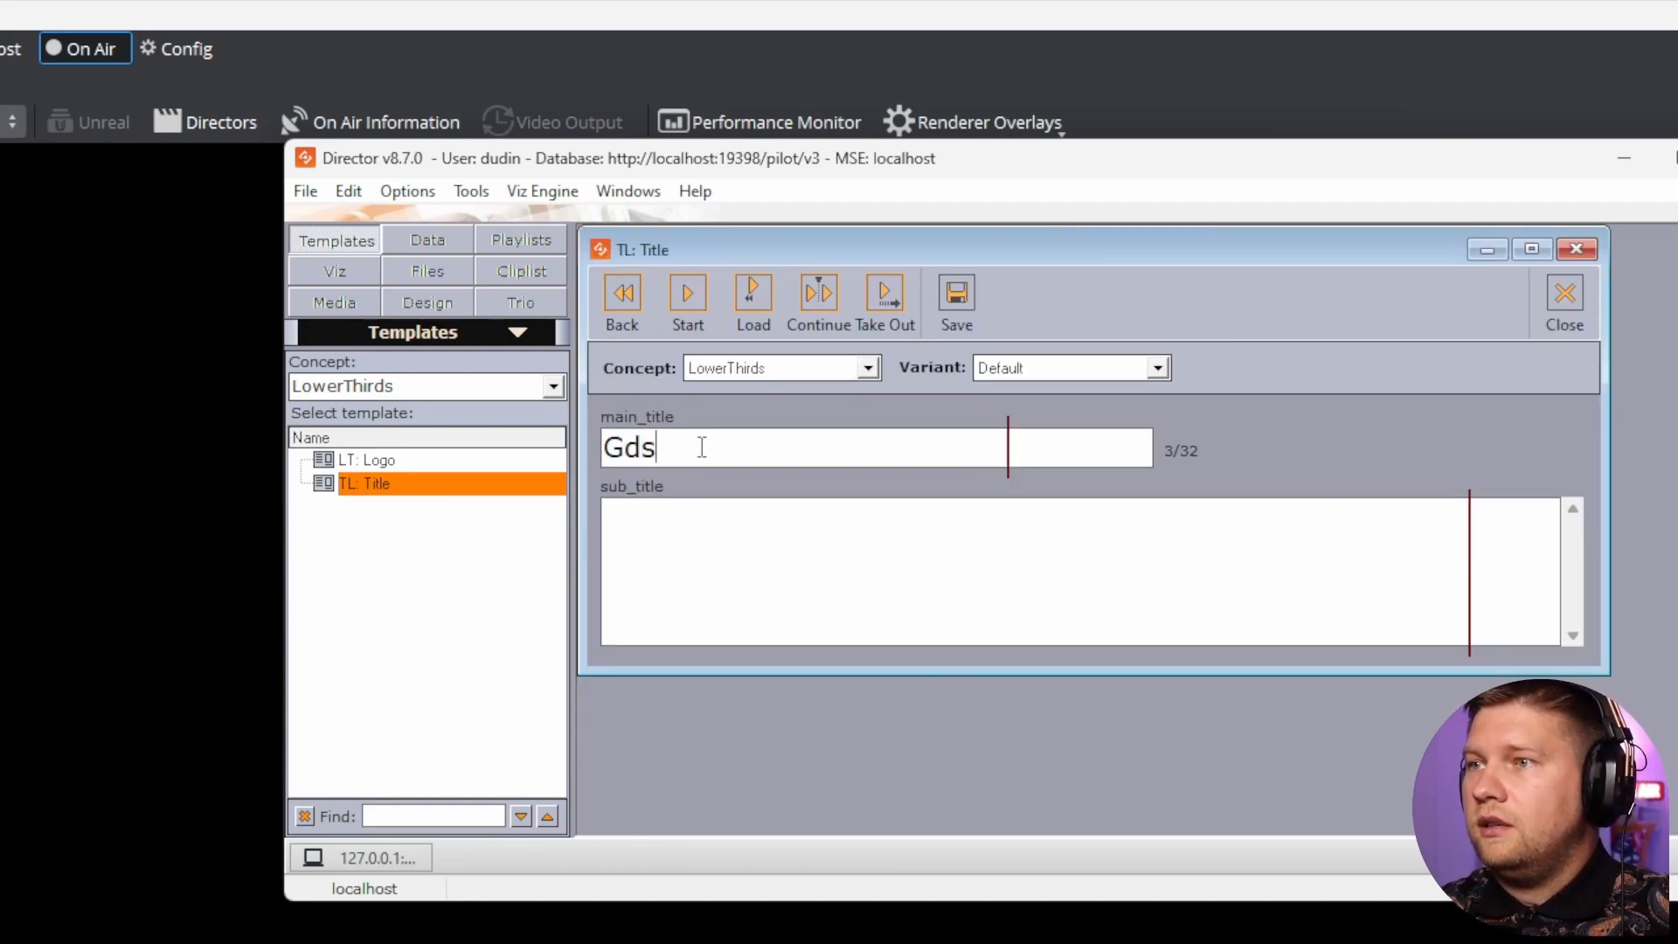
{"action": "type", "text": "fd sadf asdf asdf asdfssdf"}
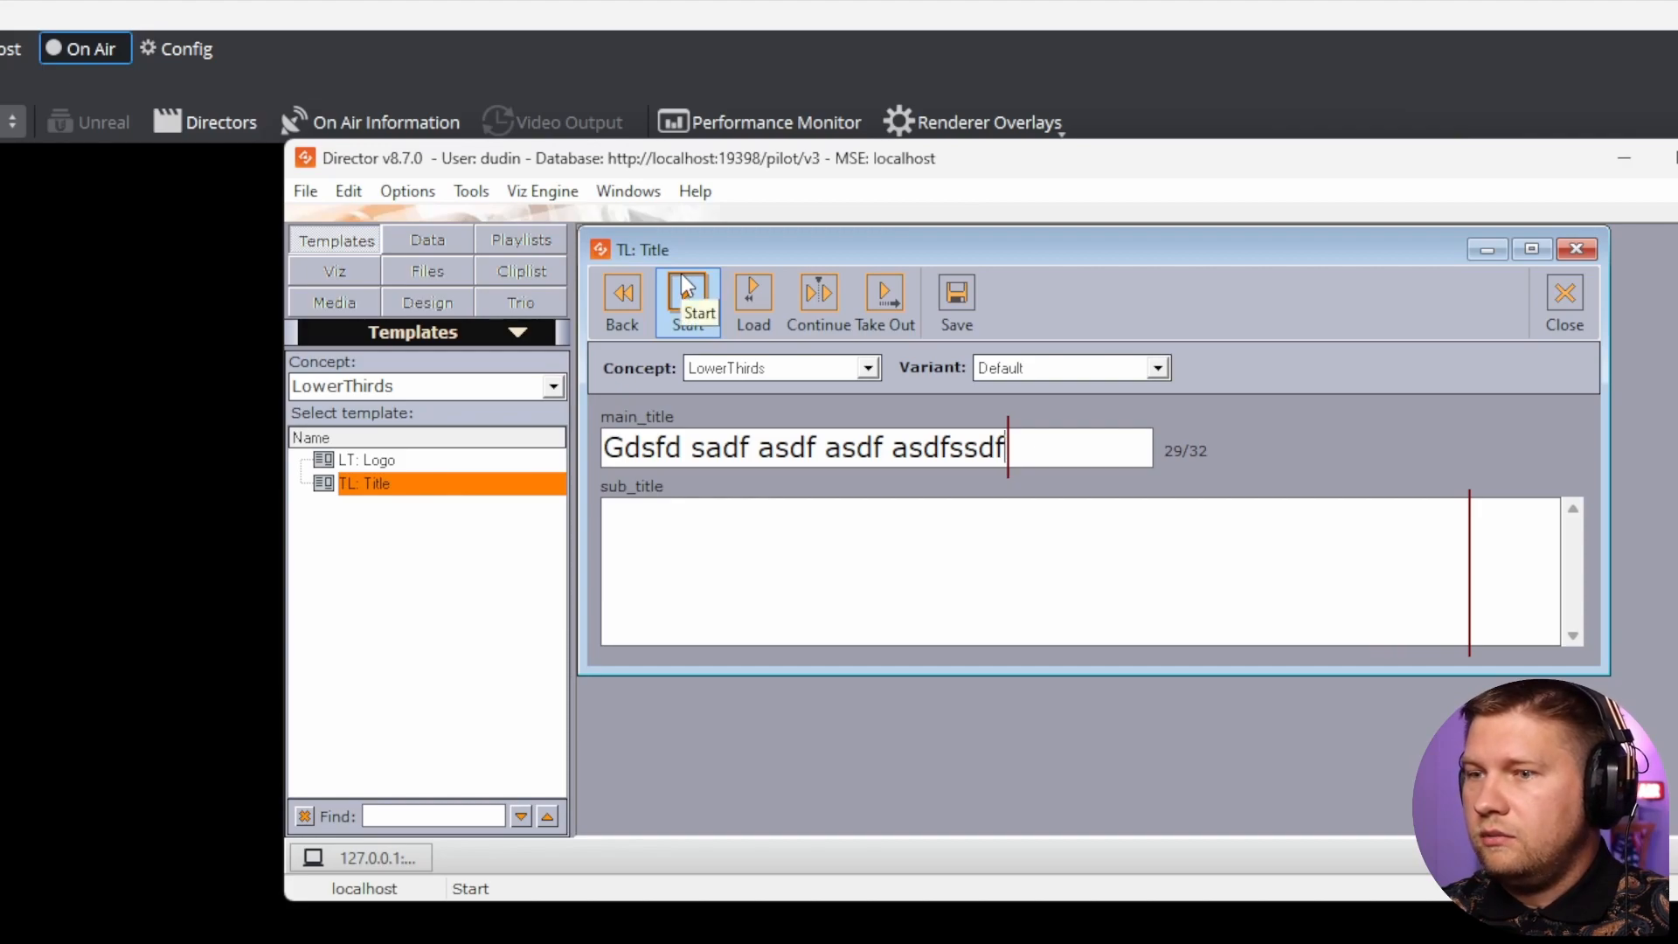
{"action": "type", "text": "dfs"}
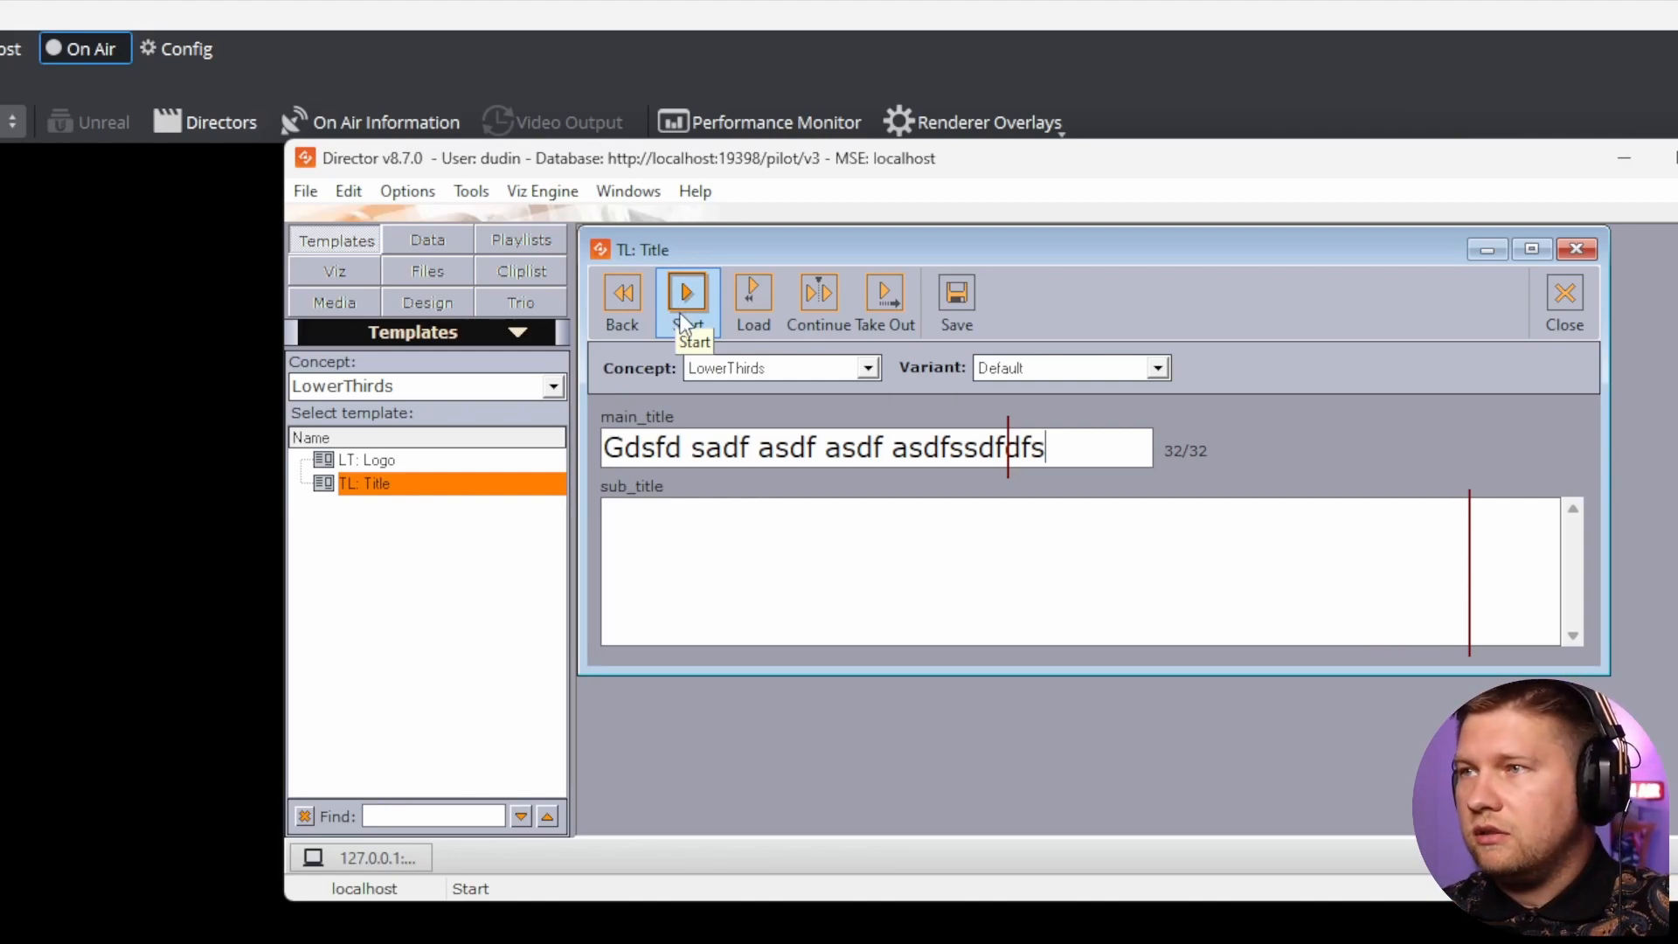
{"action": "type", "text": "a sdf asdfsdaf akldjg hag hdsklg hdskl"}
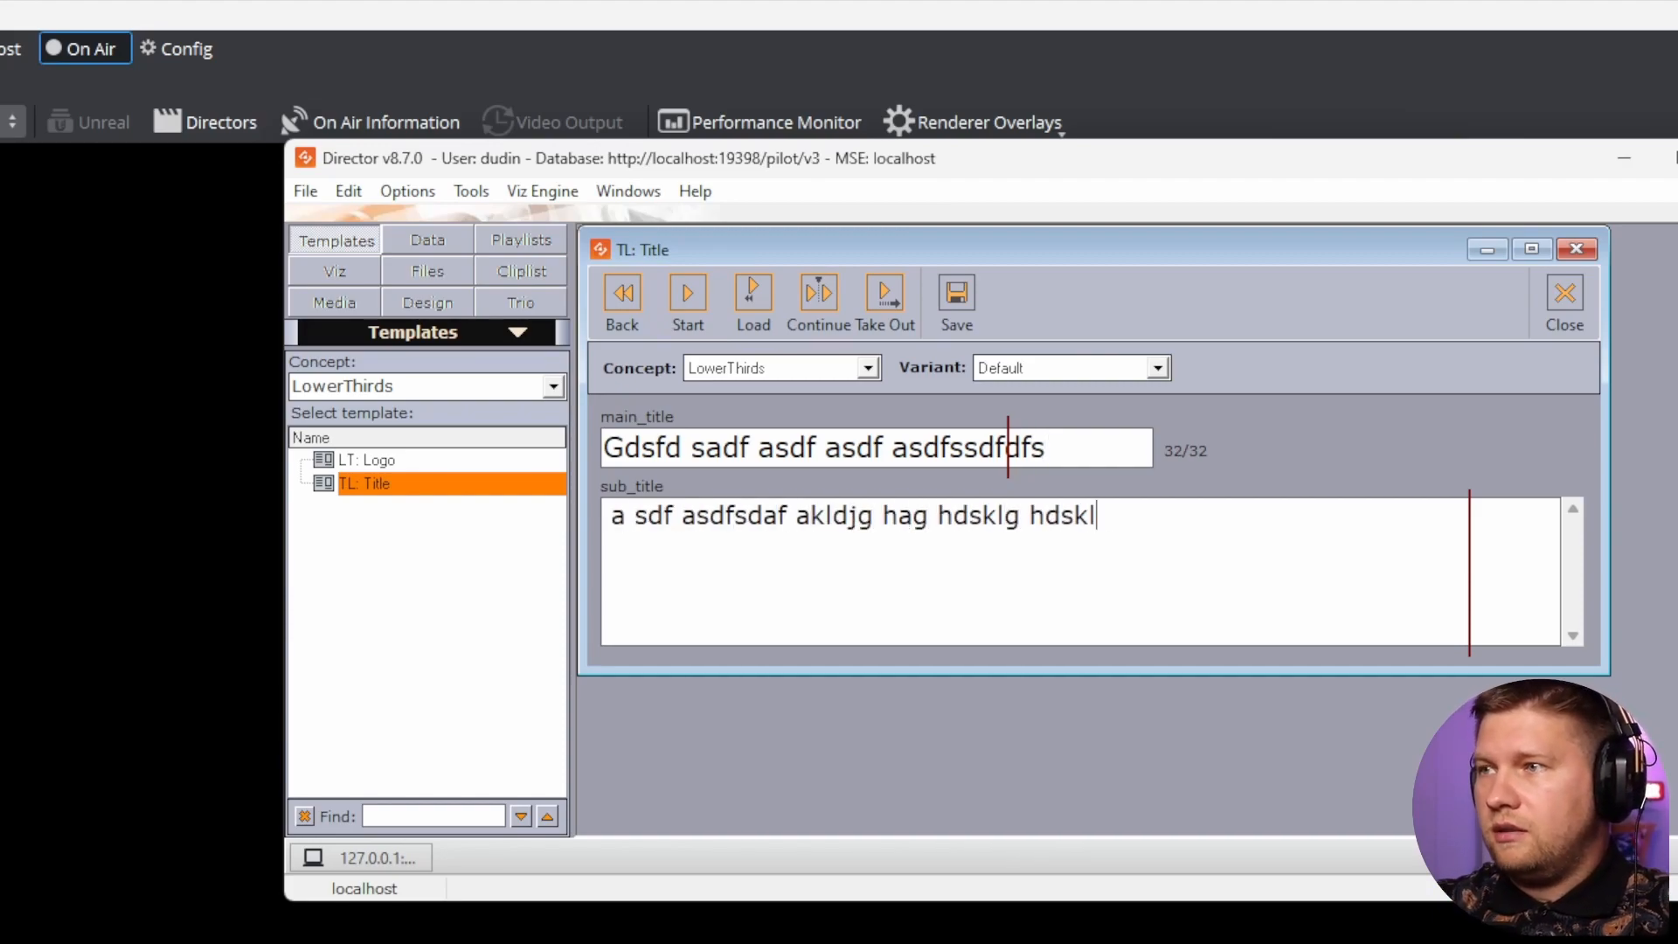
Extend the sub_title text to "a sdf asdfsdaf akldjg hag hdsklg hdsklf jhdkfljshkfjfdjkdsjhf sfdgdfg" and start the graphic on air.
{"action": "type", "text": "f jhdkfljshkfjfdjkdsjhf aklsdjfhkdjkjh"}
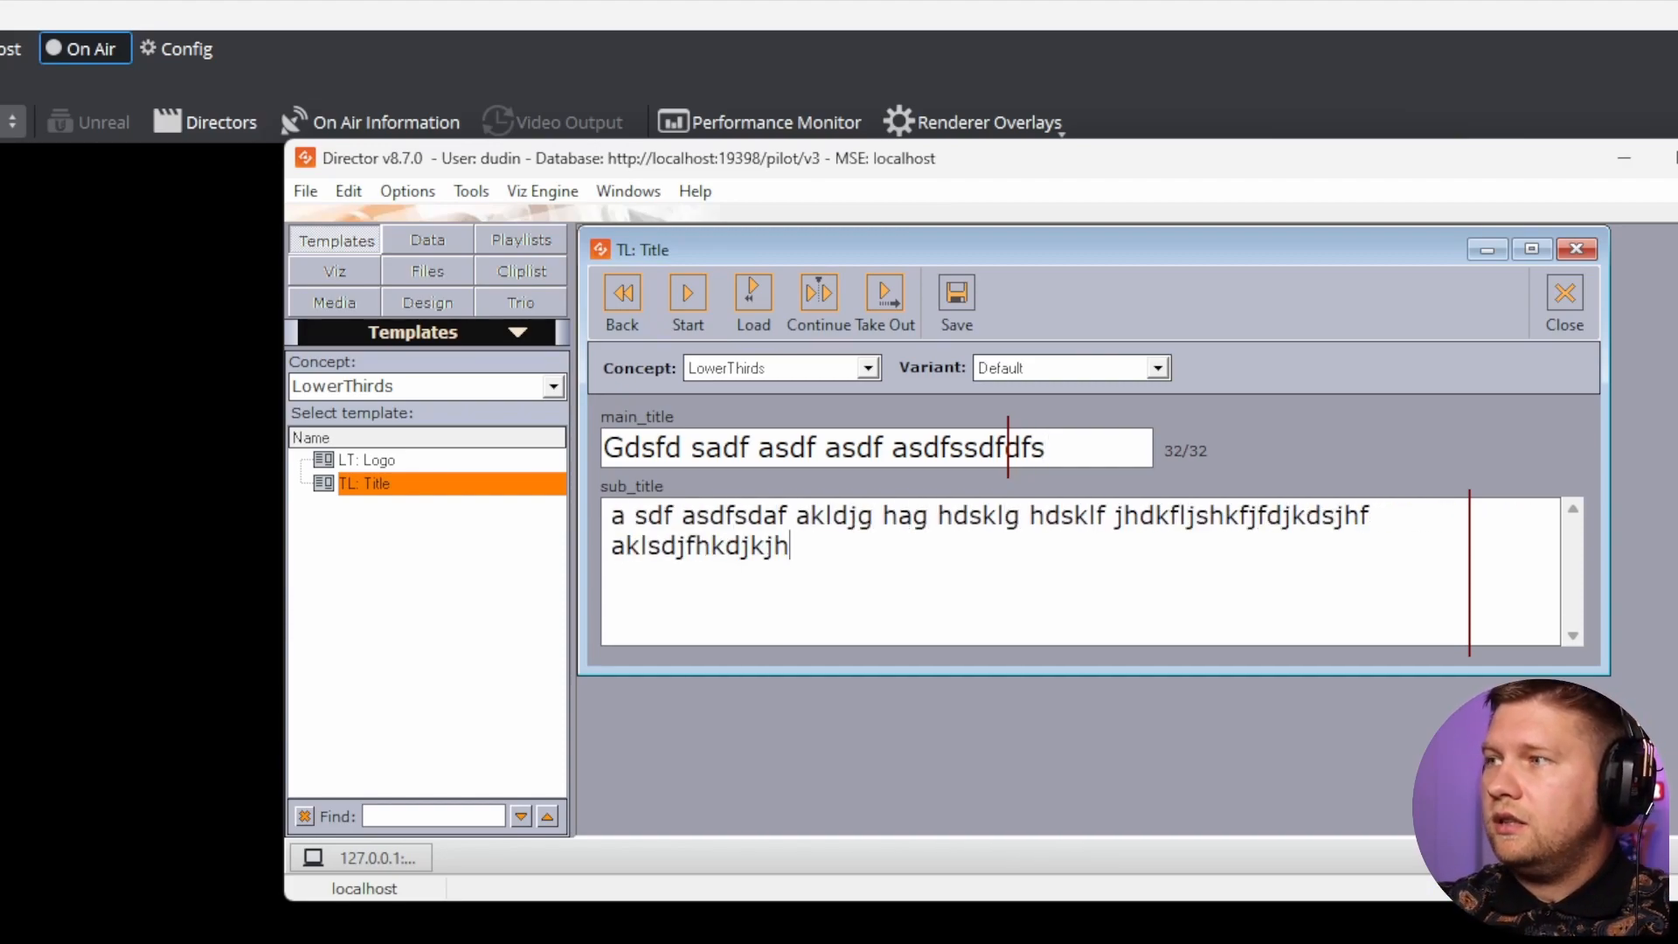
{"action": "key", "text": "BackSpace"}
{"action": "key", "text": "BackSpace"}
{"action": "key", "text": "BackSpace"}
{"action": "key", "text": "BackSpace"}
{"action": "key", "text": "BackSpace"}
{"action": "key", "text": "BackSpace"}
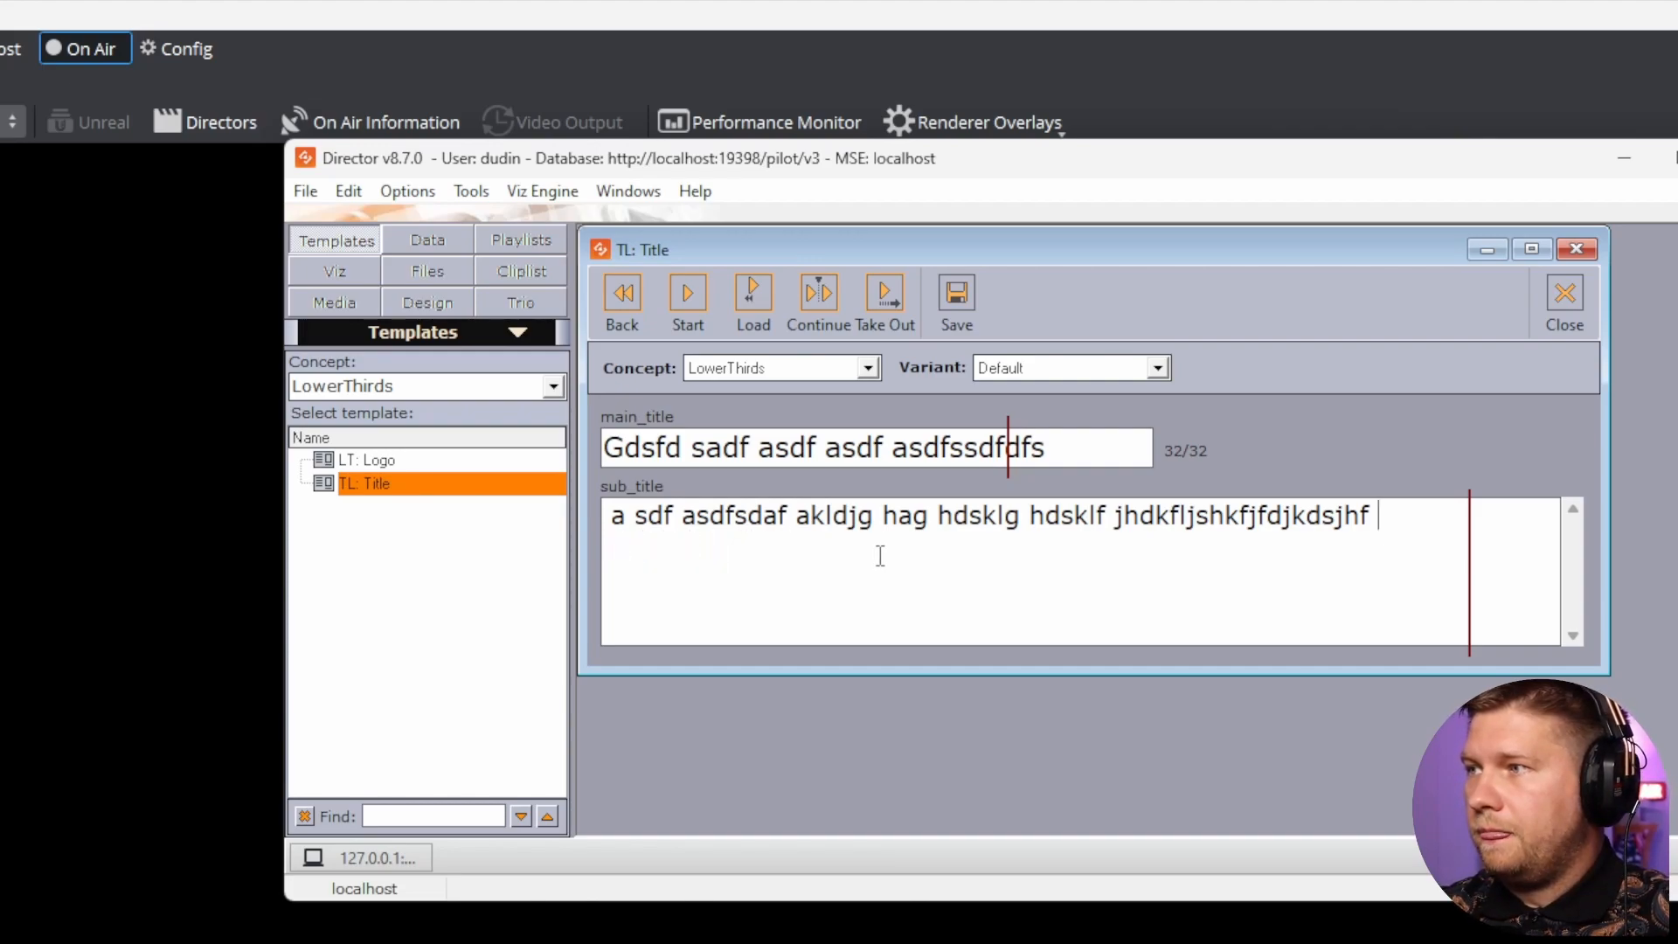
{"action": "type", "text": "sfdgdfg"}
{"action": "left_click", "coordinate": [688, 297]}
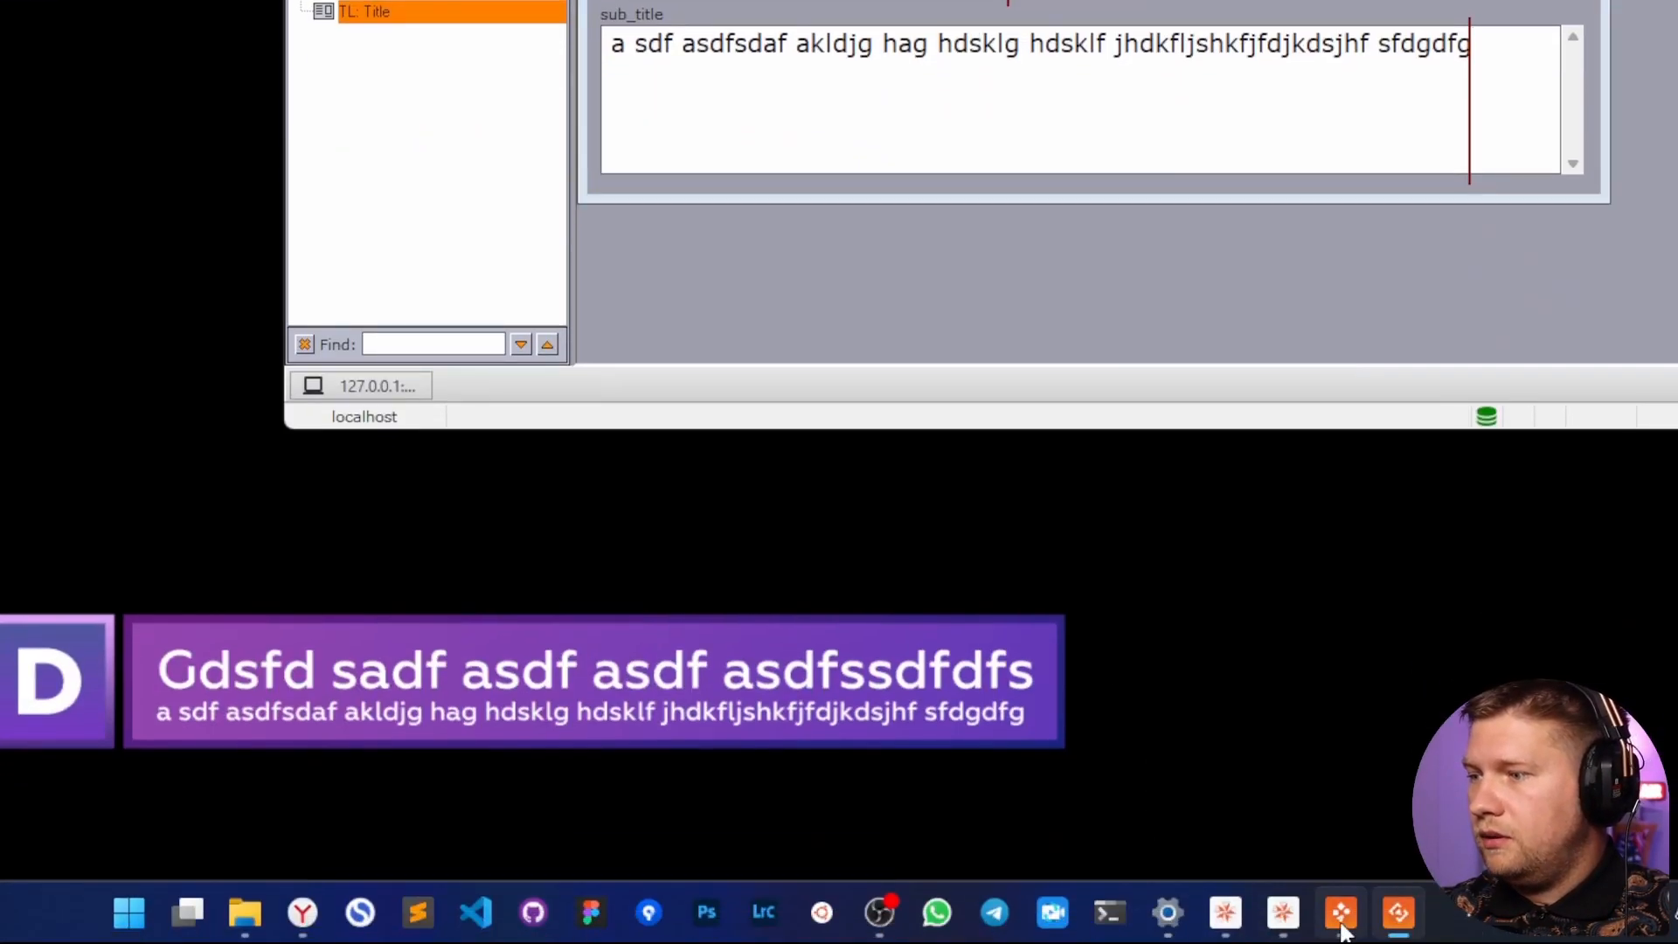
Switch to Template Wizard, shift the sub_title length marker slightly to the right, and overwrite the existing TL: Title template.
{"action": "left_click", "coordinate": [1342, 914]}
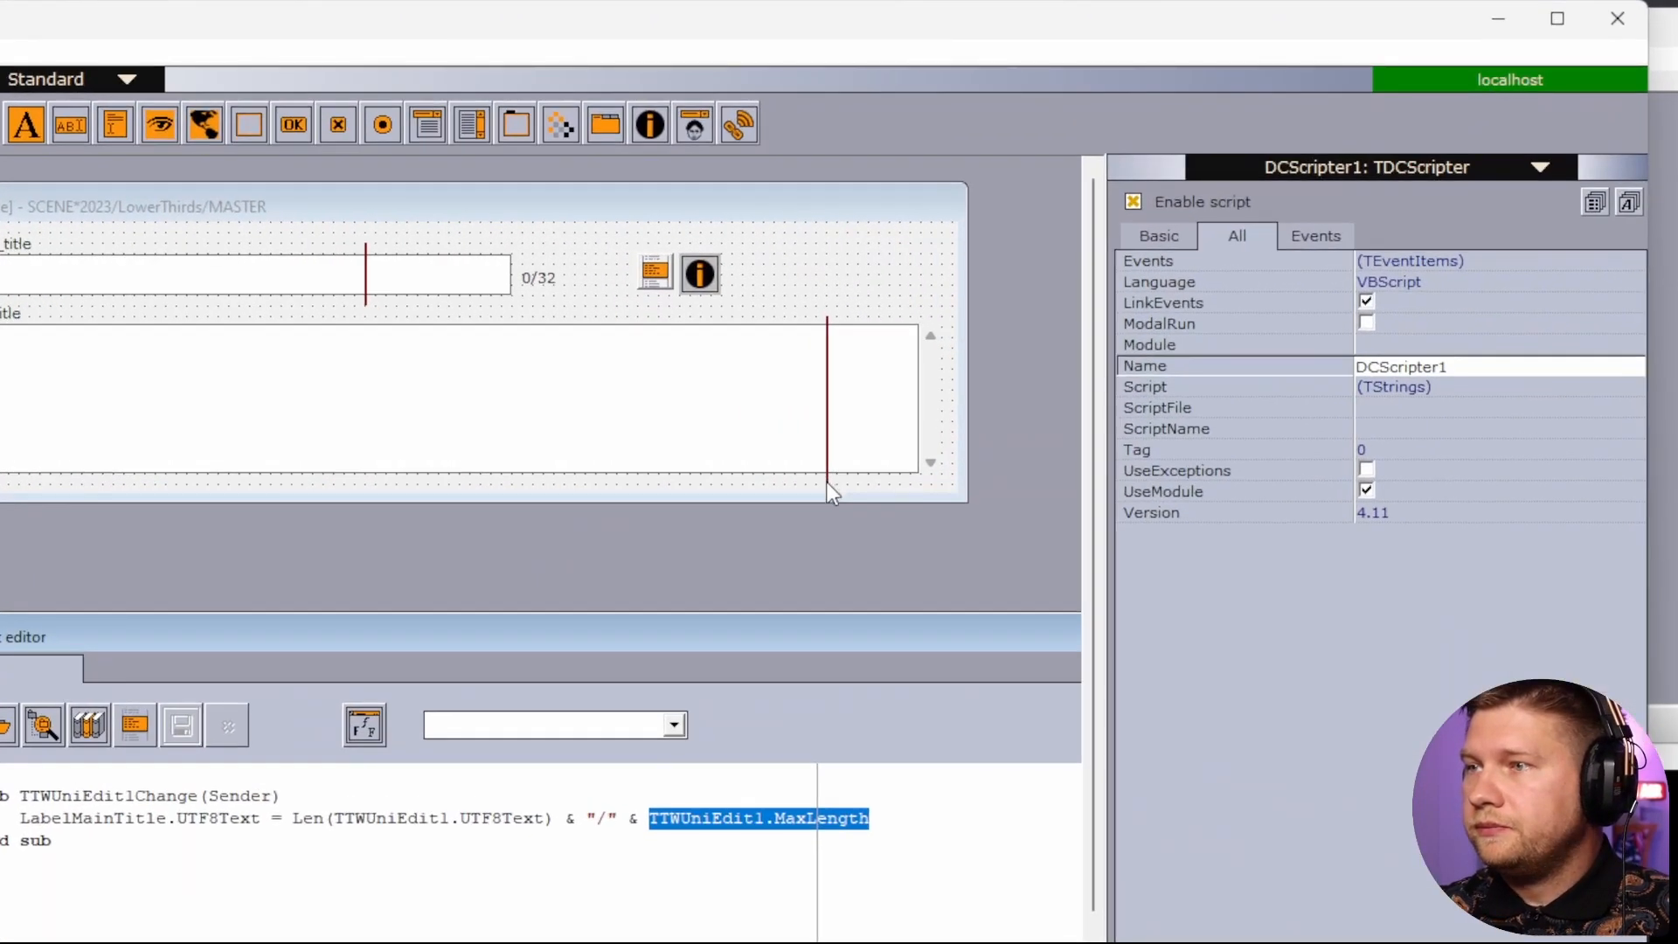
{"action": "left_click", "coordinate": [872, 406]}
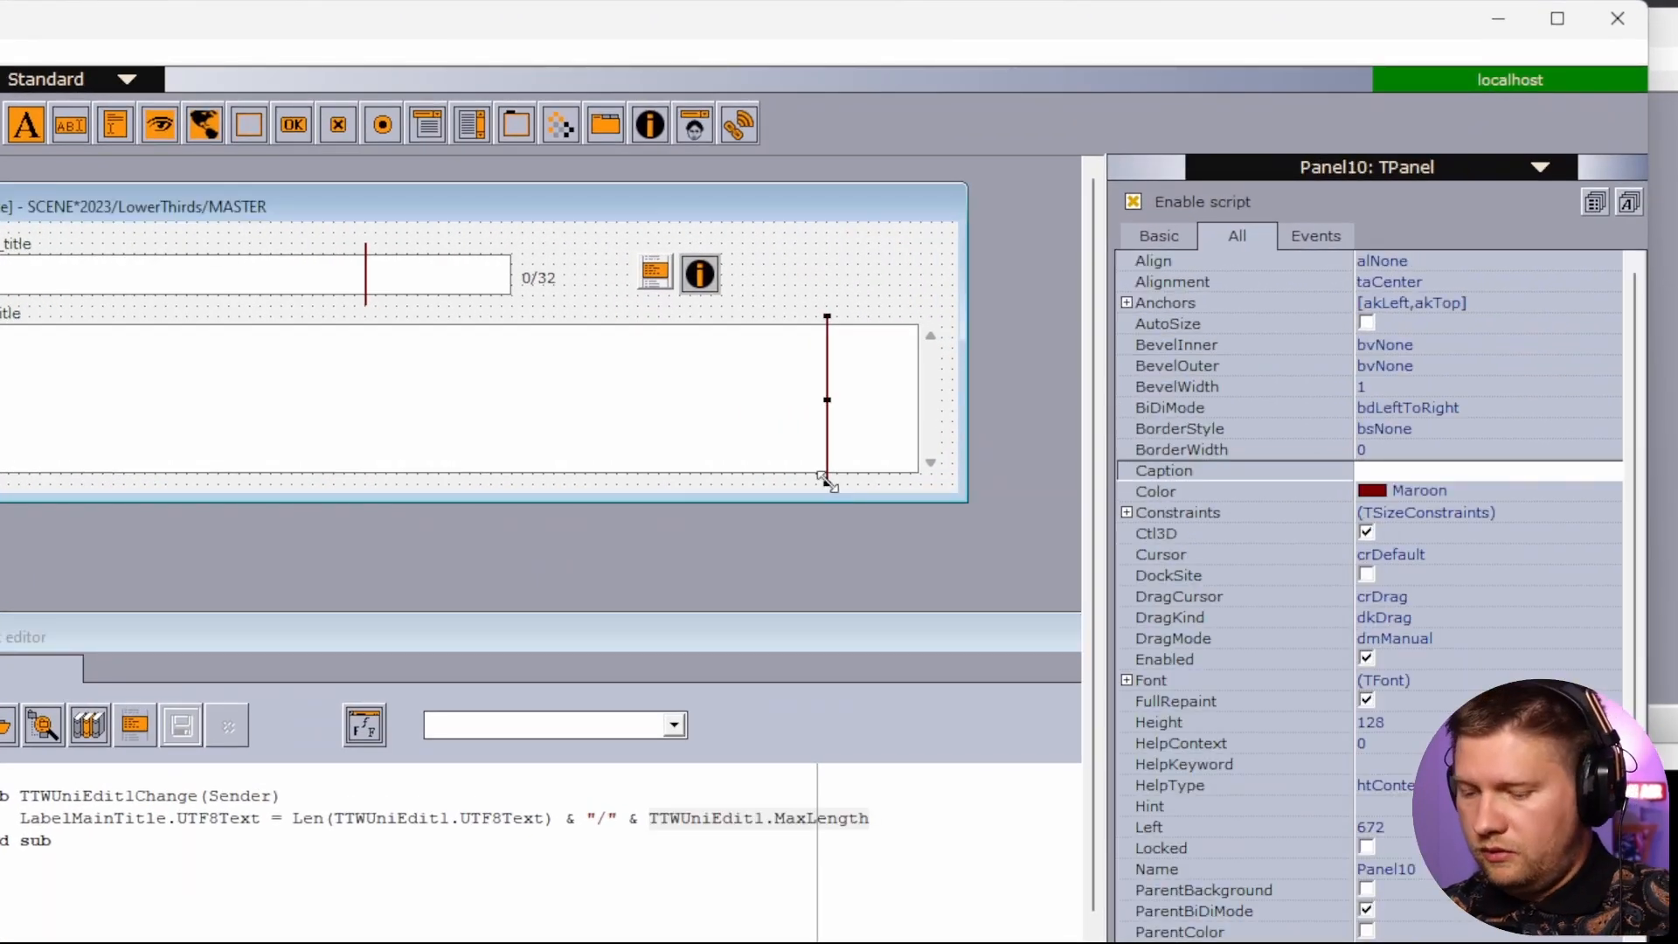
{"action": "left_click_drag", "start_coordinate": [827, 481], "coordinate": [840, 483]}
{"action": "key", "text": "ctrl+s"}
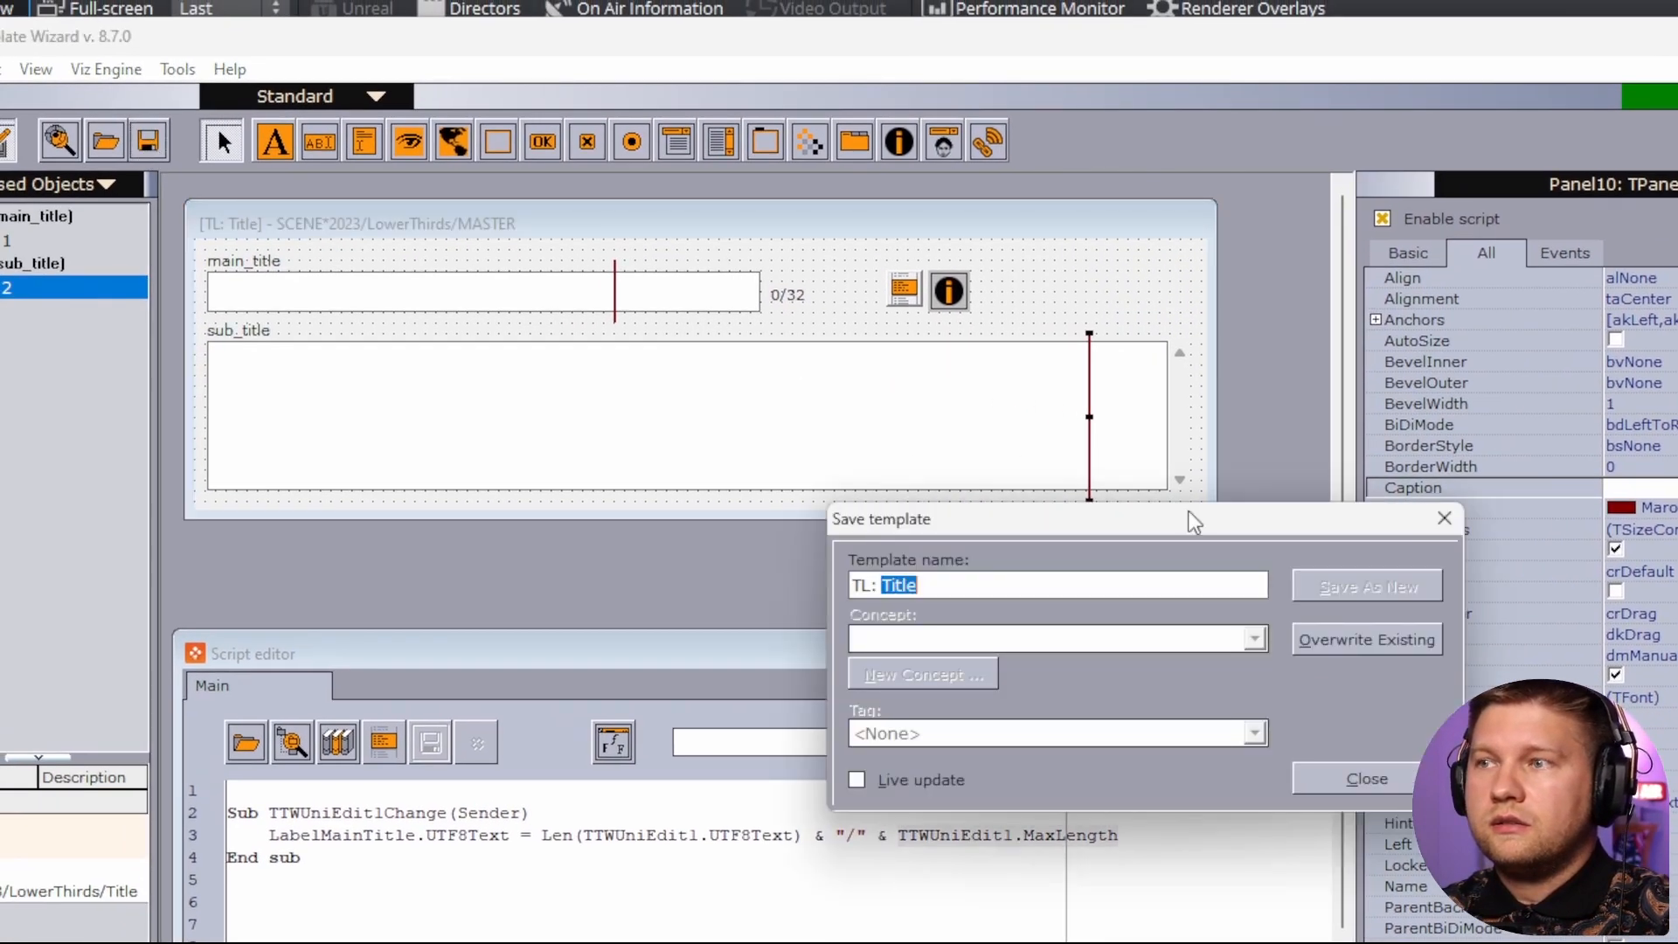
{"action": "left_click", "coordinate": [1390, 641]}
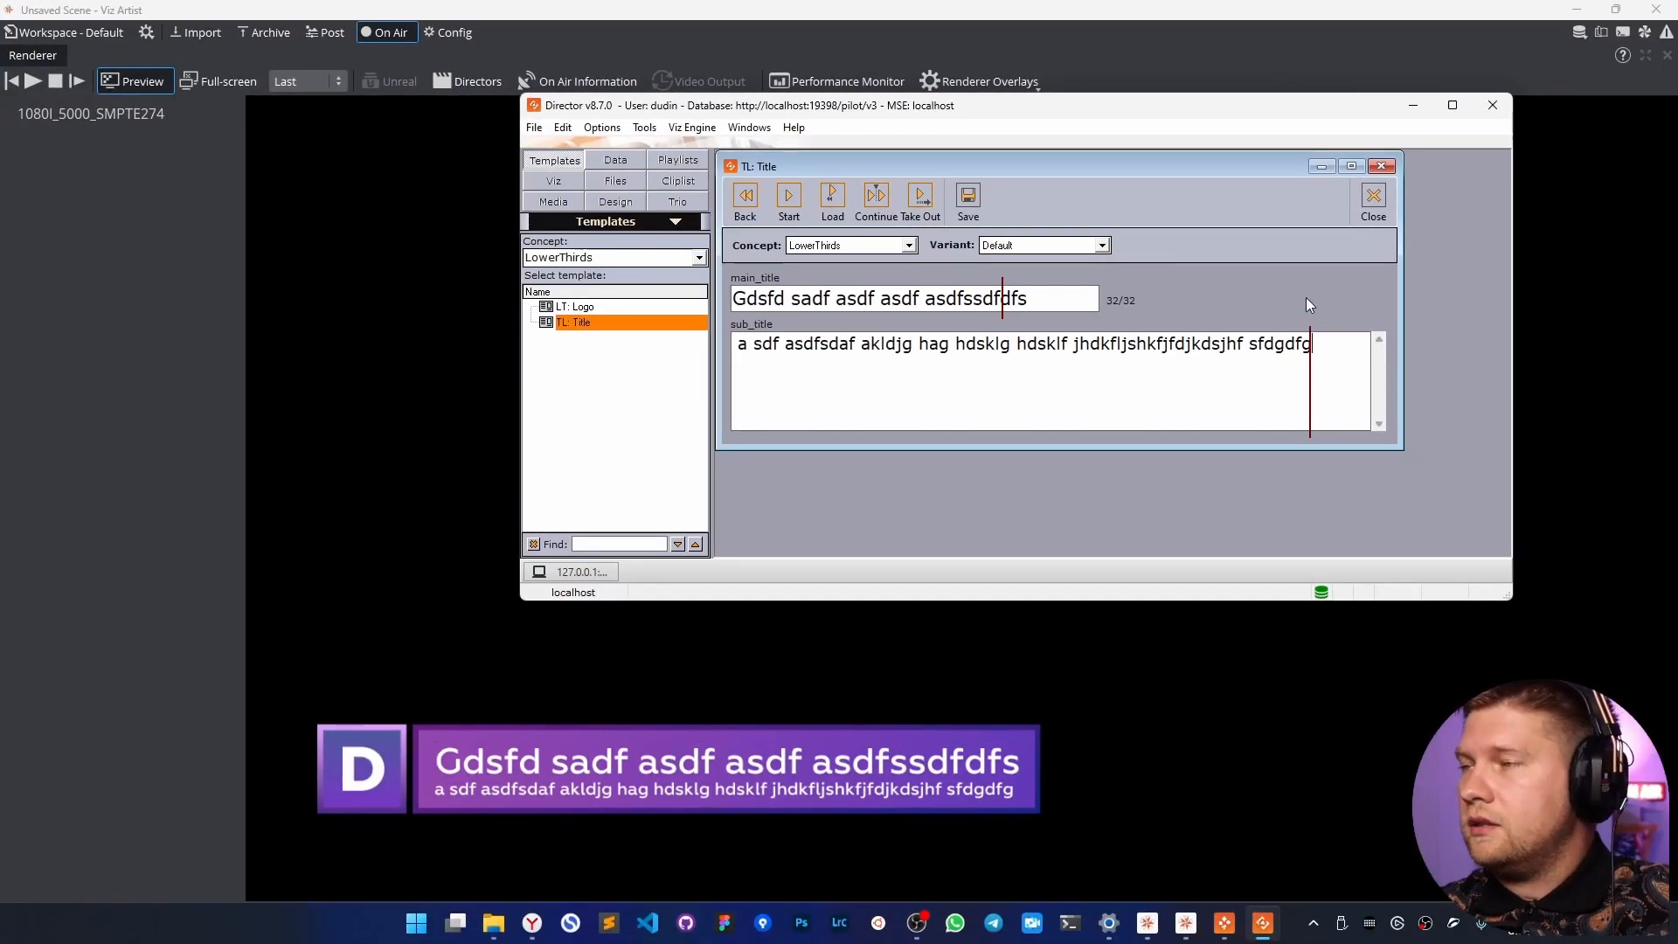
Reopen TL: Title in Director and fill sub_title with "s dfgs dfg dg sl;dgk jlkf jdslof ahjdflkdj;jljaksl;dkjfalkdsf la;dg;awh".
{"action": "left_click", "coordinate": [1373, 201]}
{"action": "double_click", "coordinate": [608, 320]}
{"action": "left_click", "coordinate": [855, 349]}
{"action": "type", "text": "s dfgs dfg dg sl;dgk jlkf jdslof ahjdflkdj;jljaksl"}
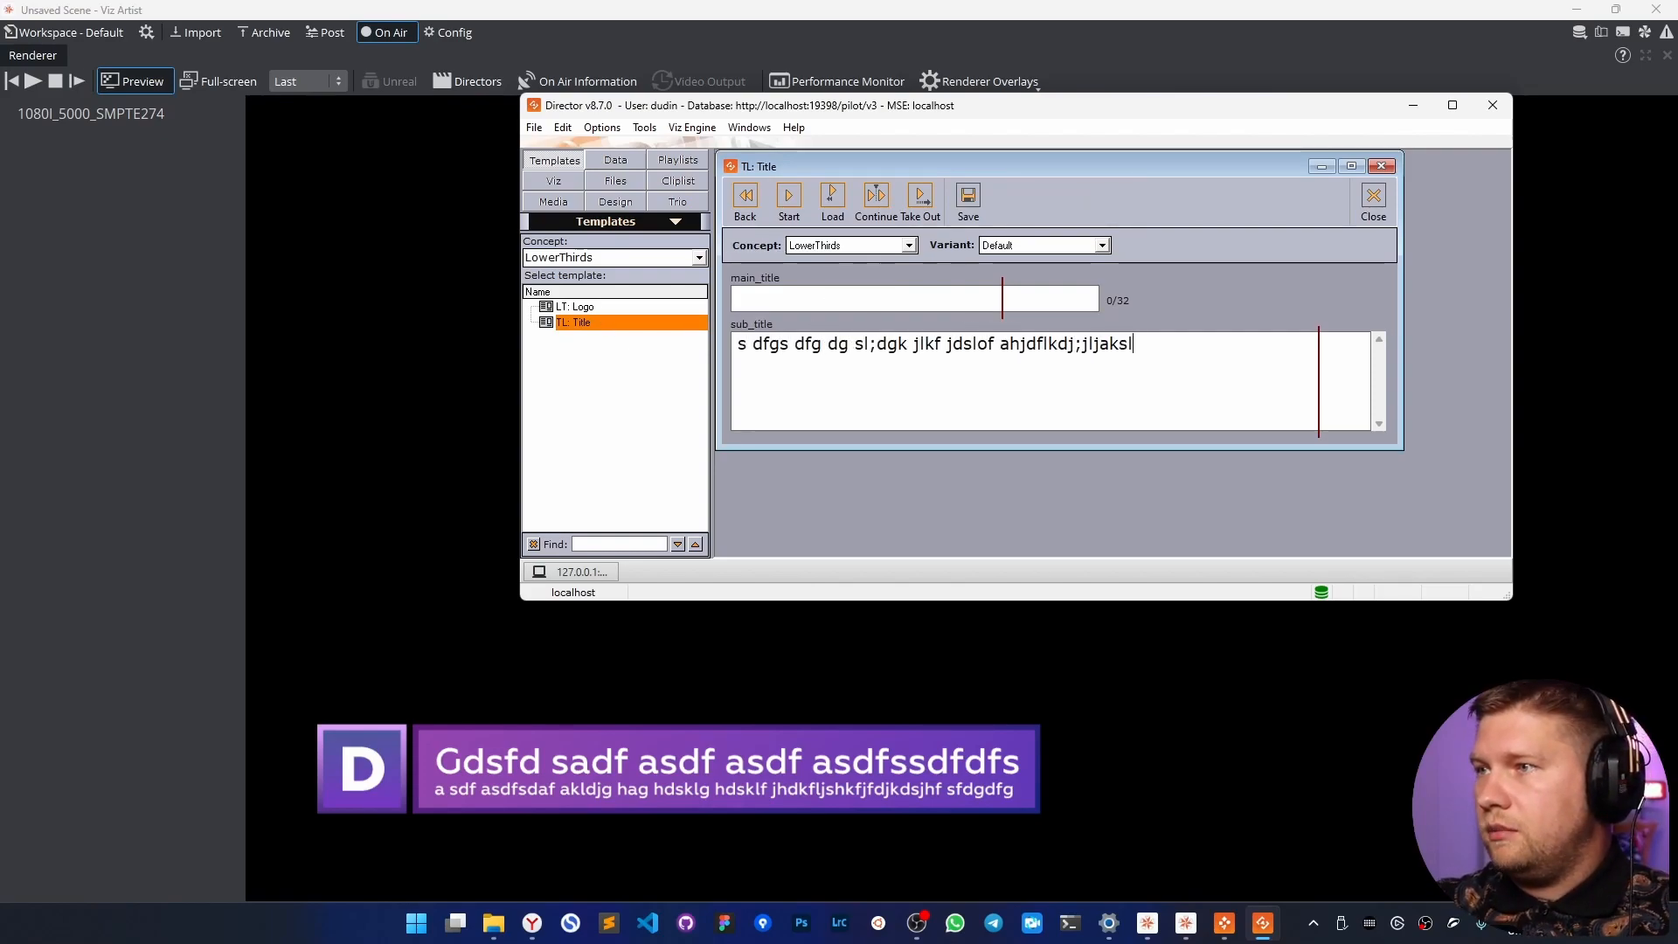
{"action": "type", "text": ";dkjfalkdsf la;dg;awheog iww"}
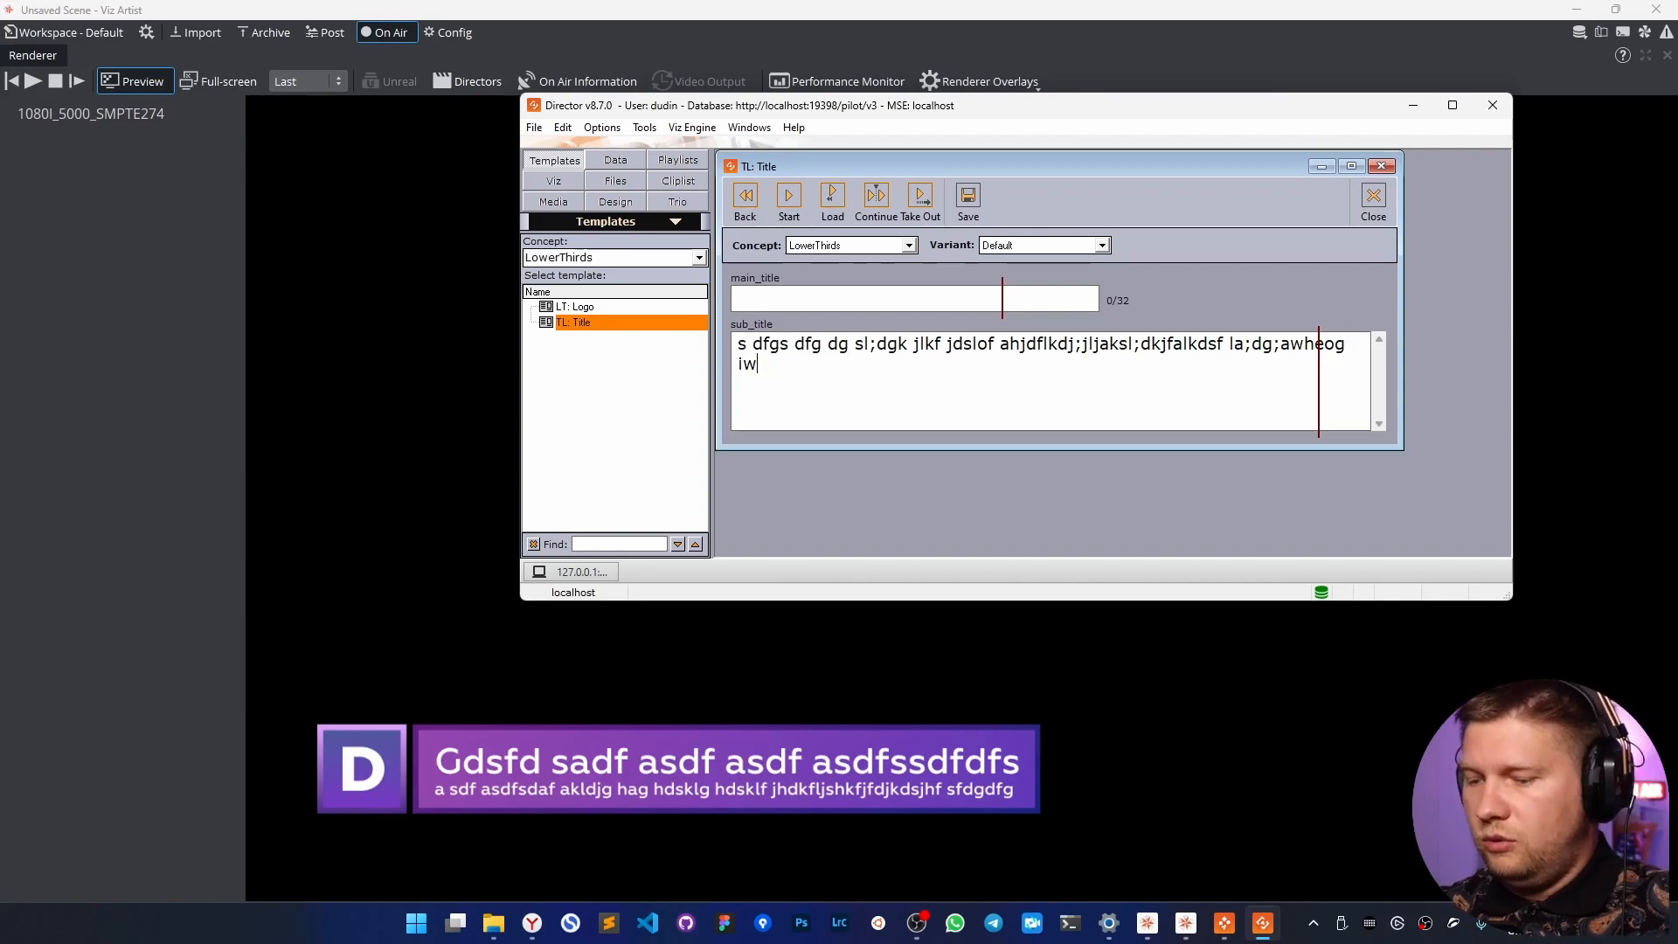
{"action": "key", "text": "BackSpace"}
{"action": "key", "text": "BackSpace"}
{"action": "key", "text": "BackSpace"}
{"action": "key", "text": "BackSpace"}
{"action": "key", "text": "BackSpace"}
{"action": "key", "text": "BackSpace"}
Fill main_title with "GDFgdsfd fsad fsd fdfsdfsdf fg" and start the graphic on air.
{"action": "left_click", "coordinate": [798, 298]}
{"action": "type", "text": "f gfdgs fg"}
{"action": "left_click_drag", "start_coordinate": [799, 298], "coordinate": [731, 299]}
{"action": "type", "text": "GDFgdsfd fsad fsd fdfsdfsdf fg"}
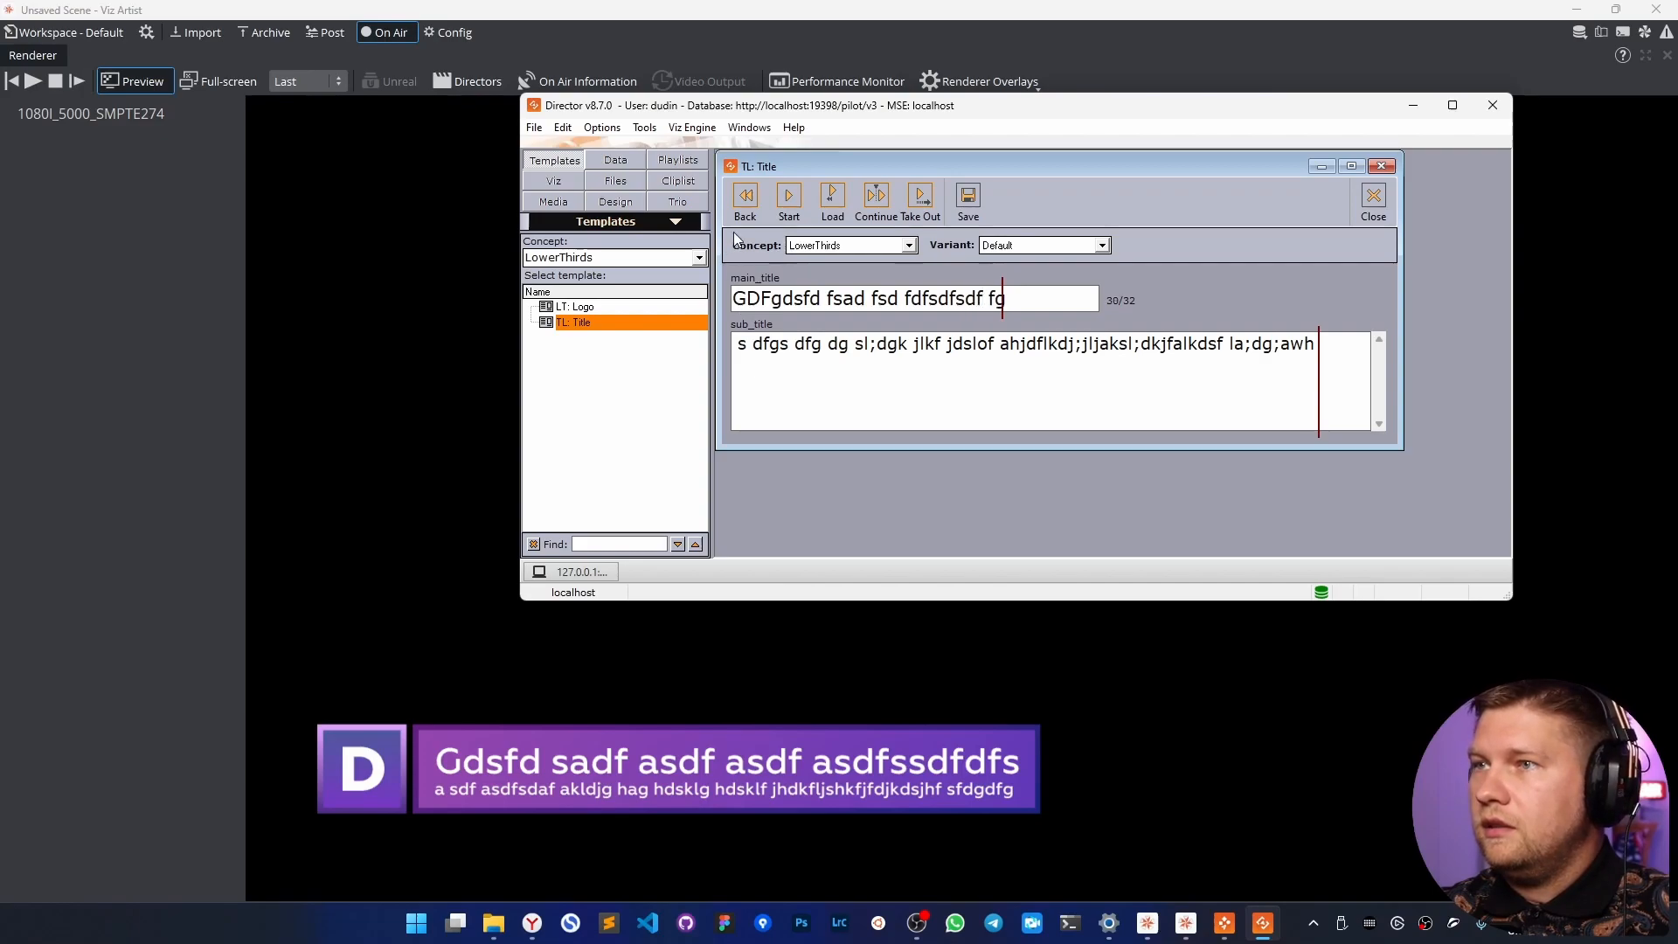
{"action": "left_click", "coordinate": [797, 200]}
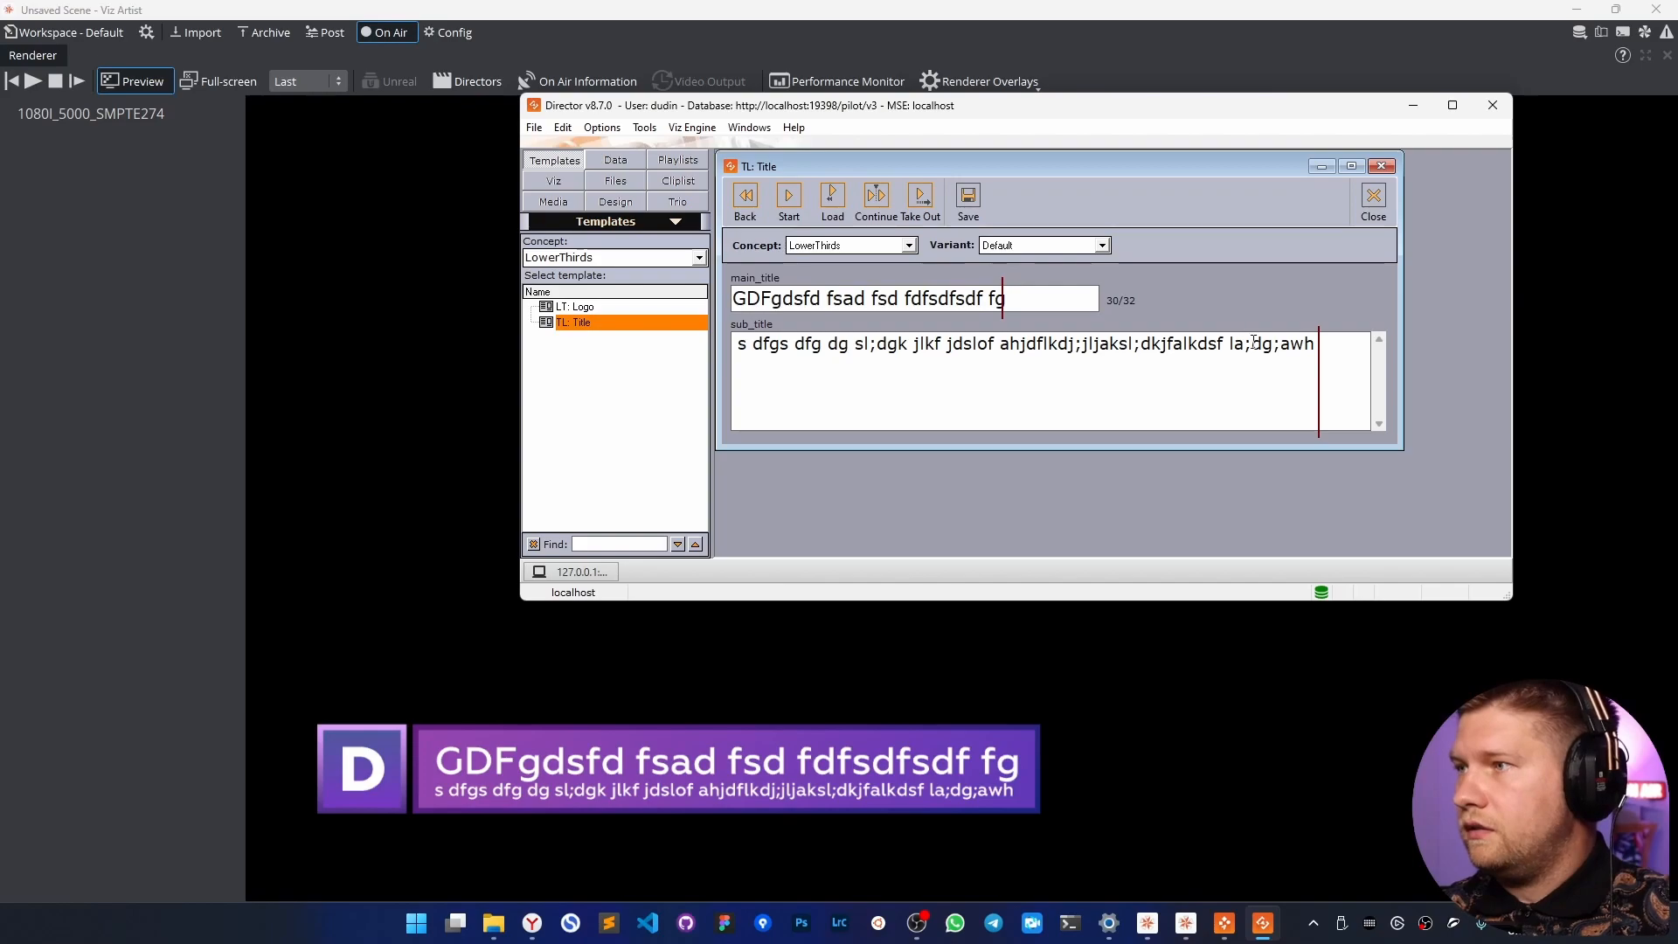
Append "f" to the sub_title text, play the updated title, take it out, and start it again.
{"action": "type", "text": "f"}
{"action": "left_click", "coordinate": [791, 201]}
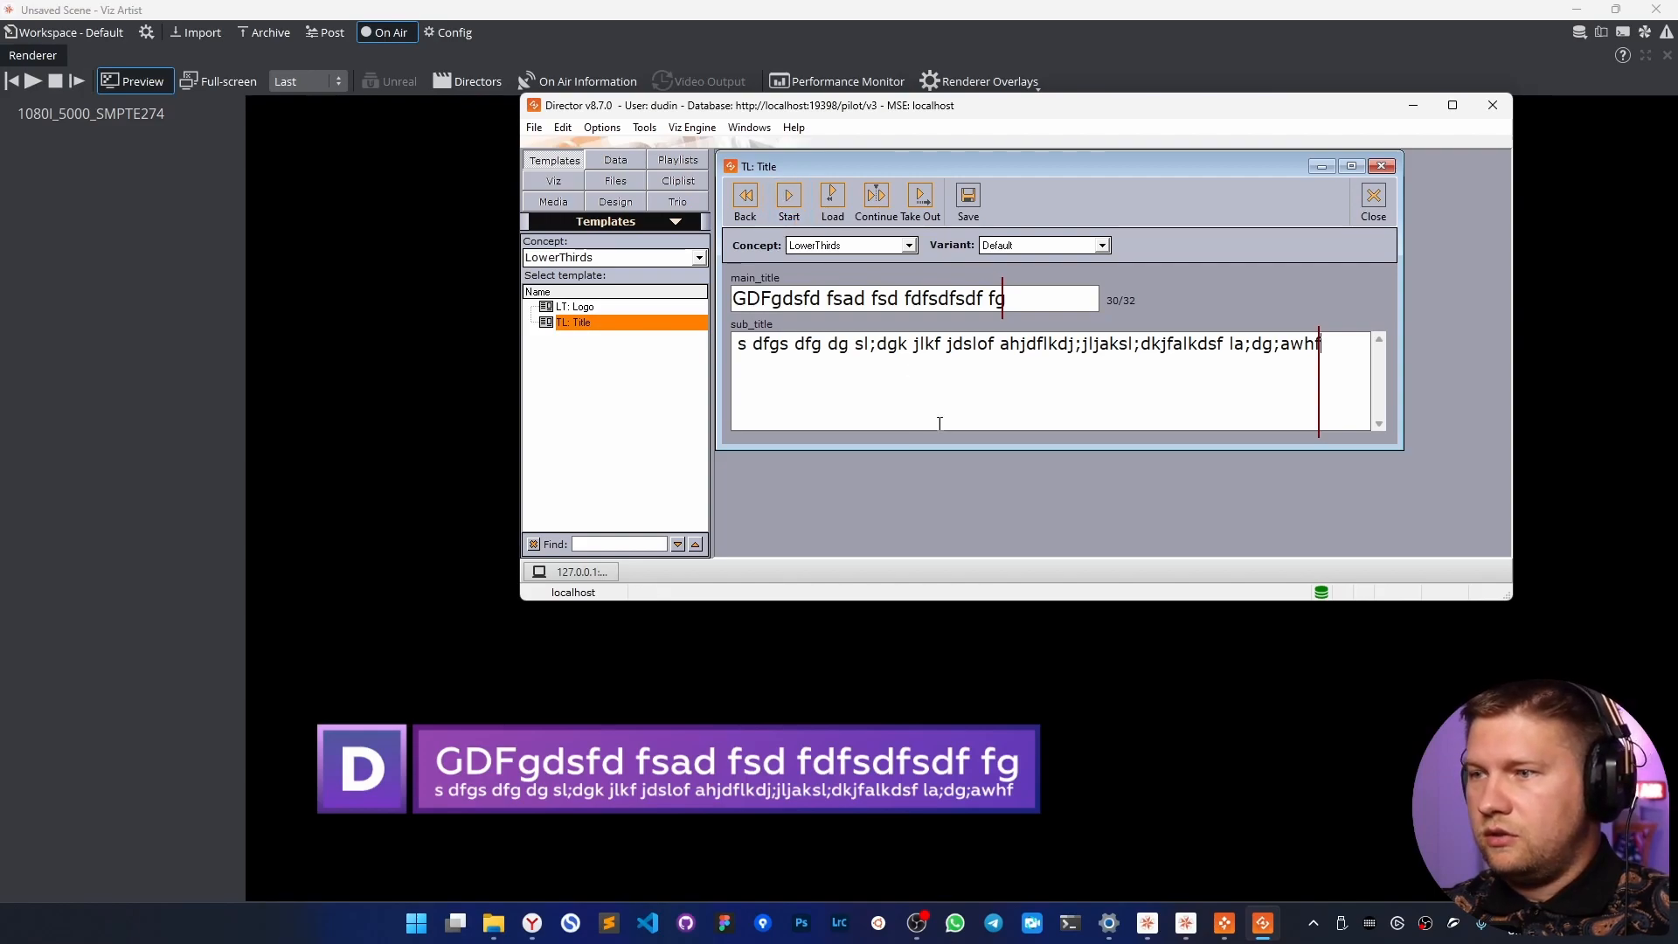
{"action": "left_click", "coordinate": [920, 197]}
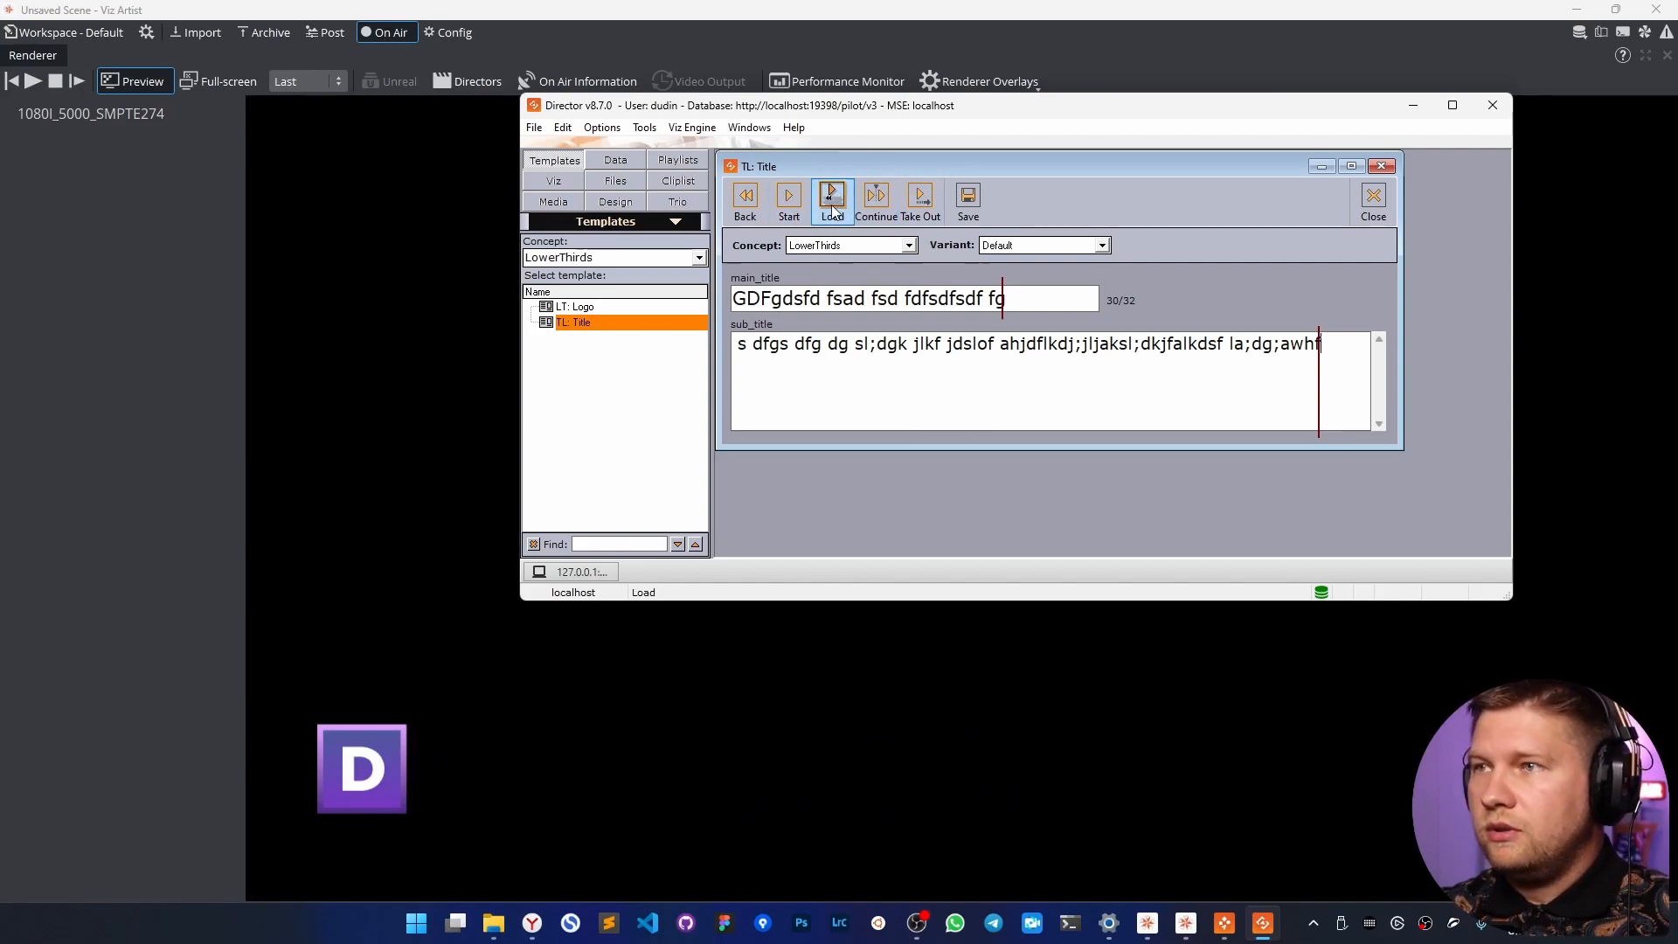
{"action": "left_click", "coordinate": [788, 208]}
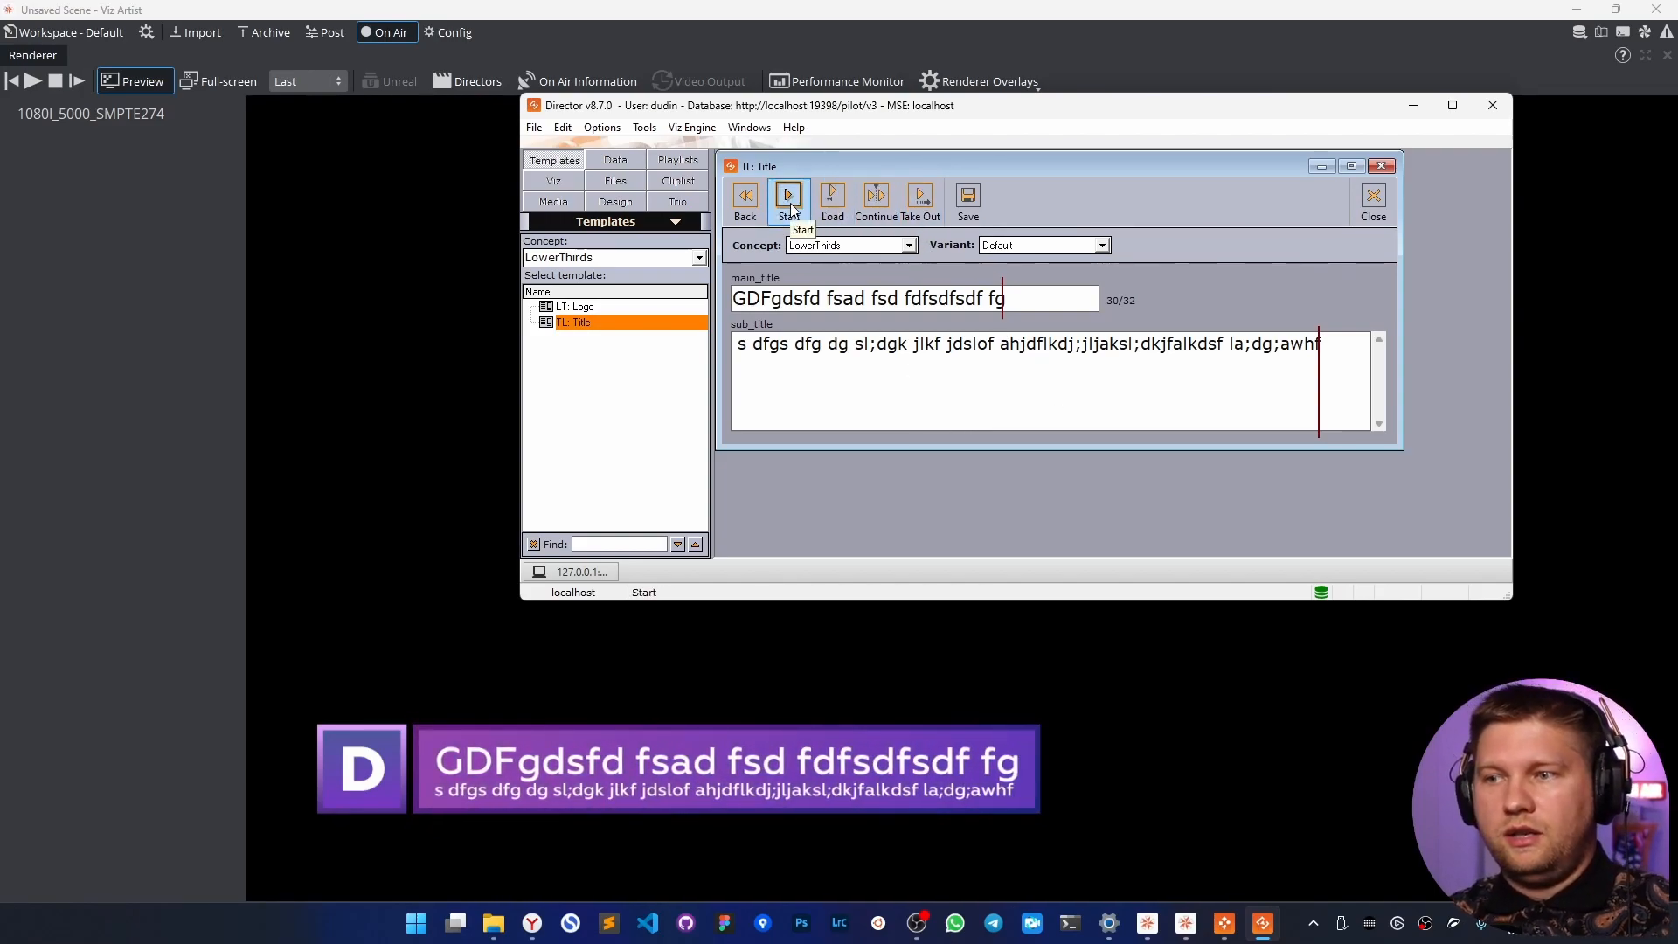